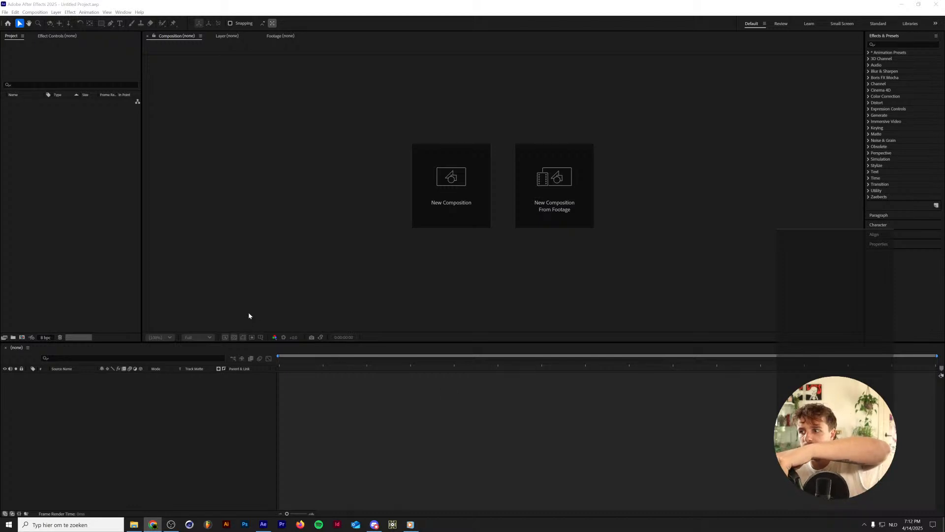
Import the footage file IMG_2116.MOV from the Bugs folder under Video's into the project.
{"action": "left_click", "coordinate": [111, 209]}
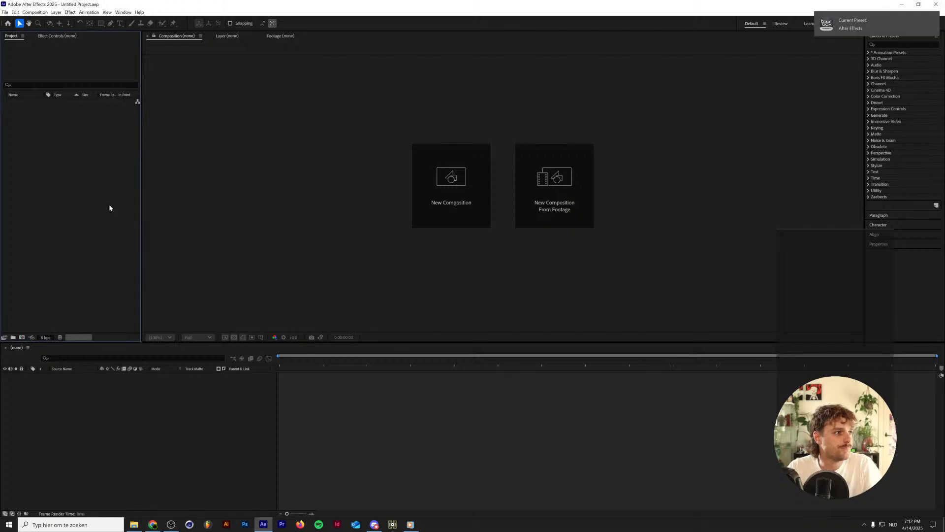
{"action": "key", "text": "ctrl+i"}
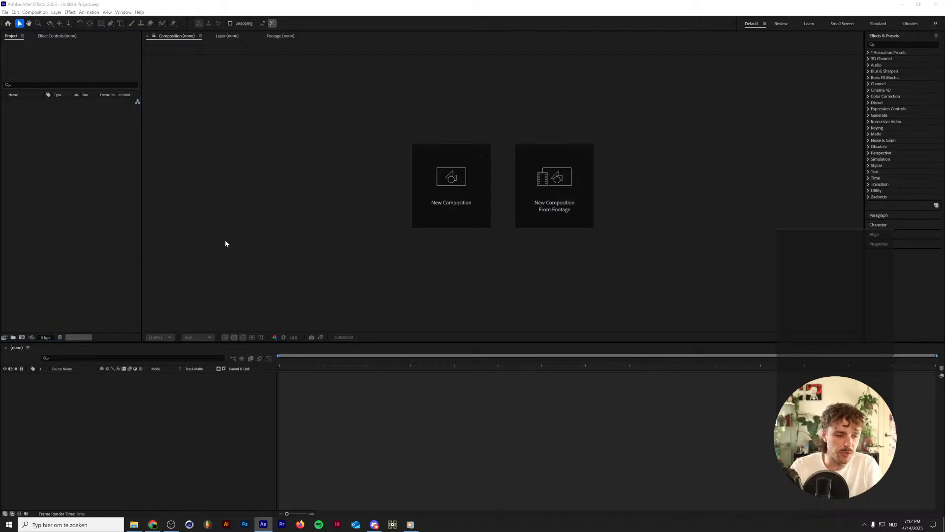
{"action": "scroll", "coordinate": [258, 338], "scroll_direction": "down", "scroll_amount": 1}
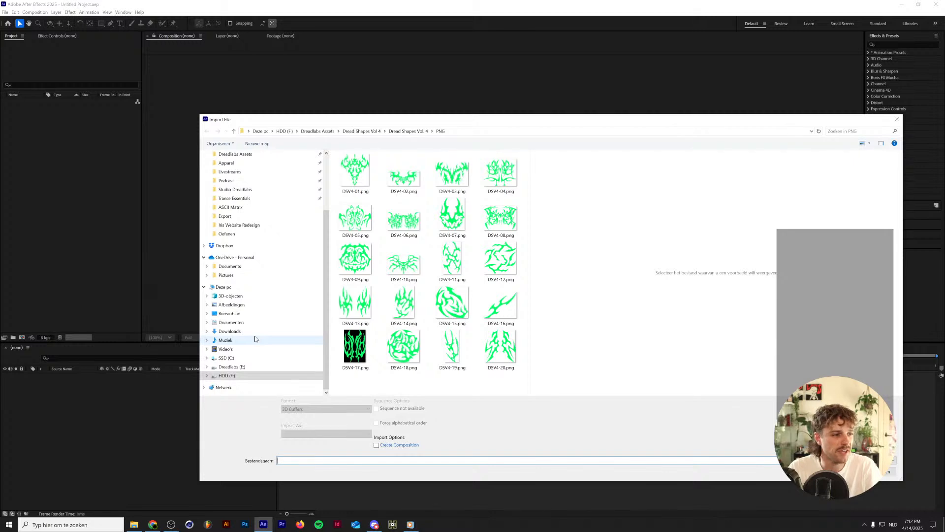
{"action": "left_click", "coordinate": [255, 339]}
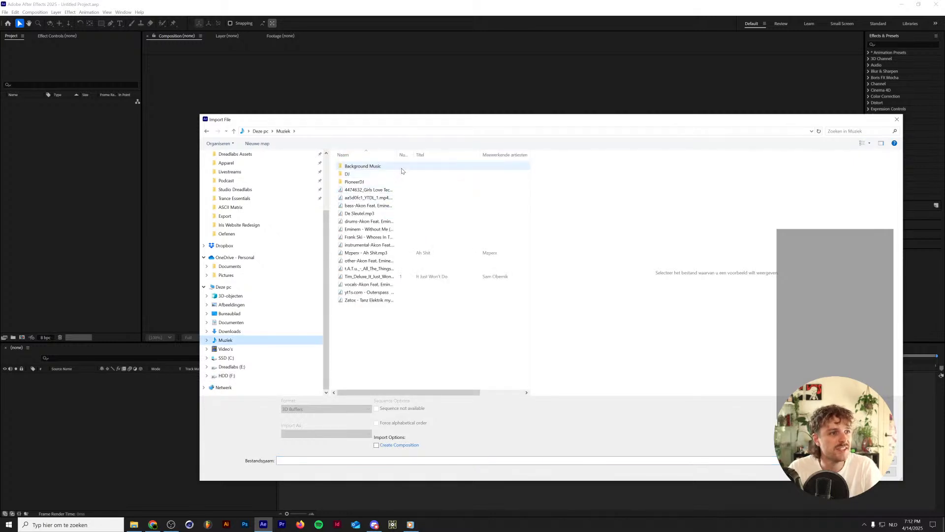
{"action": "left_click", "coordinate": [244, 349]}
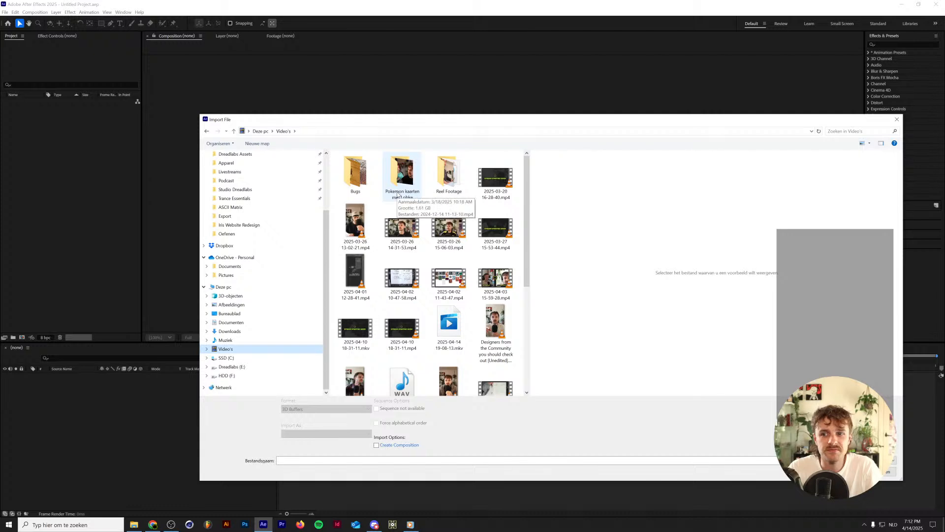
{"action": "double_click", "coordinate": [356, 175]}
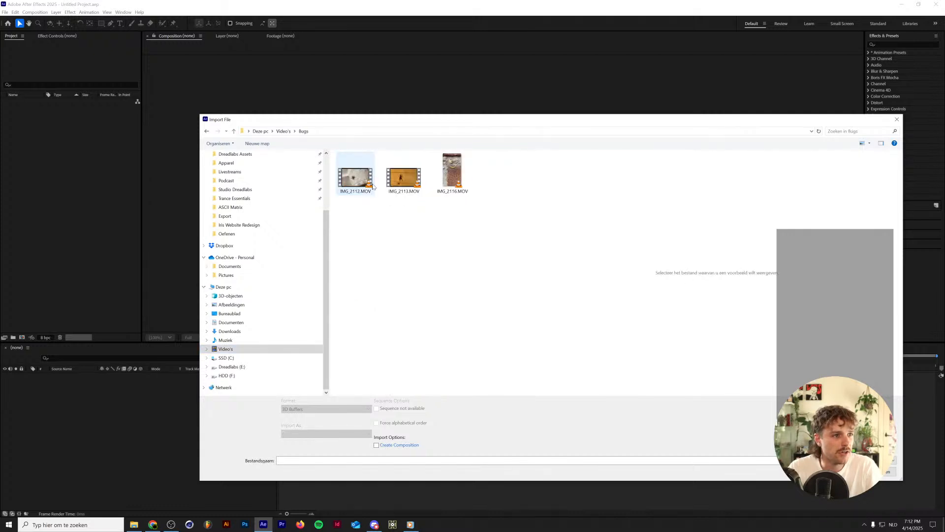
{"action": "left_click", "coordinate": [457, 175]}
{"action": "double_click", "coordinate": [456, 170]}
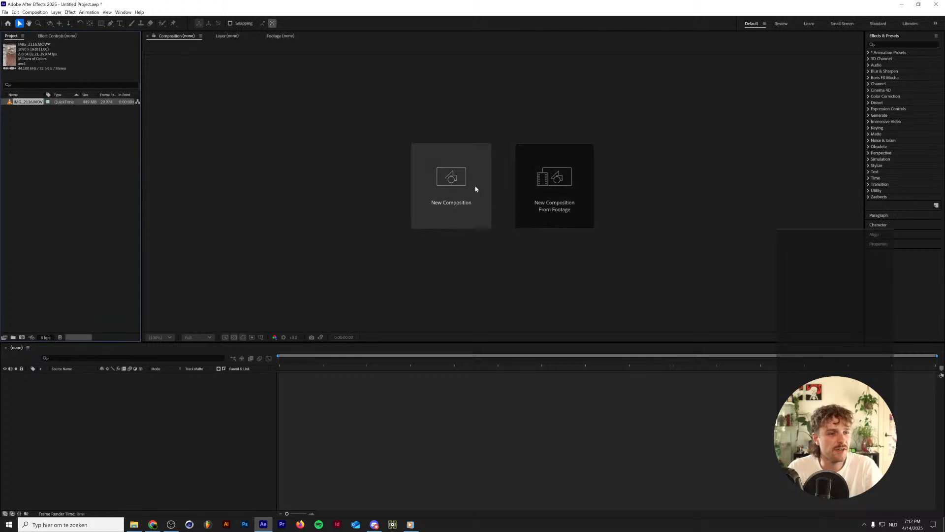
{"action": "left_click", "coordinate": [170, 525]}
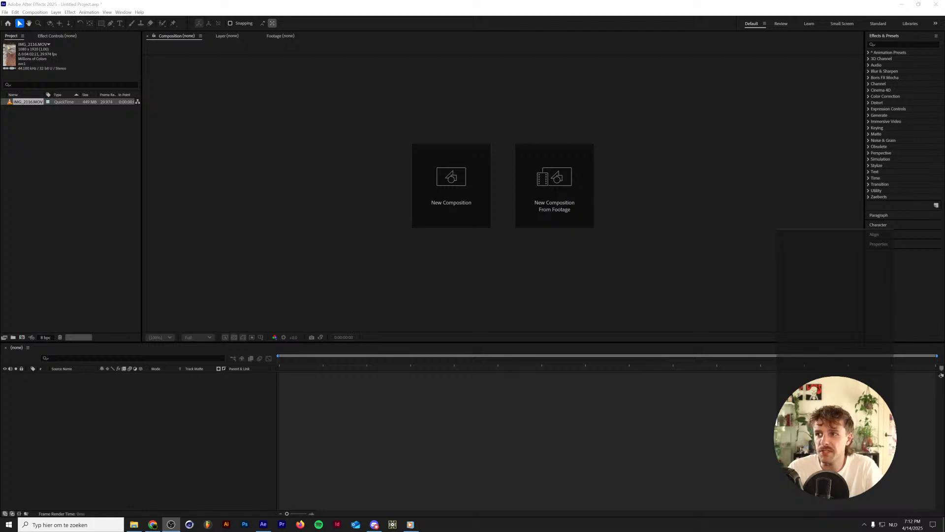
{"action": "key", "text": "alt+Tab"}
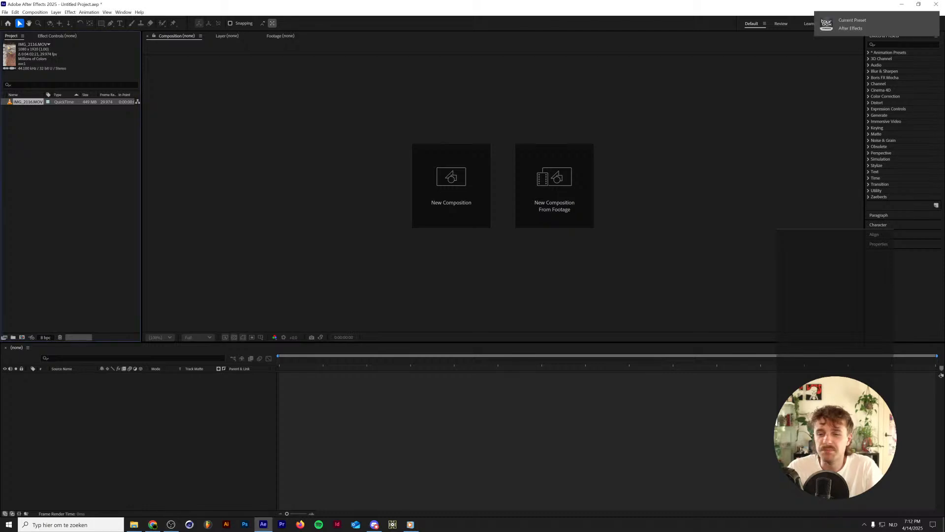
Create a composition from IMG_2116.MOV and set its frame size to 1920 by 1080 px.
{"action": "right_click", "coordinate": [32, 101]}
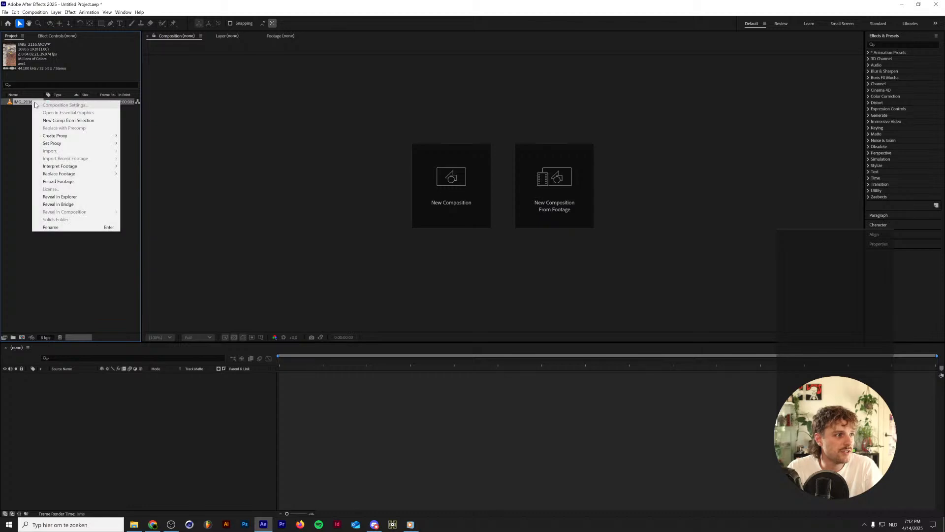
{"action": "left_click", "coordinate": [53, 120]}
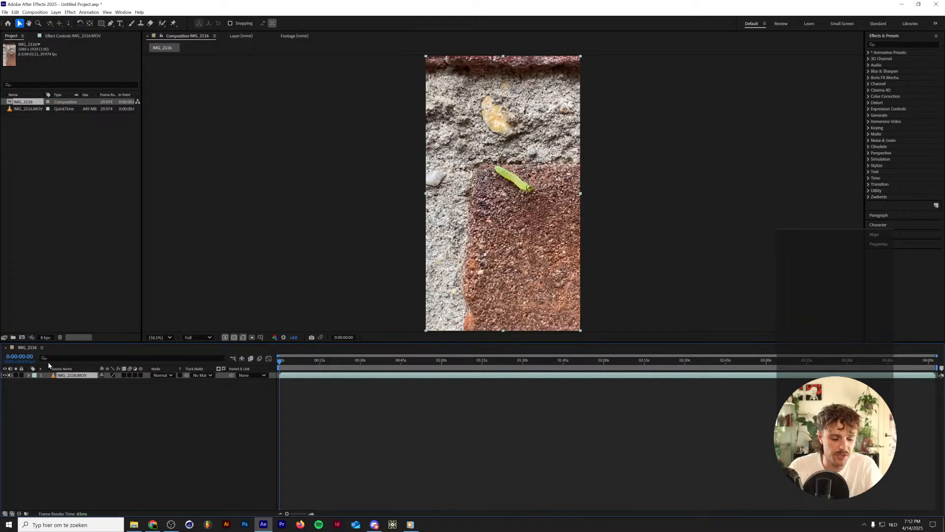
{"action": "key", "text": "ctrl+k"}
{"action": "key", "text": "Tab"}
{"action": "key", "text": "Tab"}
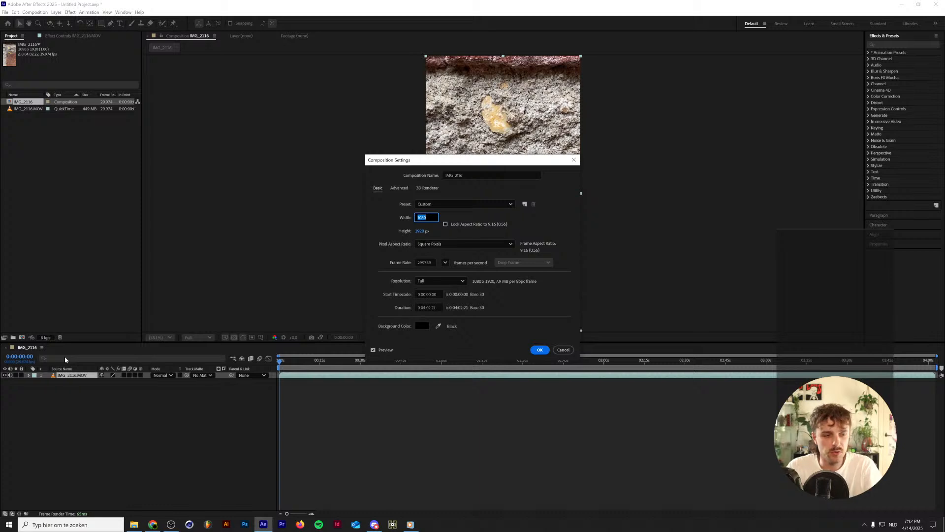
{"action": "type", "text": "1920"}
{"action": "key", "text": "Tab"}
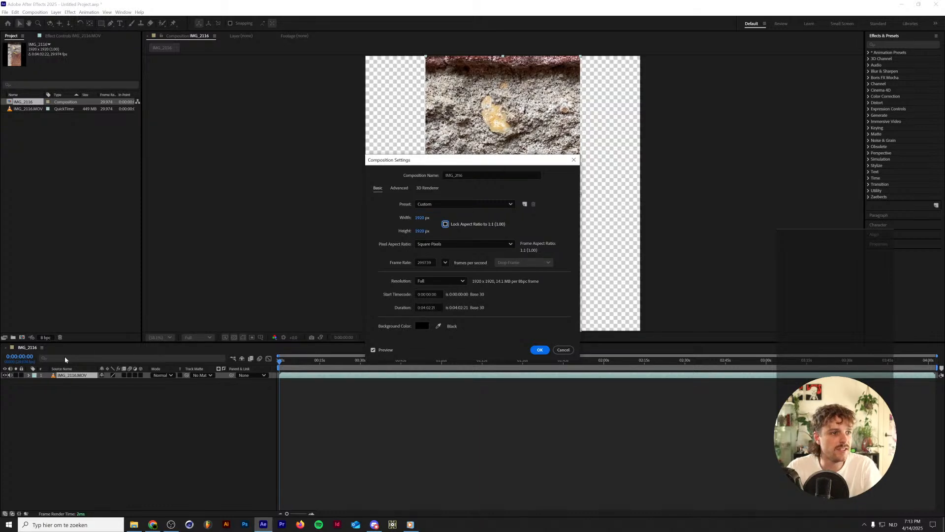
{"action": "left_click", "coordinate": [420, 231]}
{"action": "type", "text": "1080"}
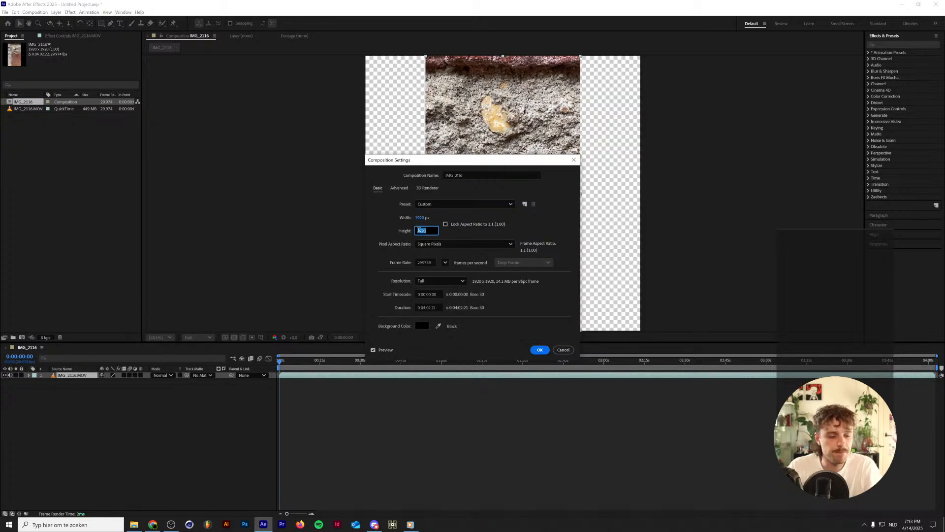
{"action": "key", "text": "Return"}
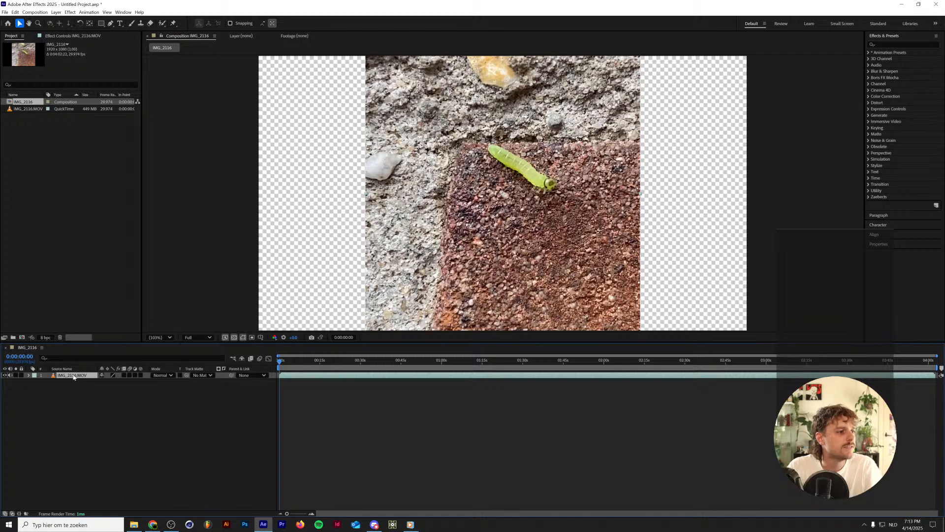
Rotate the IMG_2116.MOV layer to -90° so the footage fills the landscape frame.
{"action": "key", "text": "r"}
{"action": "left_click_drag", "start_coordinate": [110, 382], "coordinate": [139, 379]}
{"action": "left_click_drag", "start_coordinate": [420, 361], "coordinate": [646, 355]}
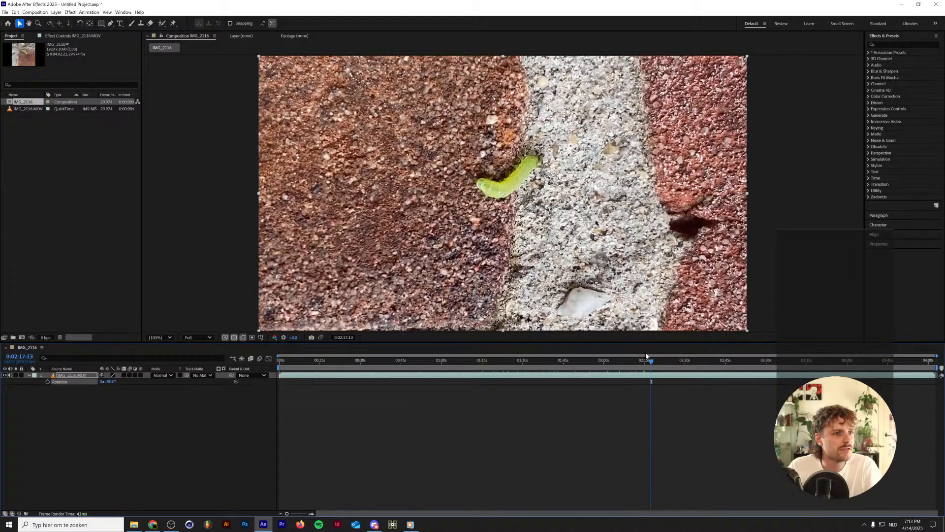
{"action": "left_click", "coordinate": [108, 382]}
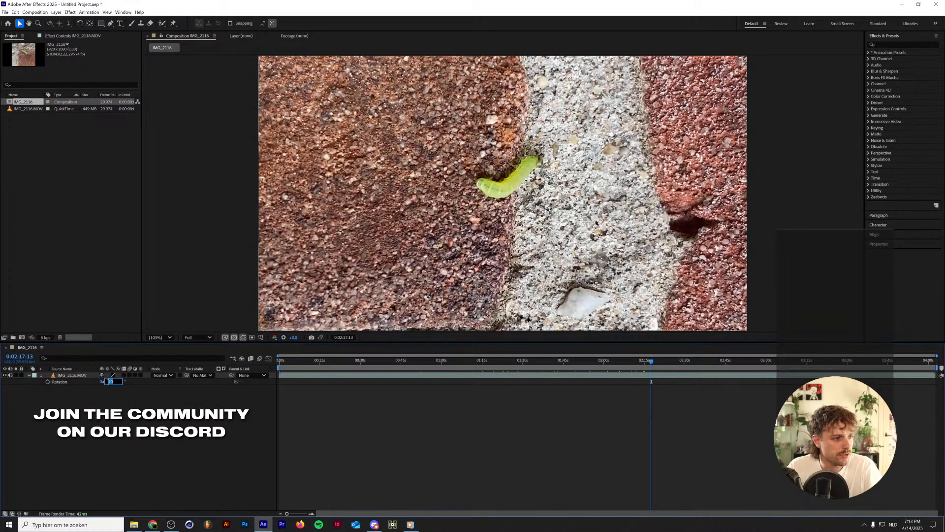
{"action": "type", "text": "-90"}
{"action": "key", "text": "Return"}
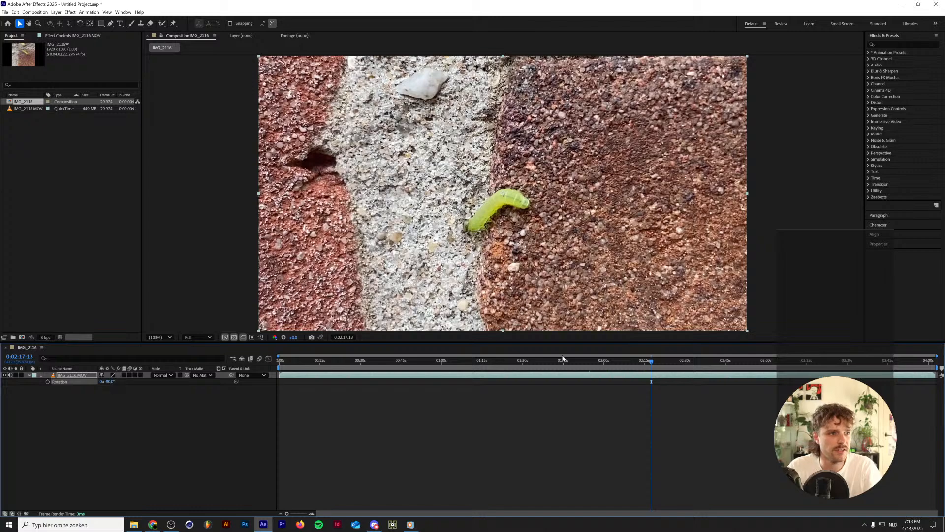
Trim the start of the caterpillar clip at 0:00:31:23 and shift the layer to the beginning of the composition.
{"action": "left_click_drag", "start_coordinate": [676, 363], "coordinate": [214, 369]}
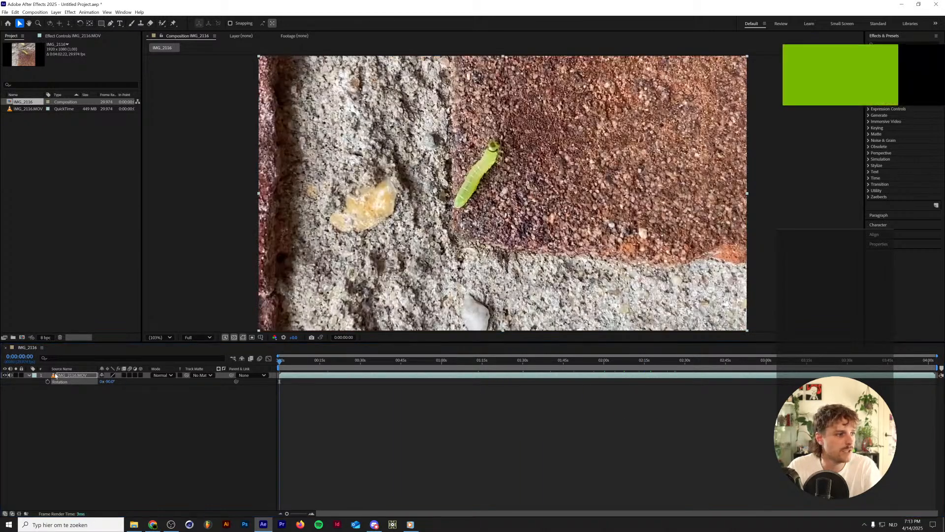
{"action": "left_click_drag", "start_coordinate": [280, 363], "coordinate": [365, 366]}
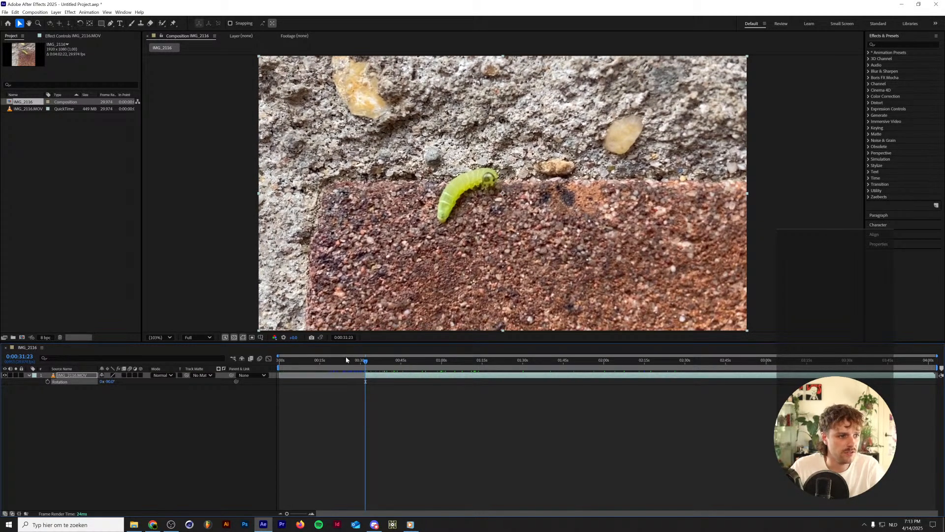
{"action": "key", "text": "Home"}
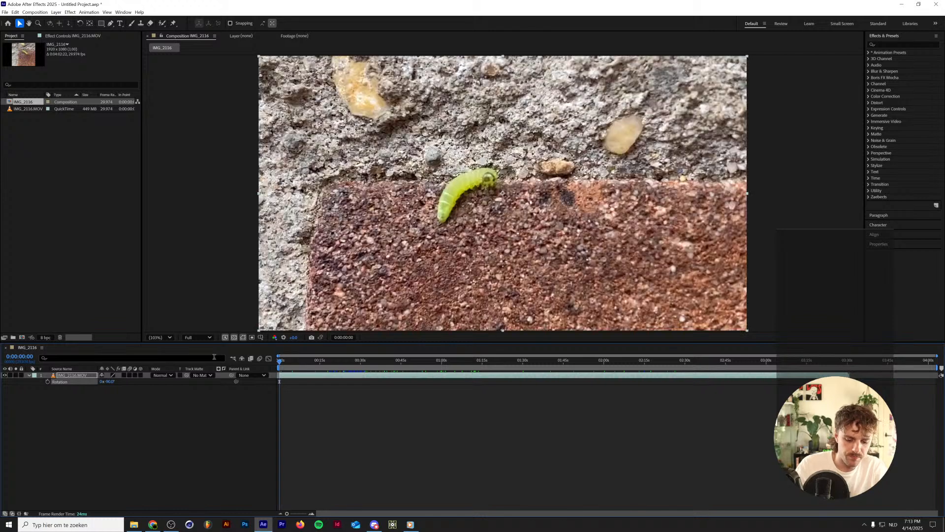
End the work area at the clip's out point, return to its in point and collapse the layer's properties.
{"action": "key", "text": "o"}
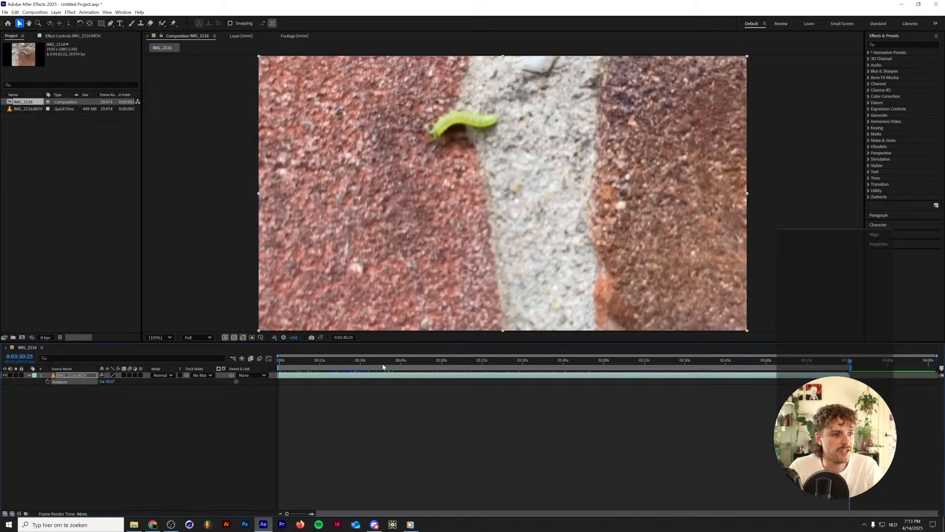
{"action": "key", "text": "i"}
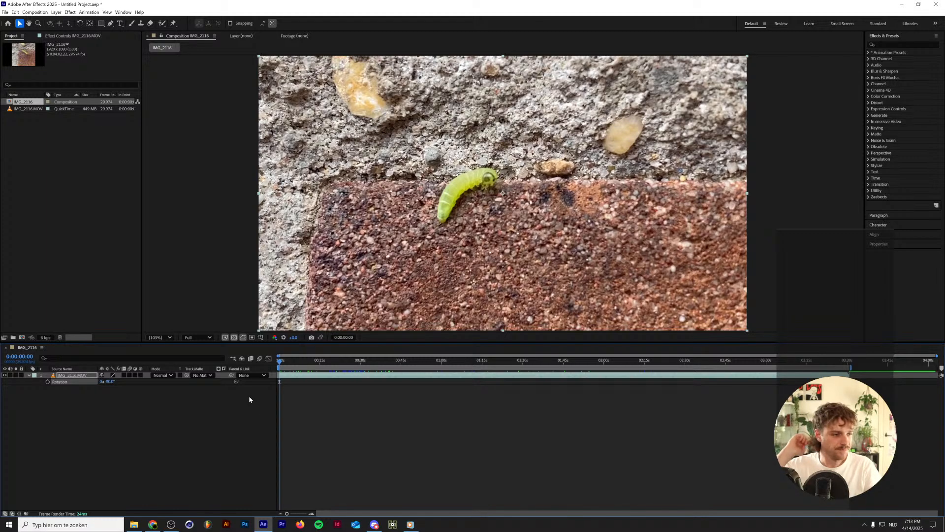
{"action": "left_click", "coordinate": [29, 375]}
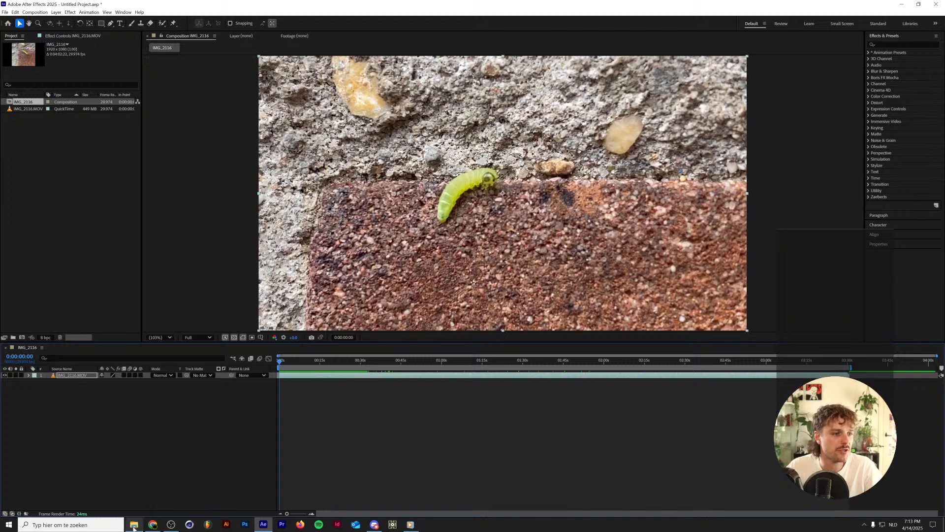
Switch to File Explorer, show the Export folder with the finished visuals, and reposition and enlarge its window.
{"action": "mouse_move", "coordinate": [134, 528]}
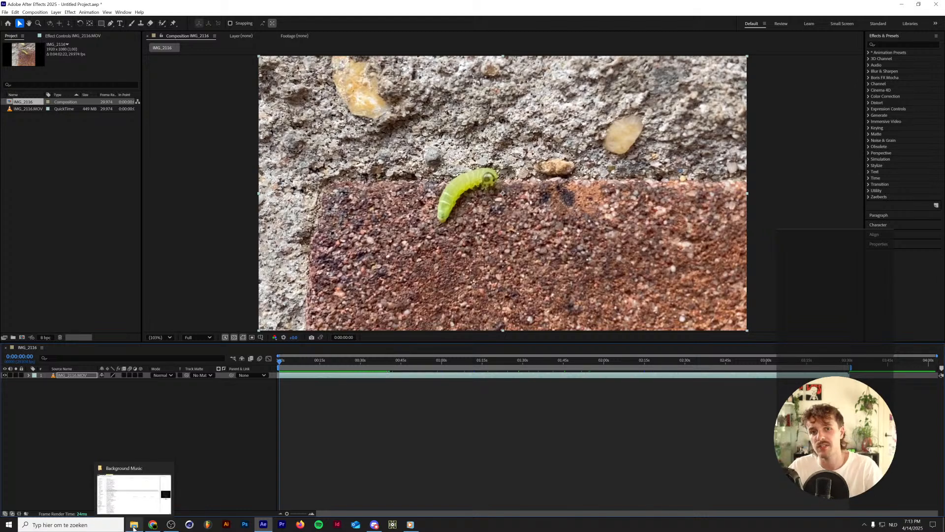
{"action": "left_click", "coordinate": [133, 528]}
{"action": "left_click", "coordinate": [134, 528]}
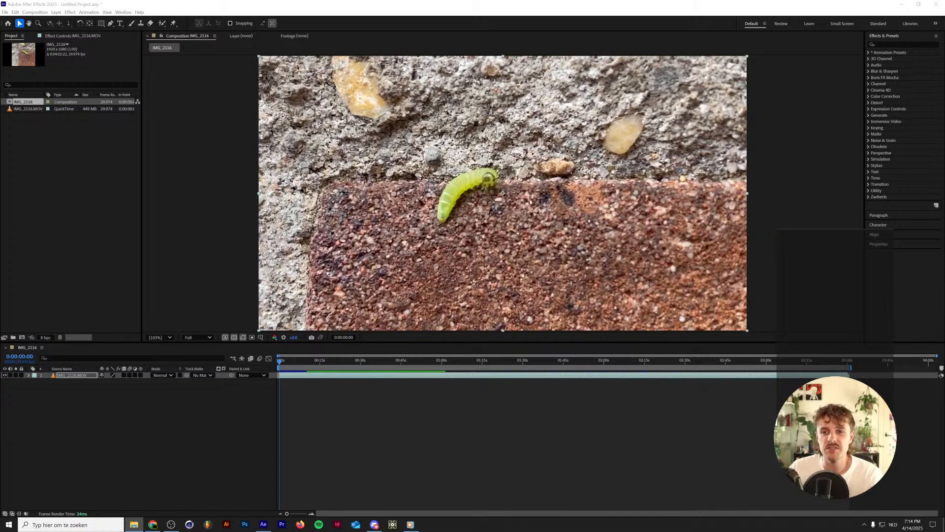
{"action": "left_click_drag", "start_coordinate": [944, 327], "coordinate": [530, 258]}
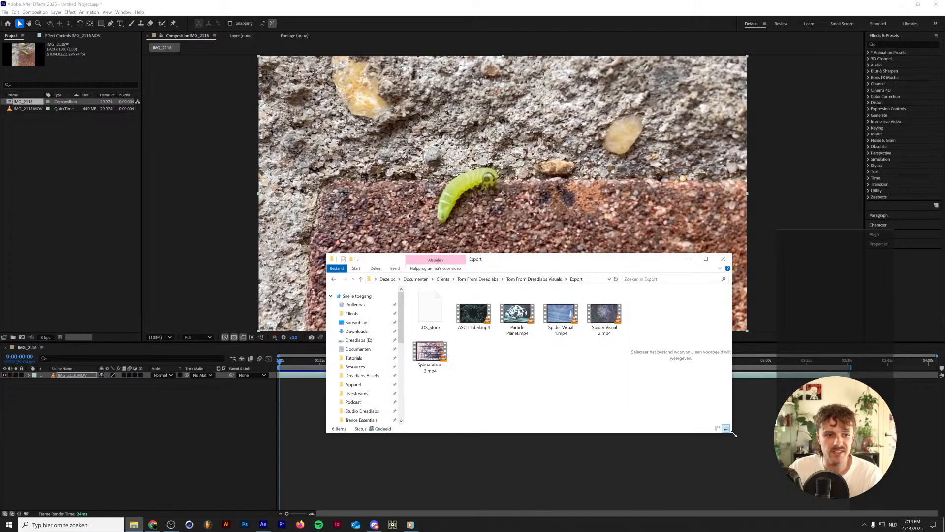
{"action": "left_click_drag", "start_coordinate": [734, 433], "coordinate": [869, 459]}
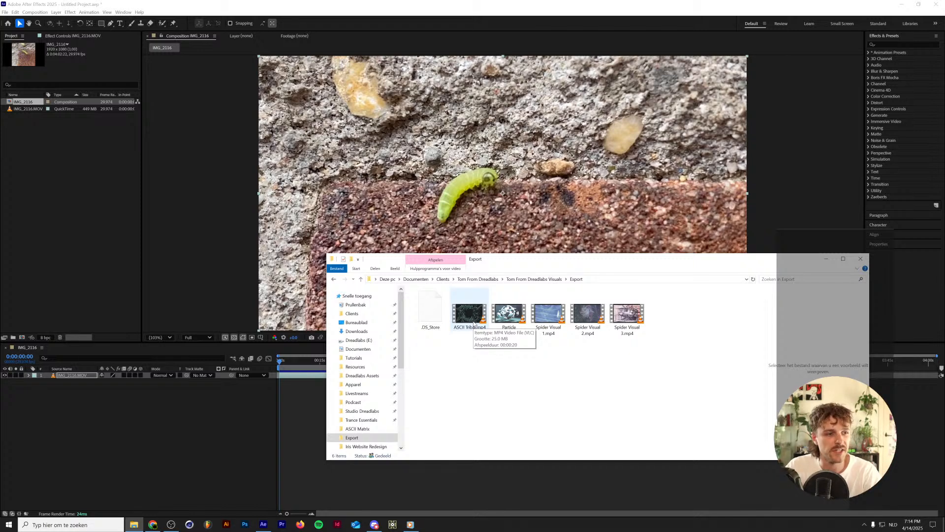
Play Spider Visual 1.mp4 from the Export folder in VLC and close the player.
{"action": "left_click", "coordinate": [548, 311]}
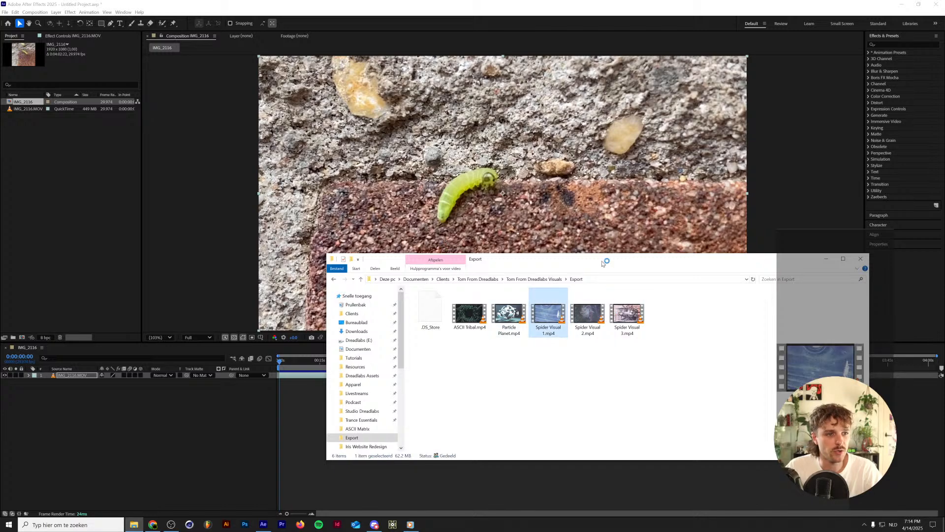
{"action": "key", "text": "Return"}
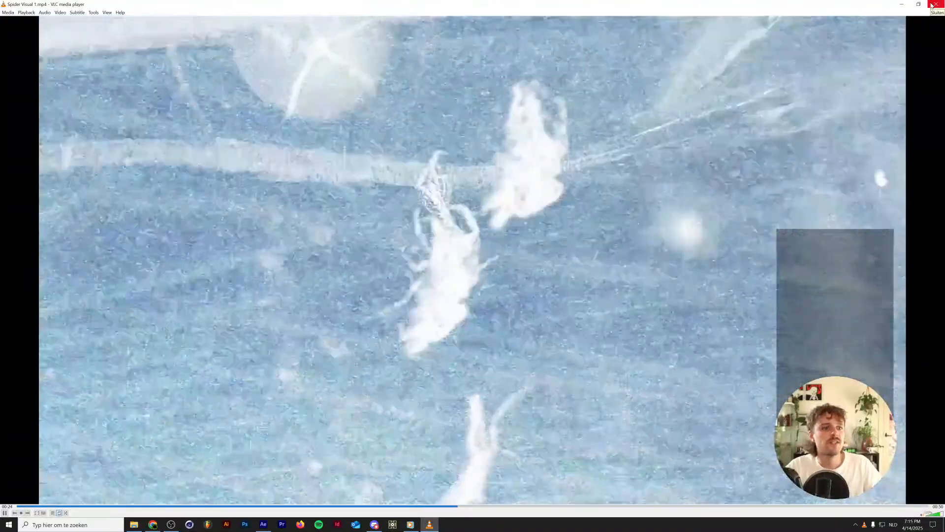
{"action": "left_click", "coordinate": [934, 4]}
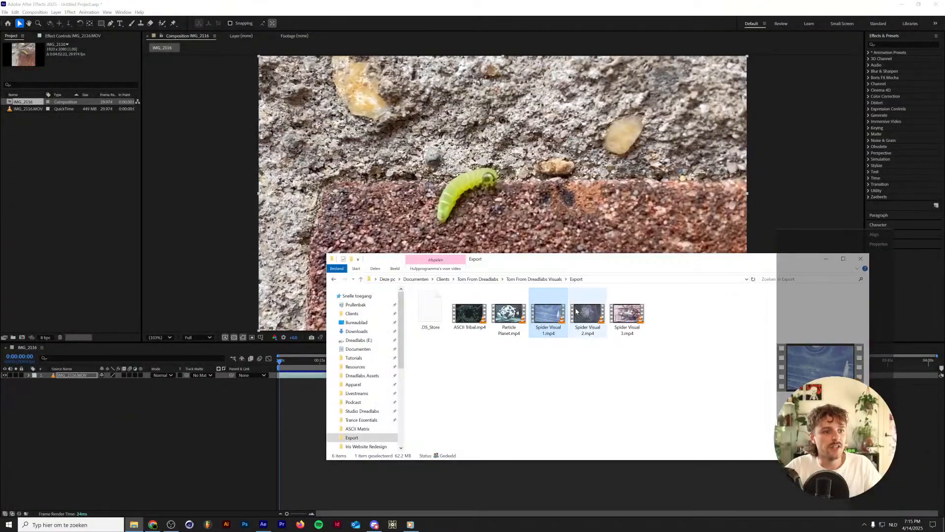
Watch Spider Visual 2.mp4 and Spider Visual 3.mp4 from the Export folder in VLC.
{"action": "left_click", "coordinate": [577, 311]}
{"action": "double_click", "coordinate": [579, 319]}
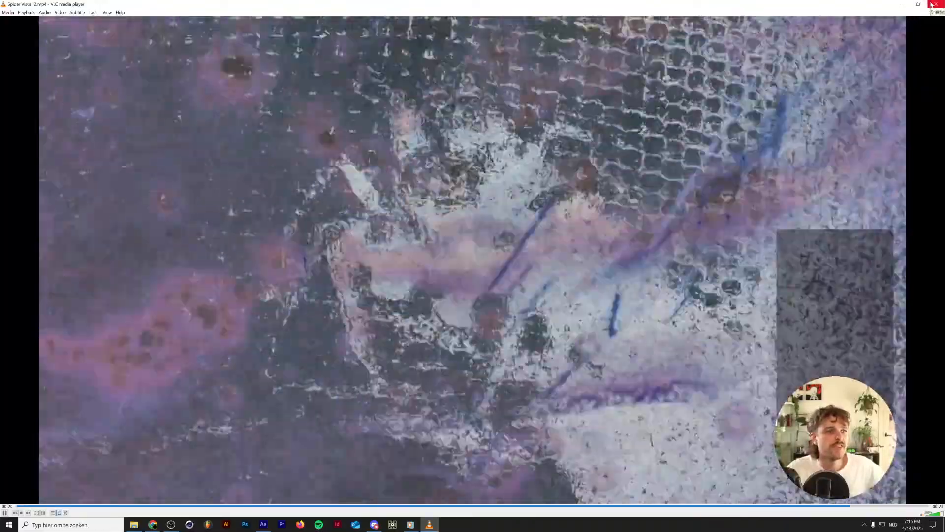
{"action": "left_click", "coordinate": [931, 5]}
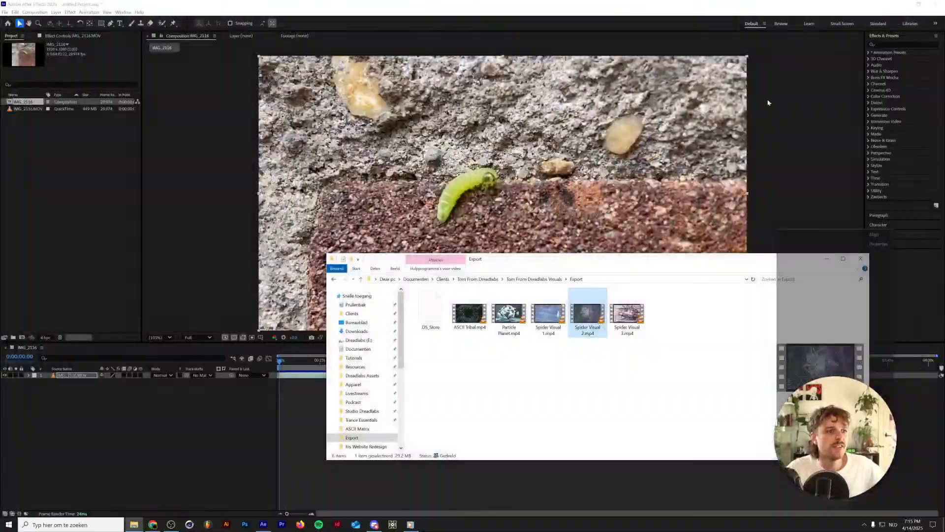
{"action": "double_click", "coordinate": [627, 313]}
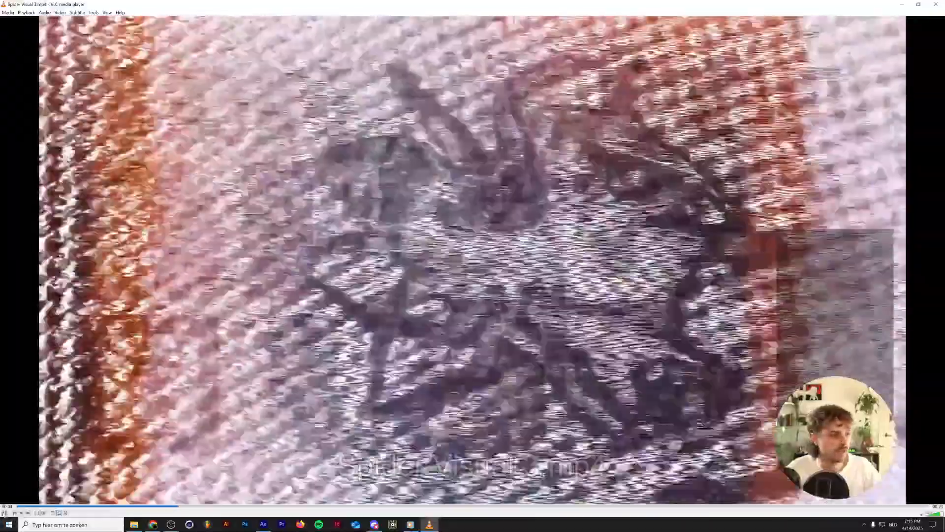
{"action": "left_click", "coordinate": [5, 513]}
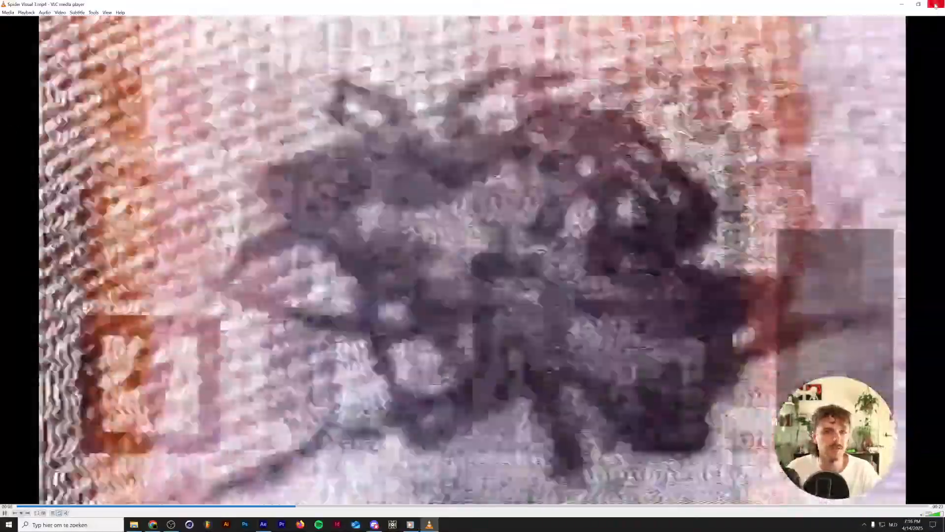
Watch ASCII Tribal.mp4 and Particle Planet.mp4 from the Export folder in VLC, closing the player after each.
{"action": "left_click", "coordinate": [937, 4]}
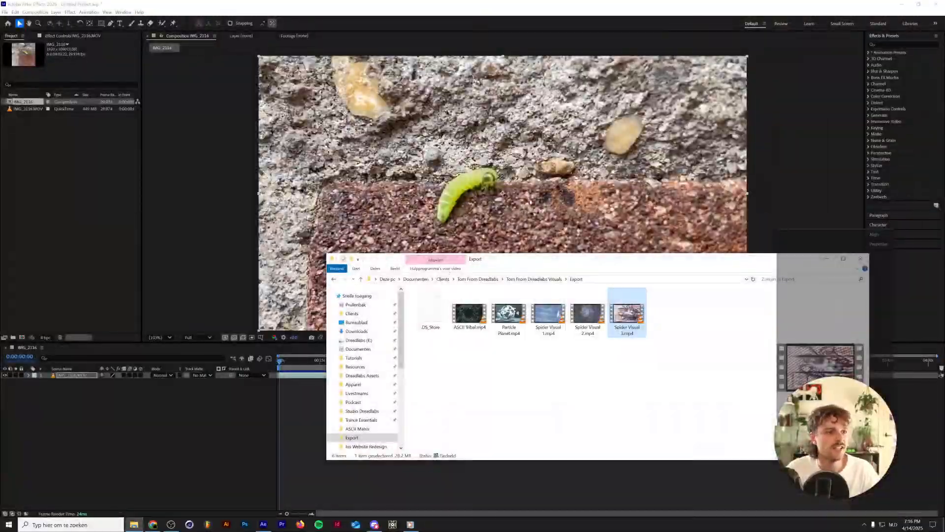
{"action": "double_click", "coordinate": [472, 313]}
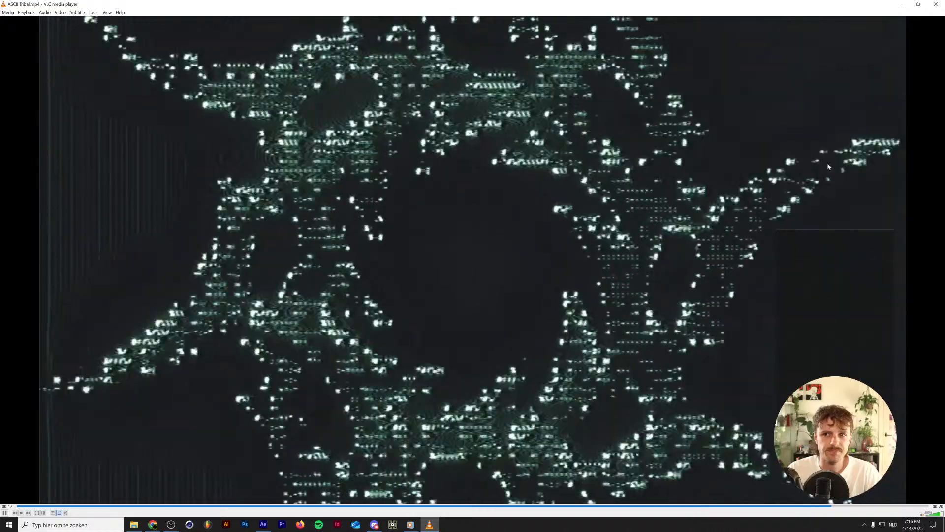
{"action": "left_click", "coordinate": [936, 5]}
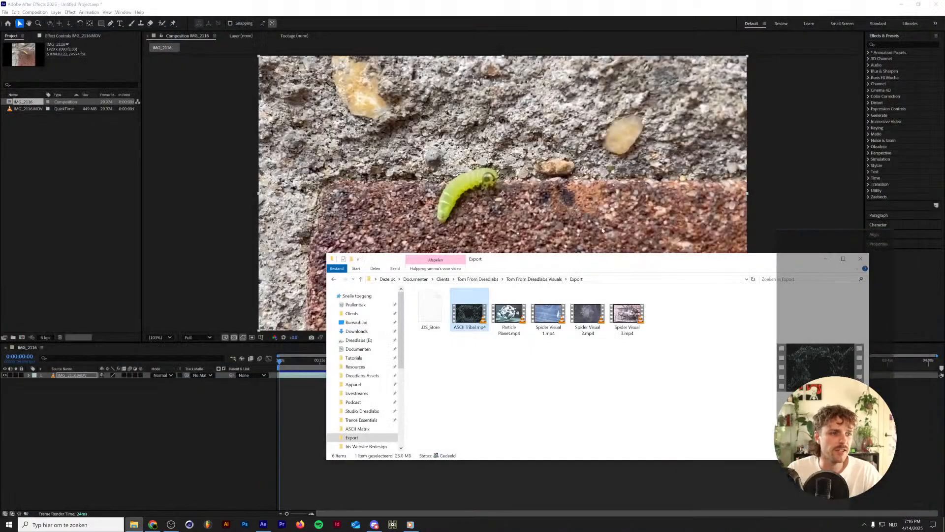
{"action": "double_click", "coordinate": [507, 319]}
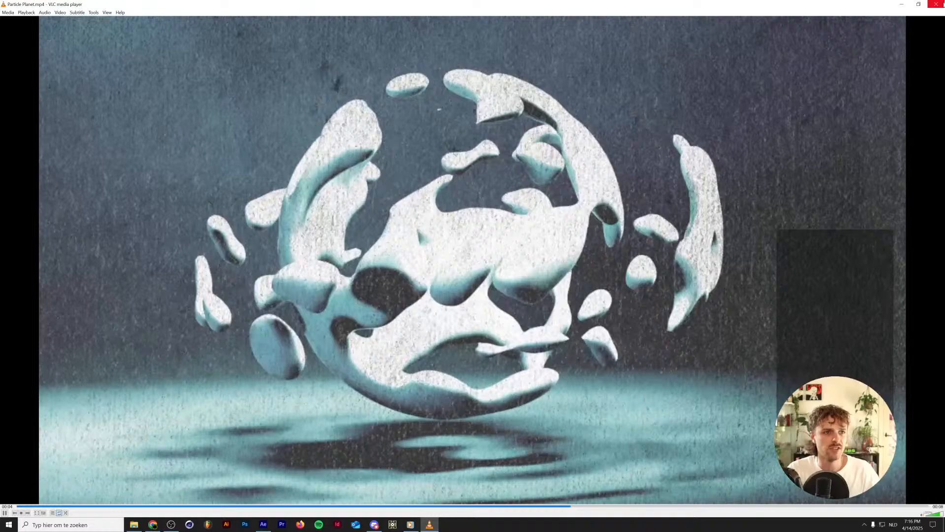
{"action": "left_click", "coordinate": [942, 4]}
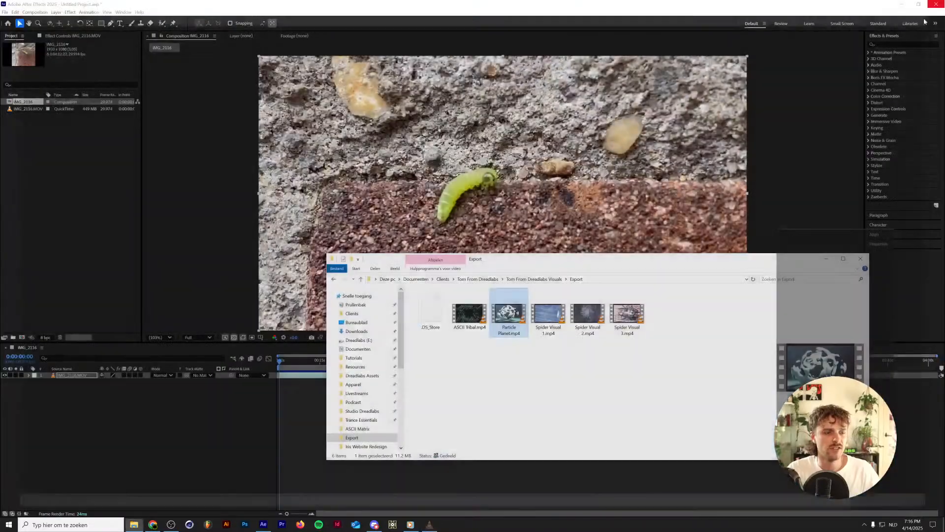
Go up to the Tom From Dreadlabs Visuals folder and look through the ASCII Visual folder and its AME and Auto-Save subfolders.
{"action": "left_click", "coordinate": [554, 281]}
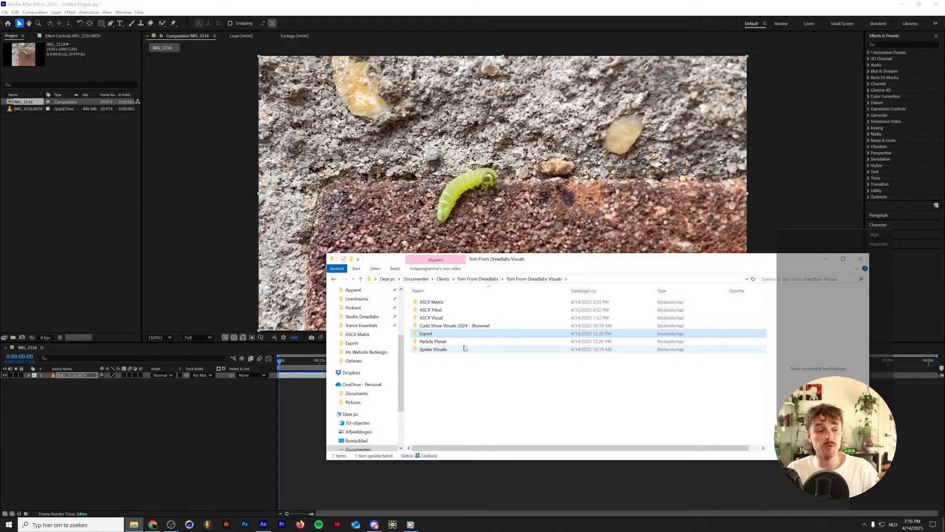
{"action": "left_click", "coordinate": [480, 311]}
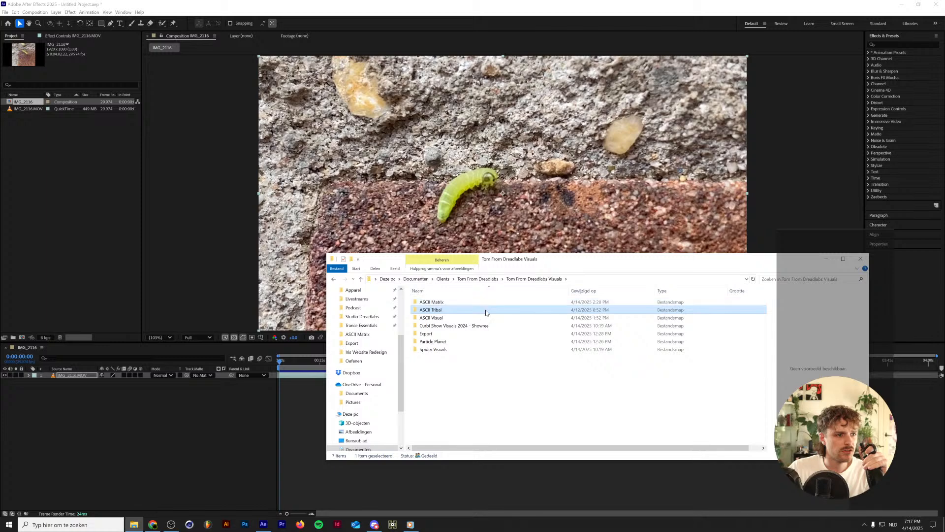
{"action": "double_click", "coordinate": [481, 317]}
{"action": "double_click", "coordinate": [485, 310]}
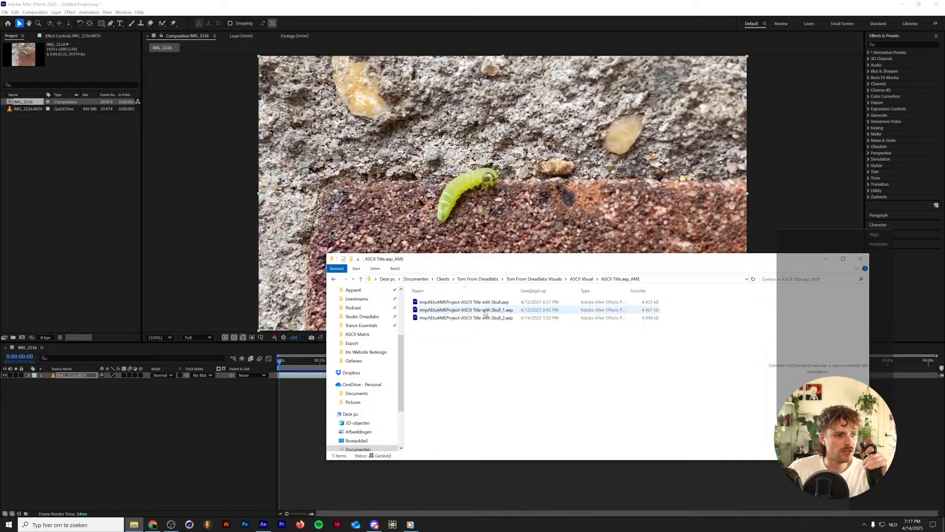
{"action": "key", "text": "alt+Left"}
{"action": "double_click", "coordinate": [486, 302]}
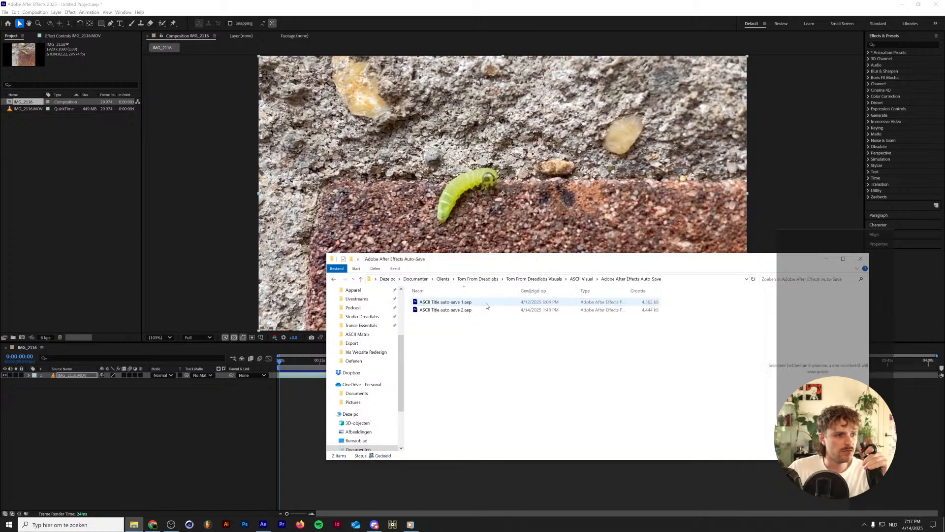
{"action": "key", "text": "alt+Left"}
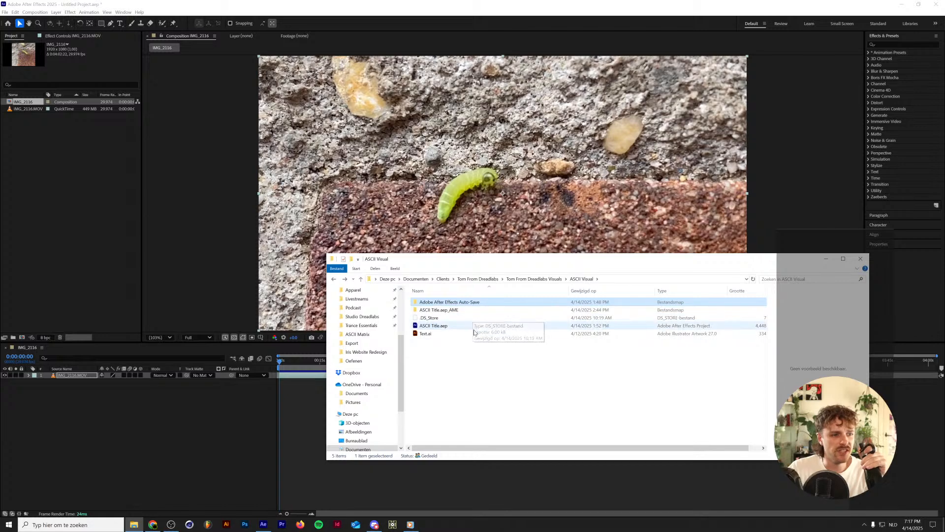
Check the ASCII Tribal folder, then play ASCII Matrix.mp4 from the ASCII Matrix.aep_AME folder in VLC and close the player.
{"action": "left_click", "coordinate": [524, 280]}
{"action": "double_click", "coordinate": [474, 309]}
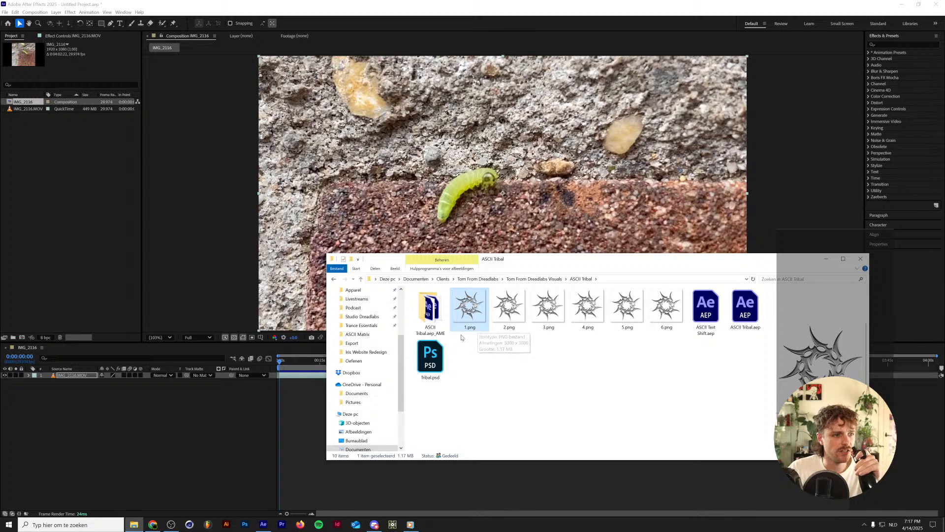
{"action": "key", "text": "alt+Left"}
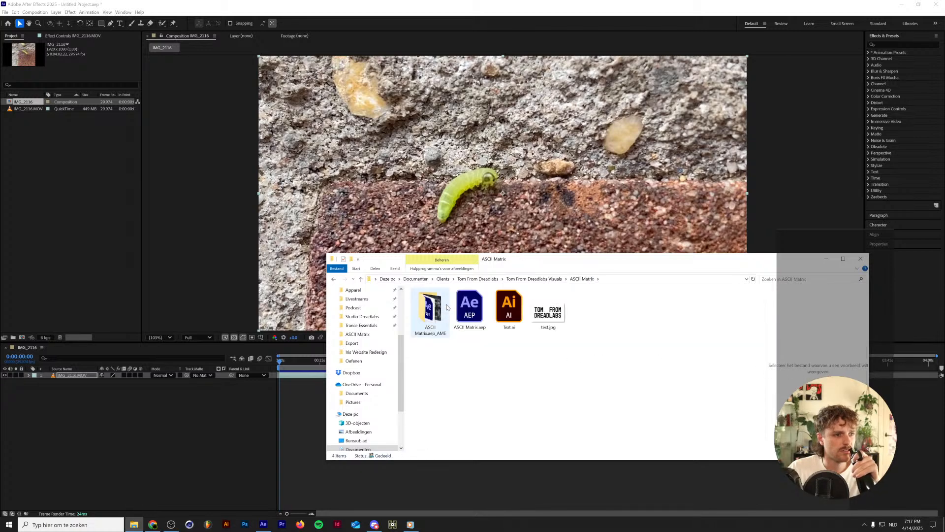
{"action": "double_click", "coordinate": [431, 309]}
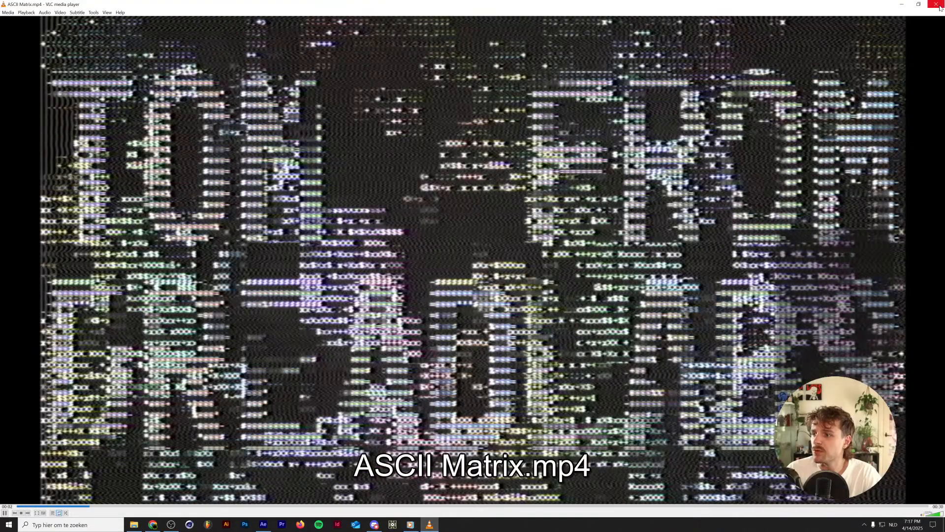
{"action": "left_click", "coordinate": [938, 6]}
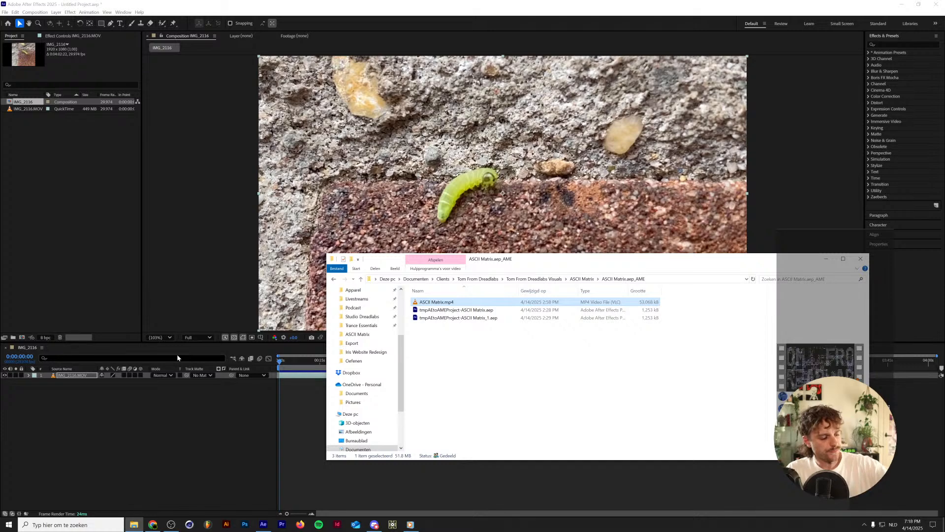
Switch back to After Effects, preview the IMG_2116.MOV layer and return the playhead to the composition's start.
{"action": "left_click", "coordinate": [111, 411]}
{"action": "left_click", "coordinate": [84, 377]}
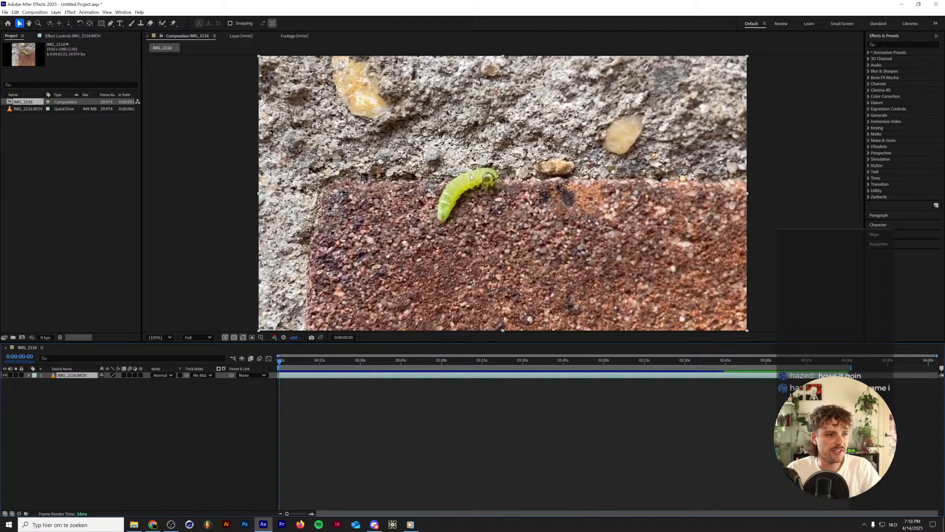
{"action": "key", "text": "space"}
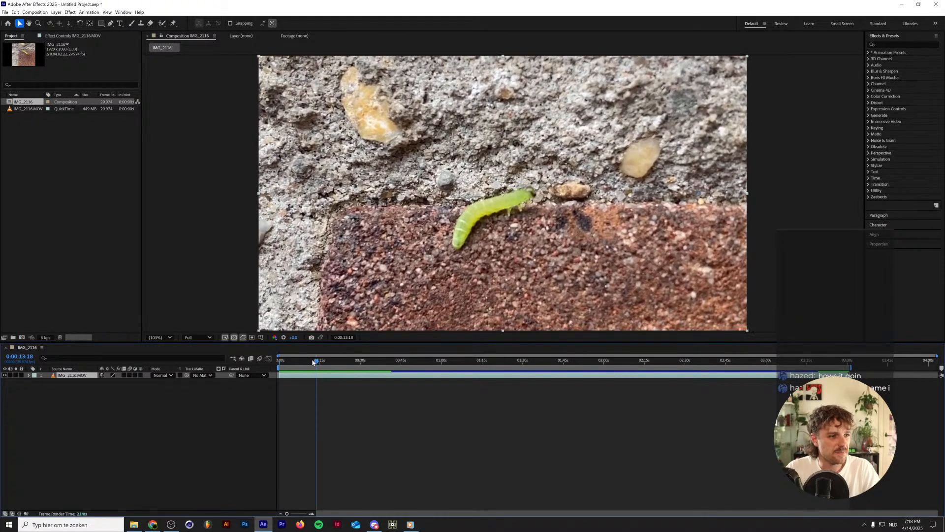
{"action": "left_click_drag", "start_coordinate": [313, 362], "coordinate": [276, 367]}
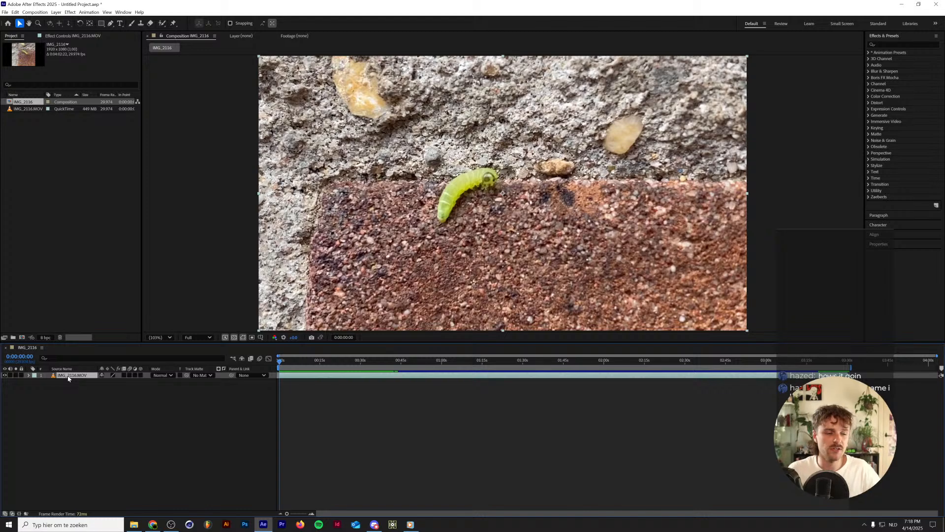
Enable time remapping on the IMG_2116.MOV layer and keep the playhead at the start of the composition.
{"action": "right_click", "coordinate": [69, 377]}
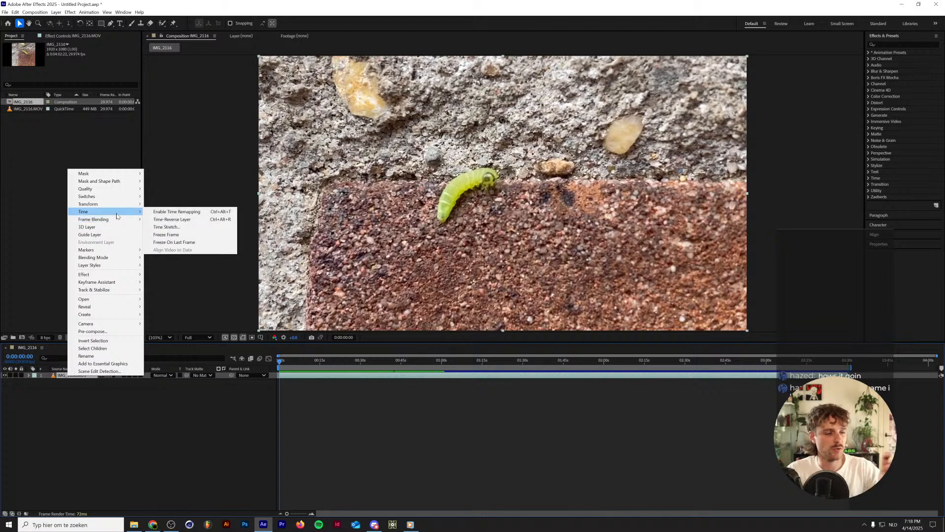
{"action": "left_click", "coordinate": [173, 313]}
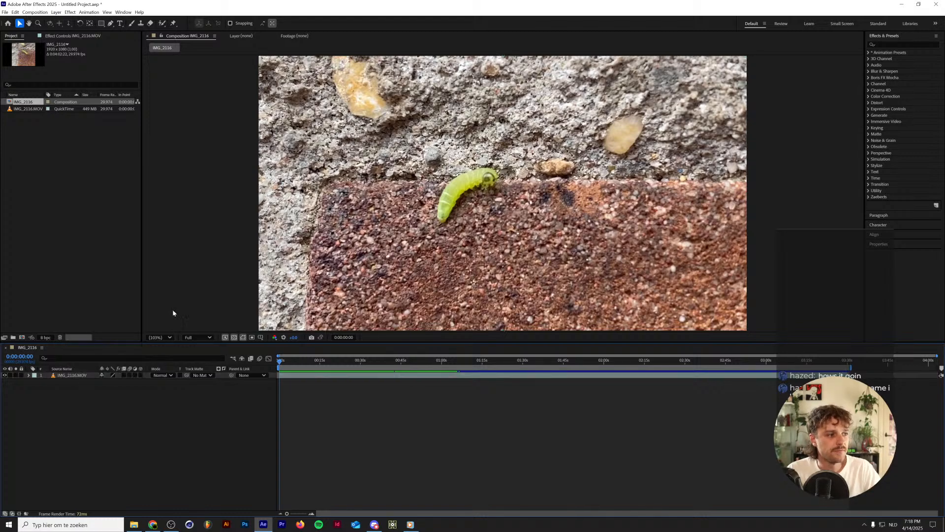
{"action": "right_click", "coordinate": [79, 377]}
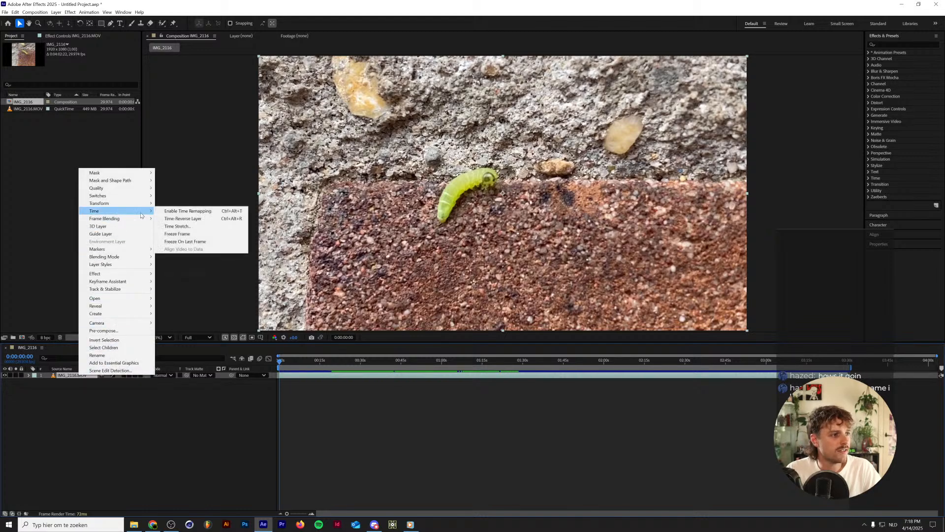
{"action": "left_click", "coordinate": [170, 213]}
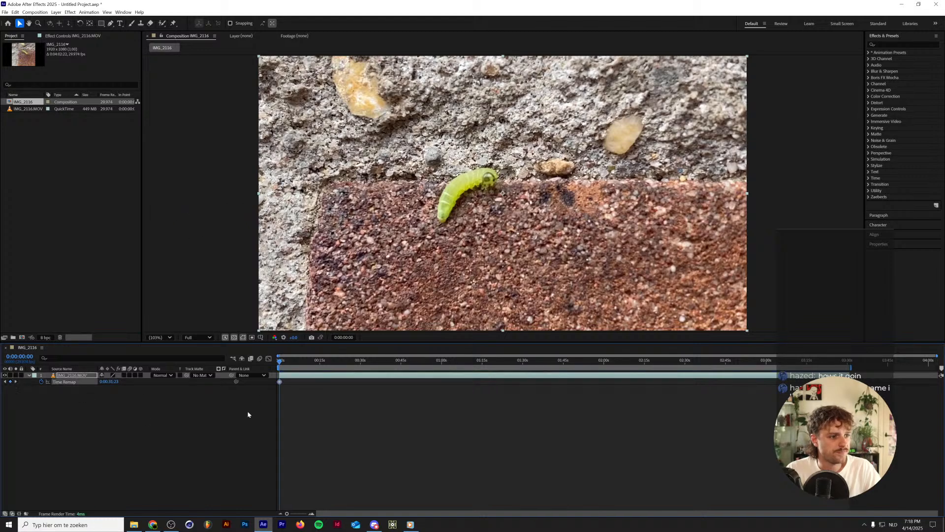
{"action": "mouse_move", "coordinate": [281, 362]}
{"action": "left_mouse_down"}
{"action": "mouse_move", "coordinate": [583, 344]}
{"action": "mouse_move", "coordinate": [267, 362]}
{"action": "left_mouse_up"}
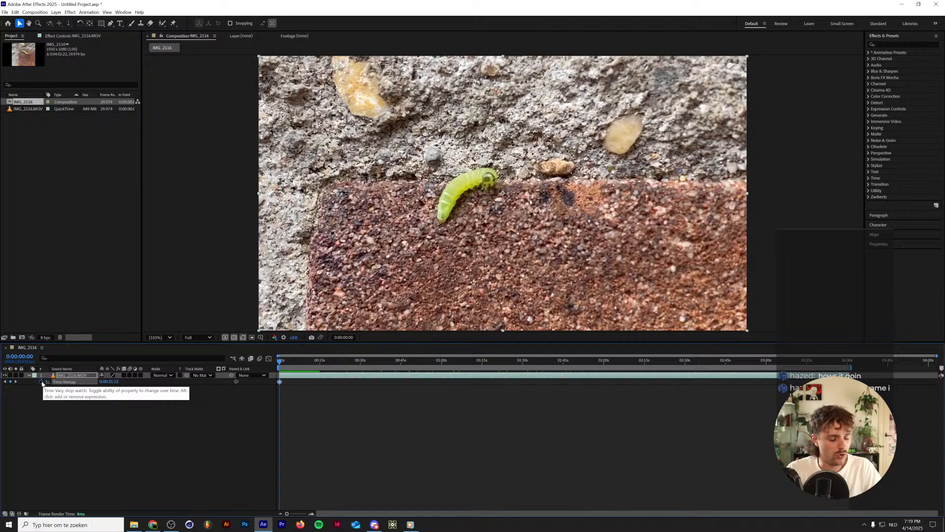
Add the expression random(0,300) to the Time Remap property of the IMG_2116.MOV layer.
{"action": "left_click", "coordinate": [41, 385], "text": "alt"}
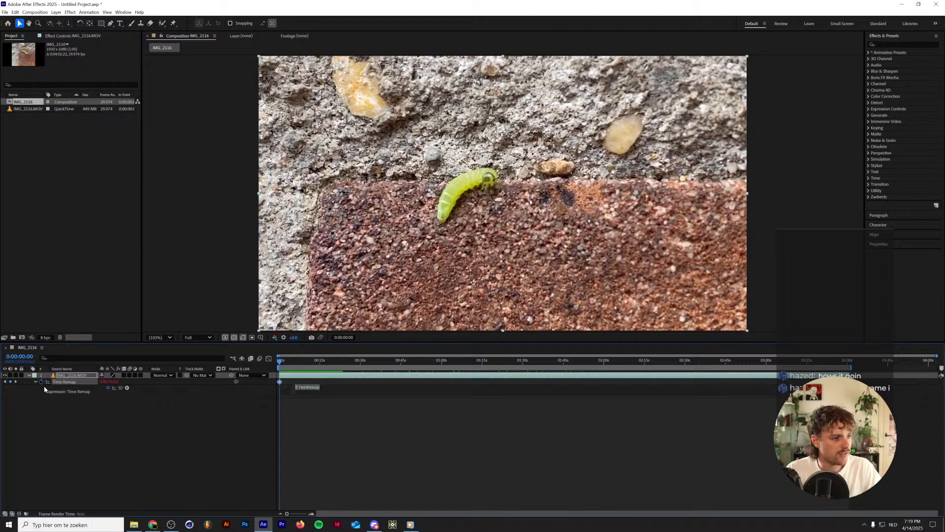
{"action": "type", "text": "random("}
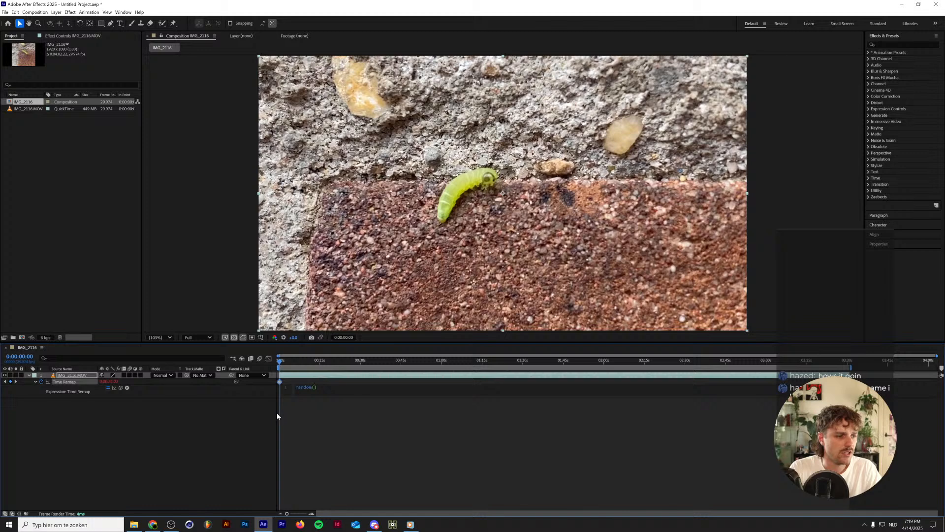
{"action": "type", "text": "0,"}
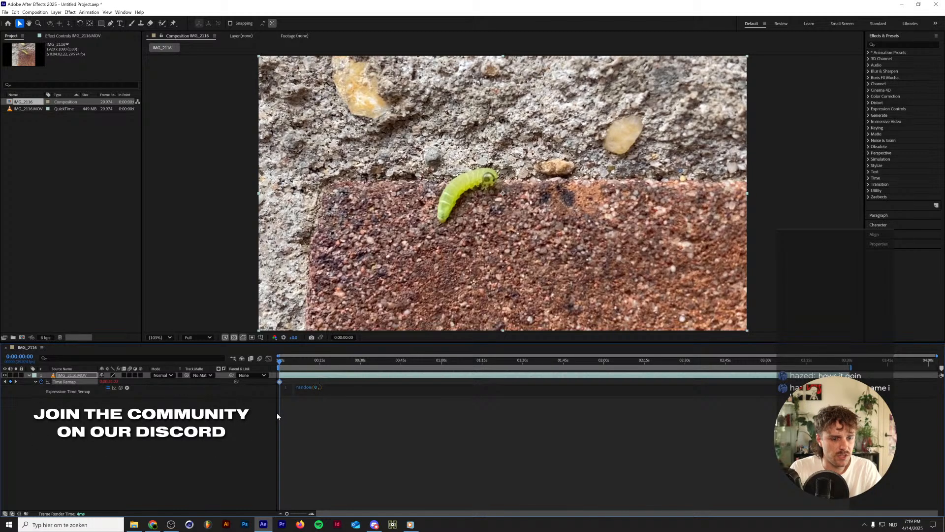
{"action": "type", "text": "30"}
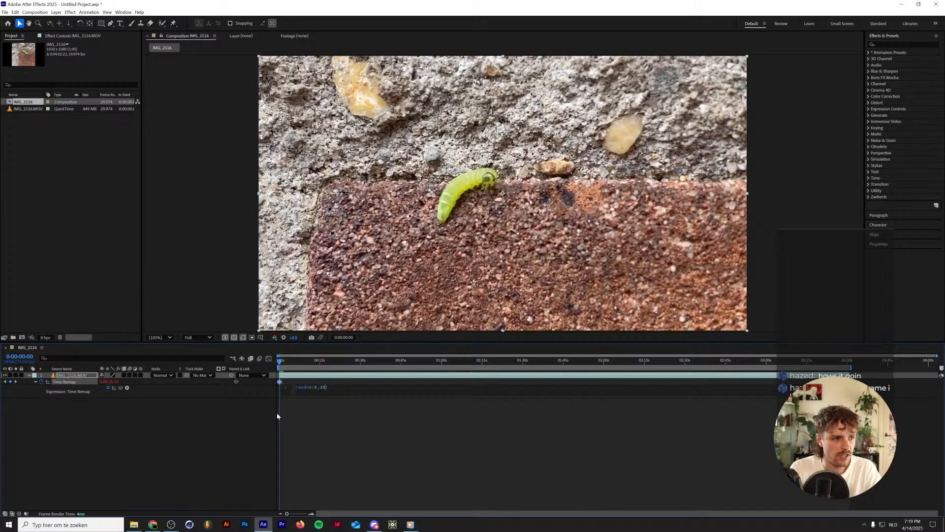
{"action": "type", "text": "0"}
{"action": "left_click", "coordinate": [277, 416]}
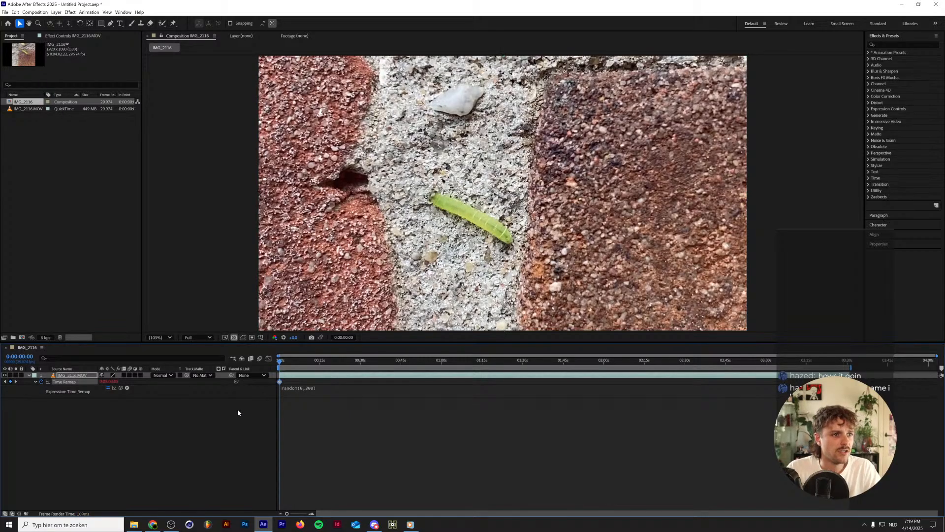
Preview the randomly time-remapped caterpillar footage from the start of the composition and deselect the layer.
{"action": "key", "text": "space"}
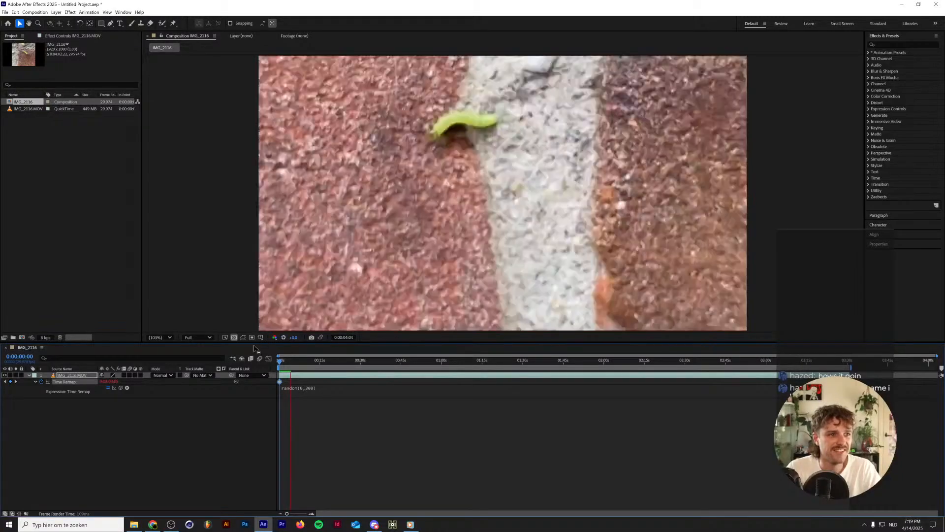
{"action": "key", "text": "space"}
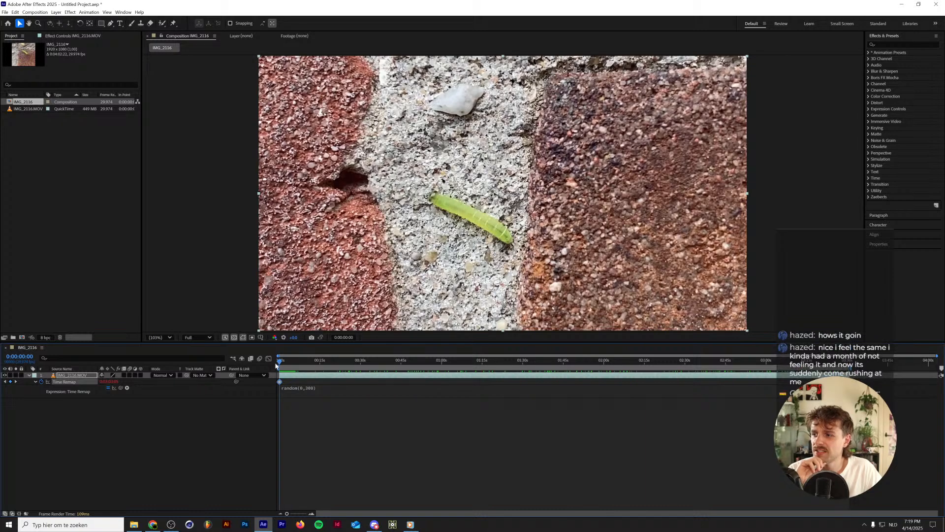
{"action": "left_click", "coordinate": [141, 490]}
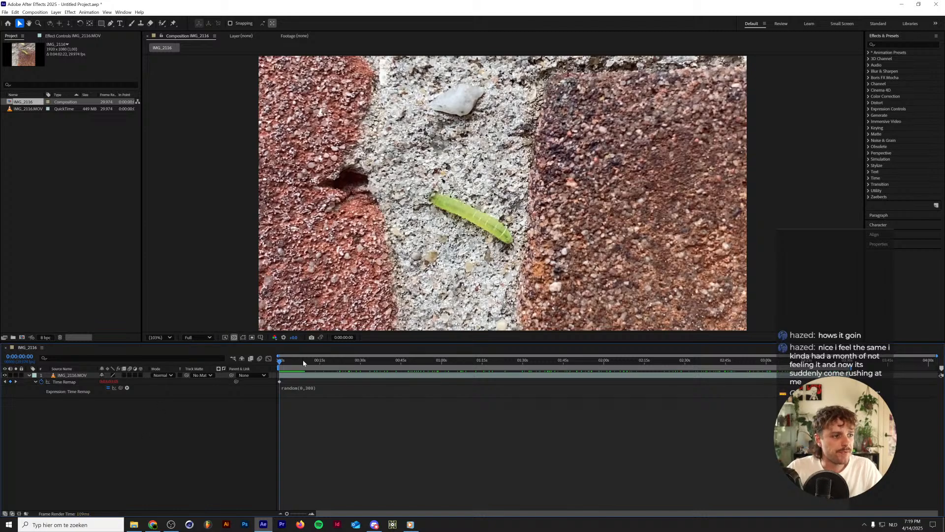
{"action": "key", "text": "space"}
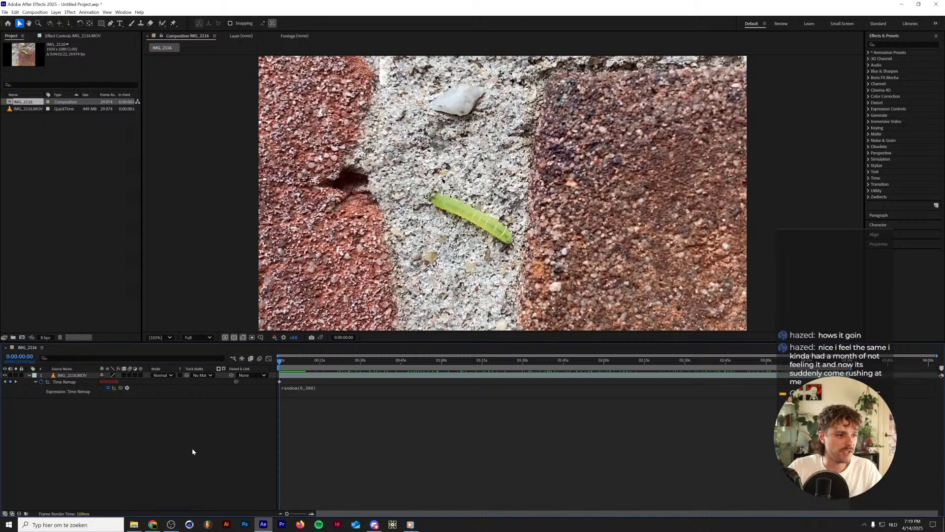
Set the IMG_2116 composition's frame rate to 30 frames per second in its composition settings.
{"action": "key", "text": "ctrl+k"}
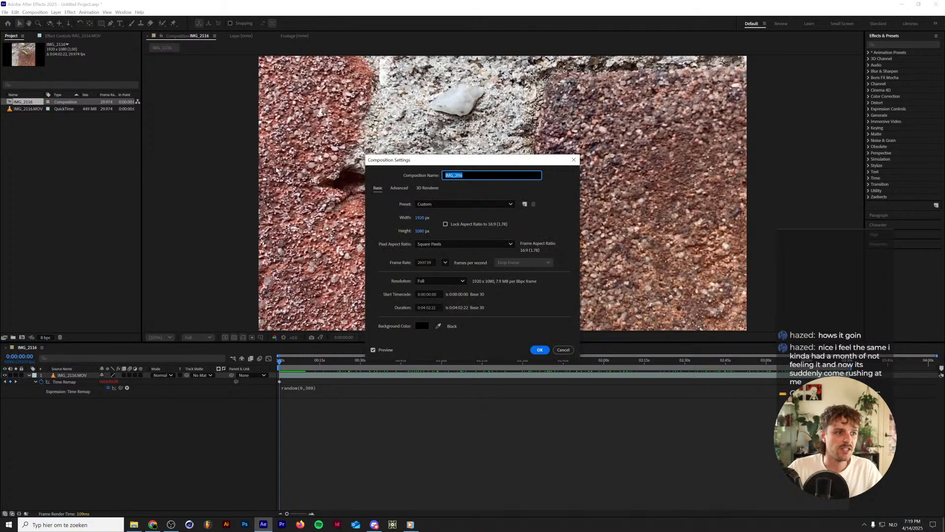
{"action": "left_click", "coordinate": [445, 262]}
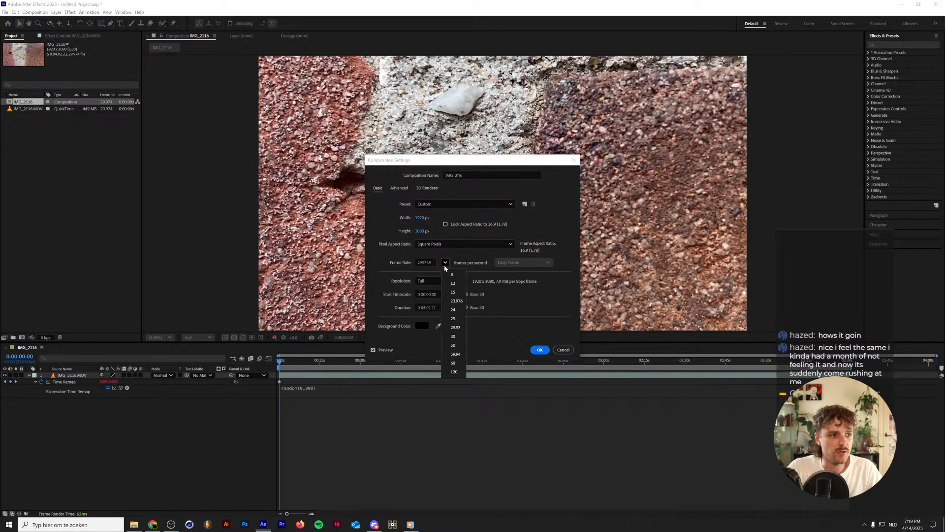
{"action": "left_click", "coordinate": [454, 336]}
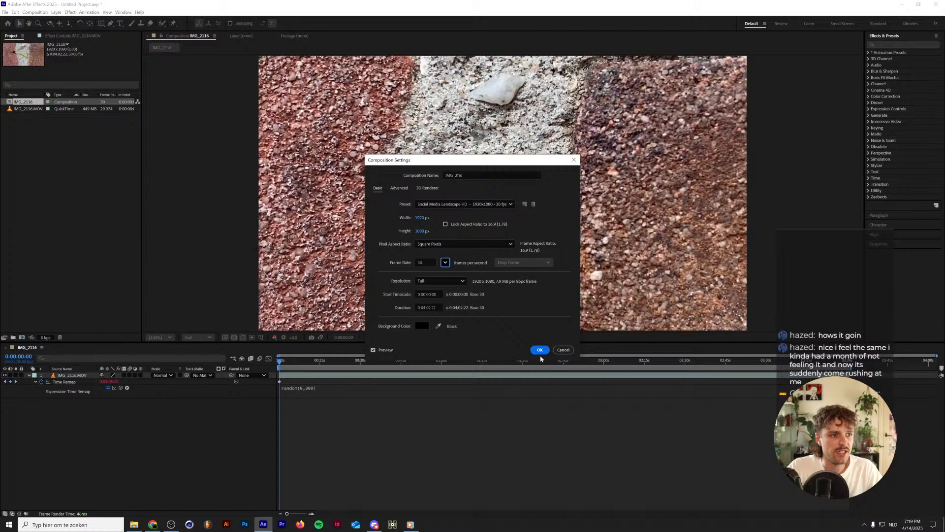
{"action": "left_click", "coordinate": [540, 350]}
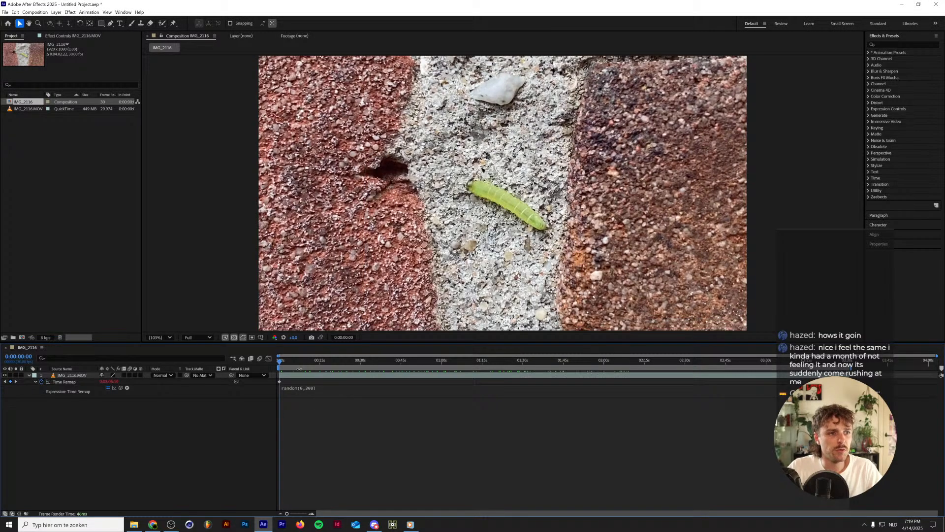
Add an adjustment layer above the IMG_2116.MOV layer and apply the Posterize Time effect to it.
{"action": "key", "text": "space"}
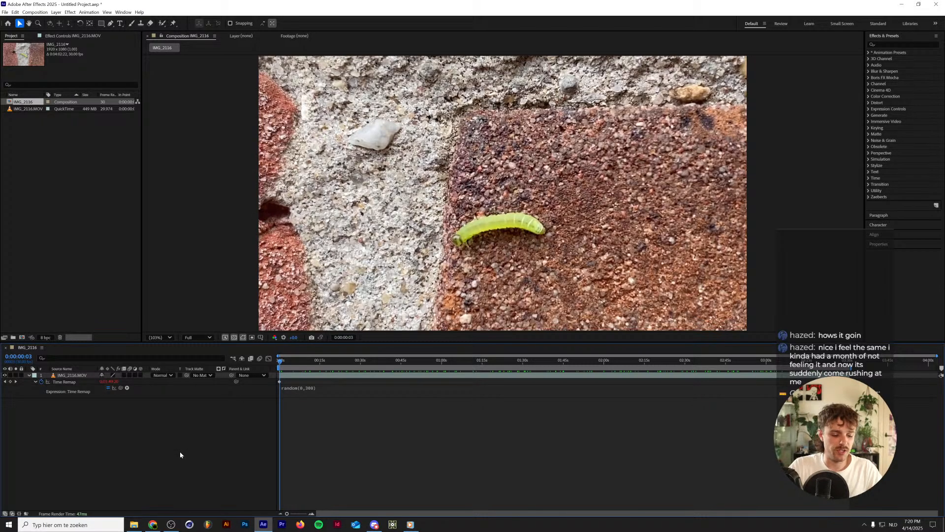
{"action": "key", "text": "ctrl+alt+y"}
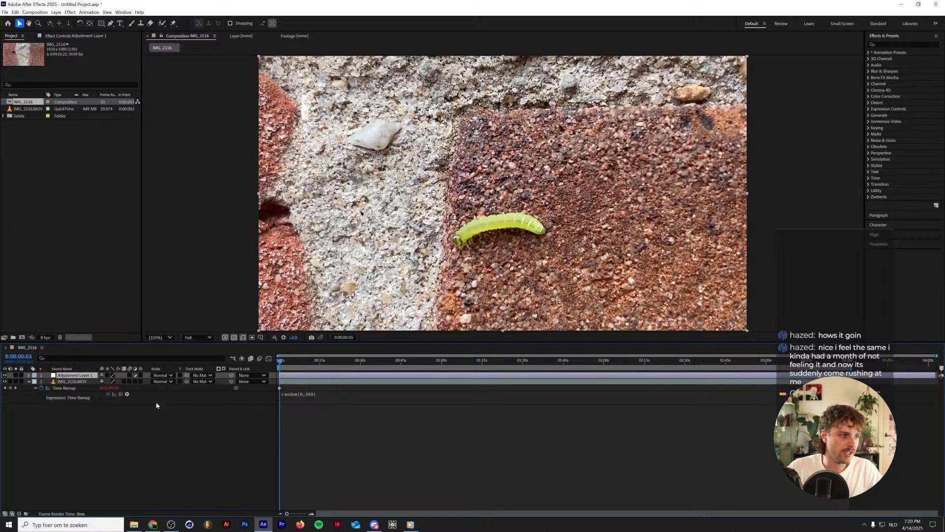
{"action": "left_click", "coordinate": [902, 45]}
{"action": "type", "text": "poster"}
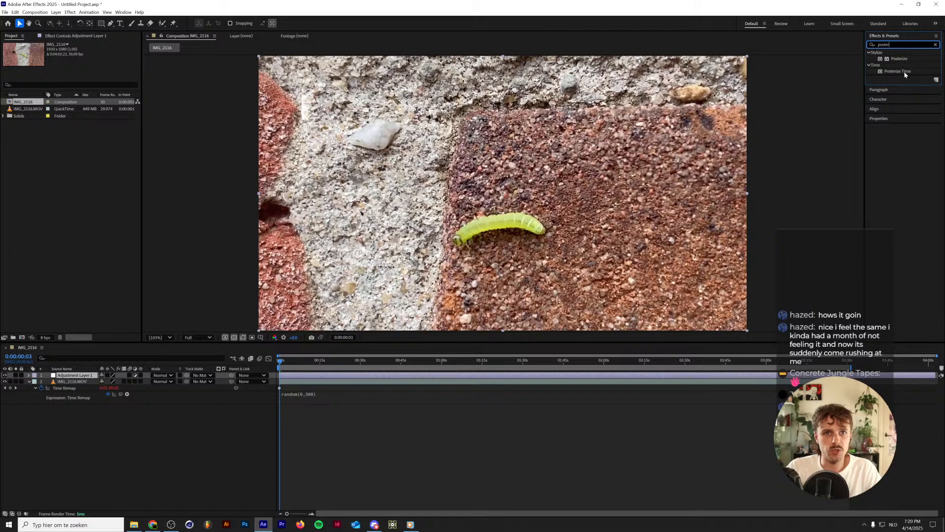
{"action": "left_click_drag", "start_coordinate": [905, 72], "coordinate": [73, 375]}
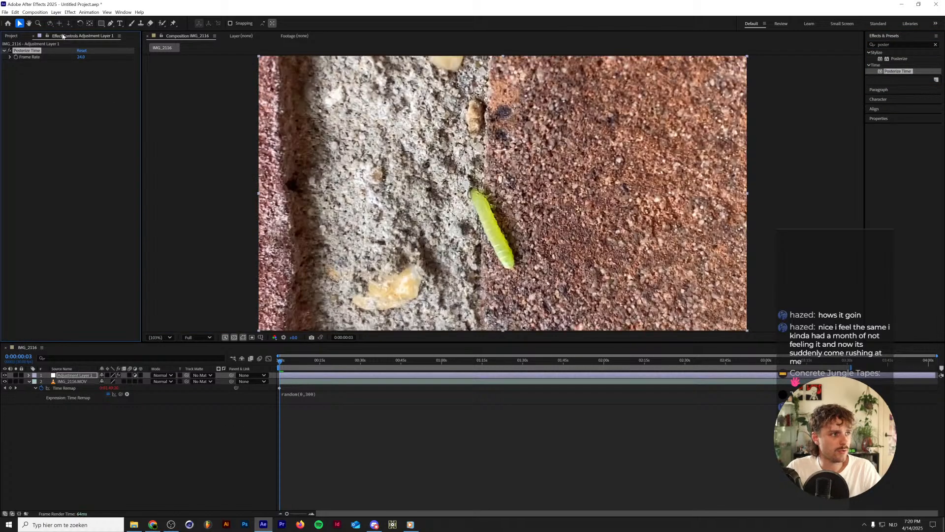
Set the Posterize Time frame rate to 12 and preview the result from the start of the composition.
{"action": "left_click", "coordinate": [84, 57]}
{"action": "type", "text": "12"}
{"action": "key", "text": "Return"}
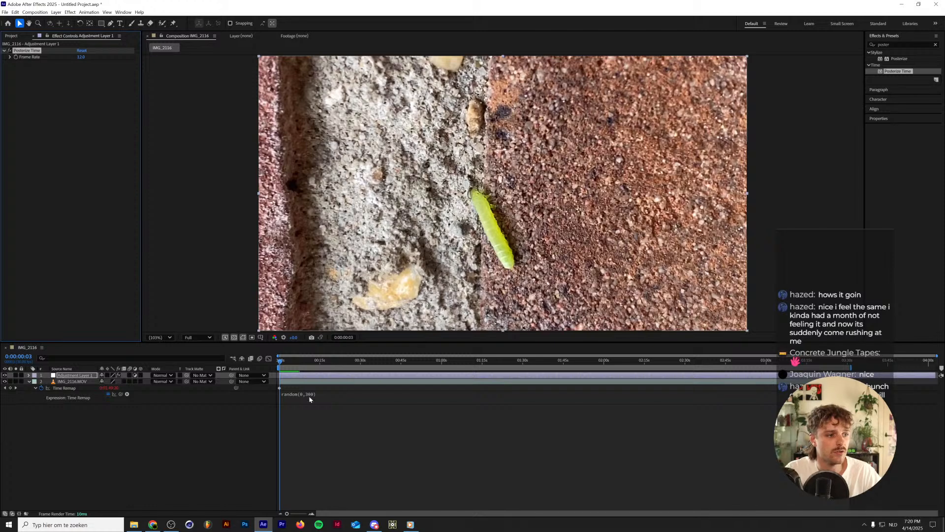
{"action": "left_click_drag", "start_coordinate": [291, 361], "coordinate": [238, 362]}
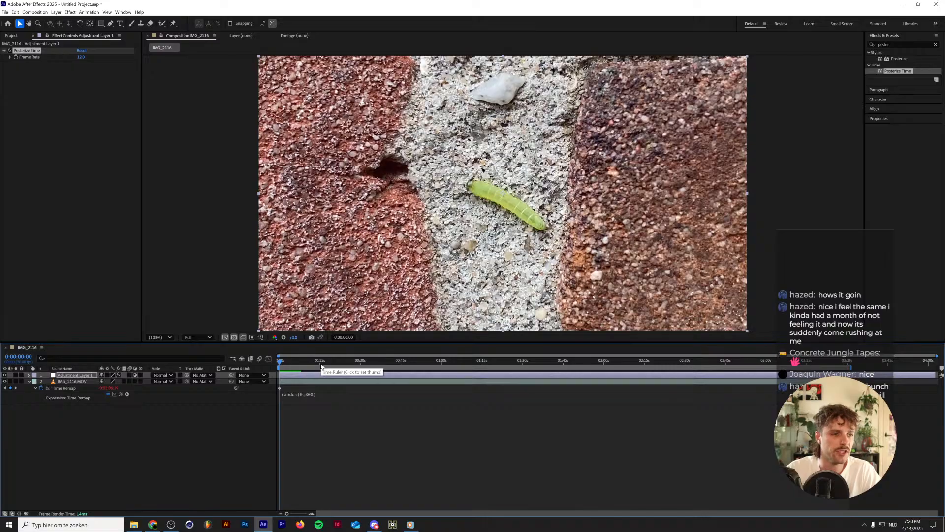
{"action": "key", "text": "space"}
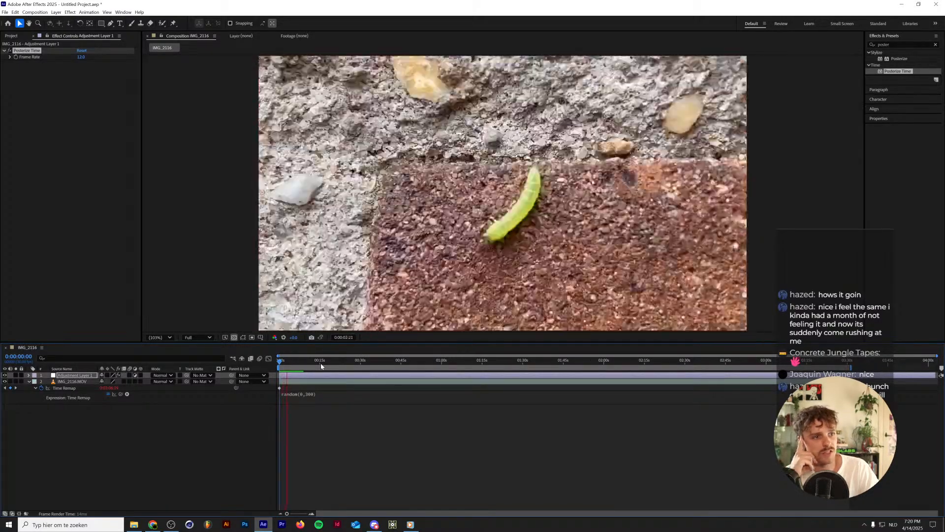
{"action": "key", "text": "space"}
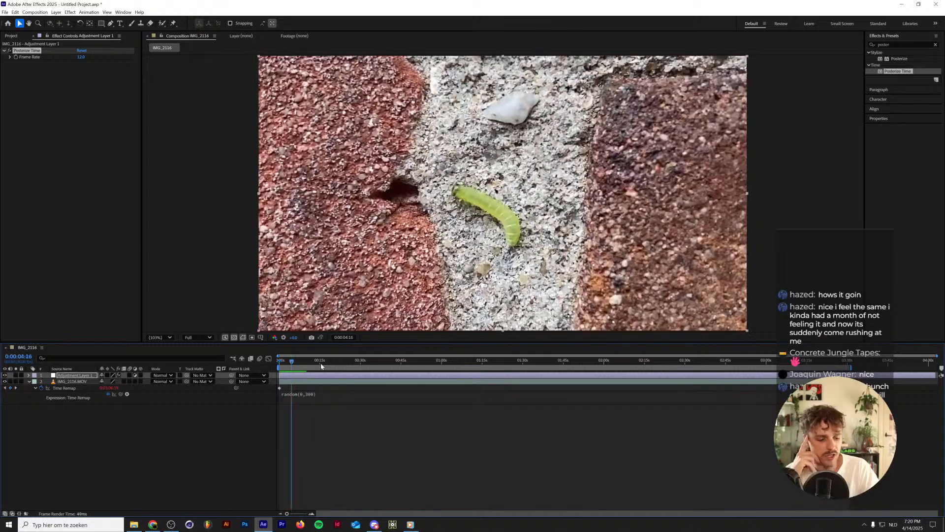
Start saving the project and create a folder named Caterpillar inside the client's visuals folder.
{"action": "key", "text": "ctrl+s"}
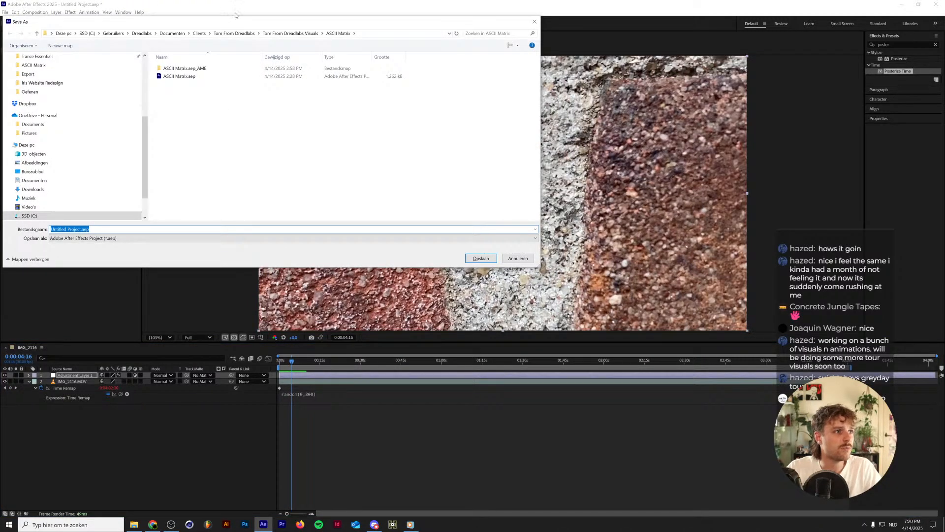
{"action": "left_click", "coordinate": [290, 33]}
{"action": "left_click", "coordinate": [72, 48]}
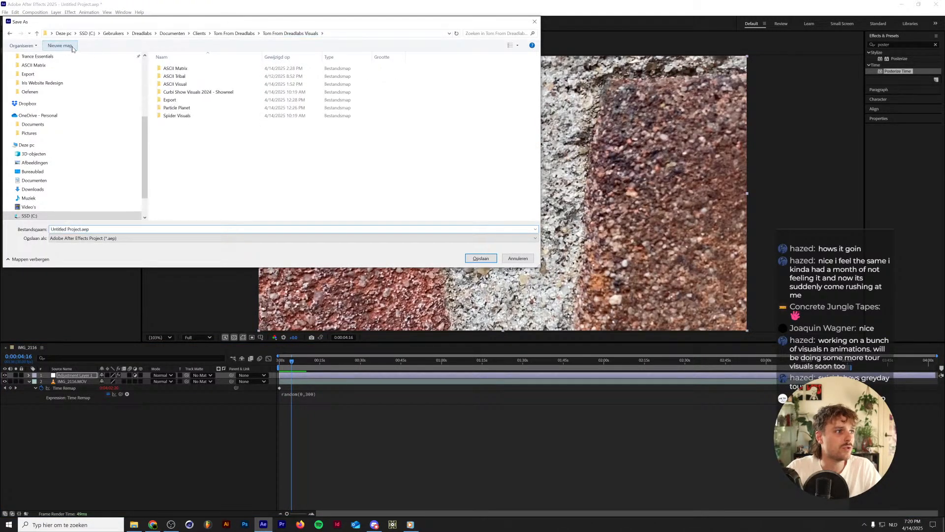
{"action": "type", "text": "C"}
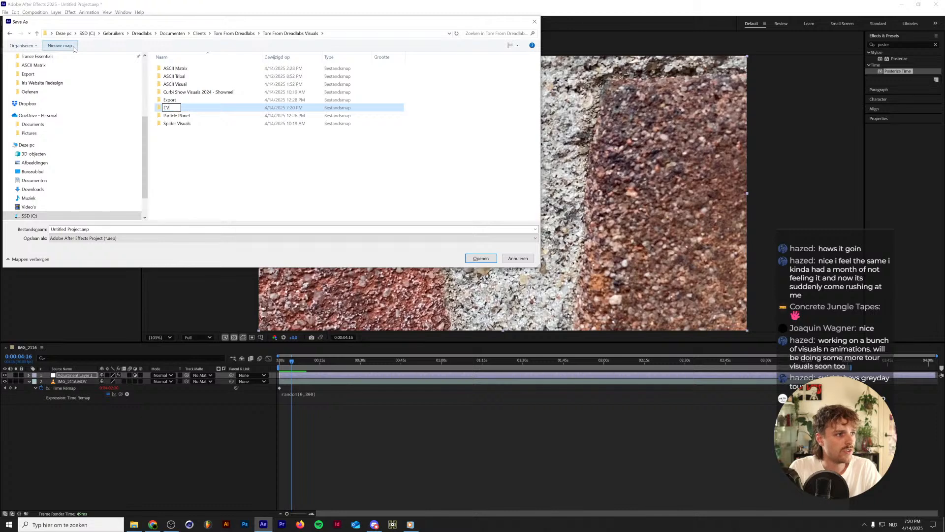
{"action": "type", "text": "aterpillar"}
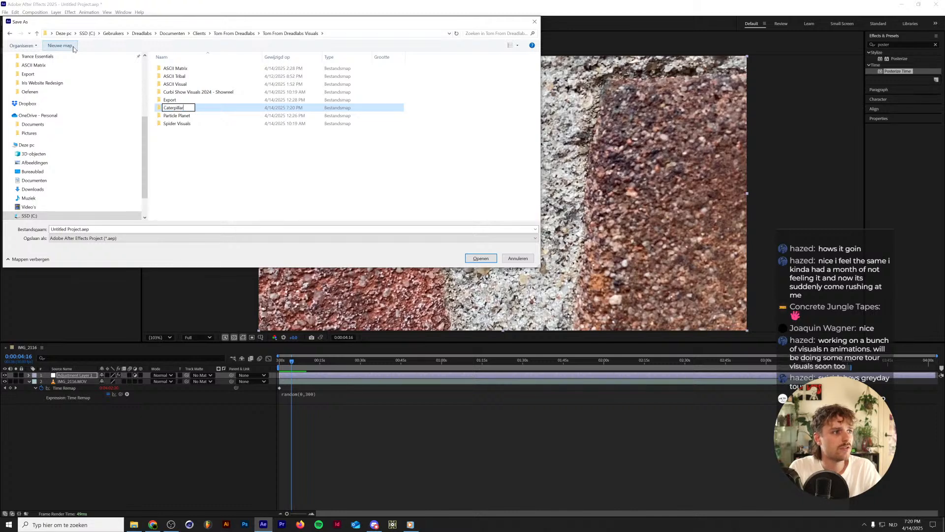
{"action": "key", "text": "Return"}
{"action": "key", "text": "Return"}
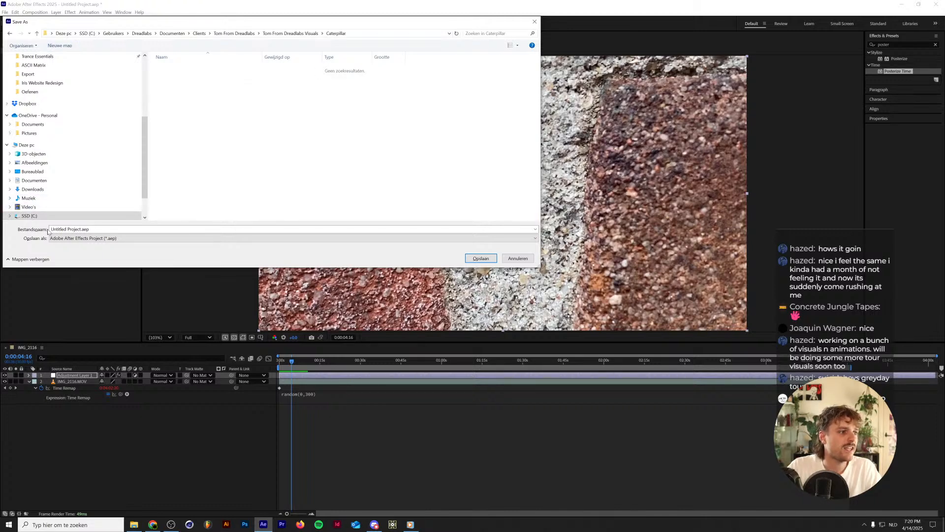
Save the project as Caterpillar in the new Caterpillar folder.
{"action": "left_click", "coordinate": [94, 230]}
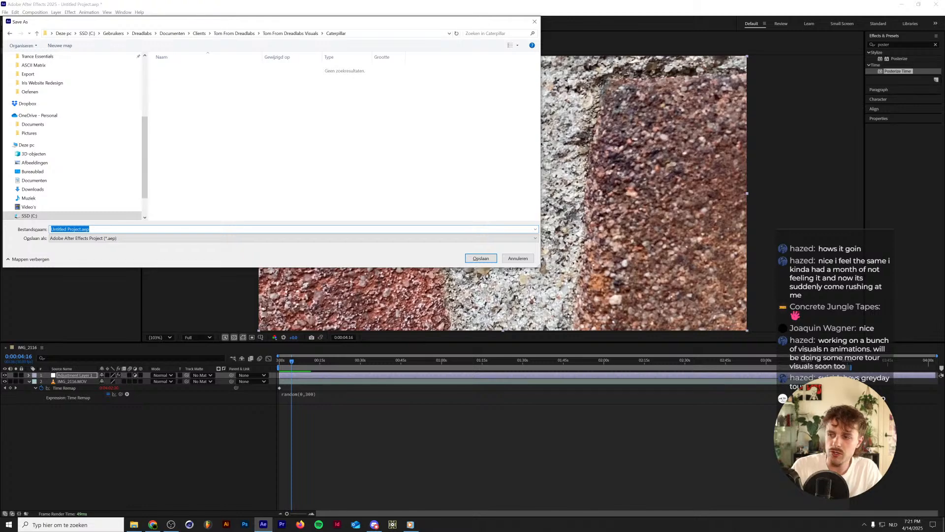
{"action": "type", "text": "Ca"}
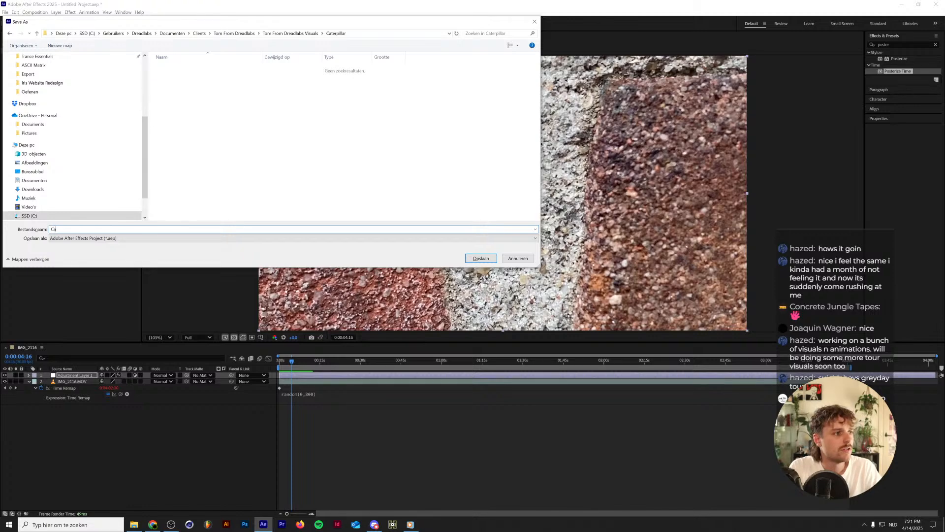
{"action": "type", "text": "terpillar"}
{"action": "key", "text": "Return"}
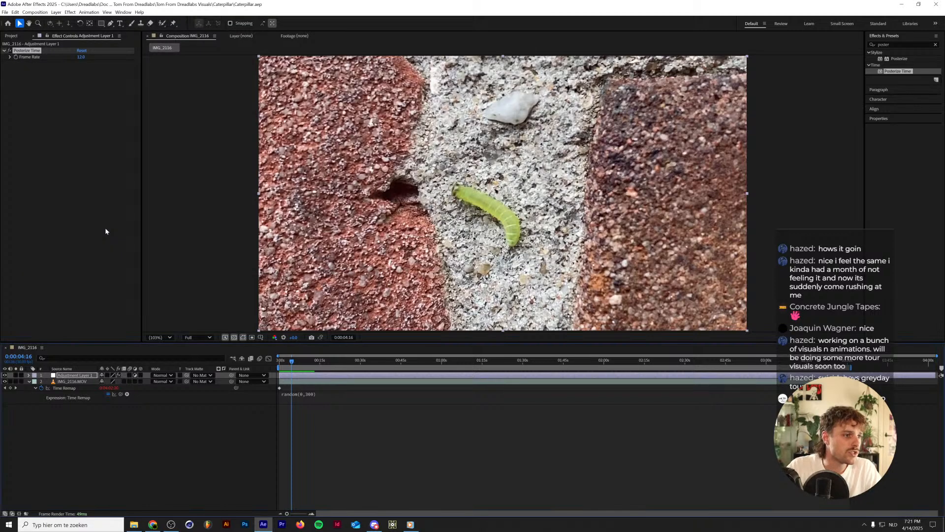
Open the project ASCII Tribal.aep from the ASCII Tribal folder and accept the font substitution.
{"action": "left_click", "coordinate": [6, 12]}
{"action": "left_click", "coordinate": [41, 30]}
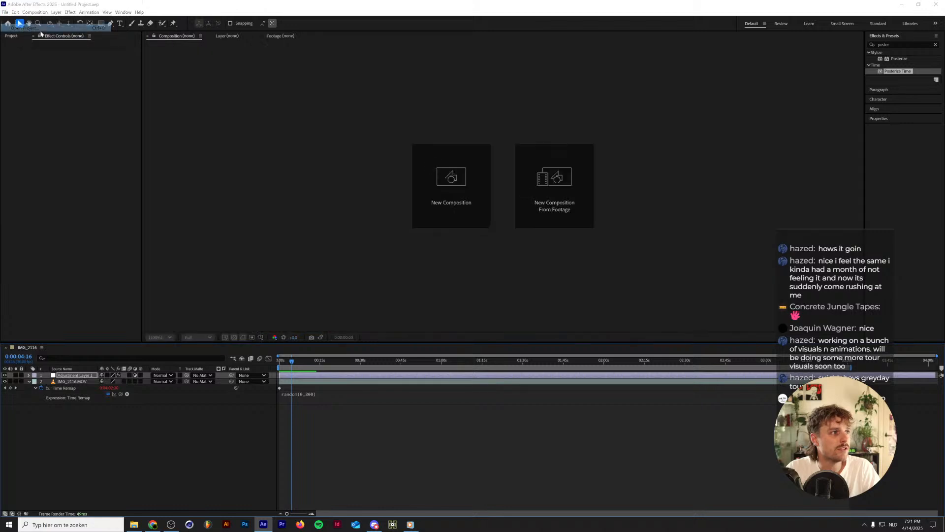
{"action": "left_click", "coordinate": [285, 33]}
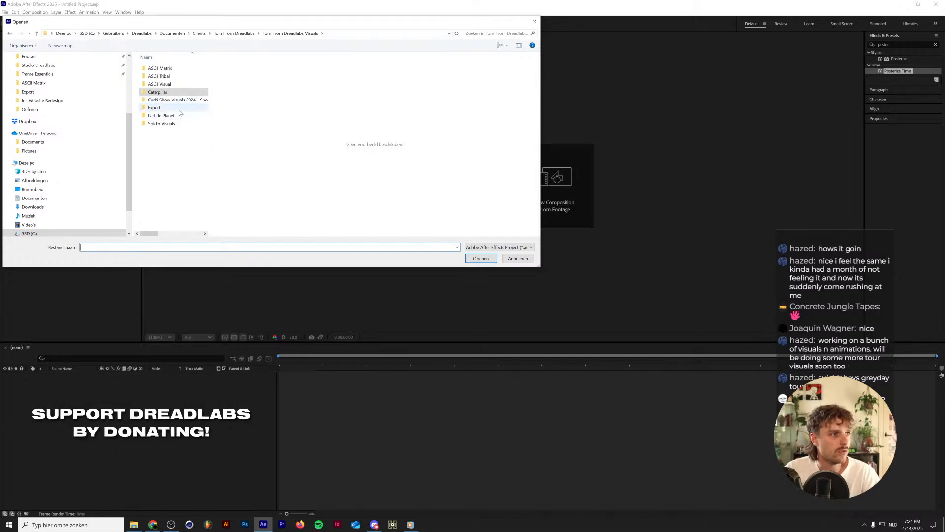
{"action": "double_click", "coordinate": [162, 77]}
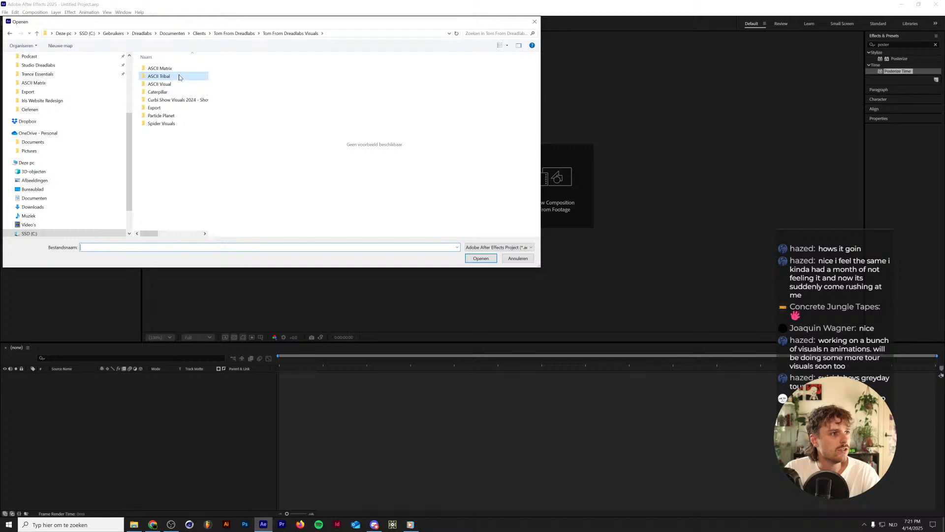
{"action": "left_click", "coordinate": [168, 125]}
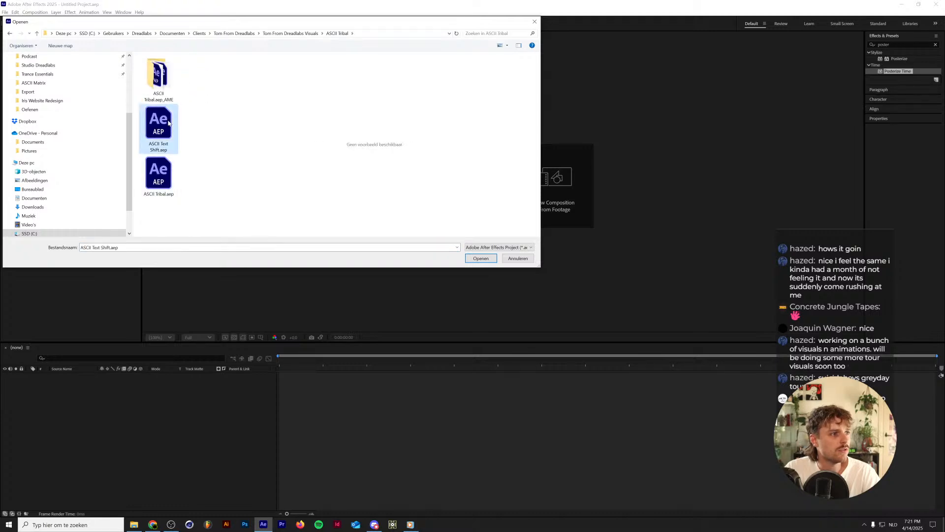
{"action": "double_click", "coordinate": [162, 173]}
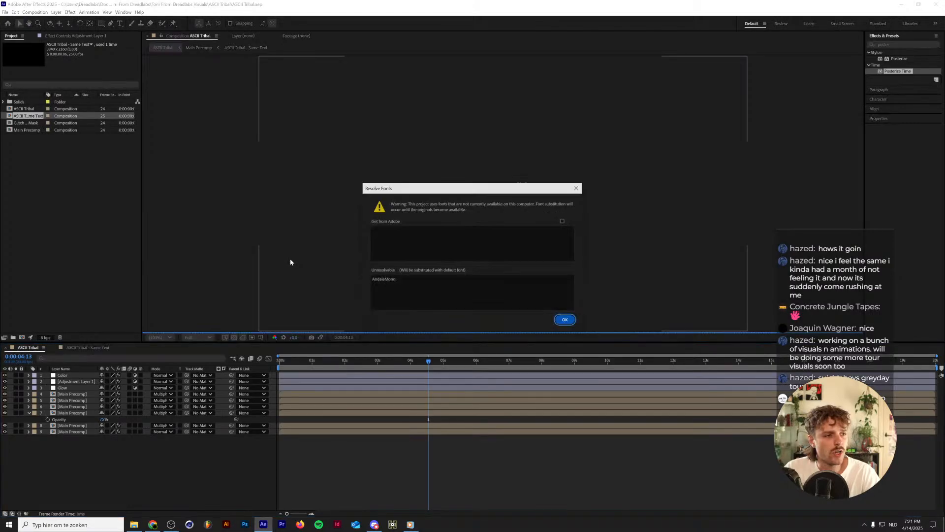
{"action": "left_click", "coordinate": [565, 317]}
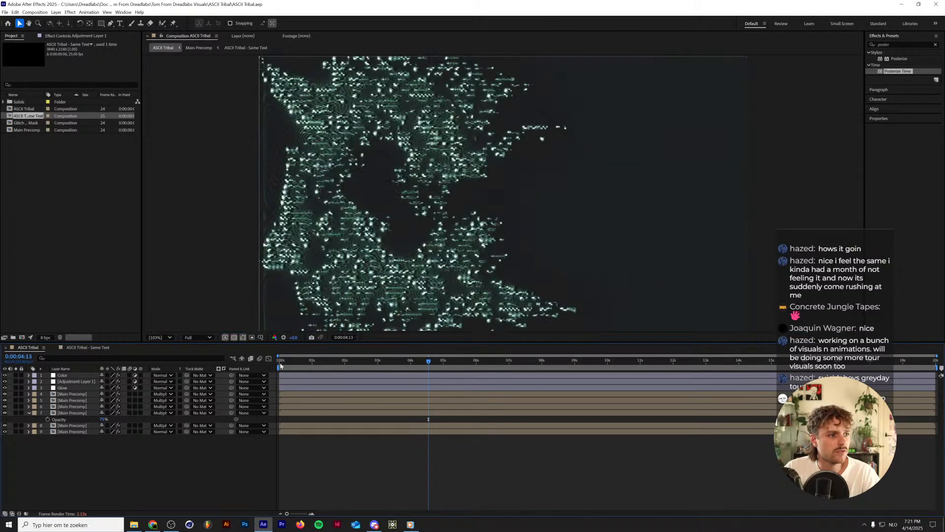
Return the playhead to the start of the ASCII Tribal composition and open its Main Precomp.
{"action": "left_click_drag", "start_coordinate": [286, 361], "coordinate": [259, 363]}
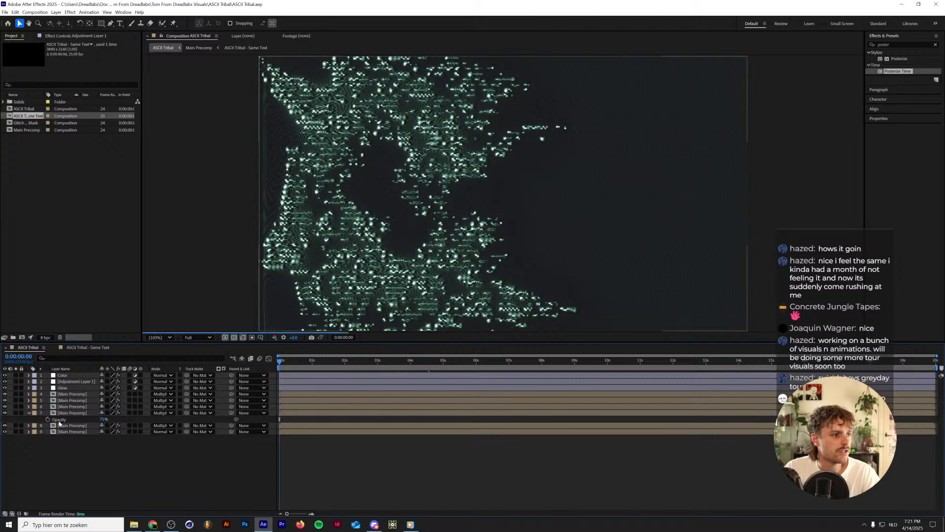
{"action": "double_click", "coordinate": [68, 406]}
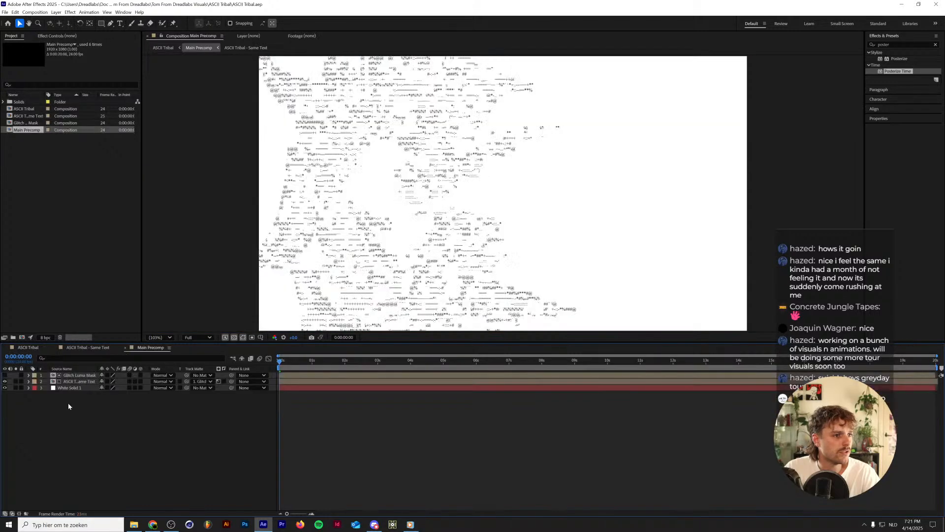
Try to set the font of the ASCII Tribal - Same Text layer to Fira Mono Regular.
{"action": "left_click", "coordinate": [81, 382]}
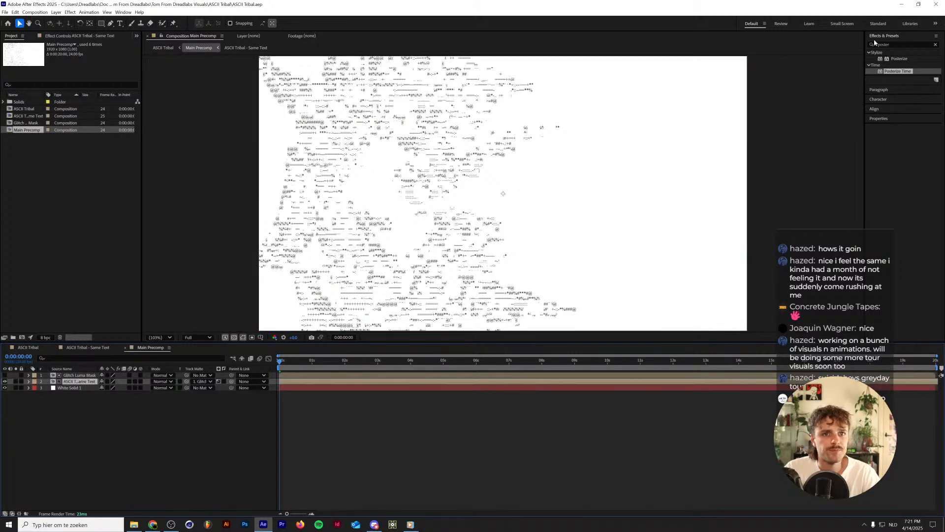
{"action": "left_click", "coordinate": [881, 99]}
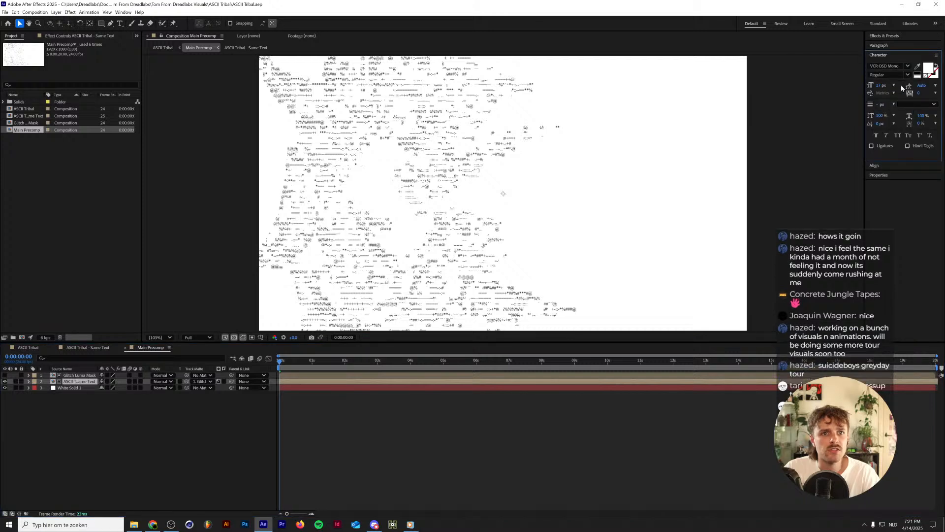
{"action": "left_click", "coordinate": [894, 93]}
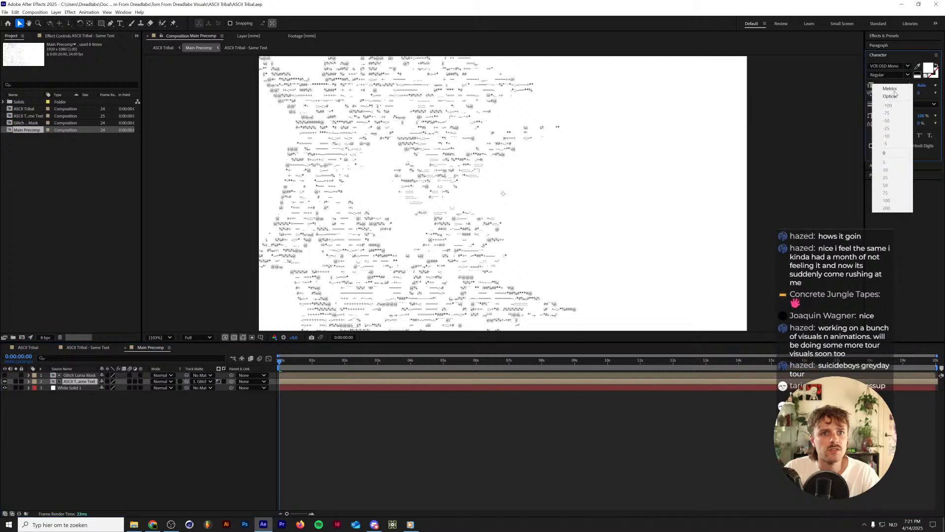
{"action": "left_click", "coordinate": [908, 66]}
{"action": "type", "text": "f"}
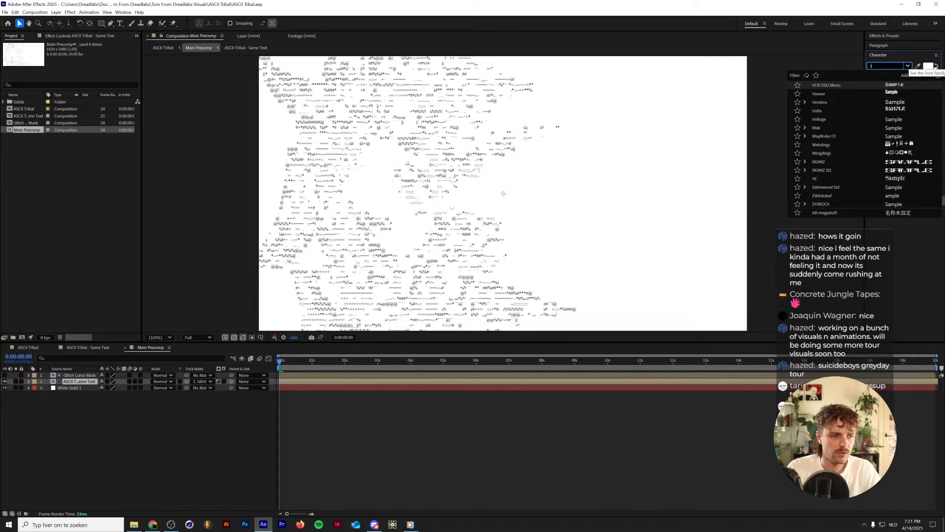
{"action": "type", "text": "ira mono"}
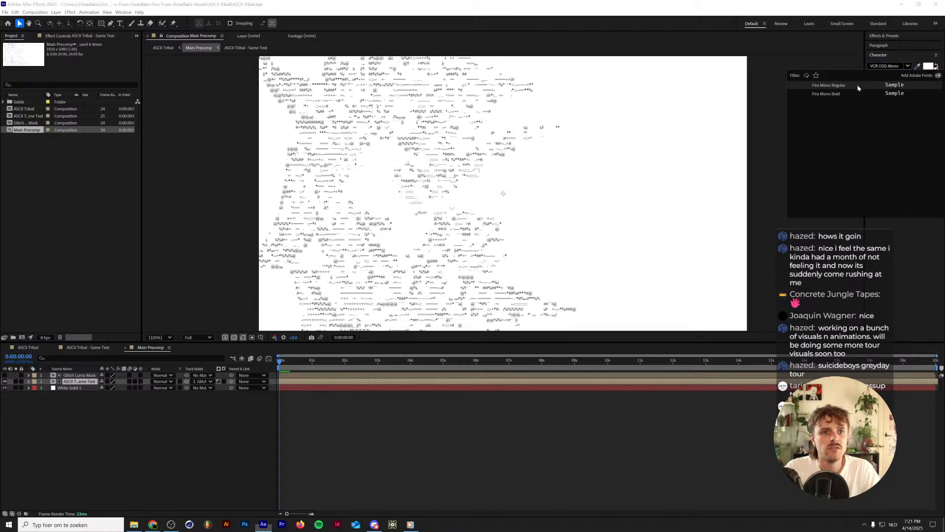
{"action": "left_click", "coordinate": [857, 84]}
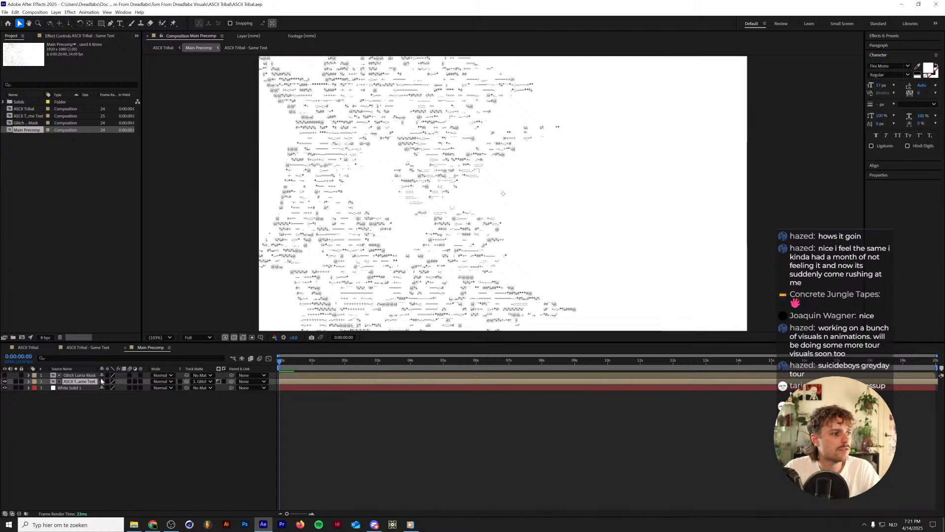
Open the ASCII Tribal - Same Text precomp and set the font of all six text layers to Fira Mono Regular.
{"action": "double_click", "coordinate": [81, 382]}
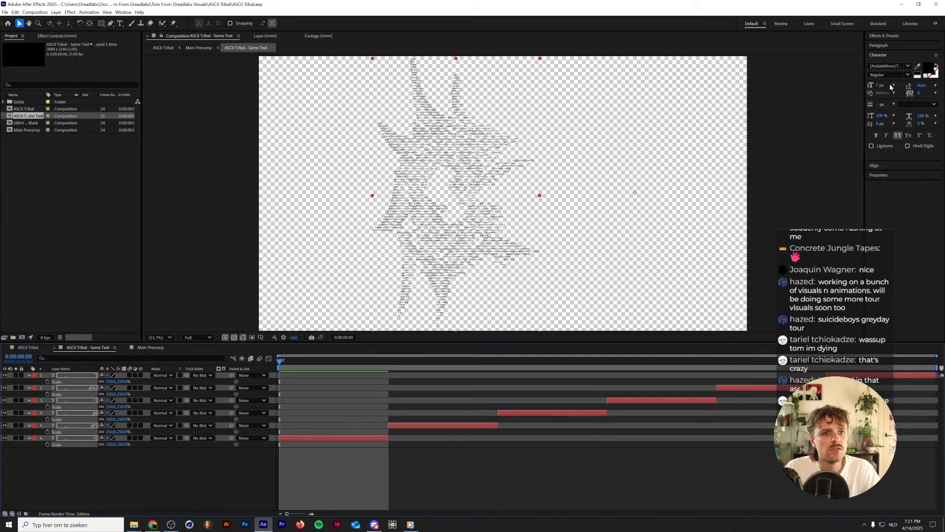
{"action": "left_click", "coordinate": [878, 45]}
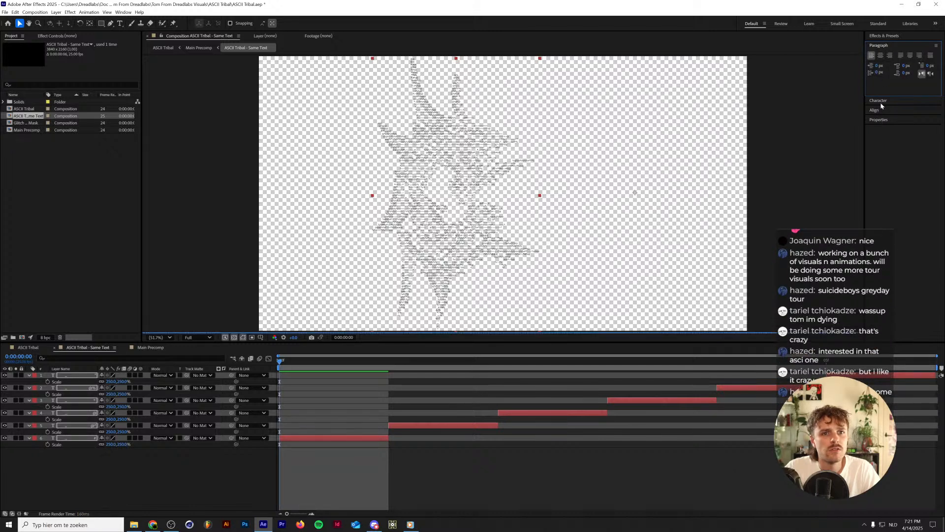
{"action": "left_click", "coordinate": [881, 118]}
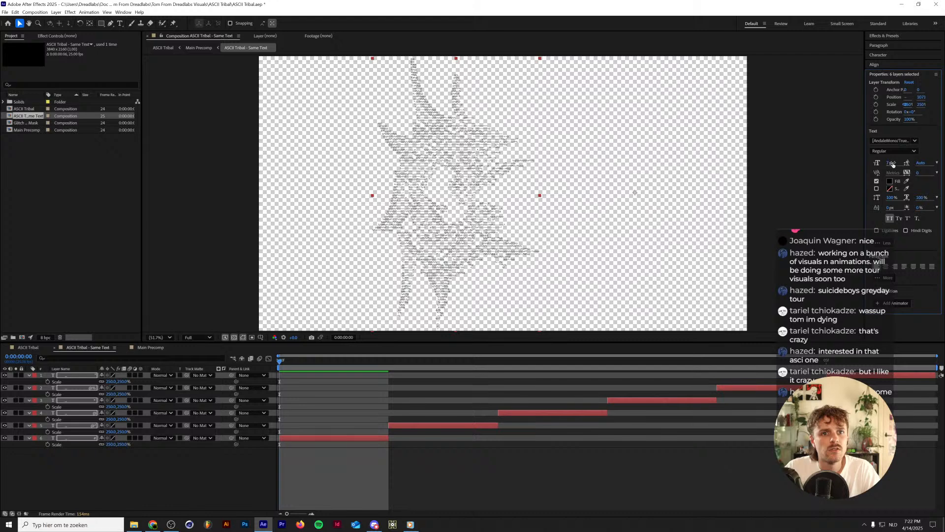
{"action": "left_click", "coordinate": [914, 141]}
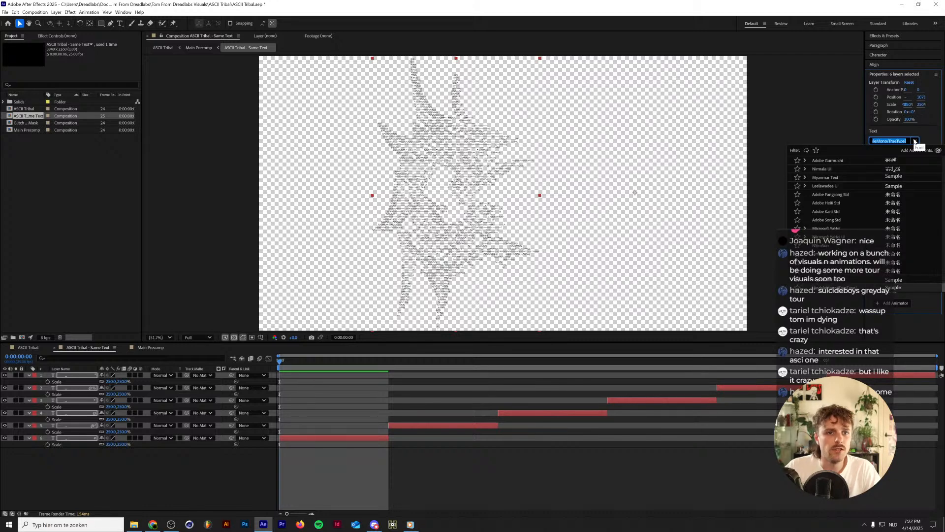
{"action": "key", "text": "BackSpace"}
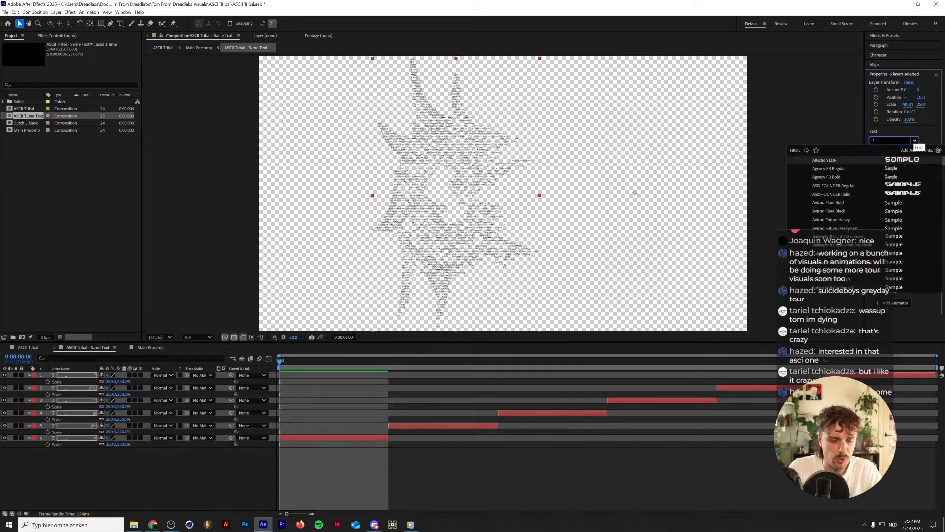
{"action": "type", "text": "fi"}
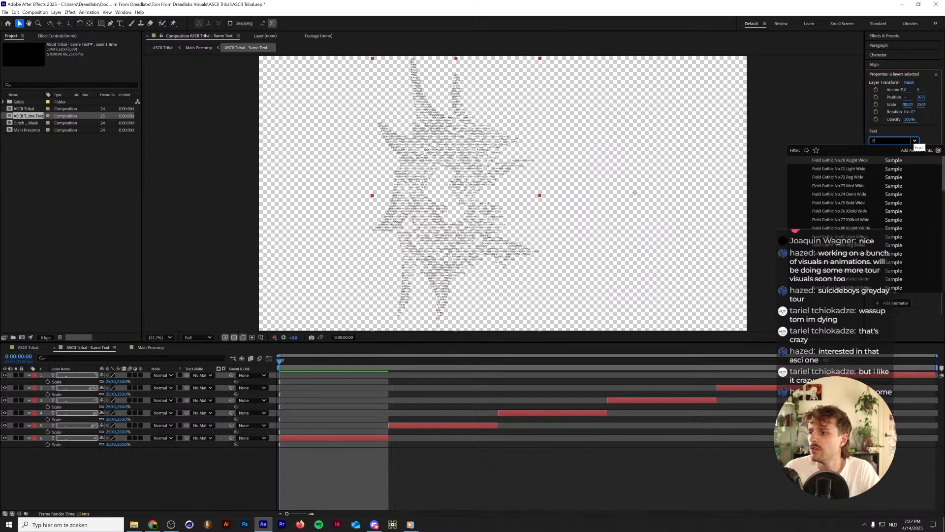
{"action": "type", "text": "ra"}
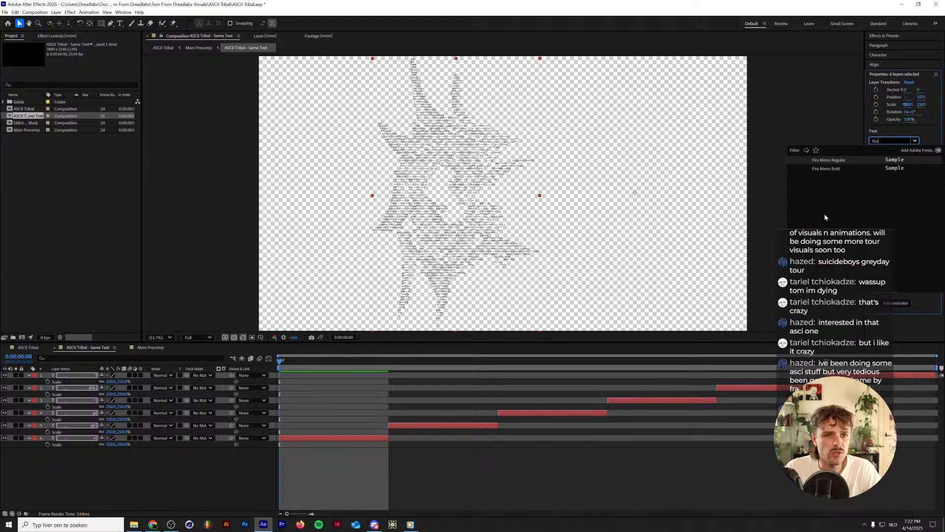
{"action": "left_click", "coordinate": [845, 163]}
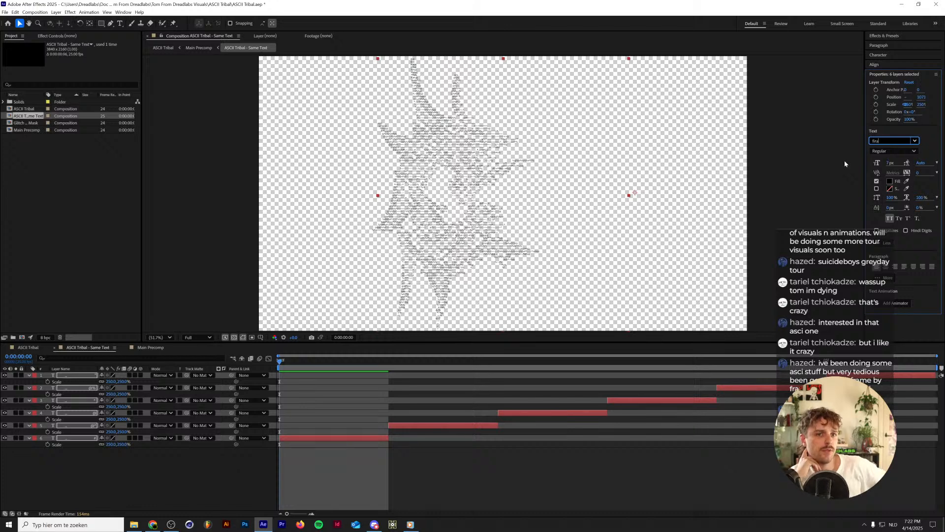
{"action": "key", "text": "Return"}
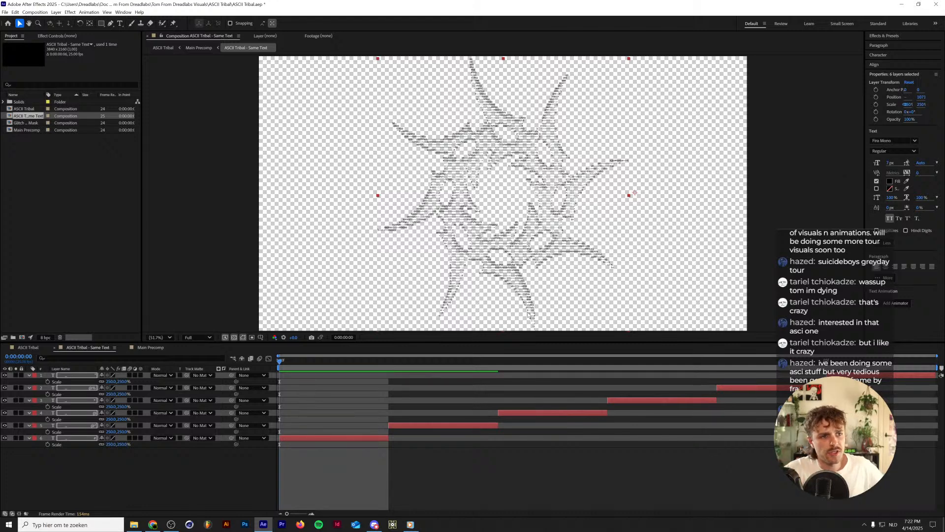
{"action": "left_click", "coordinate": [182, 454]}
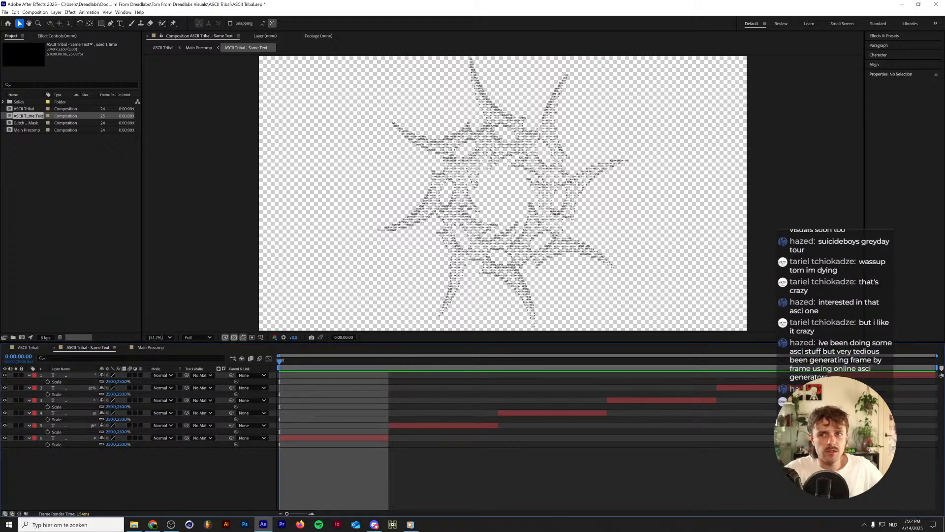
Switch to the browser's Image to ASCII page and enlarge its window to show the converter settings.
{"action": "key", "text": "alt+Tab"}
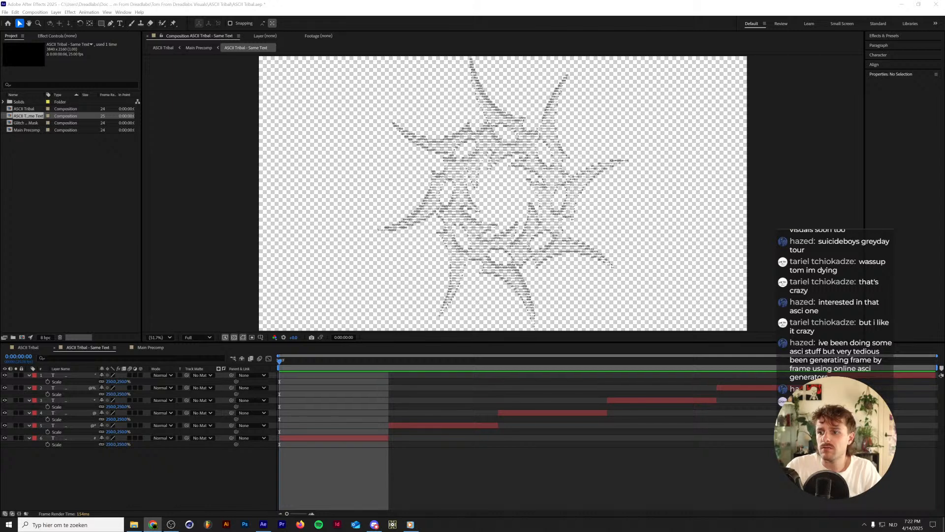
{"action": "left_click_drag", "start_coordinate": [885, 360], "coordinate": [436, 196]}
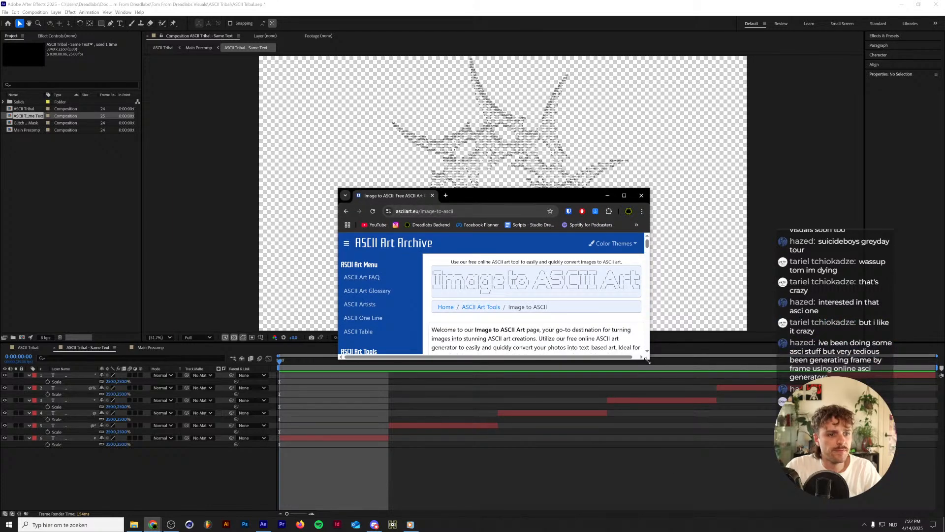
{"action": "left_click_drag", "start_coordinate": [649, 359], "coordinate": [877, 499]}
{"action": "scroll", "coordinate": [584, 390], "scroll_direction": "down", "scroll_amount": 2}
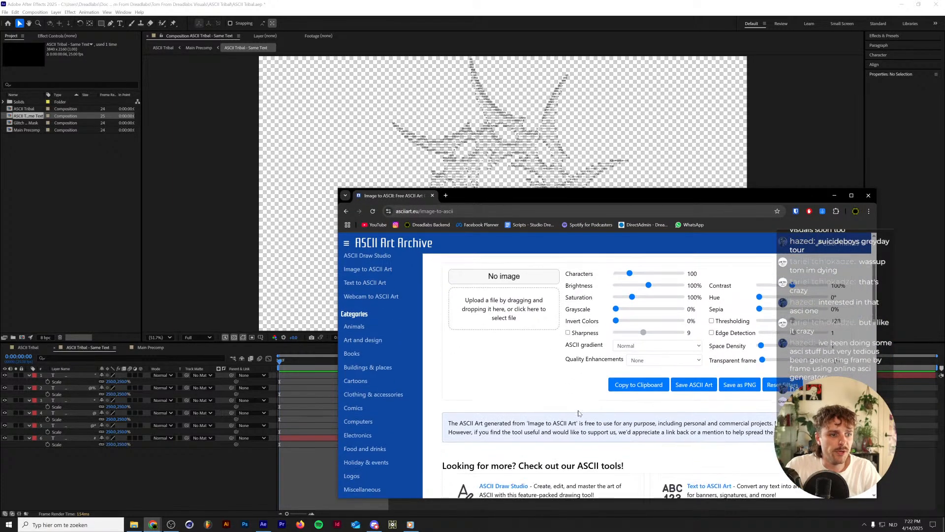
{"action": "scroll", "coordinate": [584, 389], "scroll_direction": "up", "scroll_amount": 2}
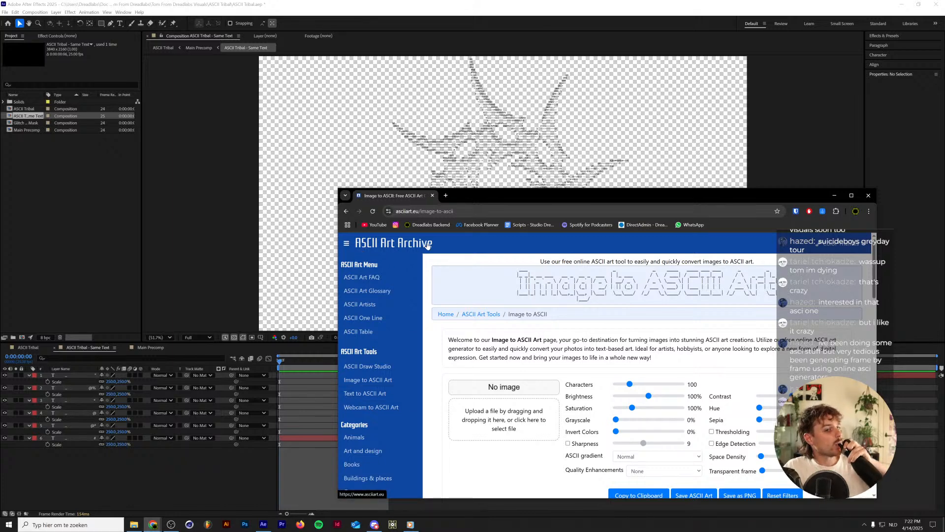
{"action": "scroll", "coordinate": [511, 382], "scroll_direction": "down", "scroll_amount": 3}
{"action": "scroll", "coordinate": [511, 382], "scroll_direction": "up", "scroll_amount": 3}
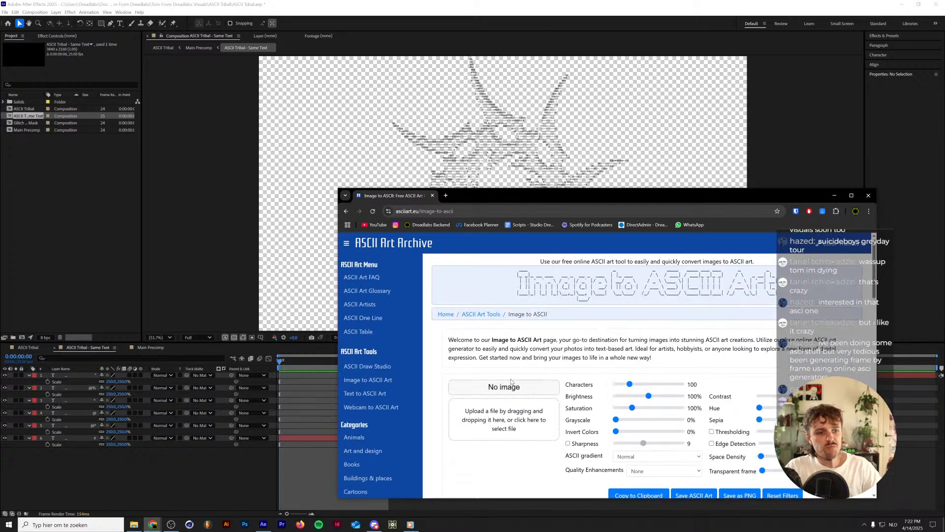
{"action": "scroll", "coordinate": [511, 381], "scroll_direction": "down", "scroll_amount": 3}
Start an image upload in the converter, browse to the ASCII Tribal folder and select 1.png.
{"action": "left_click", "coordinate": [534, 302]}
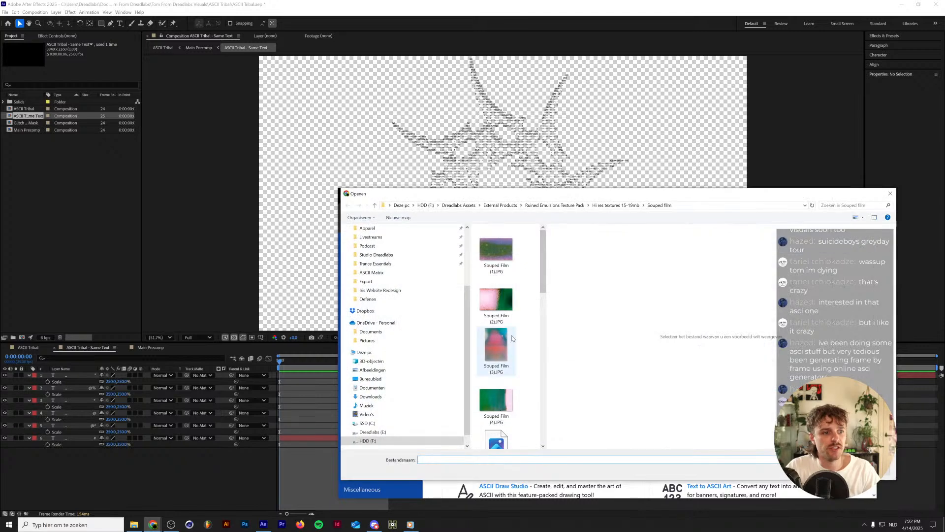
{"action": "left_click_drag", "start_coordinate": [546, 340], "coordinate": [694, 295]}
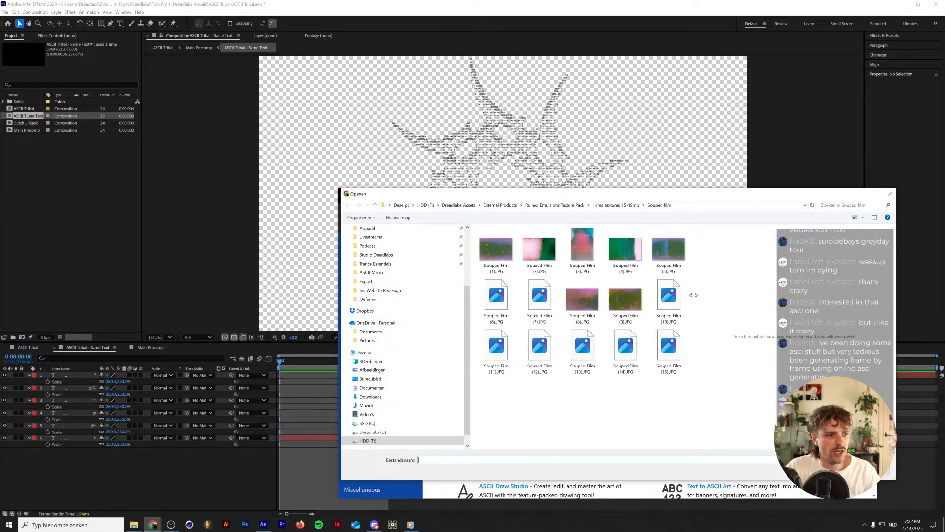
{"action": "left_click", "coordinate": [500, 205]}
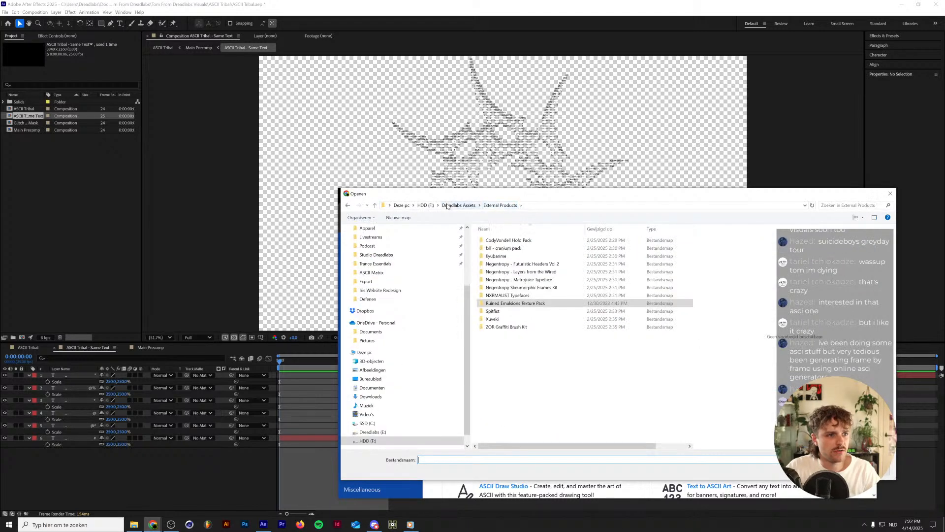
{"action": "scroll", "coordinate": [404, 305], "scroll_direction": "up", "scroll_amount": 2}
{"action": "left_click", "coordinate": [389, 325]}
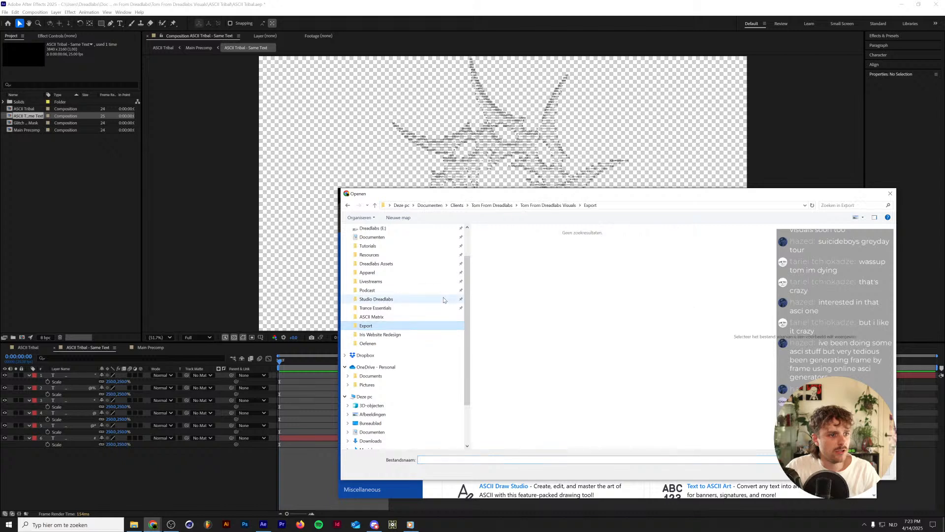
{"action": "left_click", "coordinate": [384, 317]}
{"action": "left_click", "coordinate": [547, 205]}
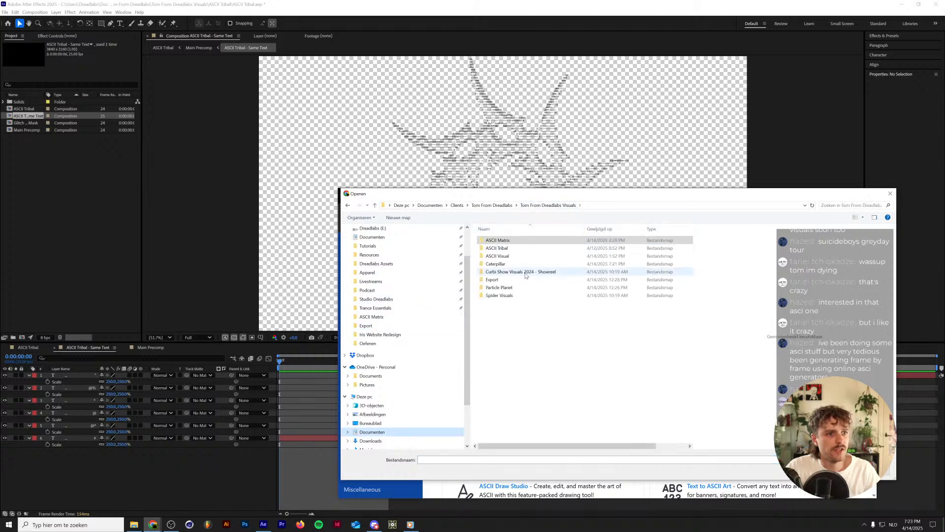
{"action": "double_click", "coordinate": [502, 248]}
{"action": "left_click", "coordinate": [542, 244]}
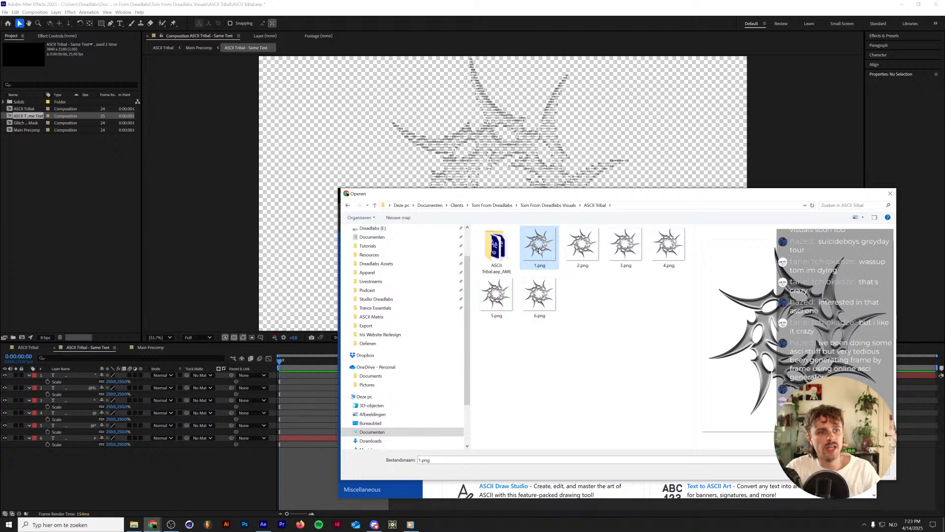
Flip back and forth through the previews of the numbered tribal PNG images, ending on 1.png.
{"action": "key", "text": "Right"}
{"action": "key", "text": "Right"}
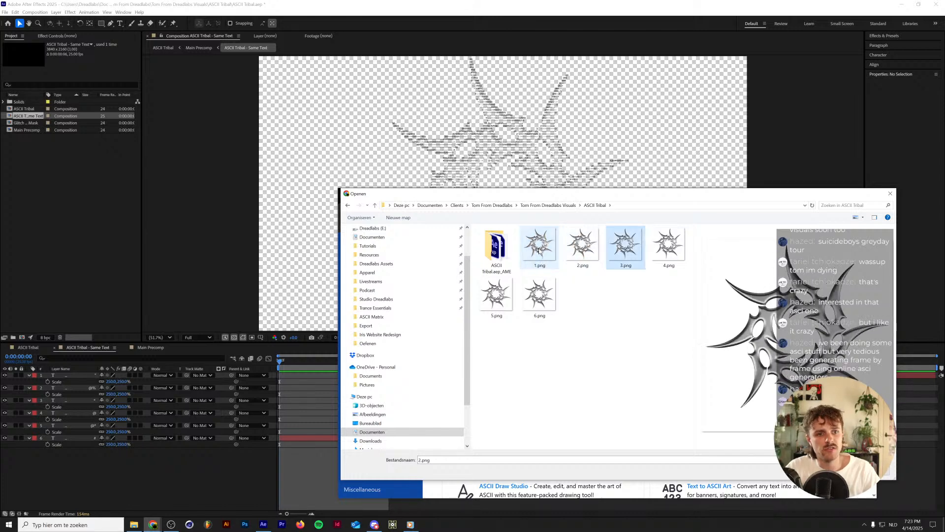
{"action": "key", "text": "Right"}
{"action": "key", "text": "Left"}
{"action": "key", "text": "Left"}
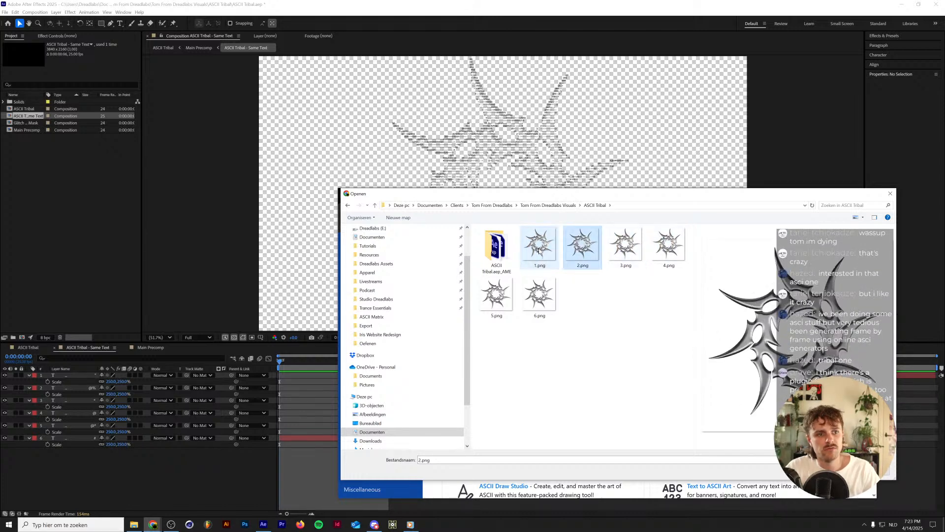
{"action": "key", "text": "Right"}
{"action": "key", "text": "Right"}
{"action": "key", "text": "Right"}
{"action": "key", "text": "Right"}
{"action": "key", "text": "Left"}
{"action": "key", "text": "Left"}
{"action": "key", "text": "Left"}
{"action": "key", "text": "Left"}
{"action": "key", "text": "Left"}
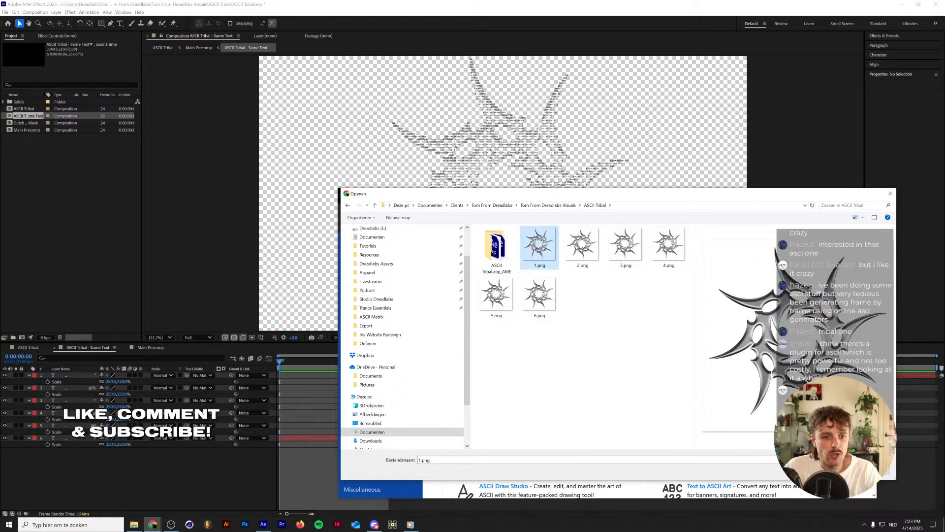
Upload 1.png to the converter and maximise the browser window to show the ASCII result.
{"action": "key", "text": "Return"}
{"action": "scroll", "coordinate": [609, 376], "scroll_direction": "down", "scroll_amount": 3}
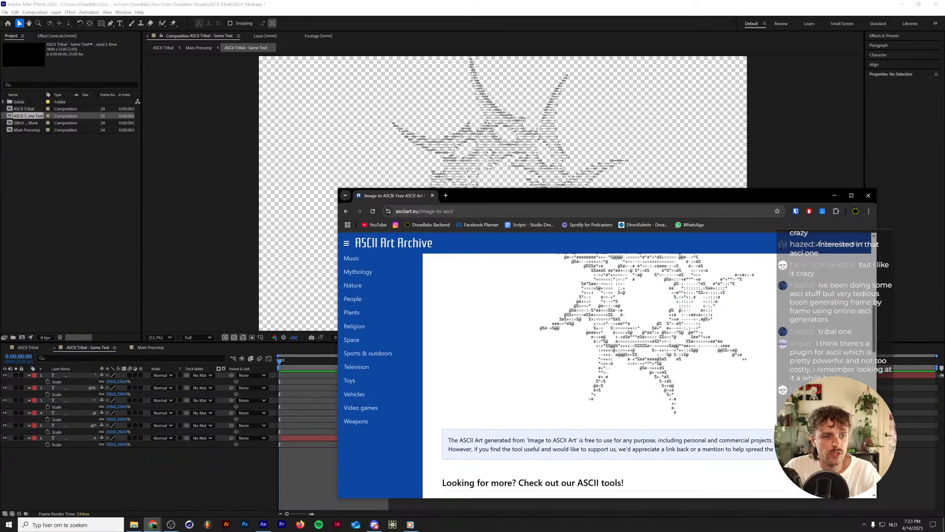
{"action": "scroll", "coordinate": [609, 375], "scroll_direction": "up", "scroll_amount": 2}
{"action": "double_click", "coordinate": [746, 194]}
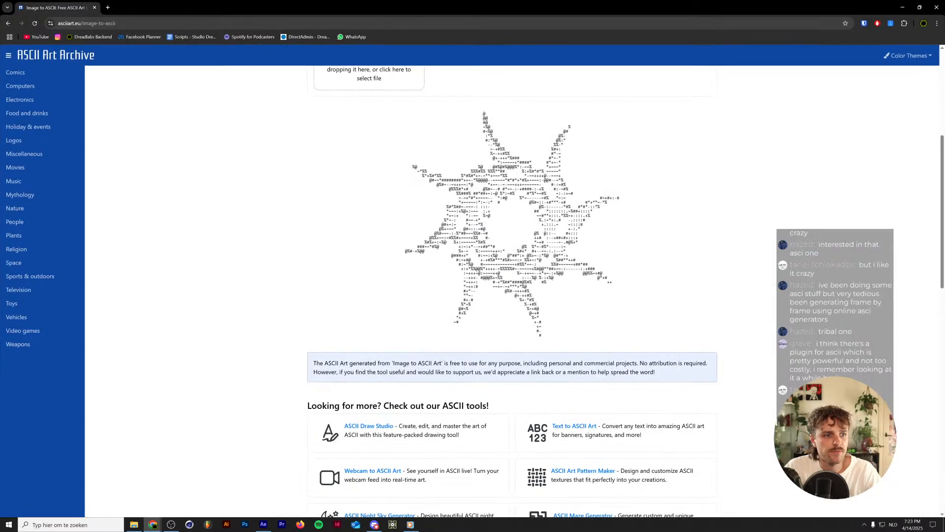
{"action": "scroll", "coordinate": [452, 268], "scroll_direction": "up", "scroll_amount": 5}
{"action": "scroll", "coordinate": [525, 250], "scroll_direction": "down", "scroll_amount": 1}
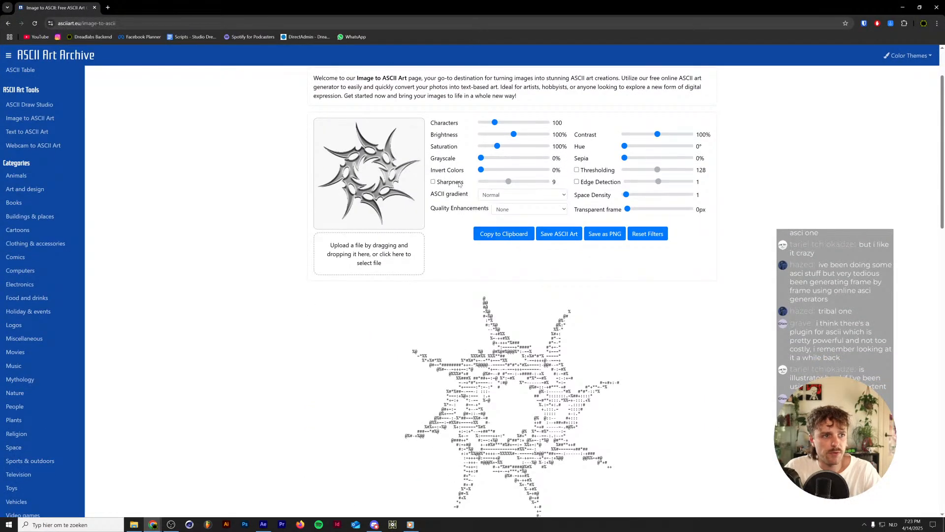
Enable Sharpness for the conversion and raise the Characters value to 191.
{"action": "left_click", "coordinate": [433, 182]}
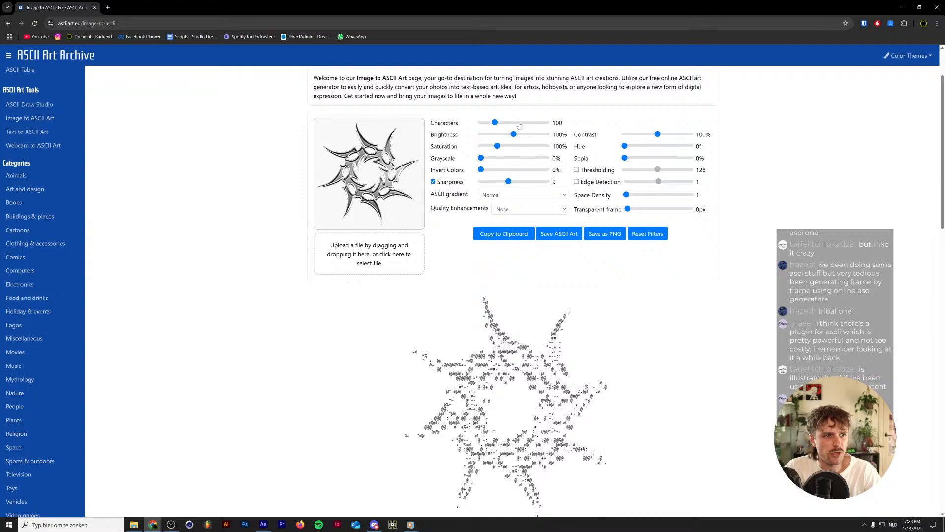
{"action": "left_click_drag", "start_coordinate": [495, 123], "coordinate": [512, 126]}
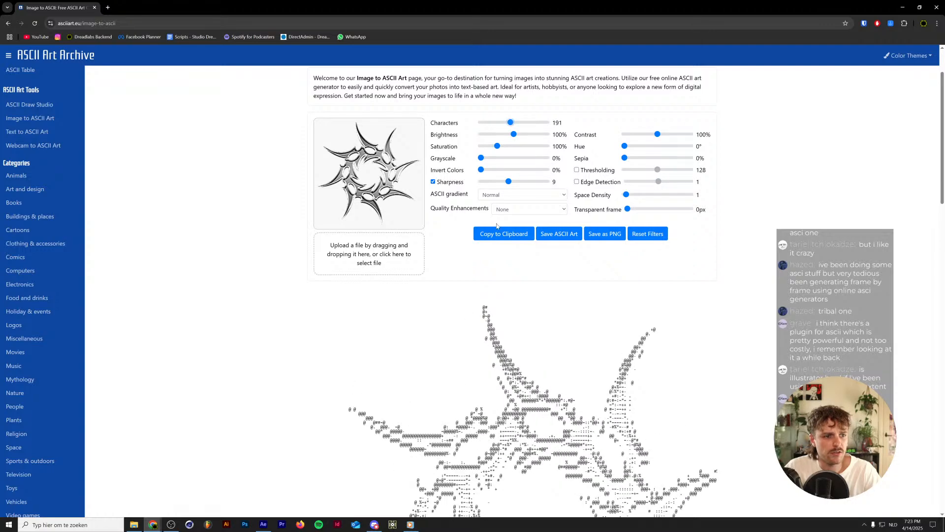
{"action": "scroll", "coordinate": [517, 296], "scroll_direction": "down", "scroll_amount": 3}
{"action": "scroll", "coordinate": [514, 275], "scroll_direction": "down", "scroll_amount": 2}
{"action": "scroll", "coordinate": [515, 276], "scroll_direction": "up", "scroll_amount": 5}
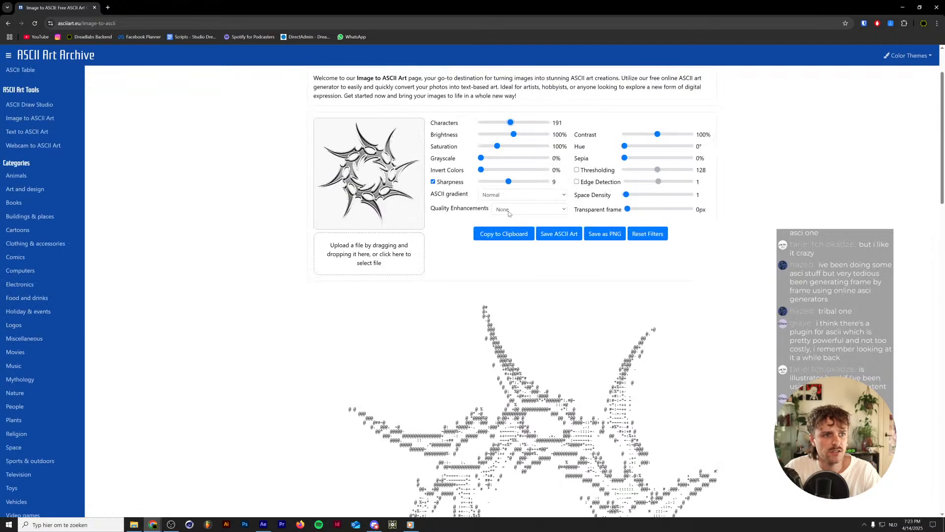
Try the Normal 2 ASCII gradient on the tribal image.
{"action": "left_click", "coordinate": [509, 209]}
{"action": "left_click", "coordinate": [509, 205]}
{"action": "left_click", "coordinate": [510, 199]}
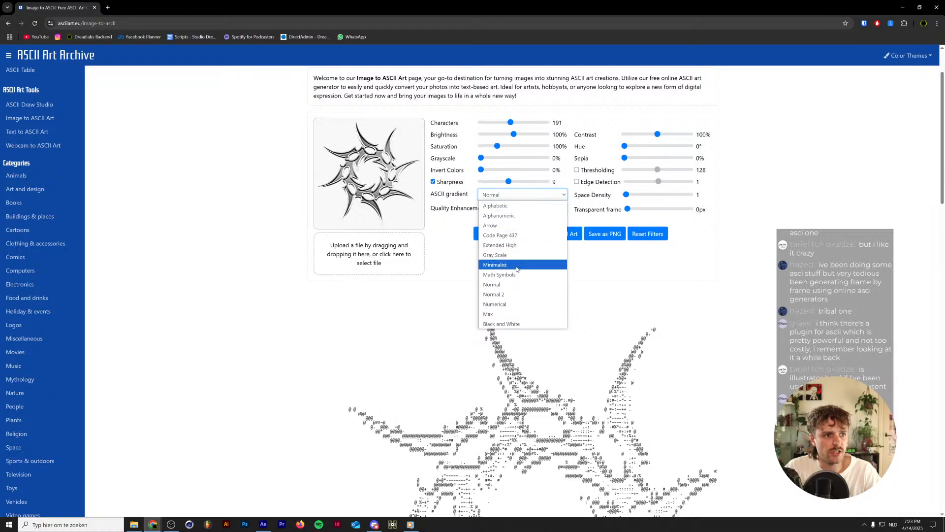
{"action": "left_click", "coordinate": [514, 293]}
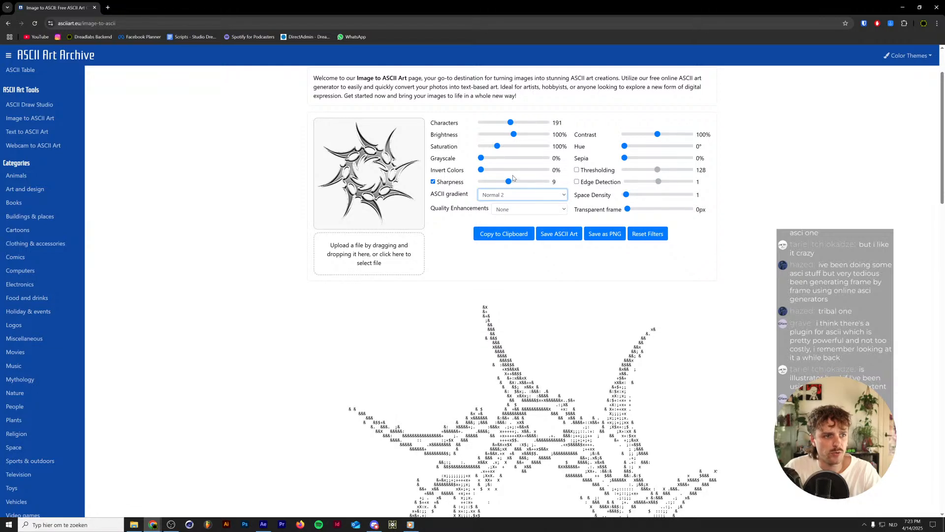
Set the ASCII gradient to Alphanumeric and look over the whole generated tribal artwork.
{"action": "left_click", "coordinate": [515, 196]}
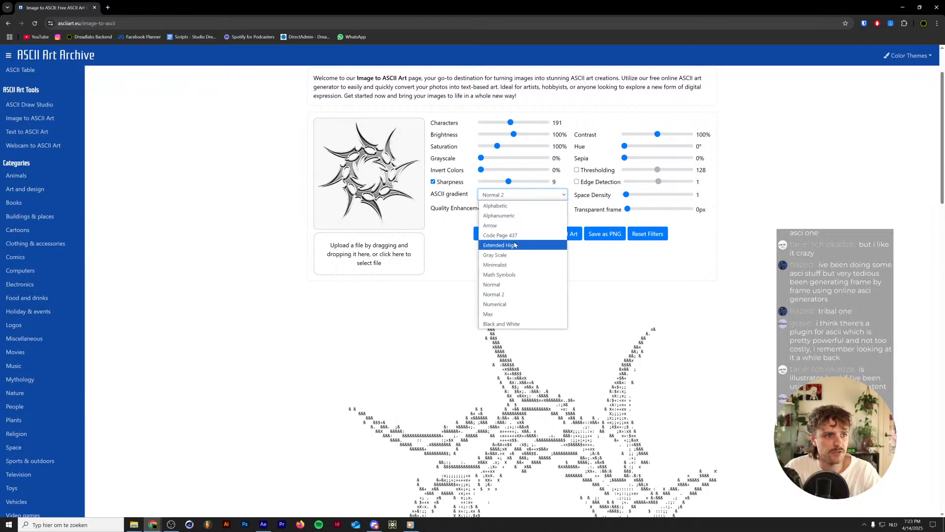
{"action": "left_click", "coordinate": [515, 245]}
{"action": "scroll", "coordinate": [515, 245], "scroll_direction": "down", "scroll_amount": 6}
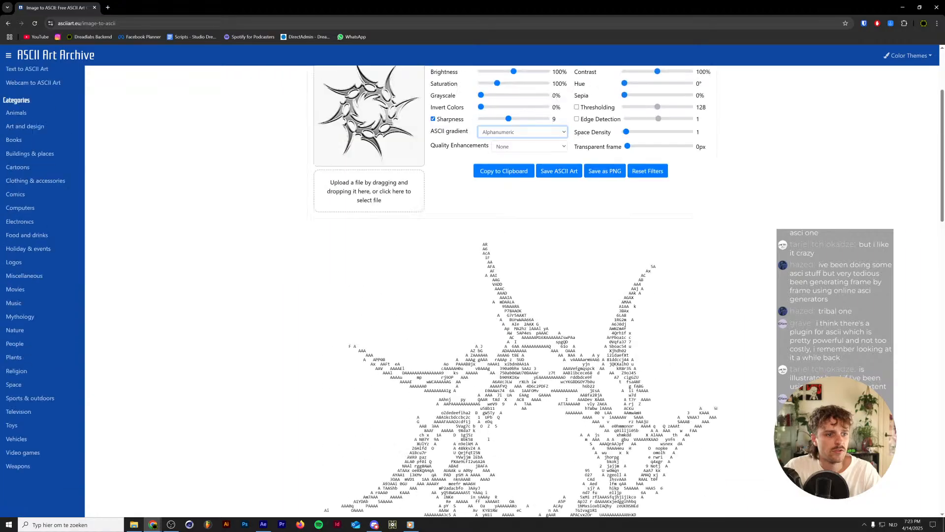
{"action": "scroll", "coordinate": [512, 295], "scroll_direction": "up", "scroll_amount": 6}
{"action": "scroll", "coordinate": [512, 295], "scroll_direction": "down", "scroll_amount": 6}
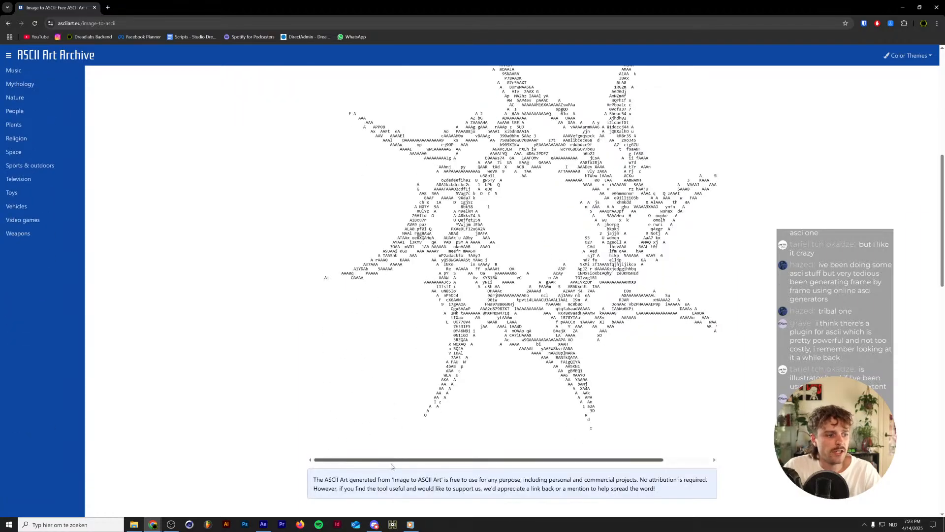
Switch to After Effects and step frame by frame through the text layers of the ASCII Tribal - Same Text composition.
{"action": "left_click", "coordinate": [263, 524]}
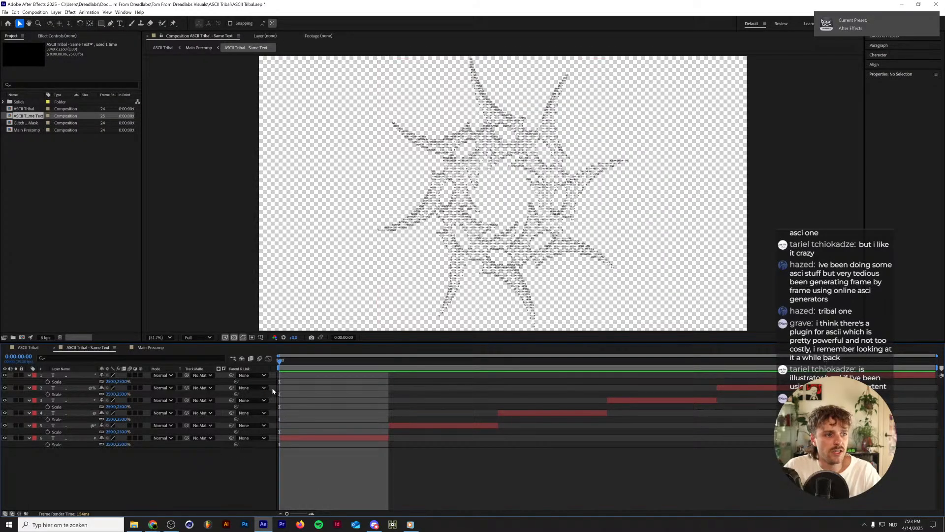
{"action": "left_click", "coordinate": [79, 438]}
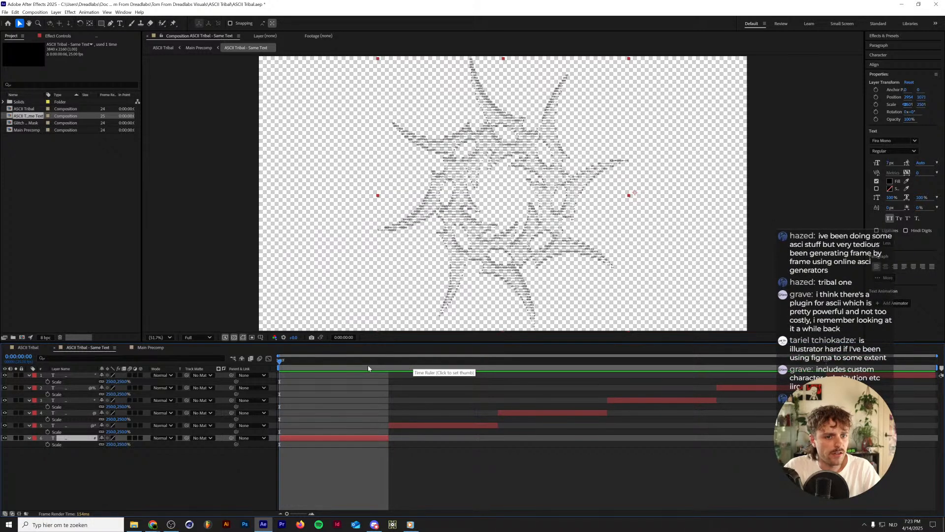
{"action": "key", "text": "Page_Down"}
{"action": "key", "text": "Page_Down"}
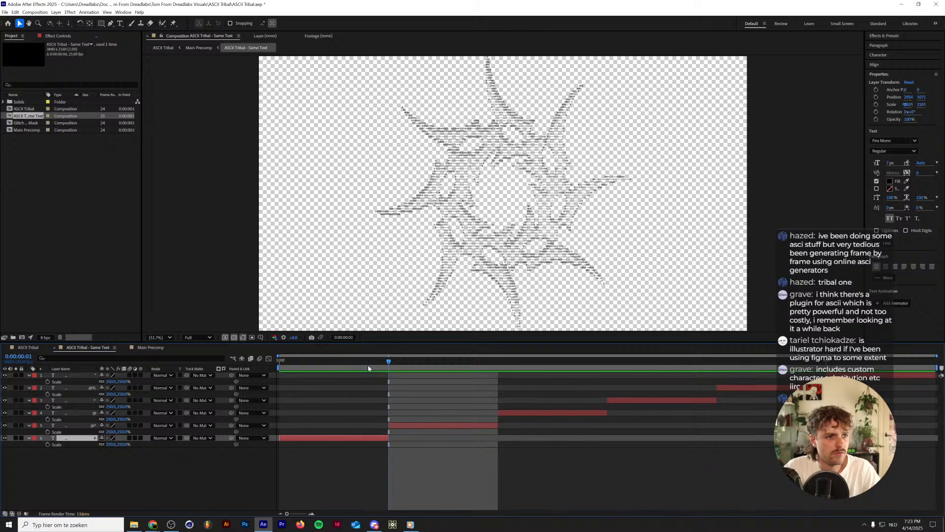
{"action": "key", "text": "Page_Down"}
{"action": "key", "text": "Page_Down"}
{"action": "key", "text": "Page_Down"}
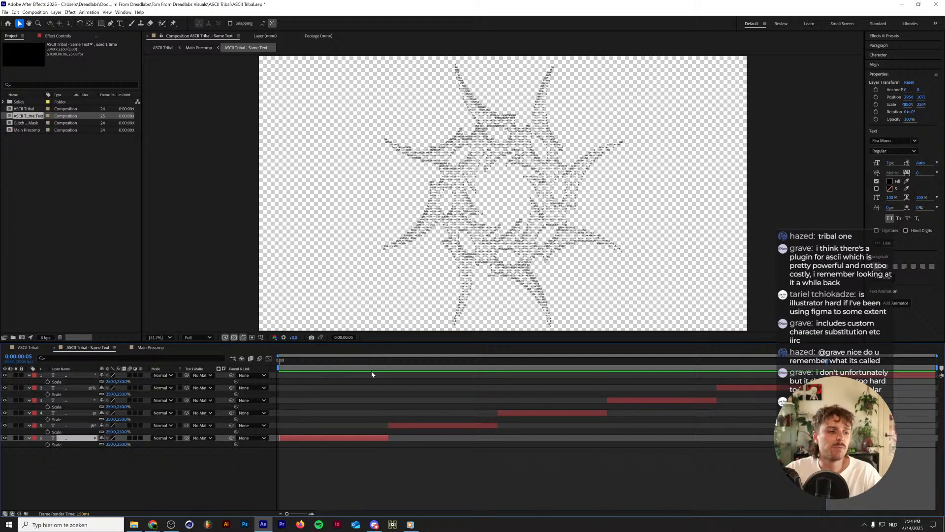
Return to the Image to ASCII page in Chrome and review its conversion settings and the generated artwork.
{"action": "mouse_move", "coordinate": [153, 524]}
{"action": "left_click", "coordinate": [225, 488]}
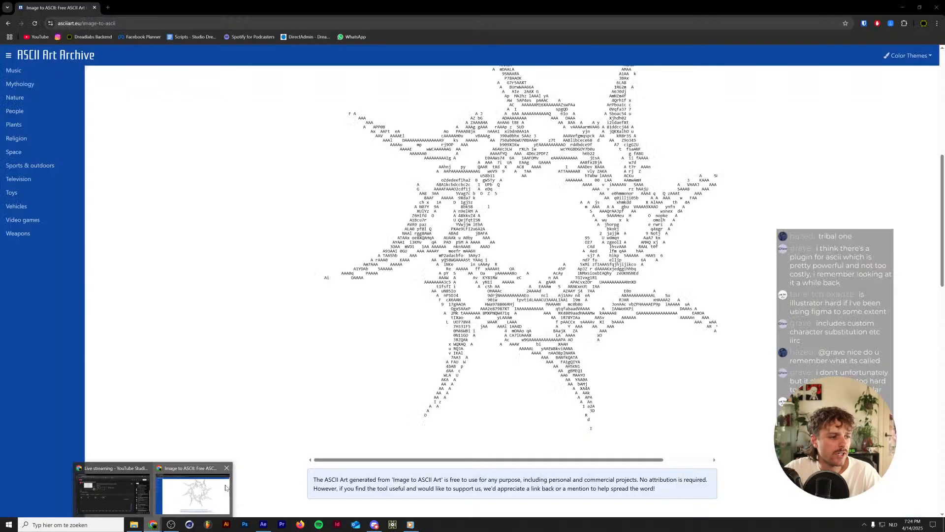
{"action": "scroll", "coordinate": [226, 488], "scroll_direction": "up", "scroll_amount": 8}
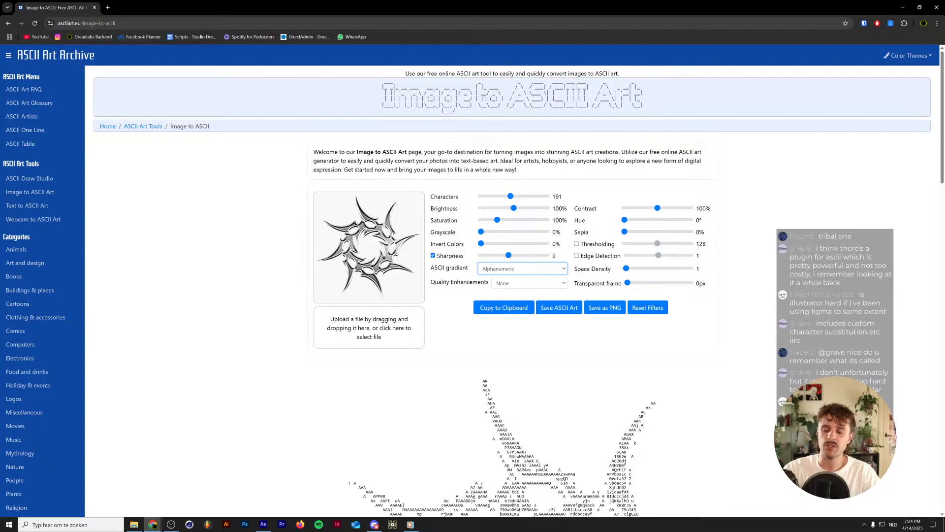
{"action": "scroll", "coordinate": [512, 291], "scroll_direction": "down", "scroll_amount": 6}
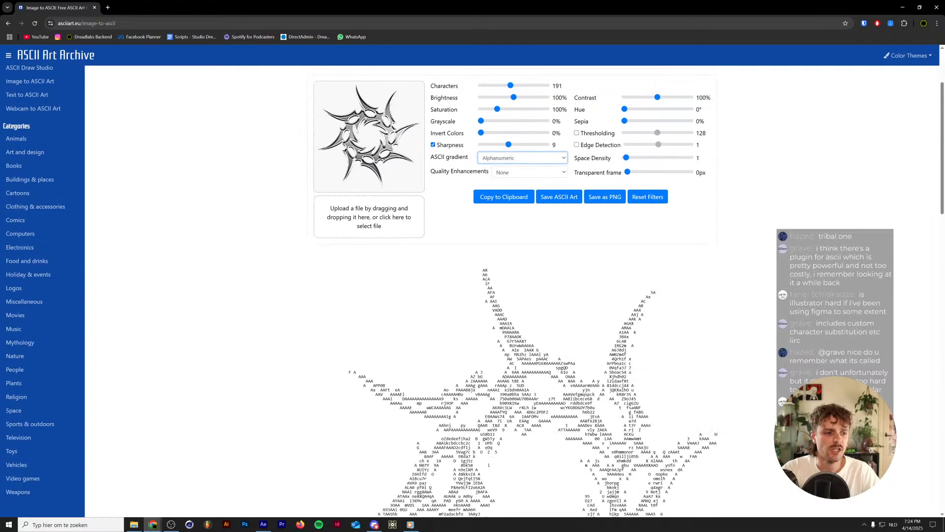
Switch to After Effects and preview the ASCII Tribal - Same Text animation from its beginning.
{"action": "left_click", "coordinate": [263, 524]}
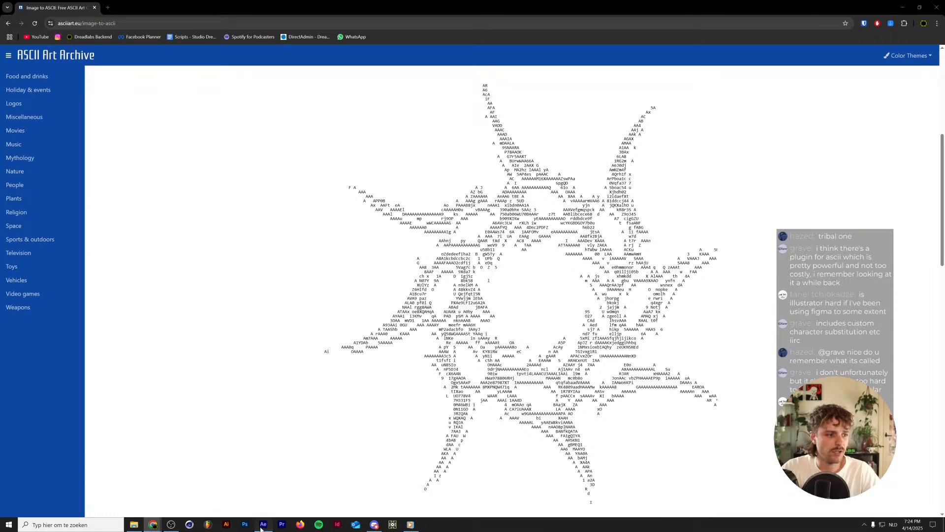
{"action": "left_click_drag", "start_coordinate": [732, 364], "coordinate": [260, 374]}
{"action": "key", "text": "space"}
{"action": "key", "text": "space"}
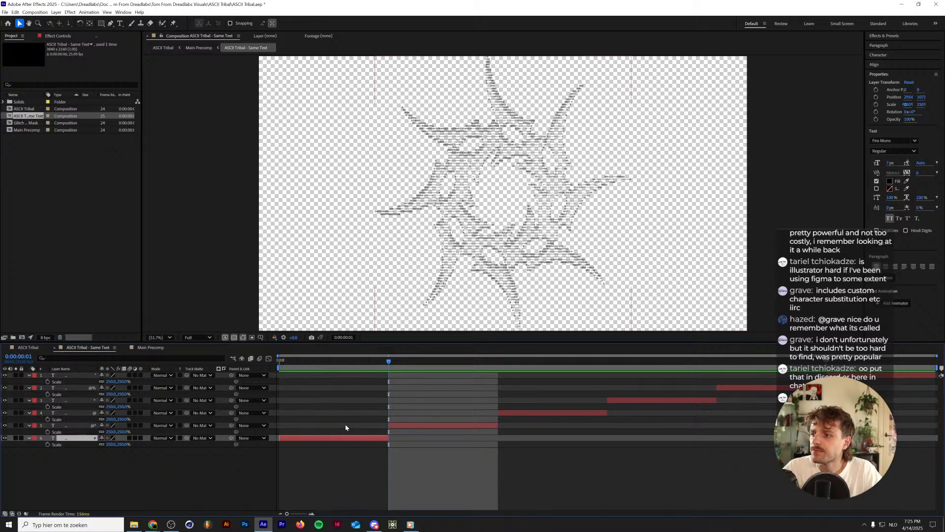
Select the converter page's web address in Chrome, switch back to After Effects and resume at the composition's first frame.
{"action": "left_click", "coordinate": [153, 524]}
{"action": "key", "text": "ctrl+l"}
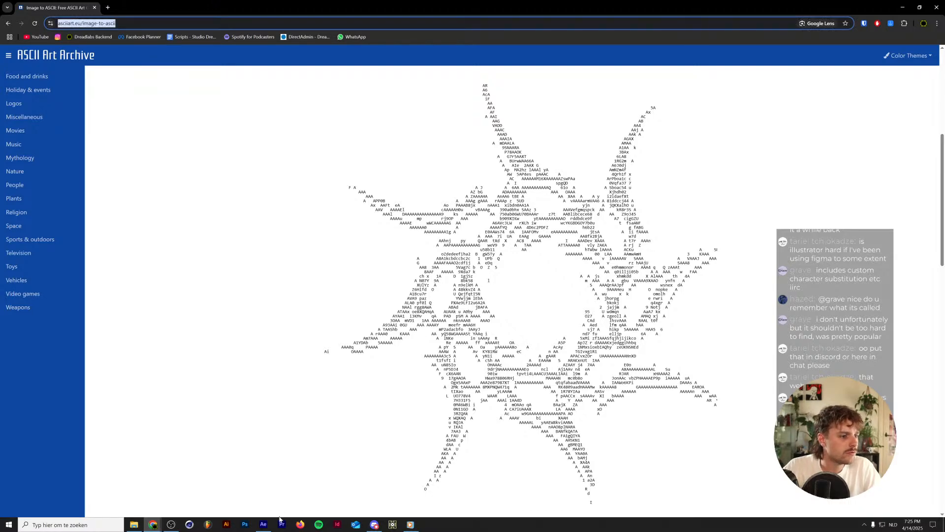
{"action": "left_click", "coordinate": [263, 524]}
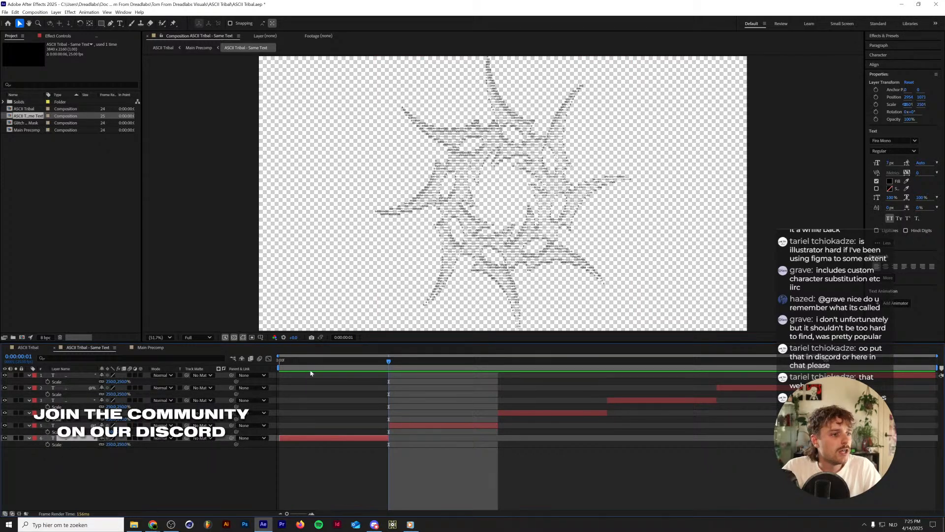
{"action": "key", "text": "space"}
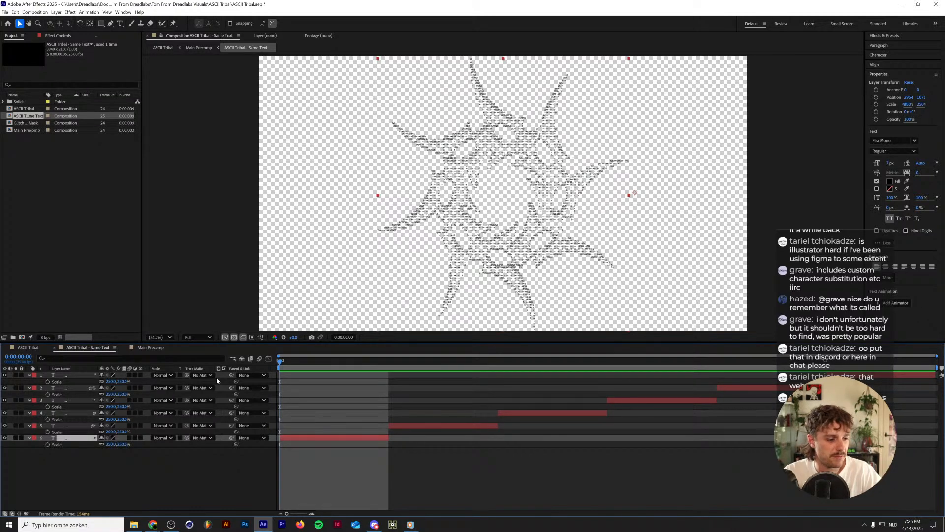
Close the ASCII Tribal - Same Text timeline and bring up the Main Precomp composition.
{"action": "left_click", "coordinate": [146, 348]}
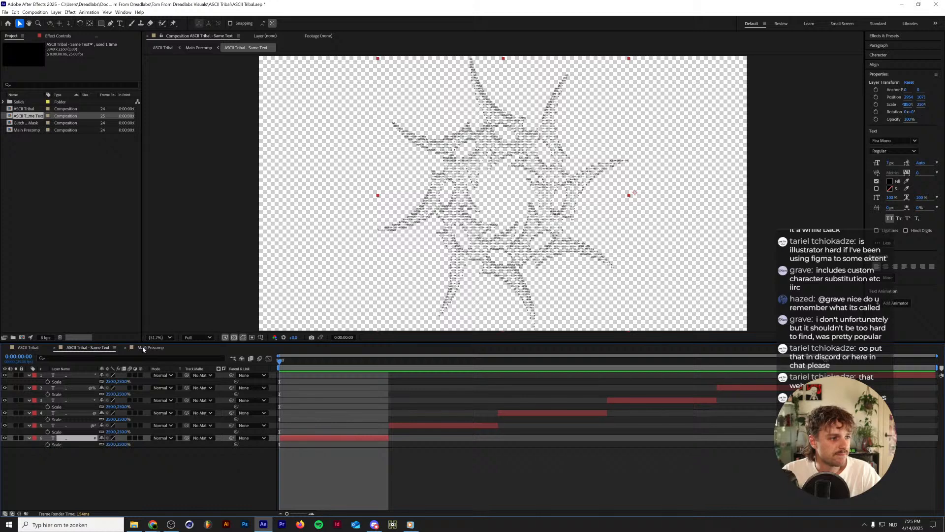
{"action": "left_click", "coordinate": [117, 348]}
{"action": "left_click", "coordinate": [15, 347]}
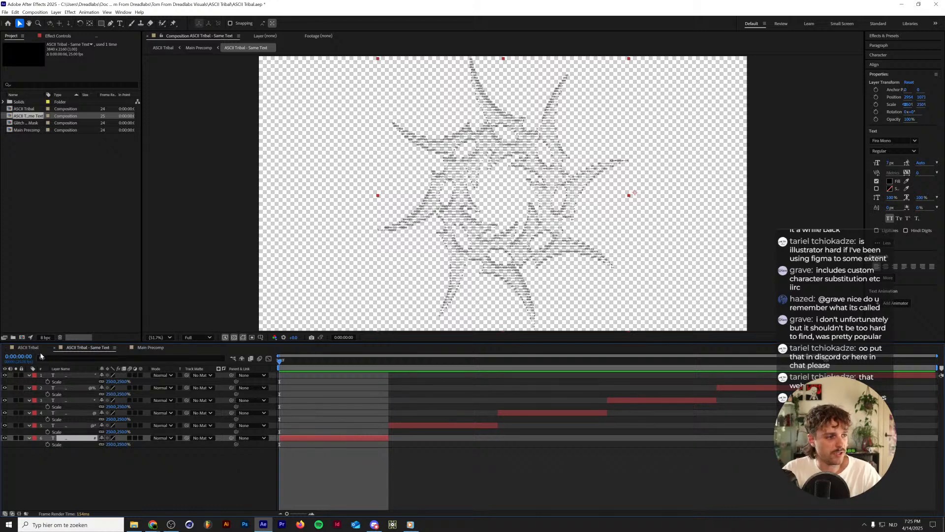
{"action": "left_click", "coordinate": [56, 350]}
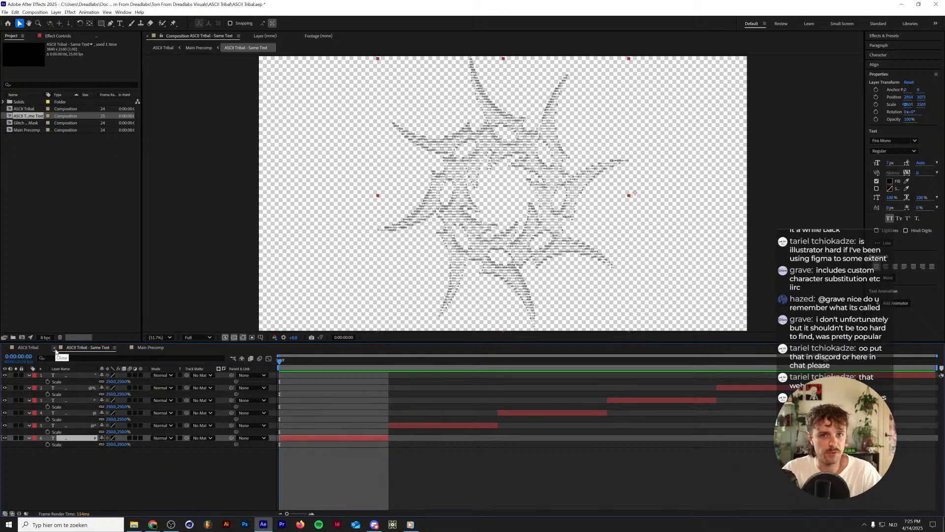
{"action": "left_click", "coordinate": [55, 348]}
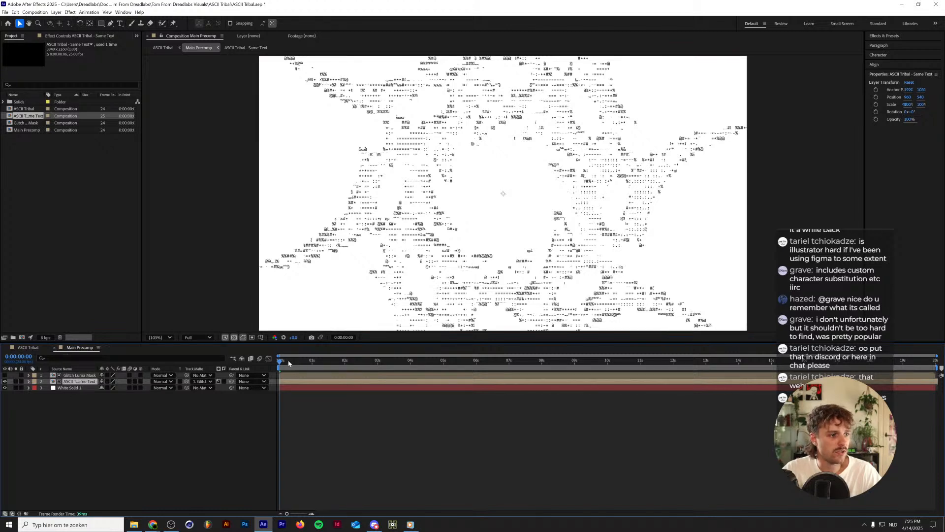
Reveal the Time Remap keyframes on the ASCII text layer and preview the Main Precomp animation.
{"action": "left_click", "coordinate": [29, 381]}
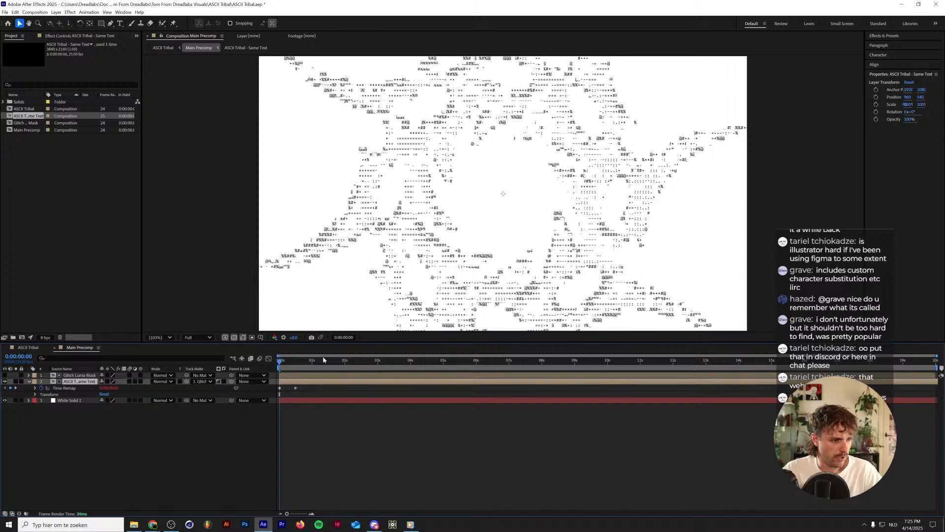
{"action": "left_click", "coordinate": [283, 362]}
{"action": "left_click", "coordinate": [292, 365]}
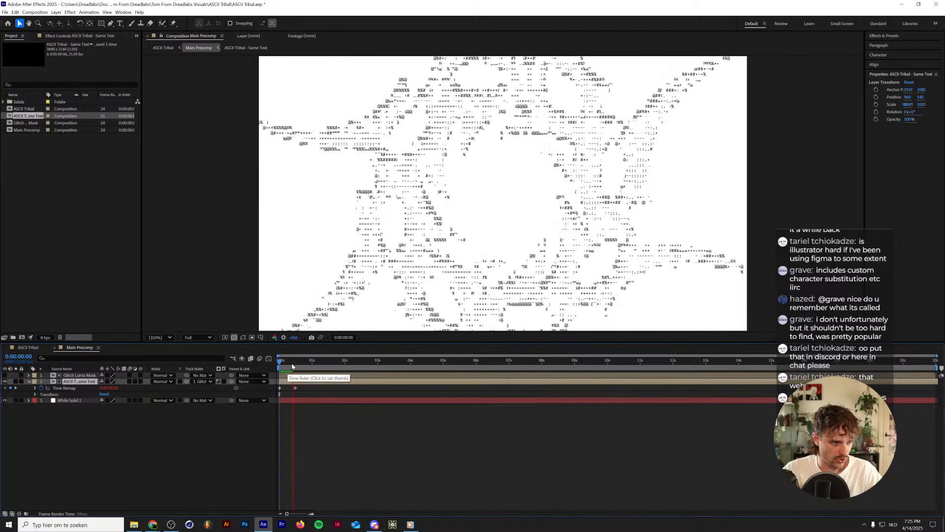
{"action": "key", "text": "space"}
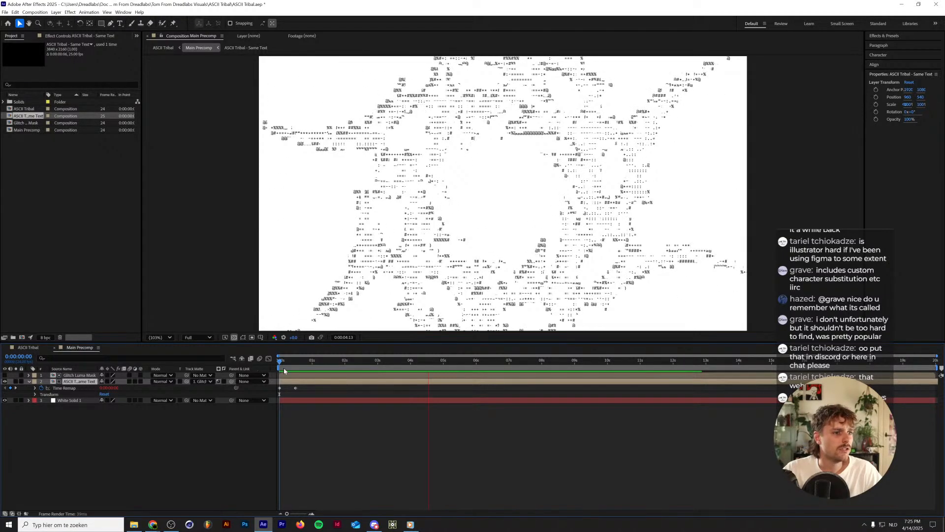
{"action": "key", "text": "space"}
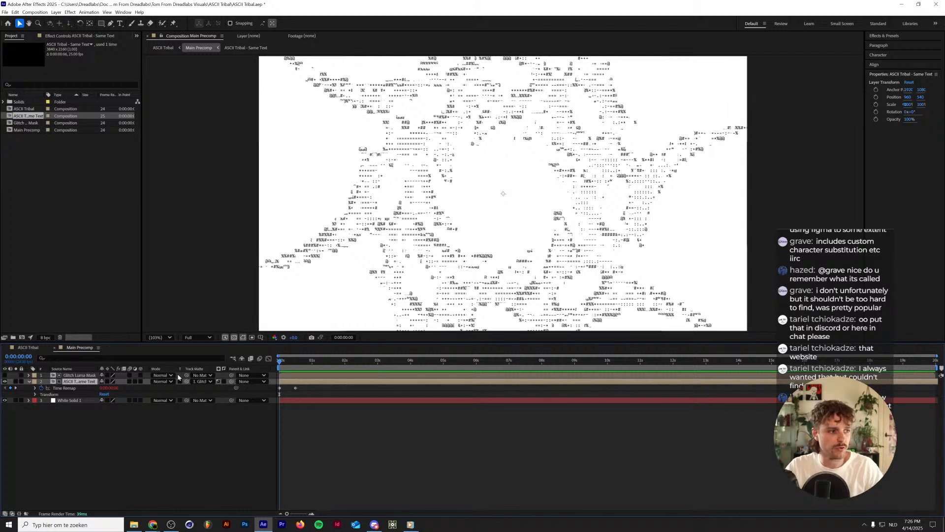
Open the ASCII Tribal composition and hide every layer except the bottom Main Precomp layer.
{"action": "left_click", "coordinate": [22, 349]}
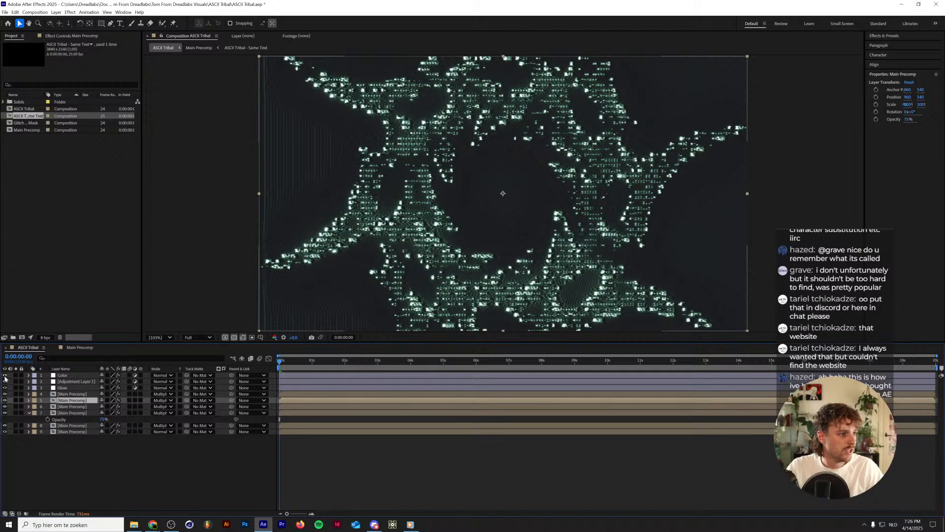
{"action": "left_click_drag", "start_coordinate": [4, 378], "coordinate": [4, 425]}
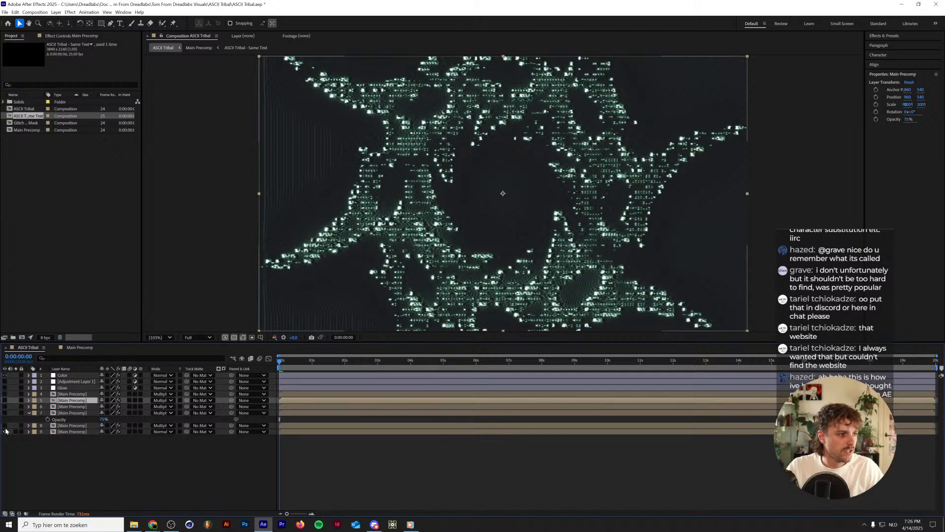
{"action": "left_click", "coordinate": [74, 431]}
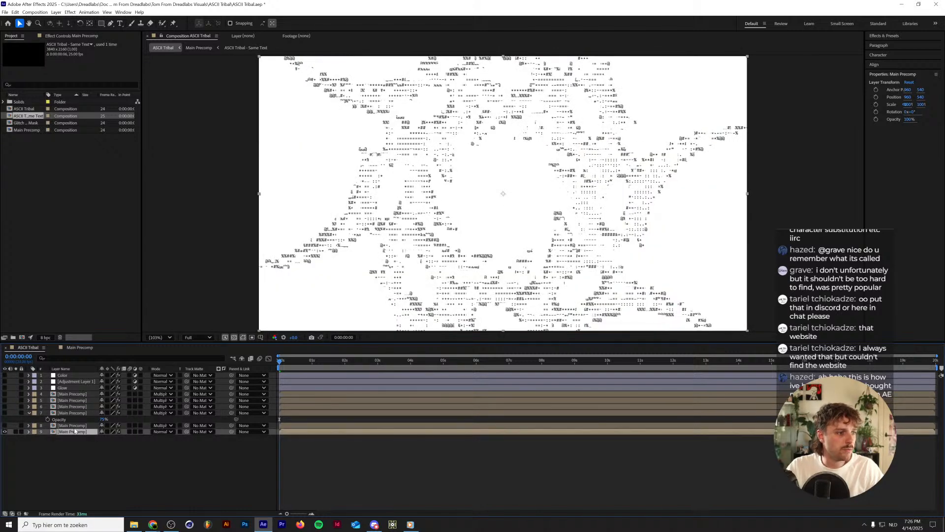
Return to Main Precomp, toggle the Glitch Luma Mask layer's visibility on and off, and preview the composition.
{"action": "left_click", "coordinate": [74, 348]}
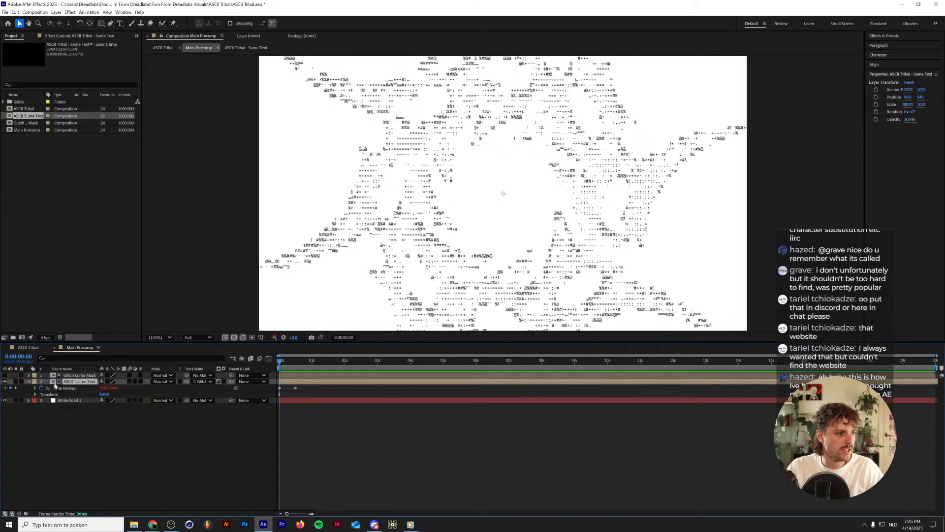
{"action": "left_click", "coordinate": [5, 375]}
{"action": "left_click", "coordinate": [5, 376]}
{"action": "key", "text": "space"}
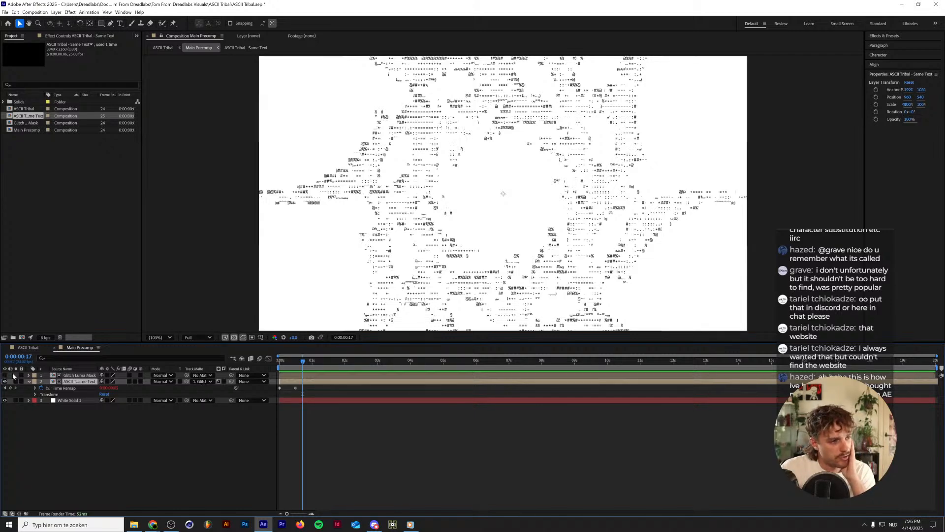
Open the Glitch Luma Mask composition at its first frame and show the effects applied to White Solid 1.
{"action": "double_click", "coordinate": [84, 377]}
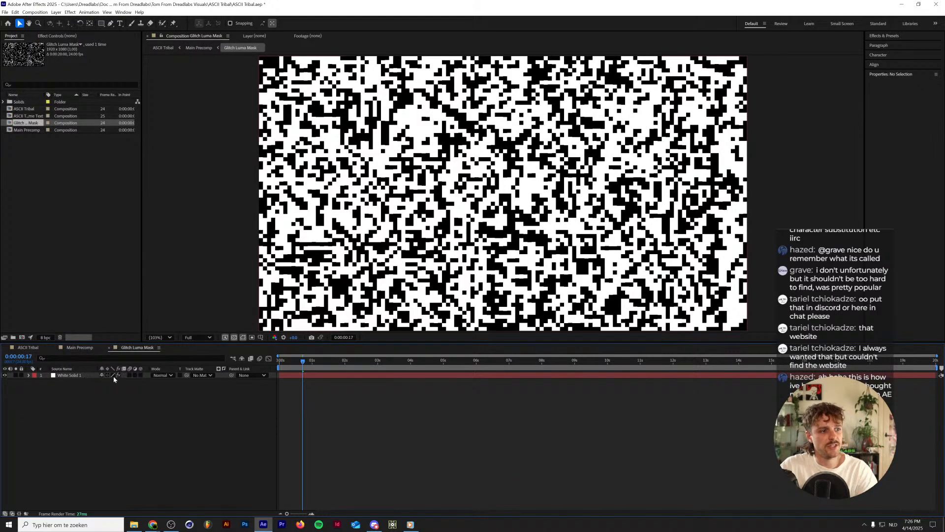
{"action": "key", "text": "Home"}
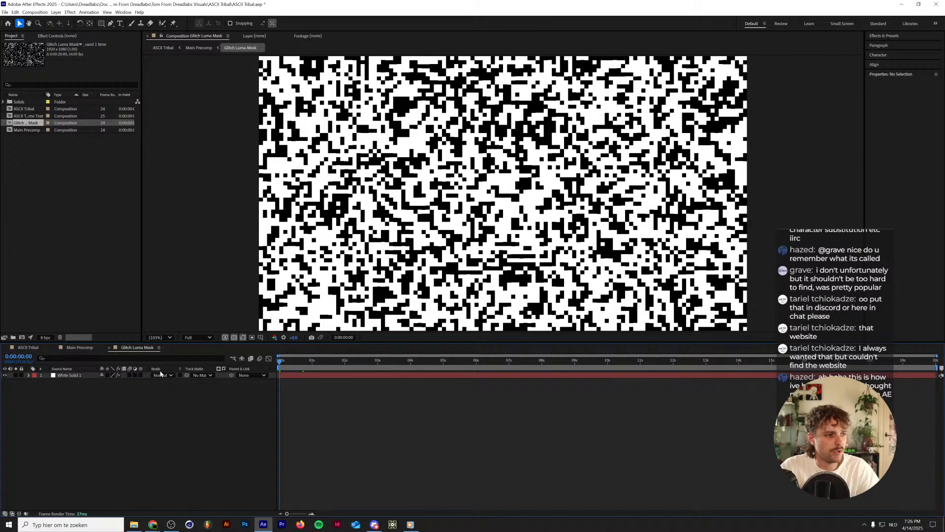
{"action": "left_click", "coordinate": [84, 376]}
{"action": "left_click", "coordinate": [71, 36]}
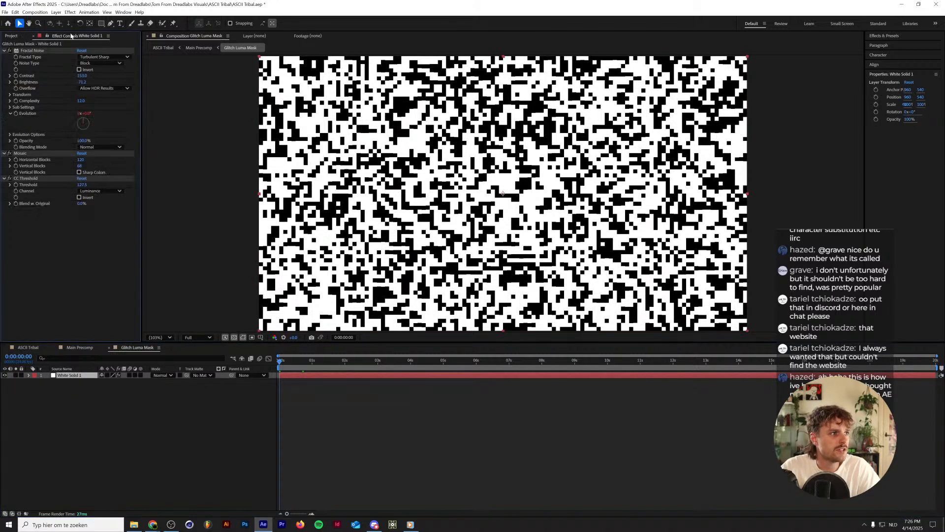
{"action": "left_click", "coordinate": [30, 51]}
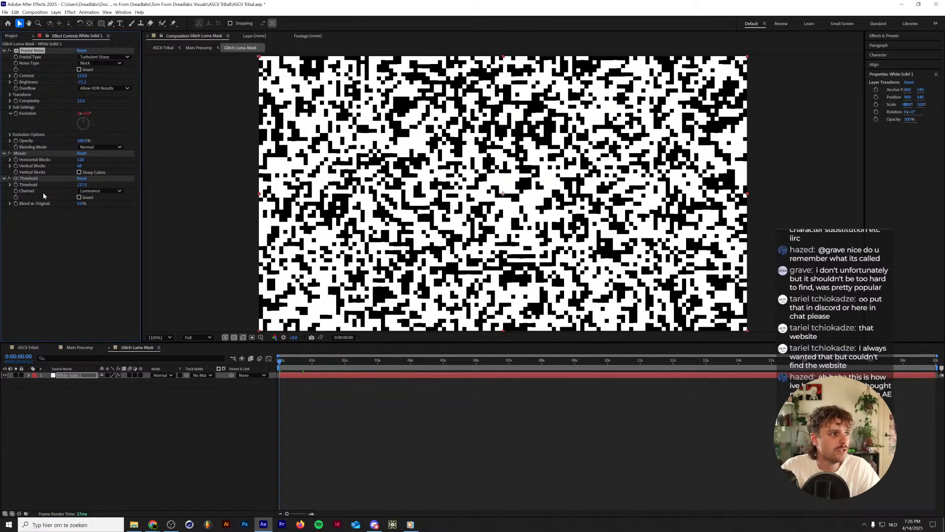
Turn off the CC Threshold and Mosaic effects and preview the Fractal Noise animation alone.
{"action": "left_click", "coordinate": [9, 178]}
{"action": "left_click", "coordinate": [10, 154]}
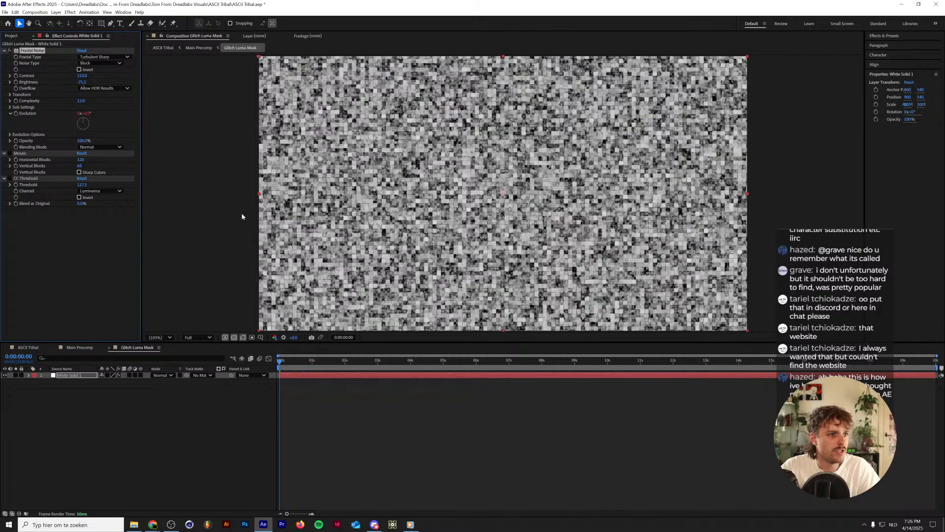
{"action": "key", "text": "h"}
{"action": "key", "text": "space"}
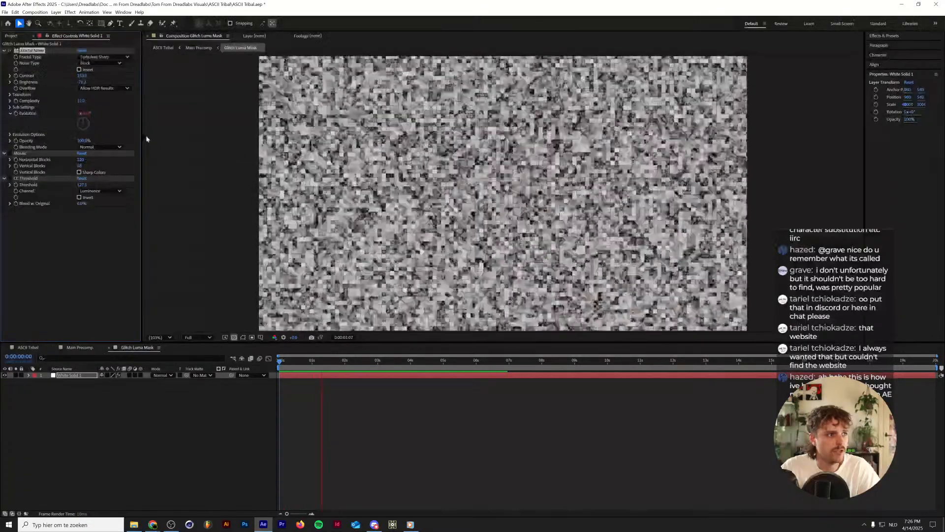
Examine the Fractal Noise settings on White Solid 1, including Evolution, Fractal Type and the expanded Transform group.
{"action": "left_click", "coordinate": [9, 114]}
{"action": "left_click", "coordinate": [10, 114]}
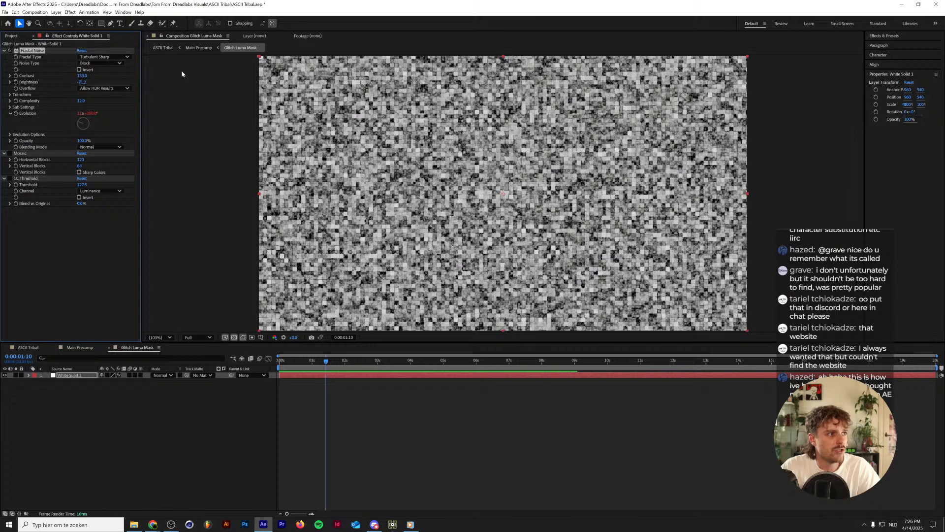
{"action": "left_click", "coordinate": [103, 57]}
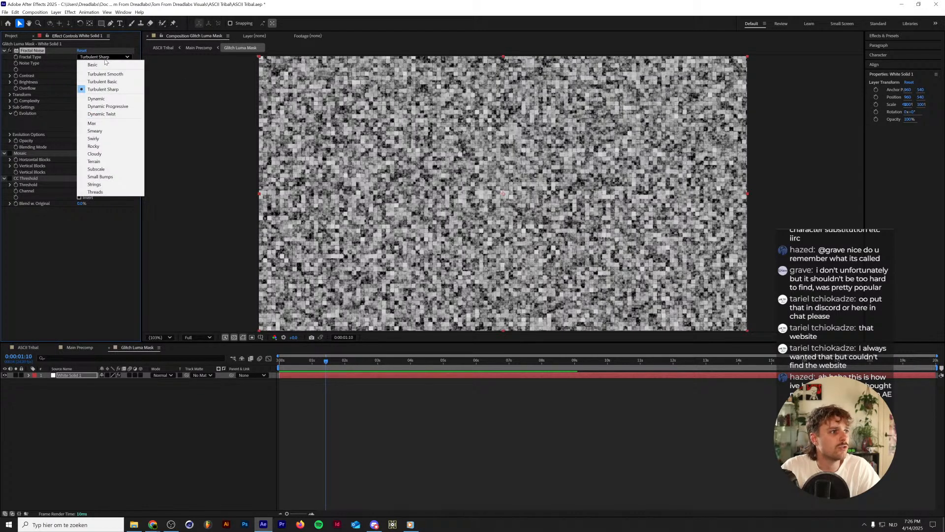
{"action": "left_click", "coordinate": [105, 58]}
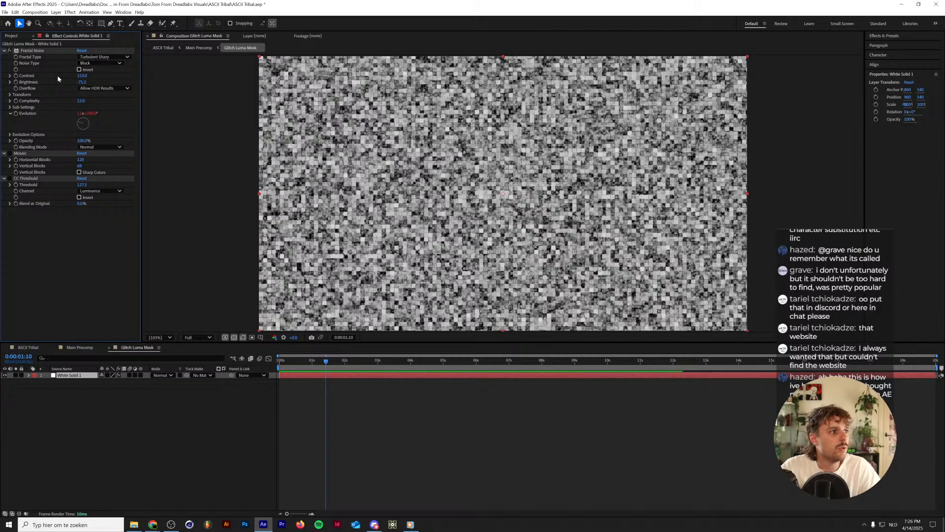
{"action": "left_click", "coordinate": [10, 94]}
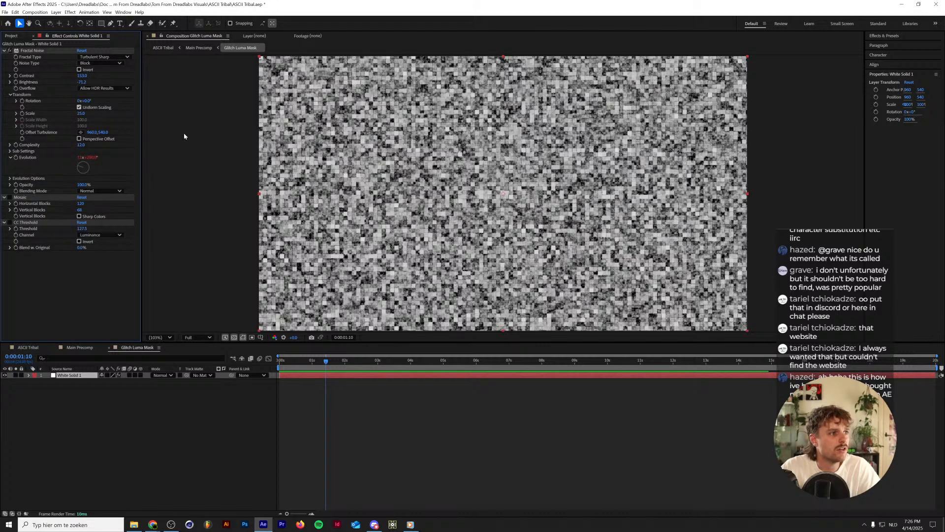
Turn the Mosaic and CC Threshold effects back on, preview the finished mask and close the Glitch Luma Mask composition.
{"action": "left_click", "coordinate": [9, 197]}
{"action": "left_click", "coordinate": [10, 198]}
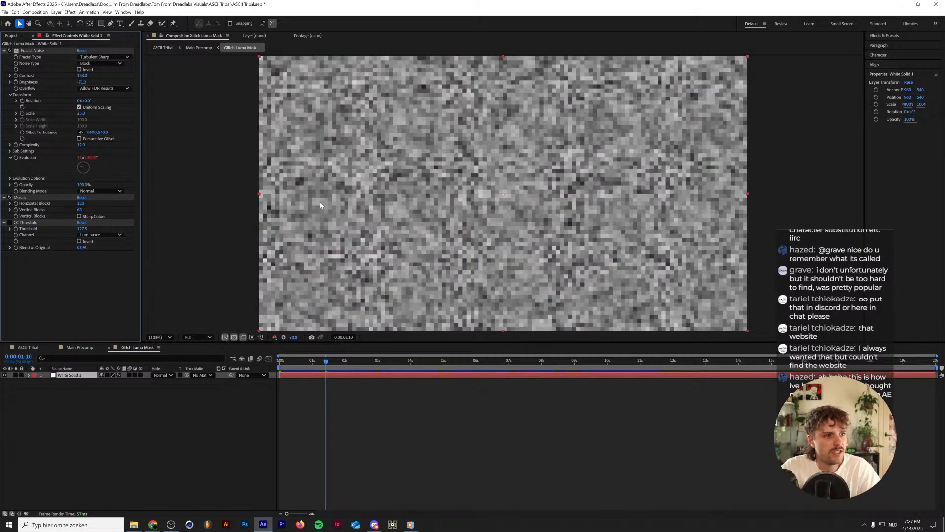
{"action": "left_click", "coordinate": [20, 198]}
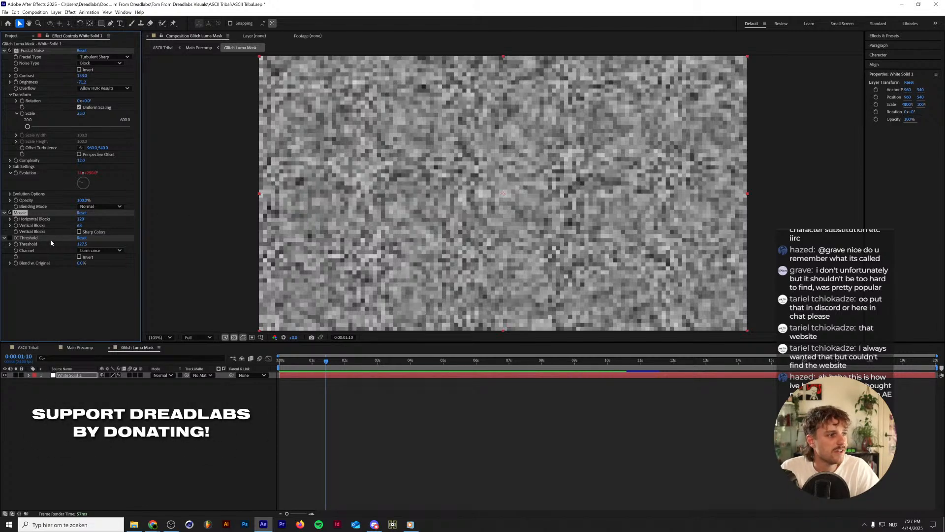
{"action": "left_click", "coordinate": [9, 238]}
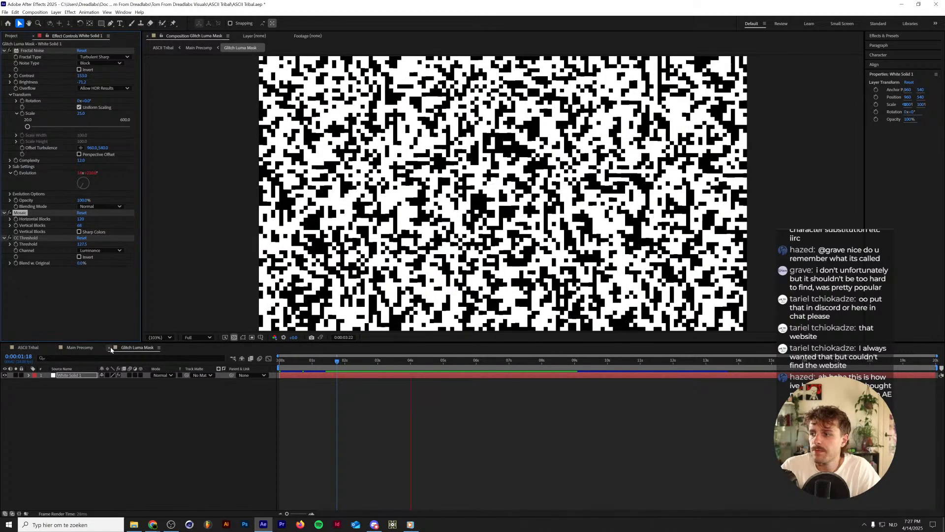
{"action": "key", "text": "space"}
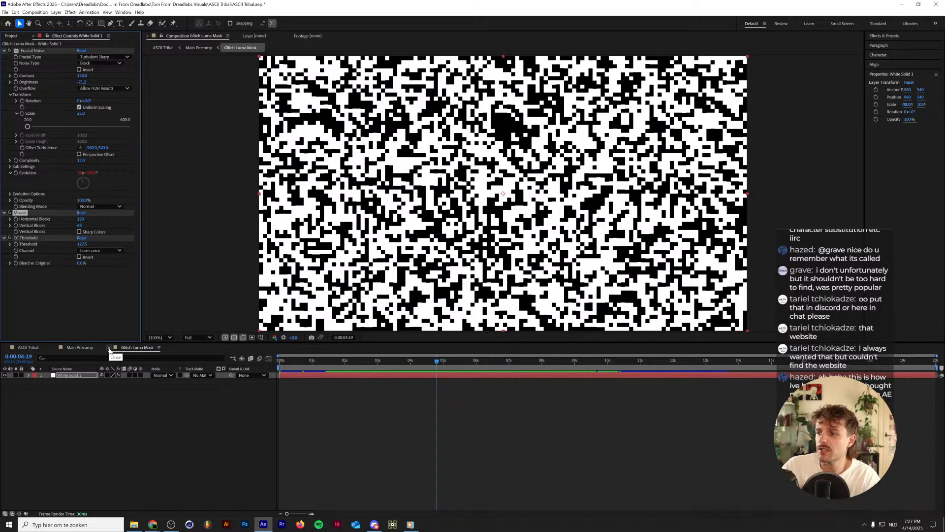
{"action": "left_click", "coordinate": [109, 348]}
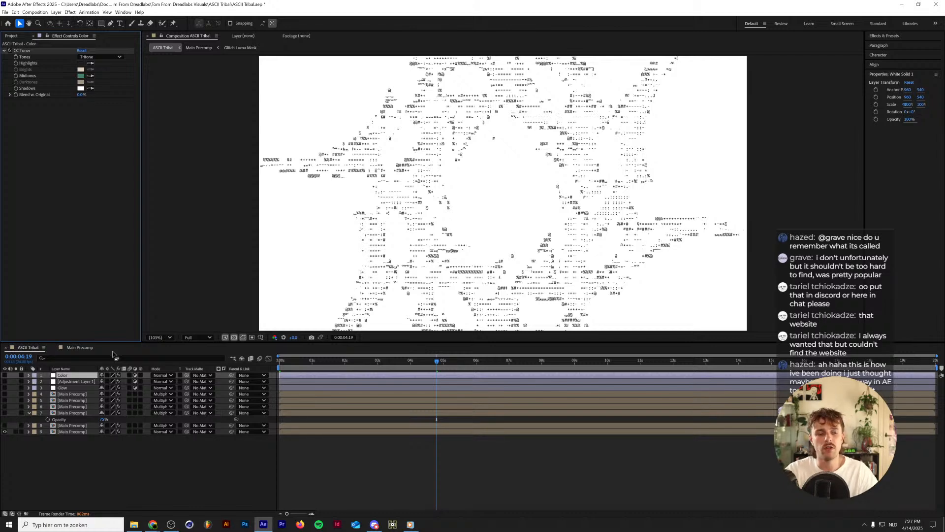
In Main Precomp, set the ASCII text layer's track matte to No Matte and preview from the first frame.
{"action": "left_click", "coordinate": [66, 348]}
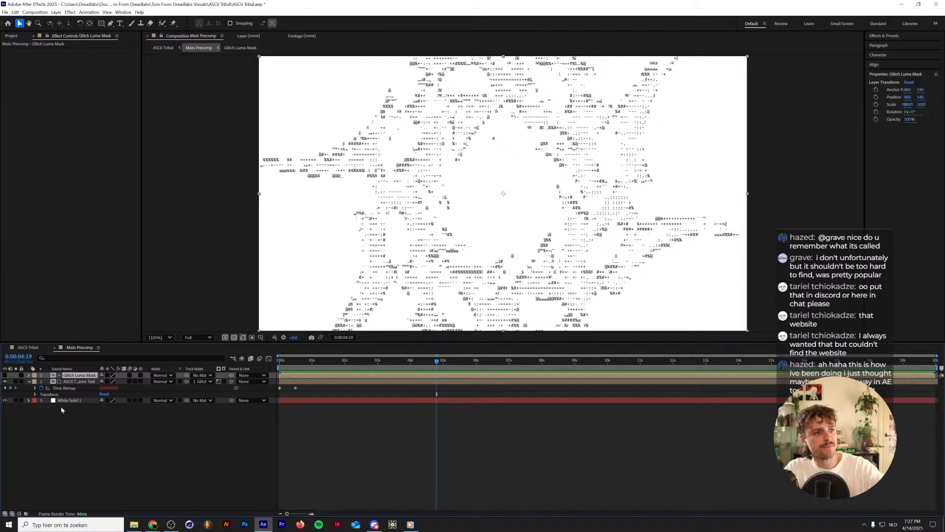
{"action": "left_click", "coordinate": [202, 382]}
{"action": "left_click", "coordinate": [210, 389]}
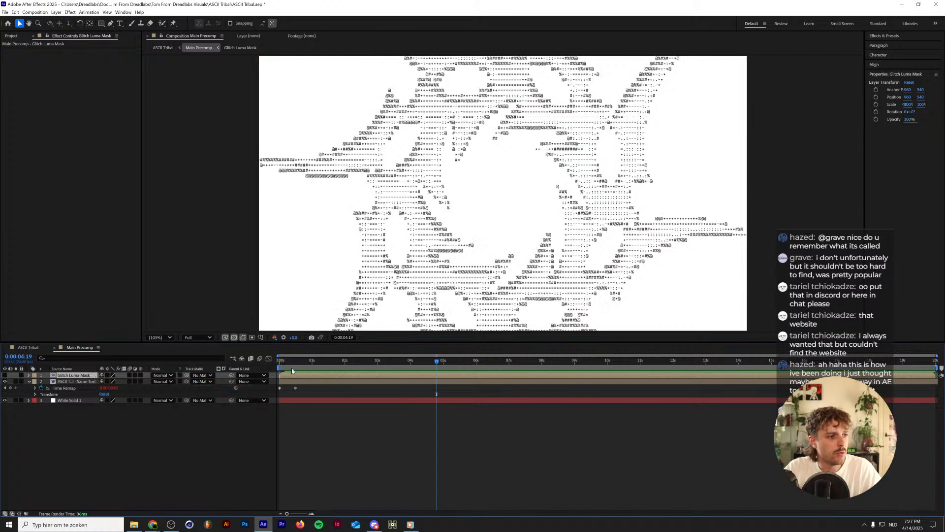
{"action": "left_click_drag", "start_coordinate": [310, 363], "coordinate": [273, 365]}
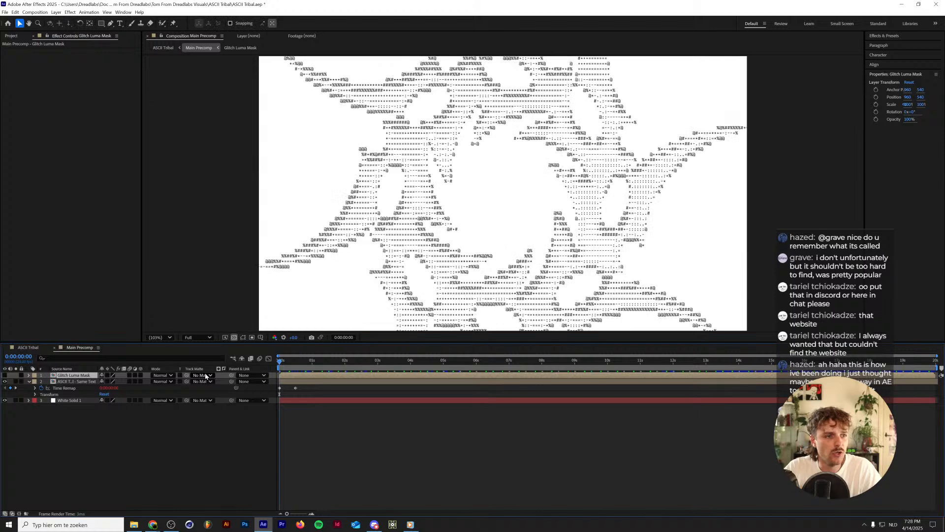
{"action": "key", "text": "space"}
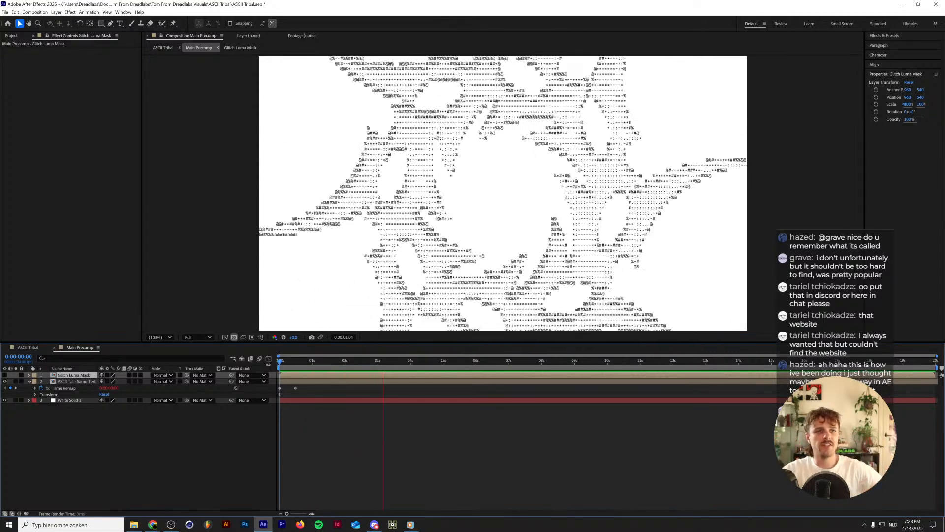
Set the ASCII text layer's track matte to Glitch Luma Mask and toggle the mask's visibility to compare the result.
{"action": "left_click", "coordinate": [5, 375]}
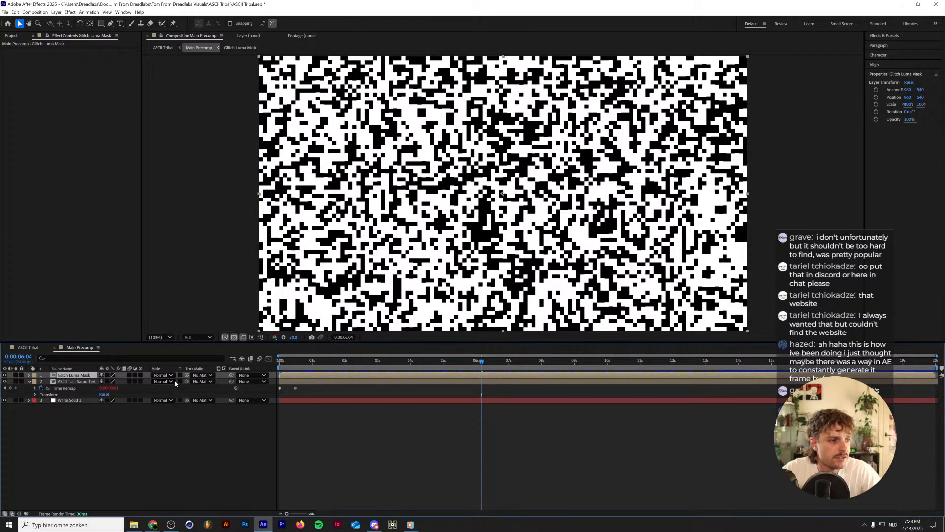
{"action": "left_click", "coordinate": [202, 381]}
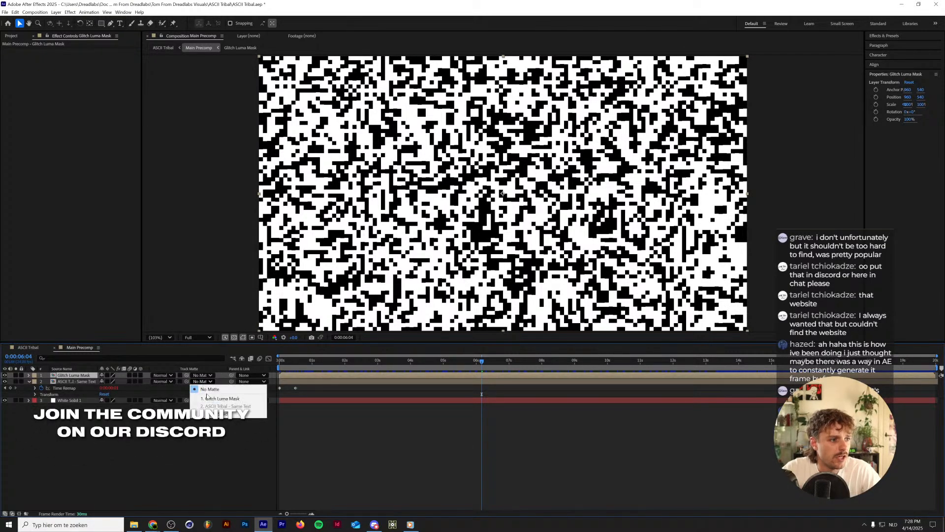
{"action": "left_click", "coordinate": [216, 398]}
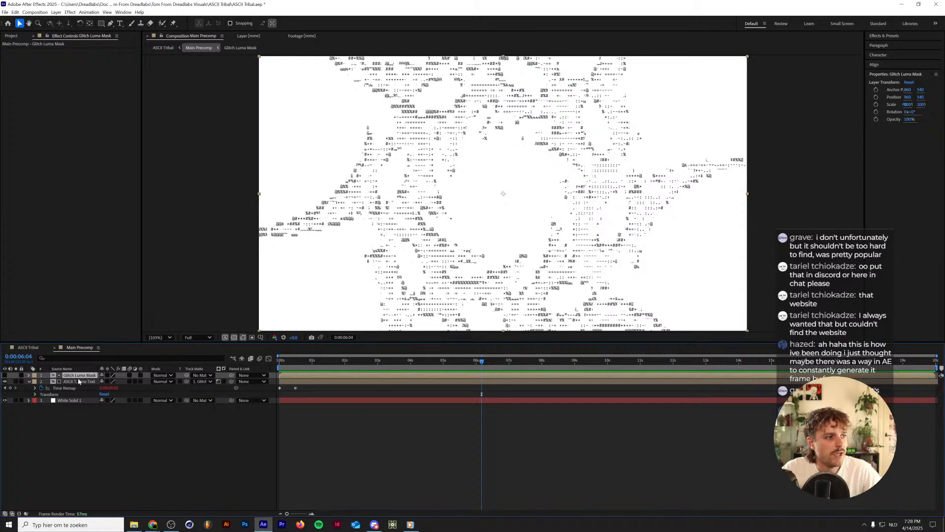
{"action": "left_click", "coordinate": [5, 376]}
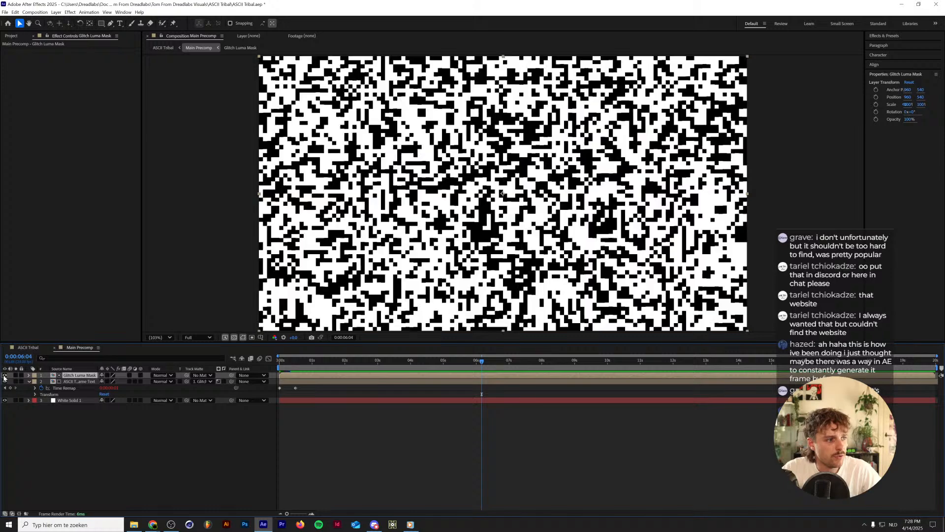
{"action": "left_click", "coordinate": [5, 375]}
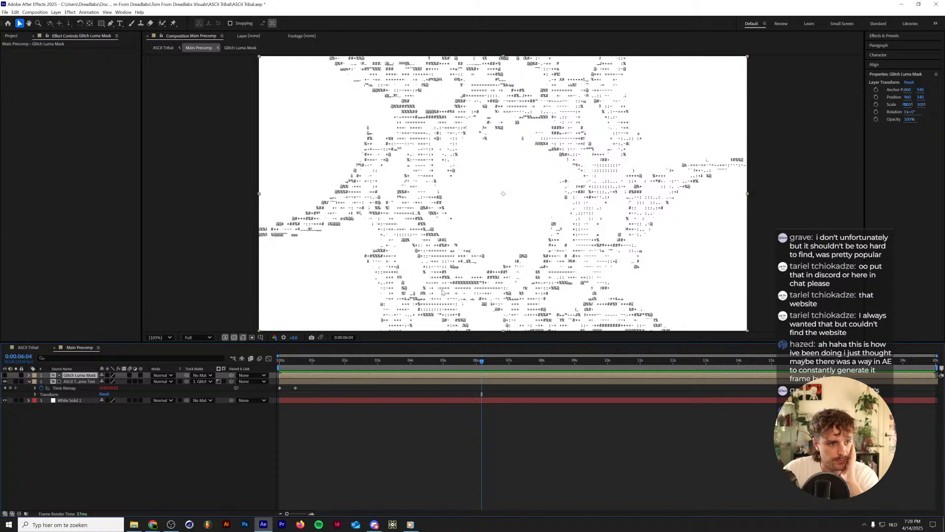
{"action": "key", "text": "Page_Down"}
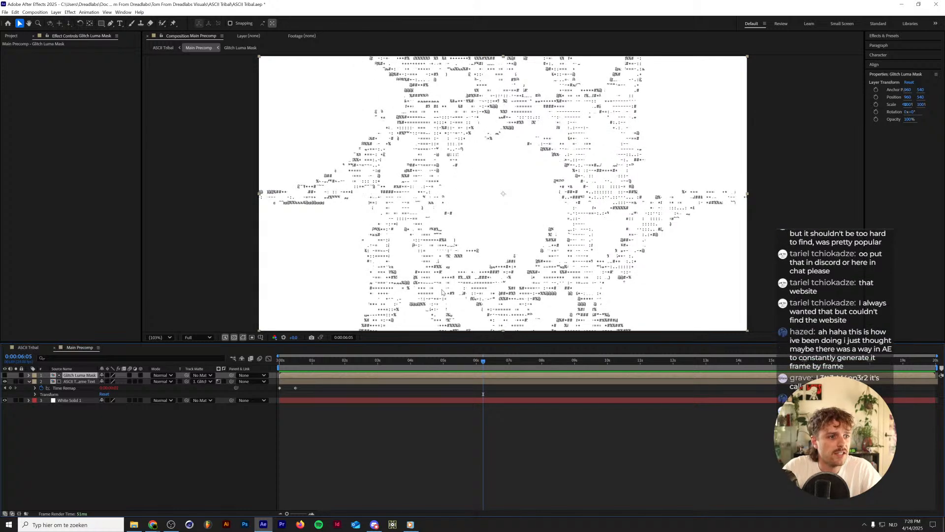
Set the Glitch Luma Mask layer's opacity to 50% and toggle its visibility to compare the effect on the text.
{"action": "left_click", "coordinate": [4, 375]}
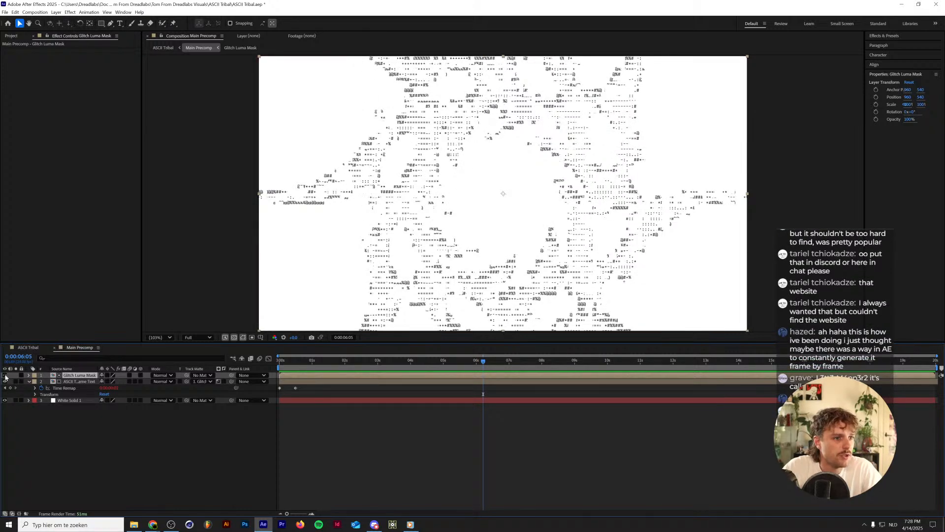
{"action": "key", "text": "t"}
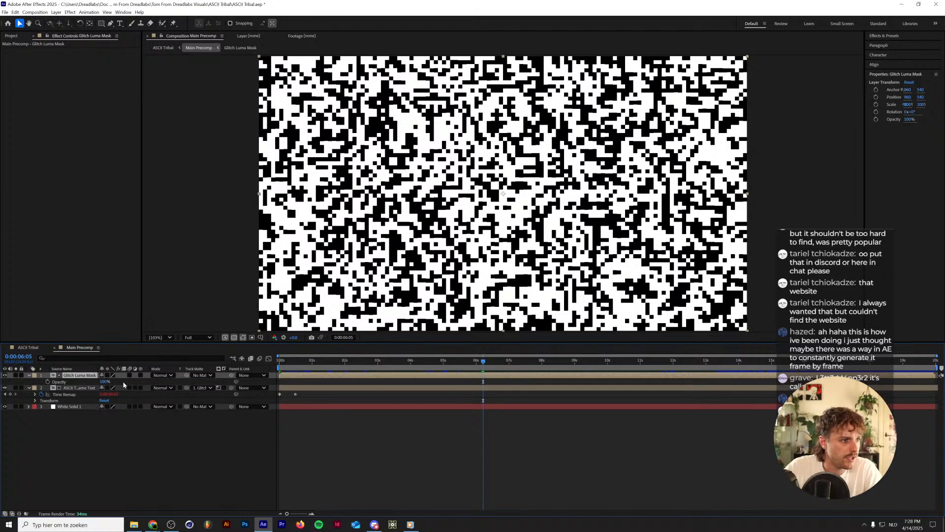
{"action": "left_click", "coordinate": [103, 382]}
{"action": "type", "text": "50"}
{"action": "key", "text": "Return"}
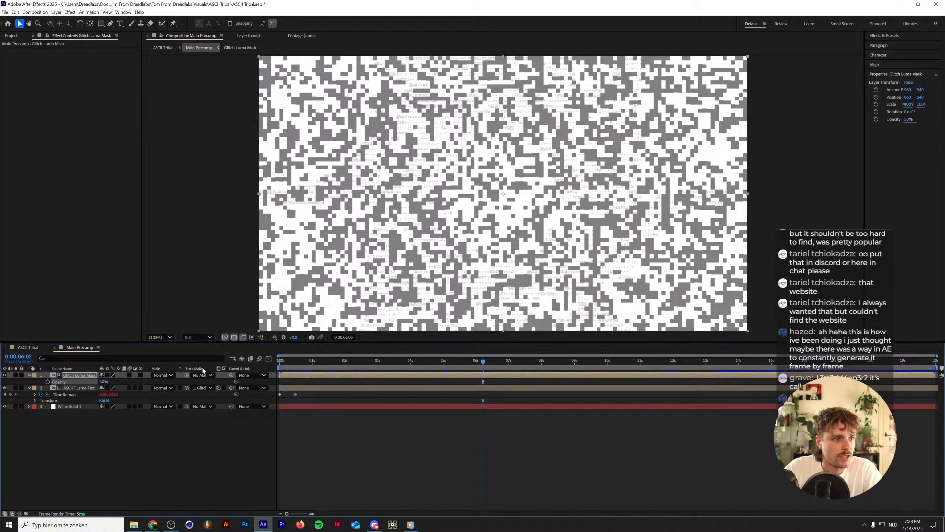
{"action": "left_click", "coordinate": [4, 375]}
{"action": "left_click", "coordinate": [4, 375]}
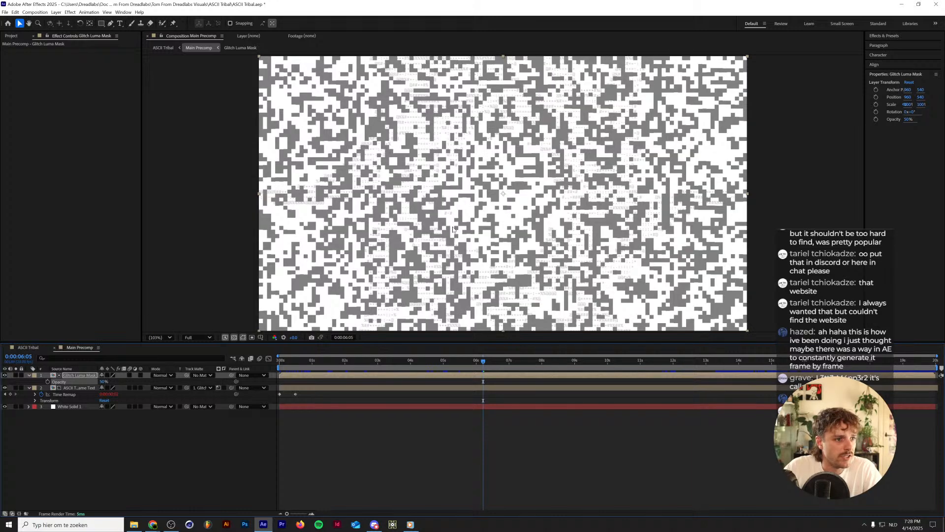
{"action": "left_click", "coordinate": [4, 375]}
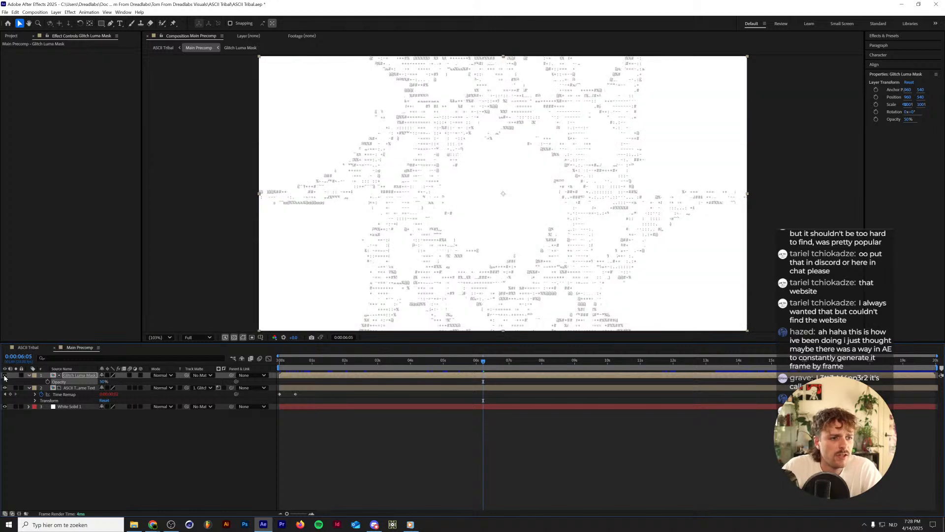
{"action": "left_click", "coordinate": [5, 375]}
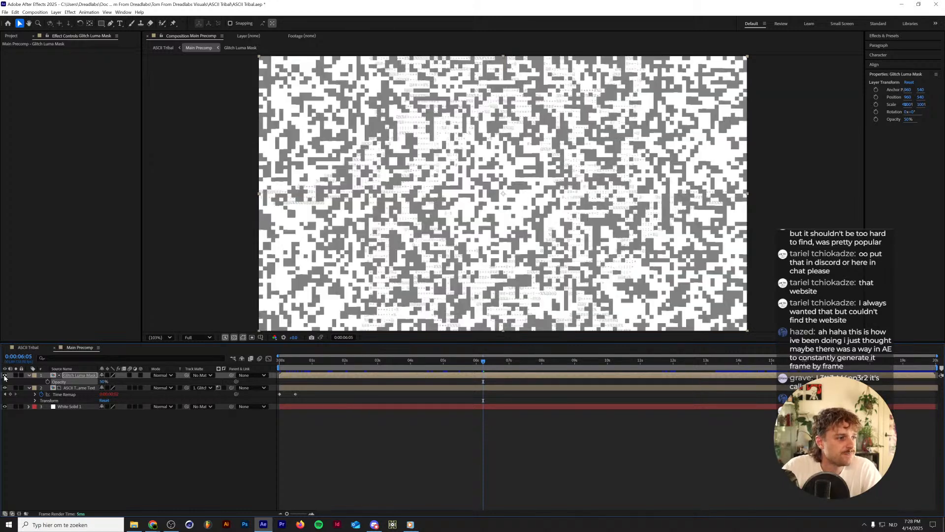
Lower the Glitch Luma Mask's opacity to 0%, hide the layer and bring its opacity back to 100%.
{"action": "left_click_drag", "start_coordinate": [102, 382], "coordinate": [1, 404]}
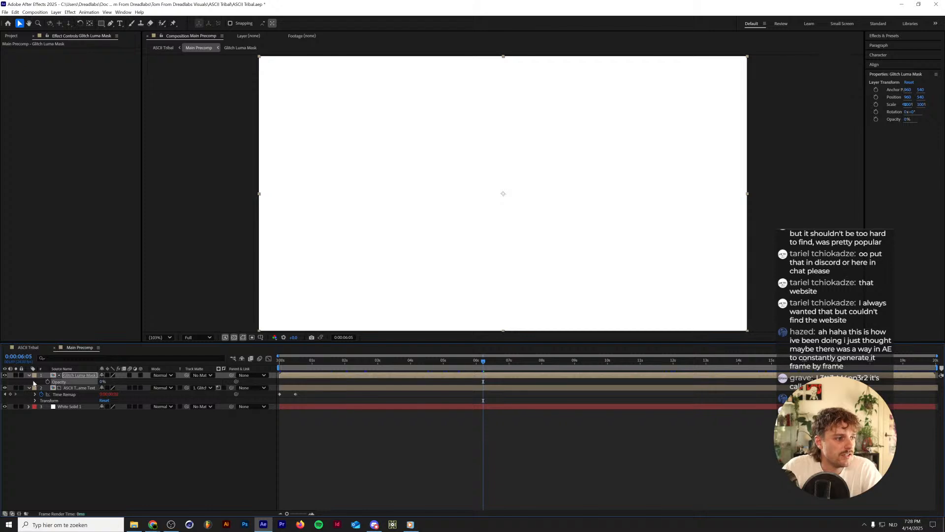
{"action": "left_click", "coordinate": [4, 375]}
{"action": "left_click_drag", "start_coordinate": [103, 382], "coordinate": [166, 382]}
{"action": "left_click", "coordinate": [177, 459]}
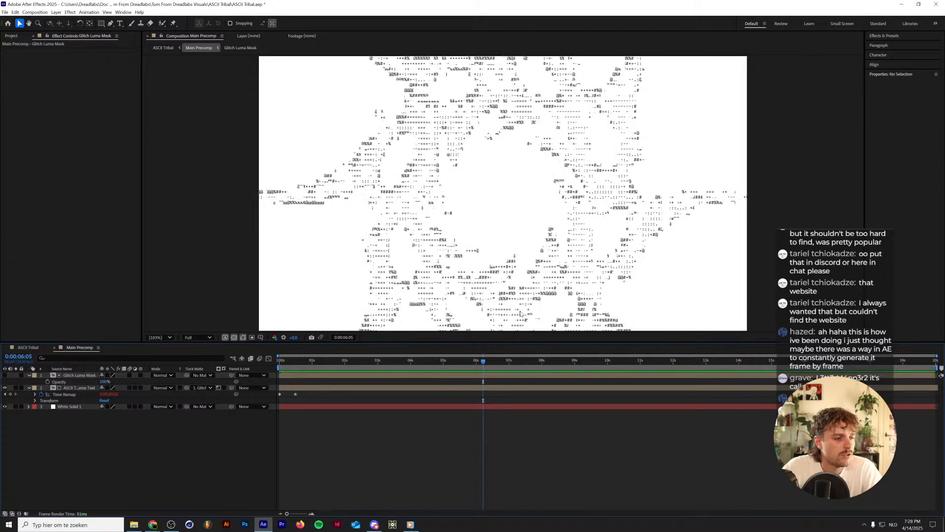
{"action": "left_click_drag", "start_coordinate": [105, 381], "coordinate": [348, 377]}
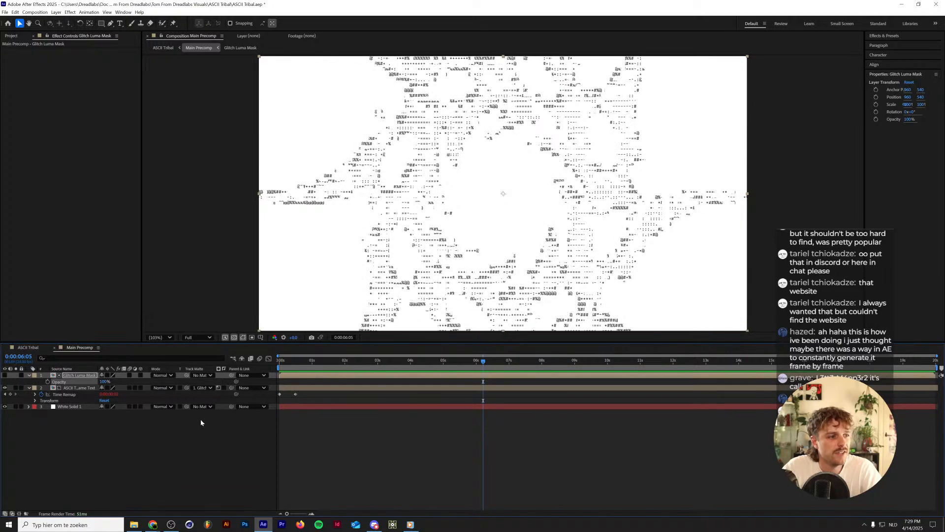
{"action": "left_click", "coordinate": [167, 433]}
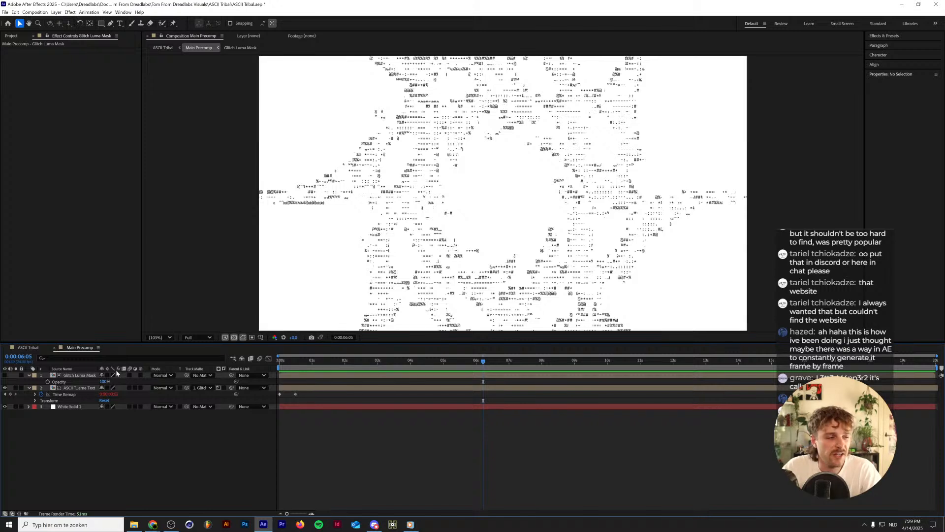
In the ASCII Tribal composition, make Main Precomp layer 8 visible and inspect its Gaussian Blur and opacity settings.
{"action": "left_click", "coordinate": [23, 350]}
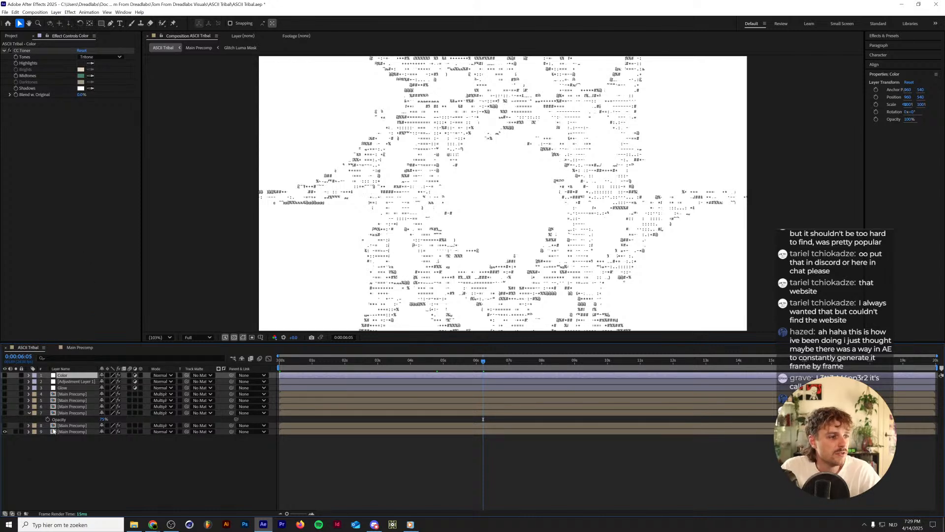
{"action": "left_click", "coordinate": [67, 433]}
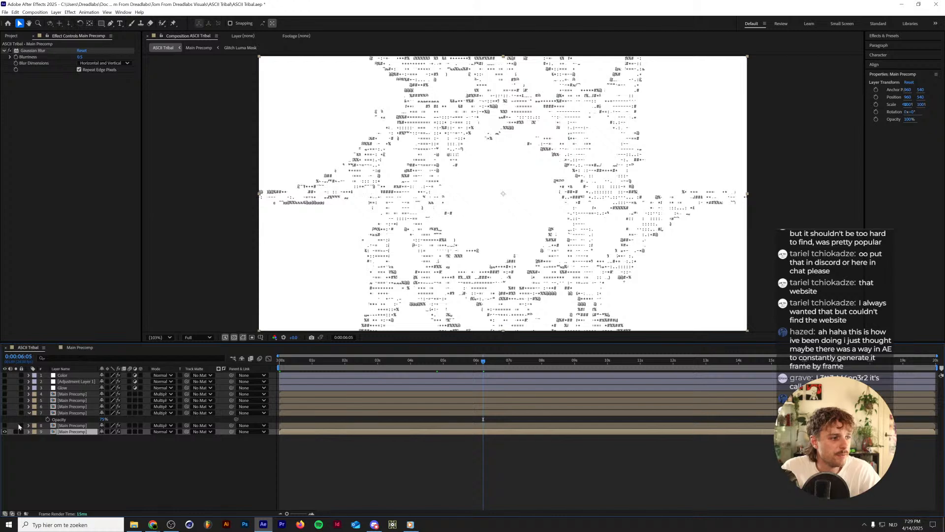
{"action": "left_click", "coordinate": [57, 426]}
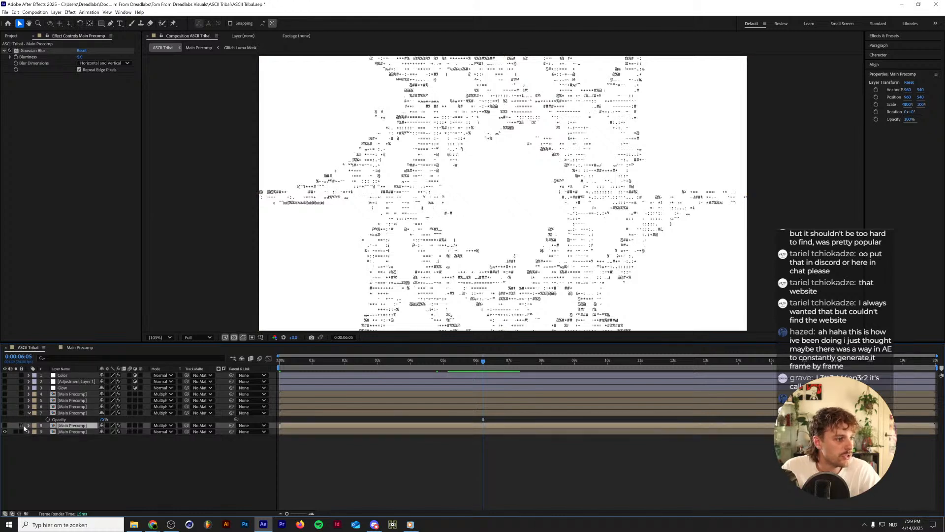
{"action": "left_click", "coordinate": [5, 431]}
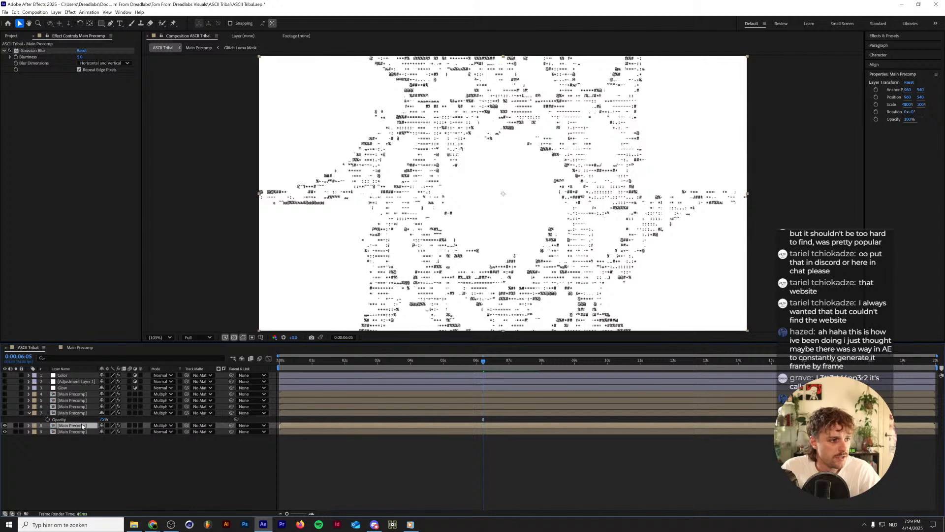
{"action": "left_click", "coordinate": [32, 51]}
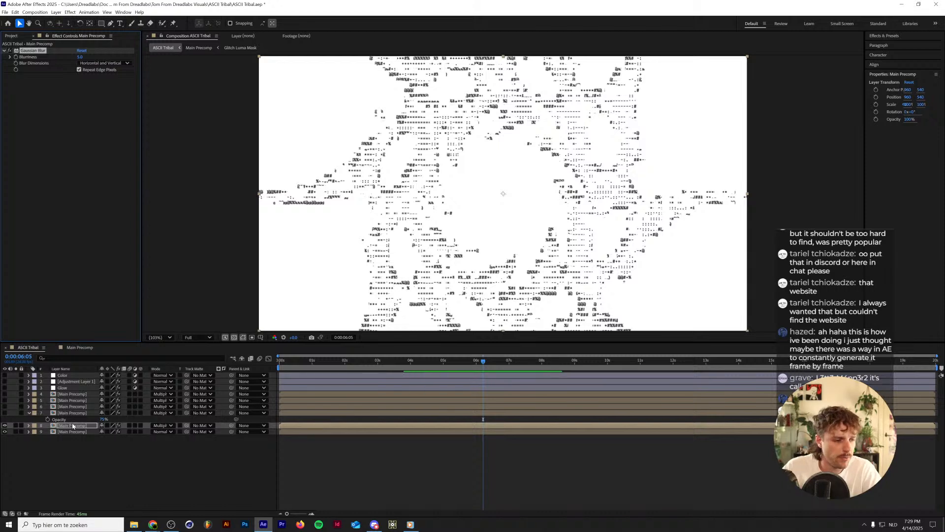
{"action": "key", "text": "t"}
{"action": "key", "text": "t"}
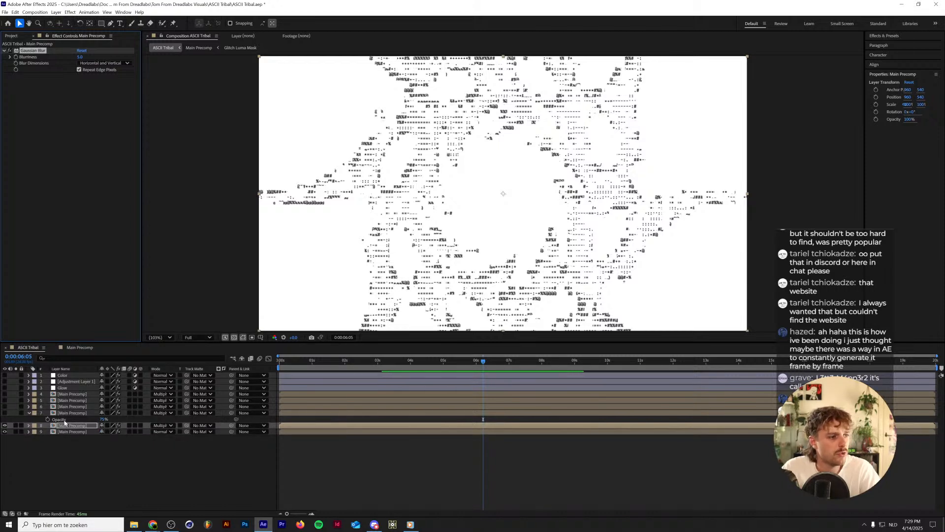
Select Main Precomp layer 7 to show its blur and opacity, and make Main Precomp layers 7 through 4 visible.
{"action": "left_click", "coordinate": [66, 414]}
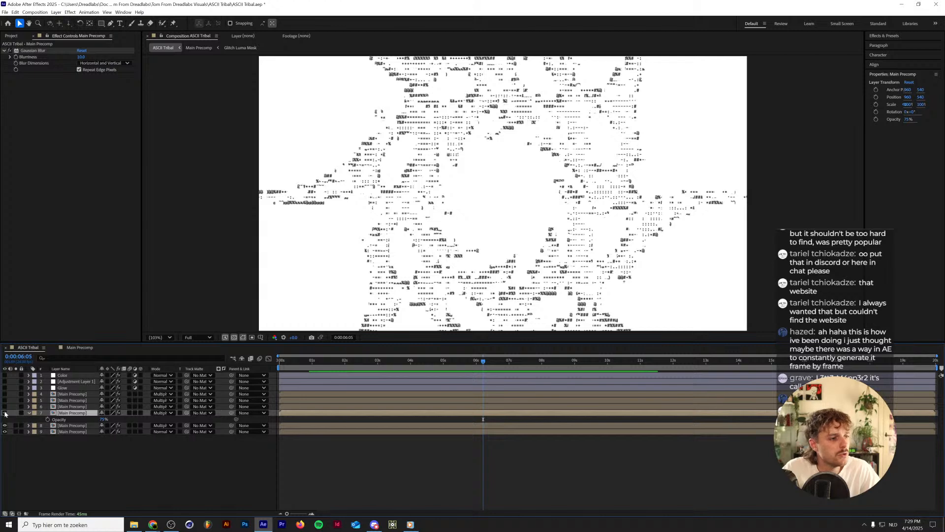
{"action": "left_click", "coordinate": [5, 413]}
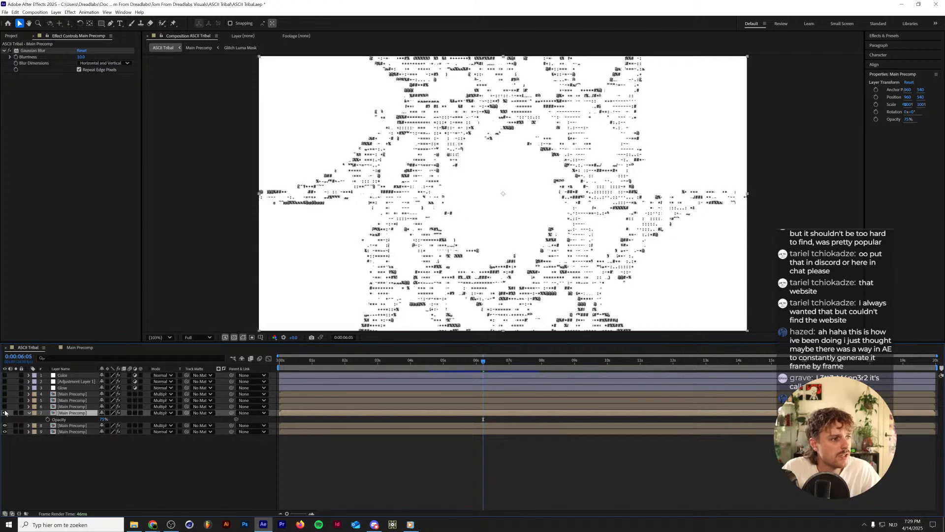
{"action": "left_click", "coordinate": [5, 407]}
{"action": "left_click", "coordinate": [5, 400]}
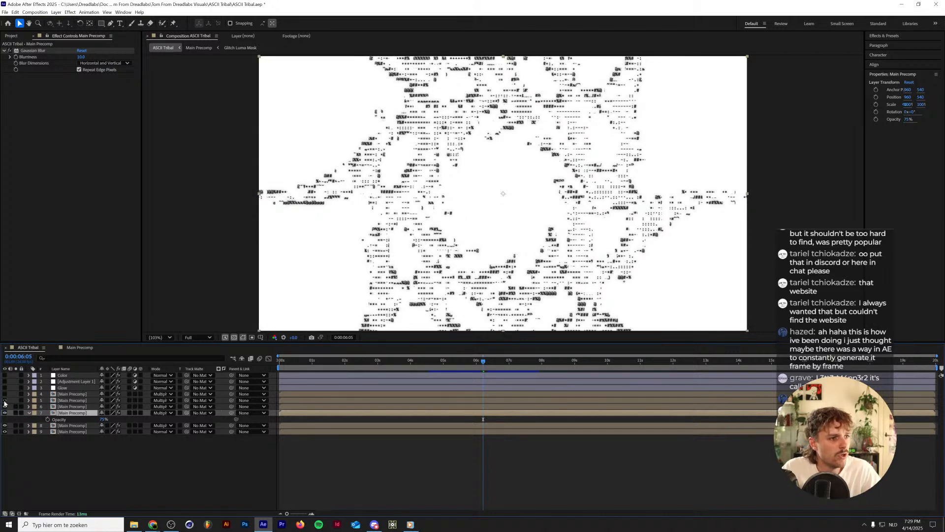
{"action": "left_click", "coordinate": [5, 393]}
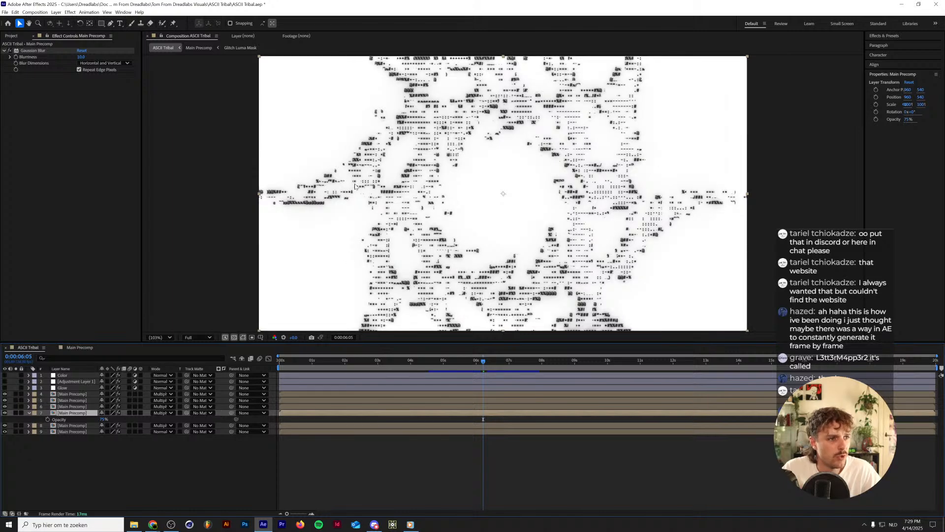
Examine the stacked blur on the ASCII characters at 800%, toggling the Main Precomp layers' visibility, and fit the composition back in view.
{"action": "scroll", "coordinate": [385, 199], "scroll_direction": "up", "scroll_amount": 6}
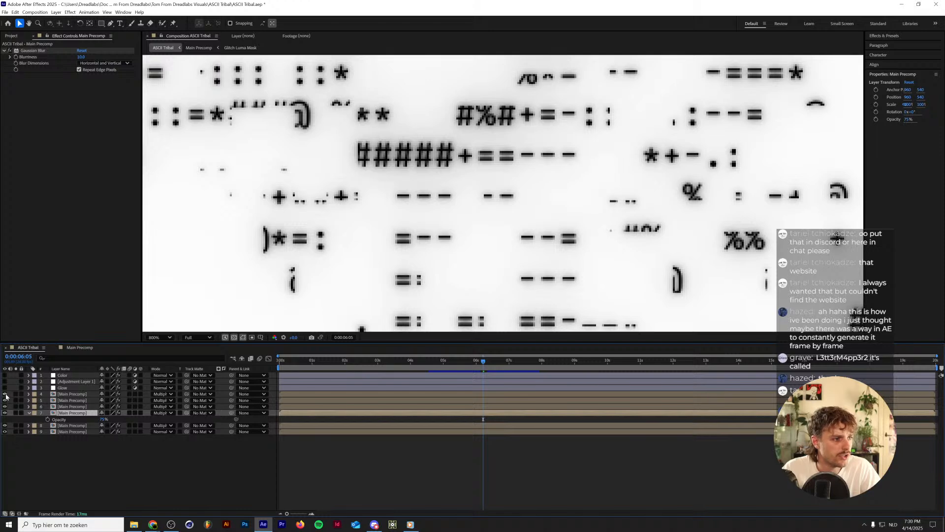
{"action": "left_click_drag", "start_coordinate": [5, 399], "coordinate": [5, 425]}
{"action": "key", "text": "ctrl+z"}
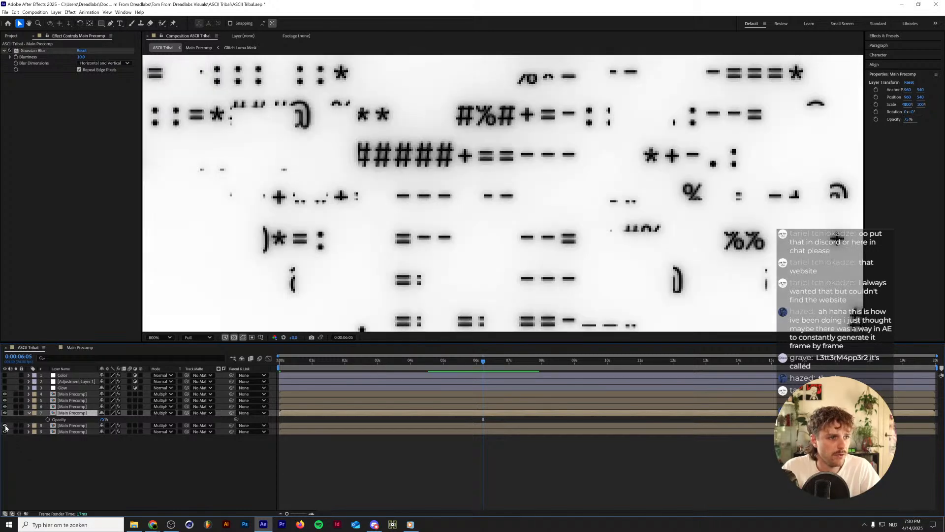
{"action": "left_click", "coordinate": [161, 337]}
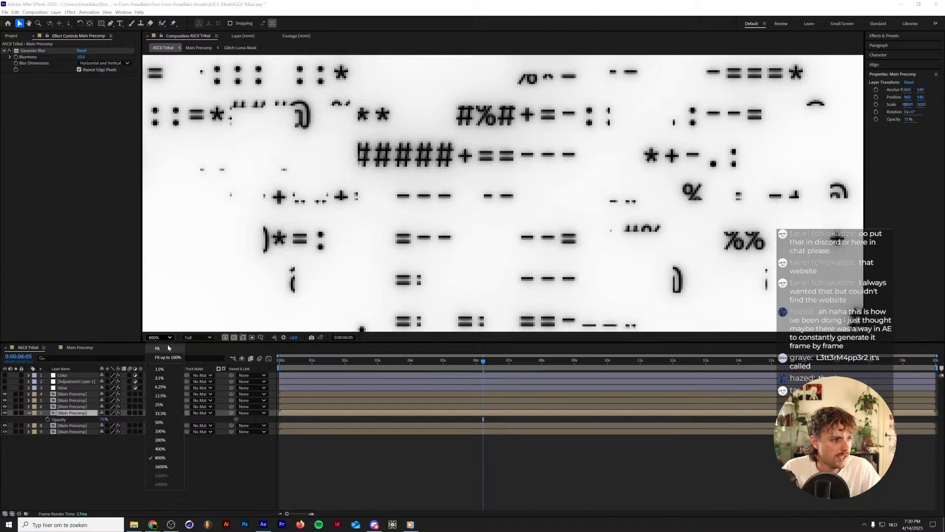
{"action": "left_click", "coordinate": [164, 350]}
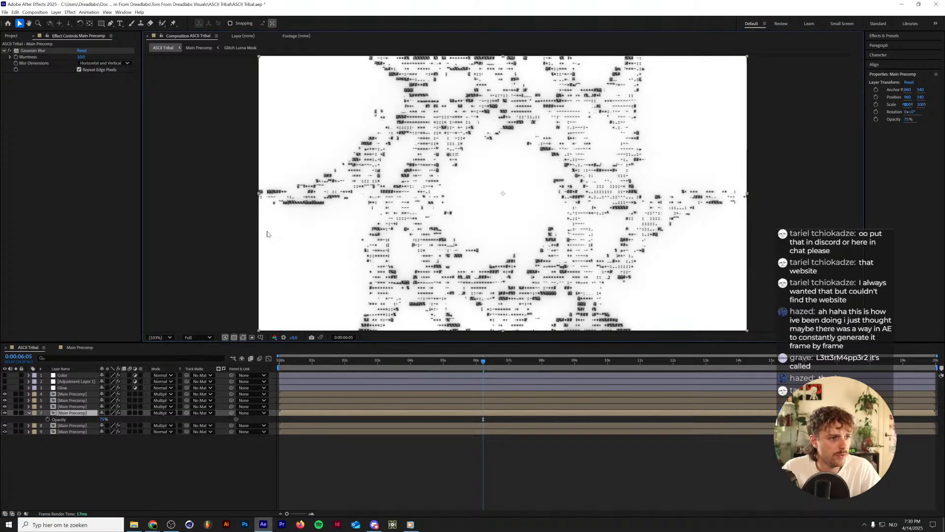
Make the Glow layer and Adjustment Layer 1 visible and show each layer's effect settings.
{"action": "left_click", "coordinate": [4, 388]}
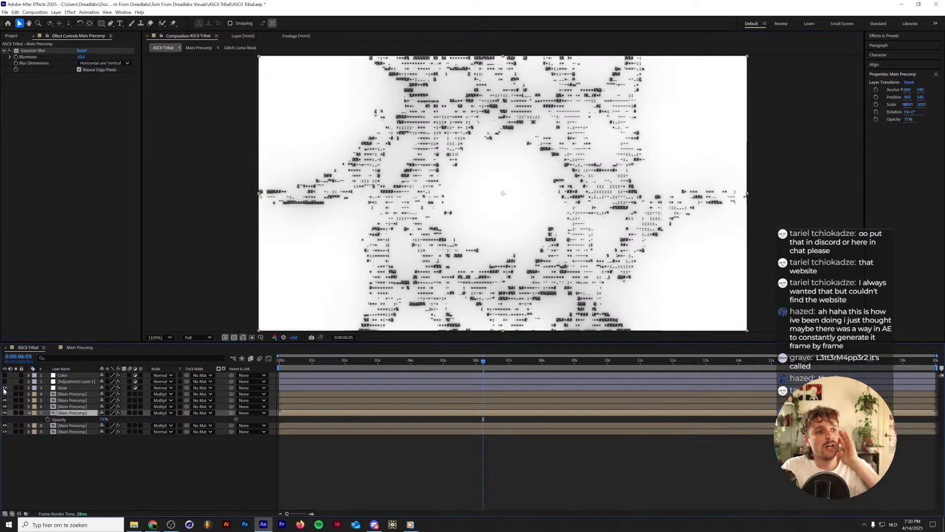
{"action": "left_click", "coordinate": [66, 388]}
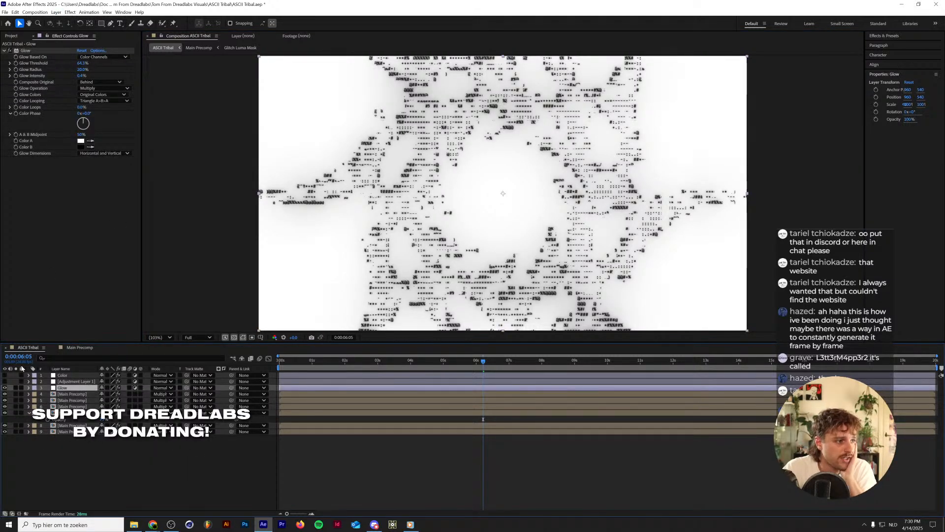
{"action": "left_click", "coordinate": [4, 381]}
{"action": "left_click", "coordinate": [74, 381]}
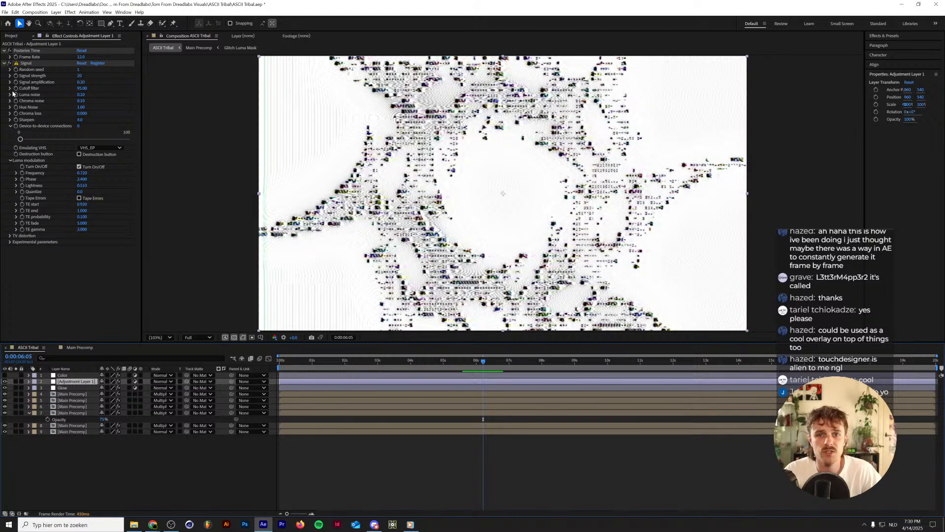
Toggle the Posterize Time effect on Adjustment Layer 1 off and on to compare its influence on the glitchy text.
{"action": "left_click", "coordinate": [10, 51]}
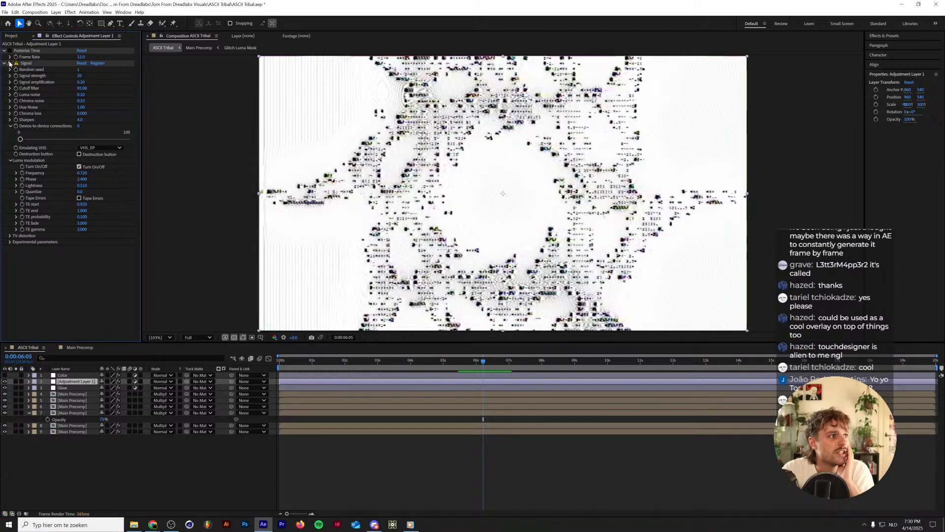
{"action": "left_click", "coordinate": [10, 63]}
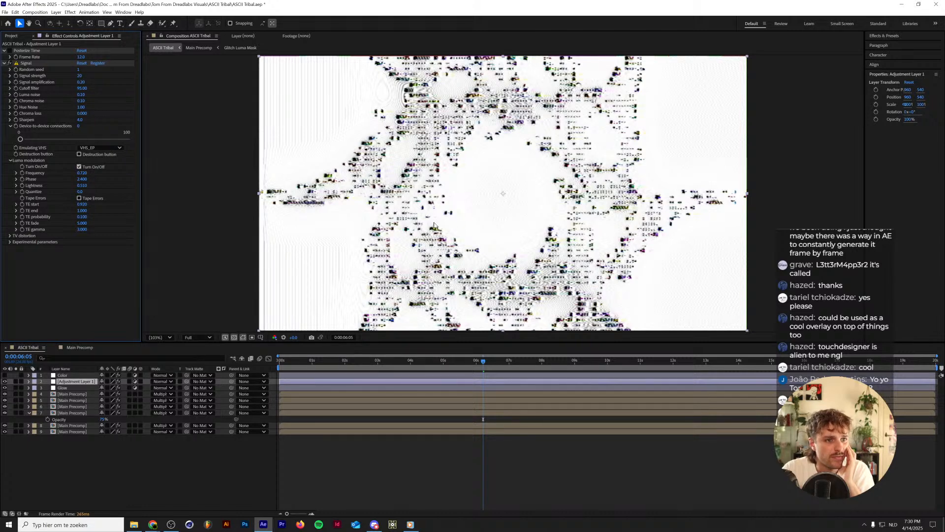
{"action": "left_click", "coordinate": [9, 50]}
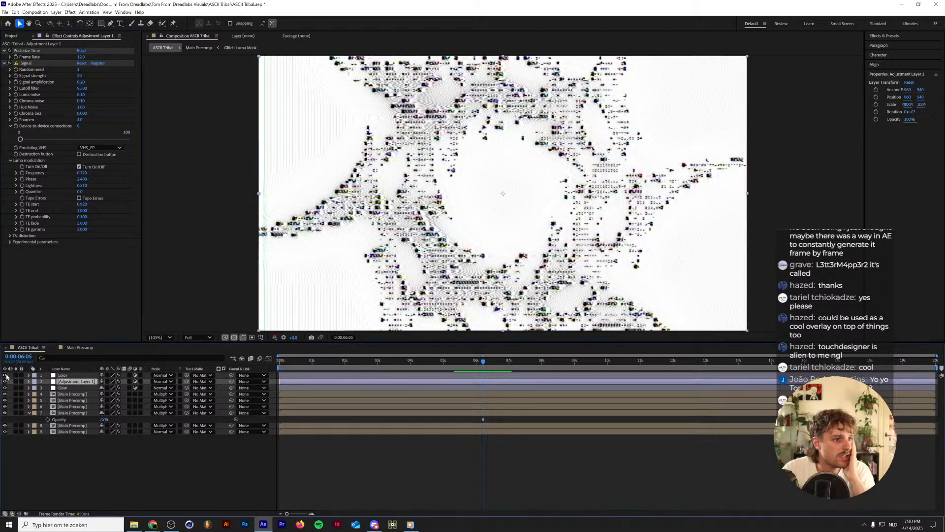
Make the Color layer visible, list the layers by source name, and show the Color layer's CC Toner settings.
{"action": "left_click", "coordinate": [4, 375]}
{"action": "left_click", "coordinate": [61, 368]}
{"action": "left_click", "coordinate": [74, 375]}
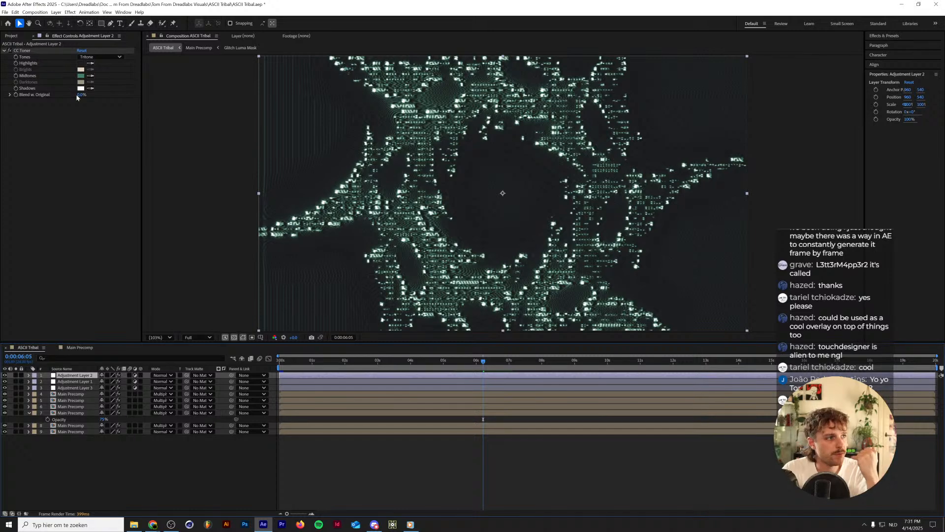
Inspect the Highlights and Midtones colours of the CC Toner effect.
{"action": "left_click", "coordinate": [81, 64]}
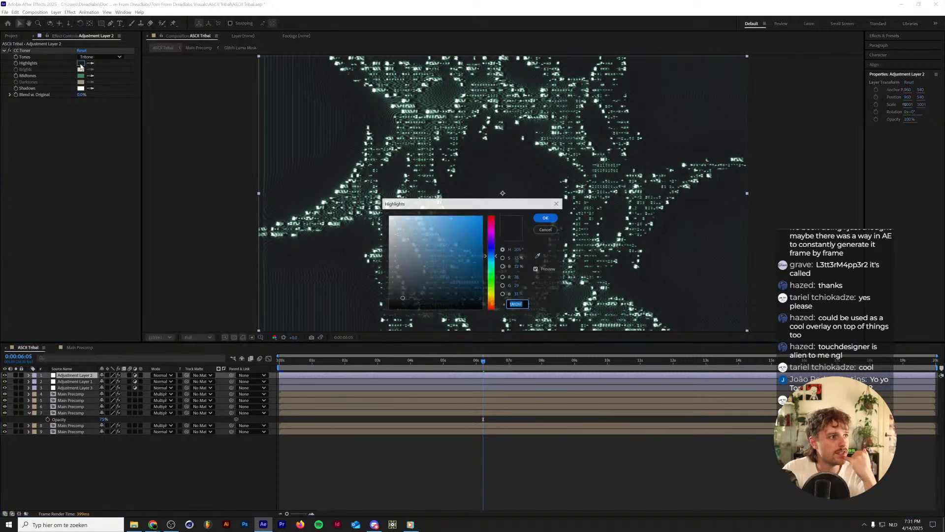
{"action": "left_click", "coordinate": [545, 229]}
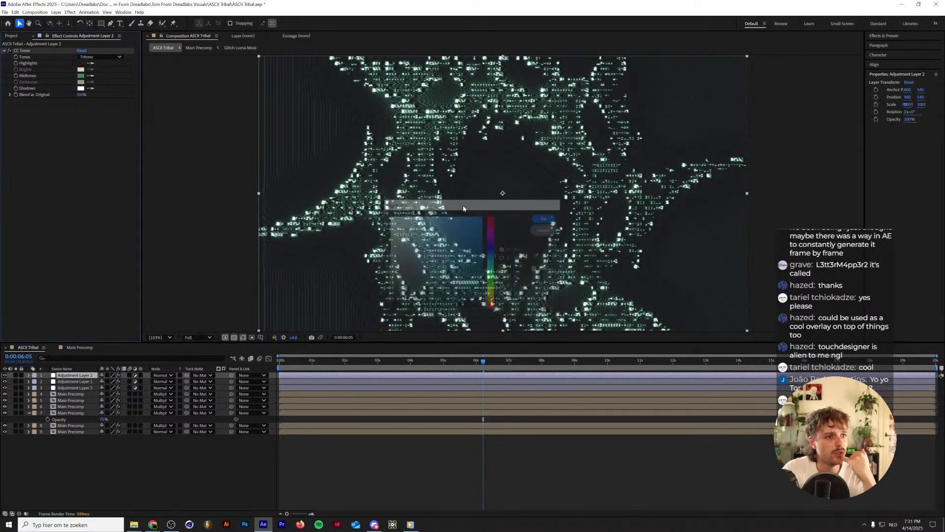
{"action": "left_click", "coordinate": [81, 76]}
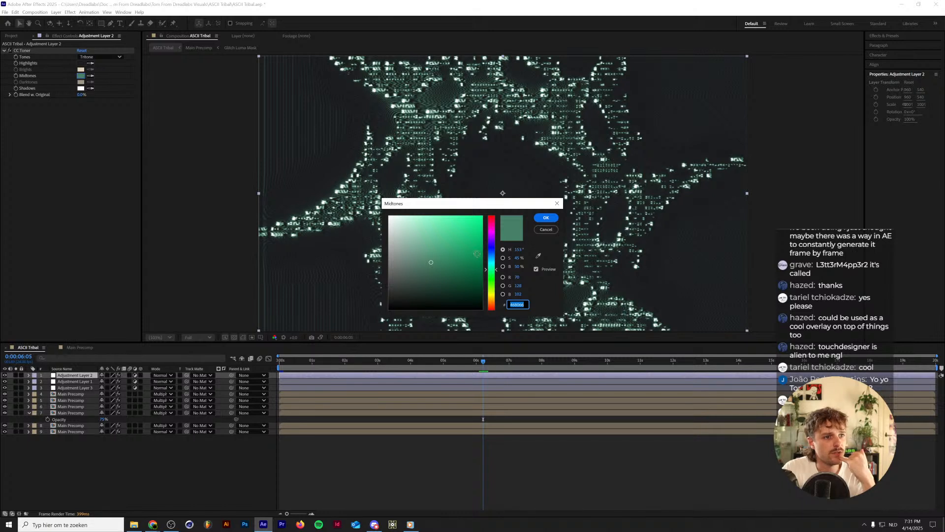
{"action": "left_click", "coordinate": [546, 218]}
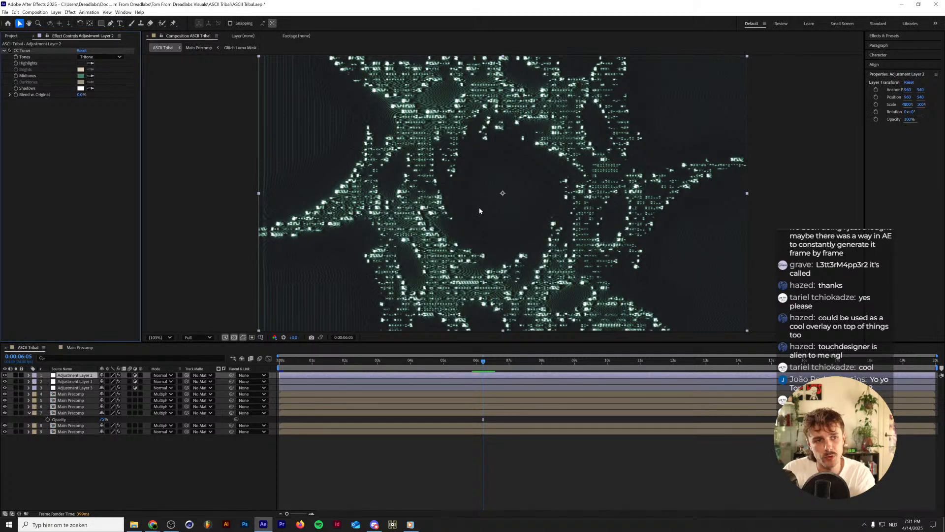
Examine the toned ASCII characters at 1600% magnification, and fit the whole composition in the viewer again.
{"action": "left_click", "coordinate": [160, 337]}
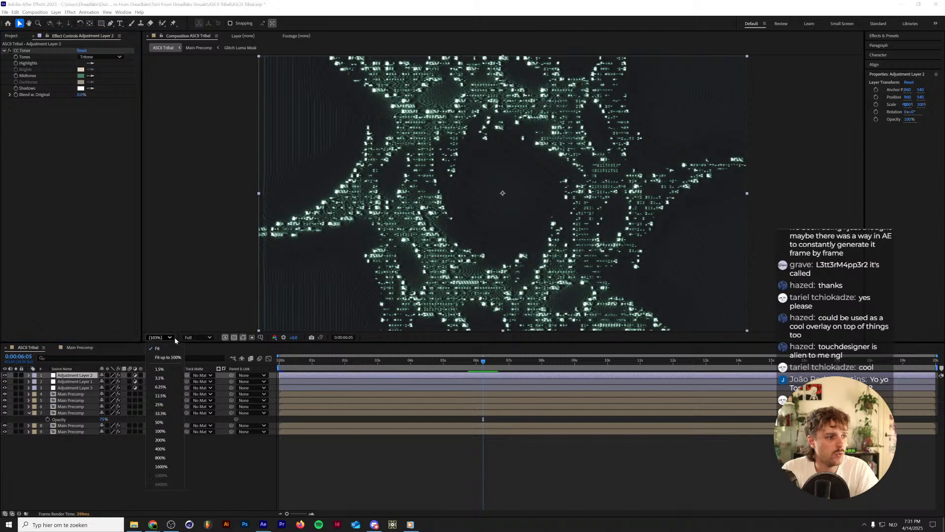
{"action": "left_click", "coordinate": [161, 467]}
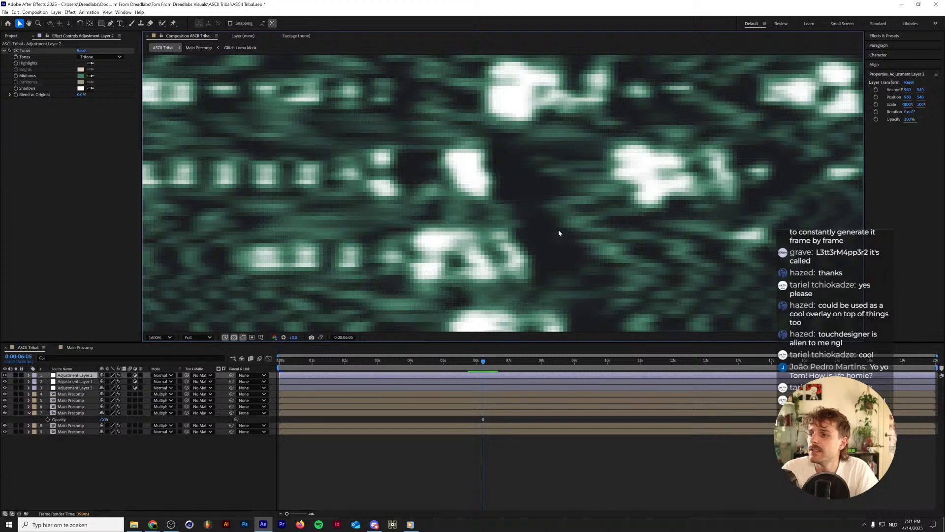
{"action": "scroll", "coordinate": [559, 233], "scroll_direction": "down", "scroll_amount": 3}
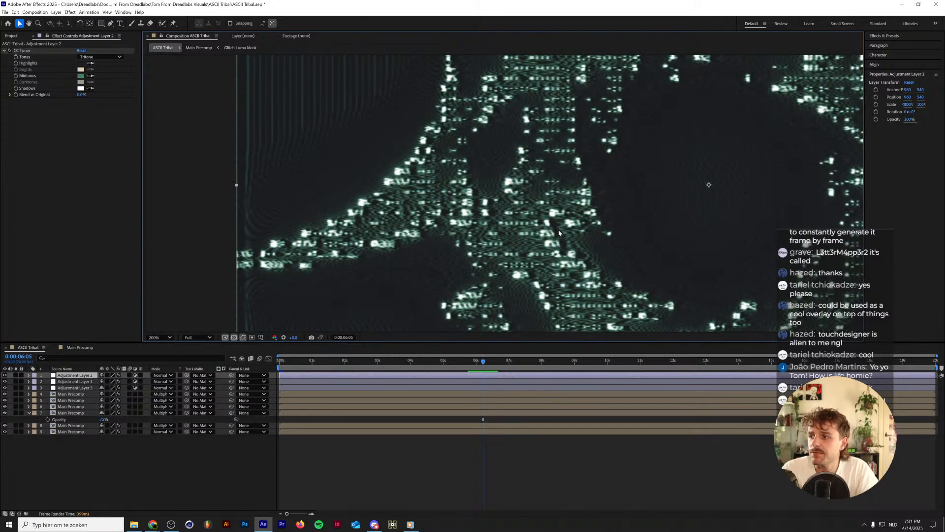
{"action": "scroll", "coordinate": [558, 230], "scroll_direction": "down", "scroll_amount": 1}
{"action": "left_click", "coordinate": [161, 339]}
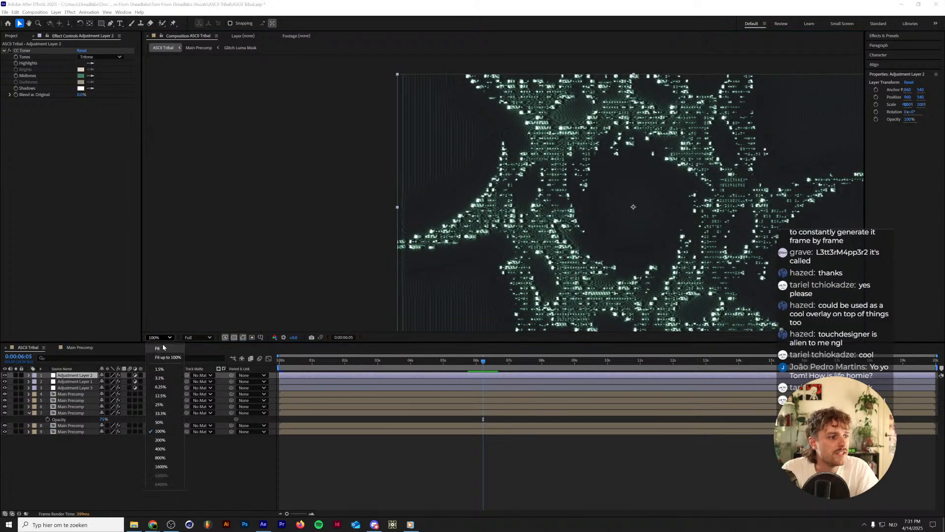
{"action": "left_click", "coordinate": [162, 344]}
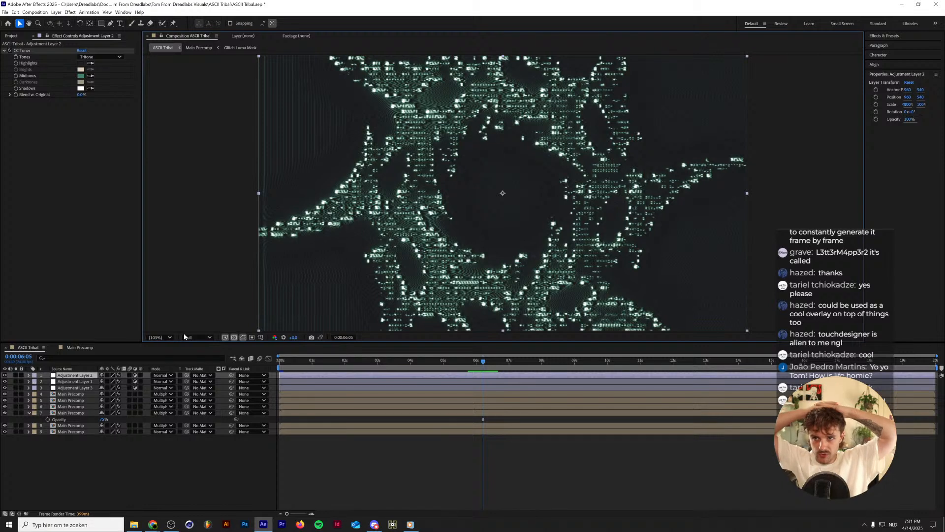
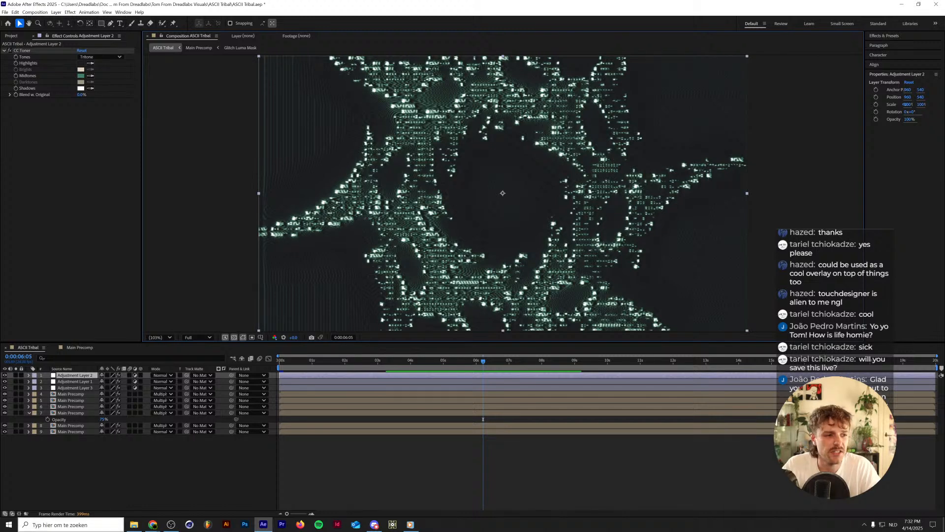
Save the ASCII Tribal project and open the recent Caterpillar project.
{"action": "left_click", "coordinate": [100, 477]}
{"action": "key", "text": "ctrl+s"}
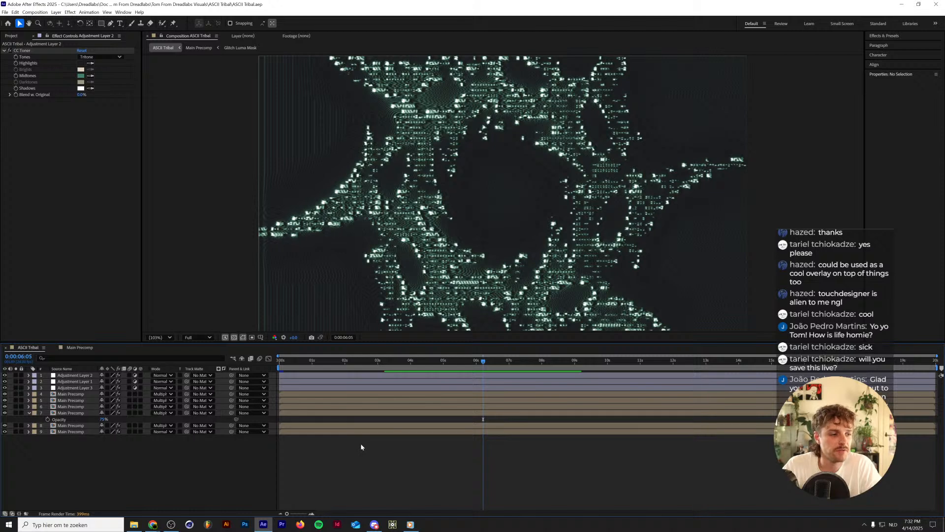
{"action": "mouse_move", "coordinate": [264, 524]}
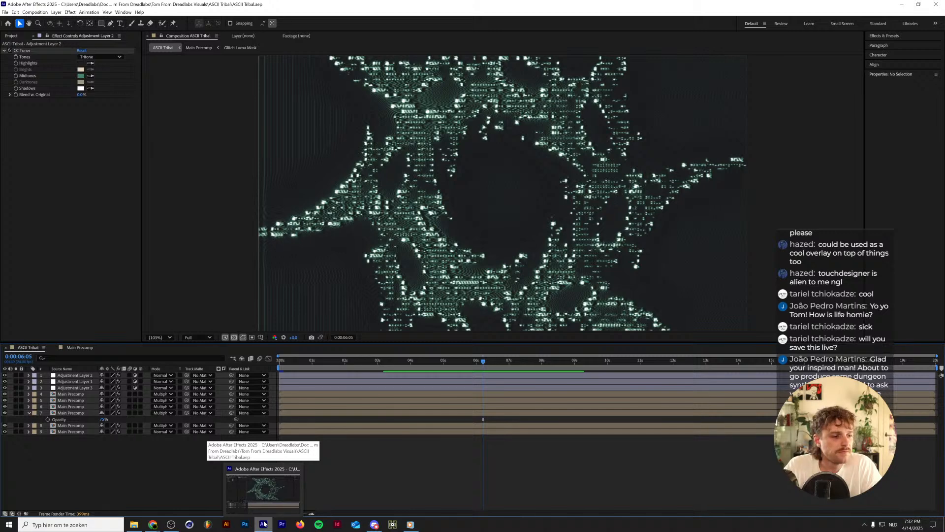
{"action": "left_click", "coordinate": [5, 12]}
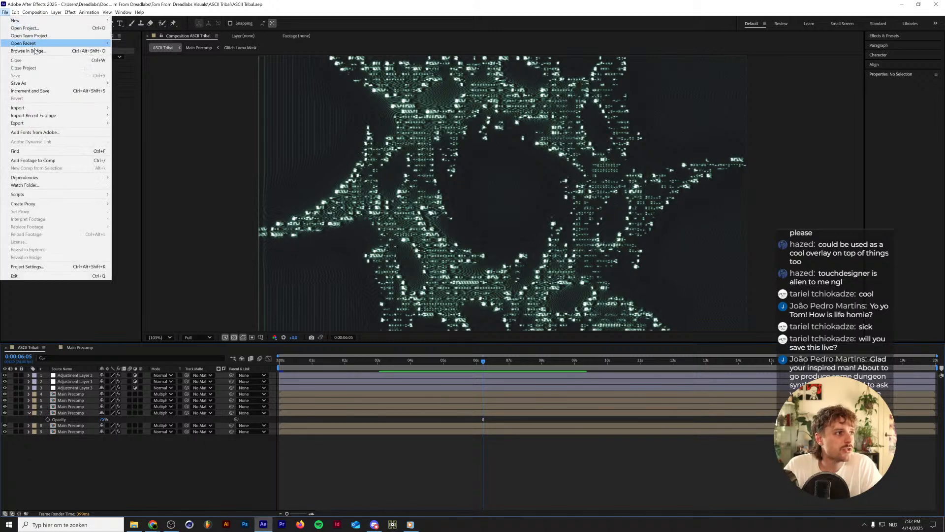
{"action": "mouse_move", "coordinate": [35, 43]}
{"action": "left_click", "coordinate": [169, 51]}
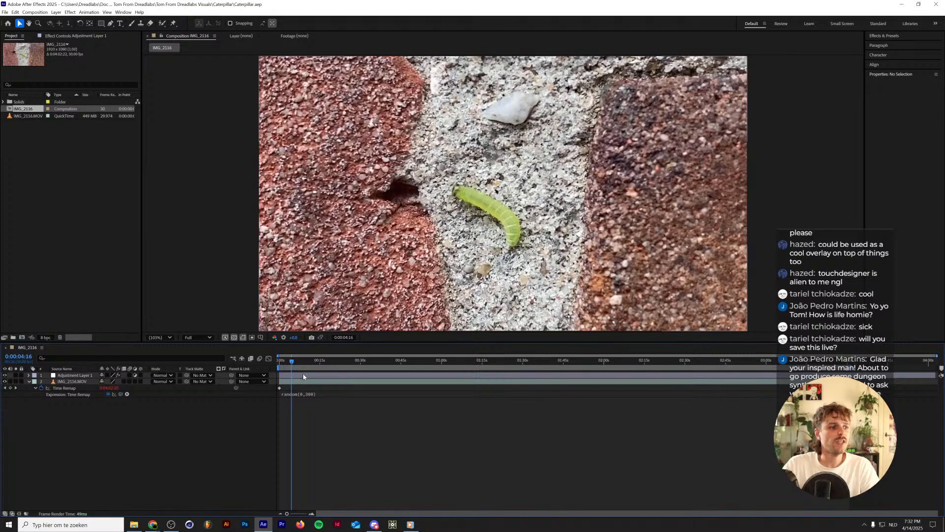
Play back the caterpillar composition from its first frame to check the random time remapping.
{"action": "left_click_drag", "start_coordinate": [295, 362], "coordinate": [264, 370]}
{"action": "key", "text": "space"}
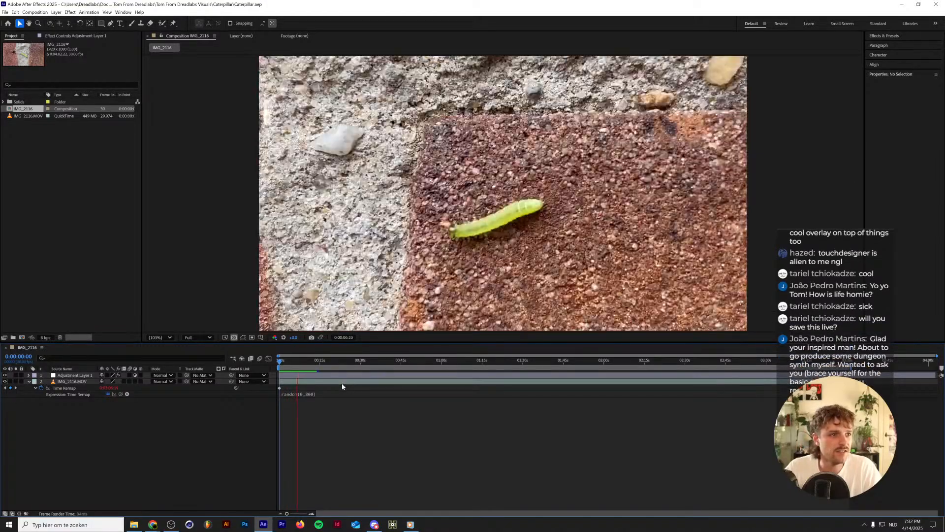
{"action": "key", "text": "space"}
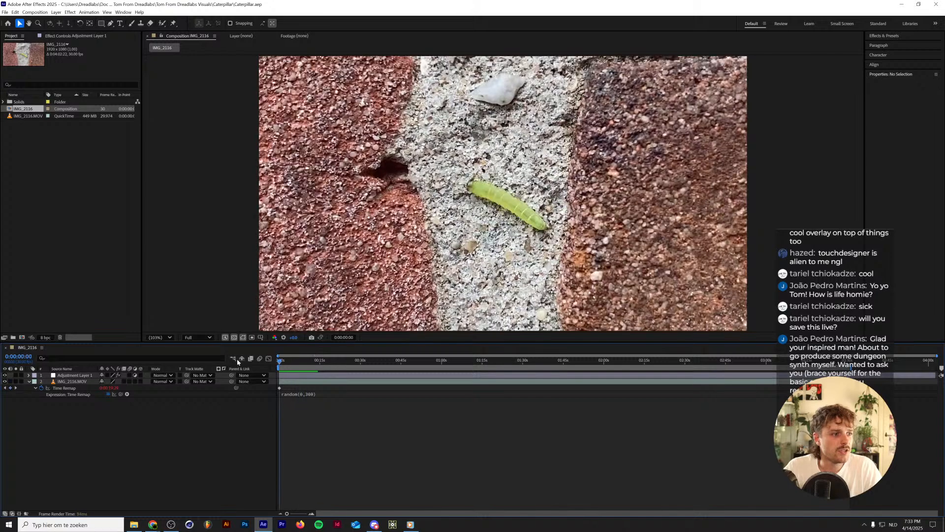
Find the Hue/Saturation effect and apply it to Adjustment Layer 1.
{"action": "left_click", "coordinate": [59, 376]}
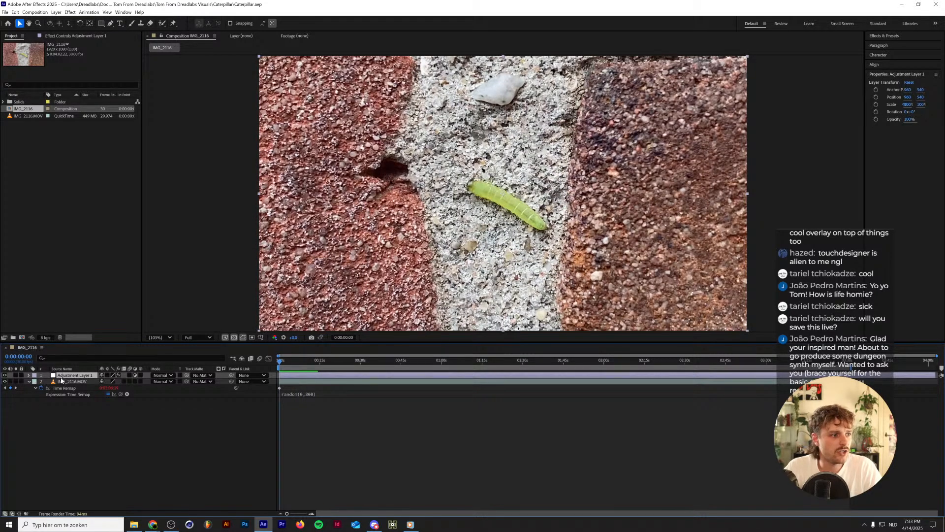
{"action": "left_click", "coordinate": [886, 37]}
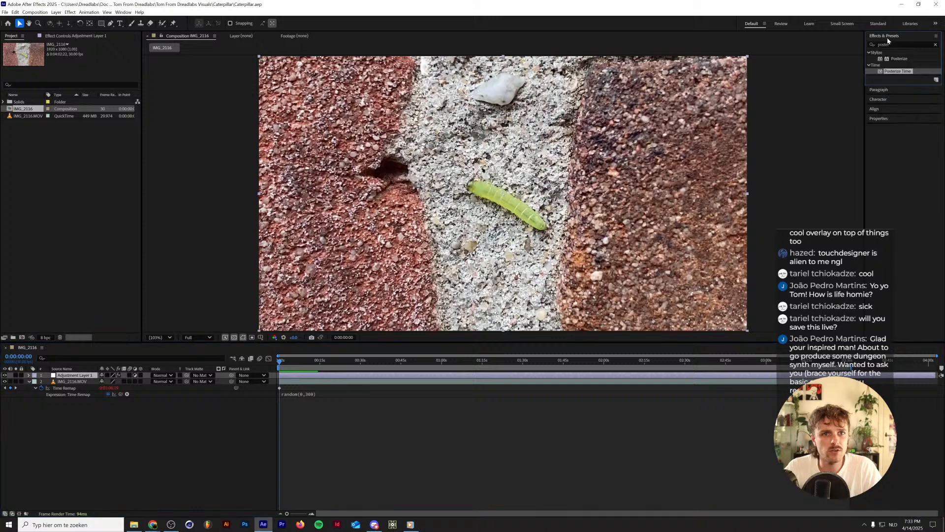
{"action": "left_click", "coordinate": [892, 47]}
{"action": "double_click", "coordinate": [893, 44]}
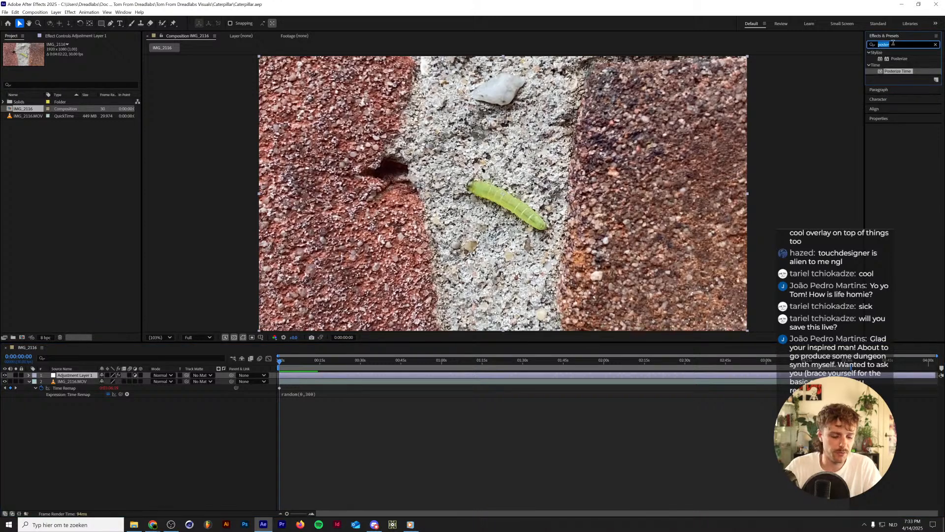
{"action": "type", "text": "hue"}
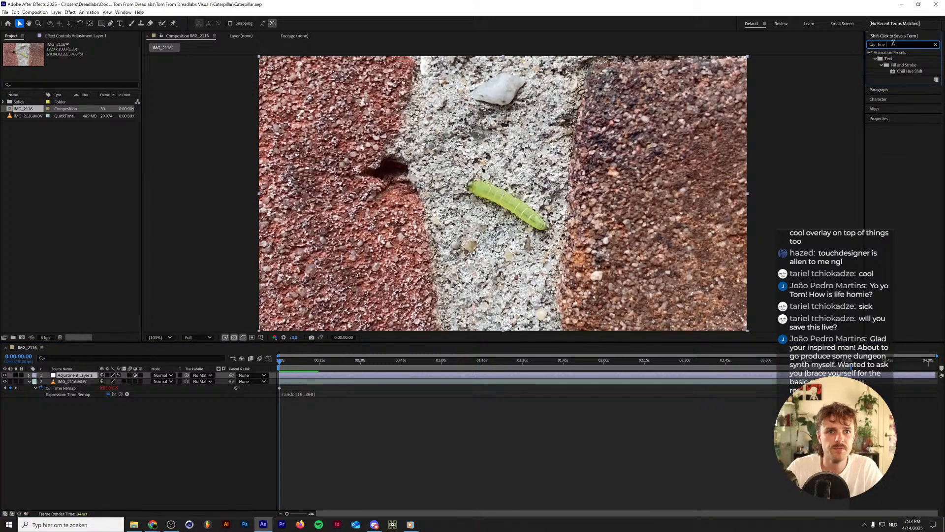
{"action": "type", "text": "/"}
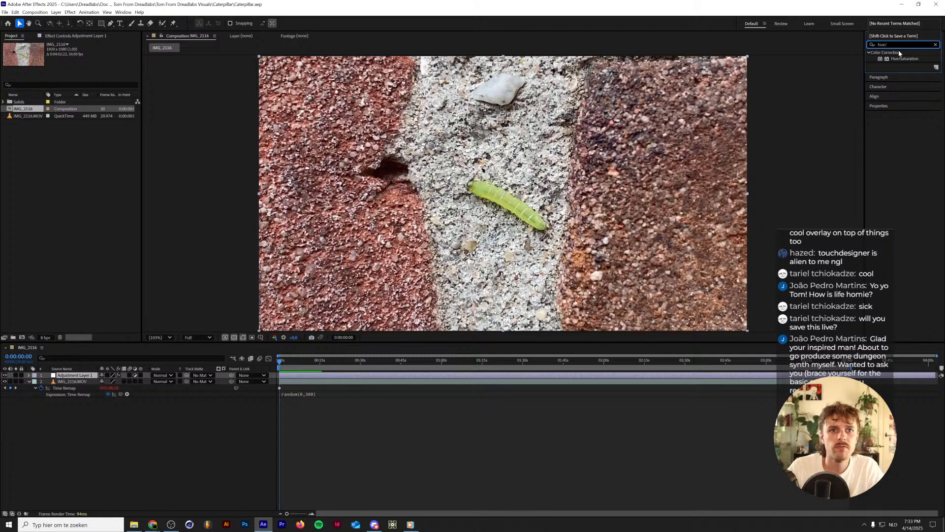
{"action": "left_click_drag", "start_coordinate": [905, 59], "coordinate": [557, 218]}
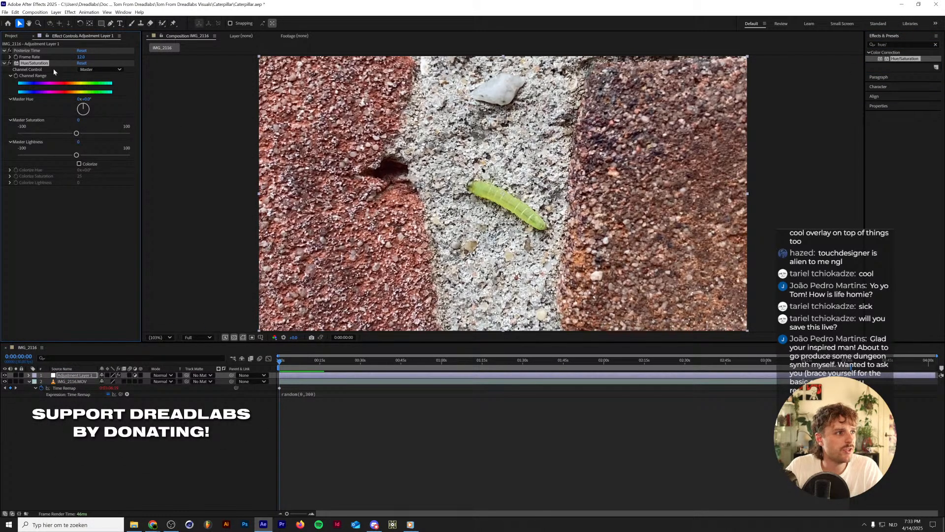
Set the Reds channel's saturation to -100 in the Hue/Saturation effect.
{"action": "left_click", "coordinate": [98, 70]}
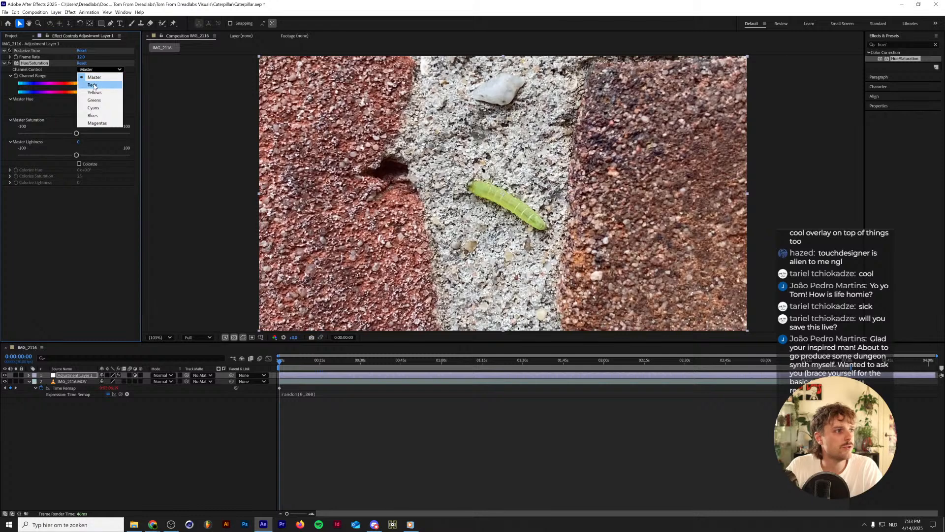
{"action": "left_click", "coordinate": [92, 85]}
{"action": "left_click_drag", "start_coordinate": [77, 133], "coordinate": [0, 140]}
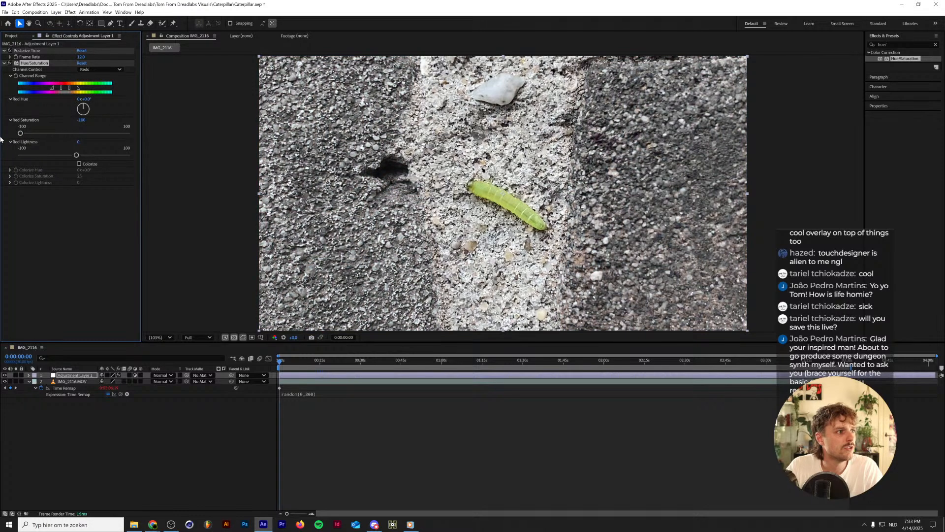
Raise the Yellows channel's saturation to 38 and the Greens channel's saturation to 37.
{"action": "left_click", "coordinate": [98, 70]}
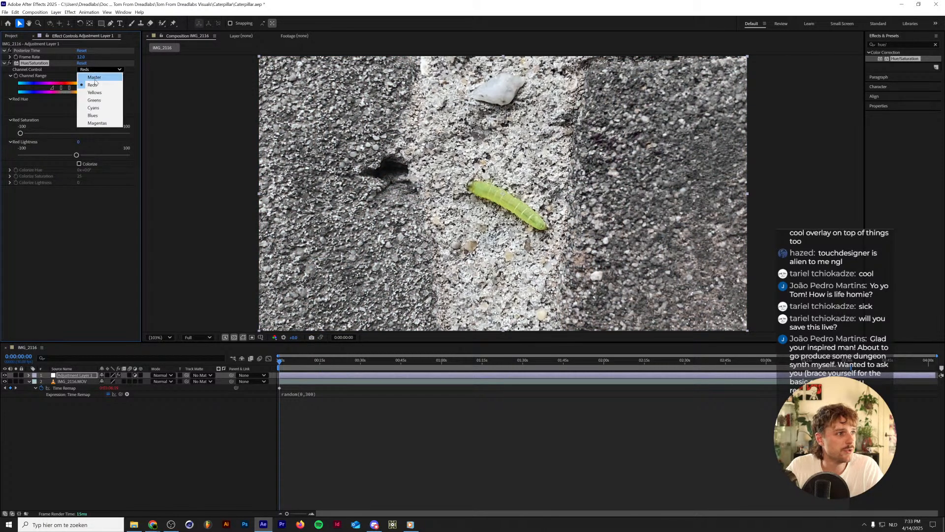
{"action": "left_click", "coordinate": [95, 93]}
{"action": "left_click_drag", "start_coordinate": [76, 133], "coordinate": [9, 134]}
{"action": "left_click", "coordinate": [98, 70]}
{"action": "left_click", "coordinate": [93, 101]}
Set the saturation of the Cyans, Blues and Magentas channels to -100 and play back the result.
{"action": "left_click", "coordinate": [96, 69]}
{"action": "left_click", "coordinate": [94, 108]}
{"action": "left_click", "coordinate": [103, 69]}
{"action": "left_click", "coordinate": [96, 114]}
{"action": "left_click", "coordinate": [101, 70]}
{"action": "left_click", "coordinate": [96, 120]}
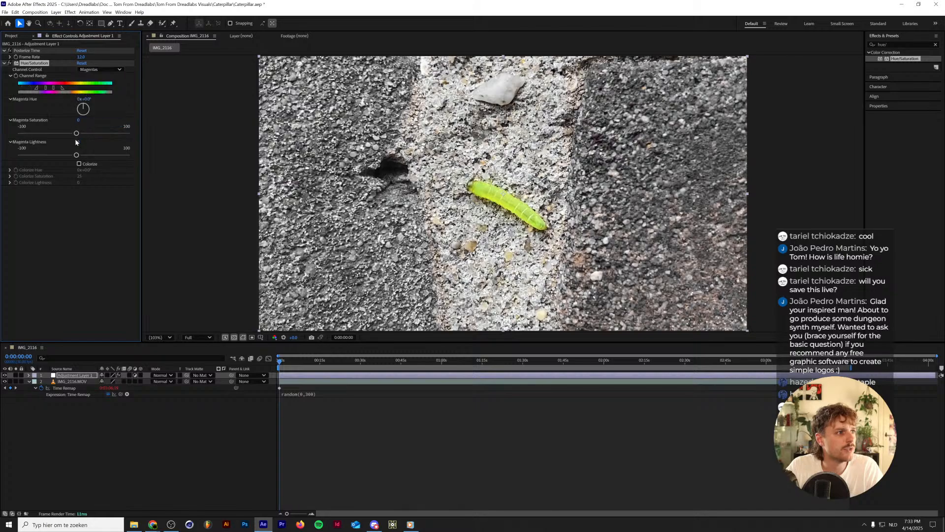
{"action": "left_click_drag", "start_coordinate": [77, 133], "coordinate": [1, 145]}
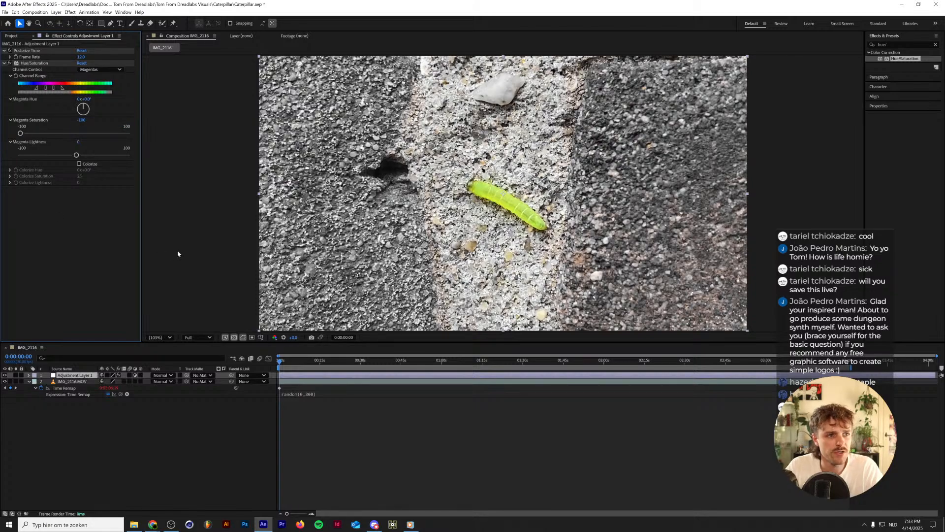
{"action": "key", "text": "space"}
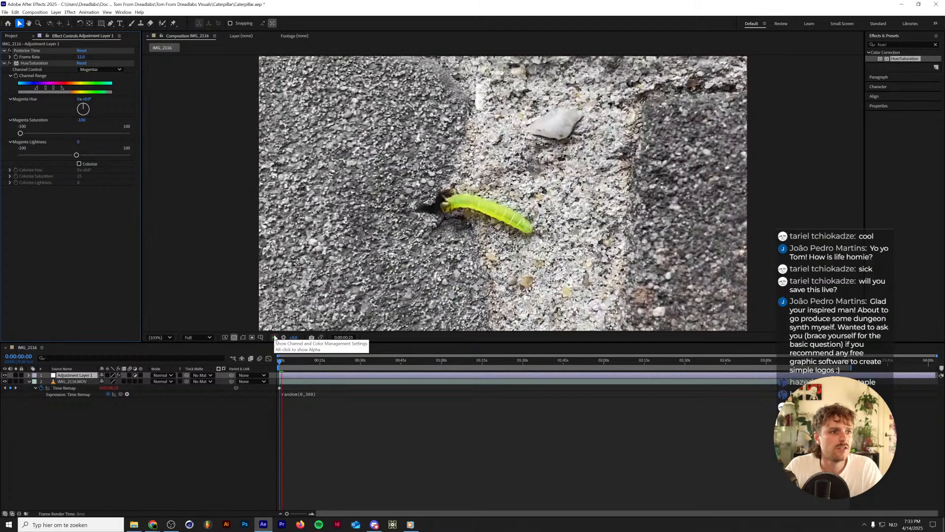
{"action": "key", "text": "space"}
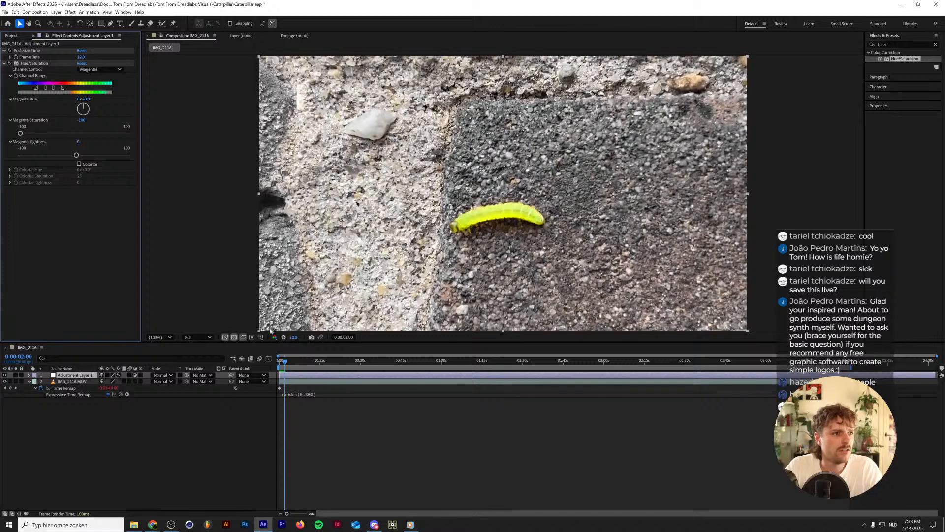
Narrow the orange side of the Yellows channel range toward yellow-green, and play back the caterpillar to check it.
{"action": "left_click", "coordinate": [92, 70]}
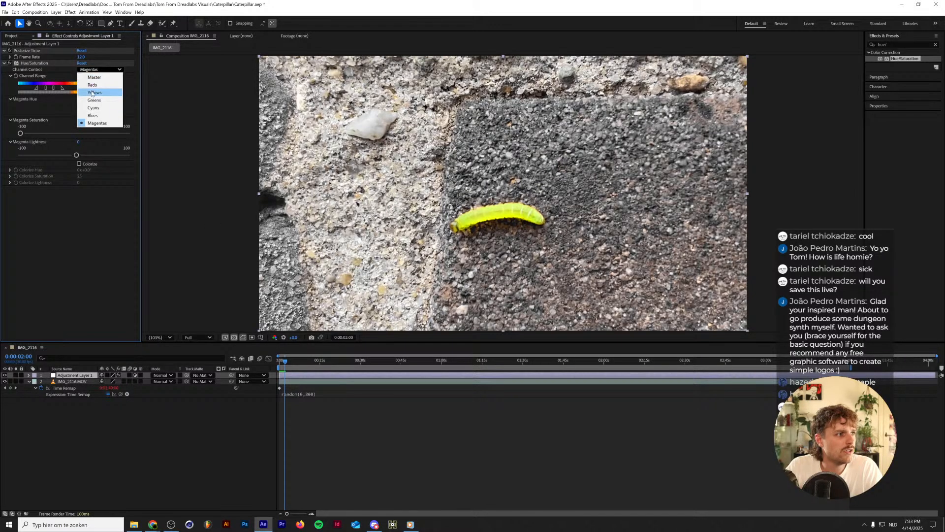
{"action": "left_click", "coordinate": [94, 93]}
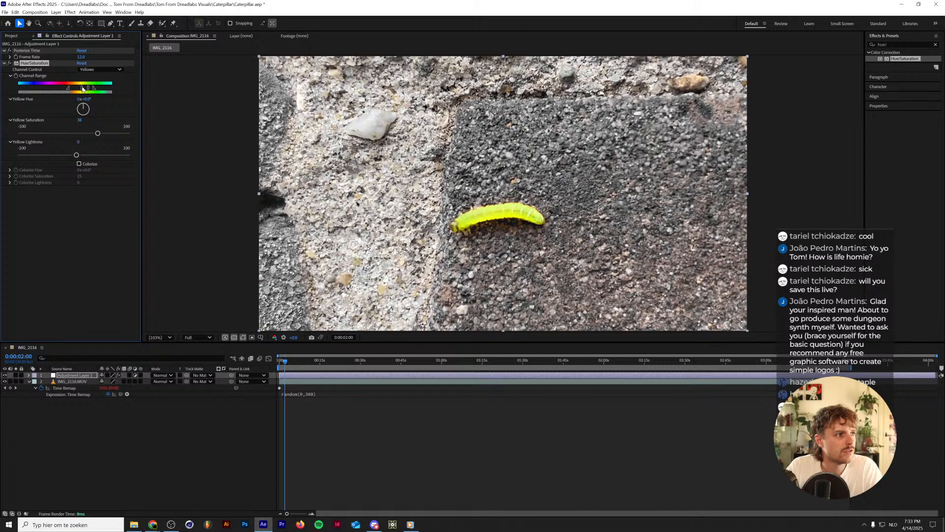
{"action": "left_click_drag", "start_coordinate": [68, 89], "coordinate": [76, 89]}
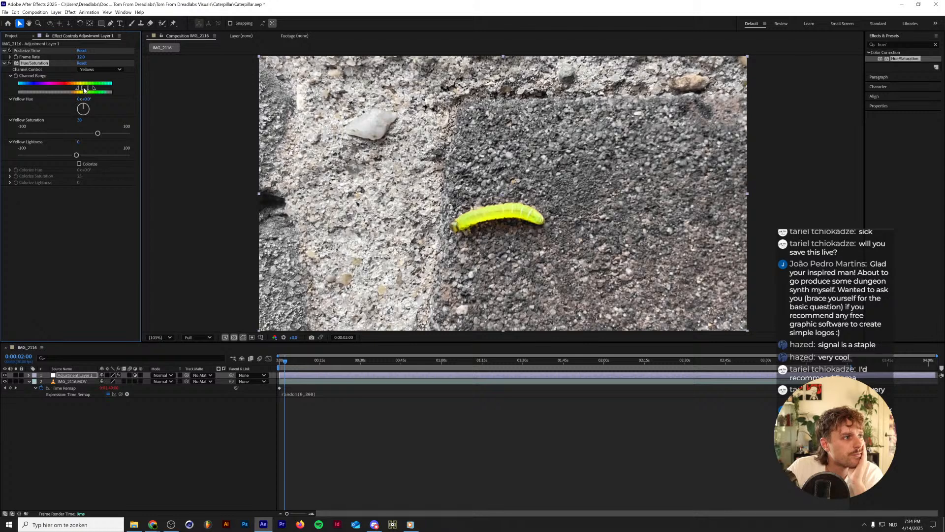
{"action": "left_click_drag", "start_coordinate": [84, 88], "coordinate": [79, 89]}
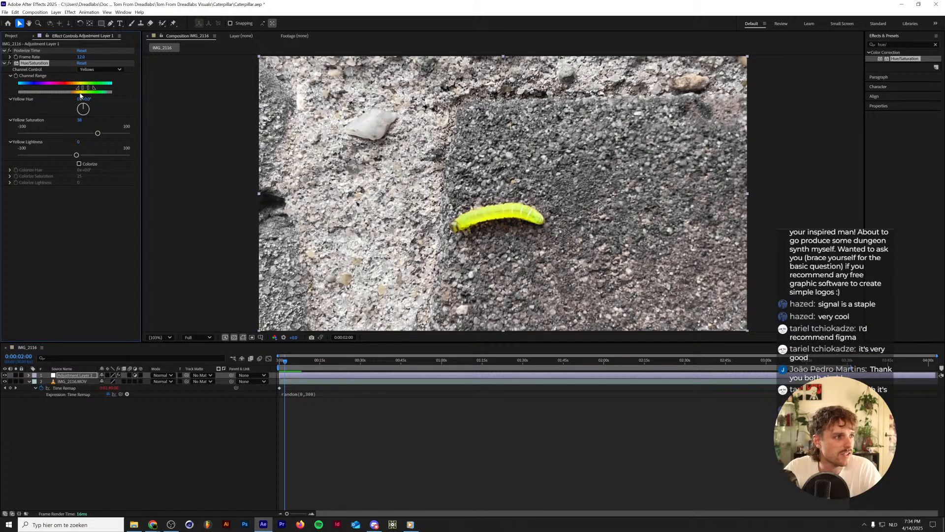
{"action": "left_click_drag", "start_coordinate": [77, 89], "coordinate": [90, 89]}
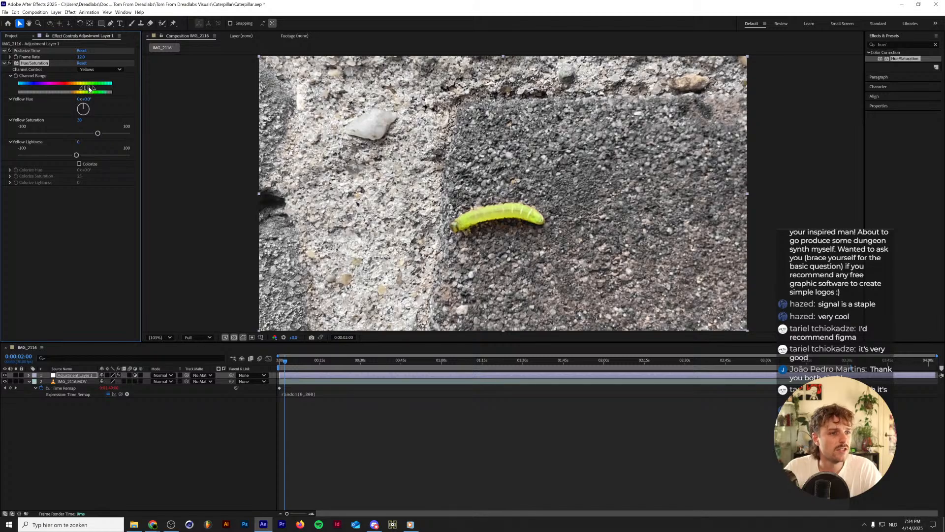
{"action": "key", "text": "space"}
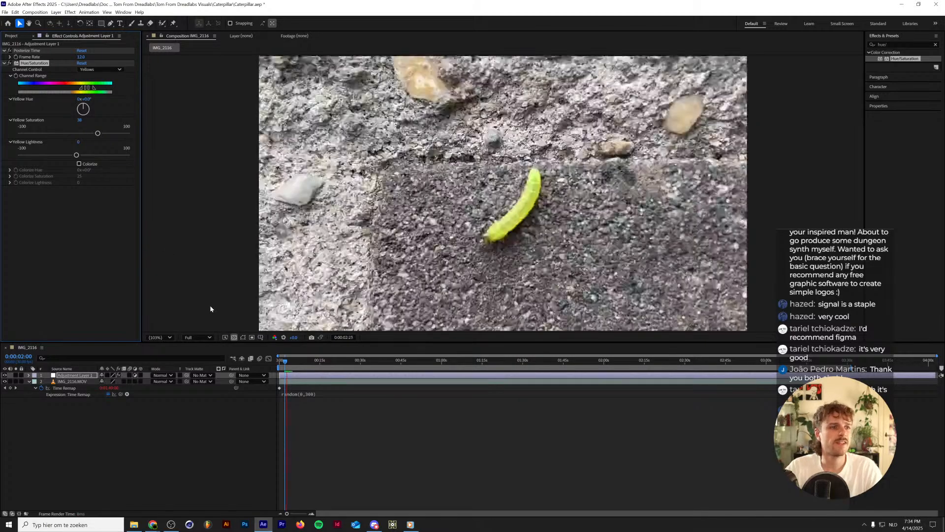
{"action": "key", "text": "space"}
Lower the Reds channel's lightness to about -65 to darken the bricks.
{"action": "left_click", "coordinate": [91, 70]}
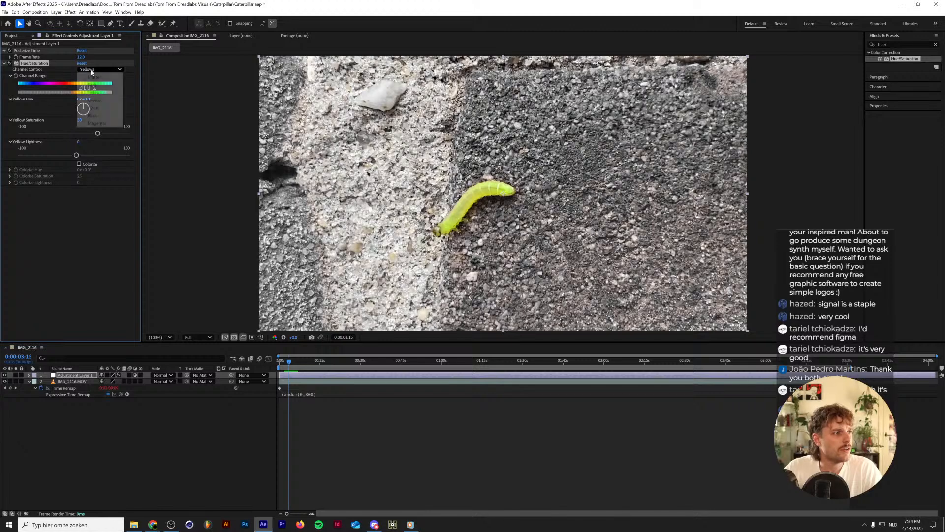
{"action": "left_click", "coordinate": [91, 84]}
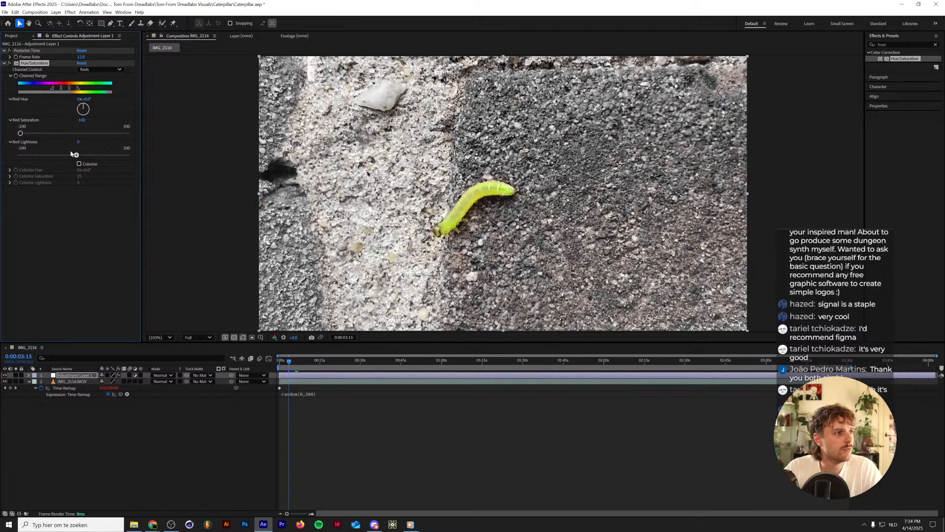
{"action": "left_click_drag", "start_coordinate": [72, 154], "coordinate": [40, 155]}
Set both the lightness and the saturation of the Greens channel to -100.
{"action": "left_click", "coordinate": [91, 70]}
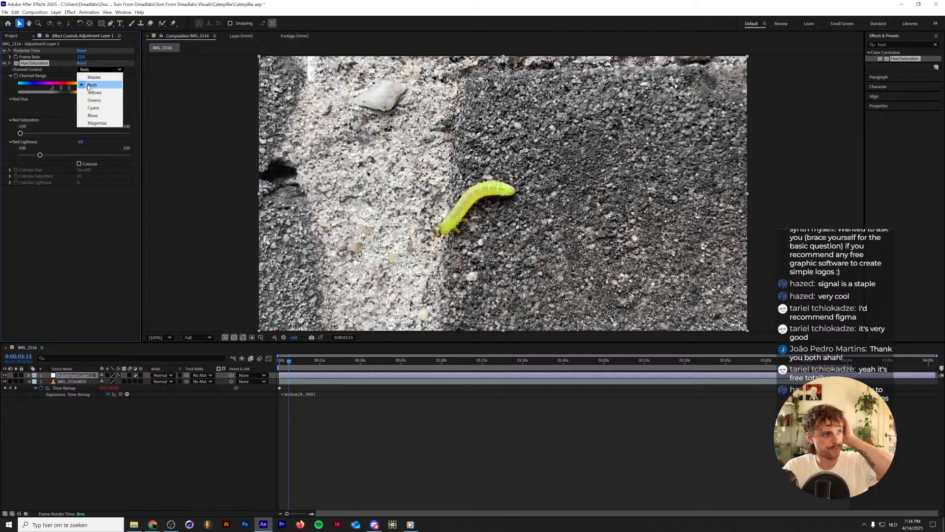
{"action": "left_click", "coordinate": [91, 93]}
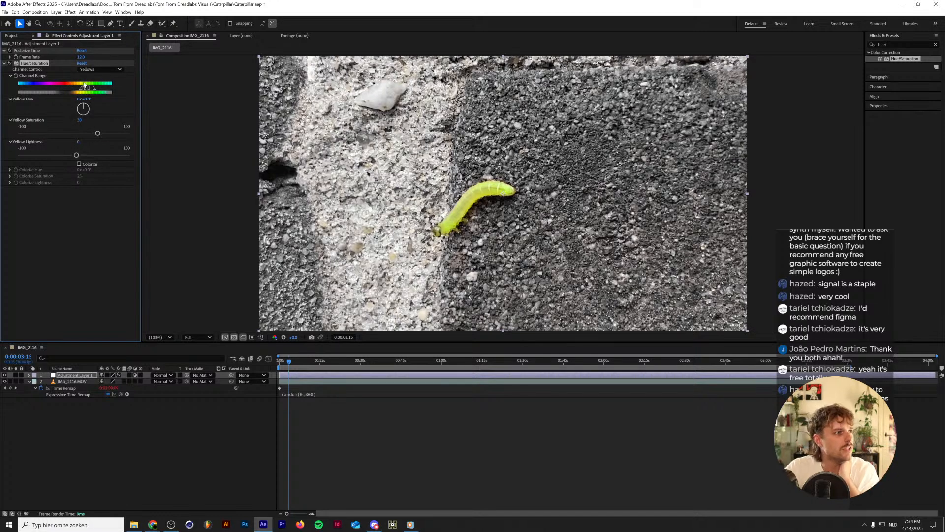
{"action": "left_click", "coordinate": [99, 69]}
{"action": "left_click", "coordinate": [91, 100]}
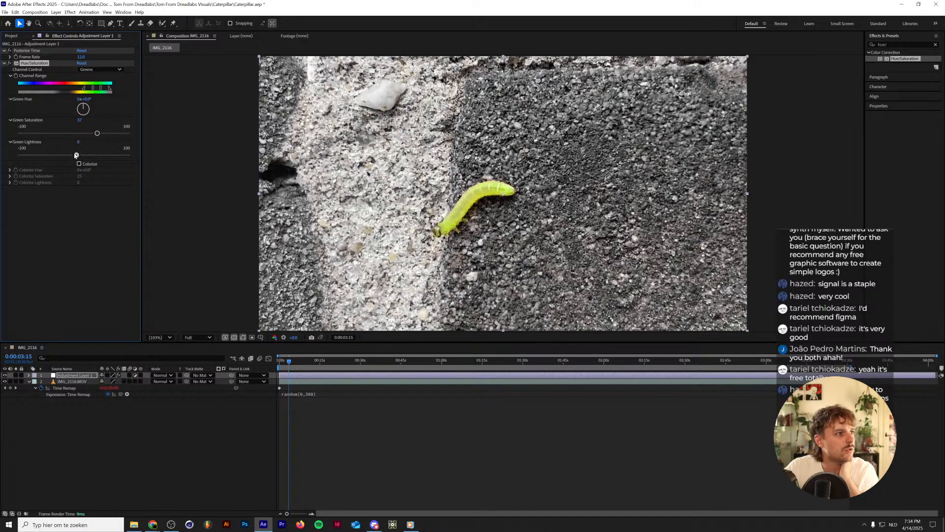
{"action": "left_click_drag", "start_coordinate": [75, 155], "coordinate": [2, 164]}
{"action": "left_click_drag", "start_coordinate": [97, 133], "coordinate": [20, 134]}
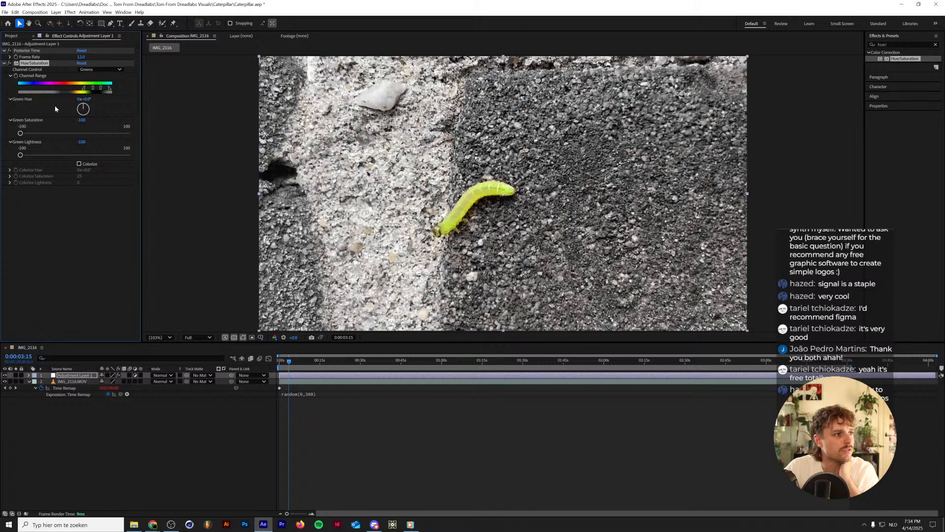
Set the lightness of the Cyans and Blues channels to -100.
{"action": "left_click", "coordinate": [98, 70]}
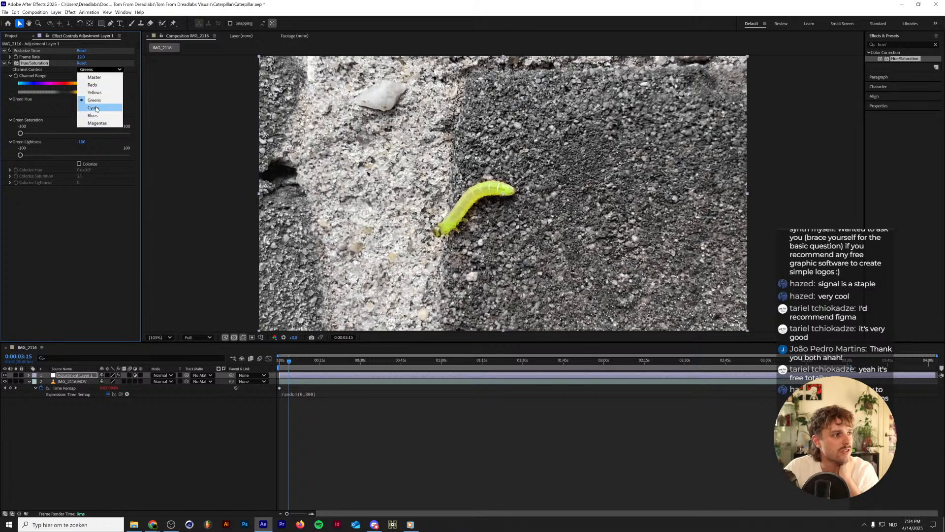
{"action": "left_click", "coordinate": [93, 107]}
{"action": "left_click_drag", "start_coordinate": [76, 156], "coordinate": [2, 162]}
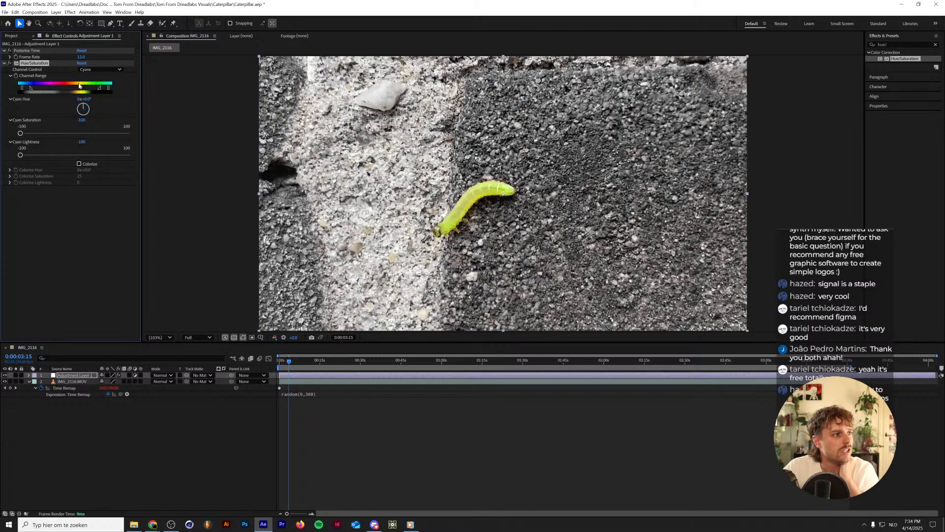
{"action": "left_click", "coordinate": [98, 69]}
{"action": "left_click", "coordinate": [94, 114]}
{"action": "left_click_drag", "start_coordinate": [75, 155], "coordinate": [4, 155]}
Set the Magentas channel's lightness to -100.
{"action": "left_click", "coordinate": [98, 69]}
{"action": "left_click", "coordinate": [93, 121]}
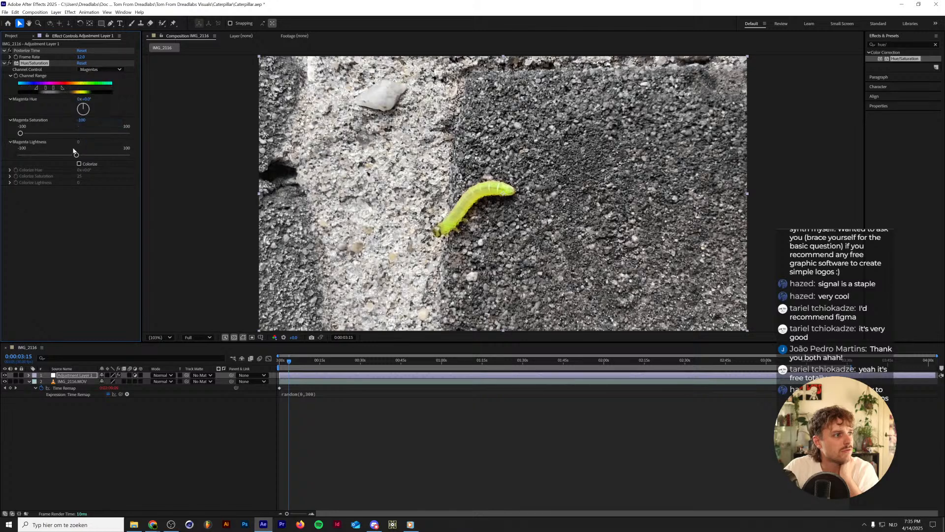
{"action": "left_click_drag", "start_coordinate": [75, 155], "coordinate": [1, 175]}
{"action": "left_click_drag", "start_coordinate": [59, 158], "coordinate": [20, 155]}
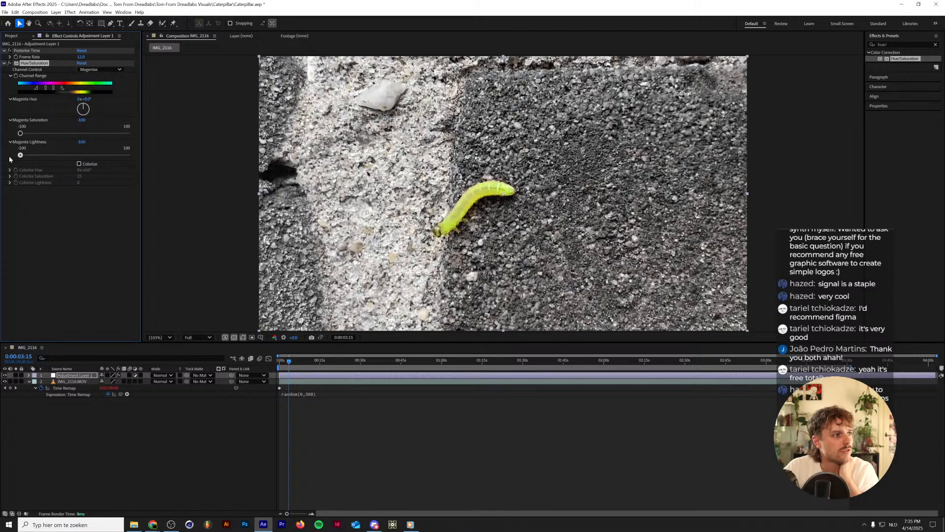
Clear the effects search and return the playhead to the start of the composition.
{"action": "left_click", "coordinate": [19, 228]}
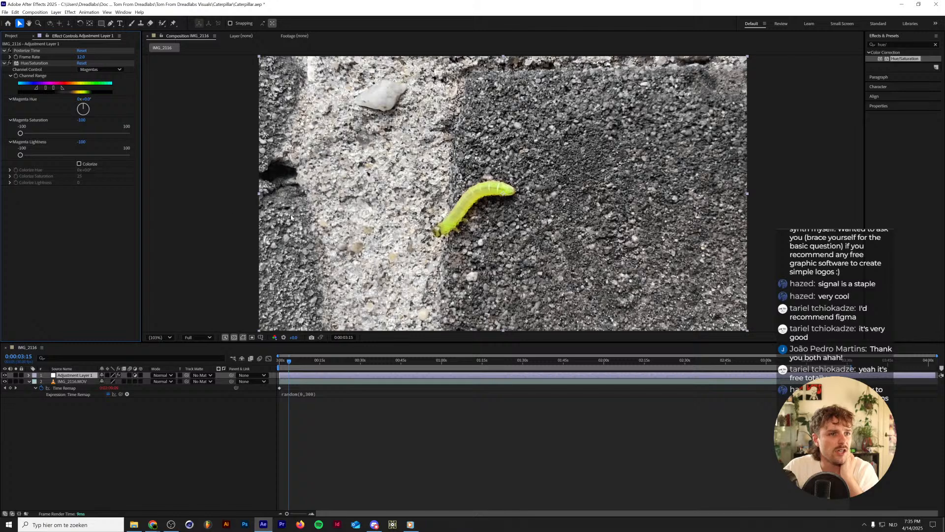
{"action": "left_click", "coordinate": [936, 45]}
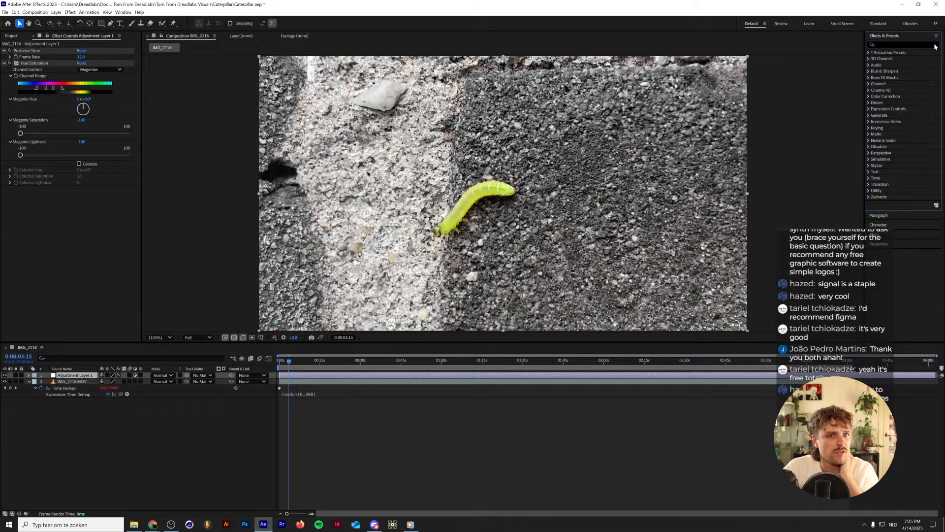
{"action": "left_click", "coordinate": [918, 44]}
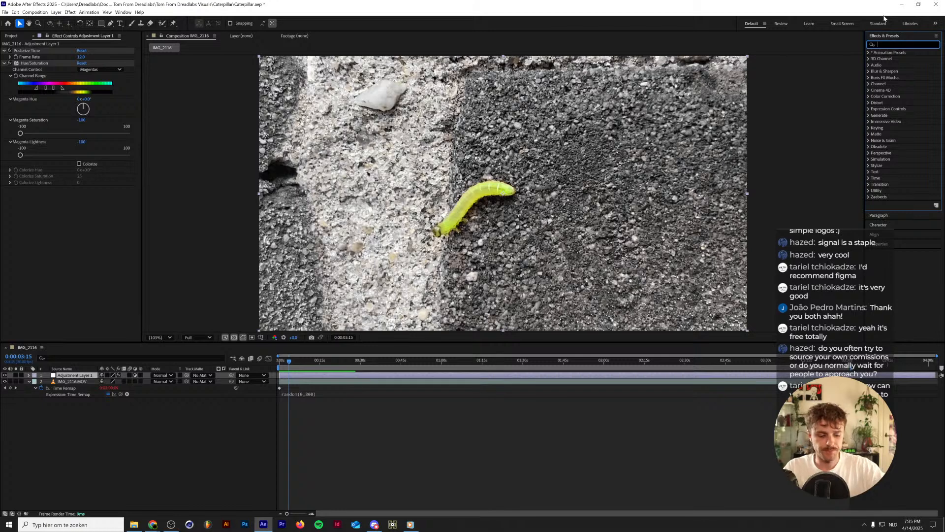
{"action": "left_click", "coordinate": [129, 412]}
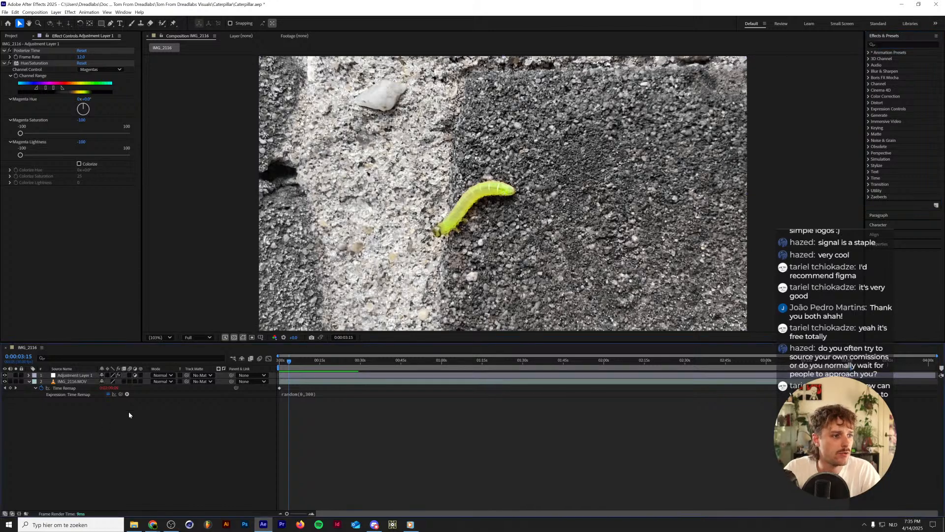
{"action": "key", "text": "Home"}
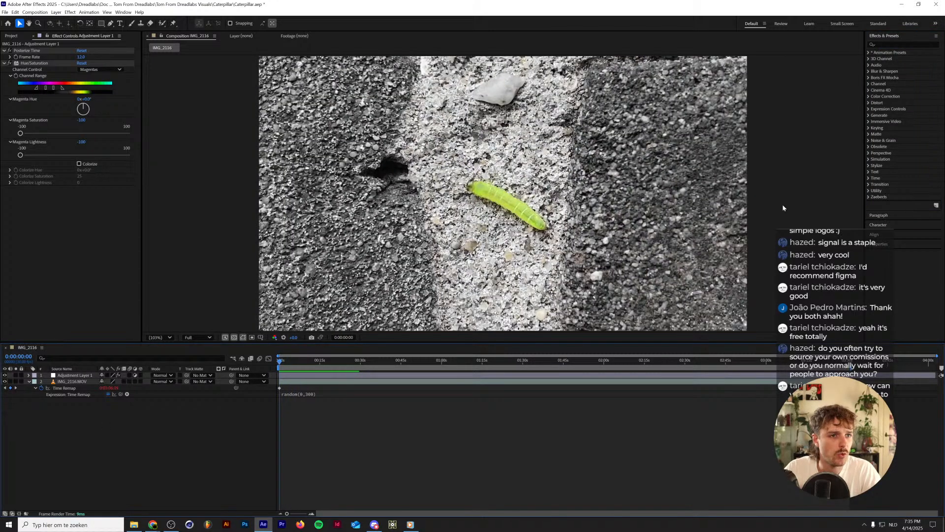
Search the effects for a vignette, apply CC Vignette to Adjustment Layer 1 and set its Amount to about 226.
{"action": "left_click", "coordinate": [74, 375]}
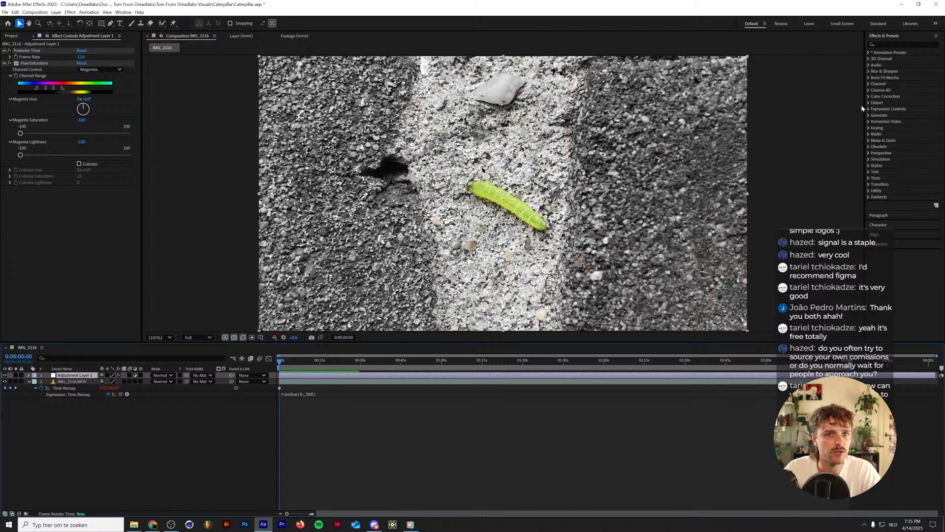
{"action": "left_click", "coordinate": [906, 45]}
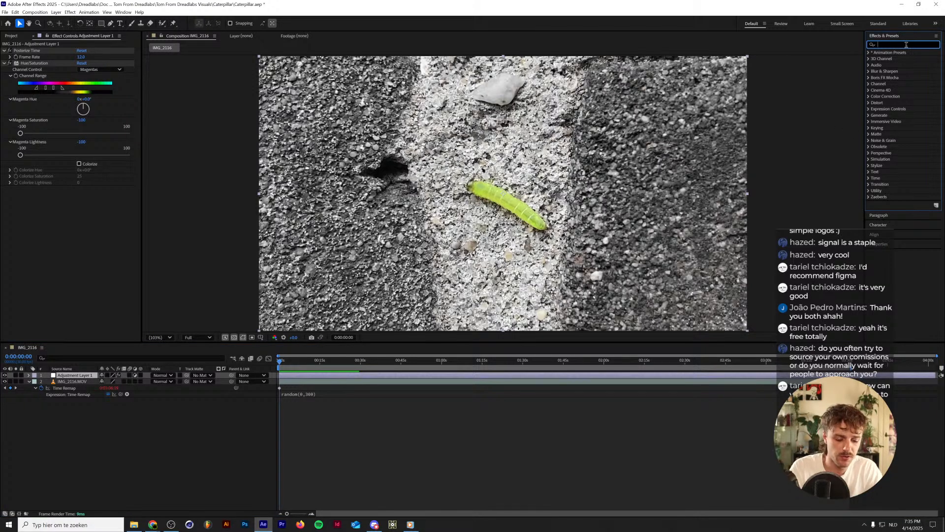
{"action": "type", "text": "vintage"}
{"action": "double_click", "coordinate": [907, 45]}
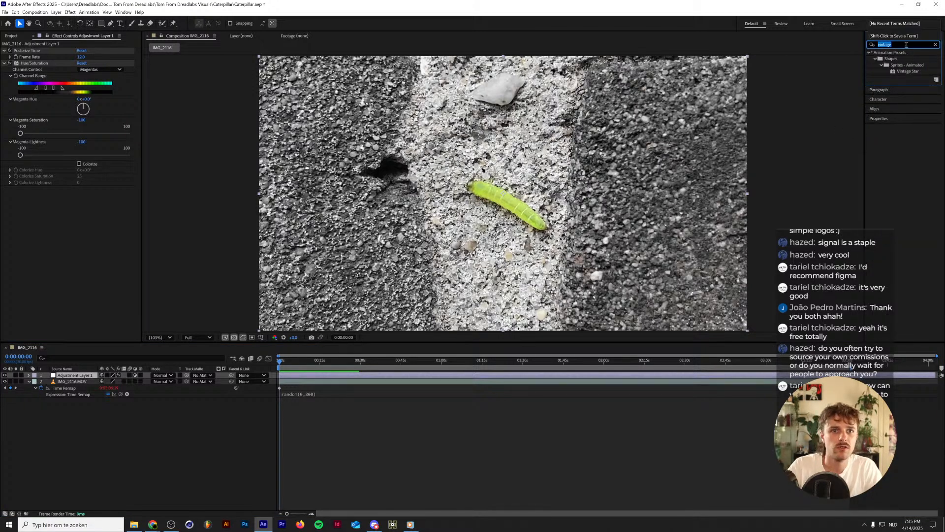
{"action": "type", "text": "vignet"}
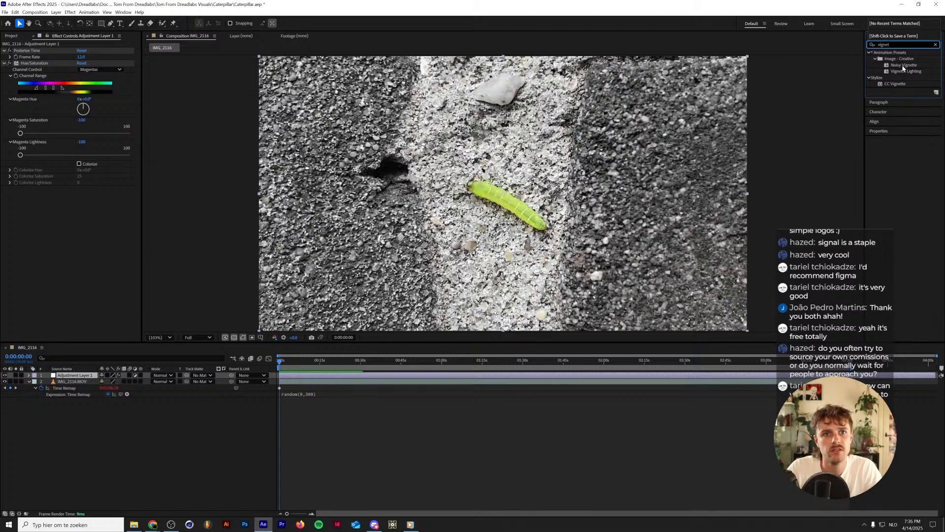
{"action": "left_click_drag", "start_coordinate": [895, 84], "coordinate": [124, 192]}
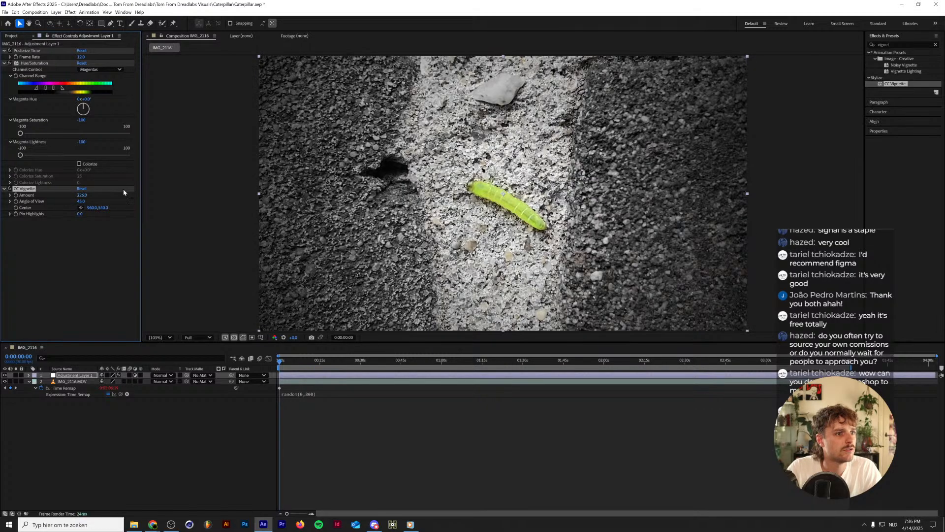
Preview the vignetted footage and move CC Vignette above Hue/Saturation in the adjustment layer's effect order.
{"action": "key", "text": "space"}
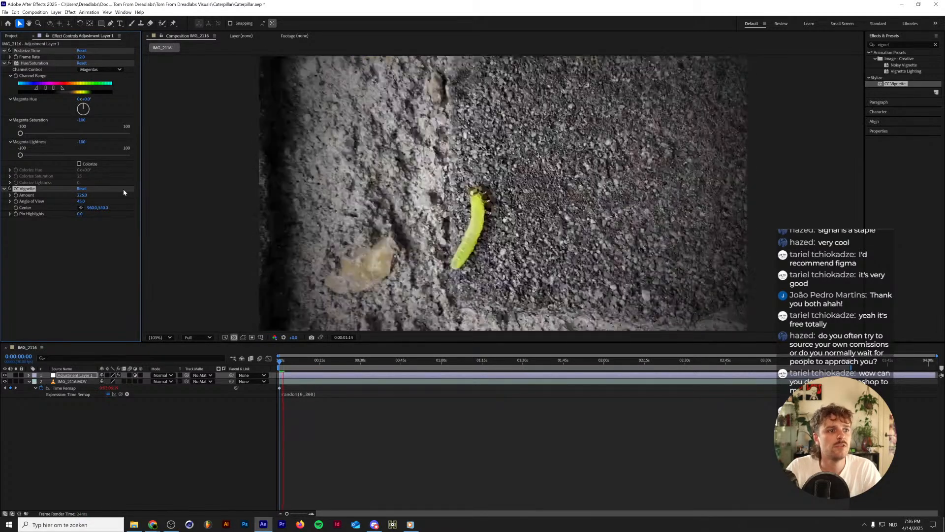
{"action": "key", "text": "space"}
{"action": "key", "text": "Home"}
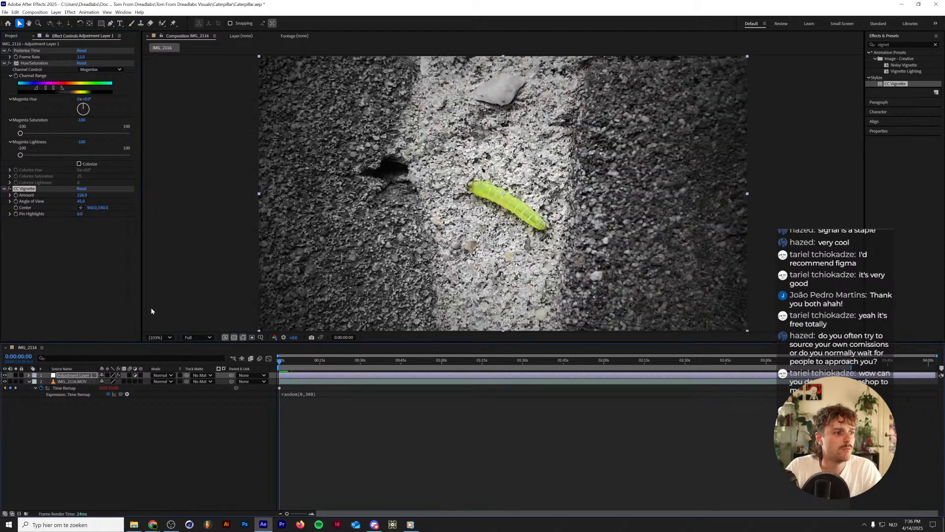
{"action": "left_click_drag", "start_coordinate": [24, 189], "coordinate": [32, 63]}
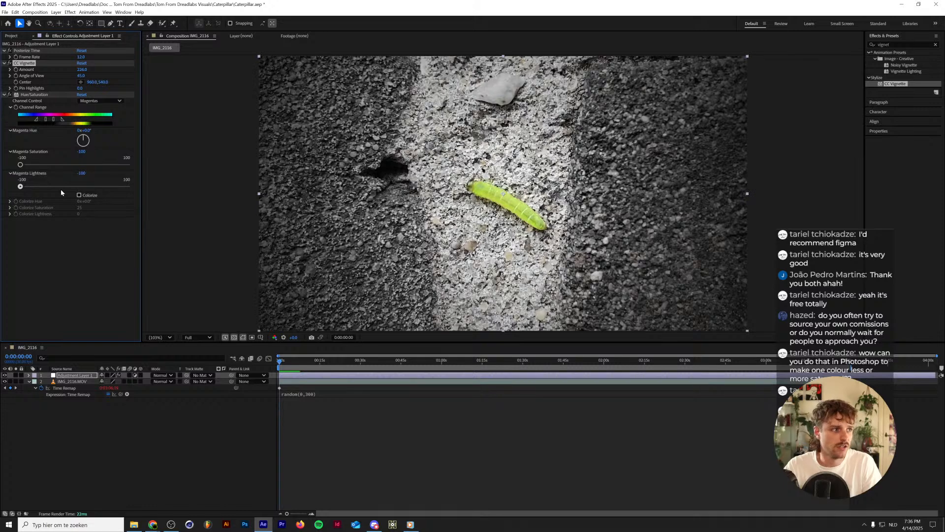
{"action": "left_click", "coordinate": [48, 248]}
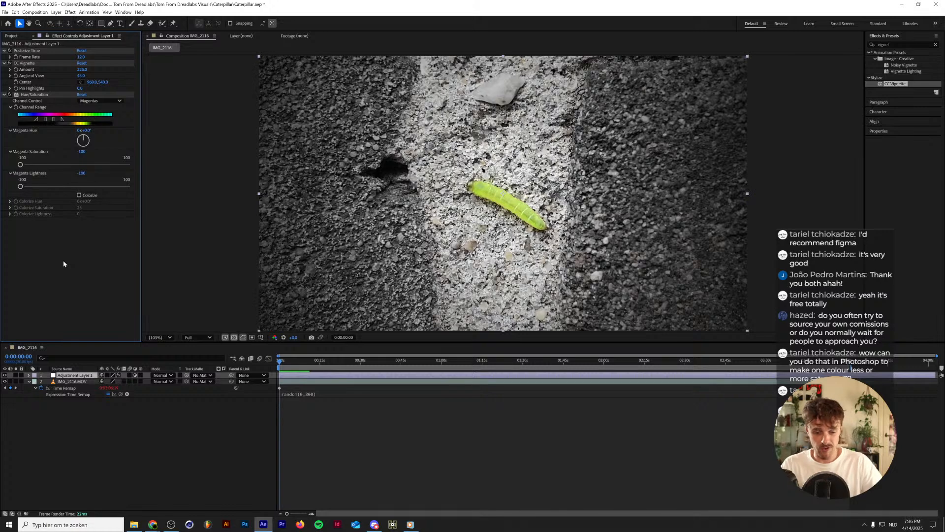
Find the Echo effect and apply it to Adjustment Layer 1.
{"action": "left_click", "coordinate": [23, 415]}
{"action": "left_click", "coordinate": [72, 381]}
{"action": "left_click", "coordinate": [74, 376]}
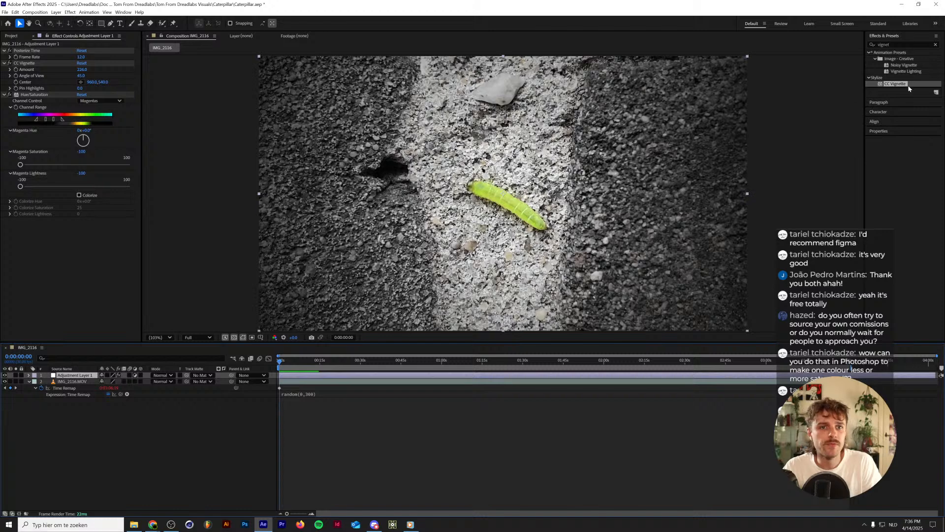
{"action": "left_click", "coordinate": [935, 44]}
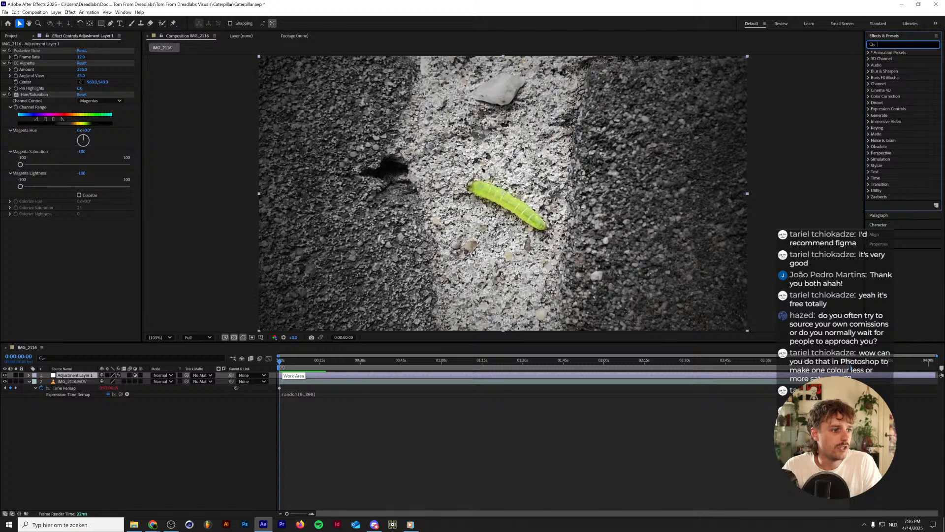
{"action": "left_click", "coordinate": [58, 382]}
{"action": "left_click", "coordinate": [903, 44]}
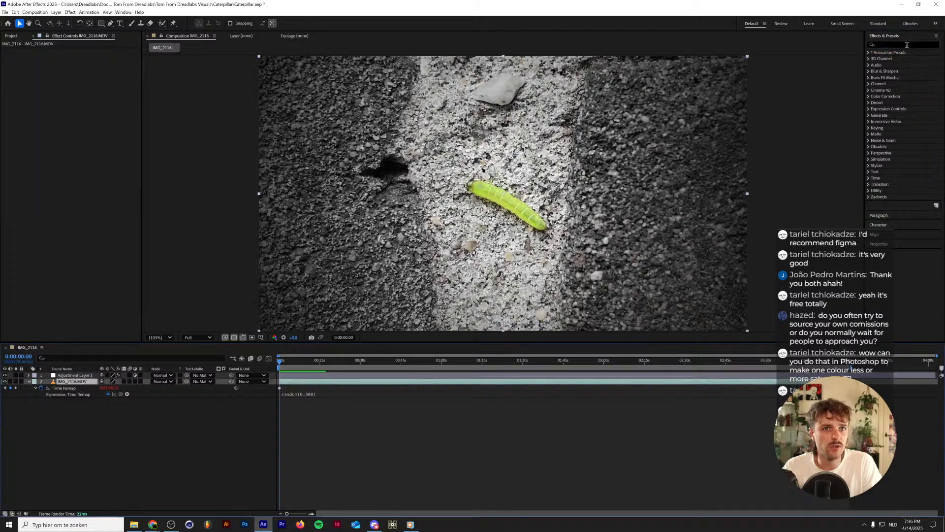
{"action": "type", "text": "echo"}
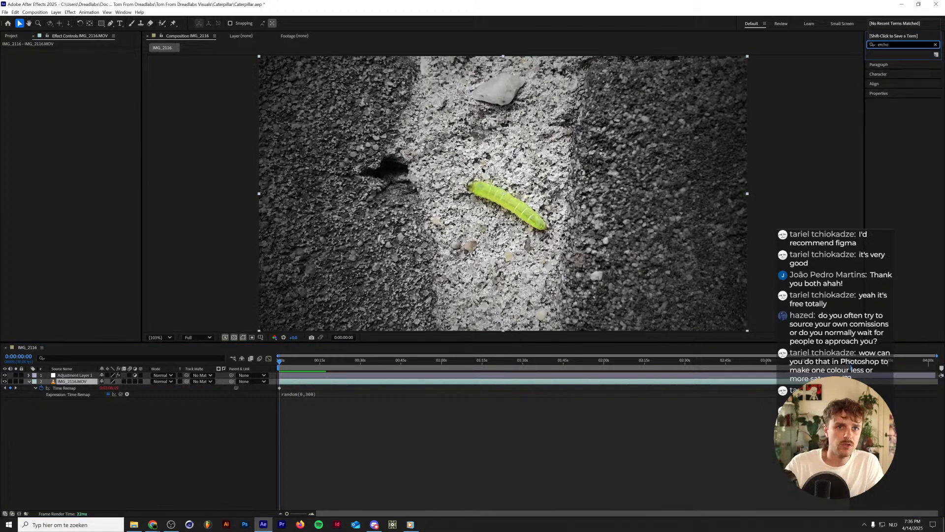
{"action": "double_click", "coordinate": [902, 42]}
{"action": "type", "text": "ech"}
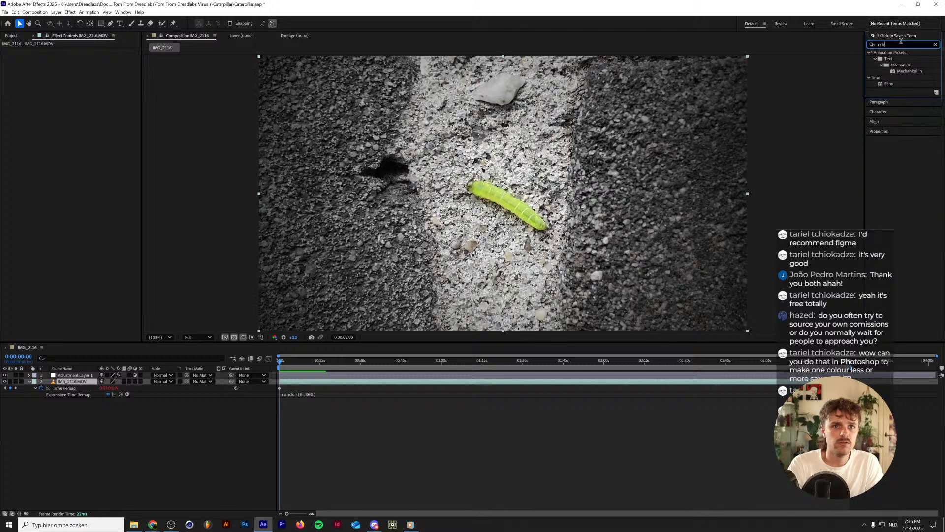
{"action": "type", "text": "o"}
{"action": "left_click_drag", "start_coordinate": [889, 59], "coordinate": [65, 378]}
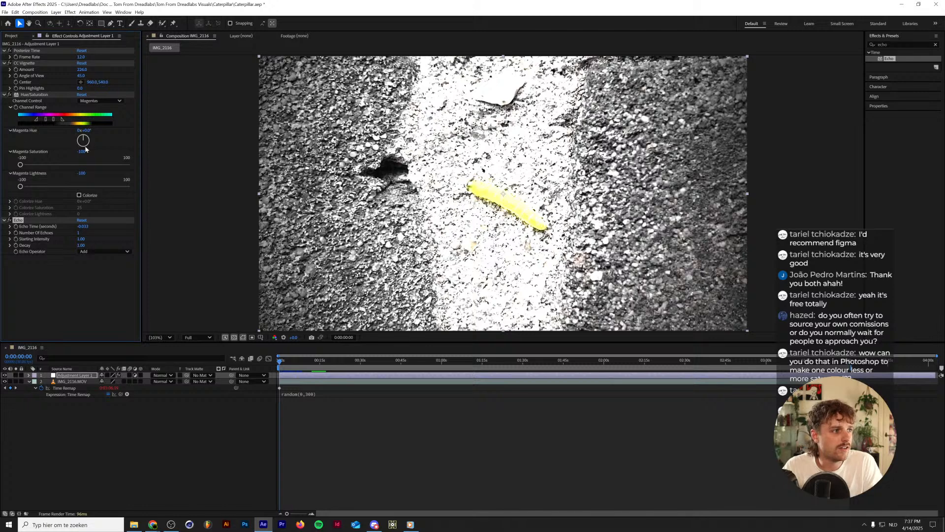
Set the Echo effect's Echo Time to -1 second.
{"action": "left_click", "coordinate": [121, 252]}
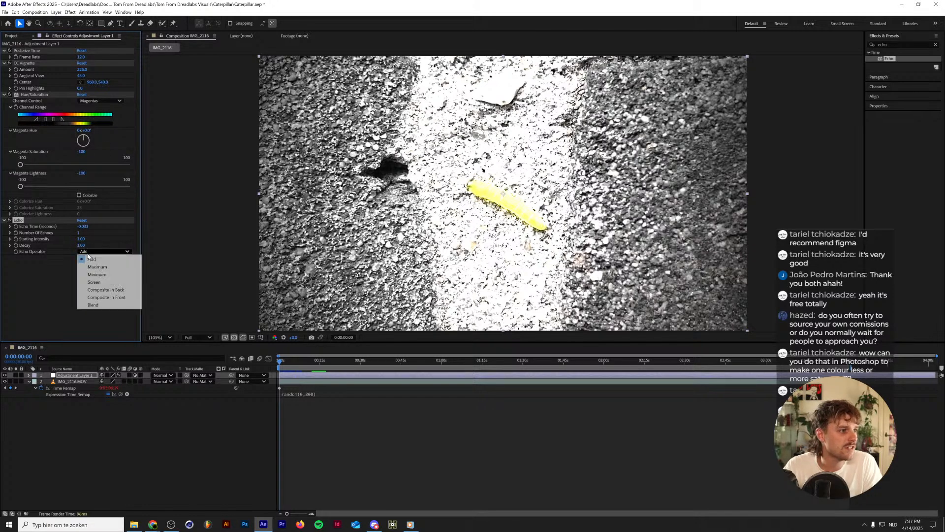
{"action": "left_click", "coordinate": [46, 281]}
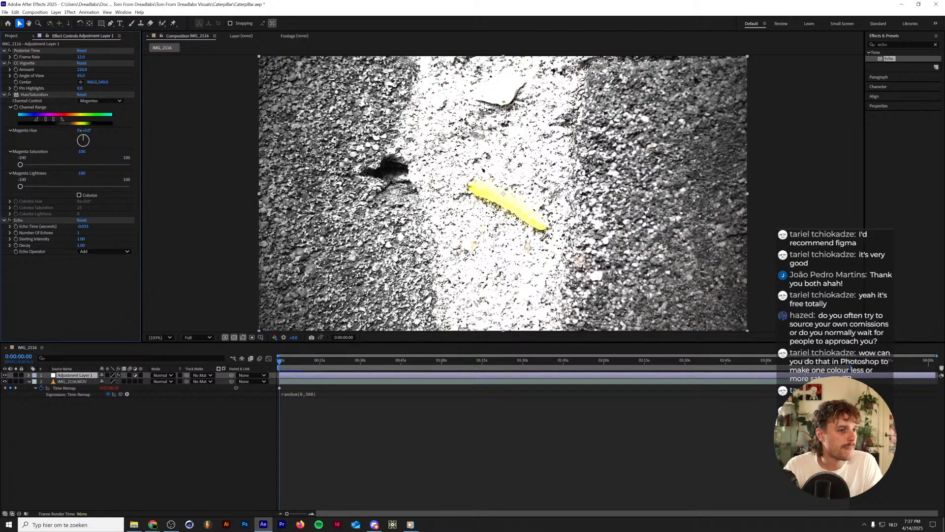
{"action": "left_click", "coordinate": [83, 226]}
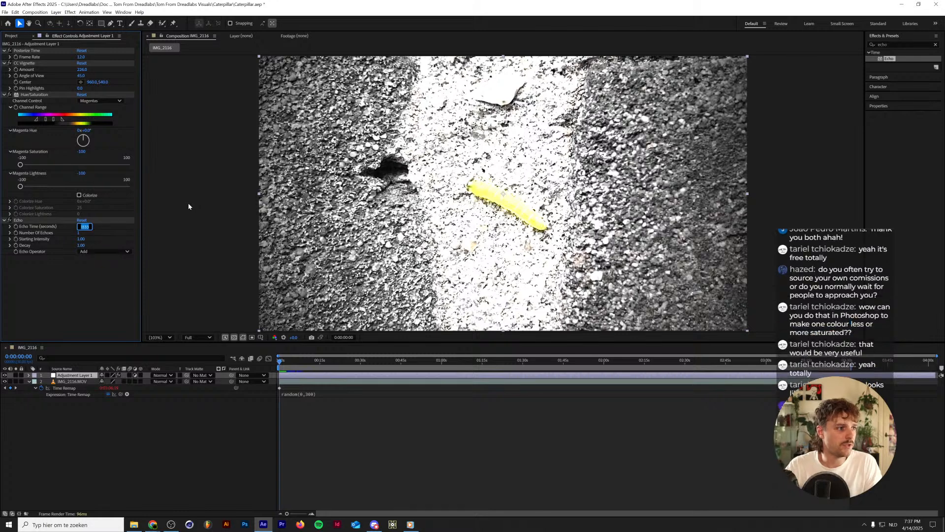
{"action": "key", "text": "Right"}
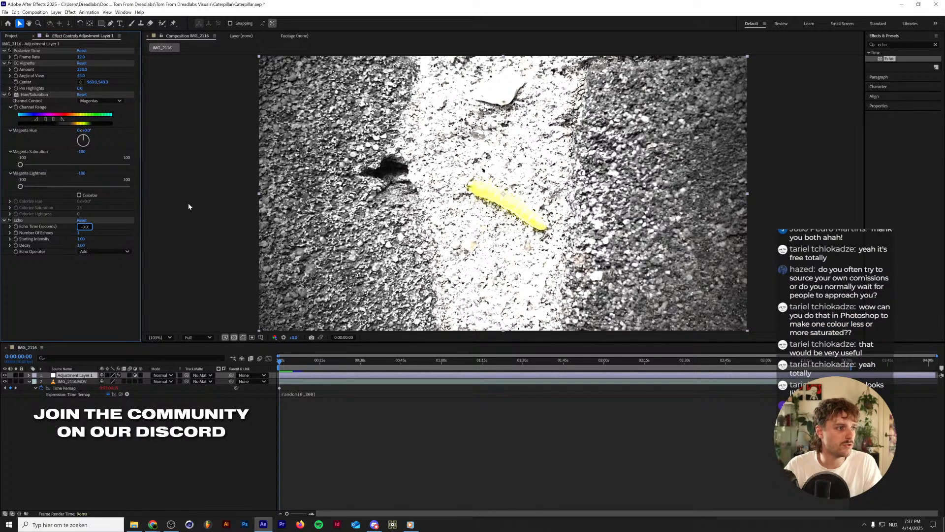
{"action": "key", "text": "super"}
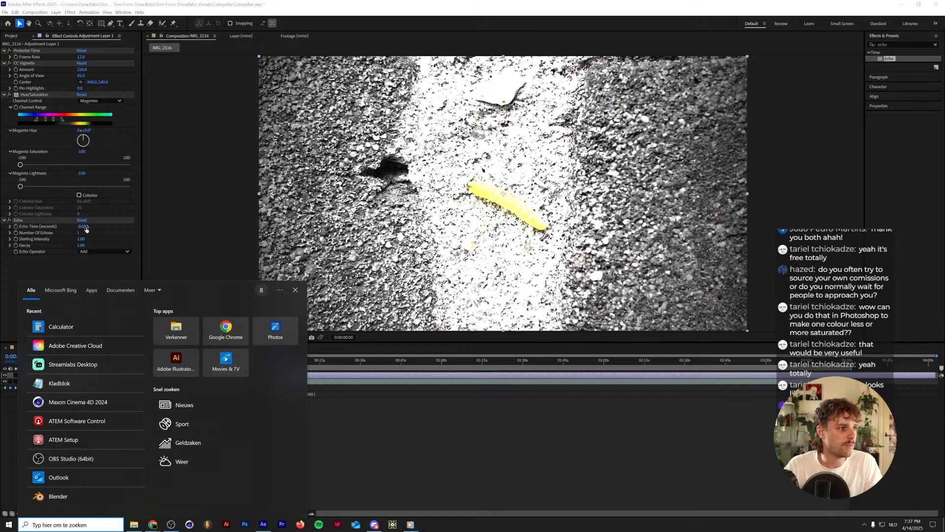
{"action": "left_click", "coordinate": [86, 228]}
{"action": "type", "text": "-1"}
{"action": "key", "text": "Return"}
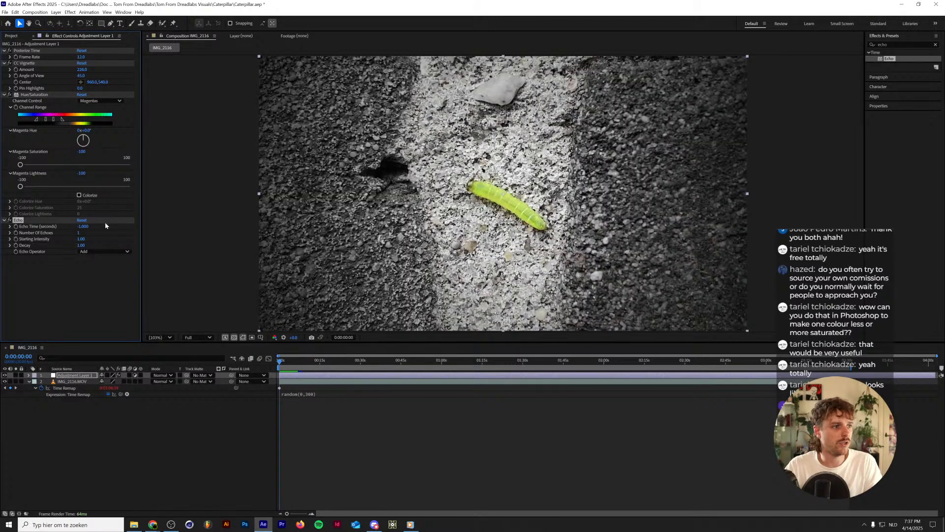
Try the Blend and Minimum operators for Echo at the one-second mark and settle on Maximum.
{"action": "key", "text": "space"}
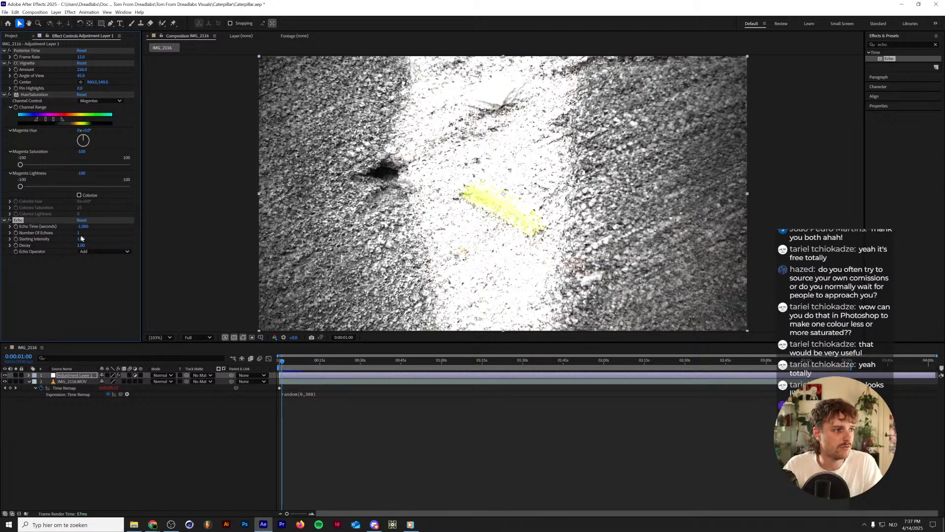
{"action": "left_click", "coordinate": [85, 251]}
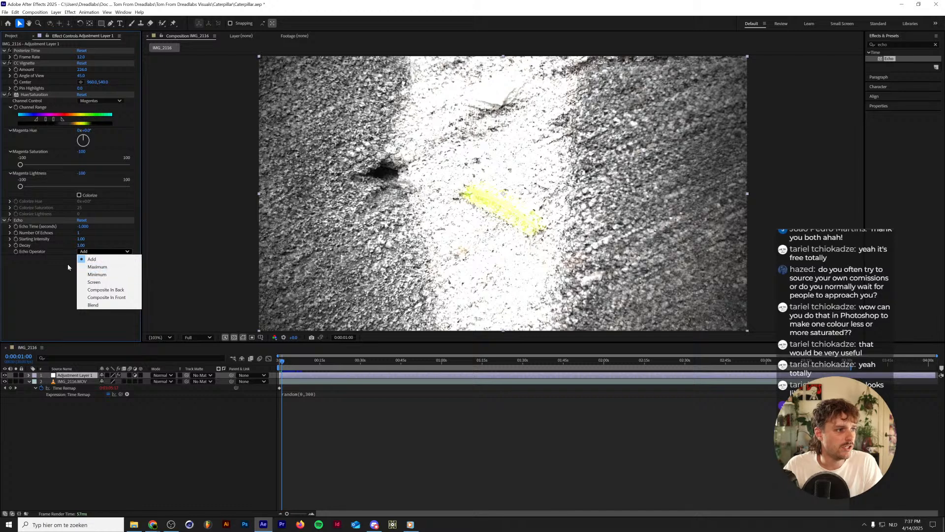
{"action": "left_click", "coordinate": [104, 306]}
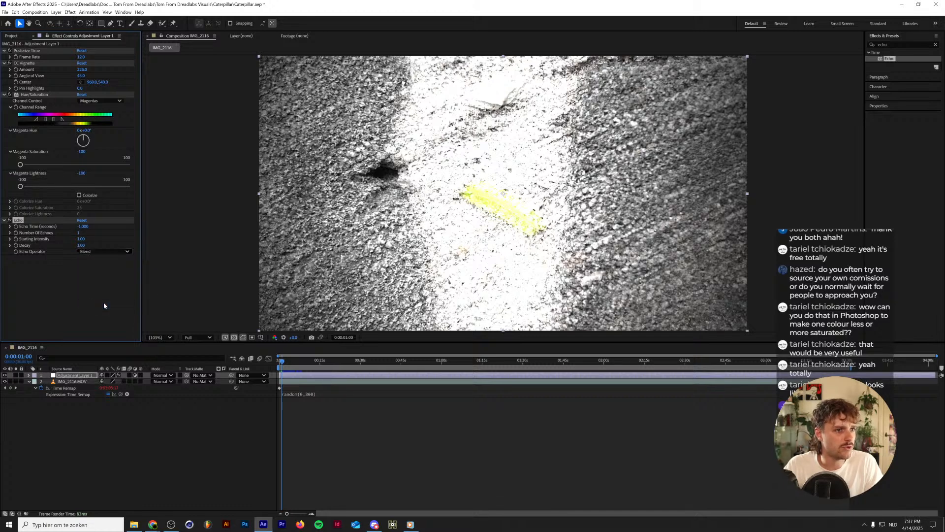
{"action": "left_click", "coordinate": [98, 251]}
{"action": "left_click", "coordinate": [102, 274]}
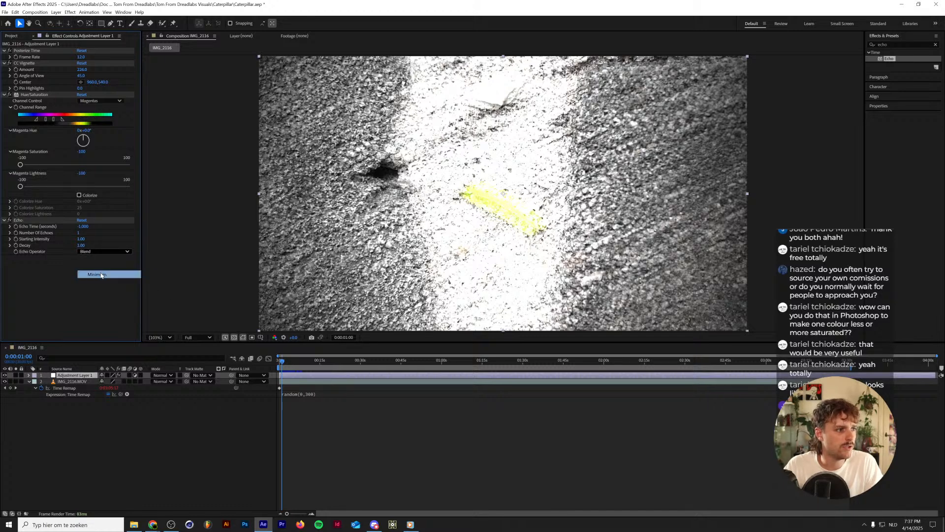
{"action": "left_click", "coordinate": [101, 251]}
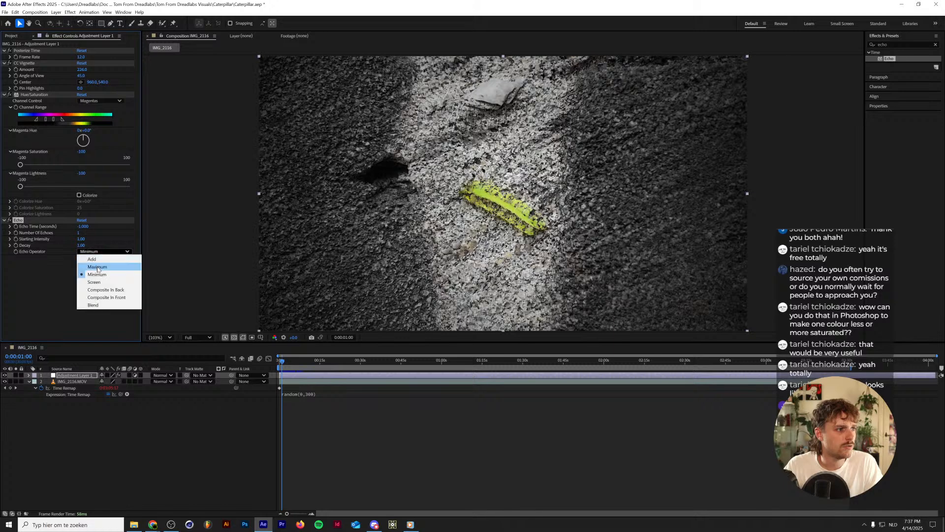
{"action": "left_click", "coordinate": [99, 267]}
{"action": "left_click", "coordinate": [100, 252]}
{"action": "left_click", "coordinate": [101, 266]}
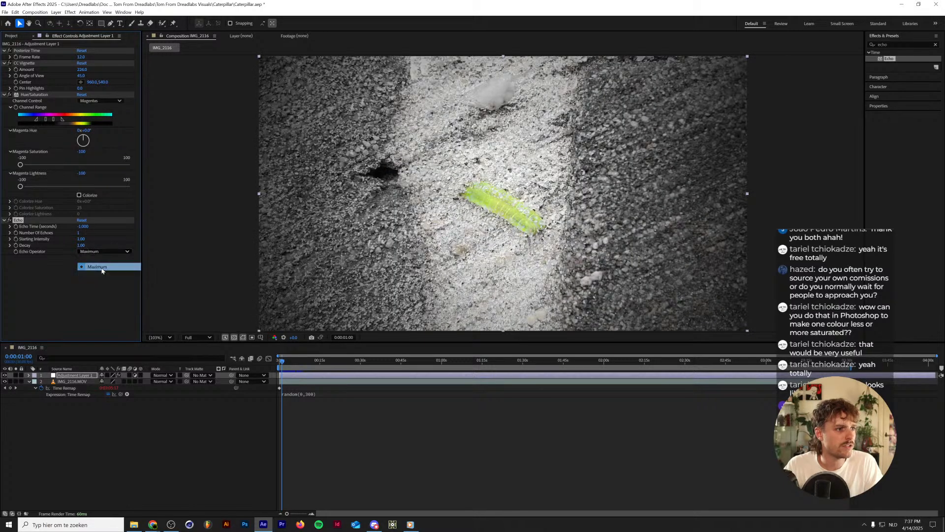
Set the Echo effect's Decay to 0.75.
{"action": "left_click", "coordinate": [81, 245]}
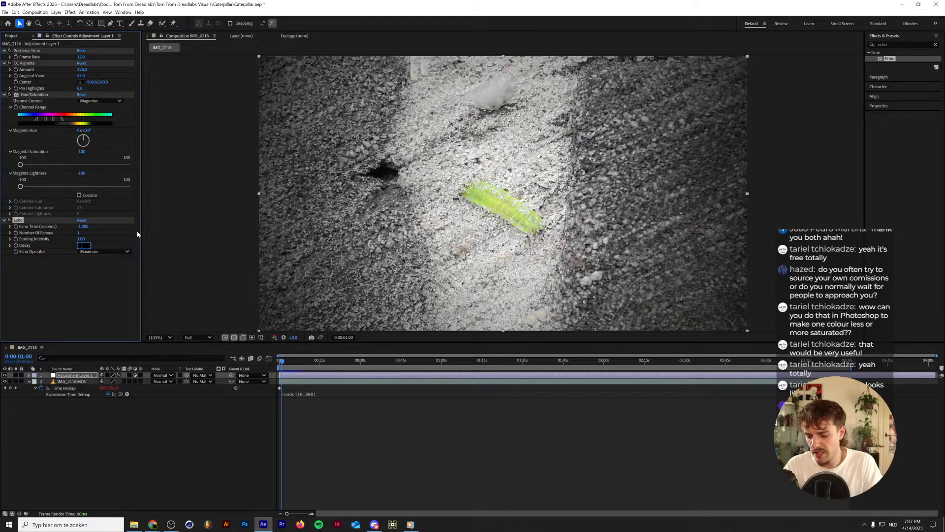
{"action": "type", "text": ".75"}
{"action": "key", "text": "Return"}
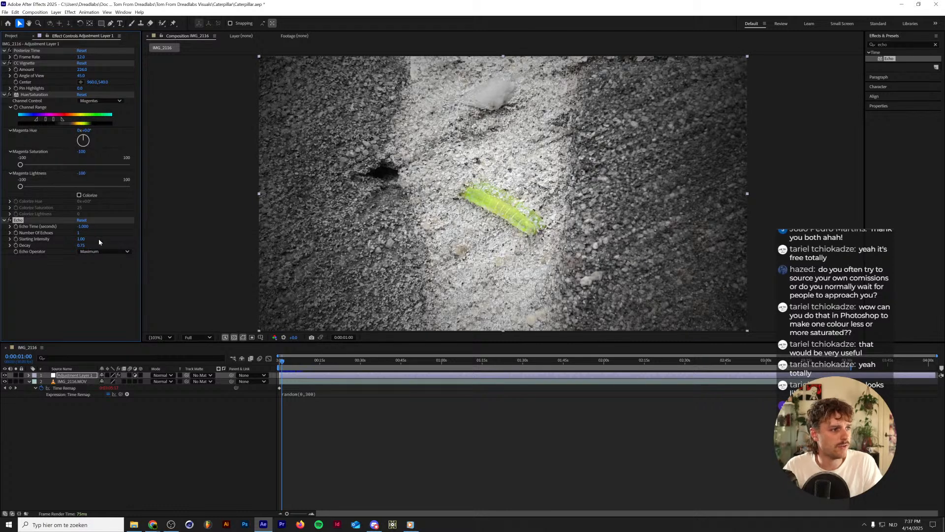
Set the Echo effect's Decay to 0.5 and its Number Of Echoes to 2.
{"action": "left_click", "coordinate": [81, 245]}
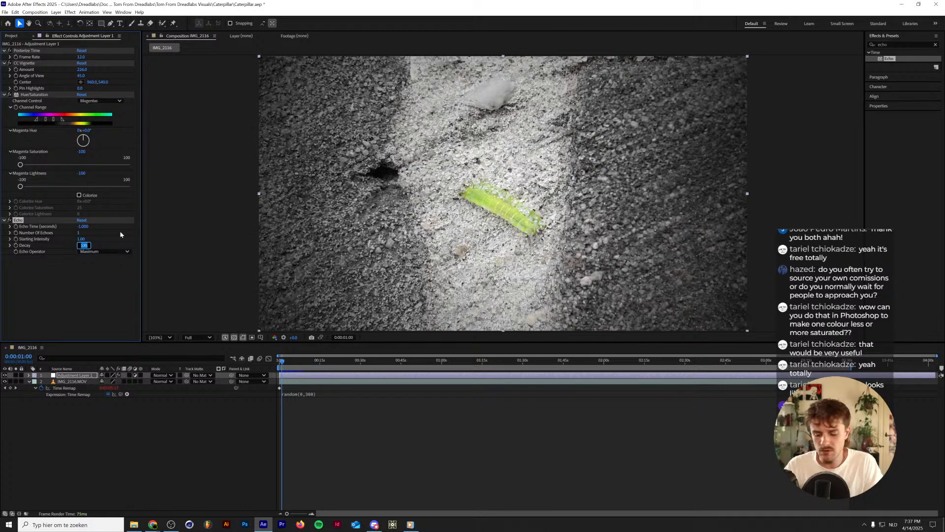
{"action": "type", "text": ".5"}
{"action": "key", "text": "Return"}
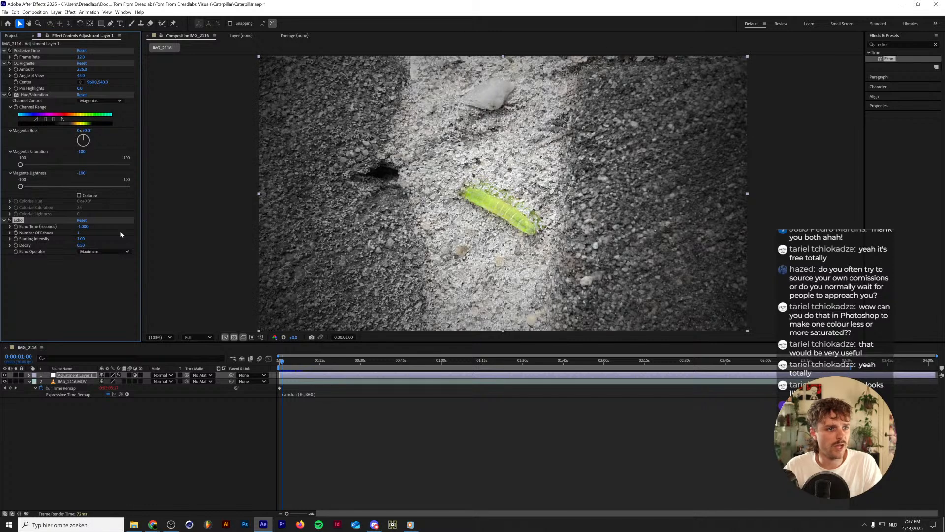
{"action": "left_click", "coordinate": [79, 232]}
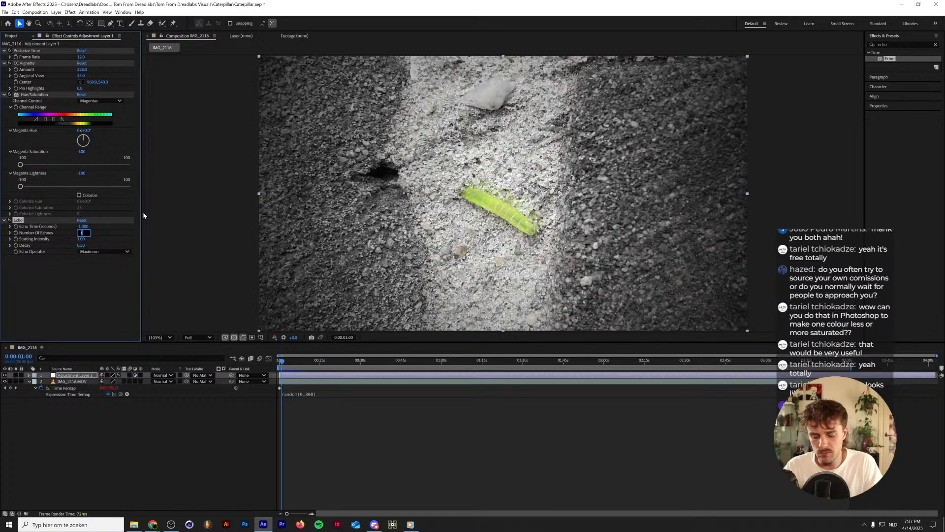
{"action": "type", "text": "2"}
{"action": "key", "text": "Return"}
Set the Echo effect's Decay to 0.6 and preview the composition from the start.
{"action": "left_click", "coordinate": [80, 245]}
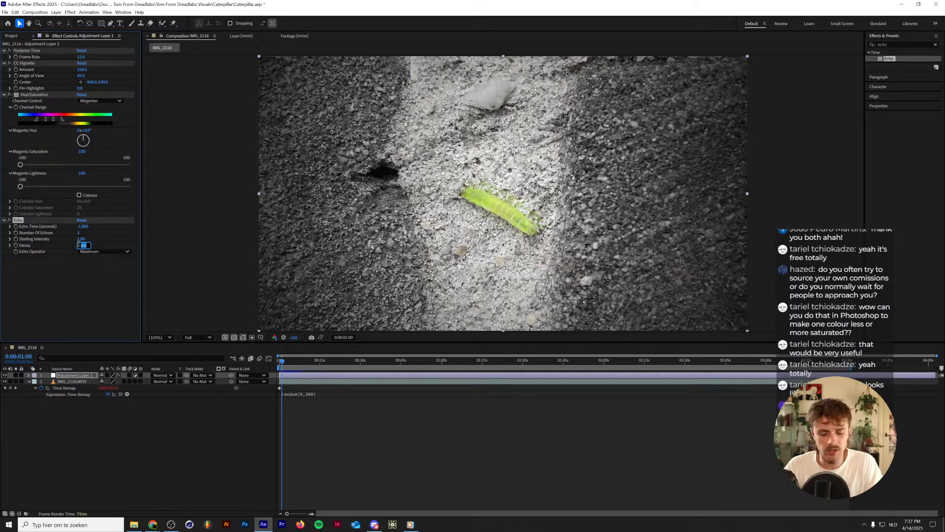
{"action": "key", "text": "BackSpace"}
{"action": "type", "text": ".6"}
{"action": "key", "text": "Return"}
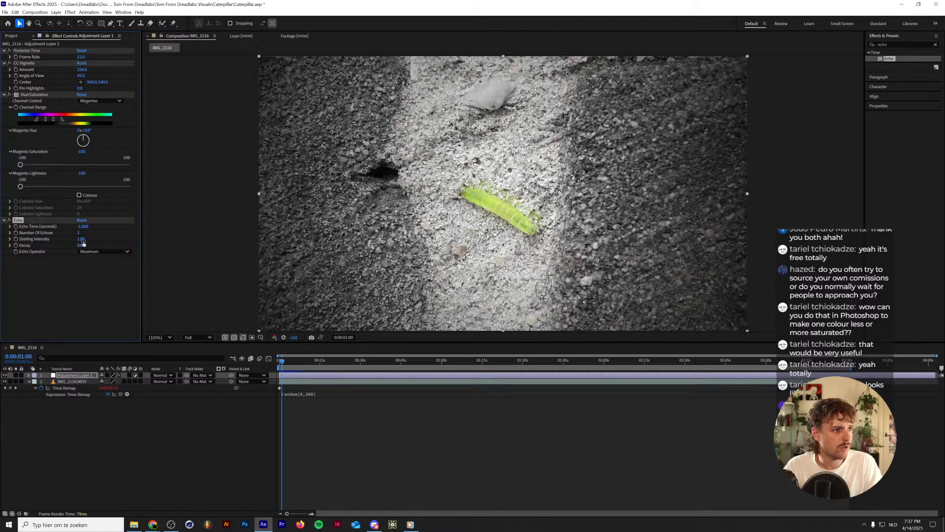
{"action": "left_click_drag", "start_coordinate": [287, 362], "coordinate": [196, 366]}
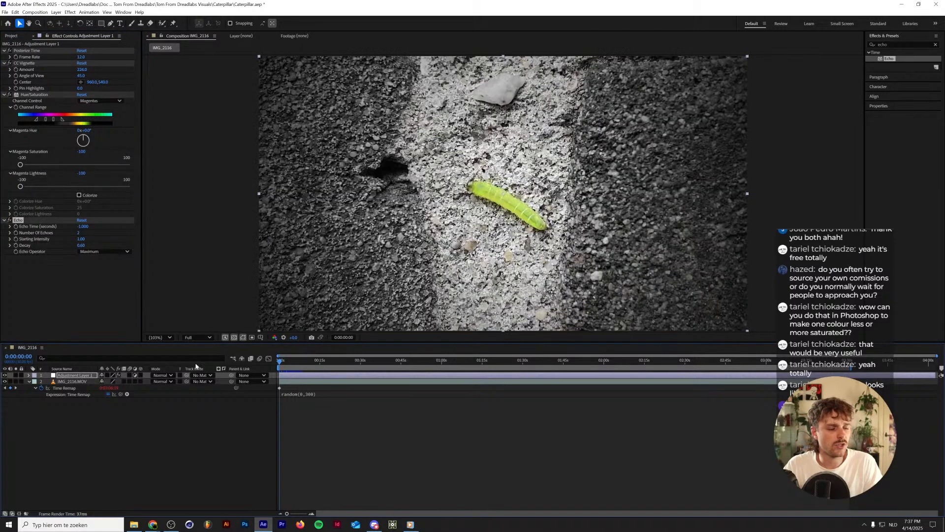
{"action": "key", "text": "space"}
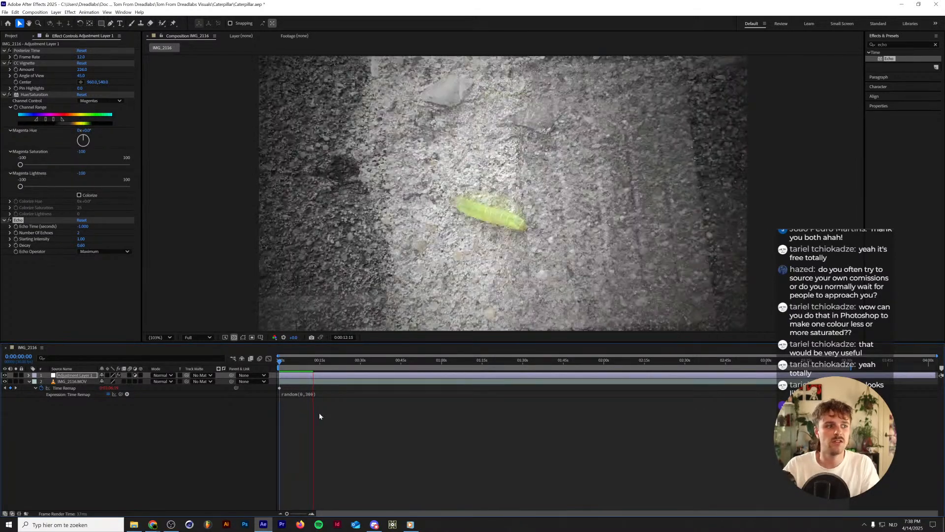
Return to the start of the composition and set the Echo effect's Decay to 0.9.
{"action": "left_click", "coordinate": [282, 362]}
{"action": "left_click_drag", "start_coordinate": [280, 362], "coordinate": [243, 365]}
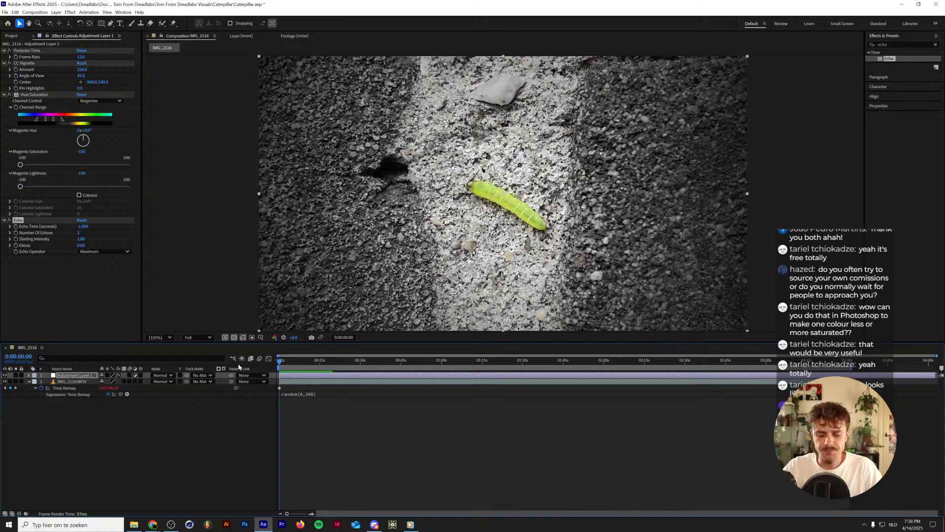
{"action": "left_click", "coordinate": [83, 245]}
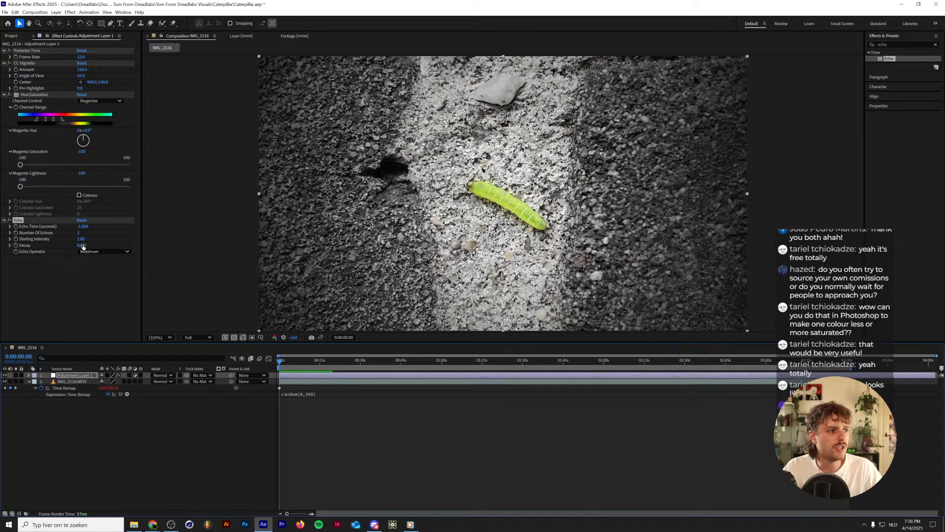
{"action": "key", "text": "BackSpace"}
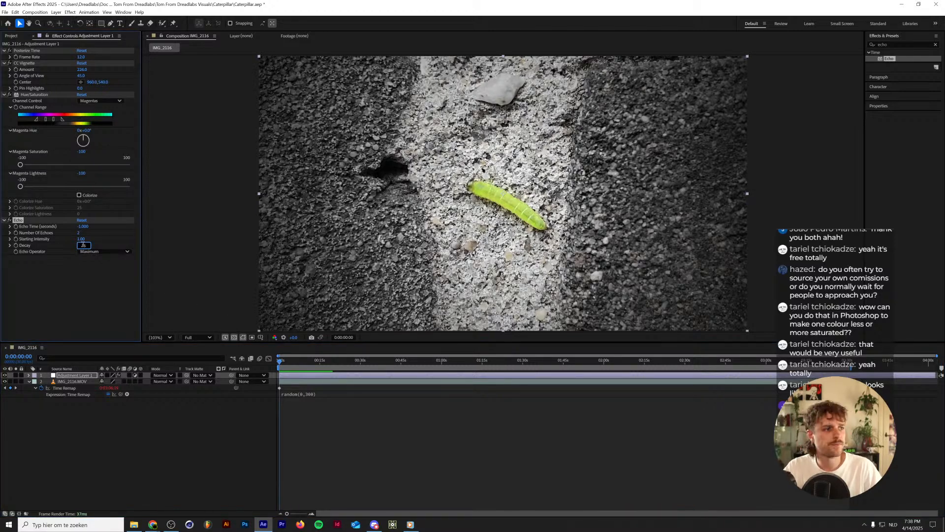
{"action": "key", "text": "super+s"}
{"action": "key", "text": "Escape"}
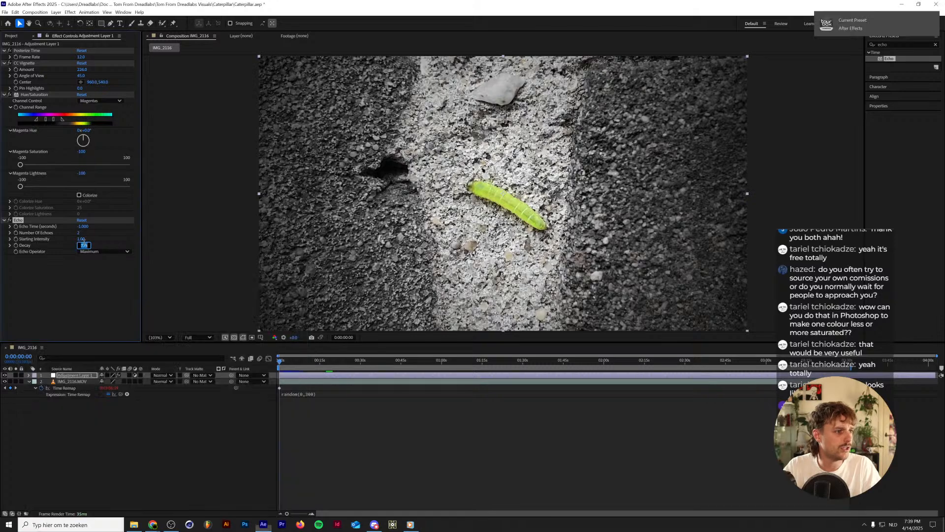
{"action": "type", "text": "0.9"}
{"action": "key", "text": "Return"}
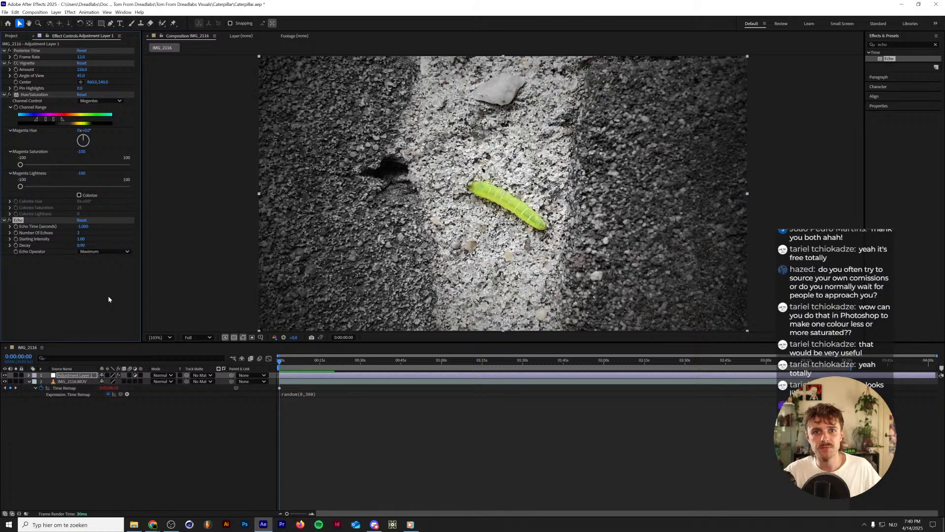
Preview the echo trails from the start of the composition and from around the three-second mark.
{"action": "left_click", "coordinate": [289, 362]}
{"action": "left_click_drag", "start_coordinate": [288, 362], "coordinate": [251, 367]}
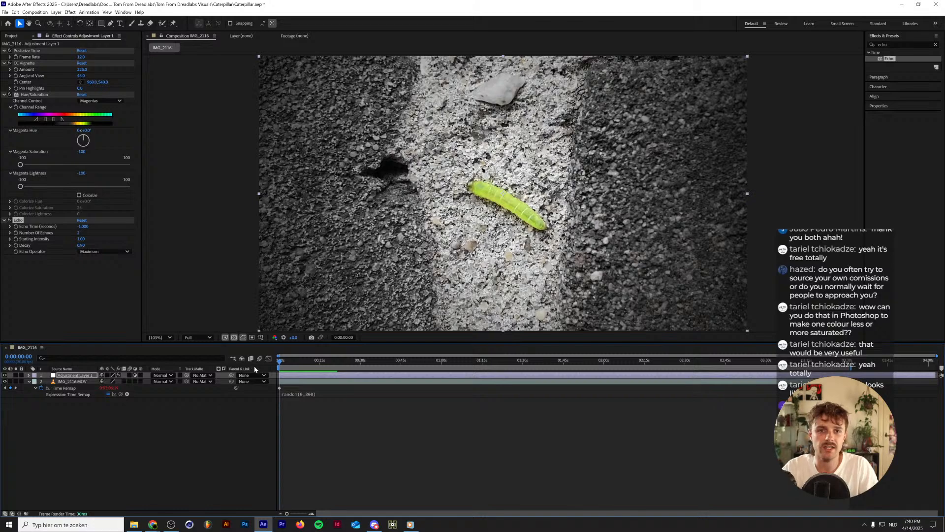
{"action": "left_click_drag", "start_coordinate": [287, 362], "coordinate": [231, 370]}
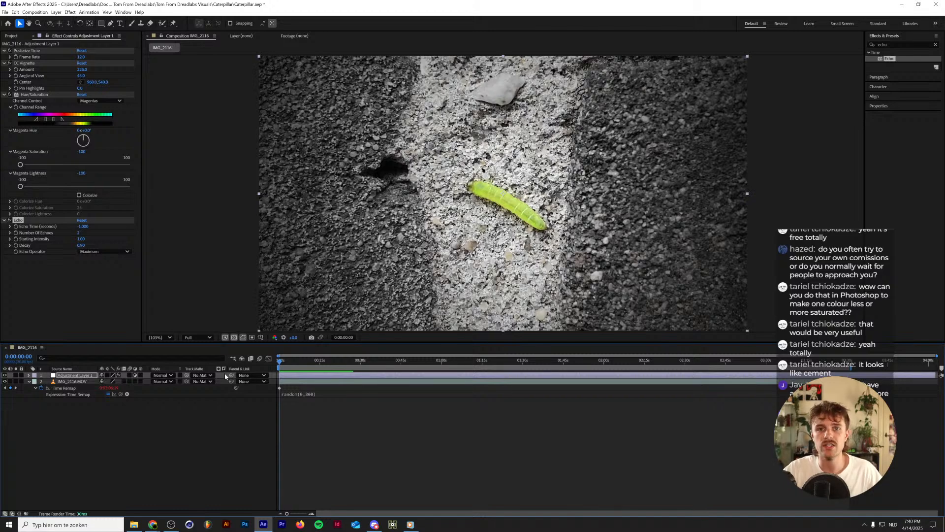
{"action": "left_click", "coordinate": [193, 407]}
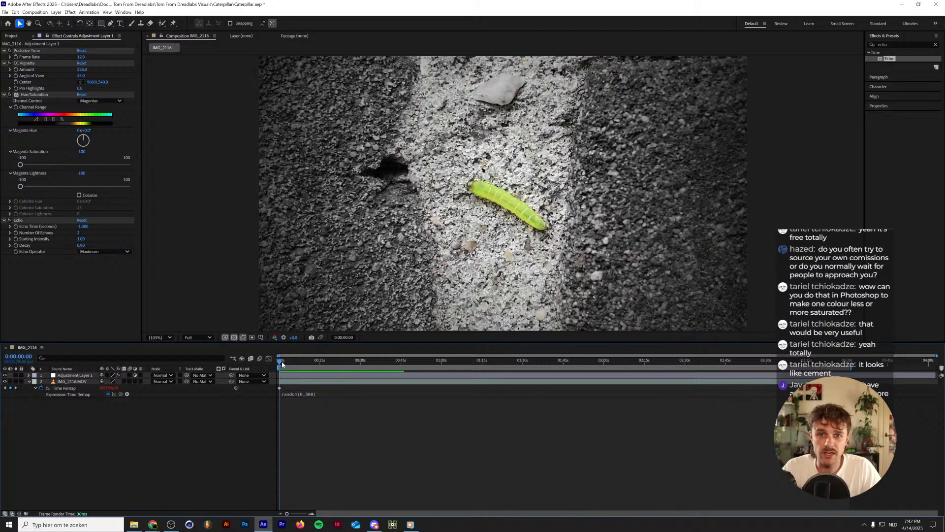
{"action": "left_click_drag", "start_coordinate": [282, 364], "coordinate": [288, 362]}
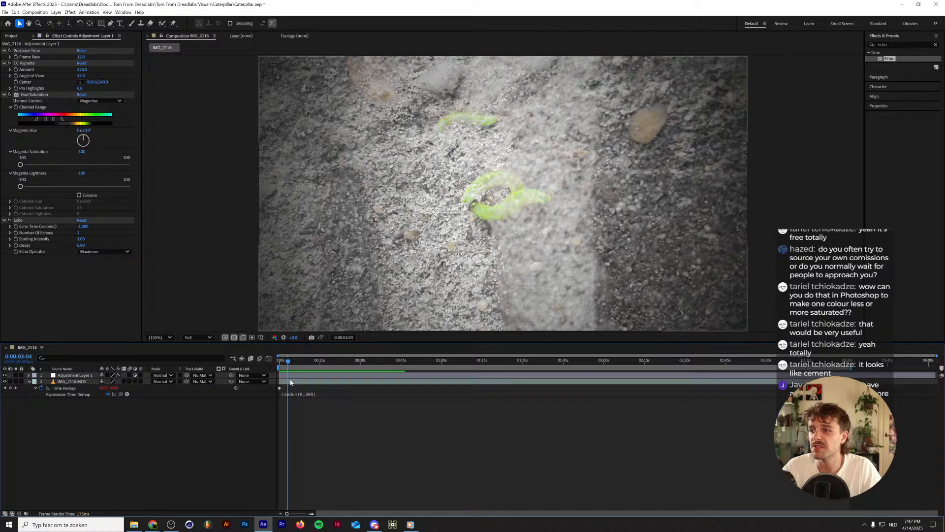
{"action": "key", "text": "space"}
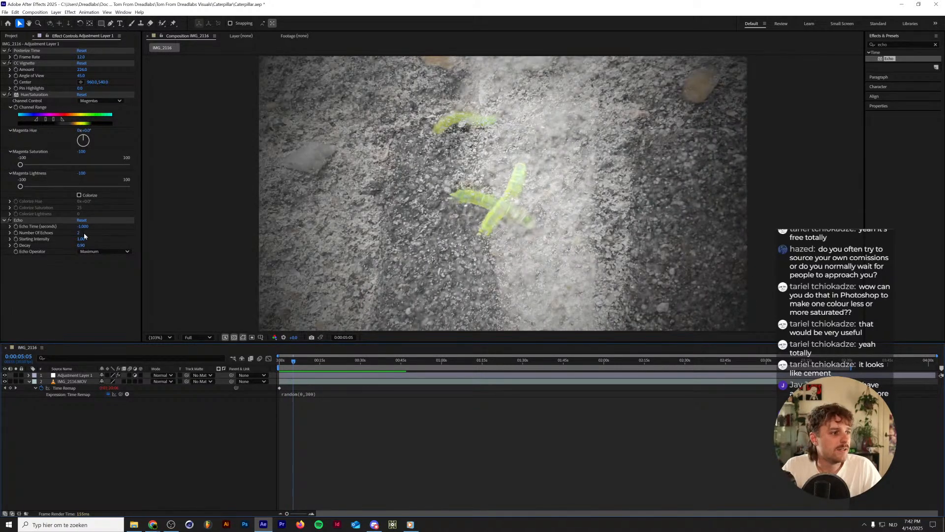
Try the Minimum and Composite In Back operators for the Echo effect, previewing each around the six-second mark.
{"action": "left_click", "coordinate": [94, 251]}
{"action": "left_click", "coordinate": [98, 274]}
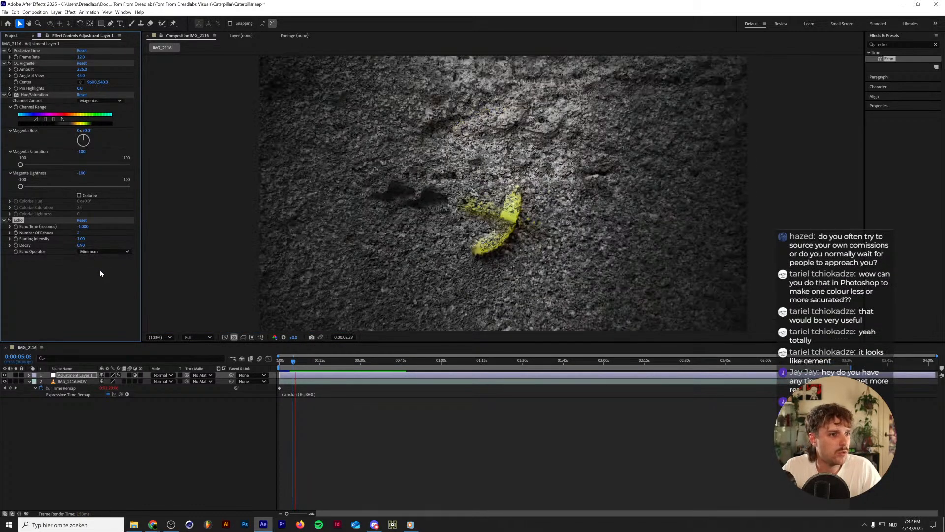
{"action": "key", "text": "space"}
{"action": "left_click", "coordinate": [93, 251]}
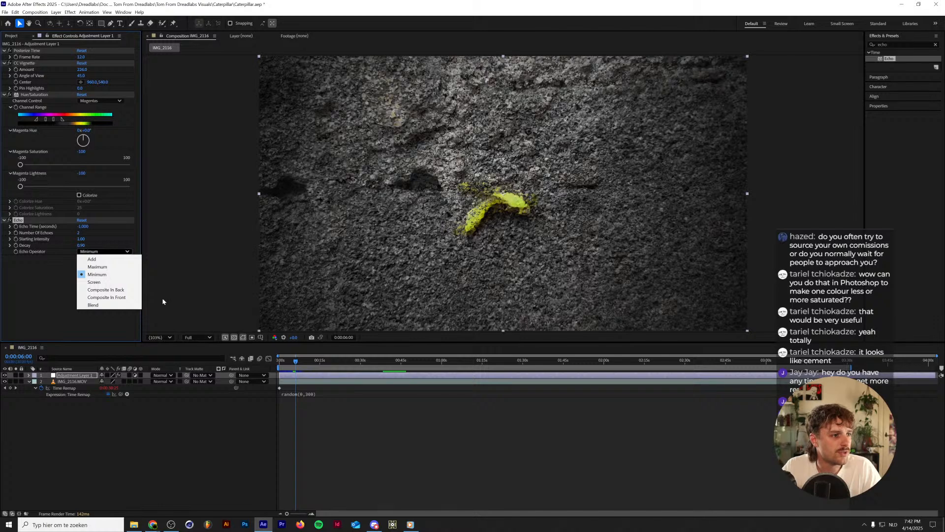
{"action": "left_click", "coordinate": [98, 290]}
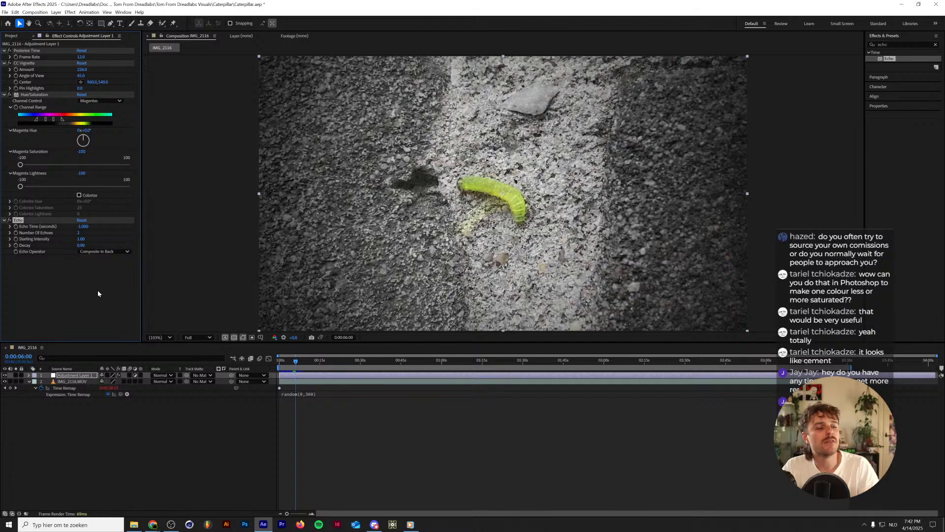
{"action": "key", "text": "space"}
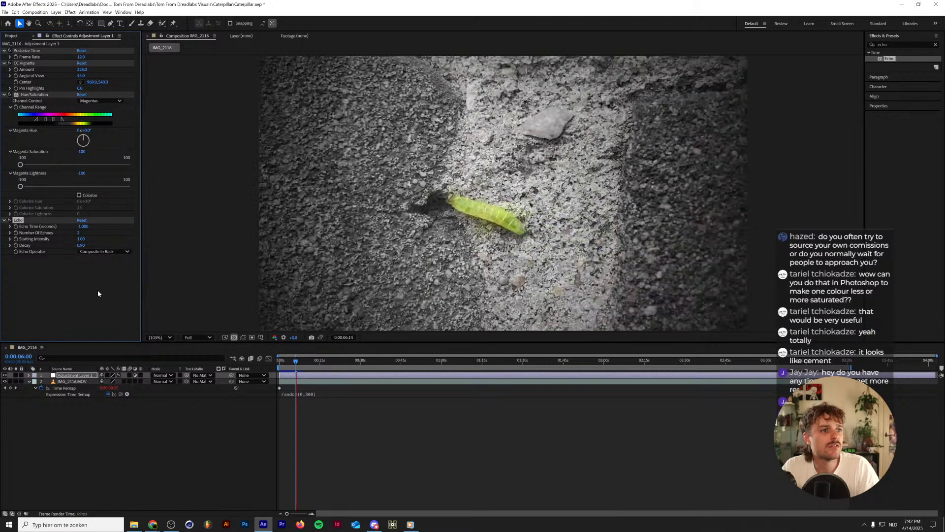
{"action": "key", "text": "space"}
Set the Echo Operator to Composite In Front and check the frames around the nine-second mark.
{"action": "left_click", "coordinate": [107, 253]}
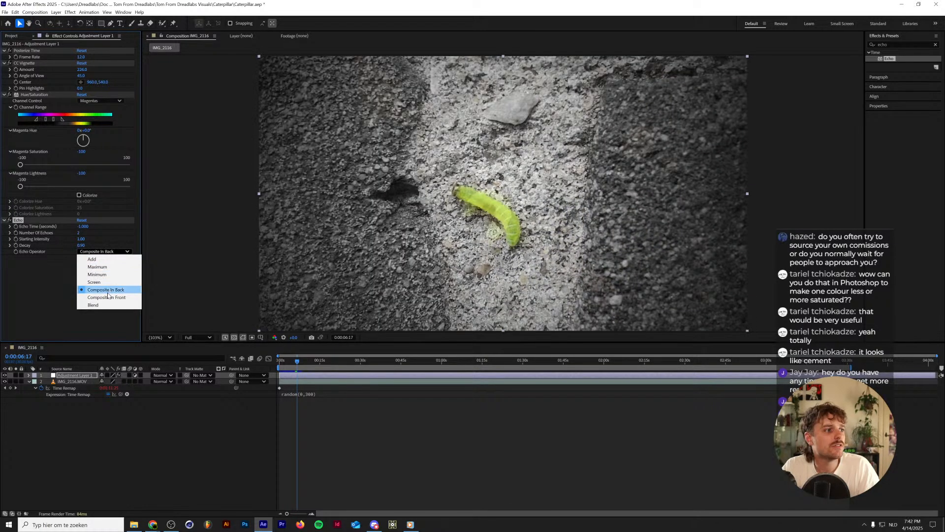
{"action": "left_click", "coordinate": [105, 289]}
{"action": "left_click", "coordinate": [107, 252]}
{"action": "left_click", "coordinate": [106, 298]}
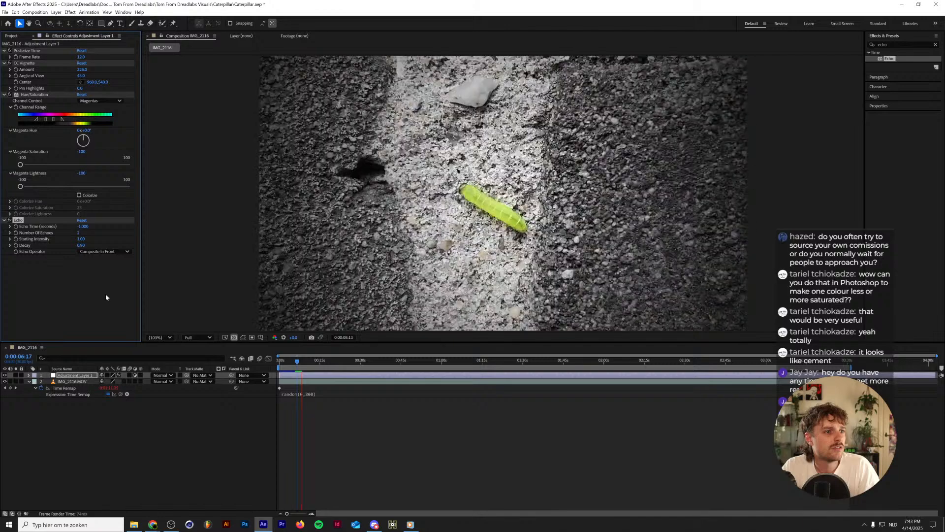
{"action": "left_click", "coordinate": [302, 361]}
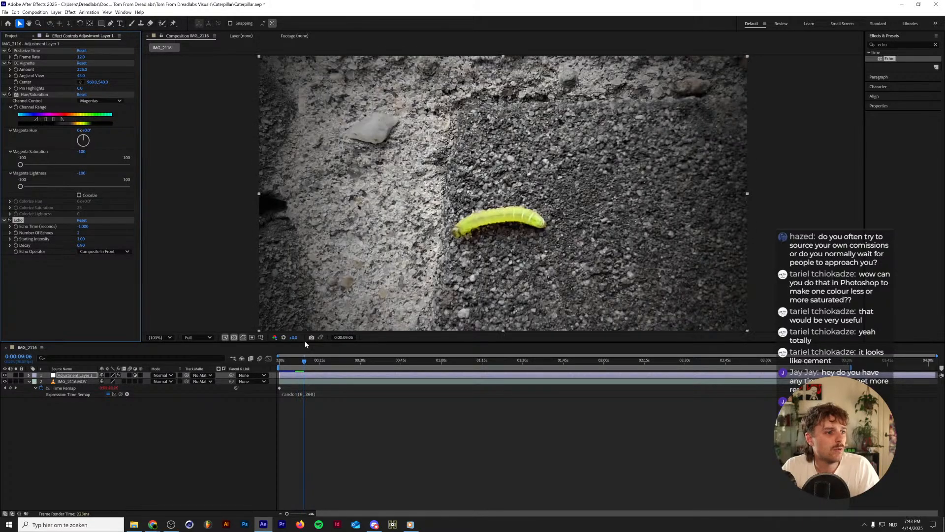
{"action": "left_click_drag", "start_coordinate": [302, 362], "coordinate": [302, 360]}
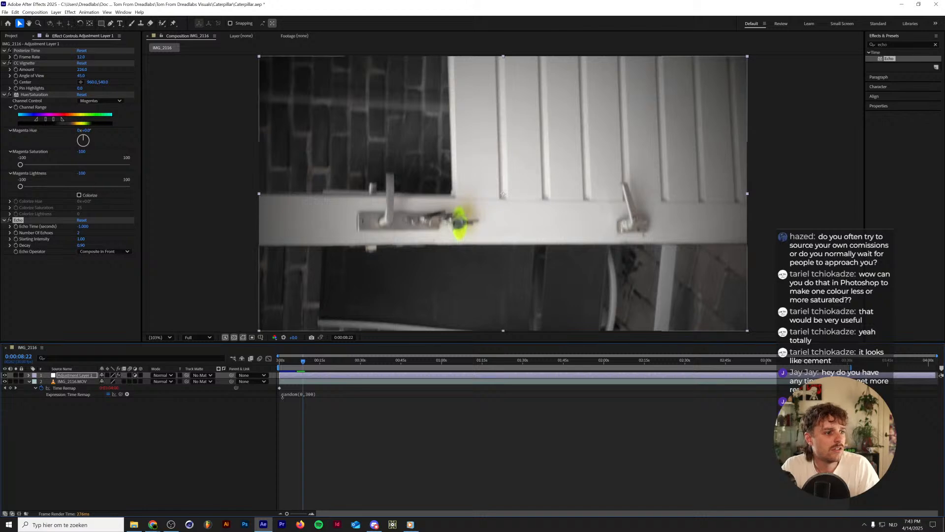
Temporarily remove the Time Remap expression from IMG_2116.MOV, scrub through the raw footage, and undo the removal.
{"action": "left_click", "coordinate": [309, 394]}
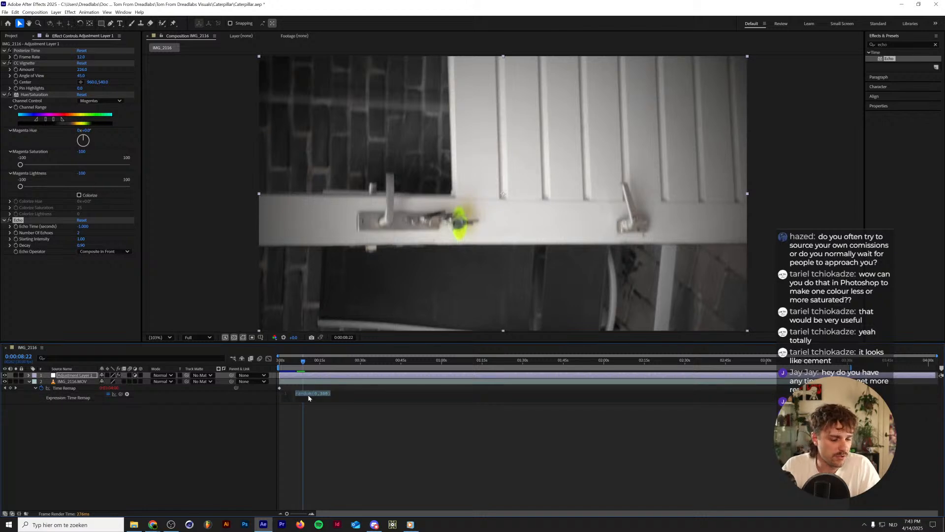
{"action": "left_click", "coordinate": [107, 416]}
{"action": "left_click", "coordinate": [41, 388], "text": "alt"}
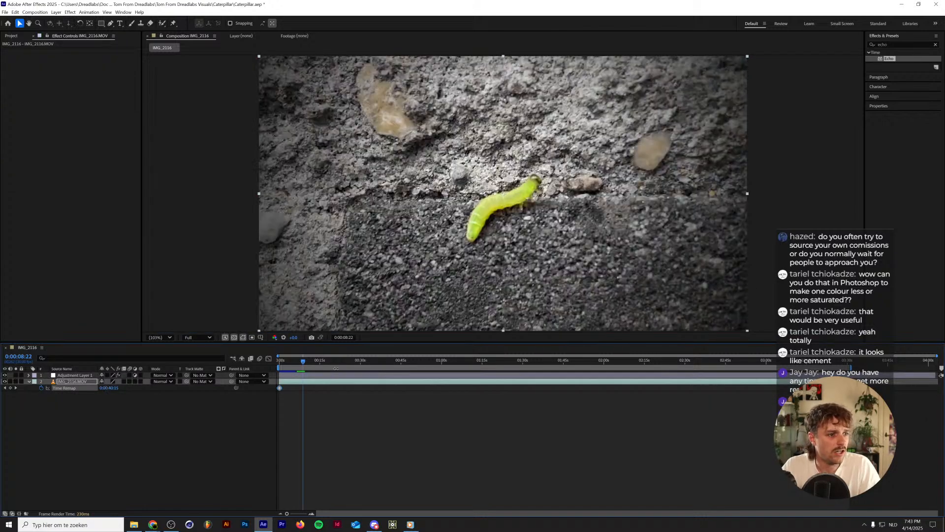
{"action": "left_click_drag", "start_coordinate": [471, 361], "coordinate": [649, 365]}
{"action": "key", "text": "ctrl+z"}
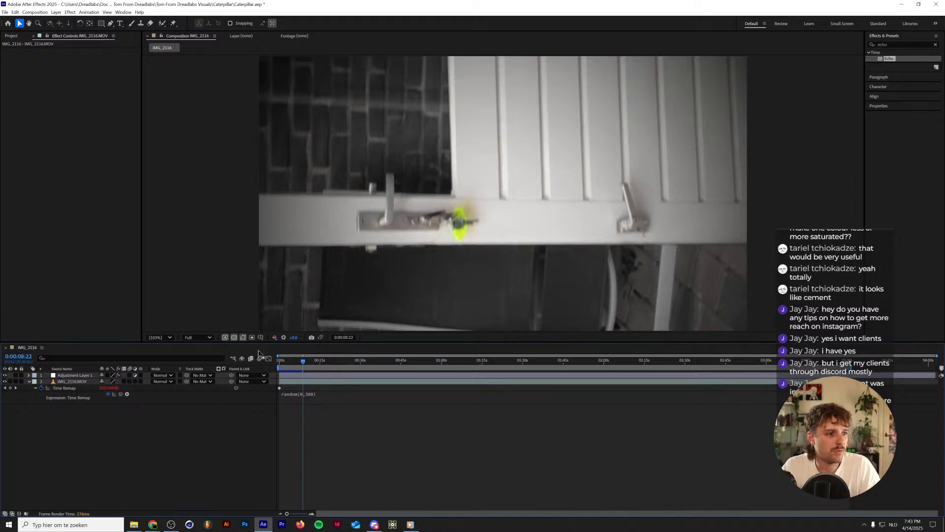
{"action": "left_click_drag", "start_coordinate": [287, 382], "coordinate": [365, 384]}
{"action": "key", "text": "ctrl+z"}
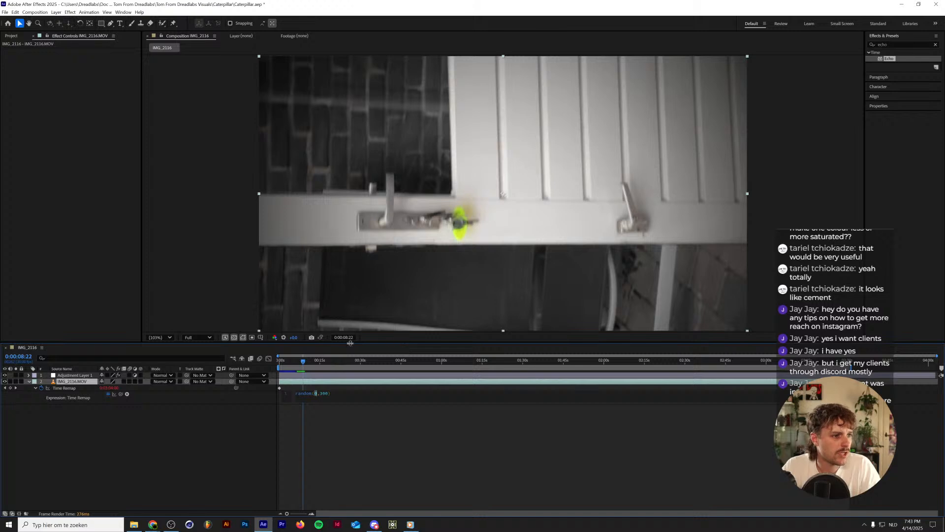
Change the Time Remap expression on IMG_2116.MOV to random(35,300) and return to the start of the composition.
{"action": "left_click_drag", "start_coordinate": [308, 381], "coordinate": [279, 363]}
{"action": "left_click", "coordinate": [298, 394]}
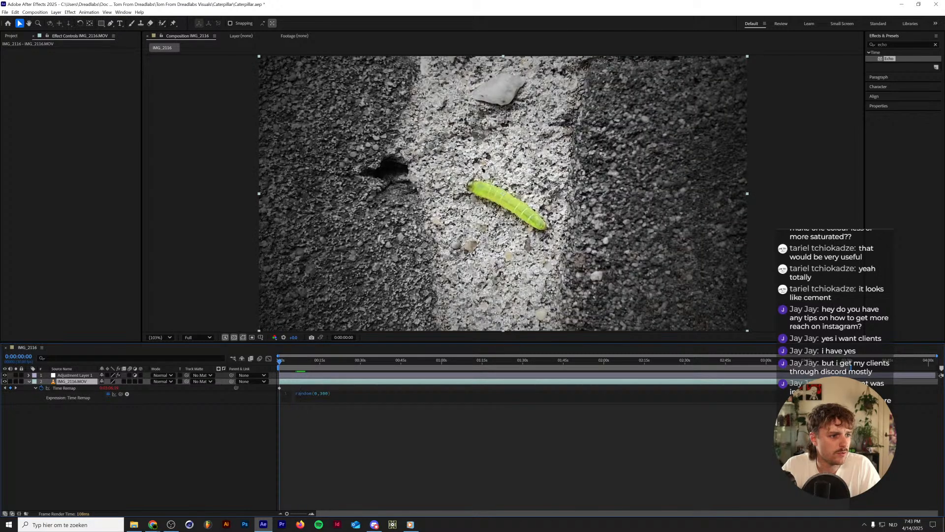
{"action": "type", "text": "35"}
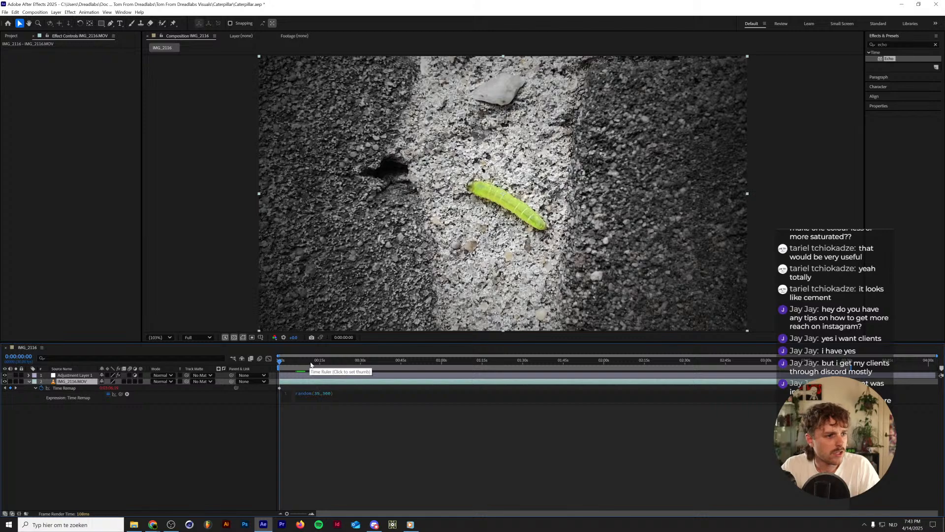
{"action": "left_click_drag", "start_coordinate": [310, 365], "coordinate": [169, 361]}
Preview the composition from the start with the new random time-remap range and deselect the footage layer.
{"action": "key", "text": "space"}
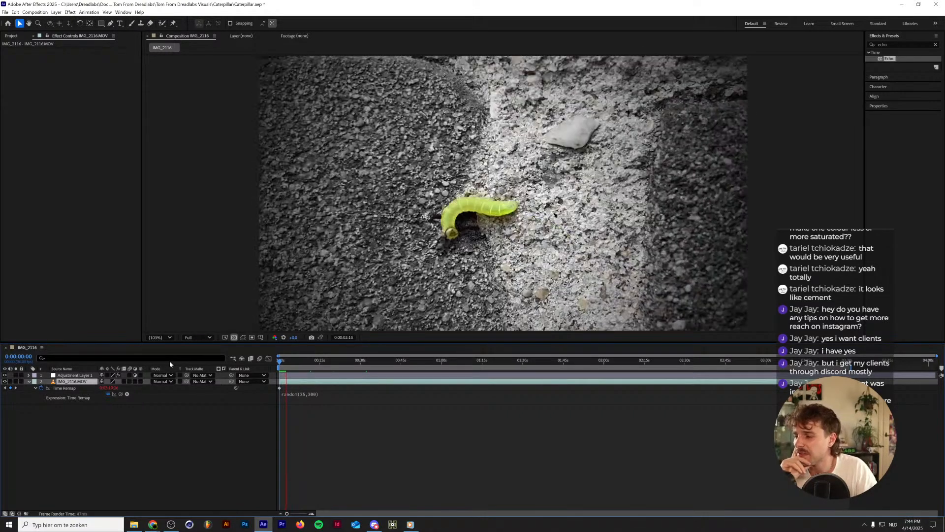
{"action": "key", "text": "space"}
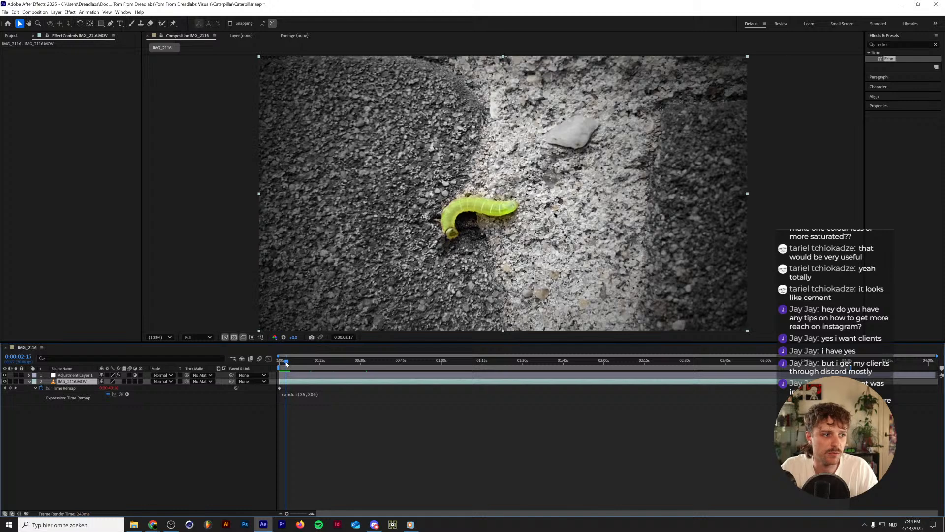
{"action": "left_click_drag", "start_coordinate": [286, 363], "coordinate": [259, 363]}
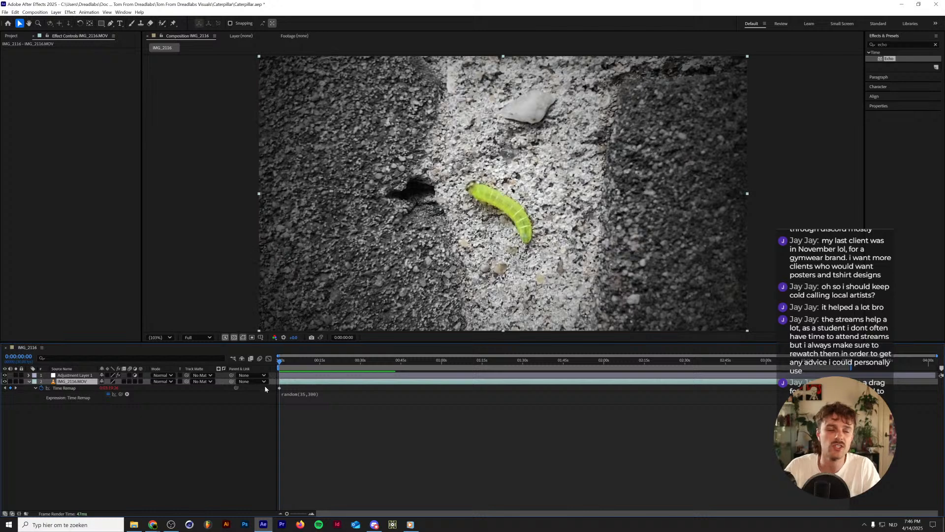
{"action": "left_click", "coordinate": [124, 396]}
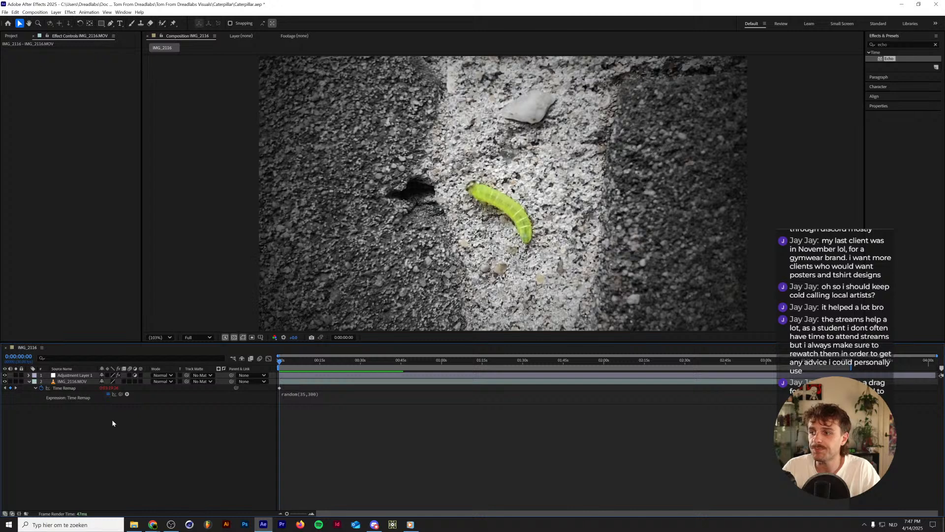
Preview the opening seconds of the IMG_2116 composition with the randomised time remapping.
{"action": "left_click", "coordinate": [74, 382]}
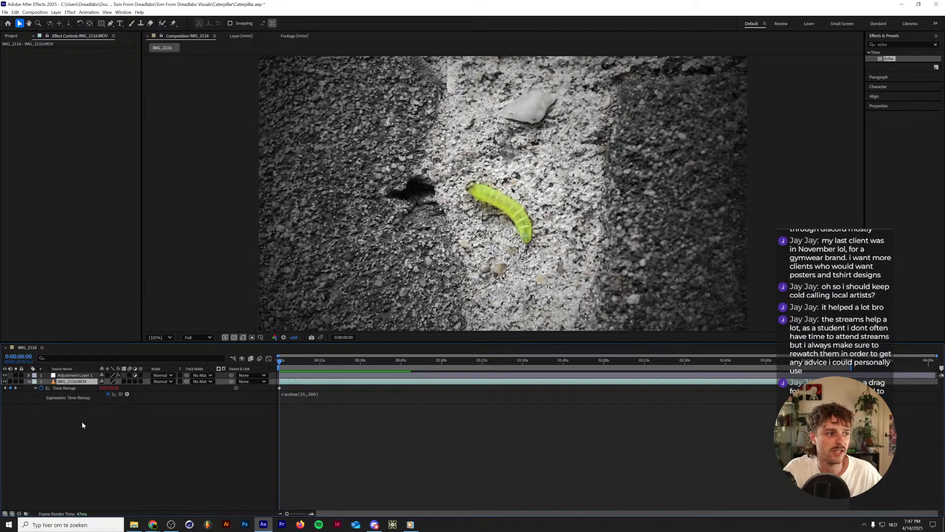
{"action": "left_click", "coordinate": [82, 425]}
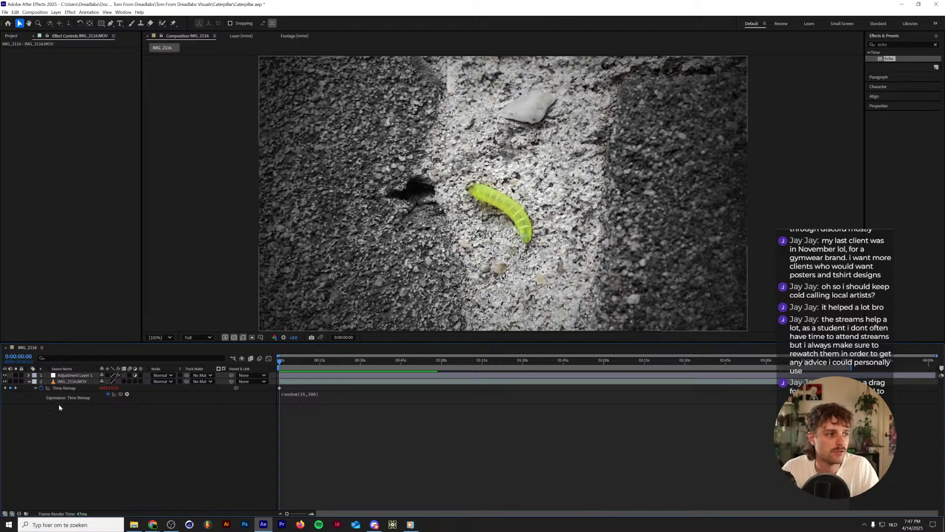
{"action": "key", "text": "space"}
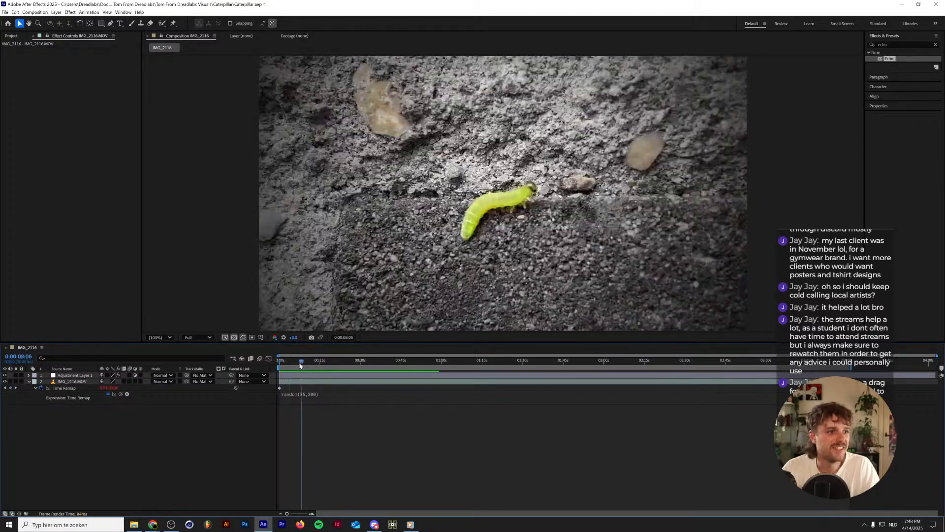
{"action": "key", "text": "space"}
Search the effects library for "modulation" with IMG_2116.MOV selected, clear the search, and look inside the Zaebects category.
{"action": "left_click", "coordinate": [66, 381]}
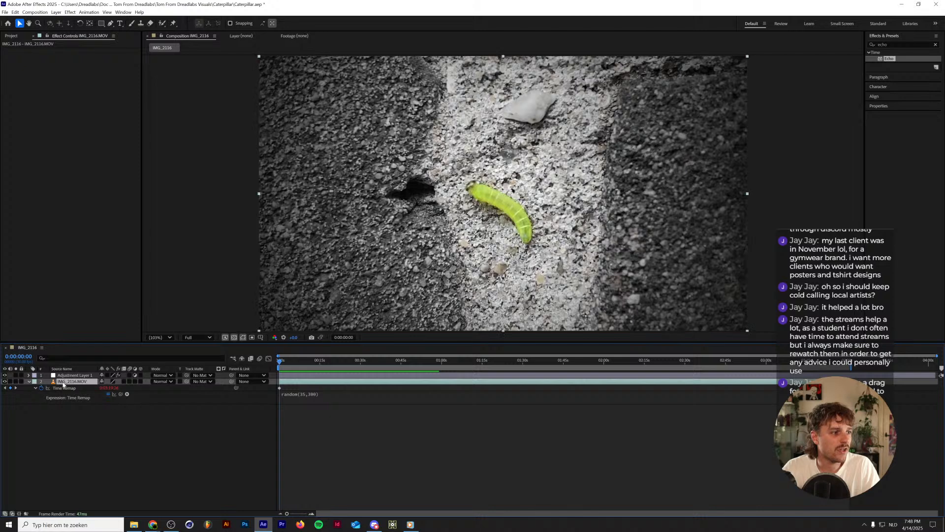
{"action": "left_click", "coordinate": [899, 45]}
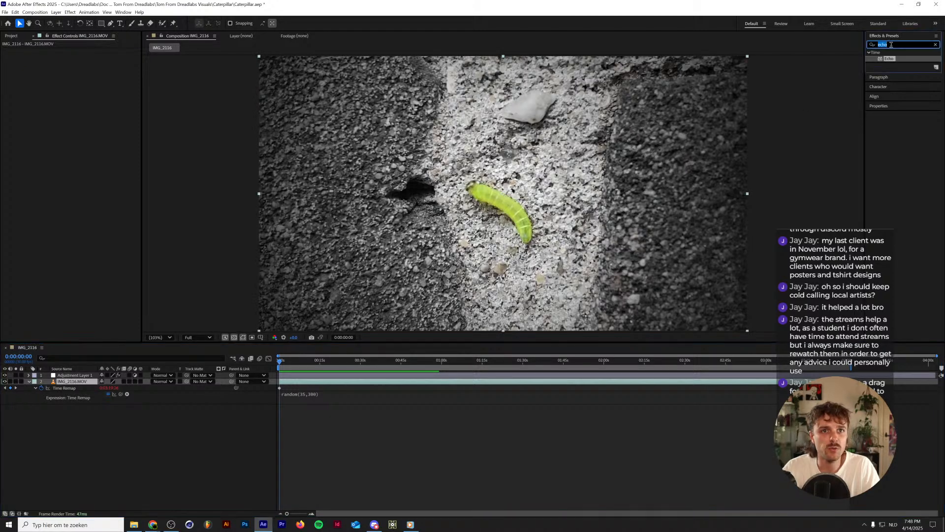
{"action": "type", "text": "modulation"}
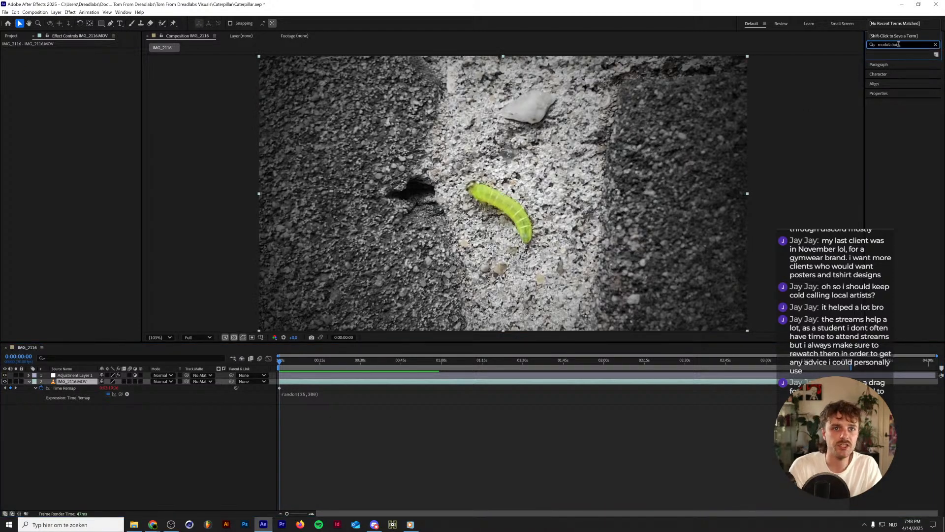
{"action": "left_click", "coordinate": [913, 127]}
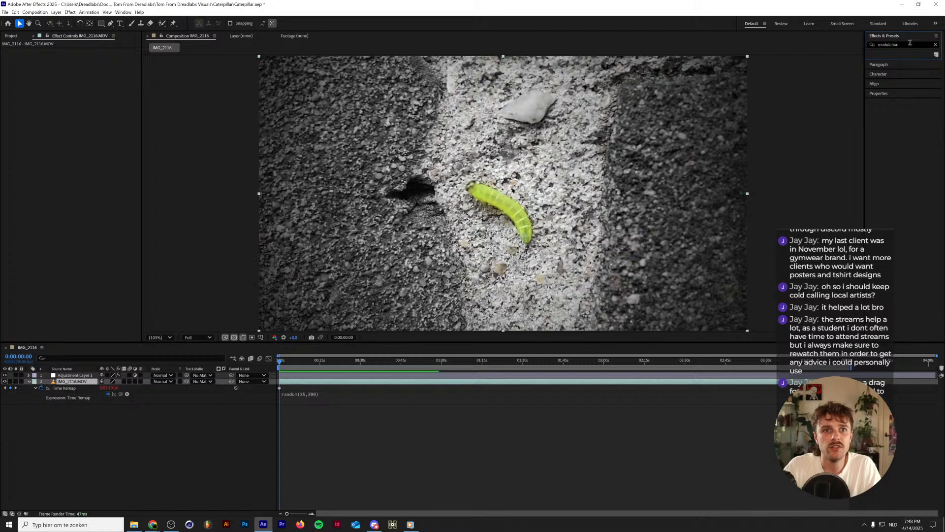
{"action": "left_click", "coordinate": [935, 45]}
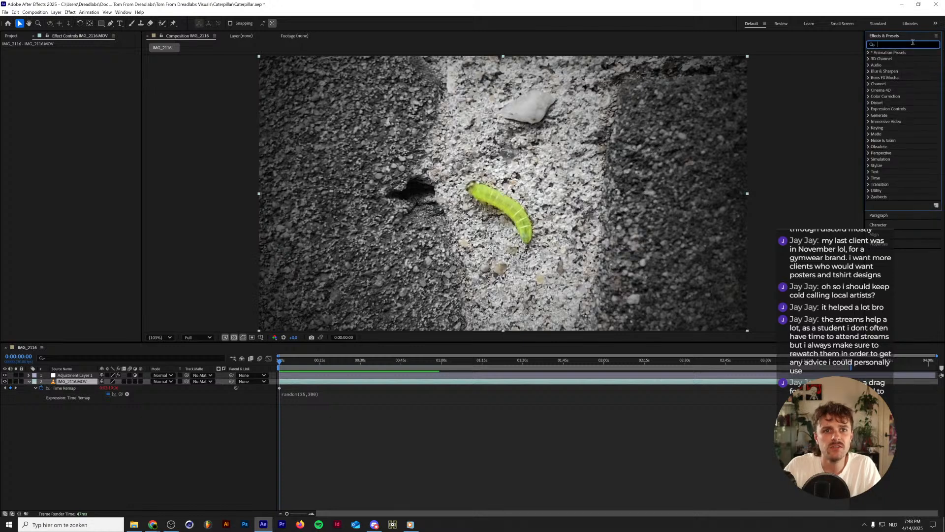
{"action": "left_click", "coordinate": [873, 198]}
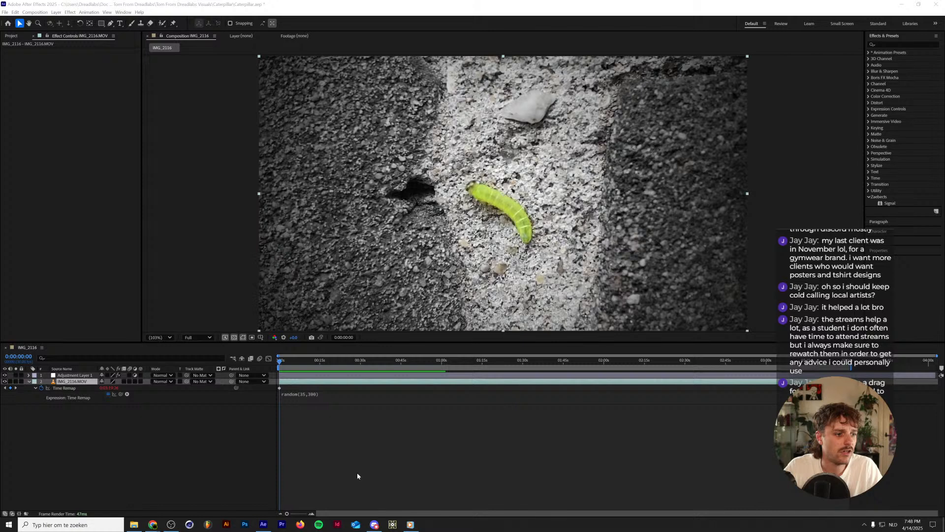
{"action": "left_click", "coordinate": [195, 430]}
{"action": "left_click", "coordinate": [11, 35]}
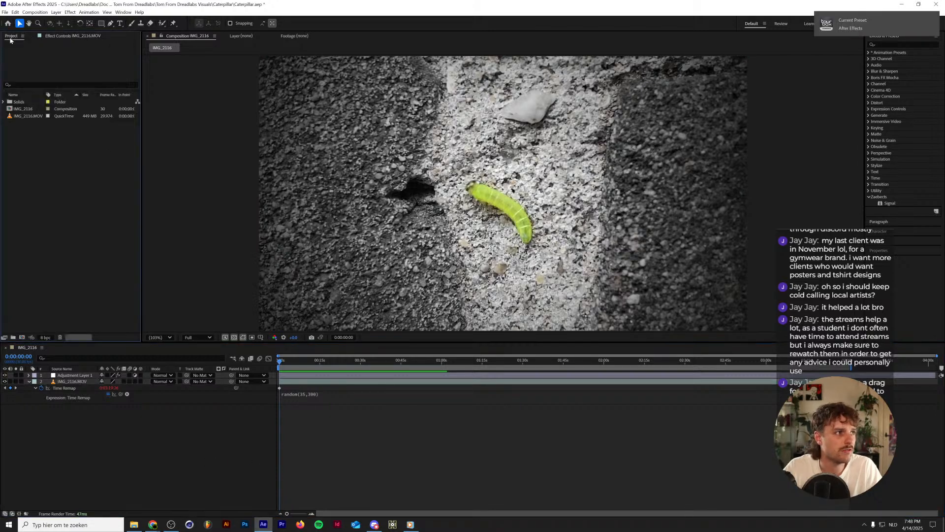
{"action": "left_click", "coordinate": [73, 376]}
{"action": "left_click", "coordinate": [71, 382]}
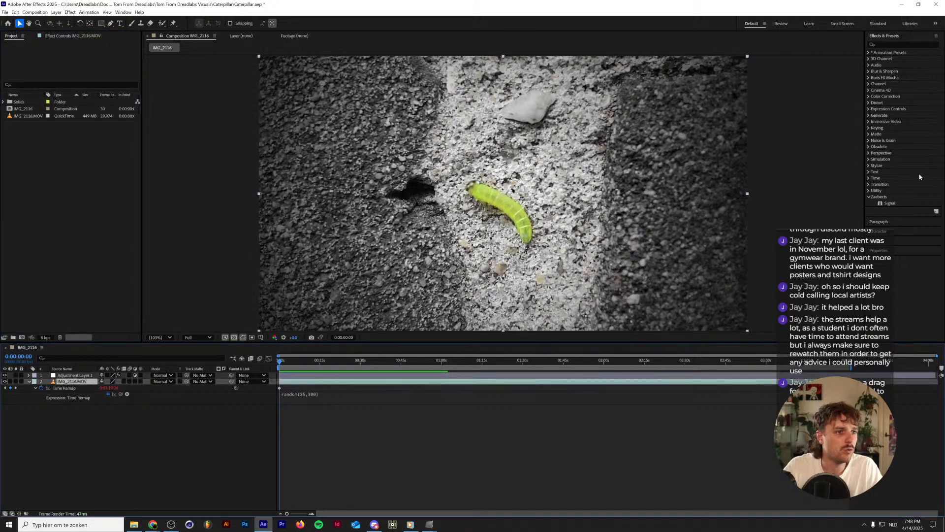
Bring up the aescripts + aeplugins software update window and close it without installing the update.
{"action": "mouse_move", "coordinate": [430, 524]}
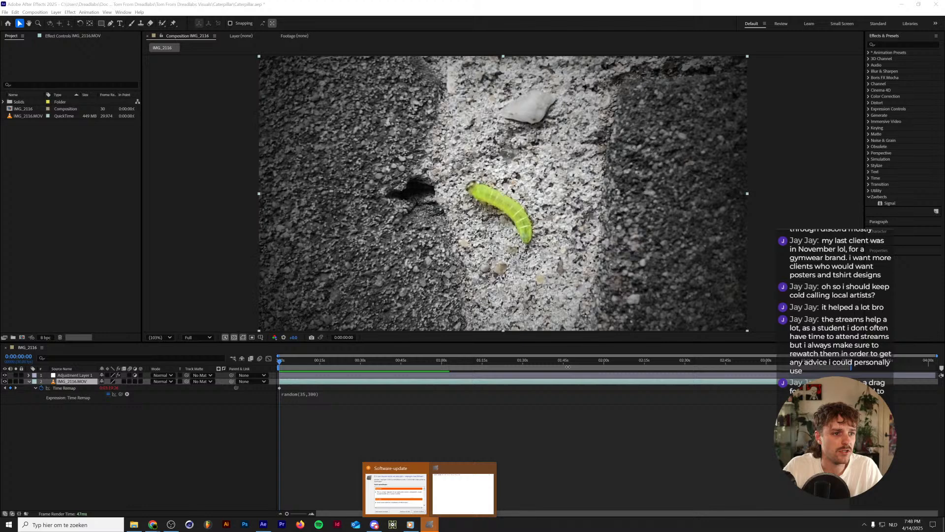
{"action": "left_click", "coordinate": [423, 505]}
{"action": "left_click_drag", "start_coordinate": [468, 194], "coordinate": [776, 282]}
{"action": "left_click", "coordinate": [875, 277]}
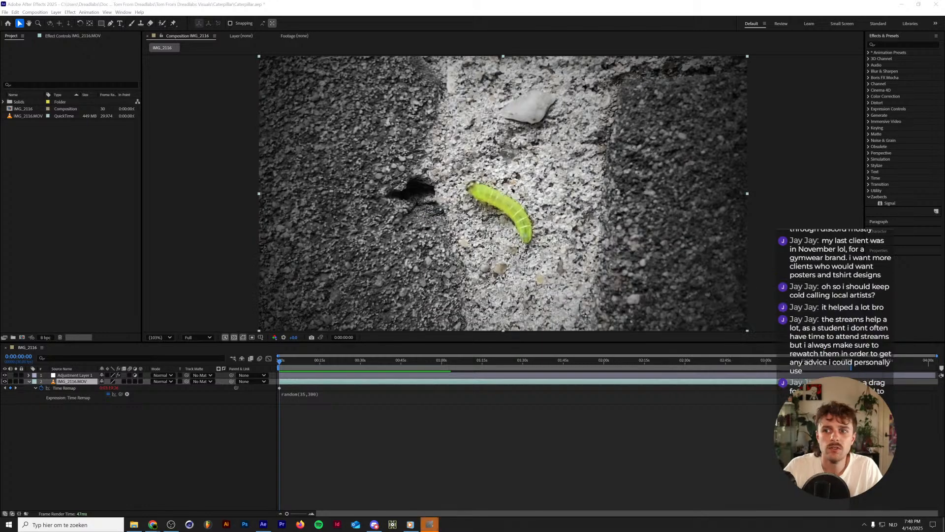
{"action": "left_click_drag", "start_coordinate": [549, 150], "coordinate": [553, 153]}
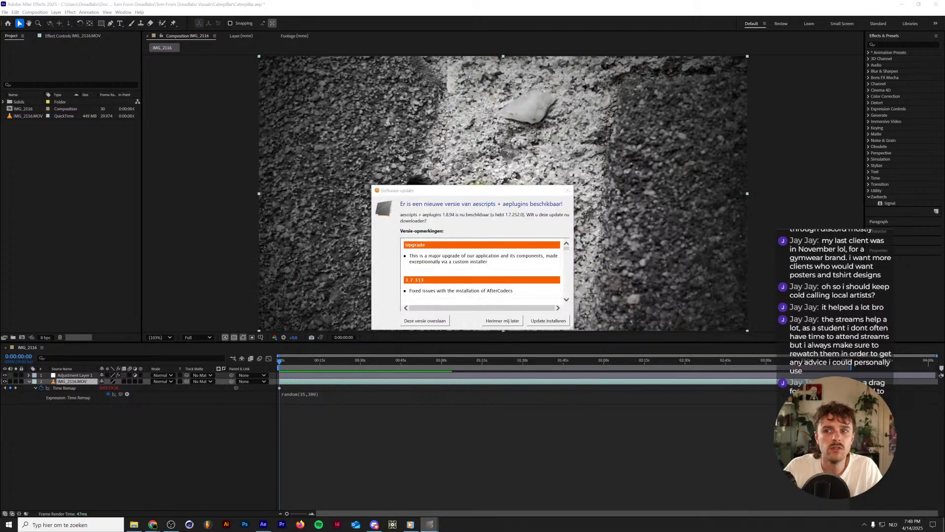
{"action": "left_click", "coordinate": [566, 187]}
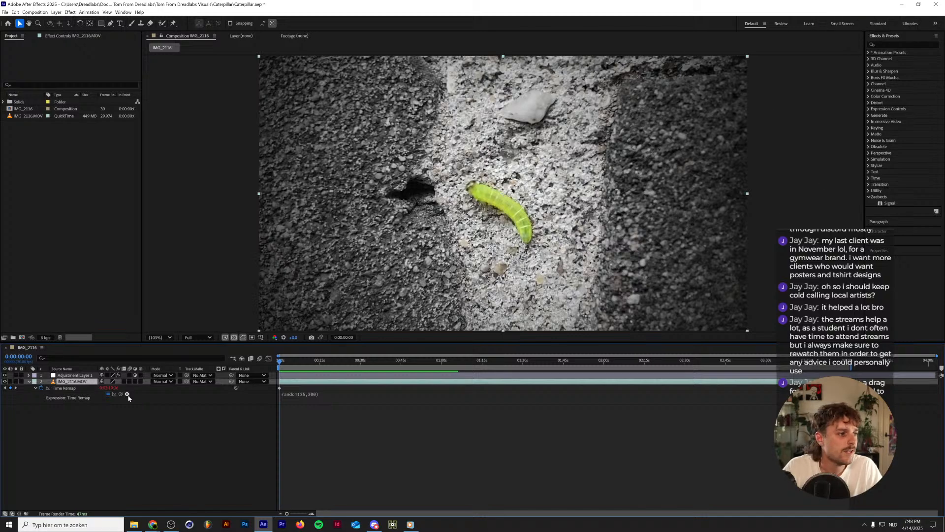
Preview the opening seconds, set the Echo Operator on Adjustment Layer 1 to Blend, and lower Decay to 0.50.
{"action": "key", "text": "space"}
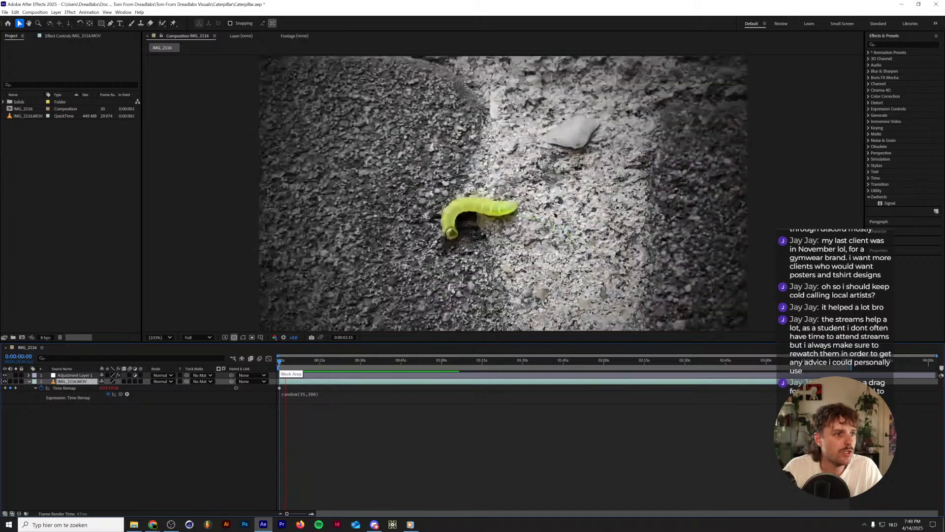
{"action": "key", "text": "space"}
{"action": "left_click", "coordinate": [74, 376]}
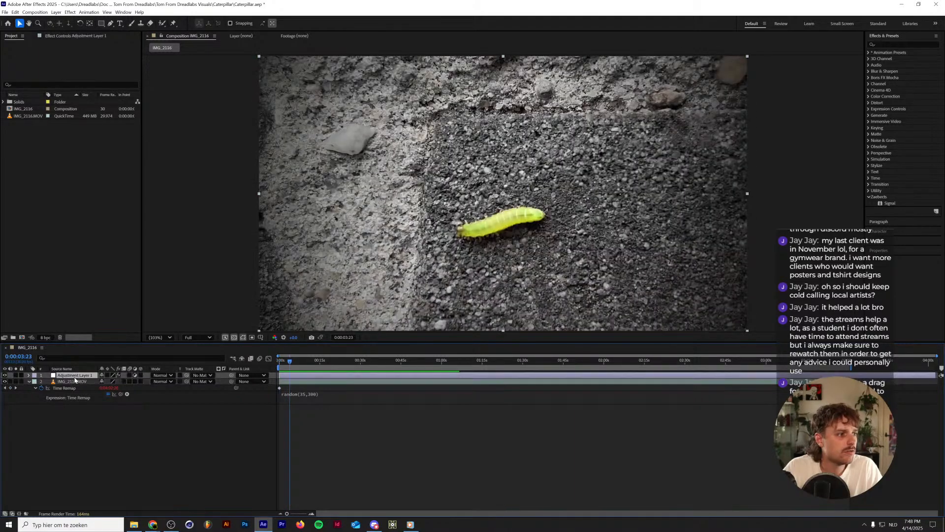
{"action": "left_click", "coordinate": [73, 35]}
{"action": "left_click", "coordinate": [119, 252]}
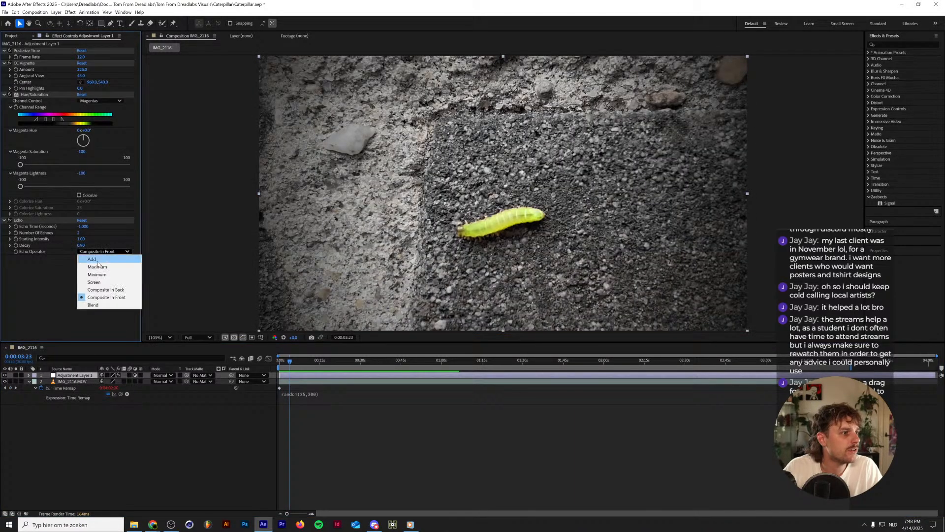
{"action": "left_click", "coordinate": [106, 304]}
{"action": "left_click", "coordinate": [83, 245]}
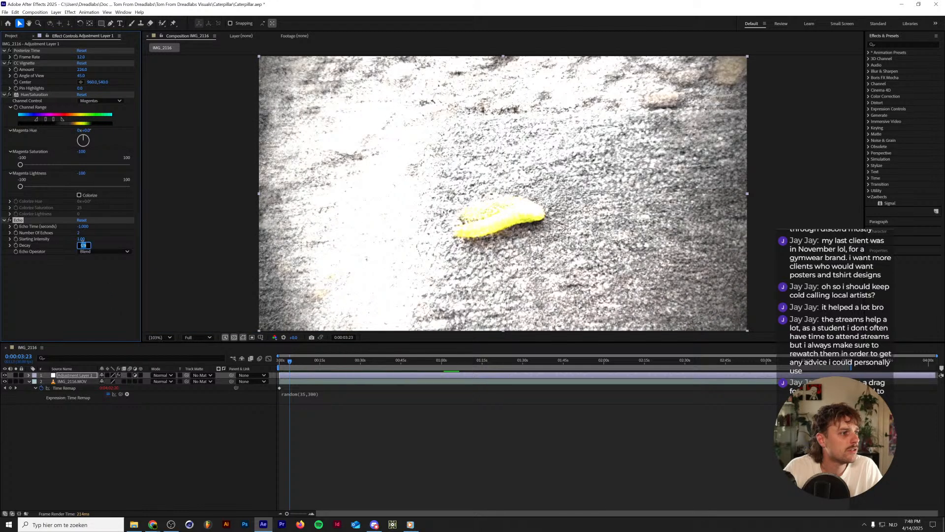
{"action": "key", "text": "Return"}
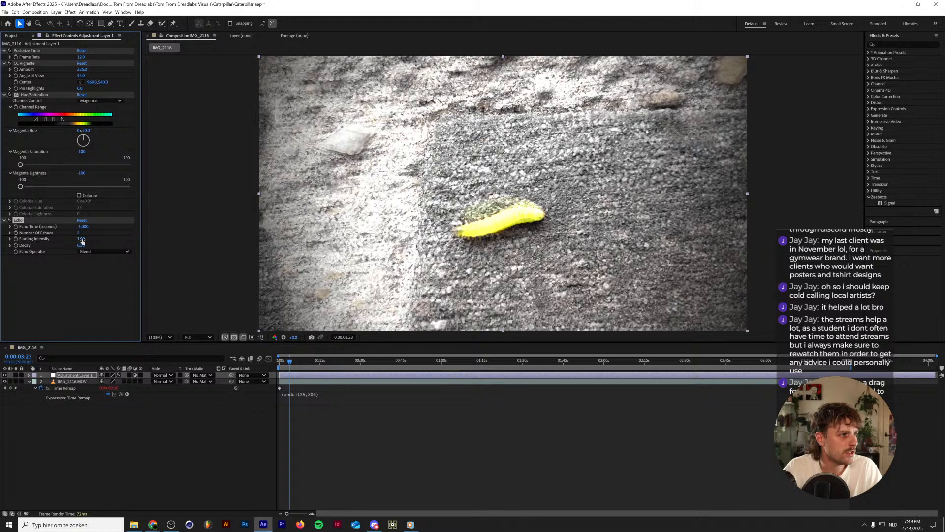
Set the Echo effect's Starting Intensity to 0.75 and its Decay to 0.90.
{"action": "left_click", "coordinate": [81, 239]}
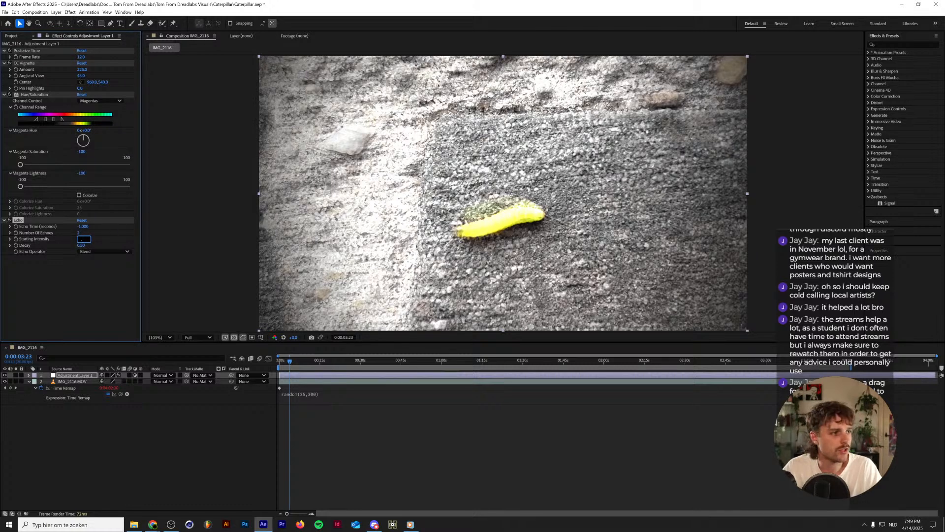
{"action": "type", "text": ".75"}
{"action": "key", "text": "Tab"}
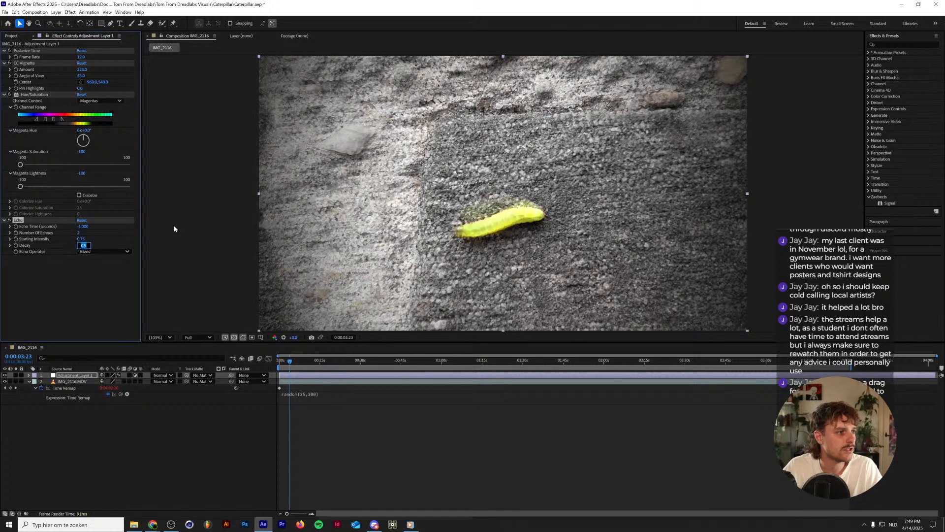
{"action": "key", "text": "BackSpace"}
{"action": "type", "text": ".9"}
{"action": "key", "text": "Return"}
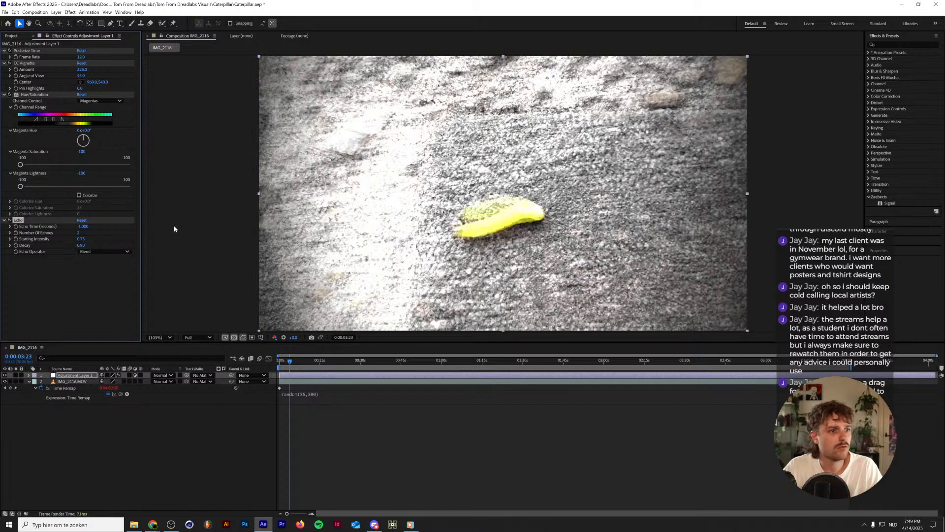
Set the Echo effect's Decay to 0.75 and preview the blended trails.
{"action": "left_click", "coordinate": [82, 245]}
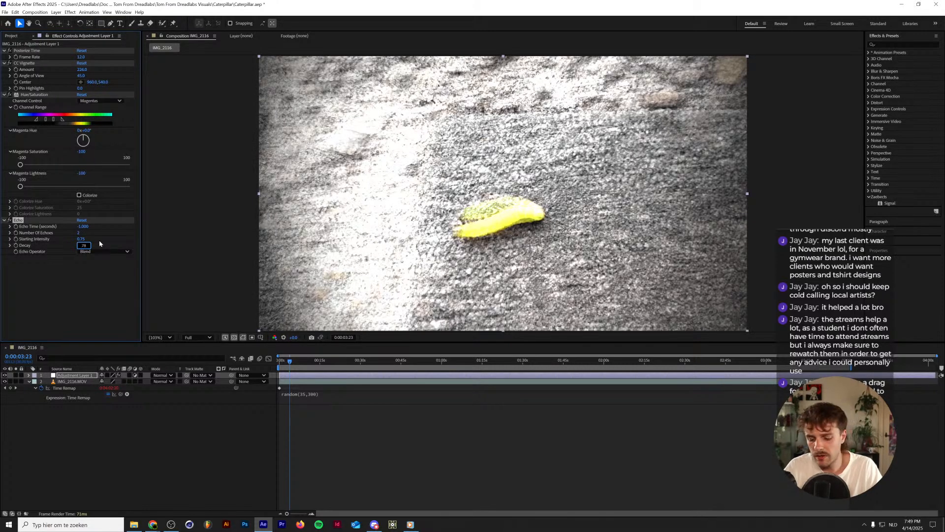
{"action": "type", "text": ".75"}
{"action": "key", "text": "Return"}
{"action": "key", "text": "space"}
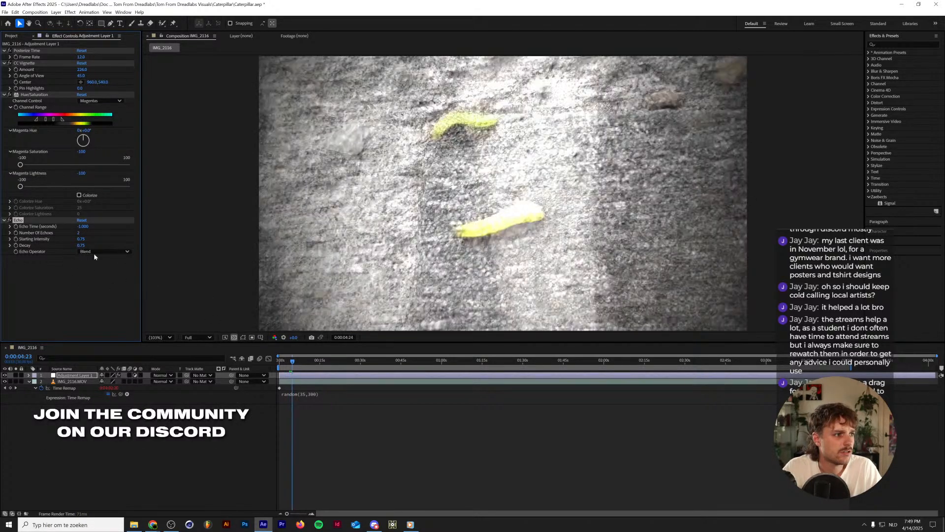
Try the Minimum, Maximum and Add modes for the Echo Operator and settle on Maximum.
{"action": "left_click", "coordinate": [98, 252]}
{"action": "left_click", "coordinate": [99, 274]}
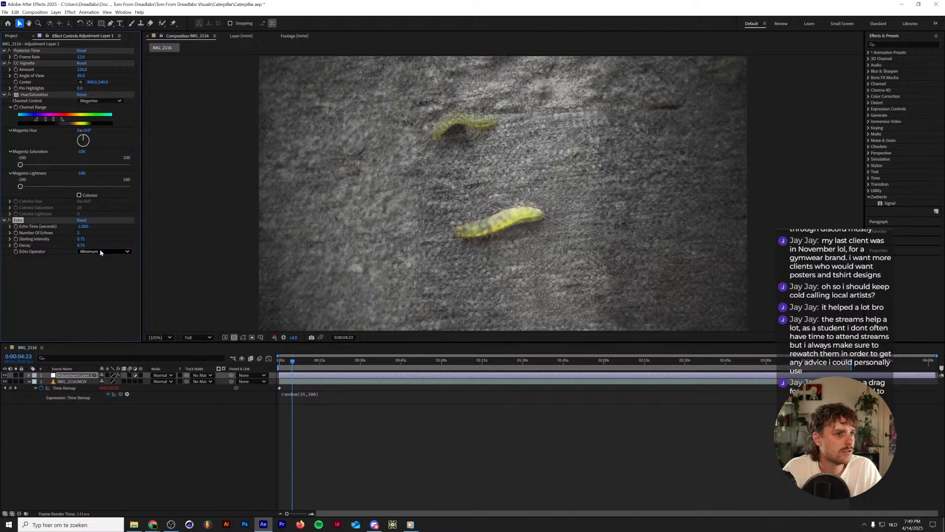
{"action": "left_click", "coordinate": [100, 252]}
{"action": "left_click", "coordinate": [99, 266]}
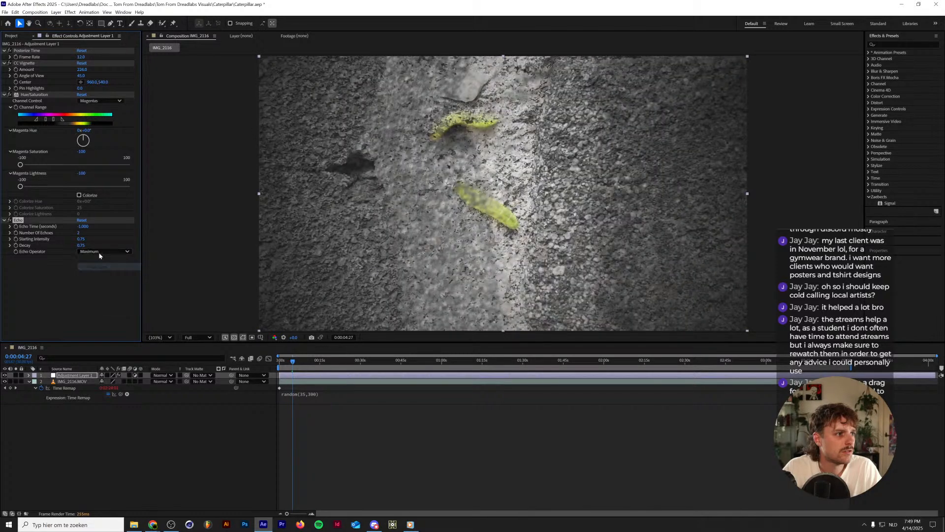
{"action": "left_click", "coordinate": [100, 251]}
{"action": "left_click", "coordinate": [99, 260]}
{"action": "left_click", "coordinate": [100, 252]}
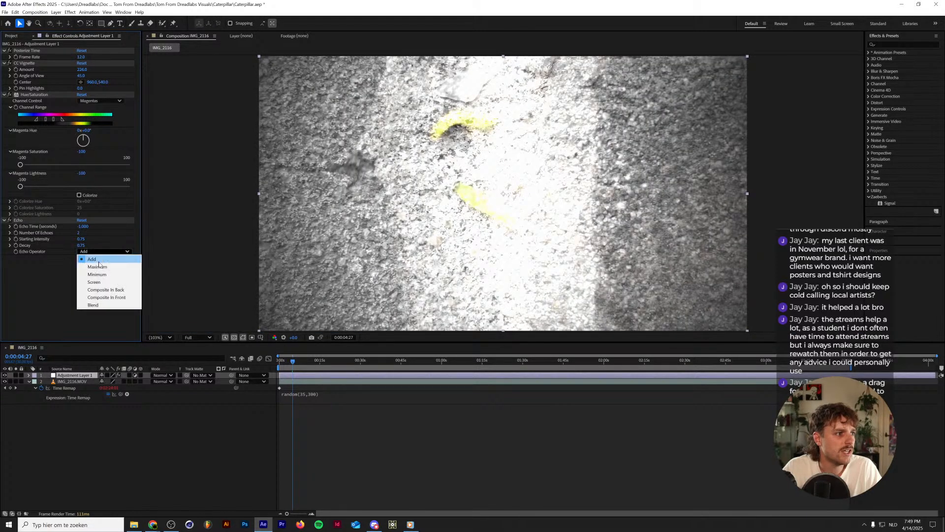
{"action": "left_click", "coordinate": [99, 268]}
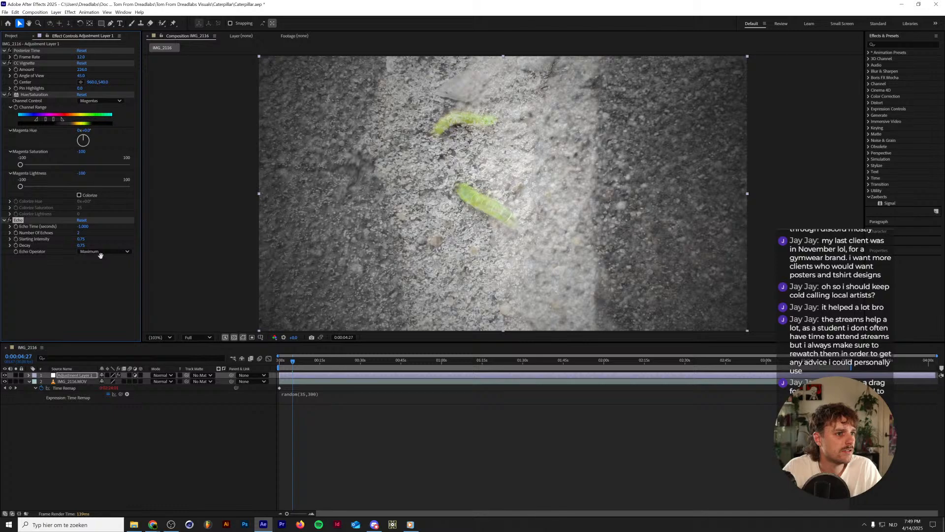
Preview the footage with the Maximum echo and delete the Echo effect from Adjustment Layer 1.
{"action": "key", "text": "space"}
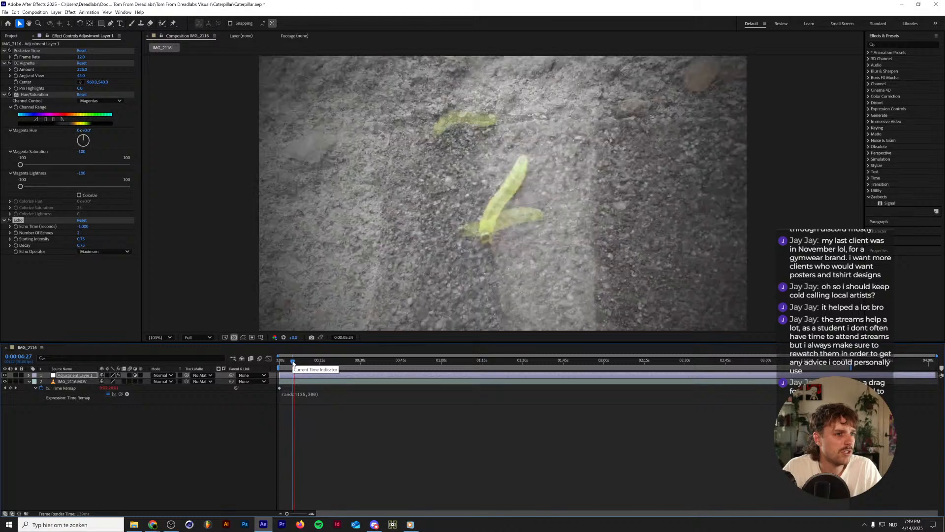
{"action": "key", "text": "space"}
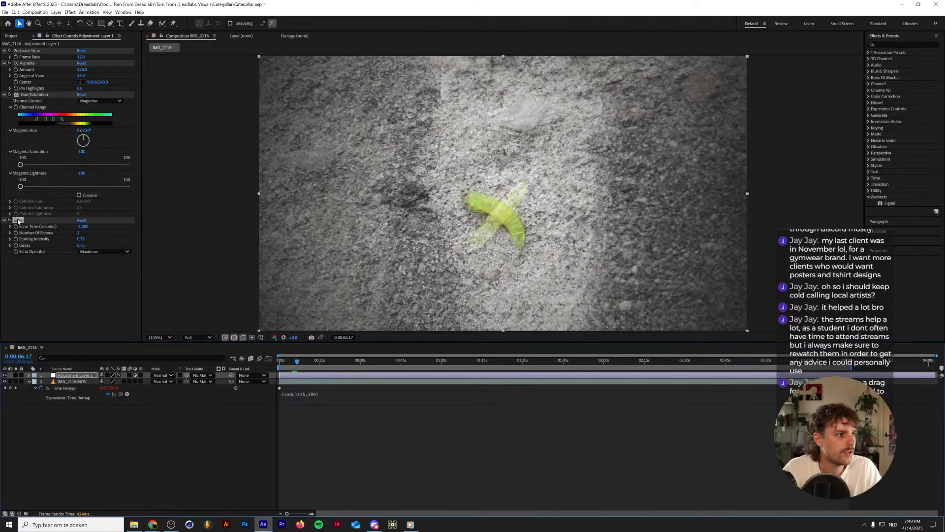
{"action": "left_click", "coordinate": [19, 221]}
{"action": "key", "text": "Delete"}
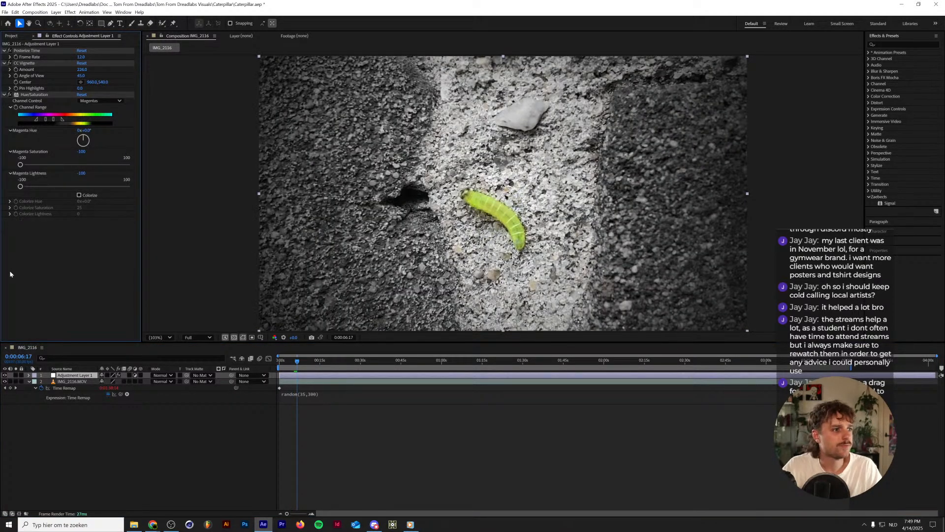
Start a file import and browse Dreadlabs Assets to External Products, Ruined Emulsions Texture Pack, Hi res textures 15-19mb.
{"action": "left_click", "coordinate": [11, 36]}
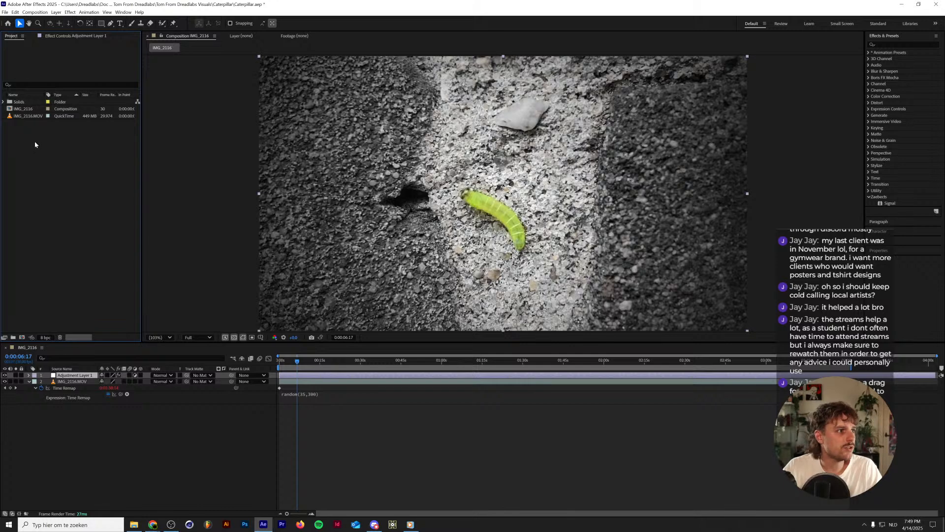
{"action": "double_click", "coordinate": [35, 145]}
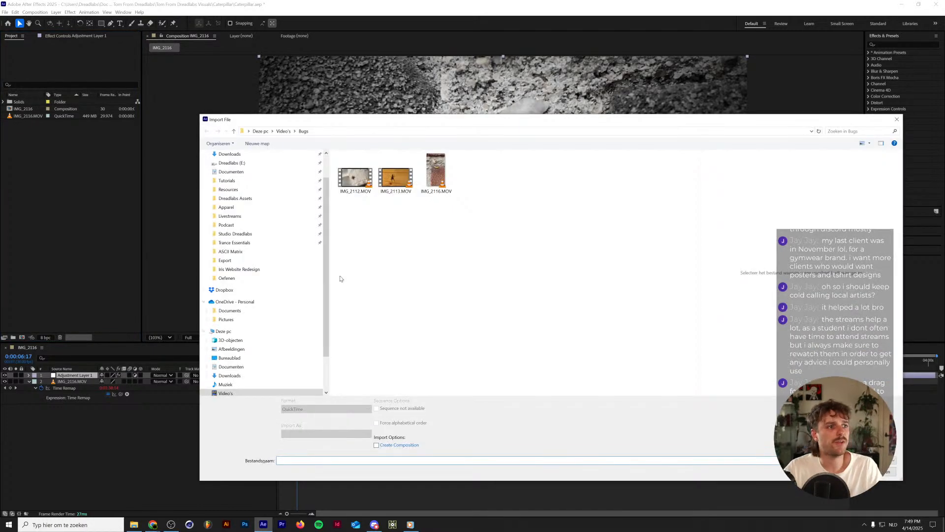
{"action": "scroll", "coordinate": [290, 194], "scroll_direction": "up", "scroll_amount": 1}
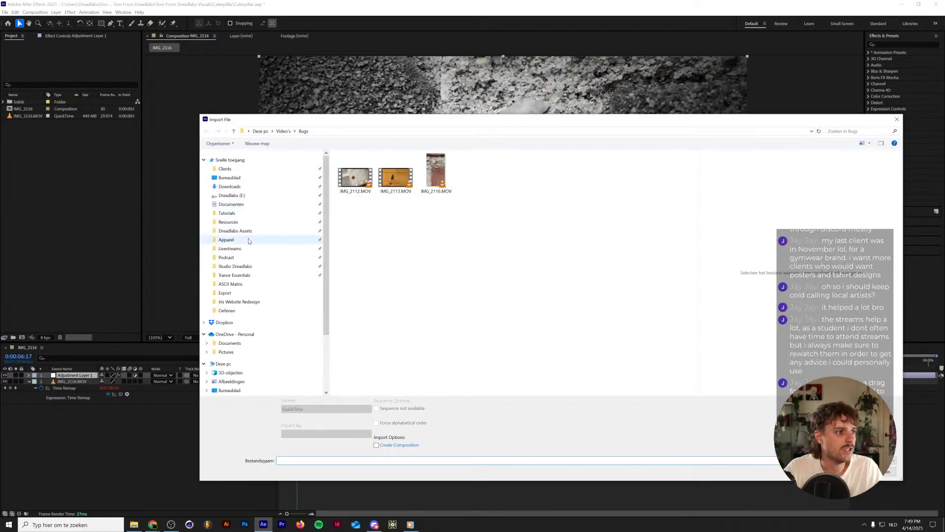
{"action": "left_click", "coordinate": [252, 235]}
{"action": "scroll", "coordinate": [406, 327], "scroll_direction": "down", "scroll_amount": 3}
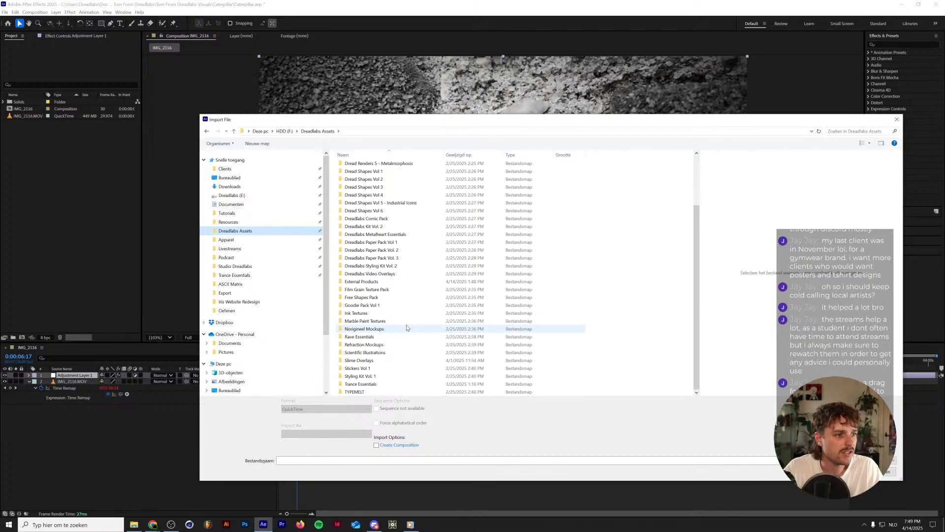
{"action": "double_click", "coordinate": [407, 281]}
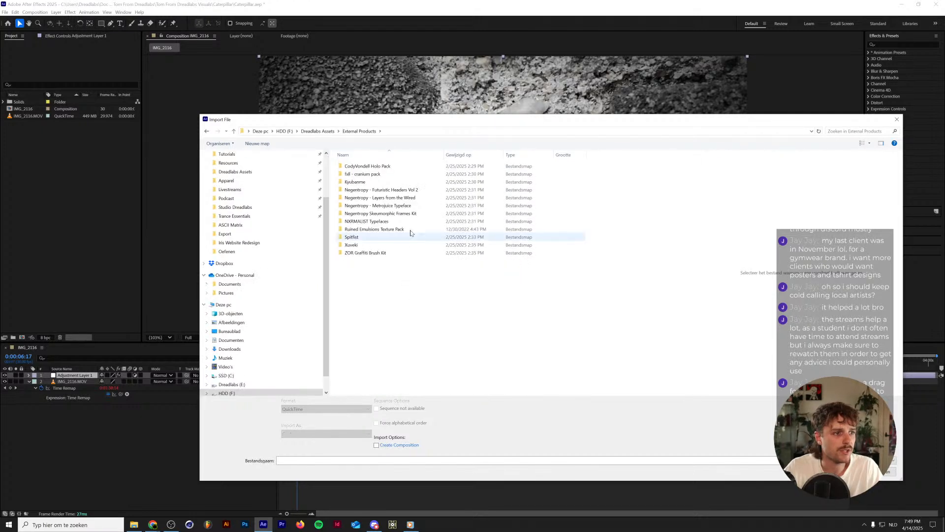
{"action": "double_click", "coordinate": [404, 229]}
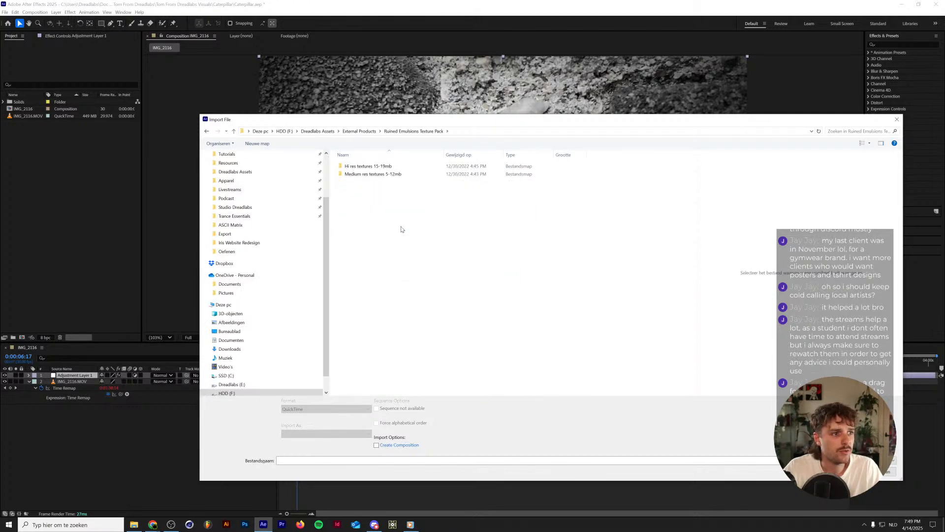
{"action": "double_click", "coordinate": [407, 168]}
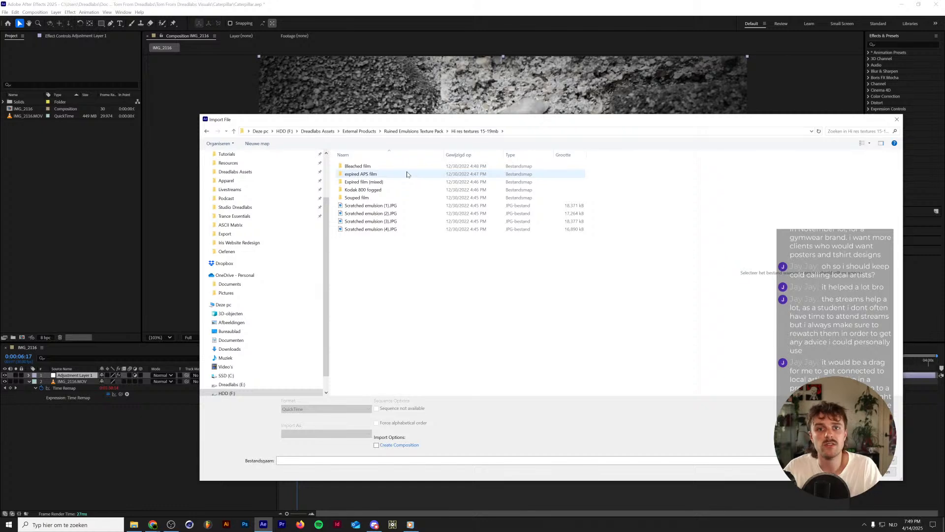
Import Souped Film (6).JPG from the Souped film folder and place it as the top layer of the IMG_2116 composition.
{"action": "left_click", "coordinate": [391, 205]}
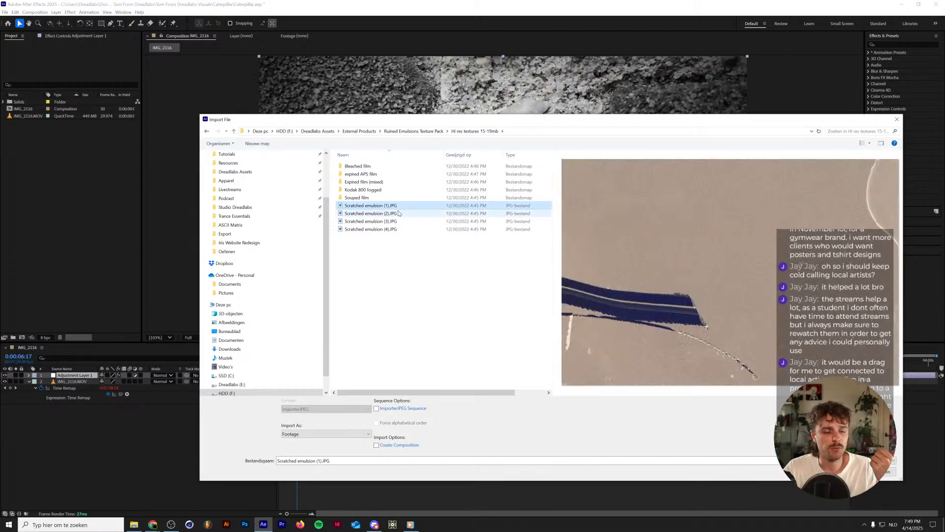
{"action": "double_click", "coordinate": [392, 196]}
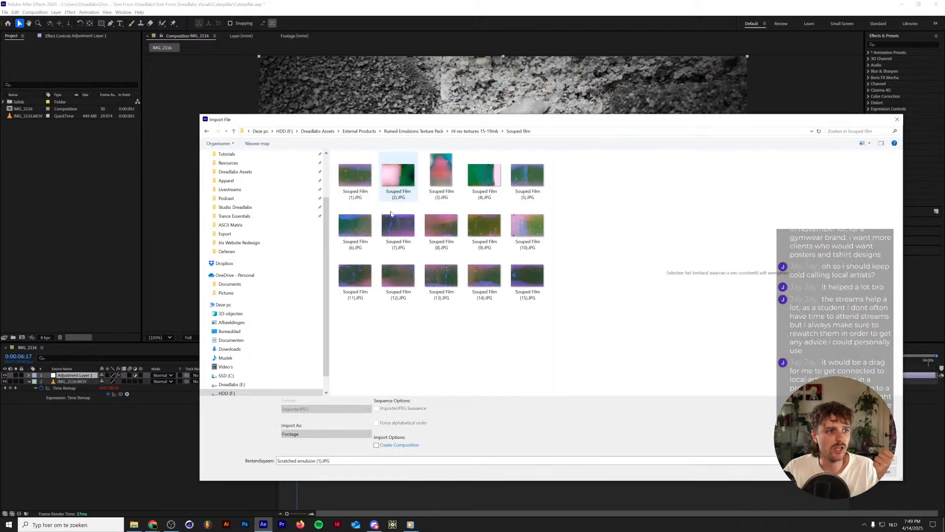
{"action": "left_click", "coordinate": [392, 224]}
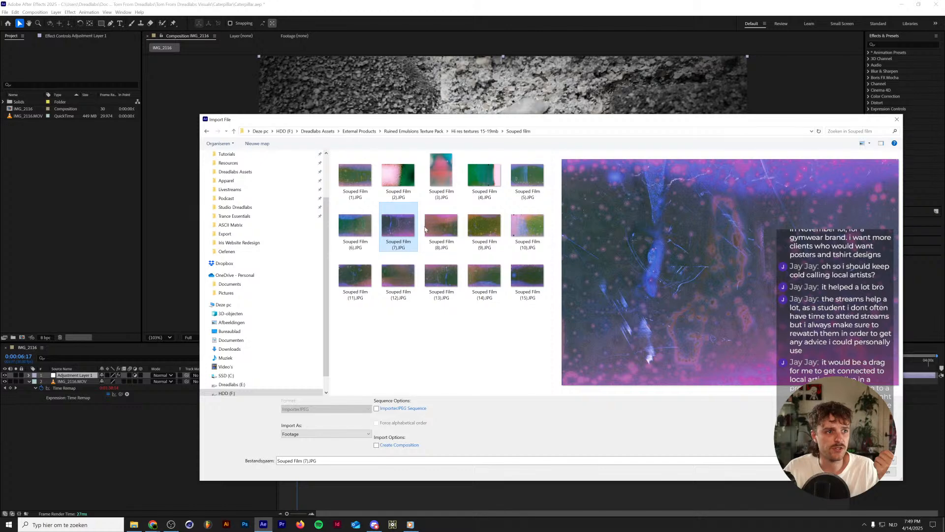
{"action": "left_click", "coordinate": [345, 177]}
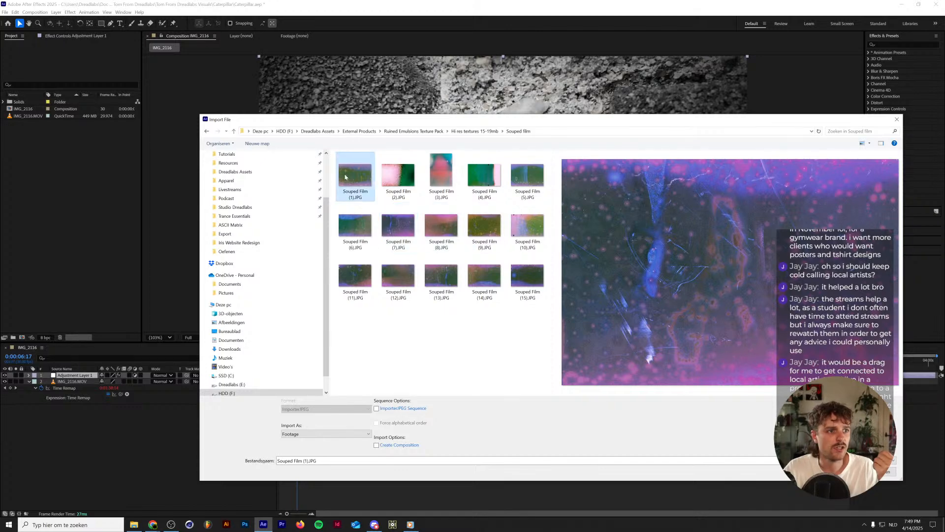
{"action": "left_click", "coordinate": [357, 228]}
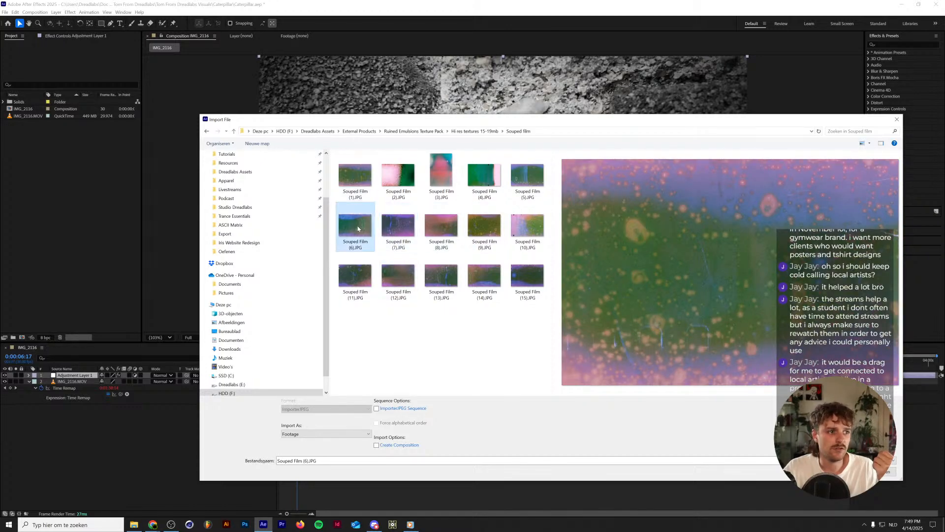
{"action": "double_click", "coordinate": [358, 228]}
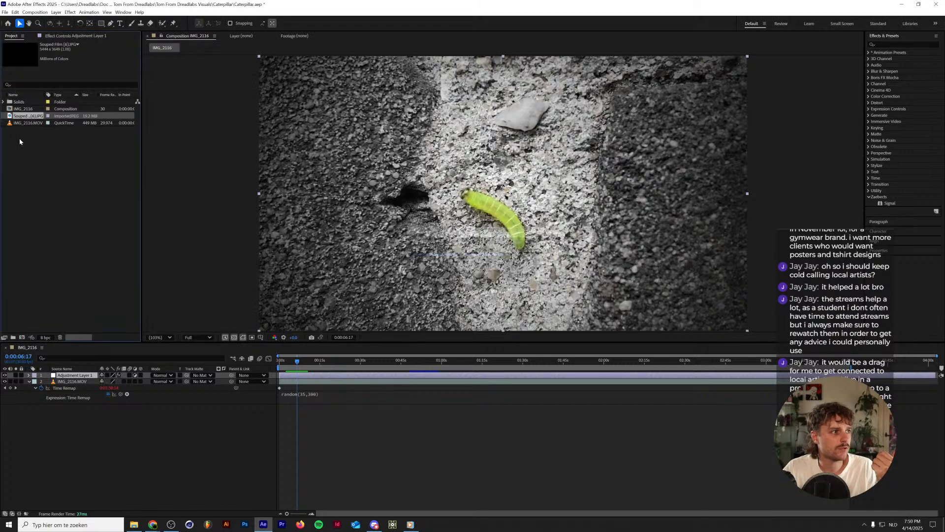
{"action": "left_click_drag", "start_coordinate": [28, 117], "coordinate": [85, 377]}
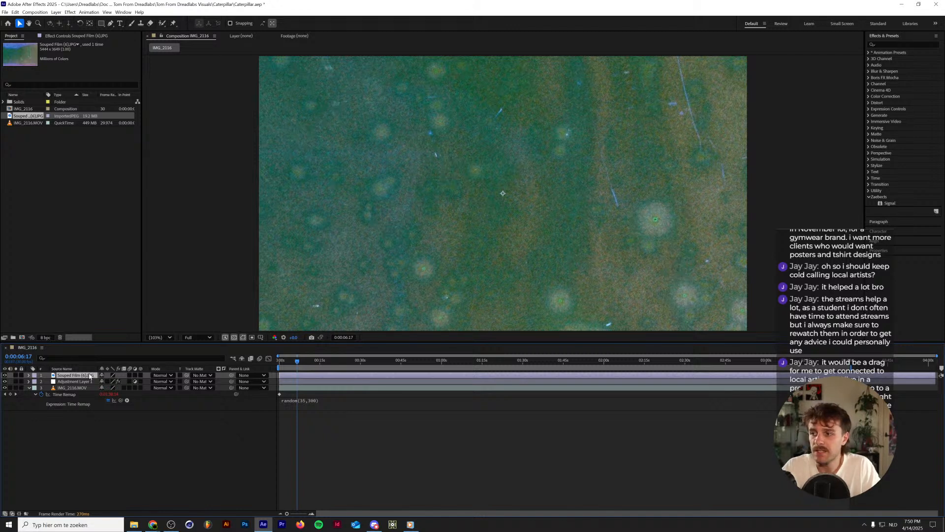
Try scaling down the Souped Film (6).JPG layer and undo the change.
{"action": "key", "text": "s"}
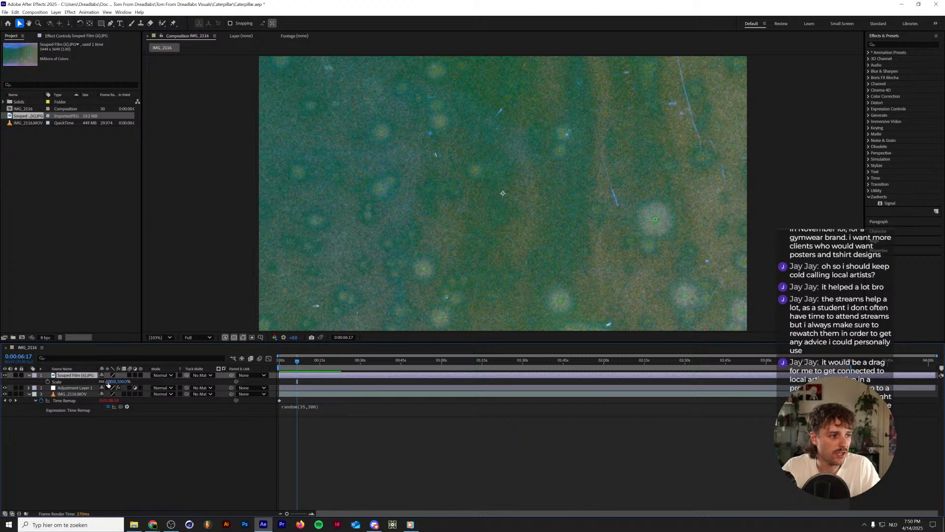
{"action": "left_click_drag", "start_coordinate": [110, 381], "coordinate": [89, 383]}
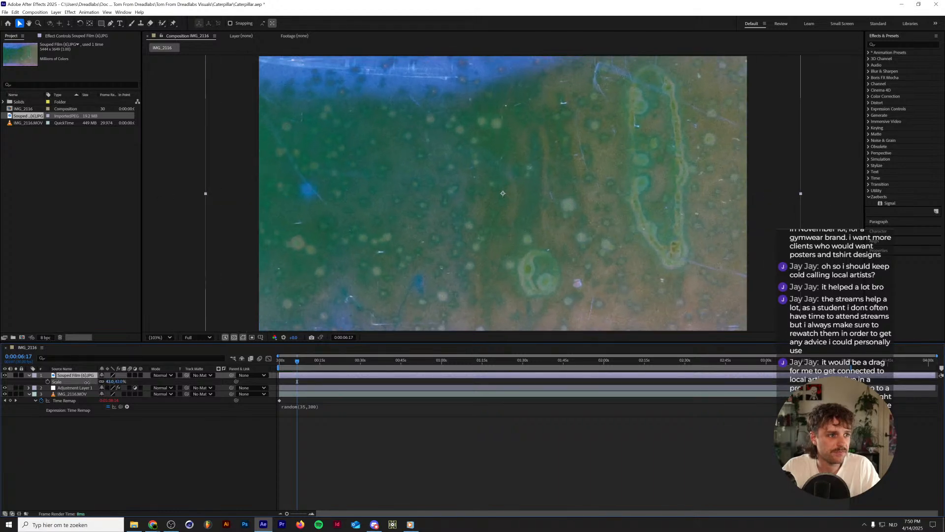
{"action": "key", "text": "ctrl+z"}
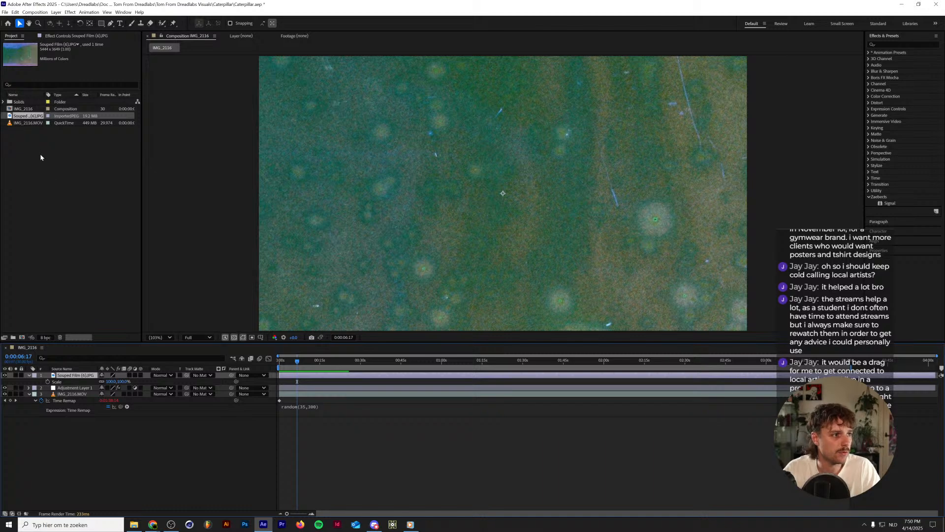
{"action": "left_click", "coordinate": [68, 272]}
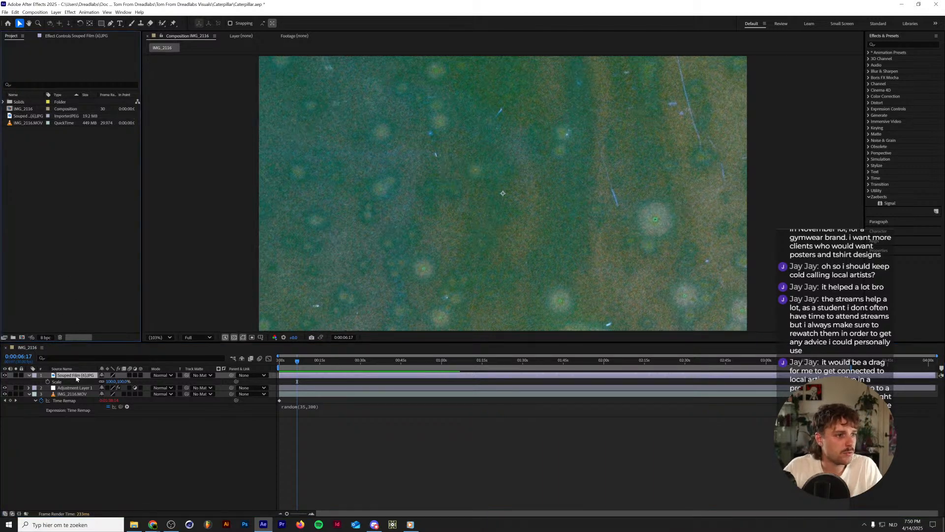
Try the Divide and Subtract blending modes on the Souped Film texture while it lies over the footage.
{"action": "left_click", "coordinate": [163, 376]}
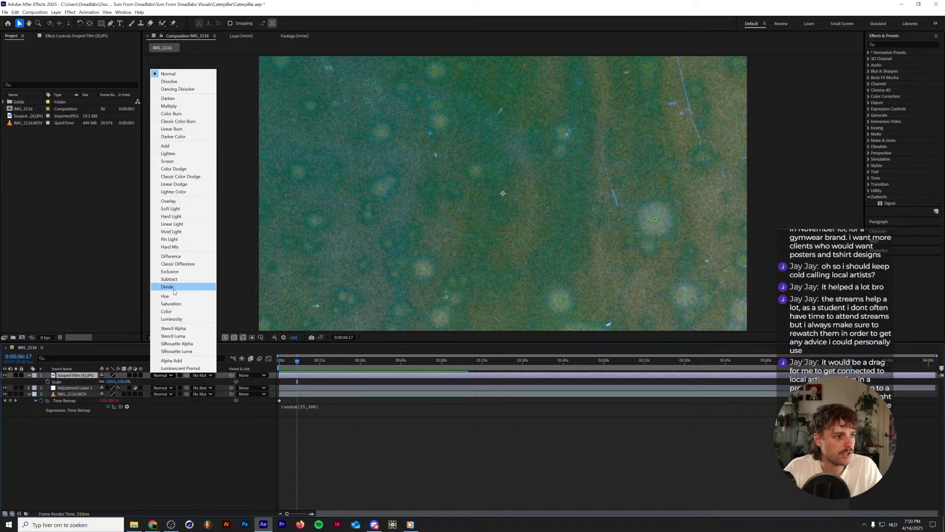
{"action": "left_click", "coordinate": [168, 287]}
{"action": "left_click", "coordinate": [162, 375]}
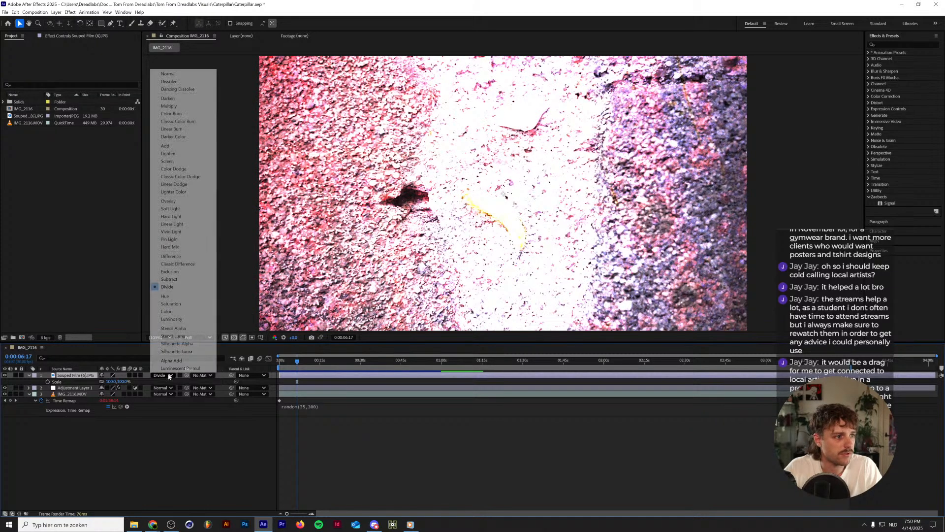
{"action": "left_click", "coordinate": [171, 278]}
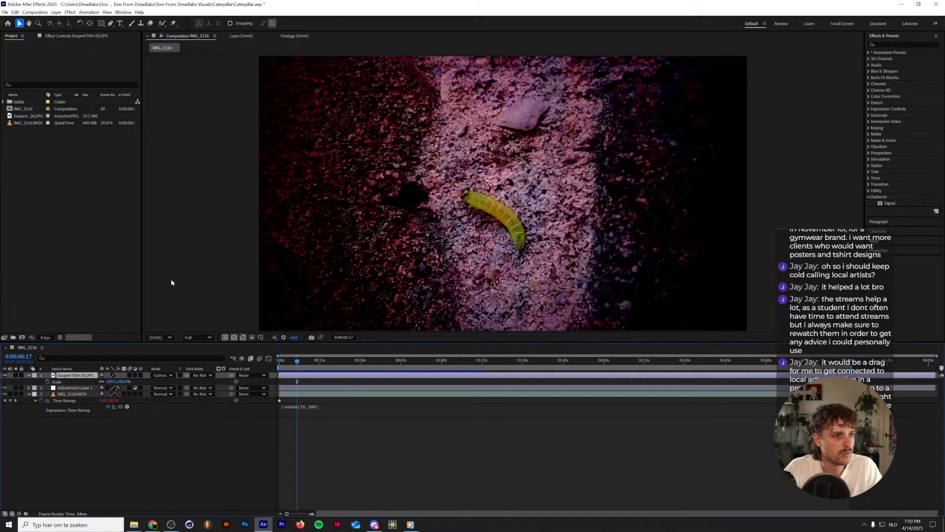
Move the Souped Film layer beneath IMG_2116.MOV, blending the footage with Subtract and the texture with Normal.
{"action": "left_click_drag", "start_coordinate": [67, 378], "coordinate": [68, 396]}
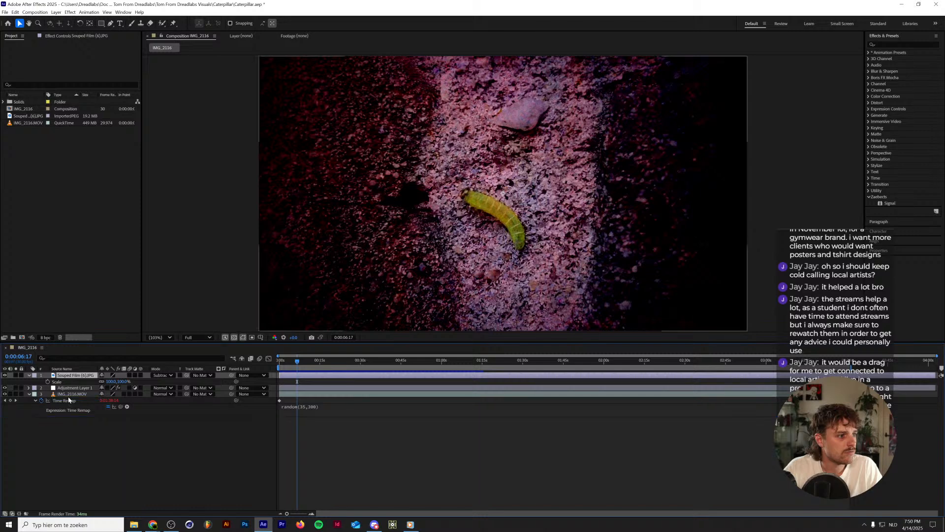
{"action": "left_click", "coordinate": [164, 382]}
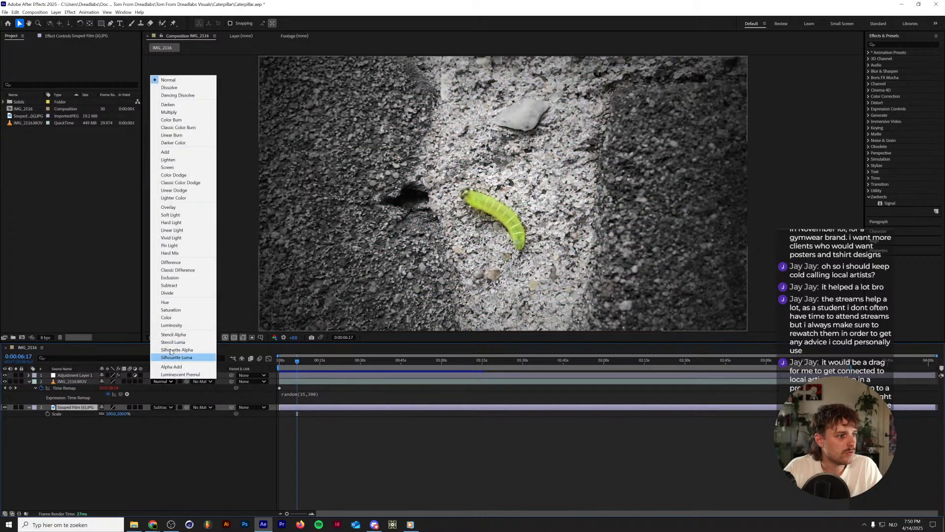
{"action": "left_click", "coordinate": [171, 285]}
{"action": "left_click", "coordinate": [167, 406]}
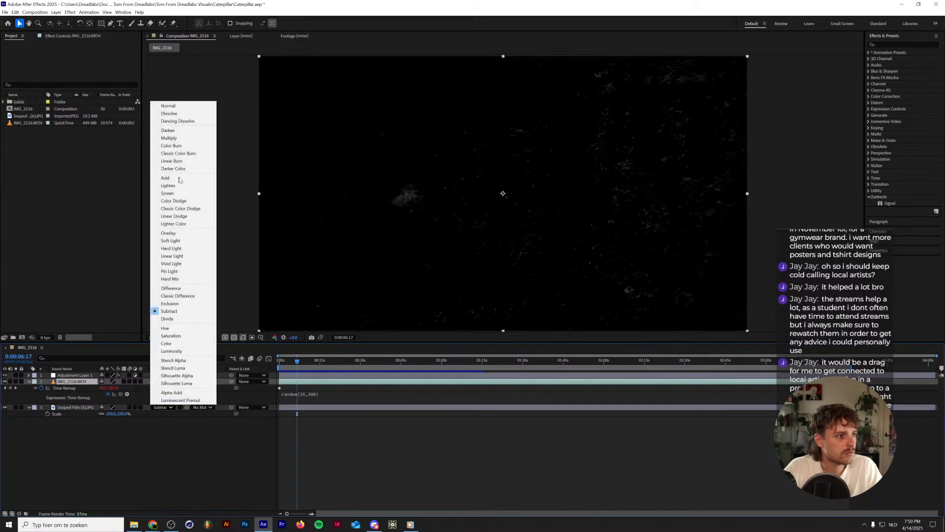
{"action": "left_click", "coordinate": [167, 105]}
Change the IMG_2116.MOV layer's blending mode to Divide and check the result on another frame.
{"action": "left_click", "coordinate": [165, 382]}
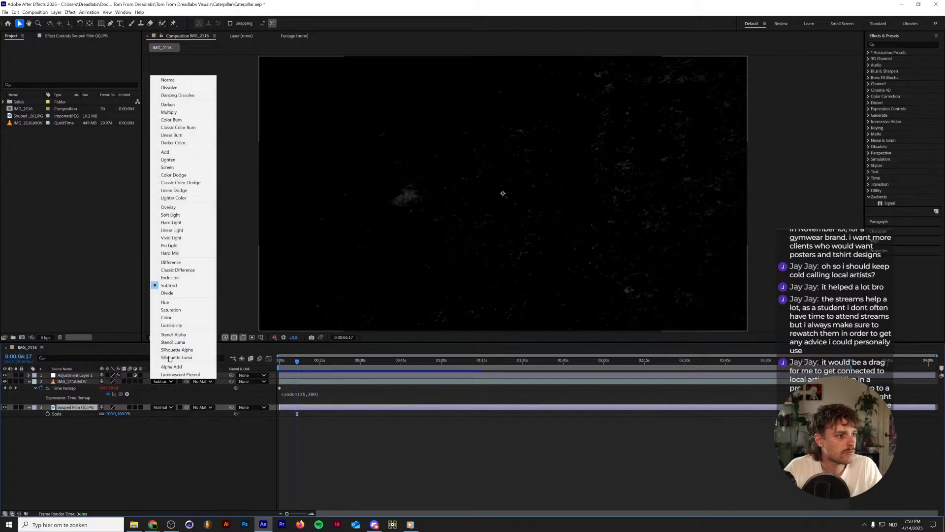
{"action": "left_click", "coordinate": [170, 291]}
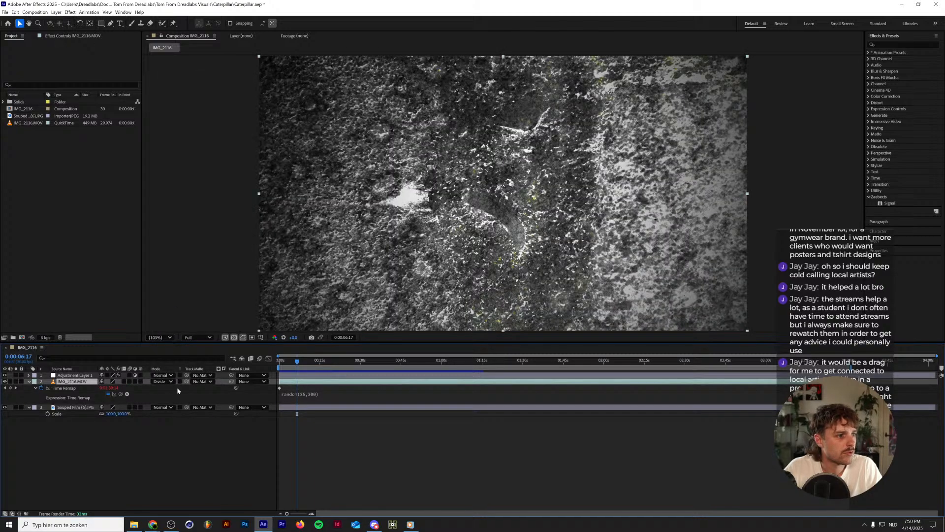
{"action": "left_click_drag", "start_coordinate": [298, 364], "coordinate": [303, 363]}
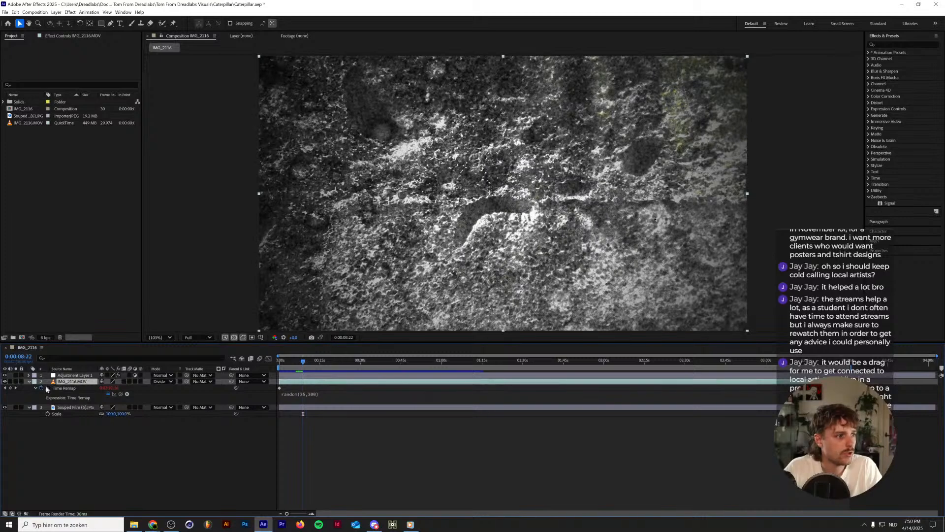
Duplicate IMG_2116.MOV to the top of the layer stack with Normal blending and hide the original footage layer.
{"action": "key", "text": "ctrl+d"}
{"action": "left_click_drag", "start_coordinate": [77, 379], "coordinate": [76, 373]}
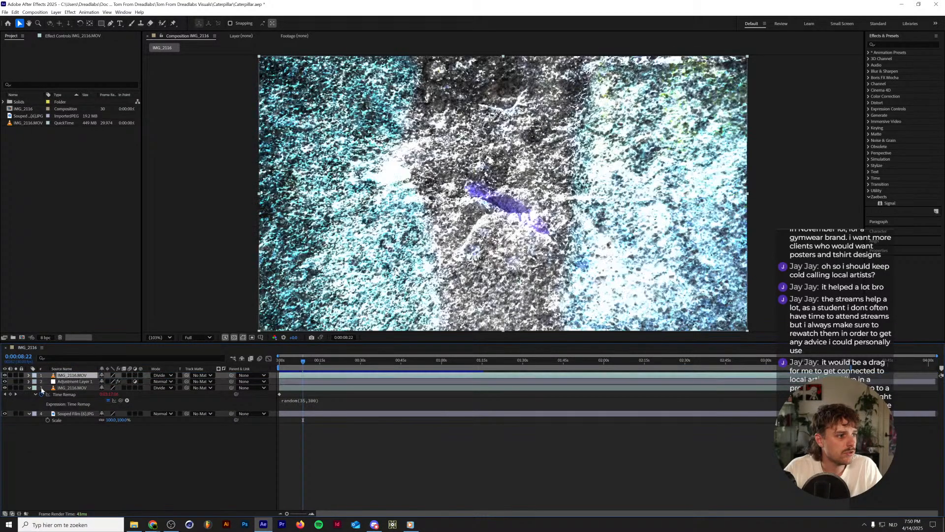
{"action": "left_click", "coordinate": [4, 389]}
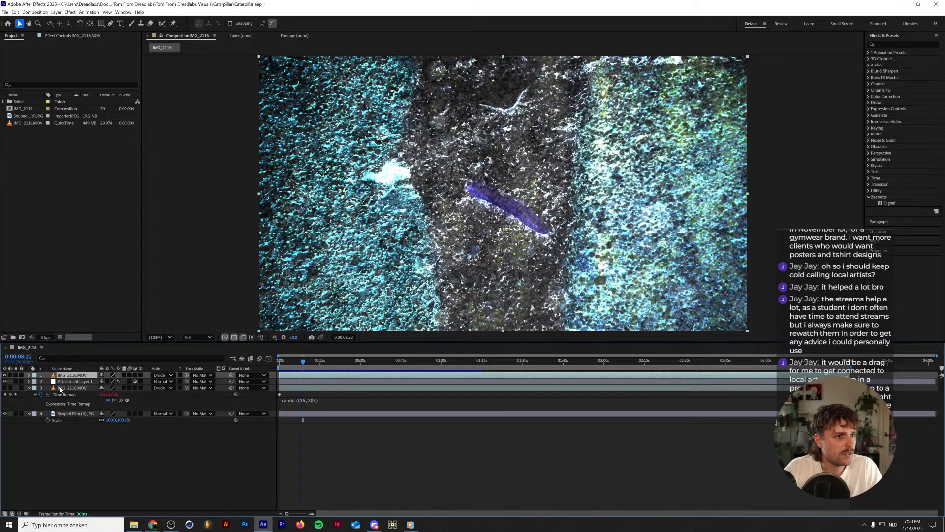
{"action": "left_click", "coordinate": [163, 376]}
{"action": "left_click", "coordinate": [177, 74]}
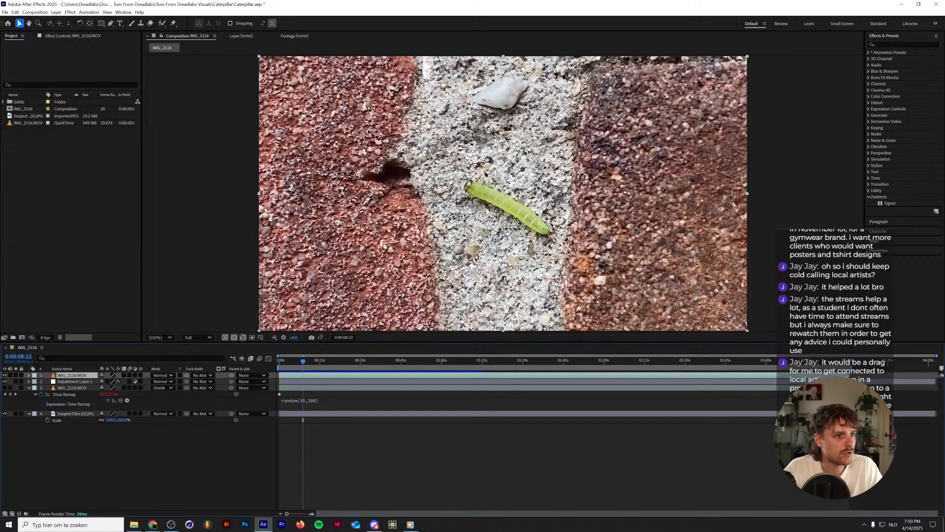
Copy the Hue/Saturation effect from Adjustment Layer 1 and paste it onto the top IMG_2116.MOV layer.
{"action": "left_click", "coordinate": [77, 387]}
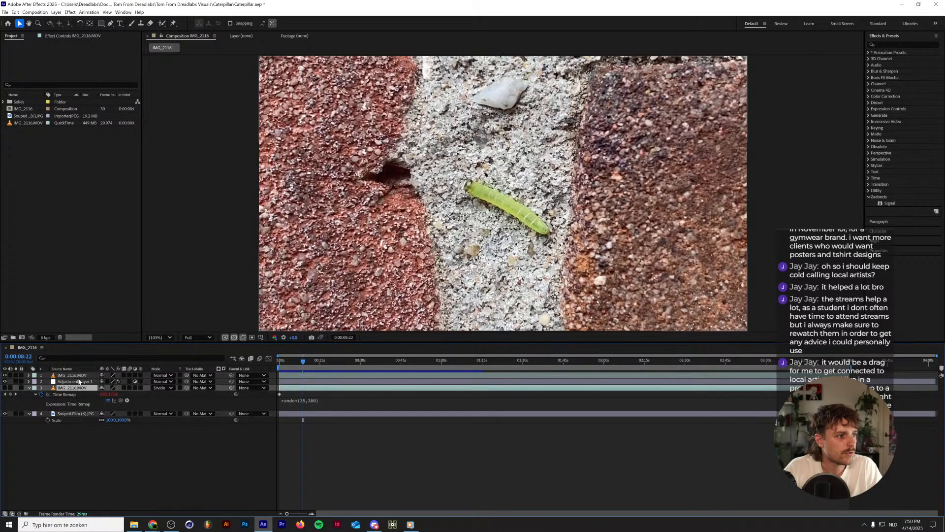
{"action": "left_click", "coordinate": [79, 382]}
{"action": "left_click", "coordinate": [74, 36]}
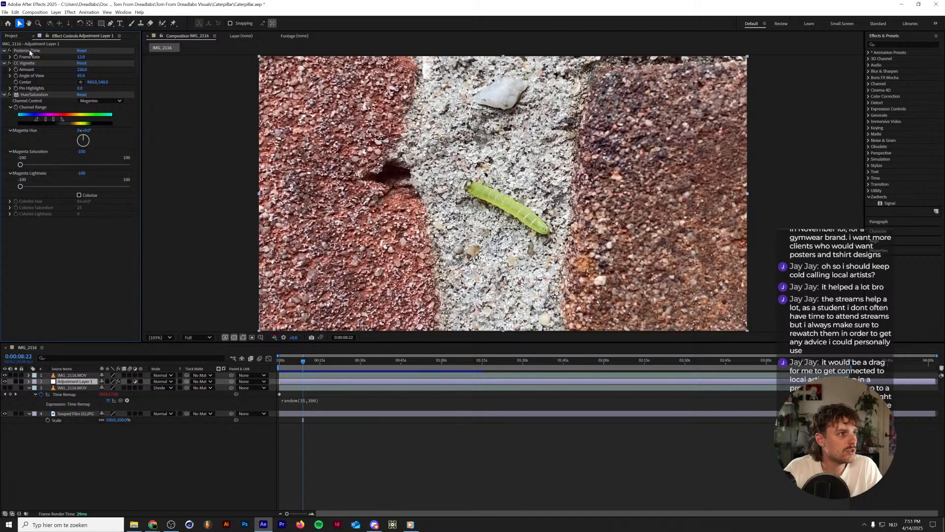
{"action": "left_click", "coordinate": [30, 51]}
{"action": "left_click", "coordinate": [25, 63]}
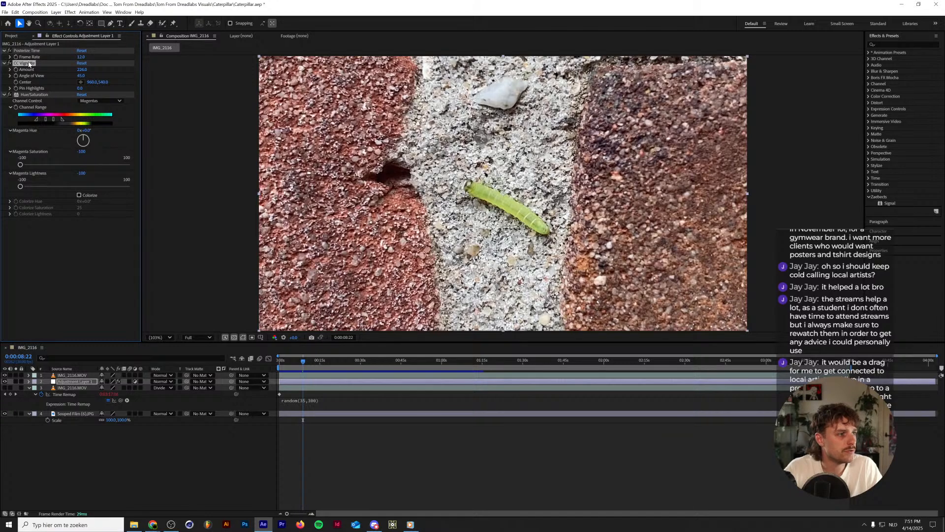
{"action": "left_click", "coordinate": [34, 94]}
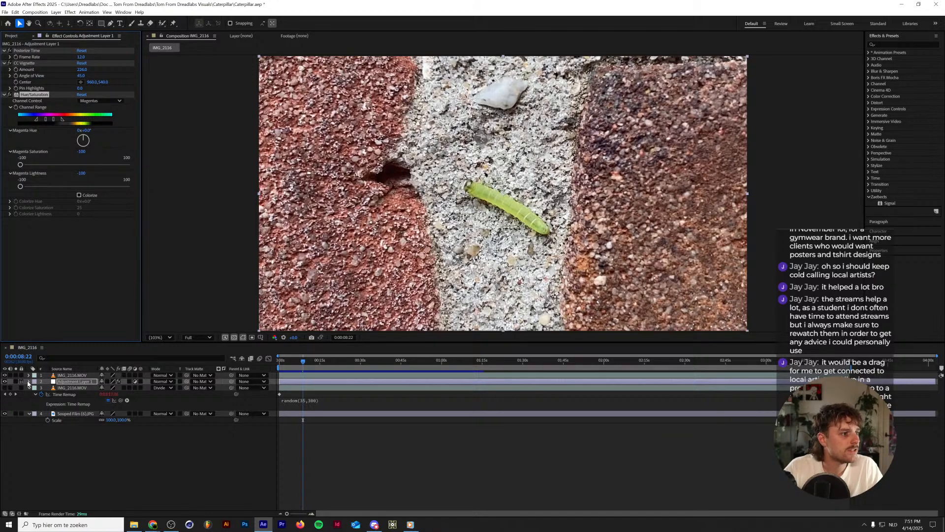
{"action": "key", "text": "ctrl+c"}
{"action": "left_click", "coordinate": [77, 376]}
{"action": "key", "text": "ctrl+v"}
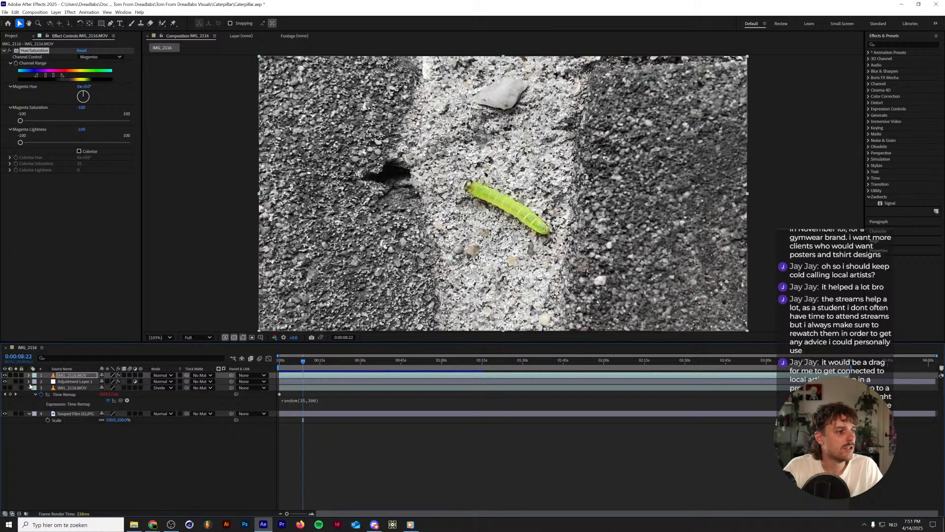
Hide the top IMG_2116.MOV layer, set the preview resolution to Half and play the composition from the start.
{"action": "left_click", "coordinate": [4, 375]}
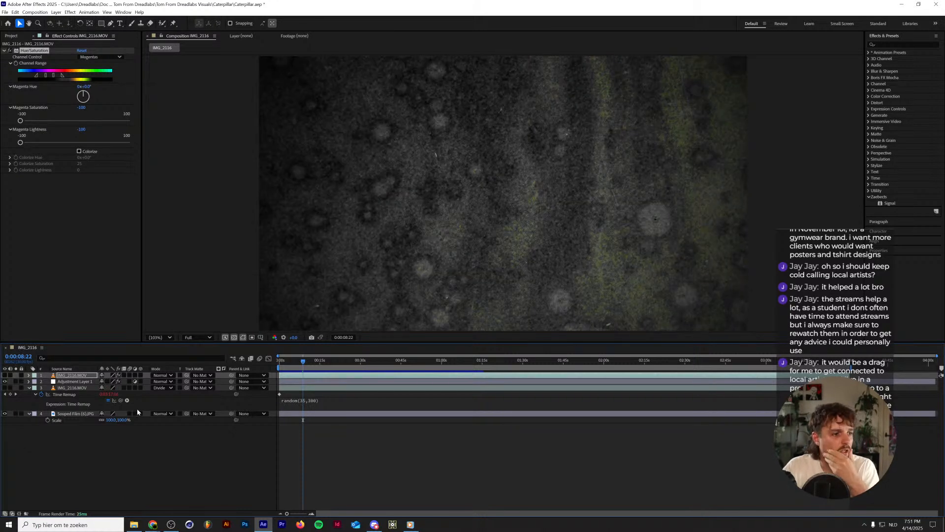
{"action": "left_click_drag", "start_coordinate": [295, 364], "coordinate": [253, 362]}
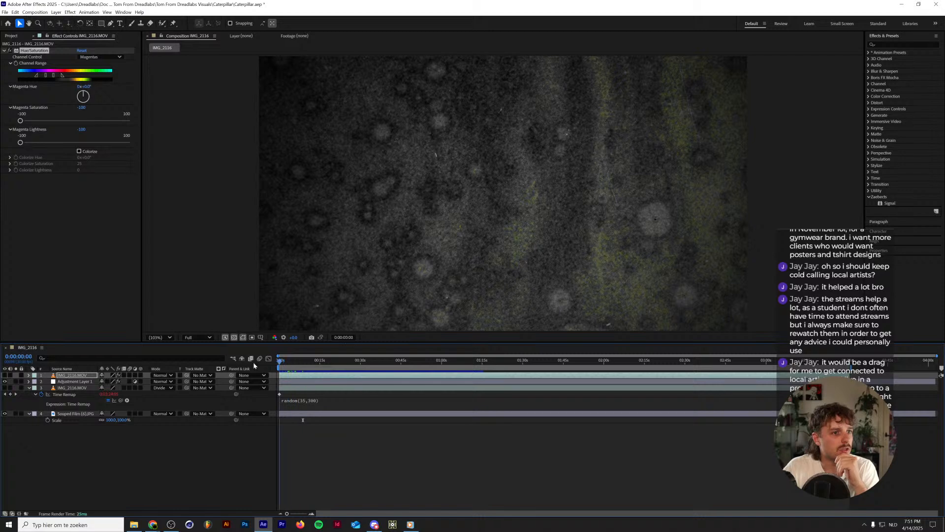
{"action": "left_click", "coordinate": [206, 338]}
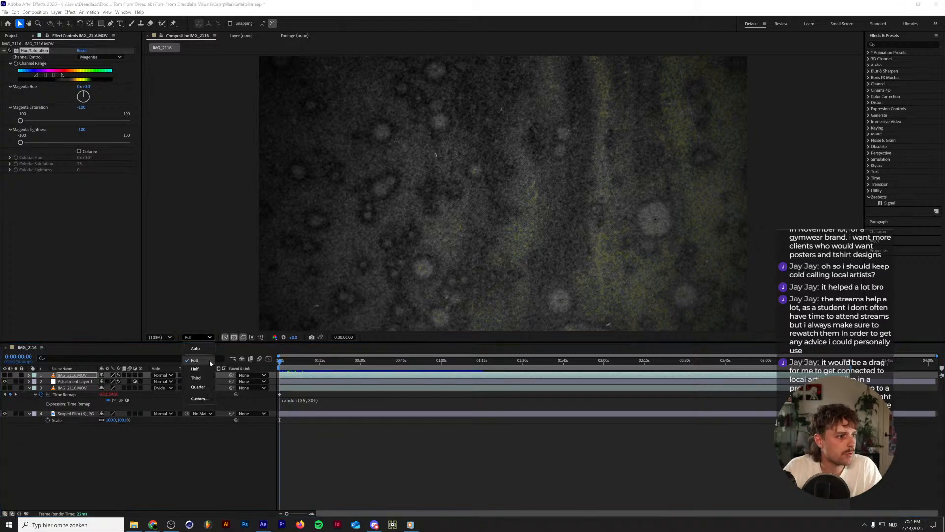
{"action": "left_click", "coordinate": [203, 369]}
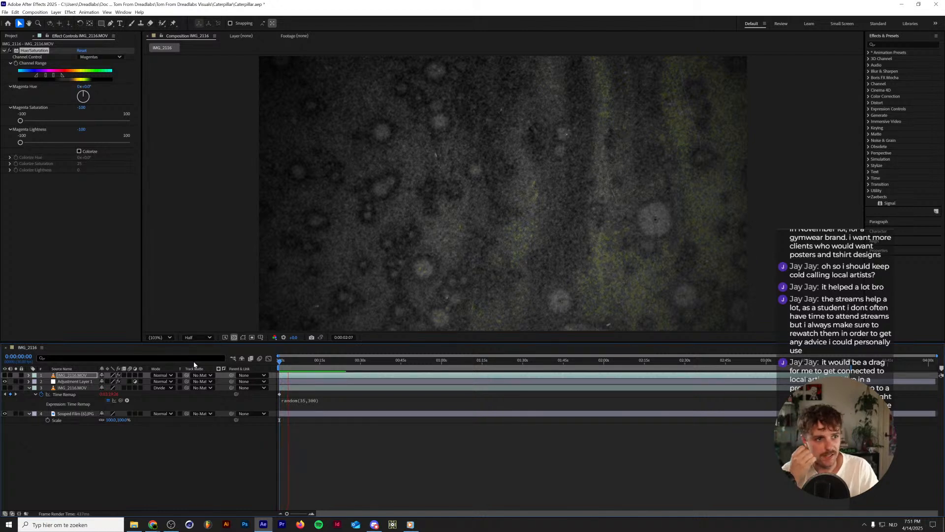
{"action": "left_click_drag", "start_coordinate": [288, 365], "coordinate": [243, 374]}
{"action": "left_click", "coordinate": [173, 462]}
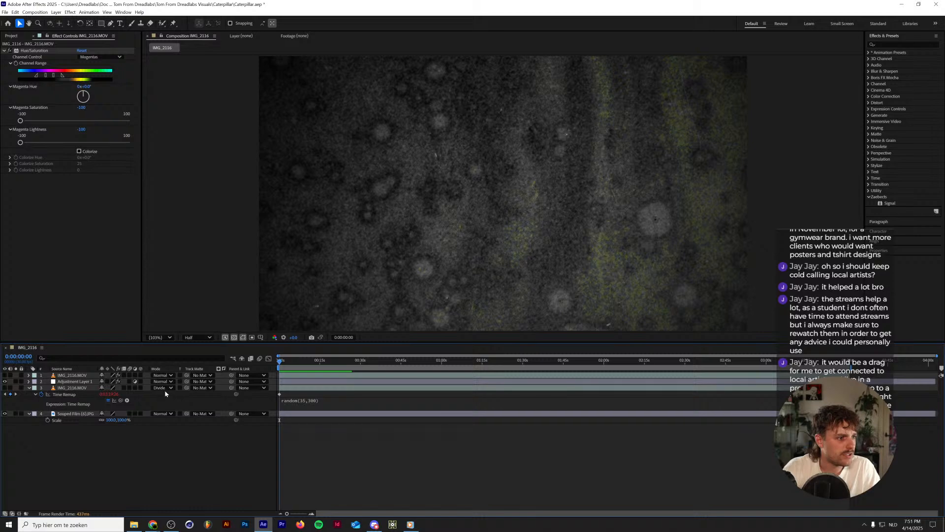
Show the lower IMG_2116.MOV layer and preview its Divide blend over the Souped Film texture.
{"action": "left_click", "coordinate": [5, 388]}
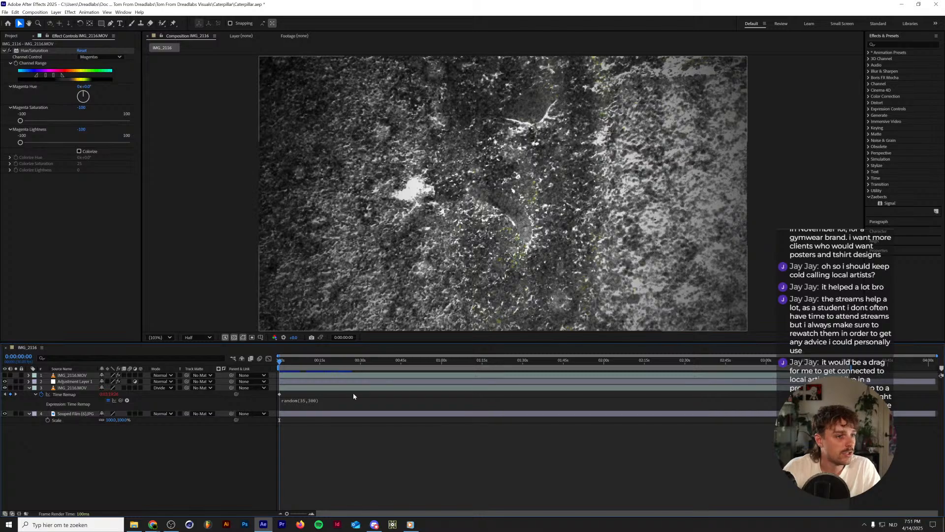
{"action": "key", "text": "space"}
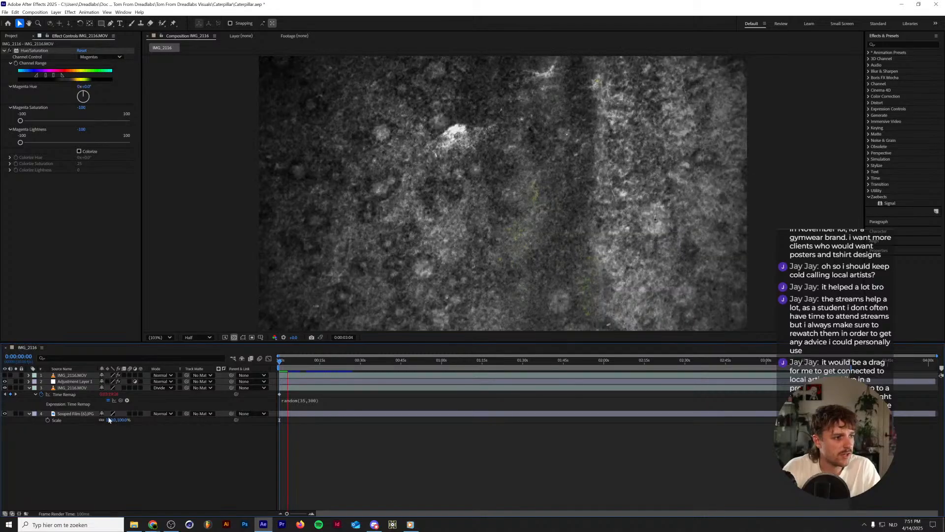
{"action": "left_click", "coordinate": [289, 362]}
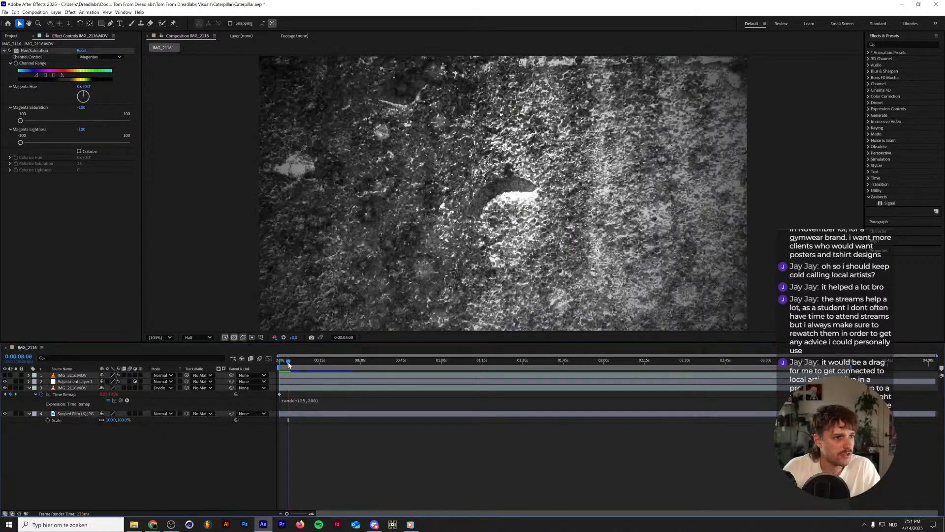
{"action": "key", "text": "space"}
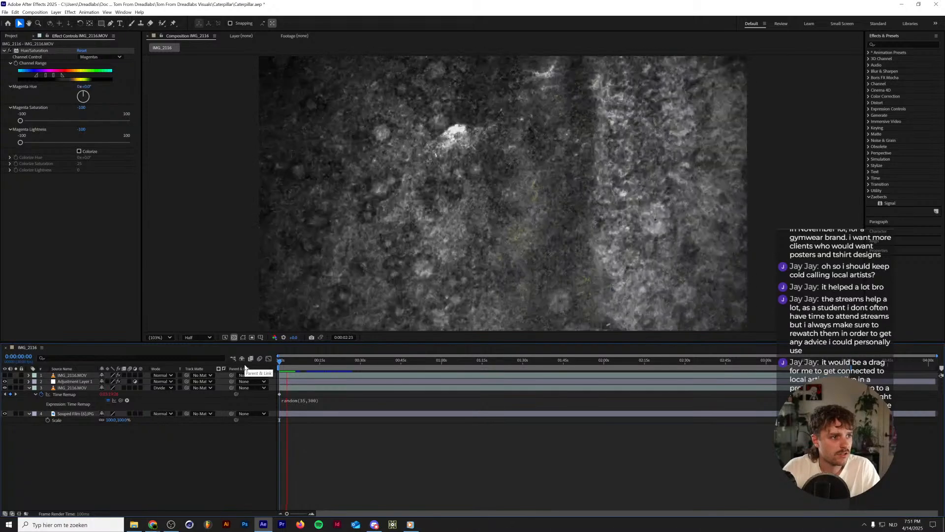
{"action": "key", "text": "space"}
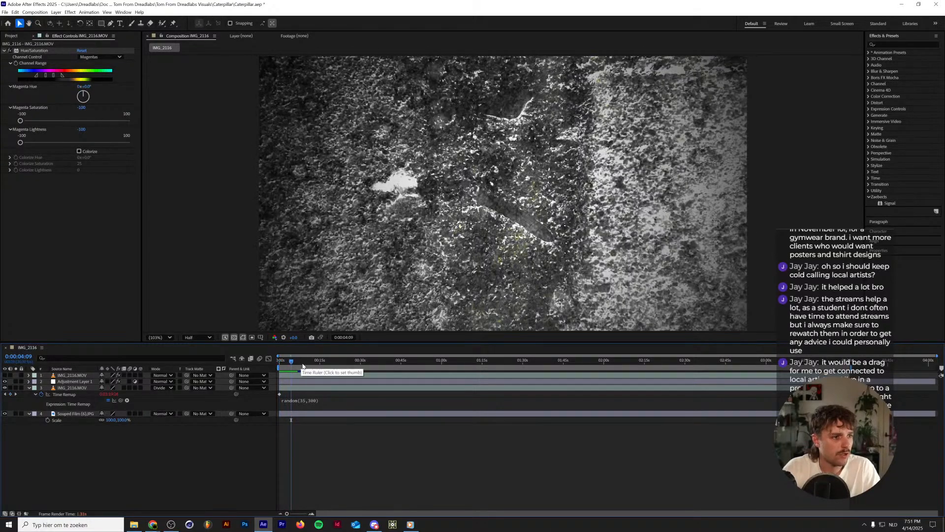
{"action": "key", "text": "space"}
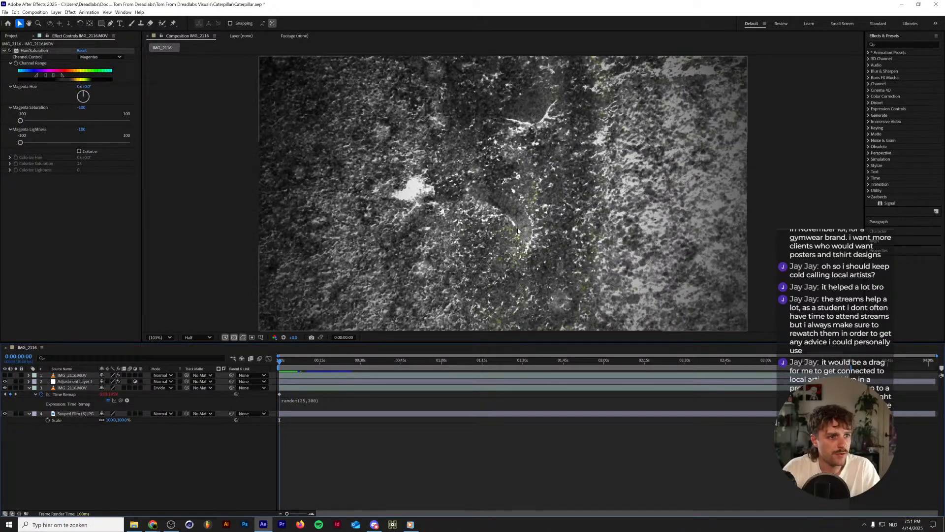
Show the top IMG_2116.MOV layer and apply the Extract keying effect to it, using a frame with the caterpillar in view.
{"action": "left_click", "coordinate": [5, 376]}
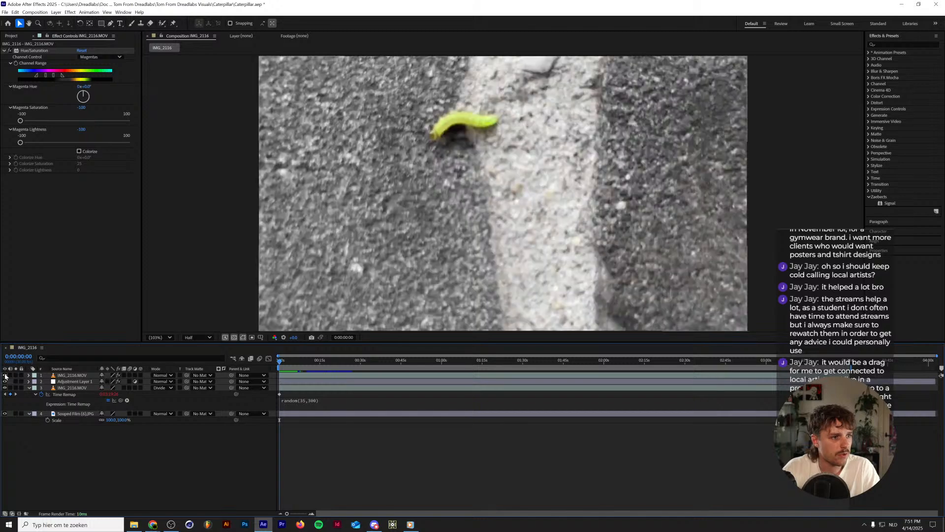
{"action": "left_click_drag", "start_coordinate": [283, 365], "coordinate": [287, 365]}
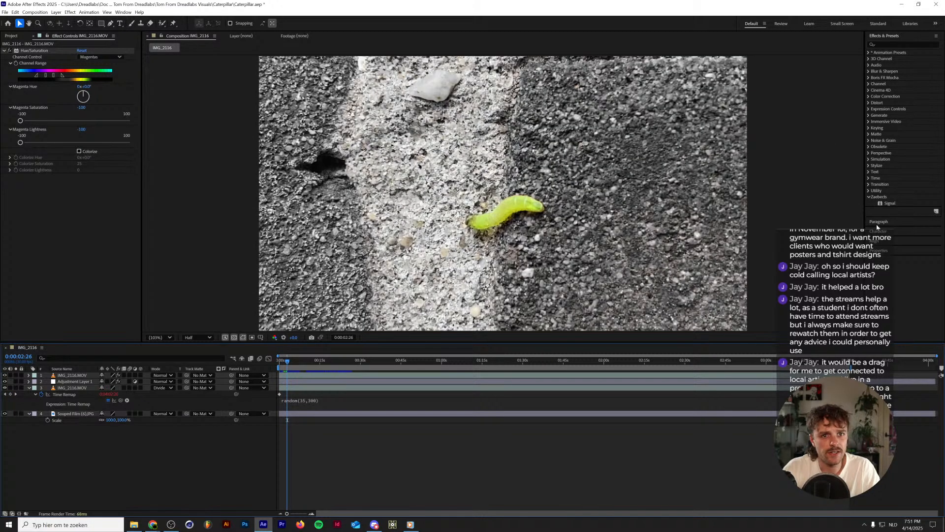
{"action": "left_click", "coordinate": [892, 44]}
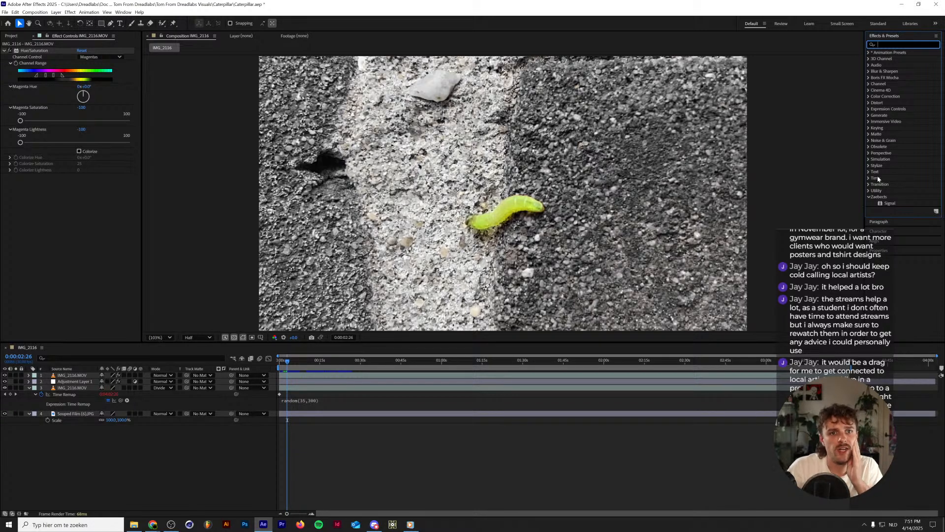
{"action": "left_click", "coordinate": [869, 128]}
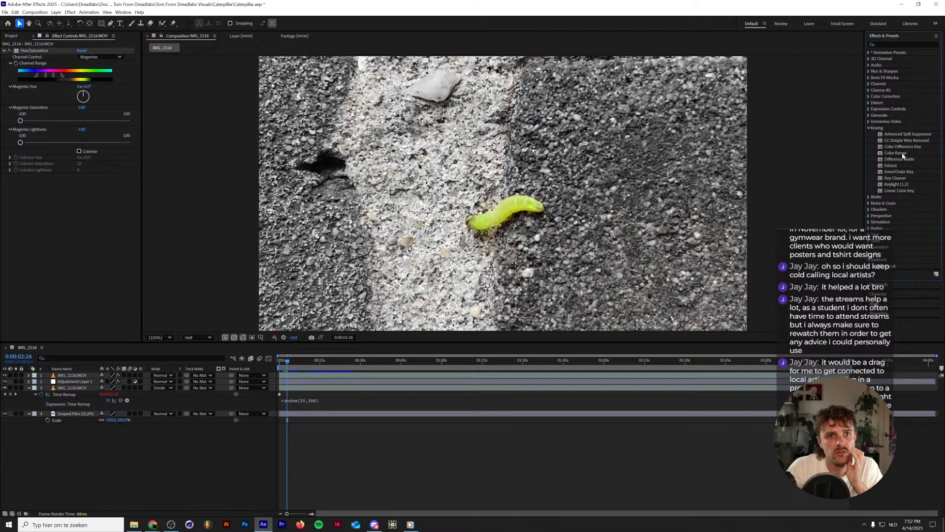
{"action": "left_click", "coordinate": [903, 154]}
{"action": "left_click", "coordinate": [895, 166]}
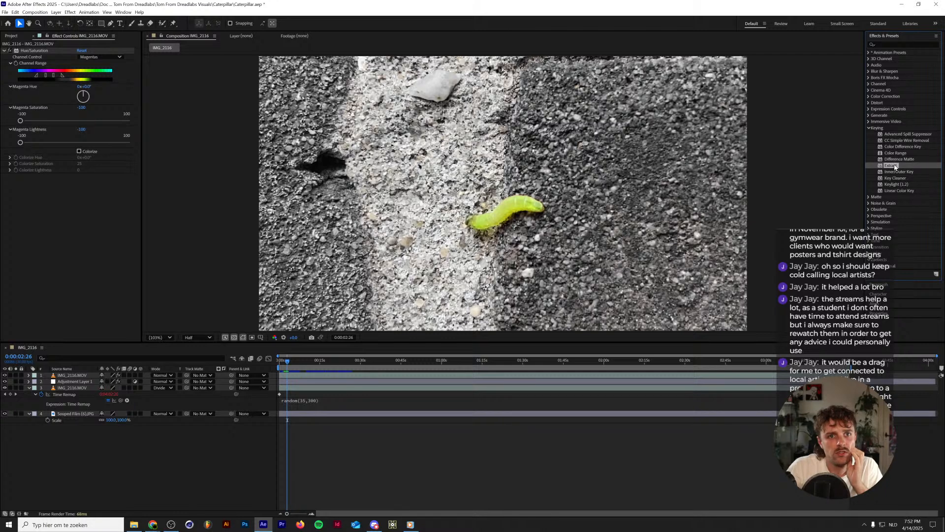
{"action": "left_click_drag", "start_coordinate": [895, 167], "coordinate": [37, 290]}
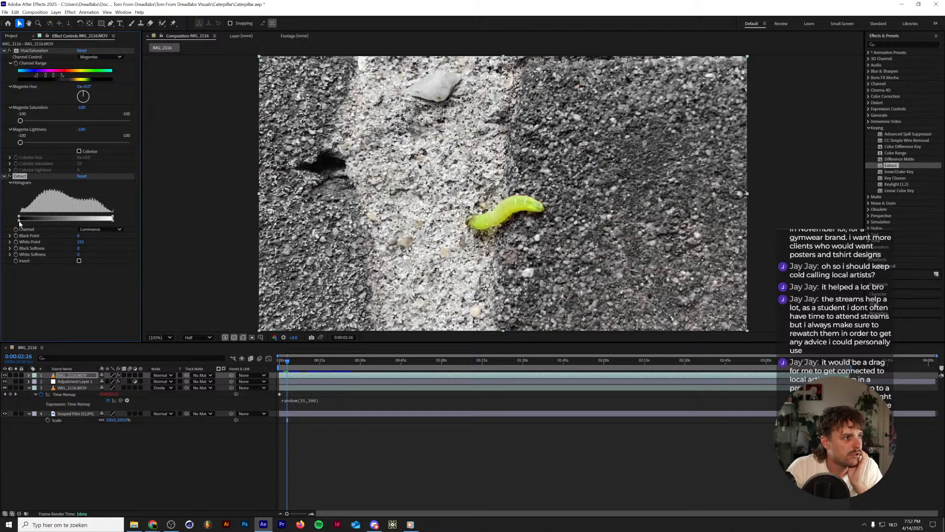
Disable the top layer's Hue/Saturation effect and test Extract on the Red channel before setting it back to Luminance.
{"action": "left_click", "coordinate": [100, 230]}
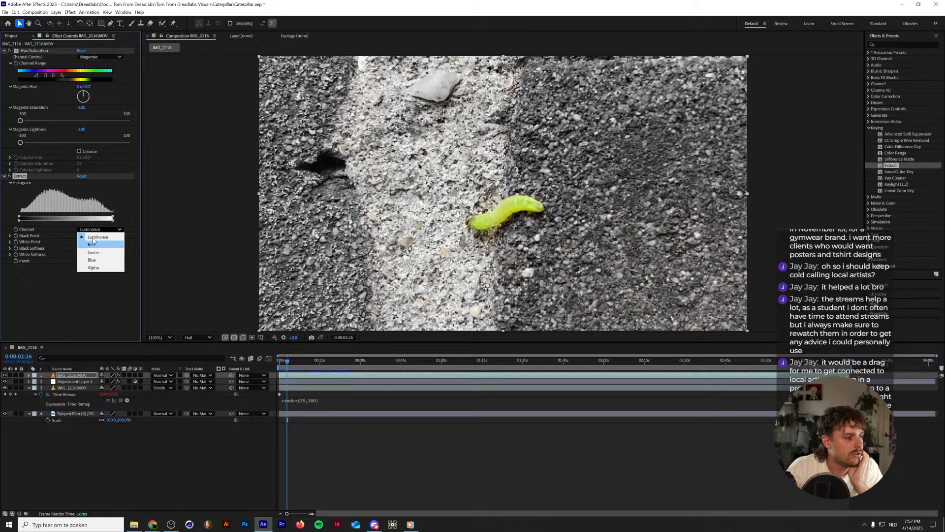
{"action": "left_click", "coordinate": [21, 51]}
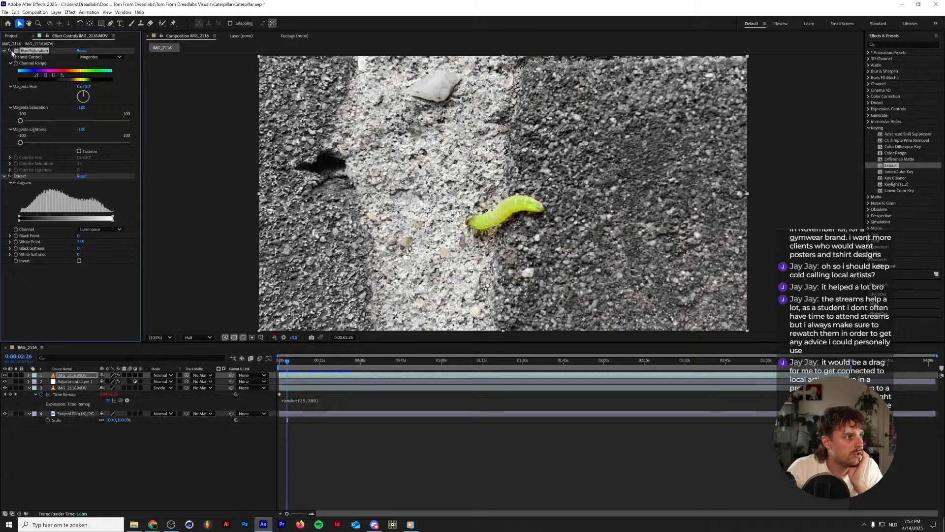
{"action": "left_click", "coordinate": [10, 51]}
{"action": "left_click", "coordinate": [100, 229]}
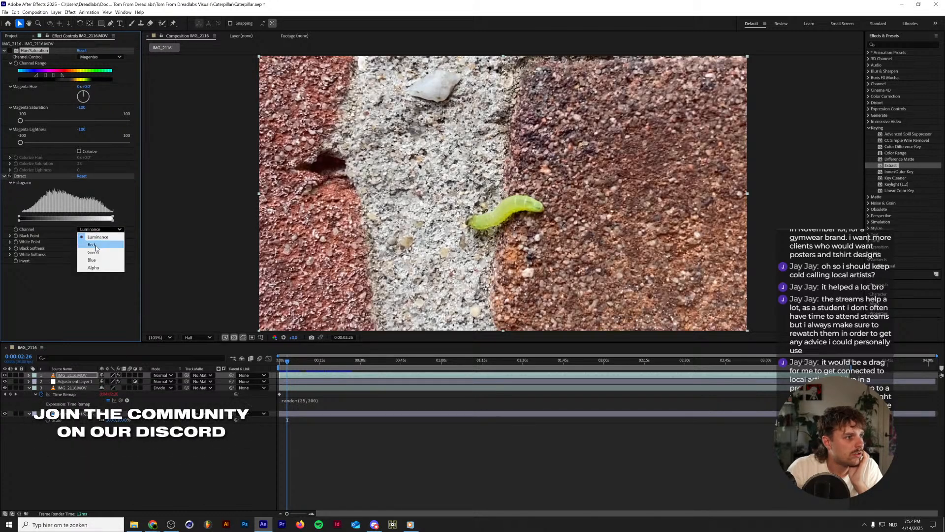
{"action": "left_click", "coordinate": [93, 245]}
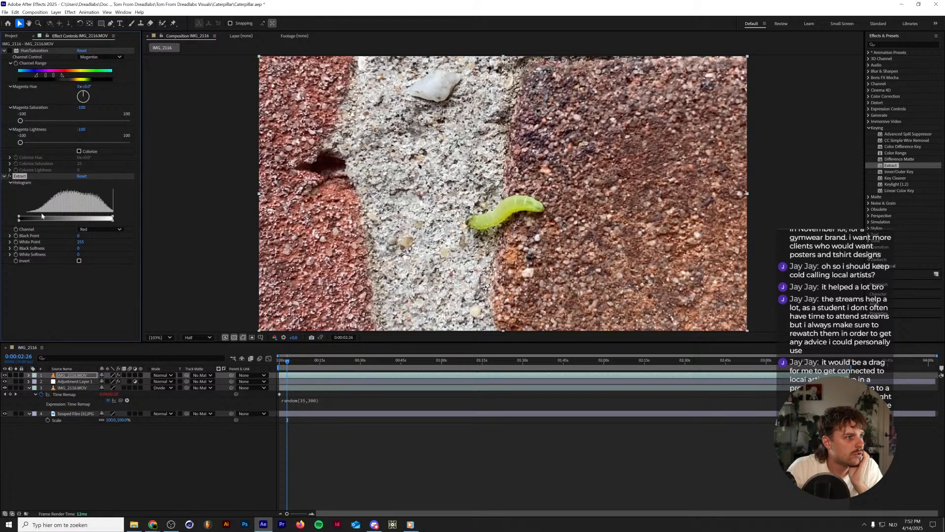
{"action": "mouse_move", "coordinate": [20, 218]}
{"action": "left_mouse_down"}
{"action": "mouse_move", "coordinate": [111, 218]}
{"action": "mouse_move", "coordinate": [19, 219]}
{"action": "left_mouse_up"}
{"action": "left_click", "coordinate": [98, 229]}
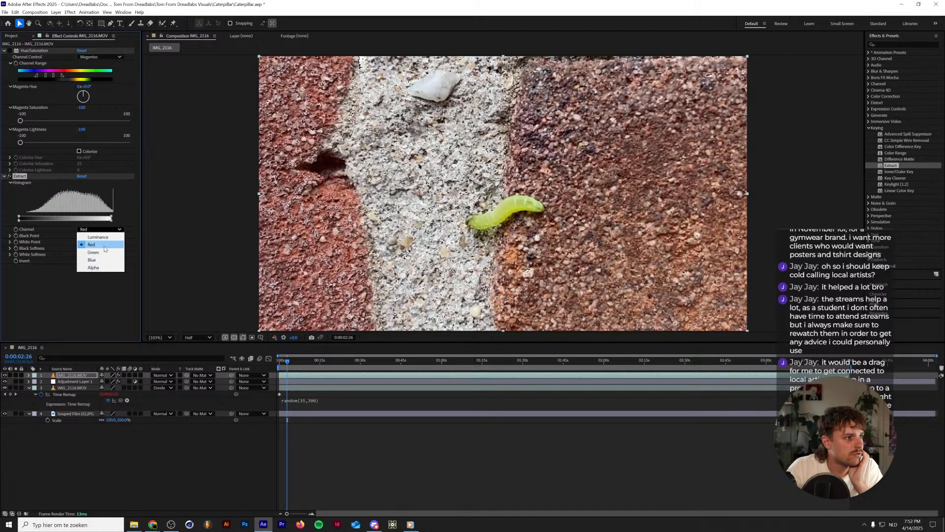
{"action": "left_click", "coordinate": [105, 239]}
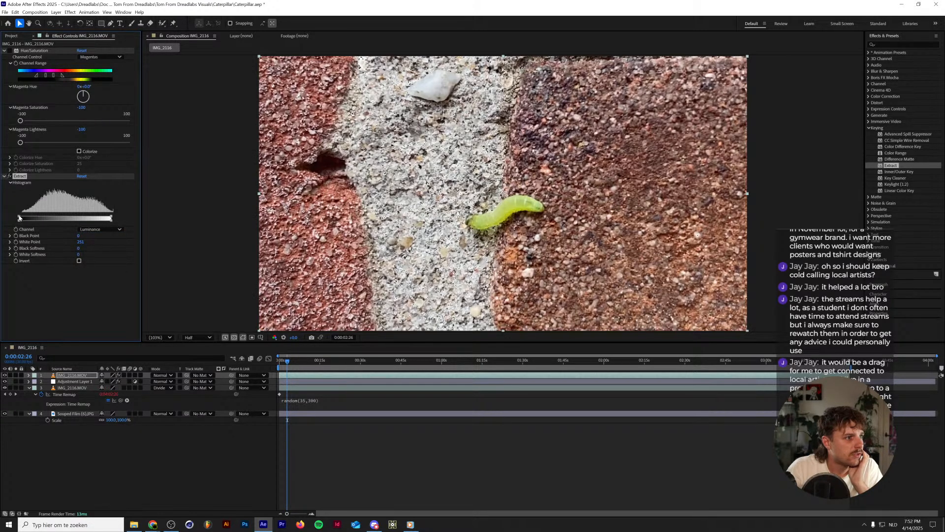
Set Extract's Black Point to 125 and White Point to 222, and turn on Invert.
{"action": "left_click_drag", "start_coordinate": [19, 217], "coordinate": [70, 241]}
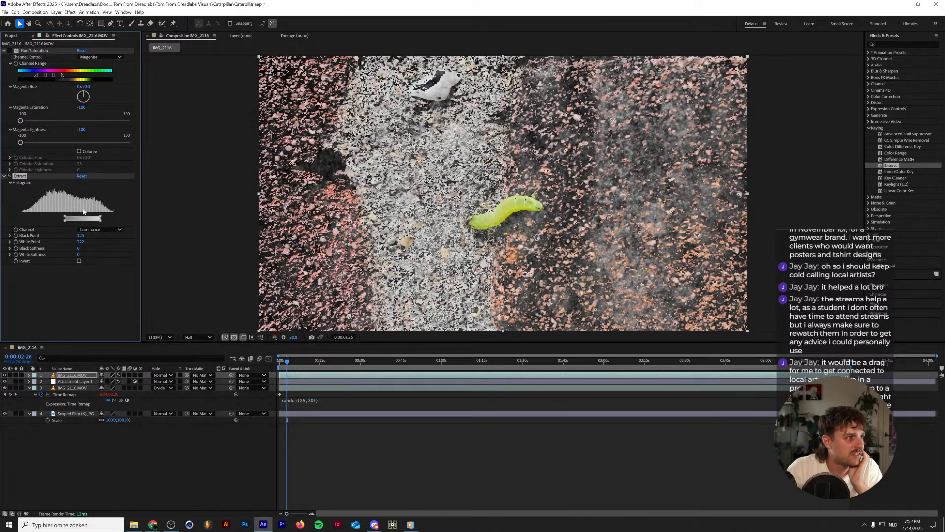
{"action": "left_click", "coordinate": [80, 261]}
{"action": "left_click", "coordinate": [79, 260]}
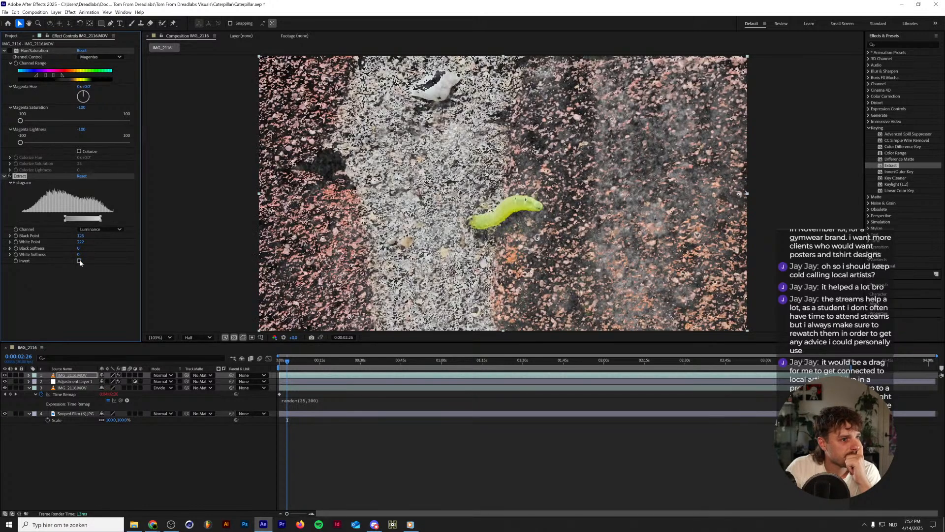
{"action": "left_click", "coordinate": [79, 261]}
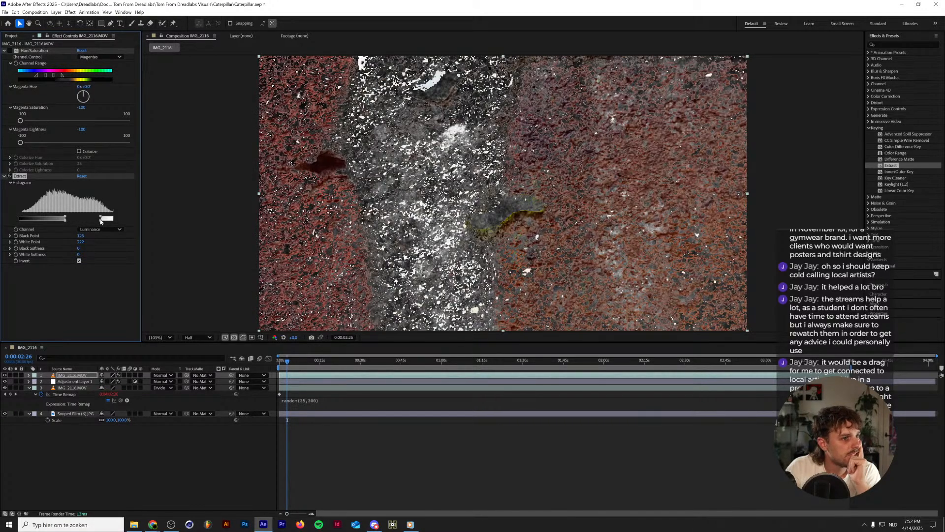
Adjust the inverted Extract key to Black Point 0, White Point 168 and White Softness 15.
{"action": "left_click_drag", "start_coordinate": [100, 221], "coordinate": [126, 217]}
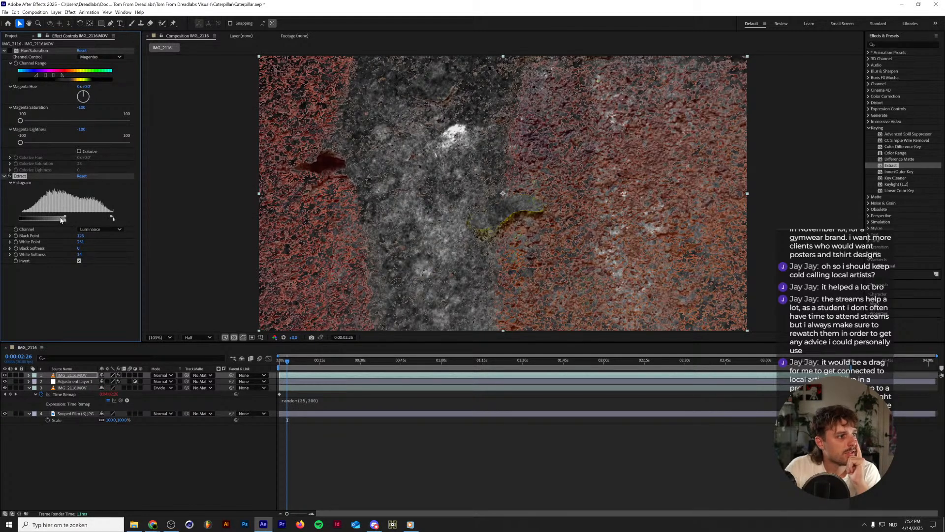
{"action": "left_click_drag", "start_coordinate": [65, 218], "coordinate": [1, 222]}
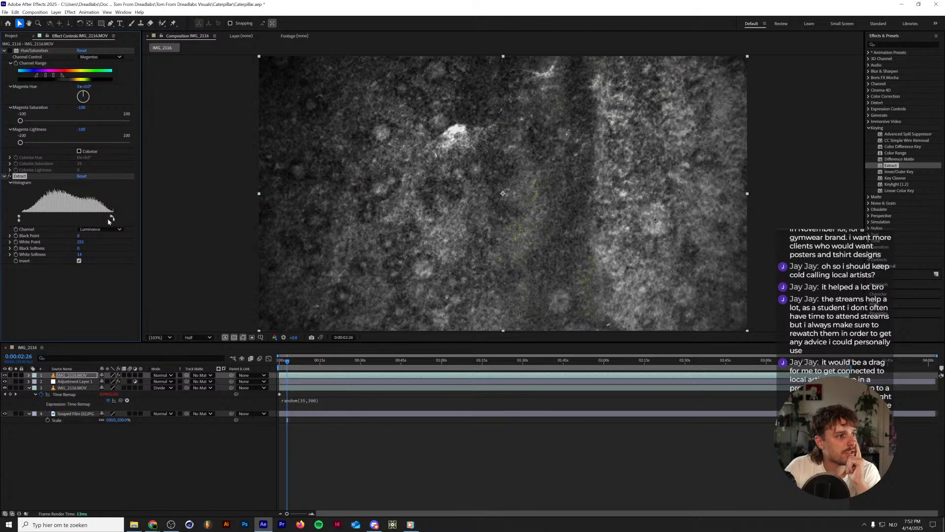
{"action": "left_click_drag", "start_coordinate": [112, 218], "coordinate": [83, 220]}
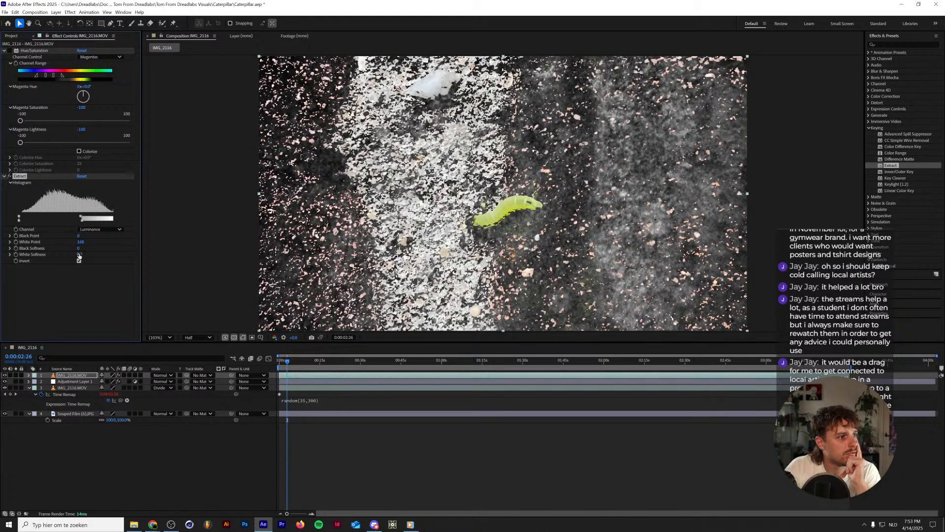
{"action": "left_click_drag", "start_coordinate": [79, 255], "coordinate": [81, 253]}
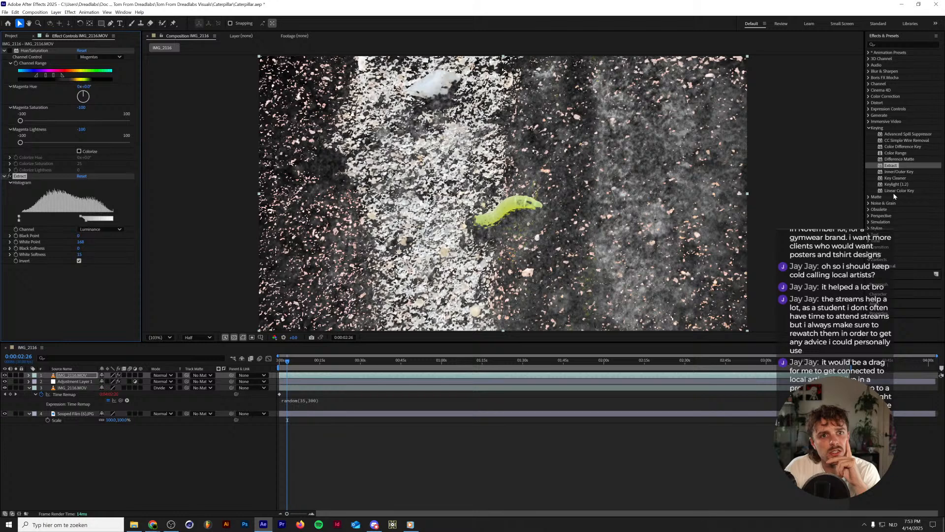
Discard a trial Color Range effect and apply Linear Color Key instead, sampling its key color from the pale stone strip.
{"action": "left_click_drag", "start_coordinate": [896, 153], "coordinate": [53, 301]}
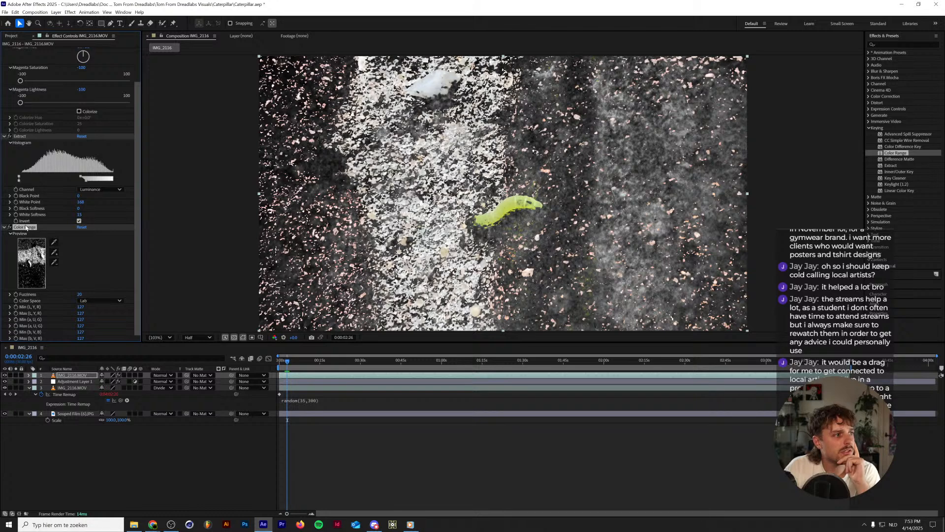
{"action": "key", "text": "Delete"}
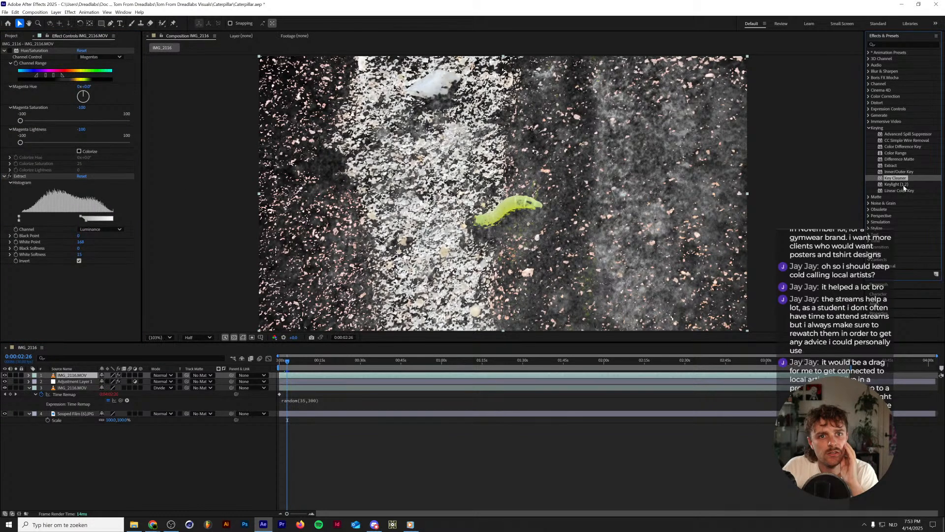
{"action": "left_click_drag", "start_coordinate": [900, 191], "coordinate": [36, 321]}
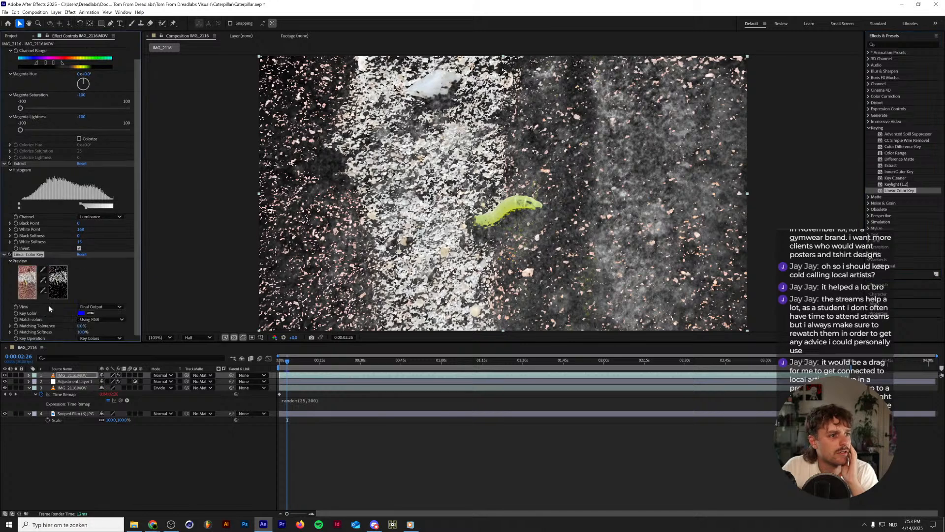
{"action": "left_click", "coordinate": [90, 313]}
{"action": "left_click", "coordinate": [370, 162]}
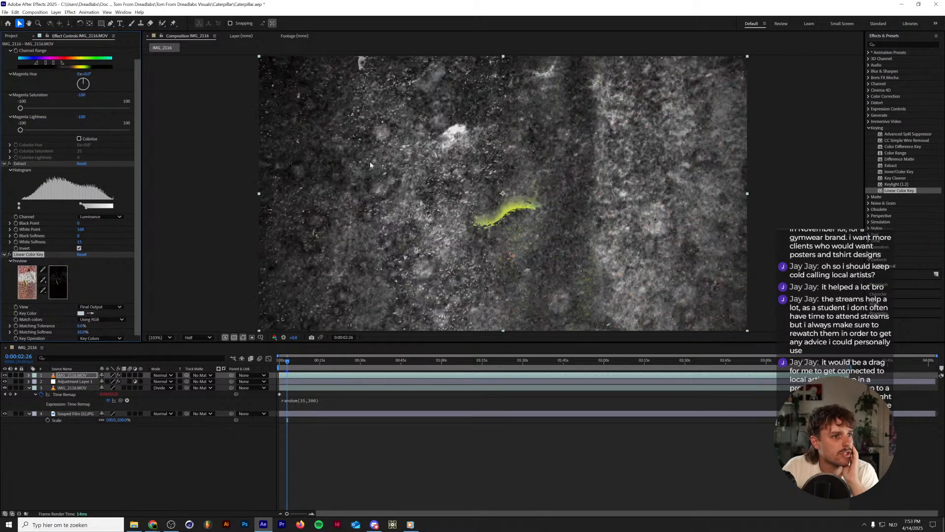
{"action": "left_click", "coordinate": [16, 163]}
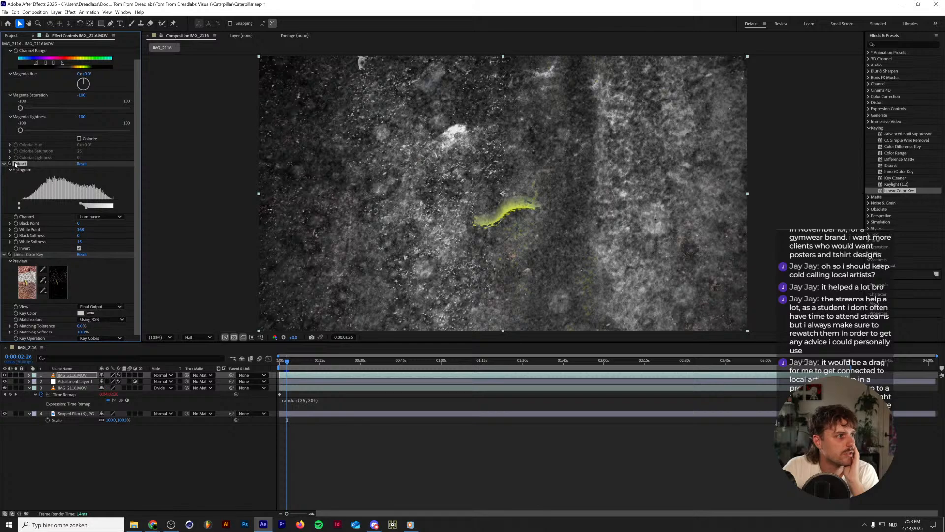
Try deleting the Extract effect from the top footage layer, undo the deletion, and preview the keyed caterpillar.
{"action": "key", "text": "Delete"}
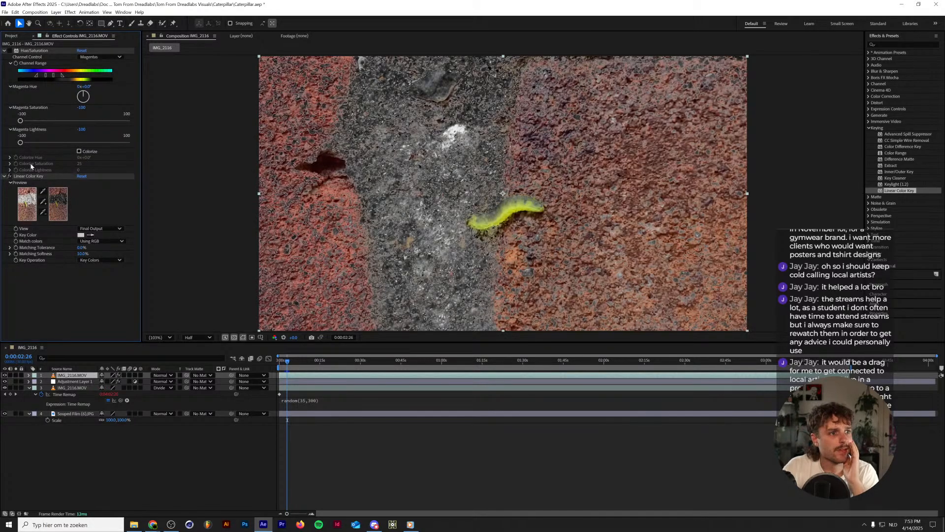
{"action": "key", "text": "ctrl+z"}
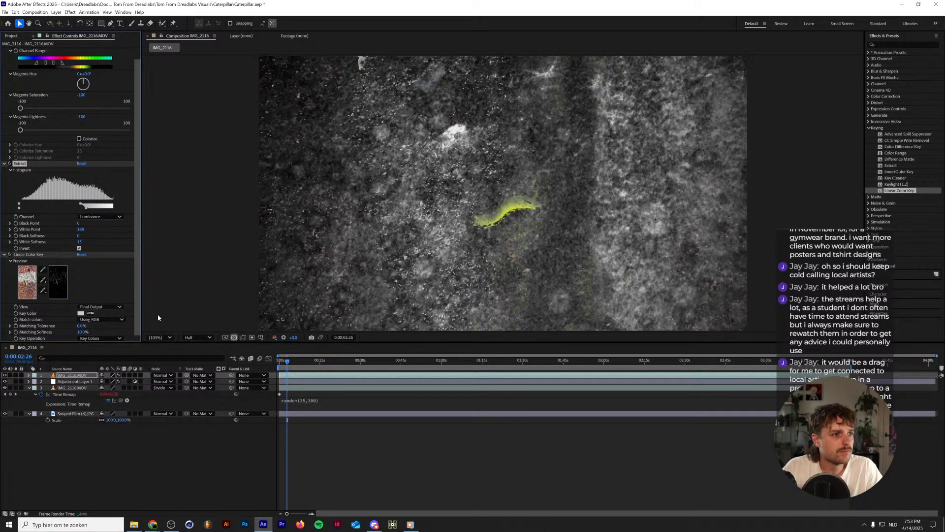
{"action": "key", "text": "space"}
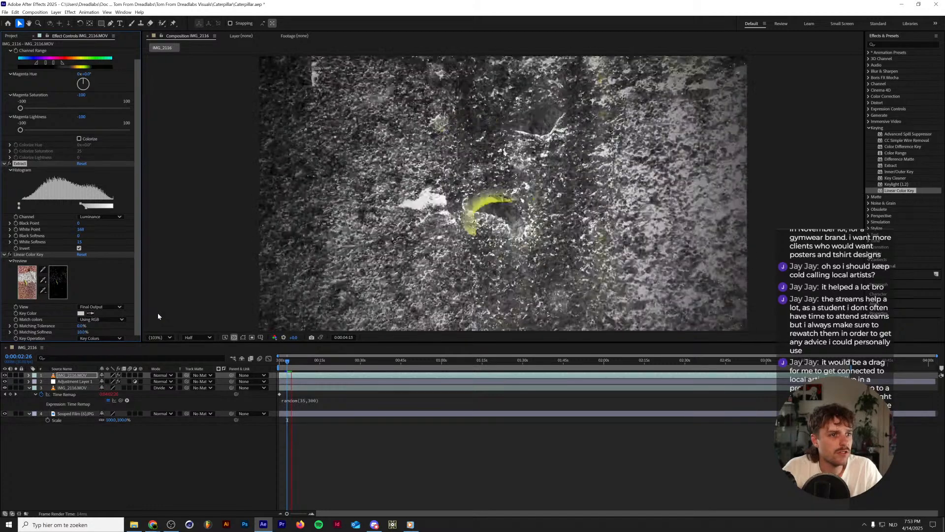
{"action": "key", "text": "space"}
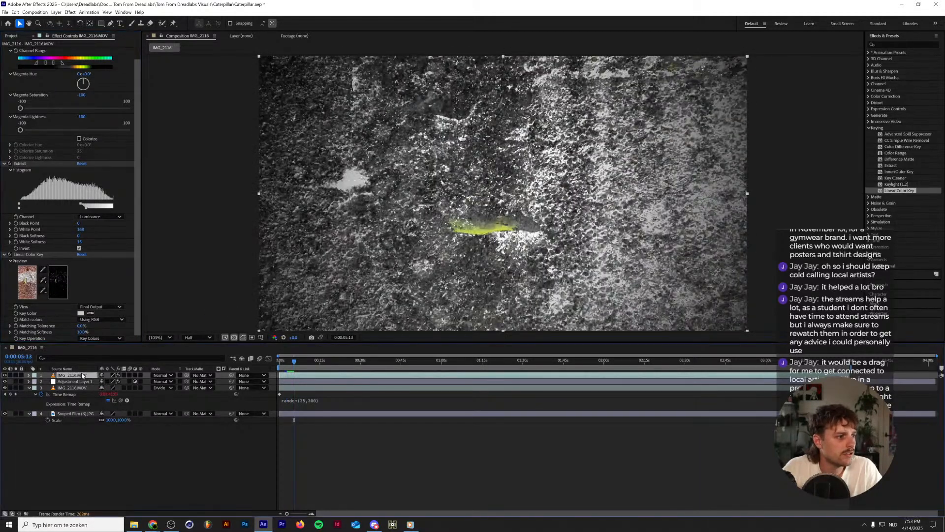
Move Posterize Time from Adjustment Layer 1 to a new adjustment layer on top, and return to the first frame.
{"action": "left_click", "coordinate": [73, 381]}
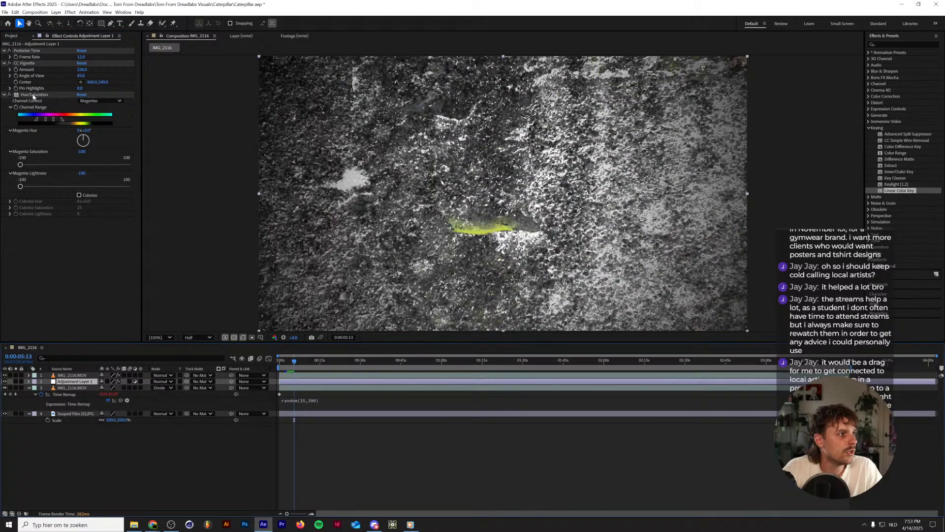
{"action": "left_click", "coordinate": [74, 376]}
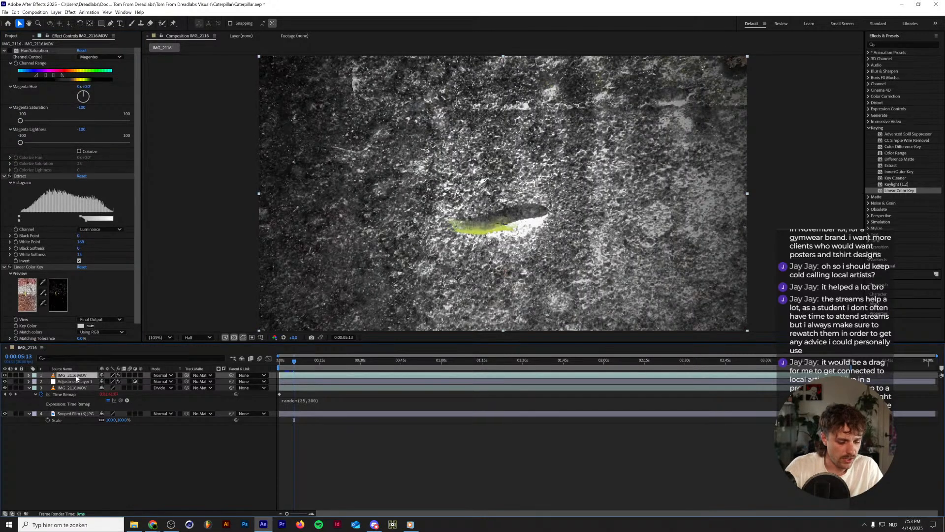
{"action": "key", "text": "ctrl+alt+y"}
{"action": "key", "text": "ctrl+v"}
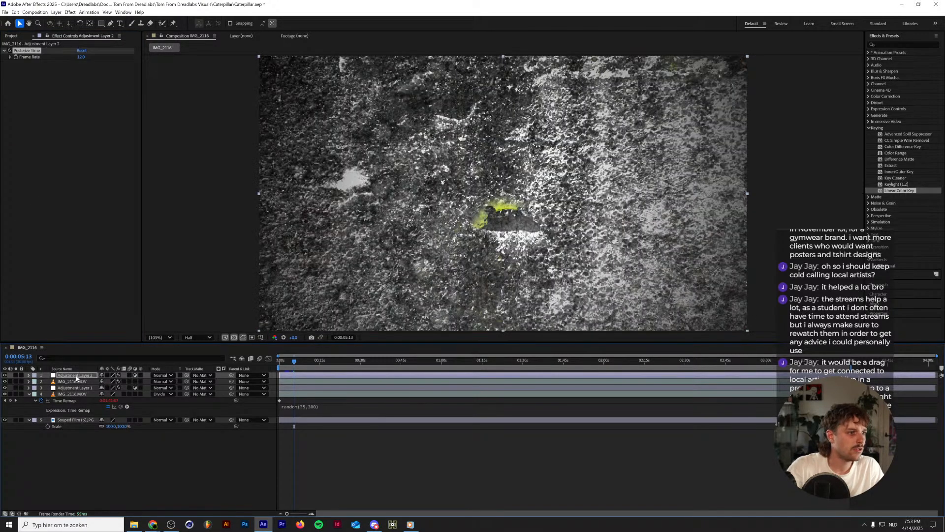
{"action": "left_click_drag", "start_coordinate": [295, 362], "coordinate": [273, 363]}
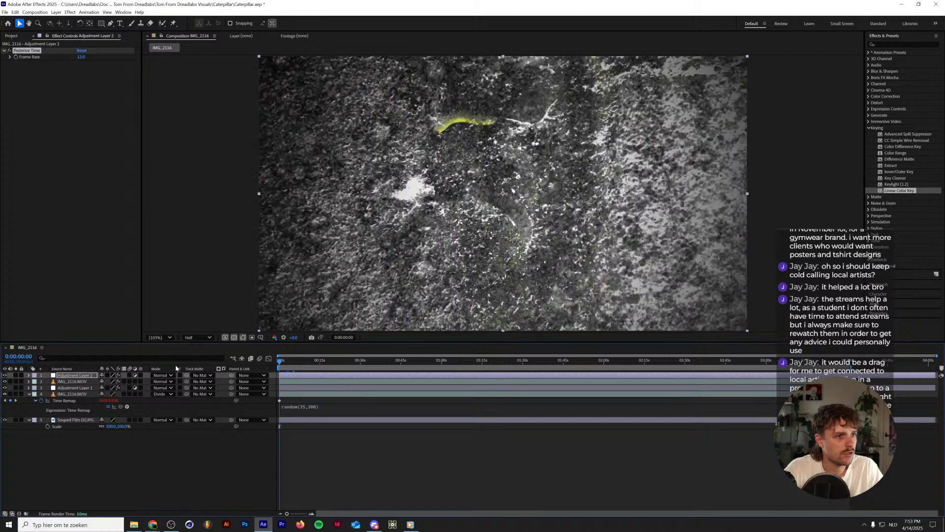
Delete the keyed duplicate footage layer and pre-compose the remaining IMG_2116.MOV layer as Caterpillar.
{"action": "left_click", "coordinate": [78, 382]}
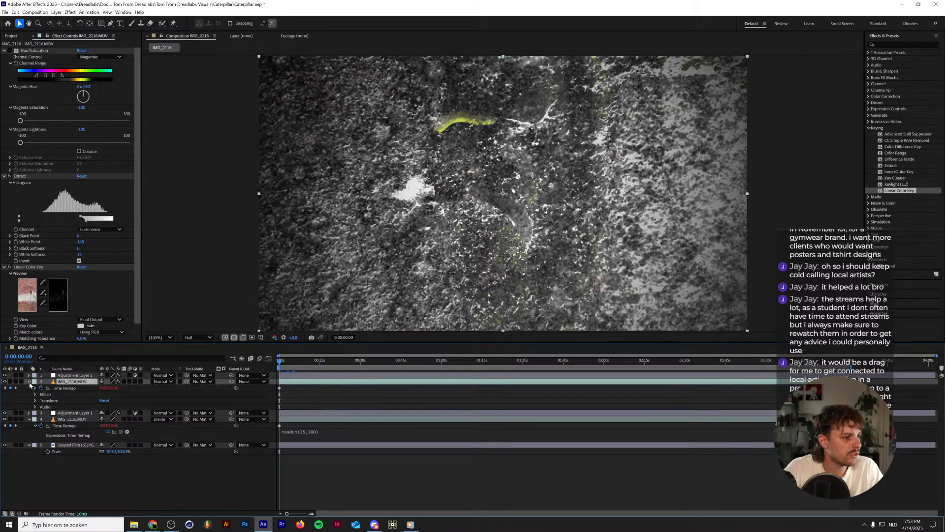
{"action": "key", "text": "Delete"}
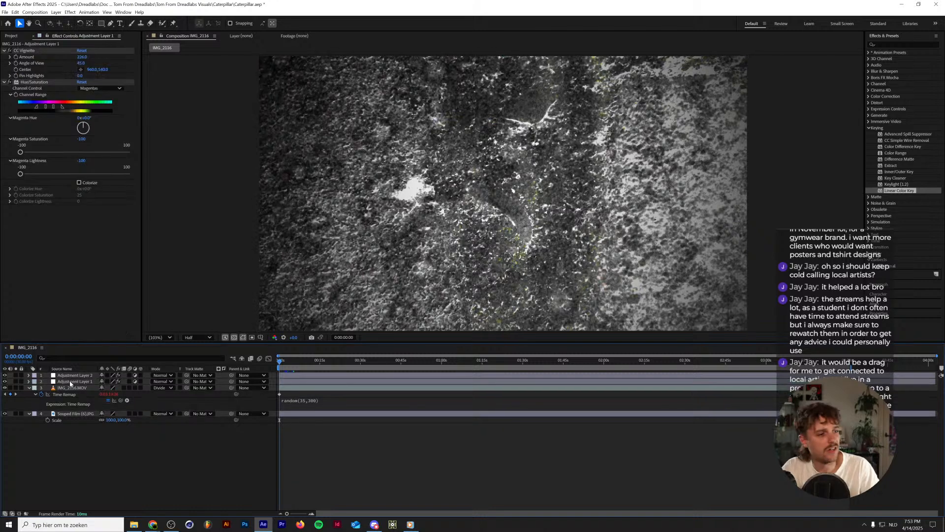
{"action": "right_click", "coordinate": [71, 388]}
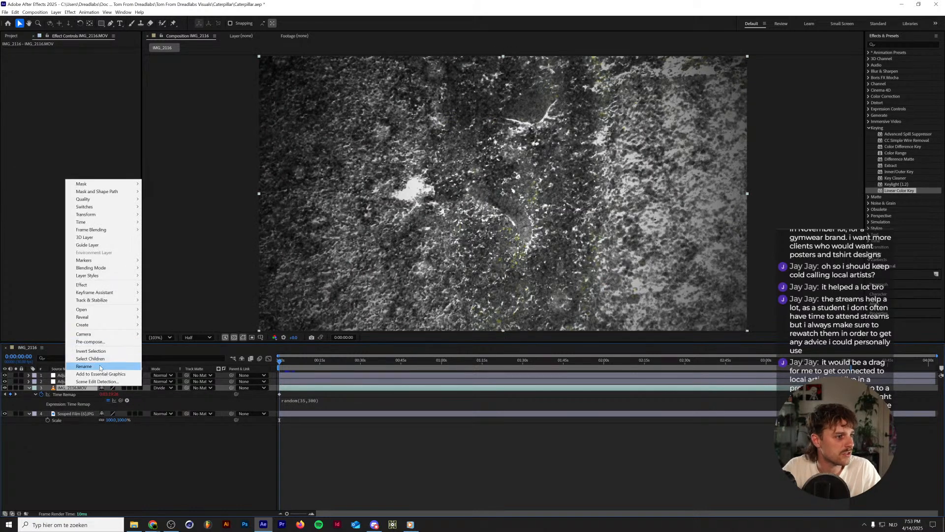
{"action": "left_click", "coordinate": [61, 399]}
{"action": "right_click", "coordinate": [72, 388]}
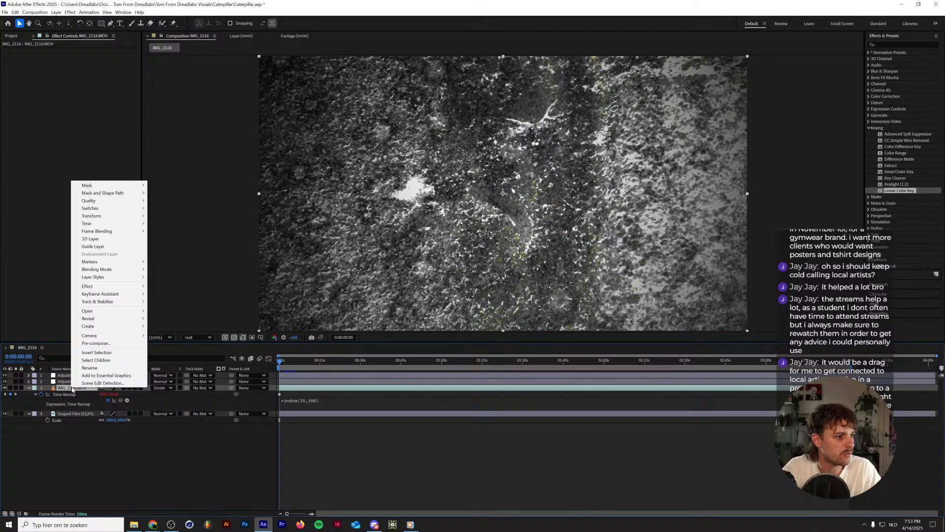
{"action": "left_click", "coordinate": [96, 343]}
{"action": "type", "text": "W"}
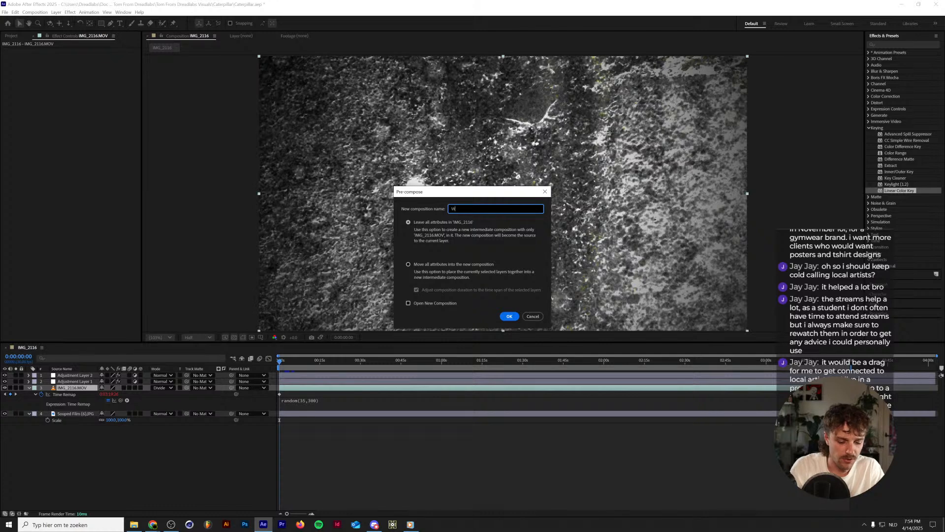
{"action": "type", "text": "W"}
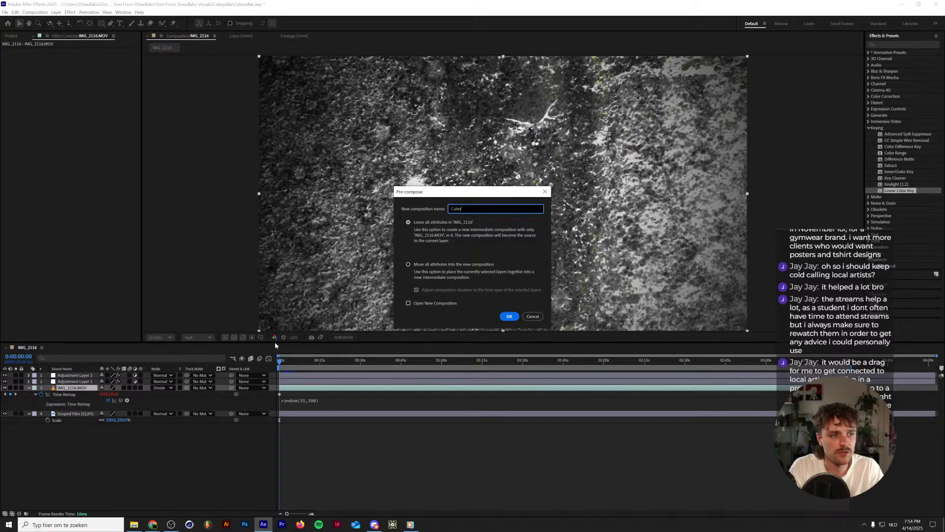
{"action": "type", "text": "aterpillar"}
{"action": "key", "text": "Return"}
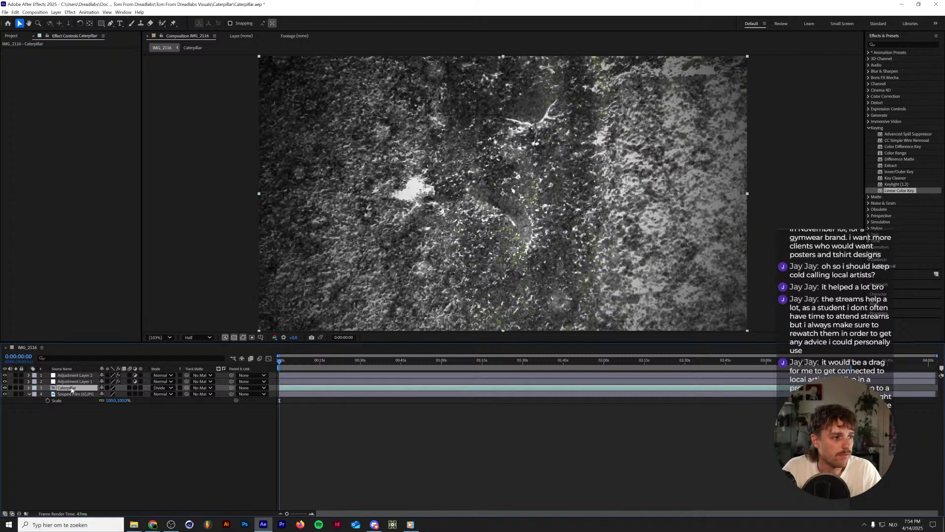
Duplicate the Caterpillar precomp, set the copy's blending mode to Normal, and place it between the two adjustment layers.
{"action": "key", "text": "ctrl+d"}
{"action": "left_click_drag", "start_coordinate": [72, 388], "coordinate": [77, 373]}
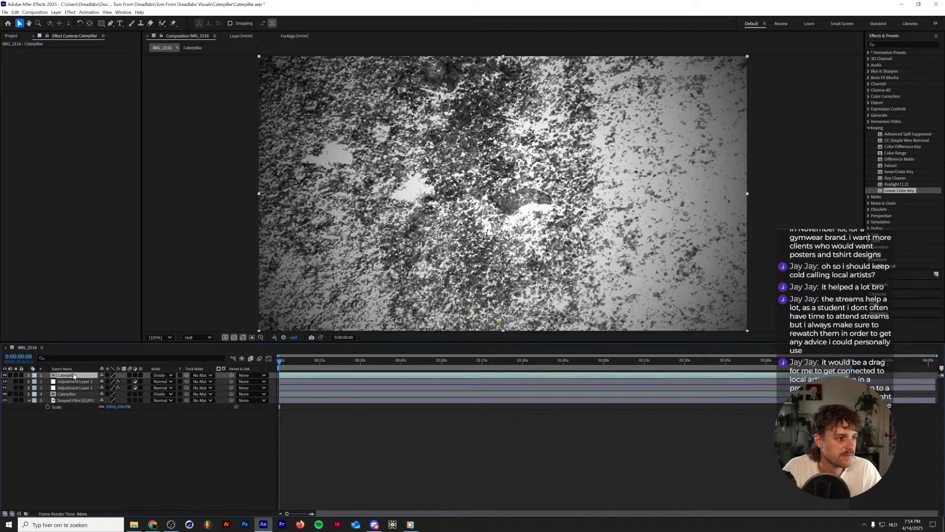
{"action": "left_click", "coordinate": [161, 376]}
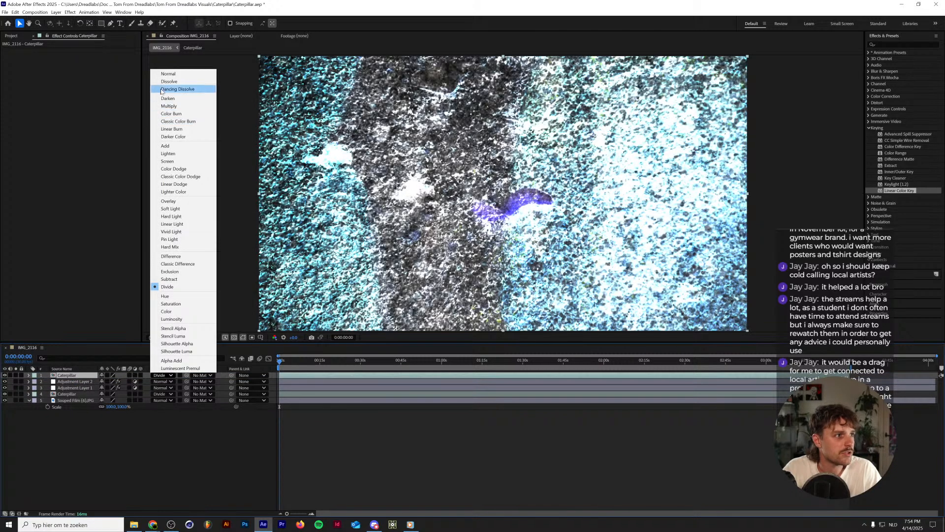
{"action": "left_click", "coordinate": [170, 75]}
{"action": "left_click_drag", "start_coordinate": [80, 375], "coordinate": [80, 385]}
{"action": "left_click", "coordinate": [80, 381]}
{"action": "left_click", "coordinate": [79, 376]}
Try keying out the red brick and white stone on the upper Caterpillar layer with two Linear Color Key effects, the second with 0% softness.
{"action": "left_click_drag", "start_coordinate": [922, 190], "coordinate": [80, 381]}
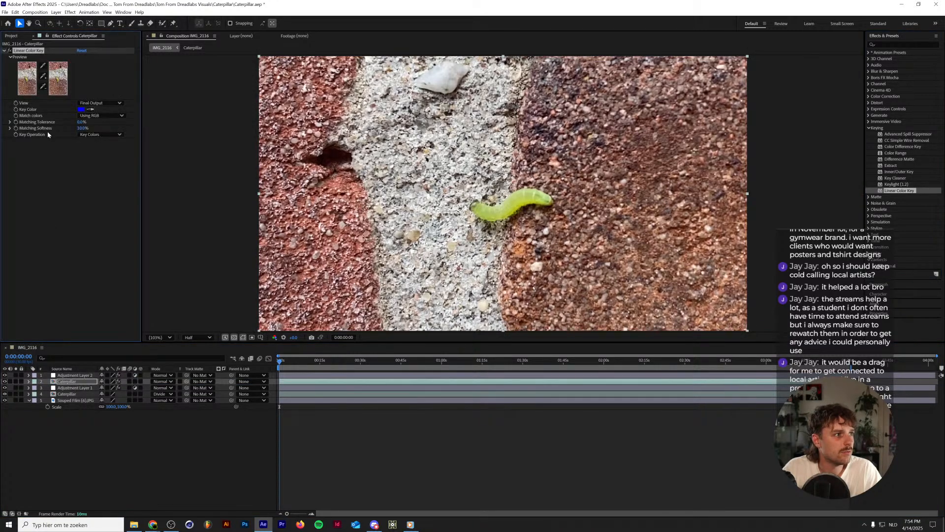
{"action": "left_click", "coordinate": [90, 109]}
{"action": "left_click", "coordinate": [340, 172]}
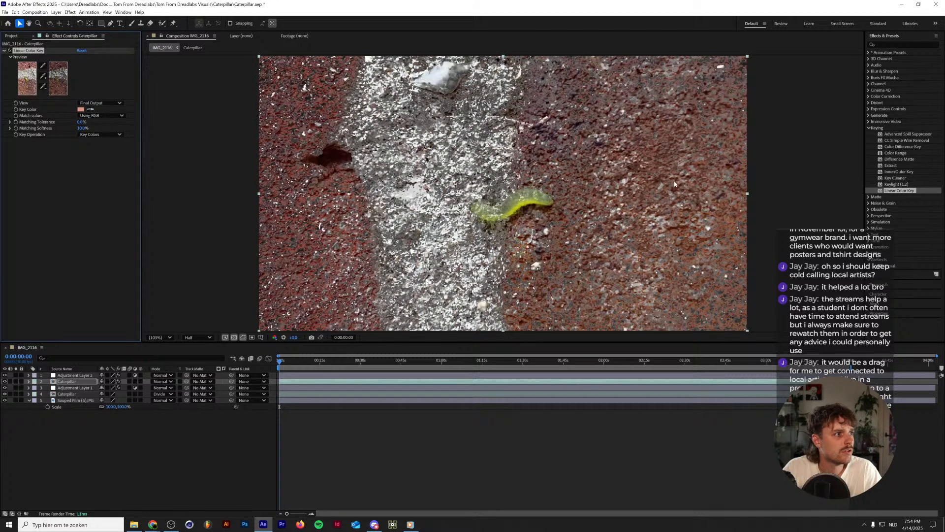
{"action": "left_click_drag", "start_coordinate": [893, 190], "coordinate": [156, 184]}
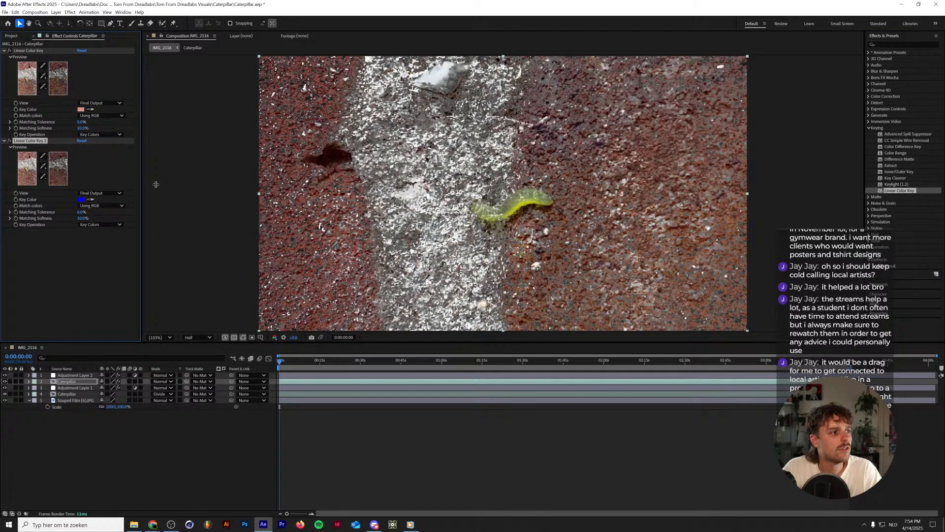
{"action": "left_click", "coordinate": [90, 199]}
{"action": "left_click", "coordinate": [409, 191]}
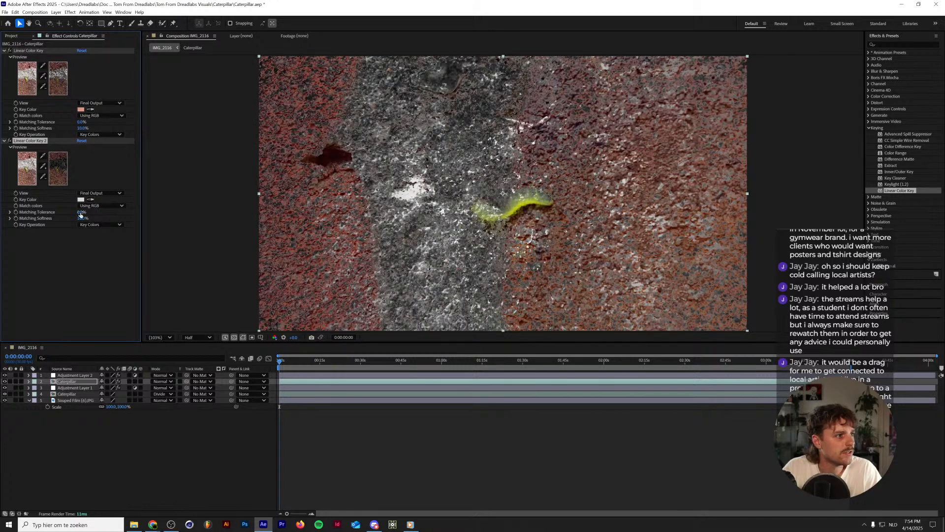
{"action": "mouse_move", "coordinate": [81, 212]}
{"action": "left_mouse_down"}
{"action": "mouse_move", "coordinate": [88, 212]}
{"action": "mouse_move", "coordinate": [72, 217]}
{"action": "left_mouse_up"}
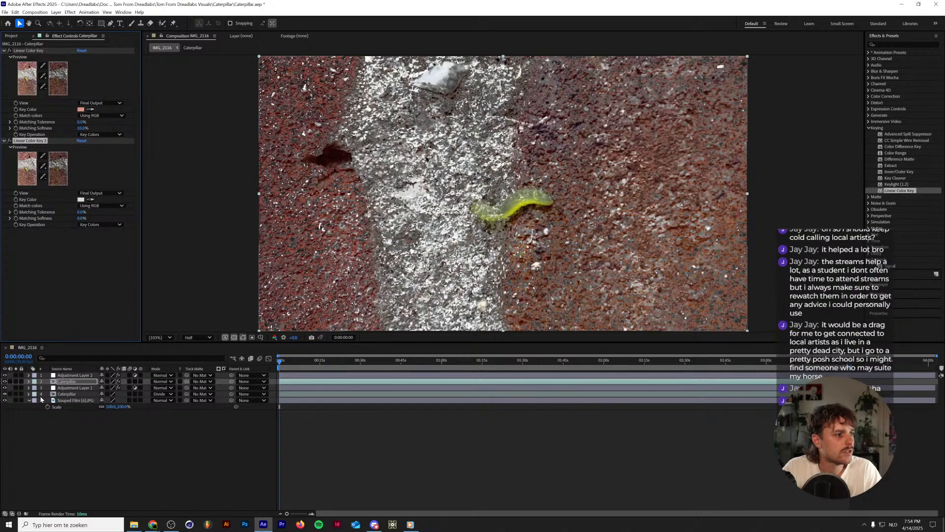
Delete both Linear Color Key effects from the upper Caterpillar layer.
{"action": "left_click", "coordinate": [46, 246]}
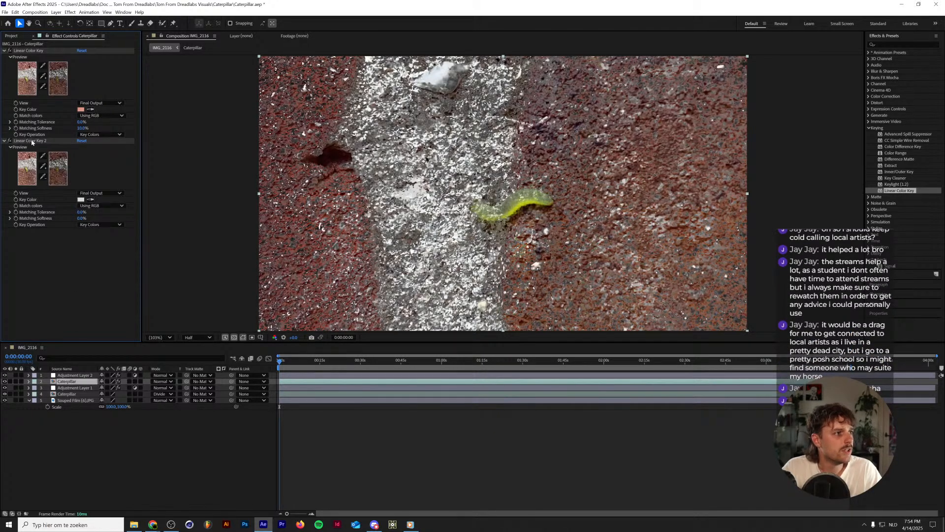
{"action": "left_click", "coordinate": [34, 141]}
{"action": "left_click", "coordinate": [31, 51], "text": "shift"}
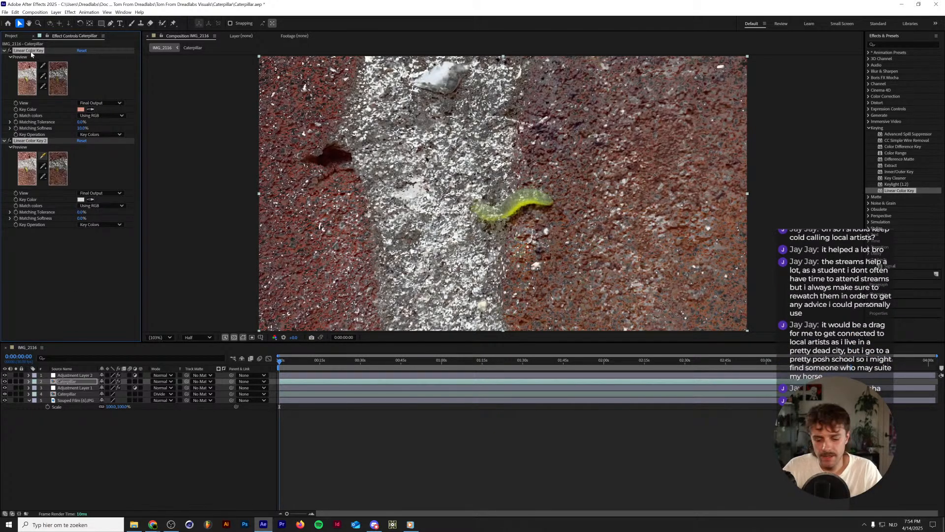
{"action": "key", "text": "Delete"}
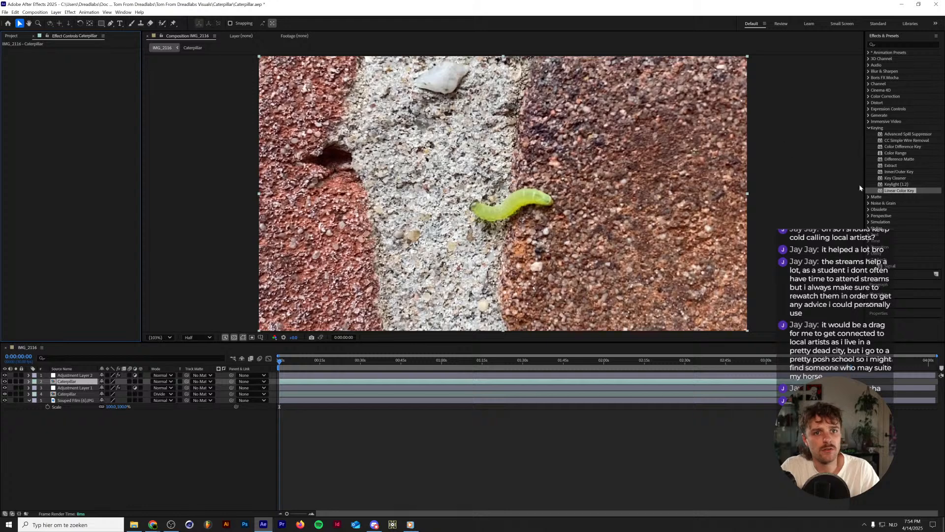
Apply Extract to the upper Caterpillar layer, discard a trial Color Range effect, and set Extract's Black Point to 134.
{"action": "left_click", "coordinate": [896, 165]}
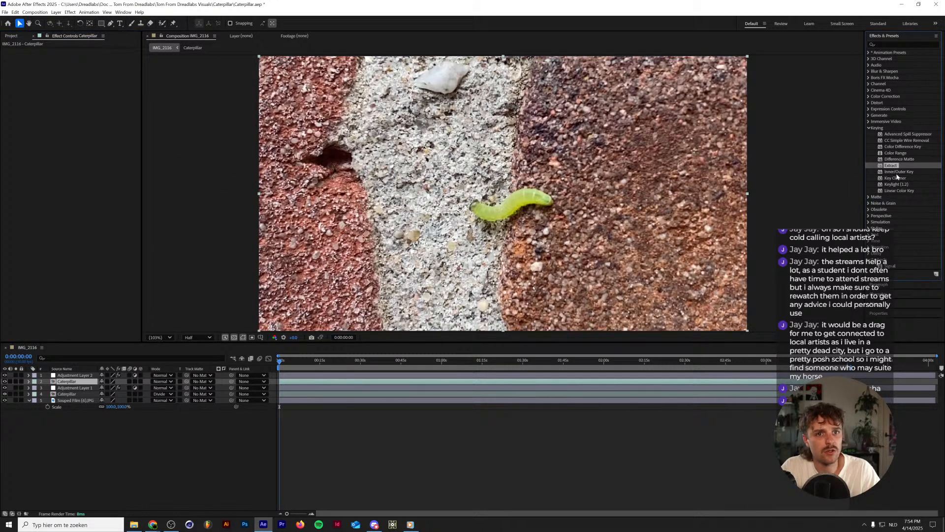
{"action": "left_click", "coordinate": [901, 154]}
{"action": "left_click_drag", "start_coordinate": [908, 155], "coordinate": [97, 162]}
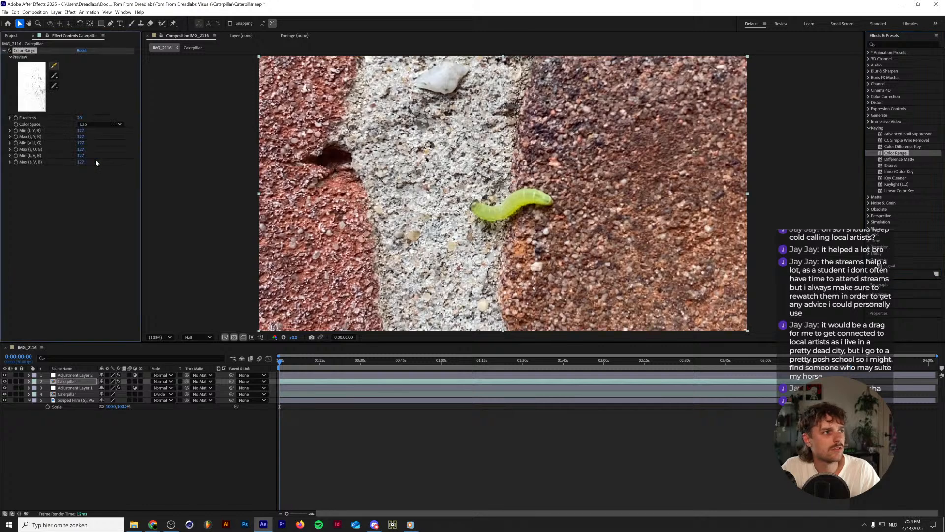
{"action": "left_click_drag", "start_coordinate": [891, 165], "coordinate": [77, 212]}
{"action": "left_click", "coordinate": [28, 51]}
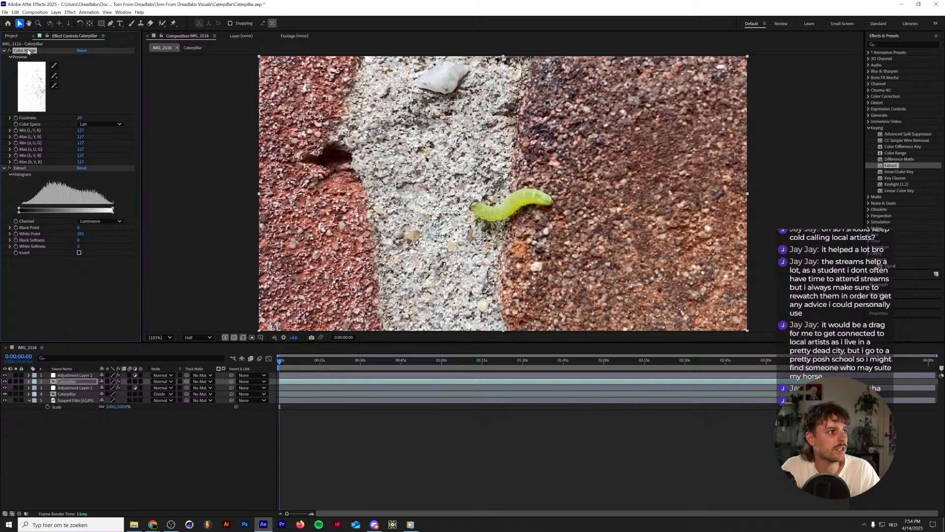
{"action": "key", "text": "Delete"}
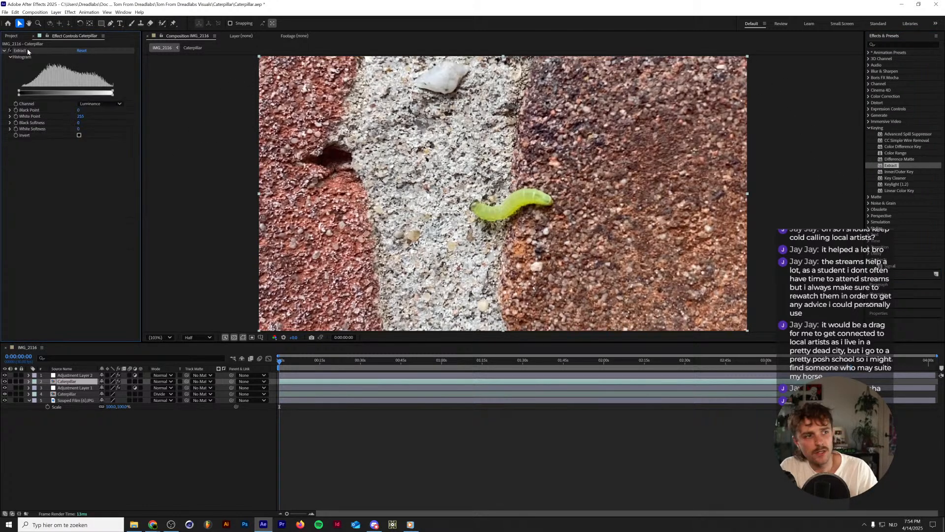
{"action": "left_click", "coordinate": [91, 103]}
{"action": "left_click", "coordinate": [19, 92]}
{"action": "left_click_drag", "start_coordinate": [19, 92], "coordinate": [68, 94]}
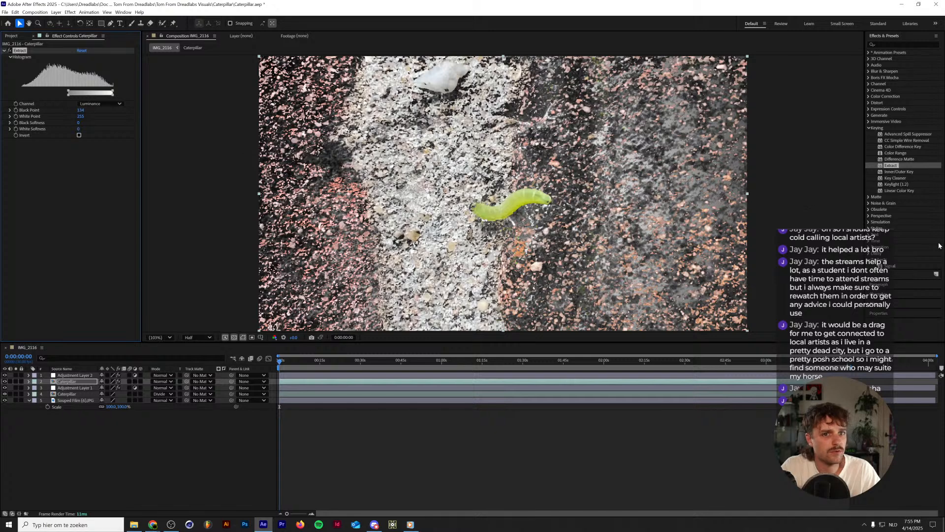
Add Linear Color Key below Extract, sample the white stone as key color, and set Matching Tolerance to 19% and Matching Softness to 0%.
{"action": "left_click_drag", "start_coordinate": [895, 190], "coordinate": [90, 197]}
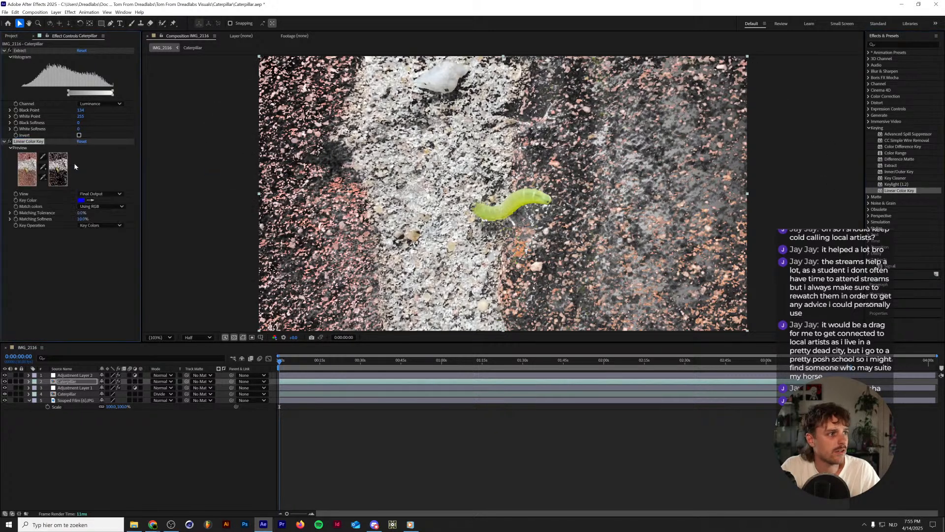
{"action": "left_click", "coordinate": [440, 83]}
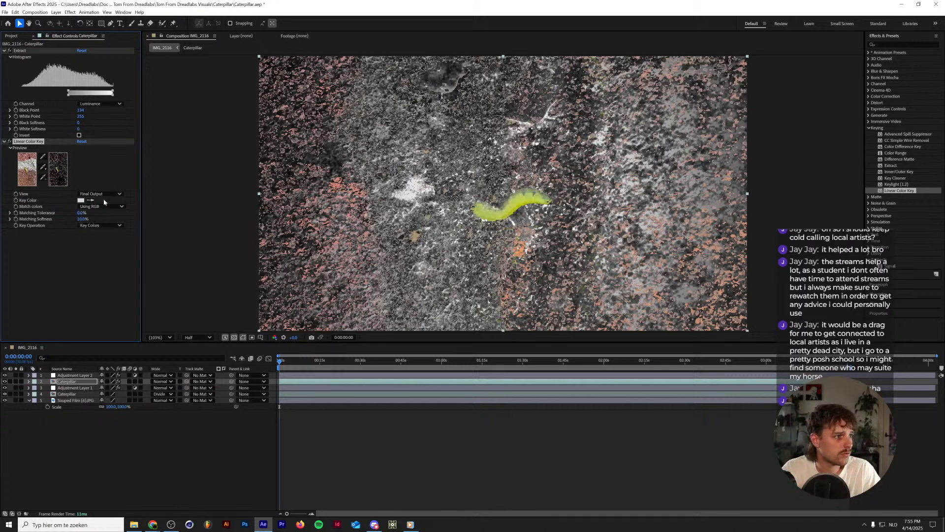
{"action": "mouse_move", "coordinate": [81, 218]}
{"action": "left_mouse_down"}
{"action": "mouse_move", "coordinate": [91, 212]}
{"action": "mouse_move", "coordinate": [69, 218]}
{"action": "mouse_move", "coordinate": [78, 214]}
{"action": "left_mouse_up"}
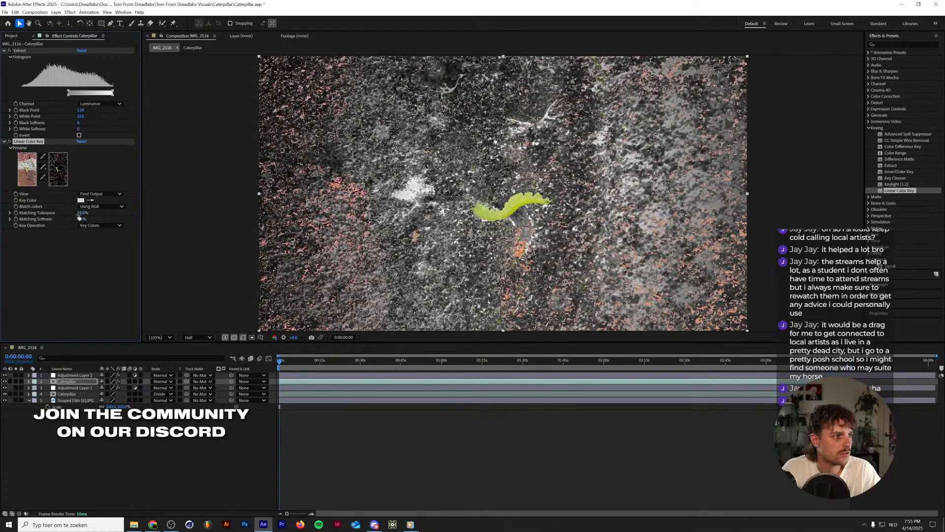
Try the Keep Colors operation and color matching by Hue and Chroma on the Linear Color Key effect.
{"action": "left_click", "coordinate": [94, 225]}
{"action": "left_click", "coordinate": [91, 241]}
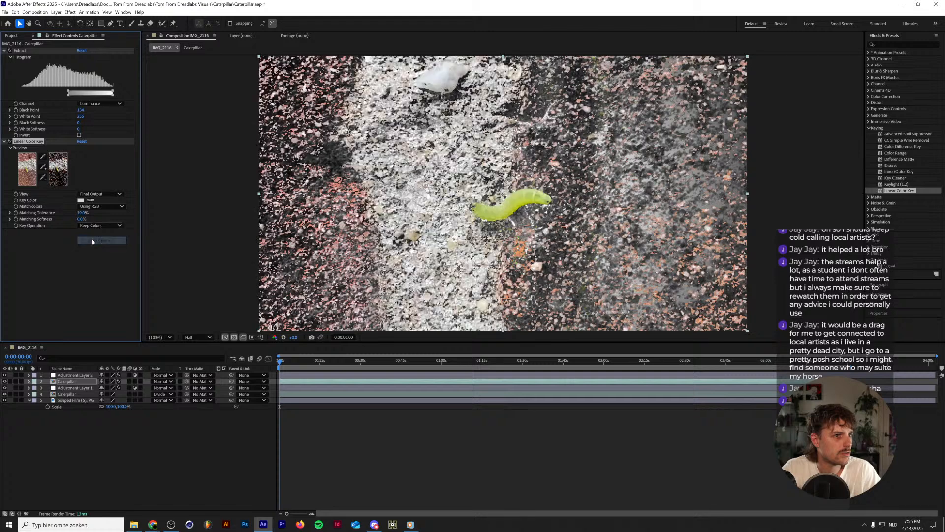
{"action": "left_click", "coordinate": [90, 227]}
{"action": "left_click", "coordinate": [91, 233]}
{"action": "left_click", "coordinate": [87, 207]}
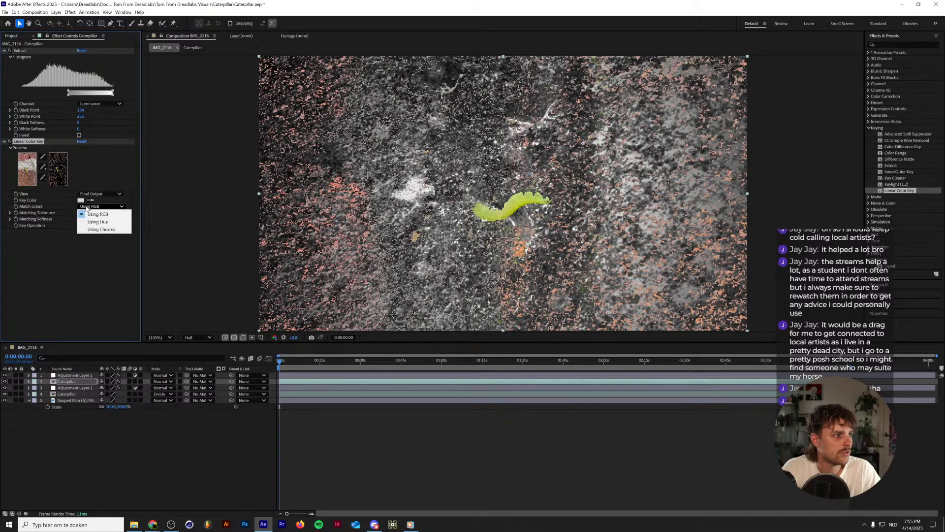
{"action": "left_click", "coordinate": [94, 221]}
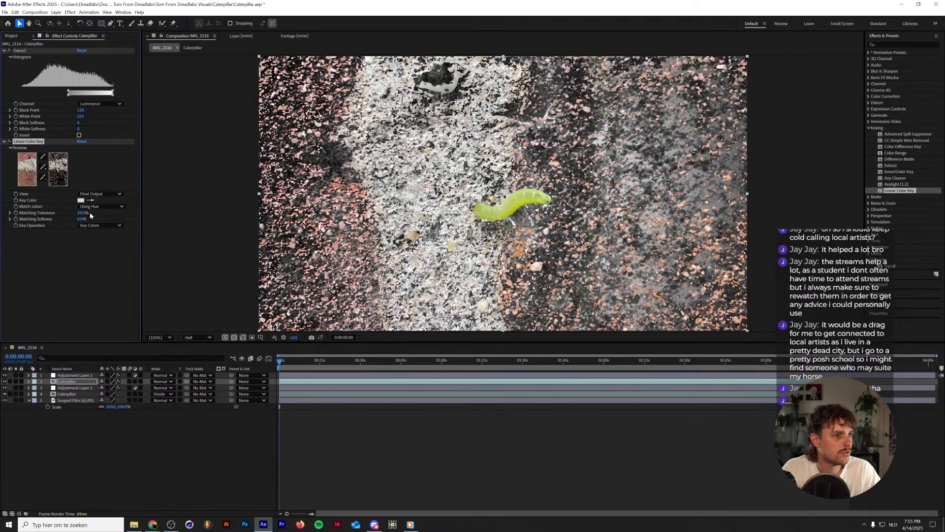
{"action": "left_click", "coordinate": [91, 207]}
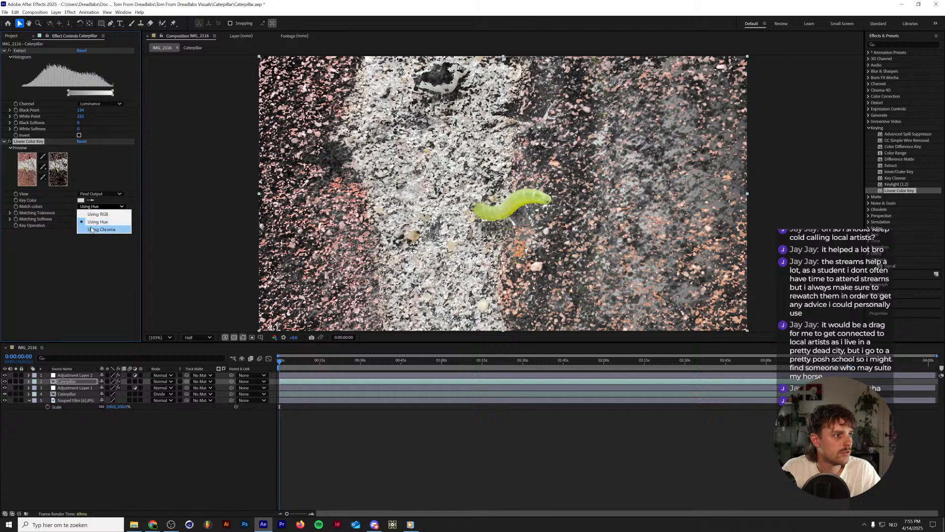
{"action": "left_click", "coordinate": [92, 228]}
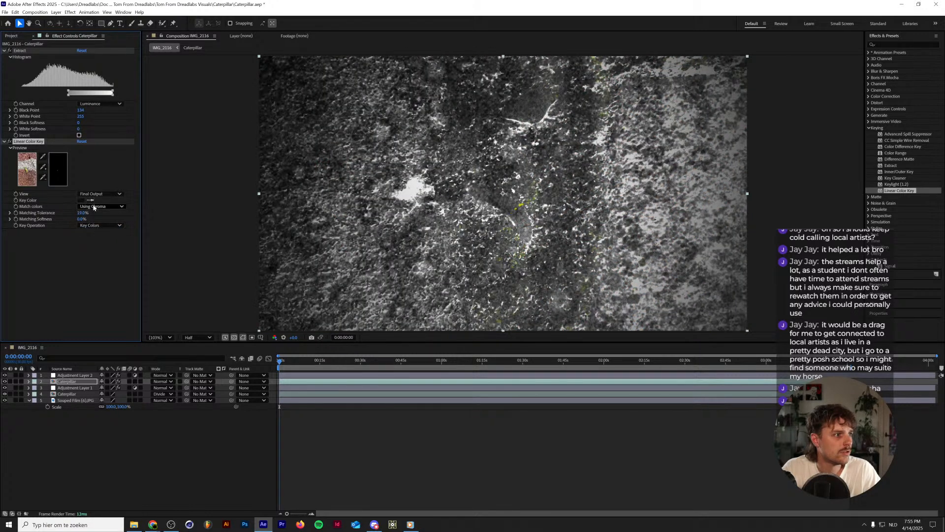
{"action": "left_click", "coordinate": [94, 206]}
{"action": "left_click", "coordinate": [96, 215]}
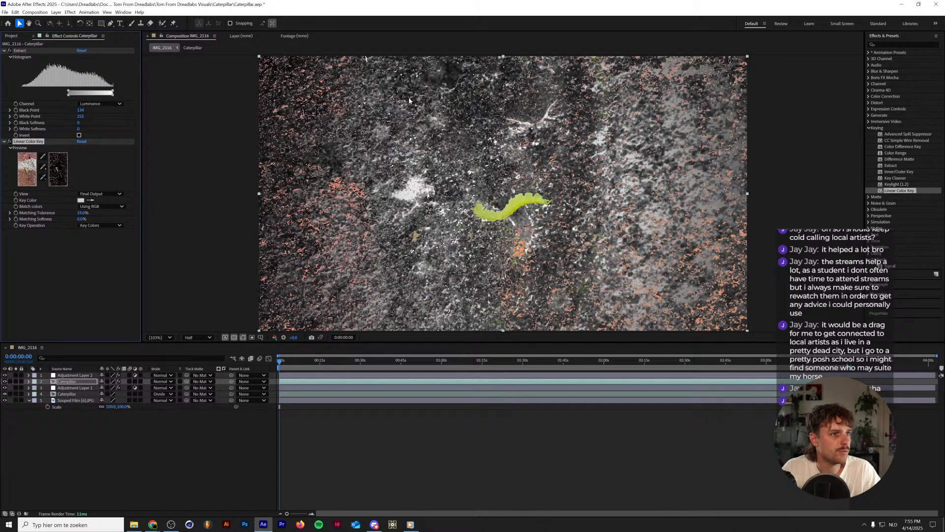
{"action": "left_click", "coordinate": [99, 194]}
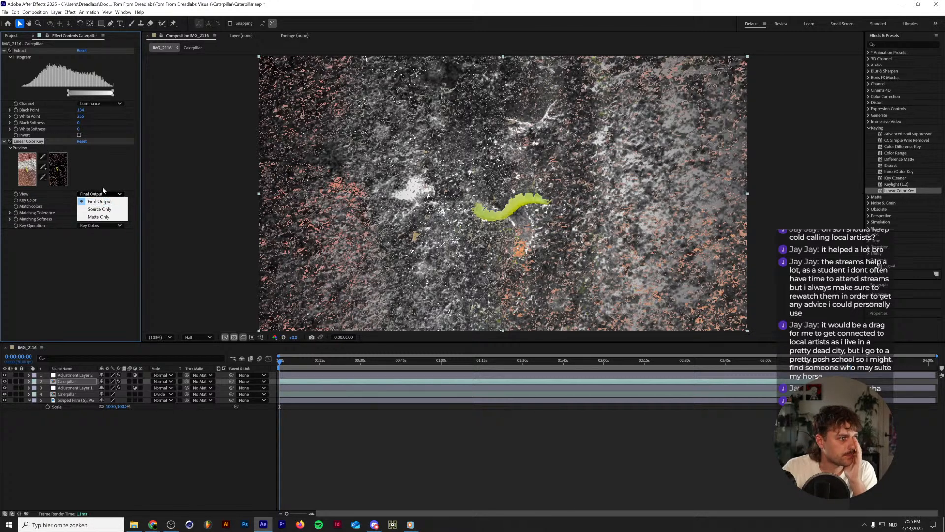
{"action": "left_click", "coordinate": [100, 194]}
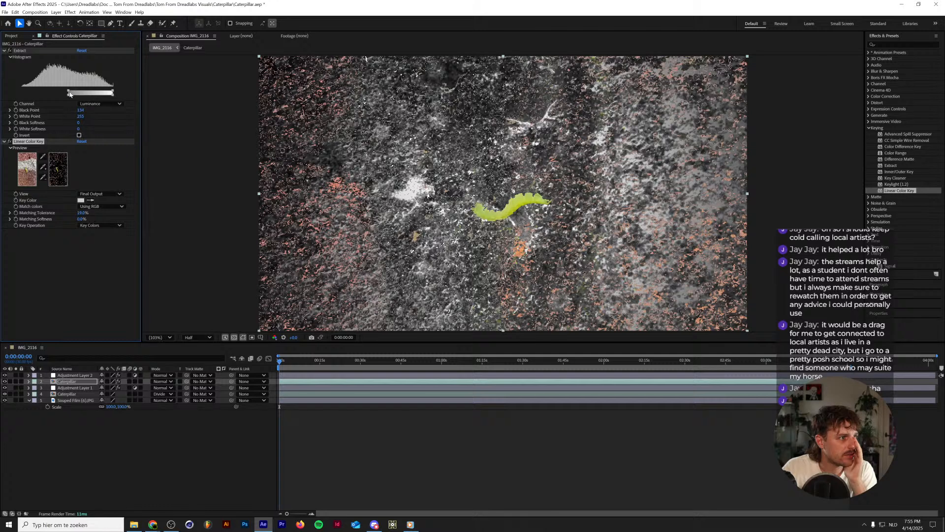
Set Extract's Black Point to 164, White Point to 242 and Black Softness to 16, and preview the keyed composition.
{"action": "left_click_drag", "start_coordinate": [70, 94], "coordinate": [74, 93]}
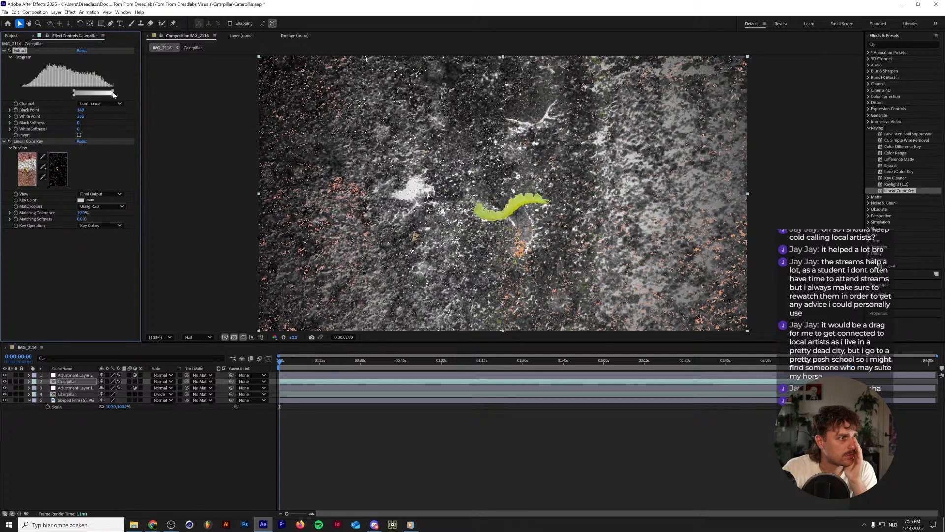
{"action": "left_click_drag", "start_coordinate": [113, 94], "coordinate": [109, 93]}
{"action": "left_click_drag", "start_coordinate": [73, 93], "coordinate": [80, 90]}
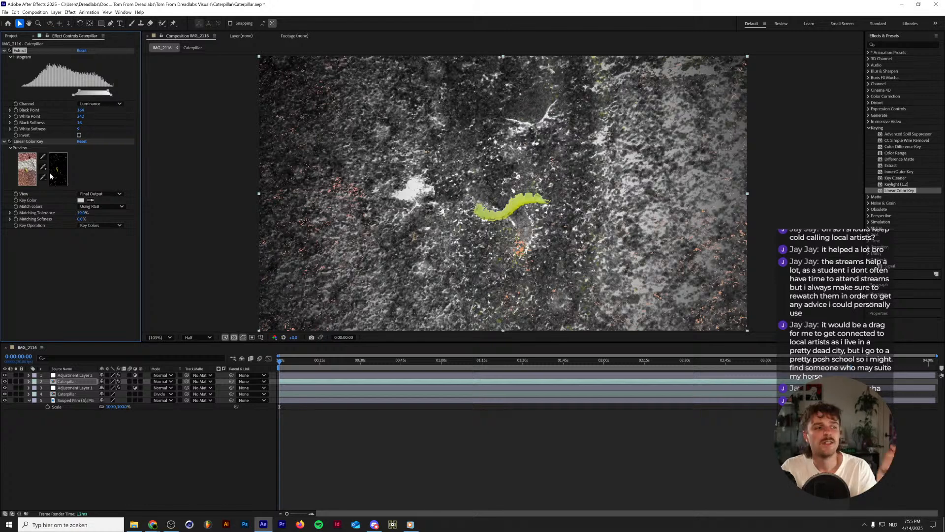
{"action": "key", "text": "space"}
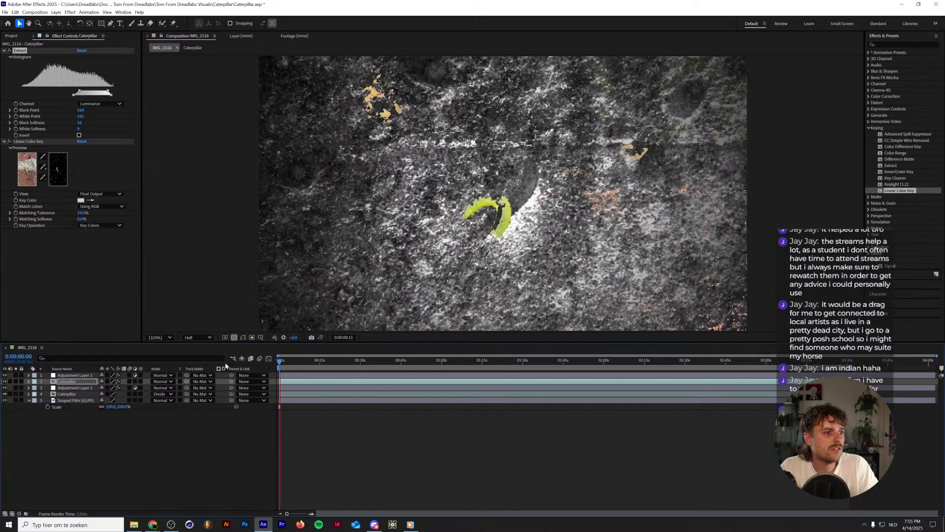
{"action": "key", "text": "space"}
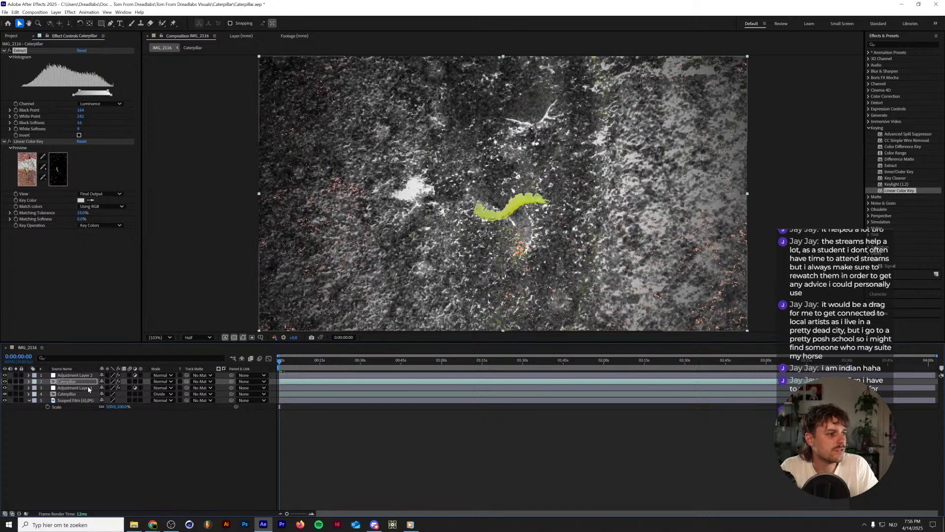
Hide both adjustment layers and the Souped Film texture layer.
{"action": "left_click", "coordinate": [4, 375]}
{"action": "left_click", "coordinate": [5, 387]}
{"action": "left_click", "coordinate": [5, 400]}
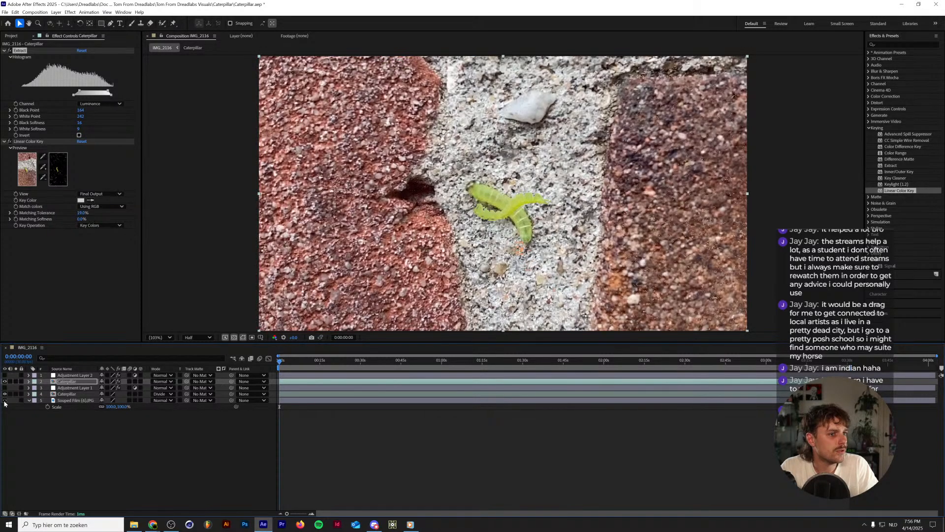
Open the Caterpillar precomp and examine the properties of its IMG_2116.MOV layer.
{"action": "left_click", "coordinate": [84, 382]}
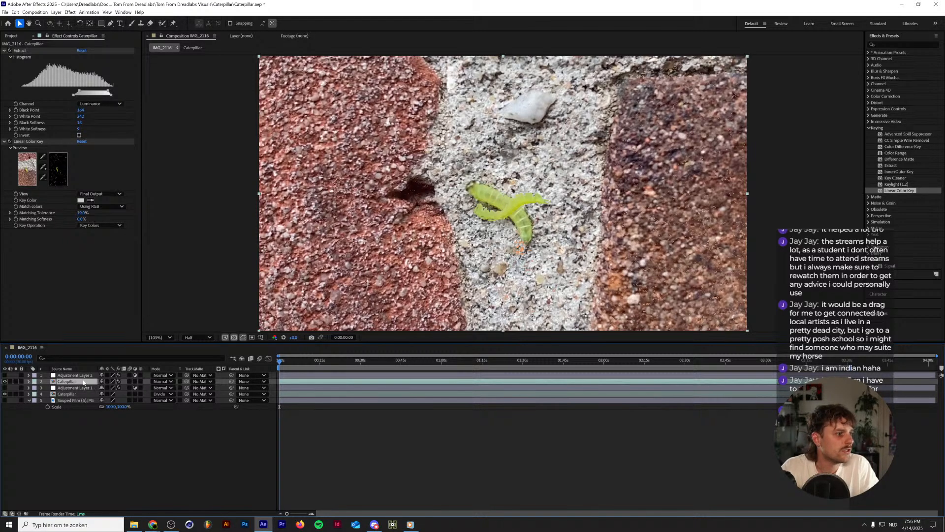
{"action": "double_click", "coordinate": [83, 382]}
{"action": "left_click", "coordinate": [39, 377]}
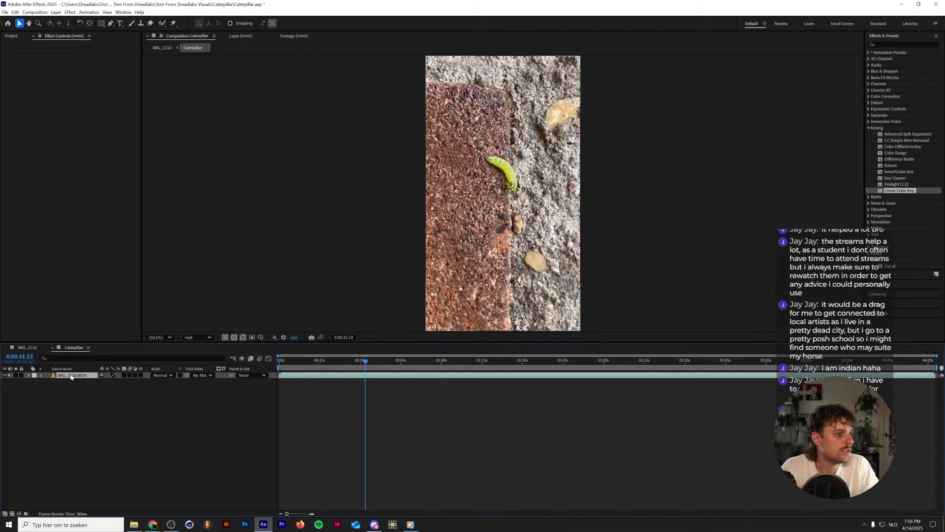
{"action": "left_click", "coordinate": [28, 376]}
{"action": "left_click", "coordinate": [29, 376]}
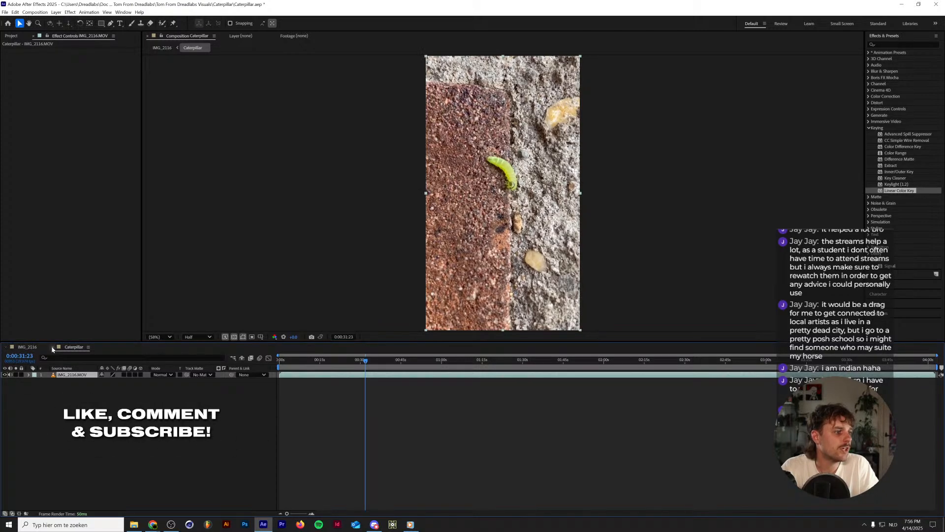
Copy the lower Caterpillar layer's Time Remap expression in the IMG_2116 composition and disable time remapping on both Caterpillar layers.
{"action": "left_click", "coordinate": [28, 347]}
{"action": "left_click", "coordinate": [29, 393]}
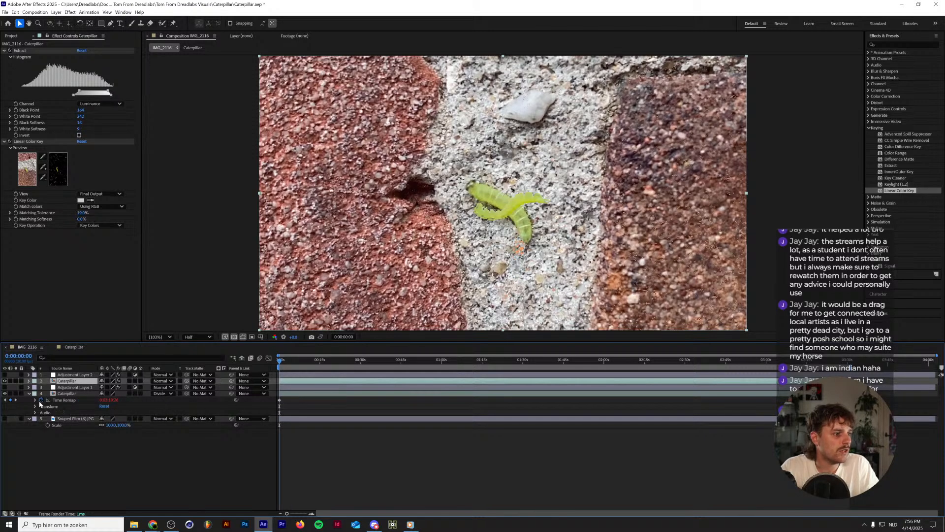
{"action": "left_click", "coordinate": [35, 400]}
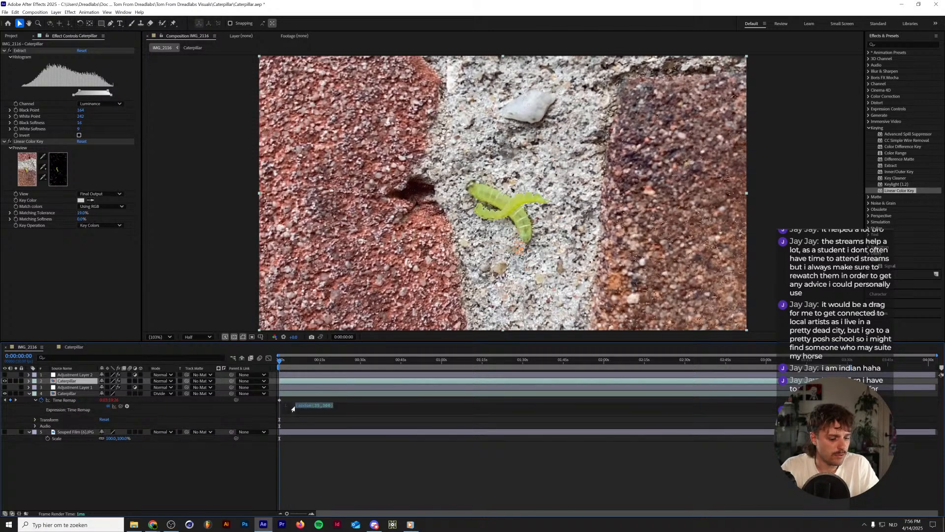
{"action": "left_click", "coordinate": [42, 399], "text": "alt"}
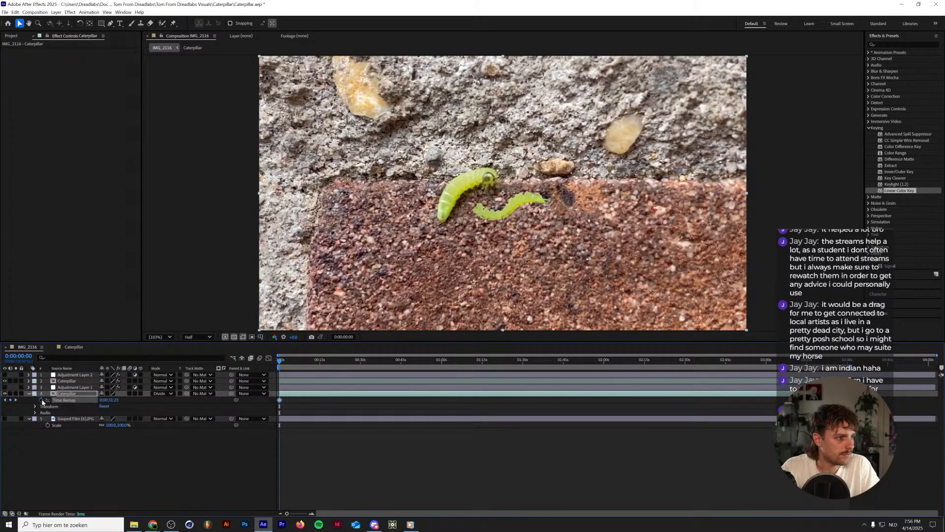
{"action": "left_click", "coordinate": [41, 400]}
{"action": "left_click", "coordinate": [29, 381]}
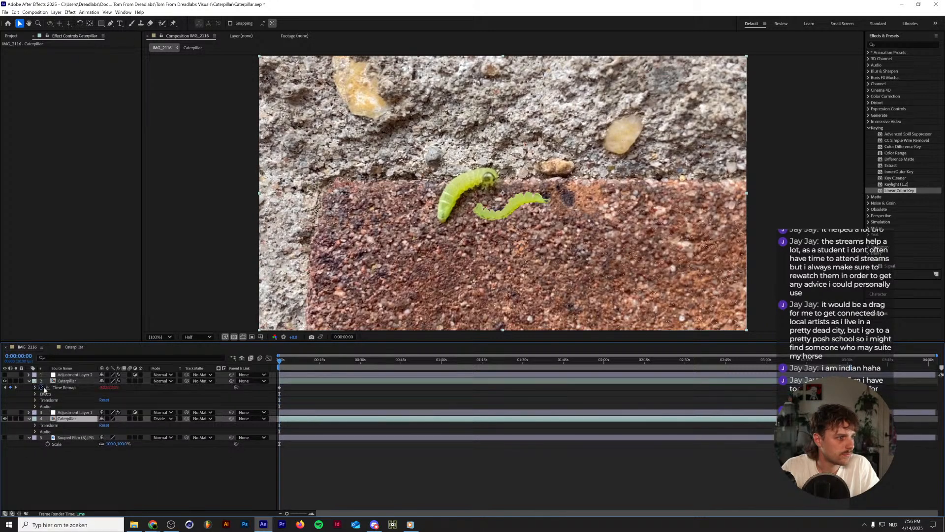
{"action": "left_click", "coordinate": [42, 388]}
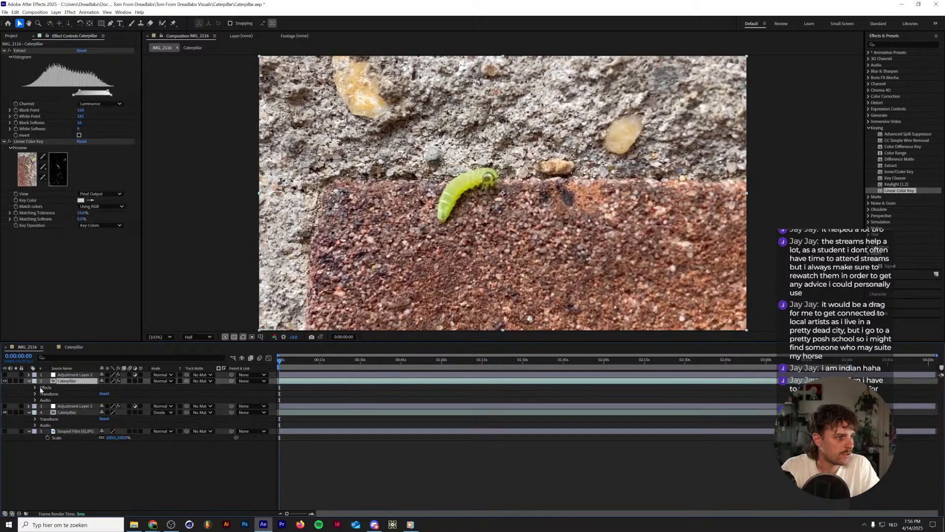
Enable time remapping on IMG_2116.MOV inside the Caterpillar precomp, paste the expression random(35,300) into it, and preview from the start.
{"action": "left_click", "coordinate": [73, 347]}
{"action": "right_click", "coordinate": [63, 376]}
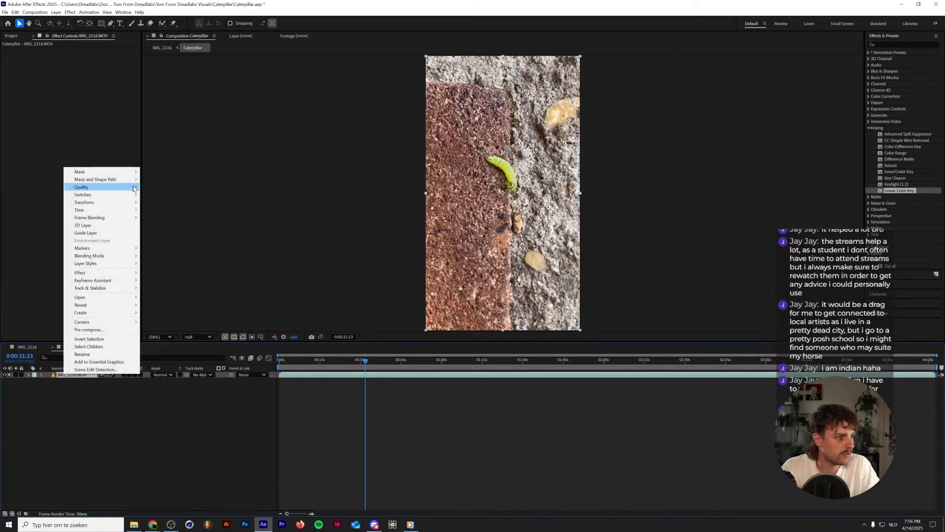
{"action": "mouse_move", "coordinate": [99, 209]}
{"action": "left_click", "coordinate": [163, 211]}
{"action": "left_click", "coordinate": [41, 381], "text": "alt"}
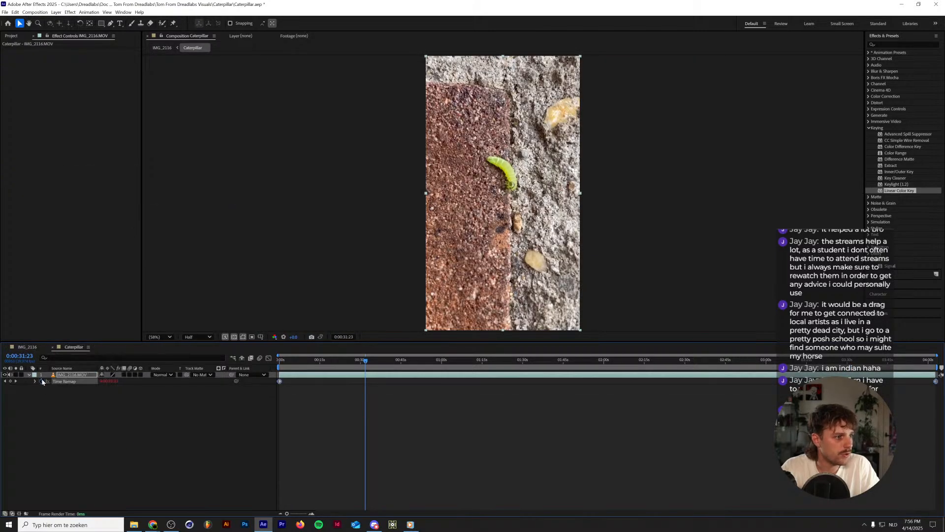
{"action": "type", "text": "random(35,300)"}
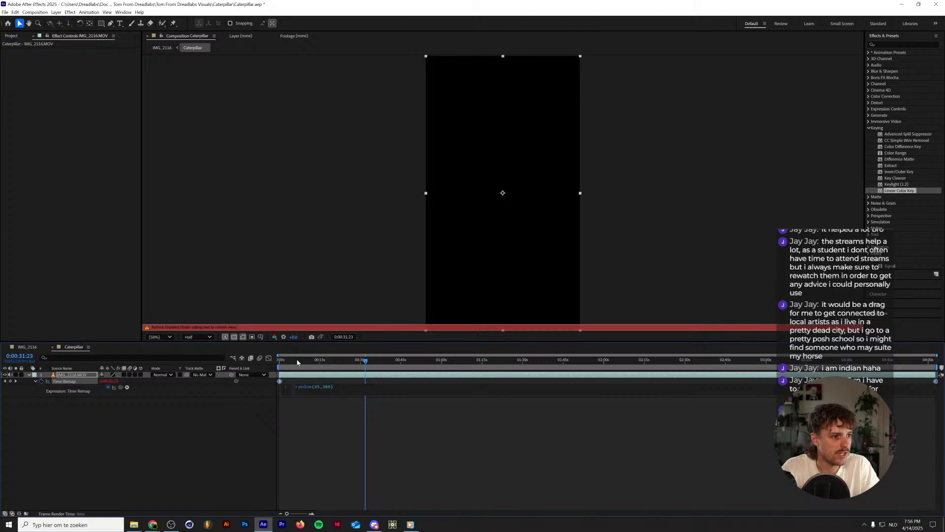
{"action": "left_click_drag", "start_coordinate": [296, 362], "coordinate": [237, 366]}
{"action": "key", "text": "space"}
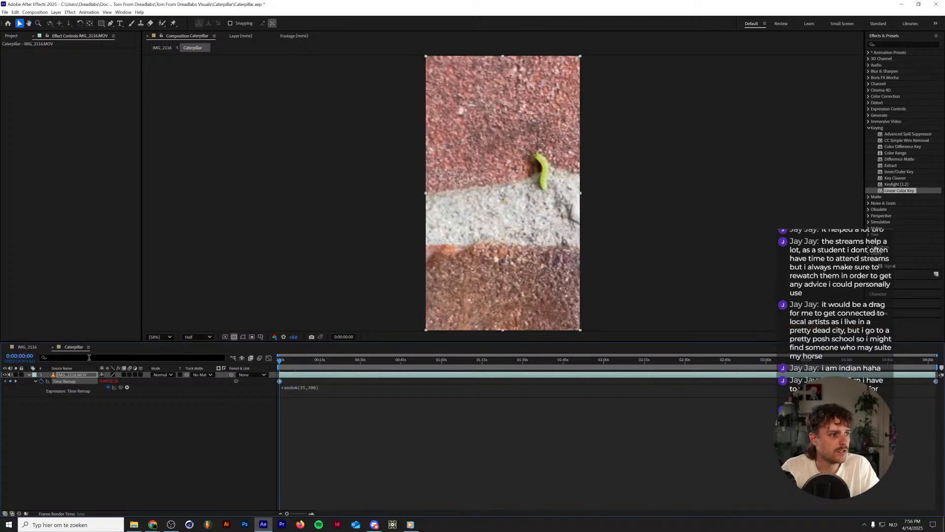
Close the Caterpillar precomp, preview the IMG_2116 composition, and show the Souped Film texture and both adjustment layers again.
{"action": "left_click", "coordinate": [53, 347]}
{"action": "key", "text": "space"}
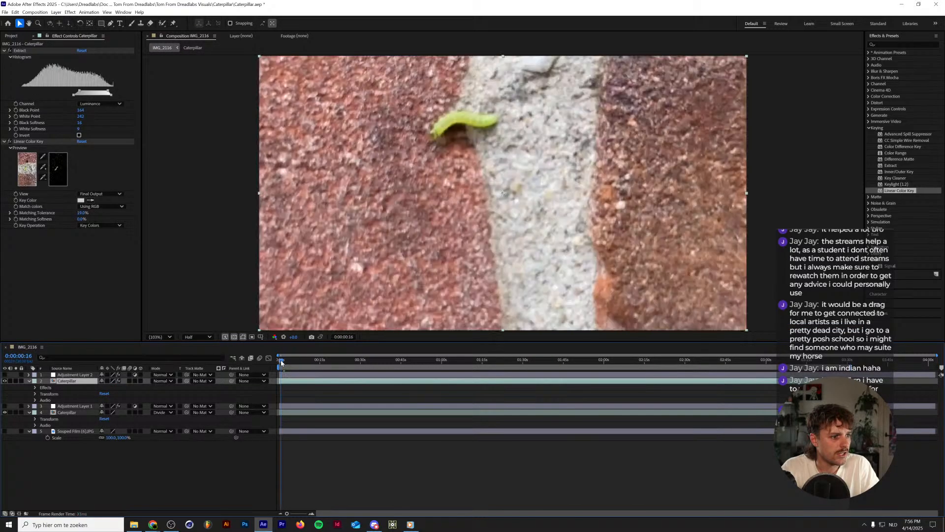
{"action": "left_click", "coordinate": [5, 431]}
{"action": "left_click", "coordinate": [5, 405]}
{"action": "left_click", "coordinate": [5, 381]}
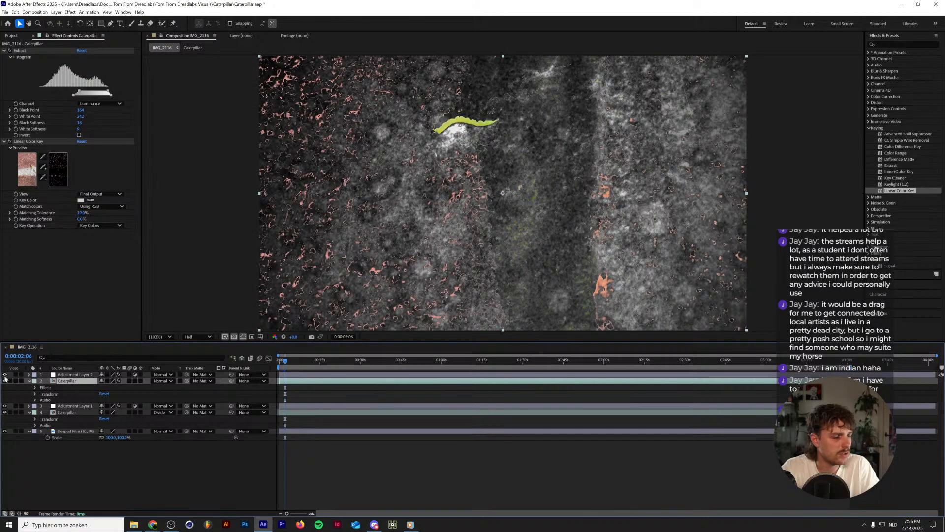
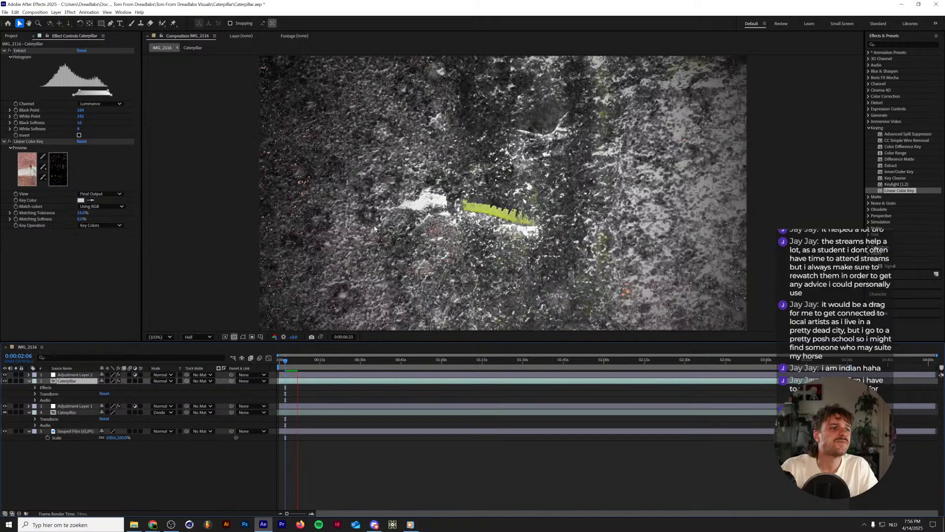
Delete the upper keyed Caterpillar layer from the IMG_2116 composition and preview the result from the start.
{"action": "key", "text": "space"}
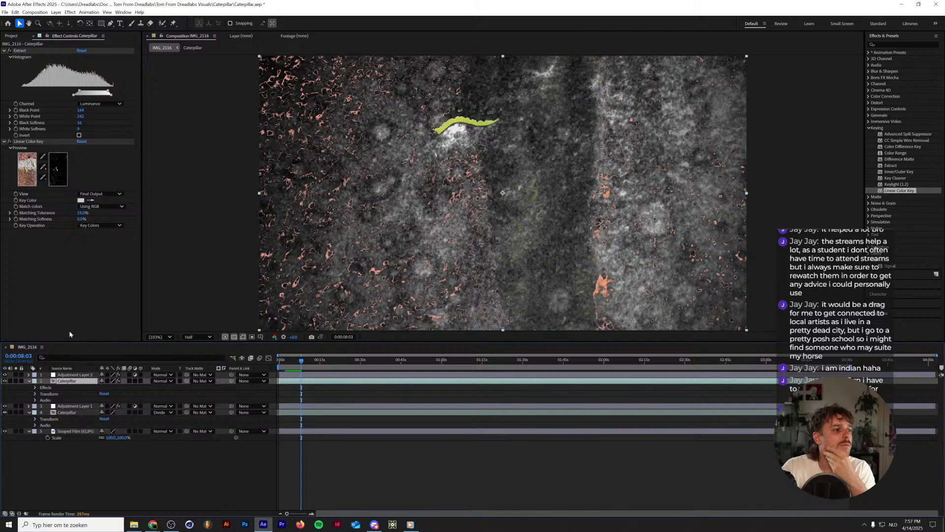
{"action": "left_click", "coordinate": [48, 43]}
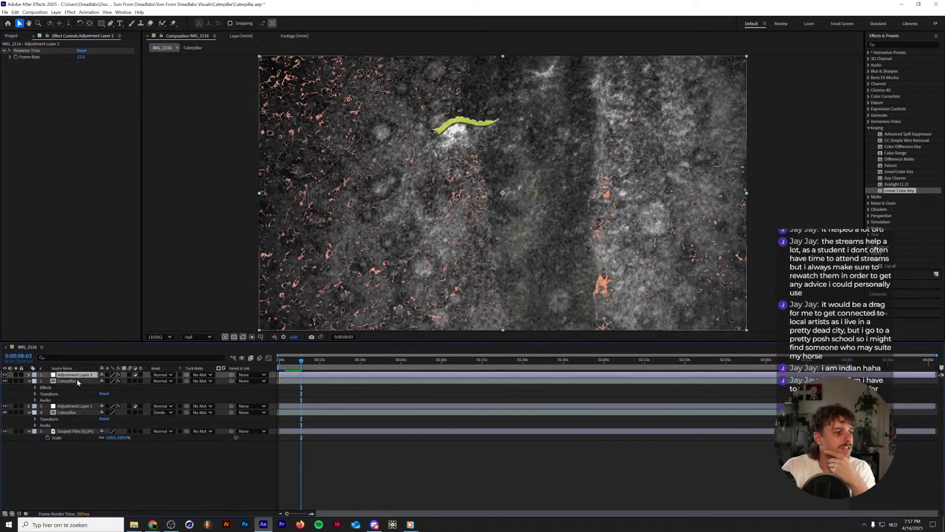
{"action": "key", "text": "Delete"}
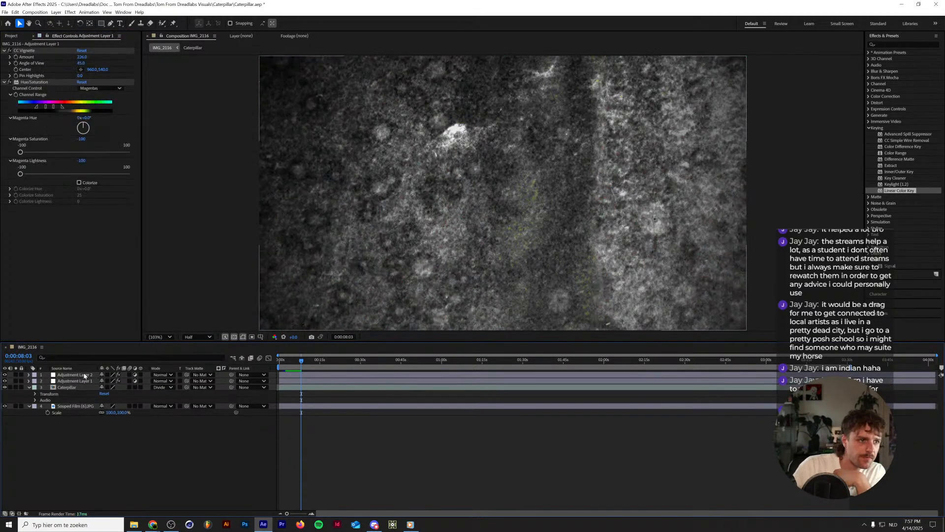
{"action": "key", "text": "Home"}
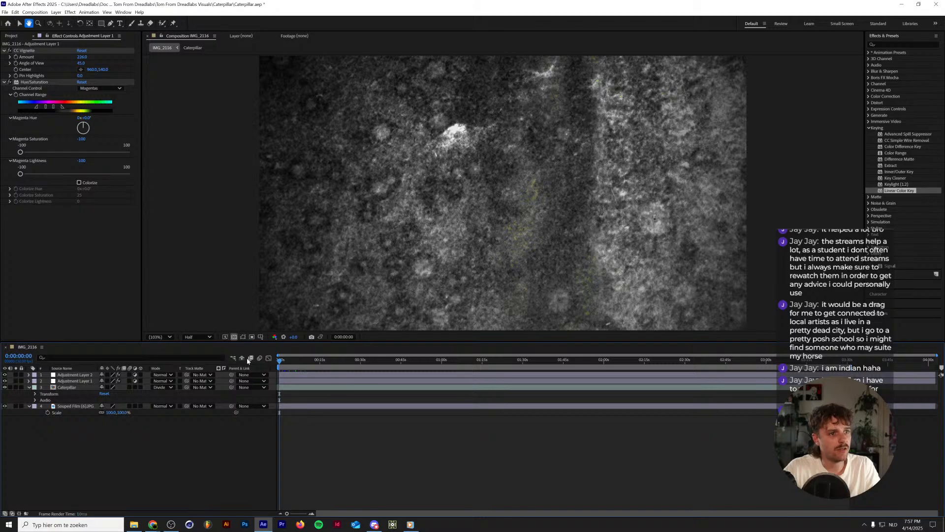
{"action": "key", "text": "space"}
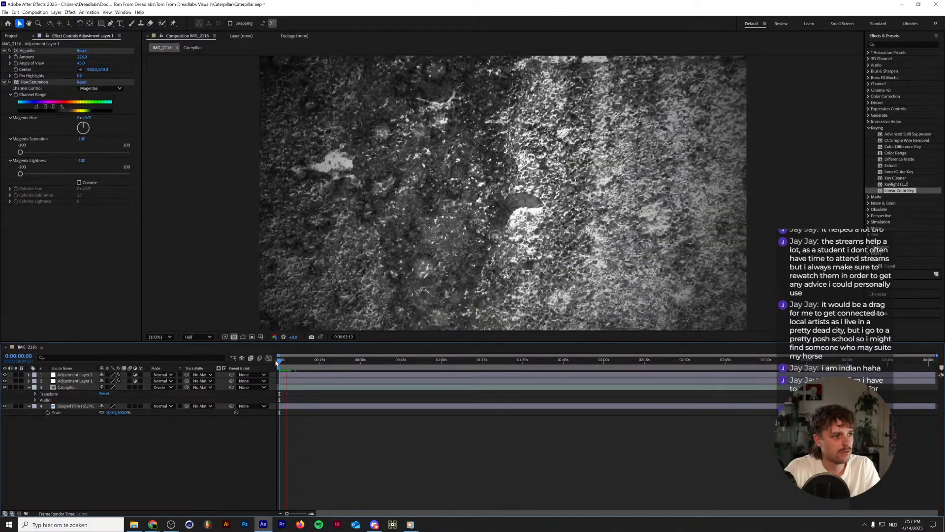
{"action": "key", "text": "space"}
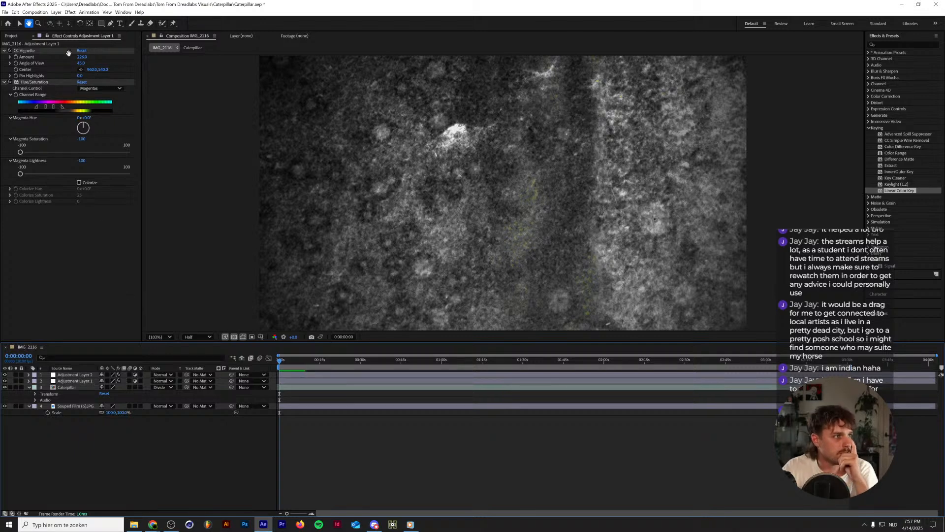
Create a new 1920x1080, 30 fps composition named Comp 1 and expand the project's Solids folder.
{"action": "left_click", "coordinate": [35, 12]}
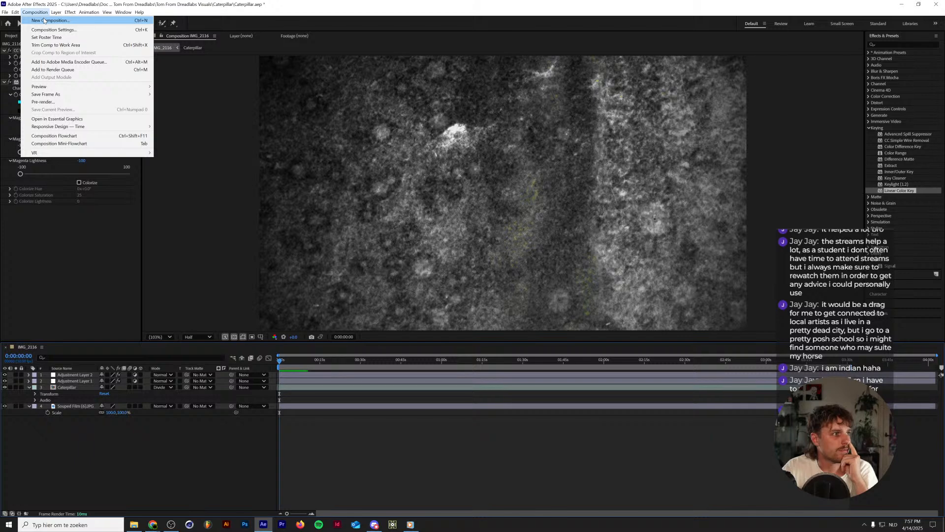
{"action": "left_click", "coordinate": [44, 21]}
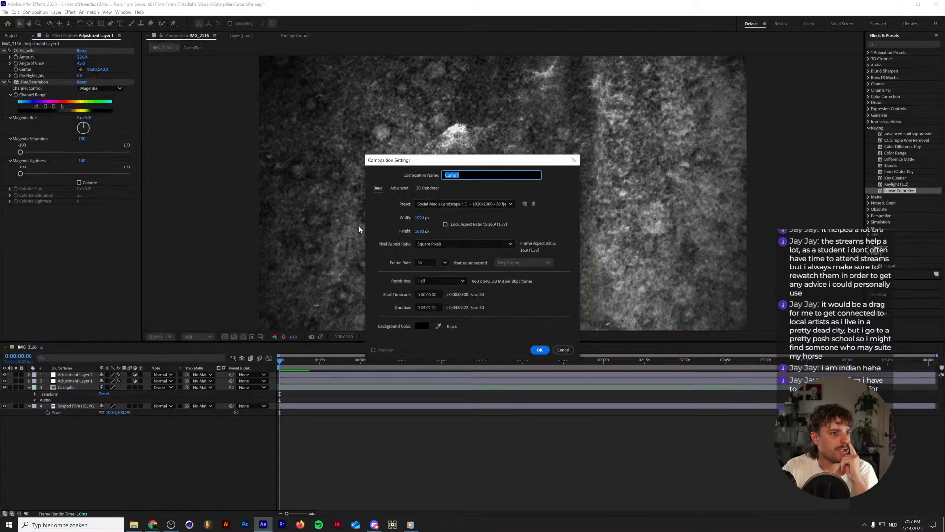
{"action": "left_click", "coordinate": [540, 349]}
{"action": "left_click", "coordinate": [11, 36]}
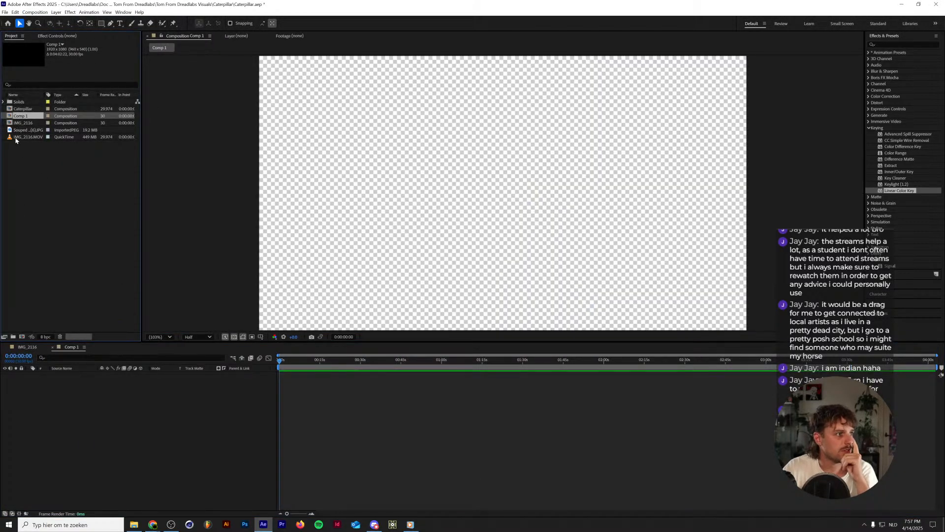
{"action": "left_click", "coordinate": [4, 102]}
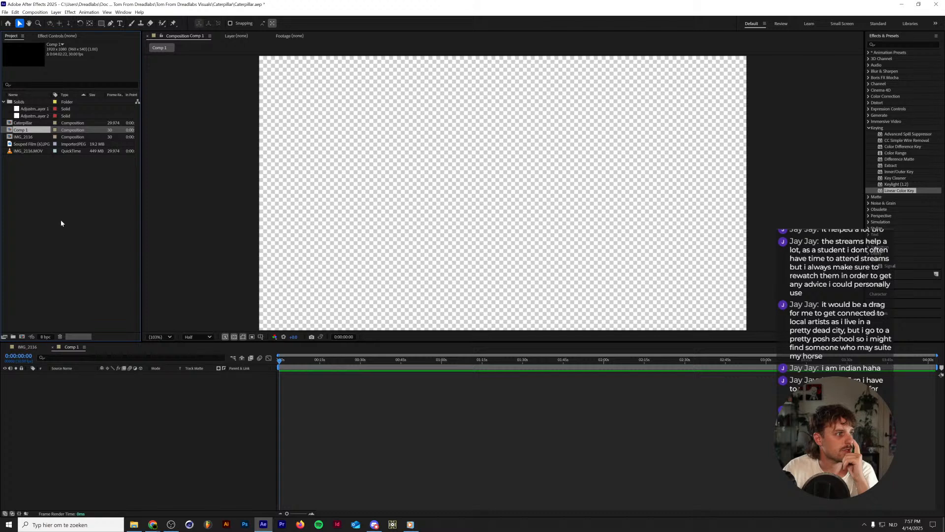
Add a comp-sized solid in black (000000) to Comp 1.
{"action": "key", "text": "ctrl+y"}
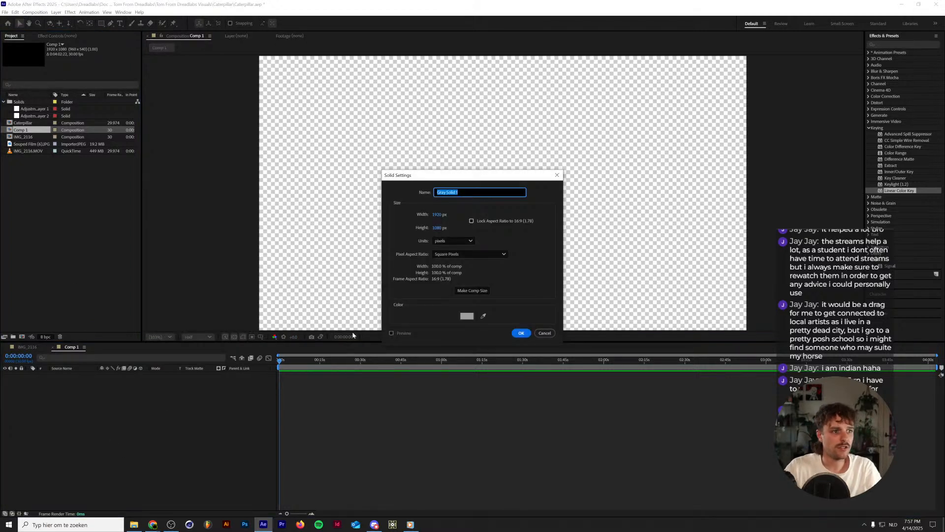
{"action": "left_click", "coordinate": [474, 316]}
{"action": "left_click", "coordinate": [432, 295]}
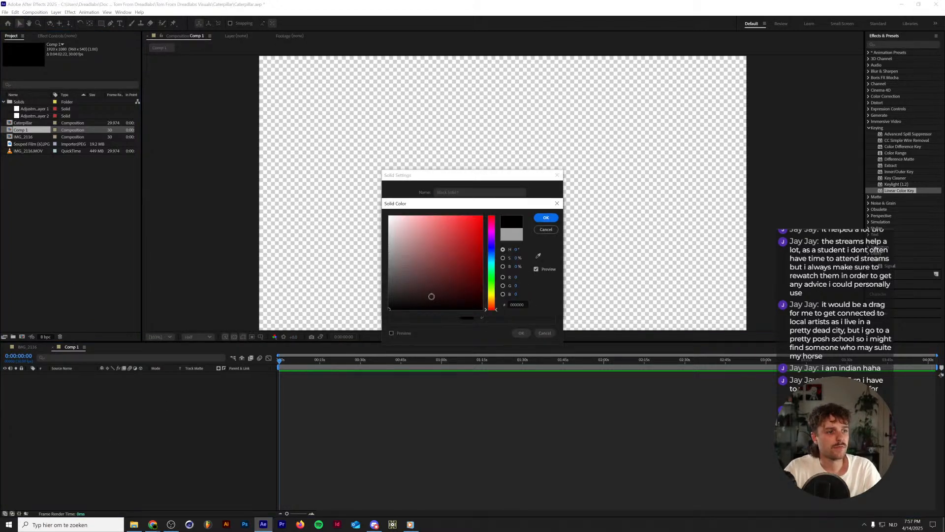
{"action": "left_click", "coordinate": [547, 218]}
{"action": "left_click", "coordinate": [521, 333]}
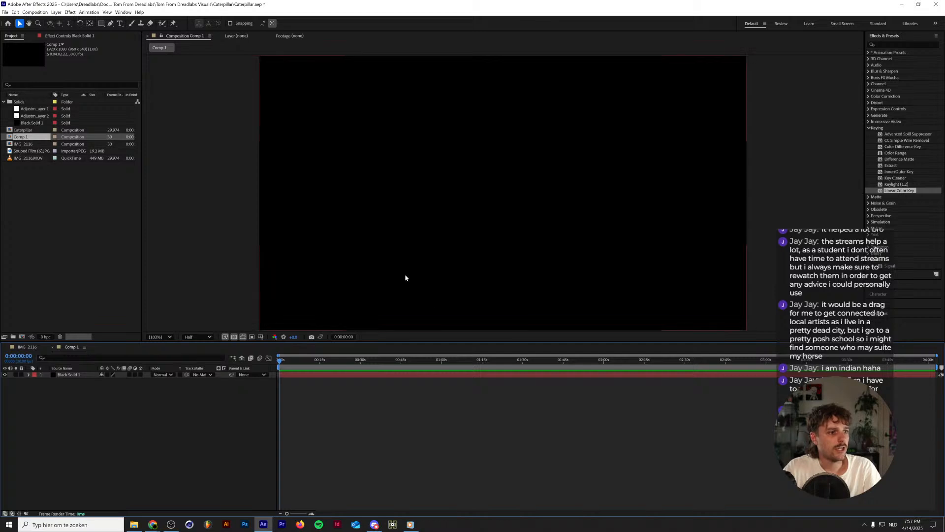
Add a text layer over the black solid containing the presenter's first name followed by "from Dreadlabs".
{"action": "left_click", "coordinate": [120, 23]}
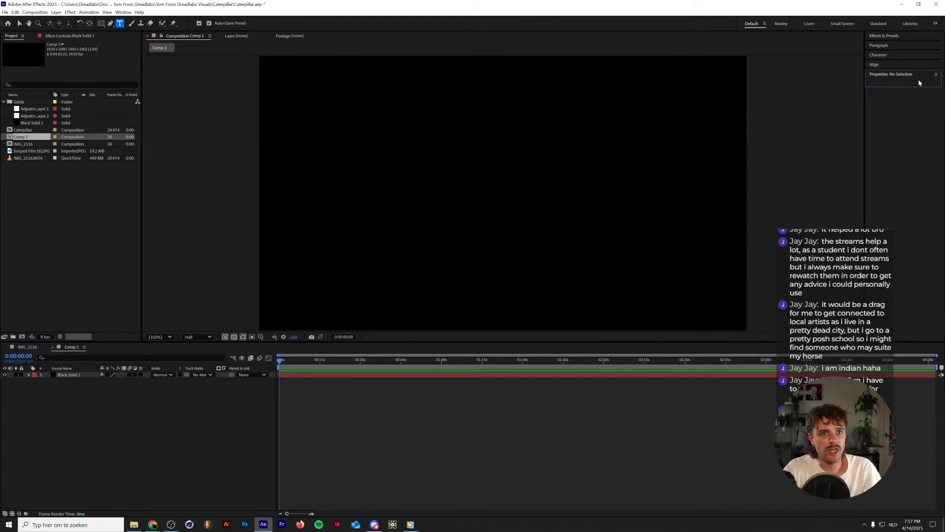
{"action": "left_click", "coordinate": [480, 184]}
{"action": "type", "text": "Tom"}
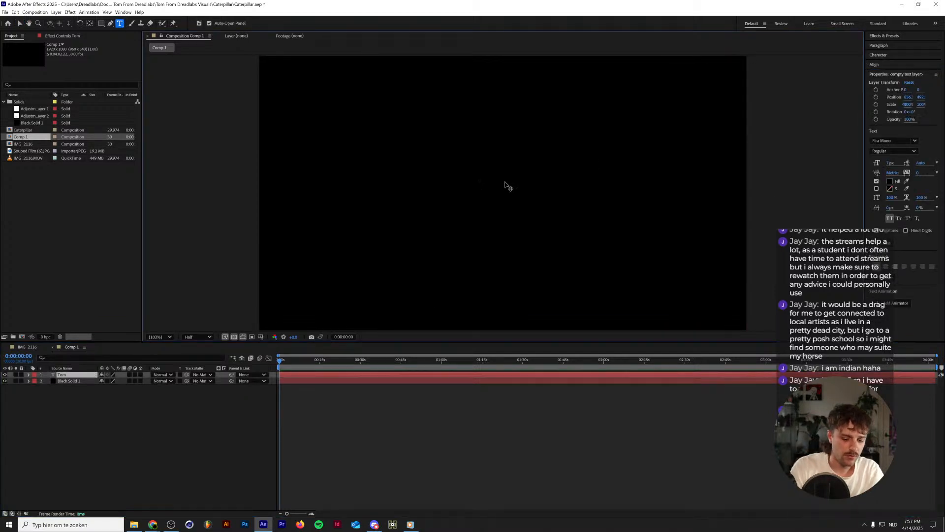
{"action": "type", "text": " from Dreadlabs"}
{"action": "key", "text": "KP_Enter"}
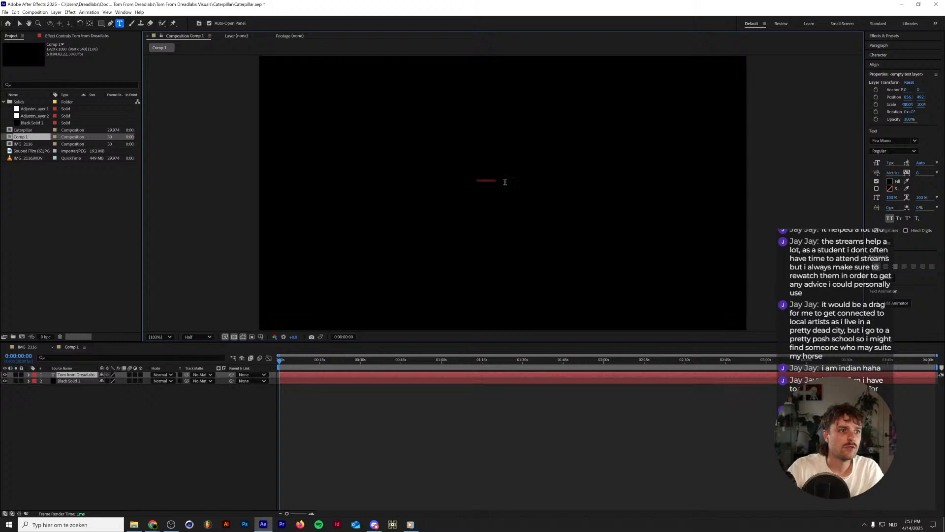
Give the text a white fill, a 117 px font size and centred alignment.
{"action": "left_click", "coordinate": [889, 182]}
{"action": "left_click_drag", "start_coordinate": [426, 251], "coordinate": [388, 215]}
{"action": "left_click", "coordinate": [546, 219]}
{"action": "left_click_drag", "start_coordinate": [890, 163], "coordinate": [924, 154]}
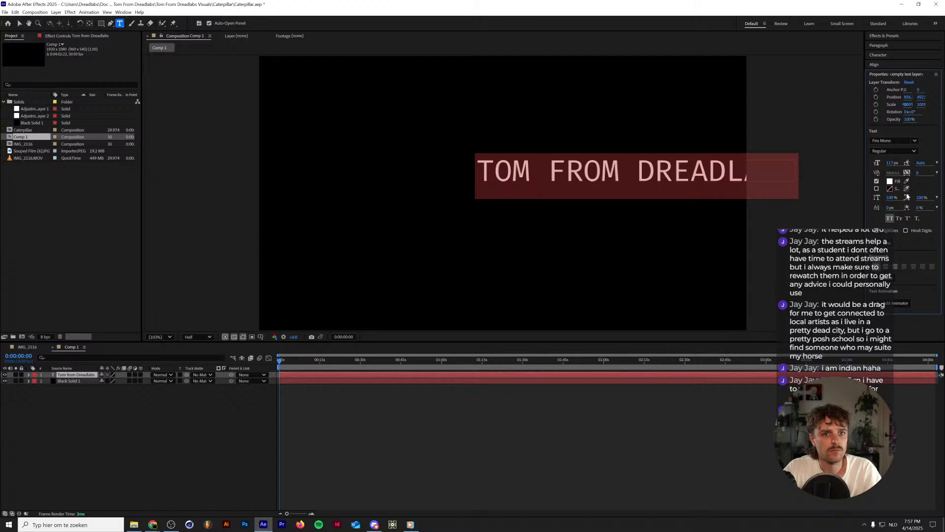
{"action": "left_click", "coordinate": [886, 267]}
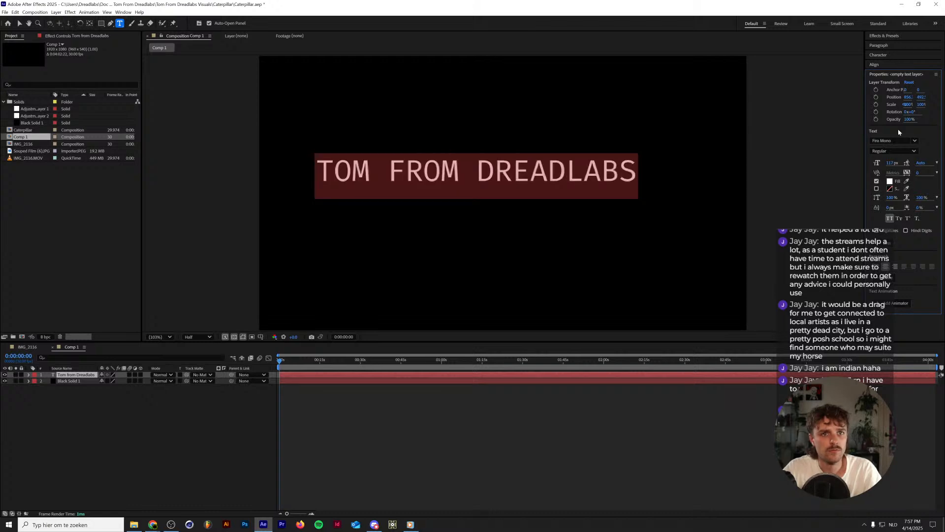
Try the Gamma1500, Giga and Kilo fonts on the text.
{"action": "left_click", "coordinate": [915, 141]}
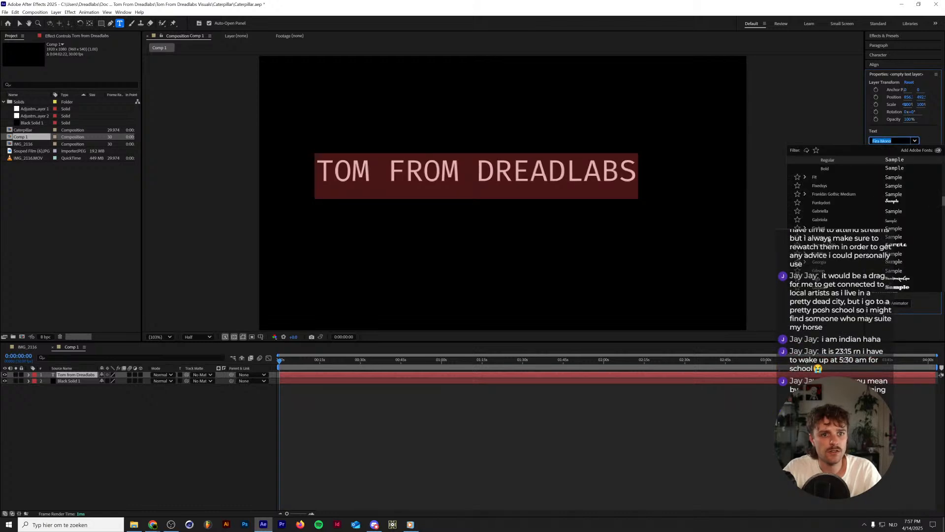
{"action": "left_click", "coordinate": [830, 247]}
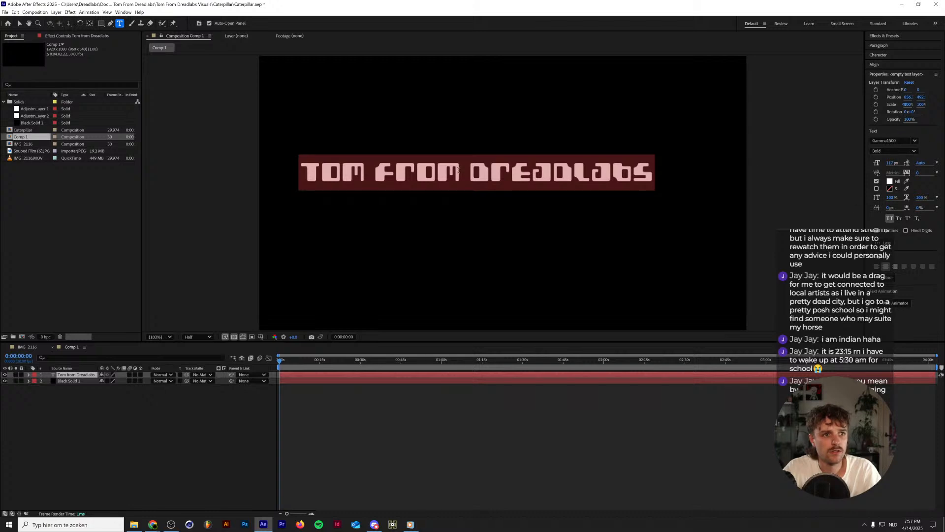
{"action": "left_click", "coordinate": [914, 141]}
{"action": "left_click", "coordinate": [892, 193]}
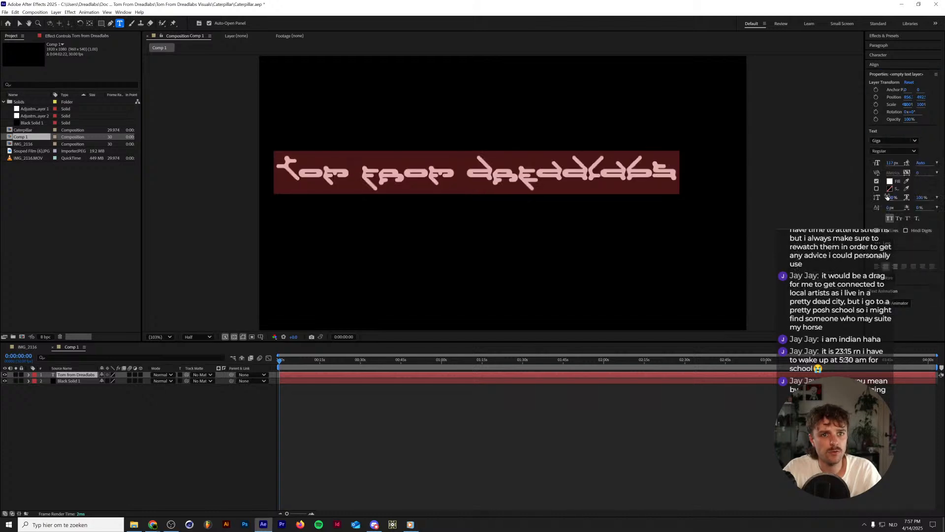
{"action": "left_click", "coordinate": [916, 142]}
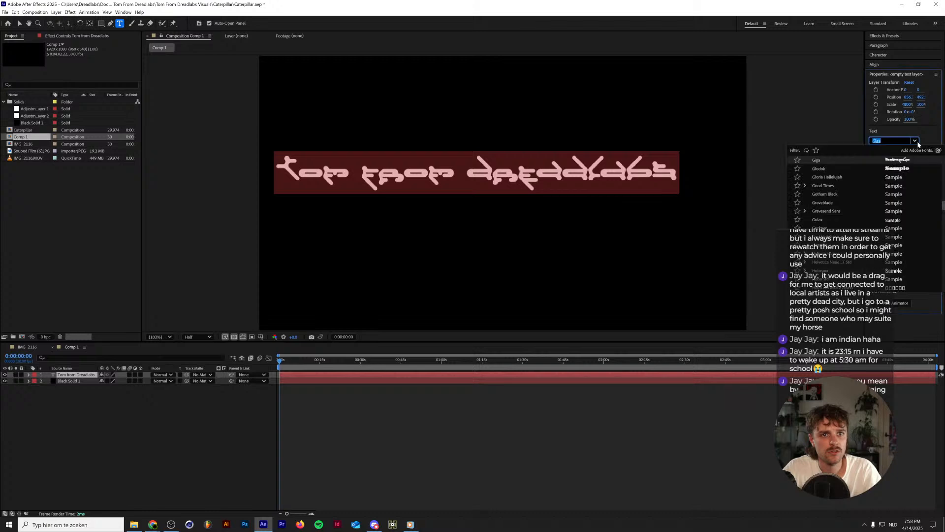
{"action": "scroll", "coordinate": [882, 221], "scroll_direction": "down", "scroll_amount": 4}
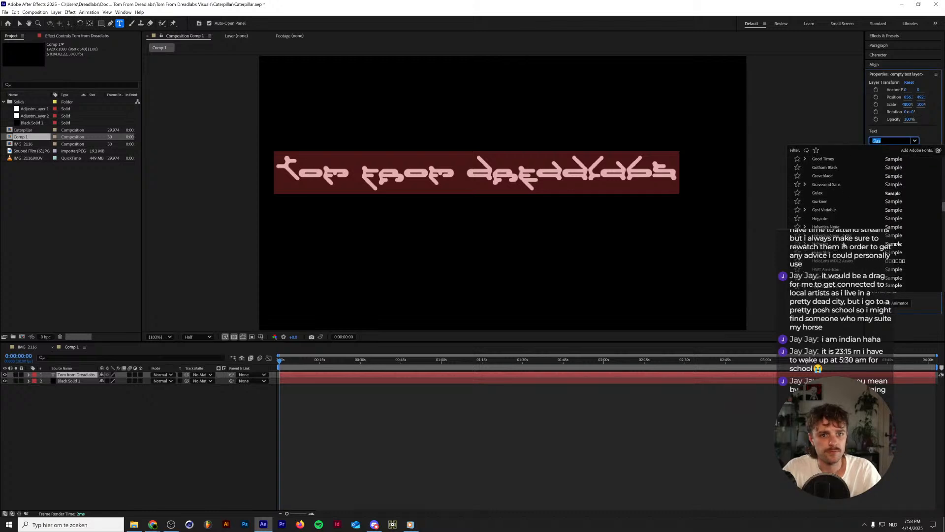
{"action": "scroll", "coordinate": [844, 245], "scroll_direction": "down", "scroll_amount": 3}
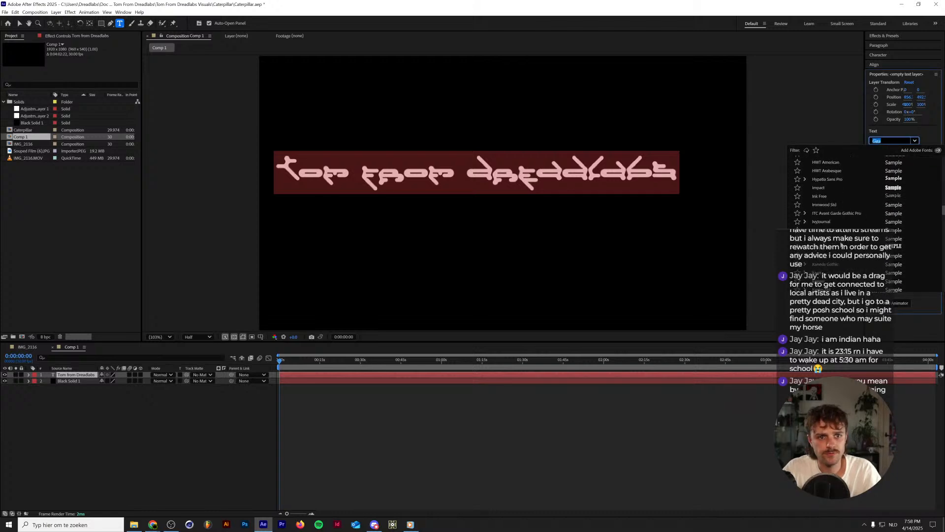
{"action": "scroll", "coordinate": [842, 244], "scroll_direction": "down", "scroll_amount": 3}
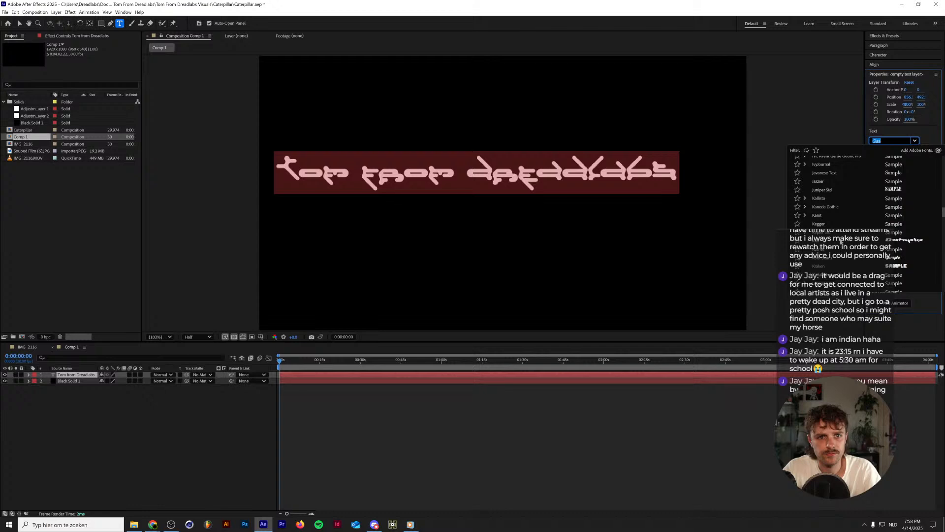
{"action": "left_click", "coordinate": [841, 242]}
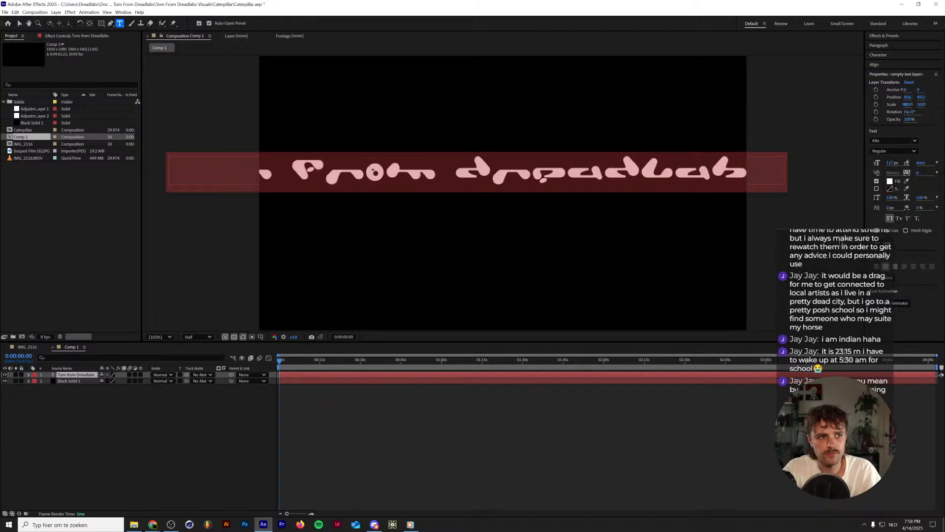
Set the text's font to Metro Juice Display Regular.
{"action": "left_click", "coordinate": [914, 141]}
{"action": "scroll", "coordinate": [819, 260], "scroll_direction": "down", "scroll_amount": 3}
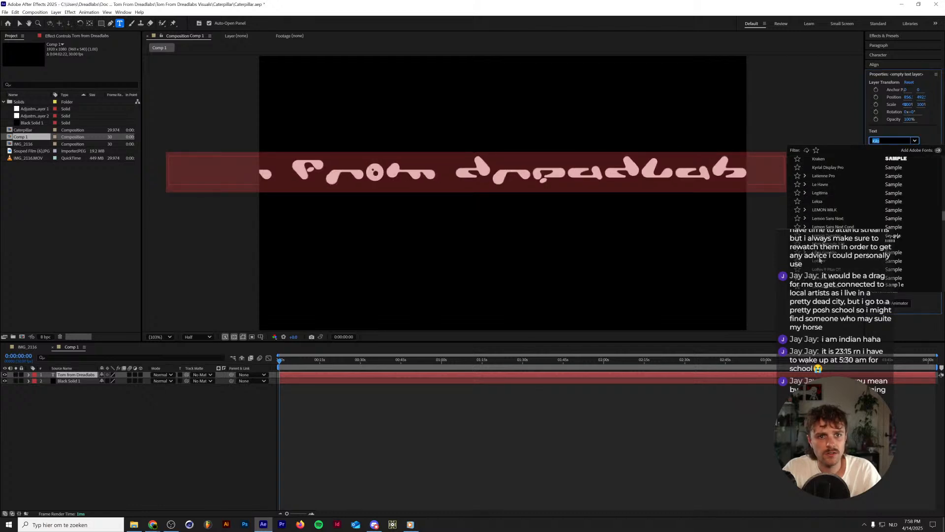
{"action": "scroll", "coordinate": [820, 260], "scroll_direction": "down", "scroll_amount": 1}
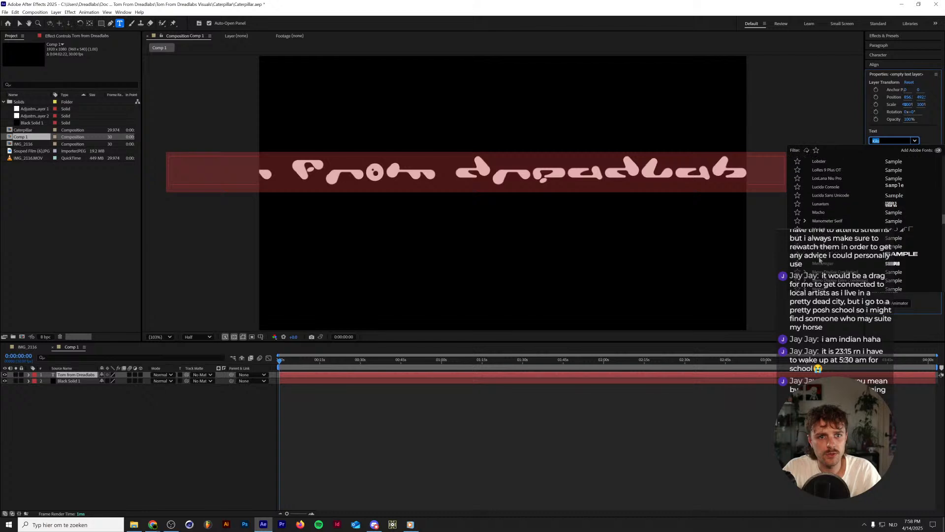
{"action": "scroll", "coordinate": [819, 260], "scroll_direction": "down", "scroll_amount": 1}
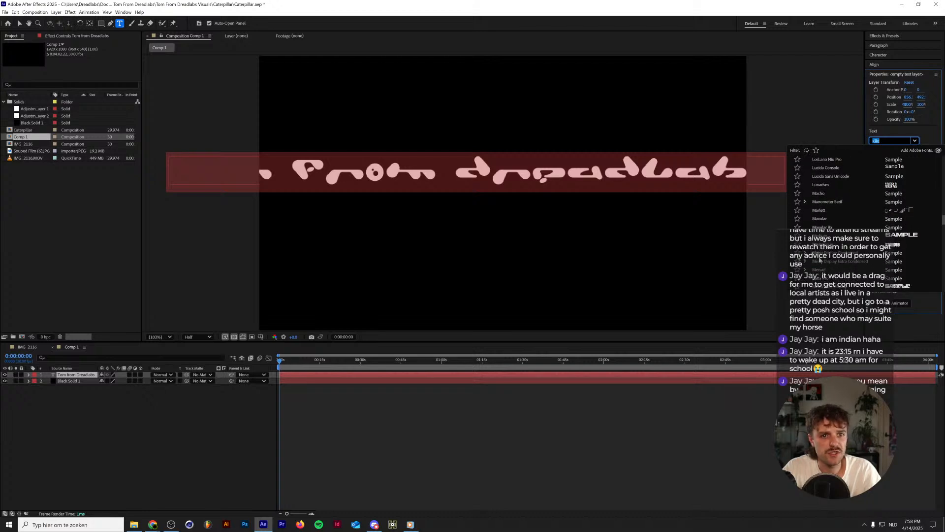
{"action": "scroll", "coordinate": [819, 260], "scroll_direction": "down", "scroll_amount": 1}
{"action": "left_click", "coordinate": [819, 261]}
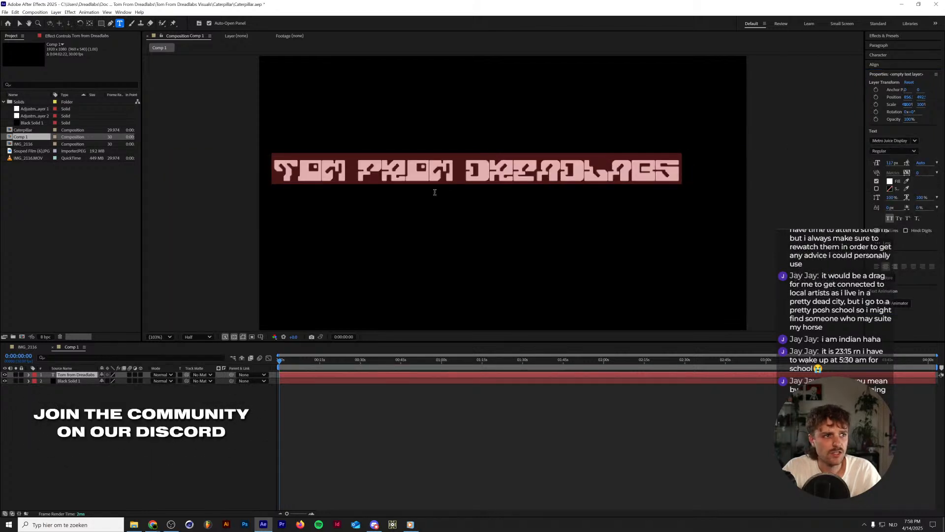
Replace the entire text with the single word DREADLABS.
{"action": "left_click", "coordinate": [462, 173]}
{"action": "key", "text": "shift+End"}
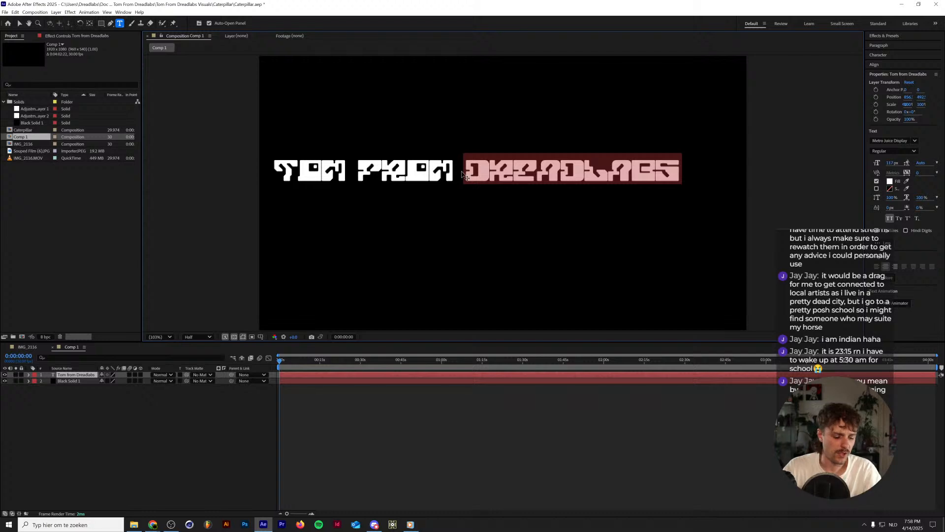
{"action": "key", "text": "ctrl+a"}
{"action": "type", "text": "DREADLABS"}
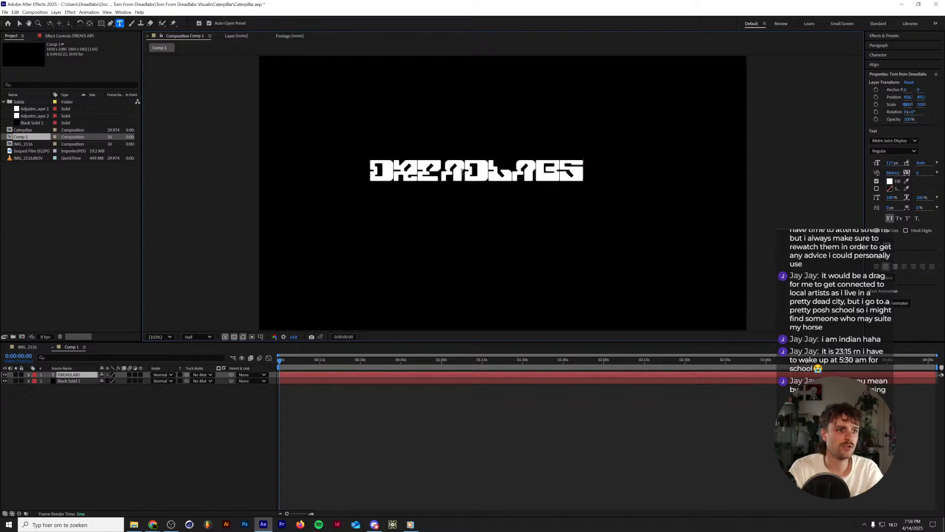
Enlarge the DREADLABS text to a font size of about 220 px and open the paragraph settings.
{"action": "key", "text": "ctrl+a"}
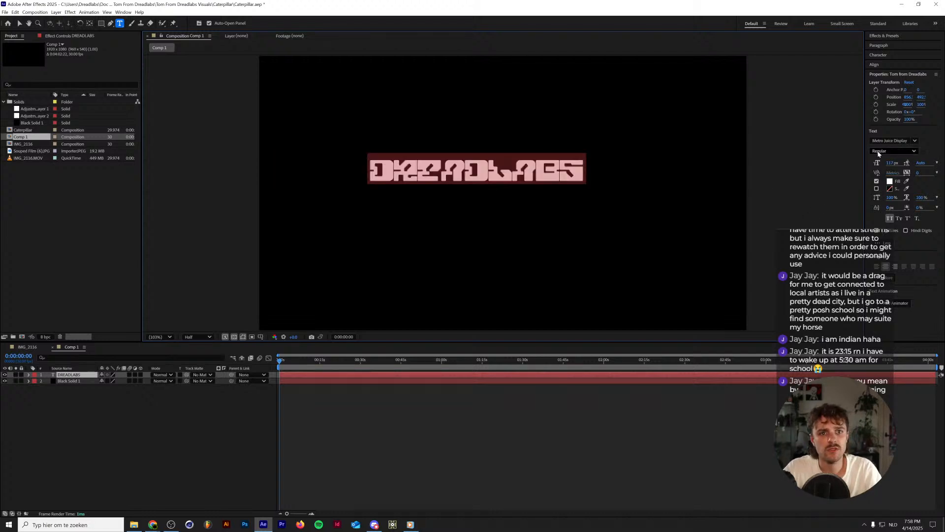
{"action": "left_click_drag", "start_coordinate": [874, 165], "coordinate": [915, 159]}
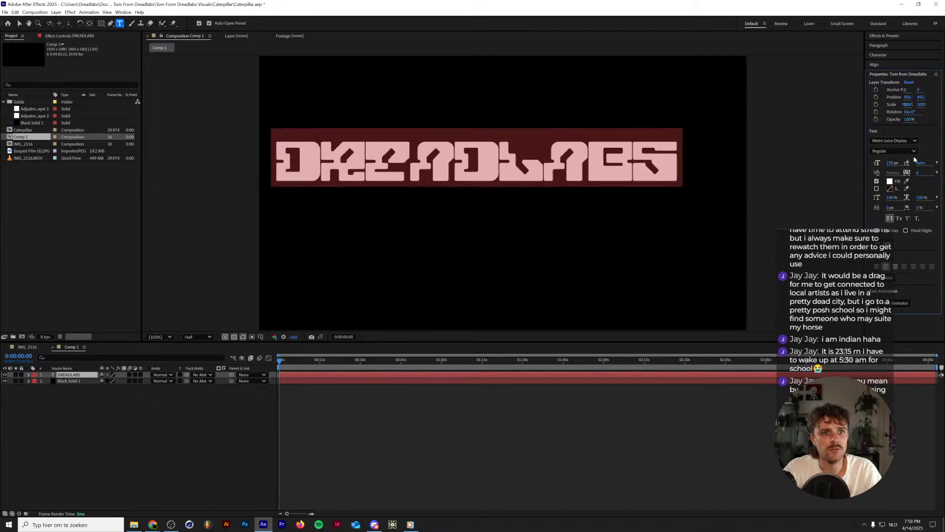
{"action": "left_click", "coordinate": [880, 46]}
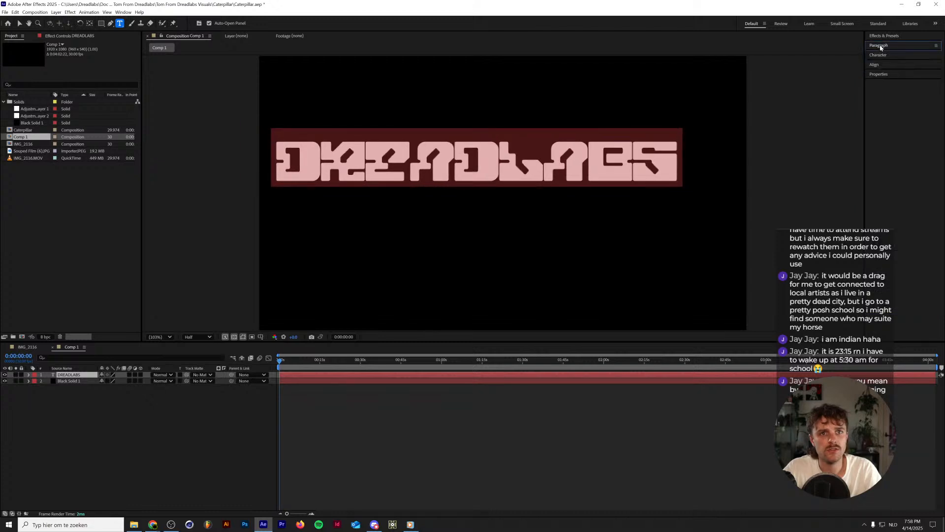
Centre the DREADLABS text horizontally and vertically within the composition.
{"action": "left_click", "coordinate": [879, 66]}
{"action": "left_click", "coordinate": [884, 87]}
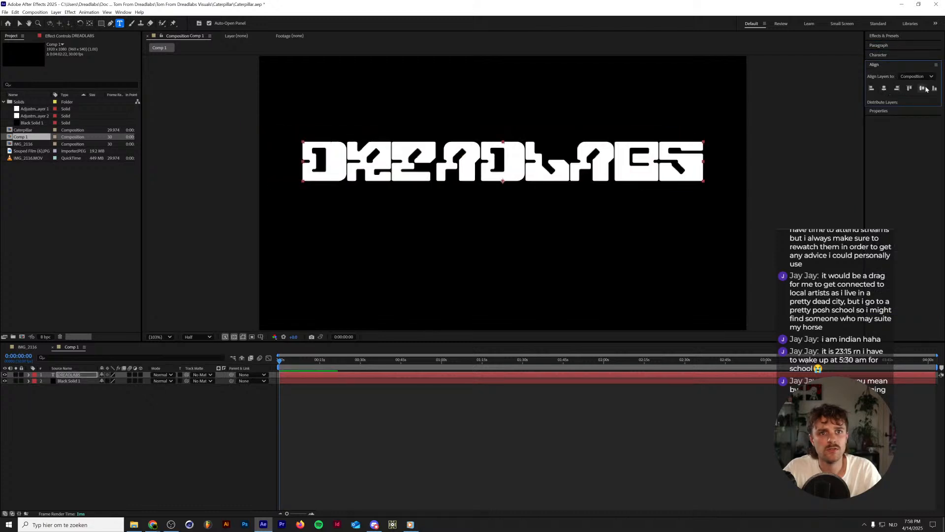
{"action": "left_click", "coordinate": [922, 87]}
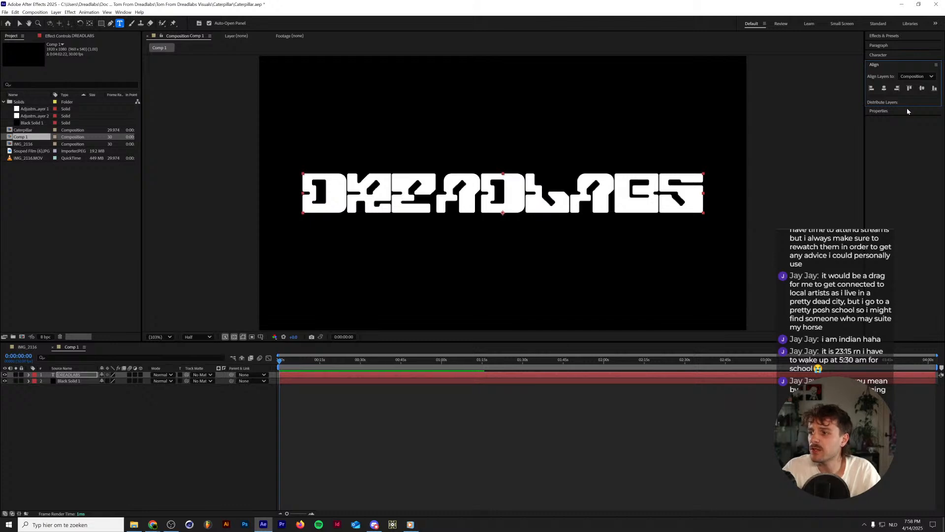
{"action": "left_click", "coordinate": [183, 414]}
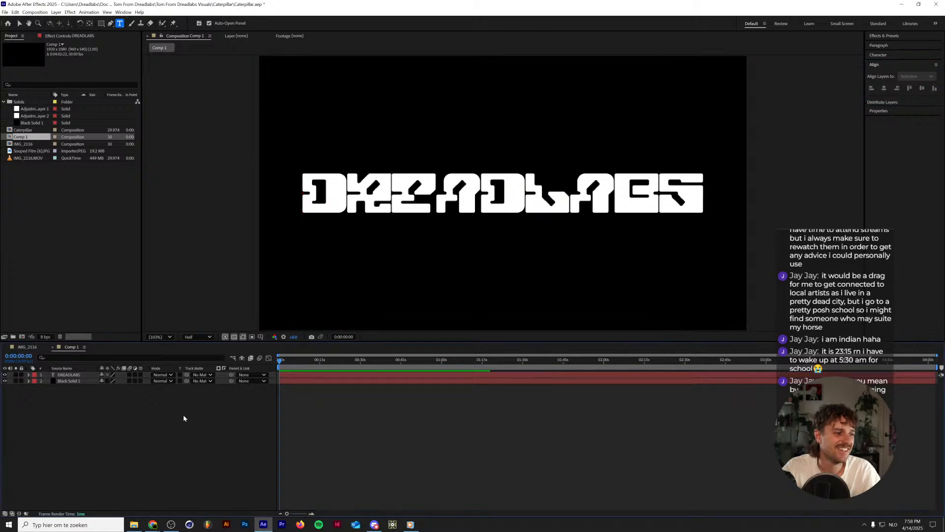
{"action": "left_click", "coordinate": [79, 375]}
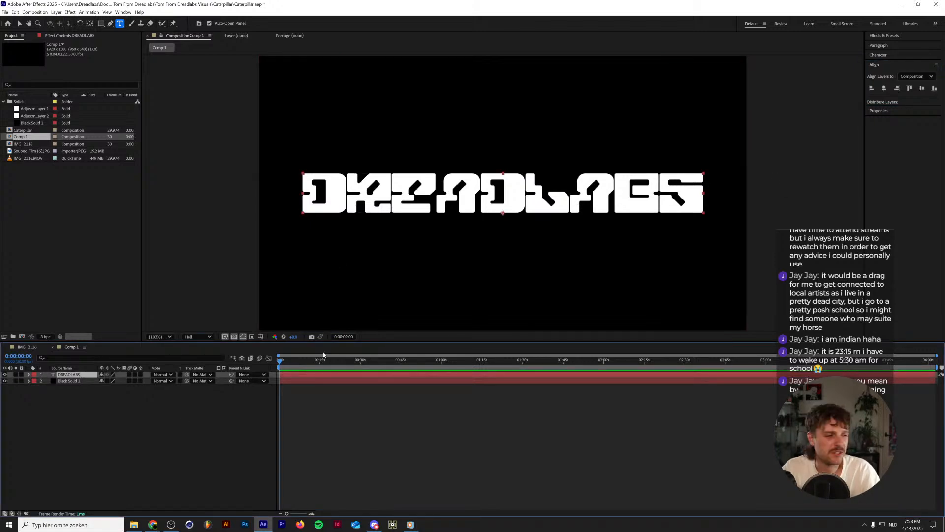
{"action": "left_click_drag", "start_coordinate": [289, 360], "coordinate": [146, 366]}
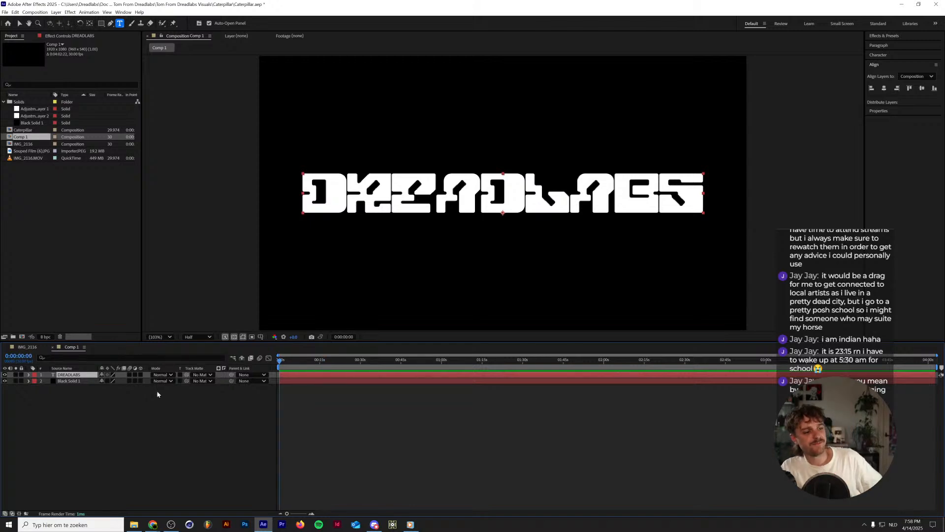
Create a new square composition measuring 1920 × 1920 px.
{"action": "key", "text": "ctrl+n"}
{"action": "key", "text": "Tab"}
{"action": "key", "text": "Tab"}
{"action": "key", "text": "Tab"}
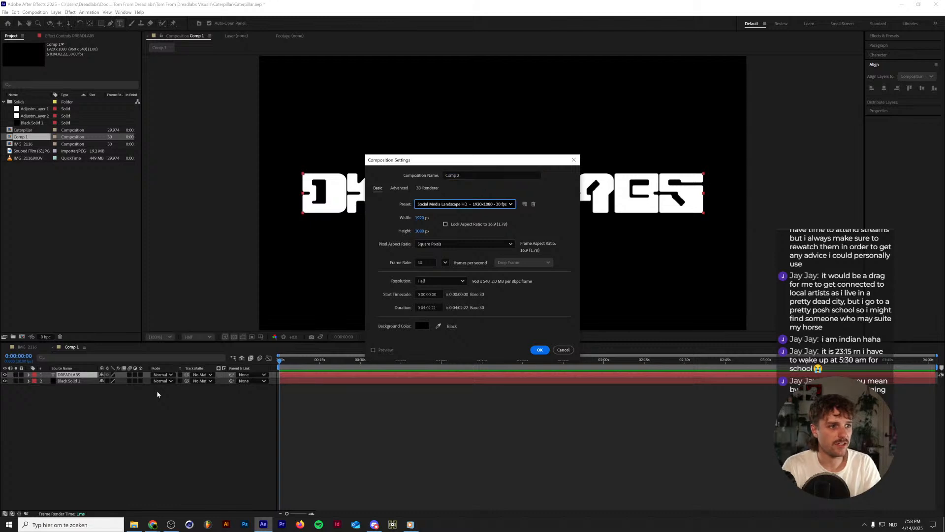
{"action": "key", "text": "Tab"}
{"action": "type", "text": "1920"}
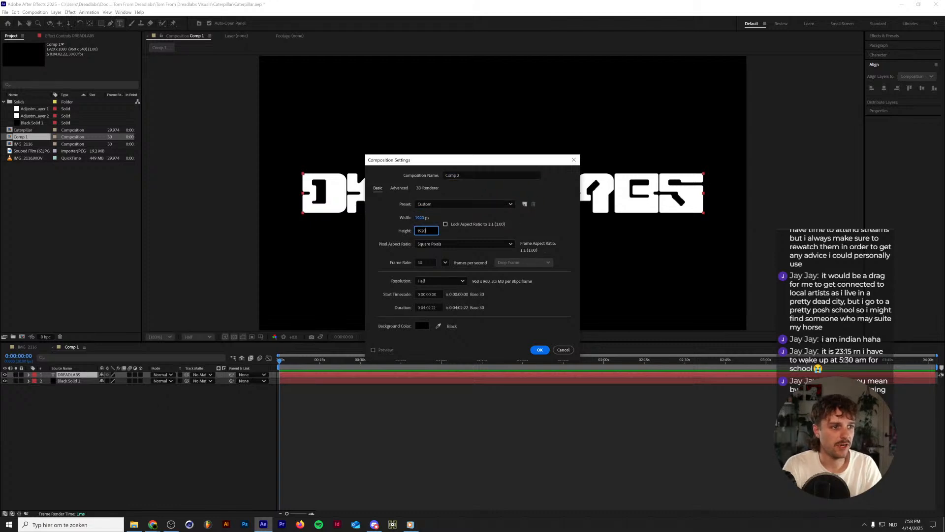
{"action": "key", "text": "Return"}
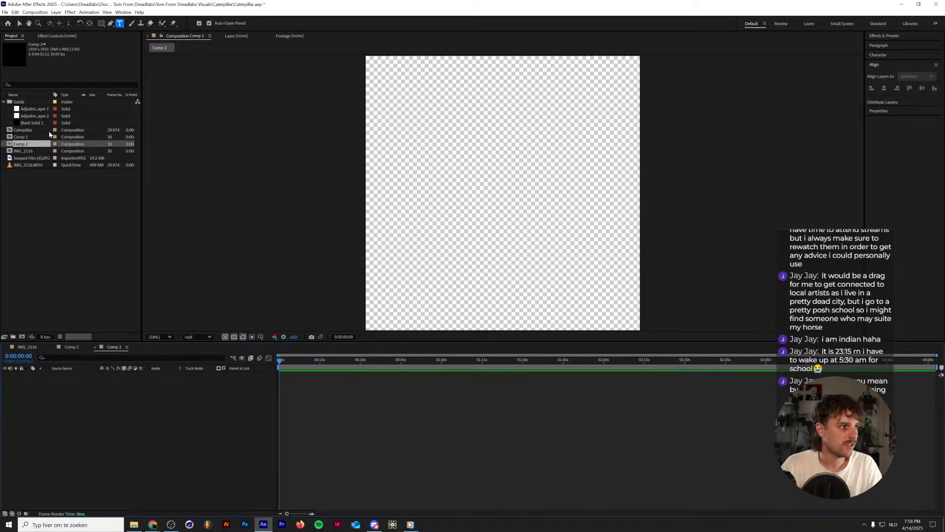
Add the existing Black Solid 1 to the square composition and scale it up to about 269% so it fills the frame.
{"action": "left_click_drag", "start_coordinate": [33, 122], "coordinate": [94, 409]}
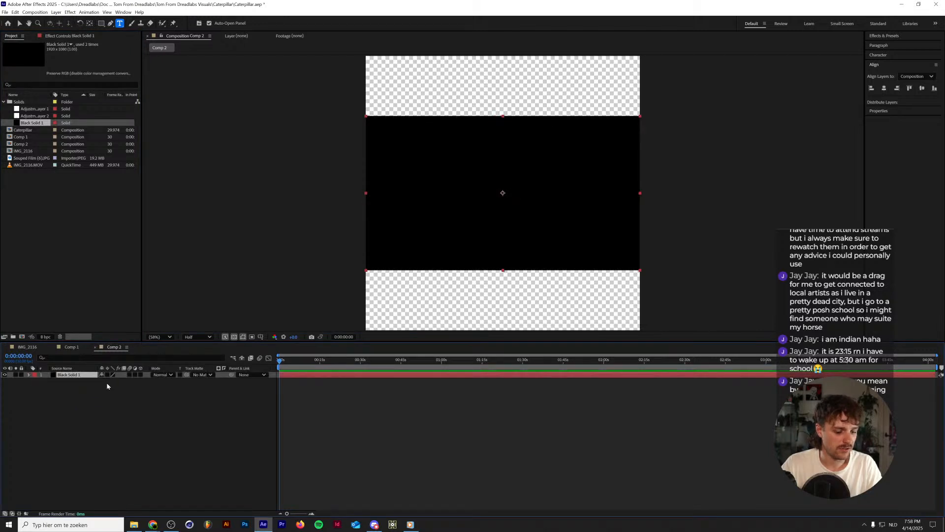
{"action": "left_click", "coordinate": [107, 385]}
{"action": "left_click", "coordinate": [91, 374]}
{"action": "key", "text": "s"}
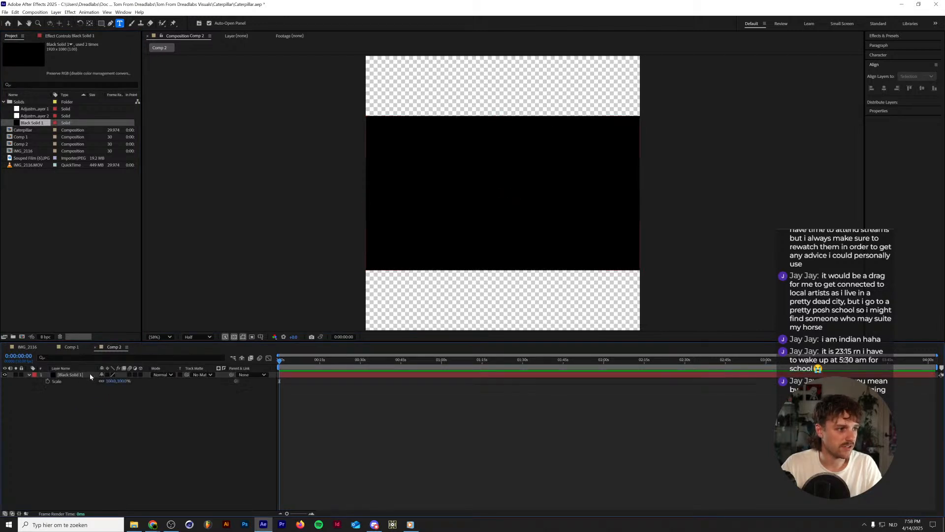
{"action": "left_click_drag", "start_coordinate": [104, 382], "coordinate": [163, 375]}
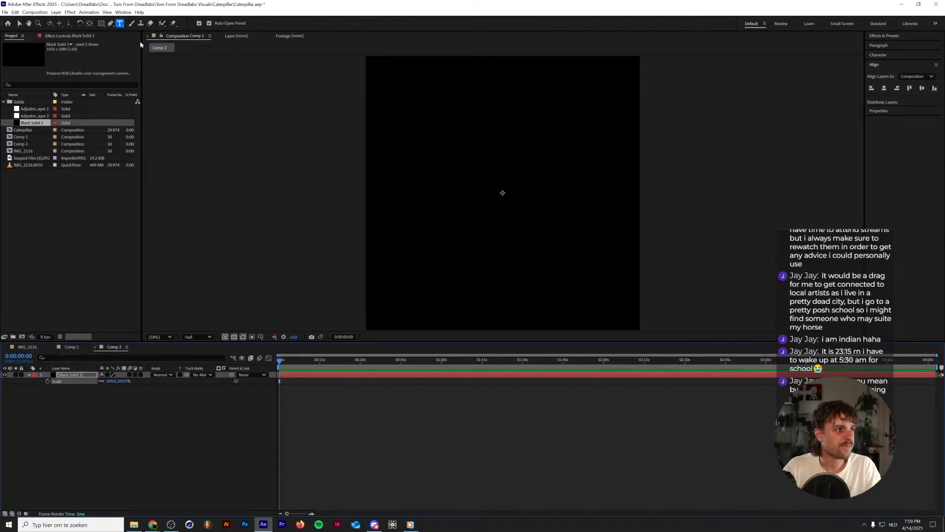
{"action": "left_click", "coordinate": [135, 468]}
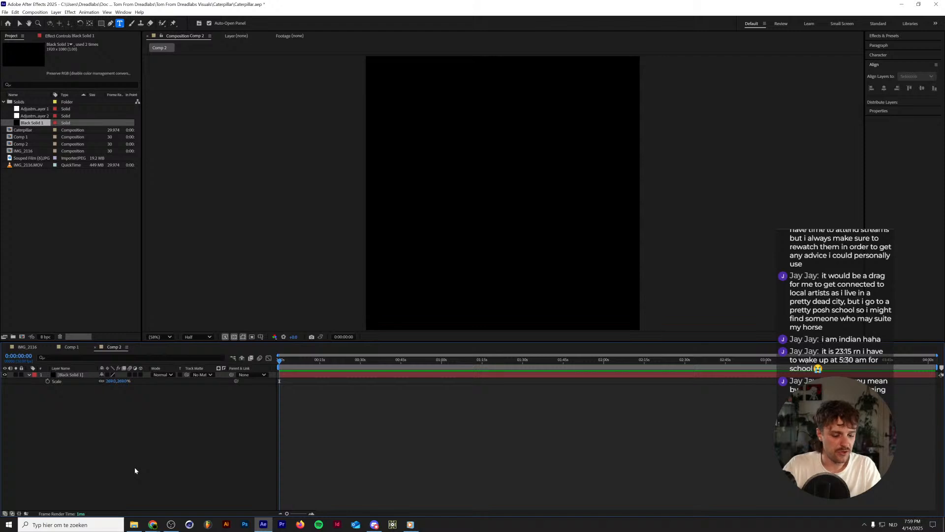
Create a white solid above the black solid in the square composition.
{"action": "key", "text": "ctrl+y"}
{"action": "left_click", "coordinate": [467, 316]}
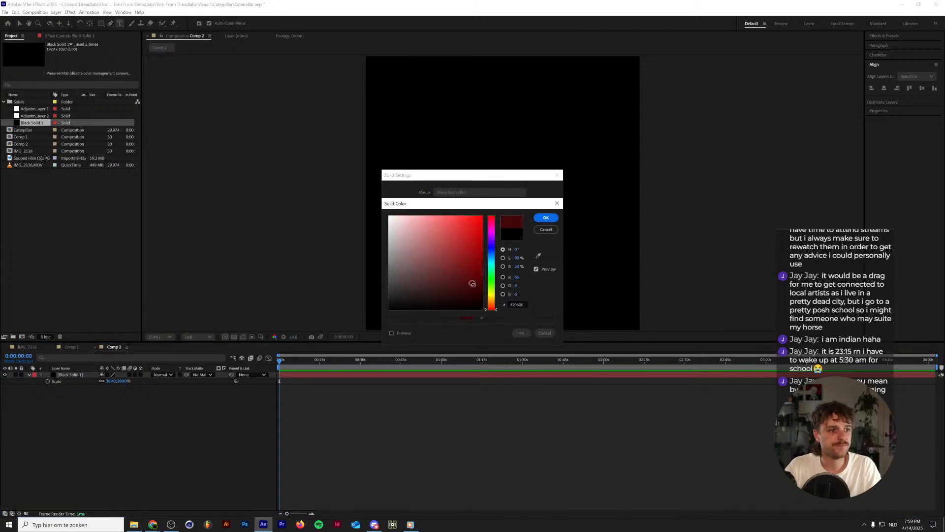
{"action": "left_click", "coordinate": [538, 217]}
{"action": "left_click", "coordinate": [521, 333]}
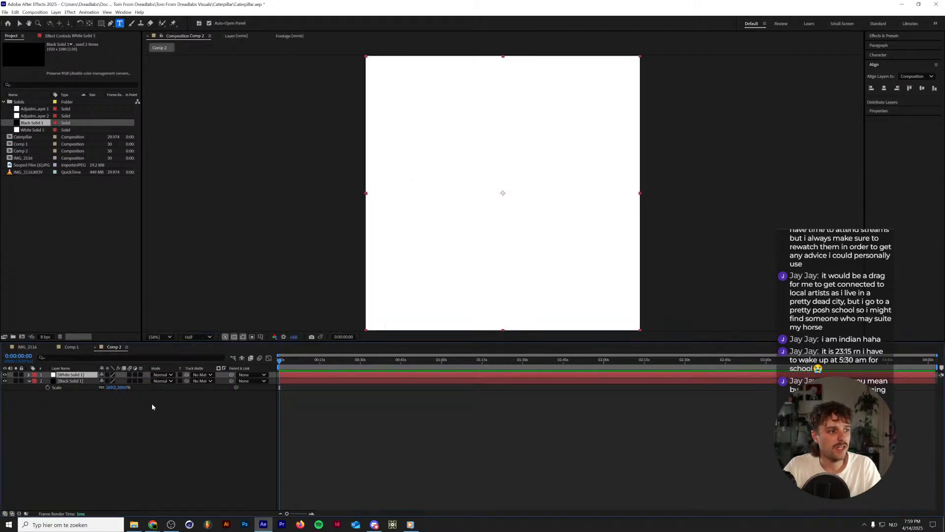
Apply a full-frame ellipse mask to the white solid and reveal the mask's properties.
{"action": "left_click", "coordinate": [101, 24]}
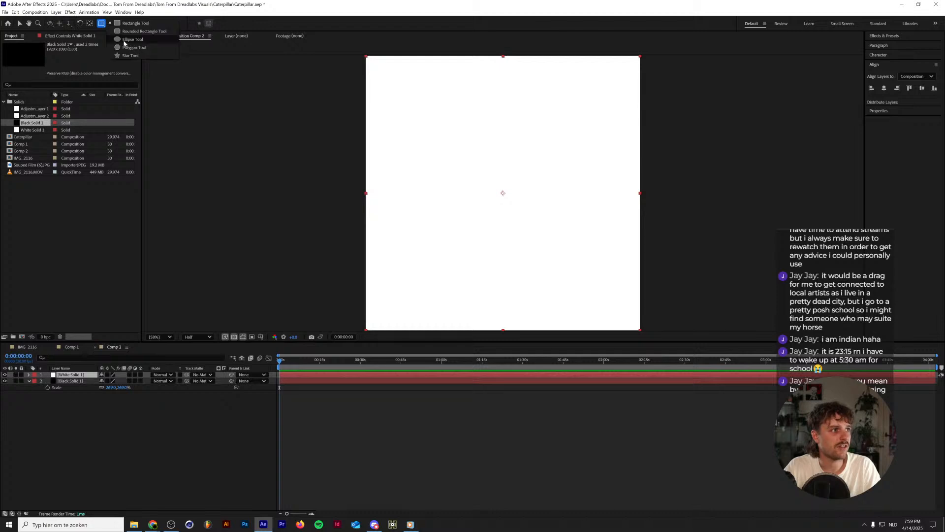
{"action": "left_click", "coordinate": [126, 38]}
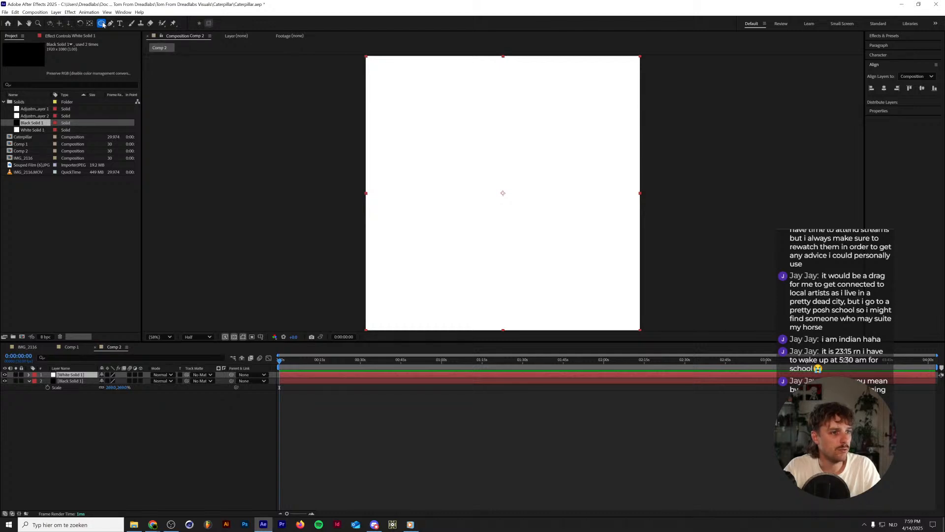
{"action": "double_click", "coordinate": [101, 24]}
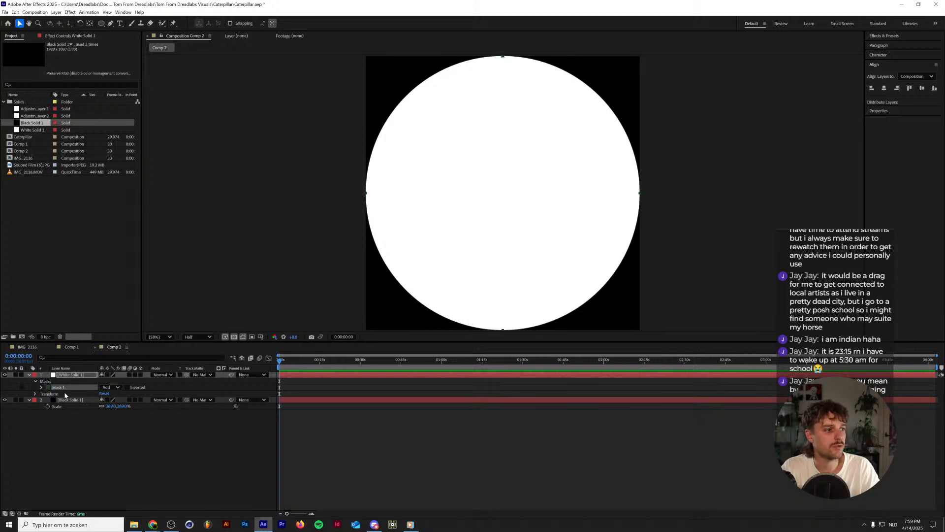
{"action": "left_click", "coordinate": [41, 388]}
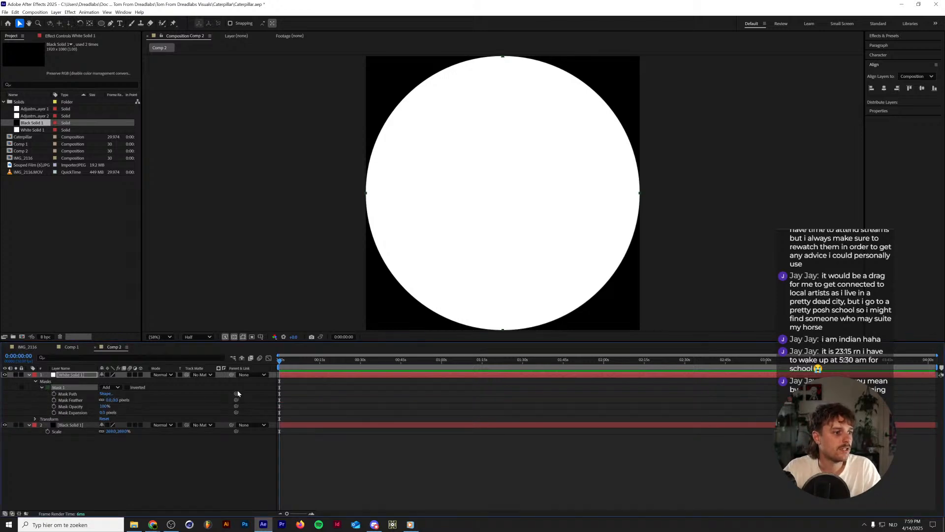
Set the square composition's duration to 0:00:02:00.
{"action": "key", "text": "ctrl+k"}
{"action": "key", "text": "Tab"}
{"action": "key", "text": "Tab"}
{"action": "key", "text": "Tab"}
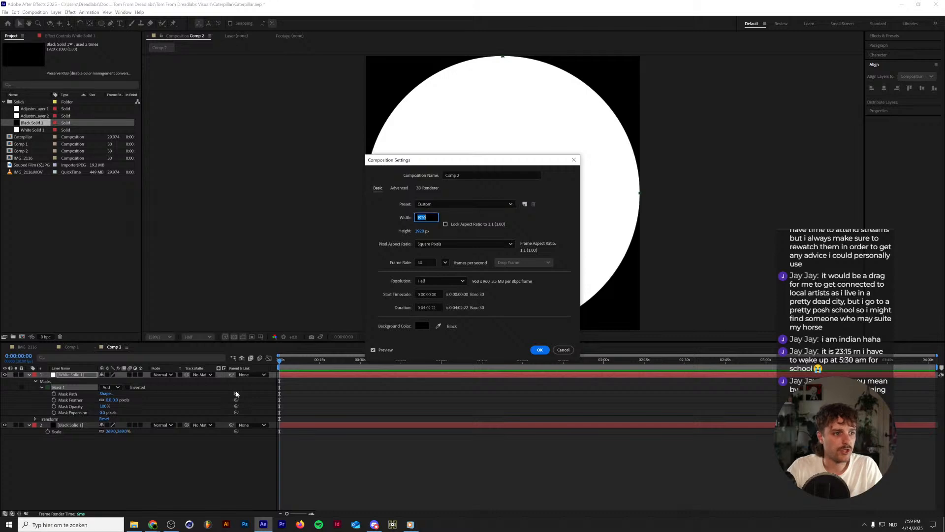
{"action": "key", "text": "Tab"}
{"action": "key", "text": "Tab"}
{"action": "key", "text": "Tab"}
{"action": "key", "text": "Tab"}
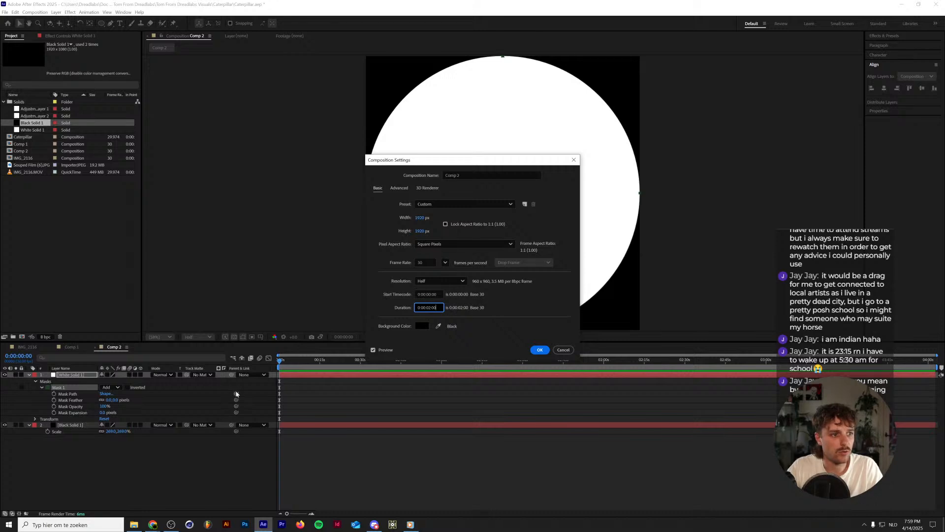
{"action": "key", "text": "Return"}
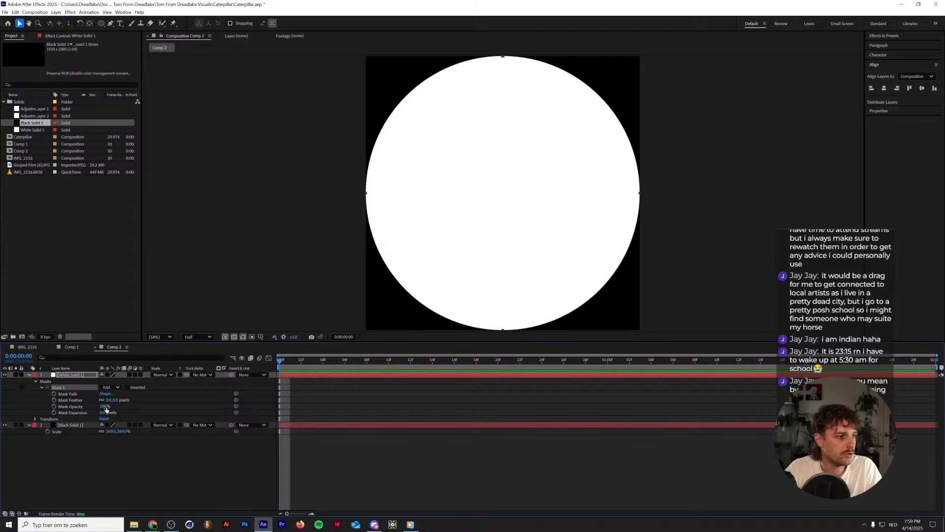
Try shrinking the ellipse mask with negative expansion, then try an expansion of 1080 pixels.
{"action": "left_click_drag", "start_coordinate": [105, 413], "coordinate": [2, 422]}
{"action": "left_click_drag", "start_coordinate": [101, 416], "coordinate": [66, 414]}
{"action": "left_click", "coordinate": [103, 413]}
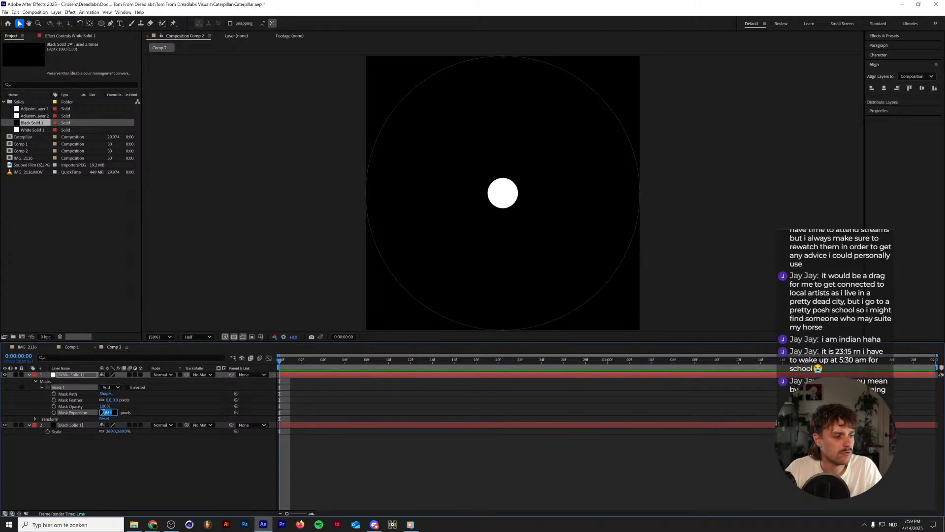
{"action": "type", "text": "1080"}
{"action": "key", "text": "Return"}
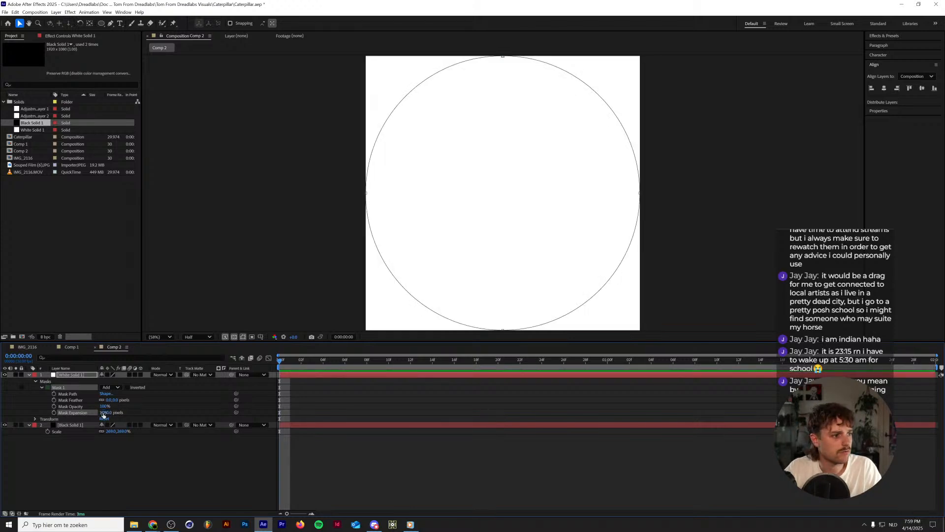
Animate Mask 1's expansion from -960 pixels at the first frame to about 400 pixels at 0:00:01:29.
{"action": "left_click", "coordinate": [104, 412]}
{"action": "type", "text": "-1080"}
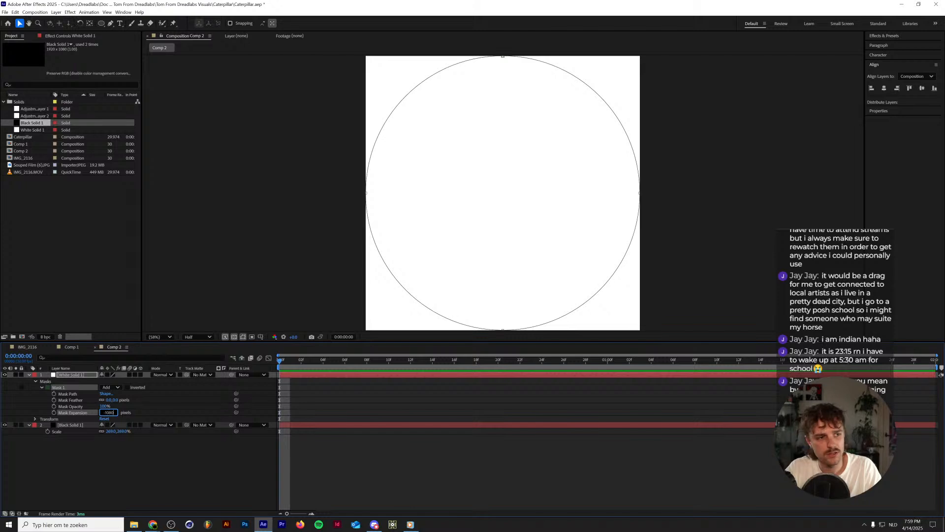
{"action": "key", "text": "Return"}
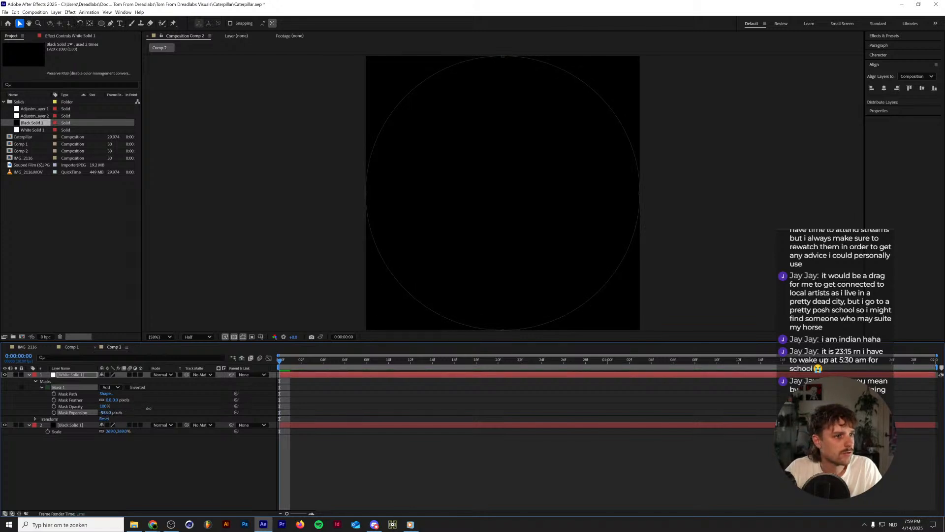
{"action": "mouse_move", "coordinate": [148, 408]}
{"action": "left_mouse_down"}
{"action": "mouse_move", "coordinate": [156, 409]}
{"action": "mouse_move", "coordinate": [146, 412]}
{"action": "left_mouse_up"}
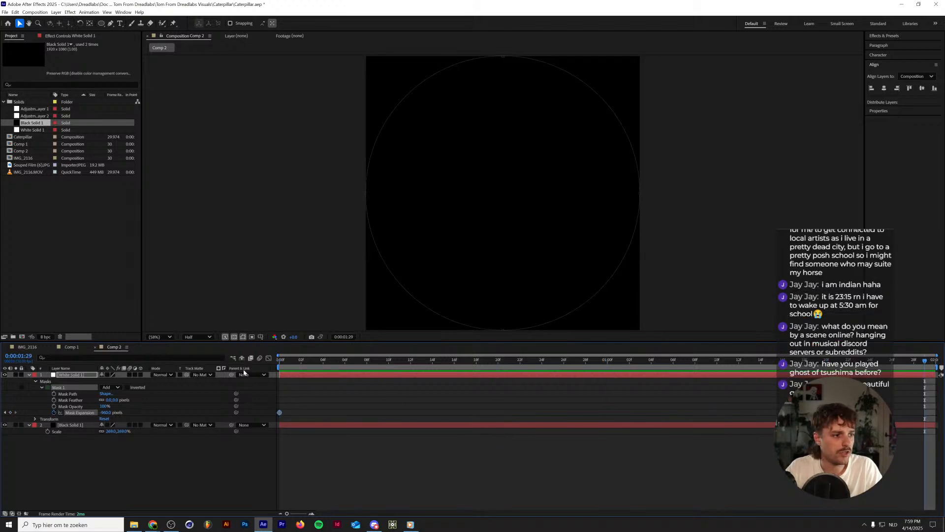
{"action": "left_click_drag", "start_coordinate": [106, 415], "coordinate": [301, 415]}
{"action": "left_click_drag", "start_coordinate": [545, 362], "coordinate": [556, 360]}
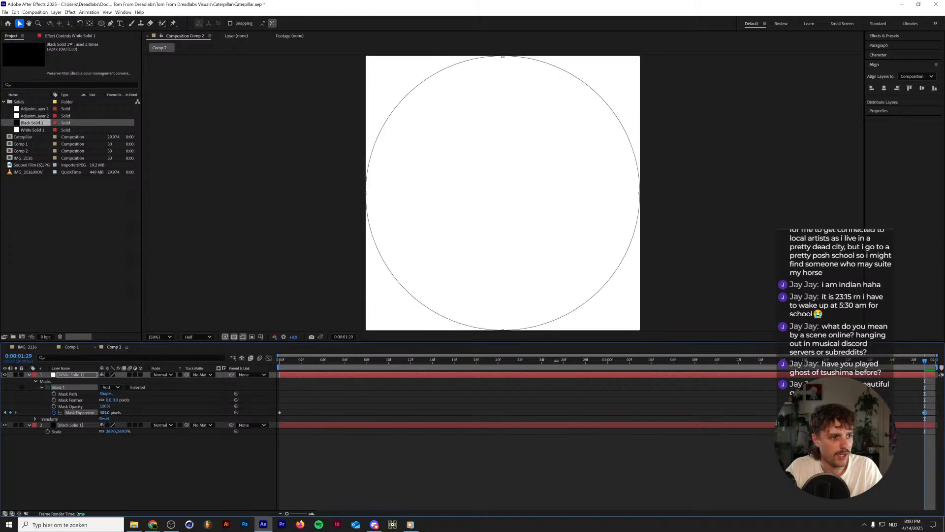
Duplicate Mask 1 on the white solid and set the copy's mask mode to Subtract.
{"action": "left_click", "coordinate": [72, 381]}
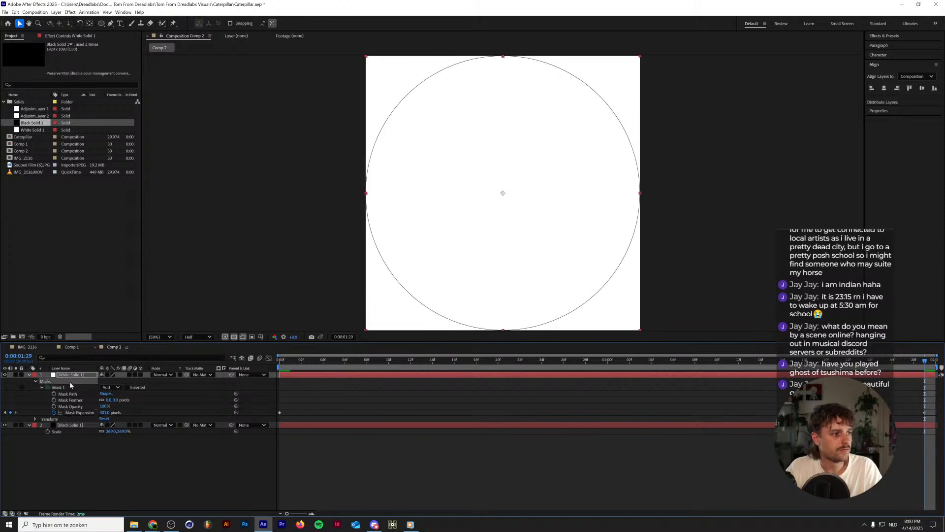
{"action": "left_click", "coordinate": [72, 387]}
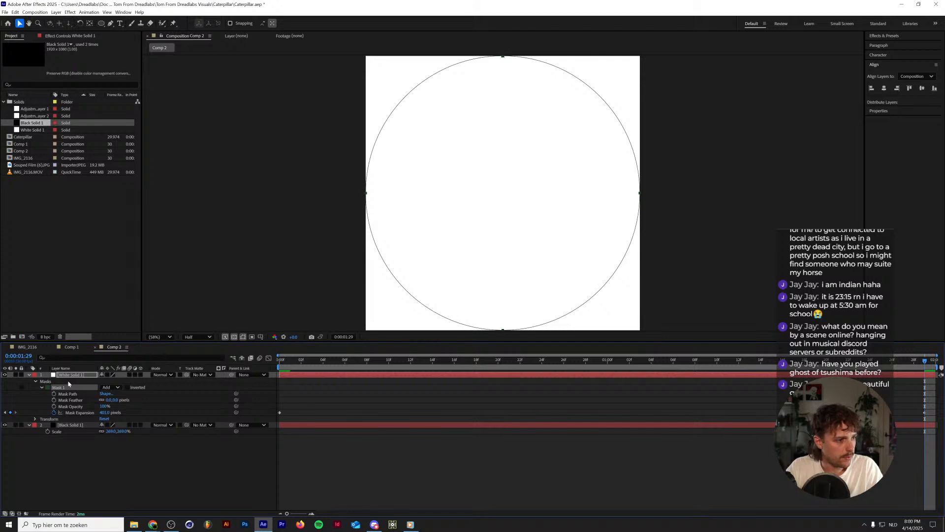
{"action": "key", "text": "ctrl+d"}
{"action": "left_click", "coordinate": [42, 419]}
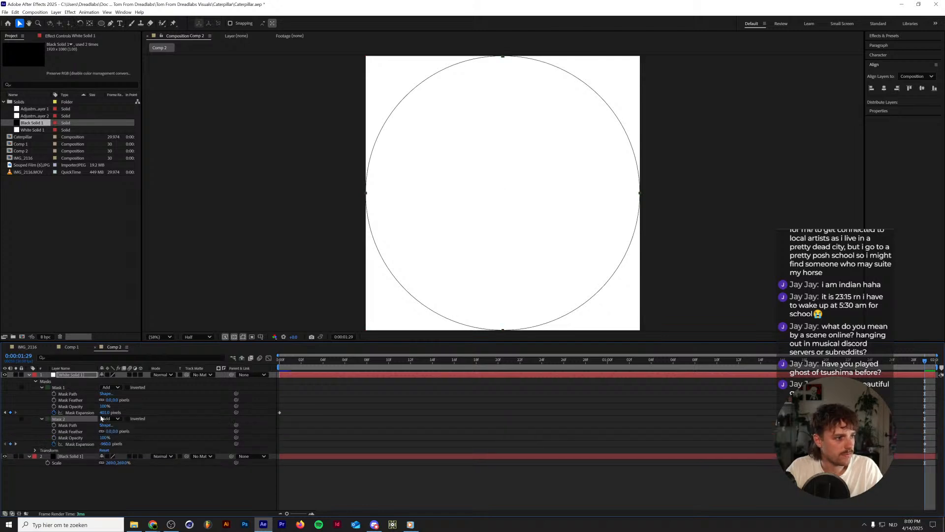
{"action": "left_click", "coordinate": [111, 419]}
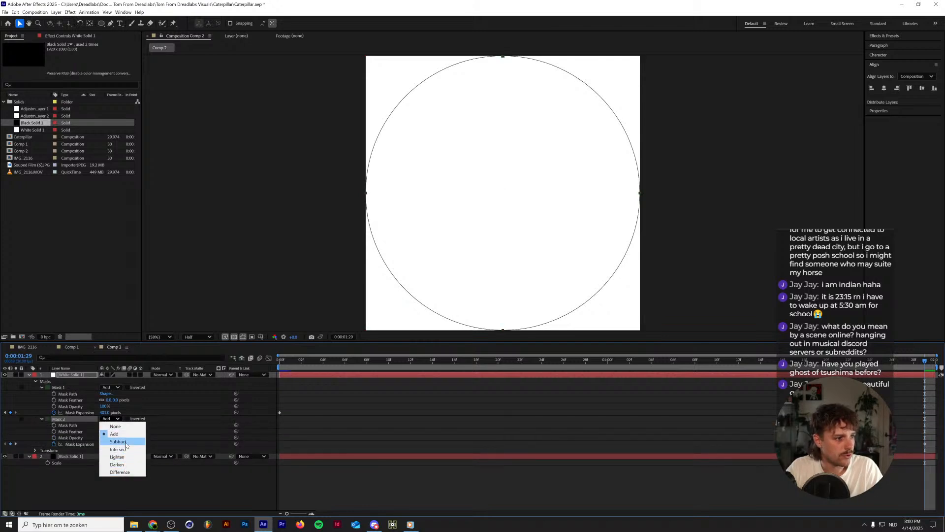
{"action": "left_click", "coordinate": [123, 440]}
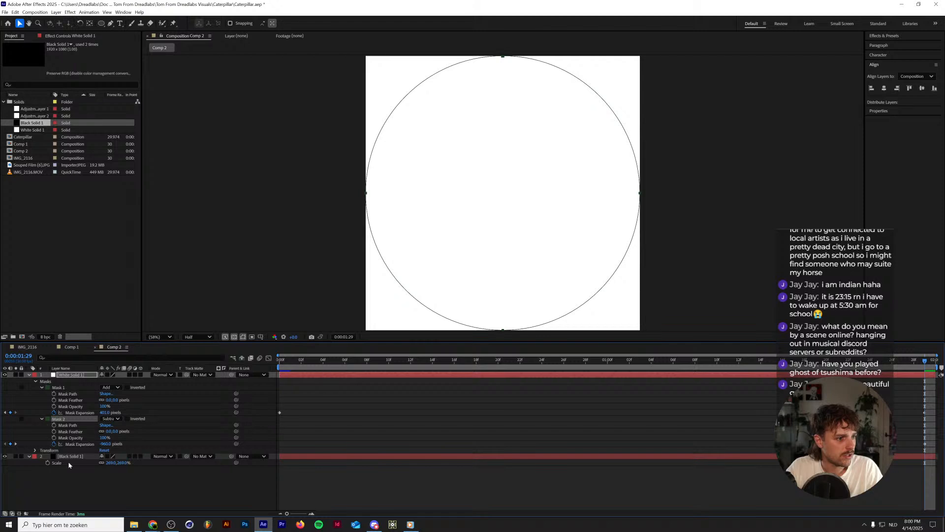
Move Mask 2's expansion keyframes so they begin around frame 5, and raise its feather to about 143 pixels.
{"action": "left_click", "coordinate": [87, 444]}
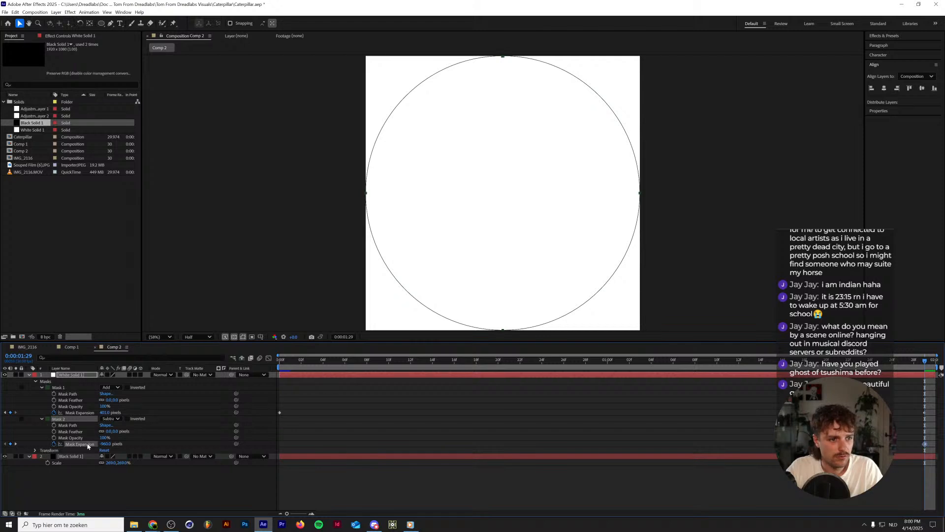
{"action": "left_click_drag", "start_coordinate": [926, 444], "coordinate": [334, 442]}
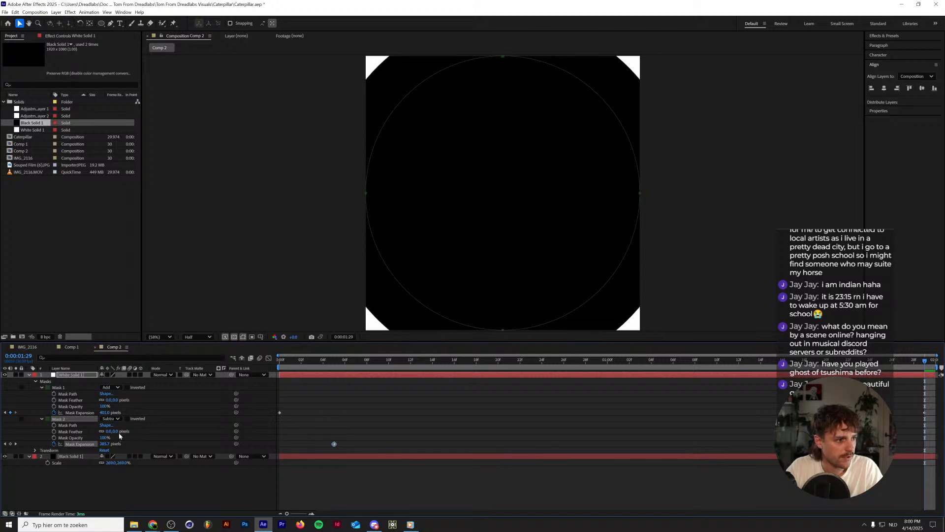
{"action": "left_click_drag", "start_coordinate": [113, 431], "coordinate": [368, 379]}
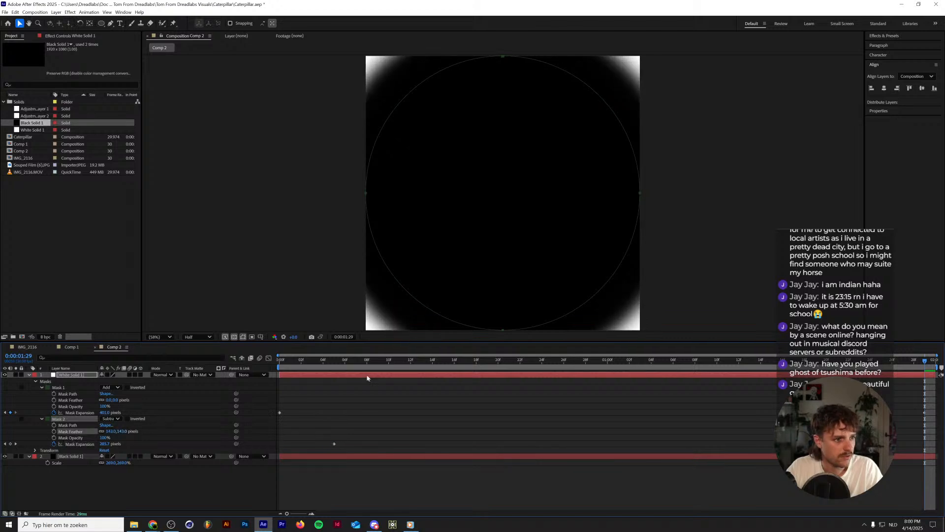
Preview the ring, then try raising Mask 2's expansion at 0:00:01:29 to about 674 pixels.
{"action": "key", "text": "space"}
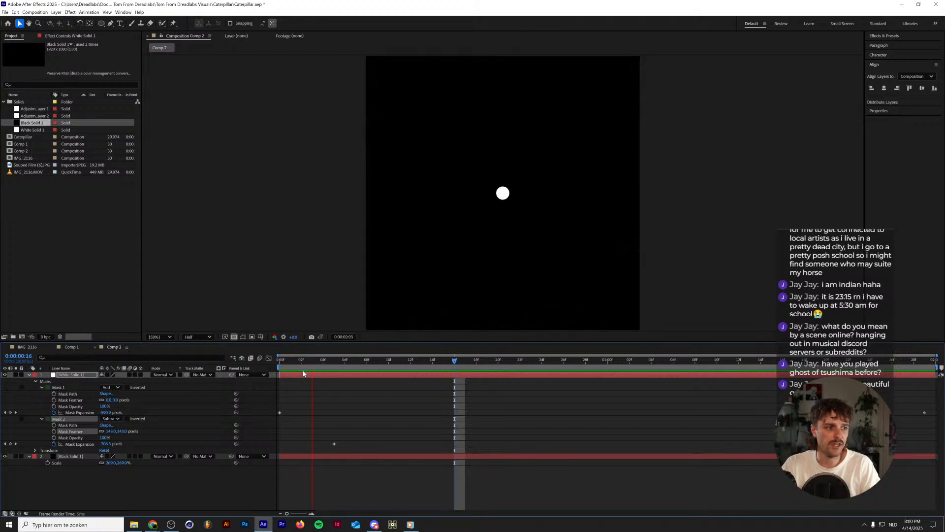
{"action": "key", "text": "space"}
{"action": "key", "text": "space"}
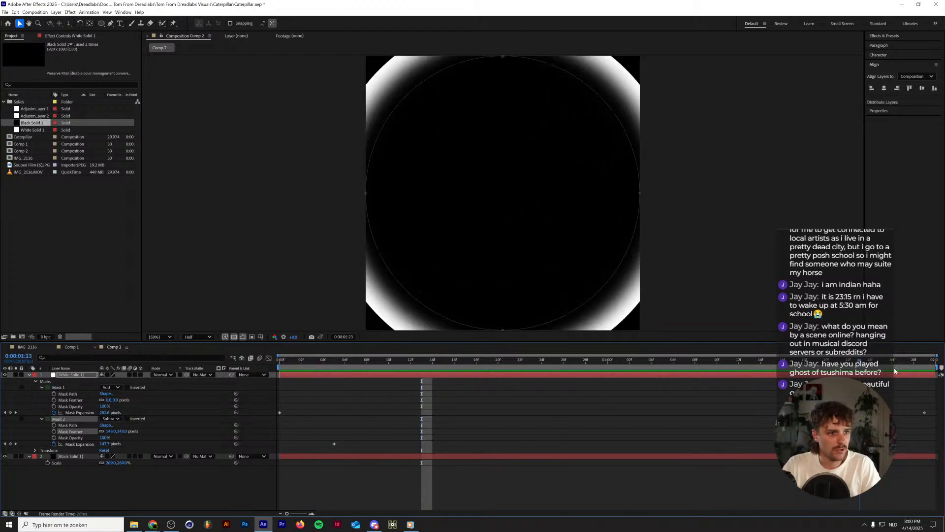
{"action": "left_click_drag", "start_coordinate": [921, 364], "coordinate": [937, 363]}
{"action": "mouse_move", "coordinate": [102, 447]}
{"action": "left_mouse_down"}
{"action": "mouse_move", "coordinate": [62, 445]}
{"action": "mouse_move", "coordinate": [99, 442]}
{"action": "left_mouse_up"}
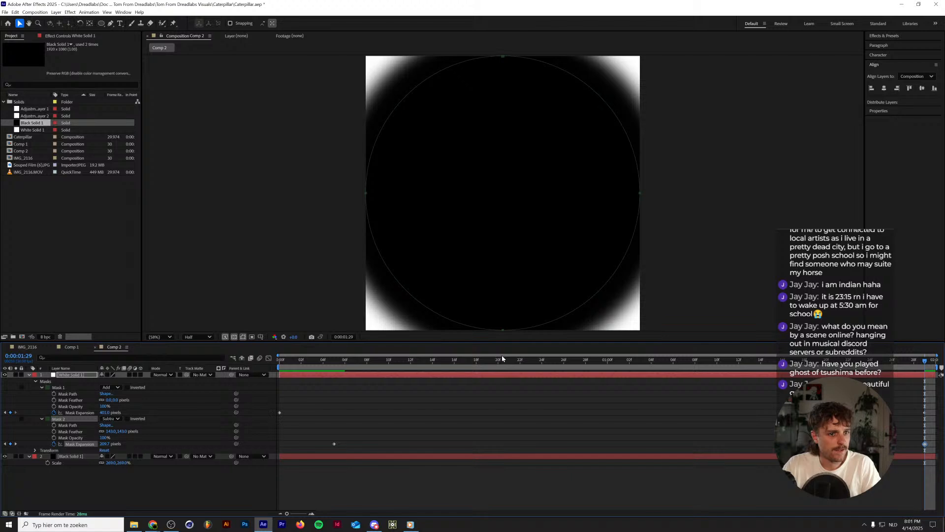
{"action": "left_click_drag", "start_coordinate": [102, 444], "coordinate": [214, 432]}
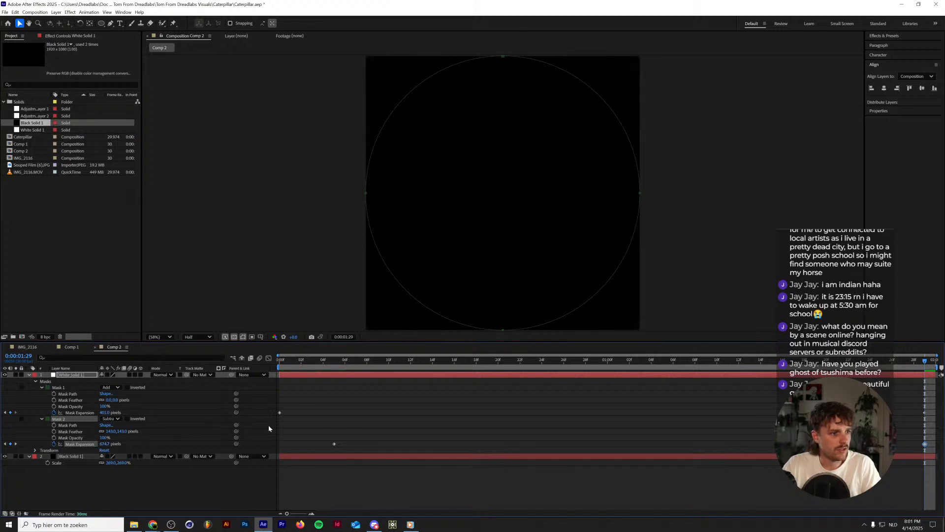
Preview the end of the ring animation, then try a different Mask 2 feather and undo it.
{"action": "key", "text": "space"}
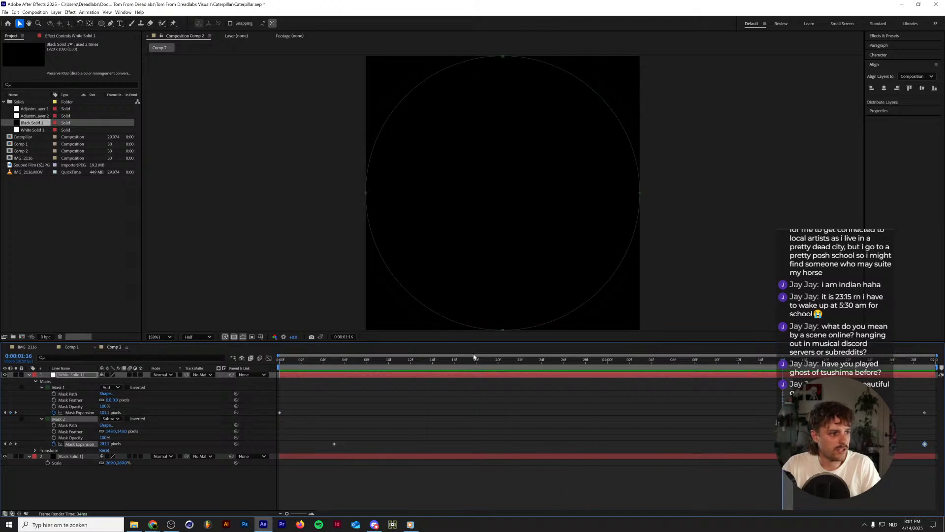
{"action": "left_click", "coordinate": [914, 362]}
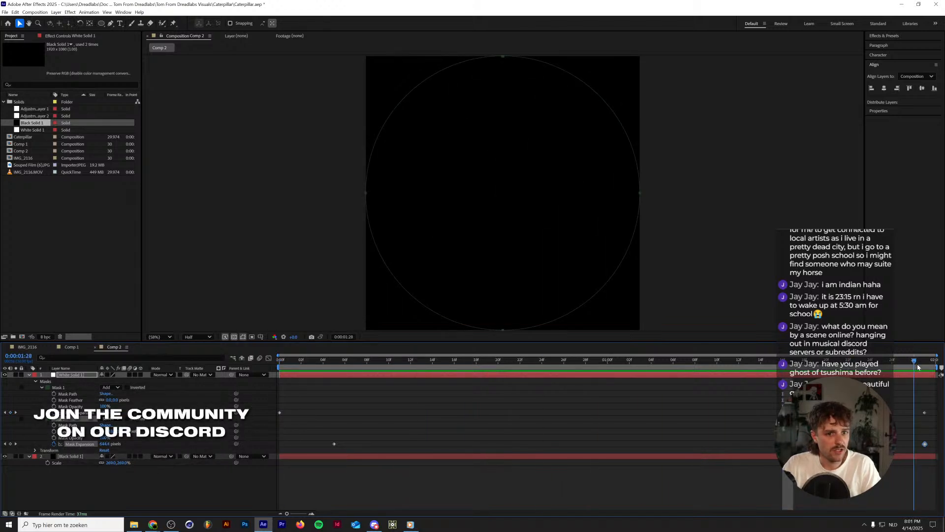
{"action": "left_click_drag", "start_coordinate": [918, 368], "coordinate": [926, 366]}
{"action": "left_click_drag", "start_coordinate": [106, 444], "coordinate": [97, 444]}
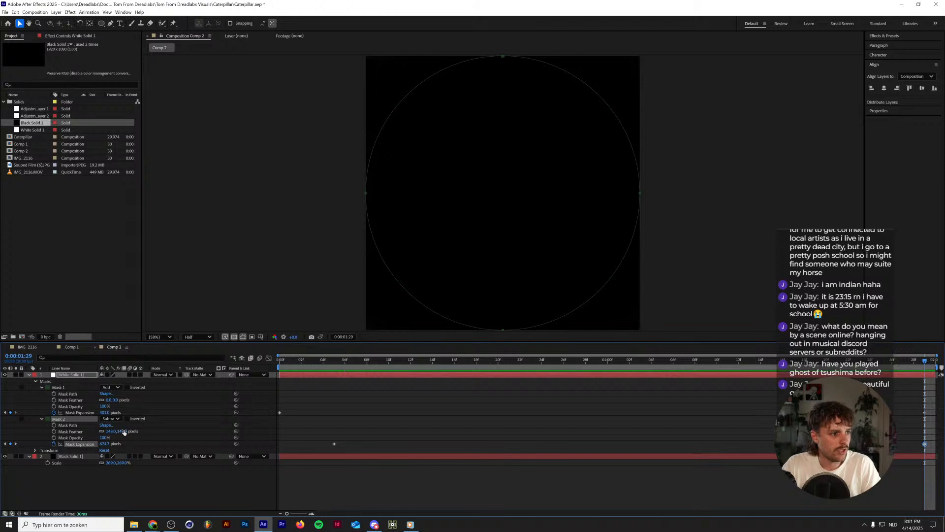
{"action": "mouse_move", "coordinate": [119, 432]}
{"action": "left_mouse_down"}
{"action": "mouse_move", "coordinate": [93, 433]}
{"action": "mouse_move", "coordinate": [136, 435]}
{"action": "left_mouse_up"}
{"action": "key", "text": "ctrl+z"}
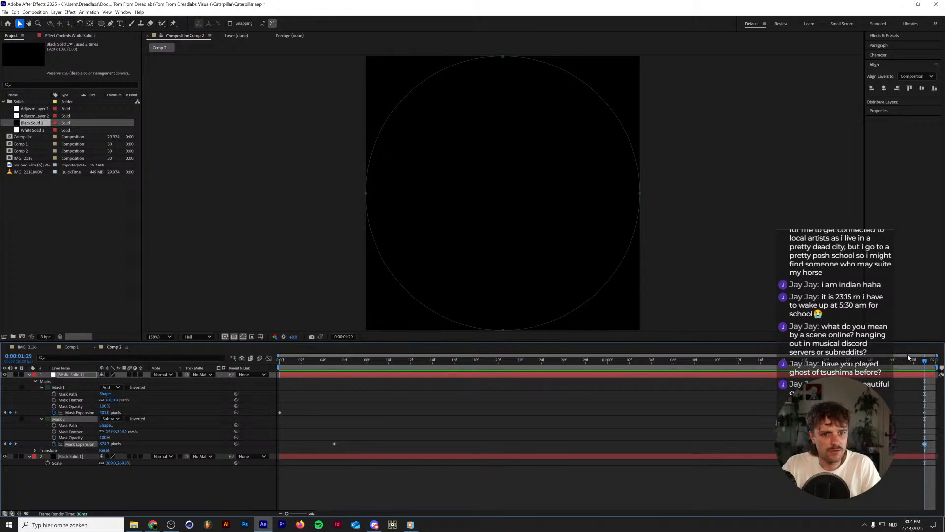
Try lowering Mask 2's expansion at the 0:00:01:29 keyframe and preview the ring.
{"action": "left_click_drag", "start_coordinate": [777, 362], "coordinate": [932, 362]}
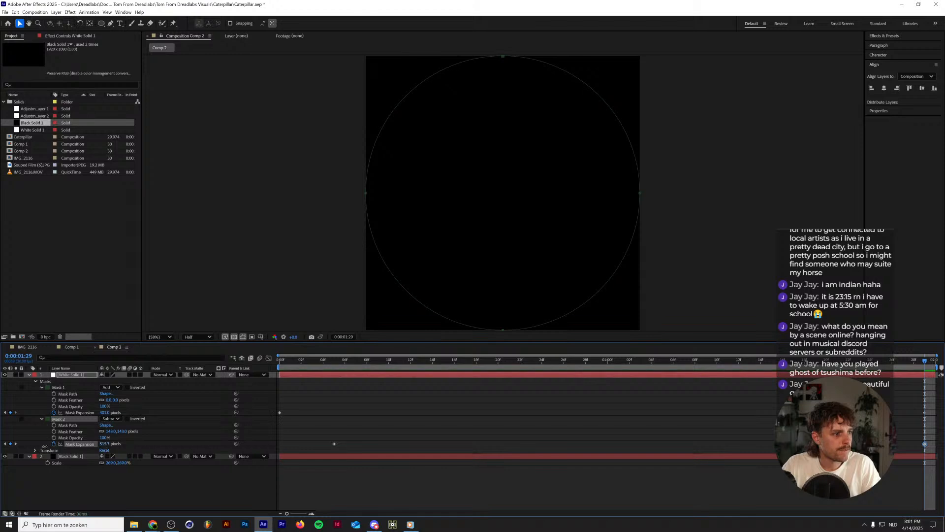
{"action": "left_click_drag", "start_coordinate": [105, 445], "coordinate": [2, 446]}
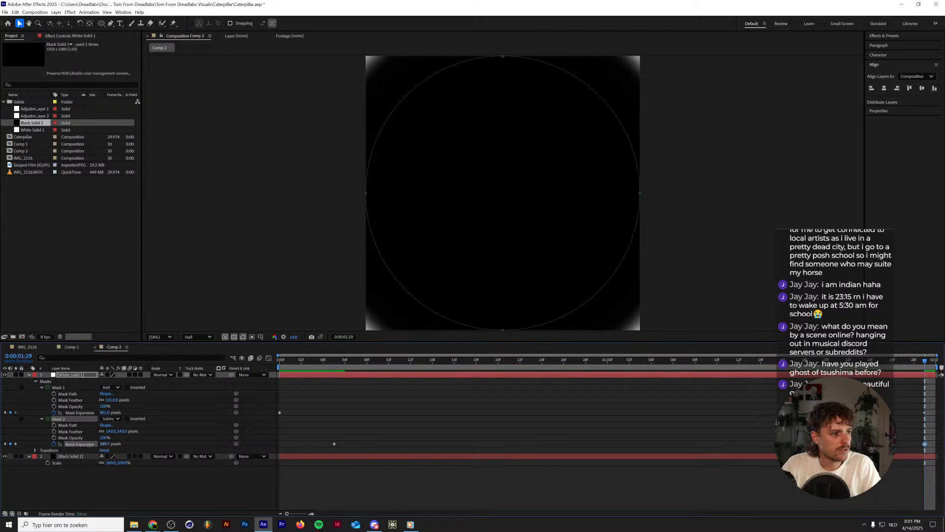
{"action": "left_click_drag", "start_coordinate": [90, 444], "coordinate": [51, 445]}
{"action": "key", "text": "space"}
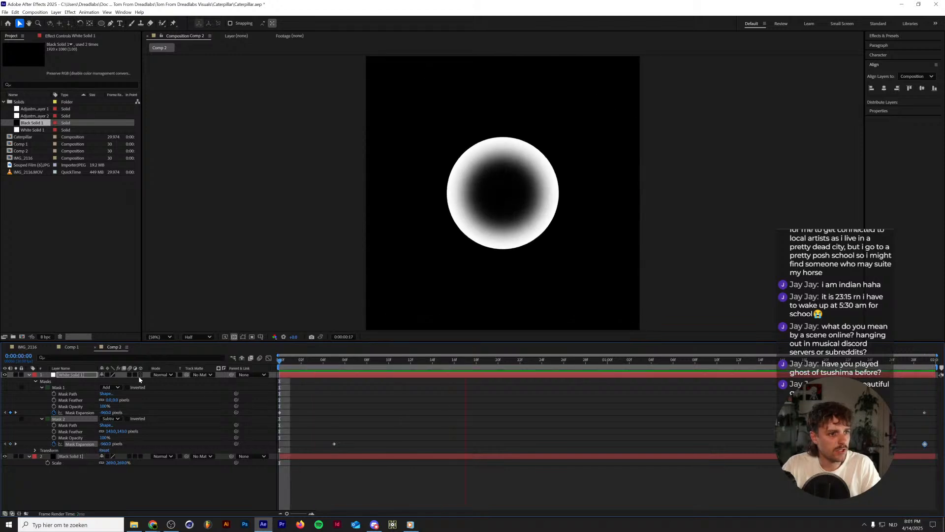
Set Mask 2's expansion at 0:00:01:29 to about 510 pixels and preview the thinning ring.
{"action": "left_click_drag", "start_coordinate": [903, 362], "coordinate": [929, 365]}
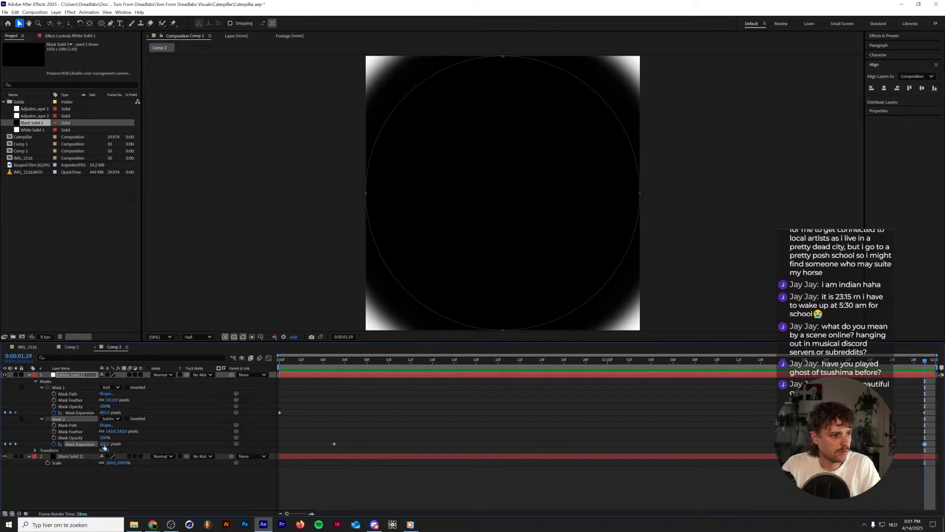
{"action": "left_click_drag", "start_coordinate": [104, 444], "coordinate": [279, 393]}
{"action": "key", "text": "space"}
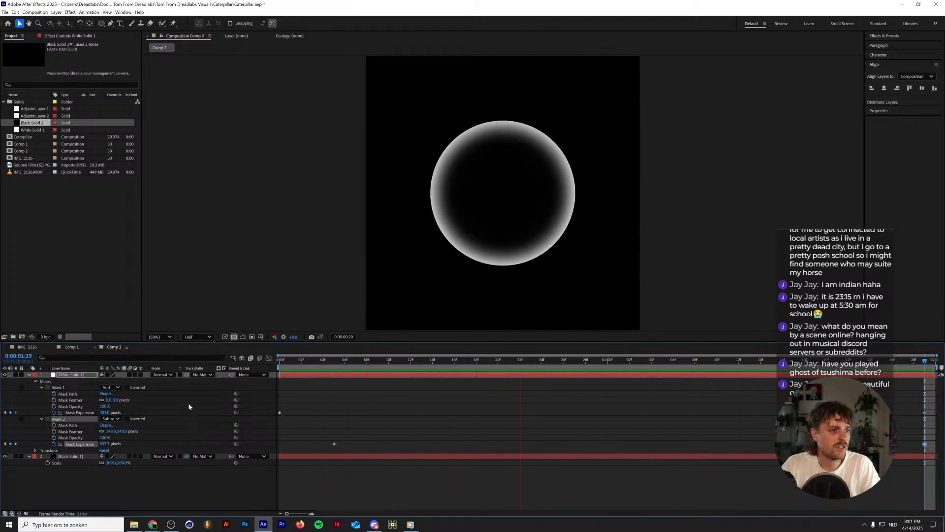
{"action": "key", "text": "space"}
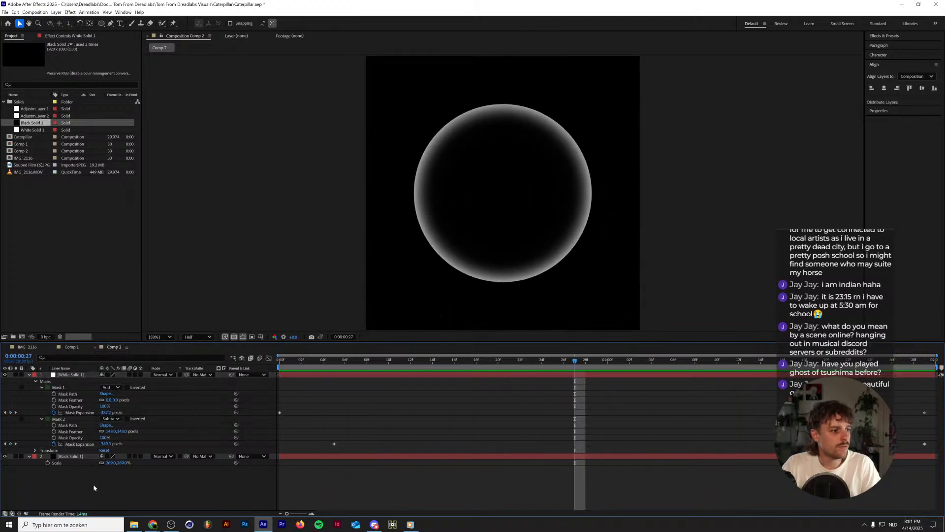
Add an adjustment layer above the white solid and apply the Turbulent Displace effect to it.
{"action": "left_click", "coordinate": [98, 477]}
{"action": "key", "text": "ctrl+alt+y"}
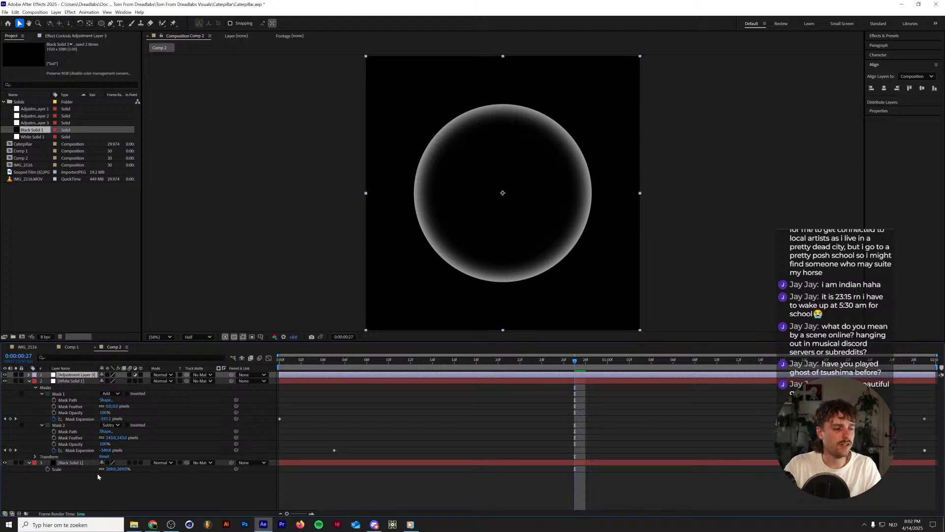
{"action": "left_click", "coordinate": [880, 37]}
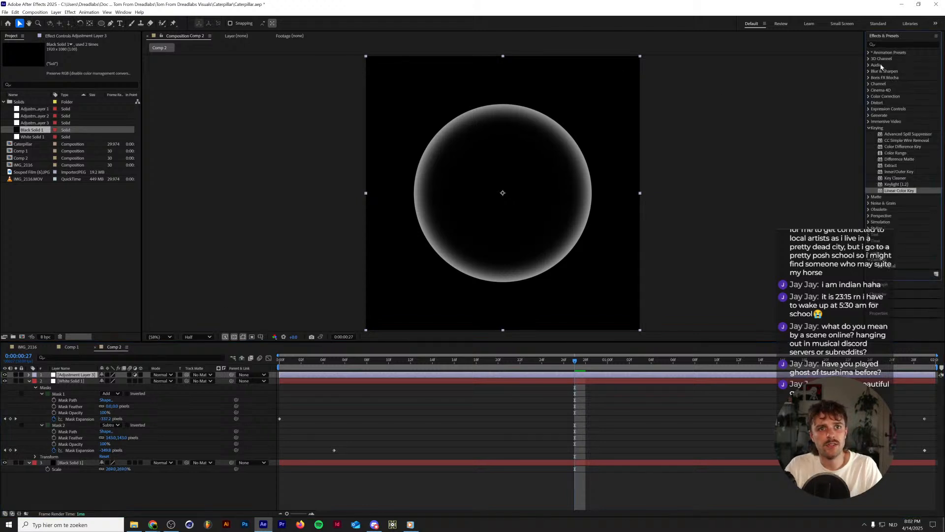
{"action": "left_click", "coordinate": [881, 44]}
{"action": "type", "text": "turb"}
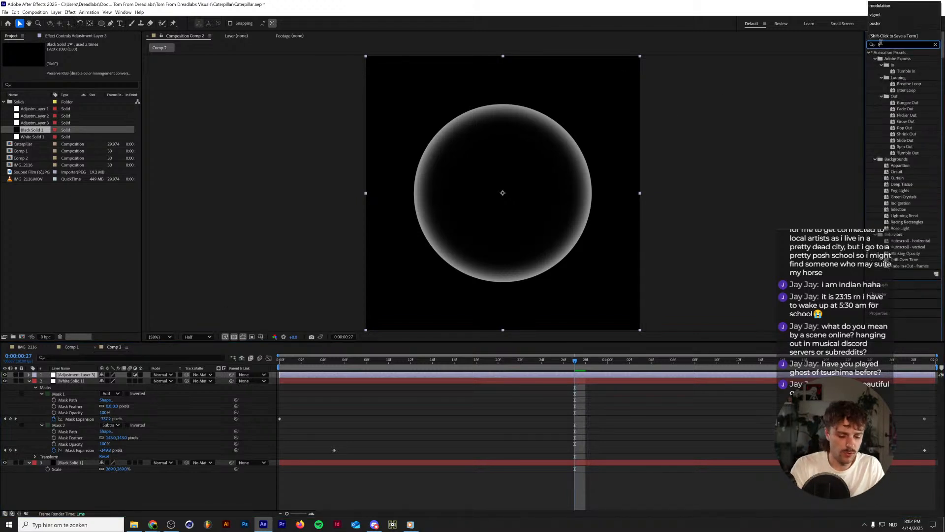
{"action": "type", "text": "u"}
{"action": "left_click_drag", "start_coordinate": [901, 58], "coordinate": [73, 375]}
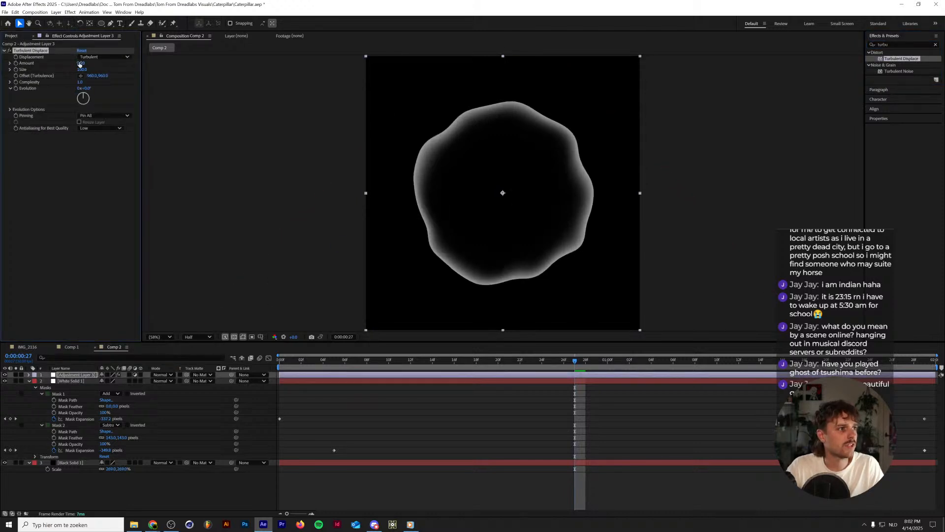
Greatly increase Turbulent Displace's amount, reduce its size to about 68, and preview the distorted ring.
{"action": "left_click_drag", "start_coordinate": [79, 64], "coordinate": [145, 55]}
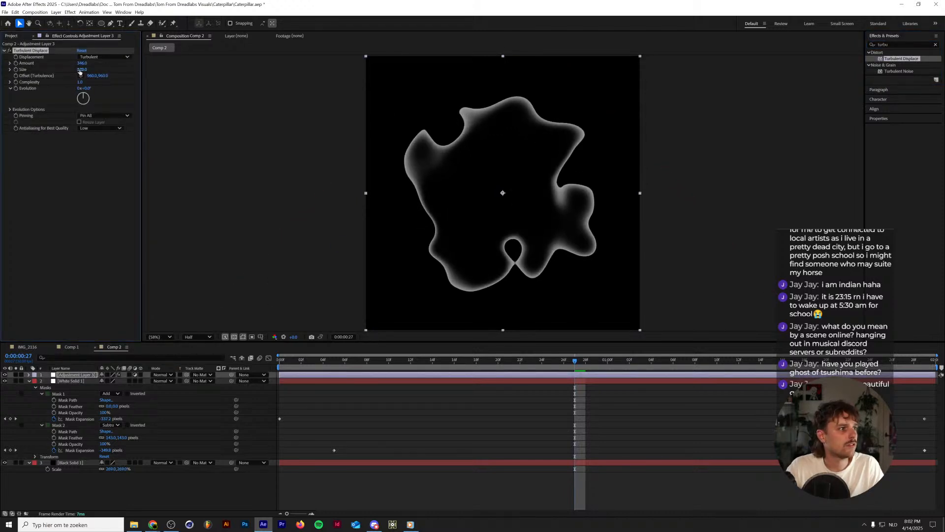
{"action": "left_click_drag", "start_coordinate": [80, 72], "coordinate": [69, 68]}
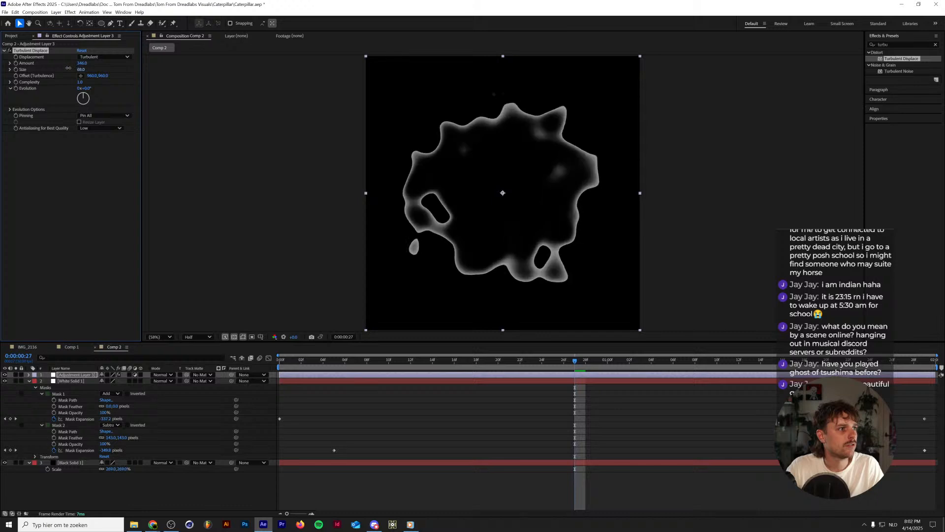
{"action": "key", "text": "space"}
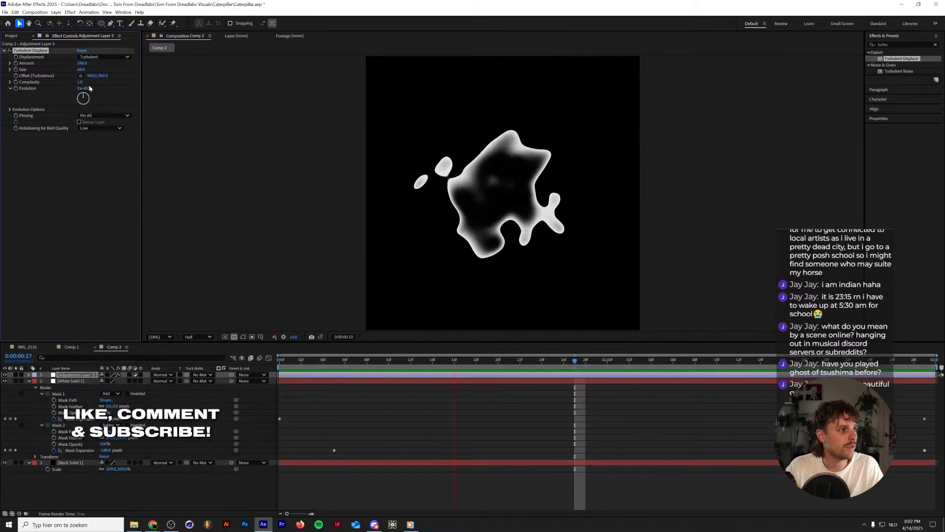
{"action": "key", "text": "space"}
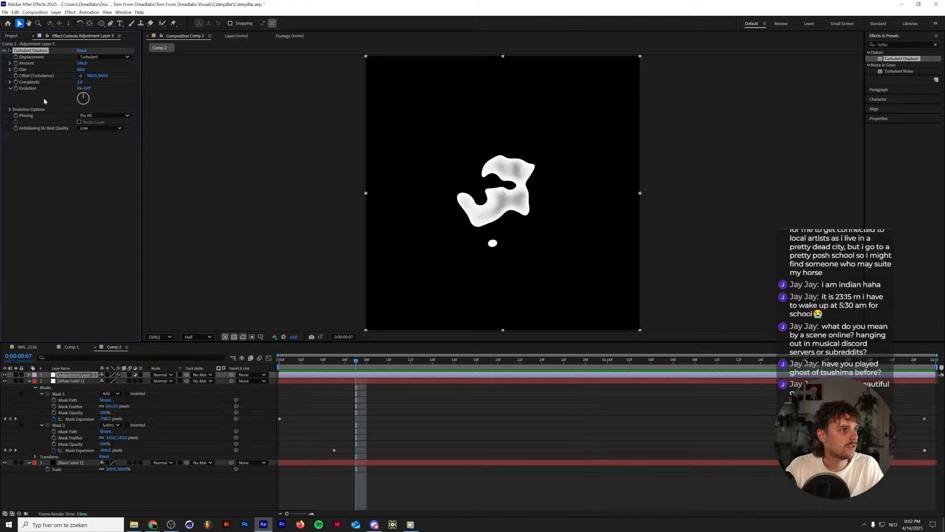
Add the expression time*200 to Turbulent Displace's Evolution and preview the animation from the first frame.
{"action": "left_click", "coordinate": [16, 88], "text": "alt"}
{"action": "type", "text": "time"}
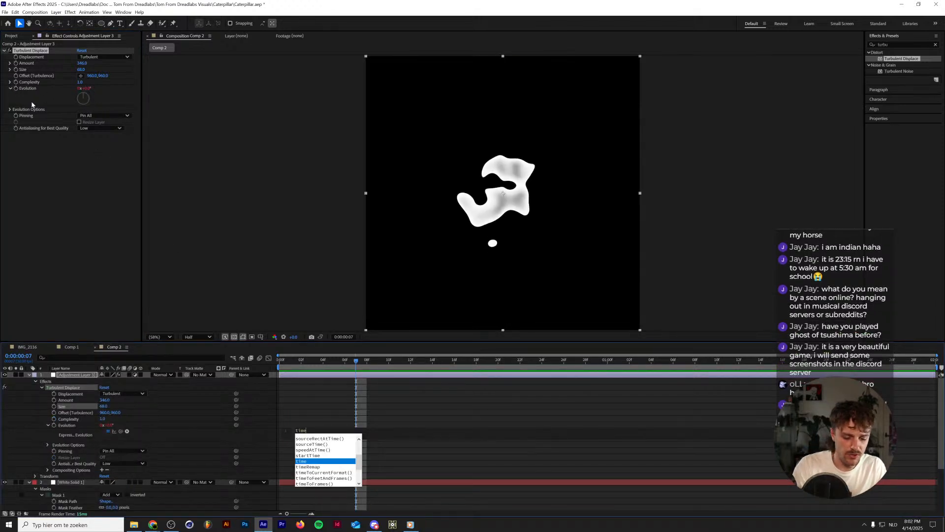
{"action": "type", "text": "*200"}
{"action": "key", "text": "KP_Enter"}
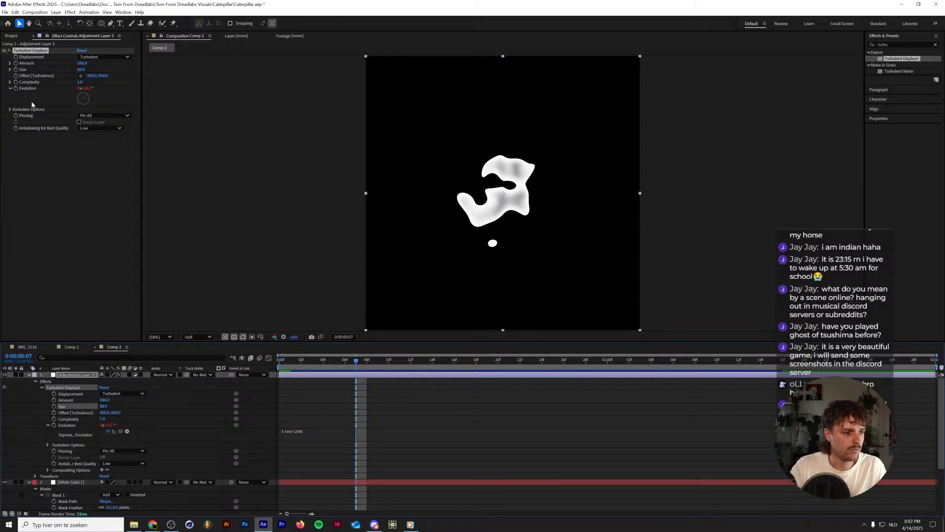
{"action": "left_click_drag", "start_coordinate": [299, 361], "coordinate": [248, 358]}
{"action": "key", "text": "space"}
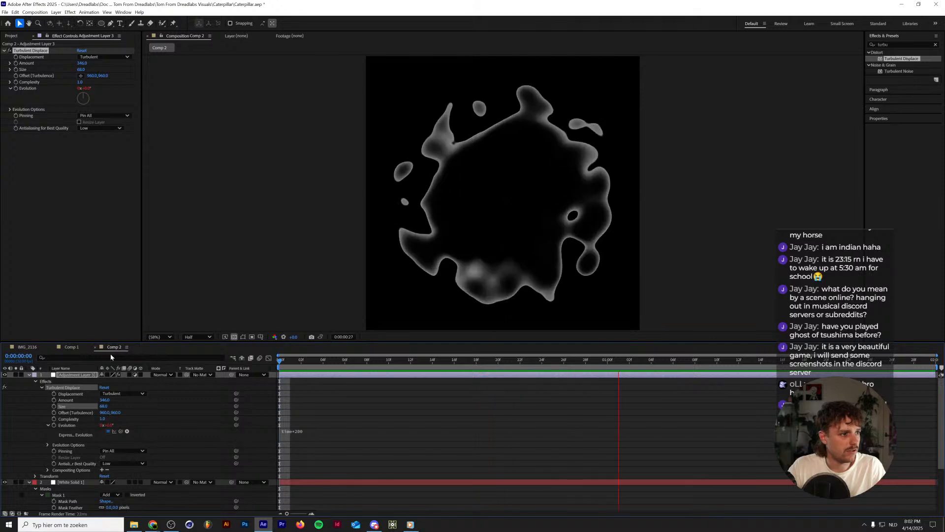
{"action": "key", "text": "space"}
Rename the ring composition as Pulse.
{"action": "key", "text": "ctrl+k"}
{"action": "type", "text": "Pulse"}
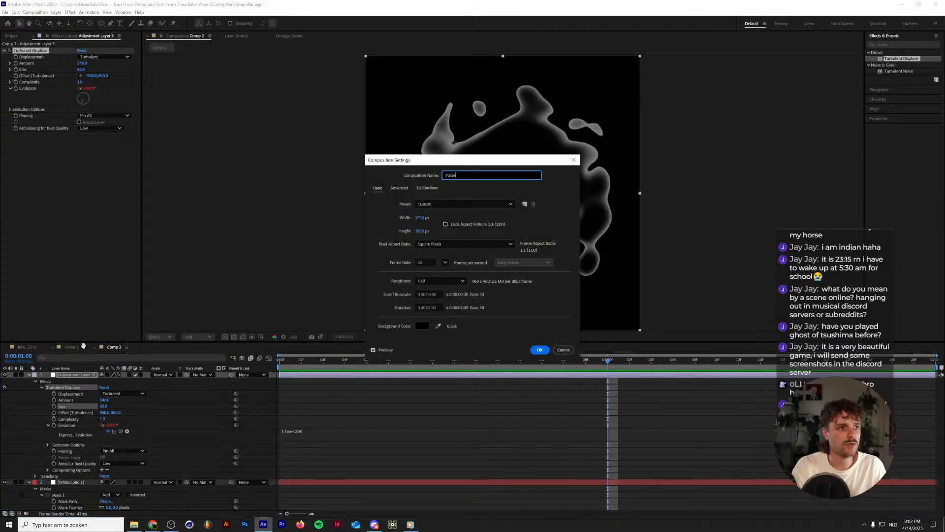
{"action": "key", "text": "Return"}
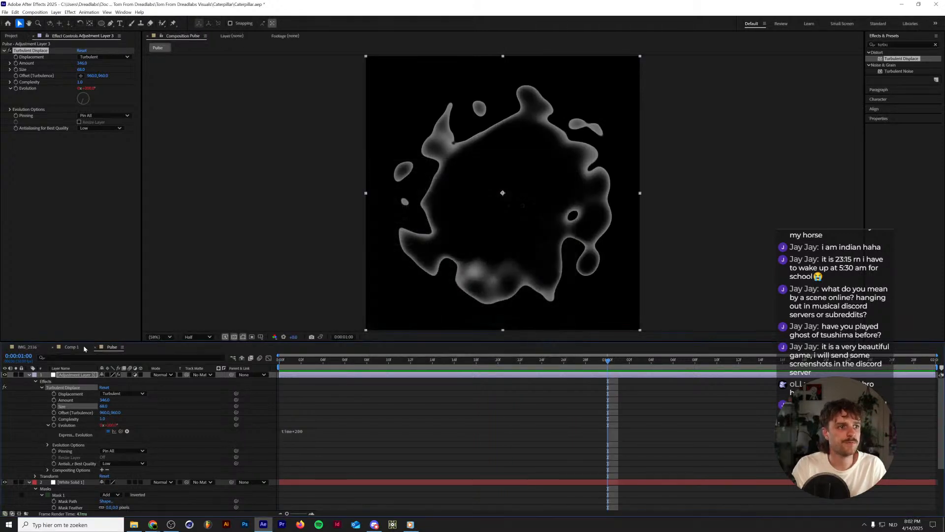
Close the Pulse composition and place it as a layer above the DREADLABS title in Comp 1.
{"action": "left_click", "coordinate": [96, 347]}
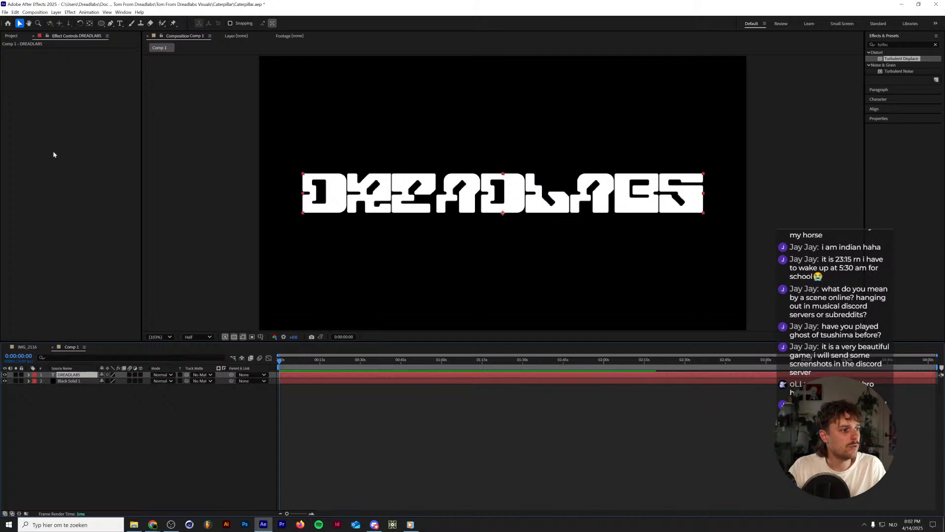
{"action": "left_click", "coordinate": [7, 37]}
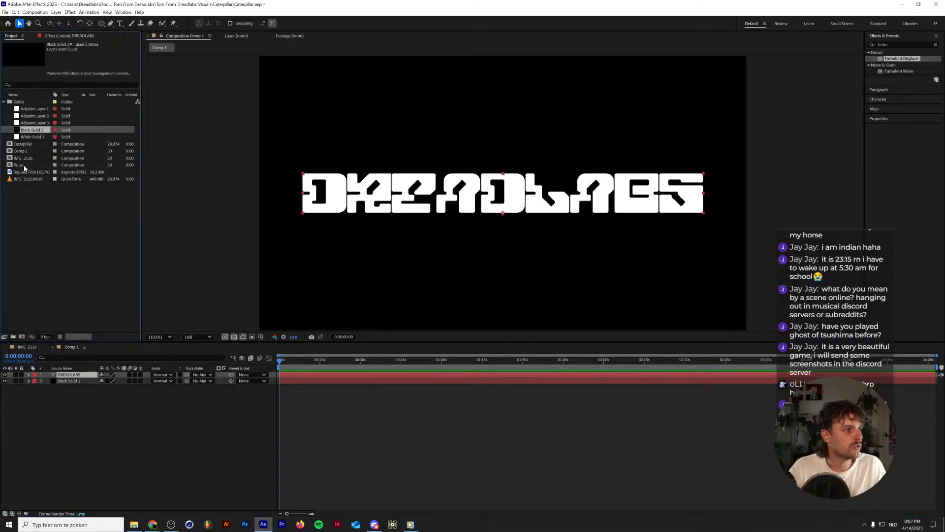
{"action": "left_click_drag", "start_coordinate": [24, 169], "coordinate": [98, 375]}
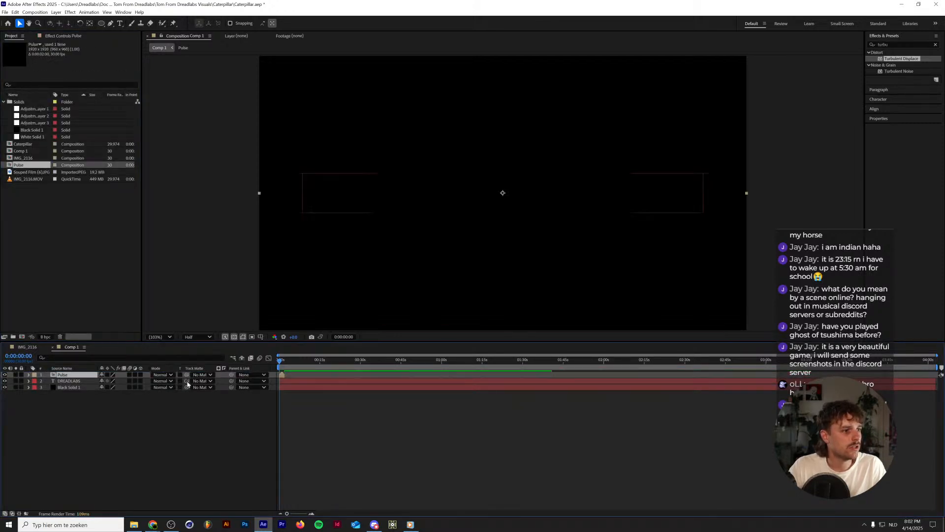
Set Pulse as the DREADLABS layer's track matte, switch it to a luma matte, and preview the result.
{"action": "left_click", "coordinate": [203, 381]}
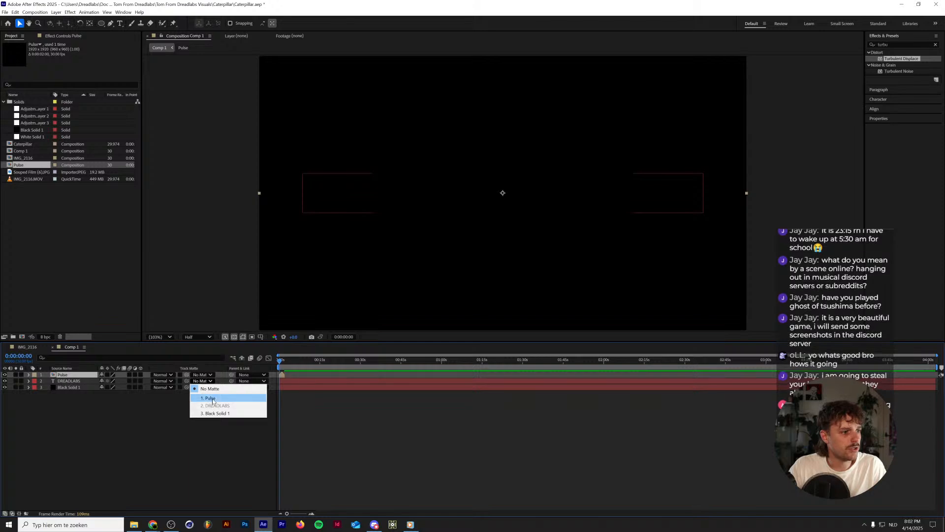
{"action": "left_click", "coordinate": [212, 399]}
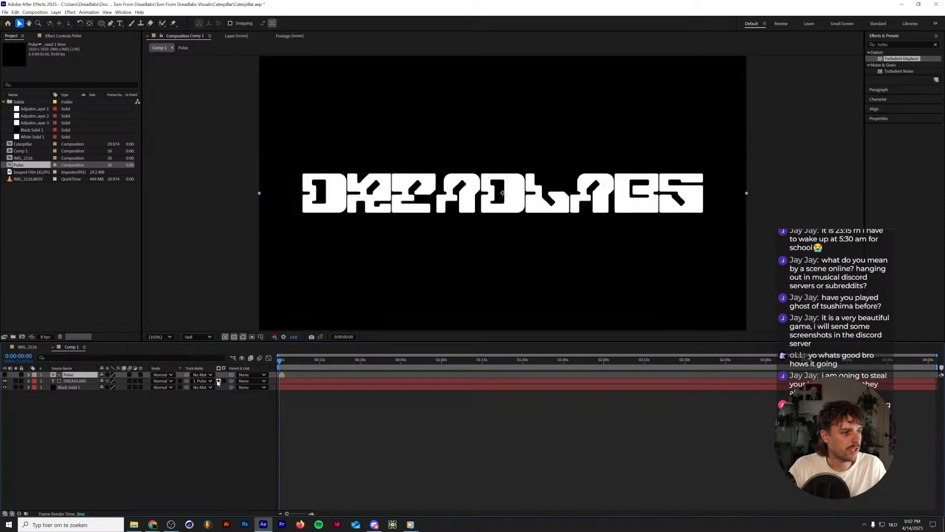
{"action": "left_click", "coordinate": [218, 381]}
{"action": "key", "text": "space"}
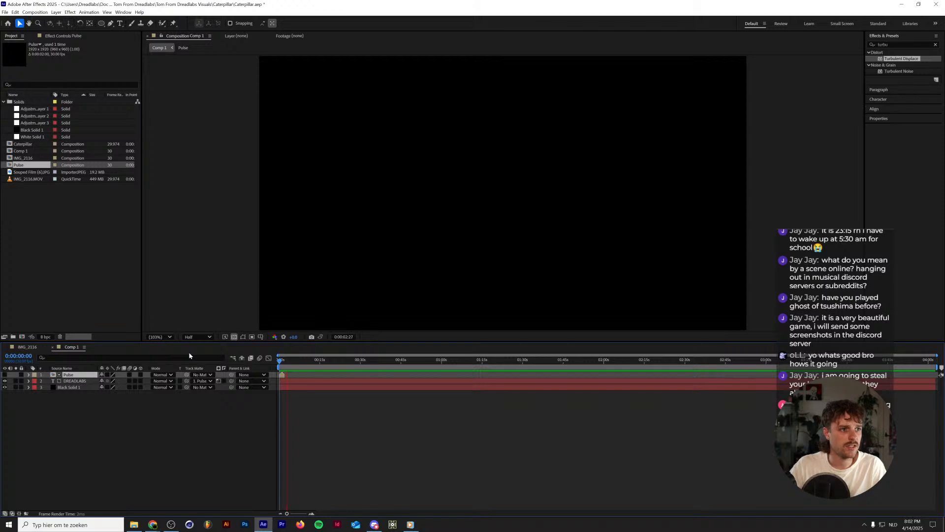
{"action": "key", "text": "space"}
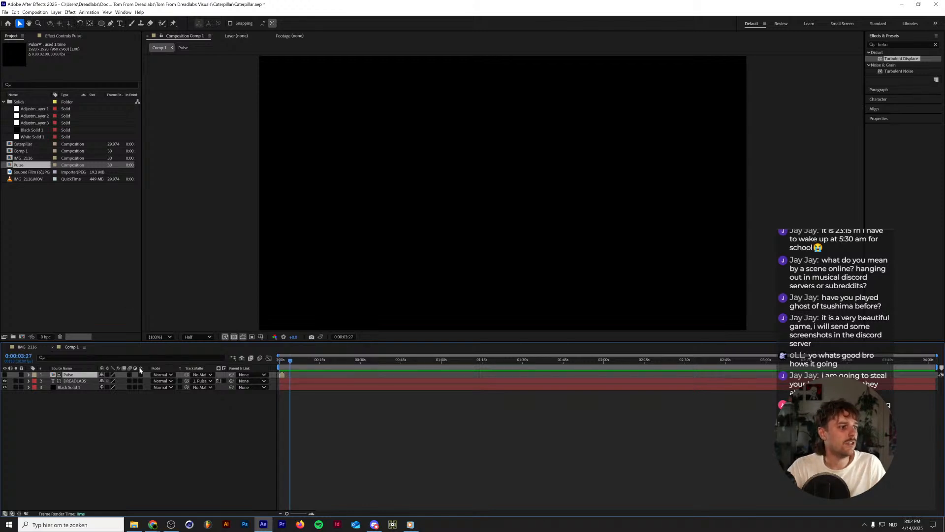
Return to the first frame and turn on the Pulse layer's visibility.
{"action": "left_click_drag", "start_coordinate": [290, 362], "coordinate": [275, 364]}
{"action": "left_click", "coordinate": [5, 374]}
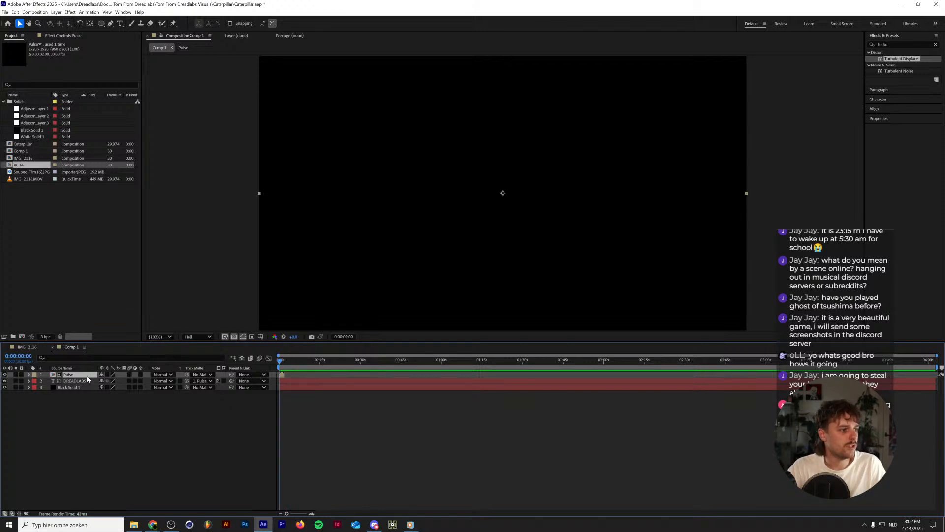
Enable time remapping on the Pulse layer.
{"action": "left_click", "coordinate": [223, 381]}
{"action": "right_click", "coordinate": [74, 375]}
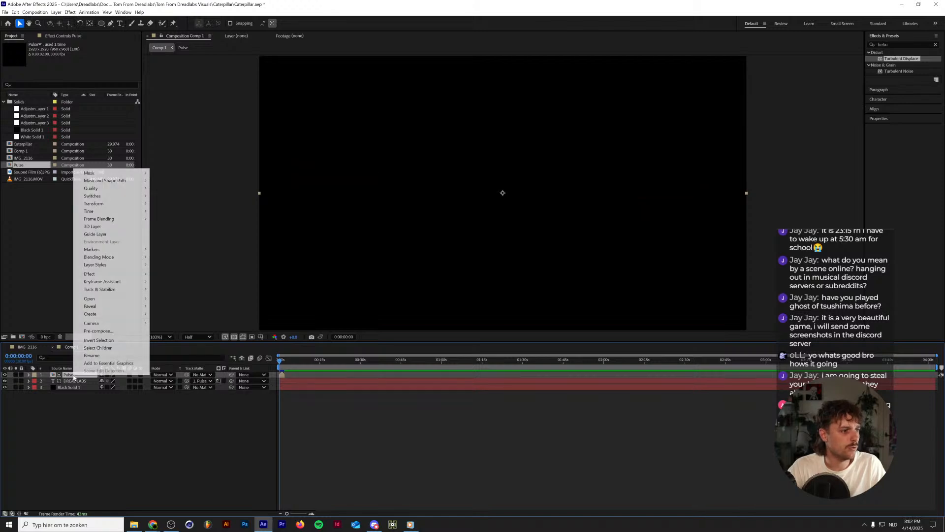
{"action": "mouse_move", "coordinate": [89, 211]}
{"action": "left_click", "coordinate": [170, 211]}
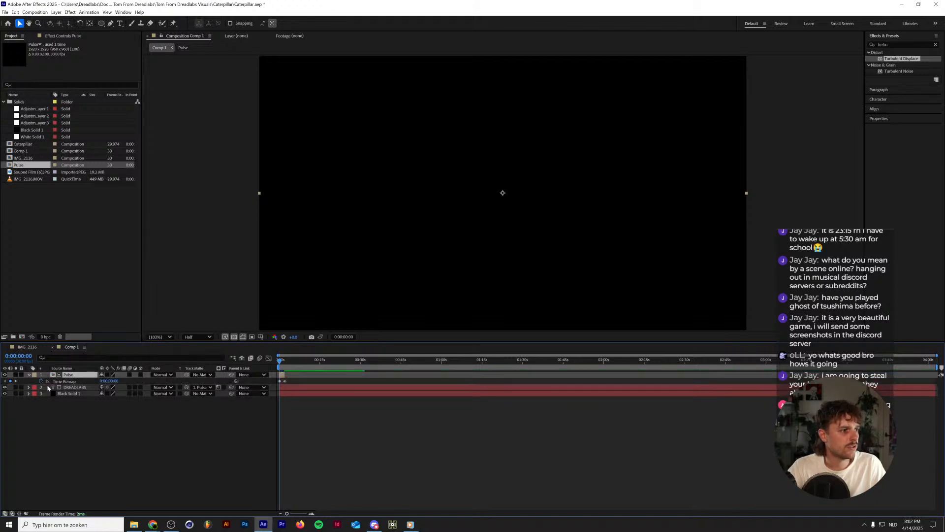
Add a loopOut() expression to the Pulse layer's Time Remap and extend the layer to the end of the composition.
{"action": "left_click", "coordinate": [41, 382], "text": "alt"}
{"action": "type", "text": "loop"}
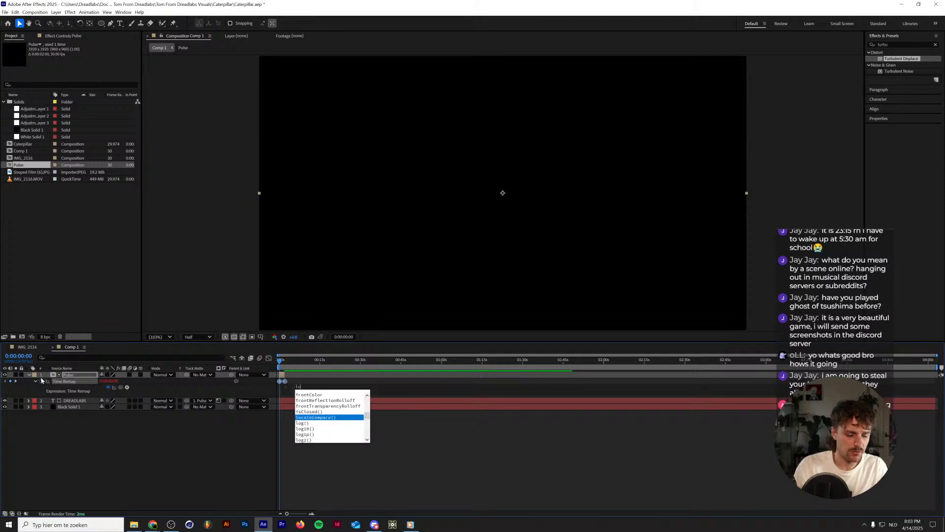
{"action": "key", "text": "Down"}
{"action": "key", "text": "Down"}
{"action": "key", "text": "Return"}
{"action": "left_click", "coordinate": [283, 383]}
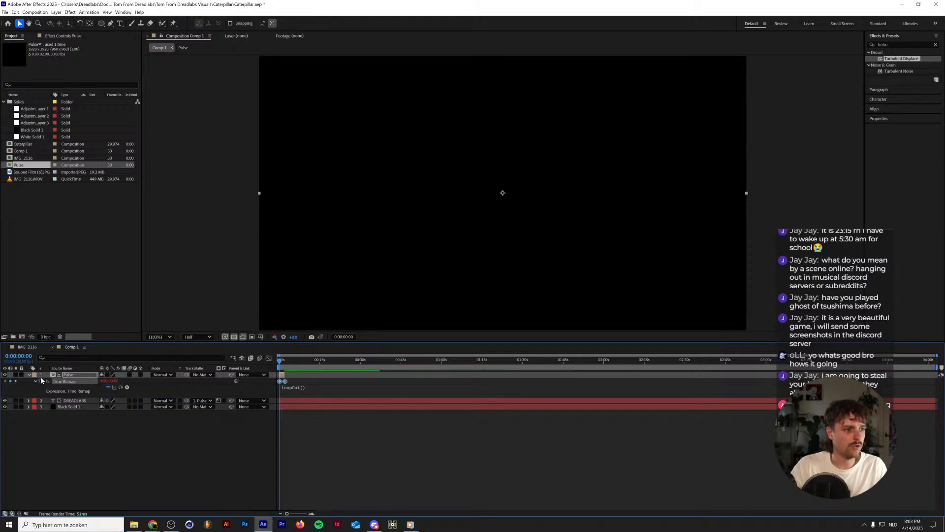
Preview the looping title reveal, turn off the DREADLABS layer's matte inversion, and replay it from the first frame.
{"action": "key", "text": "space"}
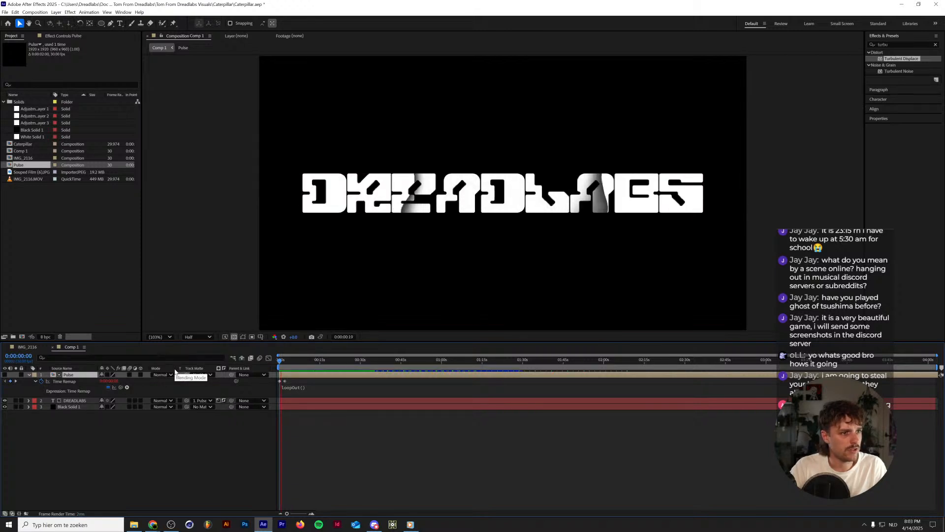
{"action": "key", "text": "space"}
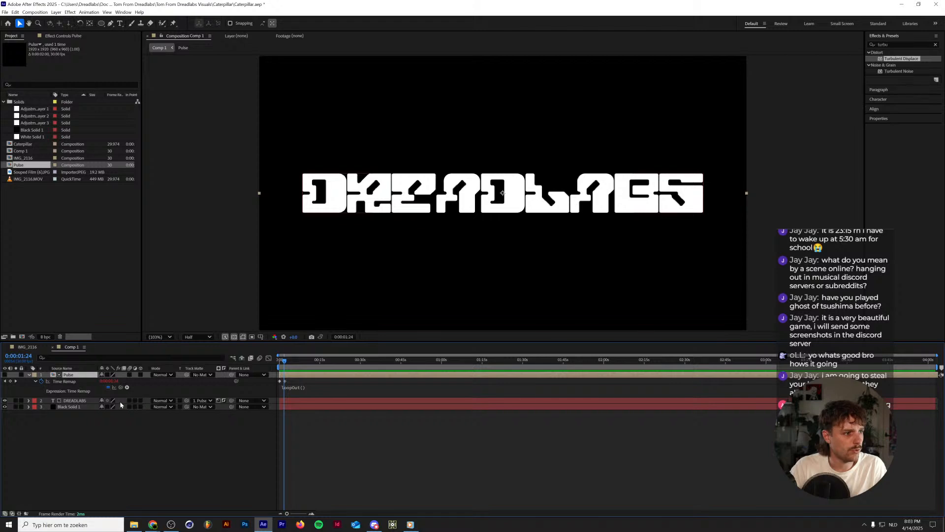
{"action": "left_click", "coordinate": [225, 401]}
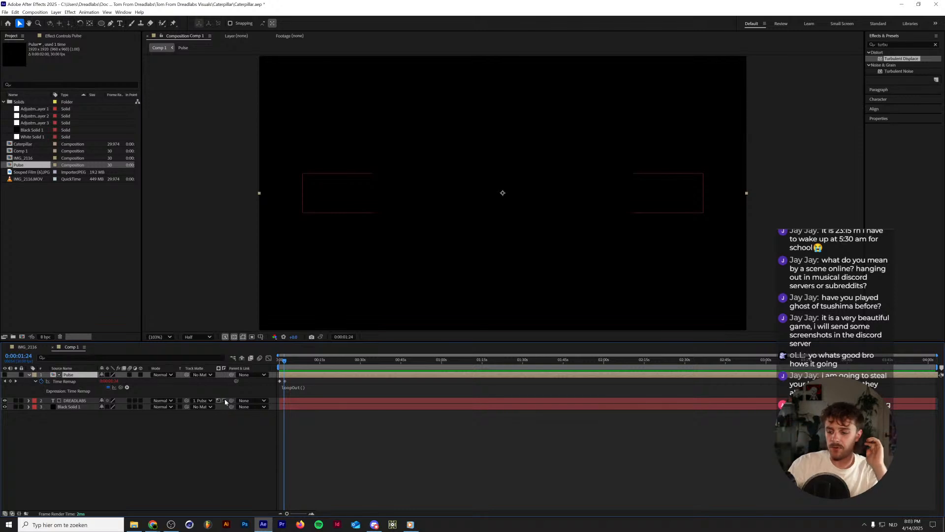
{"action": "left_click", "coordinate": [225, 401]}
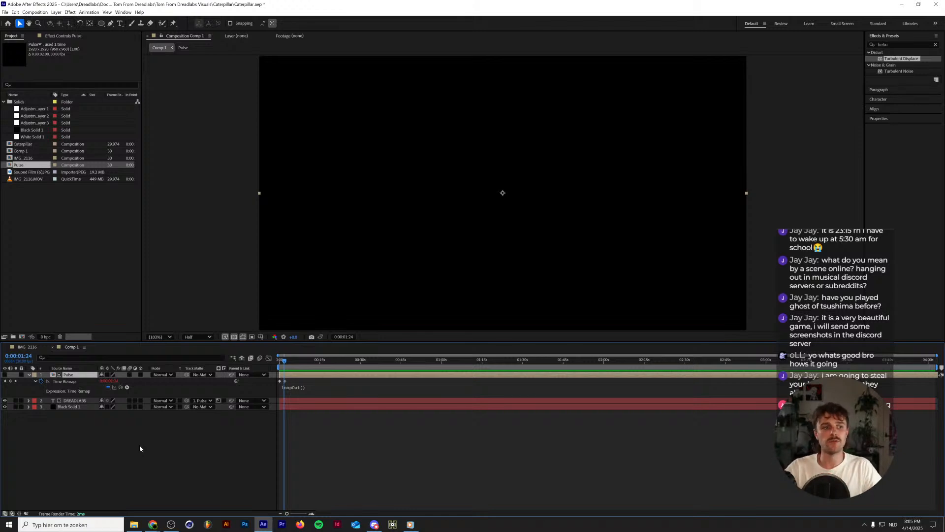
{"action": "key", "text": "Home"}
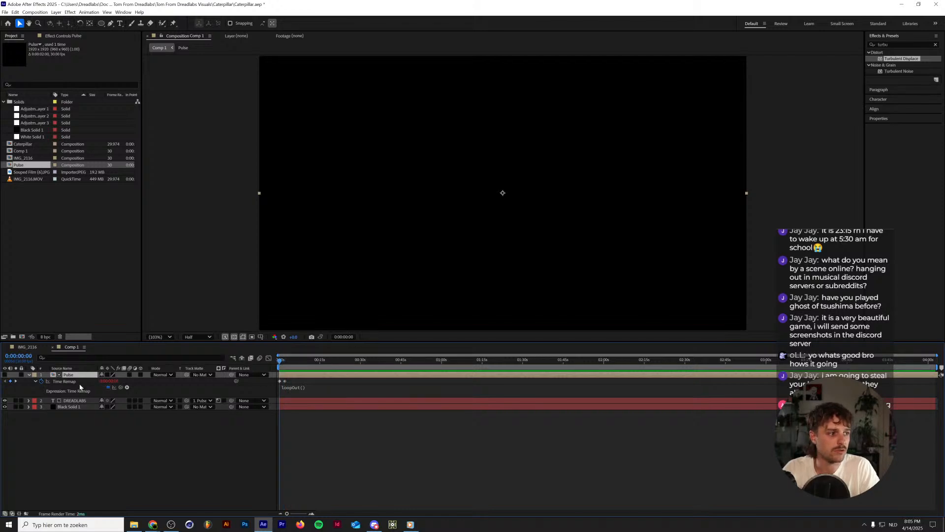
{"action": "key", "text": "space"}
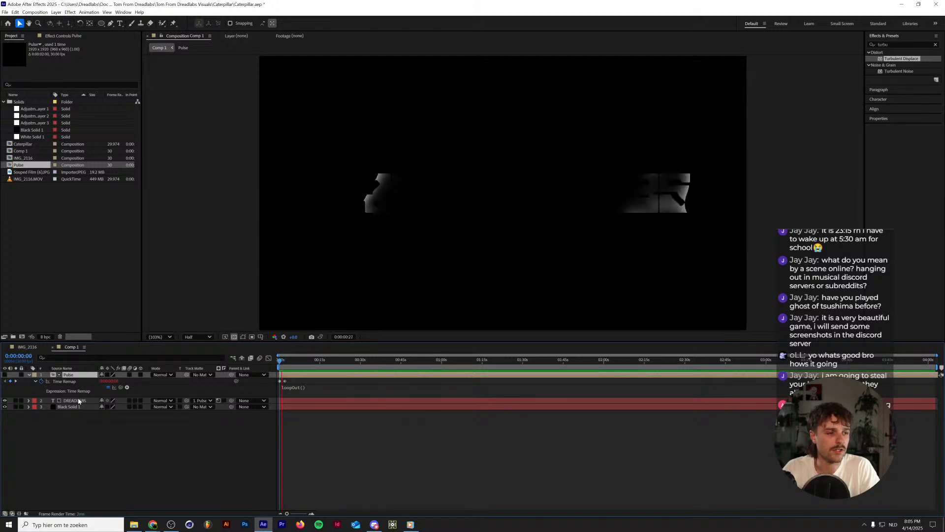
{"action": "key", "text": "space"}
Rename the Comp 1 composition as Pulse Text.
{"action": "left_click", "coordinate": [27, 347]}
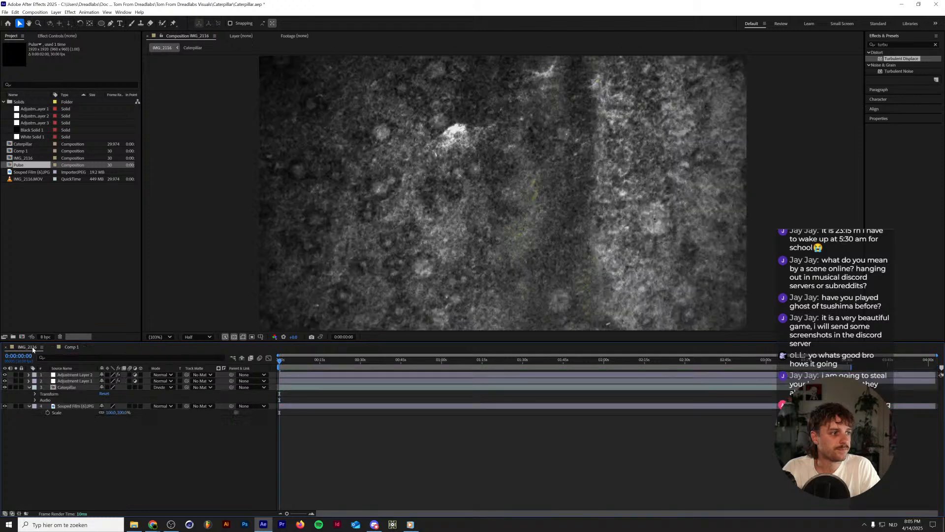
{"action": "left_click", "coordinate": [70, 347]}
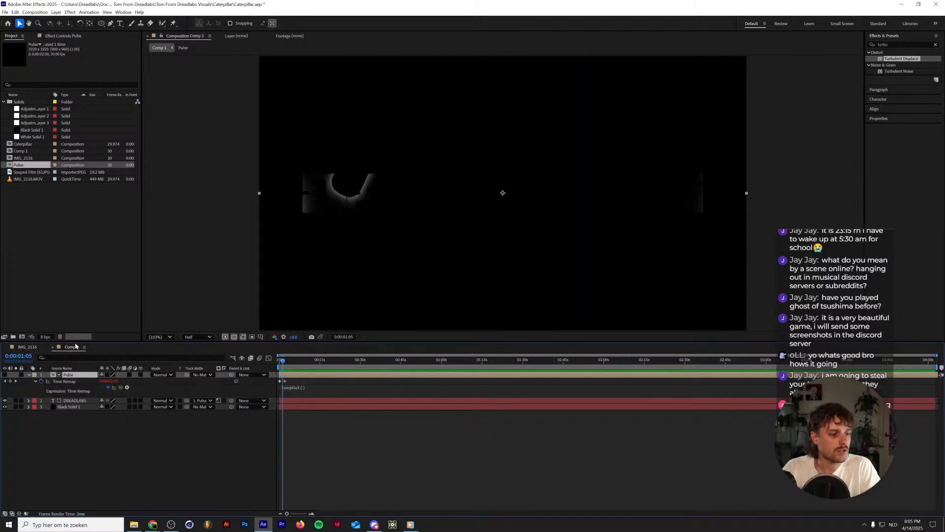
{"action": "key", "text": "ctrl+k"}
{"action": "type", "text": "Pulse"}
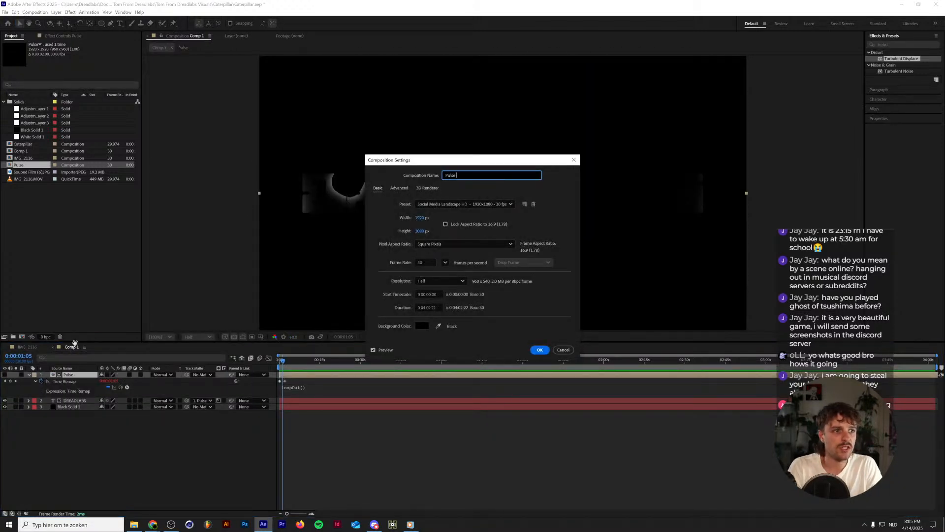
{"action": "type", "text": " Text"}
{"action": "key", "text": "Return"}
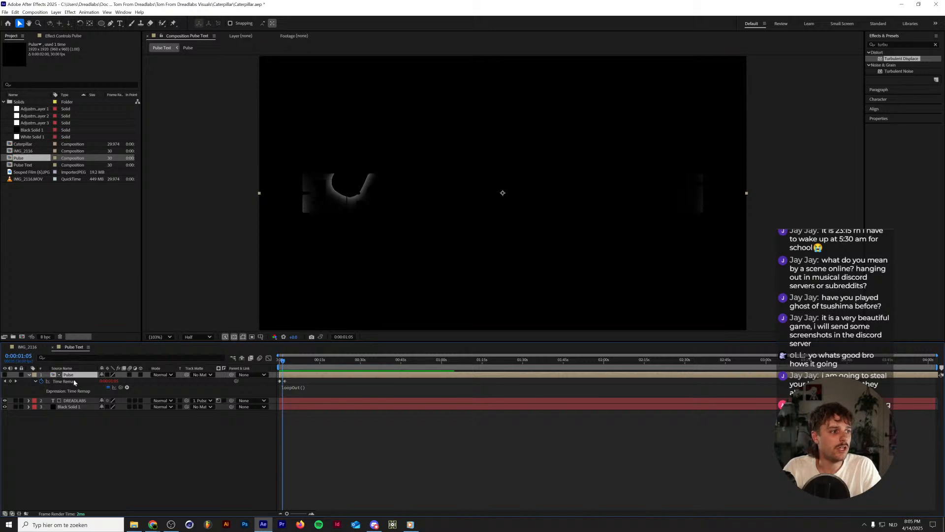
Close the Pulse Text composition and place it as the top layer in IMG_2116.
{"action": "left_click", "coordinate": [54, 348]}
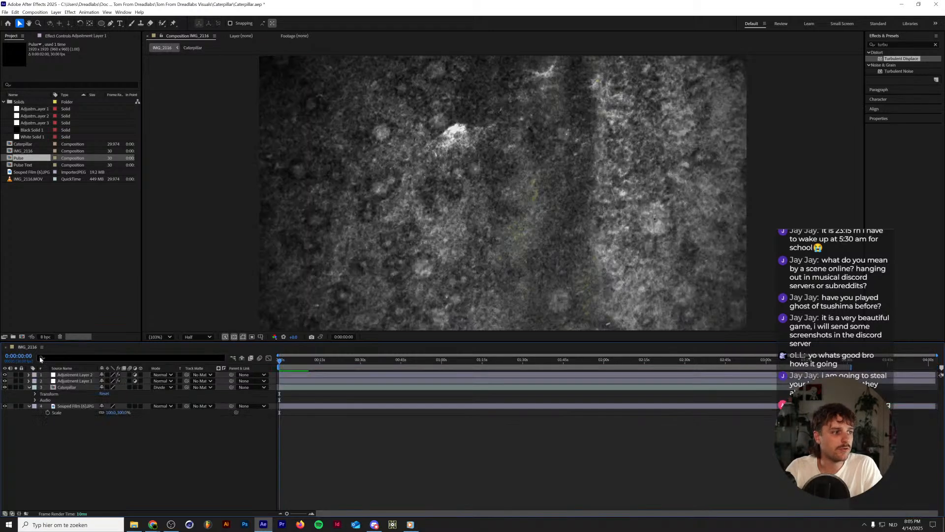
{"action": "left_click", "coordinate": [29, 166]}
{"action": "left_click_drag", "start_coordinate": [29, 166], "coordinate": [79, 374]}
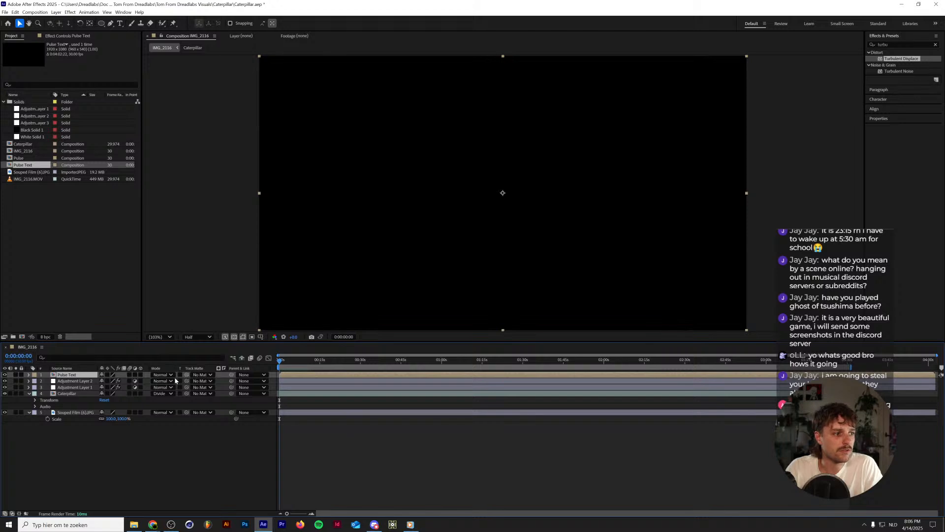
Add another Souped Film image layer above Pulse Text in IMG_2116 and set Pulse Text as its track matte.
{"action": "left_click", "coordinate": [134, 525]}
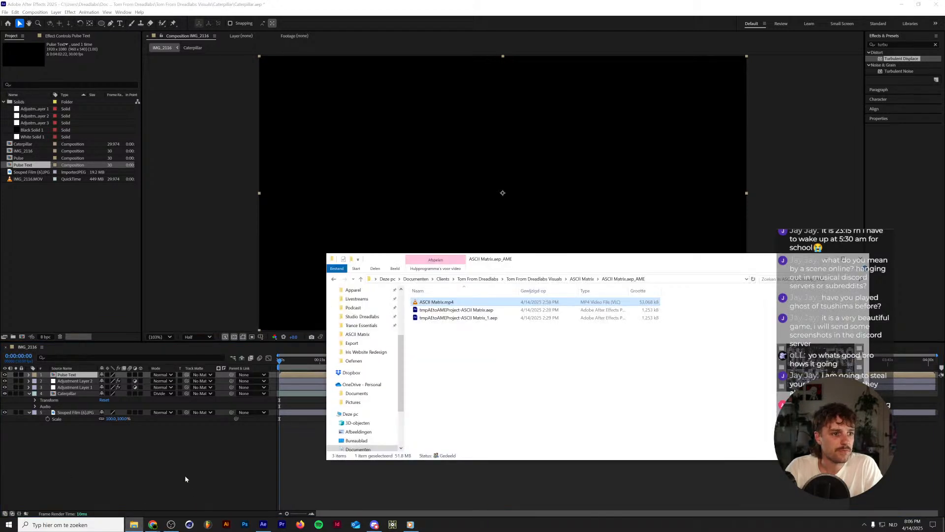
{"action": "left_click", "coordinate": [53, 267]}
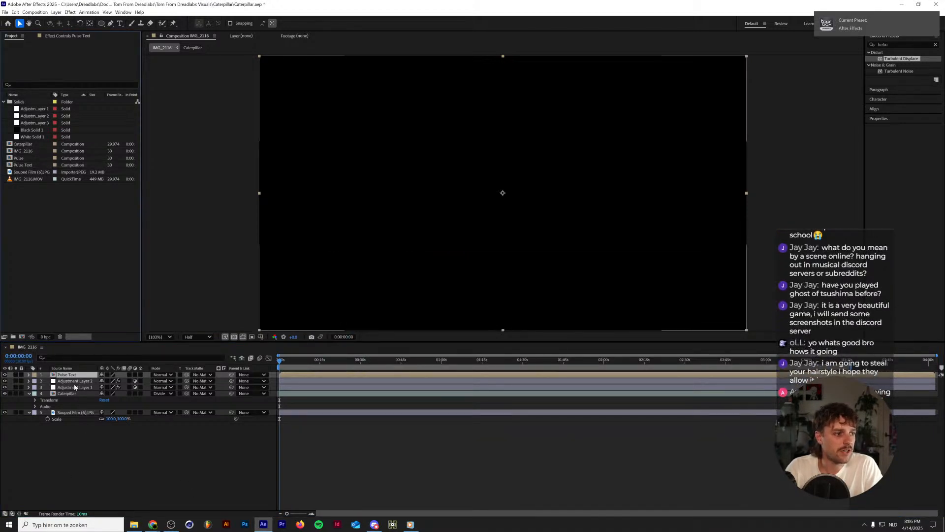
{"action": "left_click_drag", "start_coordinate": [31, 170], "coordinate": [71, 375]}
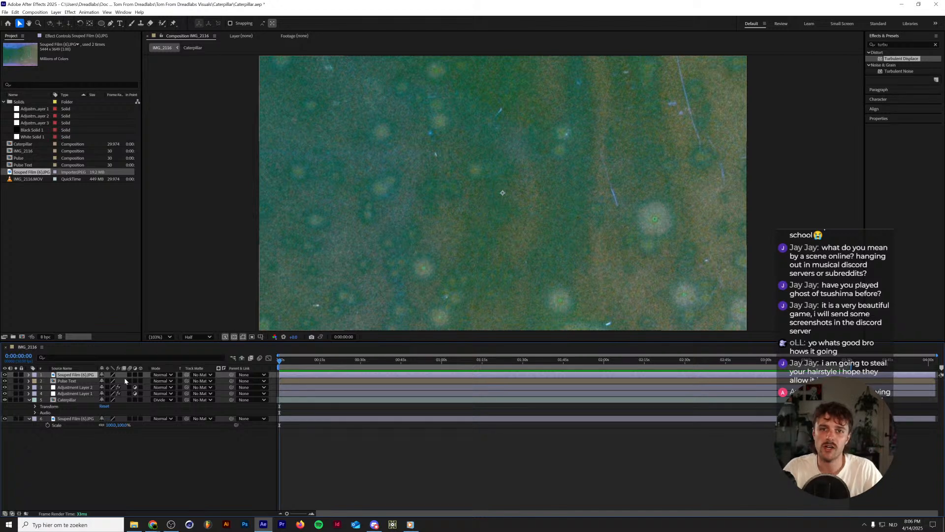
{"action": "left_click", "coordinate": [205, 377]}
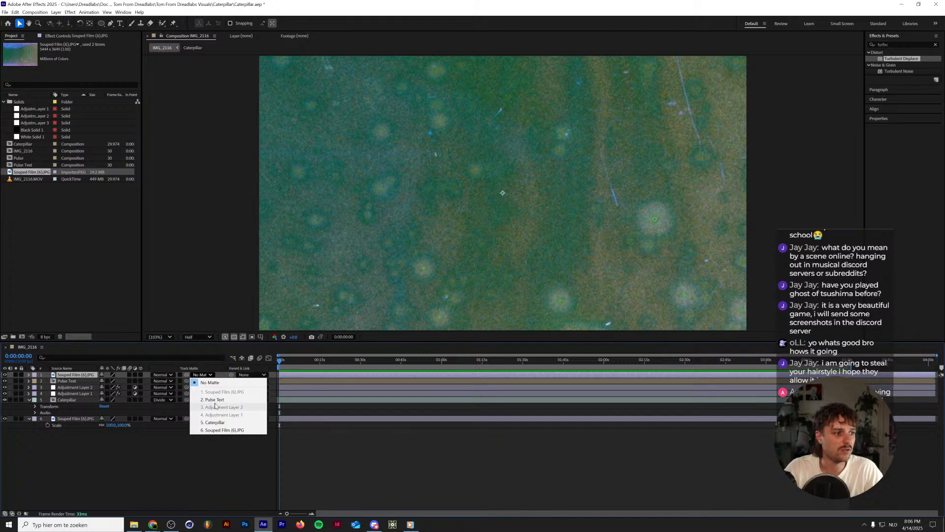
{"action": "left_click", "coordinate": [216, 400]}
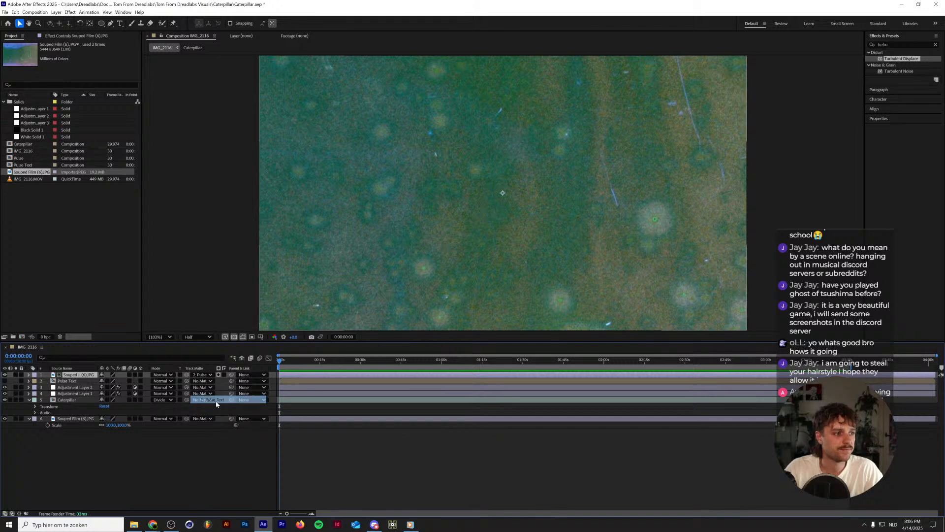
Switch the new Souped Film layer's matte to non-inverted luma and preview the textured title over the footage.
{"action": "left_click", "coordinate": [224, 375]}
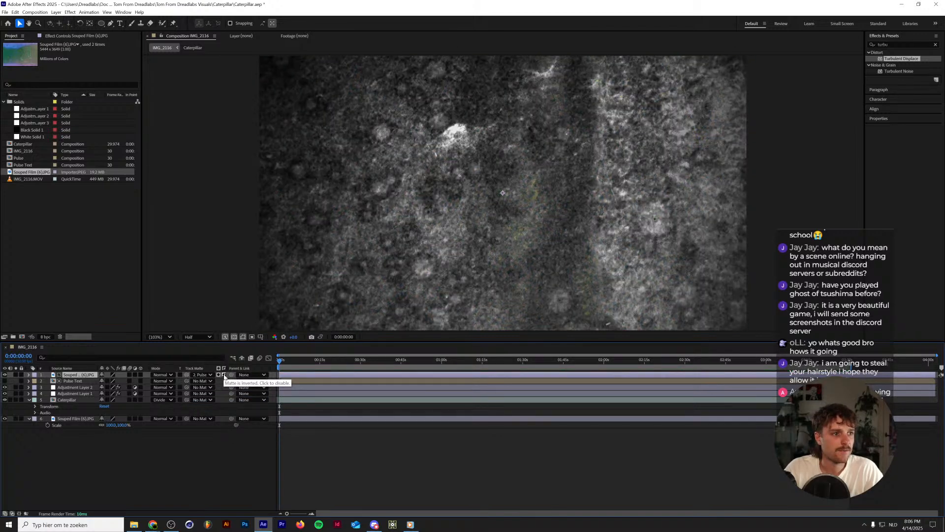
{"action": "key", "text": "space"}
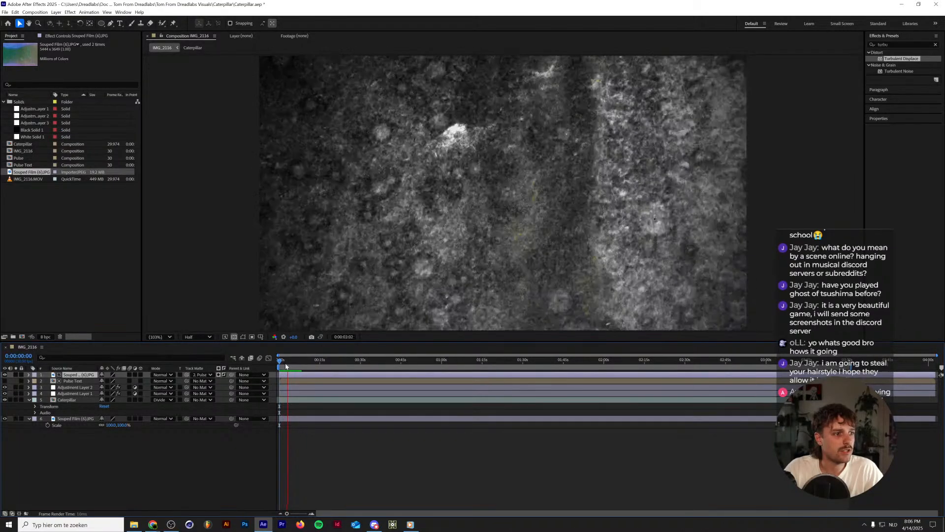
{"action": "left_click", "coordinate": [219, 376]}
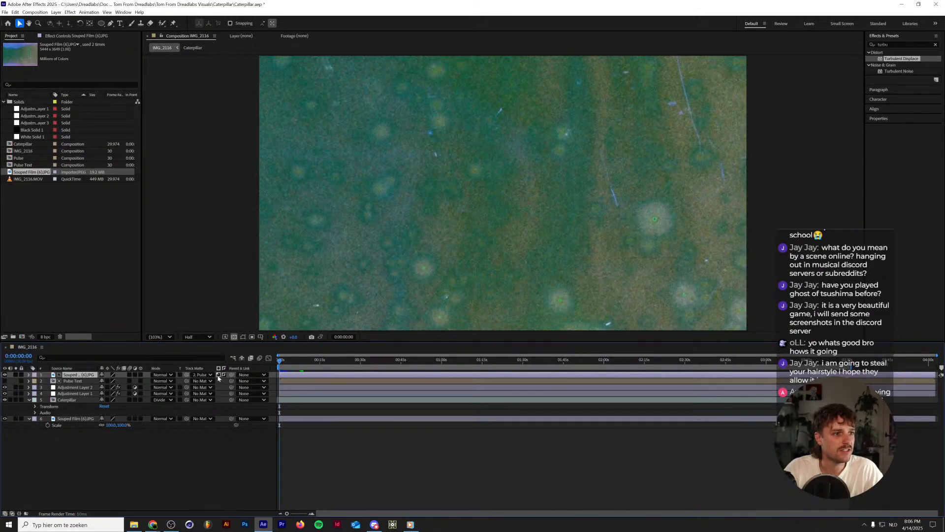
{"action": "key", "text": "space"}
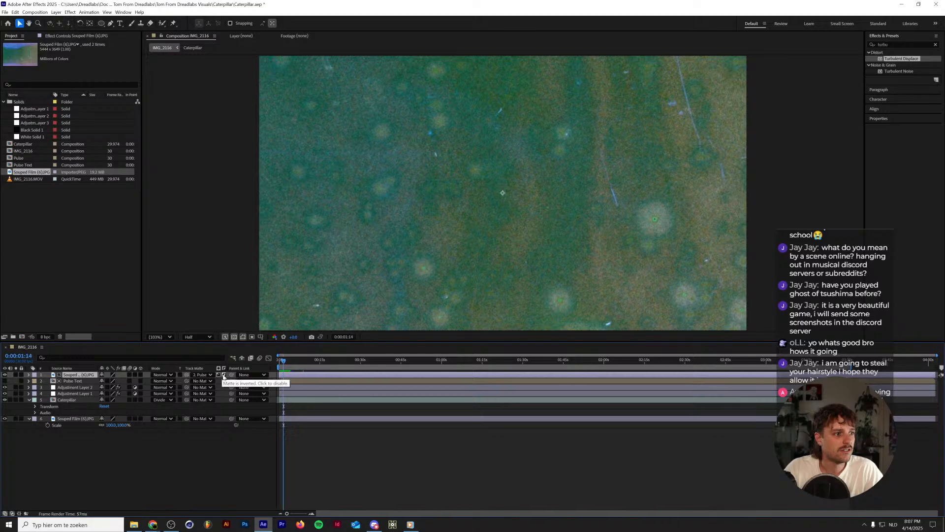
{"action": "left_click", "coordinate": [224, 376]}
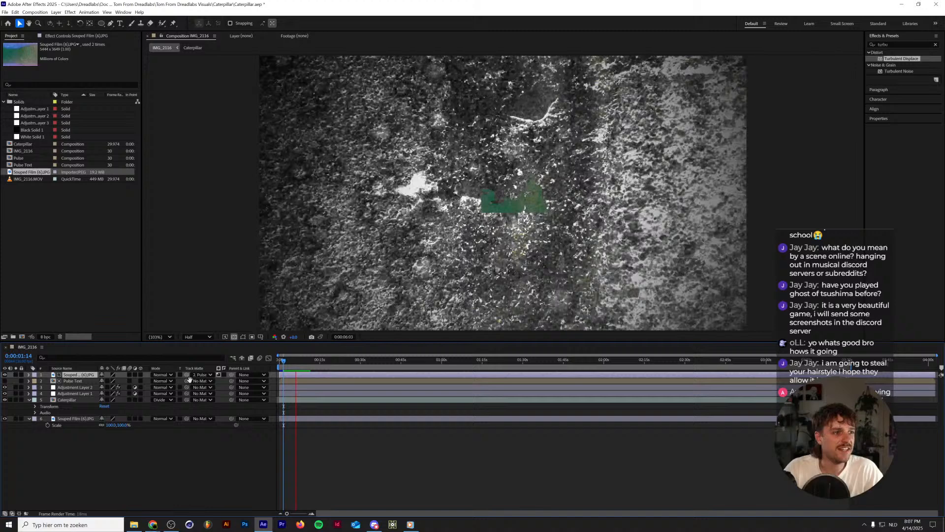
{"action": "key", "text": "space"}
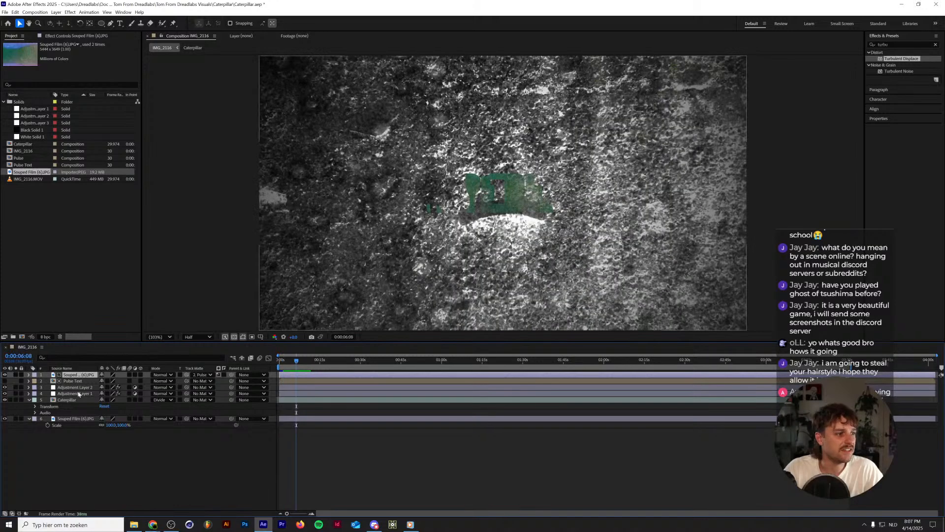
Open the Pulse Text composition and duplicate the DREADLABS text layer three times.
{"action": "double_click", "coordinate": [76, 381]}
{"action": "left_click", "coordinate": [77, 393]}
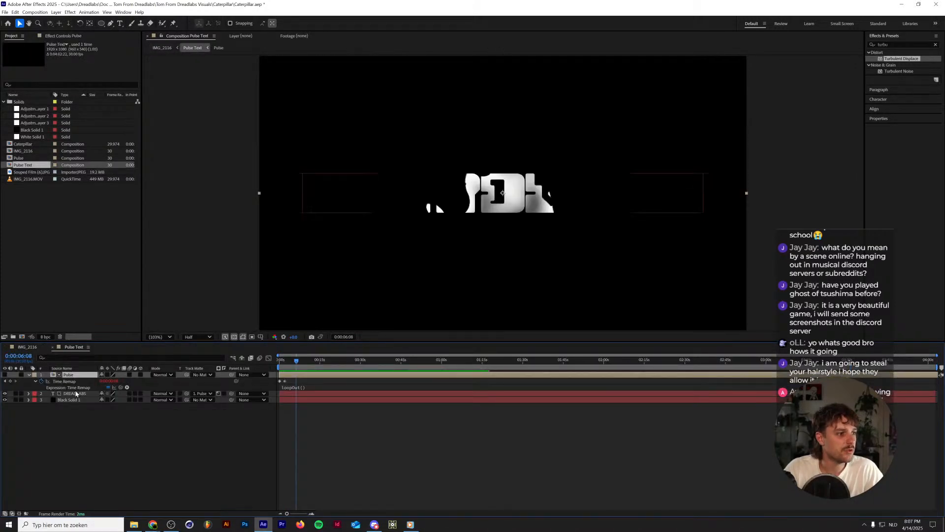
{"action": "key", "text": "ctrl+d"}
{"action": "key", "text": "ctrl+d"}
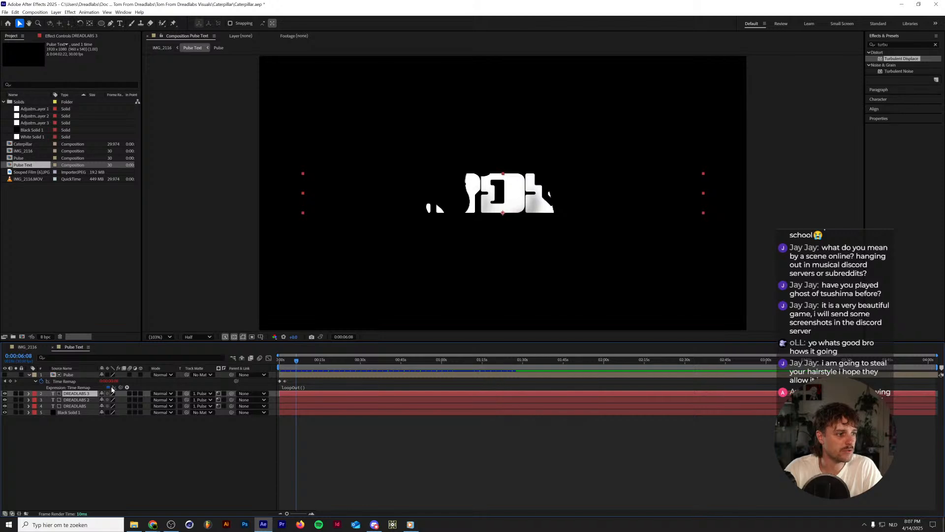
{"action": "key", "text": "ctrl+d"}
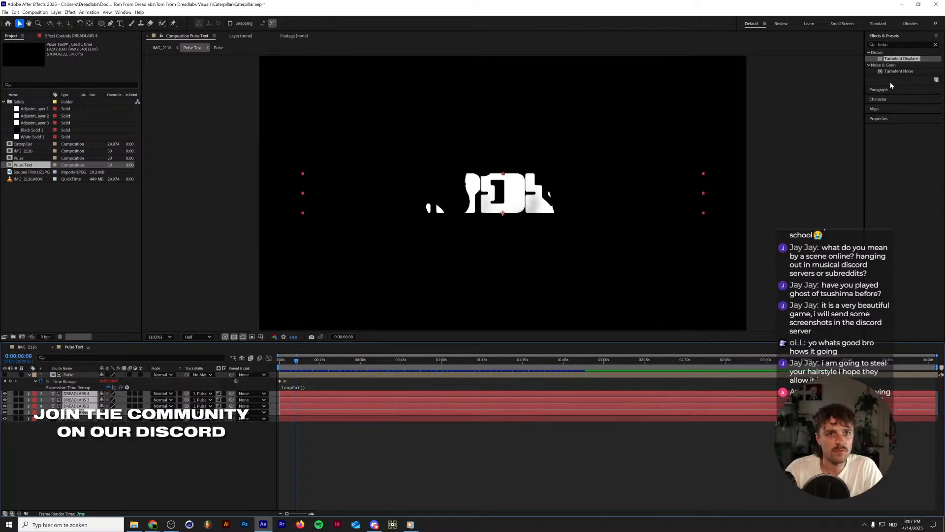
With the four DREADLABS layers selected, set layer alignment relative to the composition.
{"action": "left_click", "coordinate": [875, 109]}
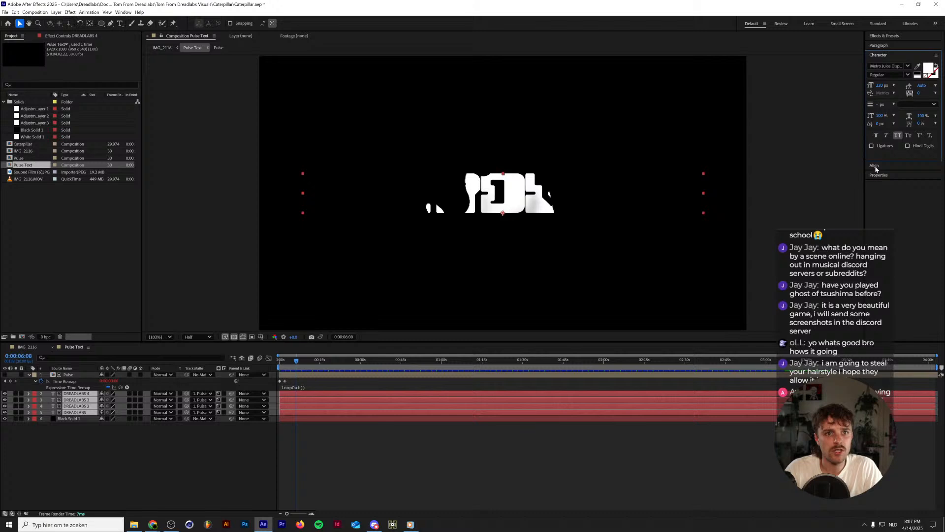
{"action": "left_click", "coordinate": [909, 77]}
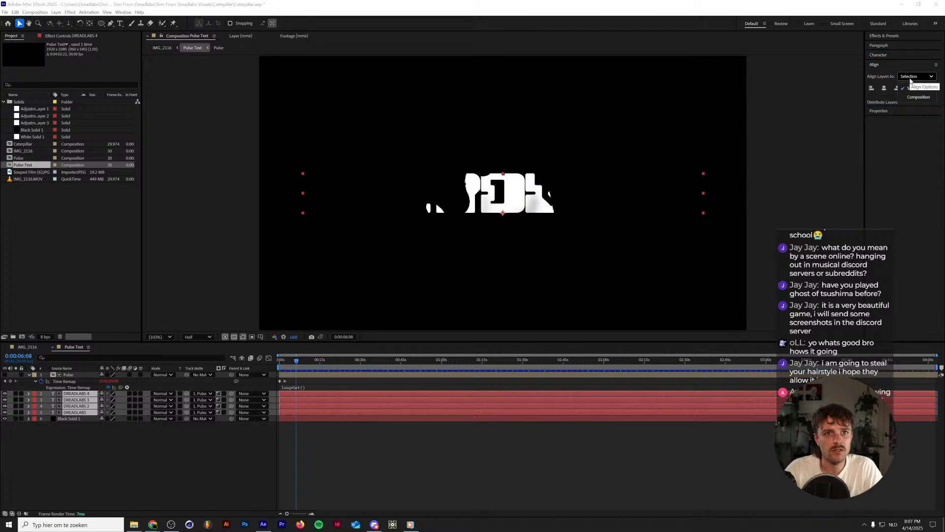
{"action": "left_click", "coordinate": [919, 97]}
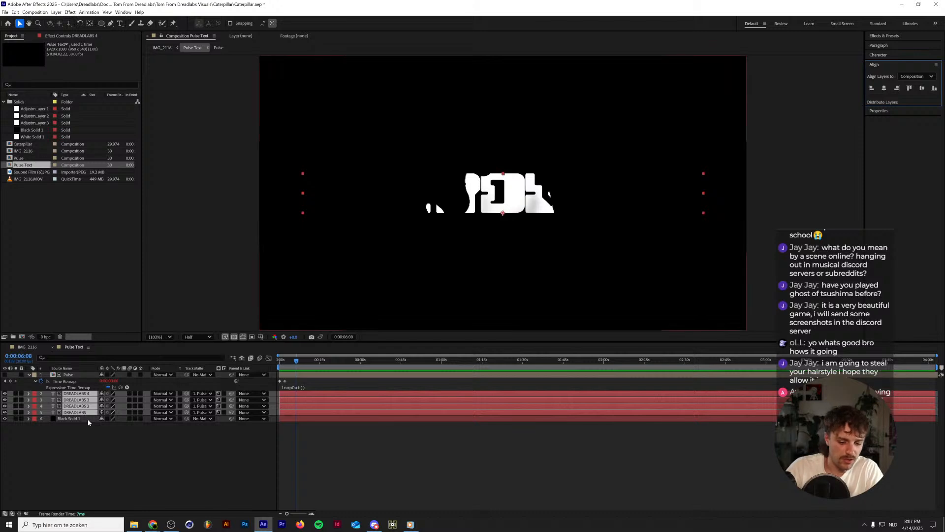
Reveal the Position property of the four DREADLABS layers and duplicate the original DREADLABS layer once more.
{"action": "key", "text": "p"}
{"action": "left_click", "coordinate": [79, 431]}
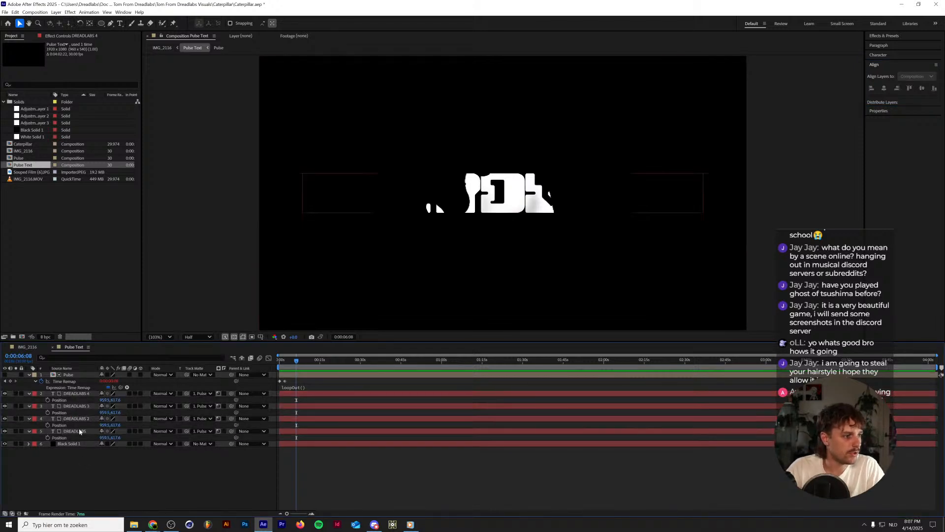
{"action": "key", "text": "ctrl+d"}
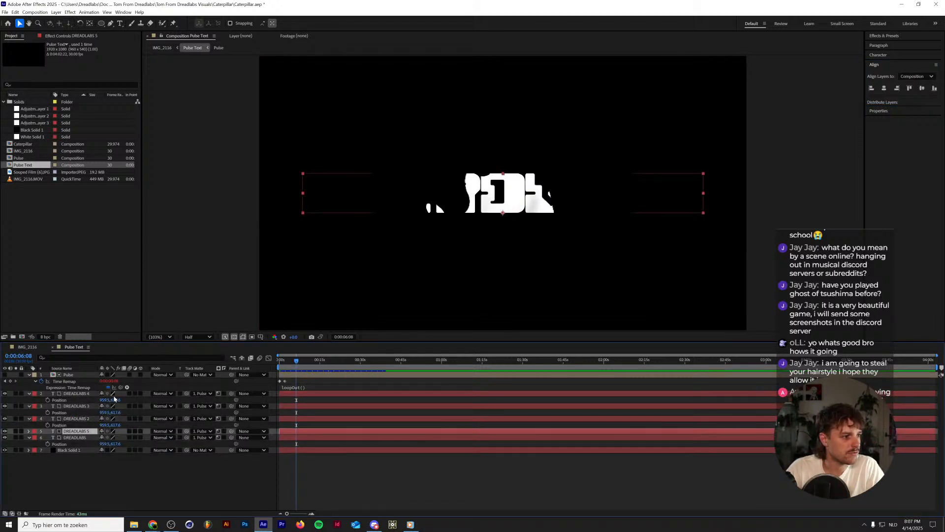
Undo the last duplication of the original DREADLABS layer and duplicate that layer again.
{"action": "left_click", "coordinate": [75, 395]}
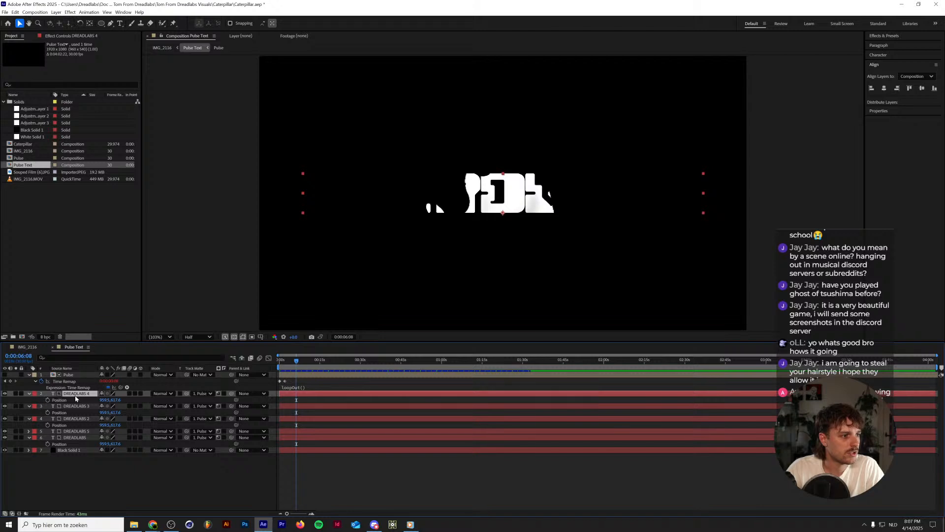
{"action": "key", "text": "ctrl+z"}
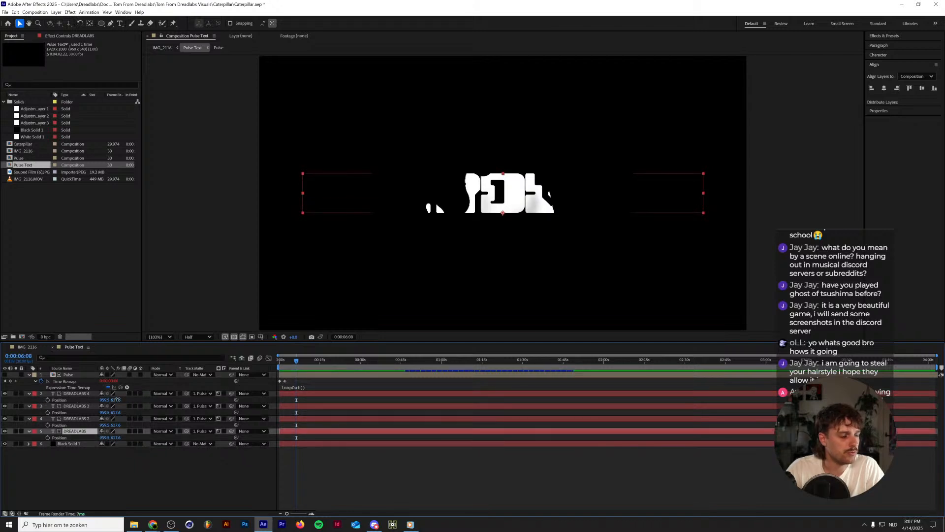
{"action": "left_click", "coordinate": [99, 466]}
{"action": "left_click", "coordinate": [79, 433]}
{"action": "key", "text": "ctrl+d"}
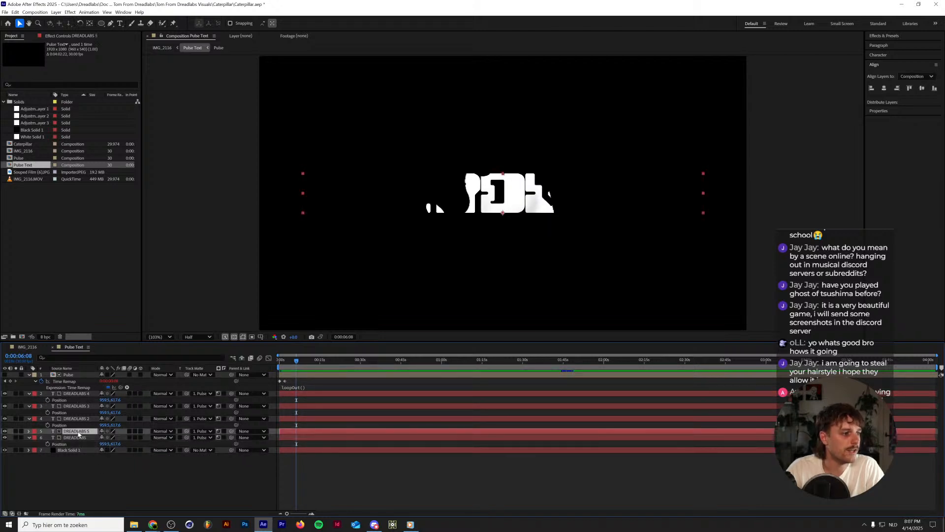
Try moving the DREADLABS 4 layer up by 600 pixels and undo the move.
{"action": "left_click", "coordinate": [81, 394]}
{"action": "left_click", "coordinate": [118, 400]}
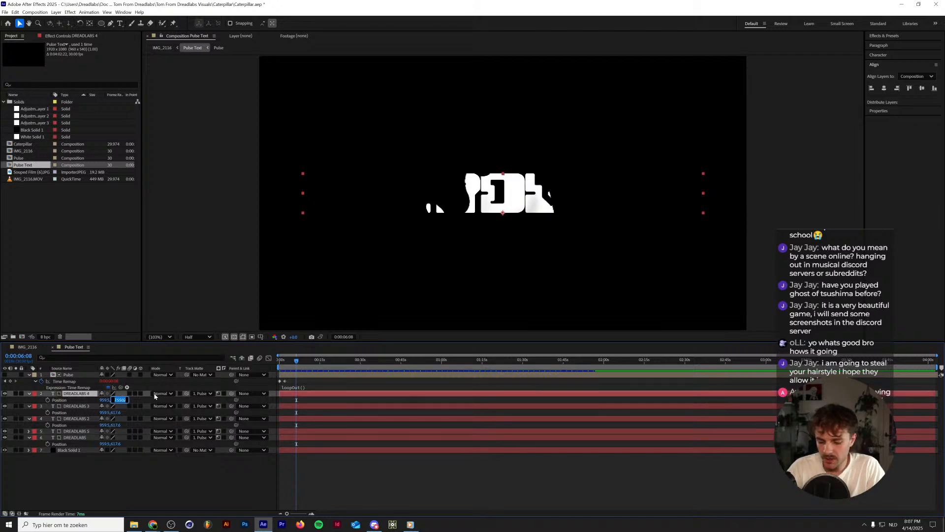
{"action": "key", "text": "Right"}
{"action": "type", "text": "-"}
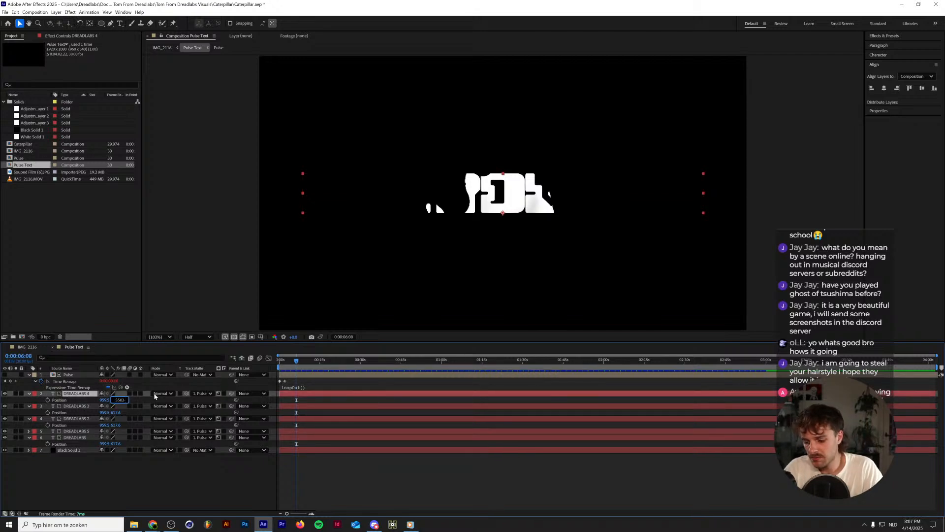
{"action": "type", "text": "600"}
{"action": "key", "text": "Return"}
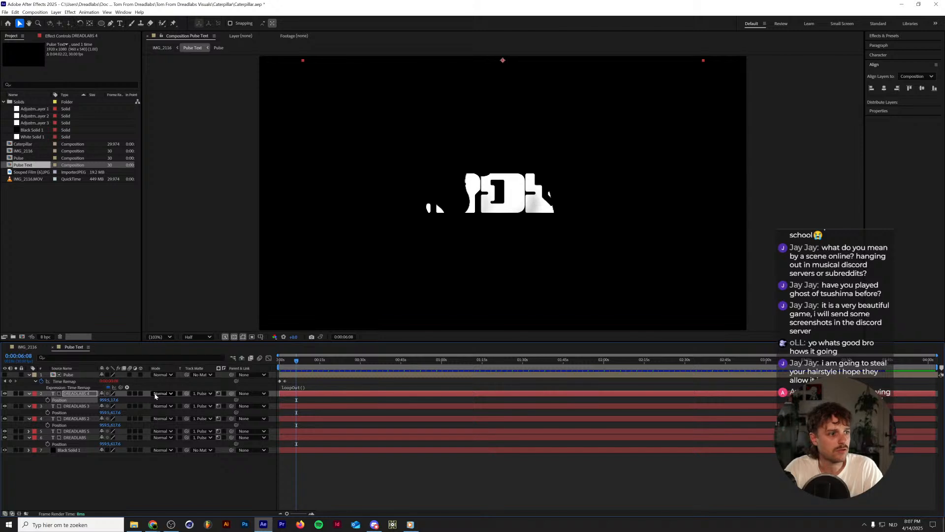
{"action": "key", "text": "ctrl+z"}
Move the DREADLABS 4 layer up by 400 pixels and the DREADLABS 3 layer up by 200 pixels.
{"action": "left_click", "coordinate": [117, 401]}
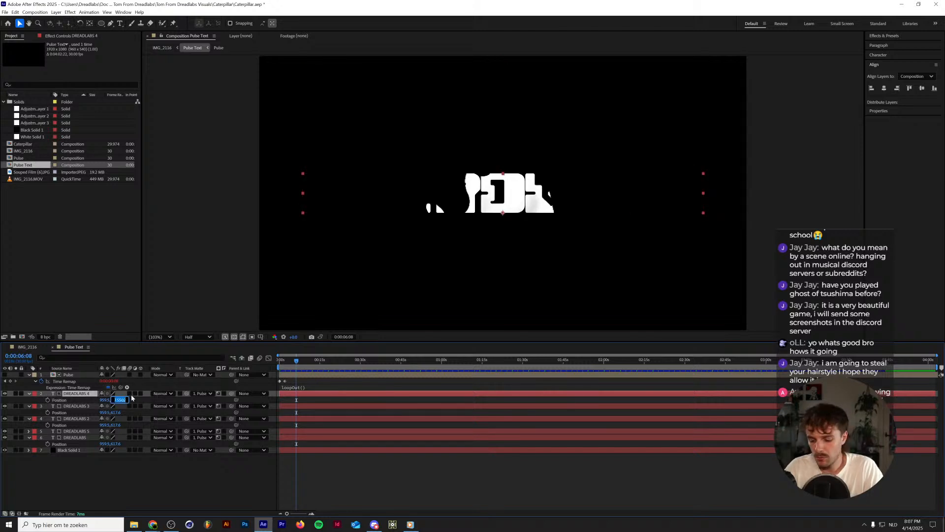
{"action": "key", "text": "Right"}
{"action": "type", "text": "-4"}
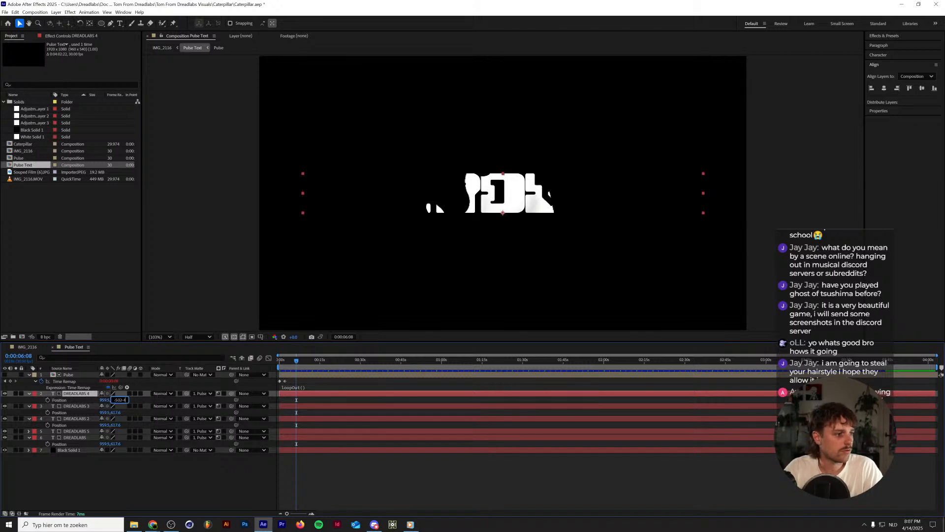
{"action": "type", "text": "00"}
{"action": "key", "text": "Return"}
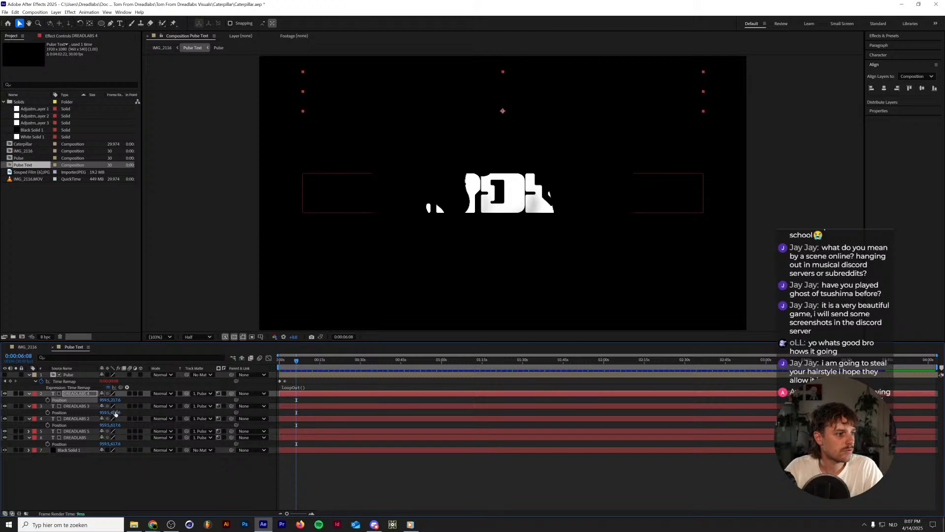
{"action": "left_click", "coordinate": [117, 412]}
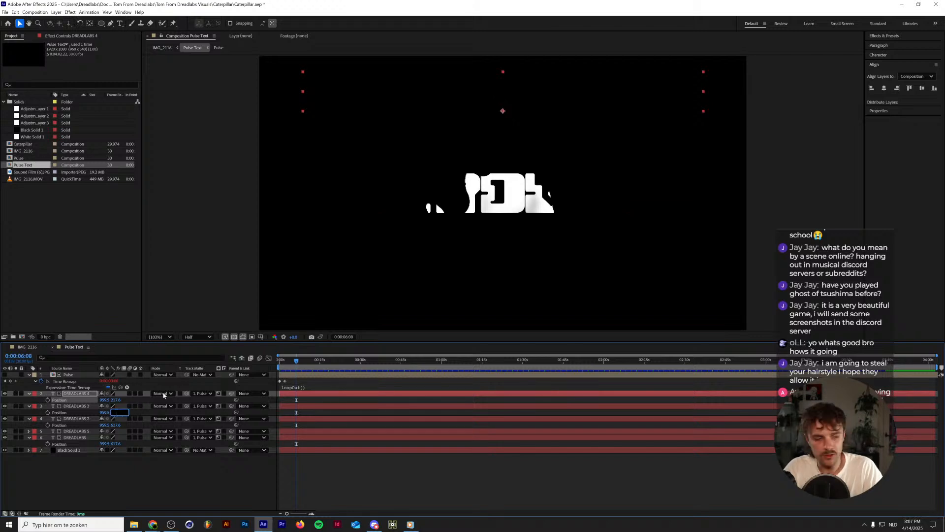
{"action": "key", "text": "Right"}
{"action": "key", "text": "Return"}
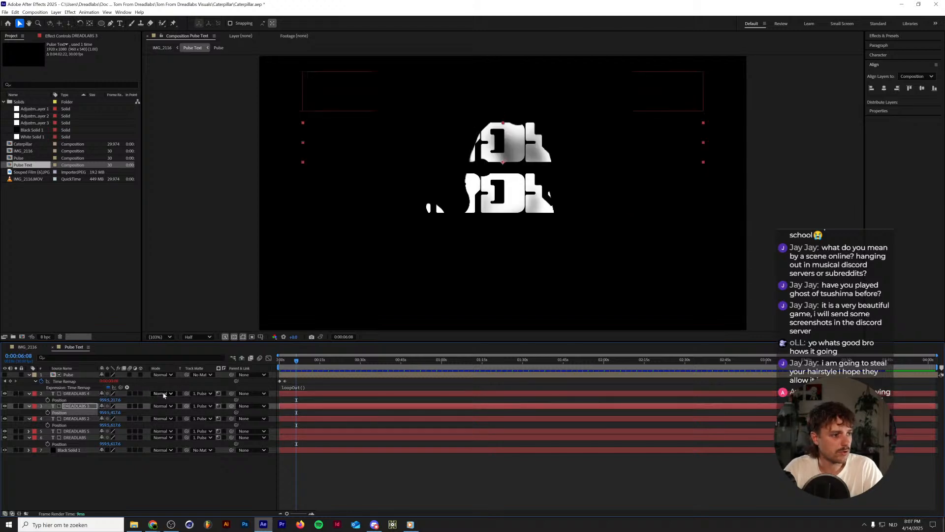
Move the DREADLABS 5 layer down by 200 pixels and the original DREADLABS layer down by 400 pixels.
{"action": "left_click", "coordinate": [79, 431]}
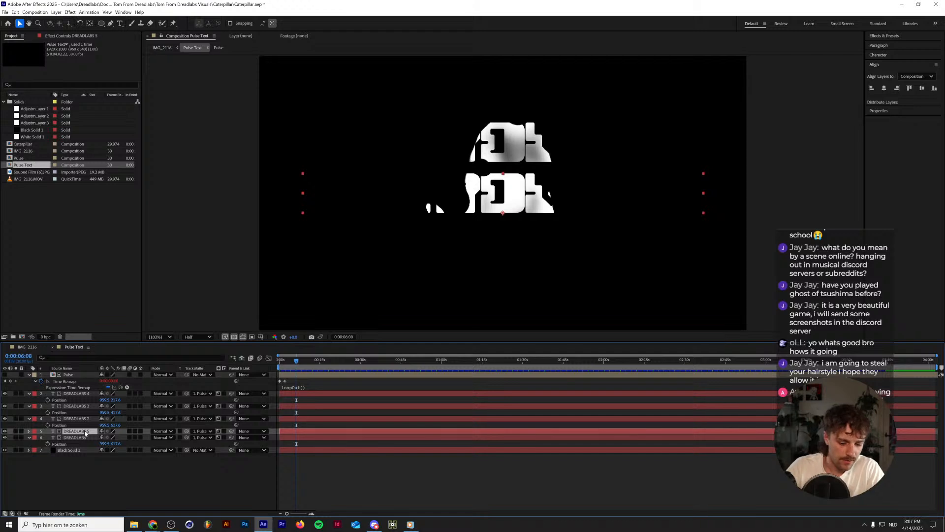
{"action": "key", "text": "p"}
{"action": "left_click", "coordinate": [120, 438]}
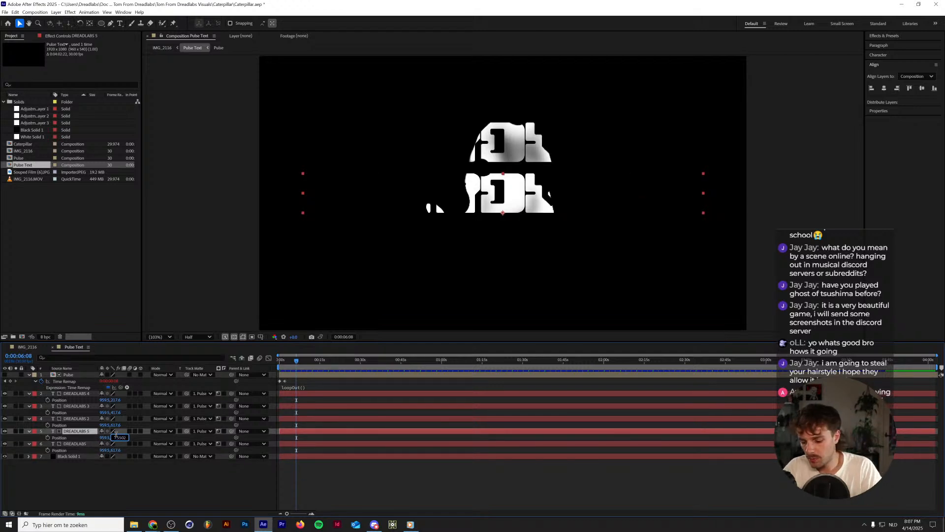
{"action": "type", "text": "+200"}
{"action": "key", "text": "Return"}
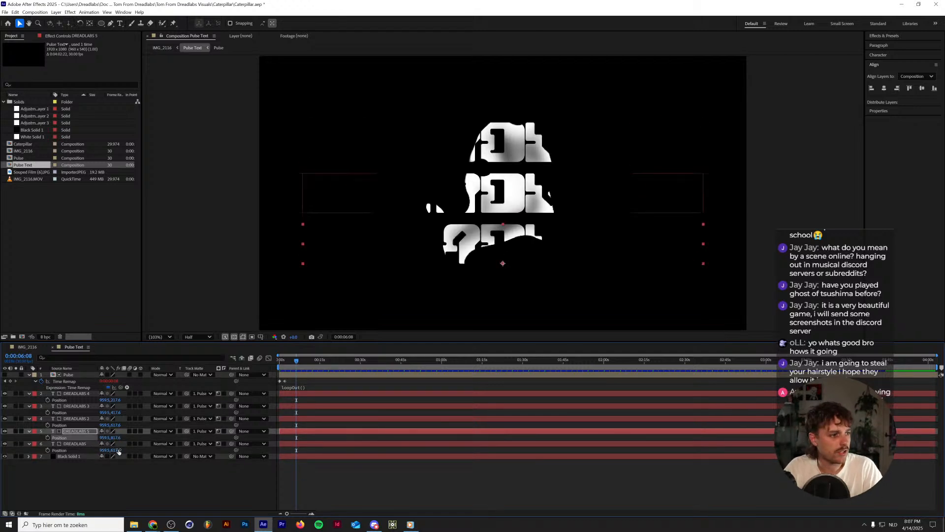
{"action": "left_click", "coordinate": [119, 449]}
{"action": "key", "text": "Right"}
{"action": "type", "text": "+400"}
{"action": "key", "text": "Return"}
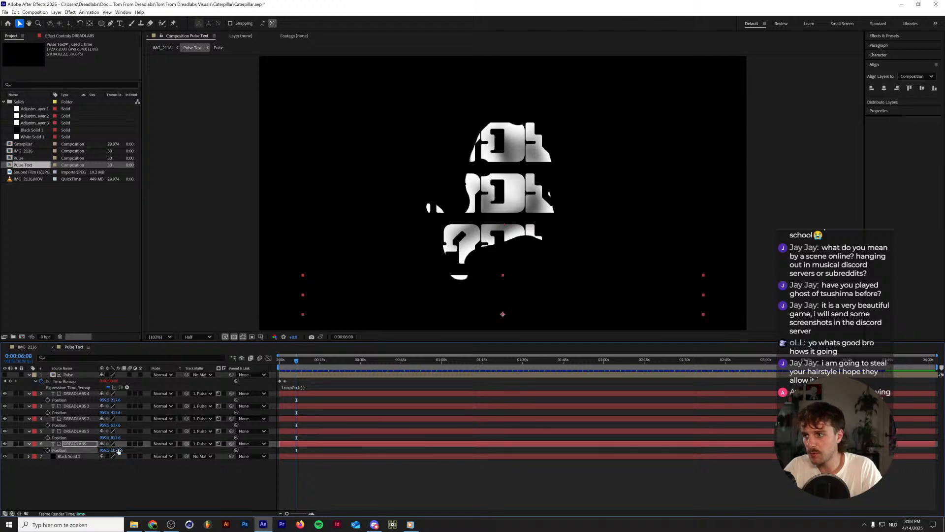
Preview the stacked DREADLABS titles, check the Pulse composition and scrub Pulse Text back to its start.
{"action": "key", "text": "space"}
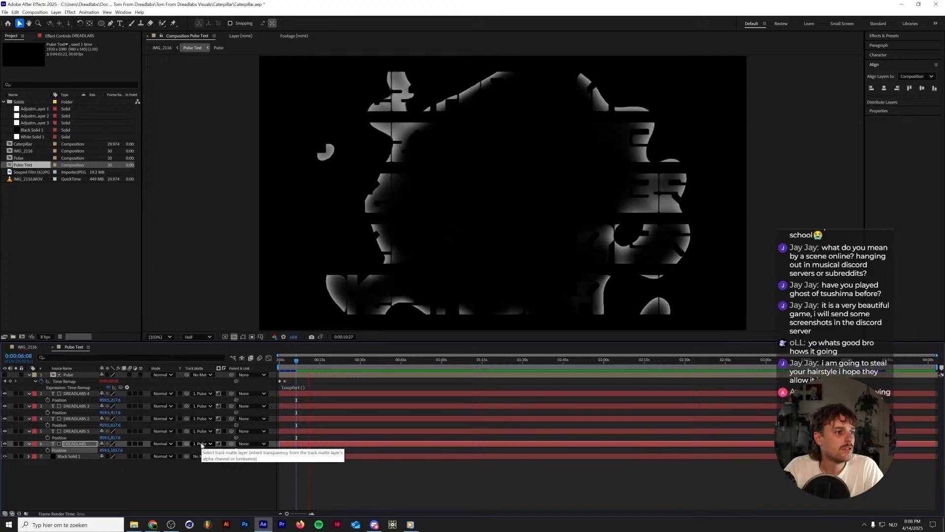
{"action": "left_click", "coordinate": [73, 376]}
{"action": "double_click", "coordinate": [76, 376]}
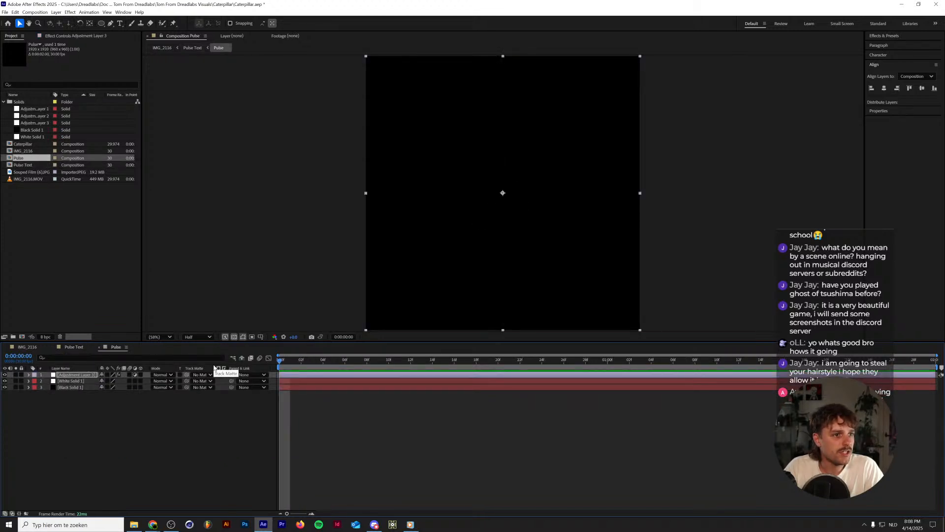
{"action": "left_click", "coordinate": [74, 347]}
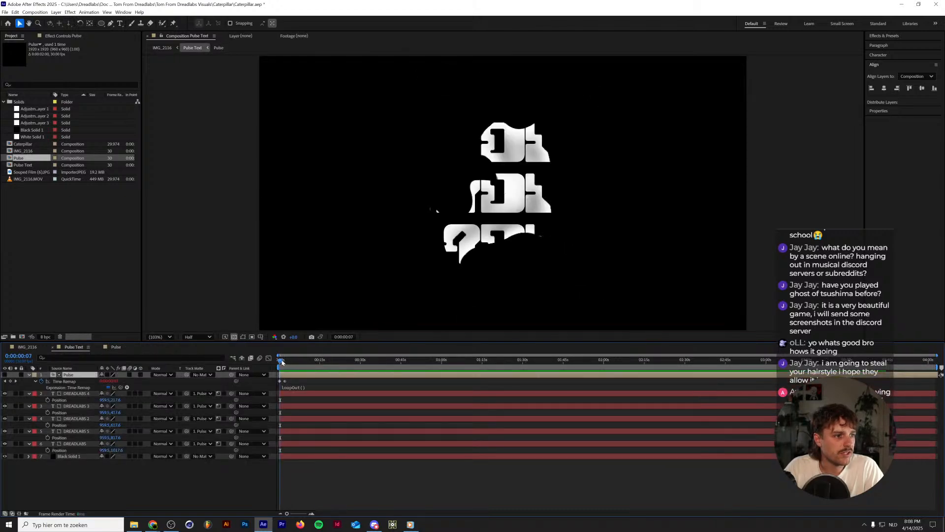
{"action": "left_click_drag", "start_coordinate": [282, 363], "coordinate": [241, 369]}
In the Pulse composition, duplicate Mask 2 of White Solid 1 and set the copy's mode to Difference.
{"action": "left_click", "coordinate": [116, 347]}
{"action": "left_click", "coordinate": [67, 381]}
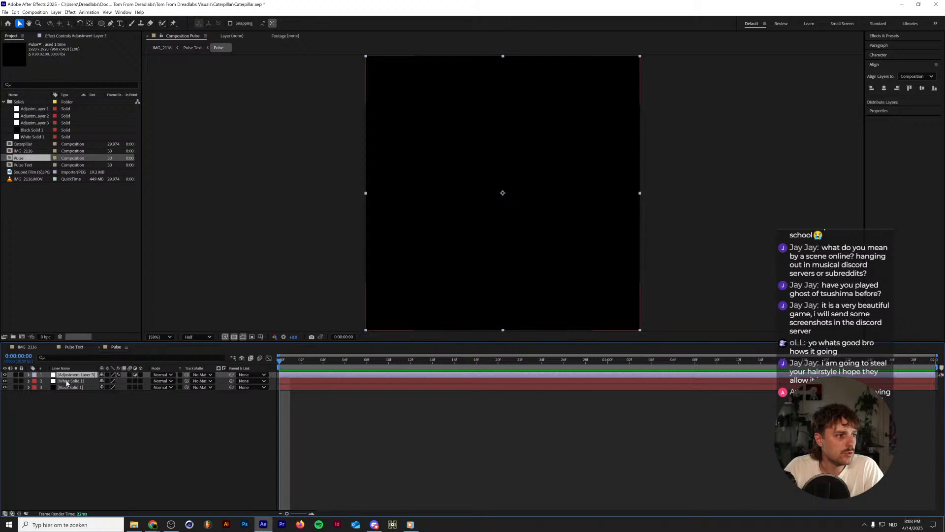
{"action": "left_click", "coordinate": [29, 382]}
{"action": "left_click", "coordinate": [34, 388]}
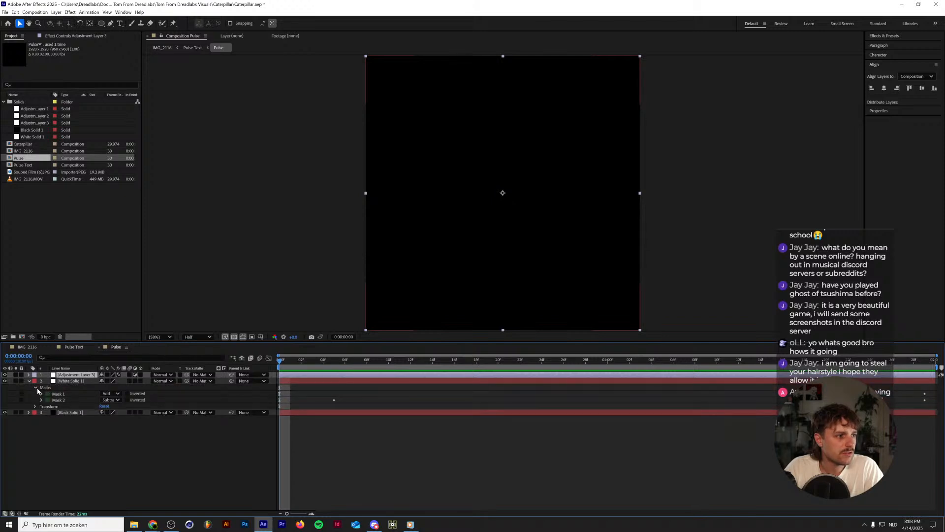
{"action": "left_click", "coordinate": [60, 395]}
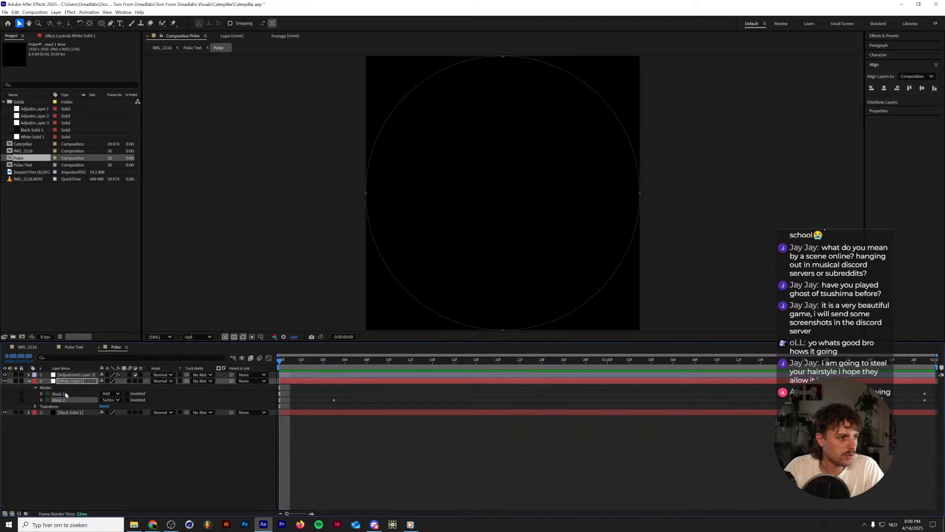
{"action": "key", "text": "ctrl+d"}
{"action": "left_click", "coordinate": [112, 406]}
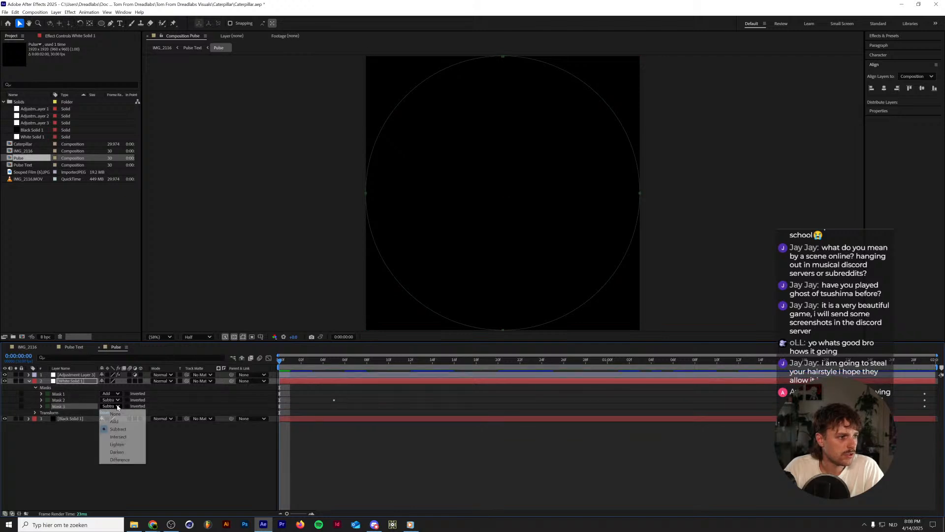
{"action": "left_click", "coordinate": [122, 460]}
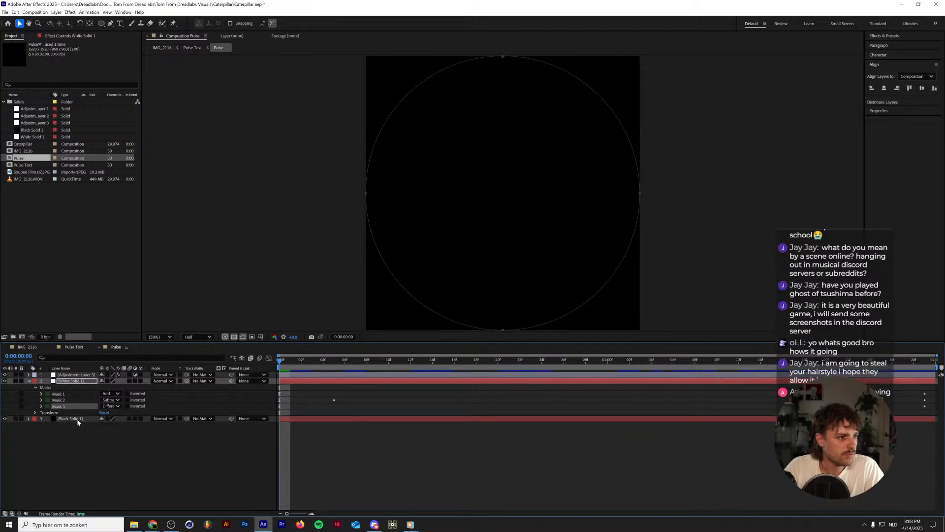
Increase the feather of the Difference mask to about 259 pixels, previewing the pulse along the way.
{"action": "left_click", "coordinate": [41, 407]}
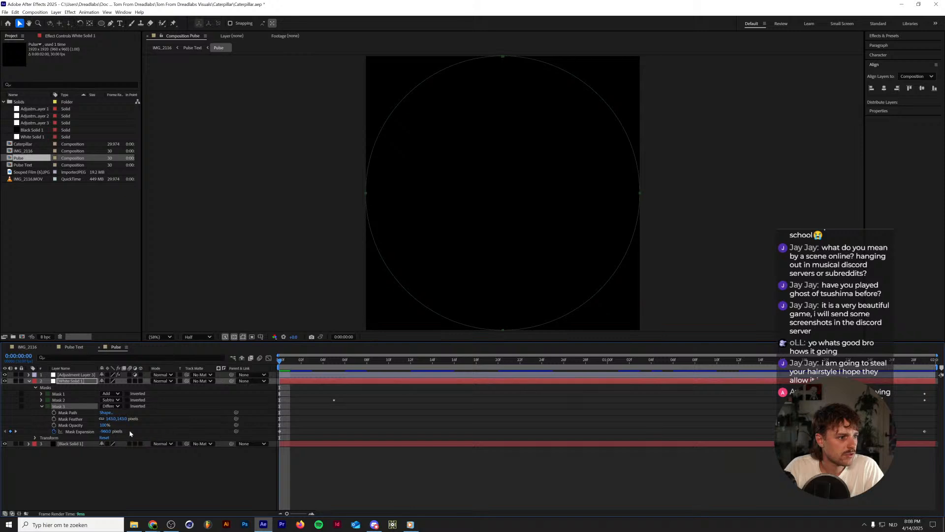
{"action": "left_click_drag", "start_coordinate": [120, 422], "coordinate": [124, 416]}
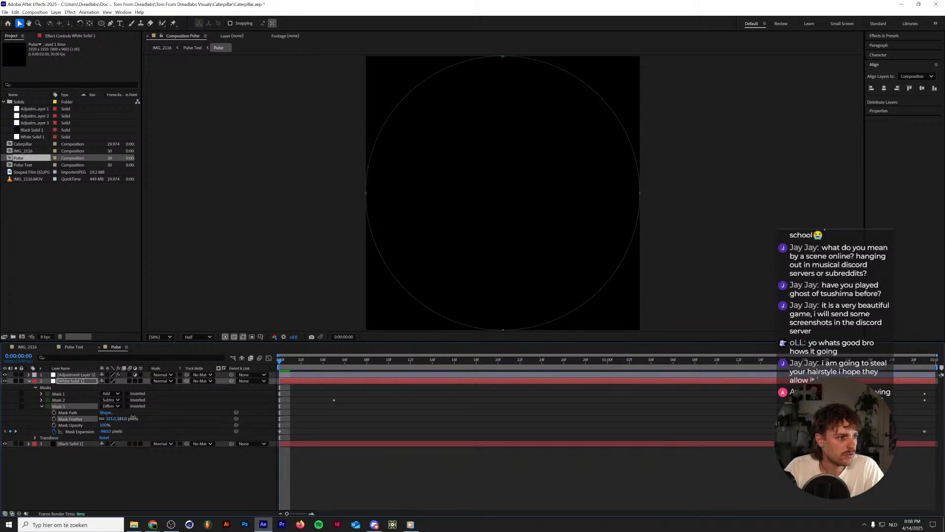
{"action": "left_click", "coordinate": [79, 432]}
{"action": "key", "text": "space"}
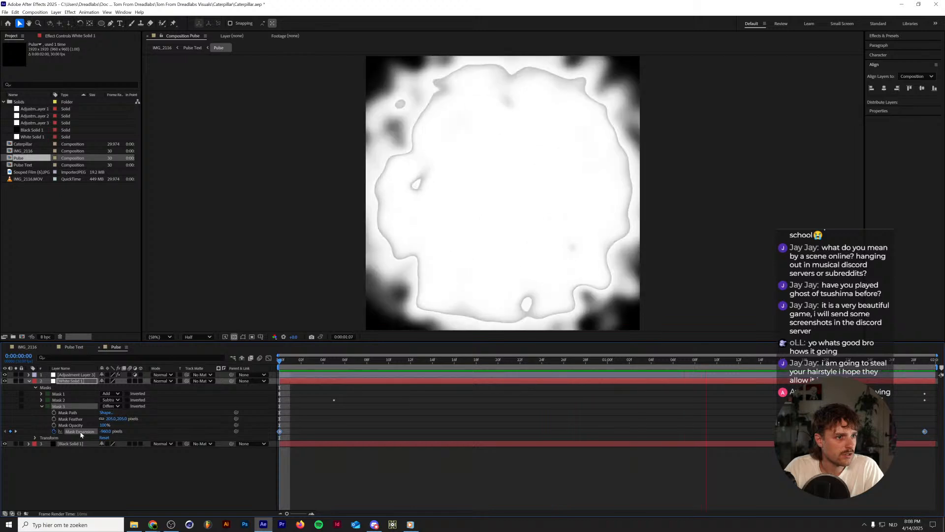
{"action": "key", "text": "space"}
{"action": "mouse_move", "coordinate": [126, 420]}
{"action": "left_mouse_down"}
{"action": "mouse_move", "coordinate": [152, 420]}
{"action": "mouse_move", "coordinate": [121, 406]}
{"action": "left_mouse_up"}
Set Mask 1's feather to about 14 pixels and preview the pulse from the first frame.
{"action": "left_click", "coordinate": [41, 394]}
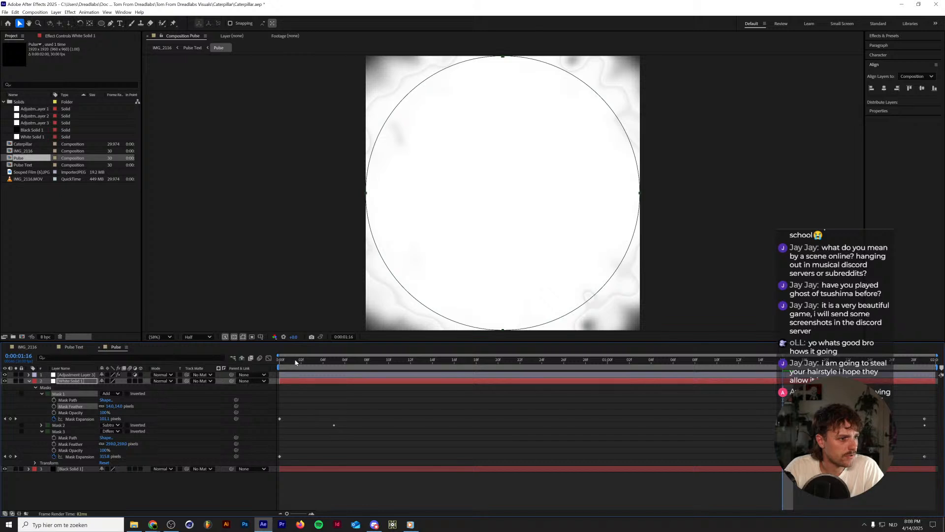
{"action": "left_click", "coordinate": [279, 362]}
{"action": "key", "text": "space"}
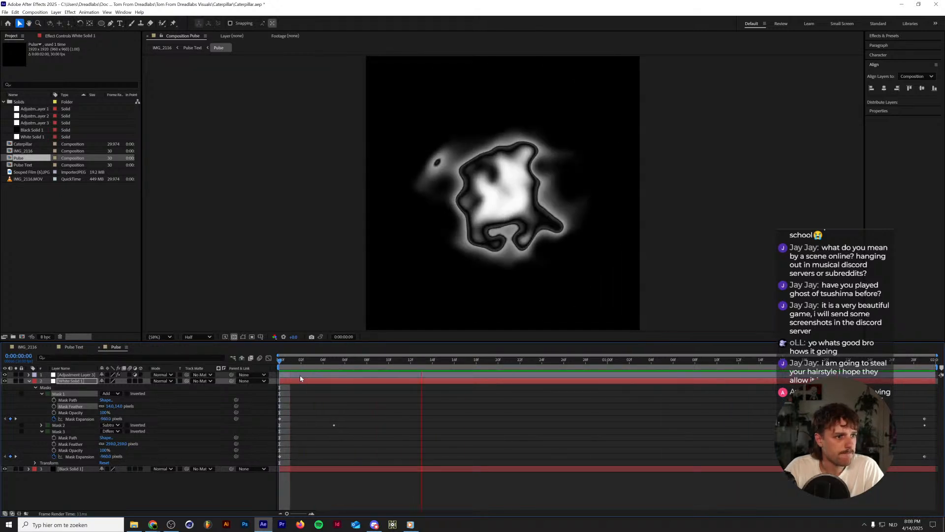
{"action": "key", "text": "space"}
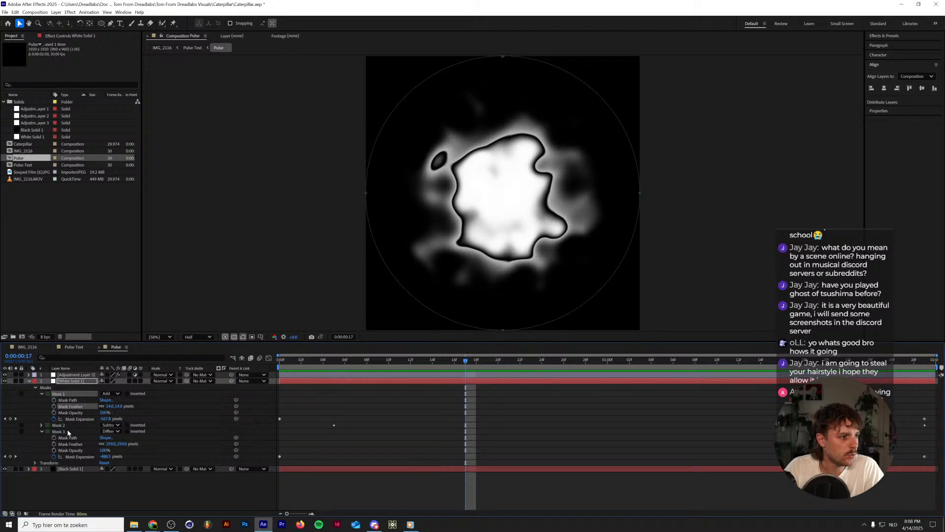
Copy Mask 3, undo pasting it over Mask 1, and add it to White Solid 1 as a separate mask at 0:00:00:17, previewing it in Pulse Text.
{"action": "left_click", "coordinate": [66, 430]}
{"action": "key", "text": "ctrl+c"}
{"action": "left_click", "coordinate": [63, 394]}
{"action": "key", "text": "ctrl+v"}
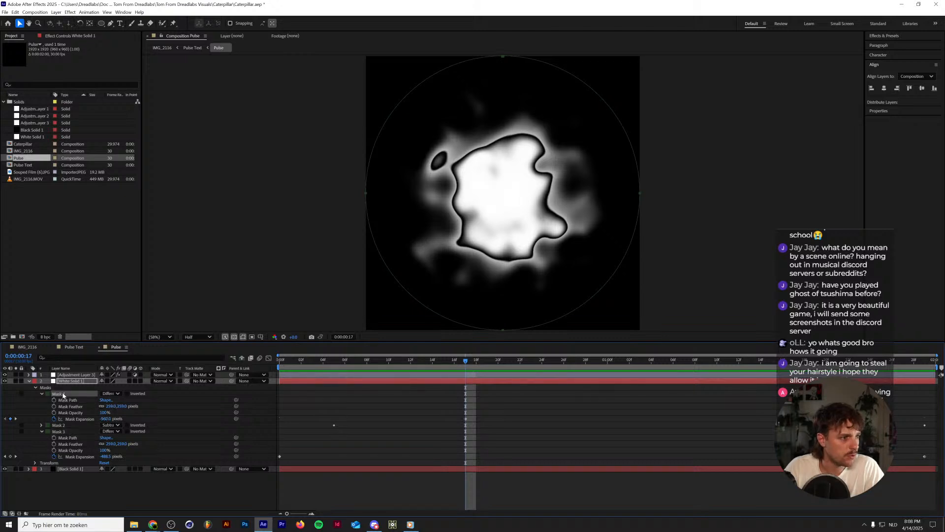
{"action": "key", "text": "ctrl+z"}
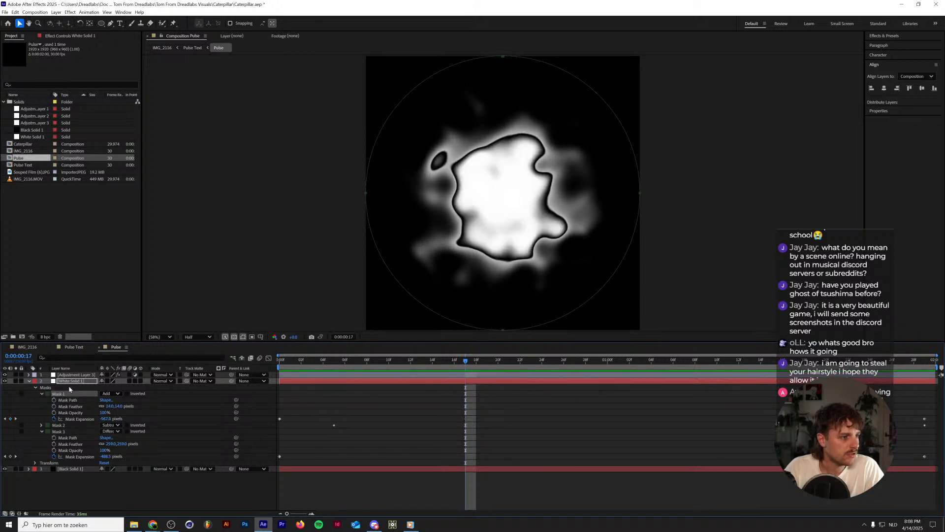
{"action": "key", "text": "space"}
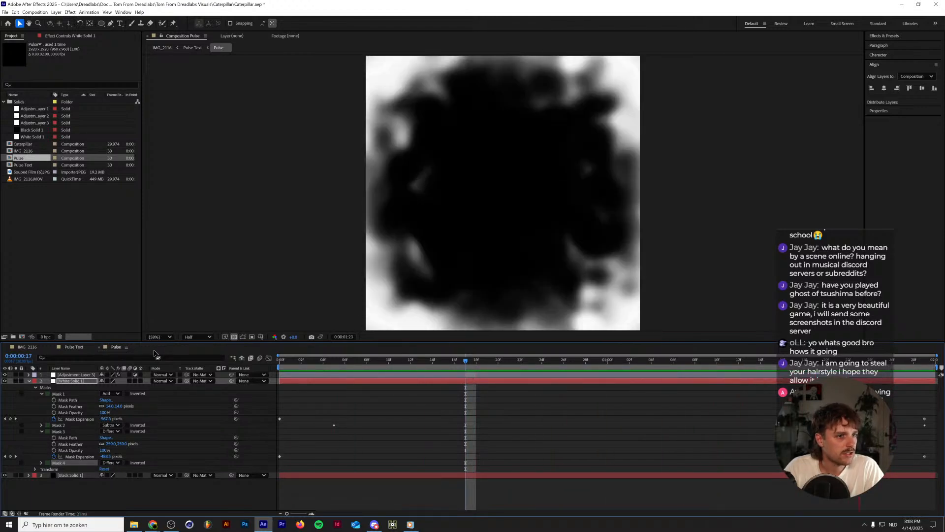
{"action": "left_click", "coordinate": [74, 347]}
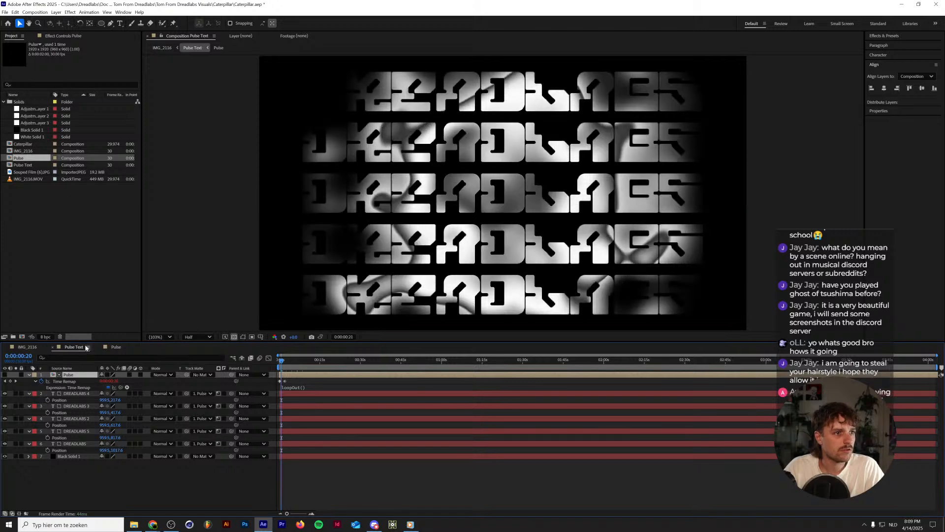
In the Pulse composition, try different Mask 3 expansion values at 0:00:01:24 and undo the last change.
{"action": "left_click", "coordinate": [115, 347]}
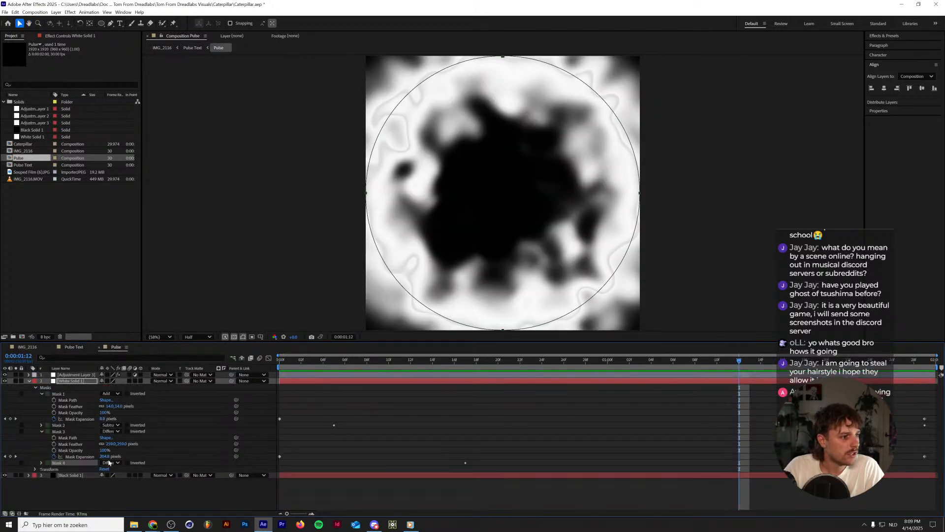
{"action": "mouse_move", "coordinate": [853, 364]}
{"action": "left_mouse_down"}
{"action": "mouse_move", "coordinate": [924, 363]}
{"action": "mouse_move", "coordinate": [871, 363]}
{"action": "left_mouse_up"}
{"action": "left_click", "coordinate": [81, 456]}
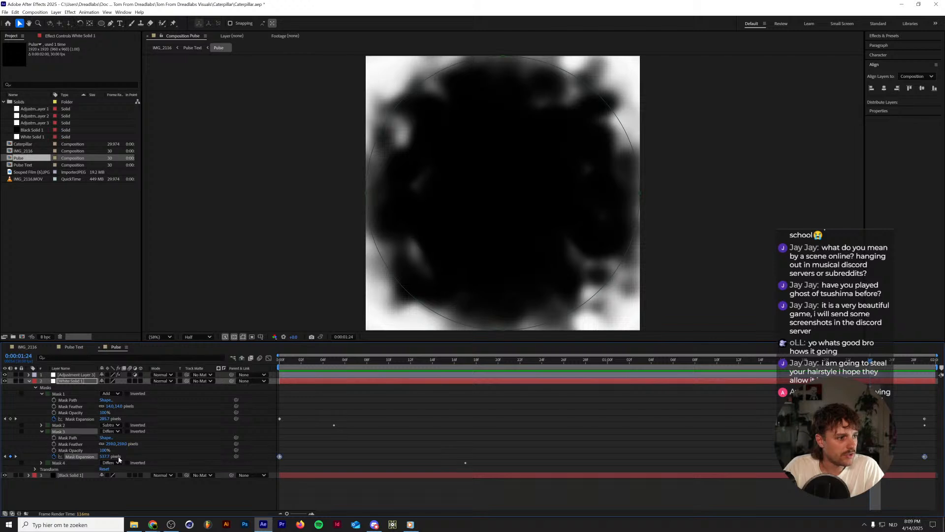
{"action": "left_click_drag", "start_coordinate": [105, 458], "coordinate": [182, 453]}
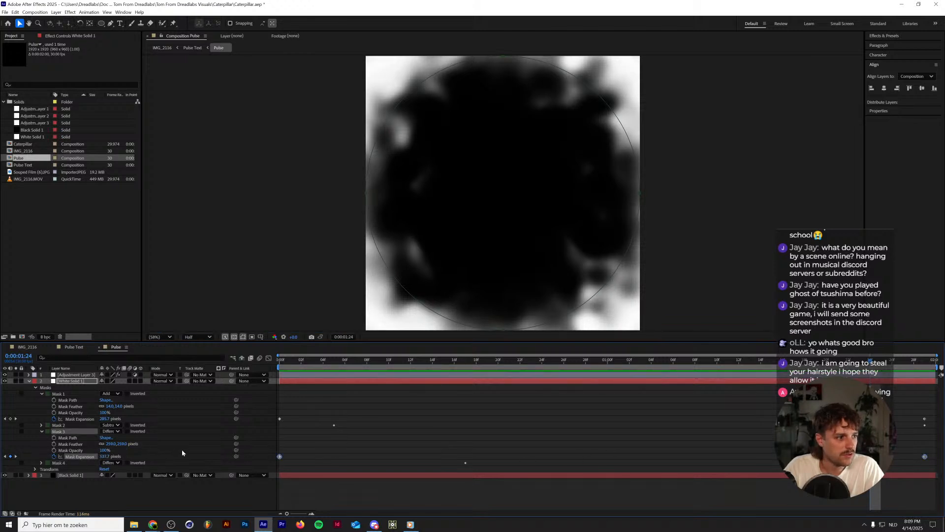
{"action": "left_click", "coordinate": [925, 362]}
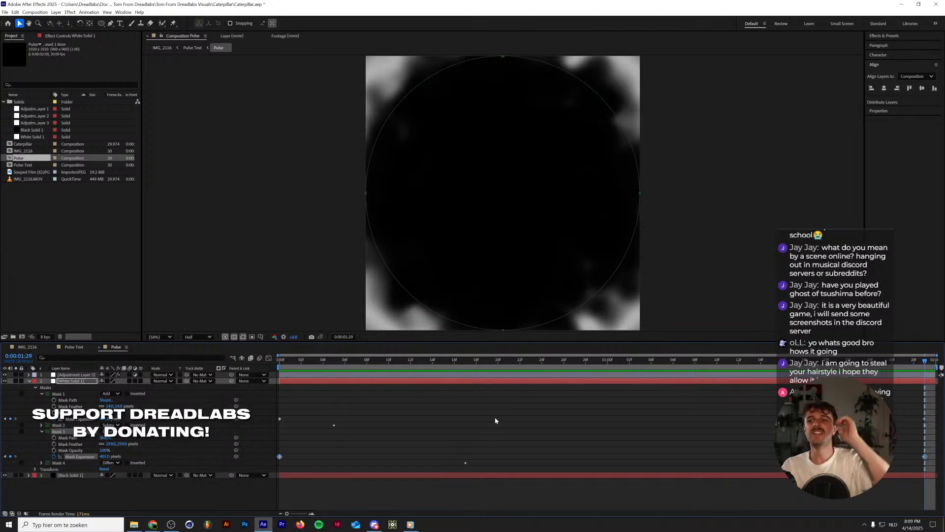
{"action": "left_click", "coordinate": [910, 456]}
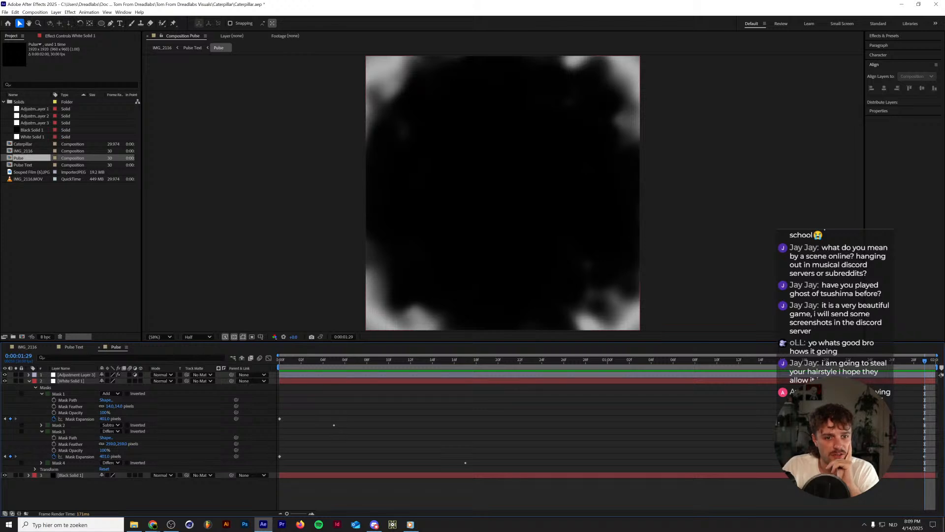
{"action": "left_click", "coordinate": [870, 457]}
{"action": "left_click", "coordinate": [870, 363]}
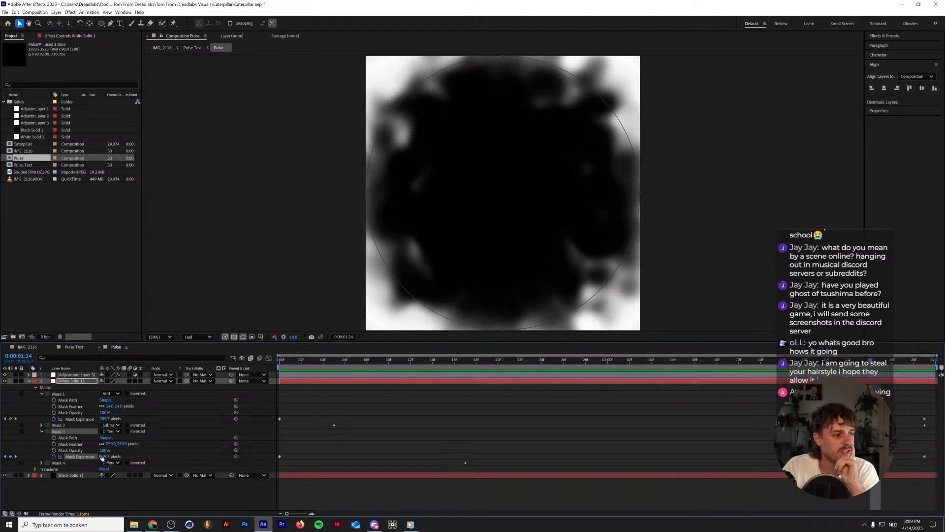
{"action": "left_click_drag", "start_coordinate": [88, 458], "coordinate": [162, 457]}
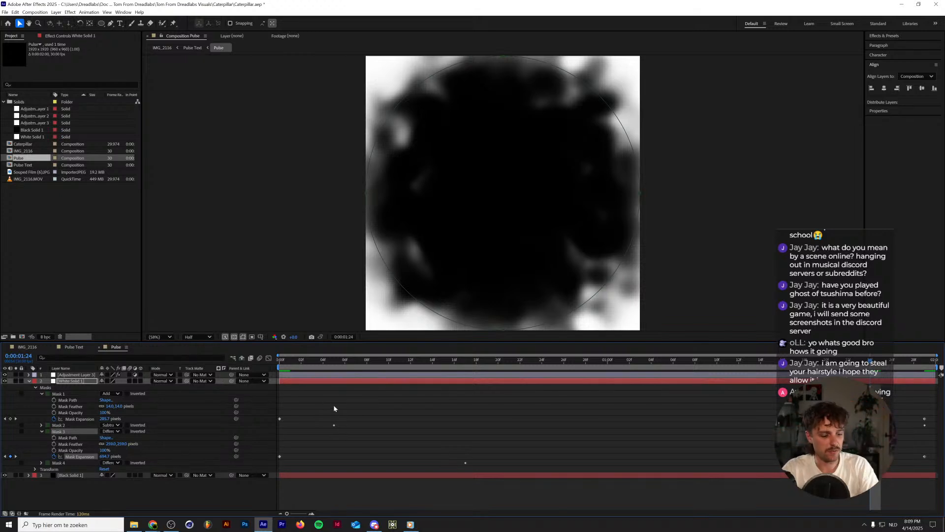
{"action": "key", "text": "ctrl+z"}
Lower Mask 3's expansion on its end keyframe at 0:00:01:29 and preview the pulse.
{"action": "left_click_drag", "start_coordinate": [894, 368], "coordinate": [926, 365]}
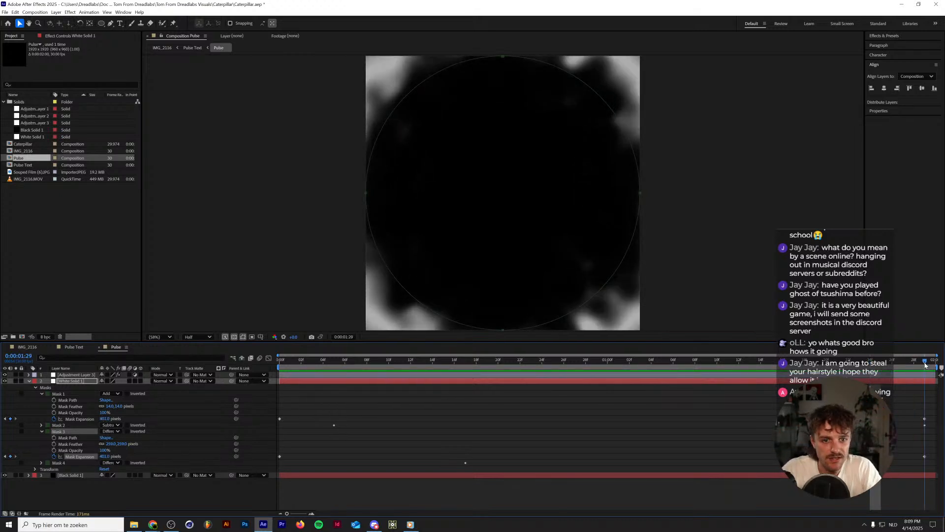
{"action": "left_click_drag", "start_coordinate": [101, 458], "coordinate": [1, 468]}
{"action": "key", "text": "space"}
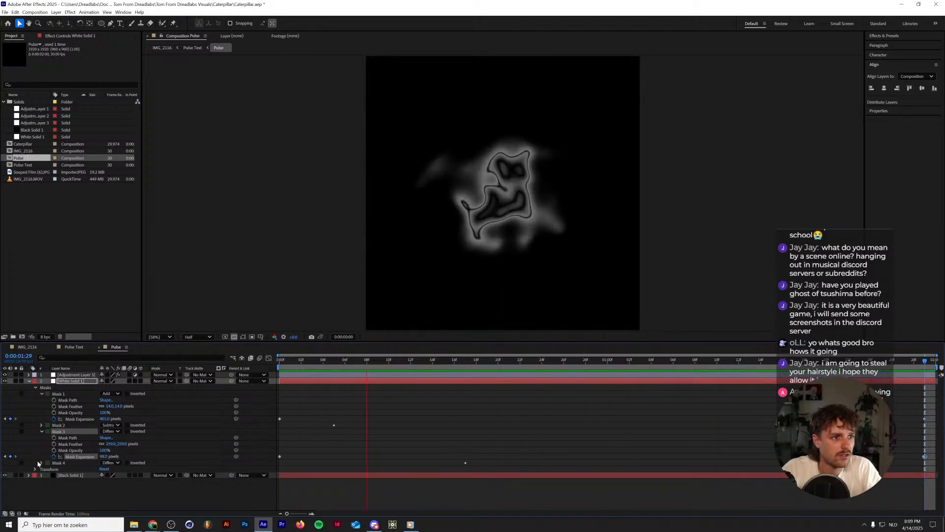
In the IMG_2116 composition, set the uppermost Souped Film layer's blending mode to Divide and preview the pulsing titles.
{"action": "left_click", "coordinate": [28, 347]}
{"action": "key", "text": "space"}
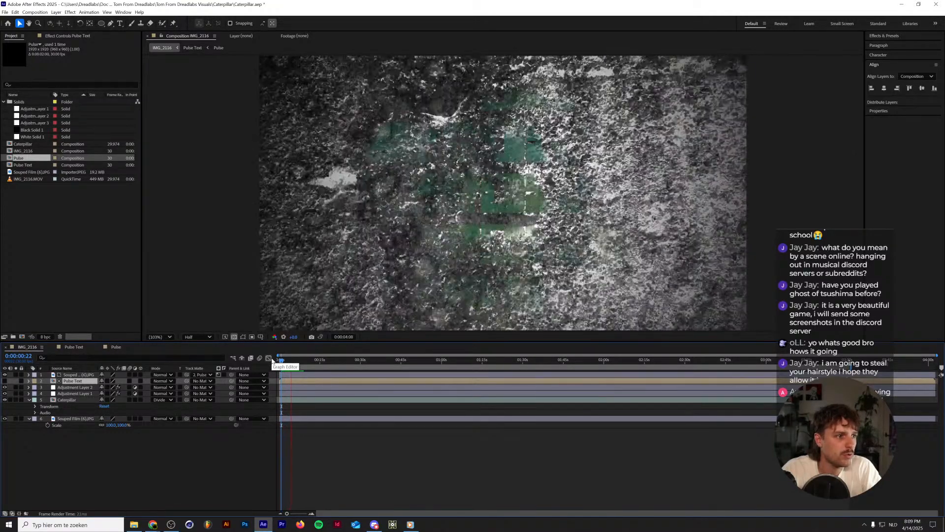
{"action": "key", "text": "space"}
{"action": "left_click", "coordinate": [166, 376]}
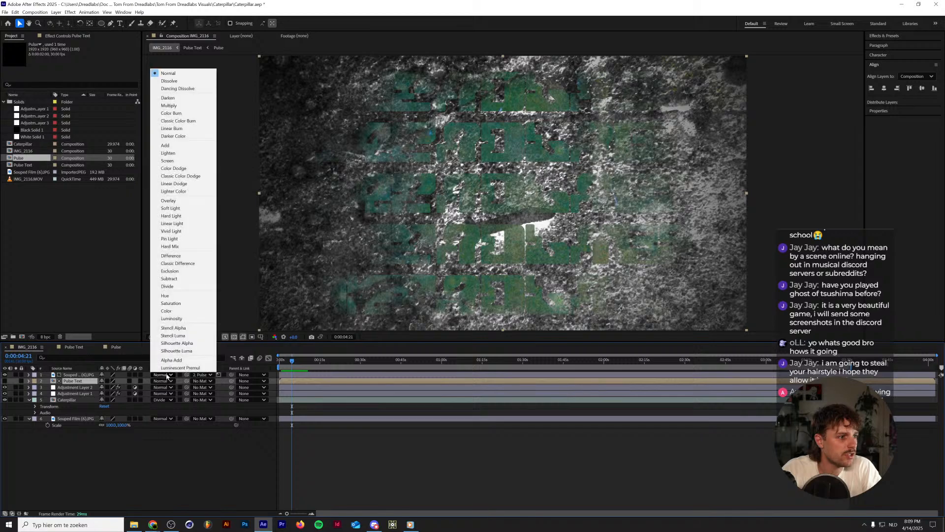
{"action": "left_click", "coordinate": [167, 286]}
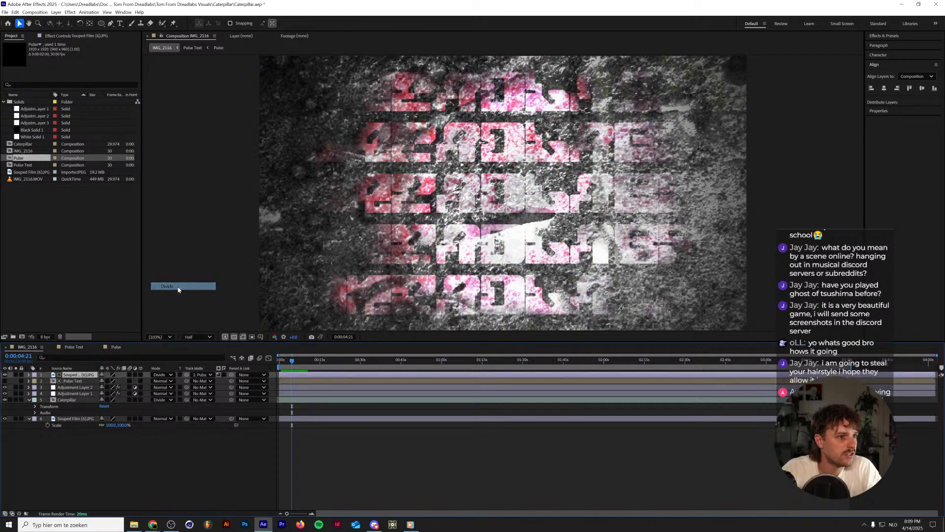
{"action": "key", "text": "space"}
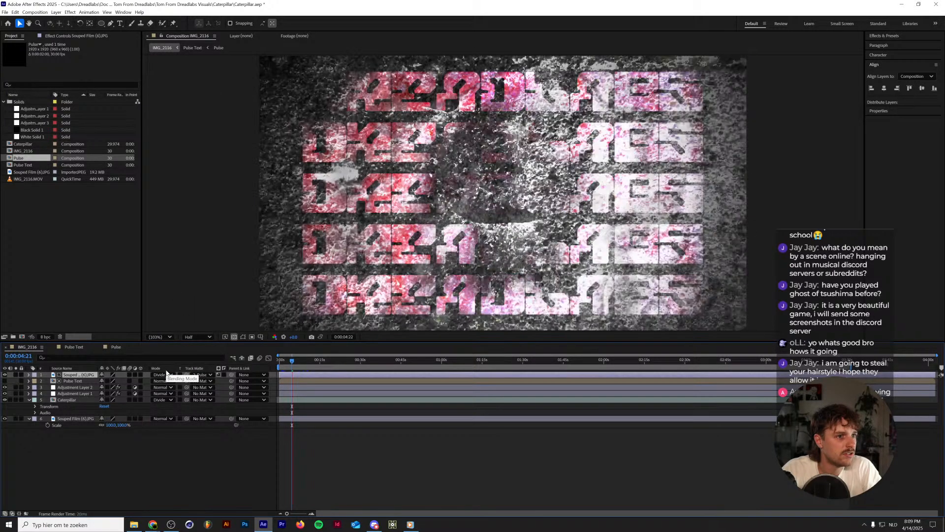
{"action": "key", "text": "space"}
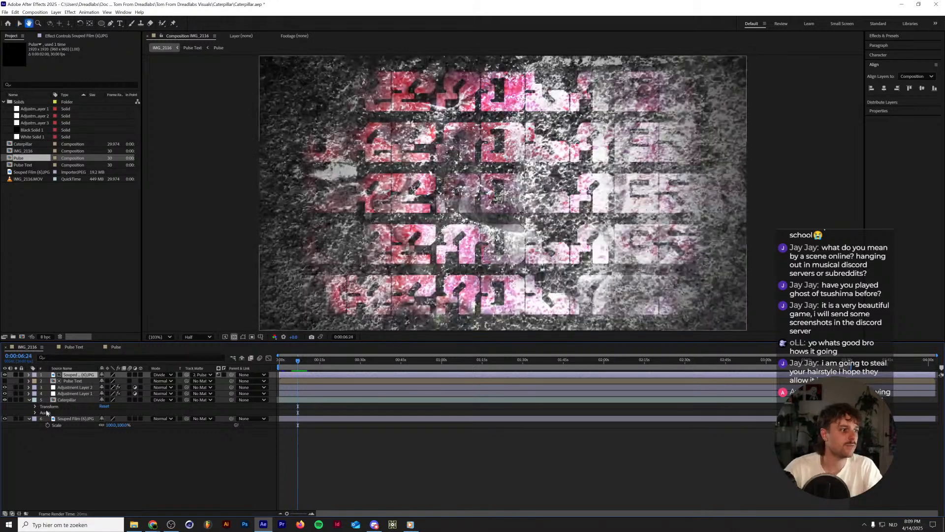
Try removing the Posterize Time effect from Adjustment Layer 2 and undo the deletion.
{"action": "left_click", "coordinate": [73, 388]}
{"action": "left_click", "coordinate": [53, 36]}
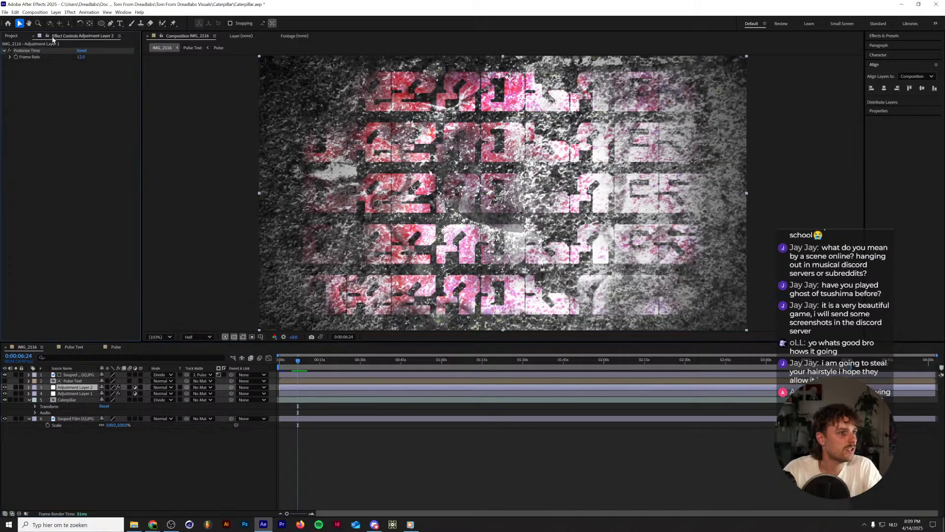
{"action": "left_click", "coordinate": [23, 51]}
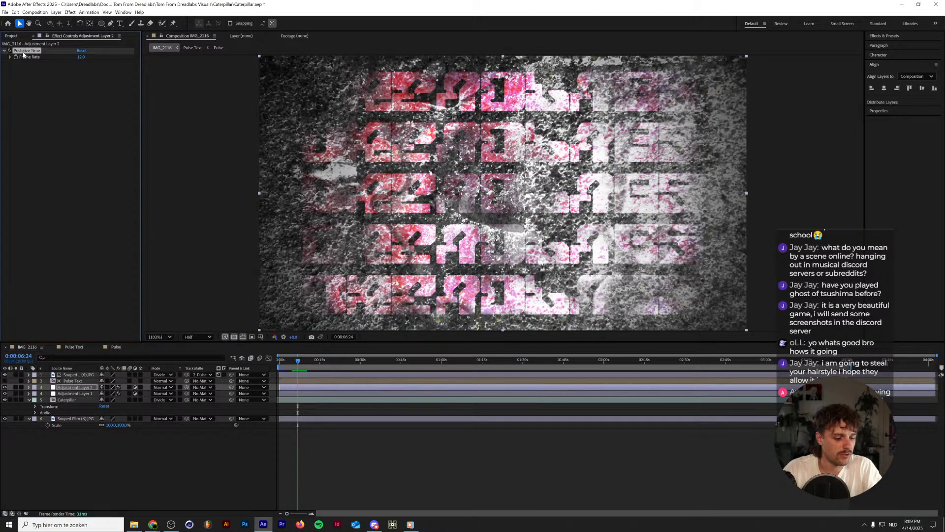
{"action": "key", "text": "Delete"}
{"action": "key", "text": "ctrl+z"}
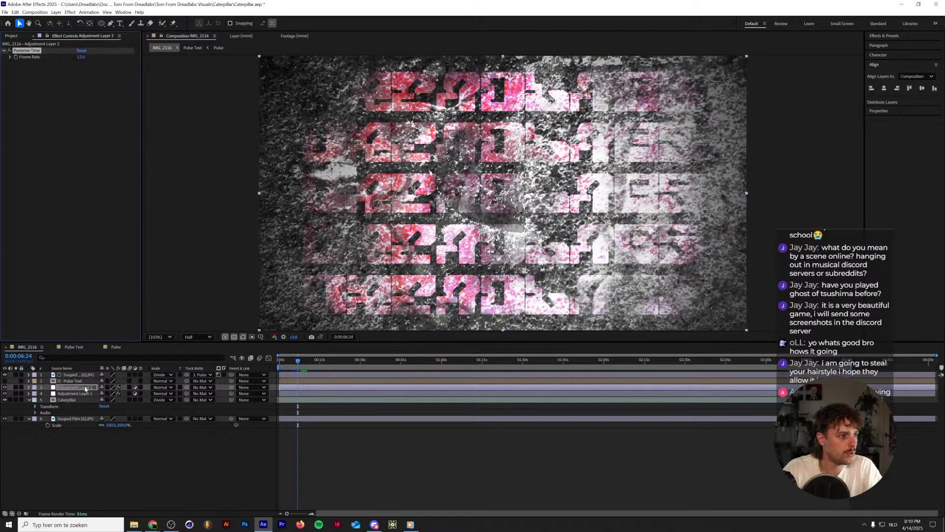
Move Adjustment Layer 2 with Posterize Time above all other layers in IMG_2116 and preview the result.
{"action": "left_click", "coordinate": [85, 388]}
{"action": "key", "text": "ctrl+shift+bracketright"}
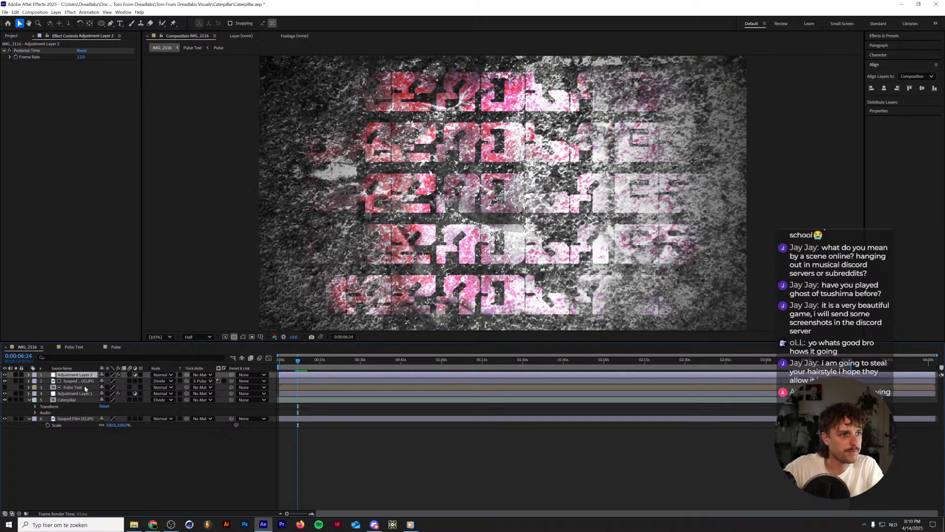
{"action": "key", "text": "space"}
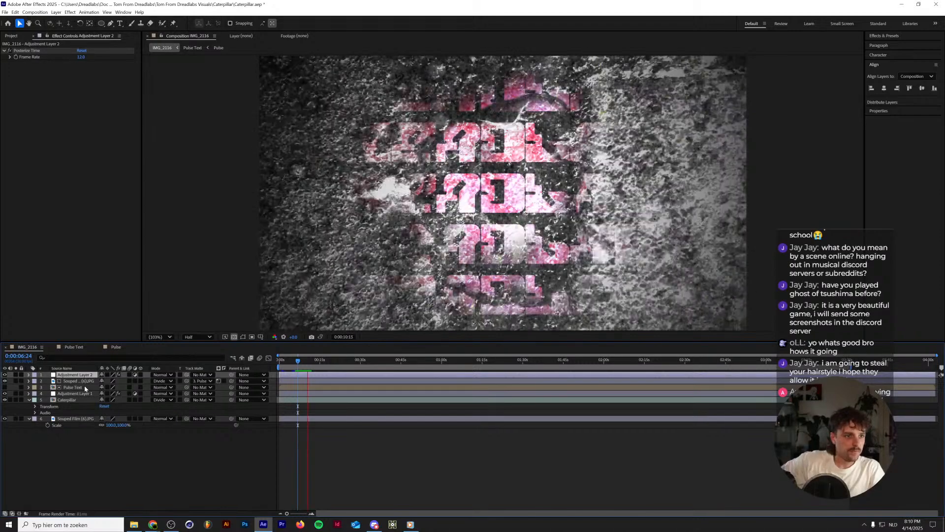
{"action": "key", "text": "space"}
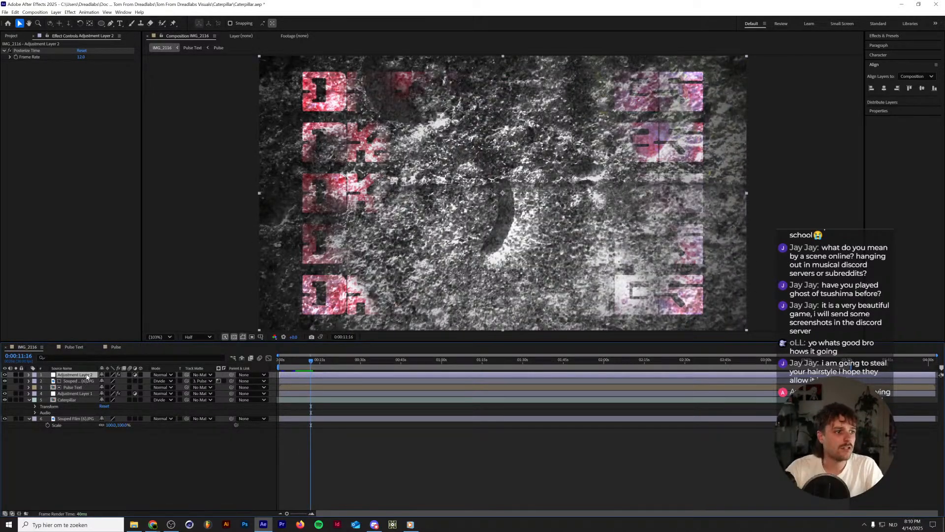
In the Pulse Text composition, add an adjustment layer above the DREADLABS titles and name it Blur.
{"action": "left_click", "coordinate": [116, 348]}
{"action": "left_click", "coordinate": [73, 347]}
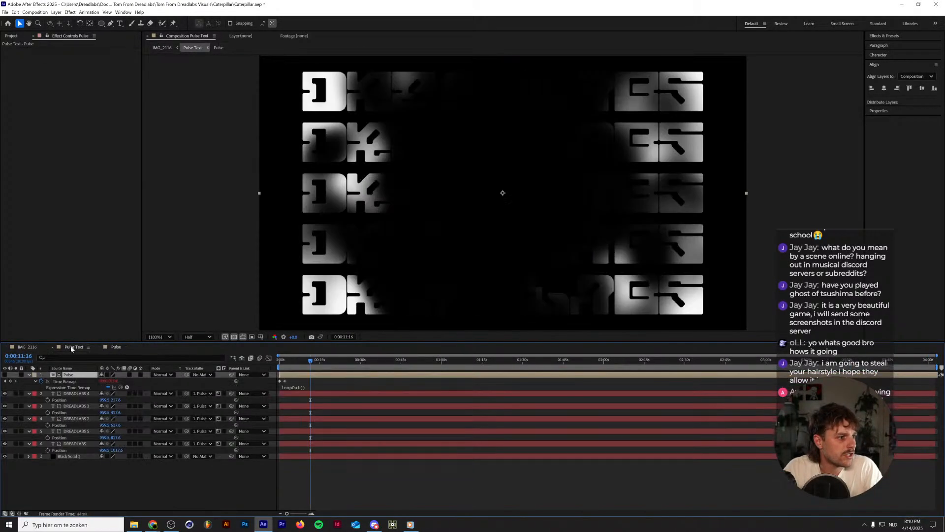
{"action": "left_click", "coordinate": [71, 393]}
{"action": "key", "text": "ctrl+alt+y"}
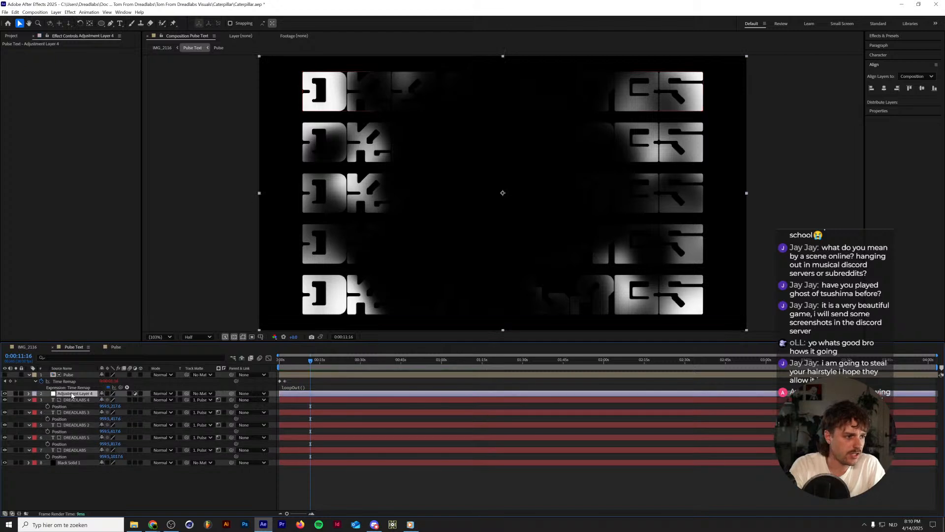
{"action": "key", "text": "Return"}
{"action": "type", "text": "Blyu"}
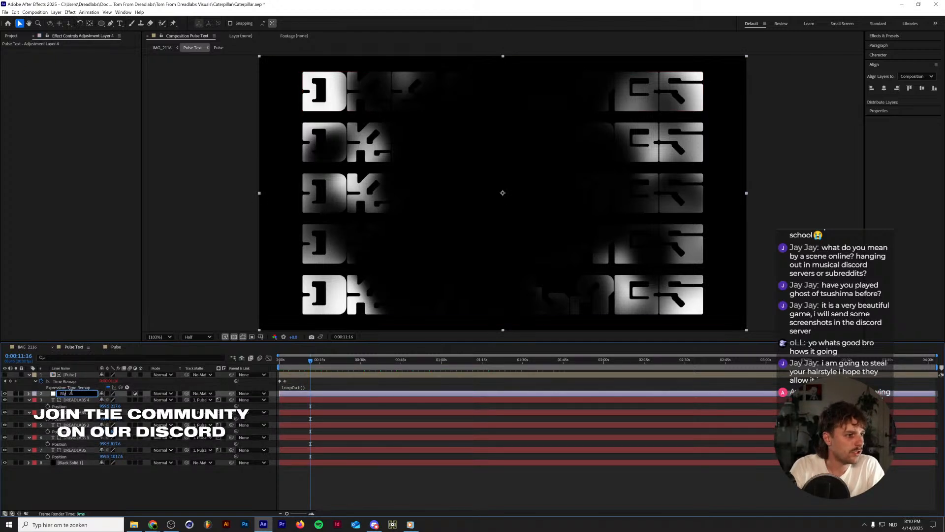
{"action": "key", "text": "BackSpace"}
{"action": "type", "text": "ur"}
{"action": "key", "text": "Return"}
Check the title edges in IMG_2116, and apply Turbulent Displace with size 2 to the Blur layer in Pulse Text.
{"action": "left_click", "coordinate": [28, 347]}
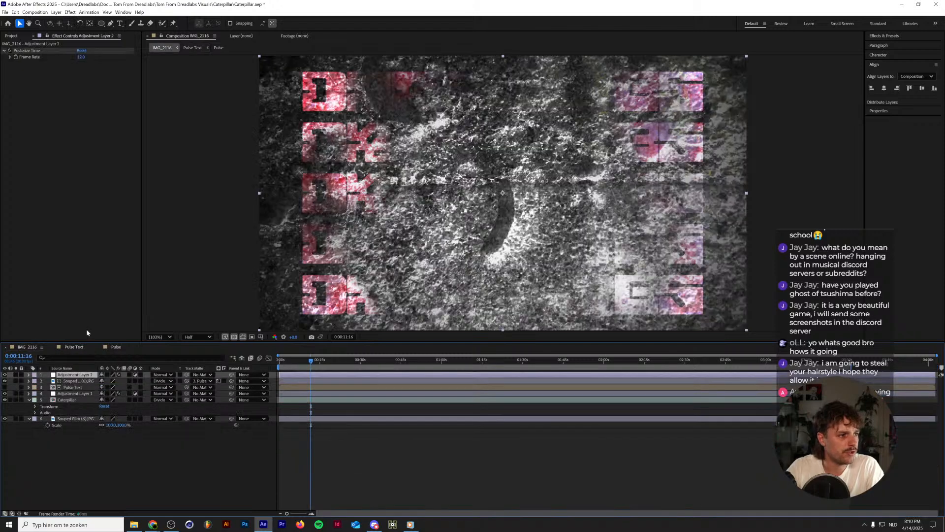
{"action": "scroll", "coordinate": [301, 78], "scroll_direction": "up", "scroll_amount": 6}
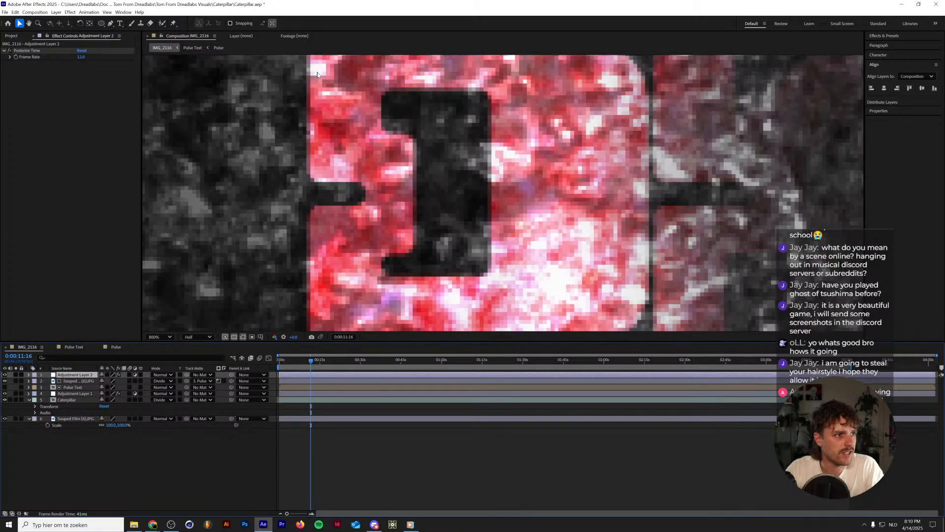
{"action": "scroll", "coordinate": [306, 116], "scroll_direction": "down", "scroll_amount": 4}
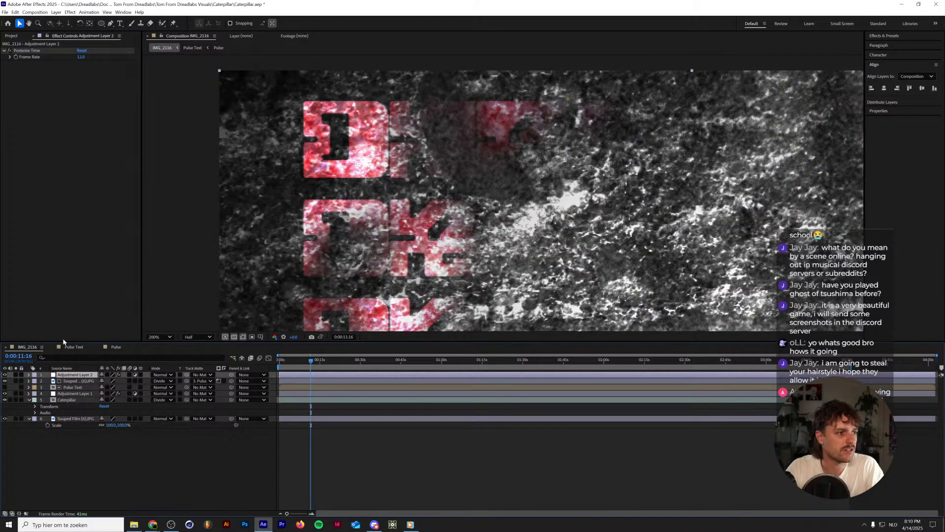
{"action": "left_click", "coordinate": [74, 346]}
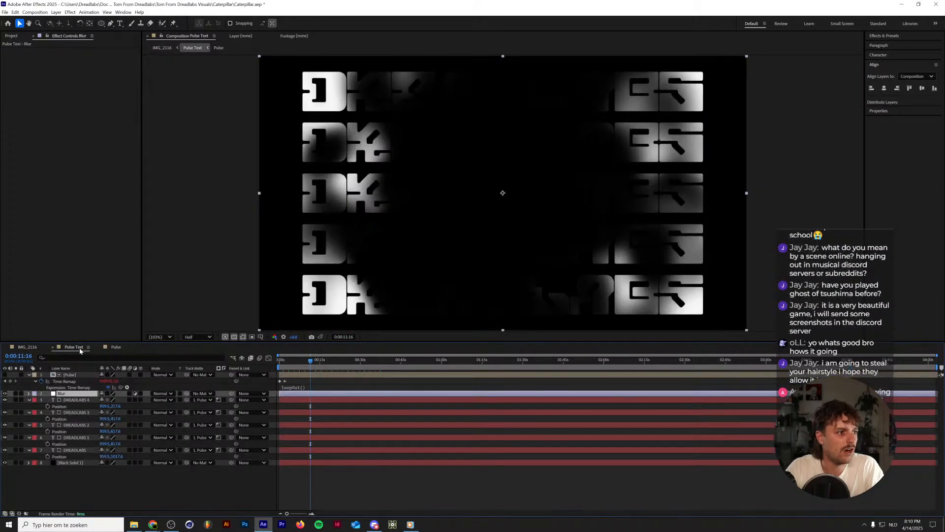
{"action": "left_click", "coordinate": [888, 36]}
{"action": "left_click_drag", "start_coordinate": [881, 59], "coordinate": [76, 393]}
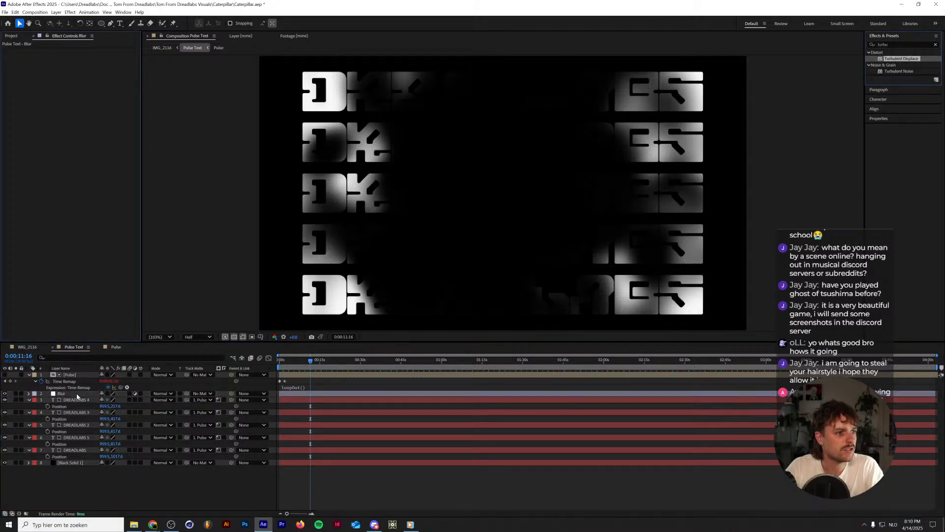
{"action": "left_click", "coordinate": [82, 70]}
{"action": "type", "text": "2"}
{"action": "key", "text": "Return"}
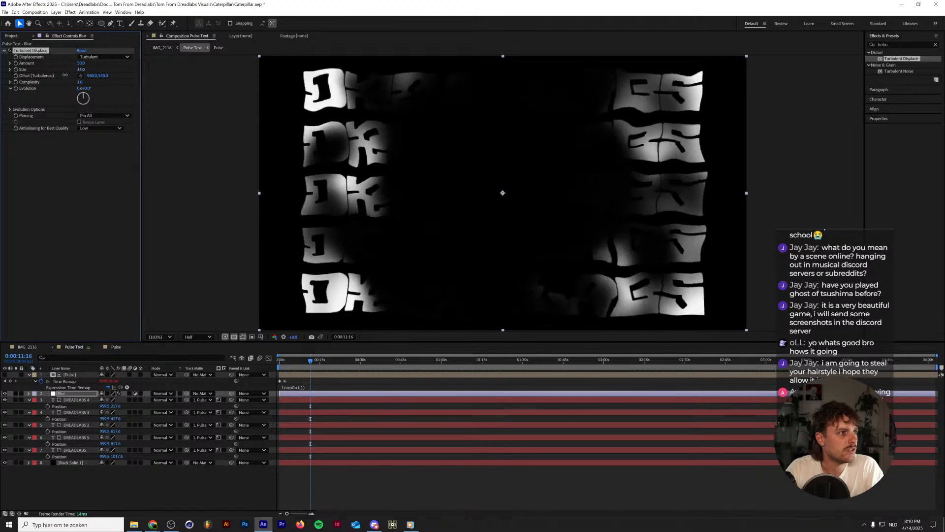
Set the Turbulent Displace amount on the Blur layer to 30.
{"action": "left_click", "coordinate": [81, 63]}
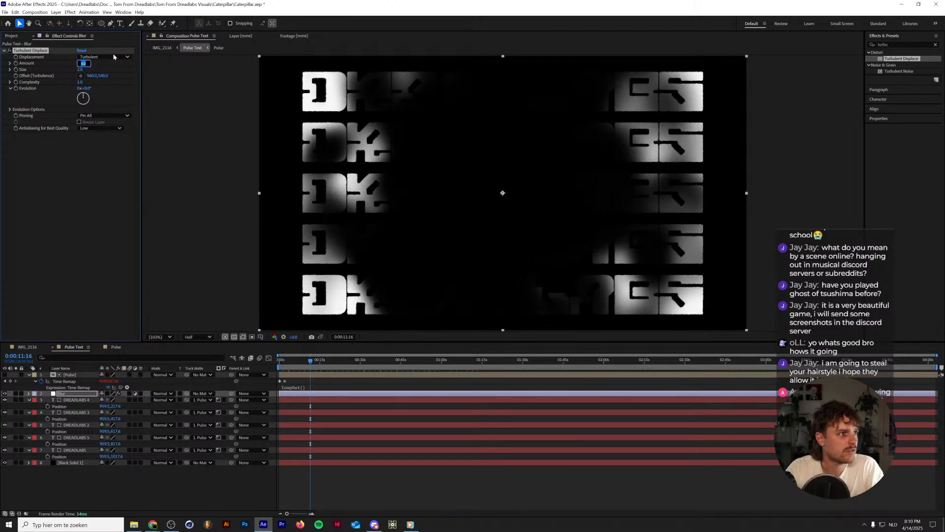
{"action": "type", "text": "10"}
{"action": "key", "text": "Return"}
{"action": "left_click_drag", "start_coordinate": [79, 63], "coordinate": [88, 62]}
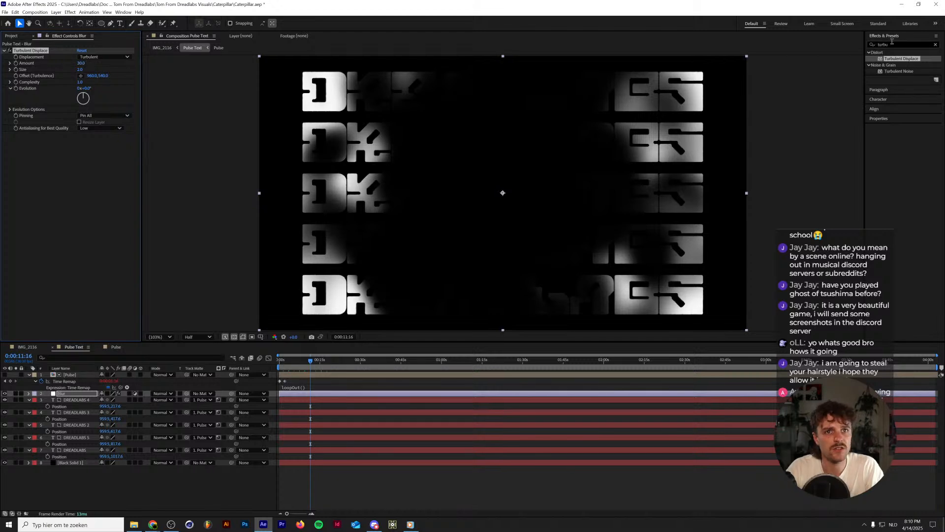
Apply Gaussian Blur above Turbulent Displace on the Blur layer and set its blurriness to about 3.4.
{"action": "left_click_drag", "start_coordinate": [892, 45], "coordinate": [648, 49]}
{"action": "type", "text": "gaussian"}
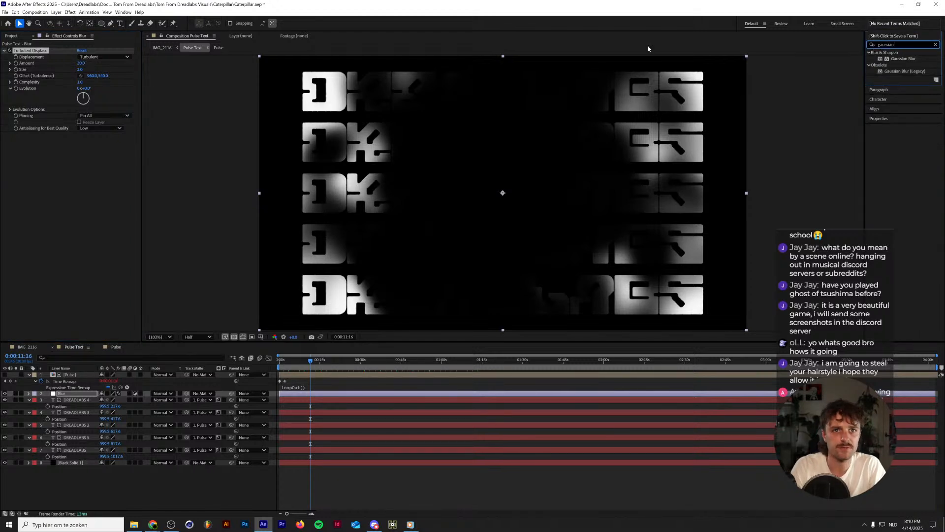
{"action": "left_click_drag", "start_coordinate": [894, 59], "coordinate": [43, 51]}
{"action": "left_click", "coordinate": [80, 57]}
{"action": "type", "text": "2"}
{"action": "key", "text": "Return"}
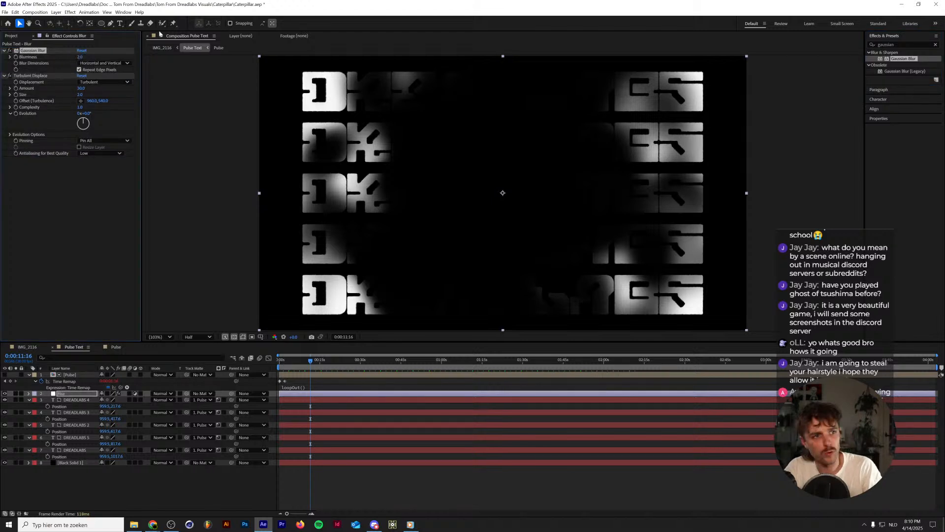
{"action": "scroll", "coordinate": [310, 88], "scroll_direction": "up", "scroll_amount": 6}
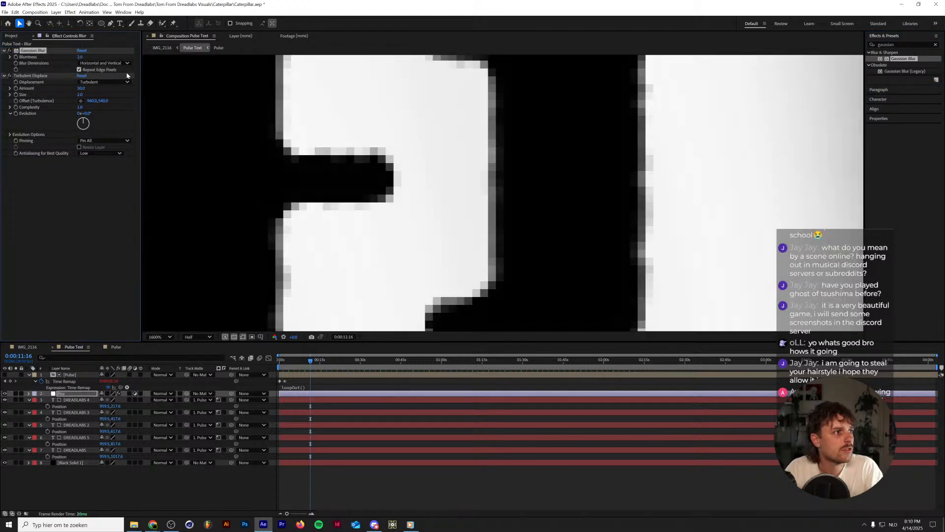
{"action": "left_click_drag", "start_coordinate": [80, 57], "coordinate": [86, 57]}
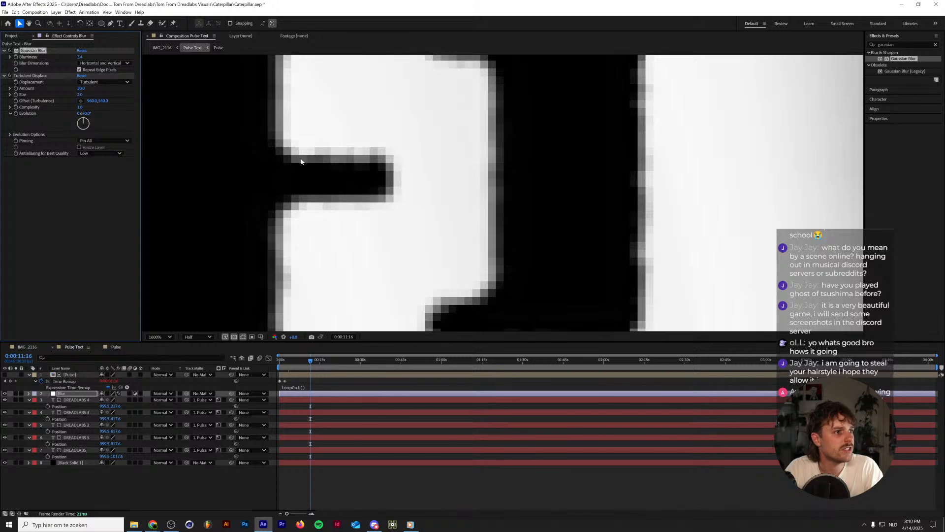
Preview the titles in Pulse Text and set Turbulent Displace on the Blur layer to size 4 and amount 40.
{"action": "scroll", "coordinate": [301, 162], "scroll_direction": "down", "scroll_amount": 6}
{"action": "scroll", "coordinate": [301, 160], "scroll_direction": "up", "scroll_amount": 1}
{"action": "key", "text": "space"}
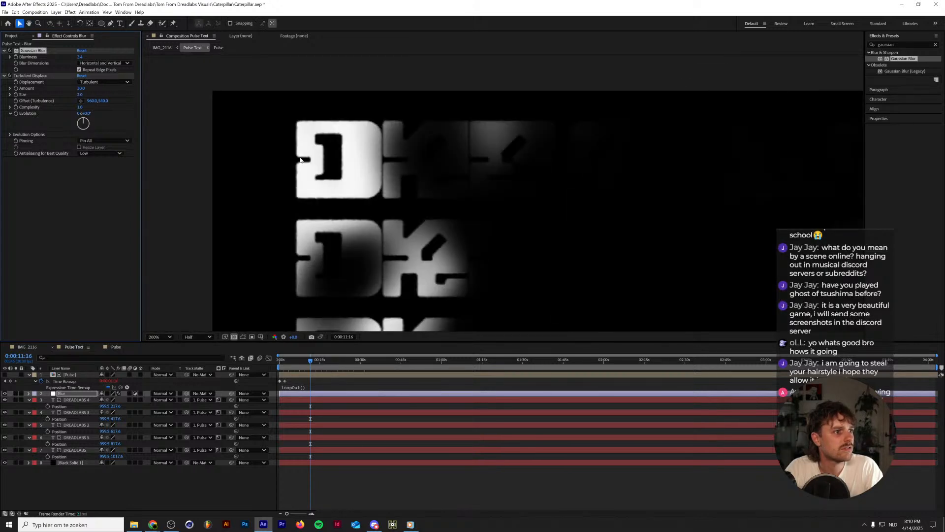
{"action": "key", "text": "space"}
{"action": "left_click_drag", "start_coordinate": [83, 93], "coordinate": [83, 92]}
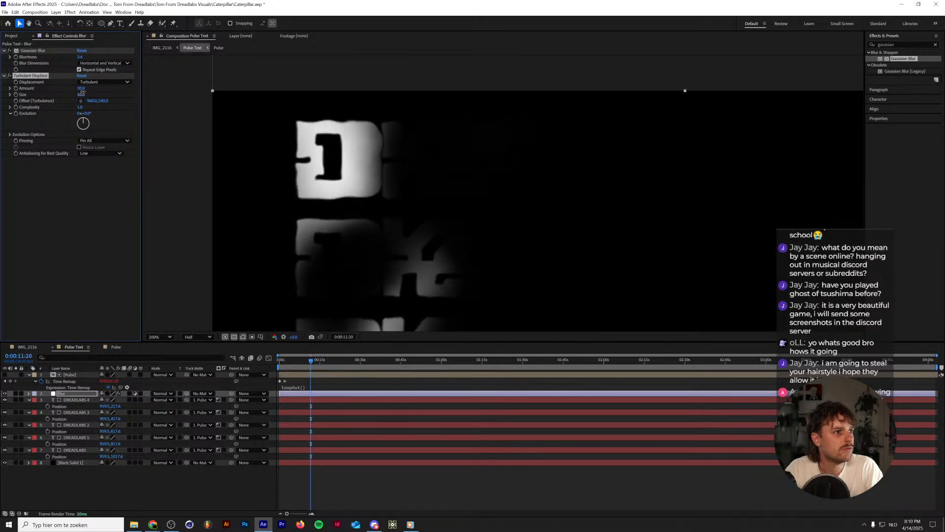
{"action": "left_click", "coordinate": [128, 89]}
{"action": "left_click", "coordinate": [80, 94]}
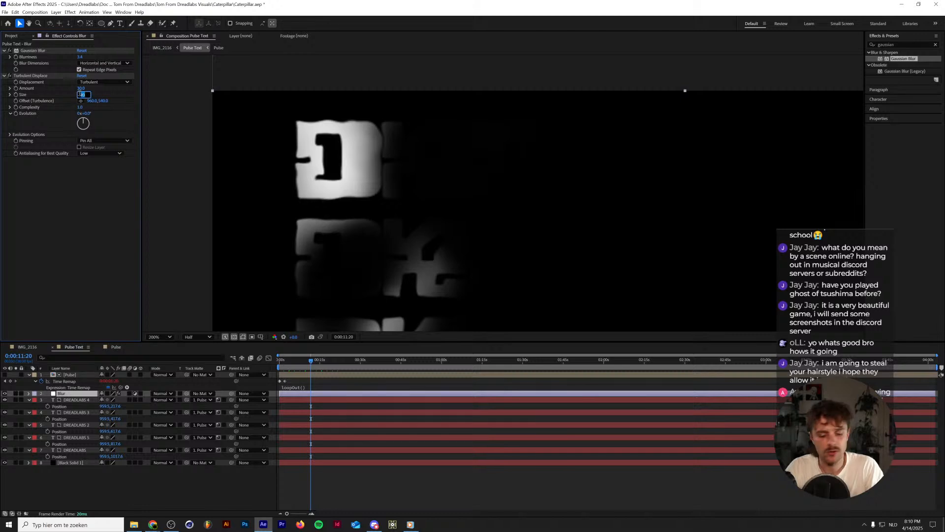
{"action": "type", "text": "4"}
{"action": "key", "text": "Return"}
{"action": "left_click", "coordinate": [82, 88]}
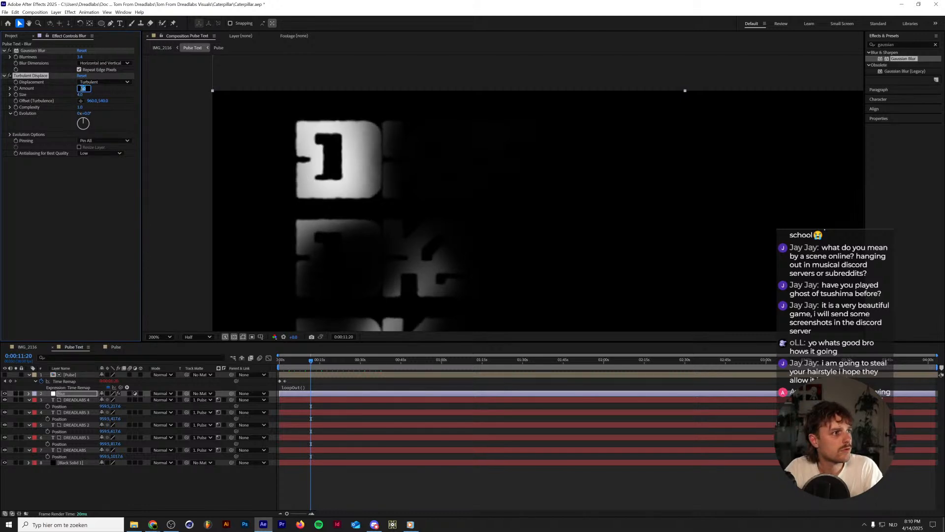
{"action": "type", "text": "40"}
{"action": "key", "text": "Return"}
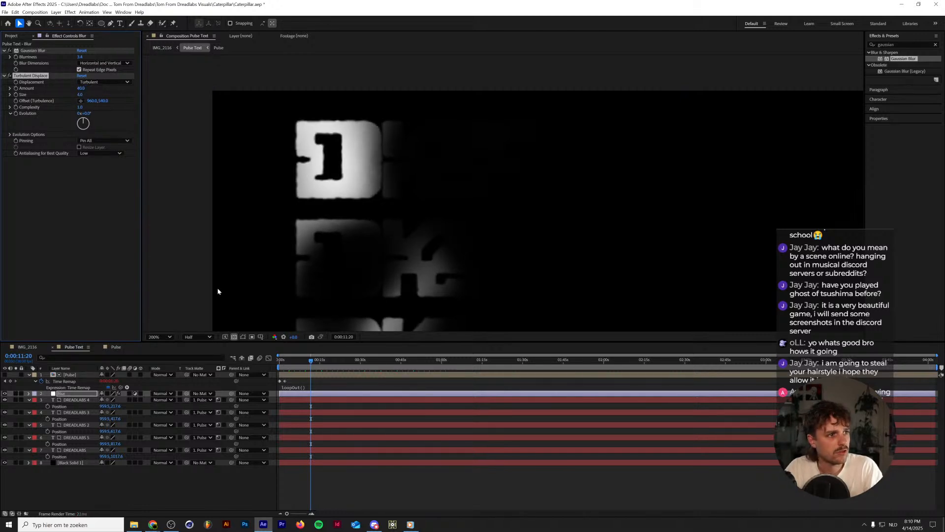
Preview the updated titles in IMG_2116 with the whole frame fitted in the viewer, and return to the first frame.
{"action": "left_click", "coordinate": [39, 341]}
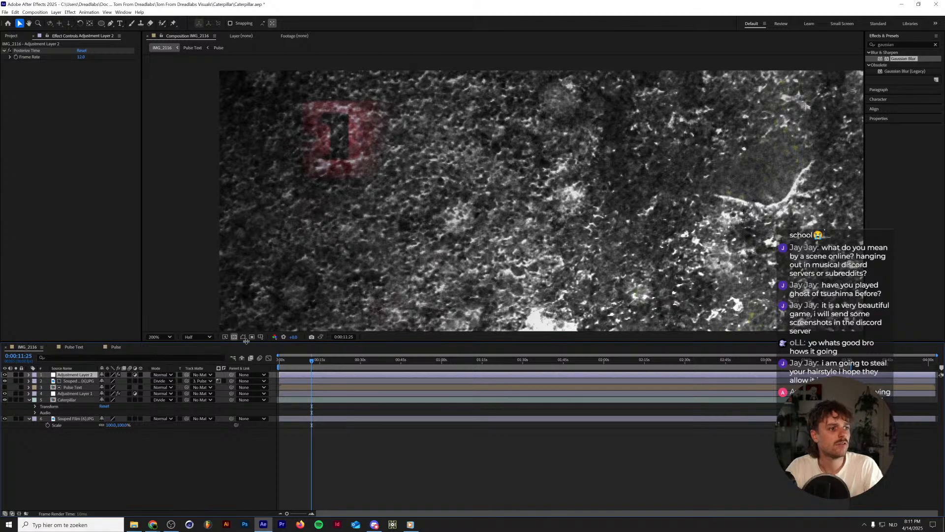
{"action": "left_click", "coordinate": [167, 337]}
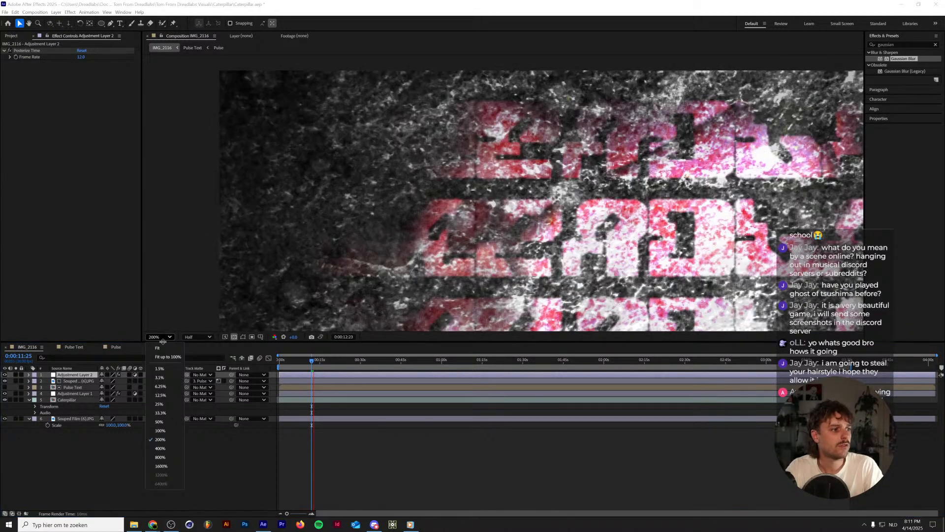
{"action": "left_click", "coordinate": [158, 347]}
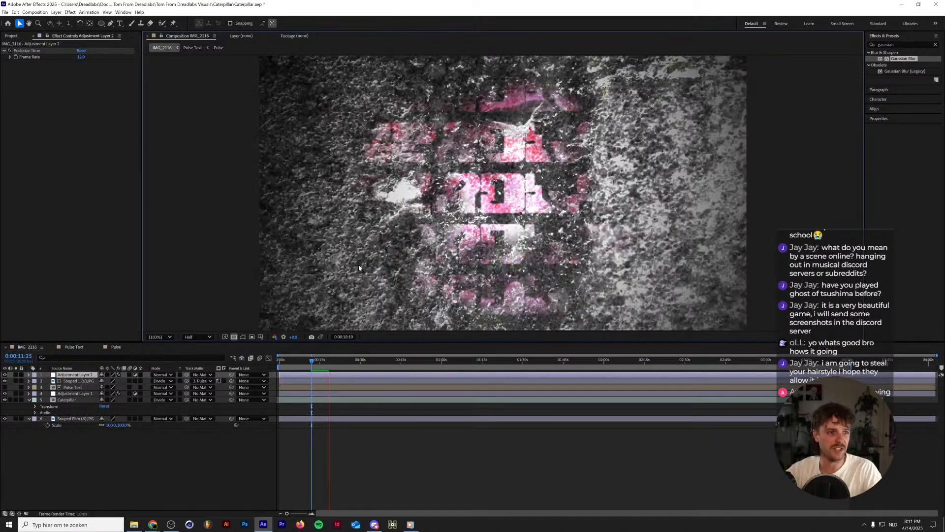
{"action": "key", "text": "space"}
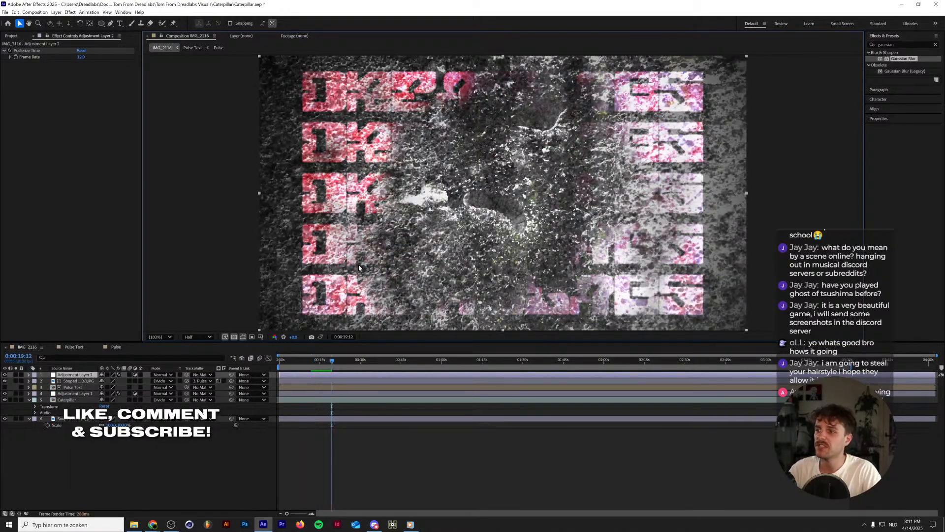
{"action": "key", "text": "Home"}
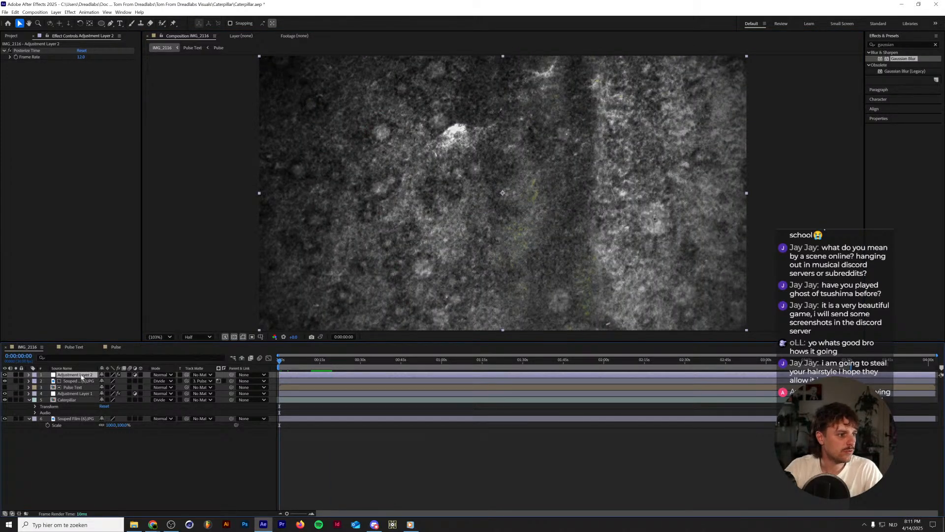
Rename Adjustment Layer 2 in IMG_2116 as Posterize Time.
{"action": "key", "text": "Return"}
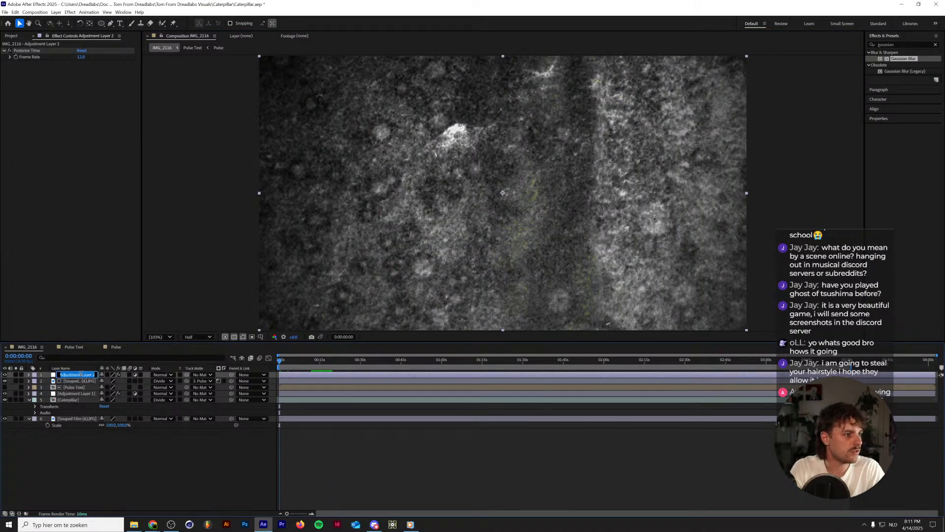
{"action": "type", "text": "Posterize Tim"}
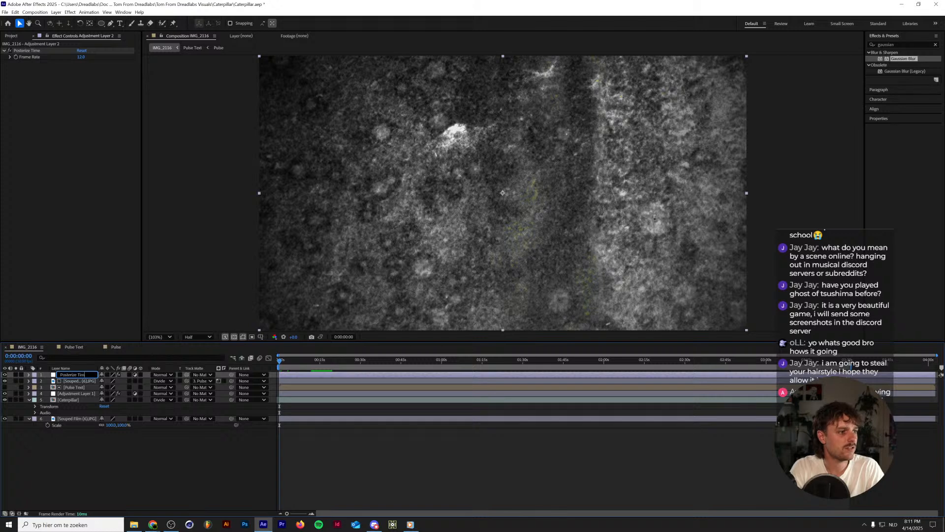
{"action": "type", "text": "e"}
{"action": "key", "text": "Return"}
Add an adjustment layer named Color Adjustments to IMG_2116 and place it directly below Posterize Time.
{"action": "key", "text": "ctrl+alt+y"}
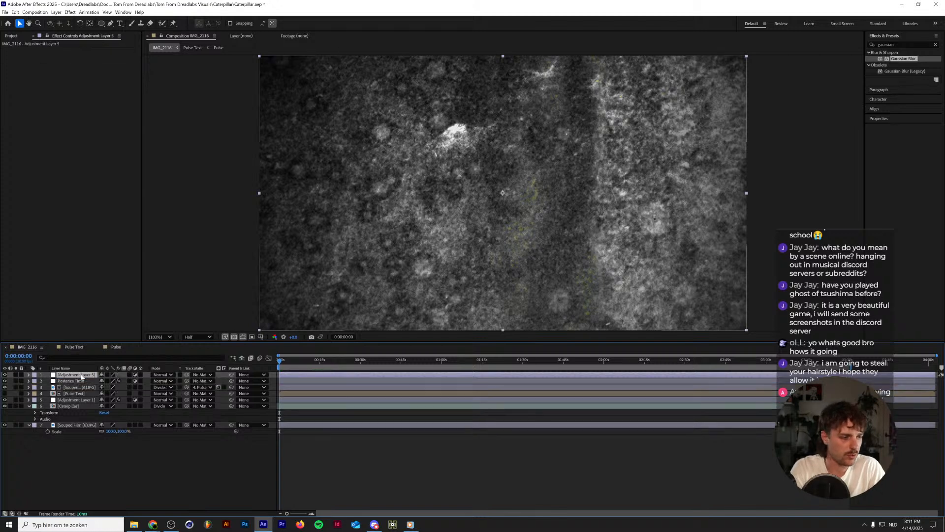
{"action": "key", "text": "Return"}
{"action": "type", "text": "COlo"}
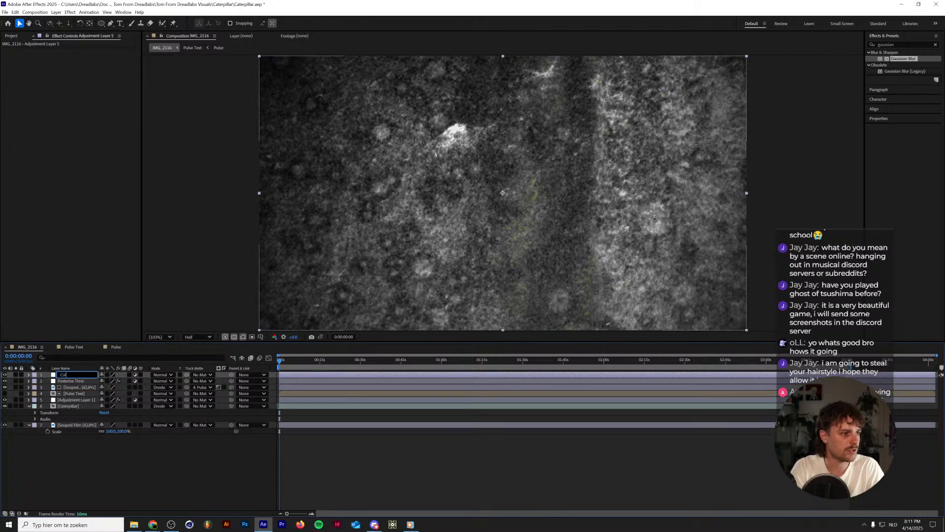
{"action": "type", "text": "r Adjustments"}
{"action": "key", "text": "Return"}
{"action": "key", "text": "ctrl+p"}
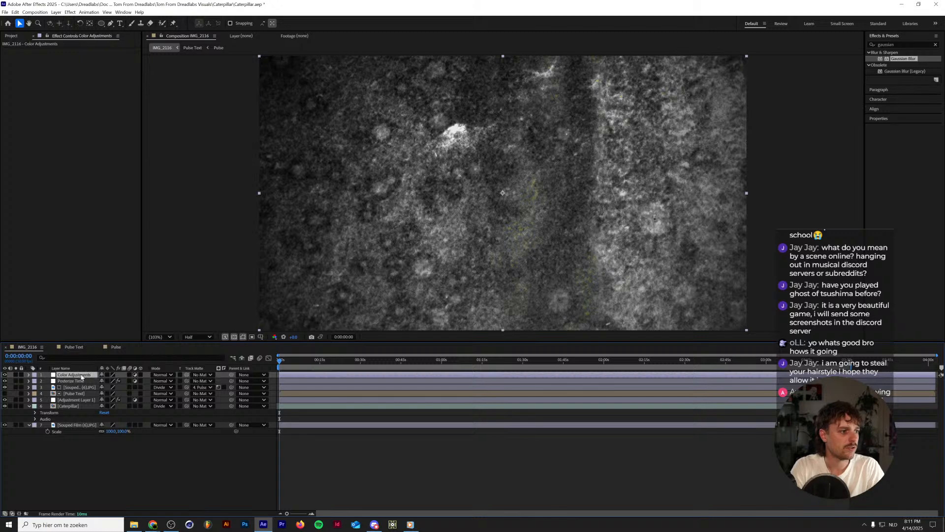
{"action": "left_click_drag", "start_coordinate": [81, 375], "coordinate": [82, 383]}
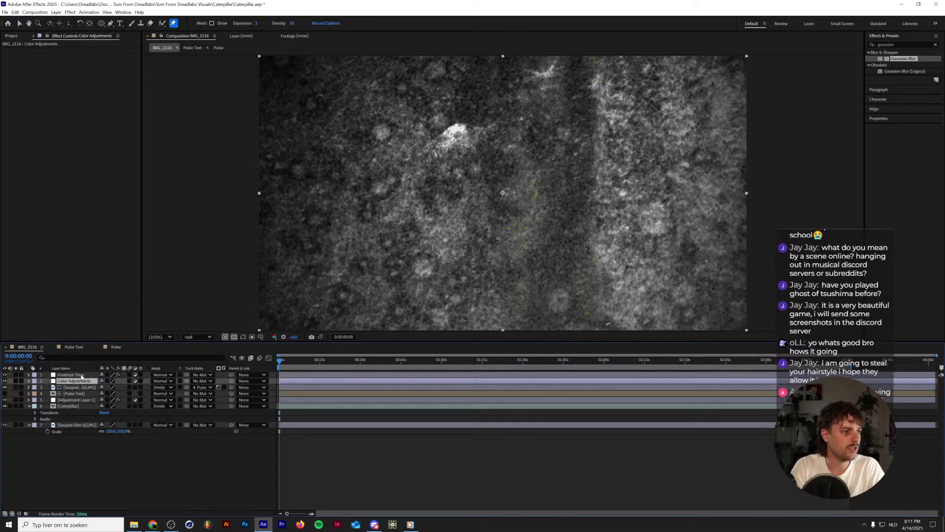
Find the CC Toner effect and apply it to the Color Adjustments layer.
{"action": "left_click", "coordinate": [894, 43]}
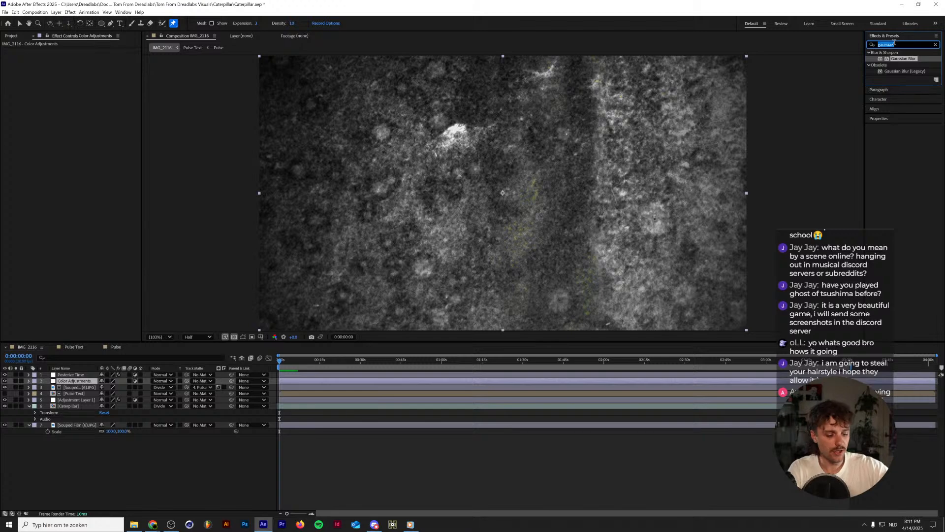
{"action": "type", "text": "toner"}
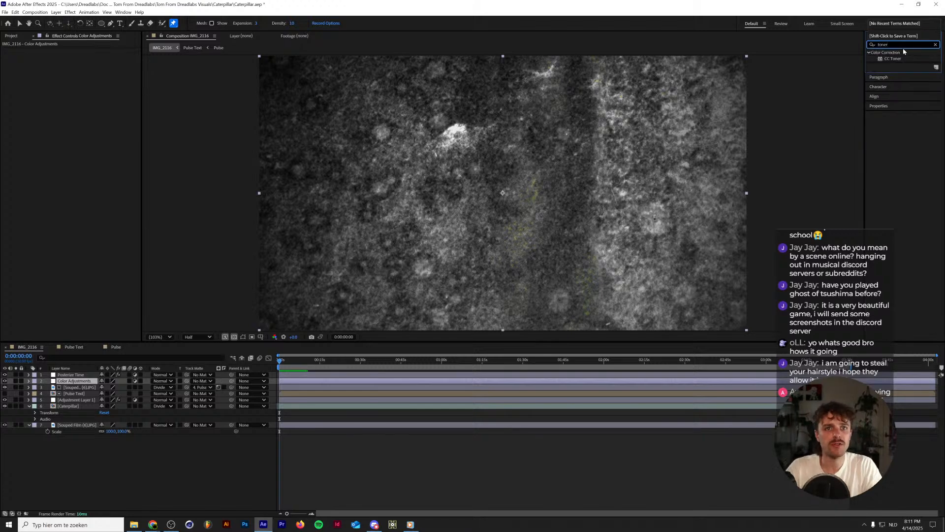
{"action": "left_click_drag", "start_coordinate": [893, 59], "coordinate": [74, 381]}
Switch to File Explorer and compare the colours of the Spider Visual renders in the Tom From Dreadlabs Visuals Export folder.
{"action": "left_click", "coordinate": [133, 525]}
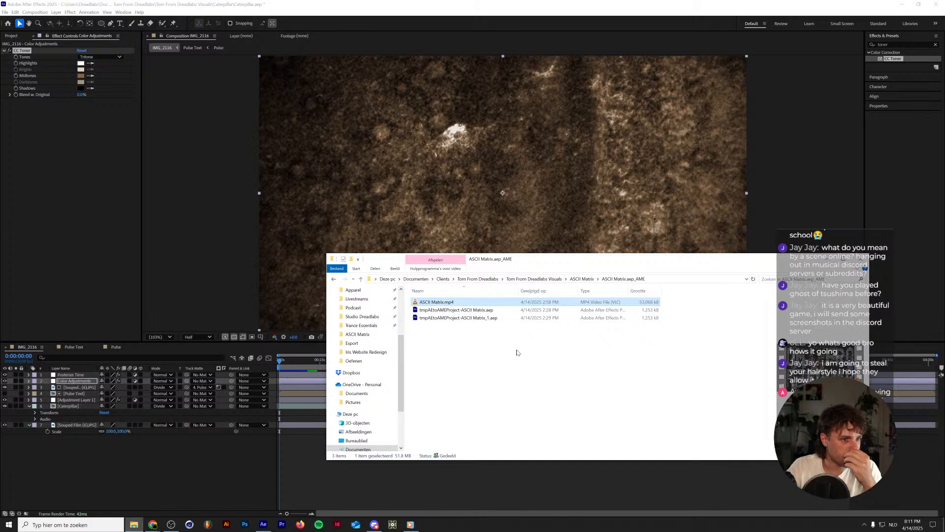
{"action": "left_click", "coordinate": [542, 279]}
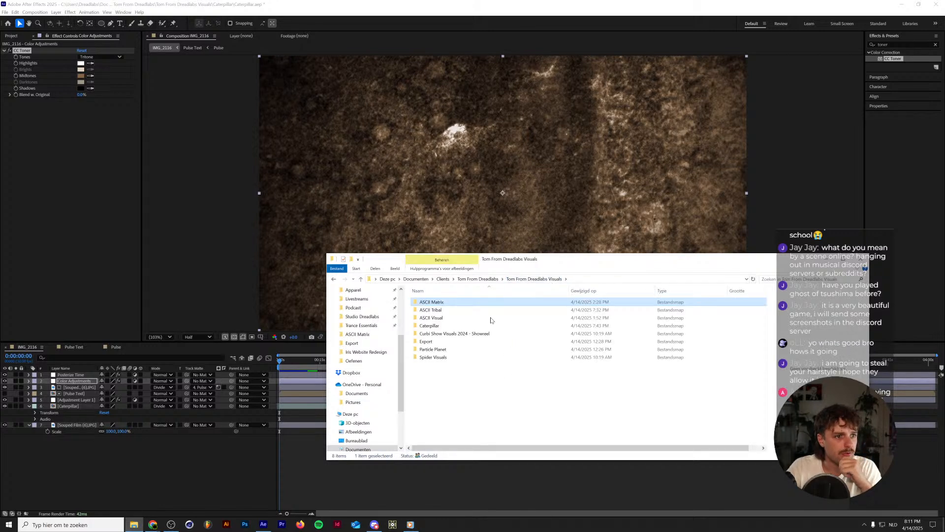
{"action": "double_click", "coordinate": [455, 343]}
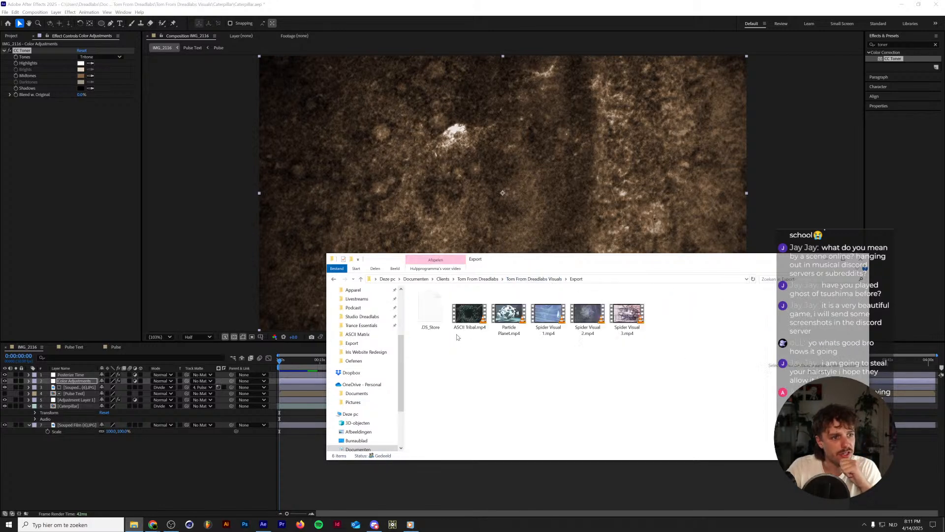
{"action": "left_click", "coordinate": [547, 318]}
{"action": "left_click", "coordinate": [591, 316]}
{"action": "left_click", "coordinate": [624, 317]}
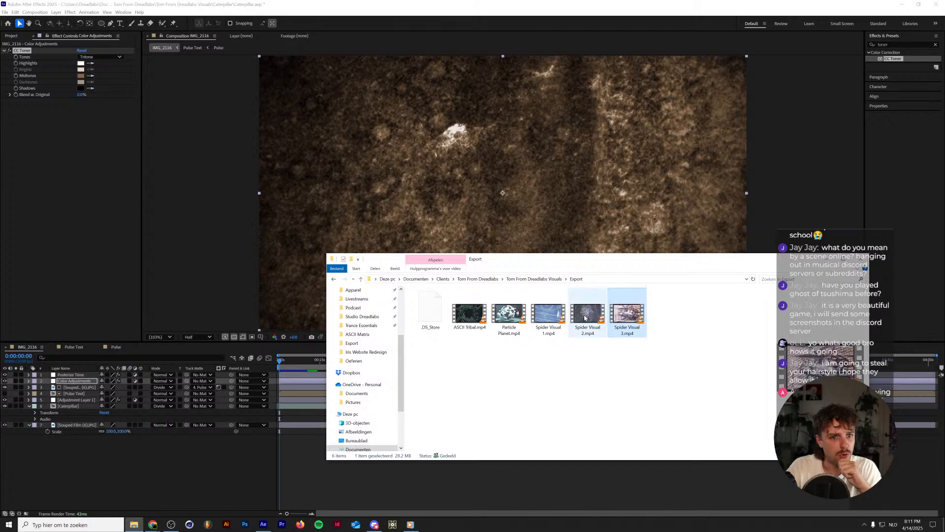
{"action": "left_click", "coordinate": [589, 318]}
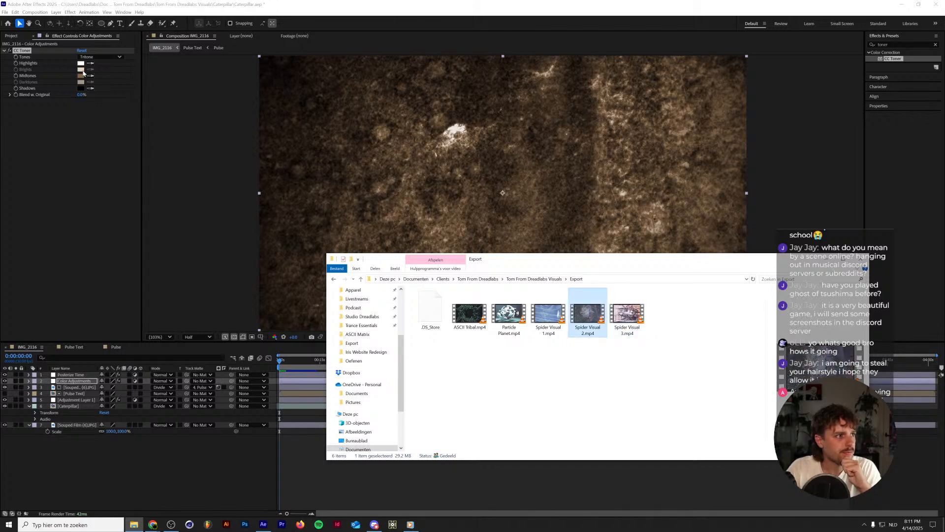
Set the Tones of CC Toner on the Color Adjustments layer to Pentone.
{"action": "left_click", "coordinate": [99, 57]}
{"action": "left_click", "coordinate": [91, 76]}
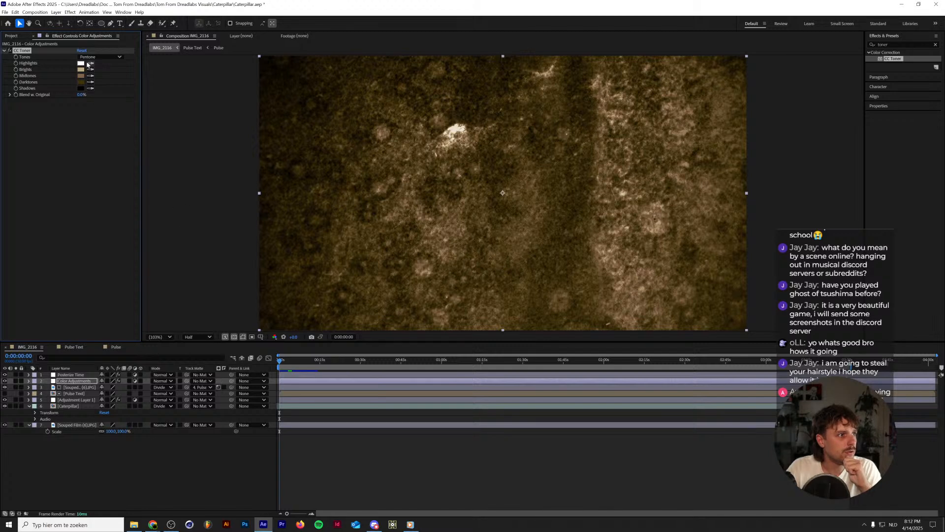
Try inverting the CC Toner colours with dark purple Highlights and near-white Shadows.
{"action": "left_click", "coordinate": [83, 64]}
{"action": "left_click", "coordinate": [492, 236]}
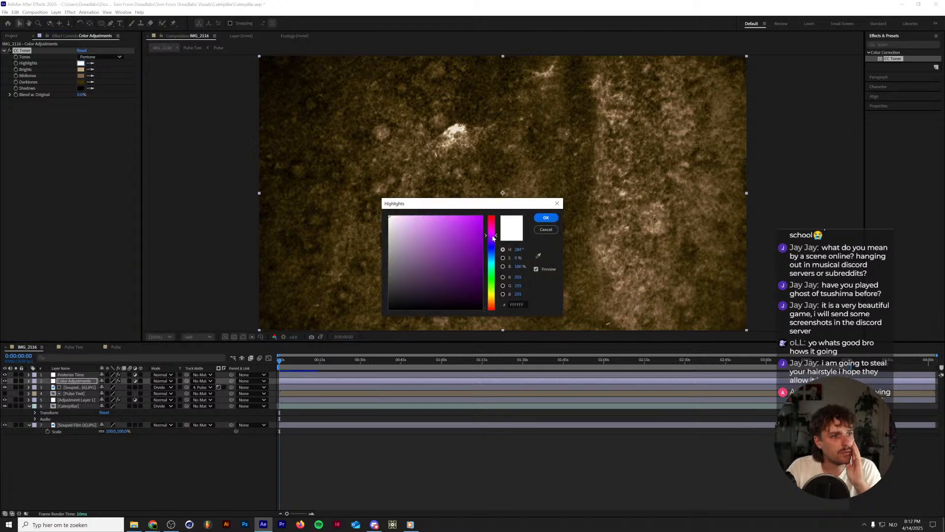
{"action": "left_click_drag", "start_coordinate": [439, 278], "coordinate": [411, 293]}
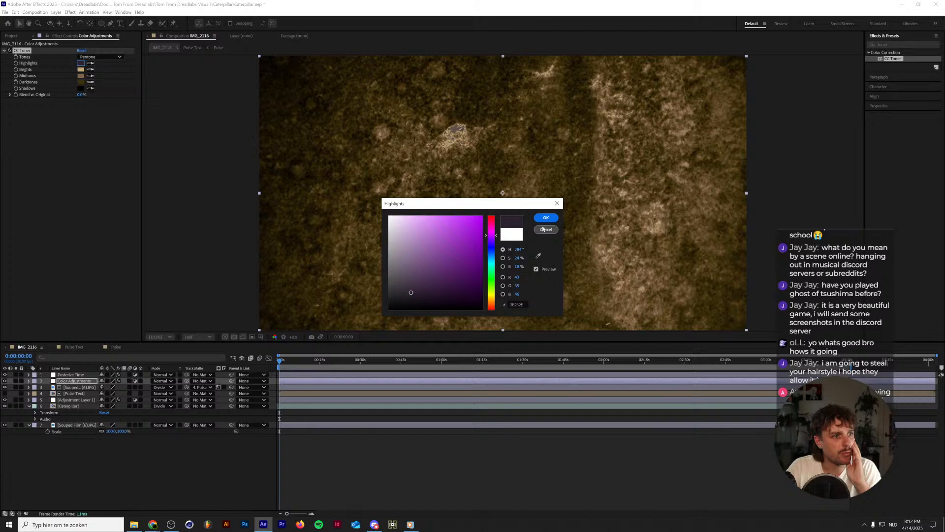
{"action": "left_click", "coordinate": [548, 219]}
{"action": "left_click", "coordinate": [81, 88]}
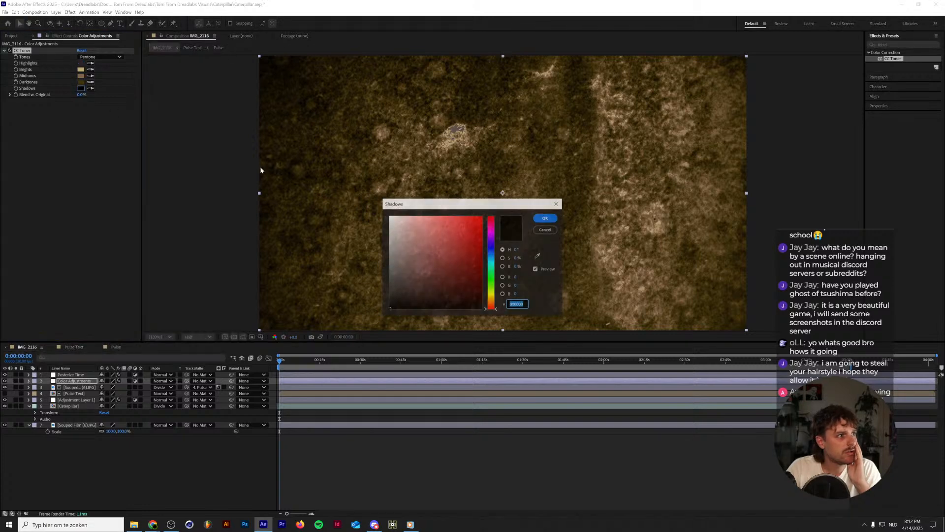
{"action": "left_click_drag", "start_coordinate": [404, 231], "coordinate": [308, 172]}
{"action": "left_click", "coordinate": [546, 221]}
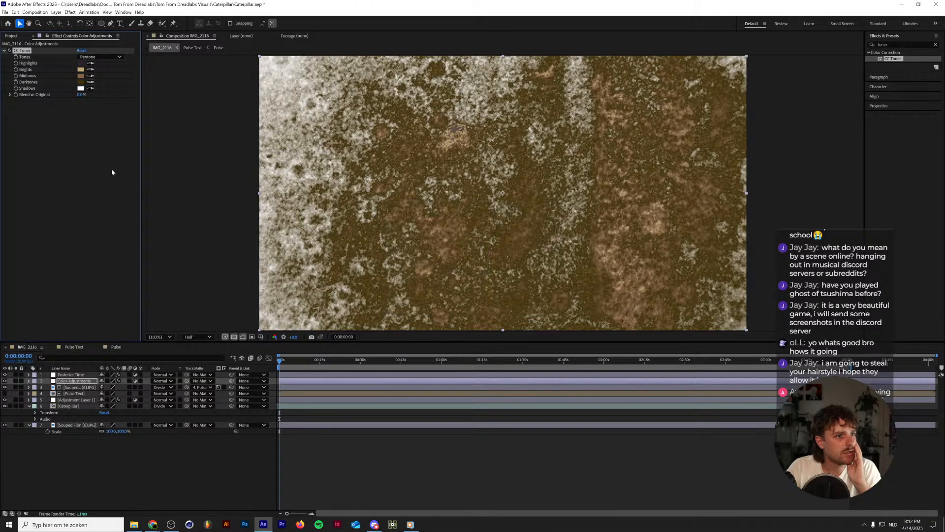
{"action": "left_click", "coordinate": [81, 63]}
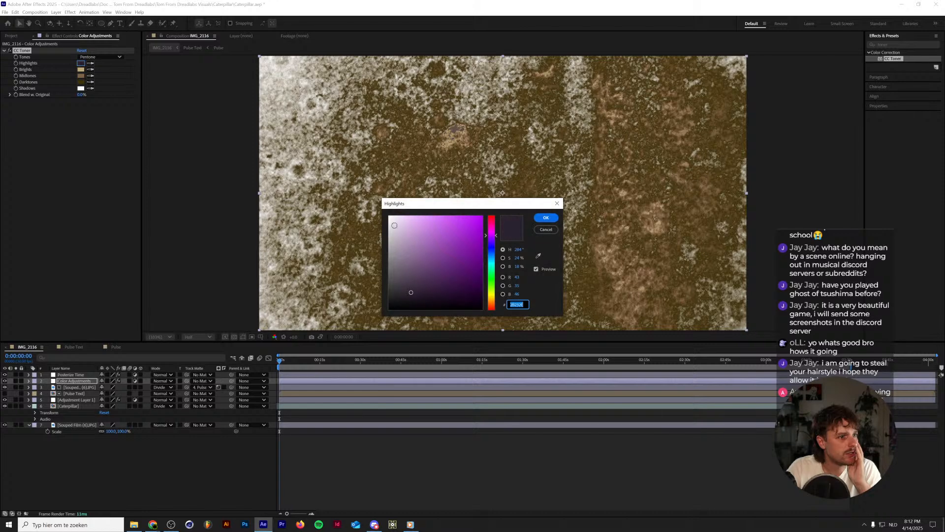
{"action": "left_click_drag", "start_coordinate": [393, 222], "coordinate": [387, 215]}
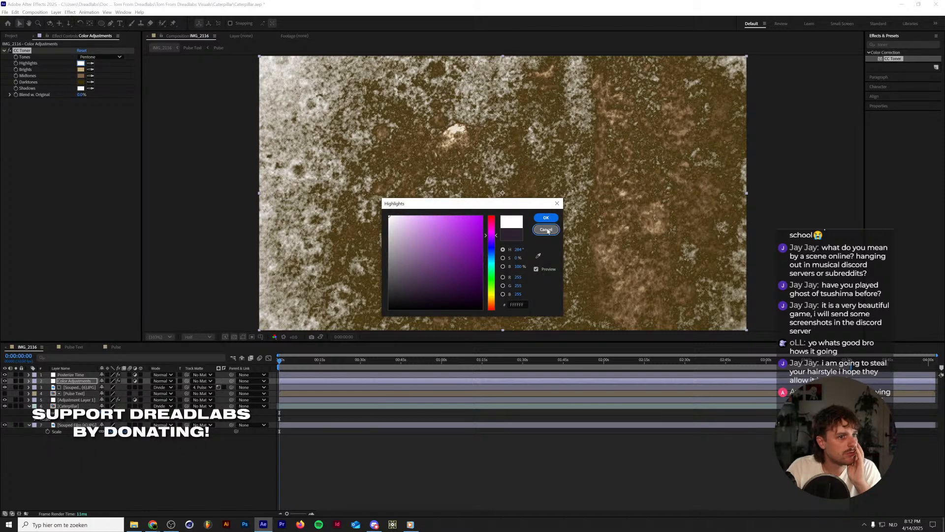
{"action": "left_click", "coordinate": [546, 230]}
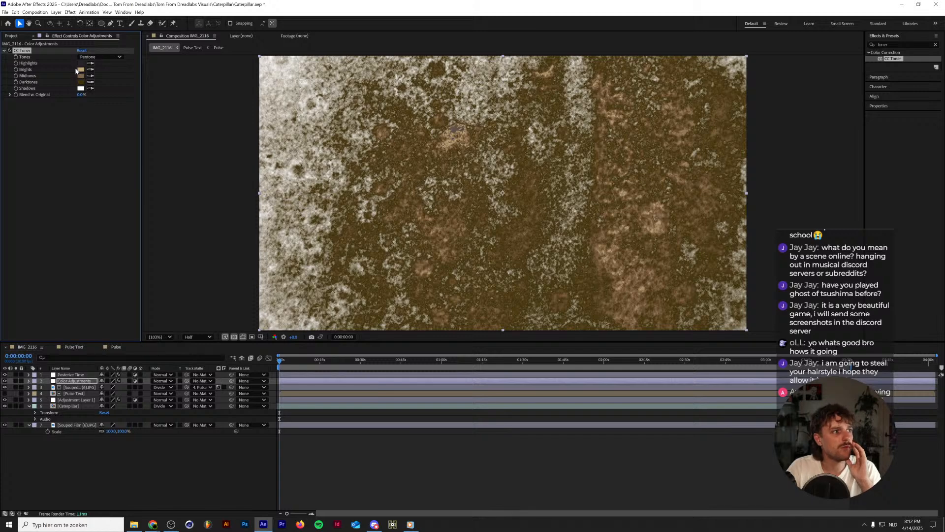
{"action": "left_click", "coordinate": [81, 63]}
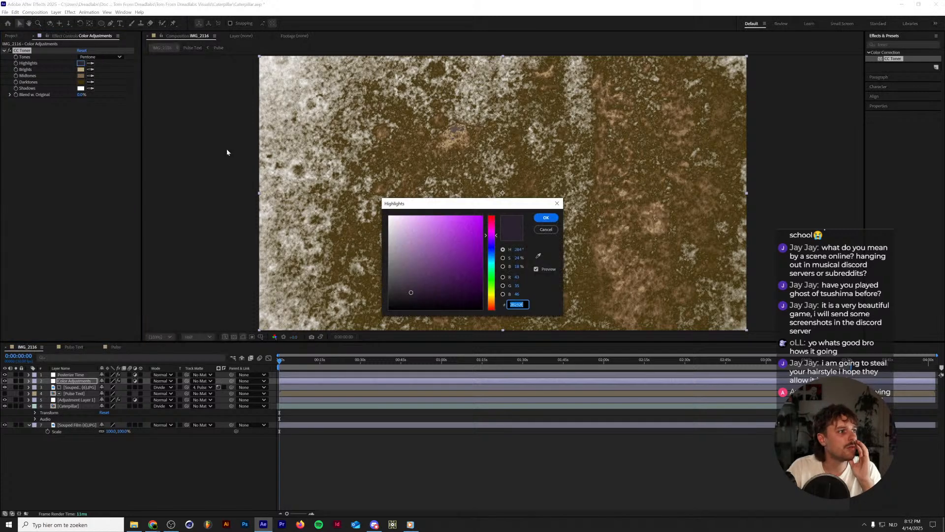
{"action": "left_click", "coordinate": [546, 229]}
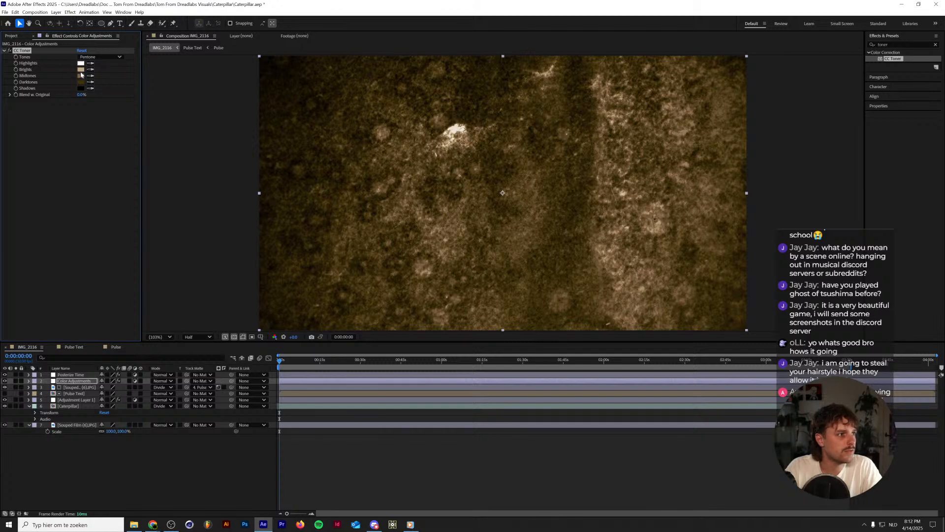
Set the Shadows colour of CC Toner on the Color Adjustments layer to a very dark purple (#1F1826).
{"action": "left_click", "coordinate": [80, 88]}
{"action": "left_click", "coordinate": [492, 256]}
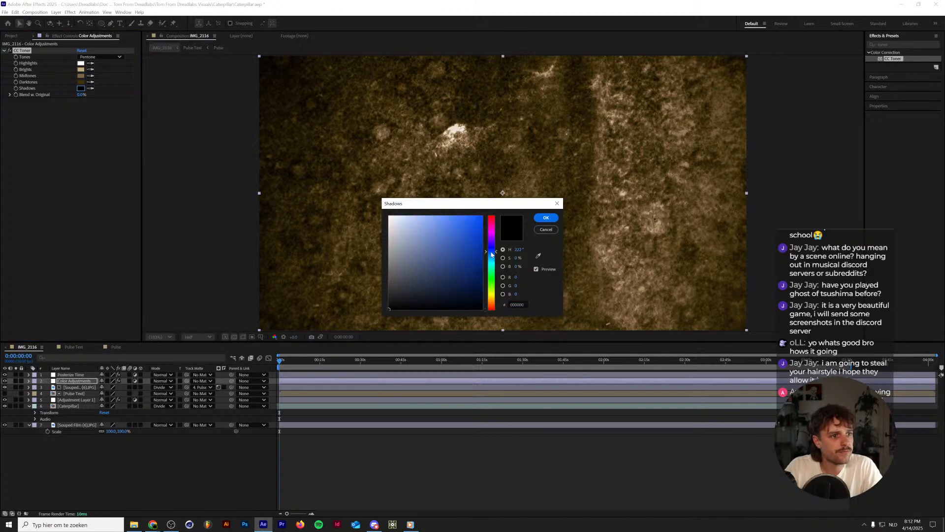
{"action": "left_click_drag", "start_coordinate": [492, 255], "coordinate": [491, 241]}
{"action": "left_click", "coordinate": [405, 299]}
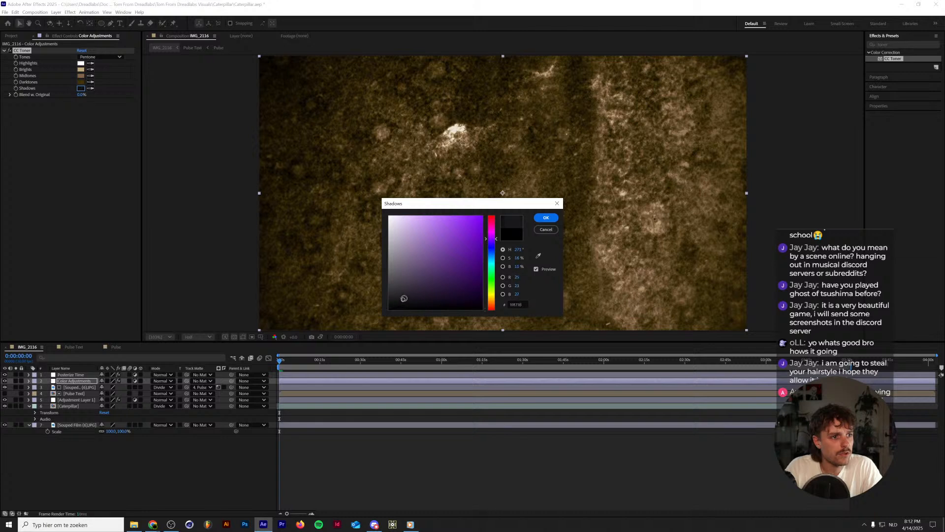
{"action": "left_click_drag", "start_coordinate": [405, 298], "coordinate": [422, 295]}
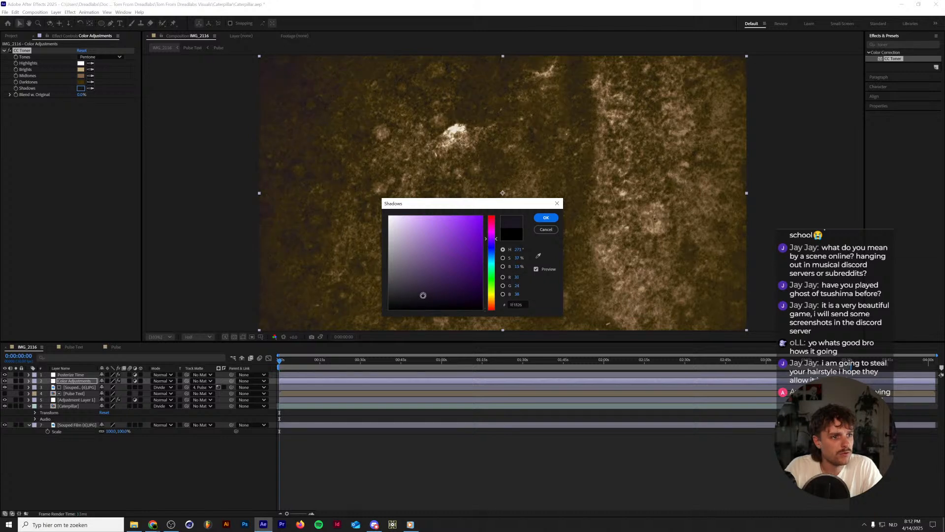
{"action": "left_click", "coordinate": [546, 217]}
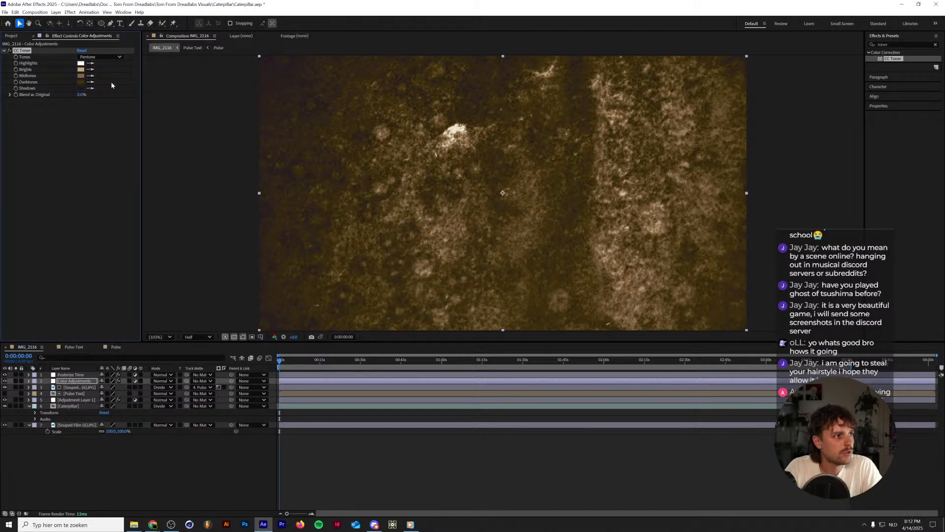
Change the Darktones colour of CC Toner to a muted, desaturated purple.
{"action": "left_click", "coordinate": [80, 83]}
{"action": "left_click", "coordinate": [491, 240]}
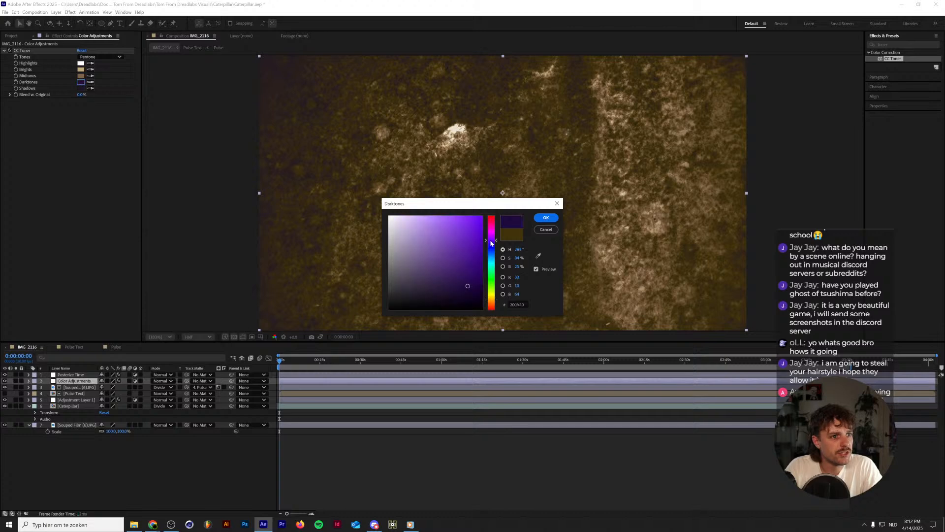
{"action": "left_click_drag", "start_coordinate": [426, 287], "coordinate": [412, 275]}
{"action": "left_click", "coordinate": [546, 217]}
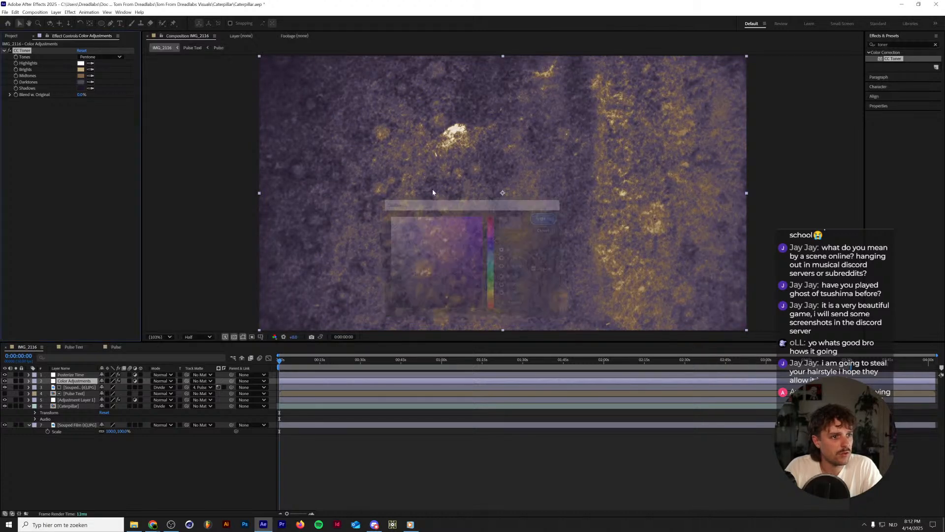
Change the Midtones colour of CC Toner to a desaturated medium grey-blue.
{"action": "left_click", "coordinate": [81, 76]}
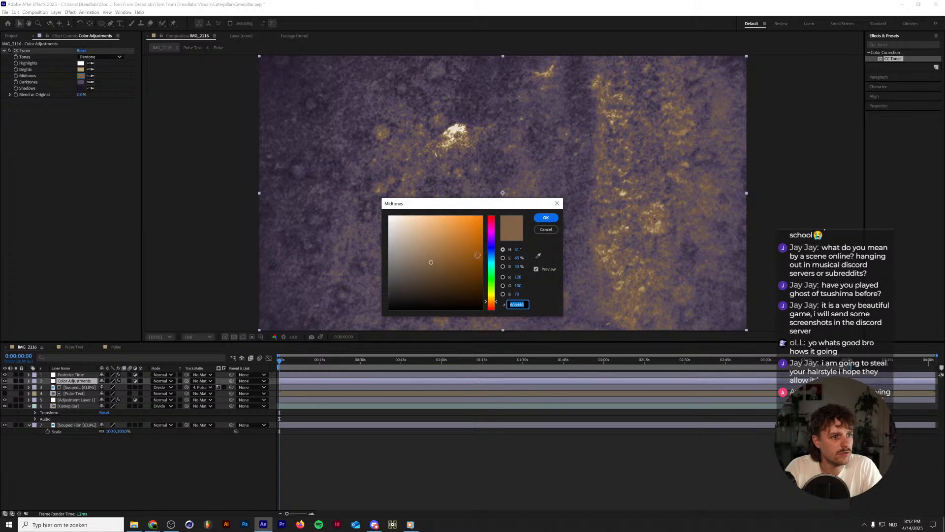
{"action": "left_click_drag", "start_coordinate": [492, 255], "coordinate": [492, 256]}
{"action": "left_click", "coordinate": [423, 250]}
{"action": "left_click_drag", "start_coordinate": [423, 250], "coordinate": [402, 253]}
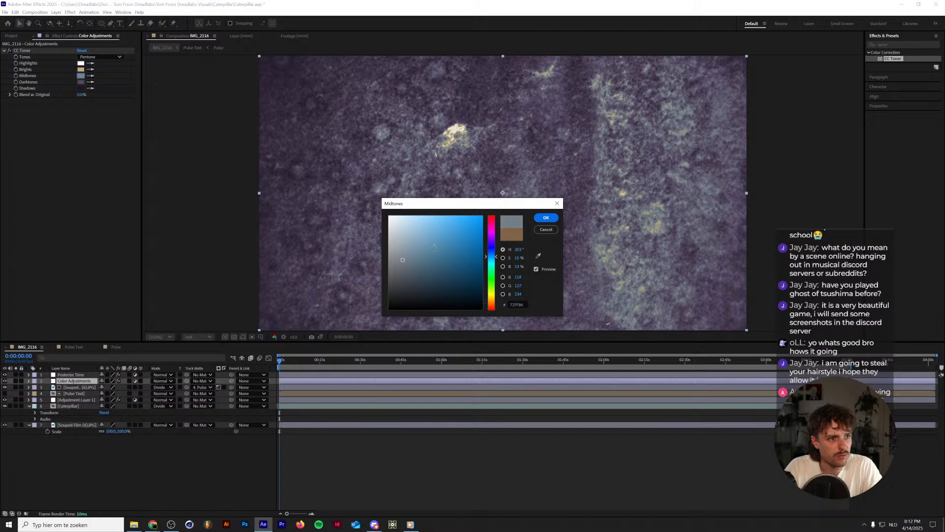
{"action": "left_click", "coordinate": [546, 217]}
Change the Brights colour of CC Toner to a very pale blue and preview the toned composition.
{"action": "left_click", "coordinate": [81, 69]}
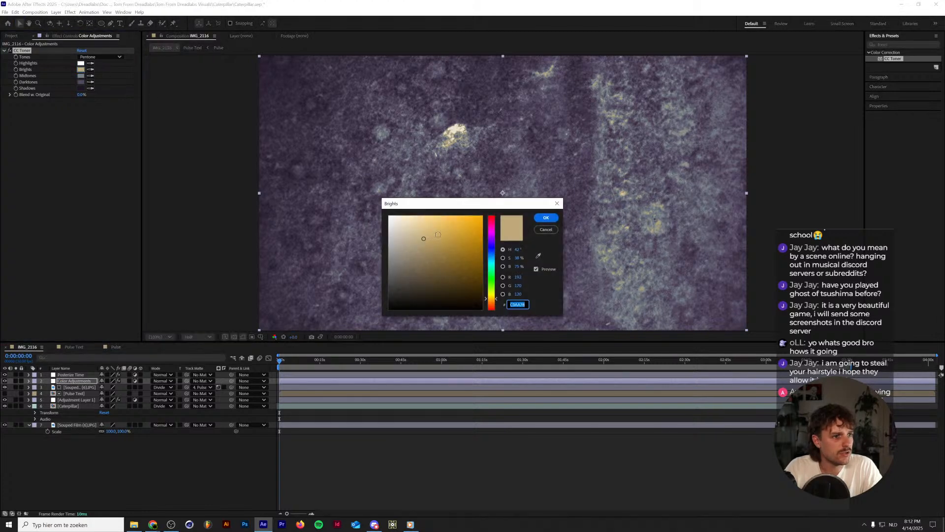
{"action": "left_click_drag", "start_coordinate": [492, 259], "coordinate": [491, 256]}
{"action": "left_click_drag", "start_coordinate": [422, 237], "coordinate": [398, 225]}
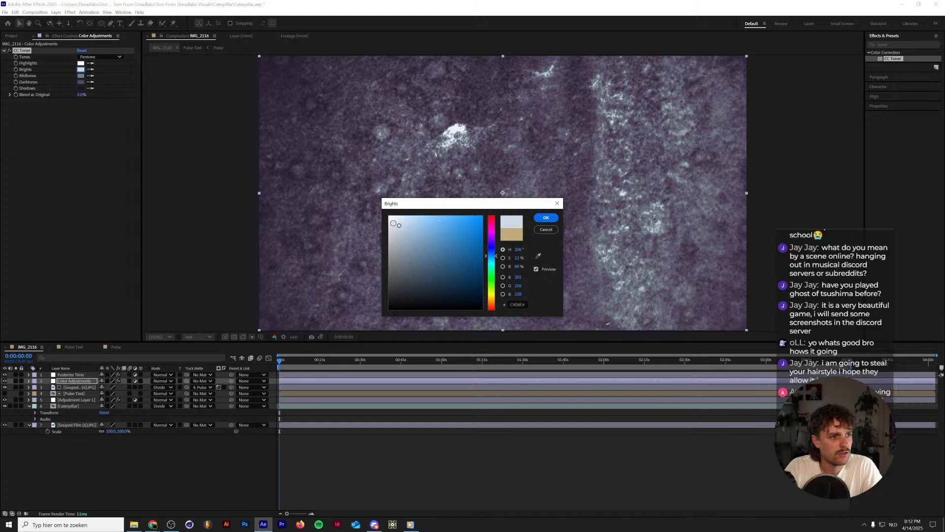
{"action": "left_click", "coordinate": [546, 217]}
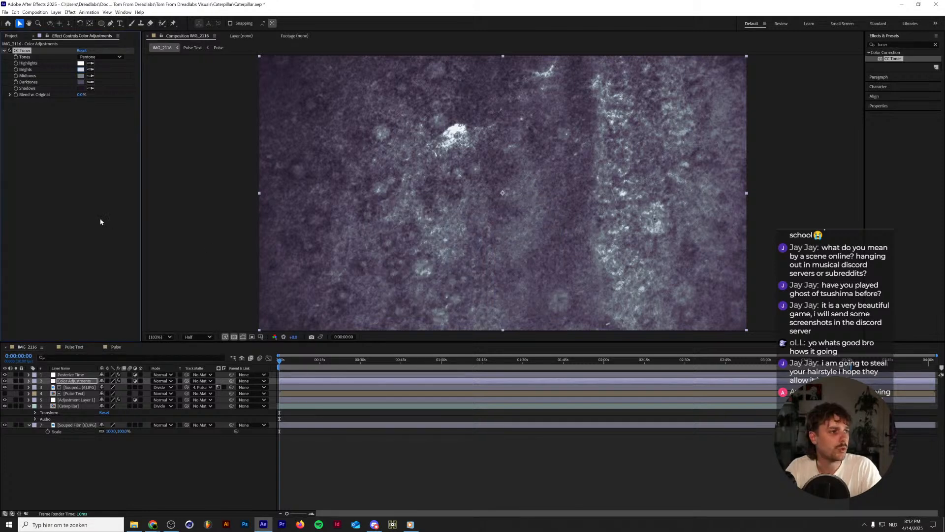
{"action": "key", "text": "h"}
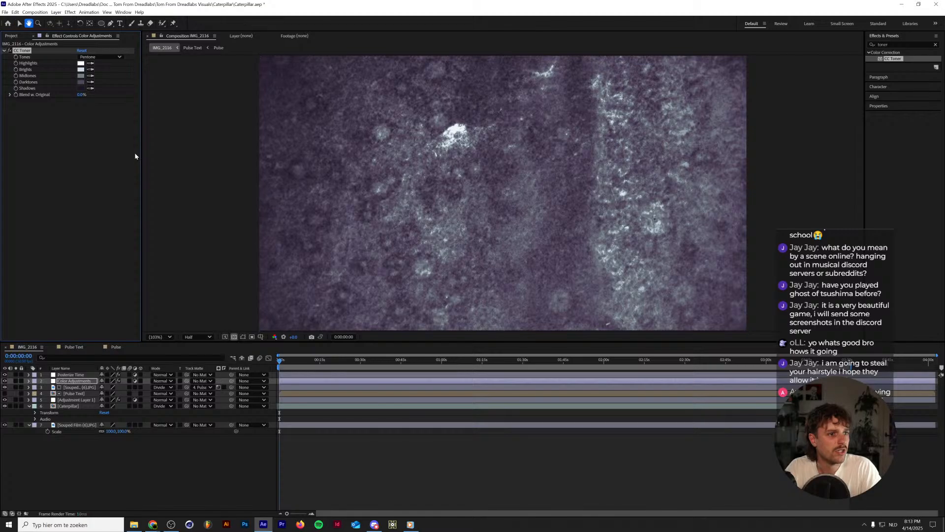
{"action": "key", "text": "space"}
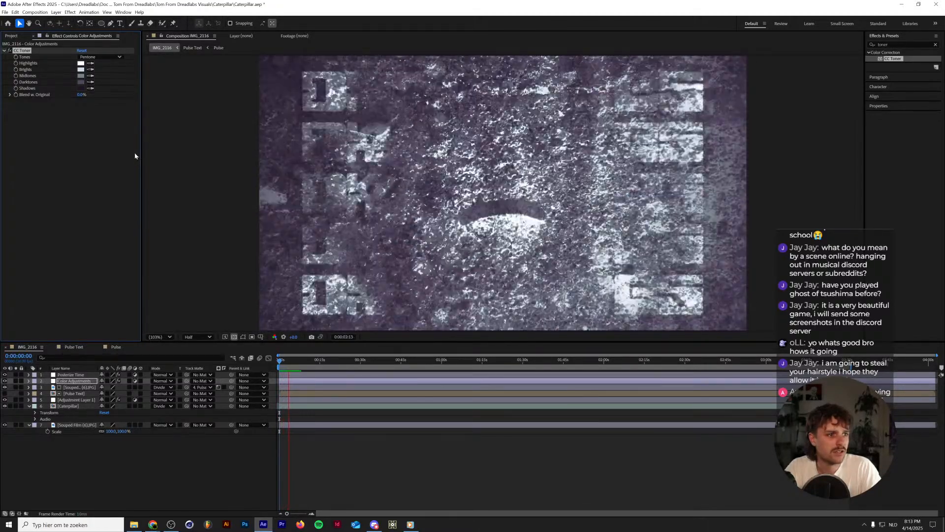
{"action": "key", "text": "space"}
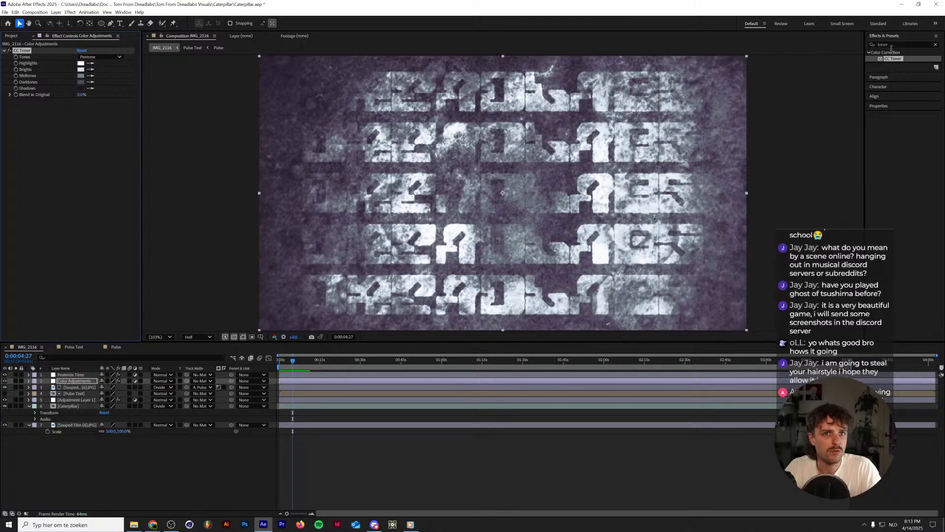
Find the Invert effect, apply it below CC Toner on the Color Adjustments layer and preview the composition.
{"action": "left_click", "coordinate": [895, 44]}
{"action": "type", "text": "invert"}
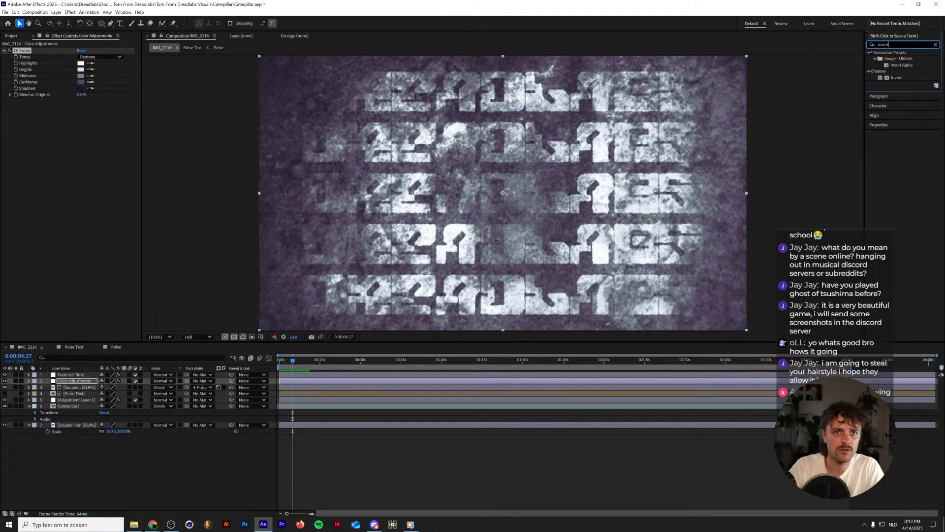
{"action": "left_click_drag", "start_coordinate": [918, 80], "coordinate": [37, 122]}
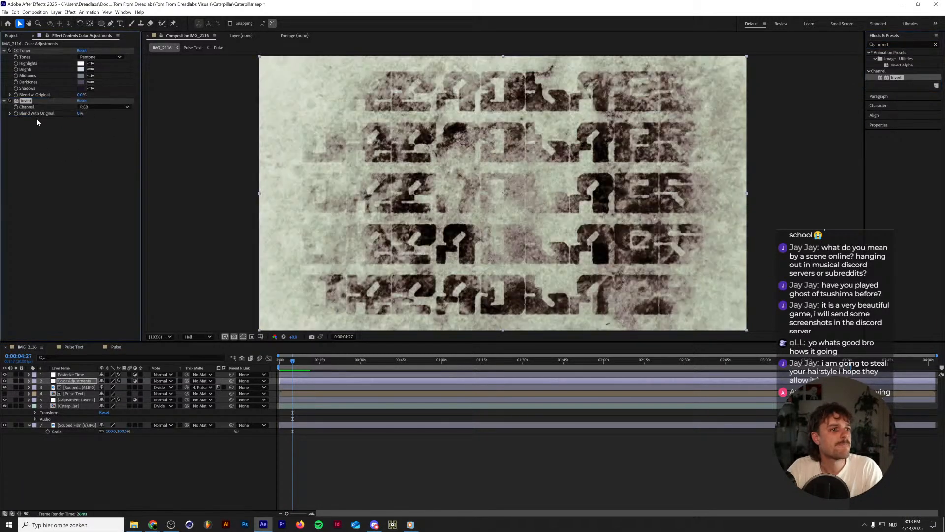
{"action": "key", "text": "space"}
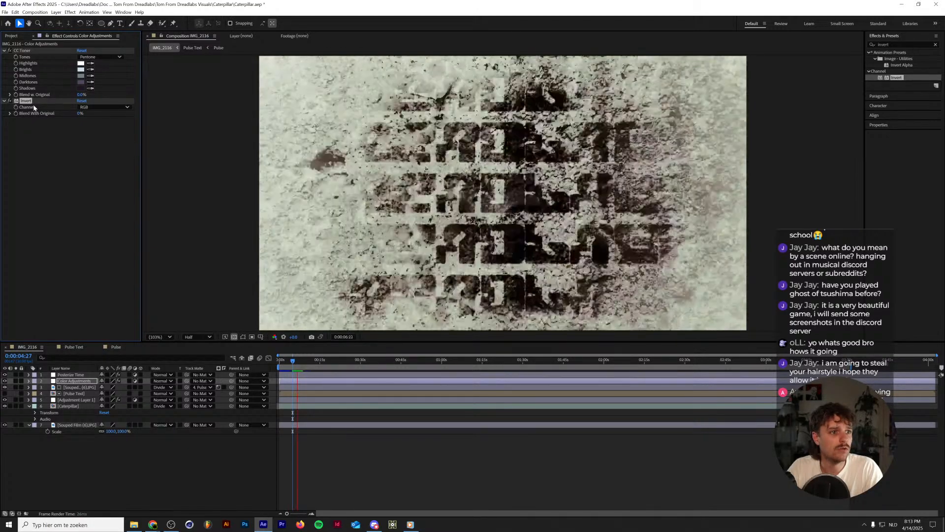
{"action": "left_click", "coordinate": [80, 89]}
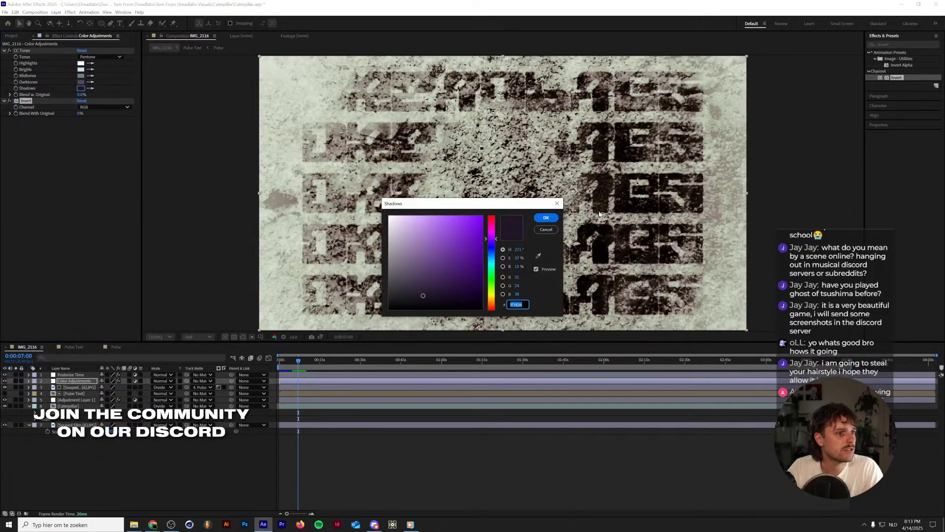
{"action": "left_click", "coordinate": [546, 217]}
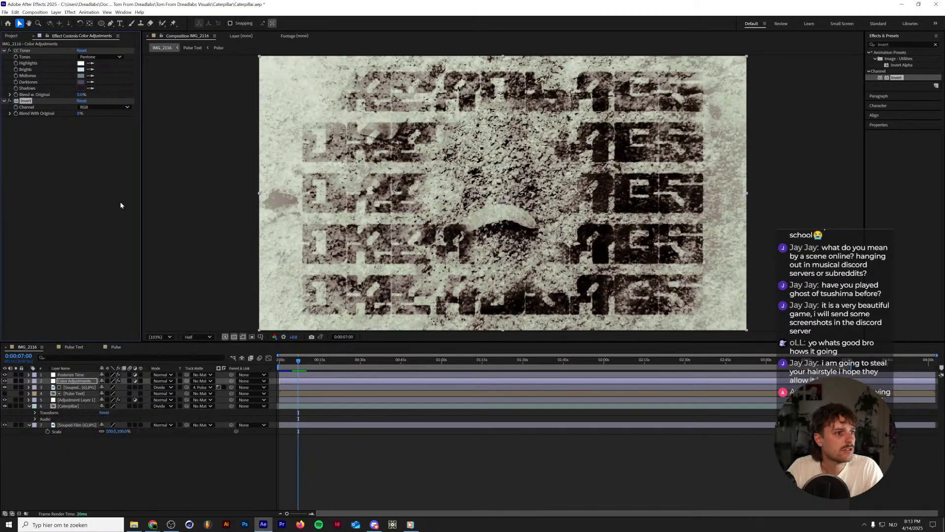
Add a Curves effect below Invert on the Color Adjustments layer and lift the RGB curve's black point by about a quarter.
{"action": "left_click", "coordinate": [908, 45]}
{"action": "type", "text": "curves"}
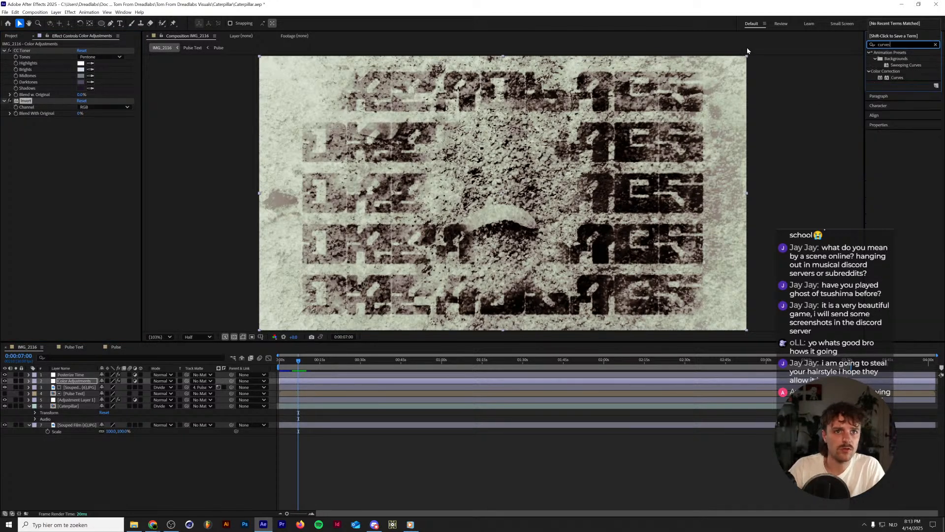
{"action": "left_click_drag", "start_coordinate": [886, 77], "coordinate": [75, 173]}
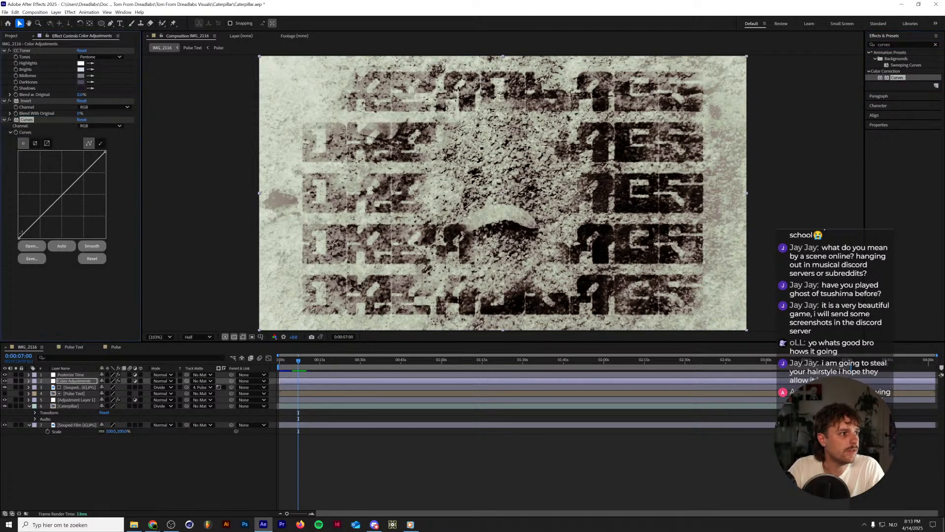
{"action": "left_click_drag", "start_coordinate": [17, 237], "coordinate": [15, 216]}
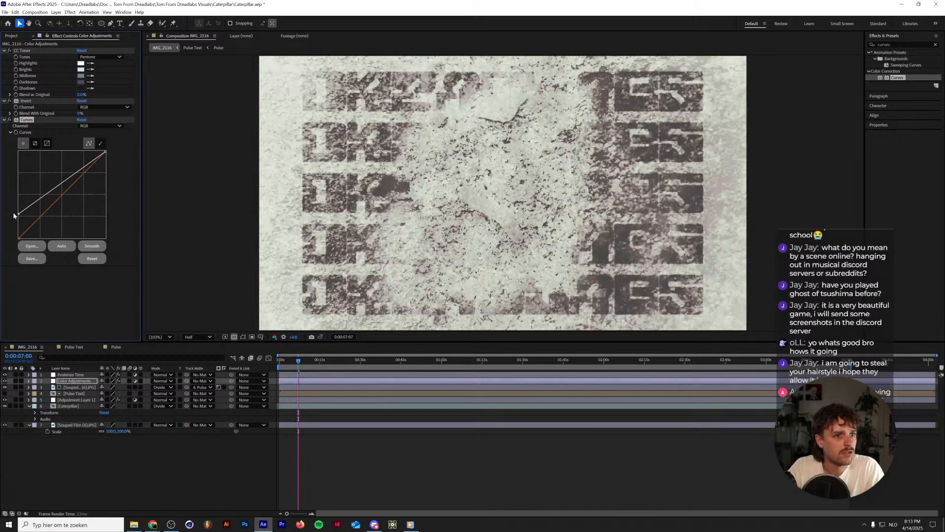
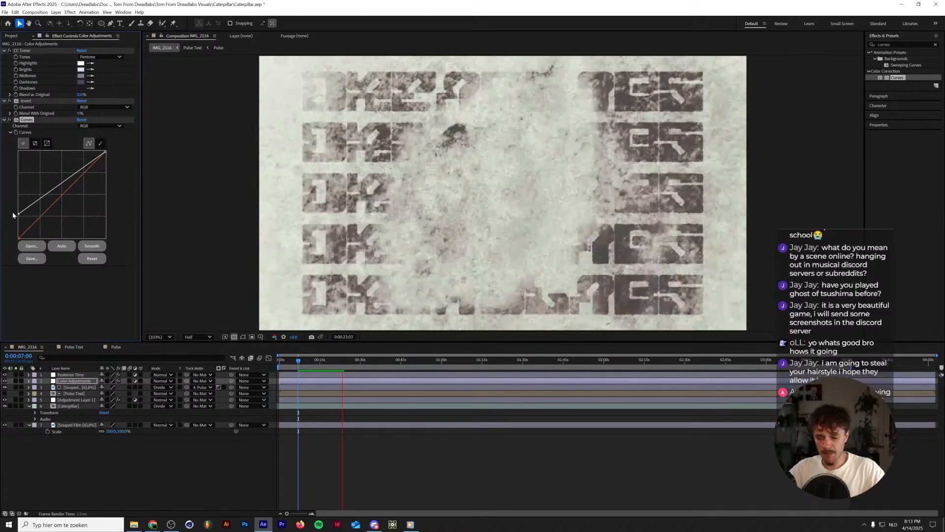
Stop the preview and rename the IMG_2116 composition as Caterpillar Grunge in its composition settings.
{"action": "key", "text": "space"}
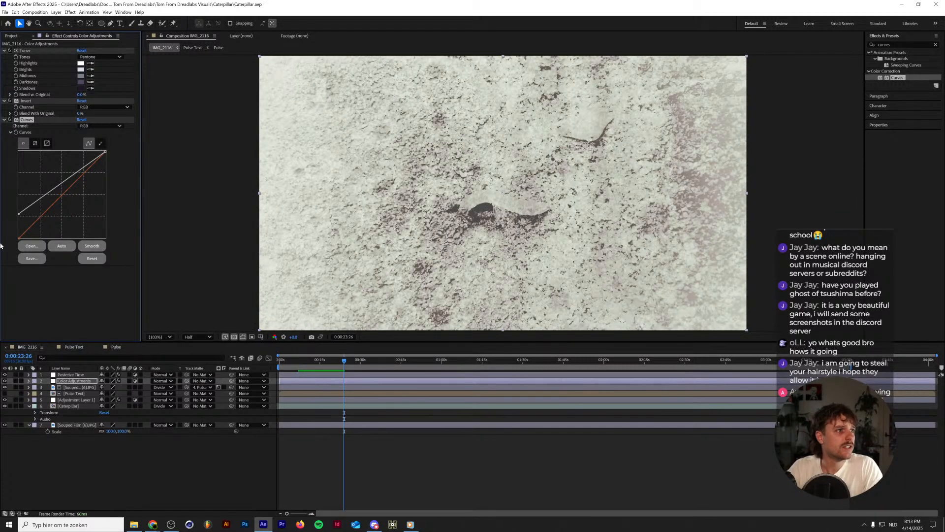
{"action": "key", "text": "ctrl+k"}
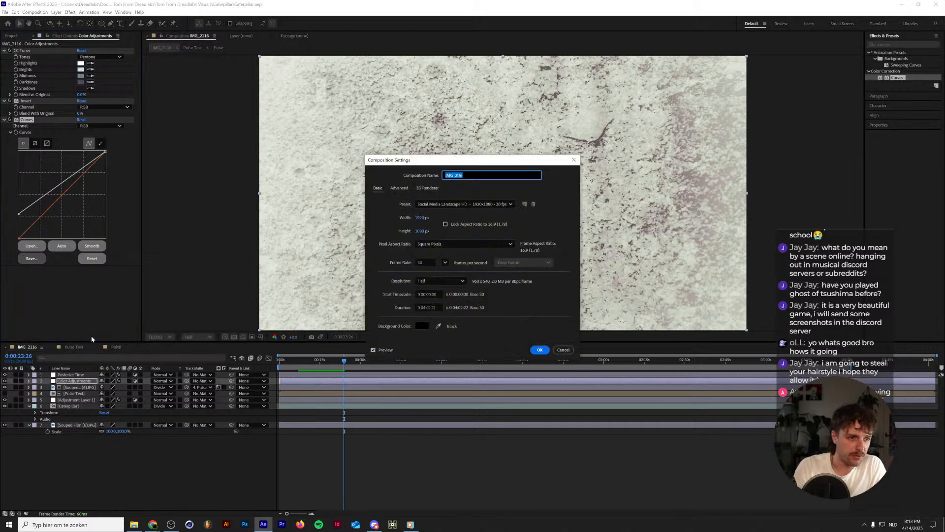
{"action": "type", "text": "Caterpillar G"}
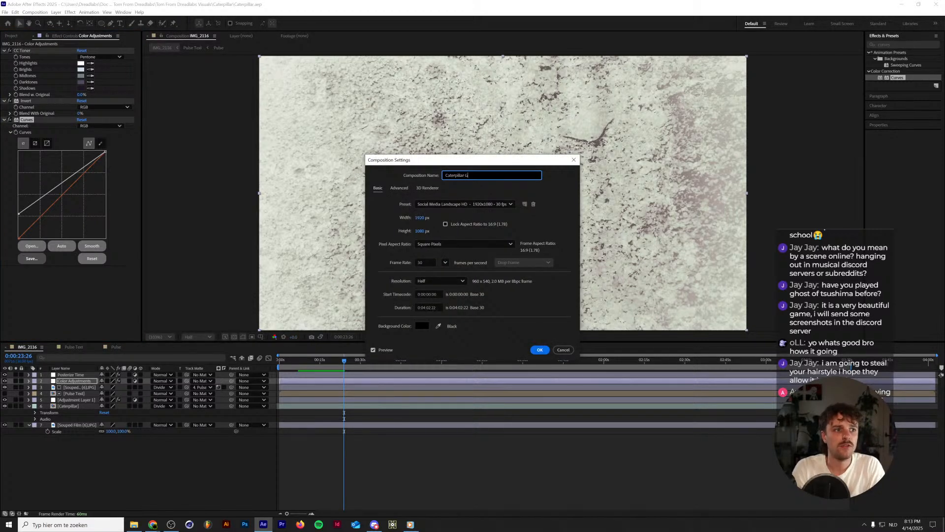
{"action": "type", "text": "runge"}
{"action": "key", "text": "Return"}
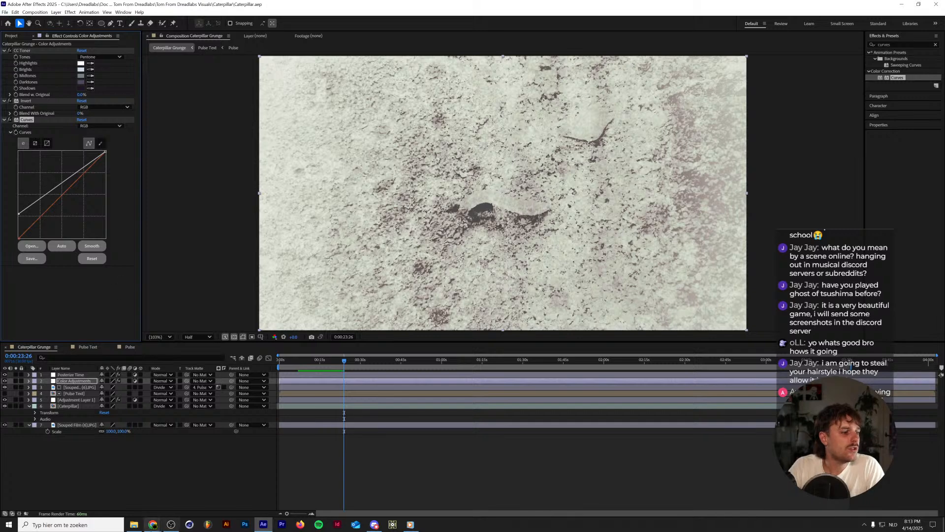
Switch to File Explorer and copy the 2616637-hd_1920_1080_30fps.mp4 clip from Downloads into the Bugs folder under Video's.
{"action": "left_click", "coordinate": [134, 524]}
{"action": "scroll", "coordinate": [375, 334], "scroll_direction": "up", "scroll_amount": 4}
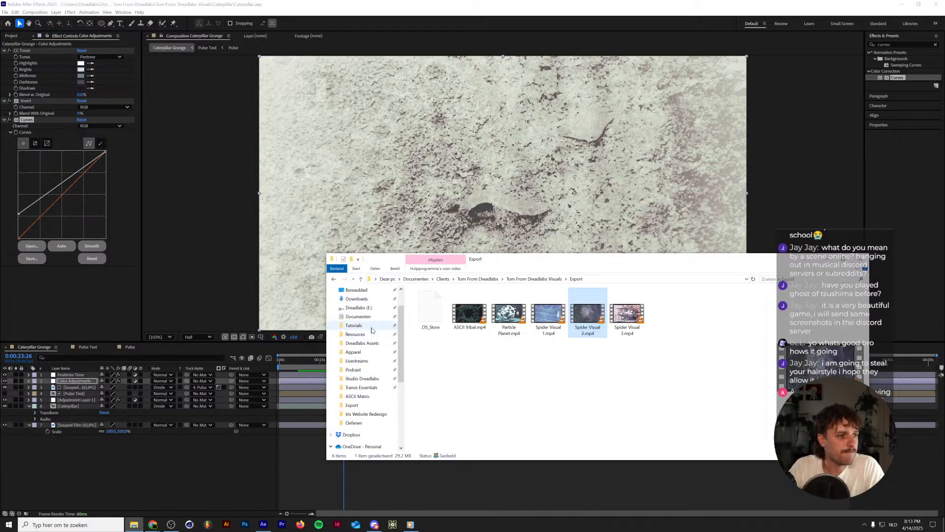
{"action": "left_click", "coordinate": [387, 330]}
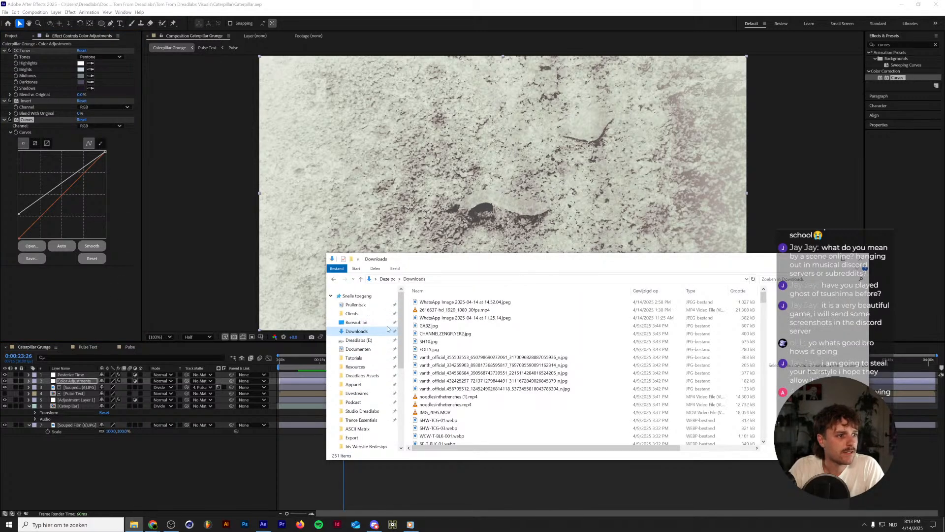
{"action": "left_click", "coordinate": [448, 310]}
{"action": "scroll", "coordinate": [363, 394], "scroll_direction": "down", "scroll_amount": 5}
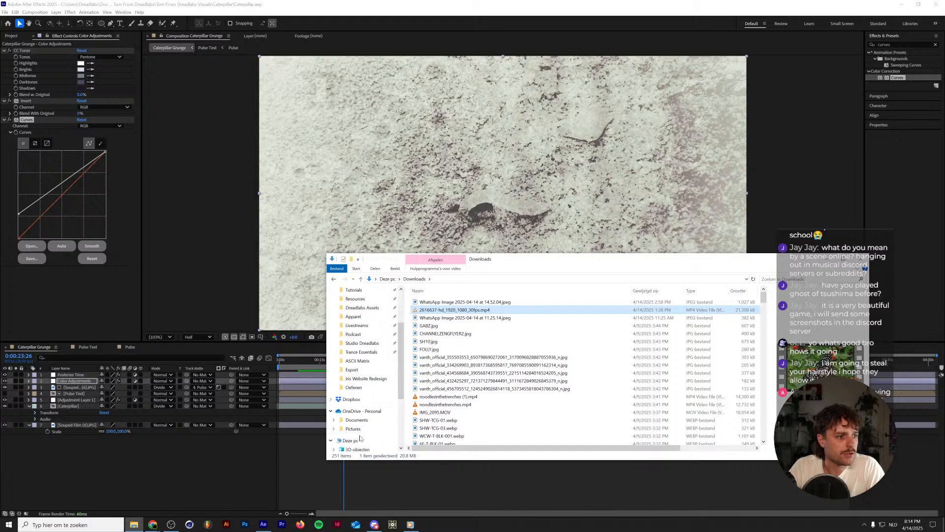
{"action": "left_click", "coordinate": [353, 441]}
{"action": "left_click", "coordinate": [357, 449]}
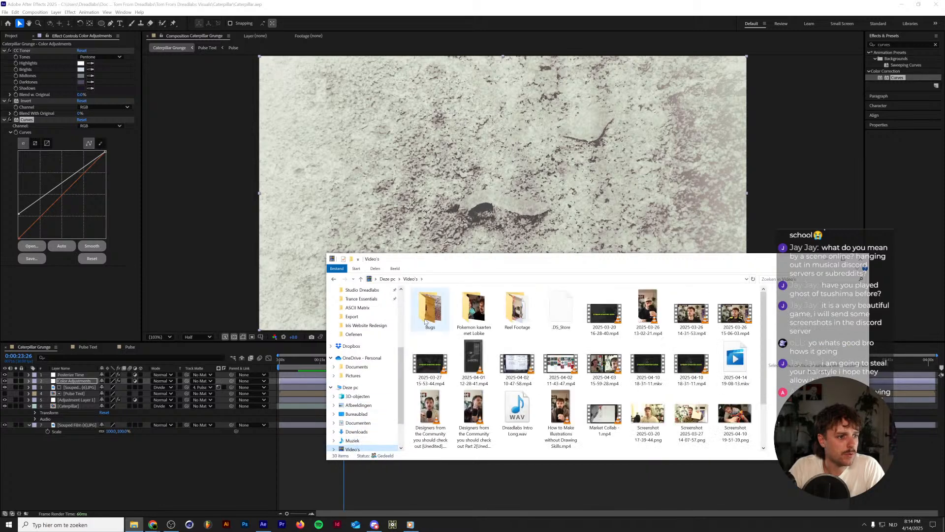
{"action": "double_click", "coordinate": [430, 312]}
{"action": "key", "text": "ctrl+v"}
{"action": "left_click", "coordinate": [510, 400]}
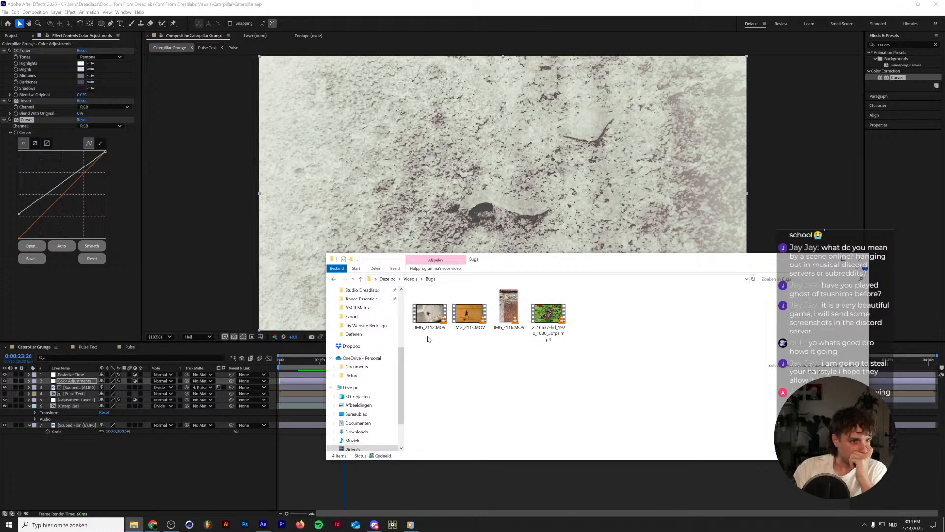
{"action": "left_click", "coordinate": [500, 318]}
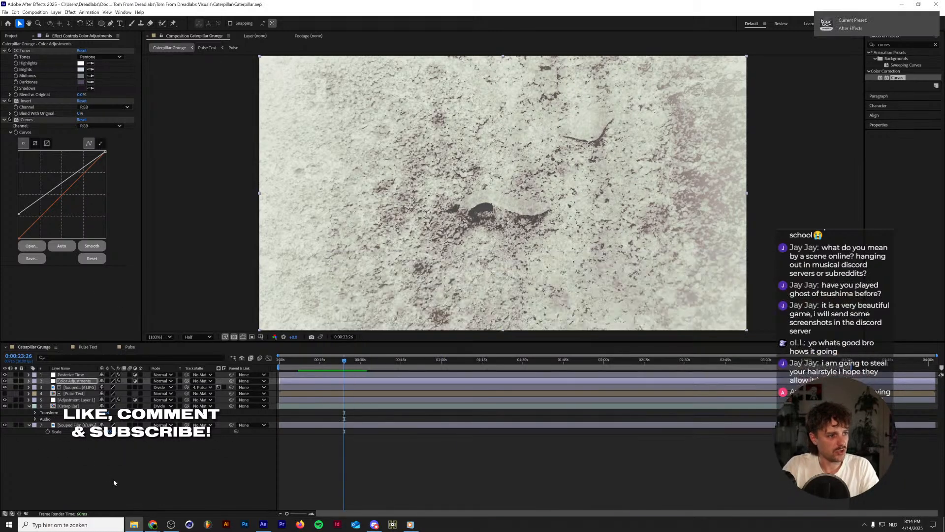
Return to After Effects and open the Particle Planet.aep project from the Particle Planet folder of the Tom From Dreadlabs Visuals.
{"action": "left_click", "coordinate": [113, 479]}
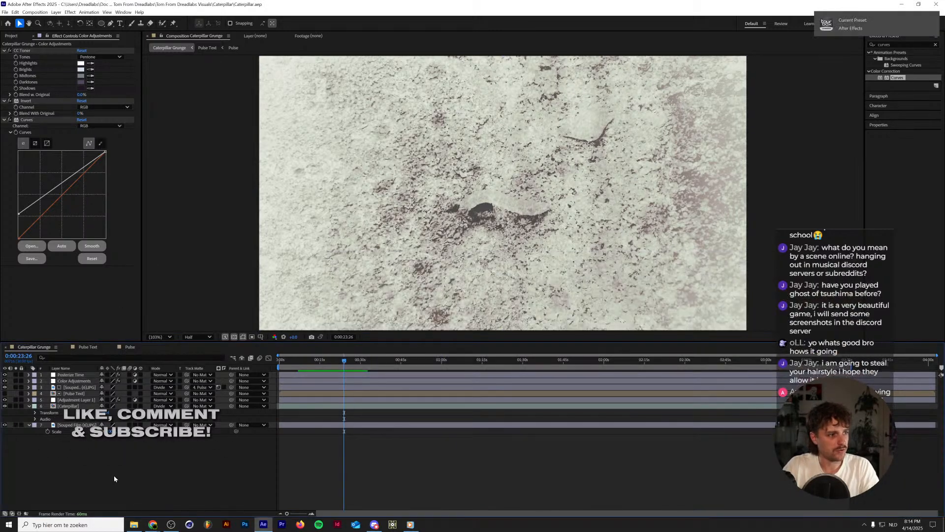
{"action": "left_click", "coordinate": [4, 13]}
{"action": "left_click", "coordinate": [22, 30]}
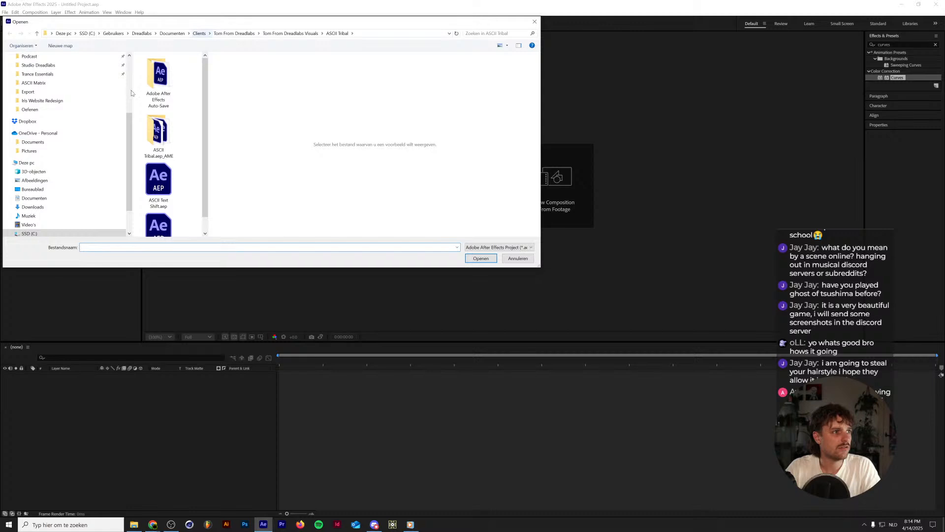
{"action": "scroll", "coordinate": [69, 143], "scroll_direction": "up", "scroll_amount": 3}
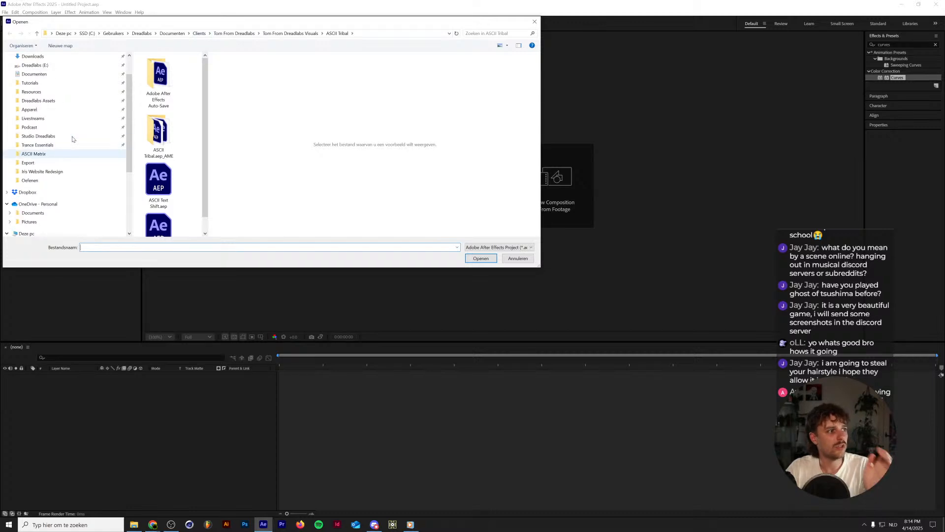
{"action": "left_click", "coordinate": [70, 163]}
{"action": "left_click", "coordinate": [195, 33]}
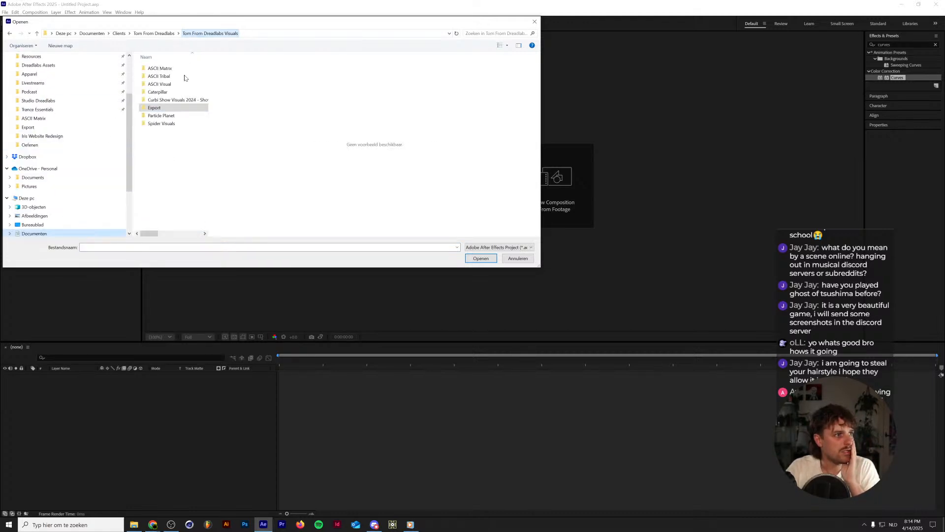
{"action": "double_click", "coordinate": [169, 117]}
{"action": "double_click", "coordinate": [161, 121]}
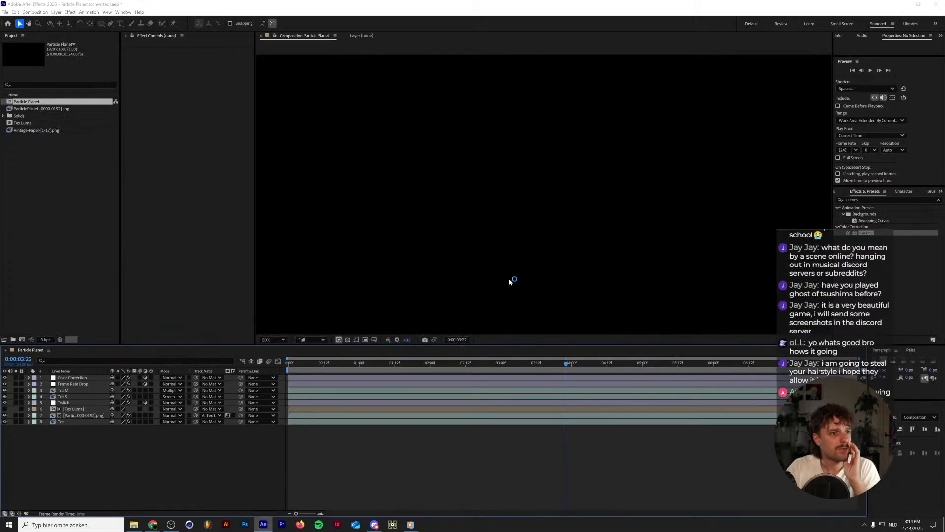
{"action": "left_click", "coordinate": [536, 290]}
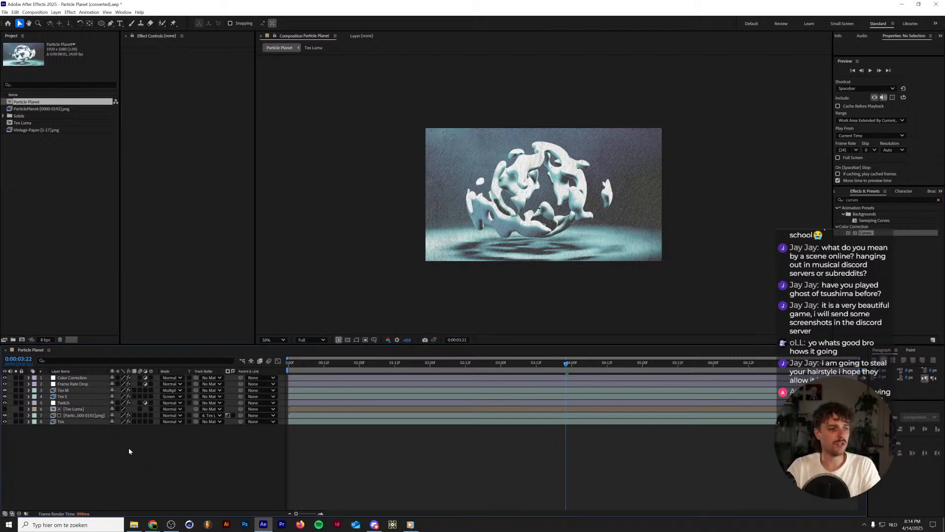
Save the converted project as Particle Planet v2 in the Particle Planet folder.
{"action": "key", "text": "ctrl+s"}
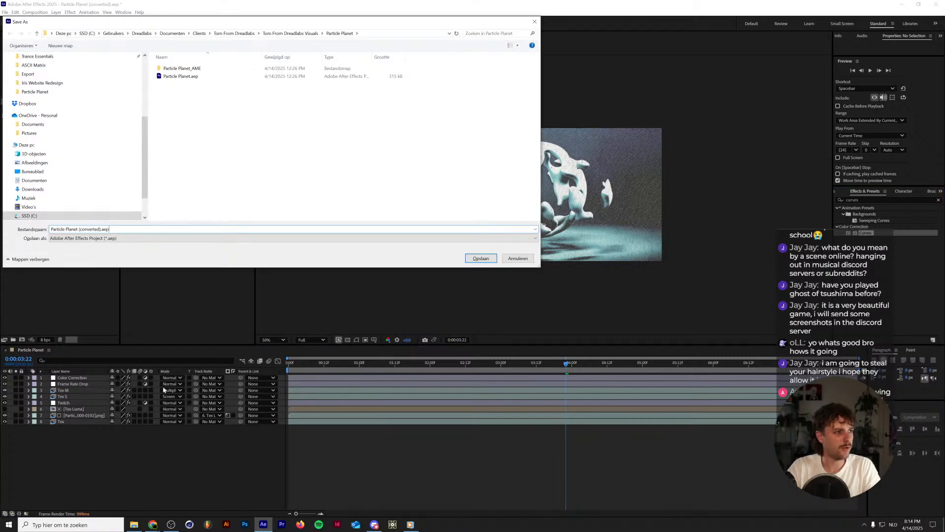
{"action": "key", "text": "ctrl+shift+Left"}
{"action": "key", "text": "ctrl+shift+Left"}
{"action": "key", "text": "ctrl+shift+Left"}
{"action": "key", "text": "ctrl+shift+Right"}
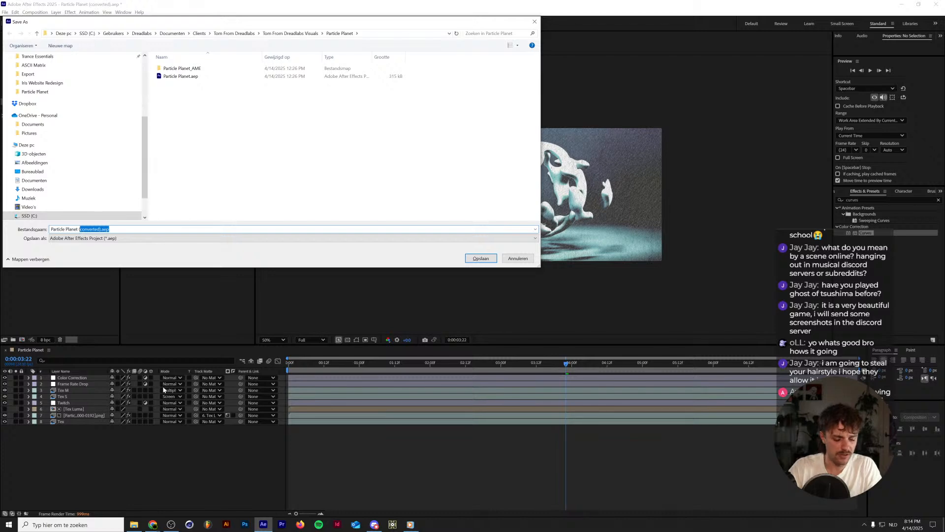
{"action": "type", "text": "v2"}
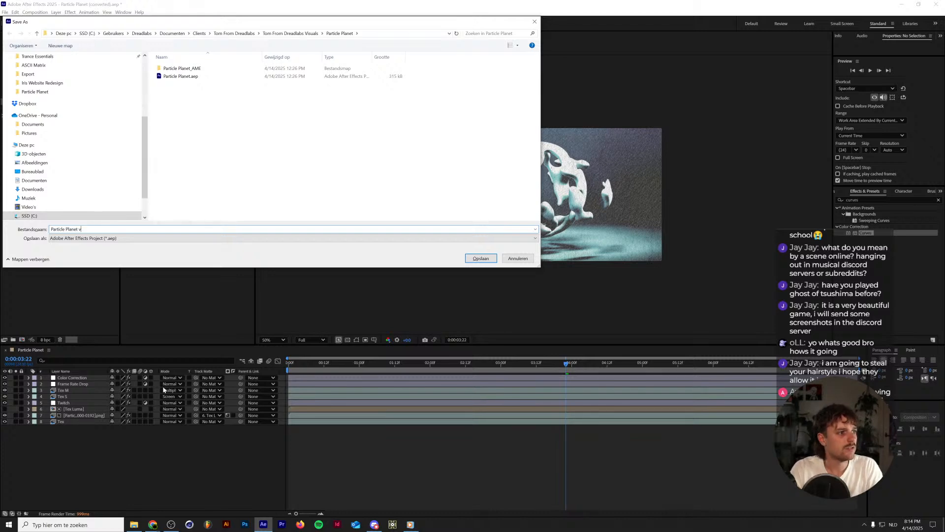
{"action": "key", "text": "Return"}
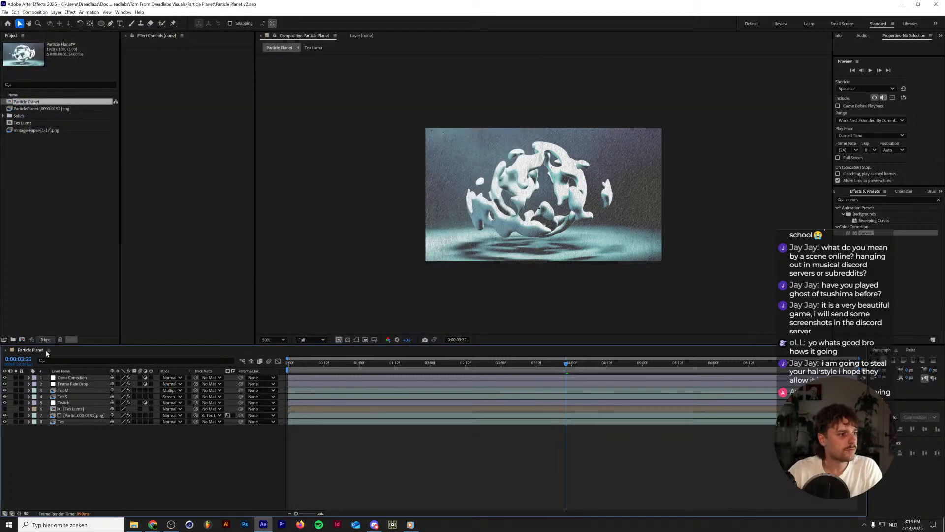
Delete the Color Correction, Tex M and Tex S layers from the Particle Planet composition.
{"action": "left_click", "coordinate": [66, 378]}
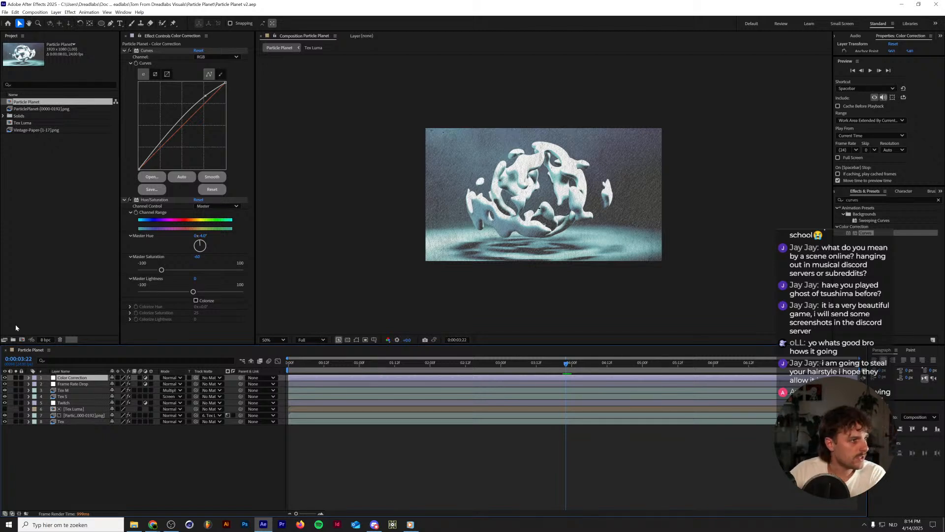
{"action": "key", "text": "Delete"}
{"action": "left_click", "coordinate": [64, 386]}
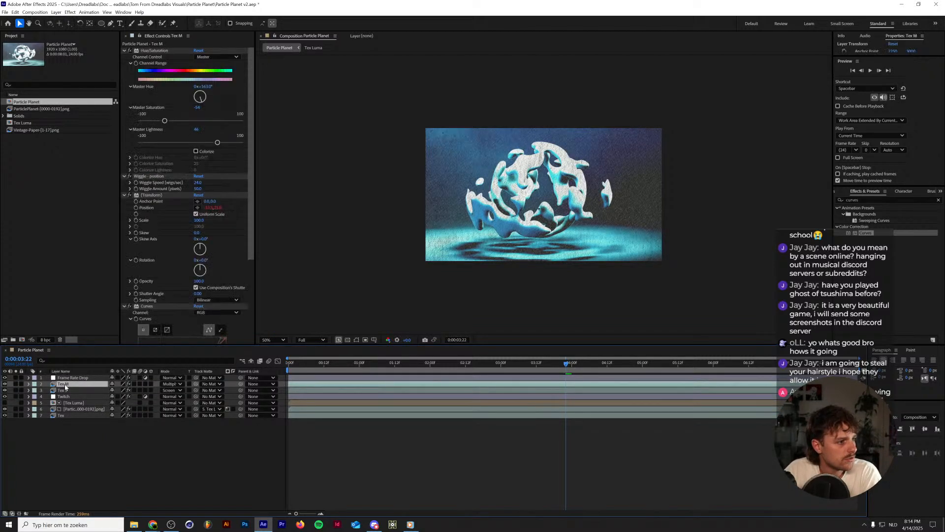
{"action": "key", "text": "Delete"}
{"action": "left_click", "coordinate": [64, 385]}
{"action": "key", "text": "Delete"}
{"action": "left_click", "coordinate": [65, 385]}
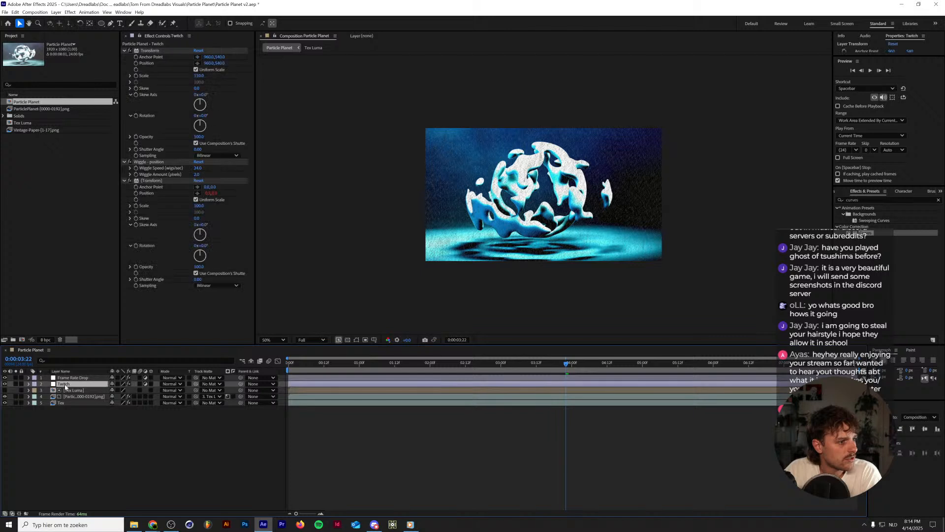
{"action": "key", "text": "Delete"}
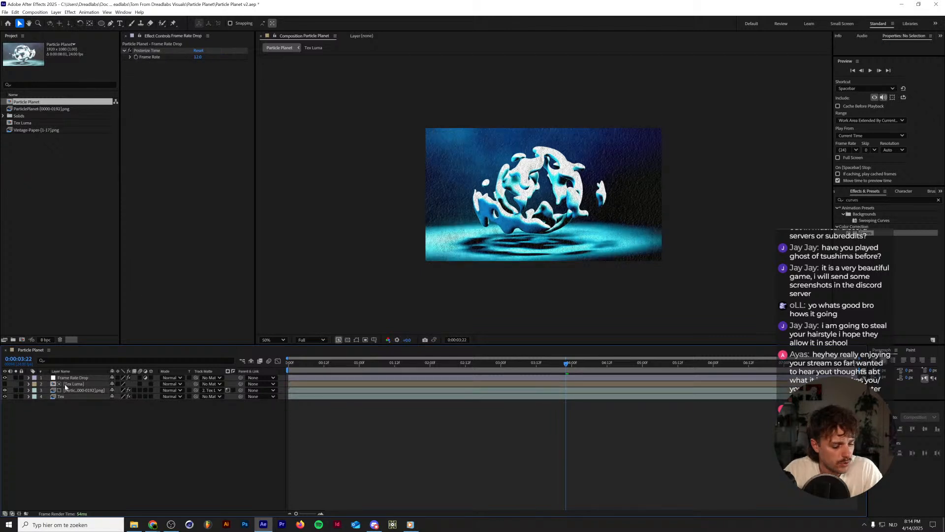
{"action": "key", "text": "ctrl+z"}
Delete the Tex Luma matte layer and remove every effect from the ParticlePlanet image sequence layer.
{"action": "left_click", "coordinate": [66, 392]}
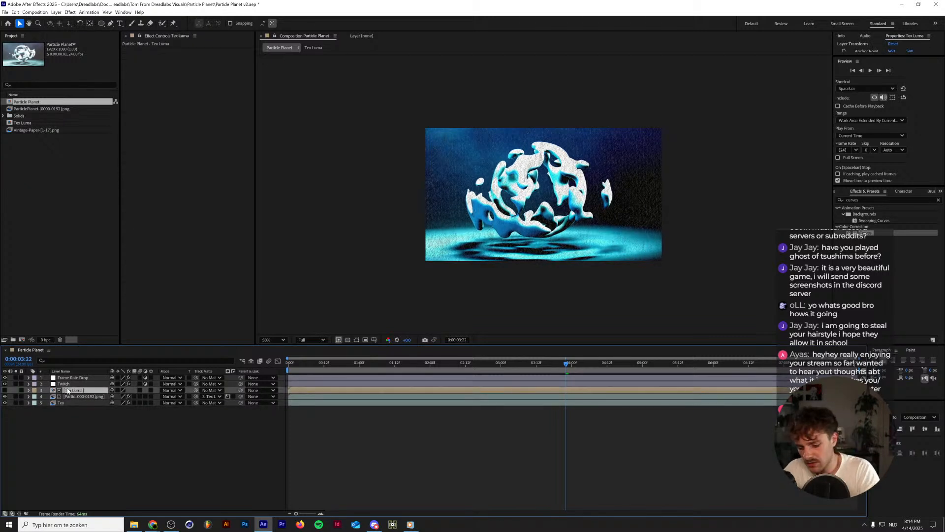
{"action": "key", "text": "Delete"}
{"action": "left_click", "coordinate": [66, 390]}
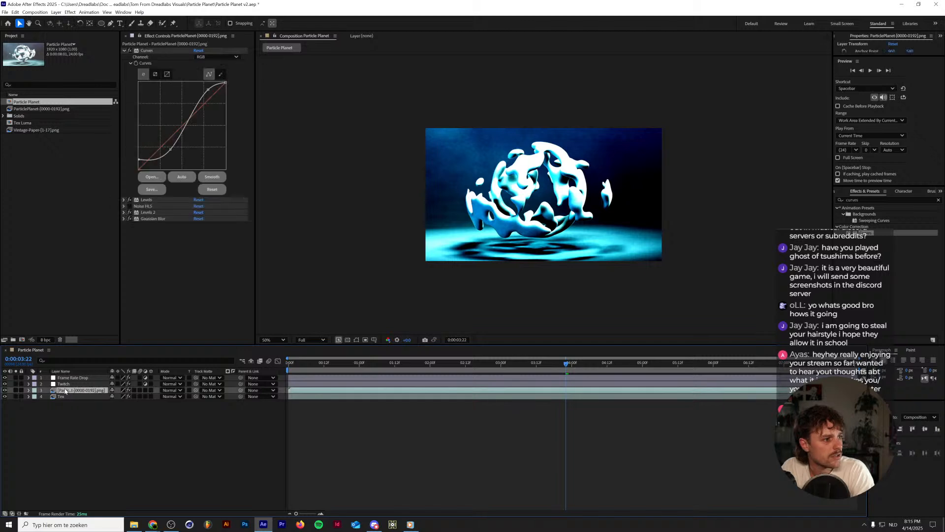
{"action": "left_click", "coordinate": [149, 50]}
{"action": "key", "text": "Delete"}
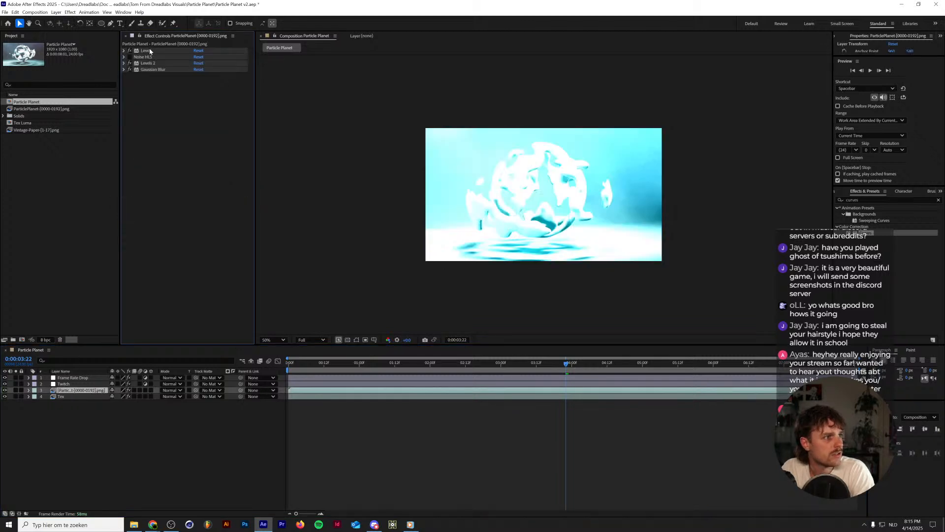
{"action": "left_click", "coordinate": [149, 51]}
{"action": "key", "text": "Delete"}
{"action": "left_click", "coordinate": [150, 50]}
{"action": "key", "text": "Delete"}
{"action": "left_click", "coordinate": [150, 51]}
{"action": "key", "text": "Delete"}
{"action": "left_click", "coordinate": [150, 51]}
Delete the remaining Tex layer and preview the composition, leaving the Frame Rate Drop and Twitch layers switched on.
{"action": "key", "text": "Delete"}
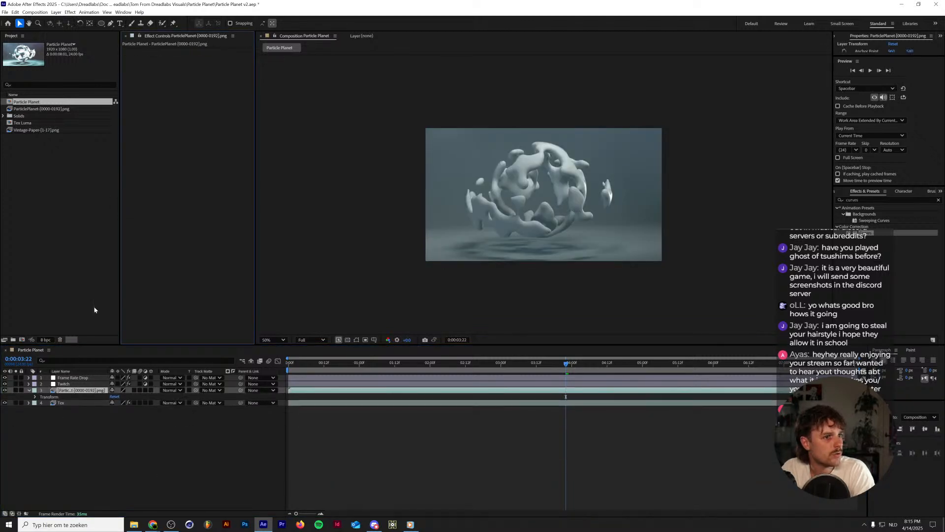
{"action": "left_click", "coordinate": [62, 404]}
{"action": "key", "text": "Delete"}
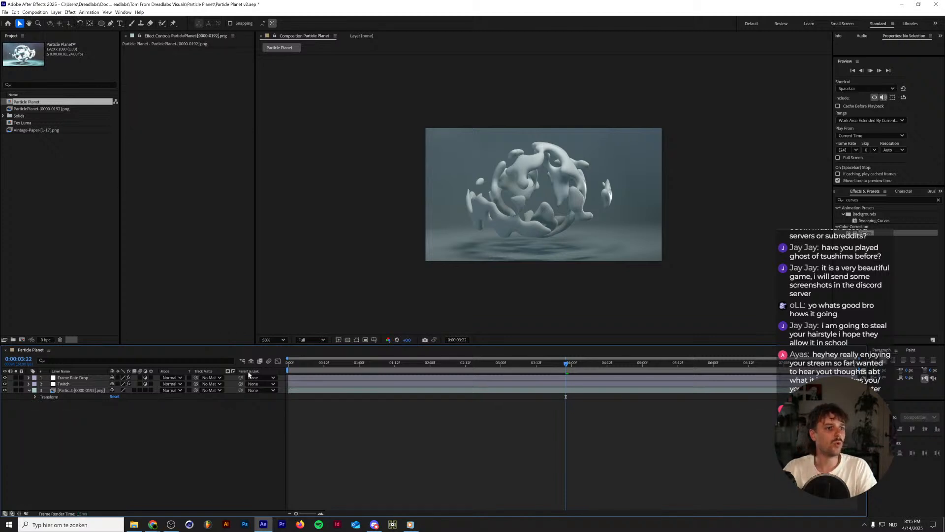
{"action": "key", "text": "space"}
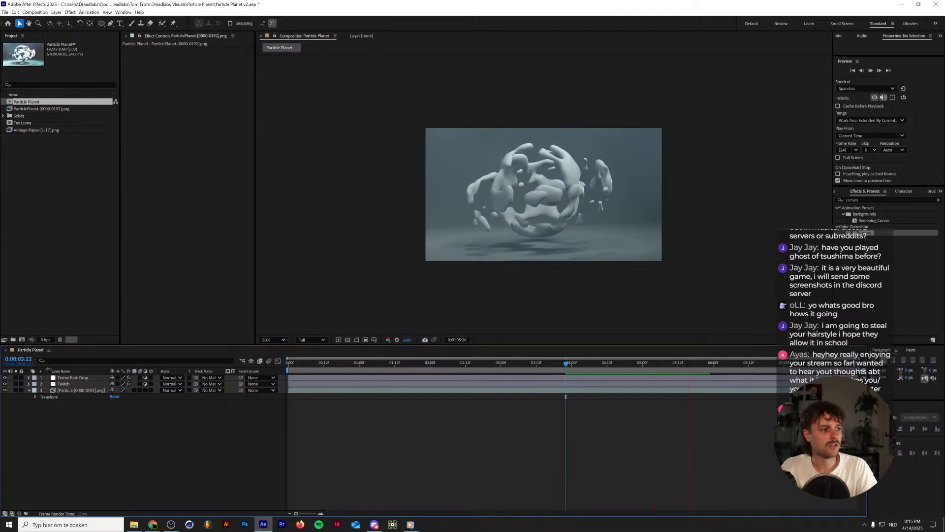
{"action": "key", "text": "space"}
{"action": "left_click", "coordinate": [5, 384]}
Set the Posterize Time frame rate on the Frame Rate Drop layer to 24 and preview the animation.
{"action": "left_click", "coordinate": [72, 377]}
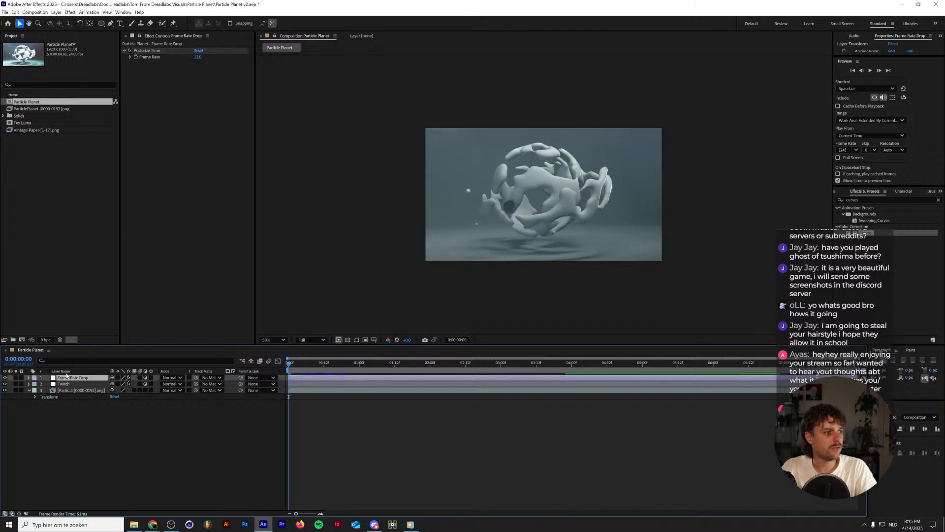
{"action": "left_click", "coordinate": [200, 58]}
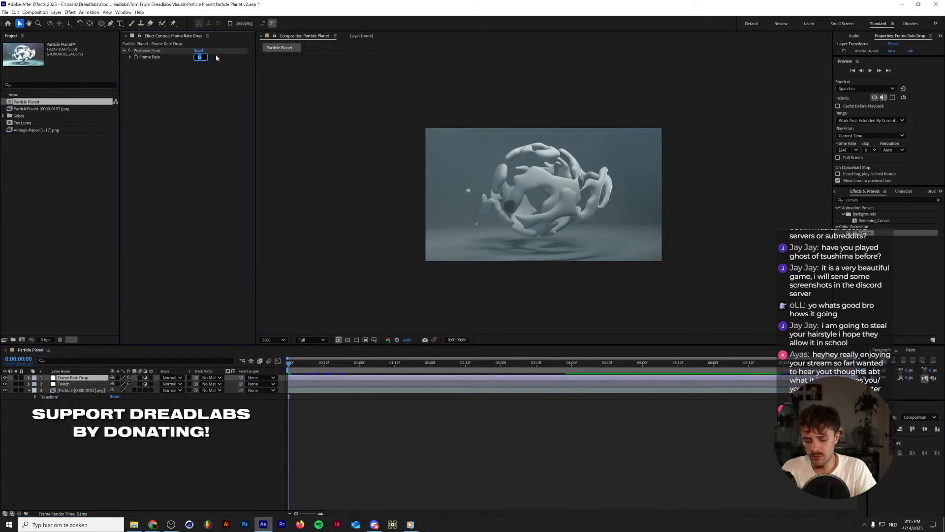
{"action": "type", "text": "24"}
{"action": "key", "text": "Return"}
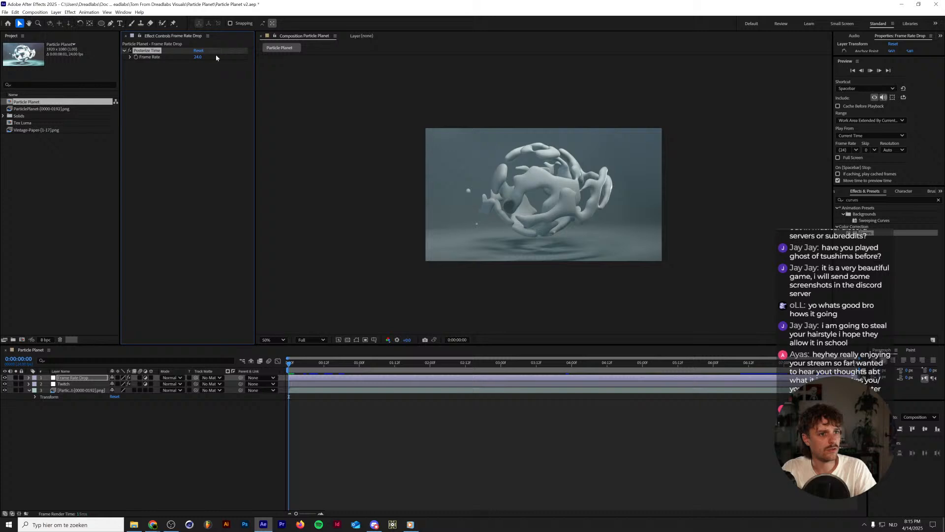
{"action": "key", "text": "space"}
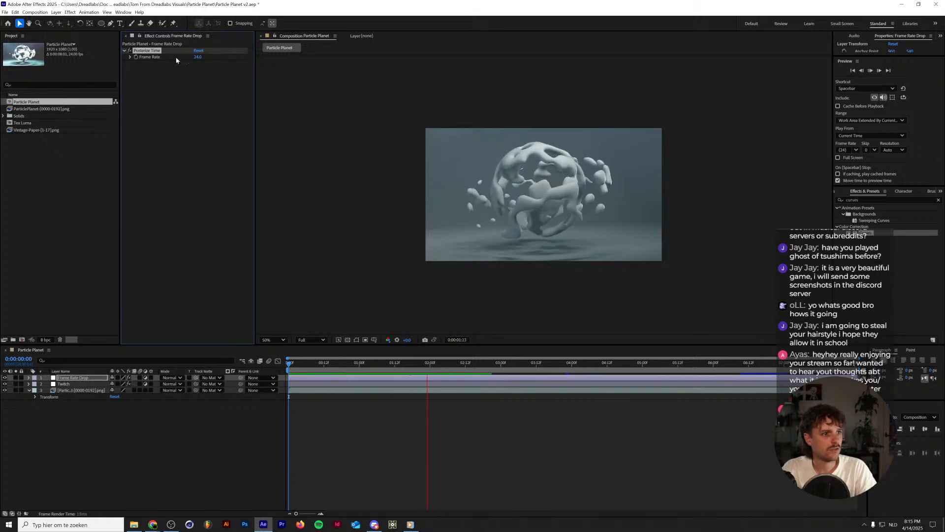
{"action": "key", "text": "space"}
Set the Posterize Time frame rate on the Frame Rate Drop layer to 12.
{"action": "left_click", "coordinate": [196, 57]}
{"action": "type", "text": "12"}
{"action": "key", "text": "Return"}
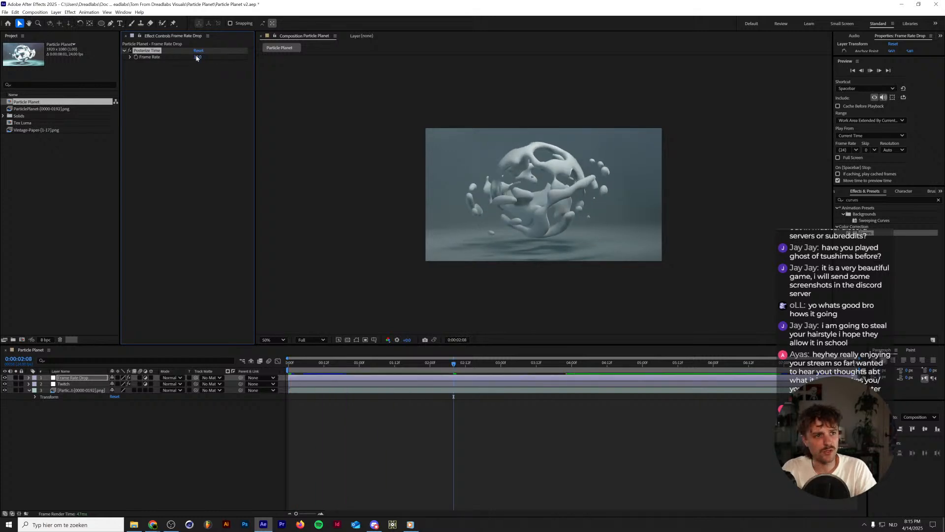
Preview the Particle Planet animation at the reduced frame rate, stopping and restarting playback.
{"action": "key", "text": "space"}
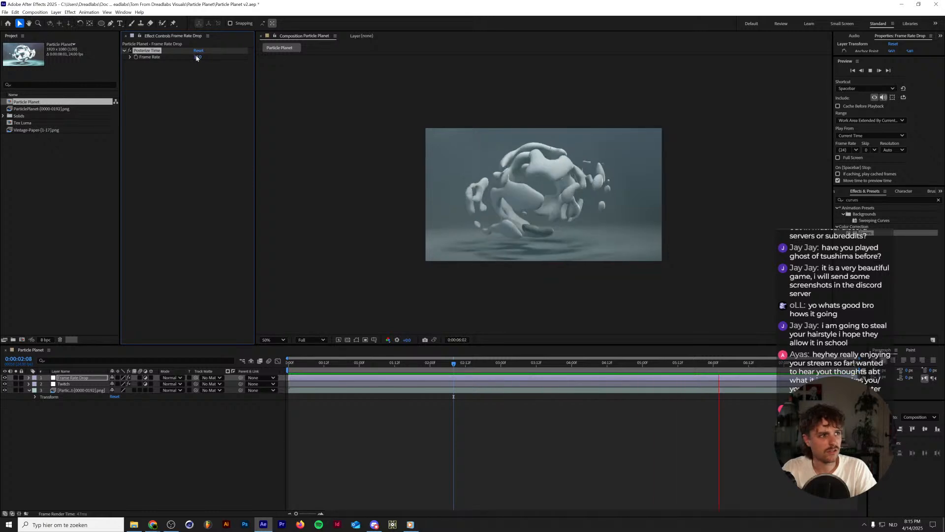
{"action": "key", "text": "space"}
{"action": "key", "text": "space"}
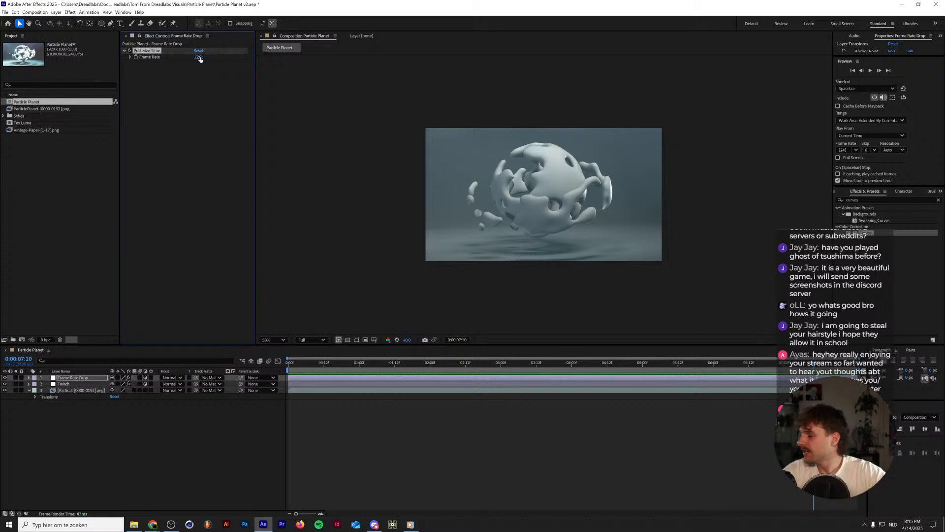
{"action": "left_click", "coordinate": [200, 490]}
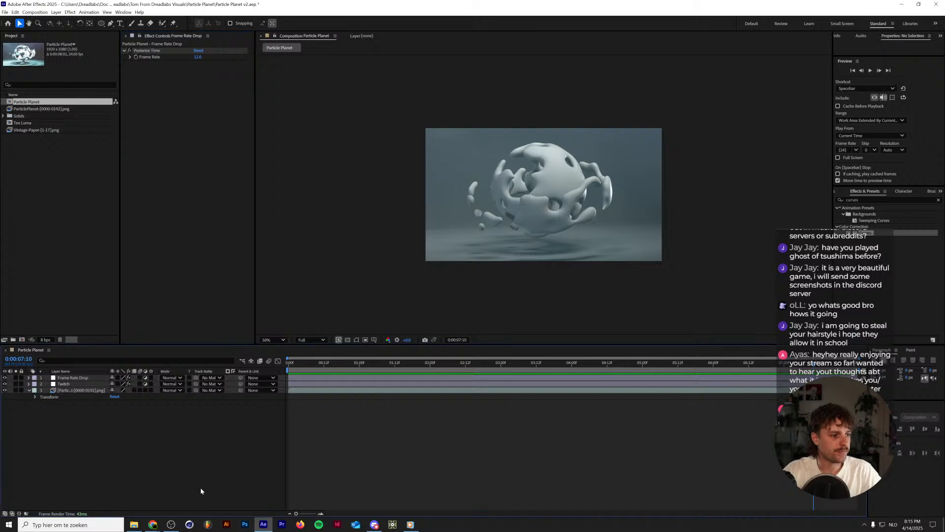
{"action": "left_click", "coordinate": [173, 525]}
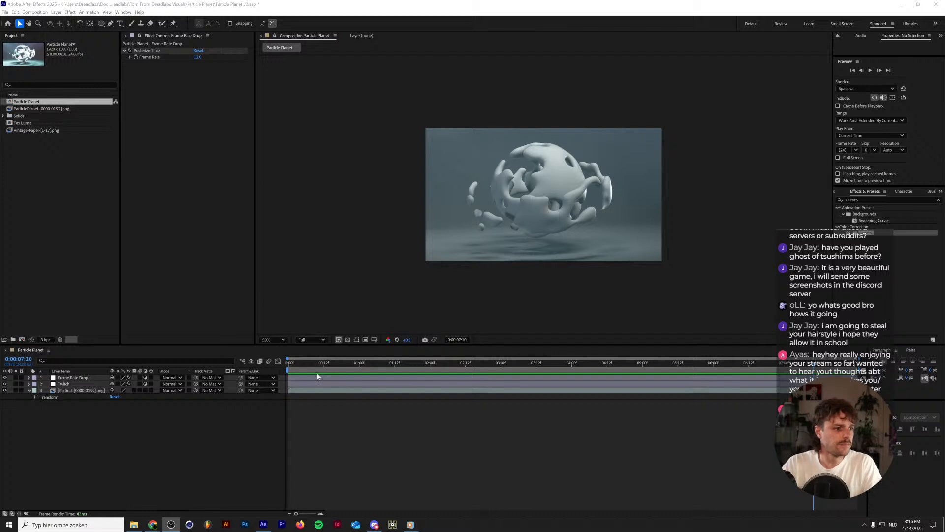
Find the Threshold effect in the effects library and apply it to the ParticlePlanet image sequence layer.
{"action": "left_click", "coordinate": [74, 390]}
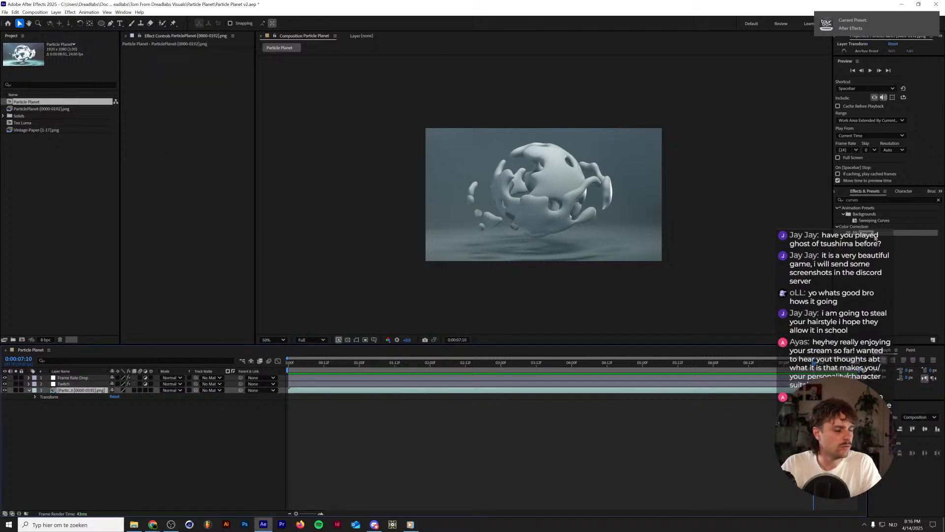
{"action": "left_click", "coordinate": [870, 201]}
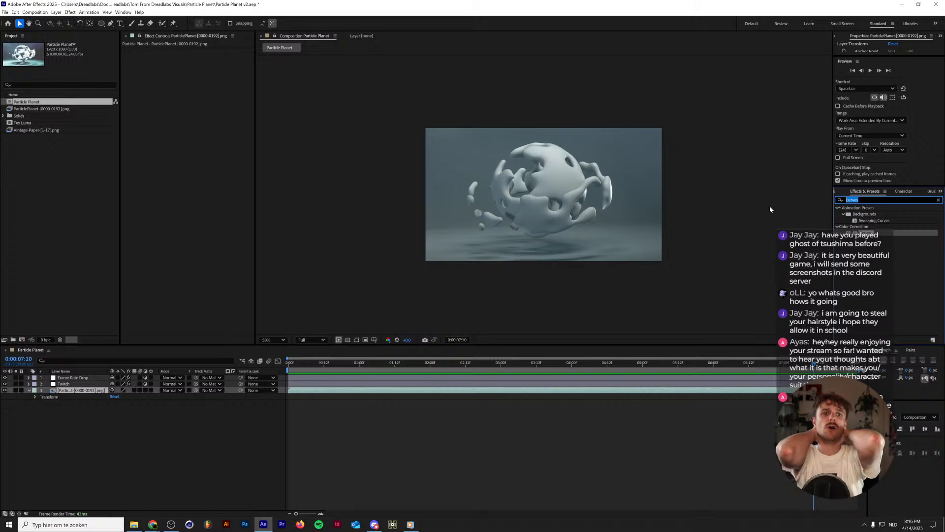
{"action": "type", "text": "thresh"}
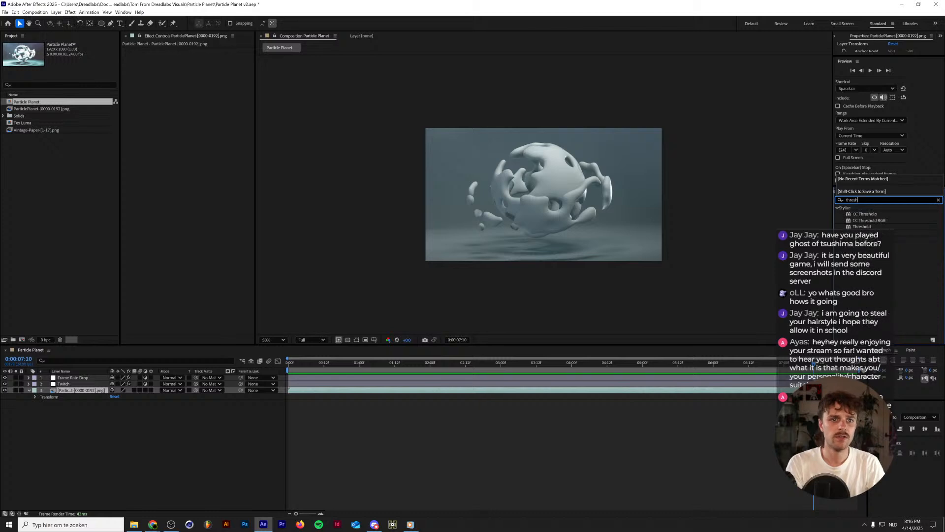
{"action": "left_click_drag", "start_coordinate": [865, 225], "coordinate": [91, 389]}
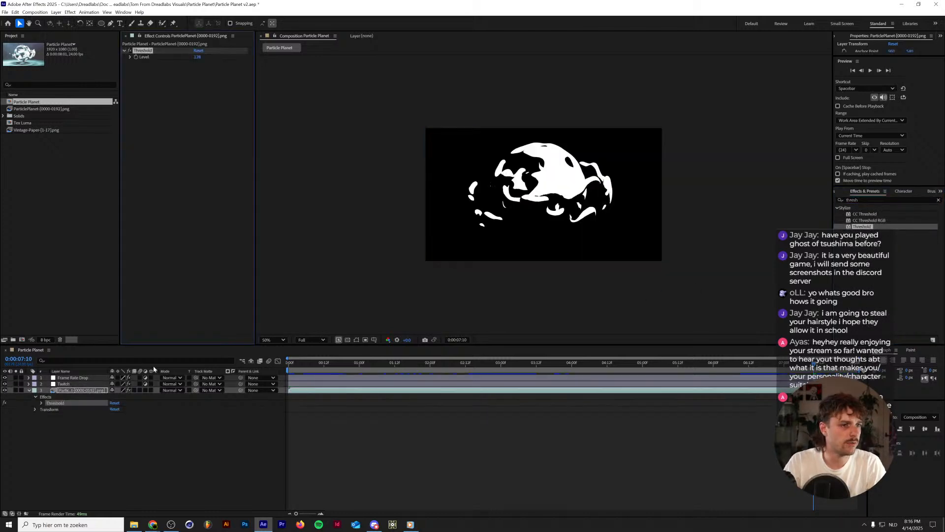
Try the image sequence without Threshold, restore the effect, and reset its level after trying other values.
{"action": "left_click", "coordinate": [865, 200]}
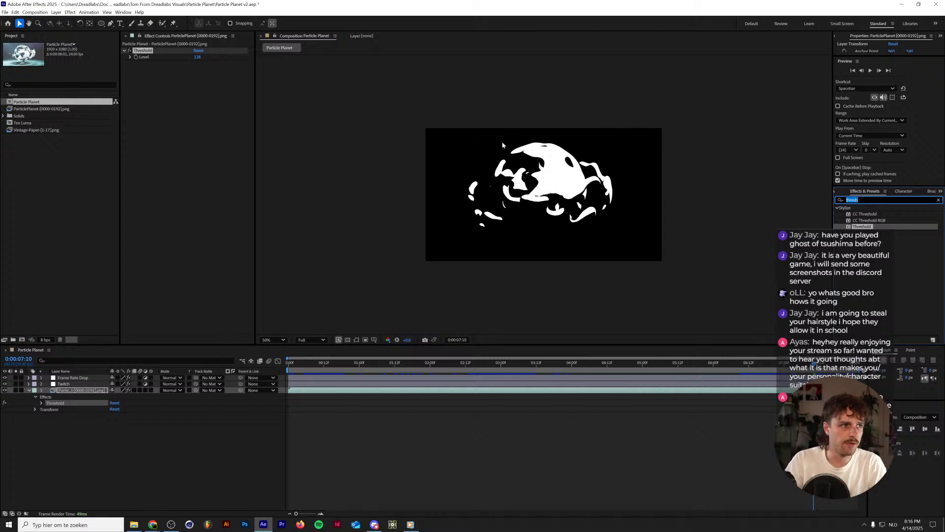
{"action": "left_click", "coordinate": [147, 52]}
{"action": "key", "text": "Delete"}
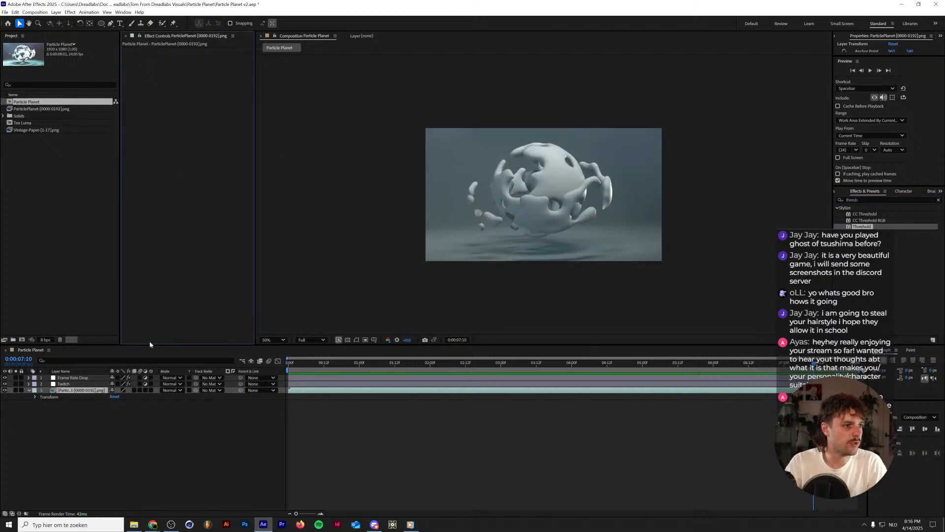
{"action": "key", "text": "ctrl+z"}
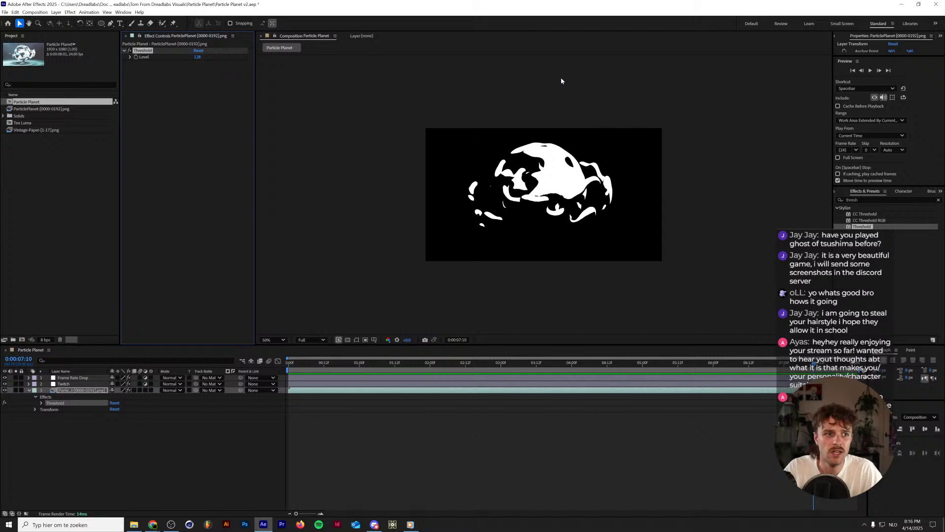
{"action": "mouse_move", "coordinate": [198, 60]}
{"action": "left_mouse_down"}
{"action": "mouse_move", "coordinate": [209, 58]}
{"action": "mouse_move", "coordinate": [179, 58]}
{"action": "mouse_move", "coordinate": [200, 50]}
{"action": "left_mouse_up"}
{"action": "left_click", "coordinate": [199, 50]}
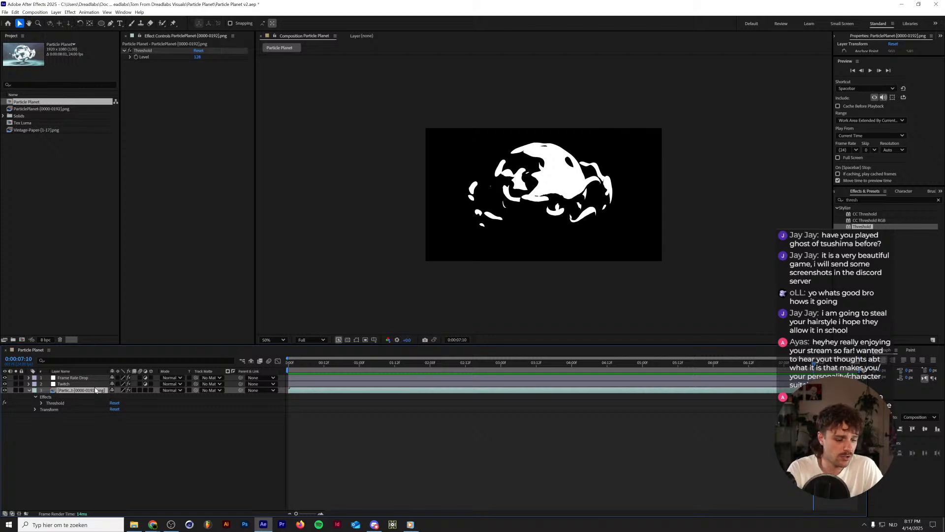
Duplicate the ParticlePlanet image sequence layer and rename the lower copy "Before".
{"action": "key", "text": "ctrl+d"}
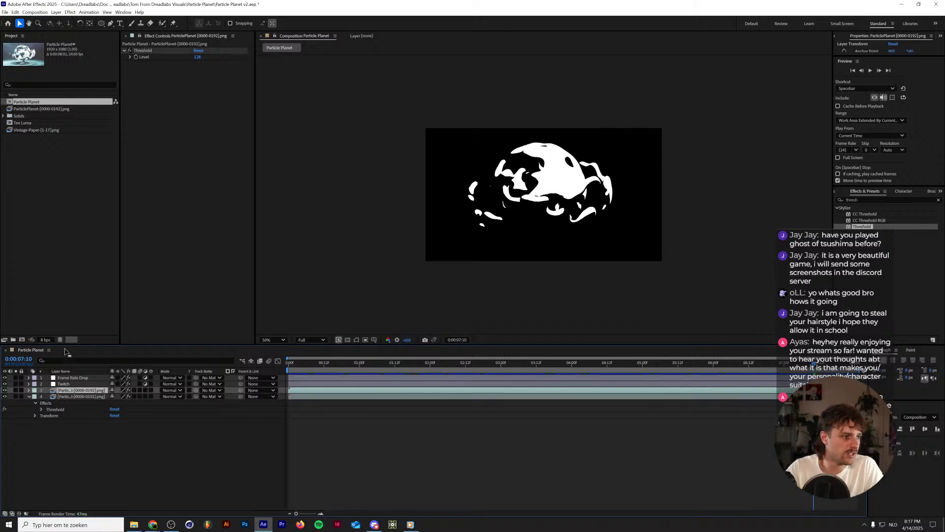
{"action": "left_click", "coordinate": [74, 396]}
{"action": "key", "text": "Return"}
{"action": "type", "text": "Be"}
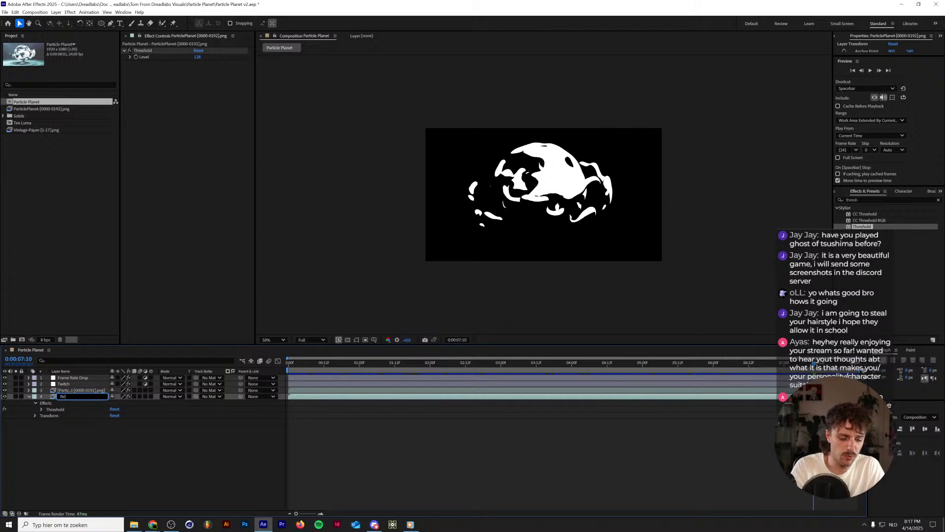
{"action": "type", "text": "fore"}
{"action": "key", "text": "Return"}
Remove the Threshold effect from the upper copy of the ParticlePlanet image sequence.
{"action": "left_click", "coordinate": [77, 390]}
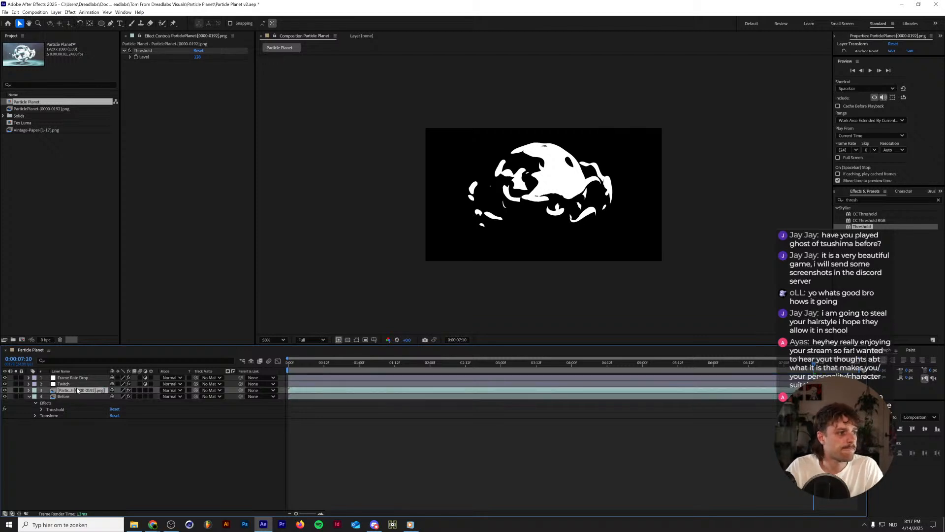
{"action": "left_click", "coordinate": [144, 51]}
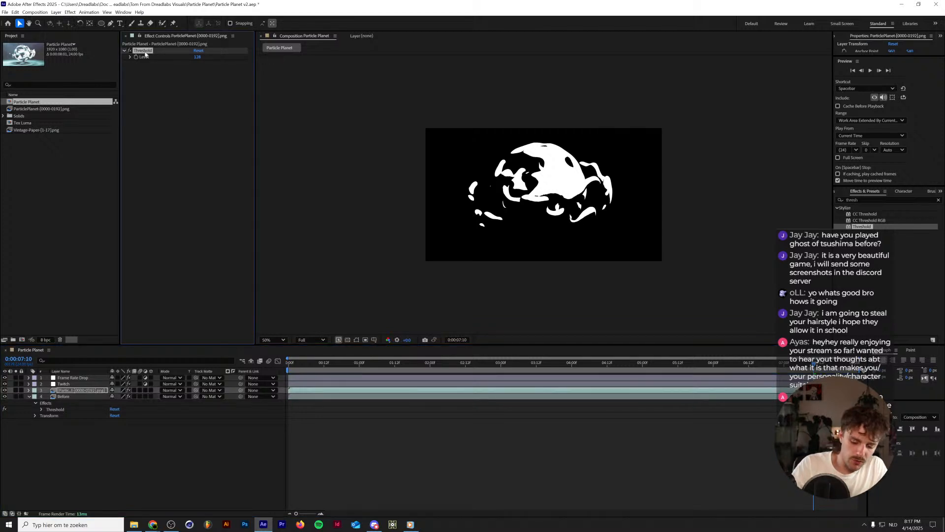
{"action": "key", "text": "Delete"}
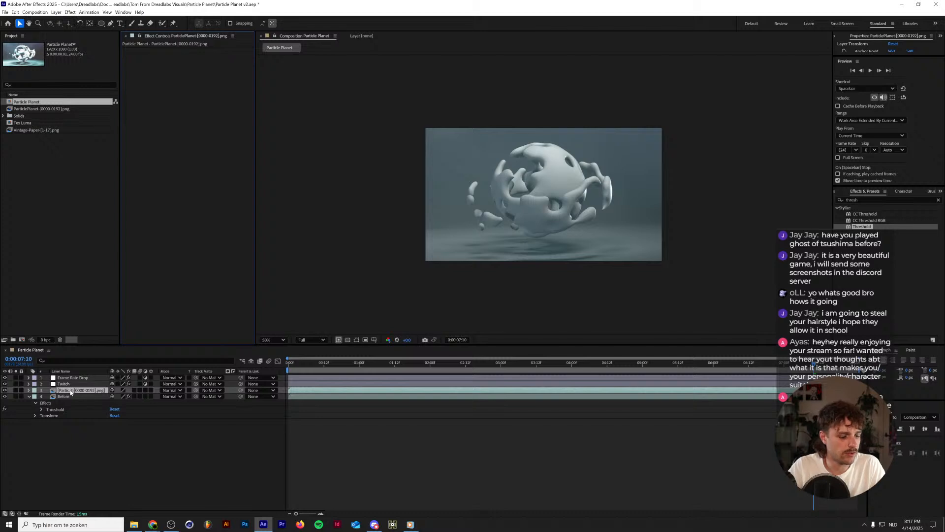
Add an adjustment layer above the ParticlePlanet image sequence and copy the Before layer's Threshold effect onto it.
{"action": "key", "text": "ctrl+alt+y"}
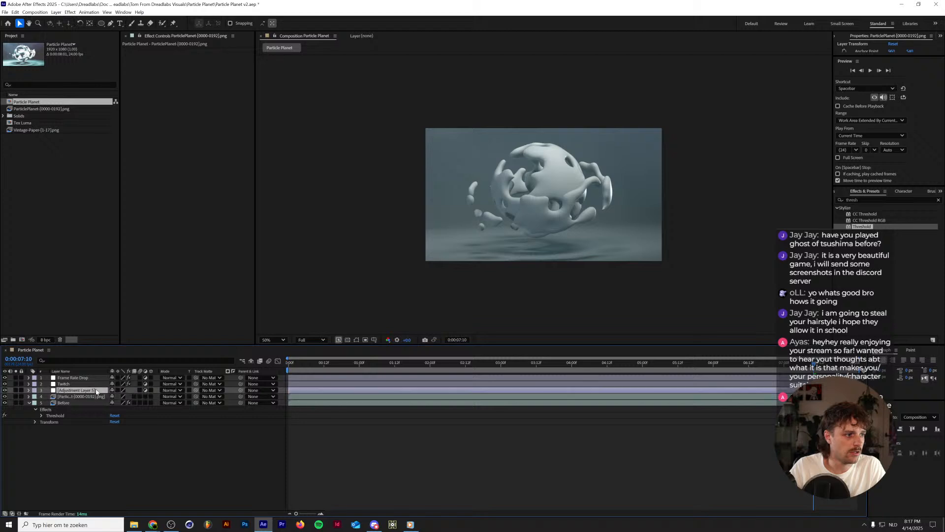
{"action": "left_click", "coordinate": [93, 402]}
{"action": "left_click", "coordinate": [141, 51]}
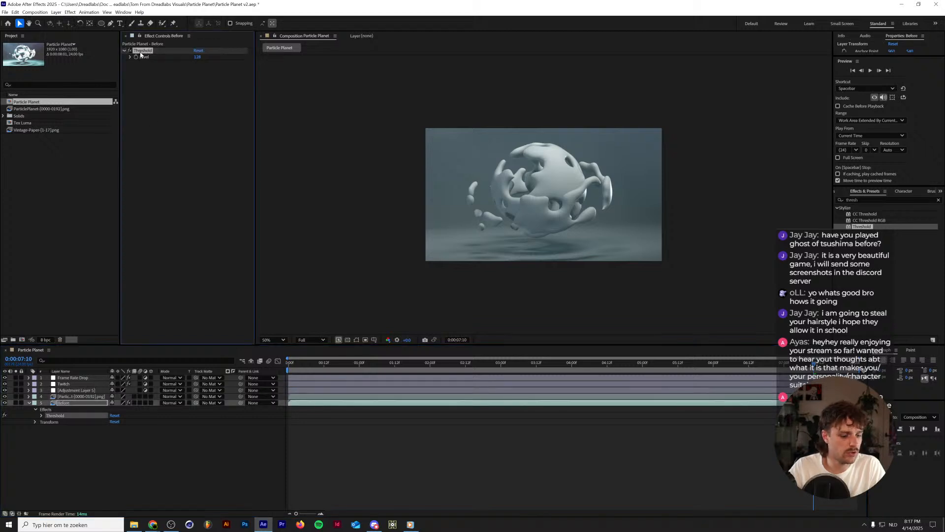
{"action": "left_click", "coordinate": [74, 390]}
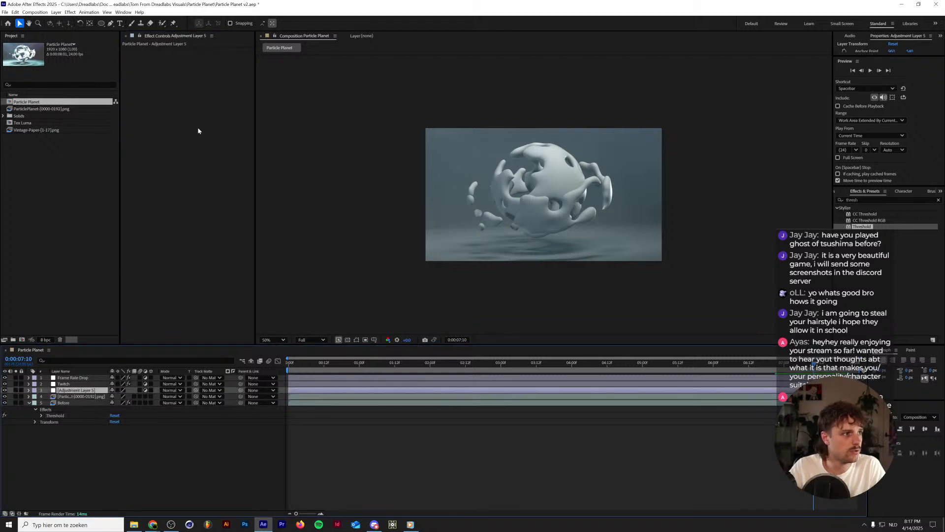
{"action": "key", "text": "ctrl+v"}
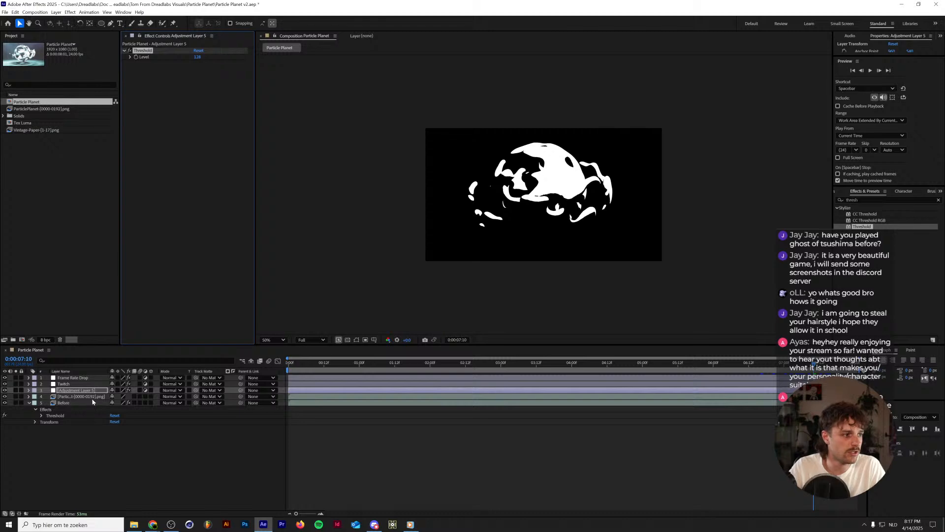
Start a footage import from the Dreadlabs Assets folder and check the contents of the Film Grain Texture Pack folder.
{"action": "left_click", "coordinate": [93, 398]}
{"action": "double_click", "coordinate": [48, 155]}
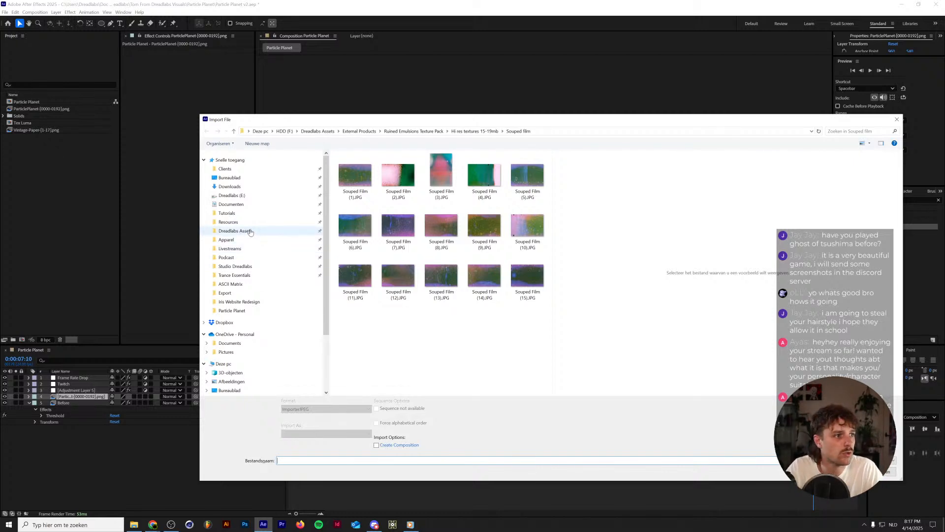
{"action": "left_click", "coordinate": [250, 230]}
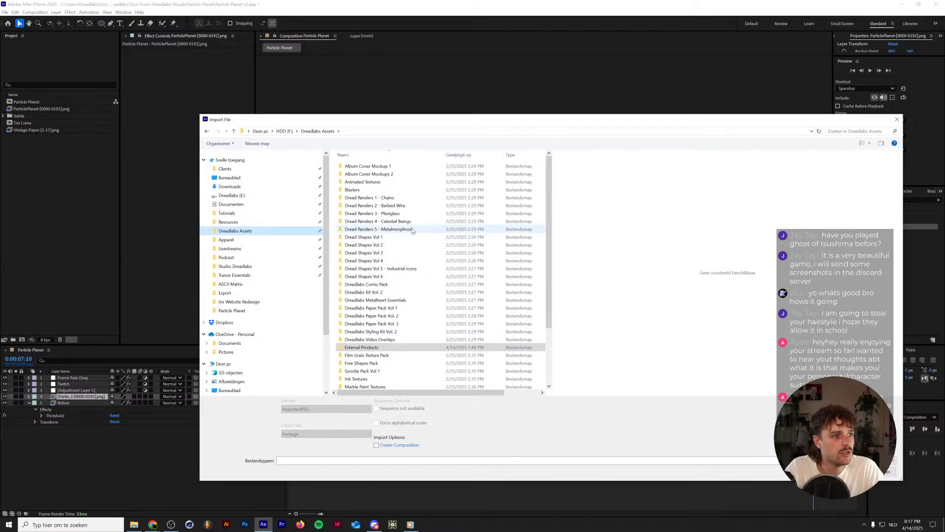
{"action": "scroll", "coordinate": [412, 231], "scroll_direction": "down", "scroll_amount": 3}
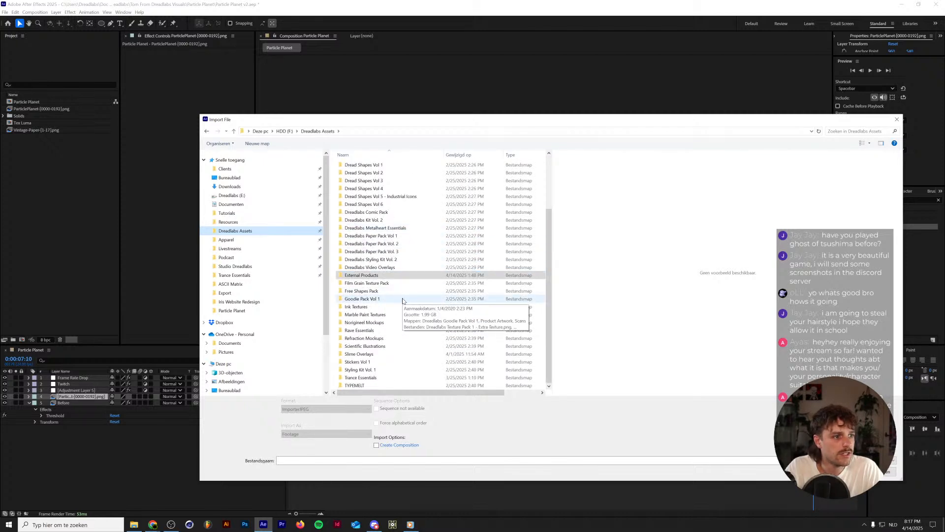
{"action": "left_click", "coordinate": [407, 287]}
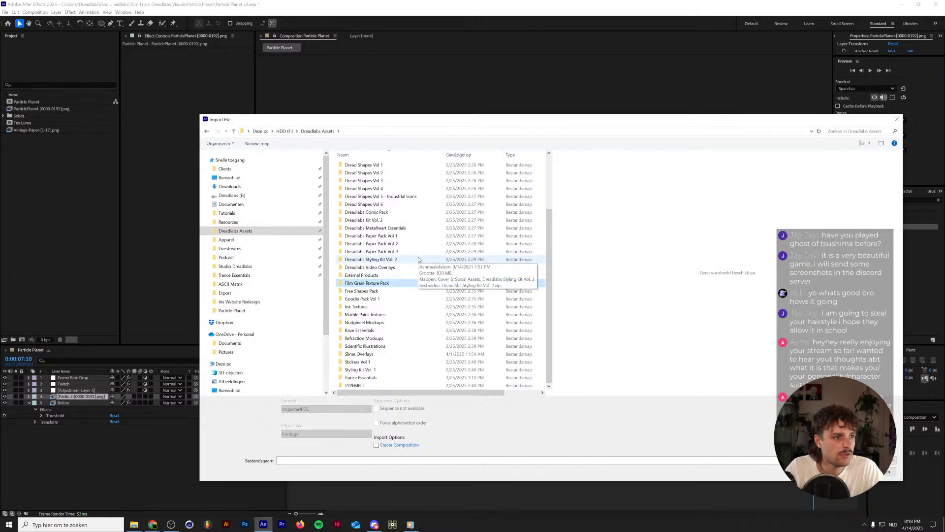
{"action": "double_click", "coordinate": [410, 283]}
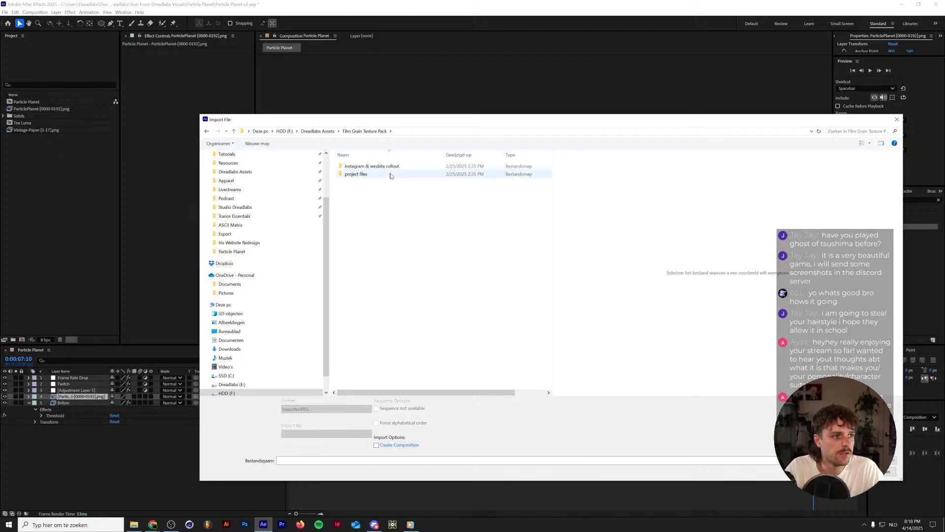
{"action": "key", "text": "alt+Left"}
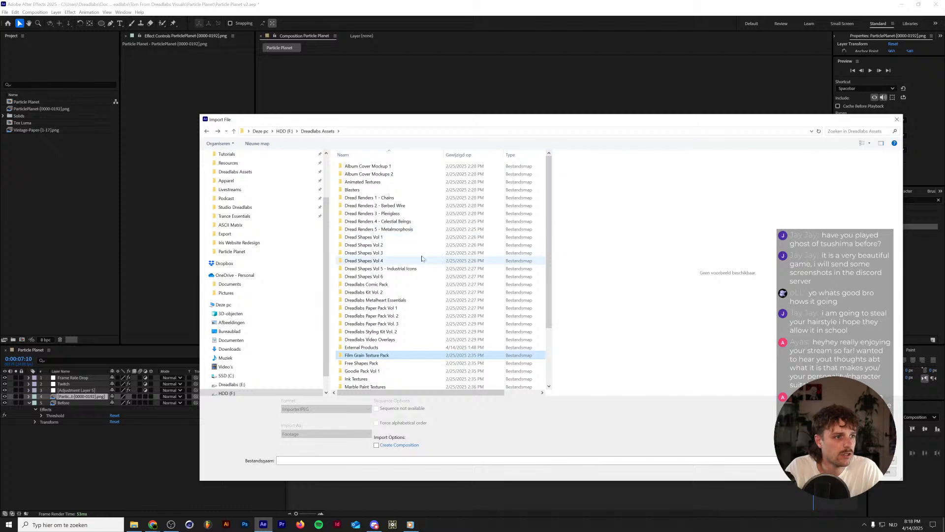
Browse to the Grain Textures folder inside the Assets of Dreadlabs Metalheart Essentials.
{"action": "left_click", "coordinate": [415, 229]}
{"action": "double_click", "coordinate": [407, 301]}
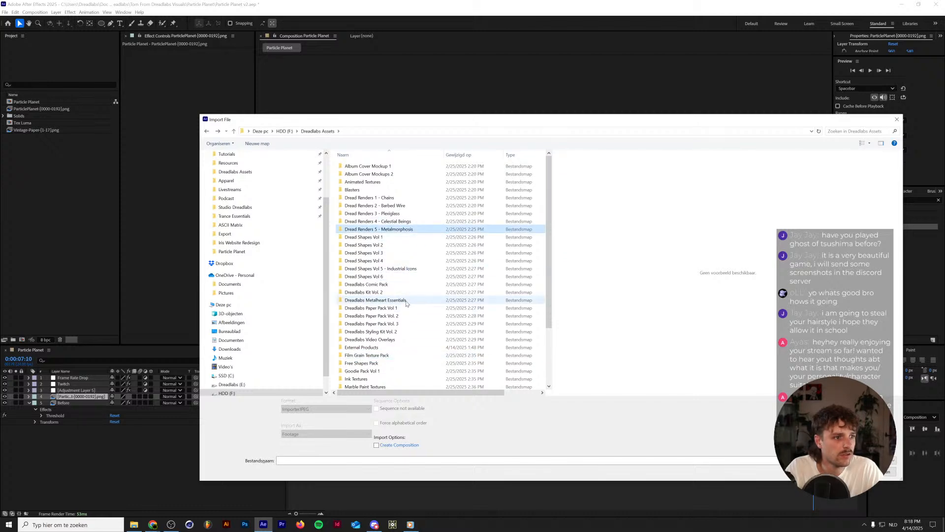
{"action": "double_click", "coordinate": [389, 167]}
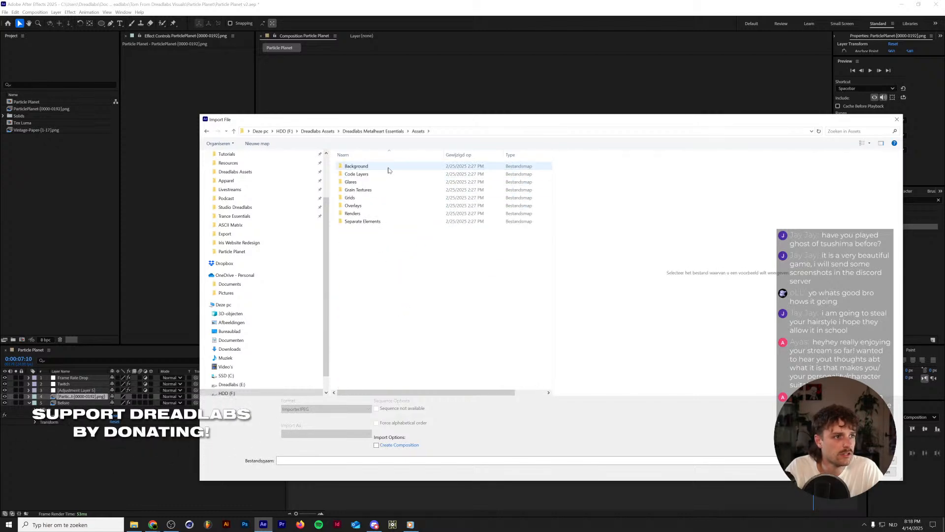
{"action": "double_click", "coordinate": [376, 189]}
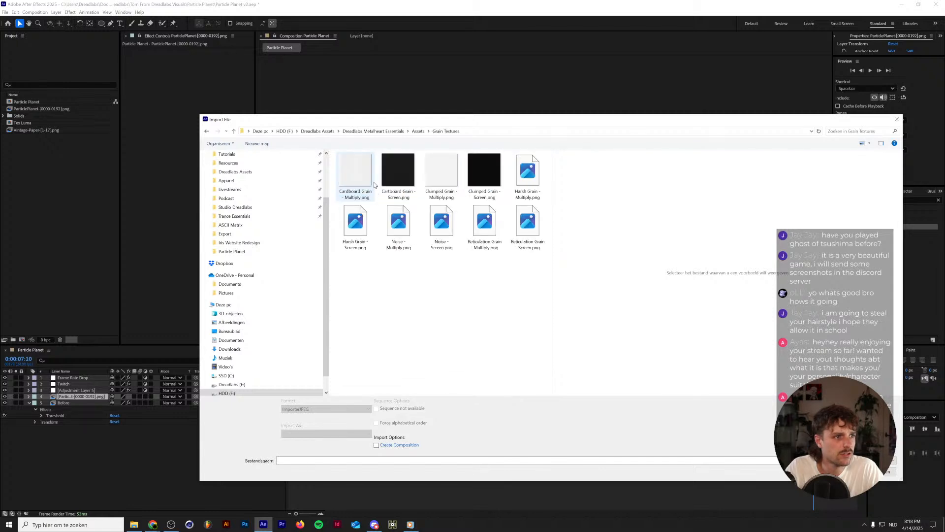
Compare the cardboard, clumped and harsh grain textures and import Harsh Grain - Multiply.png as footage.
{"action": "left_click", "coordinate": [373, 184]}
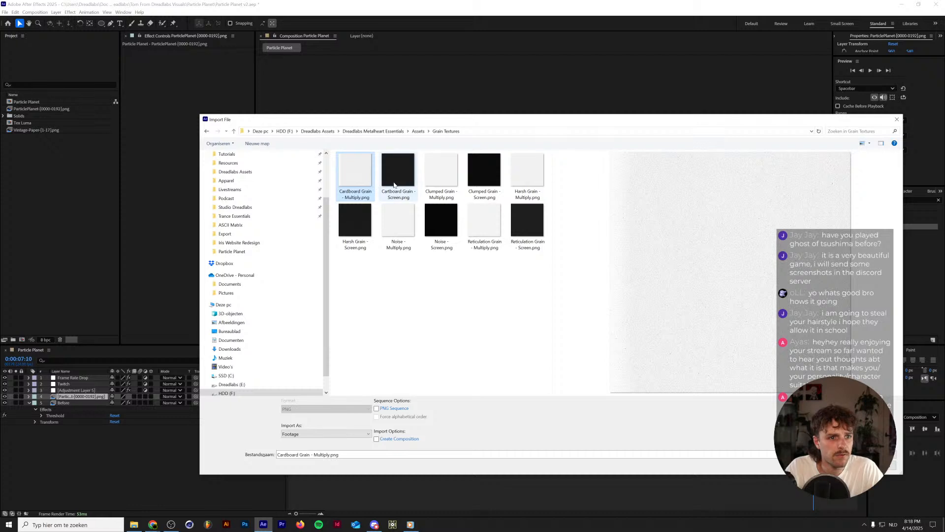
{"action": "left_click", "coordinate": [440, 182]}
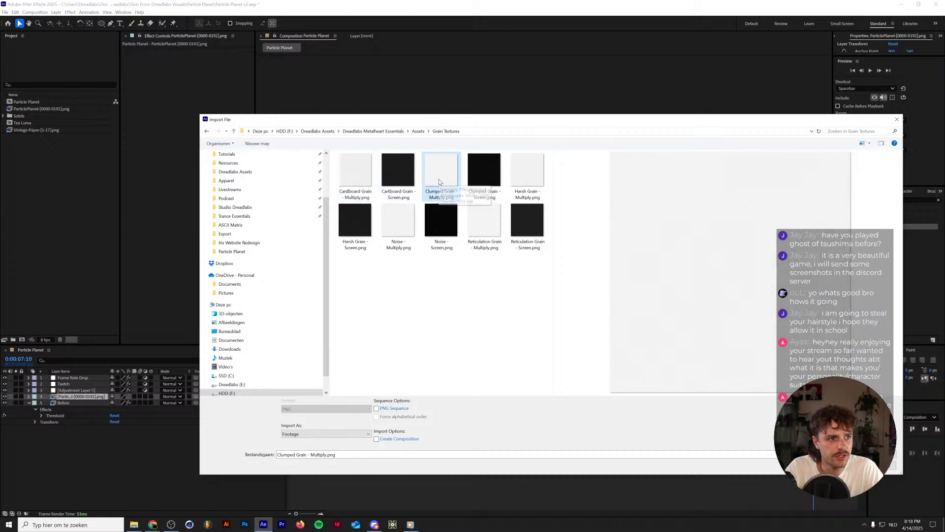
{"action": "left_click", "coordinate": [489, 176]}
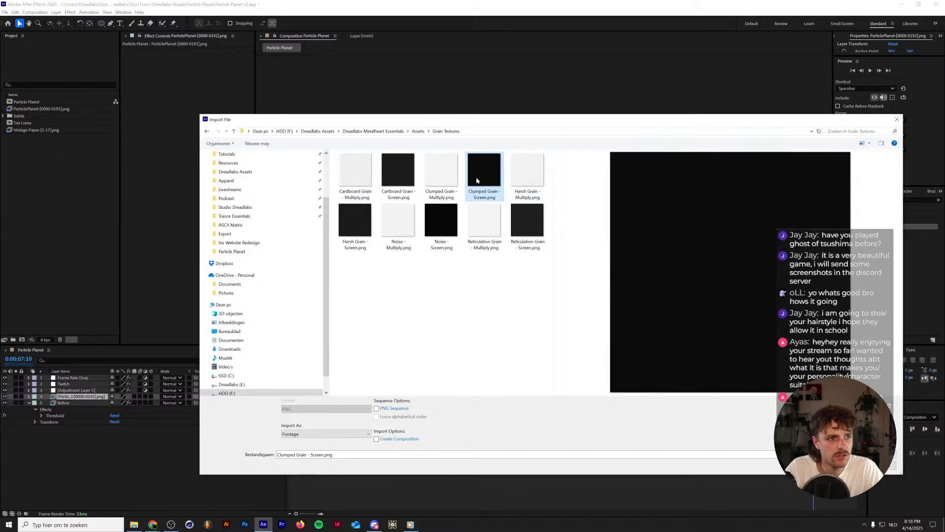
{"action": "left_click", "coordinate": [530, 179]}
{"action": "double_click", "coordinate": [526, 175]}
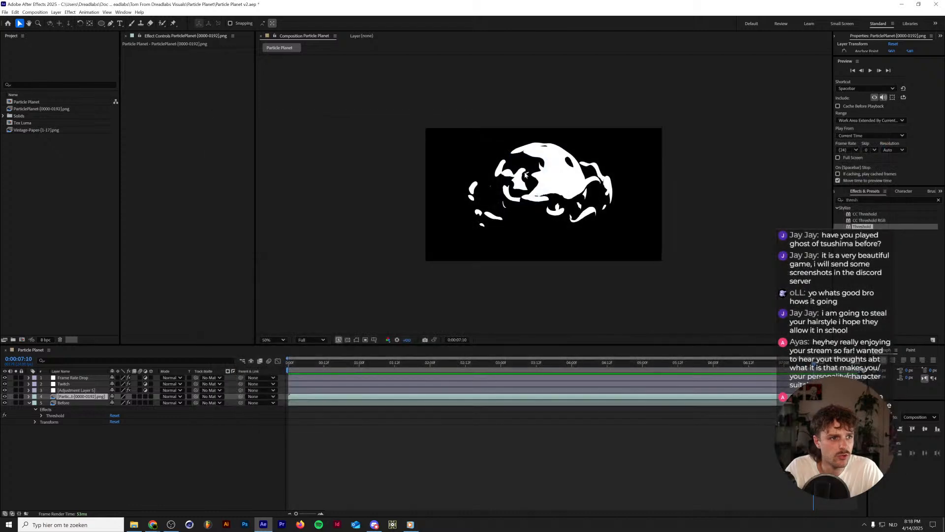
Add Harsh Grain - Multiply.png to the composition directly below the Threshold adjustment layer, and select that adjustment layer.
{"action": "mouse_move", "coordinate": [44, 101]}
{"action": "left_mouse_down"}
{"action": "mouse_move", "coordinate": [59, 169]}
{"action": "mouse_move", "coordinate": [69, 396]}
{"action": "left_mouse_up"}
{"action": "left_click", "coordinate": [74, 390]}
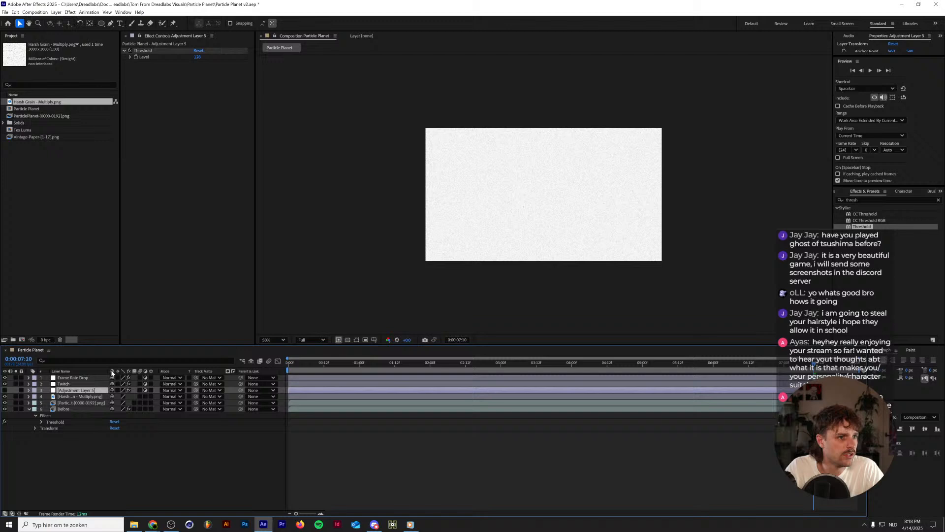
Set the blend mode of the Harsh Grain - Multiply.png layer to Multiply.
{"action": "left_click", "coordinate": [74, 397]}
{"action": "left_click", "coordinate": [165, 397]}
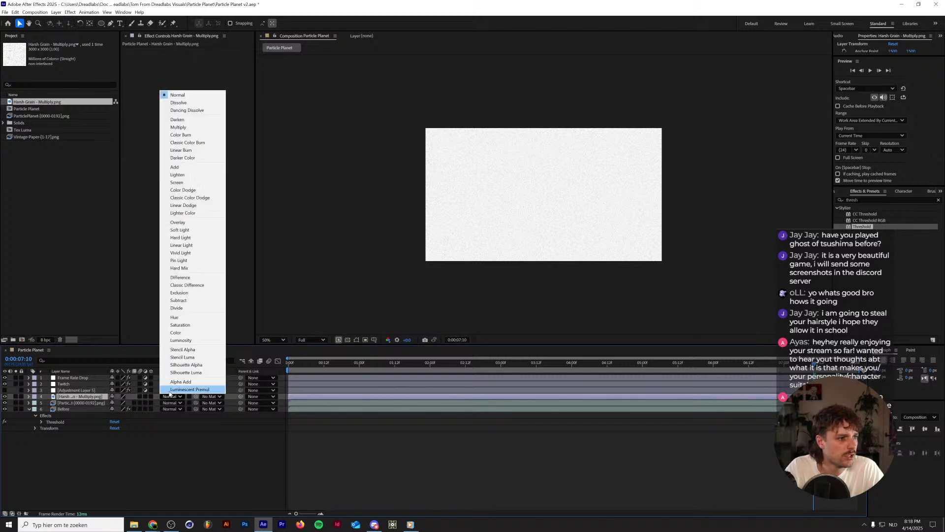
{"action": "left_click", "coordinate": [178, 128]}
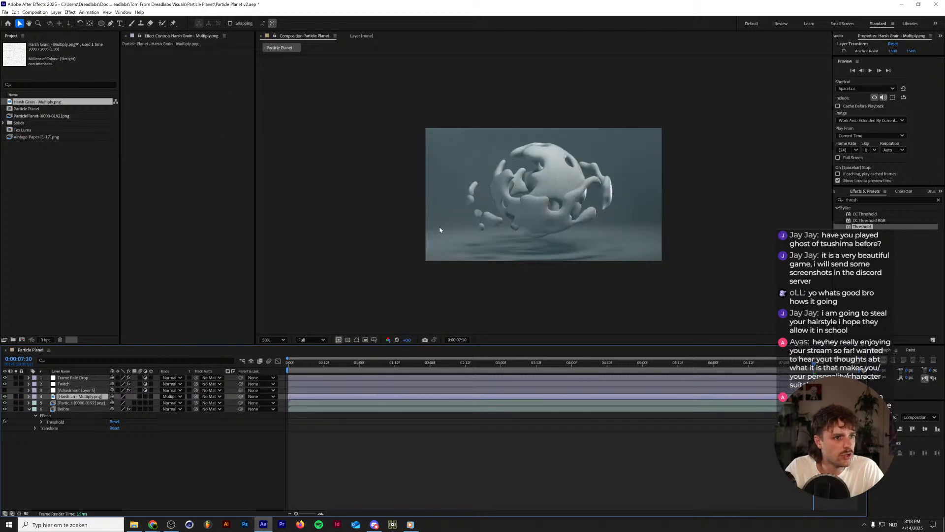
Try the Difference and Divide blend modes on the Harsh Grain - Multiply.png layer and inspect the grain up close on the planet.
{"action": "left_click", "coordinate": [174, 396]}
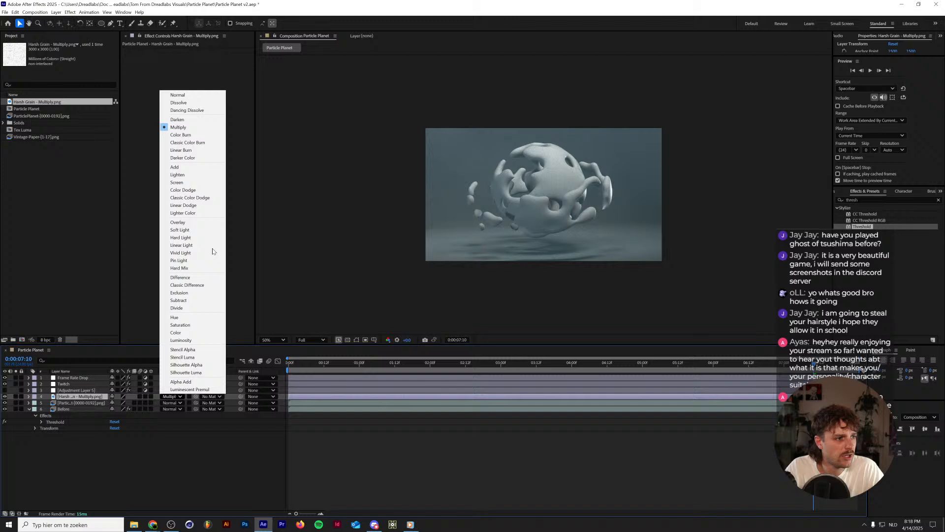
{"action": "left_click", "coordinate": [195, 277]}
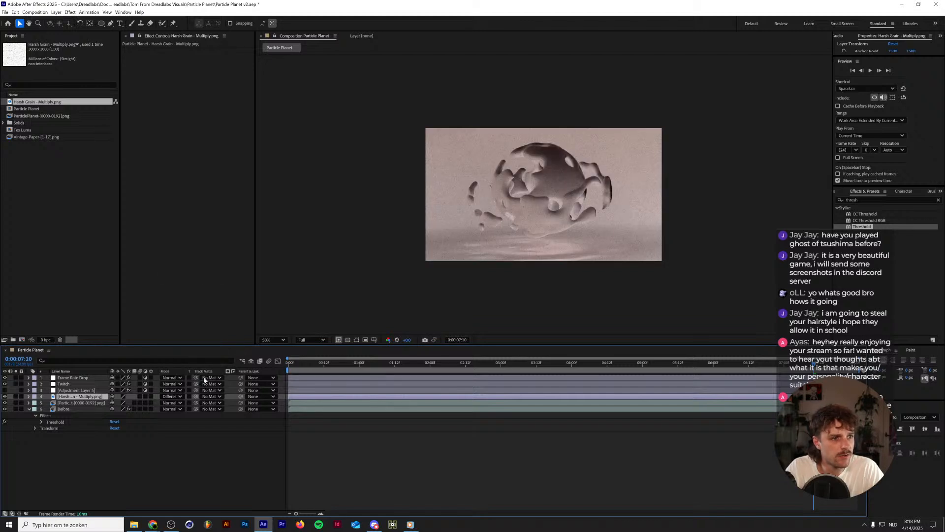
{"action": "left_click", "coordinate": [172, 396]}
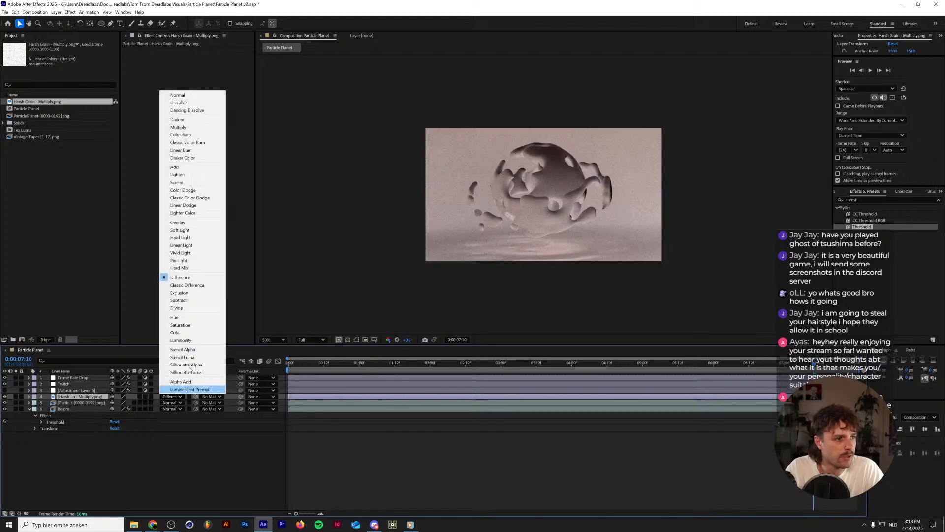
{"action": "left_click", "coordinate": [182, 308]}
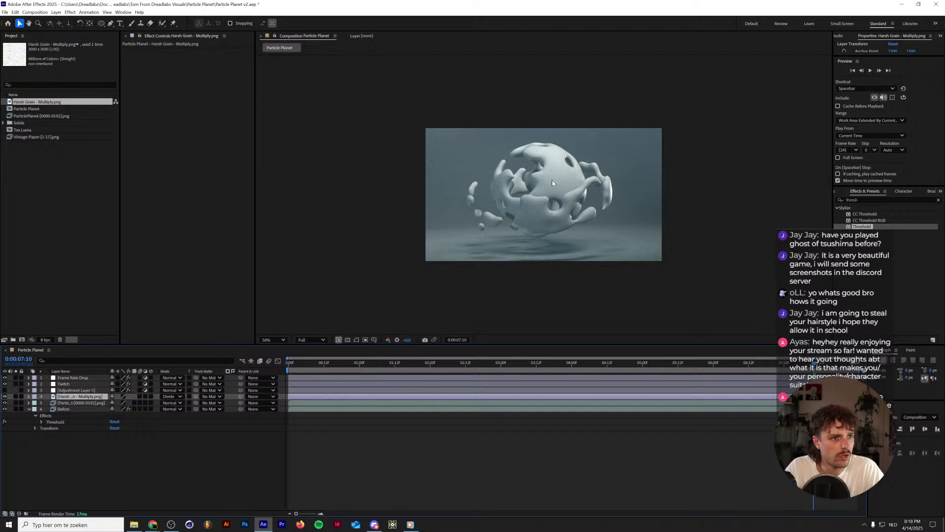
{"action": "scroll", "coordinate": [552, 182], "scroll_direction": "up", "scroll_amount": 5}
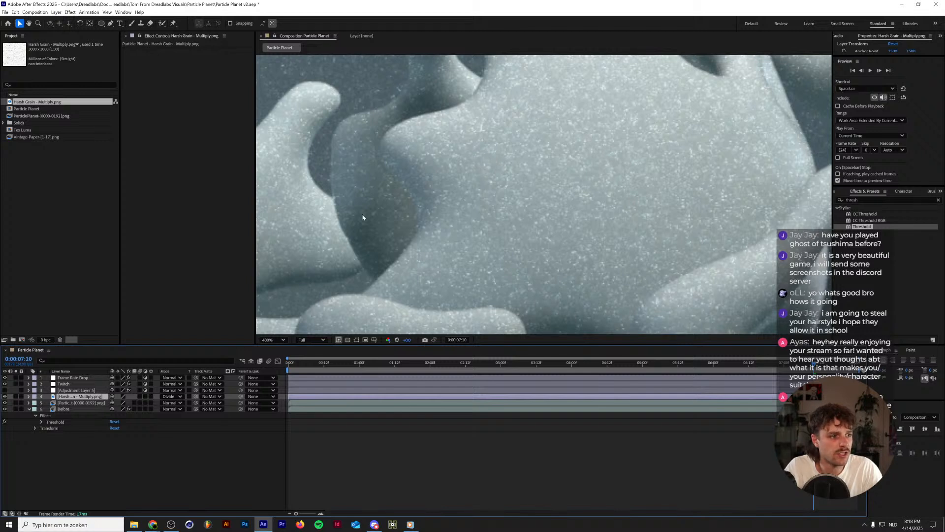
{"action": "left_click_drag", "start_coordinate": [394, 139], "coordinate": [495, 247]}
{"action": "left_click_drag", "start_coordinate": [535, 212], "coordinate": [503, 254]}
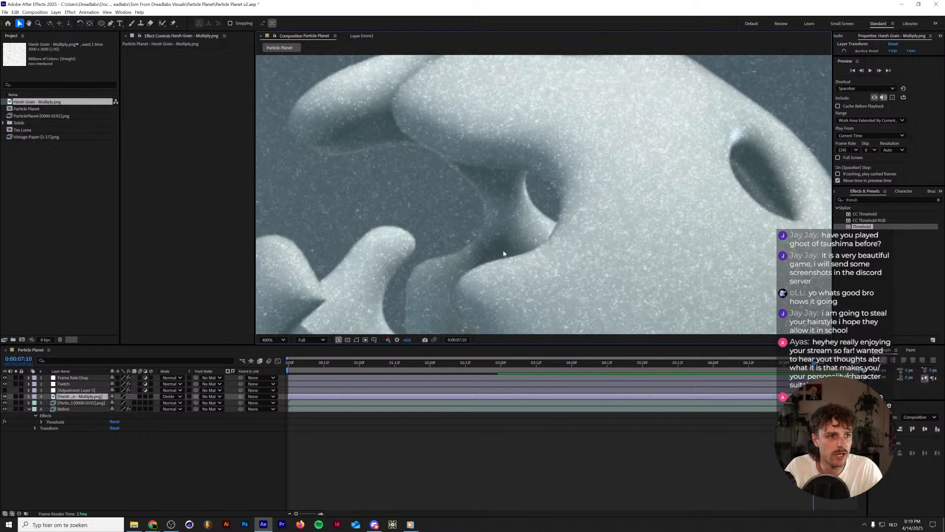
Try the Hard Mix and Linear Burn blend modes on the grain layer, and return it to Multiply.
{"action": "left_click", "coordinate": [176, 398]}
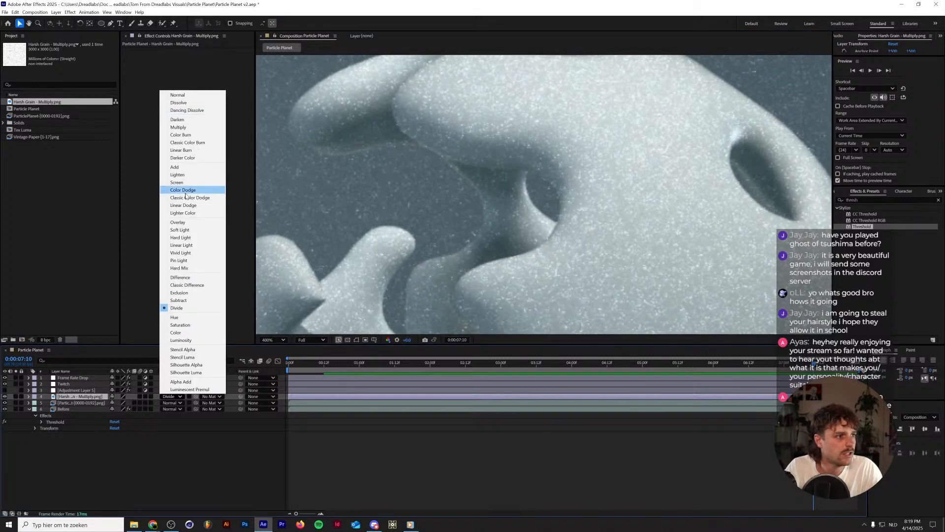
{"action": "left_click", "coordinate": [192, 268]}
{"action": "left_click", "coordinate": [173, 398]}
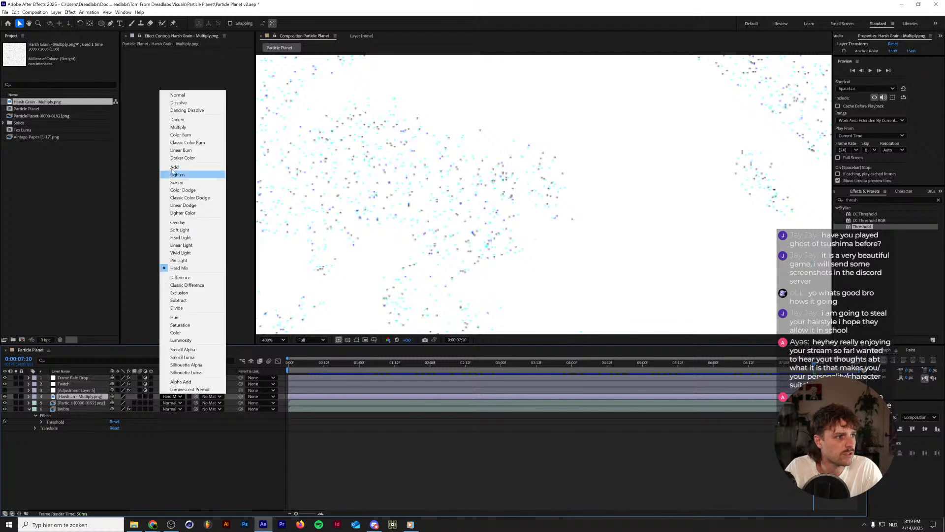
{"action": "left_click", "coordinate": [181, 150]}
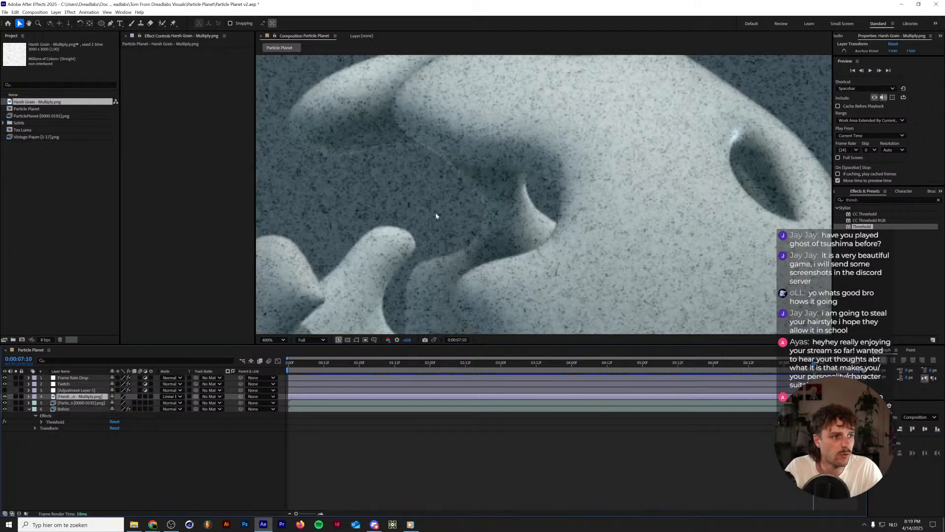
{"action": "scroll", "coordinate": [435, 215], "scroll_direction": "down", "scroll_amount": 3}
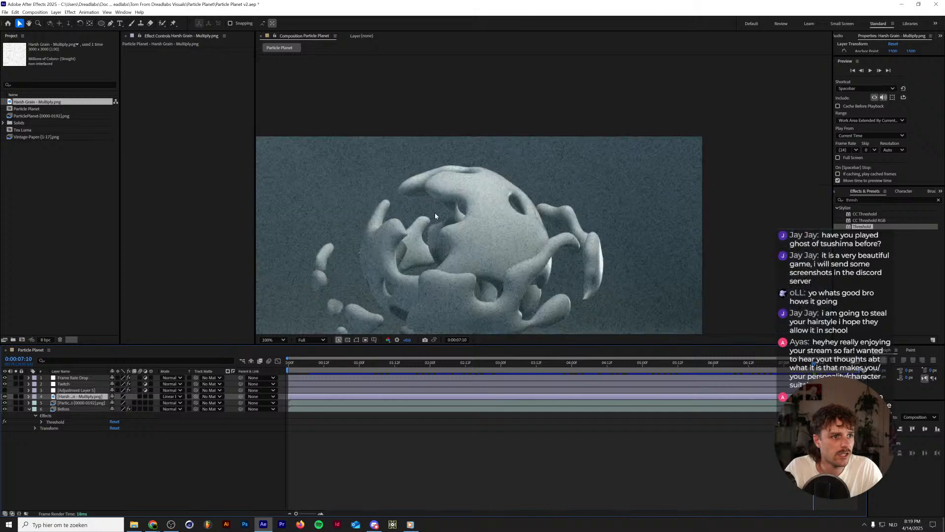
{"action": "left_click", "coordinate": [172, 398]}
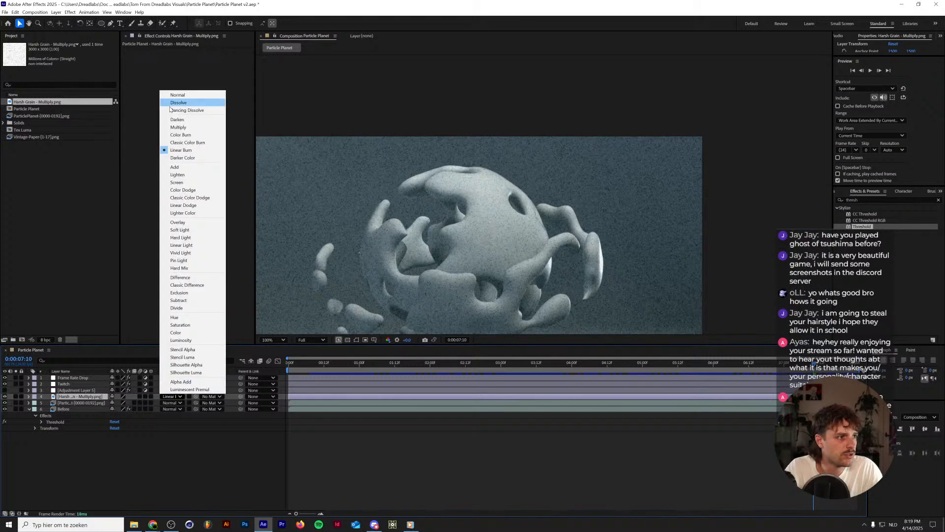
{"action": "left_click", "coordinate": [188, 127]}
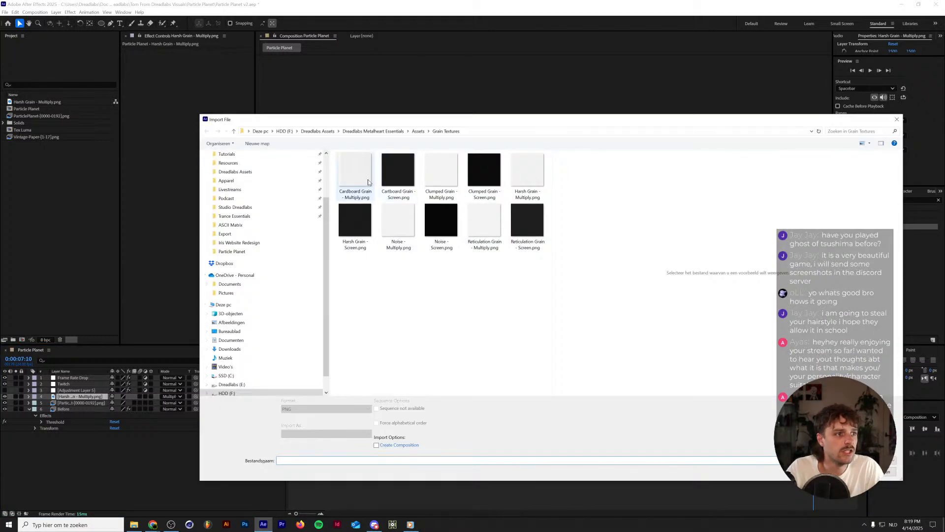
Import Harsh Grain - Screen.png, place it directly below the Harsh Grain - Multiply.png layer and set its blend mode to Screen.
{"action": "double_click", "coordinate": [361, 222]}
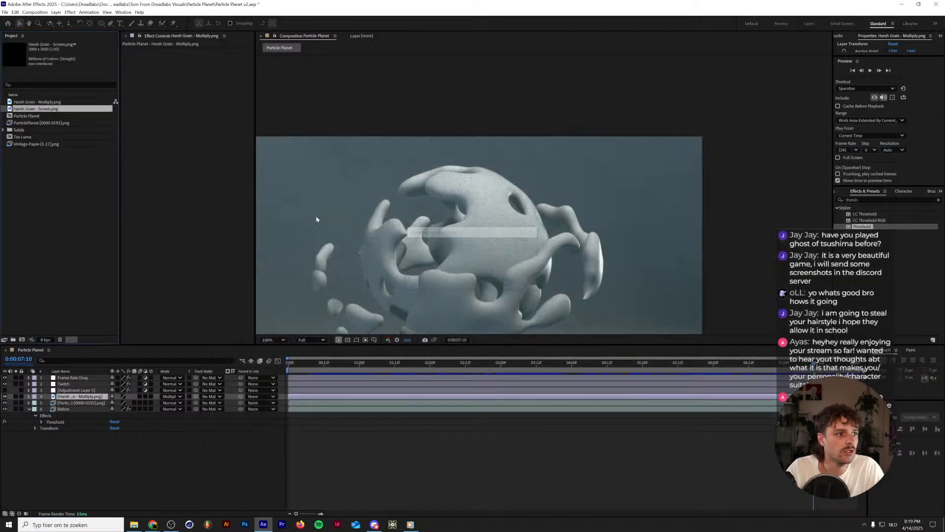
{"action": "left_click_drag", "start_coordinate": [58, 110], "coordinate": [78, 397]}
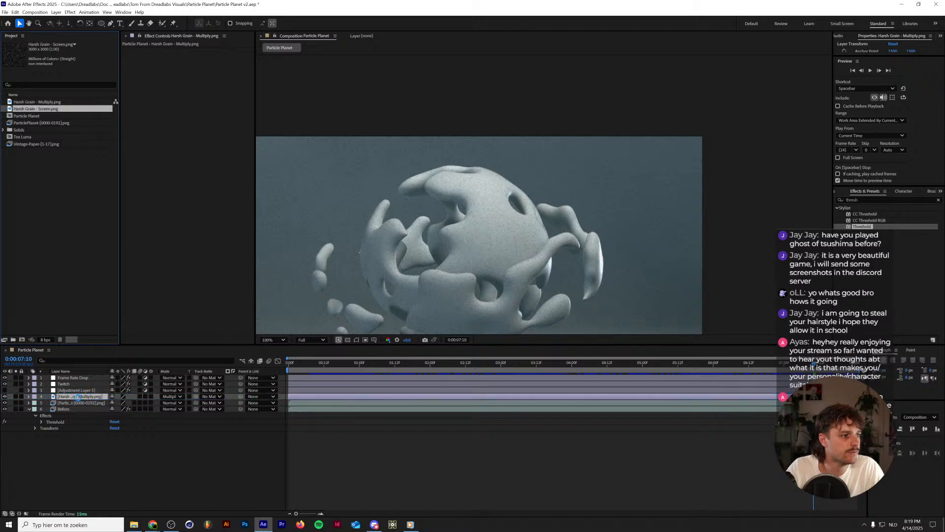
{"action": "left_click", "coordinate": [170, 403]}
{"action": "left_click", "coordinate": [185, 189]}
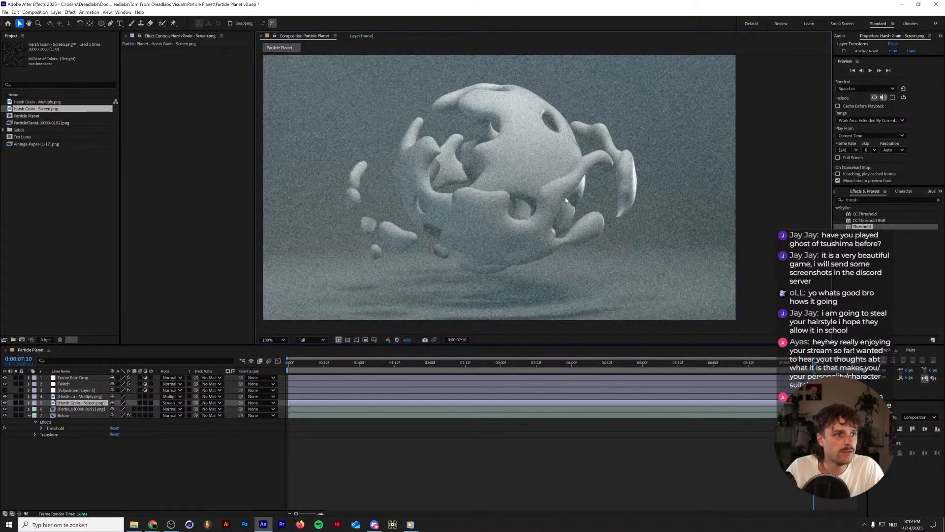
Turn the Threshold adjustment layer back on and compare the look with the soloed Before layer and without the Multiply grain.
{"action": "left_click", "coordinate": [5, 390]}
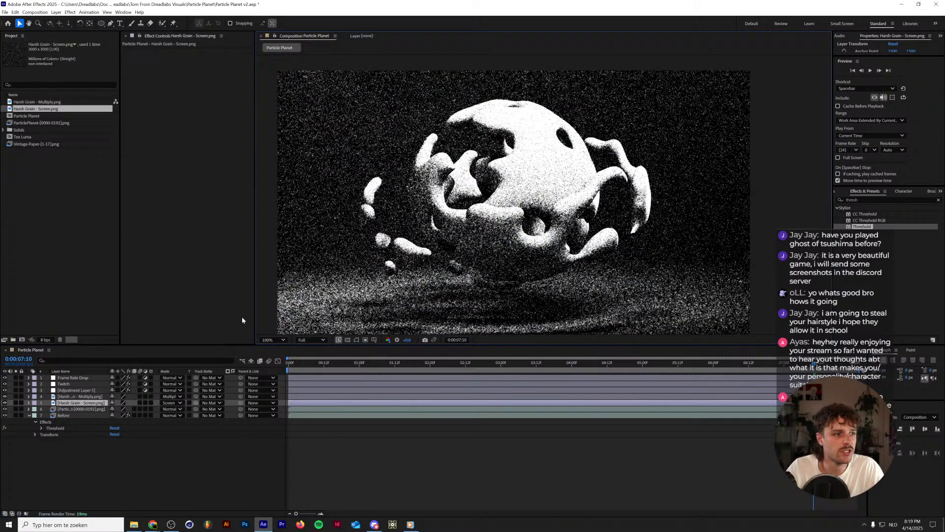
{"action": "left_click", "coordinate": [283, 341]}
{"action": "left_click", "coordinate": [283, 349]}
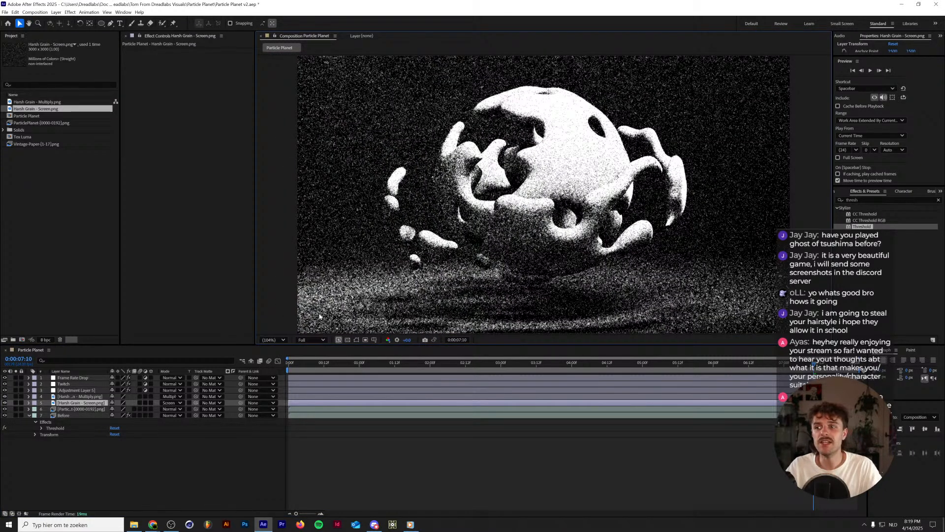
{"action": "left_click", "coordinate": [16, 415]}
{"action": "left_click", "coordinate": [16, 416]}
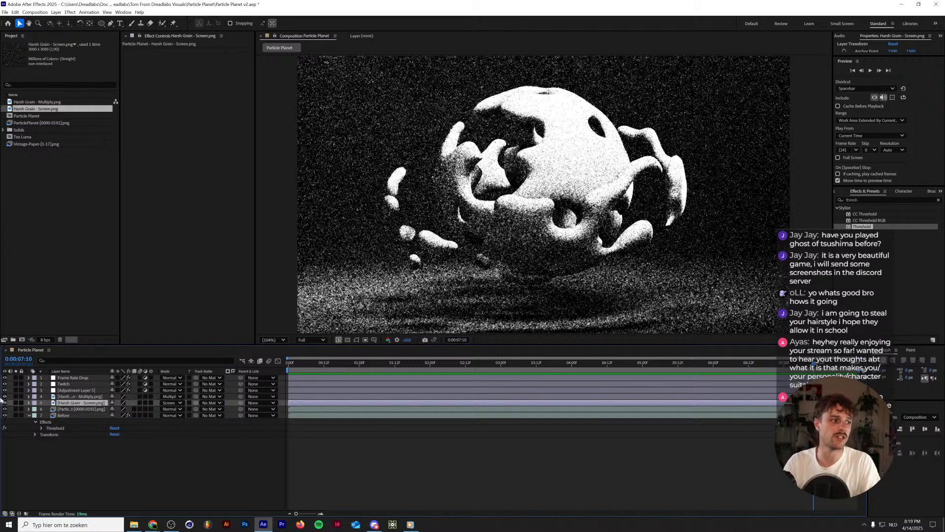
{"action": "left_click", "coordinate": [4, 397]}
{"action": "left_click", "coordinate": [5, 396]}
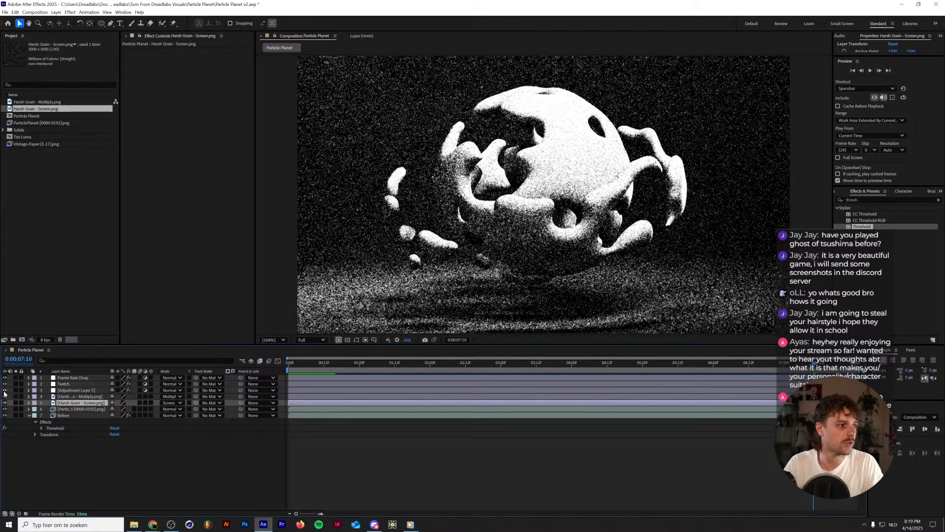
Temporarily hide the Threshold adjustment layer and examine the grain up close against the soloed Before layer and the soloed image sequence.
{"action": "left_click", "coordinate": [5, 390]}
{"action": "scroll", "coordinate": [540, 154], "scroll_direction": "up", "scroll_amount": 3}
{"action": "scroll", "coordinate": [540, 155], "scroll_direction": "down", "scroll_amount": 2}
{"action": "scroll", "coordinate": [540, 158], "scroll_direction": "up", "scroll_amount": 1}
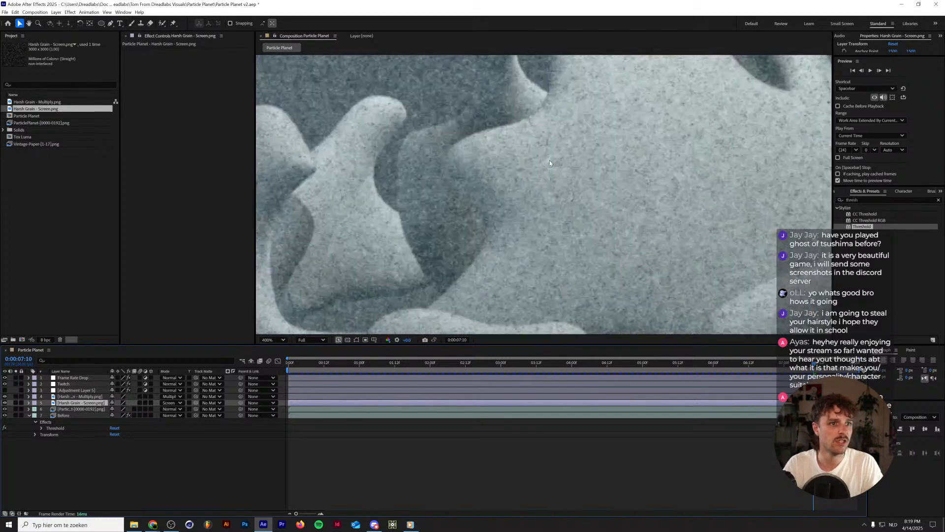
{"action": "left_click_drag", "start_coordinate": [588, 142], "coordinate": [457, 238]}
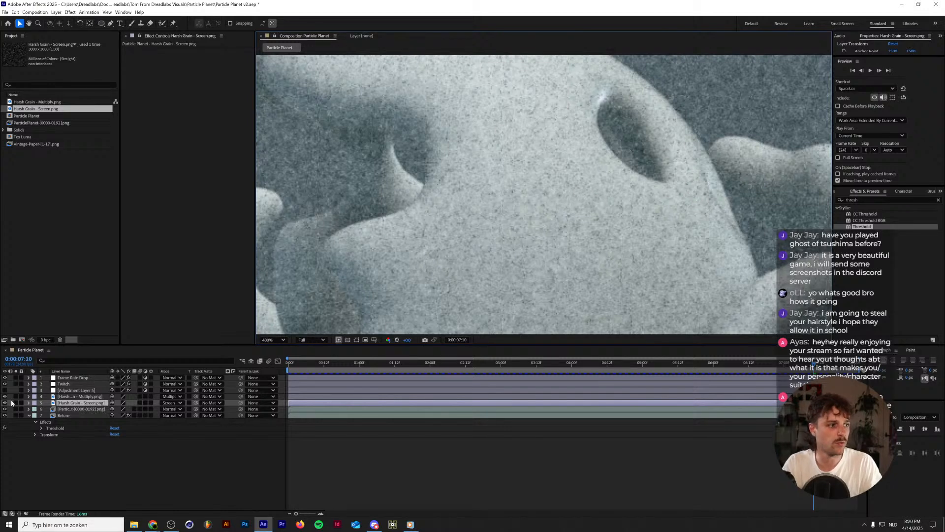
{"action": "left_click", "coordinate": [16, 416]}
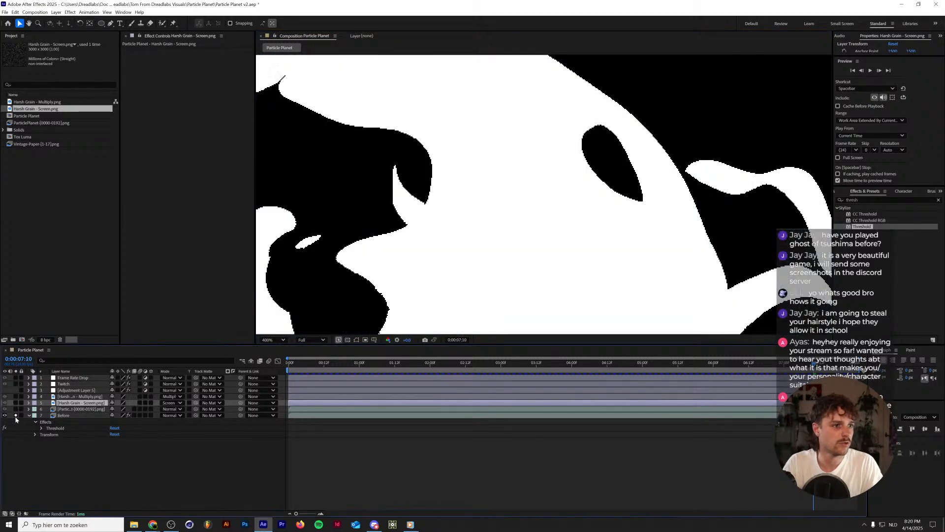
{"action": "left_click", "coordinate": [16, 415]}
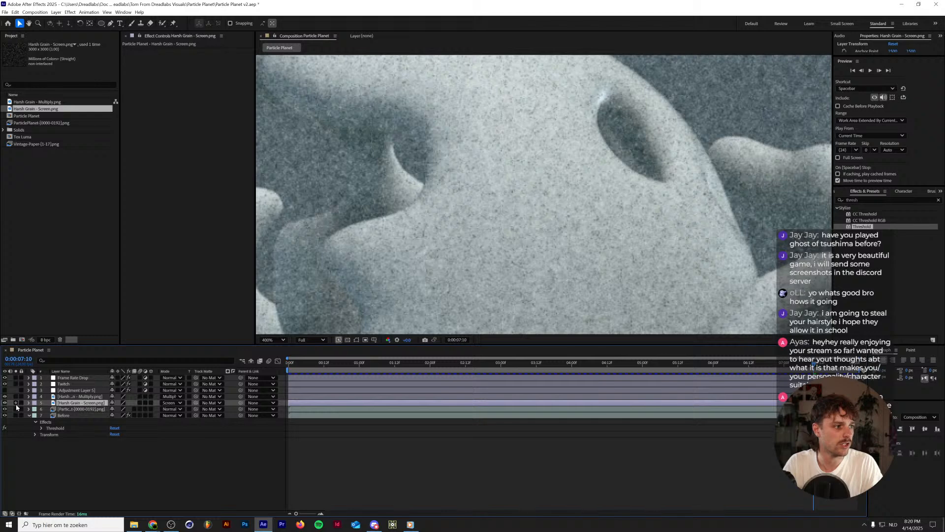
{"action": "left_click", "coordinate": [15, 410]}
{"action": "left_click", "coordinate": [16, 409]}
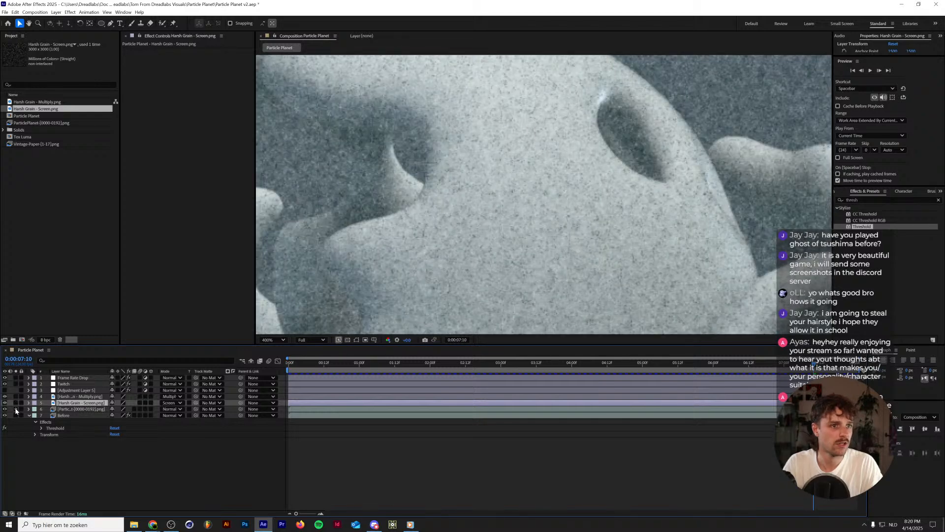
{"action": "left_click", "coordinate": [16, 409]}
{"action": "left_click", "coordinate": [16, 409]}
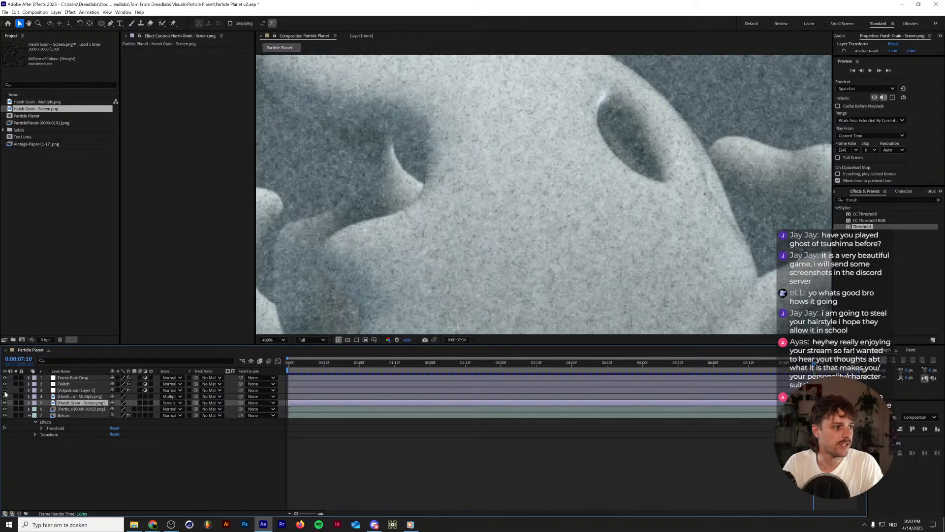
{"action": "left_click", "coordinate": [5, 391]}
Inspect the thresholded grain over the planet and preview the animation in the composition.
{"action": "scroll", "coordinate": [381, 228], "scroll_direction": "down", "scroll_amount": 4}
{"action": "scroll", "coordinate": [383, 229], "scroll_direction": "up", "scroll_amount": 1}
{"action": "left_click_drag", "start_coordinate": [344, 239], "coordinate": [459, 198]}
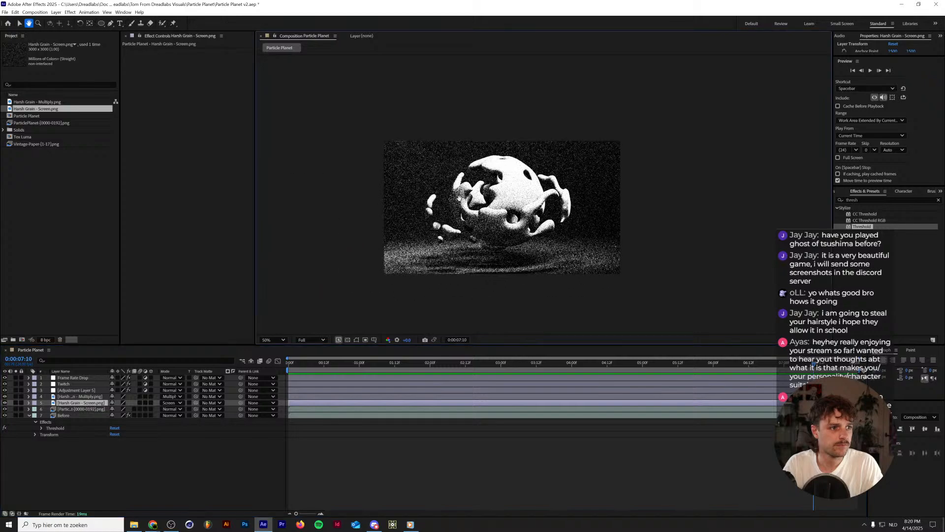
{"action": "scroll", "coordinate": [477, 210], "scroll_direction": "up", "scroll_amount": 2}
{"action": "key", "text": "space"}
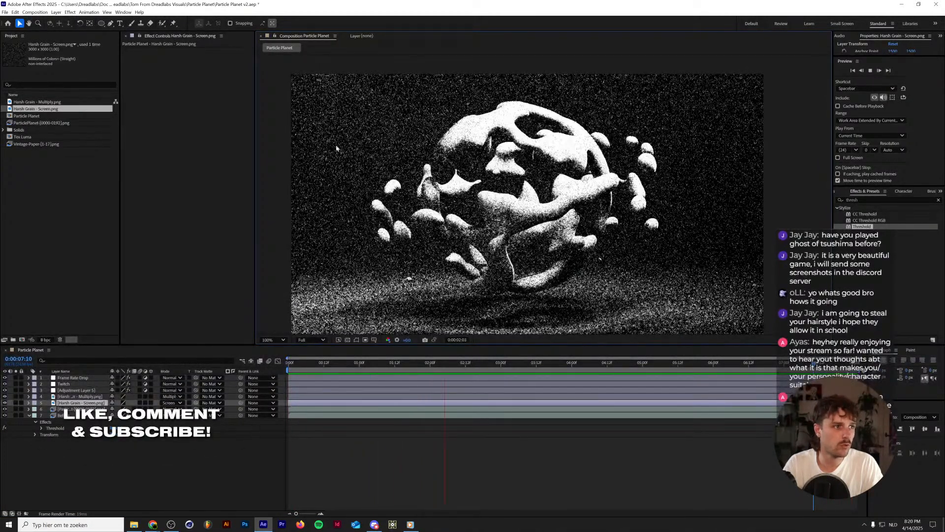
{"action": "key", "text": "space"}
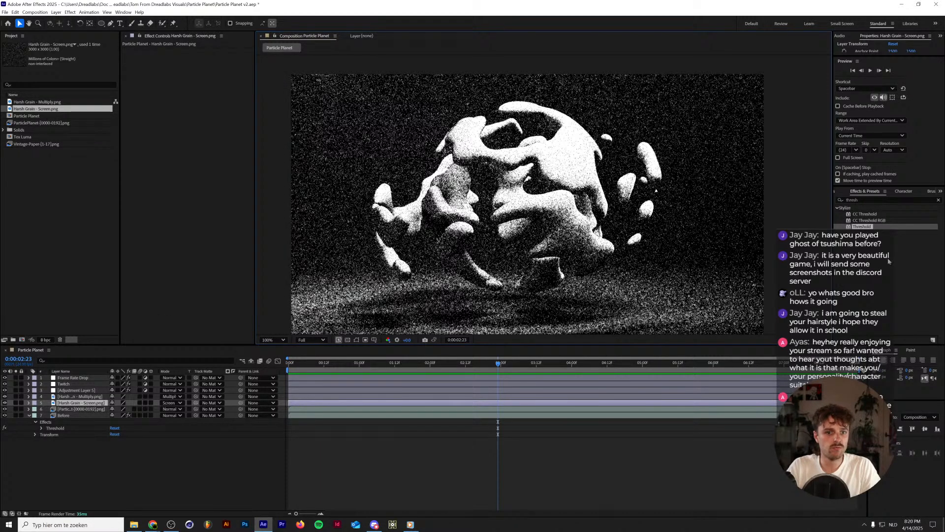
Apply the Wiggle - position preset to the Harsh Grain - Screen.png layer and set its wiggle speed to 24.
{"action": "left_click", "coordinate": [867, 201]}
{"action": "type", "text": "wiggle"}
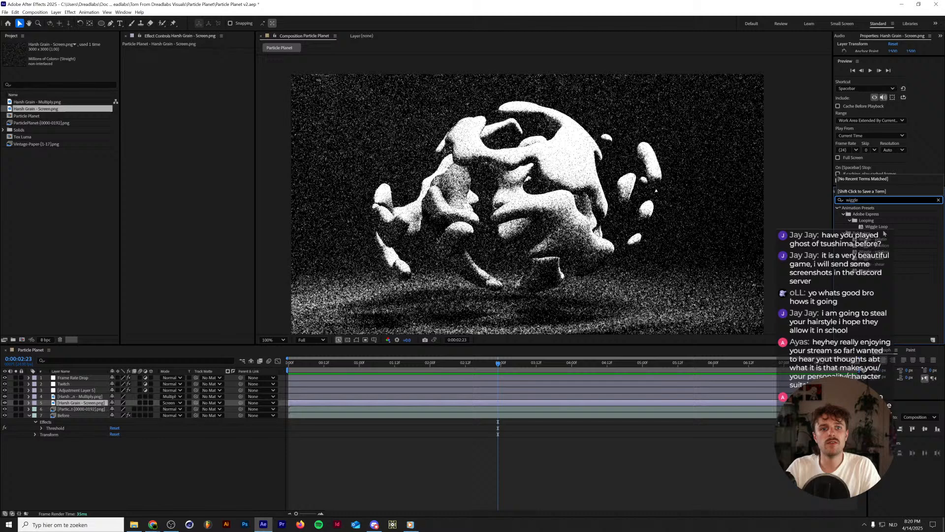
{"action": "left_click_drag", "start_coordinate": [881, 241], "coordinate": [76, 404]}
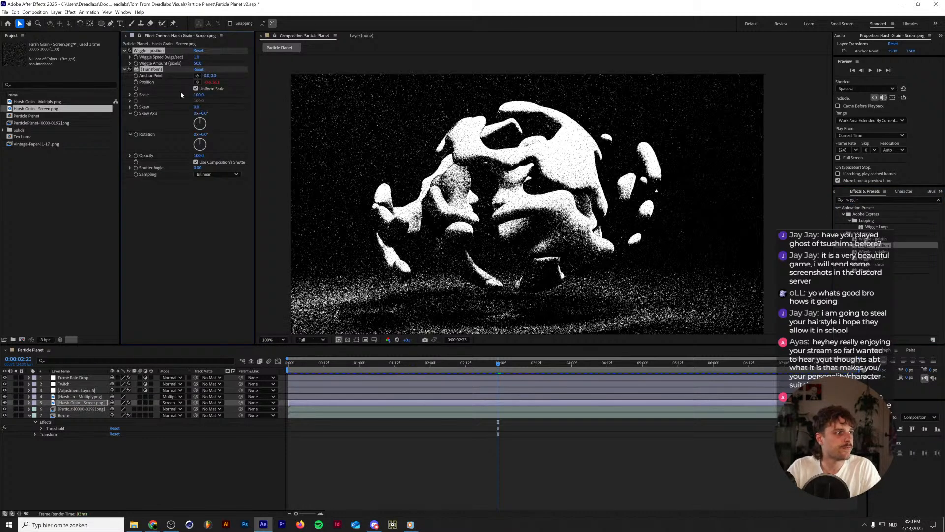
{"action": "left_click", "coordinate": [196, 57]}
{"action": "type", "text": "24"}
{"action": "key", "text": "Tab"}
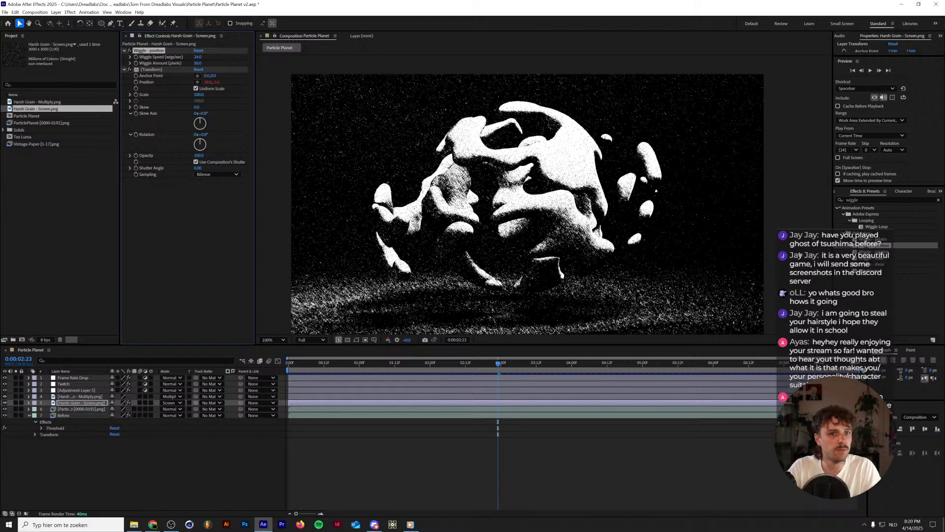
Apply the Wiggle - position preset to the Harsh Grain - Multiply.png layer with a wiggle speed of 24.
{"action": "left_click_drag", "start_coordinate": [881, 245], "coordinate": [78, 397]}
{"action": "left_click", "coordinate": [199, 57]}
{"action": "type", "text": "2"}
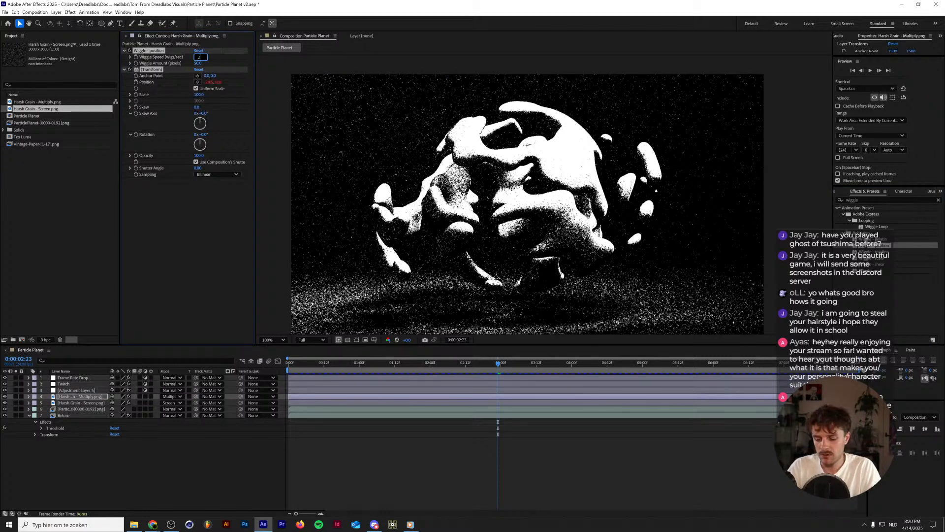
{"action": "type", "text": "4"}
{"action": "key", "text": "Return"}
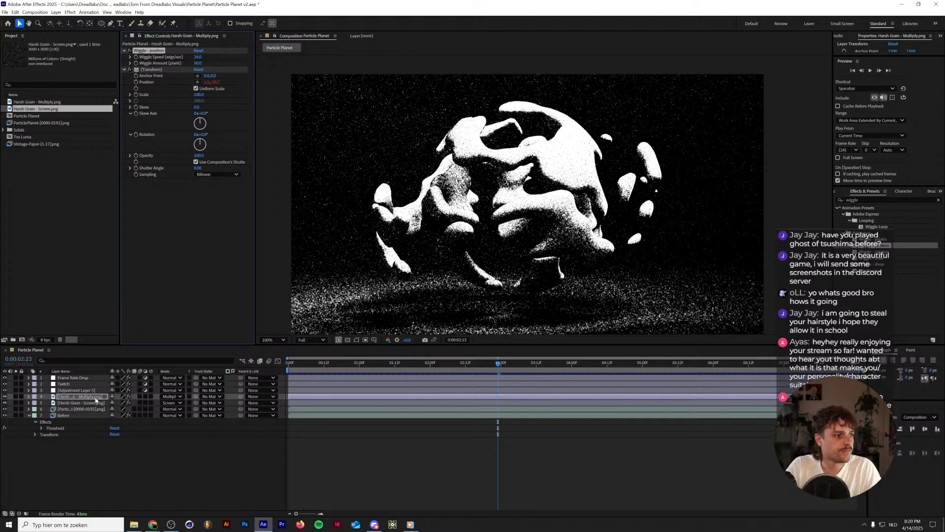
Preview the animated grain from the start and set the wiggle amount of the Harsh Grain - Multiply.png layer to 250 pixels.
{"action": "key", "text": "space"}
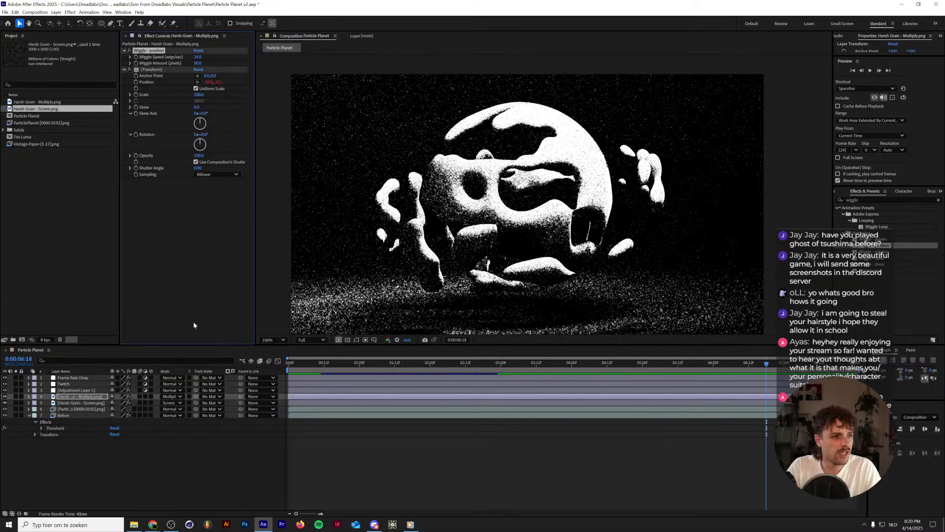
{"action": "left_click_drag", "start_coordinate": [315, 364], "coordinate": [262, 362]}
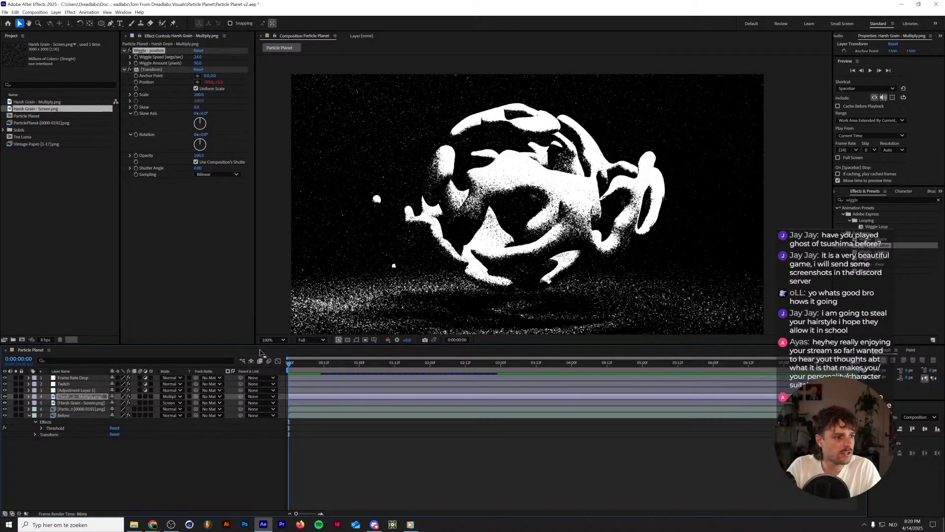
{"action": "left_click", "coordinate": [81, 403], "text": "ctrl"}
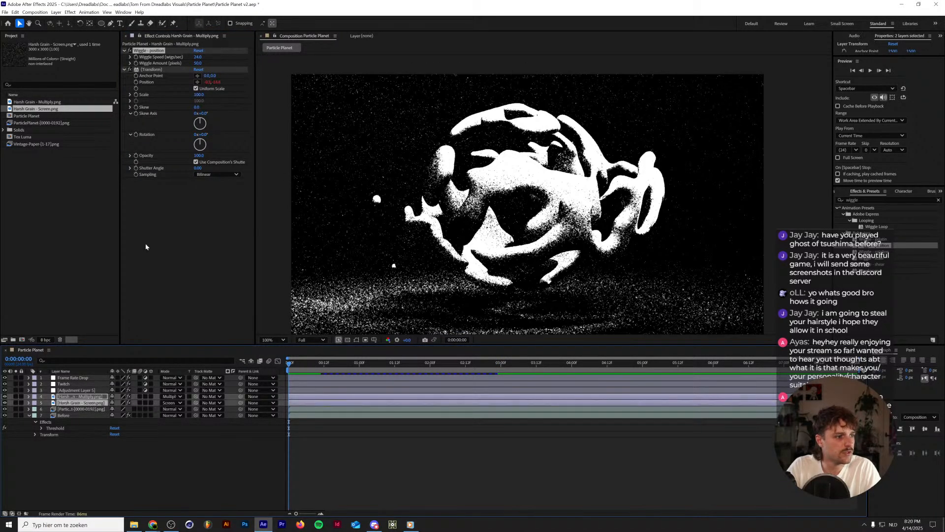
{"action": "left_click", "coordinate": [200, 63]}
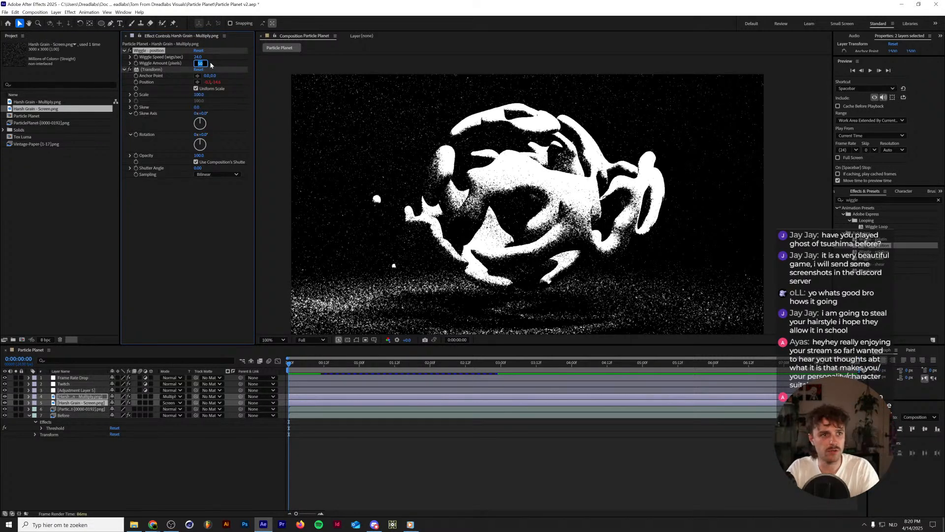
{"action": "type", "text": "250"}
{"action": "key", "text": "Return"}
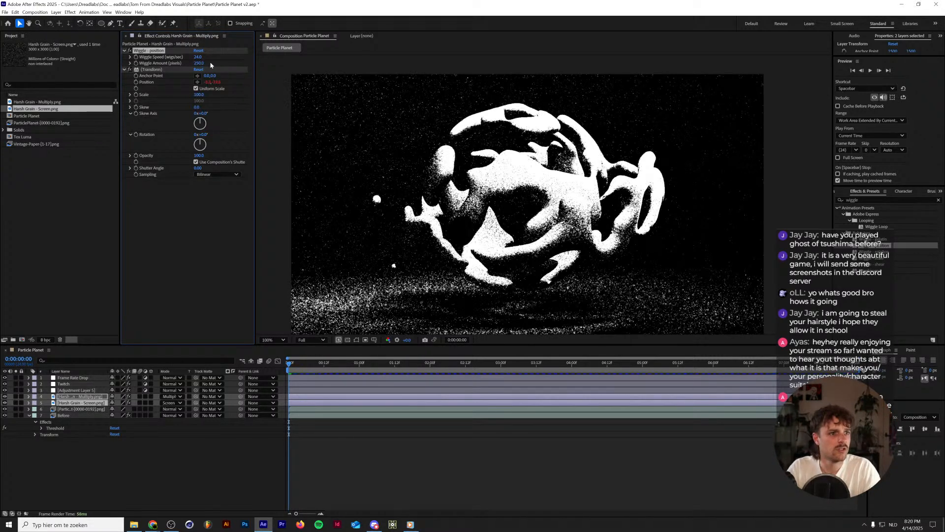
Play back the composition and inspect the grain movement over the planet with the Harsh Grain - Screen.png layer selected.
{"action": "scroll", "coordinate": [413, 206], "scroll_direction": "down", "scroll_amount": 2}
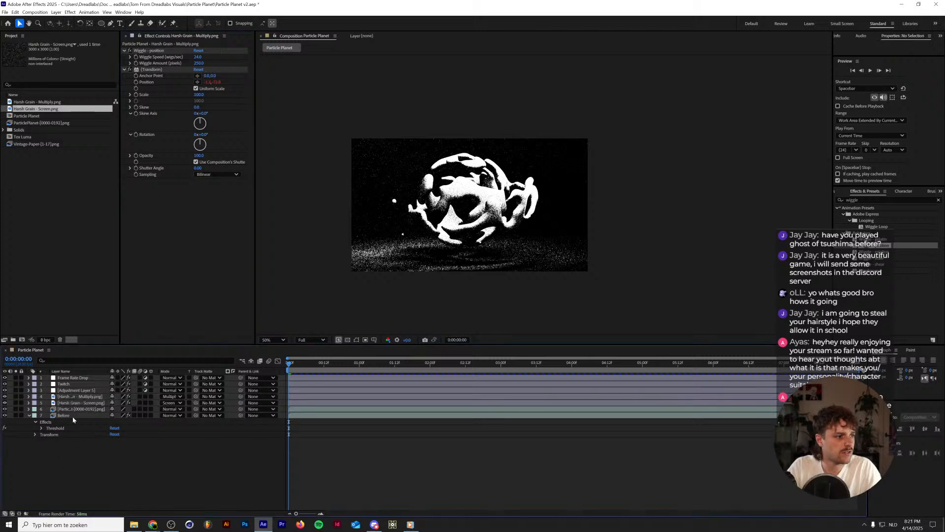
{"action": "left_click", "coordinate": [85, 403]}
{"action": "left_click", "coordinate": [85, 390]}
{"action": "left_click", "coordinate": [82, 403]}
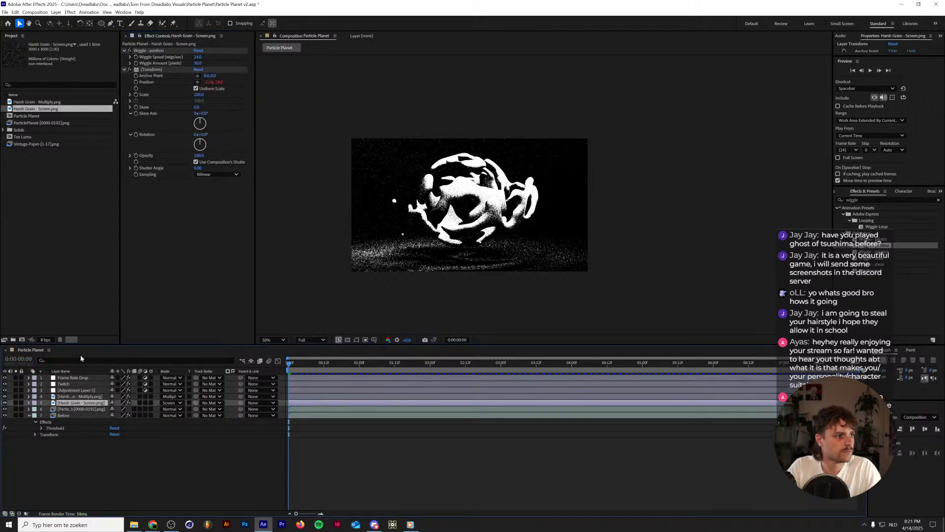
{"action": "key", "text": "space"}
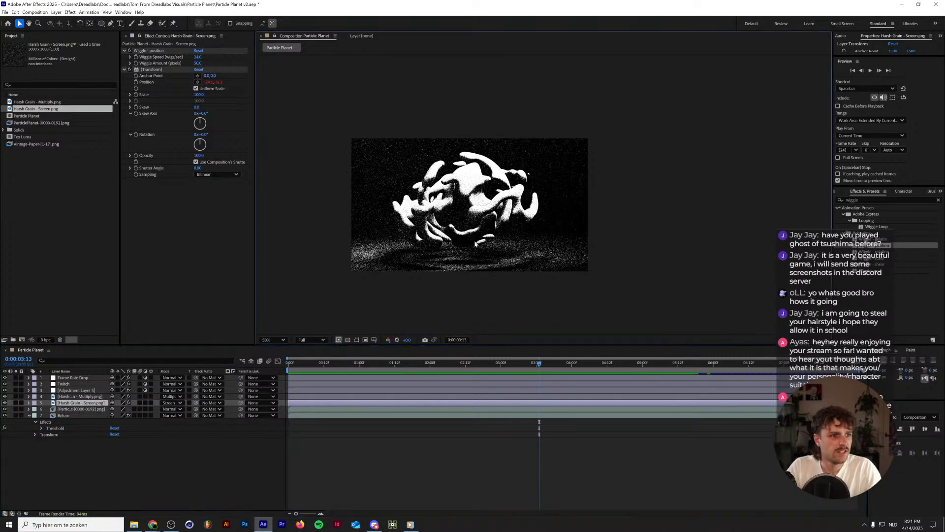
{"action": "scroll", "coordinate": [475, 243], "scroll_direction": "up", "scroll_amount": 2}
{"action": "left_click_drag", "start_coordinate": [475, 244], "coordinate": [546, 264]}
Apply the Wiggle - rotation preset to the Harsh Grain - Multiply.png layer with a wiggle speed of 24 and preview it.
{"action": "left_click_drag", "start_coordinate": [880, 252], "coordinate": [78, 396]}
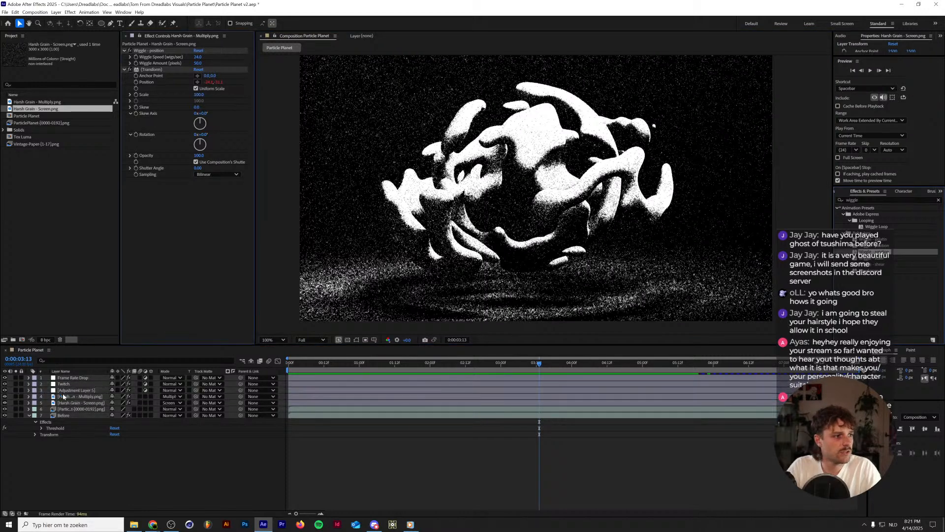
{"action": "left_click", "coordinate": [198, 187]}
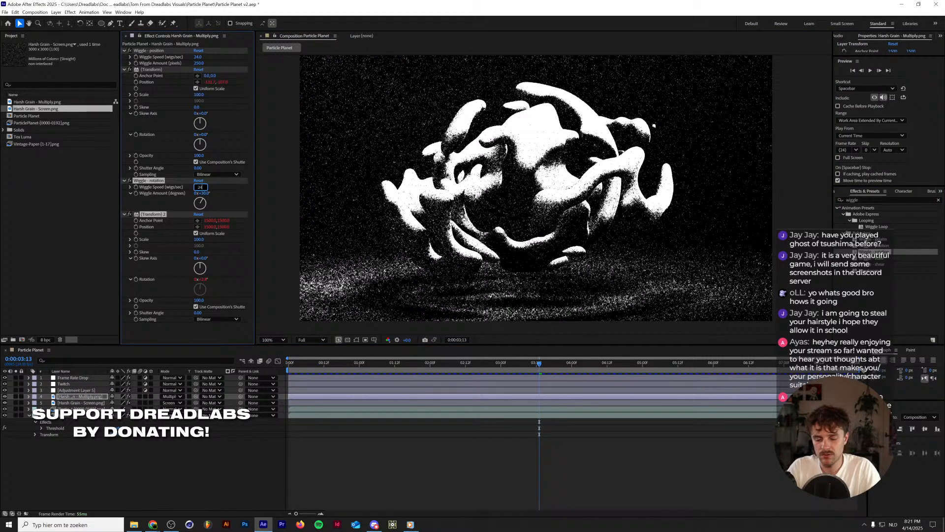
{"action": "key", "text": "Return"}
{"action": "key", "text": "space"}
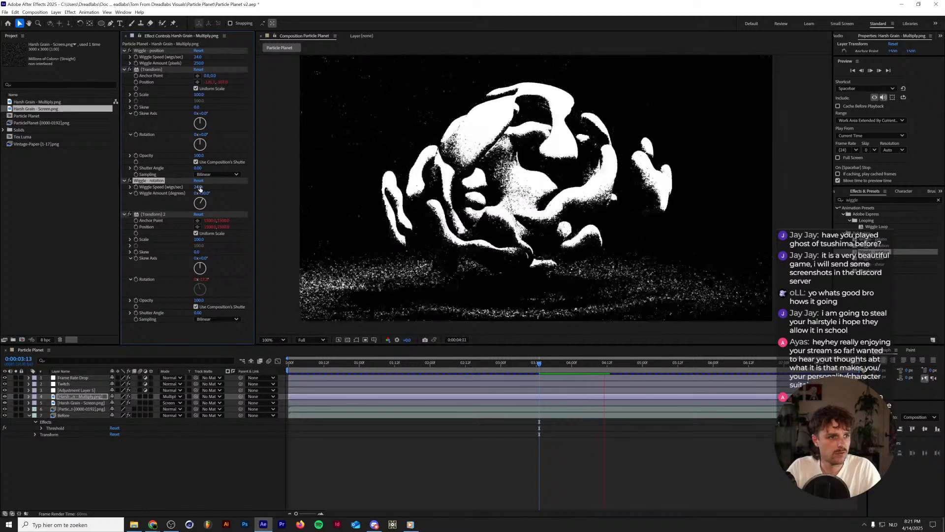
{"action": "key", "text": "space"}
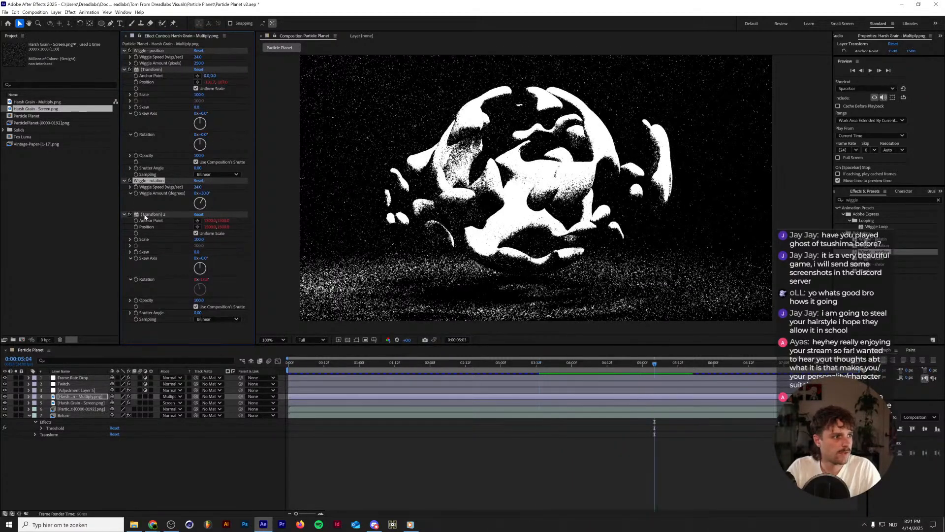
Copy the Wiggle - rotation and its second Transform effect onto the Harsh Grain - Screen.png layer and preview the result.
{"action": "left_click", "coordinate": [145, 215]}
{"action": "left_click", "coordinate": [81, 403]}
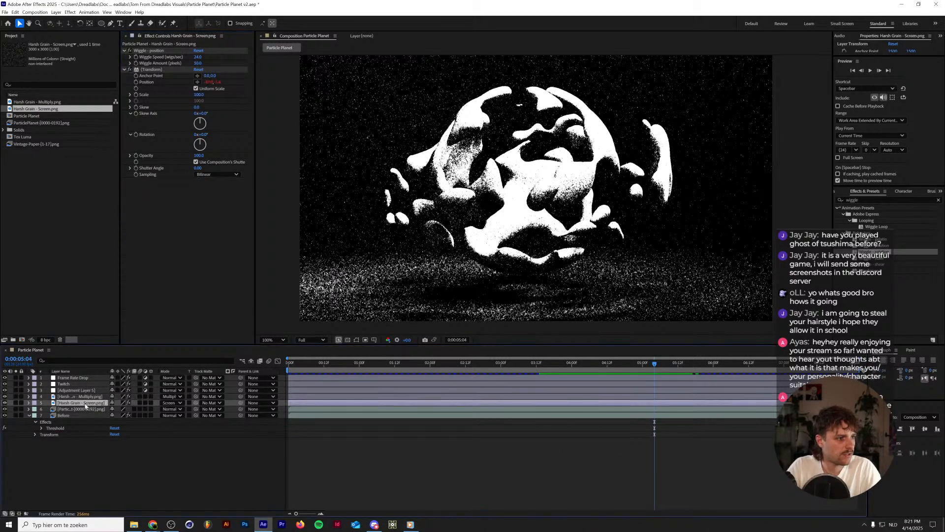
{"action": "key", "text": "space"}
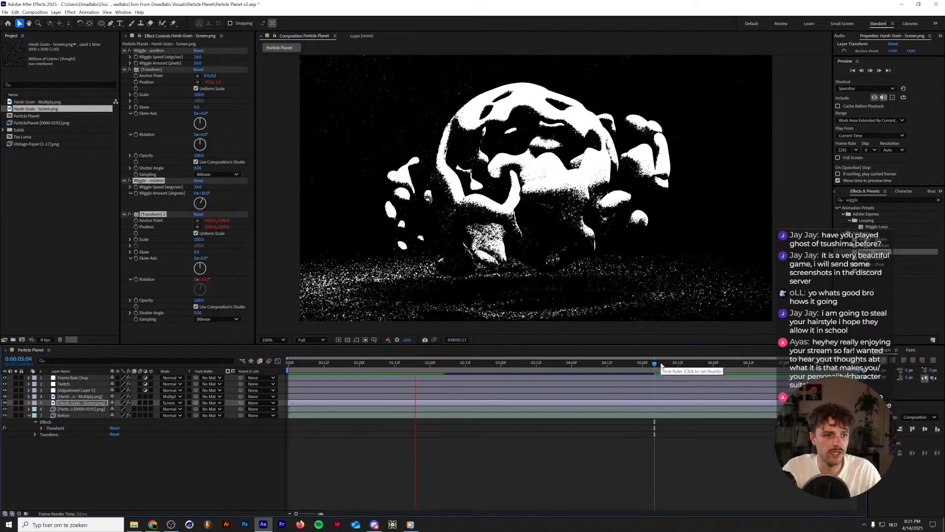
{"action": "left_click", "coordinate": [661, 364]}
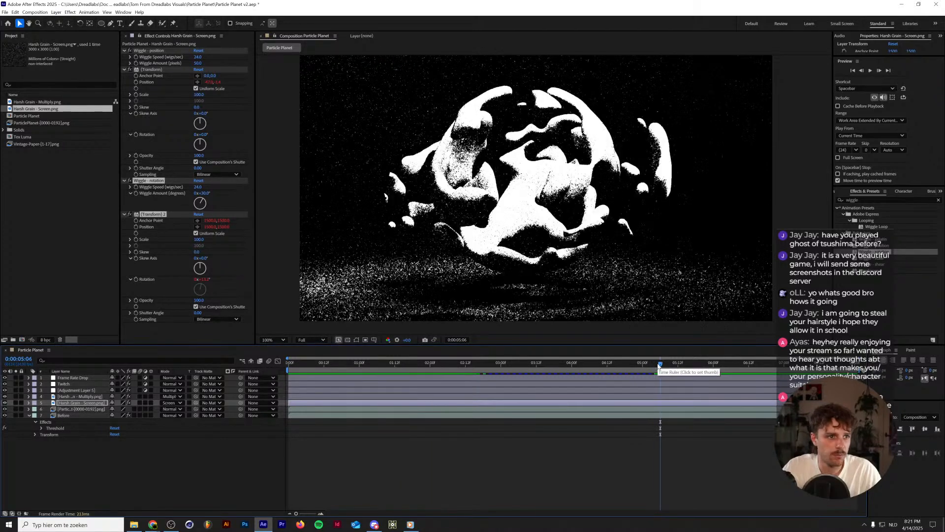
Add the Mosaic effect to Adjustment Layer 5, placed above its Threshold effect.
{"action": "left_click", "coordinate": [82, 391]}
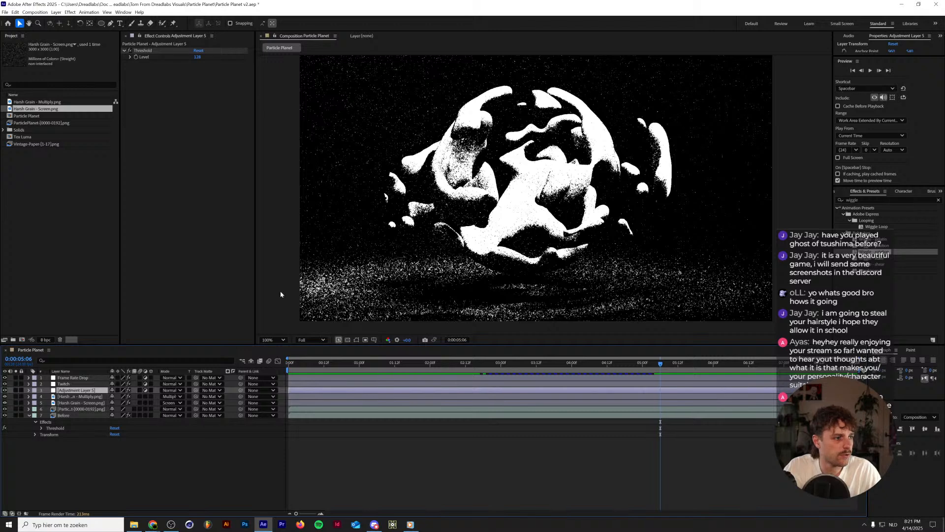
{"action": "scroll", "coordinate": [603, 174], "scroll_direction": "down", "scroll_amount": 3}
{"action": "scroll", "coordinate": [566, 184], "scroll_direction": "up", "scroll_amount": 3}
{"action": "left_click_drag", "start_coordinate": [613, 168], "coordinate": [470, 206]}
{"action": "key", "text": "v"}
{"action": "left_click", "coordinate": [79, 397]}
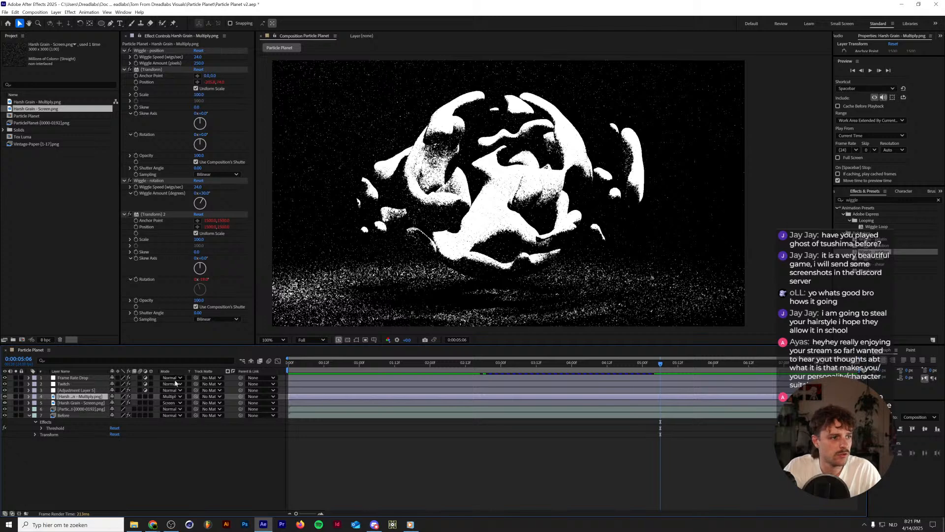
{"action": "left_click", "coordinate": [76, 389]}
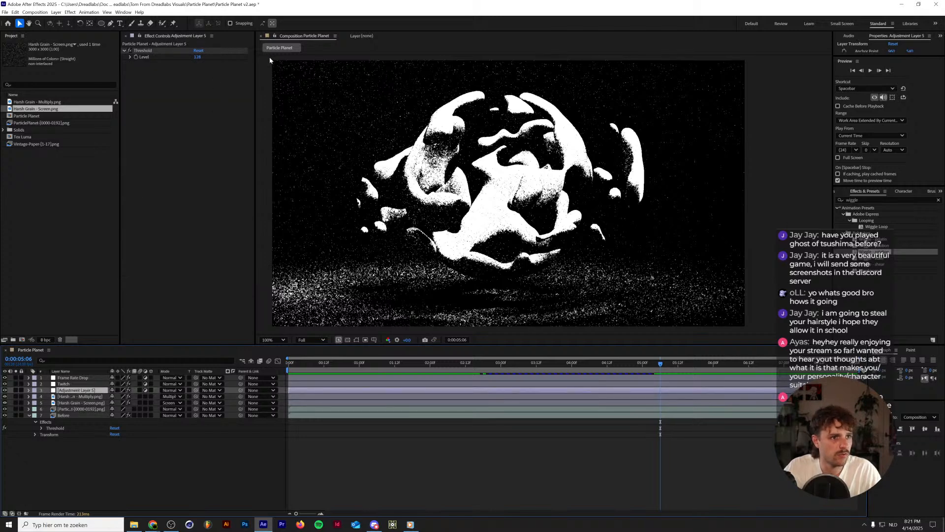
{"action": "left_click_drag", "start_coordinate": [870, 199], "coordinate": [736, 197]}
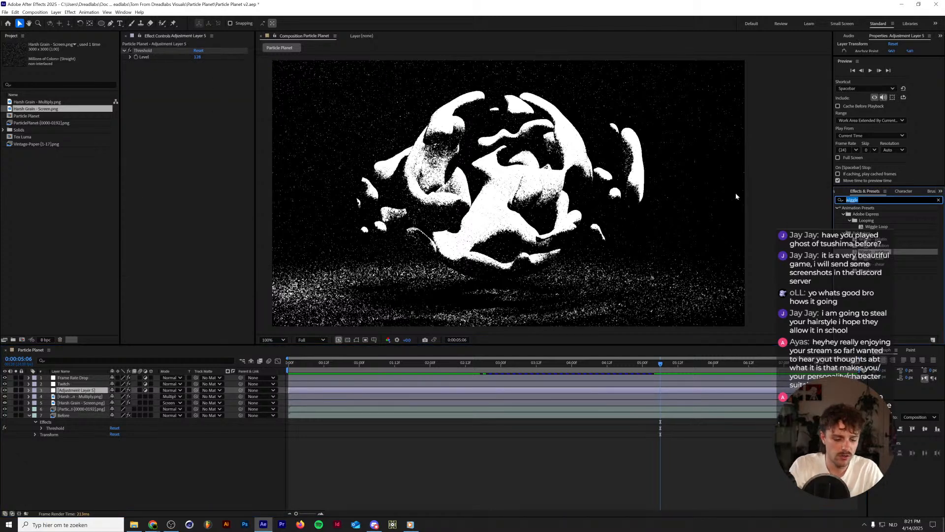
{"action": "type", "text": "mo"}
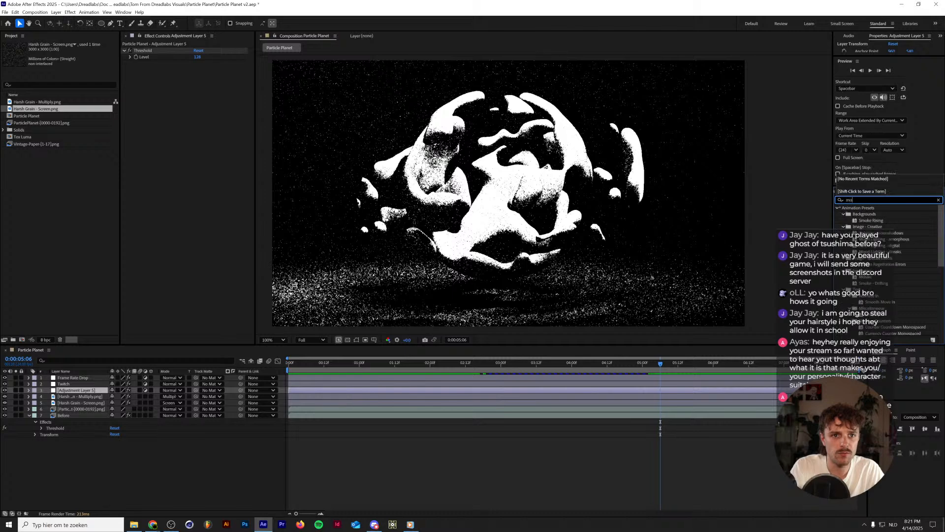
{"action": "type", "text": "saic"}
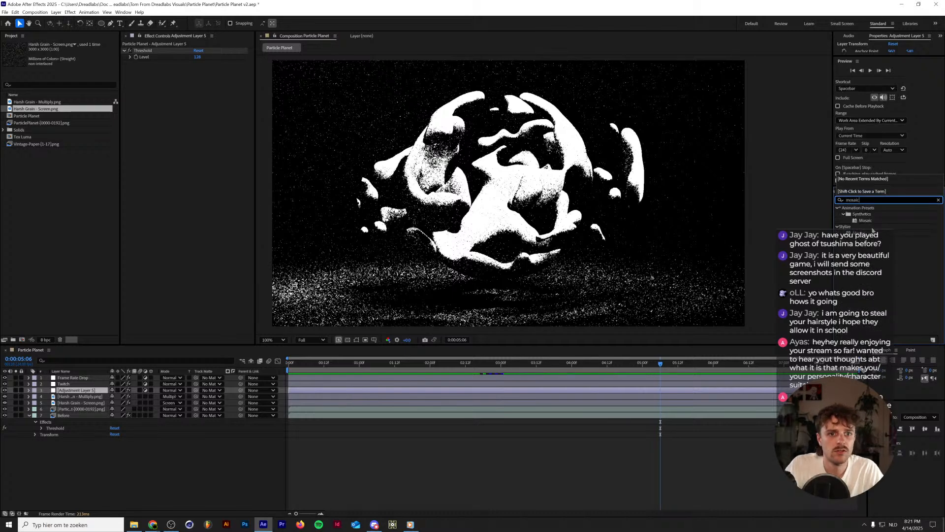
{"action": "left_click_drag", "start_coordinate": [873, 230], "coordinate": [163, 49]}
Set the Mosaic effect to 1920 horizontal blocks and 1080 vertical blocks.
{"action": "left_click", "coordinate": [197, 57]}
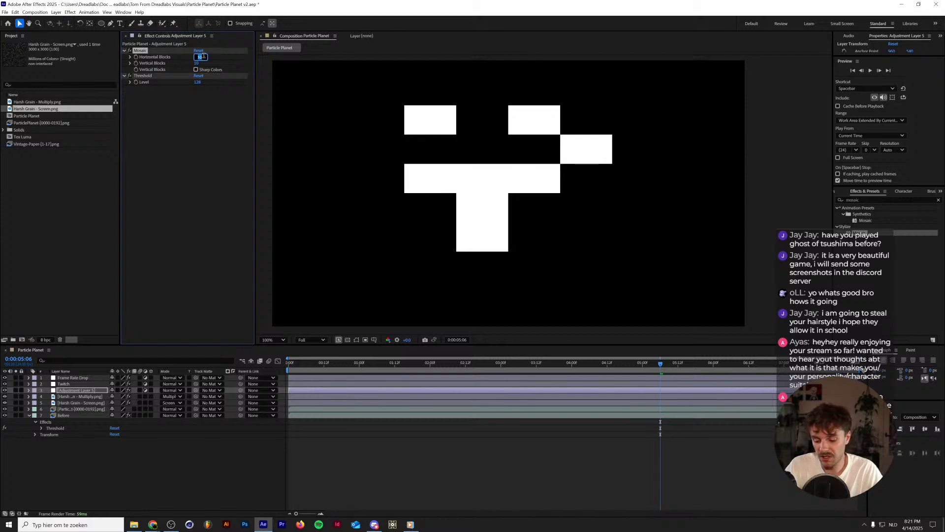
{"action": "type", "text": "1920"}
{"action": "key", "text": "Tab"}
{"action": "type", "text": "108"}
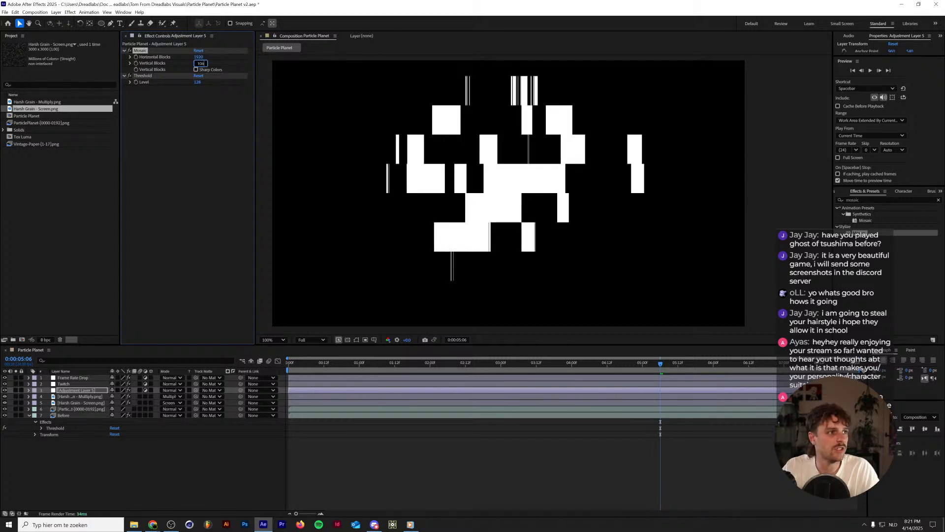
{"action": "type", "text": "0"}
{"action": "key", "text": "Return"}
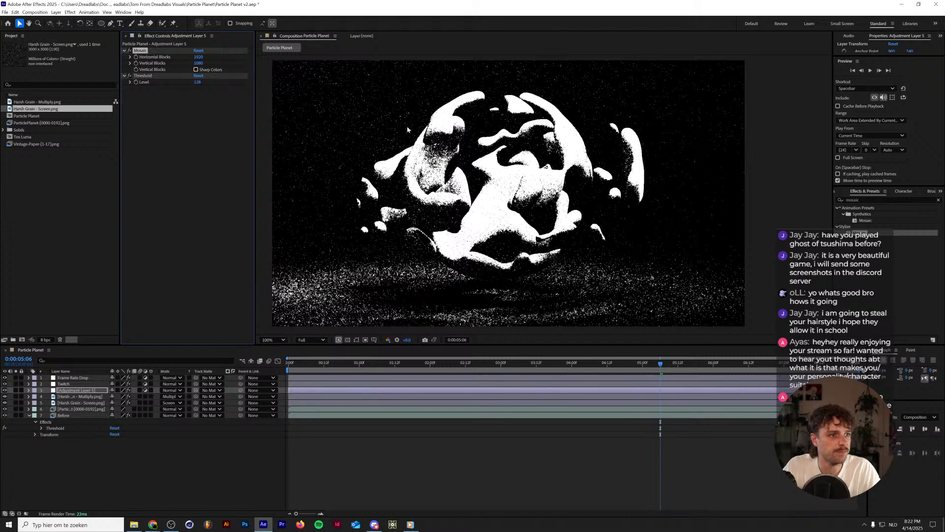
Try the Mosaic at 960 horizontal and 540 vertical blocks and compare the image up close with the effect off and on.
{"action": "left_click", "coordinate": [199, 58]}
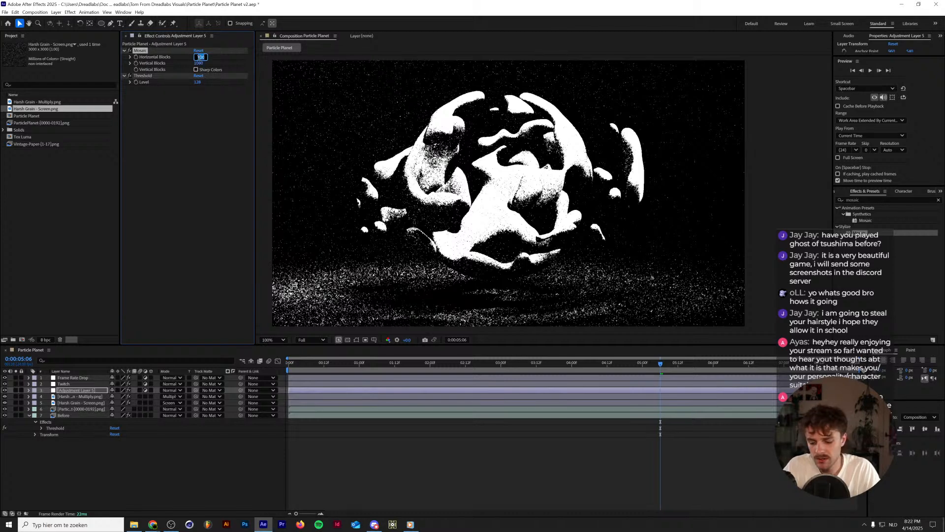
{"action": "type", "text": "960"}
{"action": "key", "text": "Tab"}
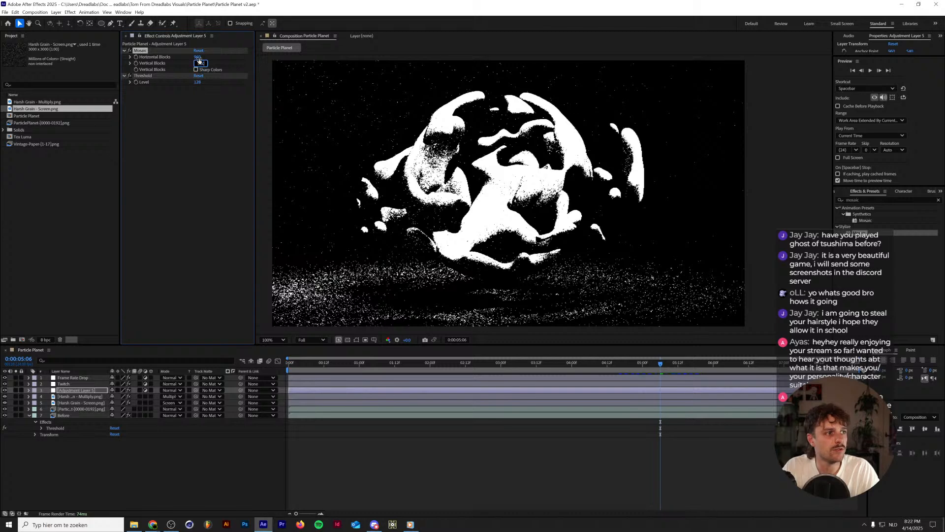
{"action": "type", "text": "/2"}
{"action": "key", "text": "Return"}
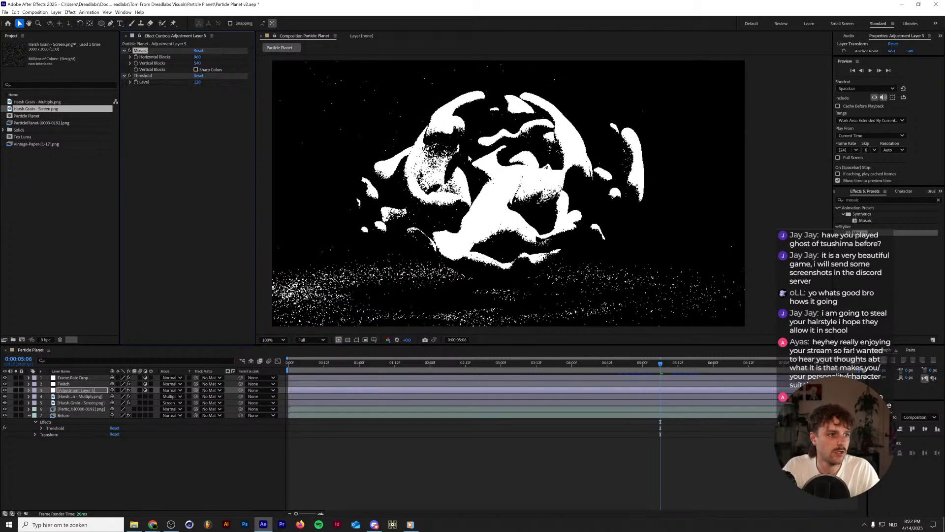
{"action": "scroll", "coordinate": [431, 160], "scroll_direction": "up", "scroll_amount": 6}
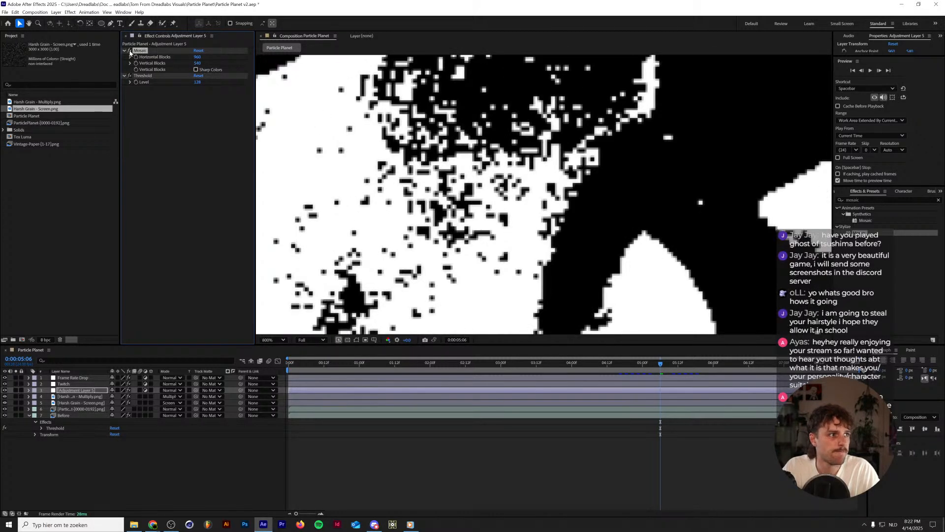
{"action": "left_click", "coordinate": [130, 51]}
{"action": "left_click", "coordinate": [130, 51]}
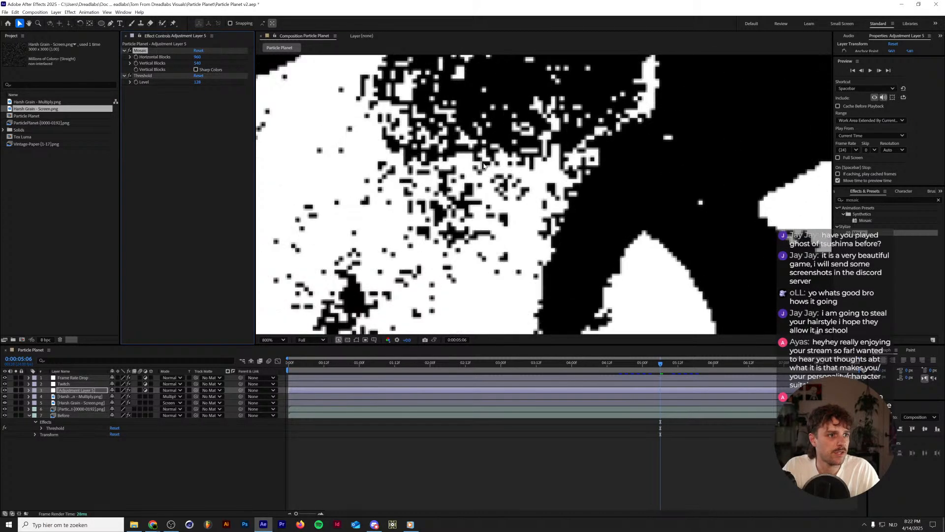
Halve the Mosaic resolution to 480 horizontal blocks and 270 vertical blocks.
{"action": "left_click", "coordinate": [198, 57]}
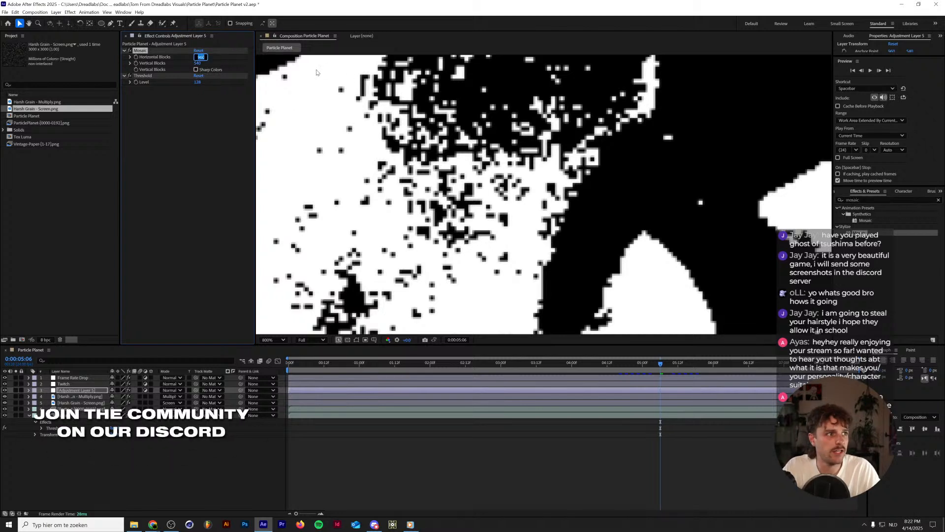
{"action": "key", "text": "Right"}
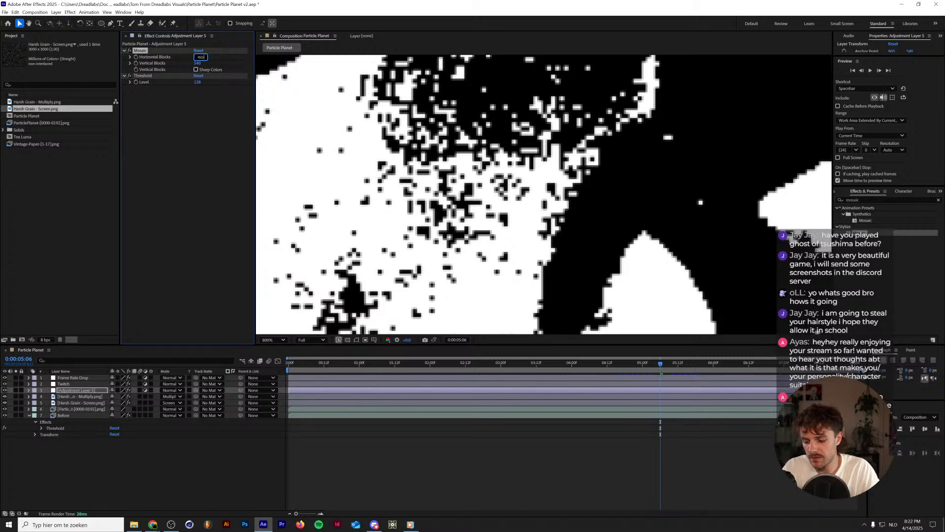
{"action": "key", "text": "Tab"}
{"action": "key", "text": "Right"}
{"action": "type", "text": "/2"}
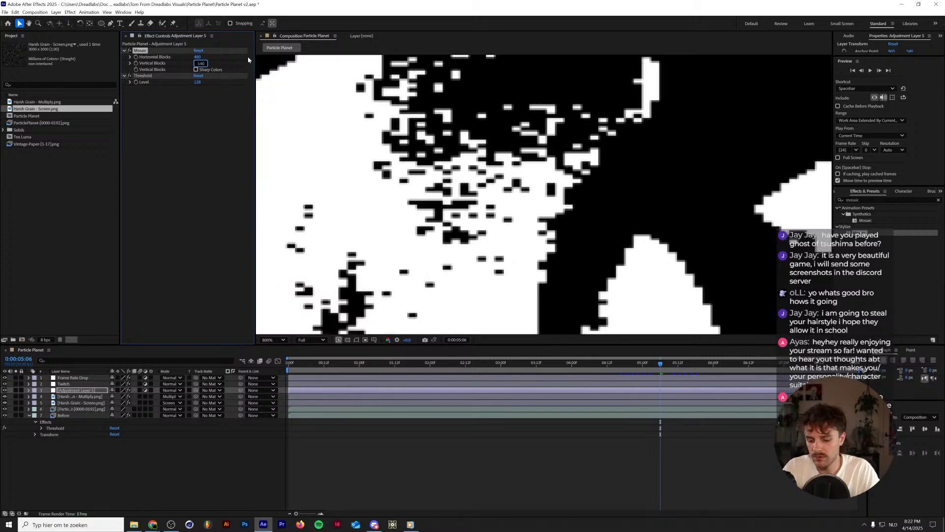
{"action": "key", "text": "Return"}
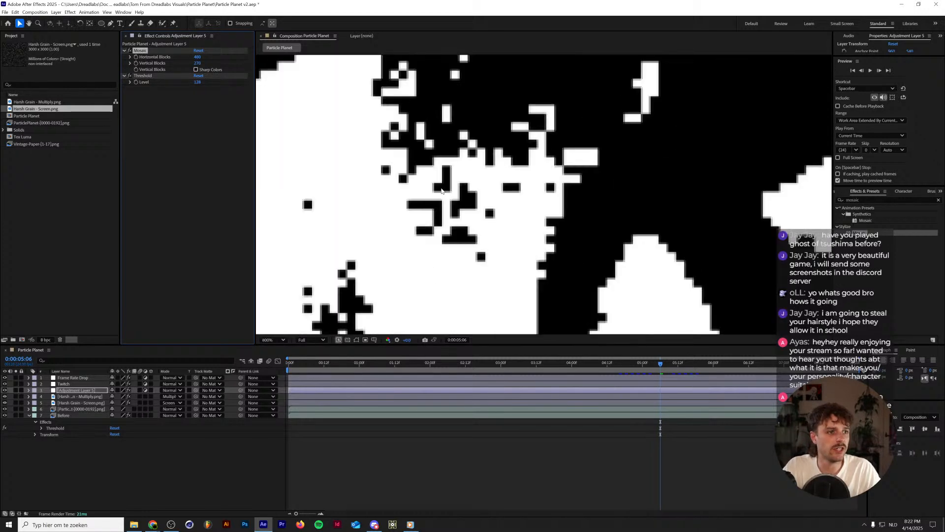
Try a Gaussian Blur between the Mosaic and Threshold effects on Adjustment Layer 5 and inspect the image up close.
{"action": "double_click", "coordinate": [867, 200]}
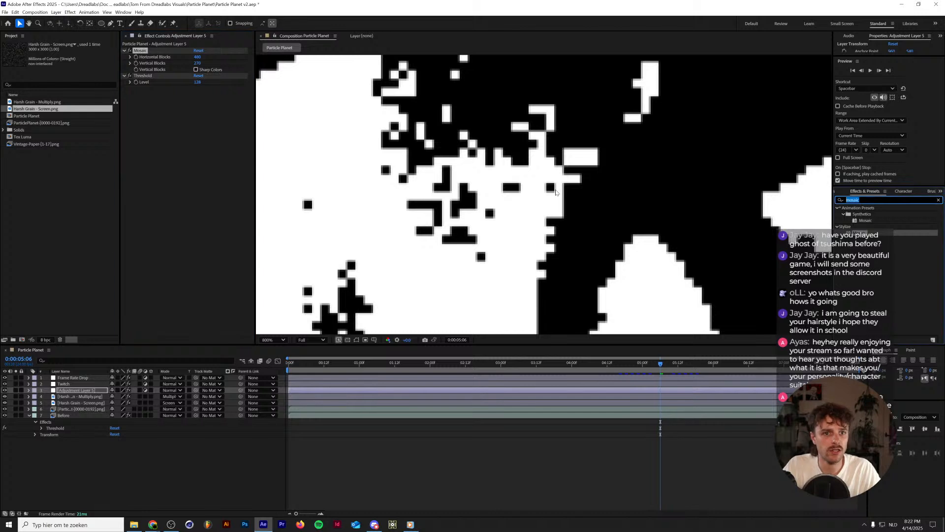
{"action": "type", "text": "gaussian"}
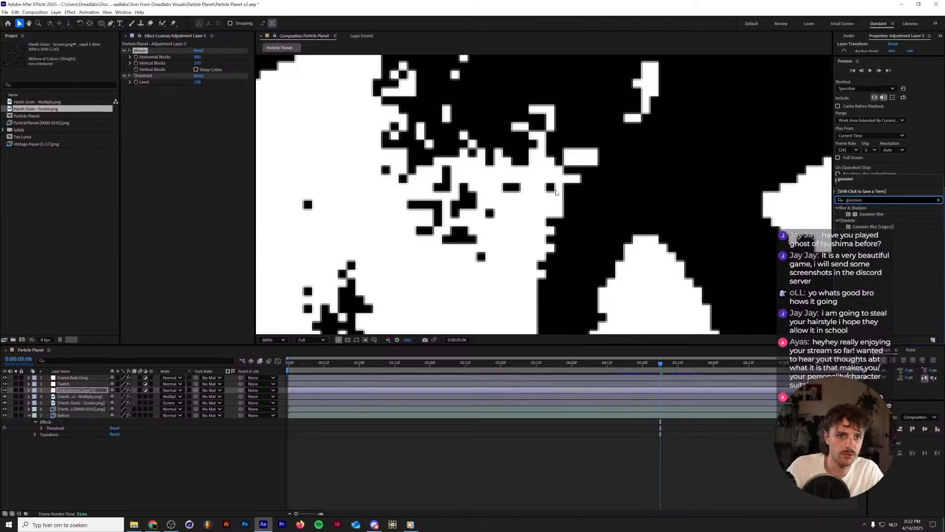
{"action": "left_click_drag", "start_coordinate": [872, 216], "coordinate": [200, 80]}
{"action": "scroll", "coordinate": [300, 120], "scroll_direction": "down", "scroll_amount": 8}
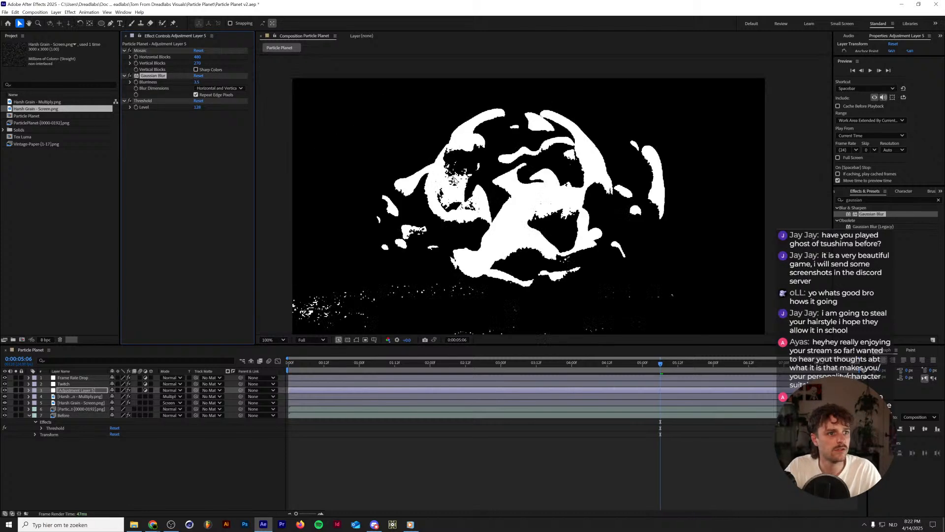
{"action": "scroll", "coordinate": [451, 191], "scroll_direction": "up", "scroll_amount": 2}
{"action": "scroll", "coordinate": [451, 191], "scroll_direction": "down", "scroll_amount": 1}
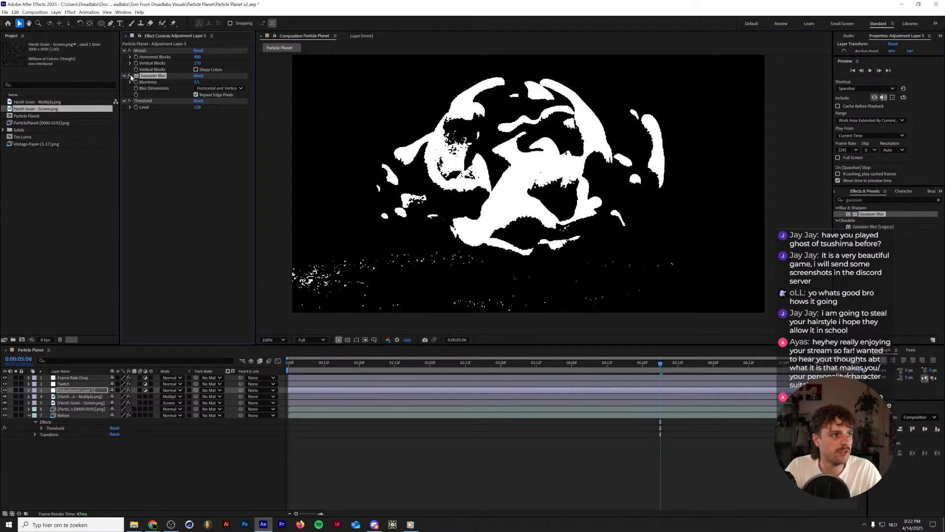
Switch off the Mosaic effect on Adjustment Layer 5 to check the image and delete the effect.
{"action": "left_click", "coordinate": [131, 51]}
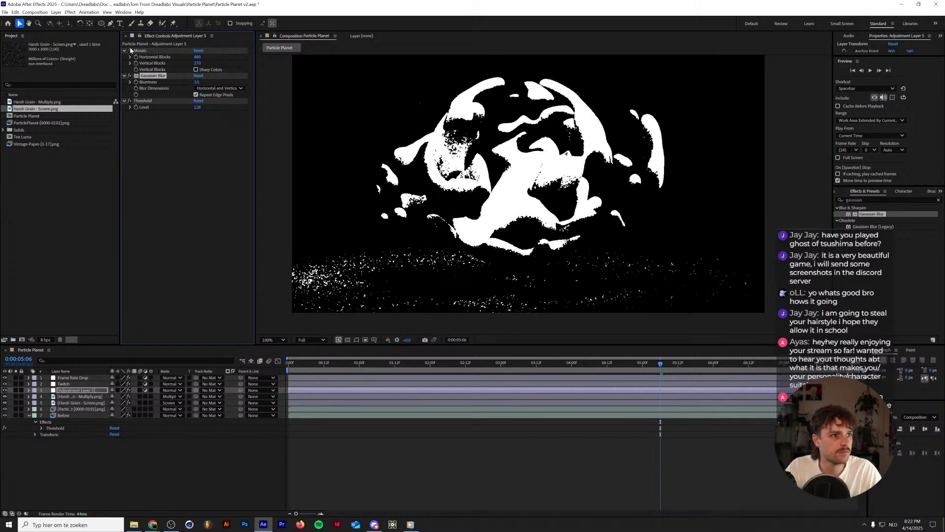
{"action": "scroll", "coordinate": [348, 132], "scroll_direction": "up", "scroll_amount": 4}
{"action": "left_click", "coordinate": [166, 51]}
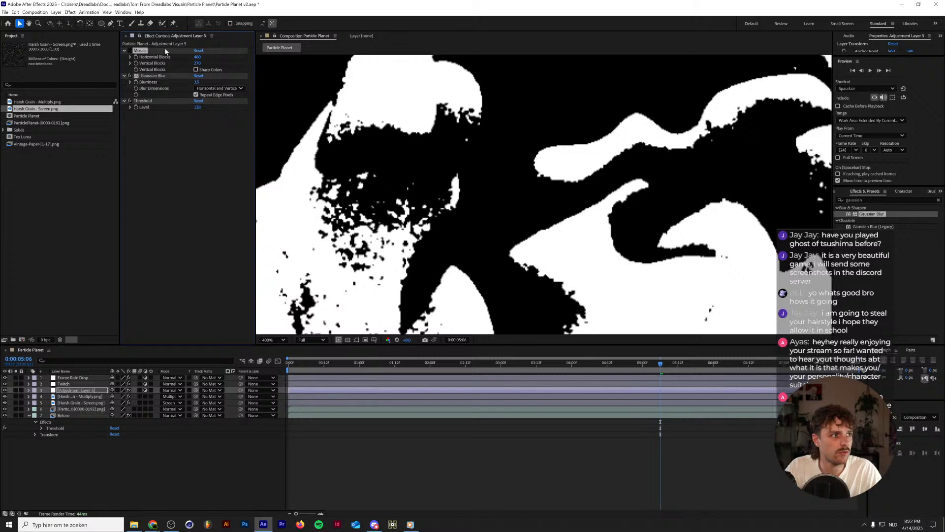
{"action": "key", "text": "Delete"}
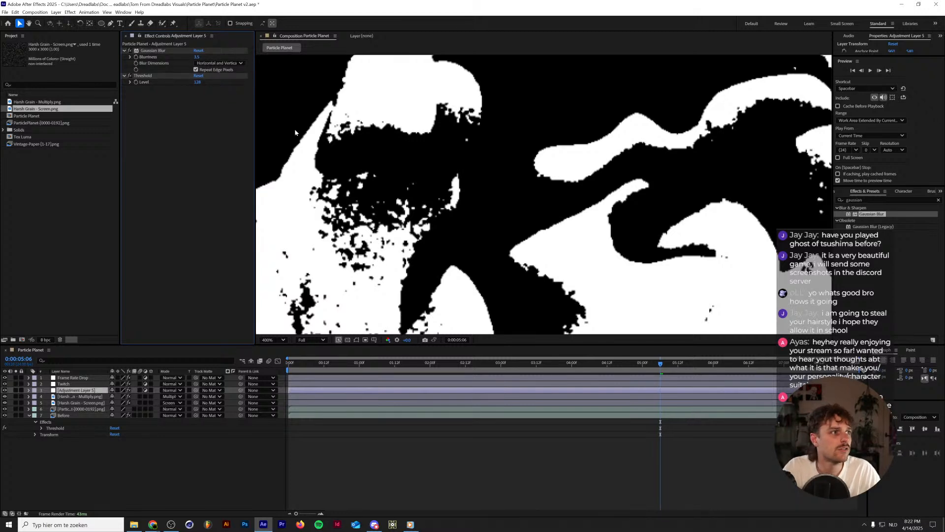
Compare the image with the Gaussian Blur off and on and remove the blur from Adjustment Layer 5.
{"action": "scroll", "coordinate": [340, 174], "scroll_direction": "up", "scroll_amount": 1}
{"action": "left_click", "coordinate": [130, 51]}
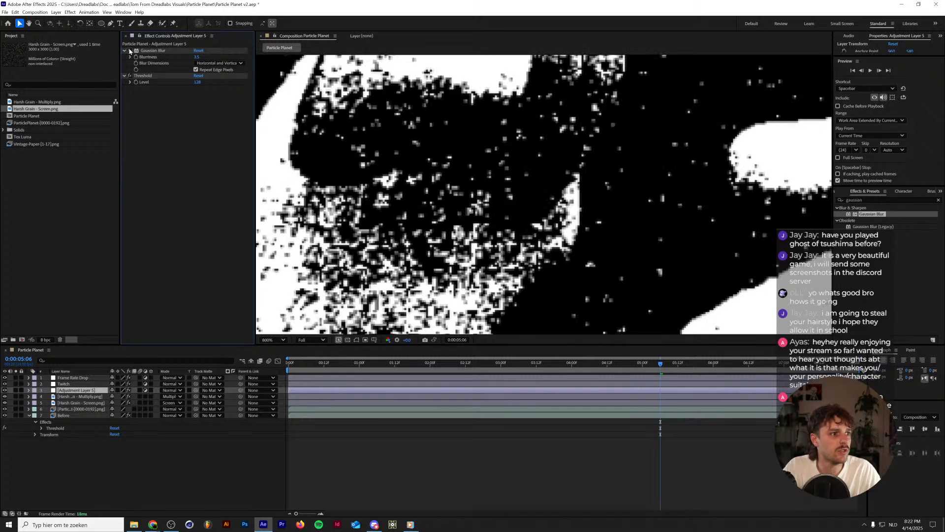
{"action": "left_click", "coordinate": [129, 51]}
{"action": "scroll", "coordinate": [383, 157], "scroll_direction": "down", "scroll_amount": 3}
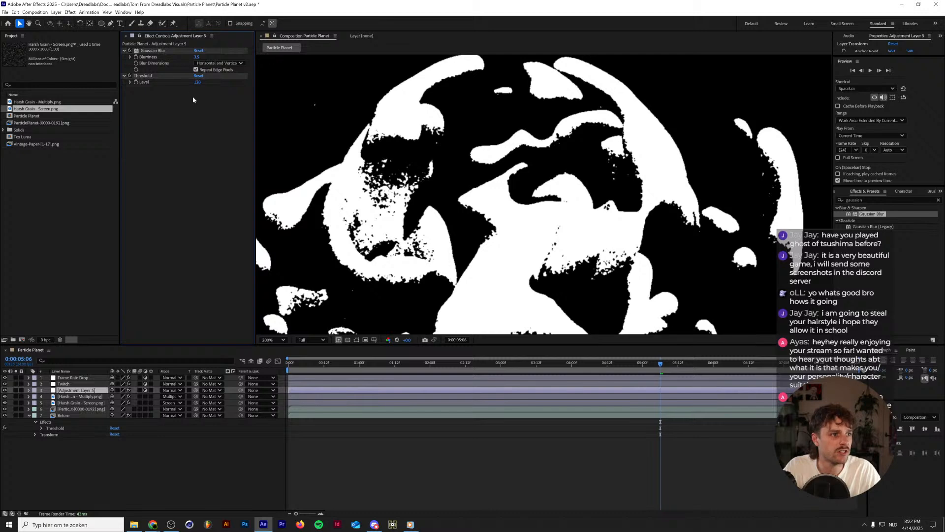
{"action": "left_click", "coordinate": [147, 51]}
{"action": "key", "text": "Delete"}
{"action": "scroll", "coordinate": [443, 197], "scroll_direction": "down", "scroll_amount": 2}
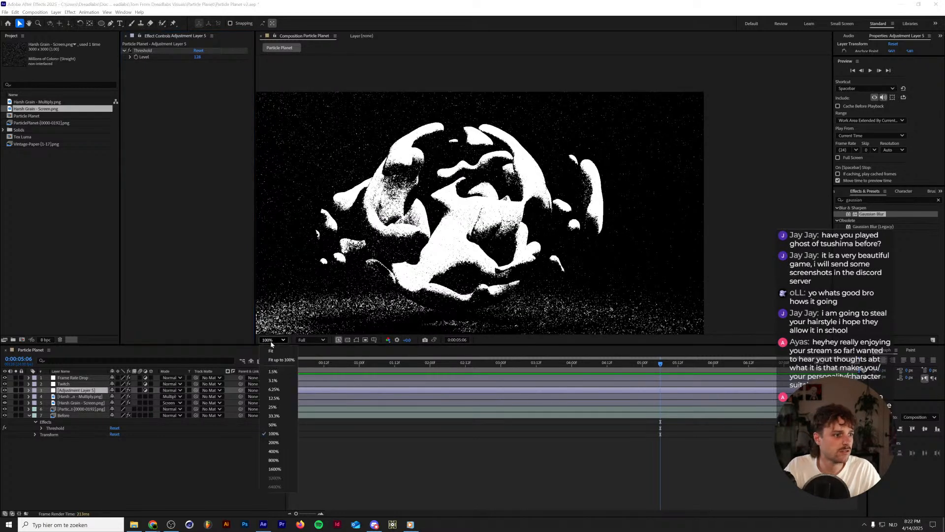
Preview the animation with only the Threshold effect on Adjustment Layer 5, with the whole frame fitted in the viewer.
{"action": "key", "text": "shift+slash"}
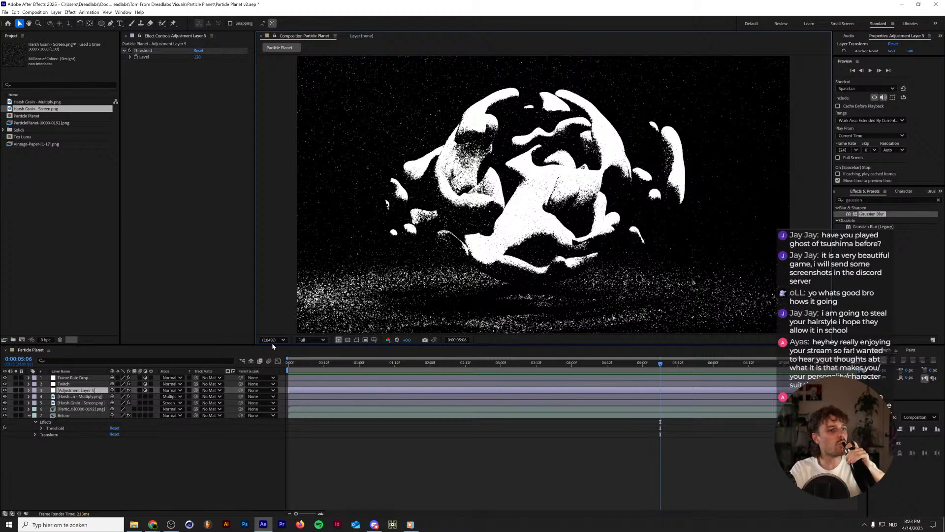
{"action": "key", "text": "space"}
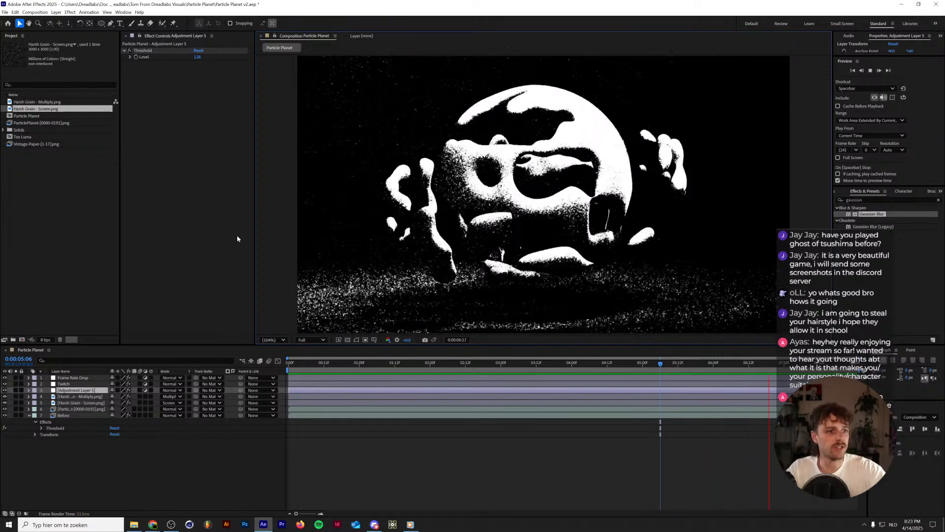
{"action": "key", "text": "space"}
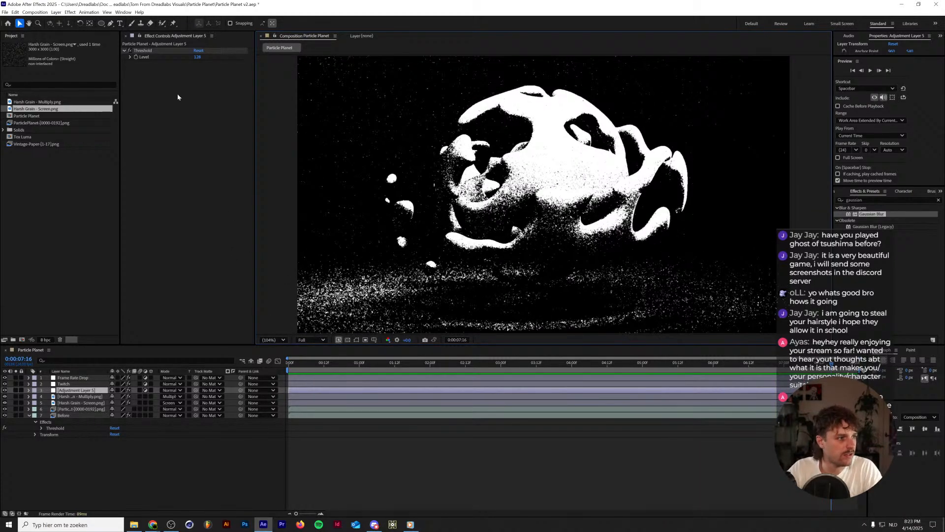
Lower the Threshold level on Adjustment Layer 5 to 110 and preview the animation.
{"action": "mouse_move", "coordinate": [196, 58]}
{"action": "left_mouse_down"}
{"action": "mouse_move", "coordinate": [172, 58]}
{"action": "mouse_move", "coordinate": [208, 57]}
{"action": "mouse_move", "coordinate": [196, 57]}
{"action": "left_mouse_up"}
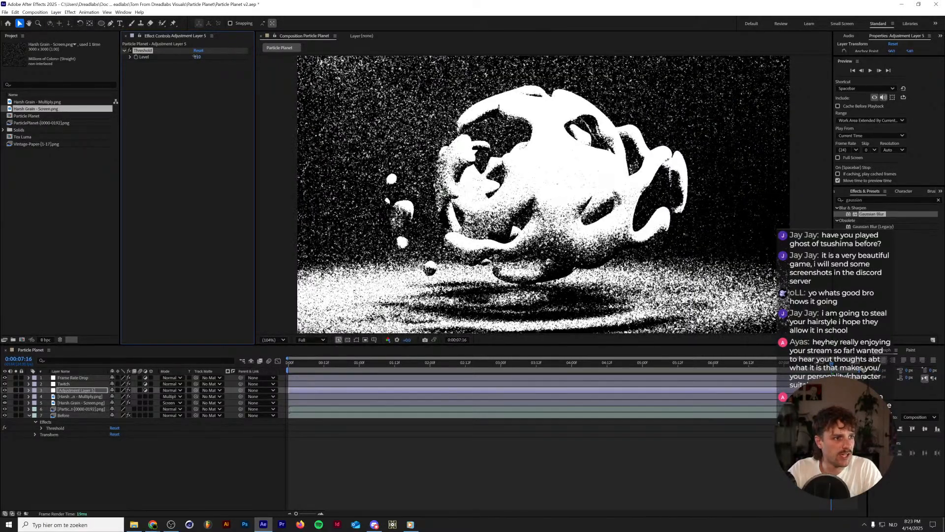
{"action": "key", "text": "space"}
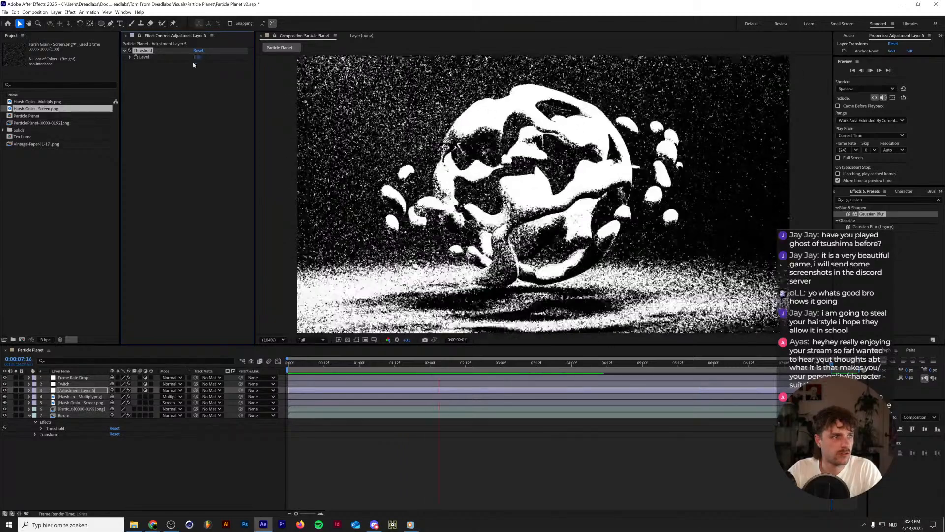
{"action": "key", "text": "space"}
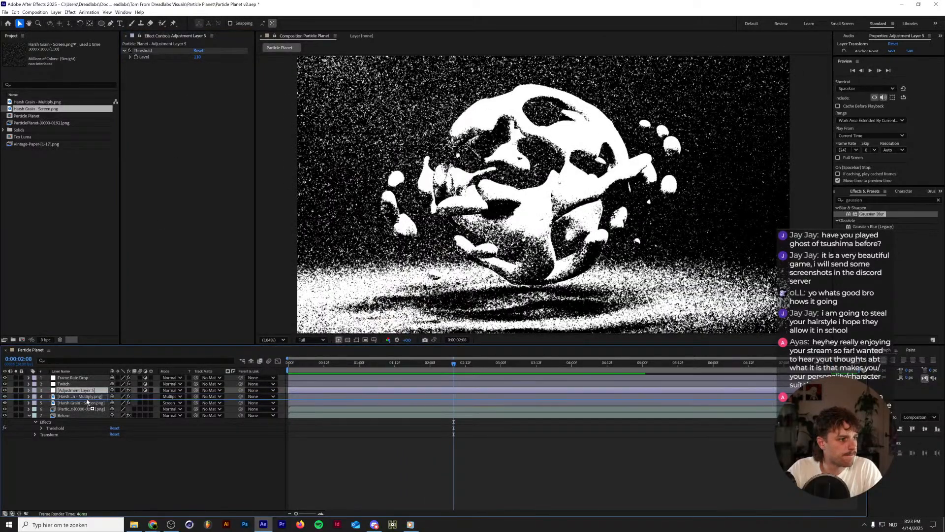
{"action": "key", "text": "space"}
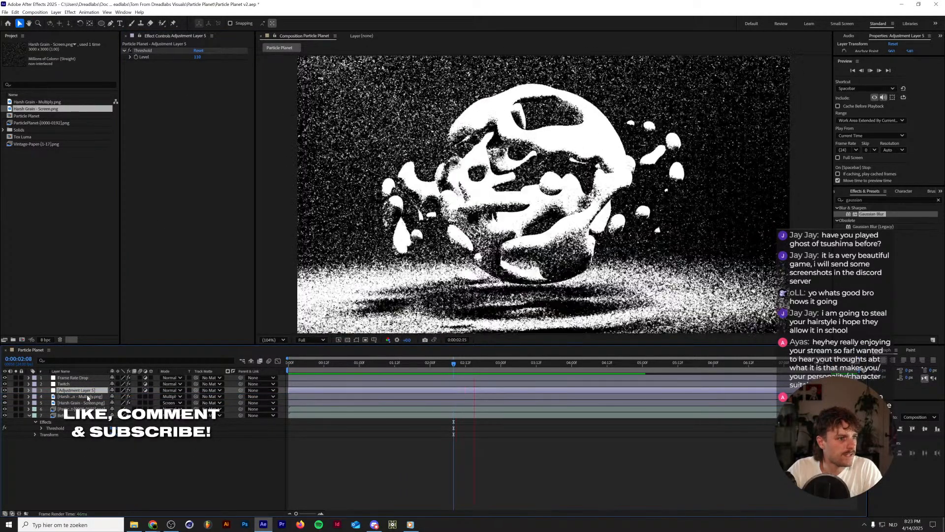
{"action": "key", "text": "space"}
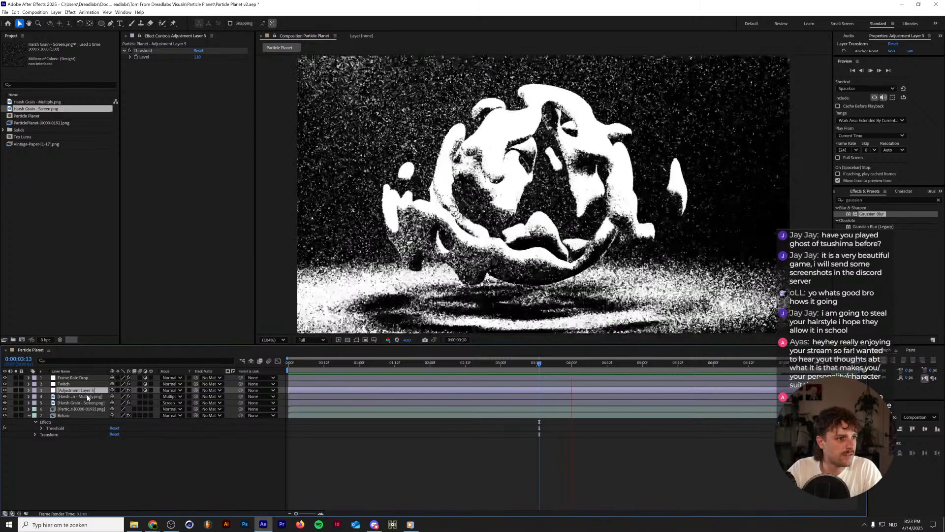
Set the Wiggle - position amount to 500 pixels on both the Harsh Grain Multiply and Screen layers.
{"action": "left_click", "coordinate": [81, 397]}
{"action": "left_click", "coordinate": [82, 402], "text": "shift"}
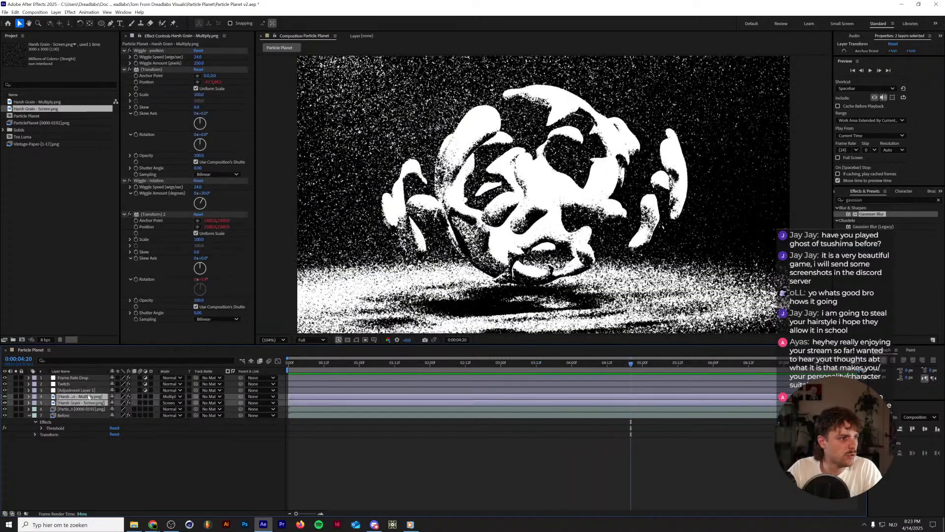
{"action": "left_click", "coordinate": [198, 63]}
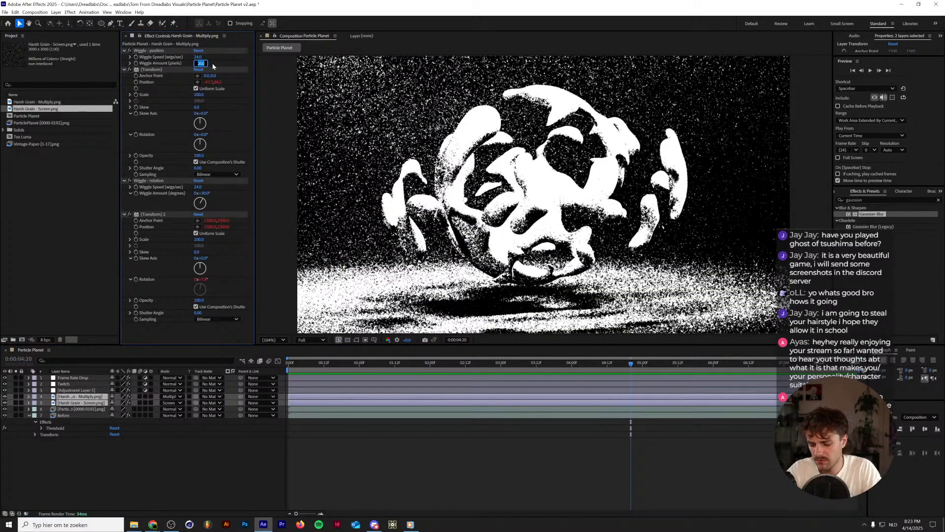
{"action": "type", "text": "500"}
{"action": "key", "text": "Return"}
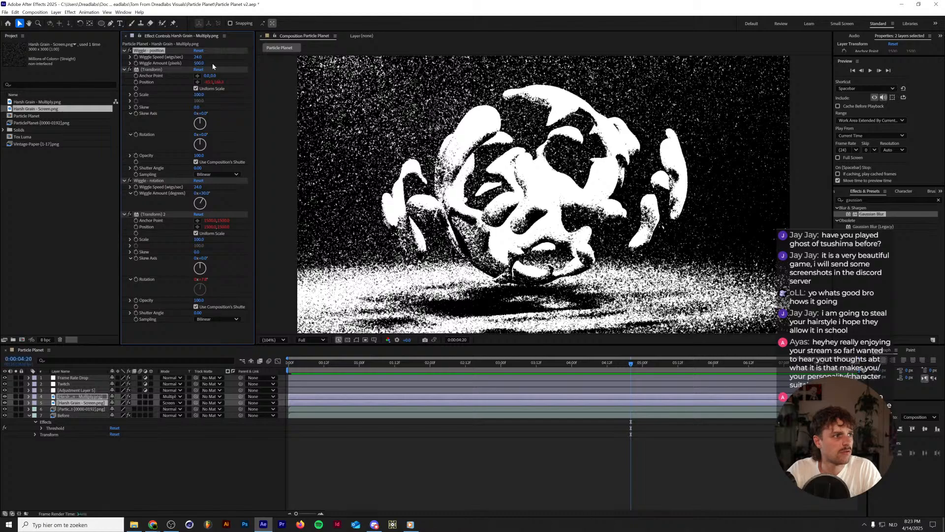
Set the Wiggle - rotation amount of both Harsh Grain layers to 90 degrees and preview the grain movement.
{"action": "left_click", "coordinate": [202, 192]}
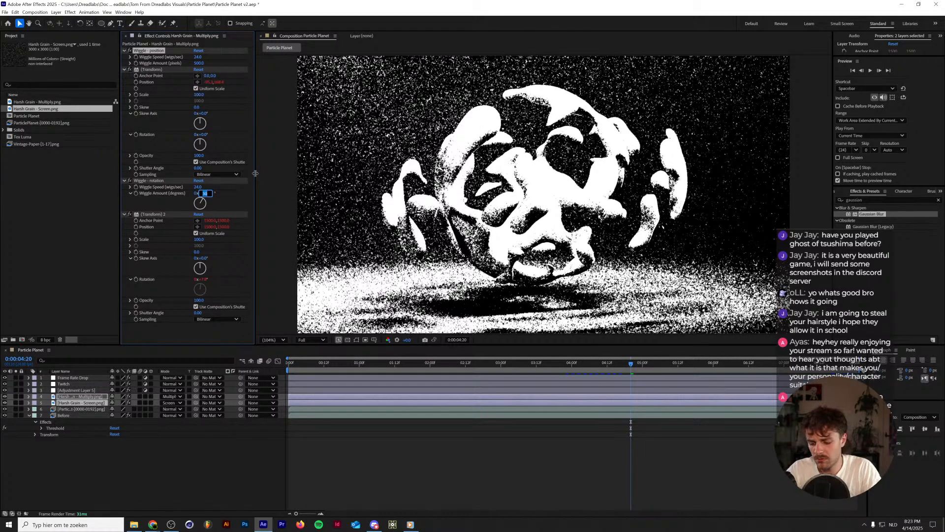
{"action": "type", "text": "90"}
{"action": "key", "text": "Return"}
{"action": "key", "text": "space"}
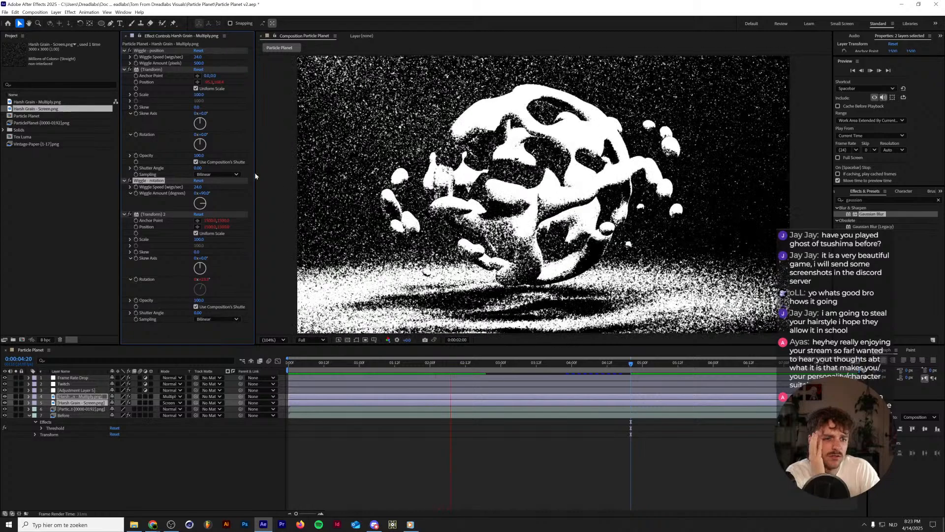
{"action": "key", "text": "space"}
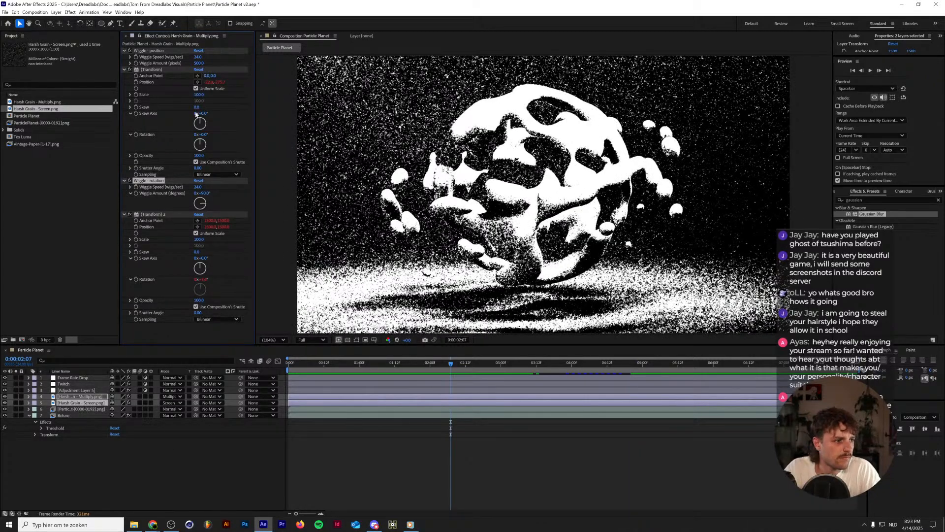
Try a Wiggle - position amount of 750 pixels on both Harsh Grain layers, preview it and undo the change.
{"action": "left_click", "coordinate": [199, 63]}
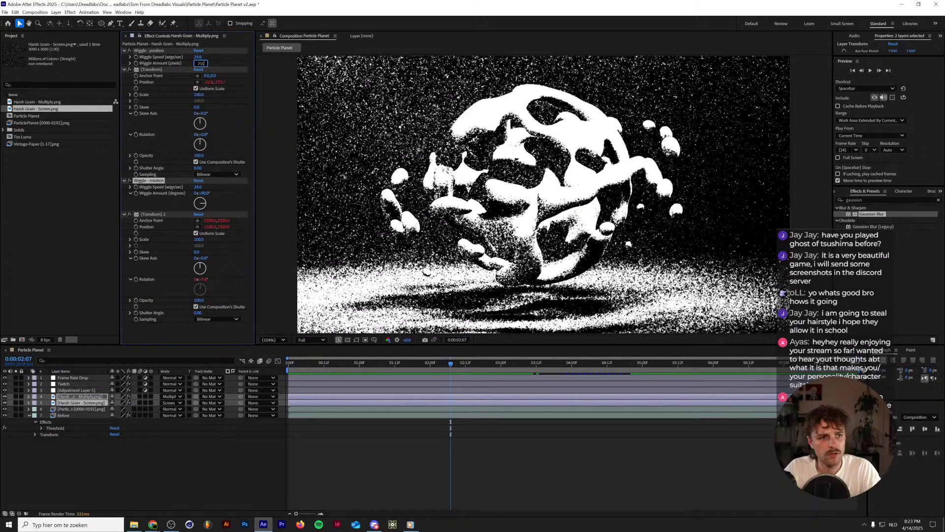
{"action": "type", "text": "750"}
{"action": "left_click", "coordinate": [244, 51]}
{"action": "key", "text": "space"}
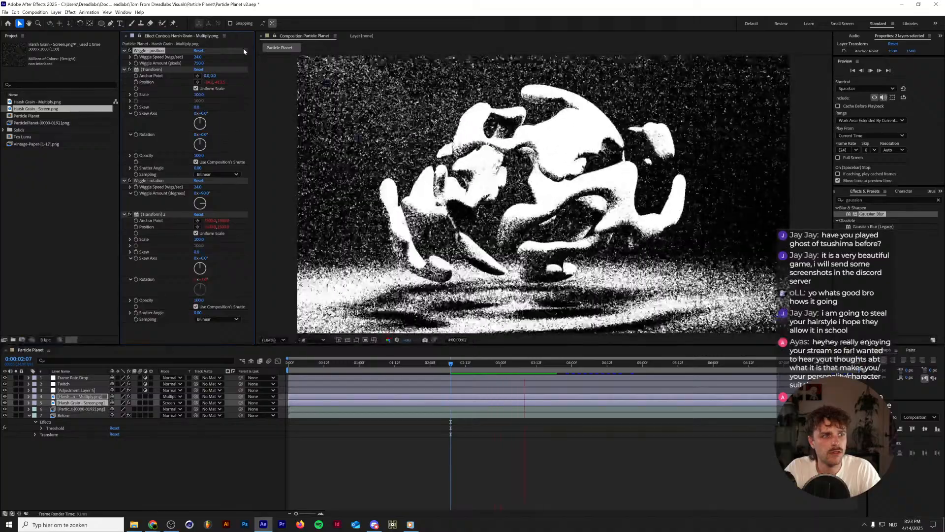
{"action": "key", "text": "ctrl+z"}
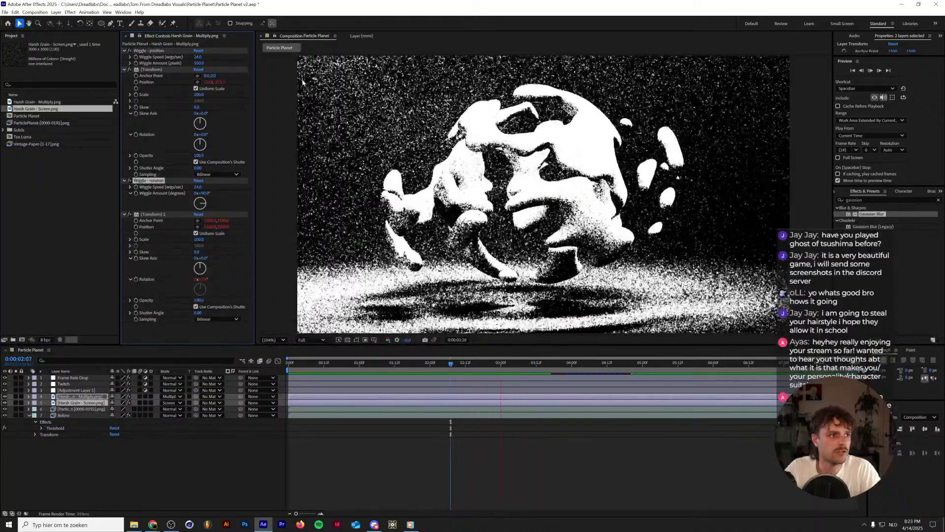
{"action": "left_click", "coordinate": [74, 489]}
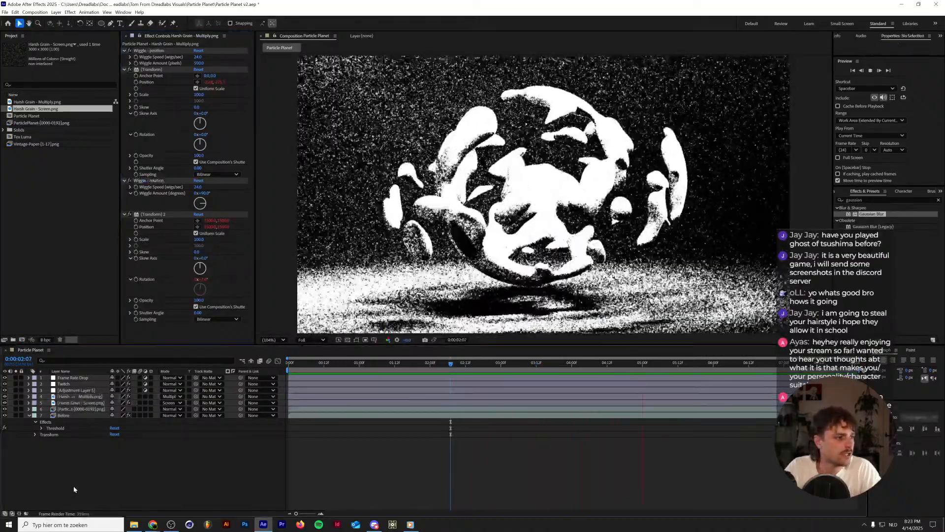
{"action": "left_click", "coordinate": [69, 390]}
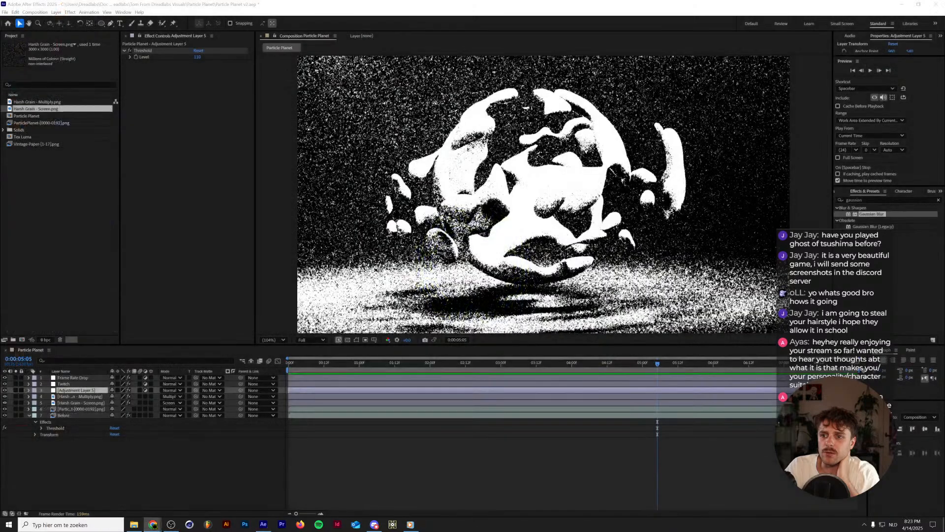
{"action": "left_click", "coordinate": [58, 454]}
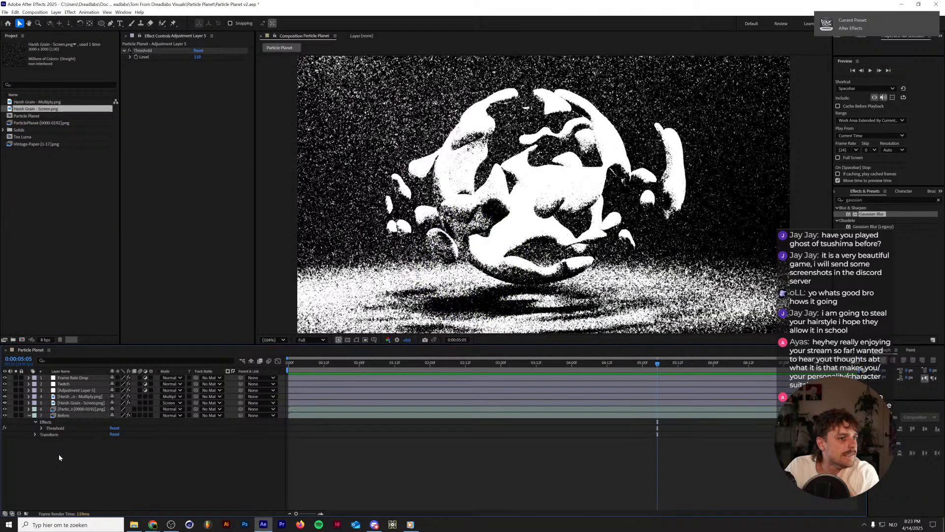
{"action": "left_click", "coordinate": [74, 390]}
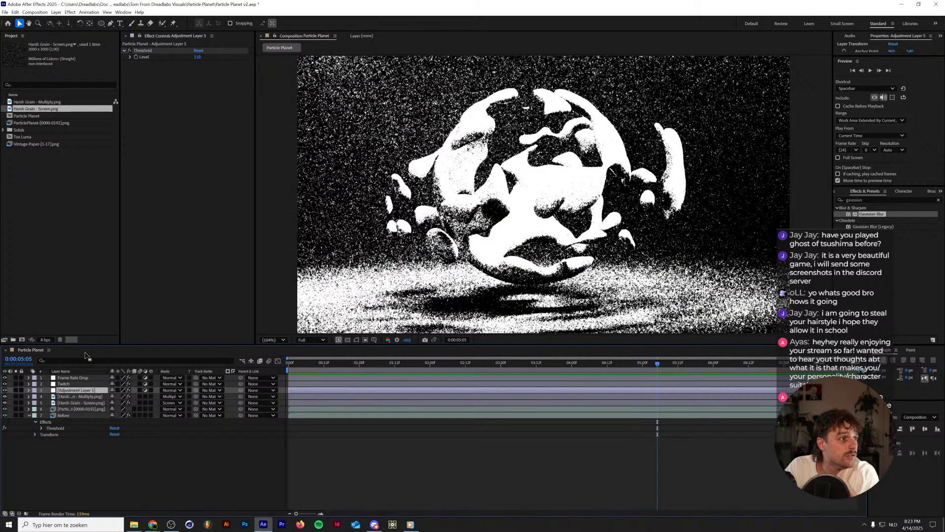
Open the Vintage-Paper image sequence from the project footage and play it to examine the paper texture.
{"action": "left_click", "coordinate": [22, 137]}
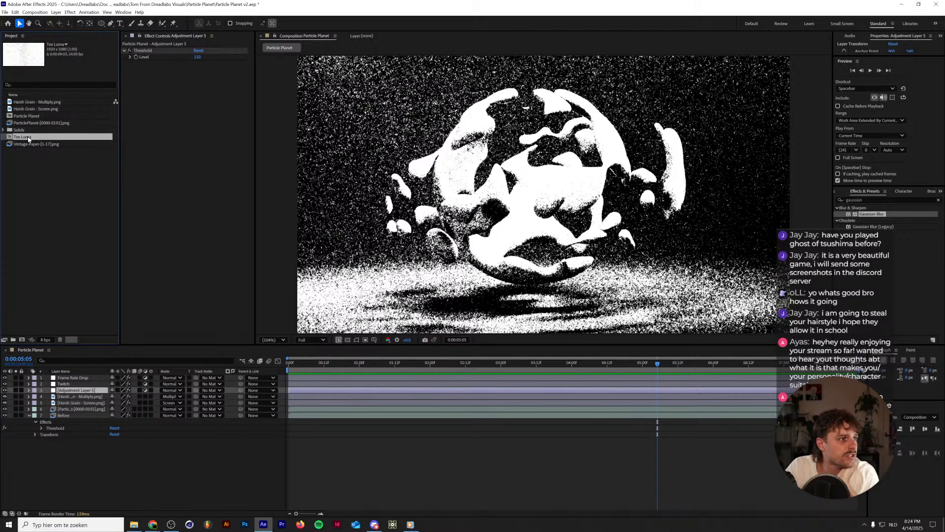
{"action": "left_click", "coordinate": [34, 145]}
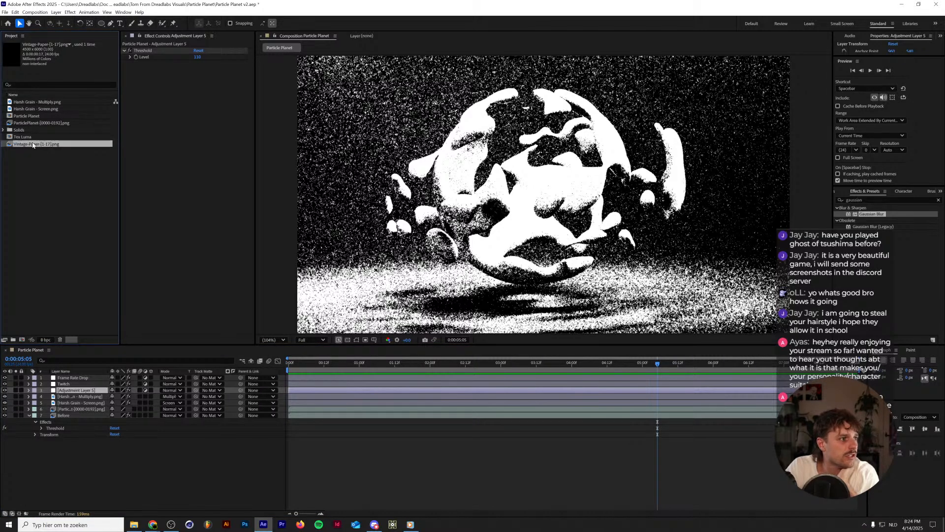
{"action": "double_click", "coordinate": [58, 144]}
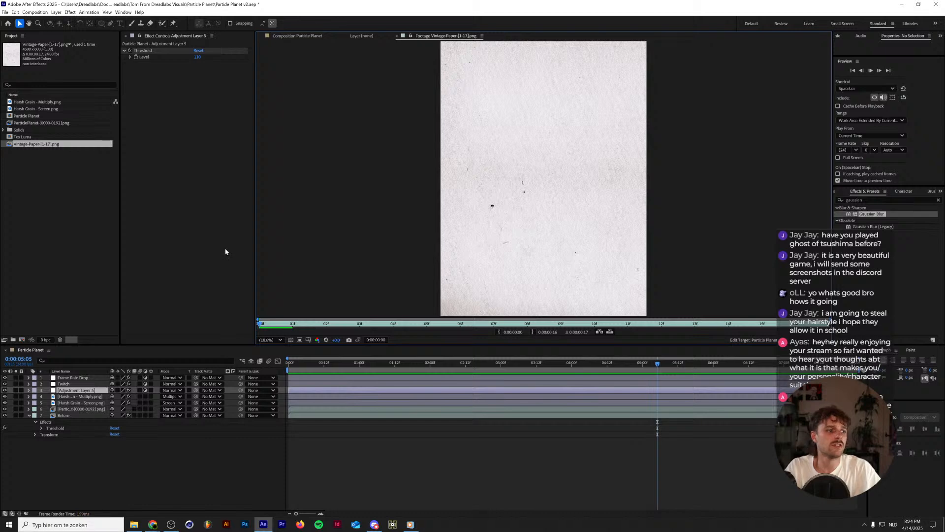
{"action": "key", "text": "space"}
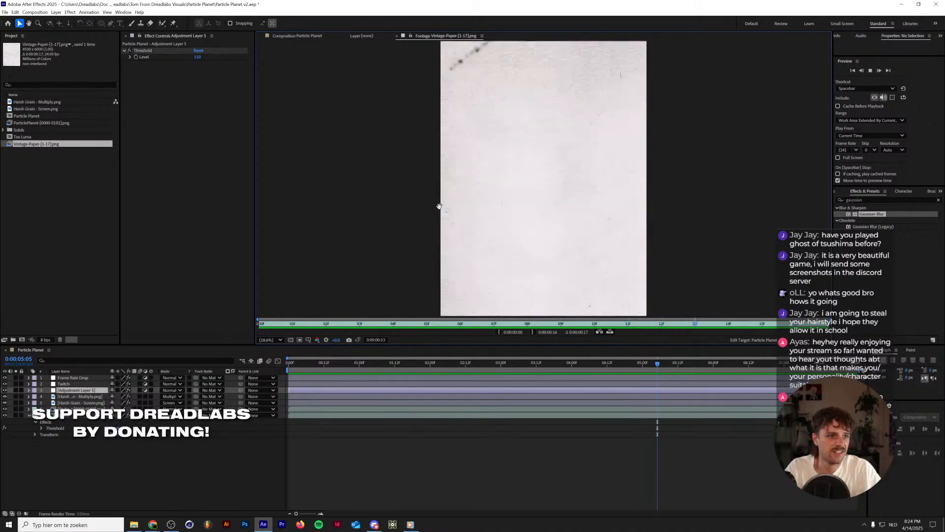
Stop the paper playback and check the frame rate in the Vintage-Paper sequence's footage interpretation settings.
{"action": "key", "text": "space"}
{"action": "left_click", "coordinate": [67, 146]}
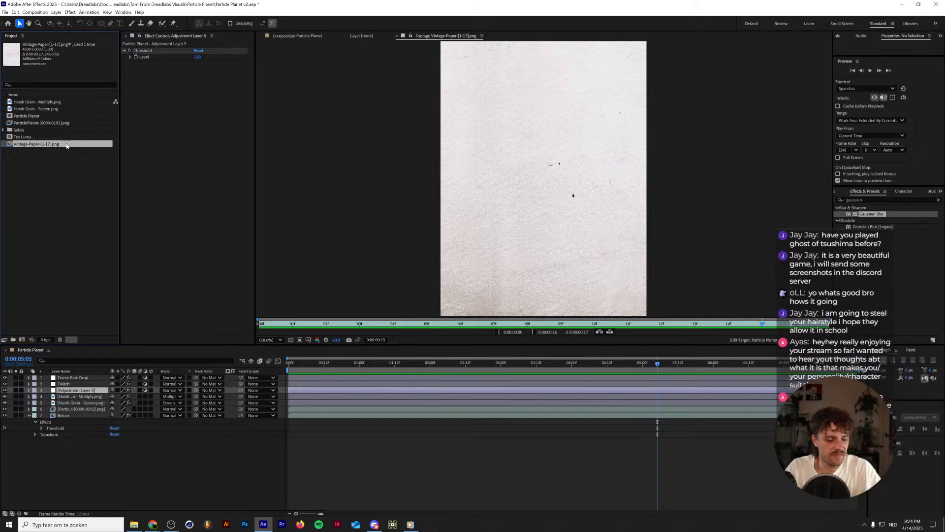
{"action": "right_click", "coordinate": [67, 145]}
{"action": "mouse_move", "coordinate": [108, 209]}
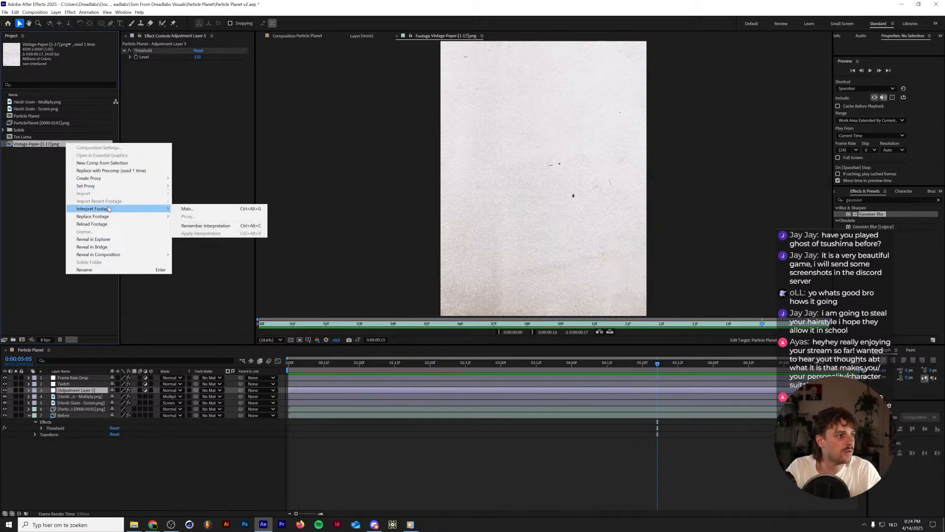
{"action": "left_click", "coordinate": [187, 209]}
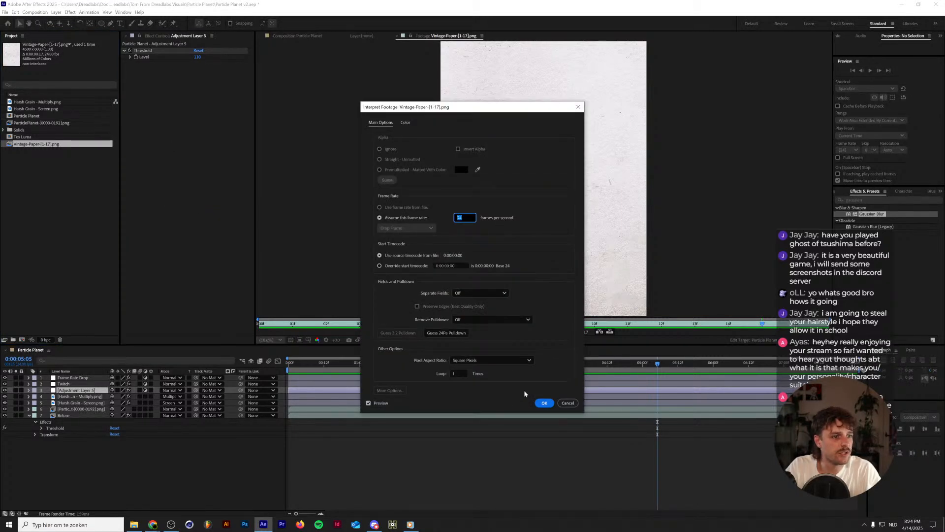
{"action": "left_click", "coordinate": [567, 402]}
Add the Vintage-Paper sequence to the Particle Planet composition between the Frame Rate Drop and Twitch layers and go to the first frame.
{"action": "left_click_drag", "start_coordinate": [27, 147], "coordinate": [81, 380]}
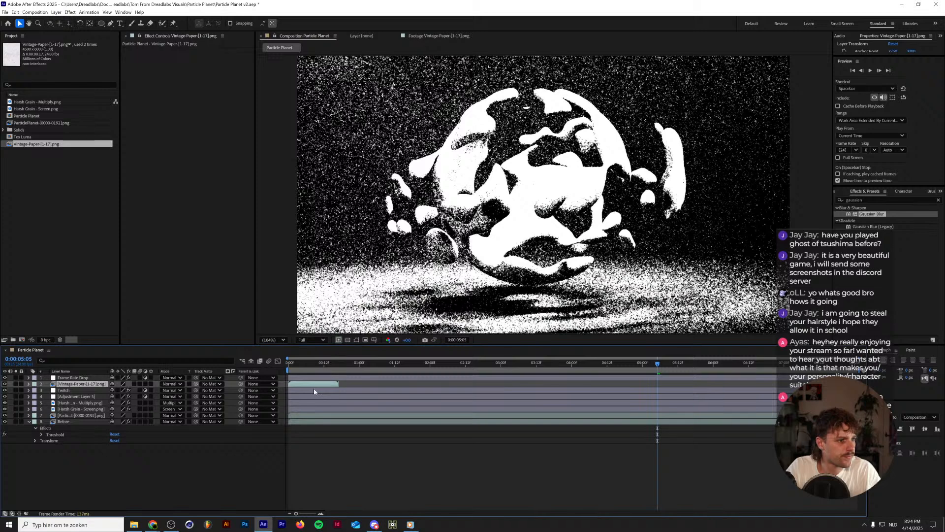
{"action": "left_click_drag", "start_coordinate": [307, 363], "coordinate": [289, 374]}
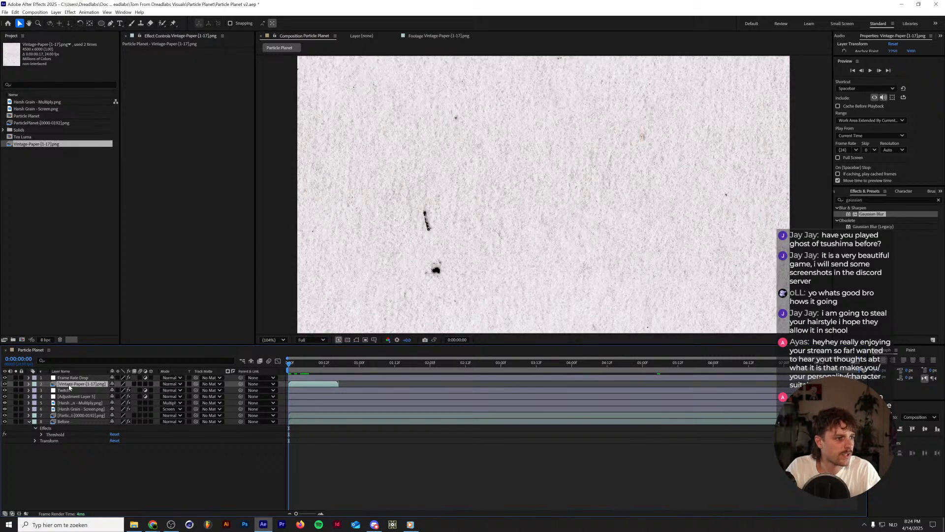
{"action": "scroll", "coordinate": [428, 246], "scroll_direction": "down", "scroll_amount": 5}
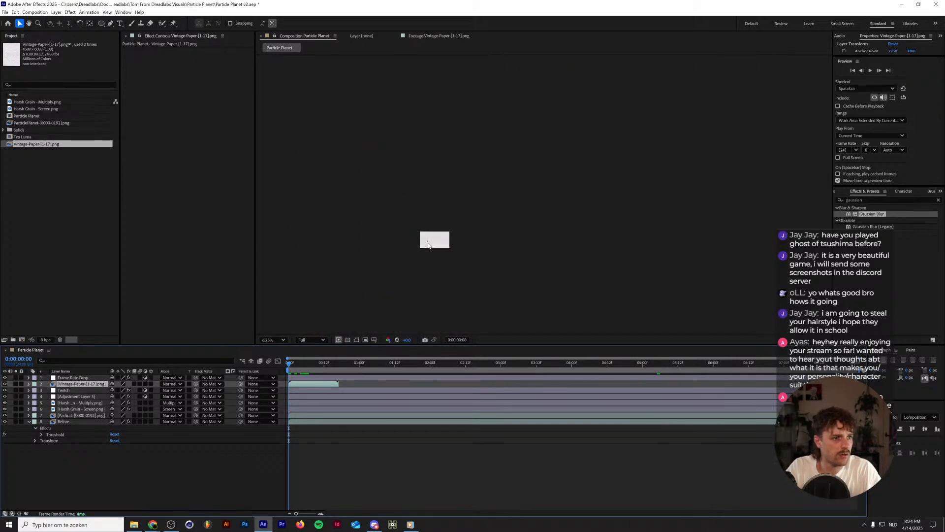
Rotate the Vintage-Paper layer 90 degrees and scale it down to 40% over the composition frame.
{"action": "key", "text": "r"}
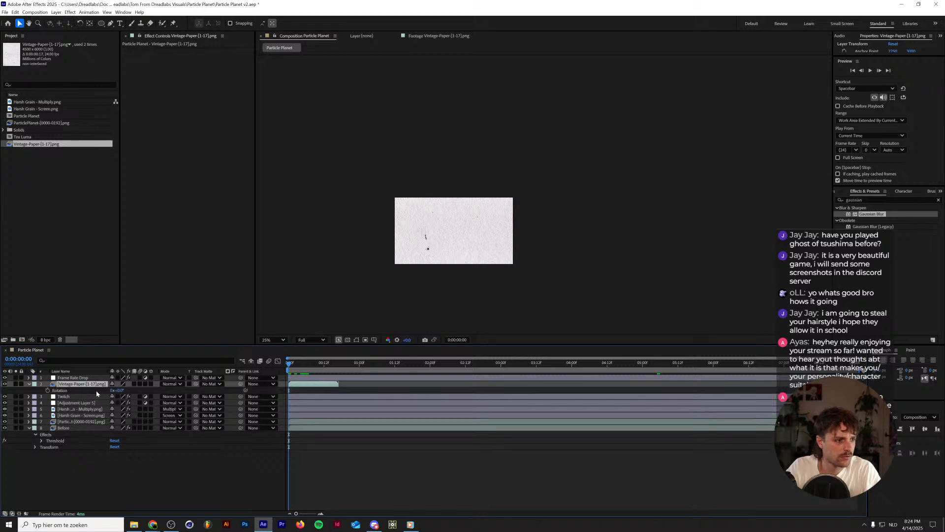
{"action": "left_click", "coordinate": [121, 391]}
{"action": "type", "text": "9"}
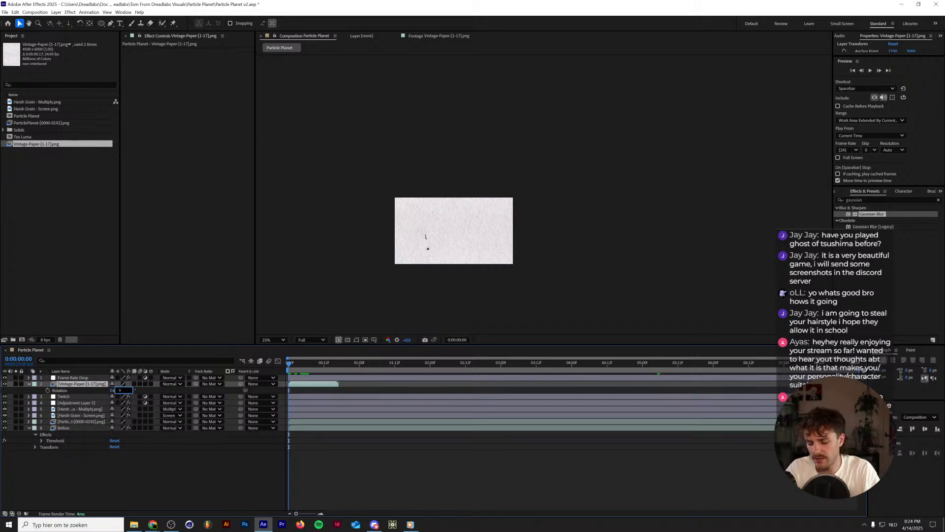
{"action": "type", "text": "0"}
{"action": "key", "text": "Return"}
{"action": "key", "text": "s"}
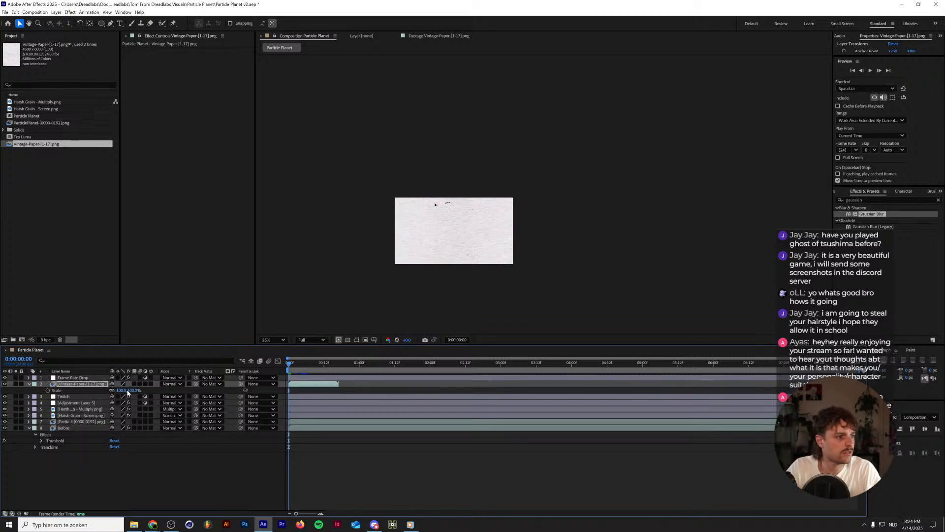
{"action": "left_click_drag", "start_coordinate": [128, 390], "coordinate": [111, 391]}
{"action": "scroll", "coordinate": [404, 250], "scroll_direction": "up", "scroll_amount": 4}
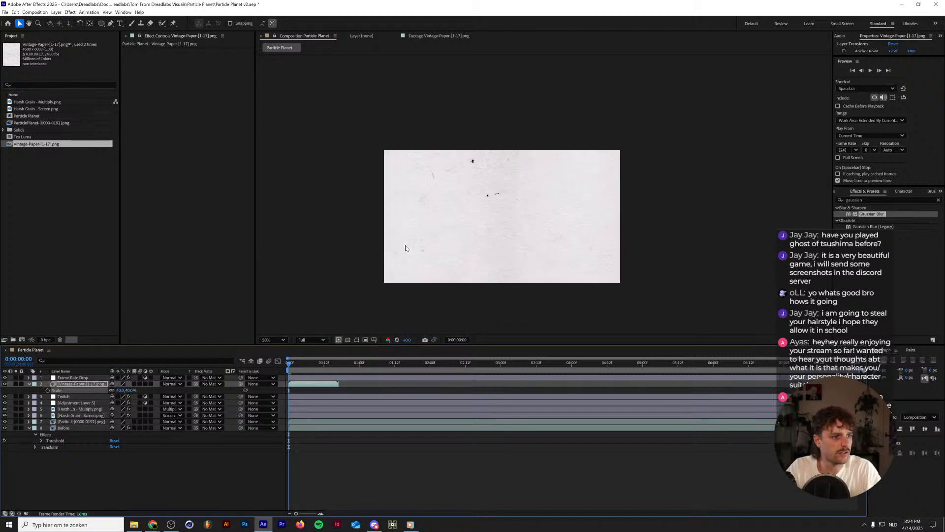
Set the Vintage-Paper layer's blending mode to Multiply and compare the image with the layer hidden and shown.
{"action": "left_click", "coordinate": [171, 384]}
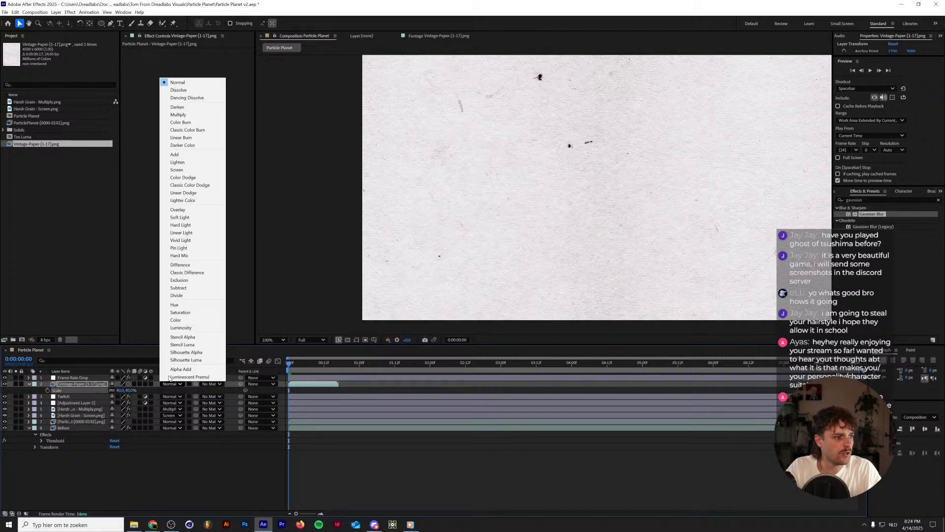
{"action": "left_click", "coordinate": [193, 114]}
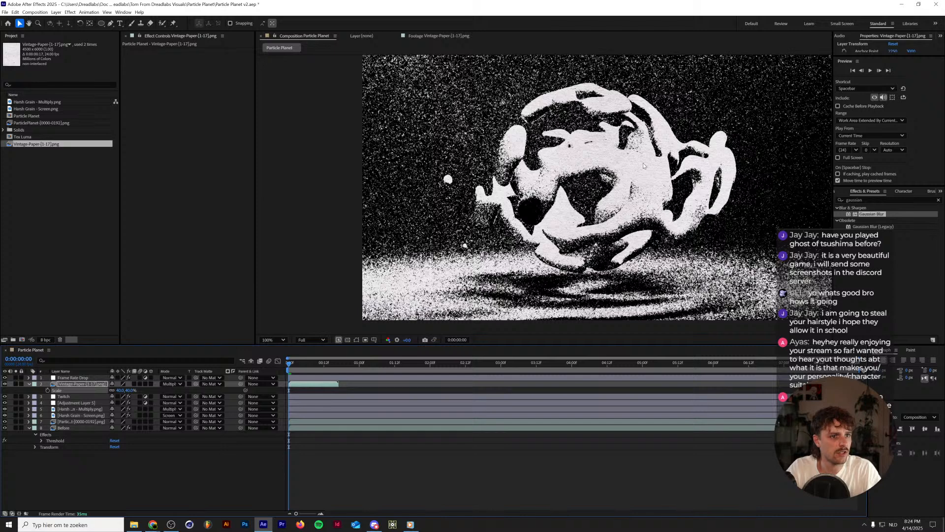
{"action": "scroll", "coordinate": [625, 188], "scroll_direction": "up", "scroll_amount": 2}
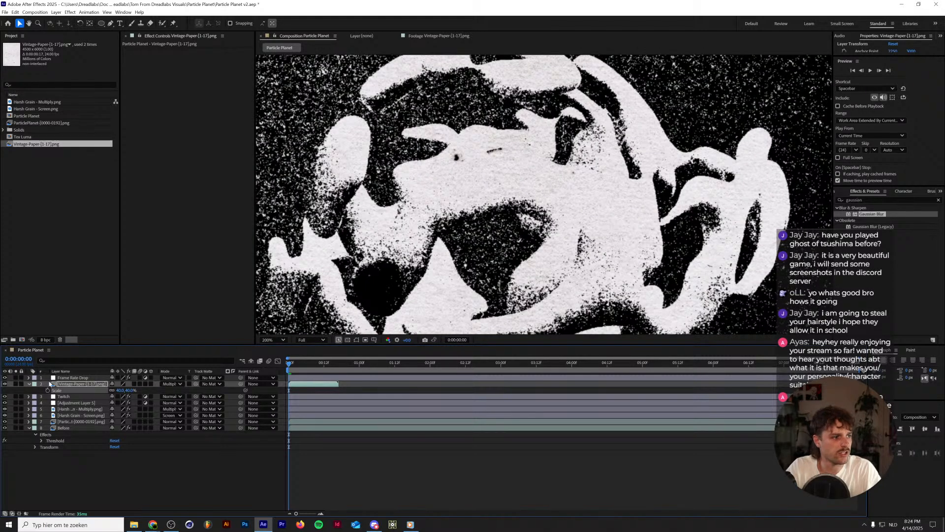
{"action": "left_click", "coordinate": [4, 384]}
{"action": "left_click", "coordinate": [4, 385]}
{"action": "scroll", "coordinate": [481, 231], "scroll_direction": "down", "scroll_amount": 2}
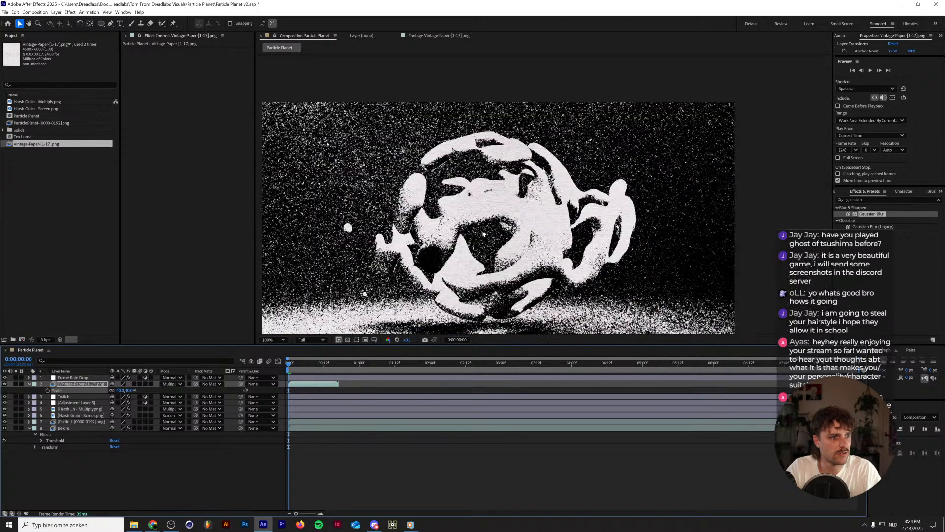
{"action": "scroll", "coordinate": [482, 232], "scroll_direction": "up", "scroll_amount": 1}
Duplicate the Vintage-Paper layer and set the upper copy's blending mode to Screen.
{"action": "key", "text": "ctrl+d"}
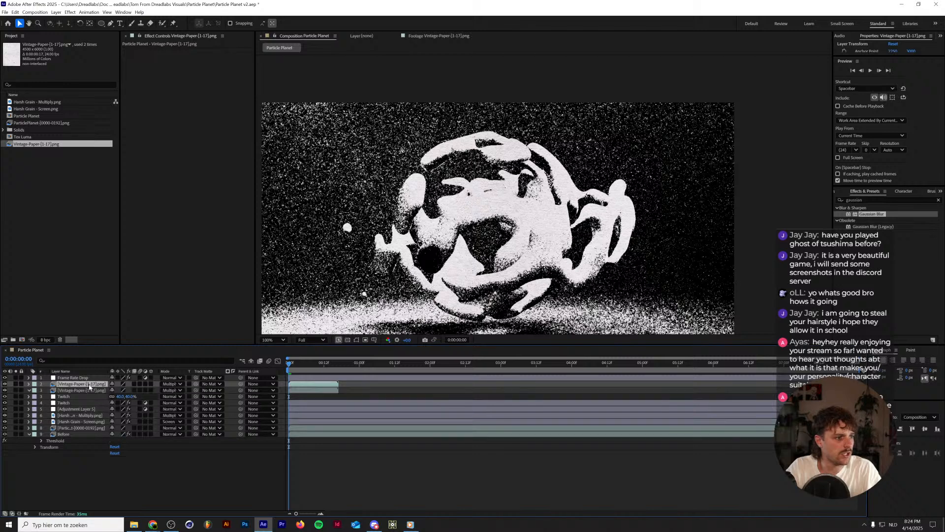
{"action": "left_click", "coordinate": [170, 384]}
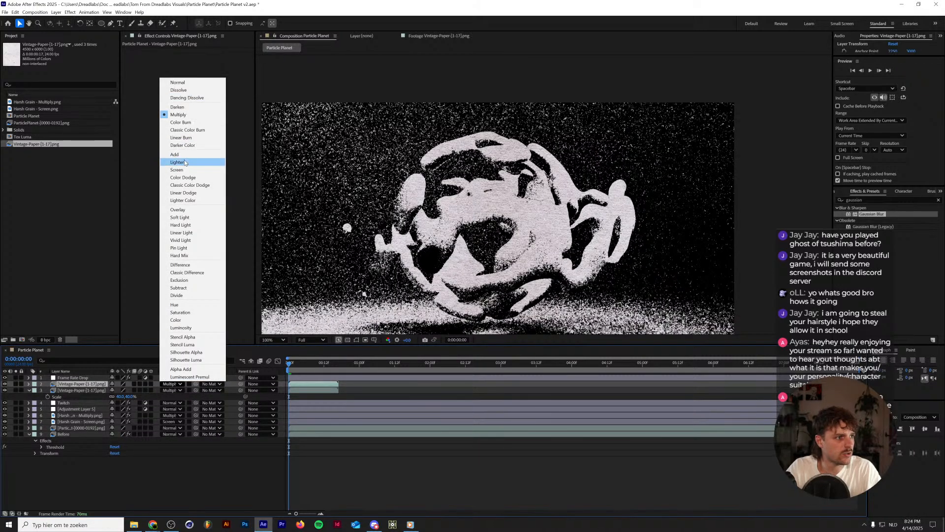
{"action": "left_click", "coordinate": [184, 170]}
Apply Curves to the Screen paper layer, pull its RGB curve down to darken the texture strongly, and preview the composition.
{"action": "key", "text": "ctrl+5"}
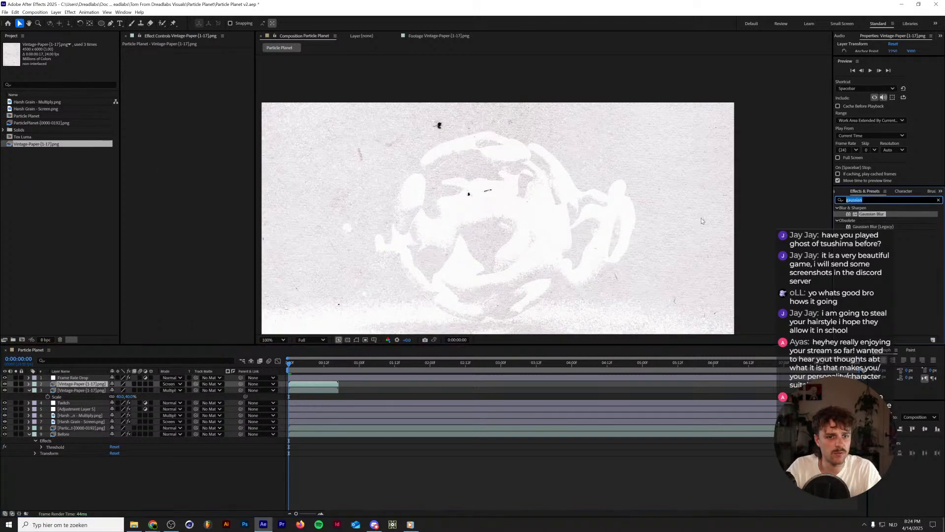
{"action": "type", "text": "curves"}
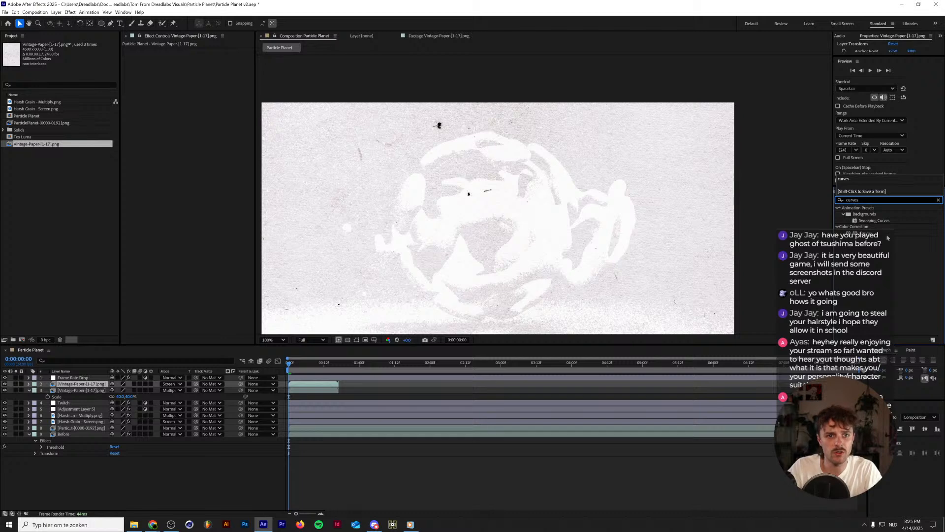
{"action": "double_click", "coordinate": [886, 234]}
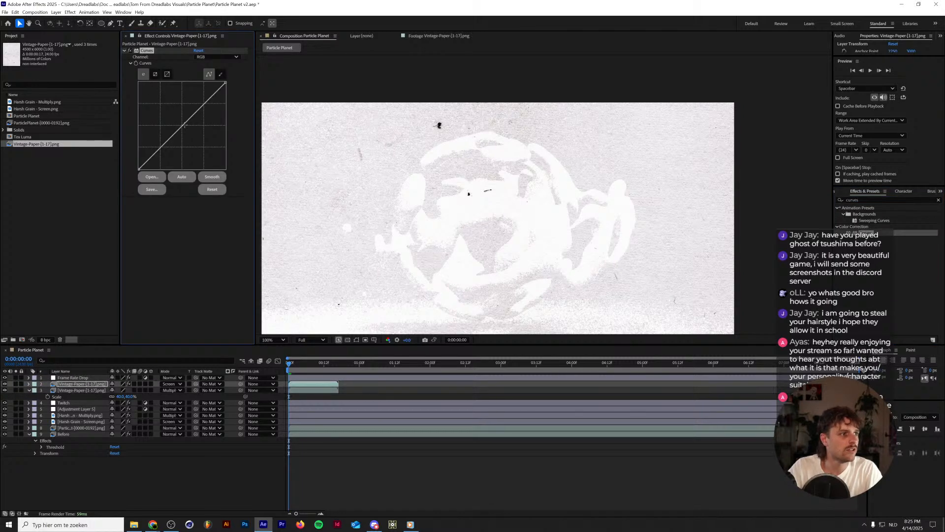
{"action": "left_click_drag", "start_coordinate": [184, 125], "coordinate": [191, 135]}
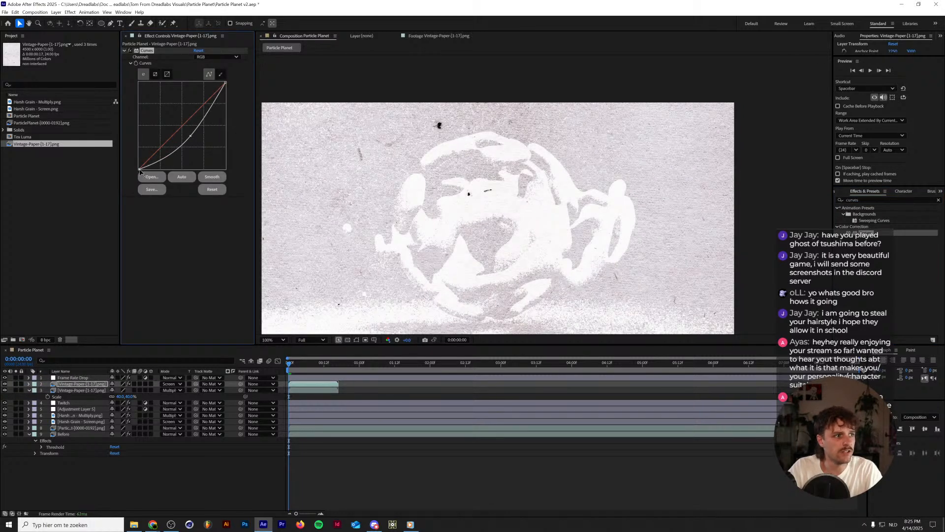
{"action": "left_click_drag", "start_coordinate": [139, 170], "coordinate": [173, 169]}
{"action": "left_click_drag", "start_coordinate": [191, 136], "coordinate": [204, 140]}
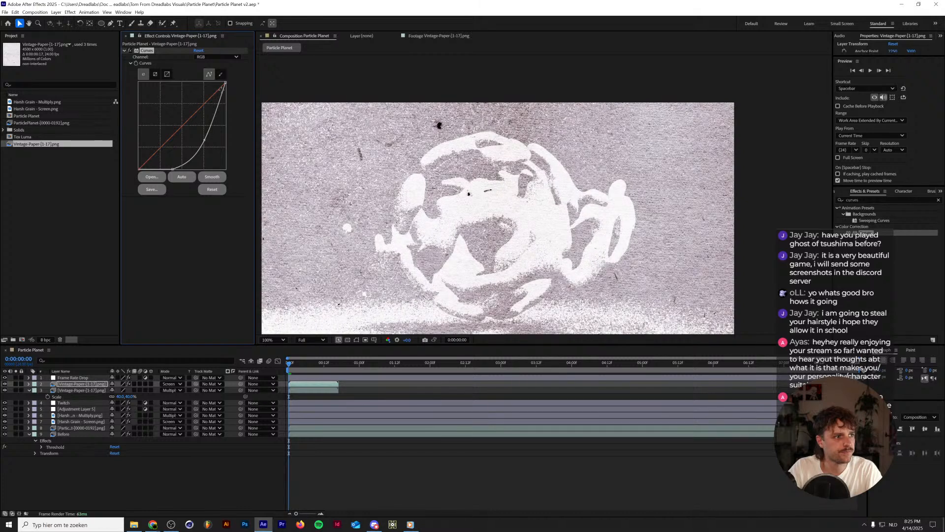
{"action": "left_click_drag", "start_coordinate": [224, 83], "coordinate": [240, 114]}
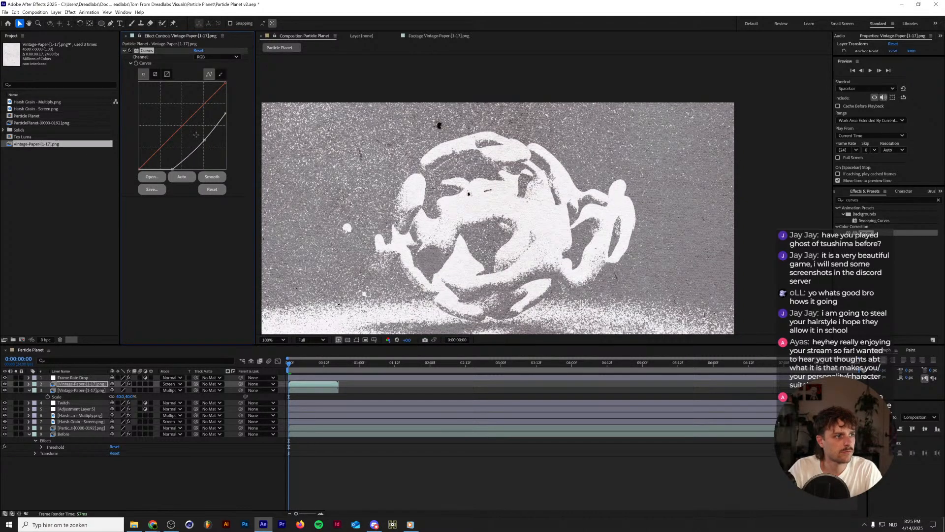
{"action": "left_click_drag", "start_coordinate": [203, 139], "coordinate": [220, 152]}
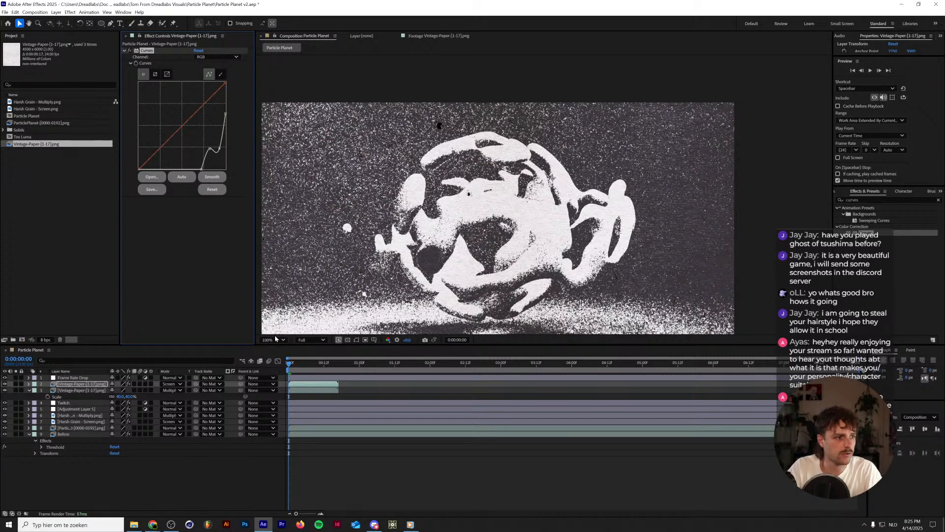
{"action": "left_click", "coordinate": [276, 339]}
{"action": "left_click", "coordinate": [278, 358]}
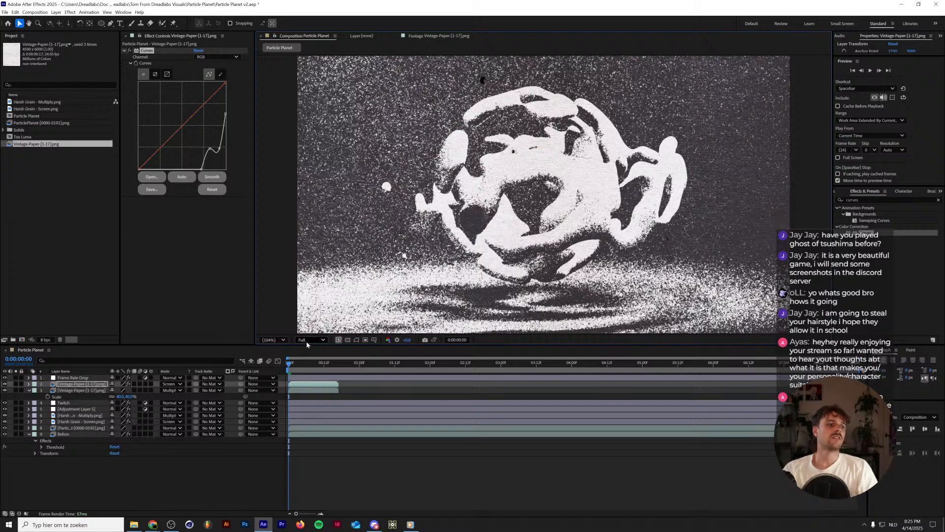
{"action": "key", "text": "space"}
Enable time remapping on both Vintage-Paper layers.
{"action": "left_click", "coordinate": [85, 391], "text": "shift"}
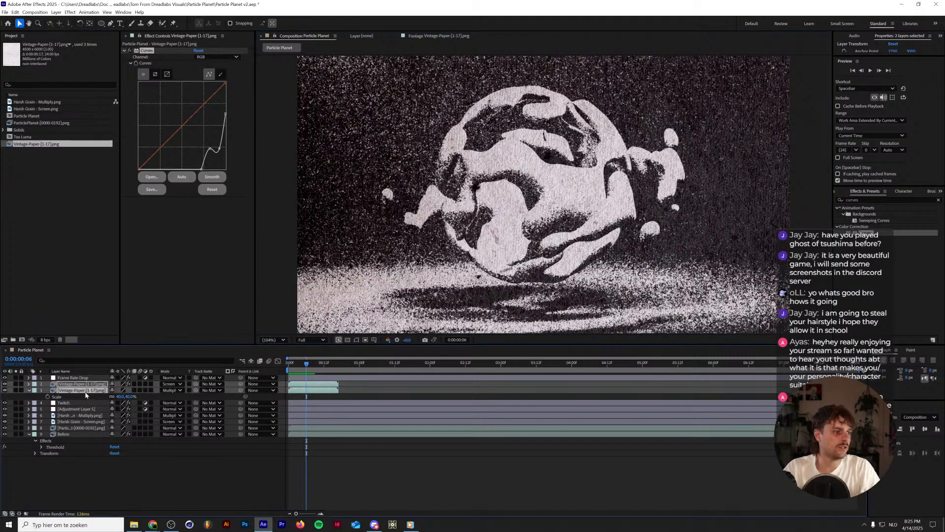
{"action": "right_click", "coordinate": [85, 394]}
{"action": "mouse_move", "coordinate": [131, 228]}
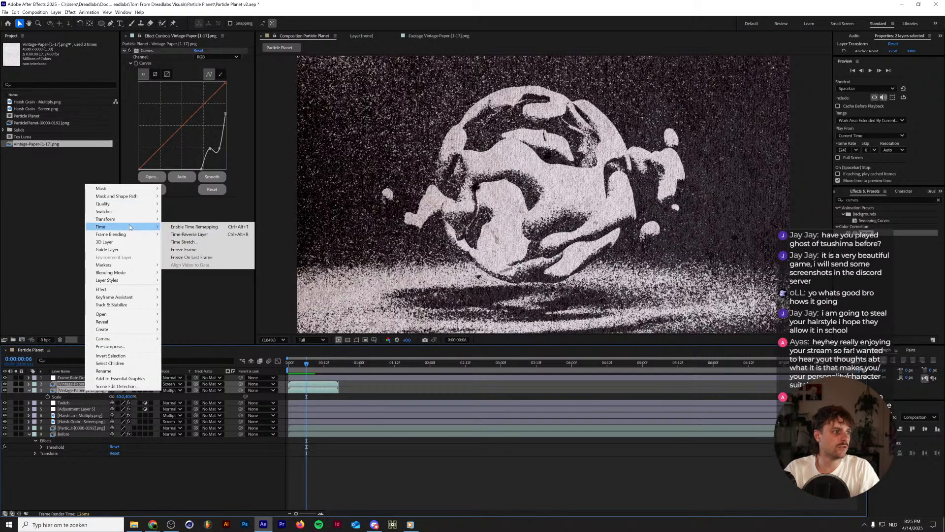
{"action": "left_click", "coordinate": [193, 227]}
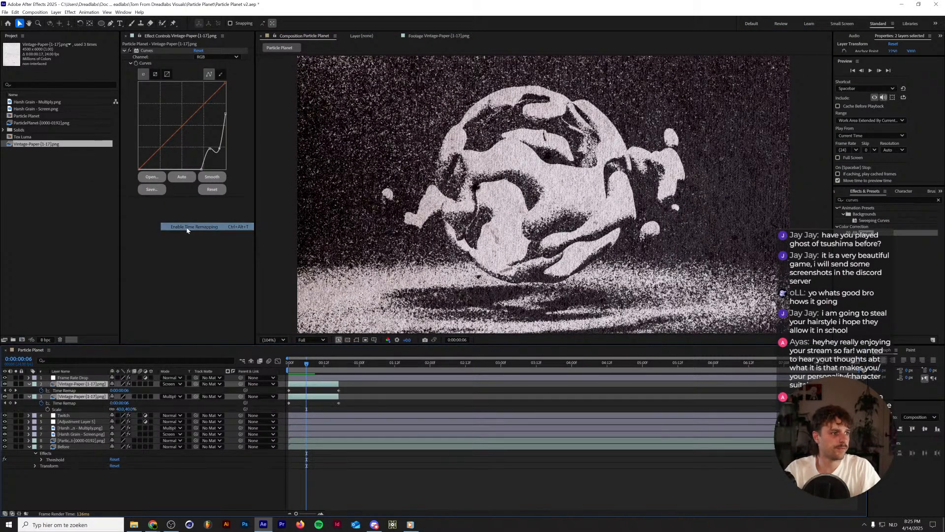
Add a loopOut() expression to the Time Remap property of both Vintage-Paper layers.
{"action": "left_click", "coordinate": [42, 391], "text": "alt"}
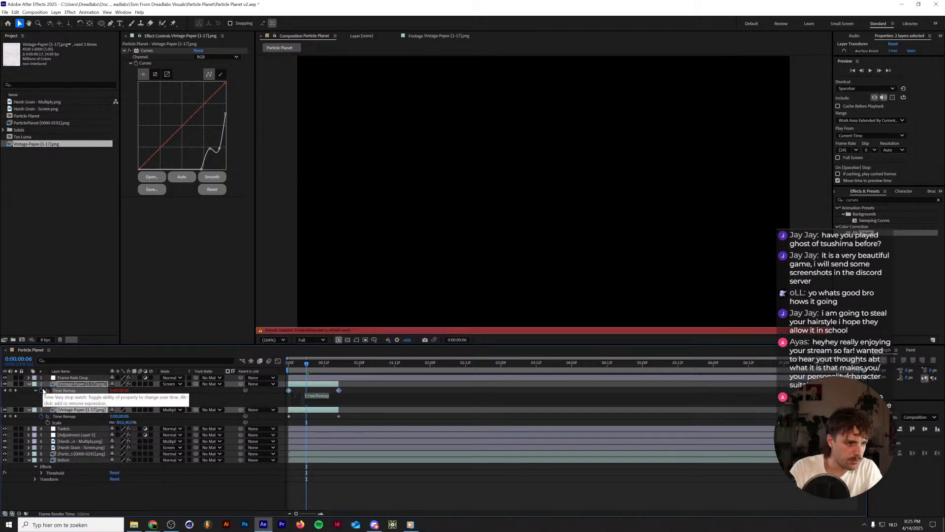
{"action": "type", "text": "loopOut()"}
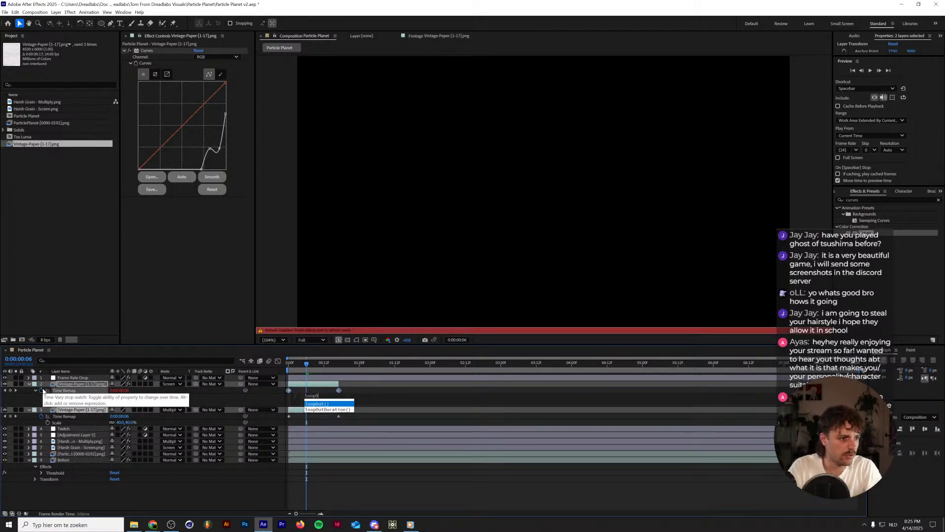
{"action": "key", "text": "KP_Enter"}
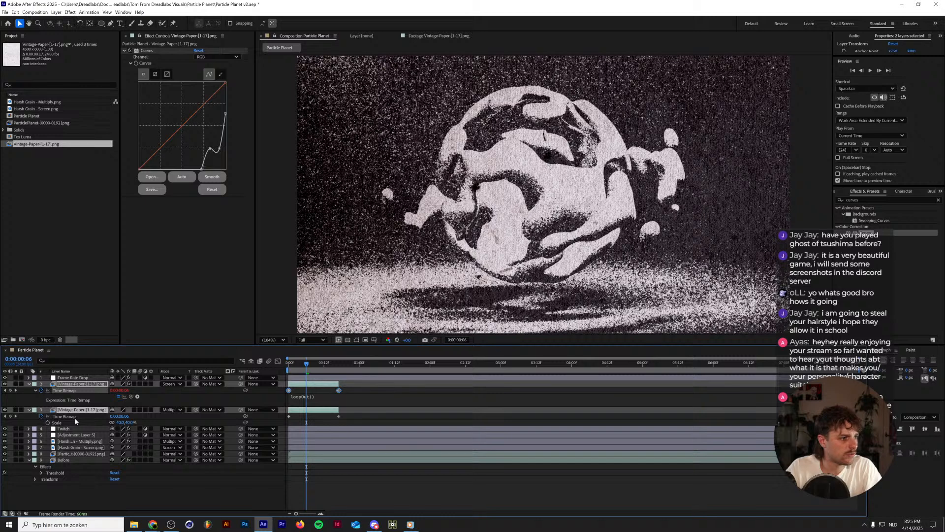
{"action": "left_click", "coordinate": [43, 418]}
{"action": "type", "text": "loopO"}
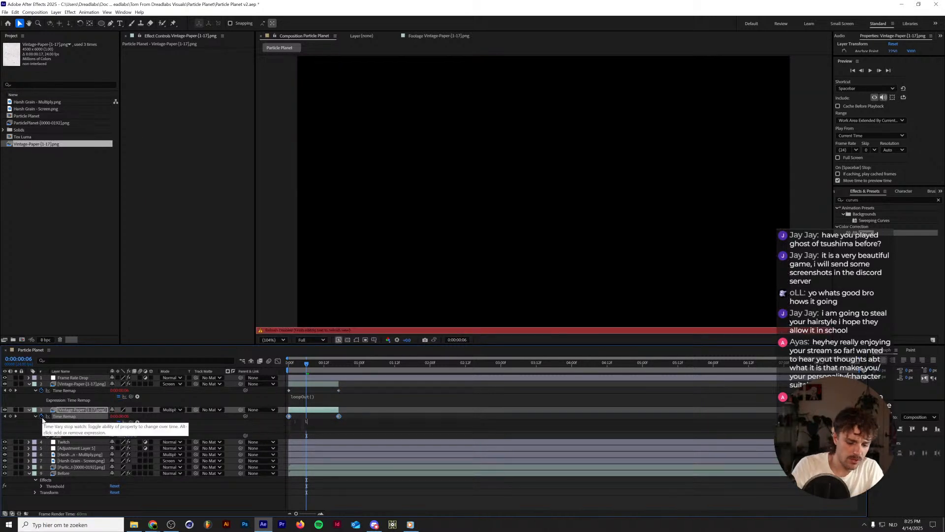
{"action": "key", "text": "Return"}
{"action": "key", "text": "KP_Enter"}
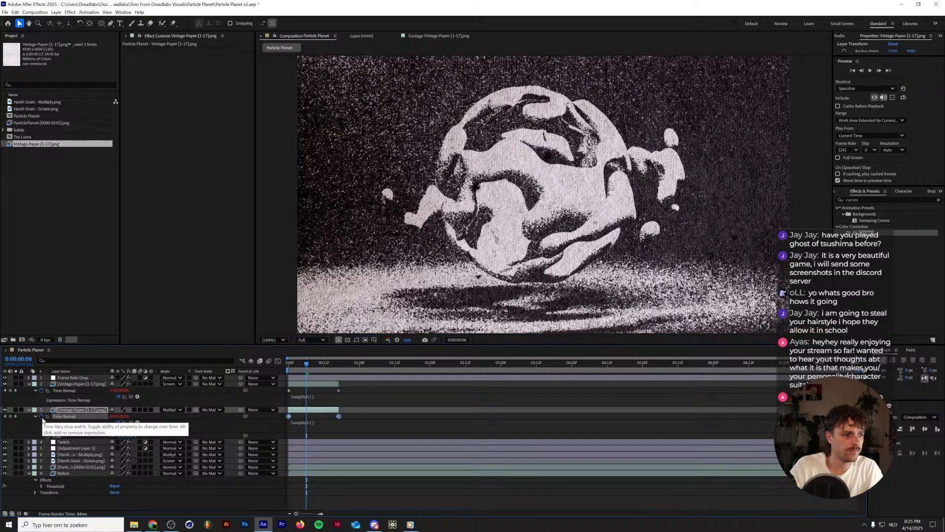
Extend both Vintage-Paper layers to the end of the composition and preview the looping paper texture.
{"action": "left_click", "coordinate": [81, 390], "text": "shift"}
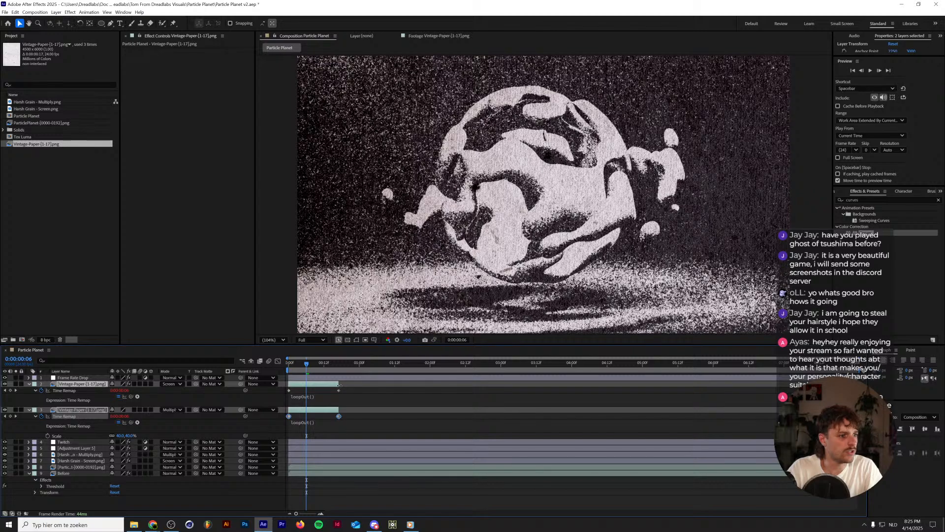
{"action": "left_click_drag", "start_coordinate": [338, 384], "coordinate": [783, 384]}
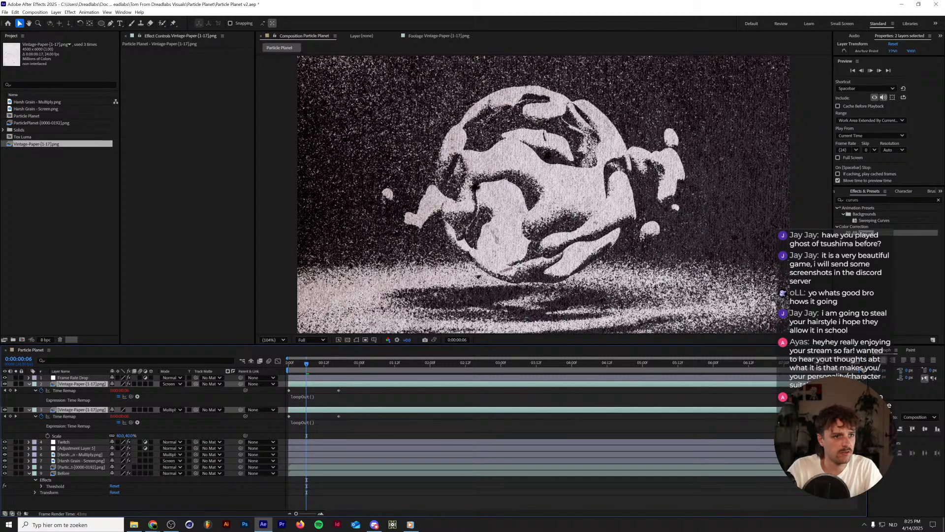
{"action": "key", "text": "space"}
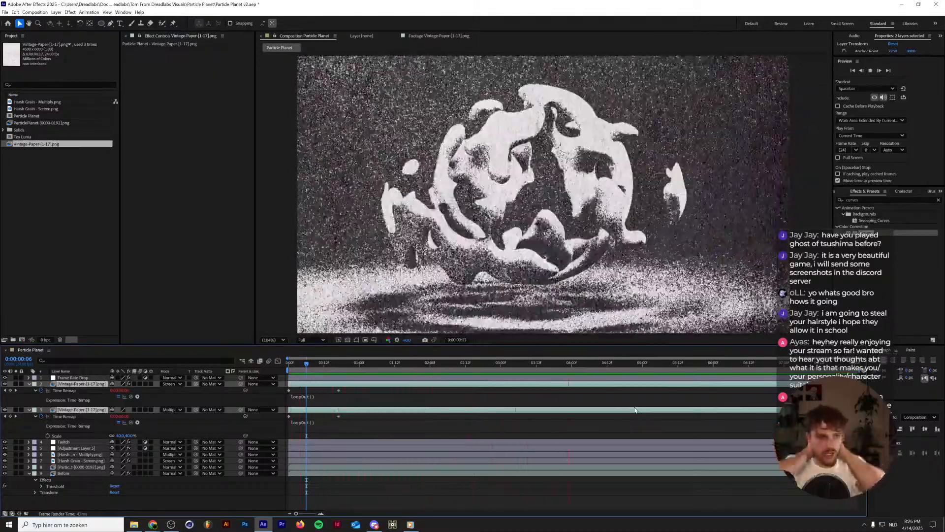
Stop the preview, collapse the Vintage-Paper layers and rename Adjustment Layer 5 as Threshold.
{"action": "key", "text": "space"}
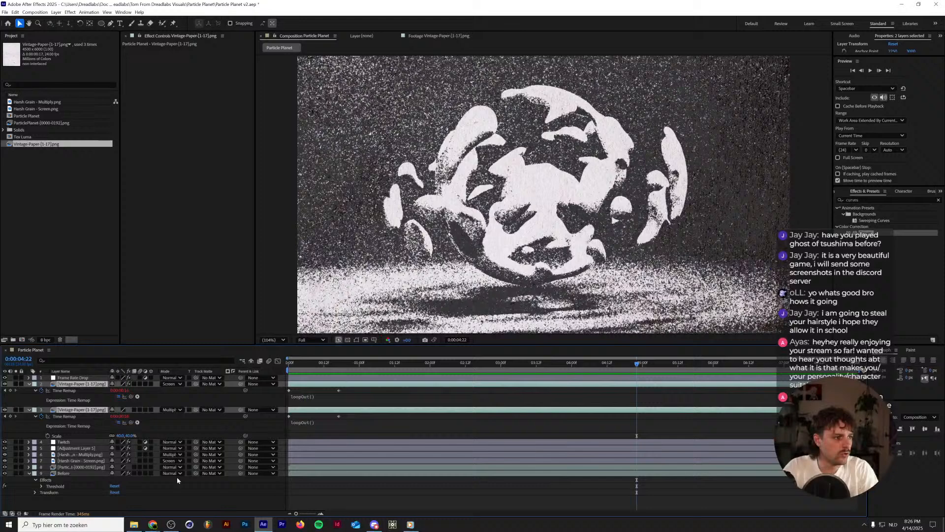
{"action": "left_click", "coordinate": [28, 385]}
{"action": "left_click", "coordinate": [84, 397]}
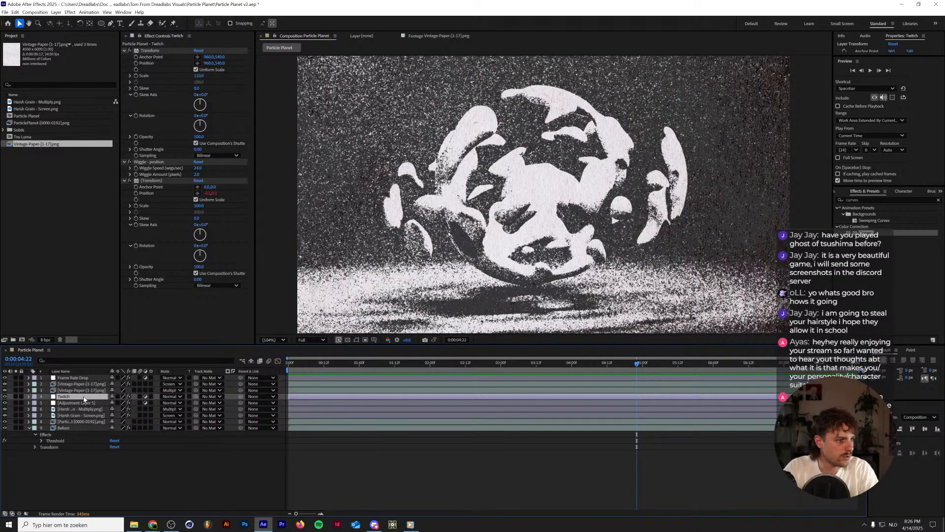
{"action": "left_click", "coordinate": [84, 404]}
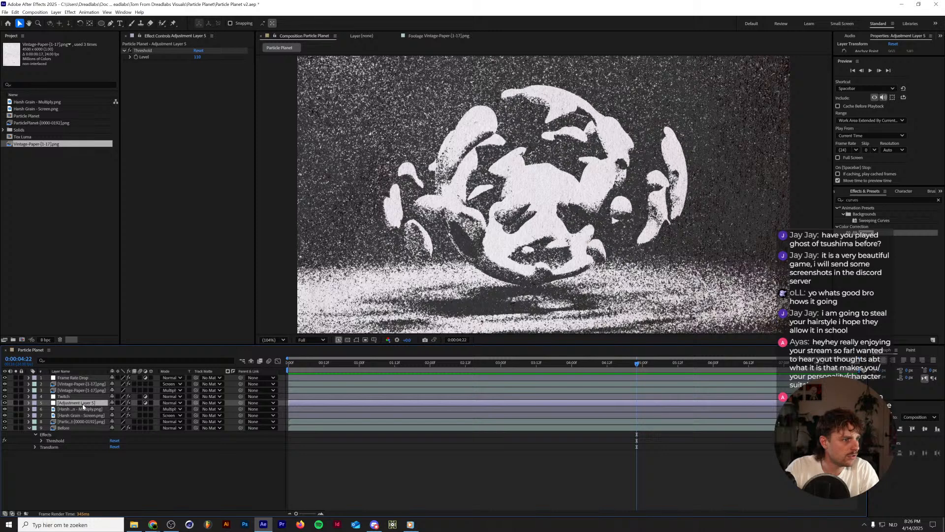
{"action": "key", "text": "Return"}
{"action": "type", "text": "Thresh"}
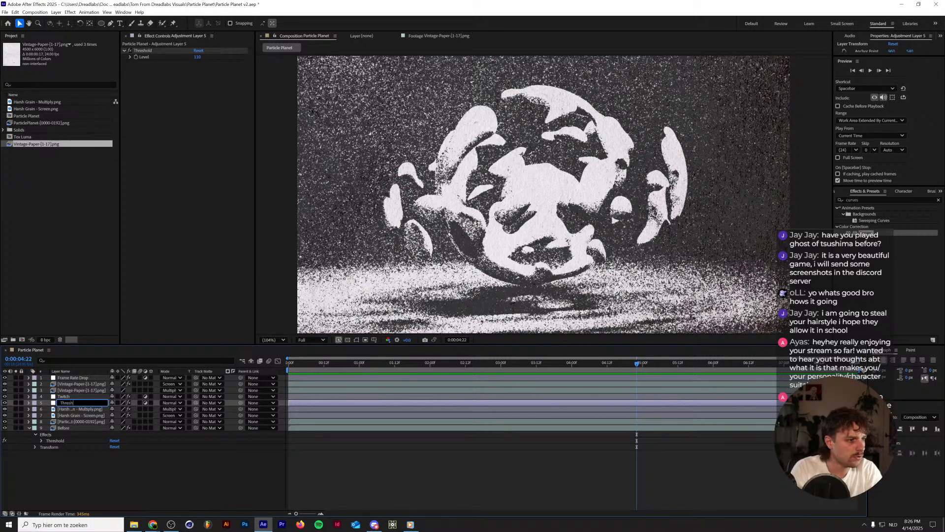
{"action": "type", "text": "old"}
{"action": "key", "text": "Return"}
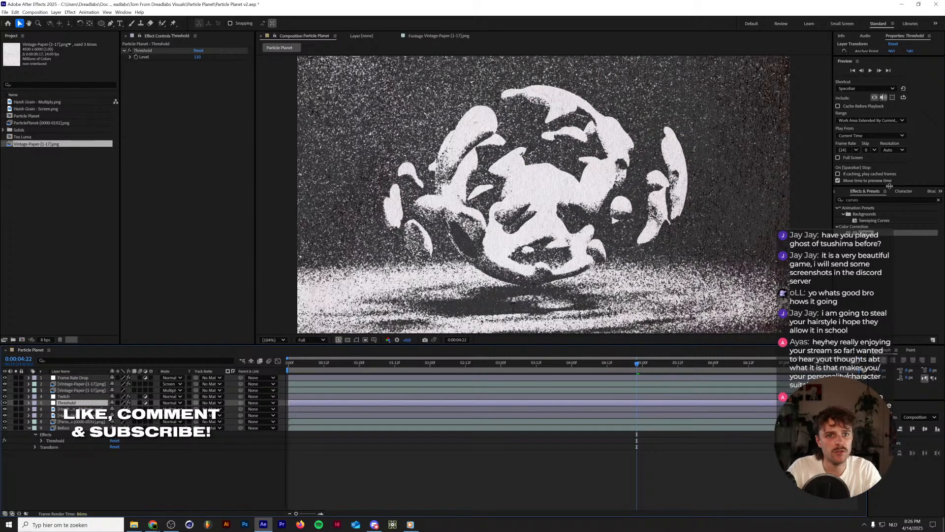
Apply Gaussian Blur to the Threshold layer with a Blurriness of 2.
{"action": "left_click", "coordinate": [886, 199]}
{"action": "type", "text": "ga"}
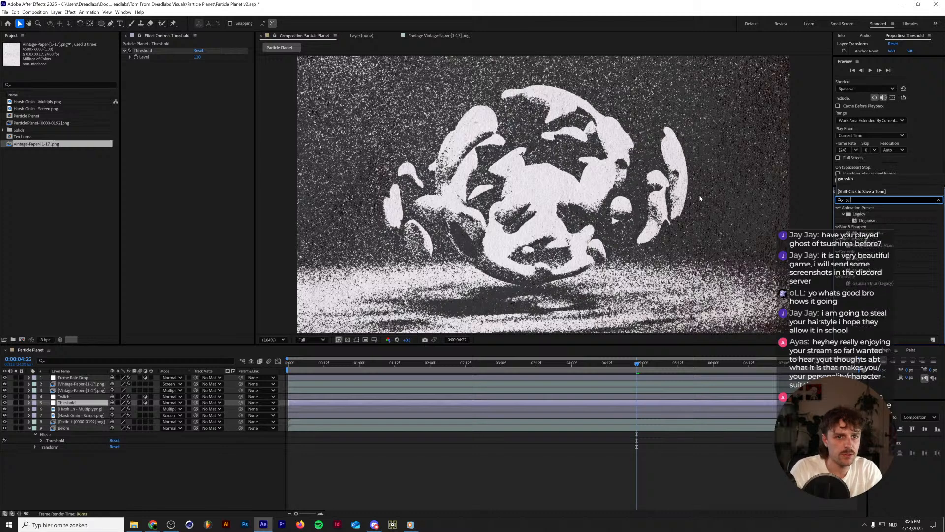
{"action": "type", "text": "ussian"}
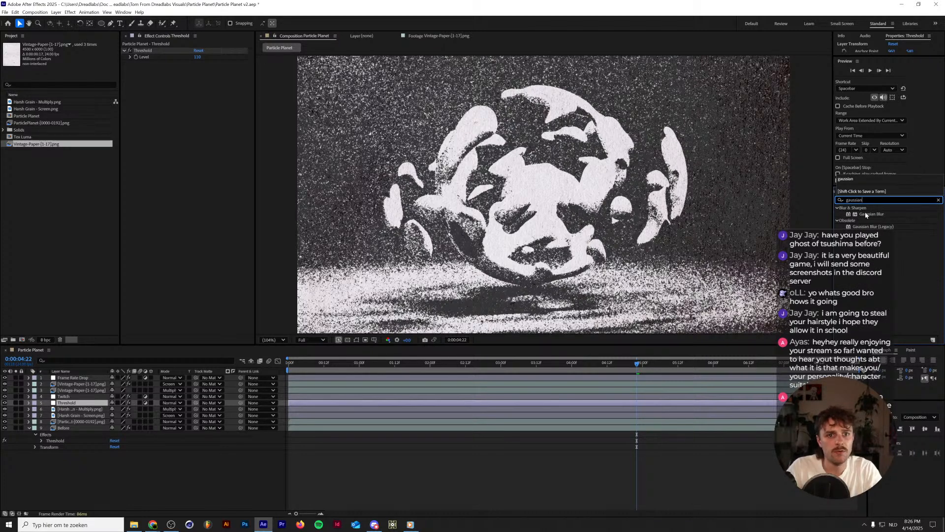
{"action": "left_click_drag", "start_coordinate": [867, 215], "coordinate": [163, 127]}
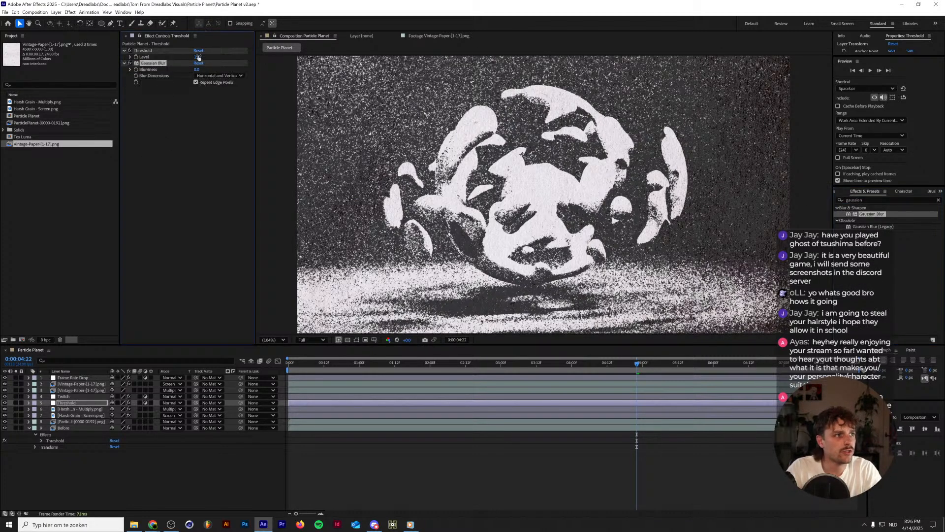
{"action": "left_click", "coordinate": [197, 69]}
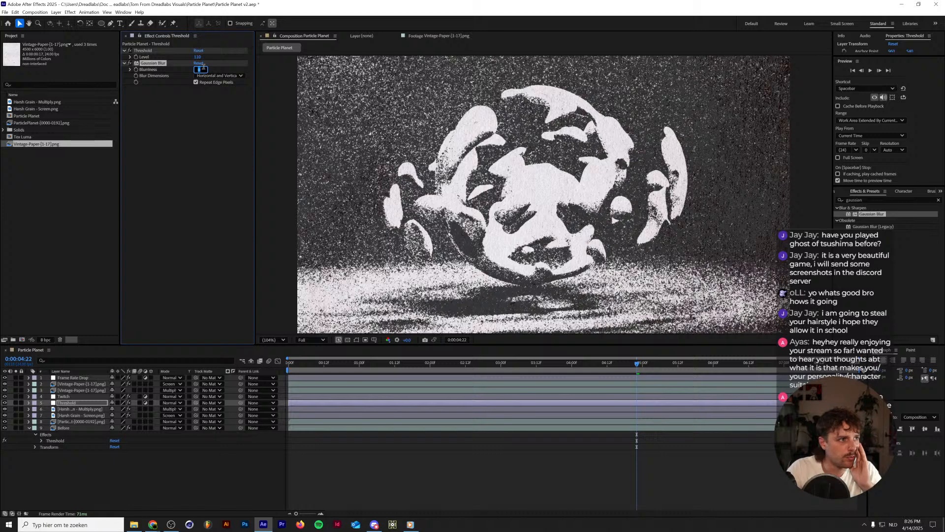
{"action": "type", "text": "2"}
{"action": "key", "text": "Return"}
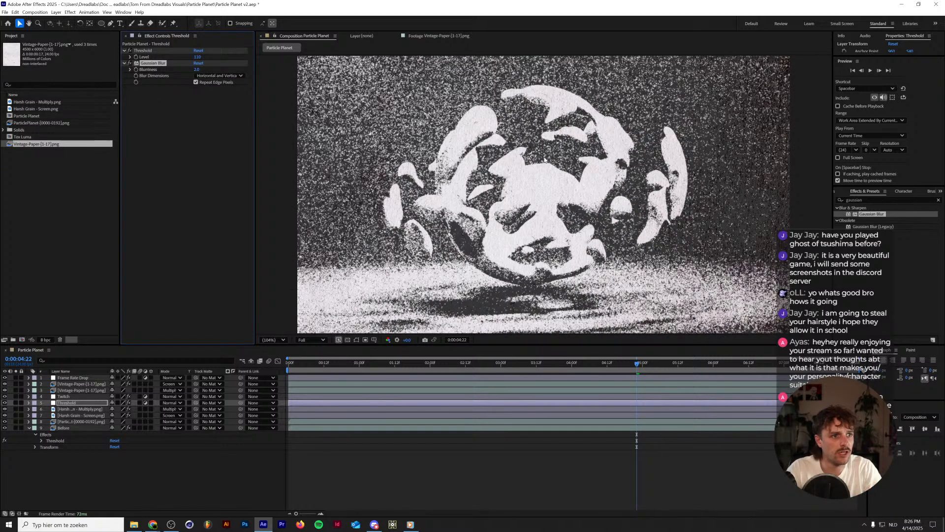
Reduce the Gaussian Blur Blurriness to 1 and compare the grain edges up close with the effect on and off.
{"action": "scroll", "coordinate": [545, 159], "scroll_direction": "up", "scroll_amount": 8}
{"action": "left_click", "coordinate": [198, 70]}
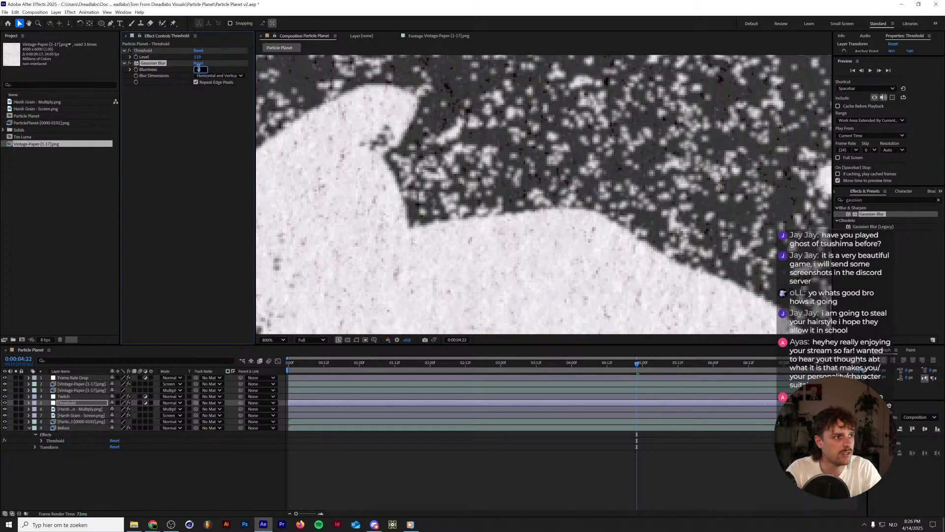
{"action": "type", "text": "1"}
{"action": "key", "text": "Return"}
{"action": "scroll", "coordinate": [432, 242], "scroll_direction": "down", "scroll_amount": 8}
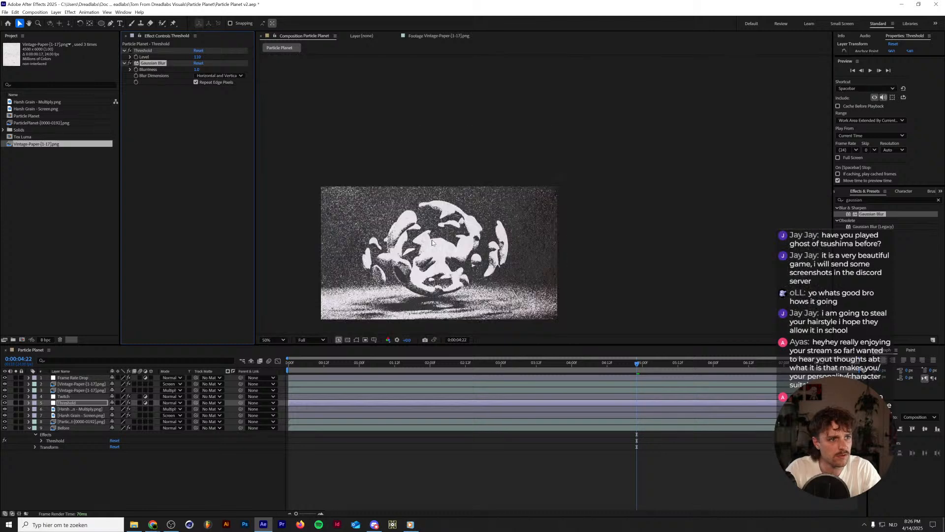
{"action": "left_click", "coordinate": [131, 63]}
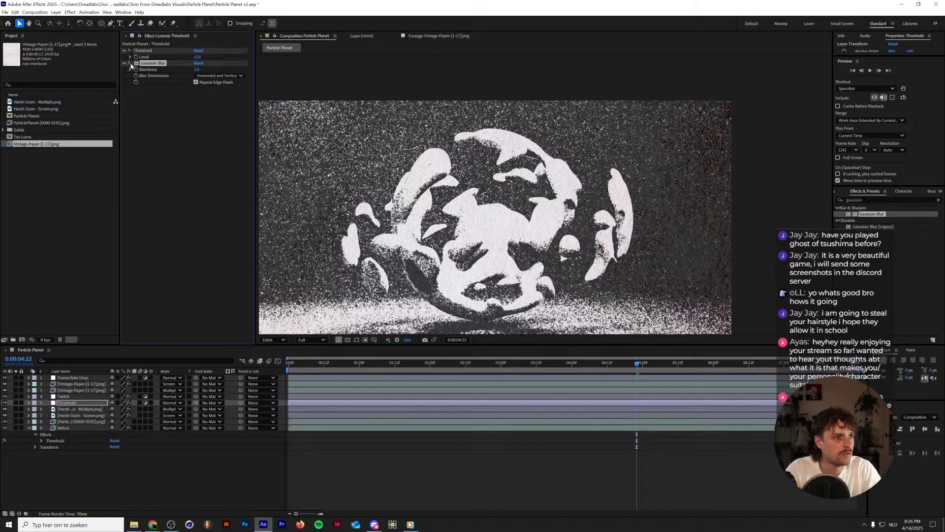
{"action": "scroll", "coordinate": [465, 194], "scroll_direction": "up", "scroll_amount": 6}
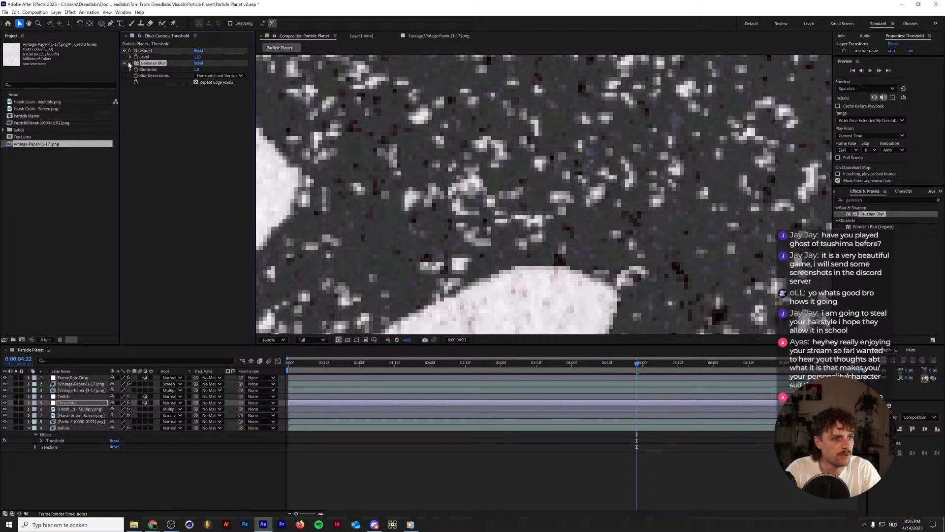
{"action": "left_click", "coordinate": [135, 114]}
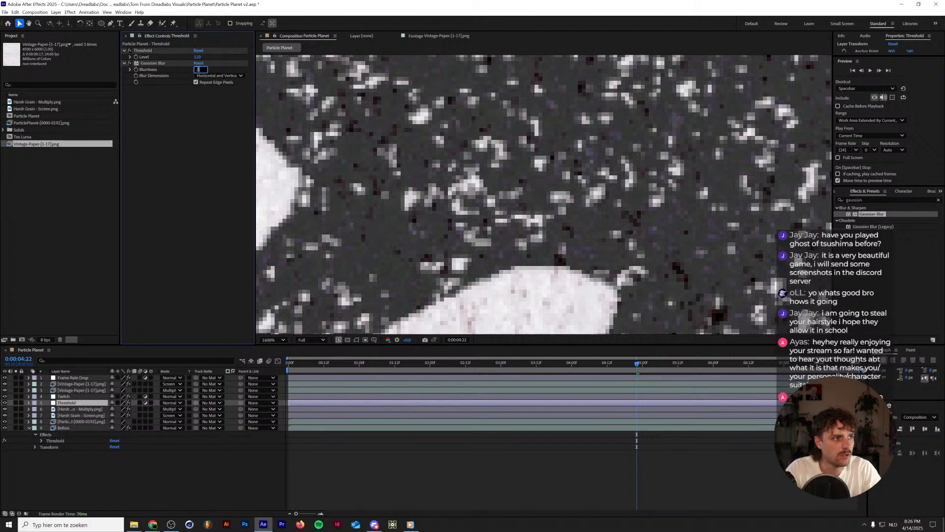
Set the Gaussian Blur Blurriness to 1.5 and compare the whole frame with and without the effect.
{"action": "left_click_drag", "start_coordinate": [196, 69], "coordinate": [199, 71]}
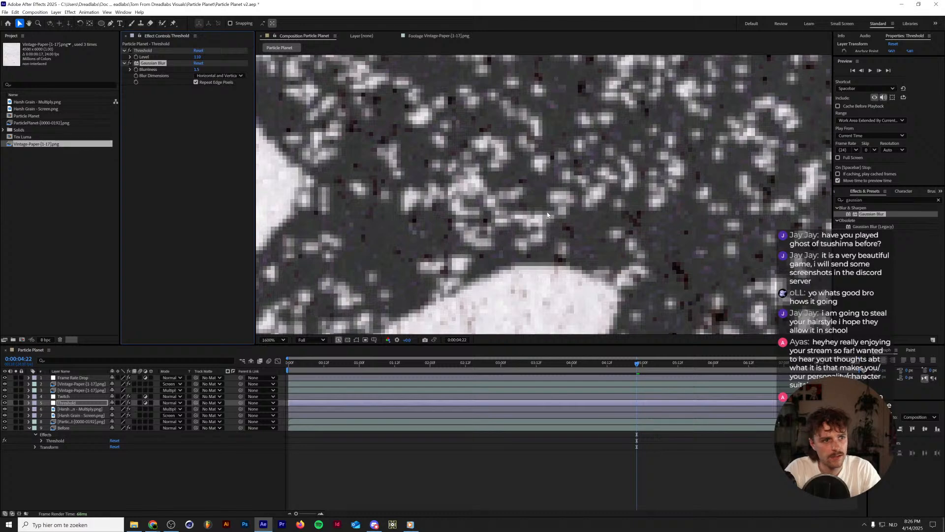
{"action": "scroll", "coordinate": [541, 209], "scroll_direction": "down", "scroll_amount": 7}
{"action": "scroll", "coordinate": [541, 209], "scroll_direction": "up", "scroll_amount": 1}
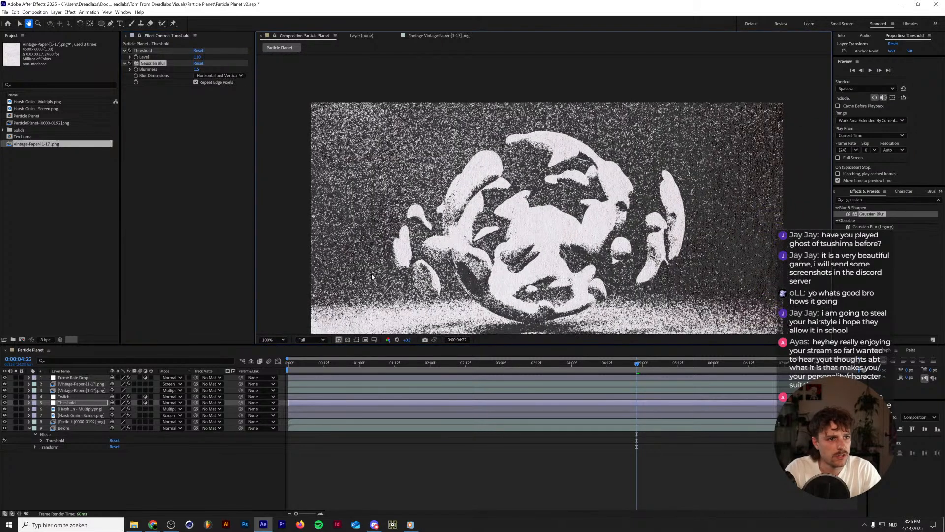
{"action": "left_click", "coordinate": [272, 340]}
{"action": "left_click", "coordinate": [272, 352]}
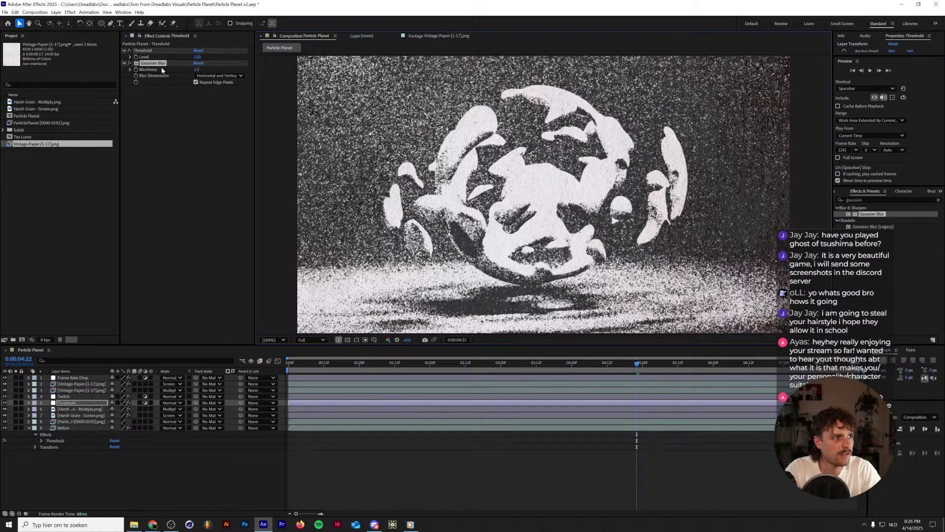
{"action": "left_click", "coordinate": [131, 64]}
{"action": "left_click", "coordinate": [131, 64]}
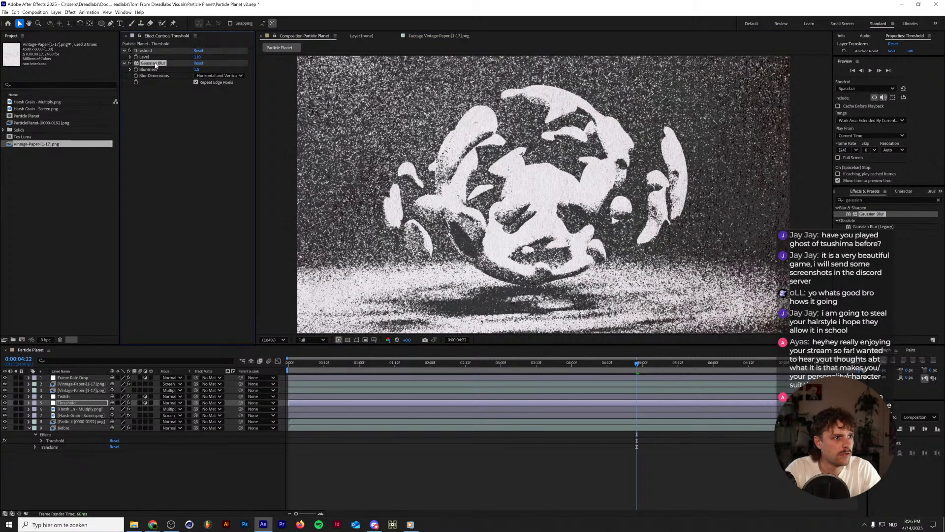
Try Gaussian Blur Blurriness values of 1.2 and 1 on the Threshold layer.
{"action": "left_click", "coordinate": [203, 70]}
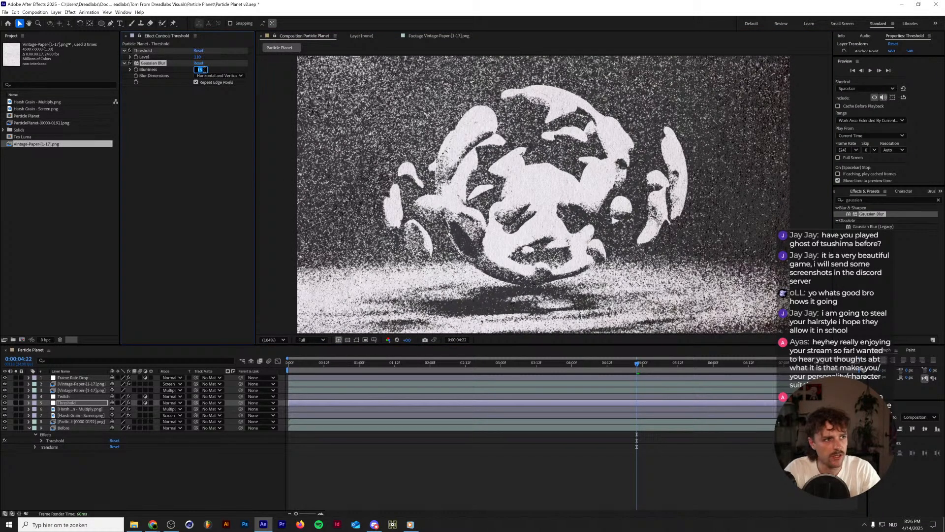
{"action": "type", "text": "1.2"}
{"action": "key", "text": "Return"}
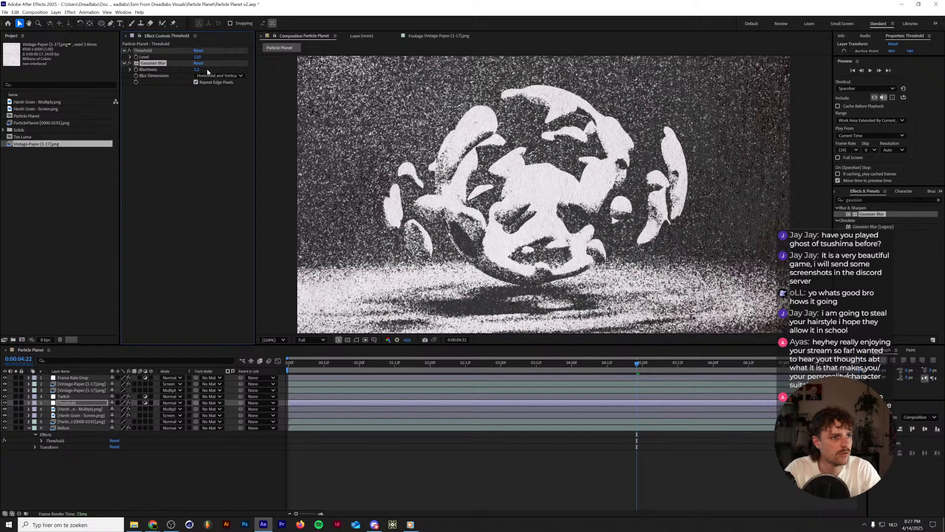
{"action": "left_click", "coordinate": [196, 70]}
{"action": "type", "text": "1"}
{"action": "key", "text": "Return"}
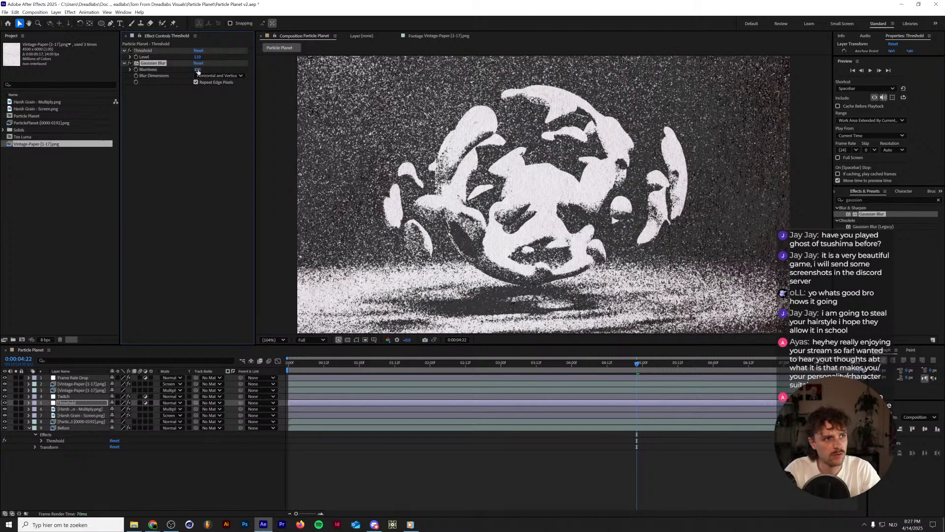
Set the Gaussian Blur Blurriness to 1.1 and inspect the softened grain at different magnifications.
{"action": "left_click_drag", "start_coordinate": [197, 70], "coordinate": [143, 72]}
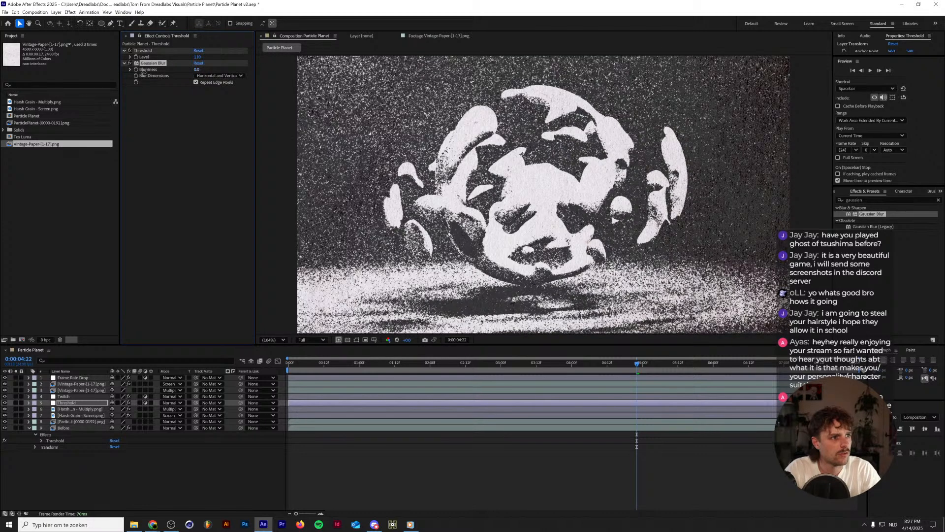
{"action": "left_click", "coordinate": [198, 69]}
{"action": "key", "text": "Return"}
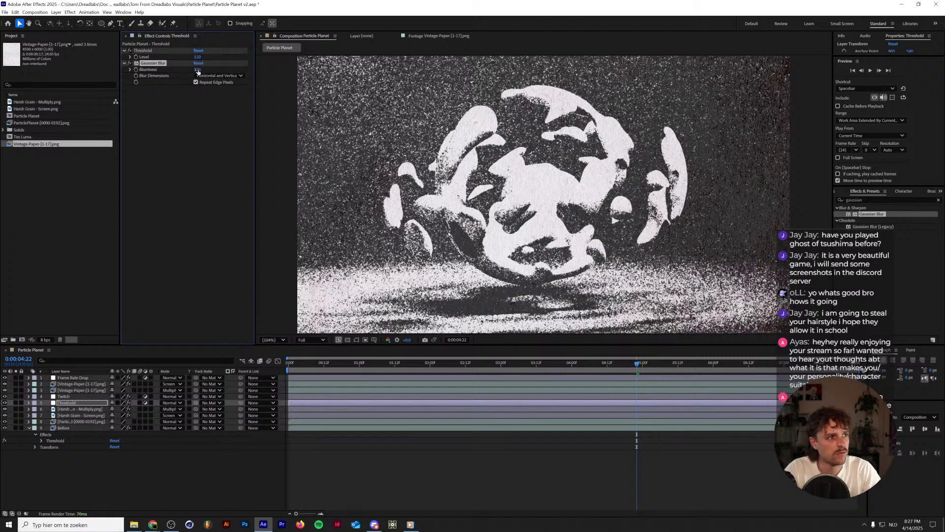
{"action": "scroll", "coordinate": [463, 143], "scroll_direction": "up", "scroll_amount": 3}
{"action": "scroll", "coordinate": [463, 143], "scroll_direction": "down", "scroll_amount": 4}
{"action": "scroll", "coordinate": [463, 142], "scroll_direction": "up", "scroll_amount": 3}
{"action": "scroll", "coordinate": [462, 144], "scroll_direction": "down", "scroll_amount": 3}
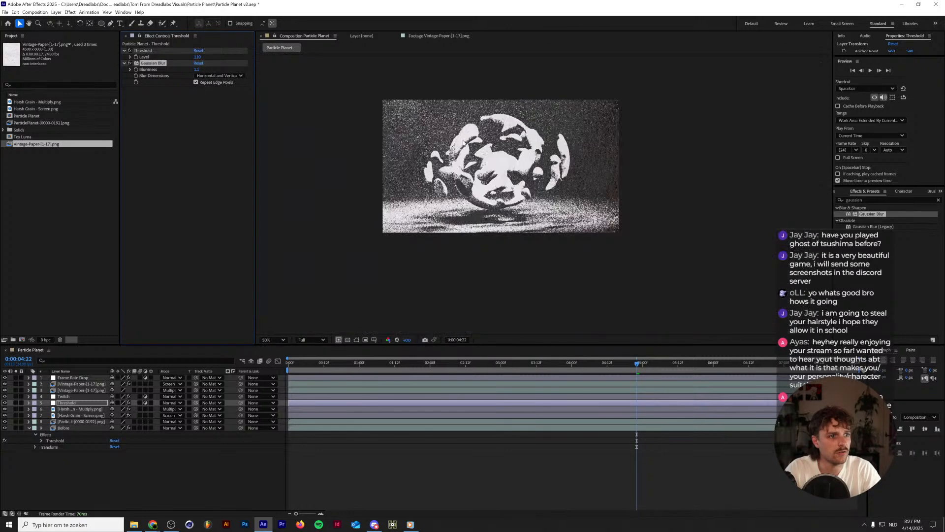
{"action": "scroll", "coordinate": [461, 144], "scroll_direction": "up", "scroll_amount": 1}
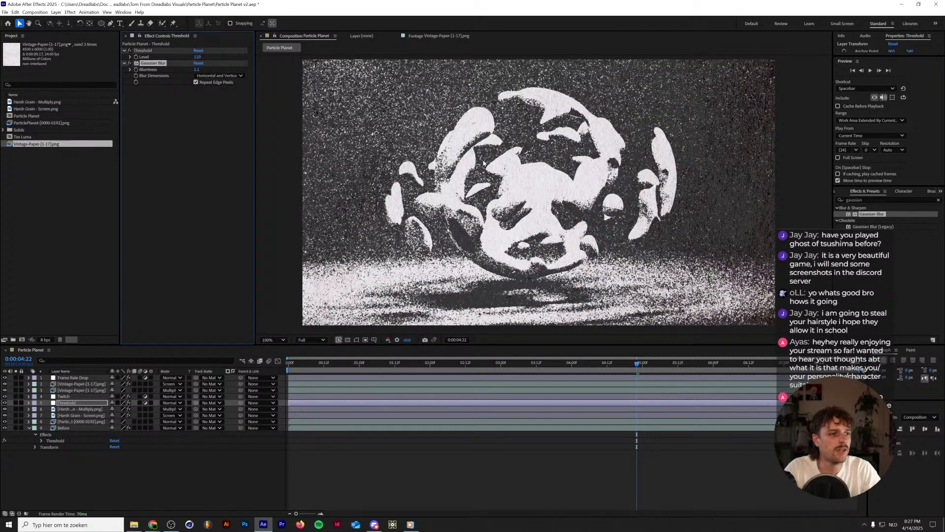
{"action": "left_click_drag", "start_coordinate": [545, 171], "coordinate": [538, 168]}
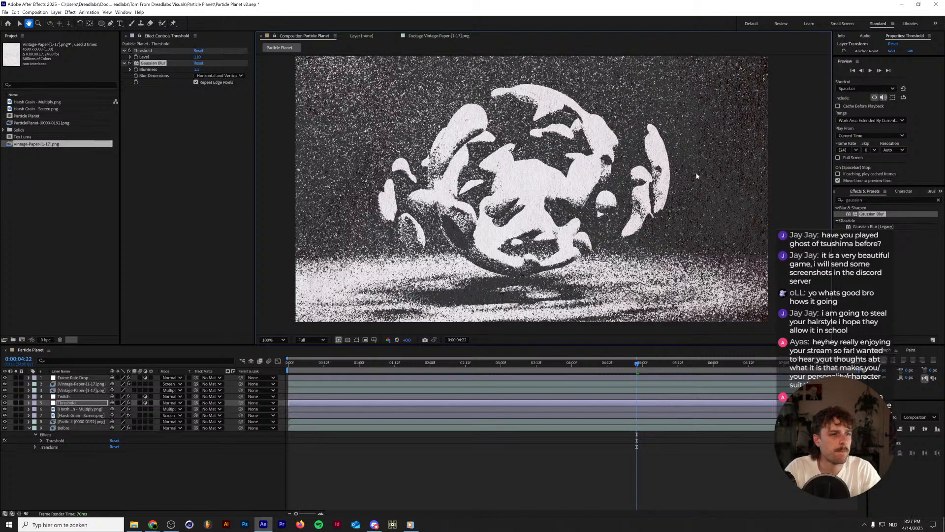
Apply CC Toner to the Threshold layer below the Gaussian Blur and set the blur's Blurriness to 2.
{"action": "left_click_drag", "start_coordinate": [864, 200], "coordinate": [731, 193]}
{"action": "type", "text": "toner"}
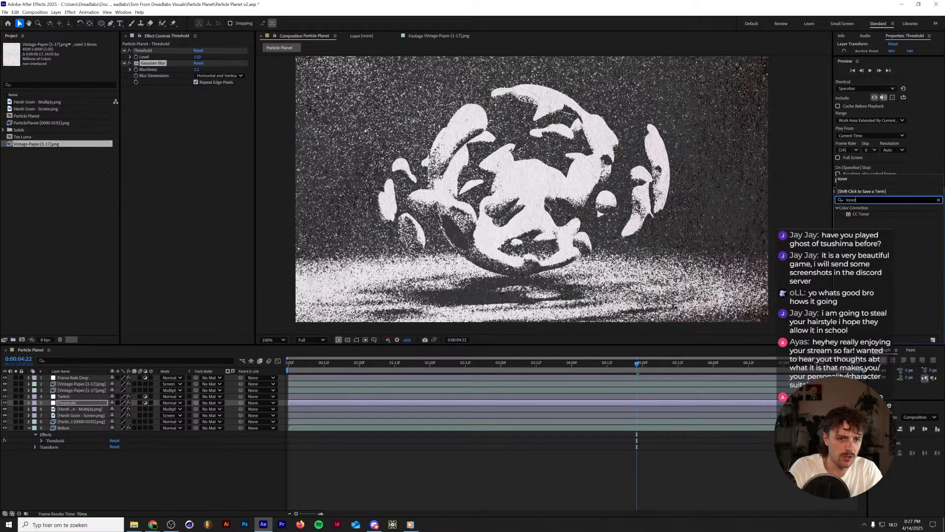
{"action": "left_click_drag", "start_coordinate": [861, 214], "coordinate": [216, 119]}
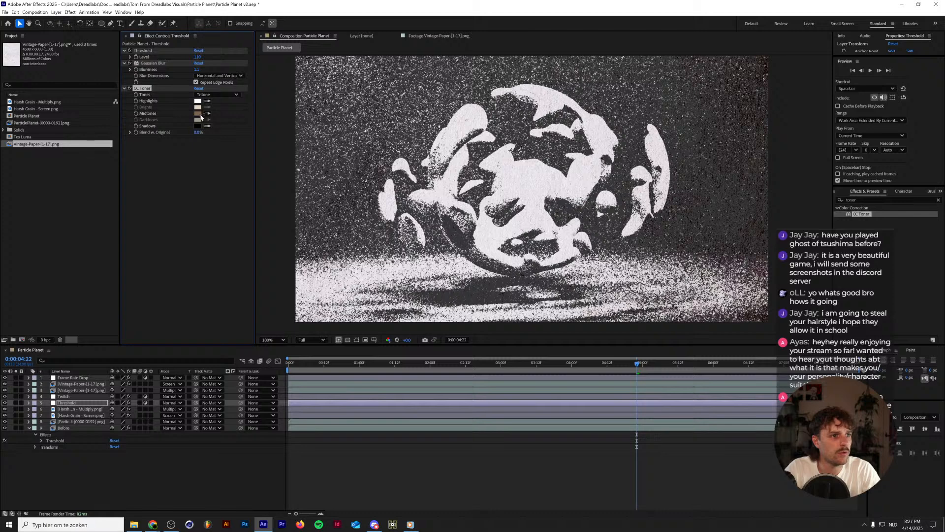
{"action": "left_click", "coordinate": [197, 69]}
{"action": "type", "text": "2"}
{"action": "key", "text": "Return"}
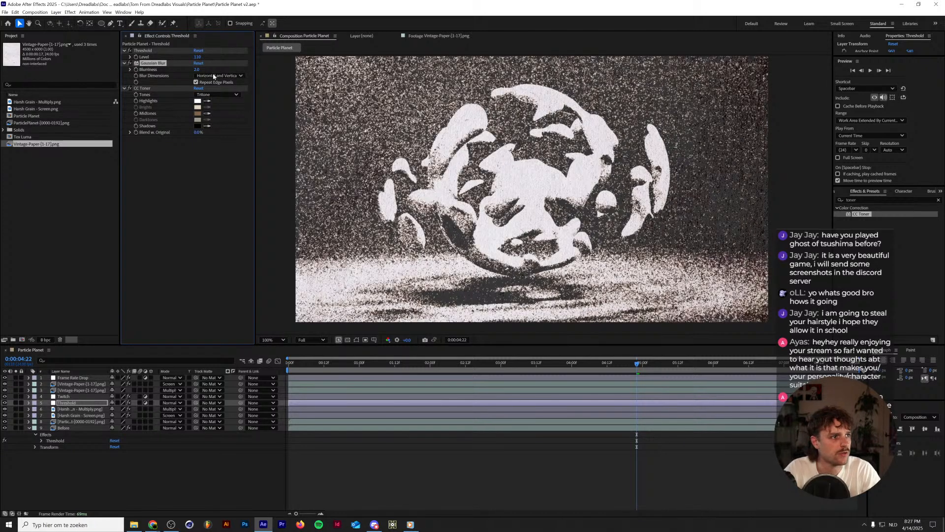
Try bright orange, dark green, black and dark grey-green Midtones colors for CC Toner on the Threshold layer.
{"action": "left_click", "coordinate": [198, 113]}
{"action": "left_click_drag", "start_coordinate": [435, 220], "coordinate": [558, 167]}
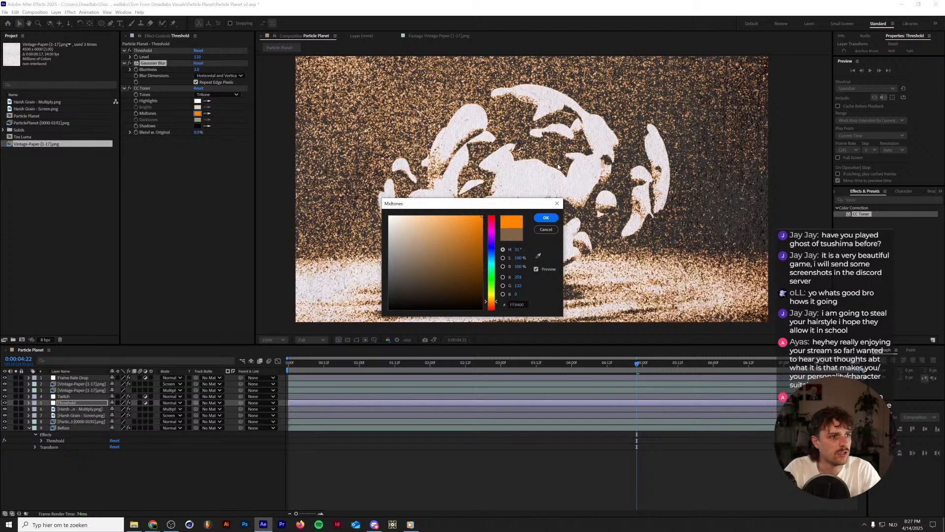
{"action": "left_click_drag", "start_coordinate": [449, 277], "coordinate": [405, 290]}
{"action": "left_click_drag", "start_coordinate": [493, 266], "coordinate": [492, 275]}
{"action": "left_click", "coordinate": [438, 280]}
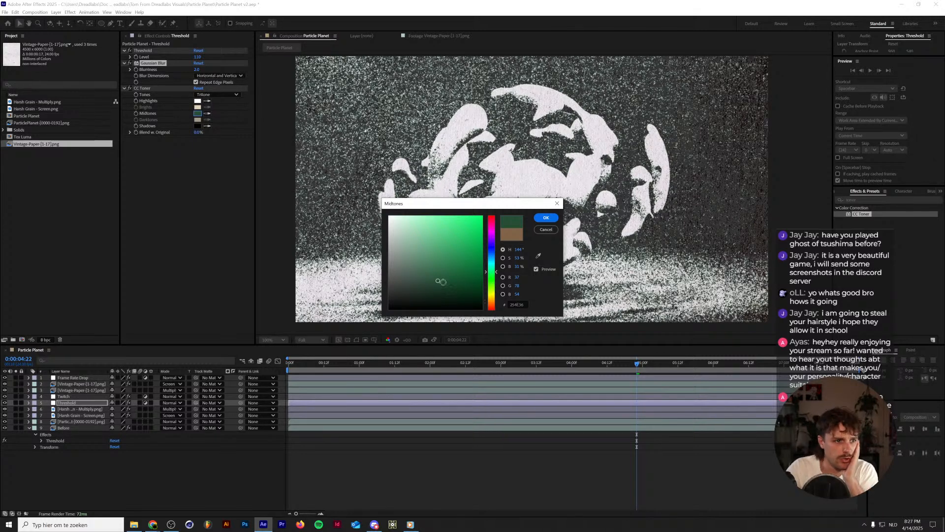
{"action": "left_click", "coordinate": [427, 280]}
{"action": "left_click", "coordinate": [419, 283]}
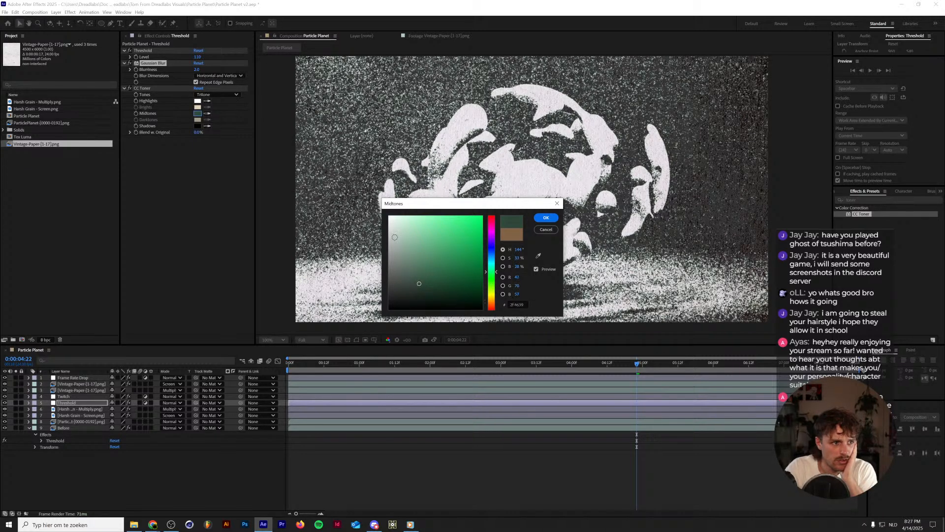
{"action": "left_click_drag", "start_coordinate": [411, 286], "coordinate": [387, 320]}
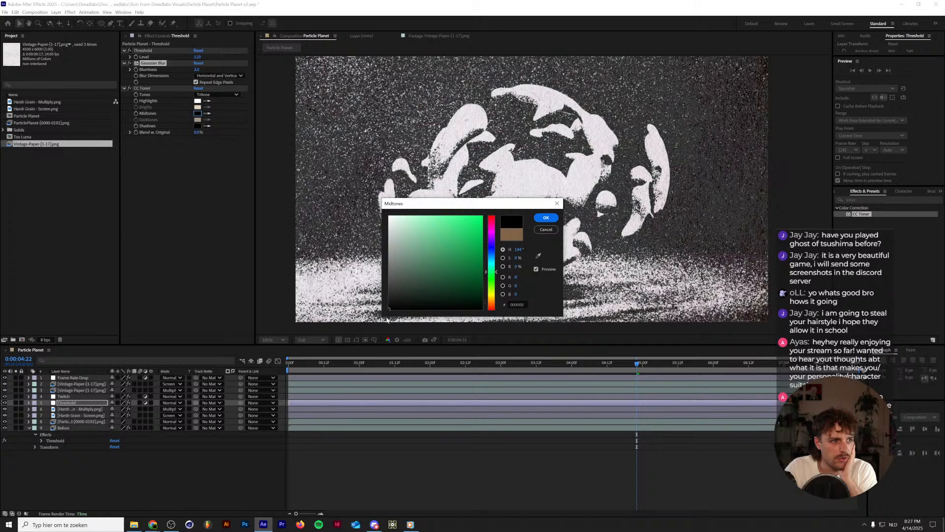
{"action": "left_click", "coordinate": [403, 294]}
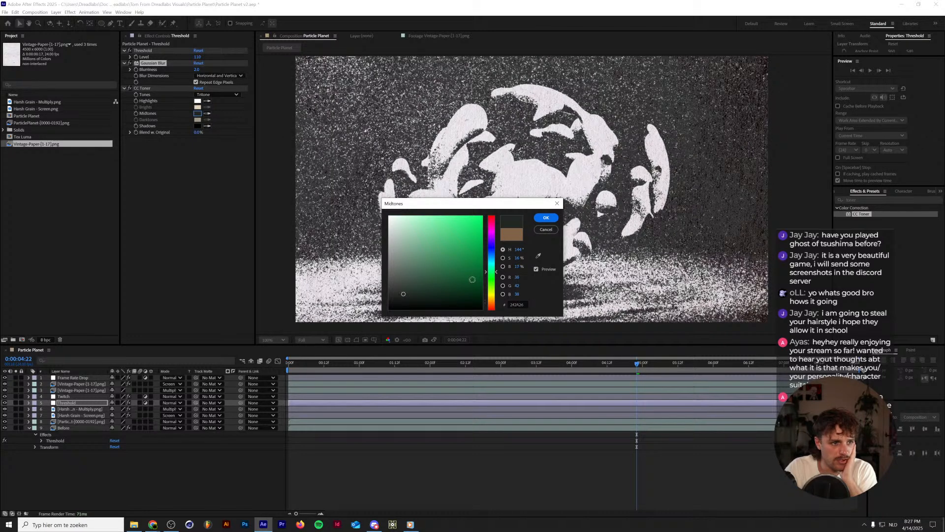
Set the CC Toner Midtones to a dark muted purple, #463944.
{"action": "left_click_drag", "start_coordinate": [495, 227], "coordinate": [490, 229]}
{"action": "left_click", "coordinate": [404, 288]}
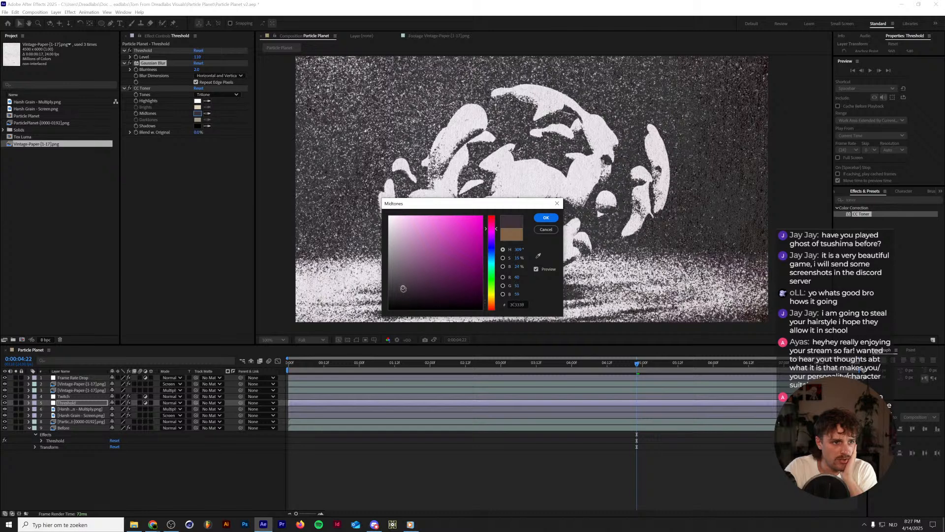
{"action": "left_click", "coordinate": [544, 218]}
Compare the whole frame with and without the CC Toner effect.
{"action": "left_click", "coordinate": [130, 88]}
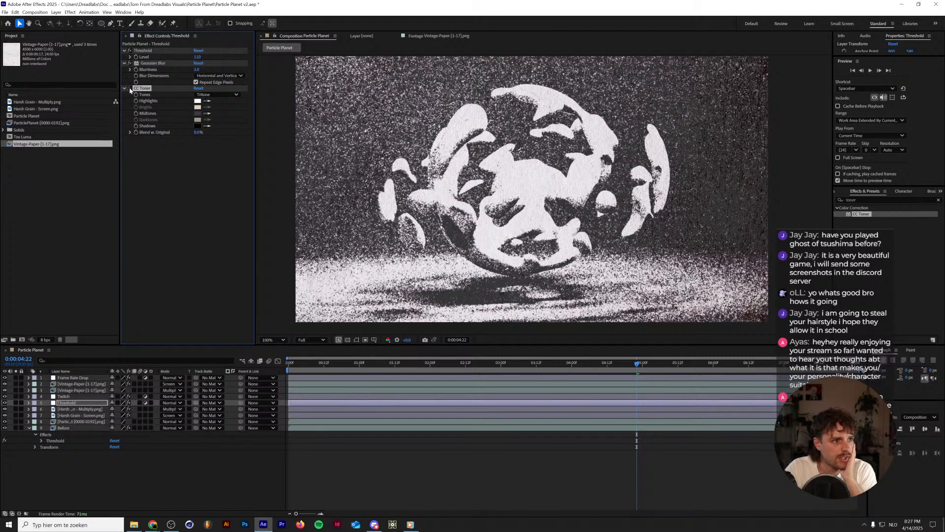
{"action": "left_click", "coordinate": [130, 89]}
{"action": "scroll", "coordinate": [521, 176], "scroll_direction": "down", "scroll_amount": 2}
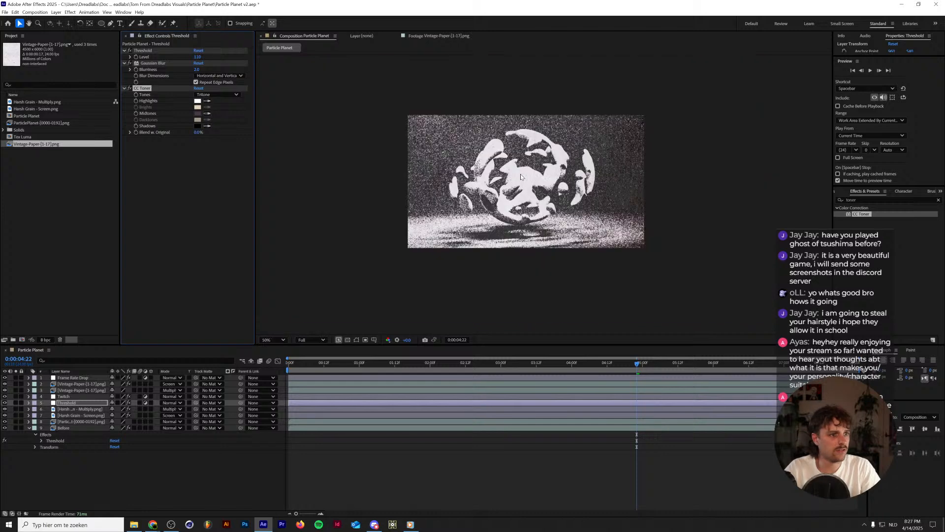
{"action": "left_click", "coordinate": [131, 91]}
{"action": "left_click", "coordinate": [131, 91]}
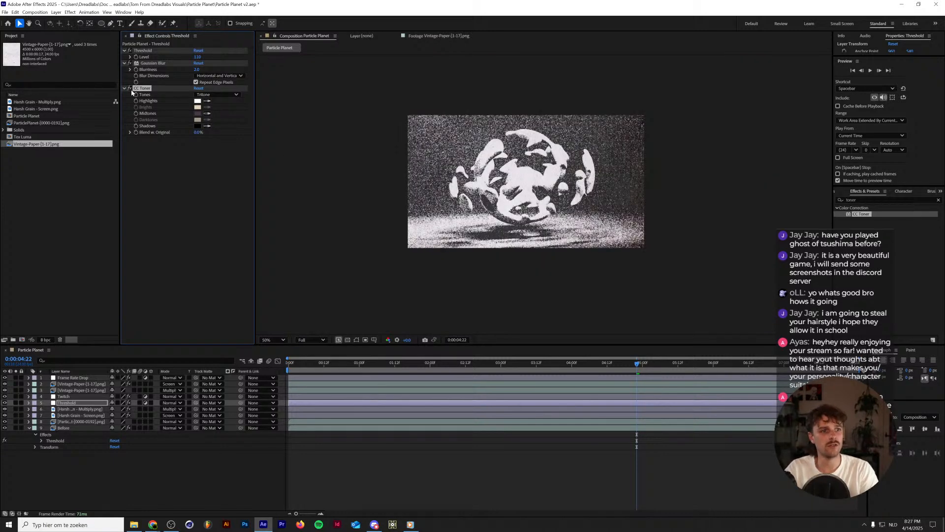
{"action": "left_click", "coordinate": [131, 90]}
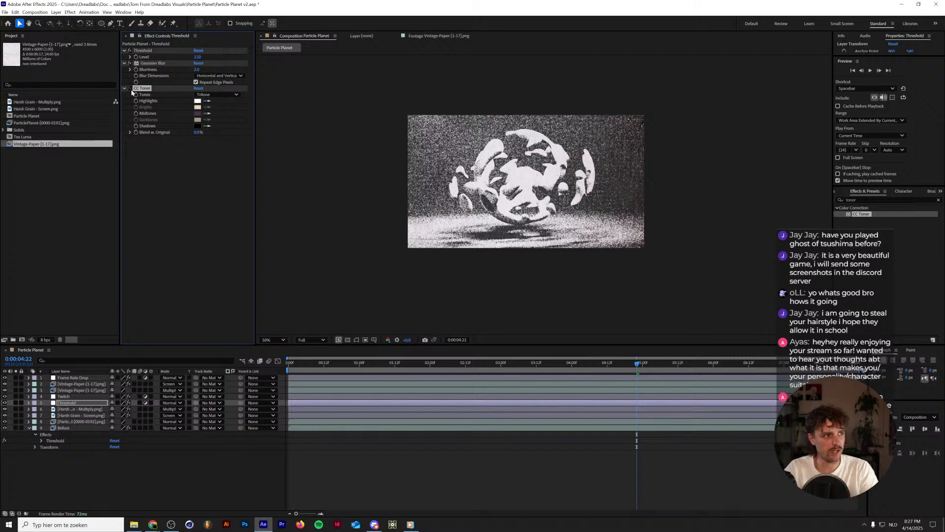
{"action": "left_click", "coordinate": [131, 90]}
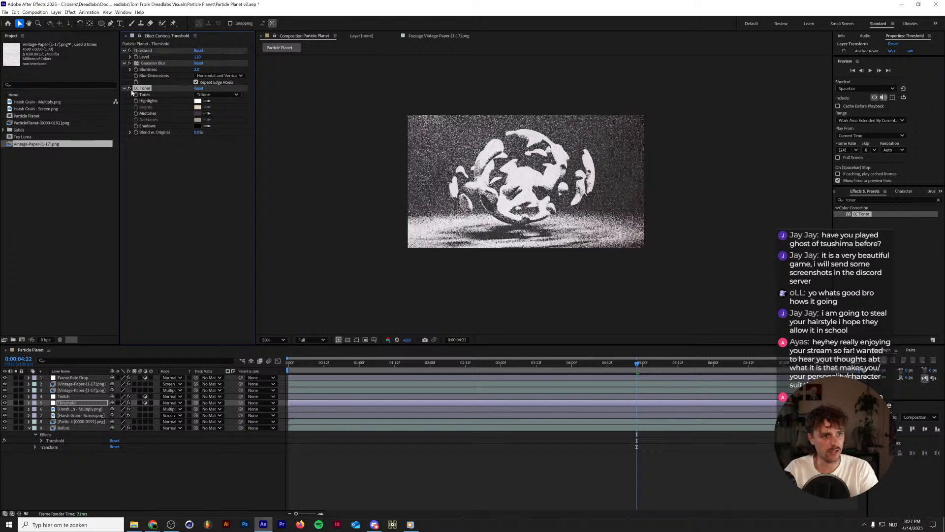
Refine the CC Toner Midtones to a slightly darker muted purple.
{"action": "left_click", "coordinate": [197, 113]}
{"action": "left_click", "coordinate": [415, 283]}
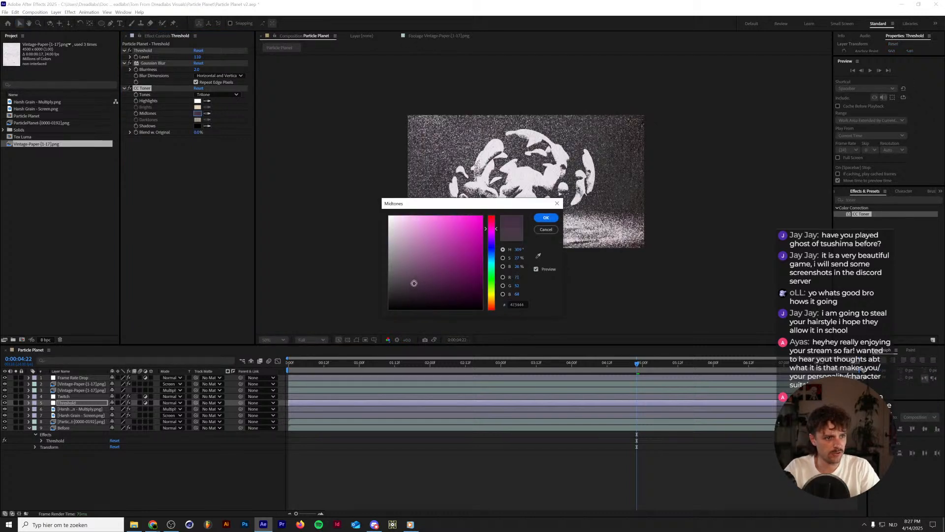
{"action": "left_click_drag", "start_coordinate": [410, 279], "coordinate": [412, 288]}
{"action": "left_click", "coordinate": [545, 218]}
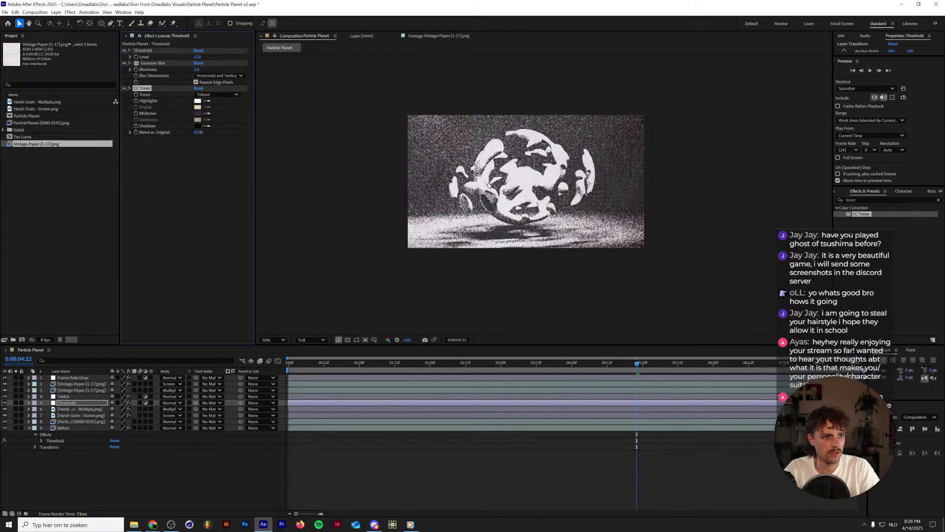
Preview the toned Particle Planet animation at 100% magnification.
{"action": "scroll", "coordinate": [518, 185], "scroll_direction": "up", "scroll_amount": 2}
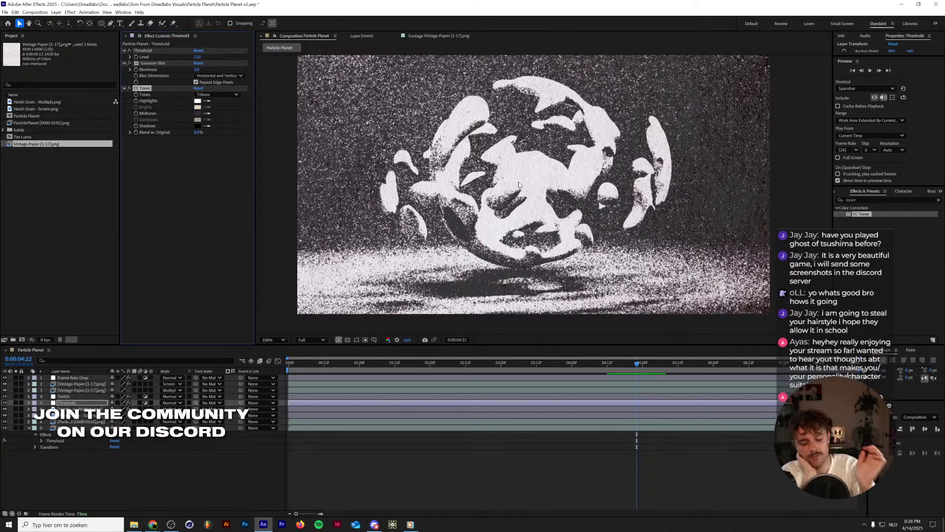
{"action": "key", "text": "space"}
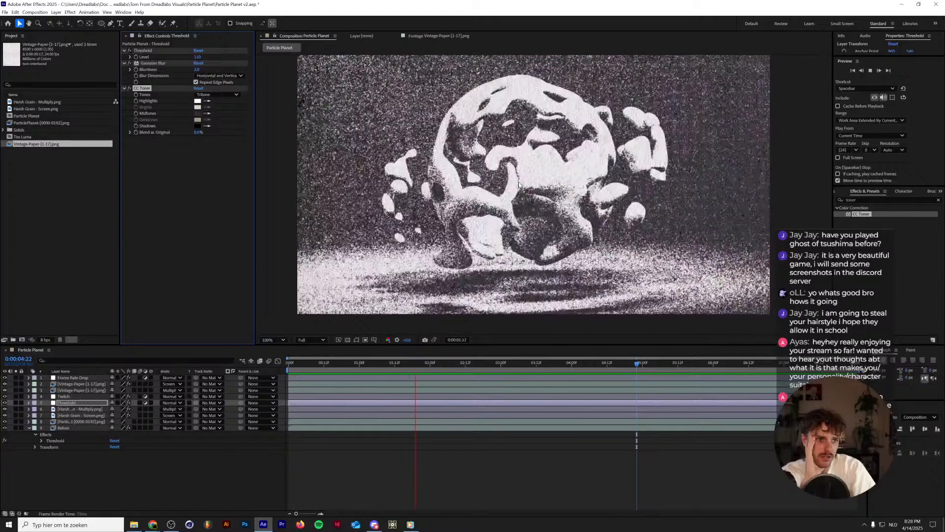
{"action": "key", "text": "space"}
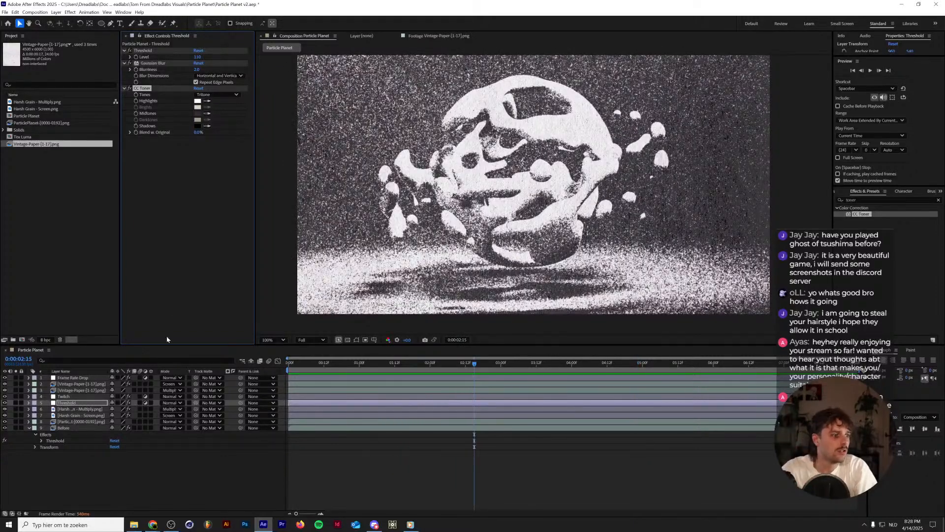
Apply the Curves effect to the Harsh Grain - Multiply layer.
{"action": "left_click", "coordinate": [37, 409]}
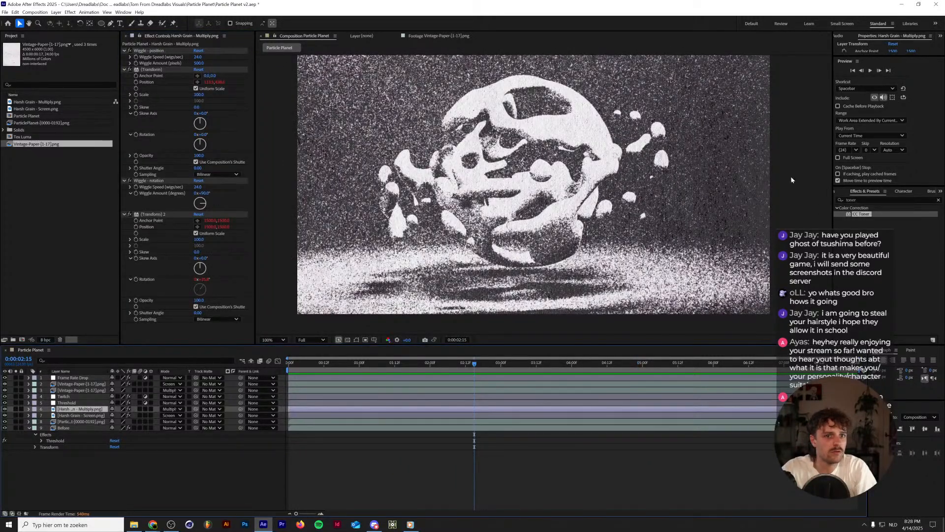
{"action": "left_click", "coordinate": [867, 200]}
{"action": "type", "text": "curve"}
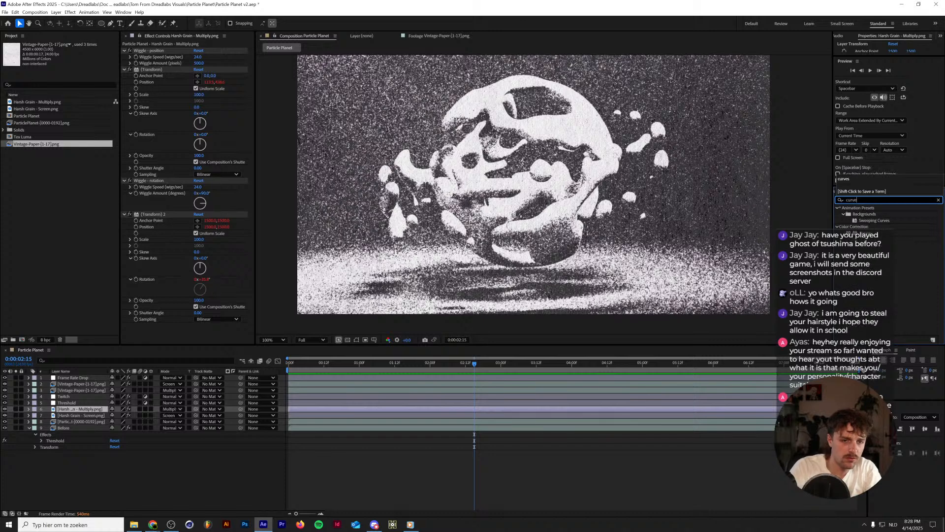
{"action": "type", "text": "s"}
{"action": "left_click_drag", "start_coordinate": [865, 233], "coordinate": [81, 410]}
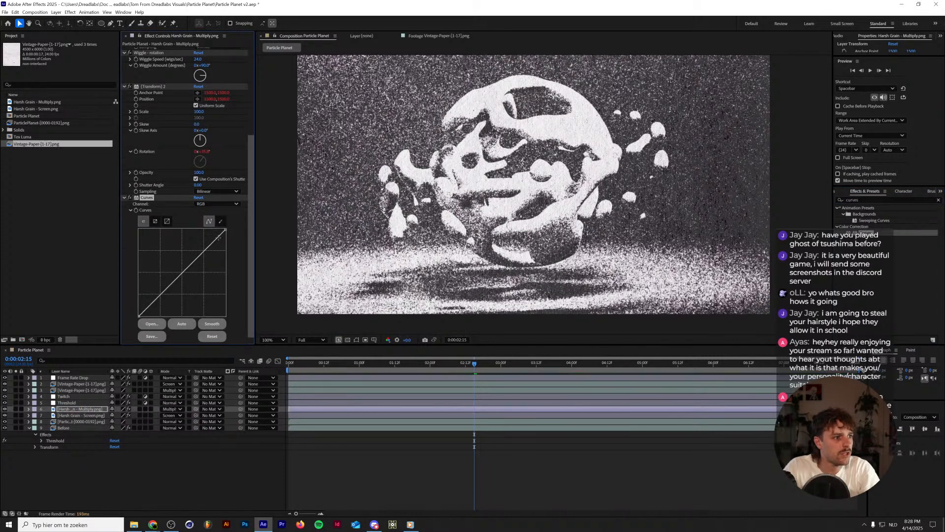
Try moving the black end of the RGB curve on the Harsh Grain - Multiply layer inward, and undo it.
{"action": "left_click_drag", "start_coordinate": [139, 315], "coordinate": [196, 315]}
{"action": "left_click_drag", "start_coordinate": [203, 313], "coordinate": [163, 326]}
{"action": "key", "text": "ctrl+z"}
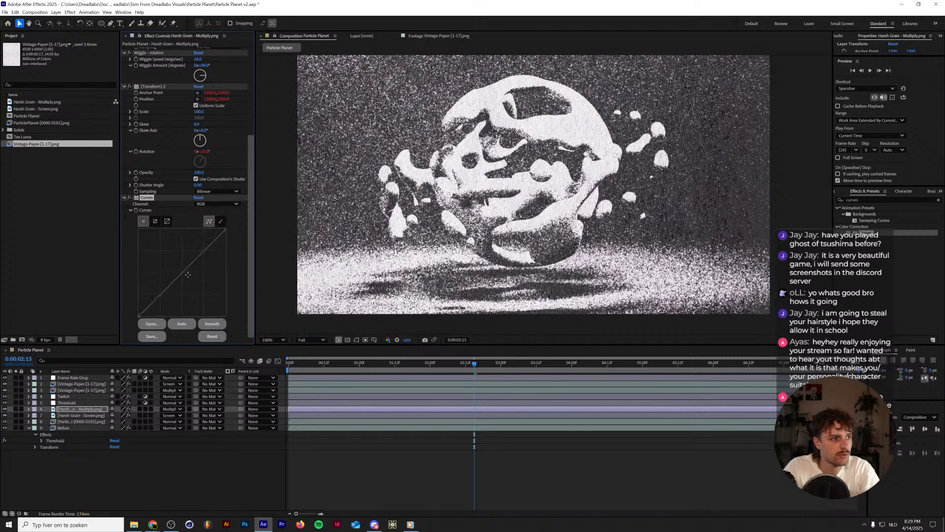
{"action": "left_click_drag", "start_coordinate": [226, 230], "coordinate": [245, 216]}
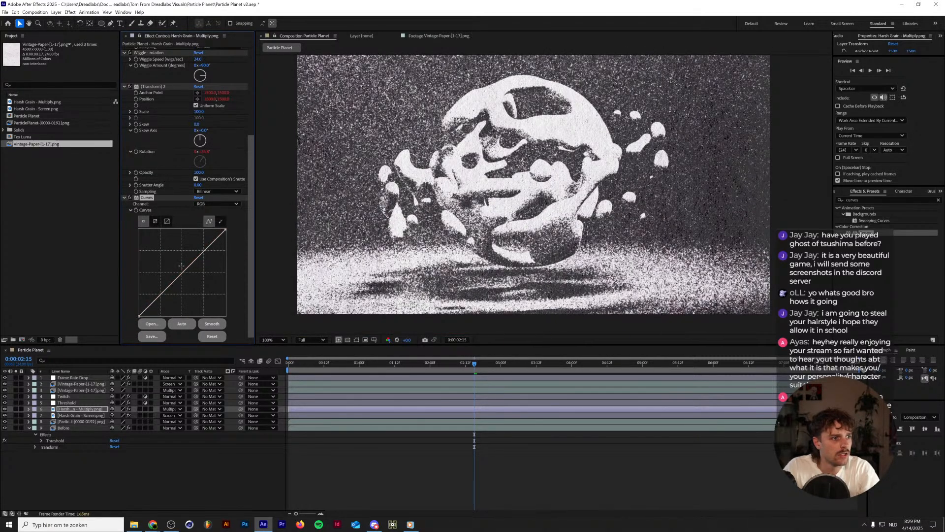
Shape the Harsh Grain - Multiply RGB curve with crushed shadows and a strongly lowered midsection, and preview the animation.
{"action": "left_click_drag", "start_coordinate": [202, 256], "coordinate": [217, 233]}
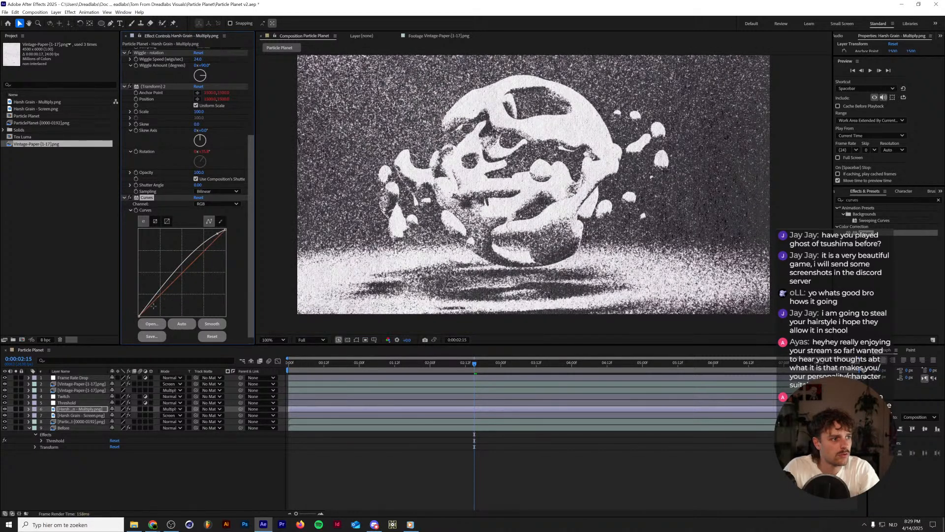
{"action": "mouse_move", "coordinate": [153, 307]}
{"action": "left_mouse_down"}
{"action": "mouse_move", "coordinate": [187, 295]}
{"action": "mouse_move", "coordinate": [139, 317]}
{"action": "mouse_move", "coordinate": [164, 319]}
{"action": "left_mouse_up"}
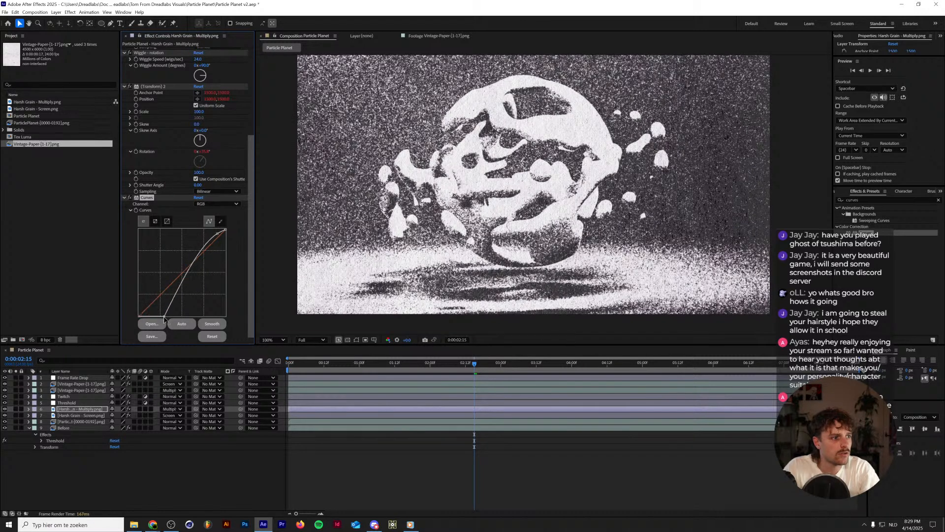
{"action": "left_click_drag", "start_coordinate": [217, 233], "coordinate": [221, 235]}
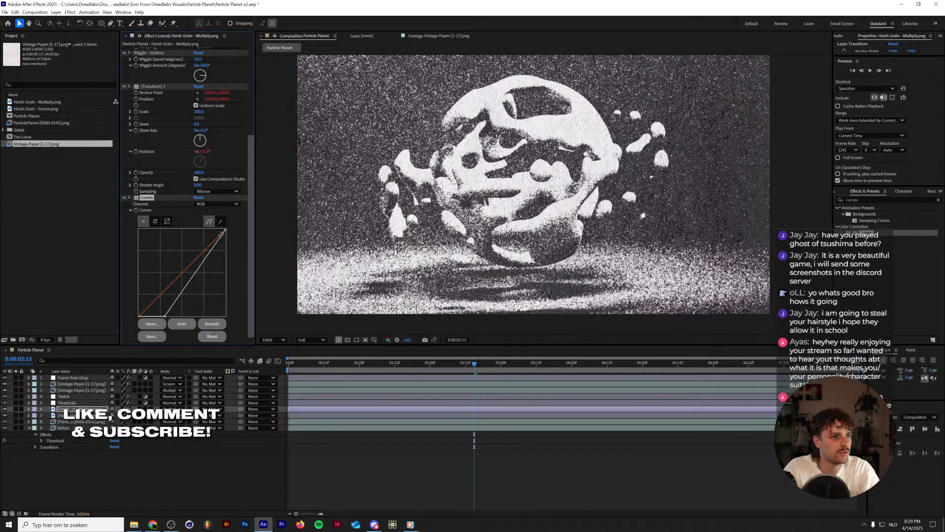
{"action": "left_click_drag", "start_coordinate": [197, 270], "coordinate": [211, 280]}
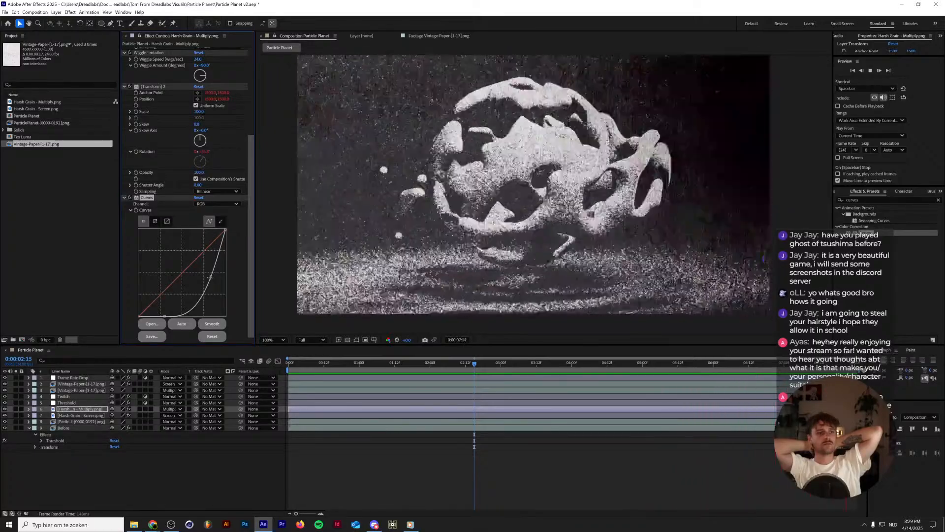
{"action": "key", "text": "space"}
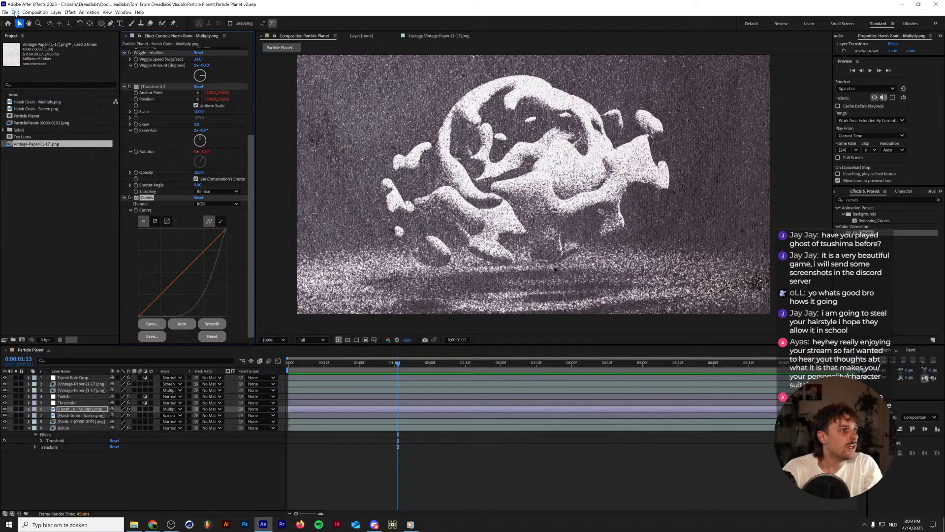
Open the recent project Caterpillar.aep.
{"action": "left_click", "coordinate": [4, 11]}
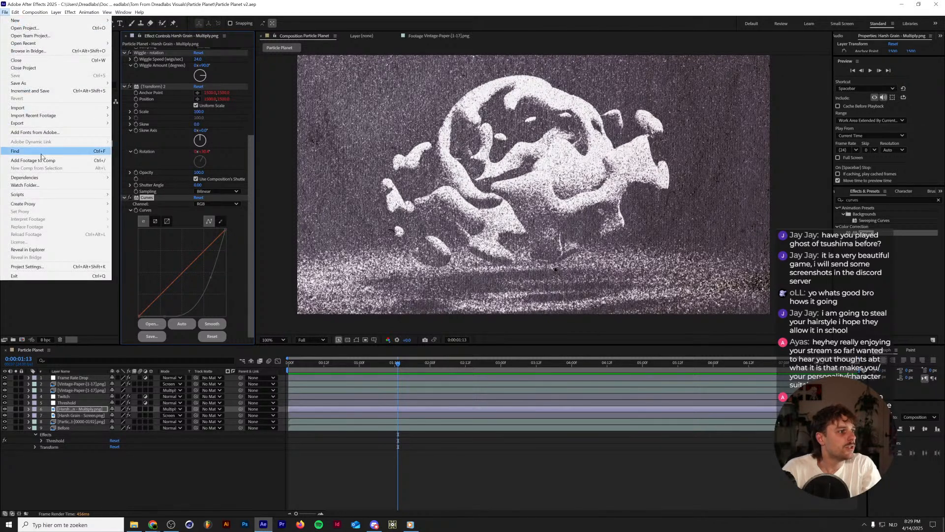
{"action": "mouse_move", "coordinate": [48, 126]}
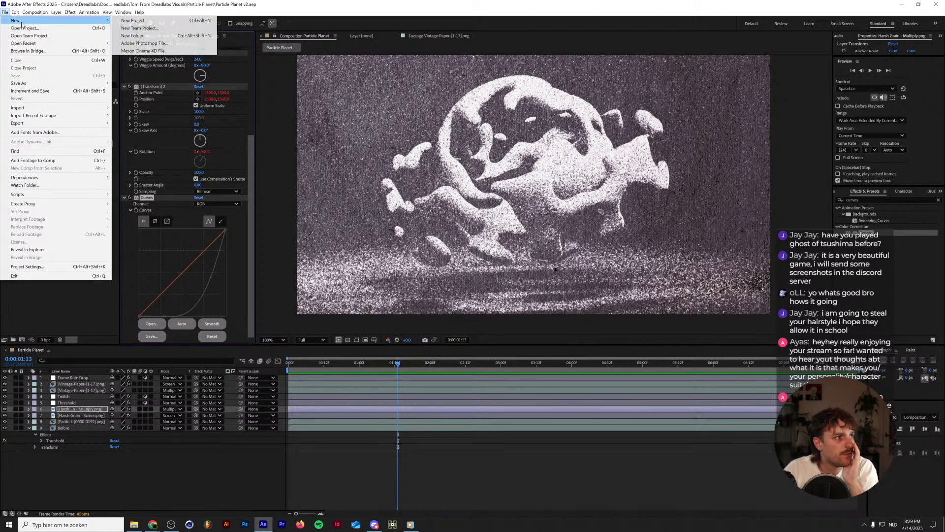
{"action": "mouse_move", "coordinate": [124, 12]}
{"action": "mouse_move", "coordinate": [5, 12]}
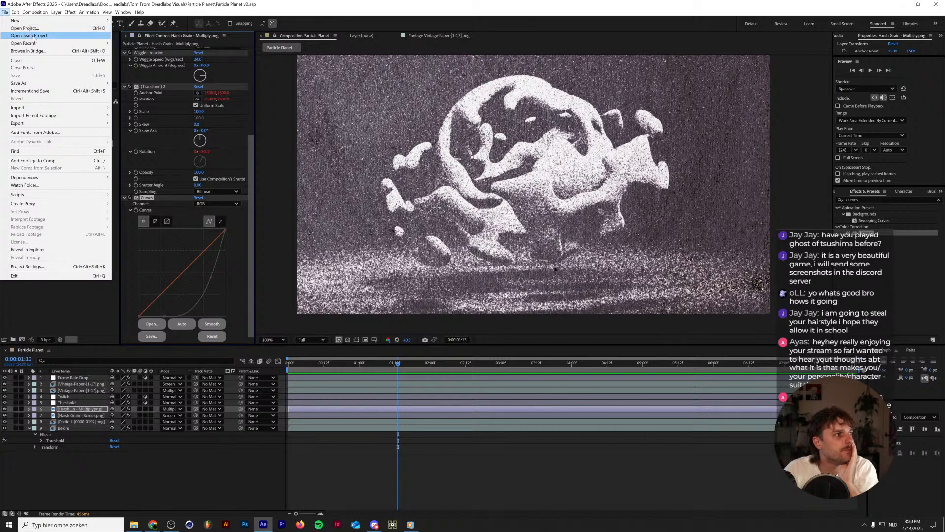
{"action": "mouse_move", "coordinate": [39, 44]}
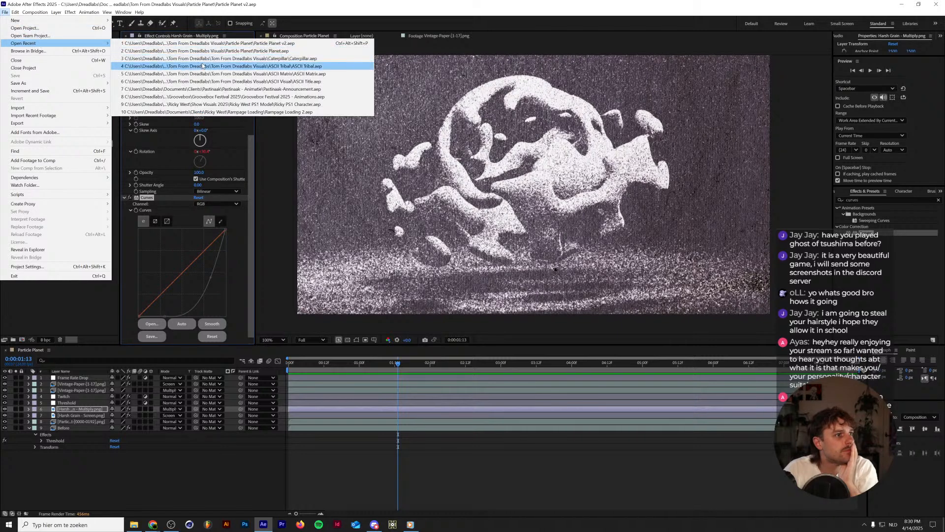
{"action": "left_click", "coordinate": [202, 58]}
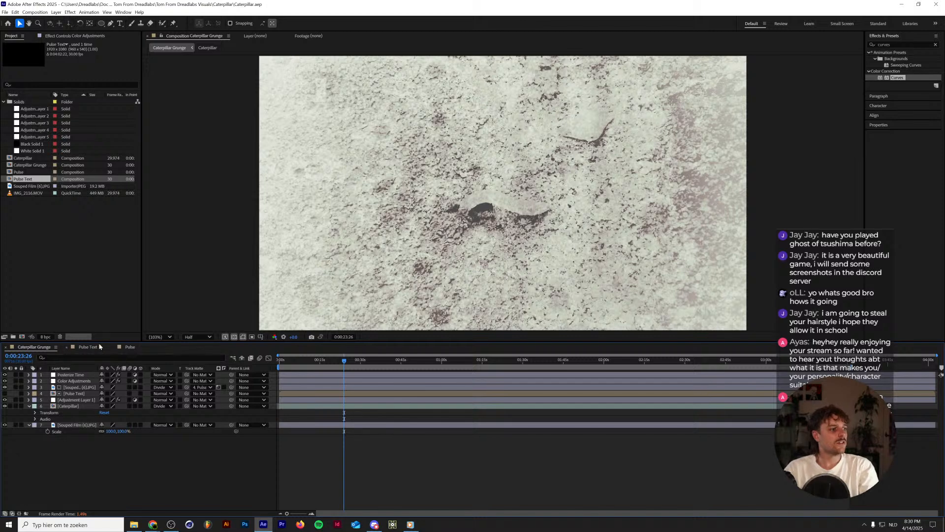
Create a new 1920x1080, 30 fps composition named Caterpillar.
{"action": "left_click", "coordinate": [82, 279]}
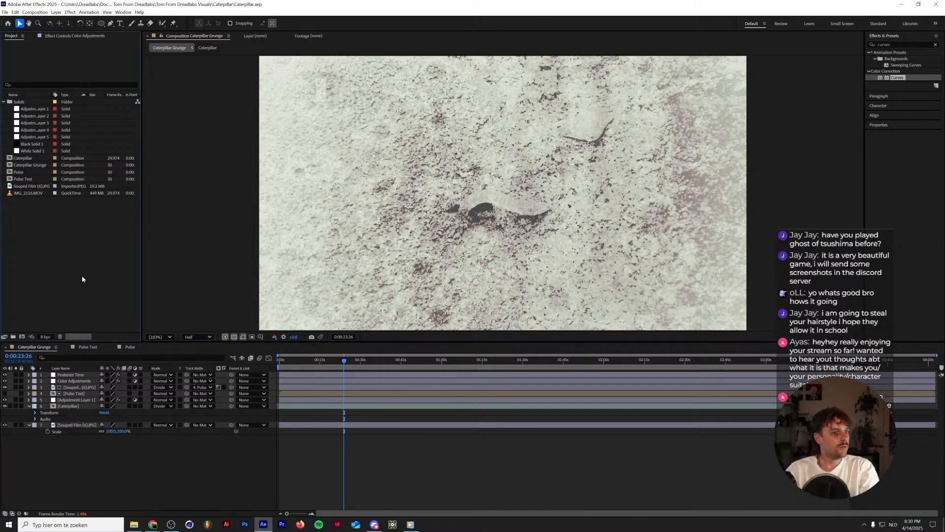
{"action": "key", "text": "ctrl+n"}
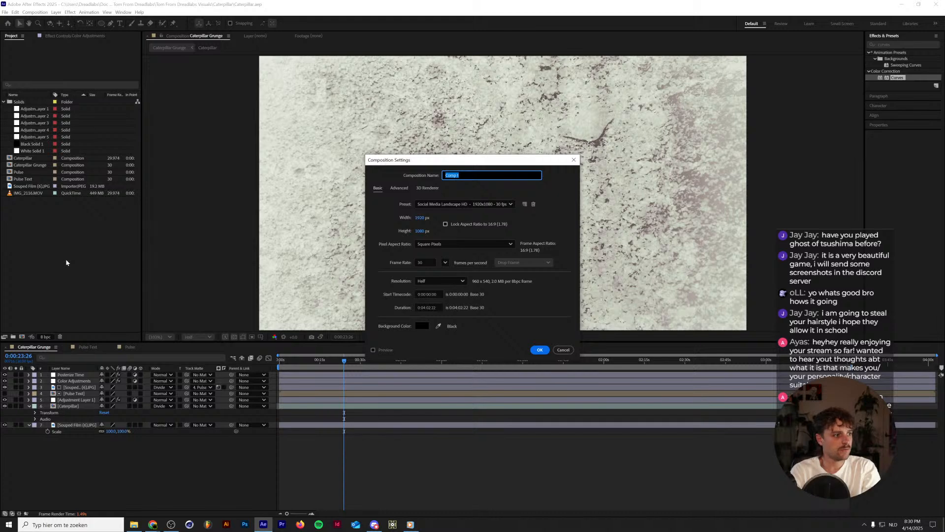
{"action": "type", "text": "Caterpillar"}
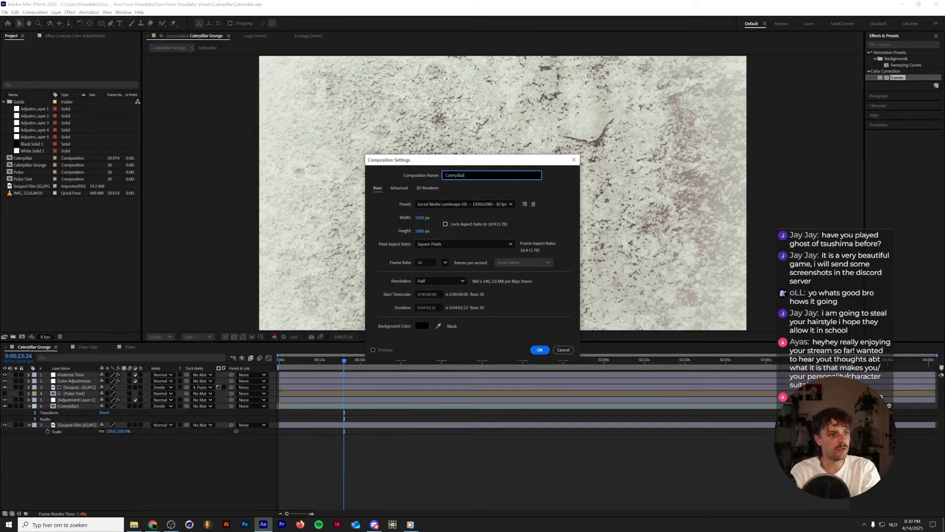
{"action": "key", "text": "Return"}
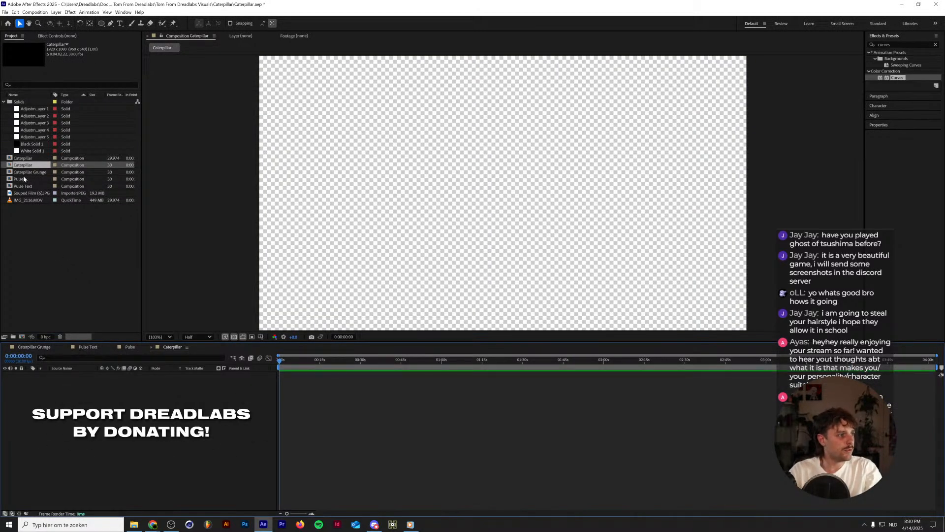
Add the IMG_2116.MOV footage to the new Caterpillar composition and scrub through the opening part of the clip.
{"action": "left_click_drag", "start_coordinate": [28, 200], "coordinate": [117, 376]}
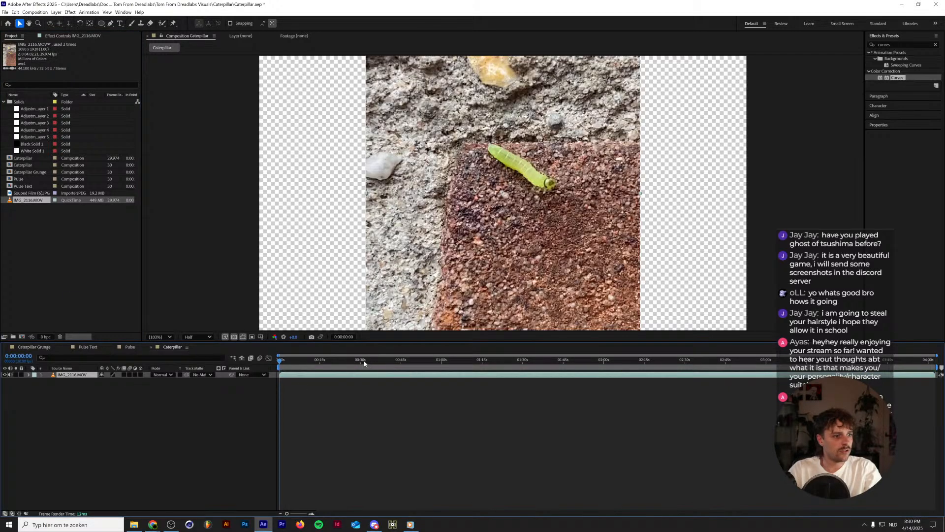
{"action": "left_click_drag", "start_coordinate": [364, 363], "coordinate": [397, 363]}
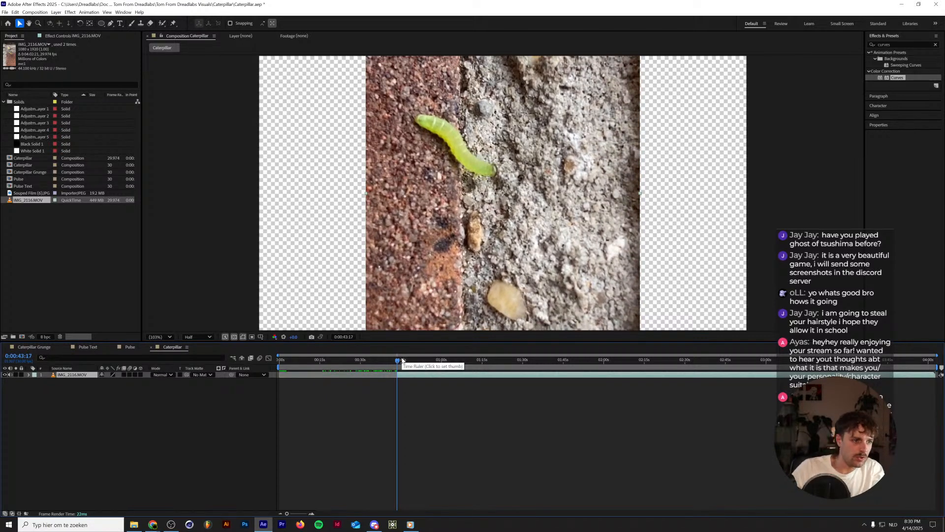
{"action": "key", "text": "Home"}
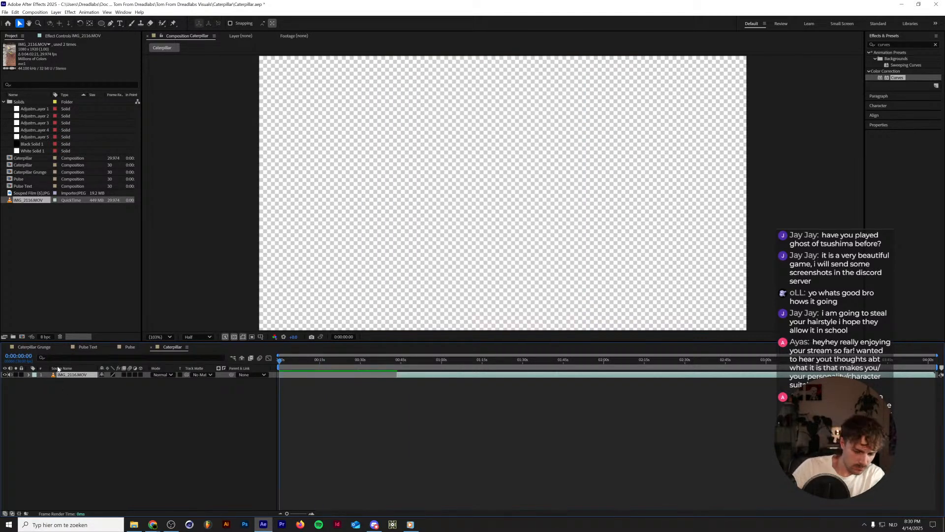
{"action": "left_click_drag", "start_coordinate": [286, 363], "coordinate": [379, 360]}
{"action": "key", "text": "Home"}
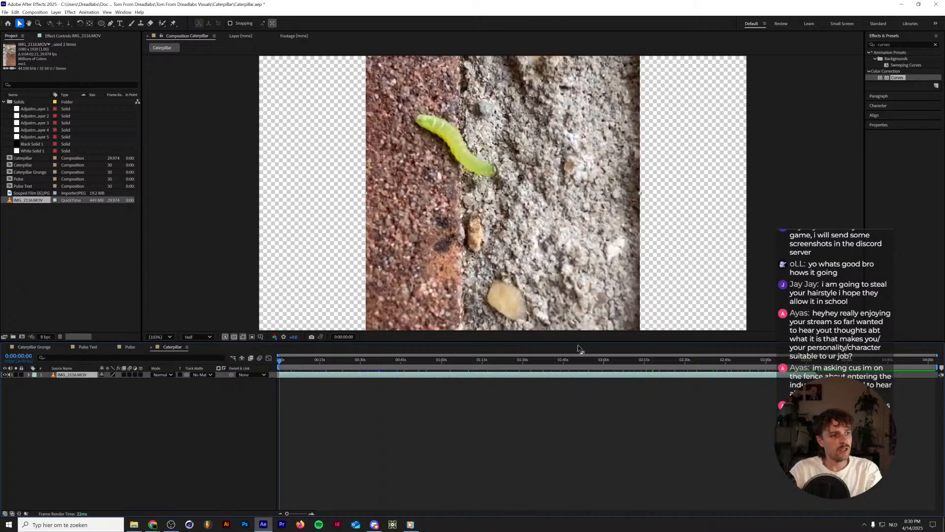
Rotate the IMG_2116.MOV layer to -90° so it fills the landscape frame, and review the footage.
{"action": "key", "text": "r"}
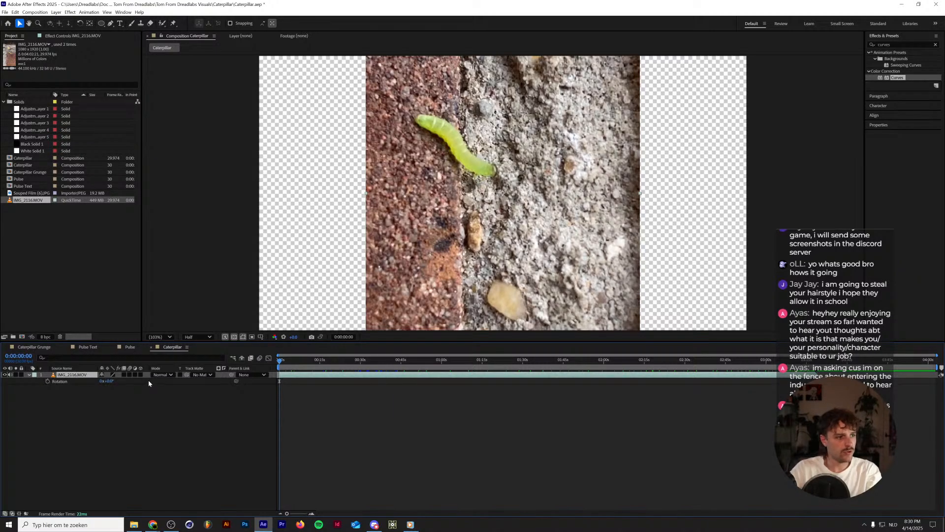
{"action": "left_click", "coordinate": [113, 380]}
{"action": "type", "text": "-90"}
{"action": "key", "text": "Return"}
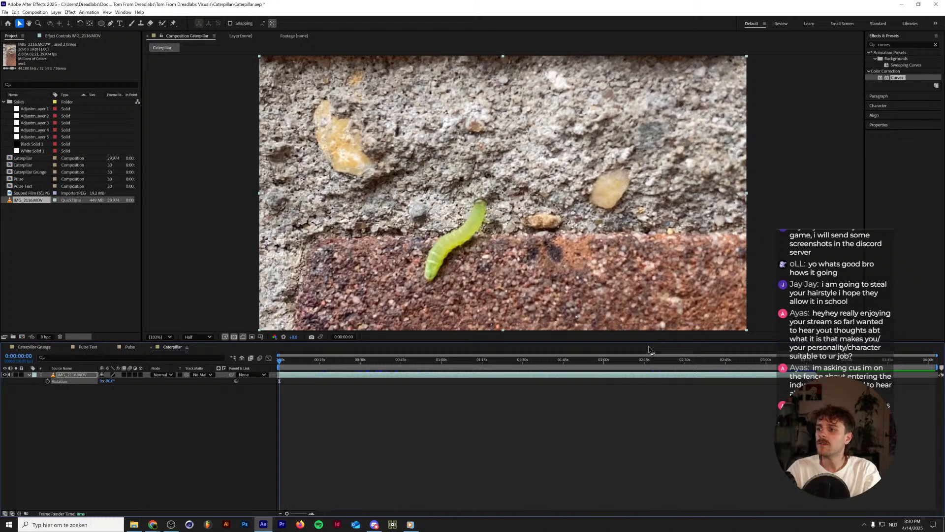
{"action": "key", "text": "space"}
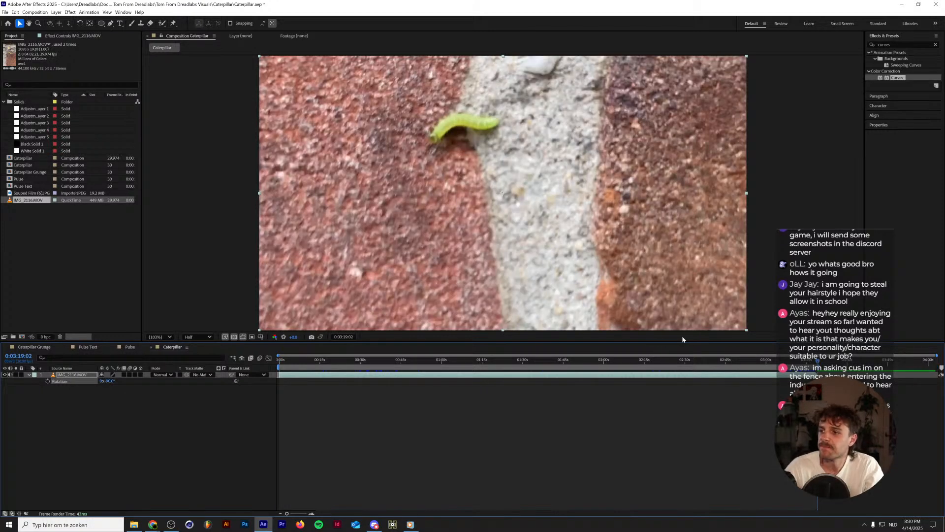
{"action": "key", "text": "Home"}
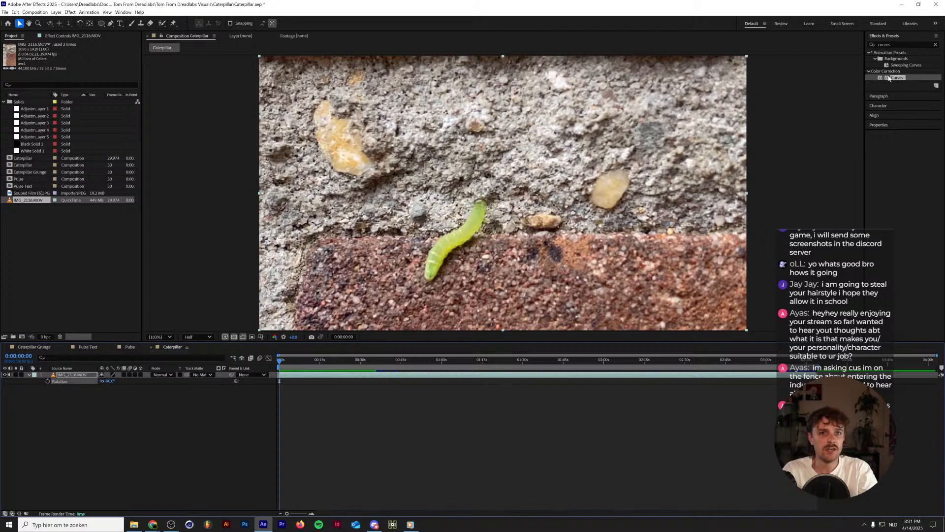
Speed up the IMG_2116.MOV layer by applying a Time Stretch factor of 25%.
{"action": "left_click", "coordinate": [888, 45]}
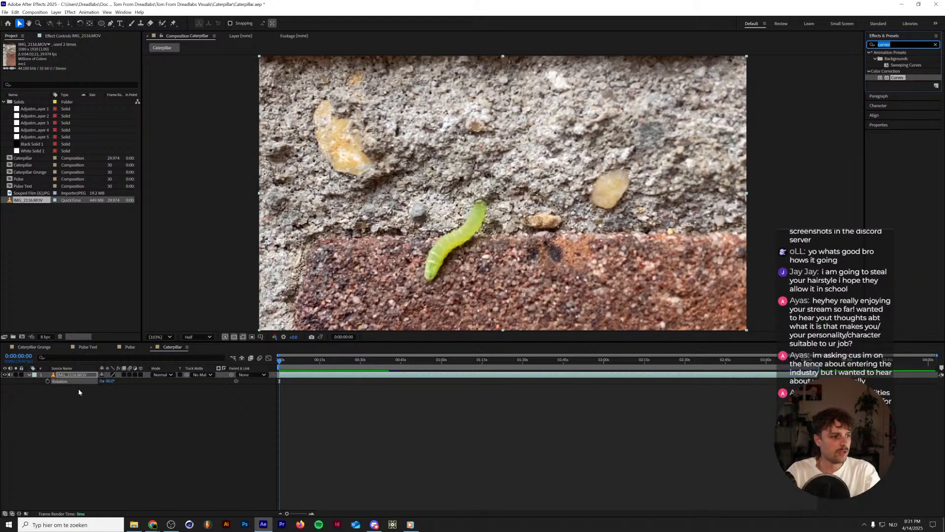
{"action": "right_click", "coordinate": [74, 375]}
{"action": "mouse_move", "coordinate": [143, 210]}
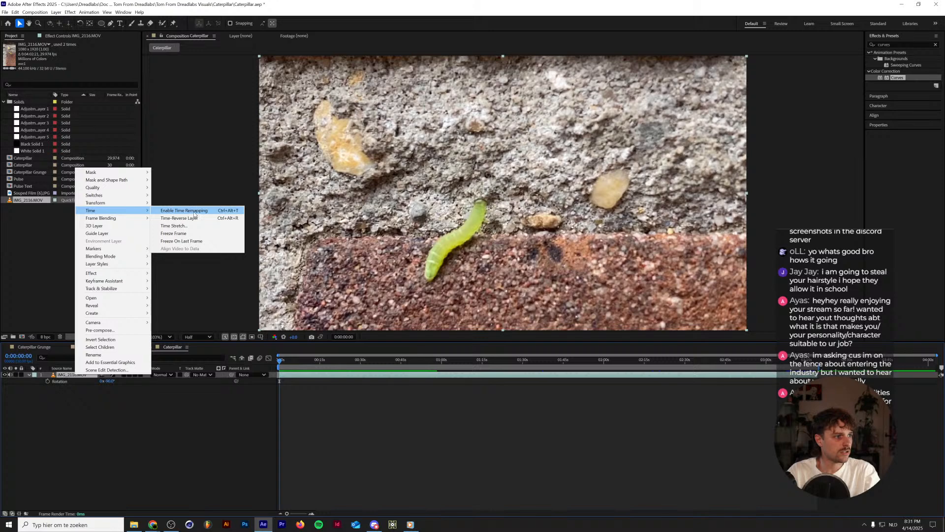
{"action": "left_click", "coordinate": [175, 225]}
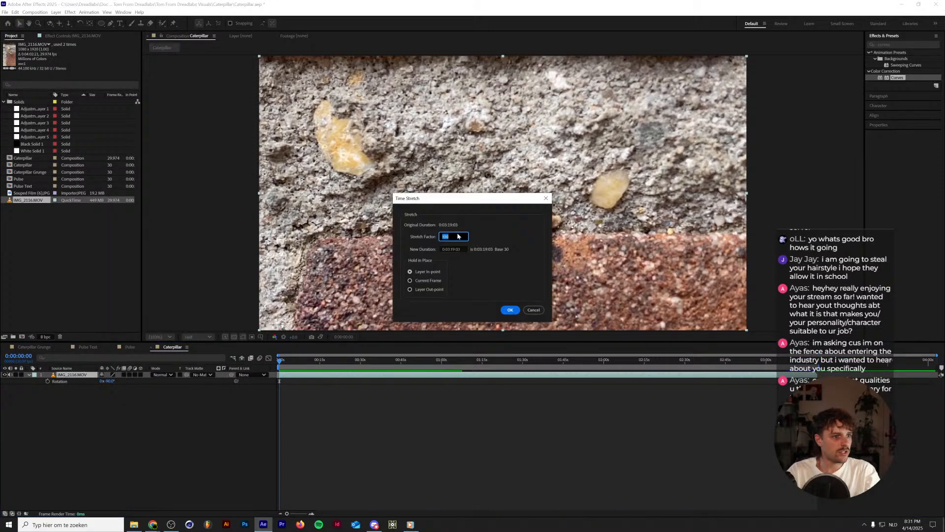
{"action": "type", "text": "300"}
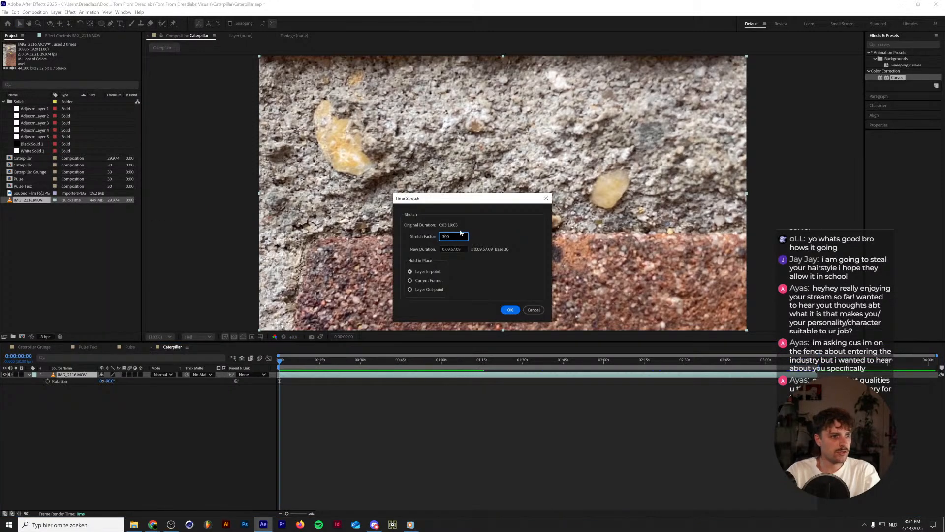
{"action": "type", "text": "25"}
{"action": "key", "text": "Return"}
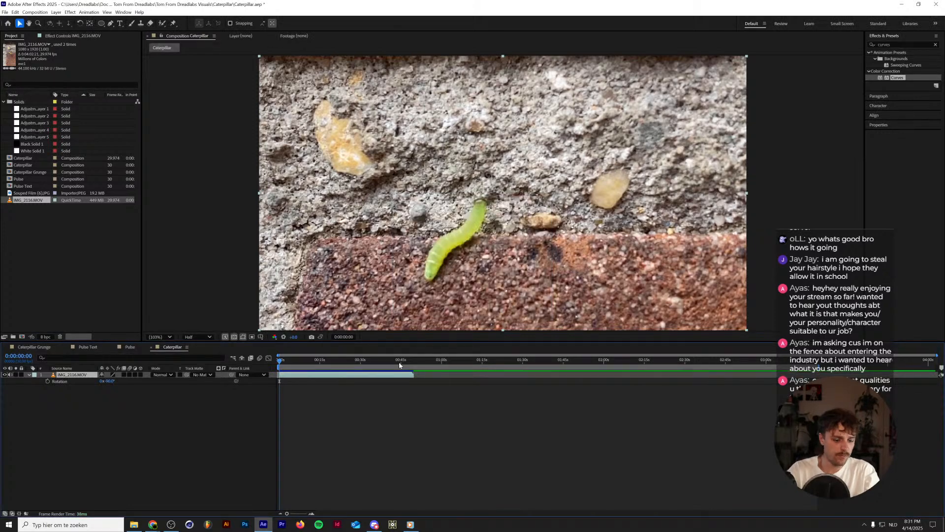
End the work area at the sped-up clip's out point and preview the footage from the start.
{"action": "key", "text": "o"}
{"action": "key", "text": "Home"}
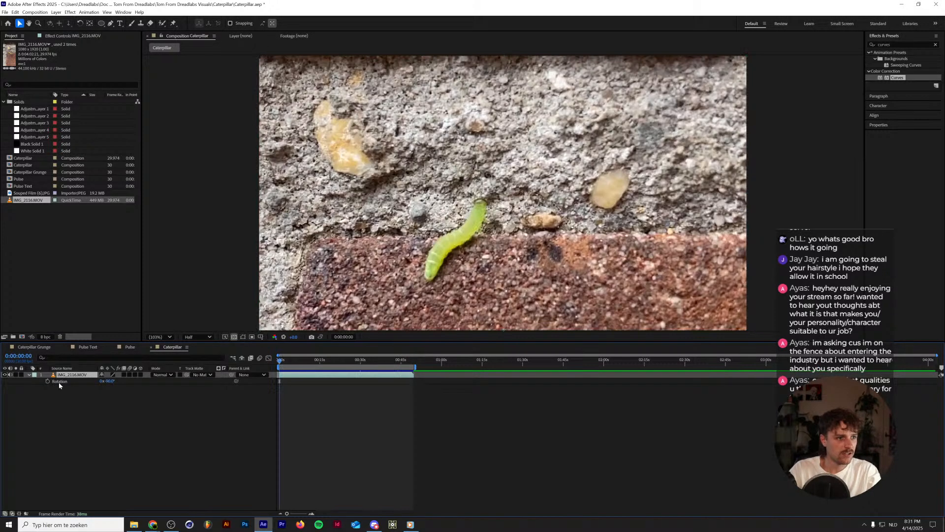
{"action": "key", "text": "space"}
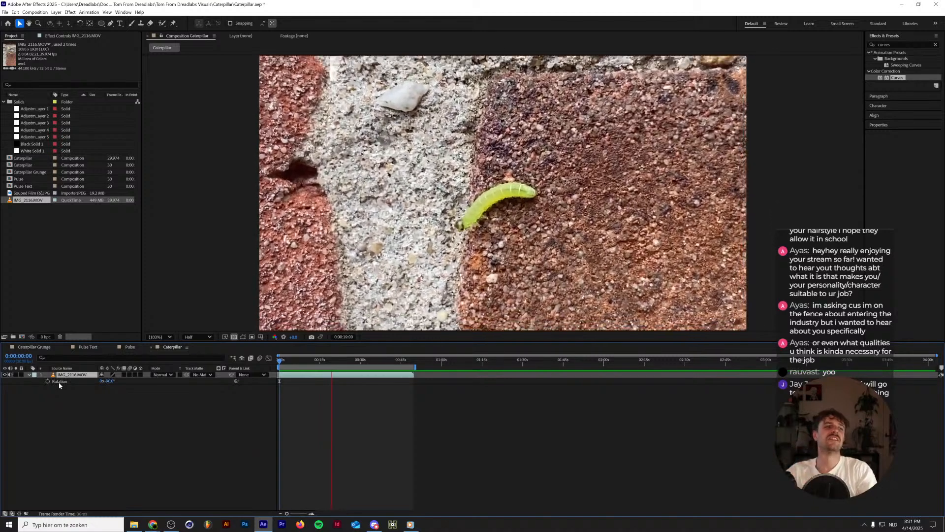
{"action": "key", "text": "space"}
Speed up the IMG_2116.MOV layer further with Time Stretch, to a duration of about 20 seconds, and preview it.
{"action": "right_click", "coordinate": [60, 375]}
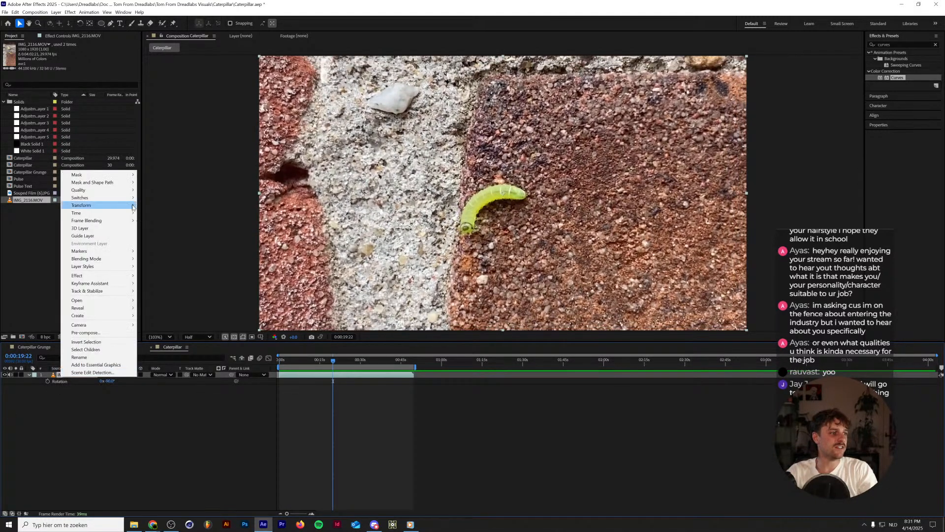
{"action": "mouse_move", "coordinate": [113, 214]}
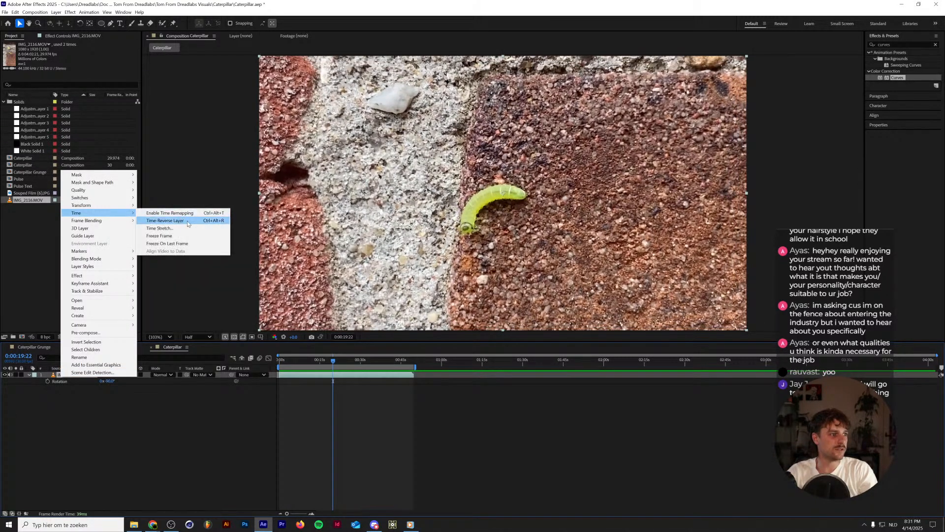
{"action": "left_click", "coordinate": [187, 228]}
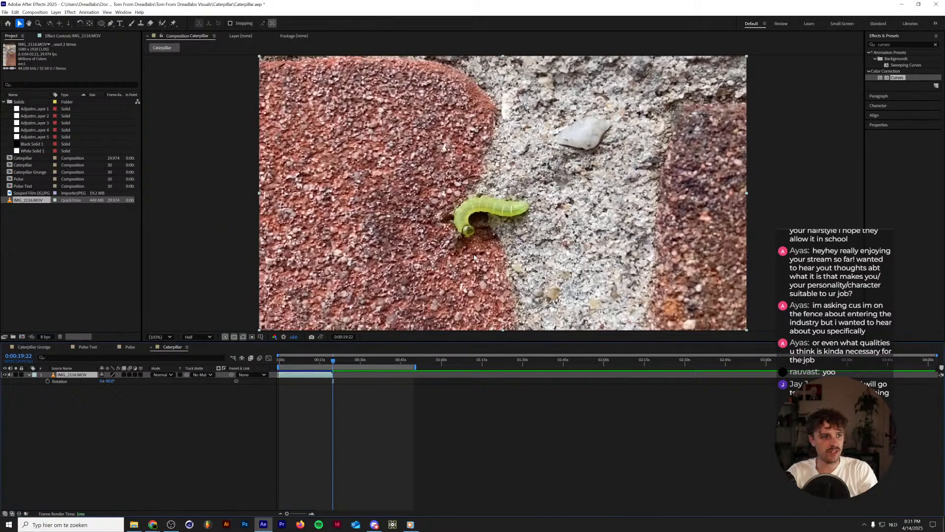
{"action": "key", "text": "Home"}
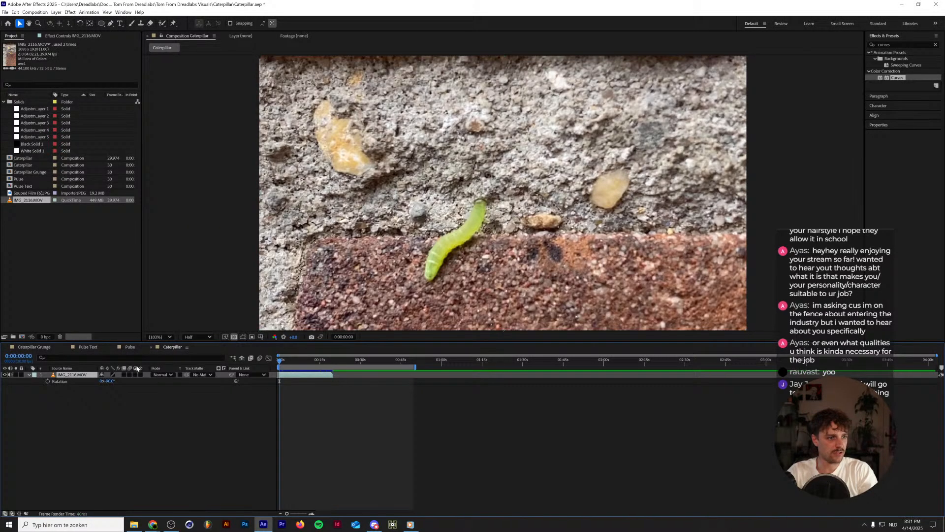
{"action": "key", "text": "space"}
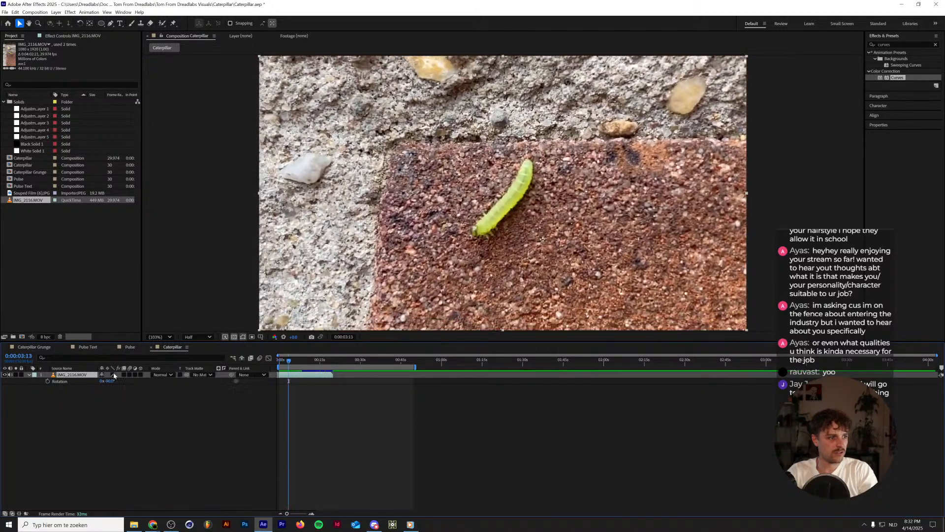
Apply Warp Stabilizer VFX to the IMG_2116.MOV layer.
{"action": "left_click", "coordinate": [88, 12]}
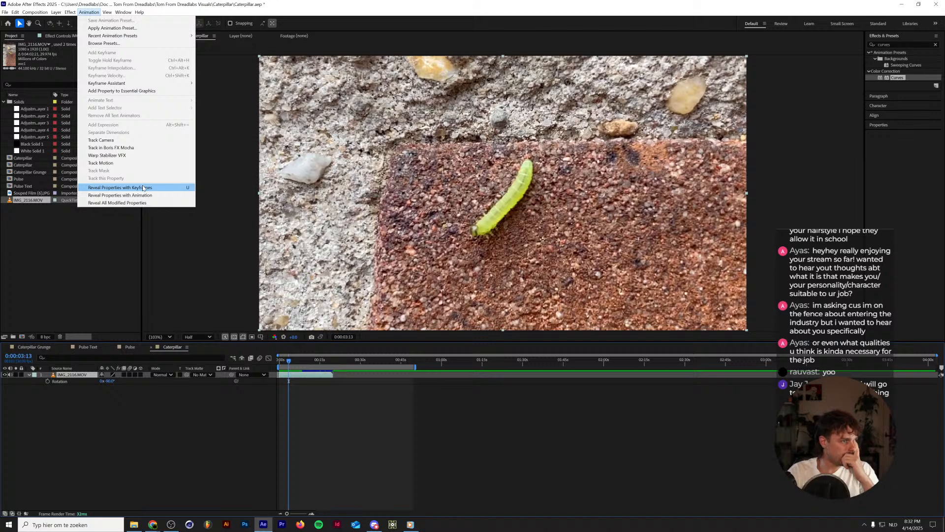
{"action": "left_click", "coordinate": [143, 156]}
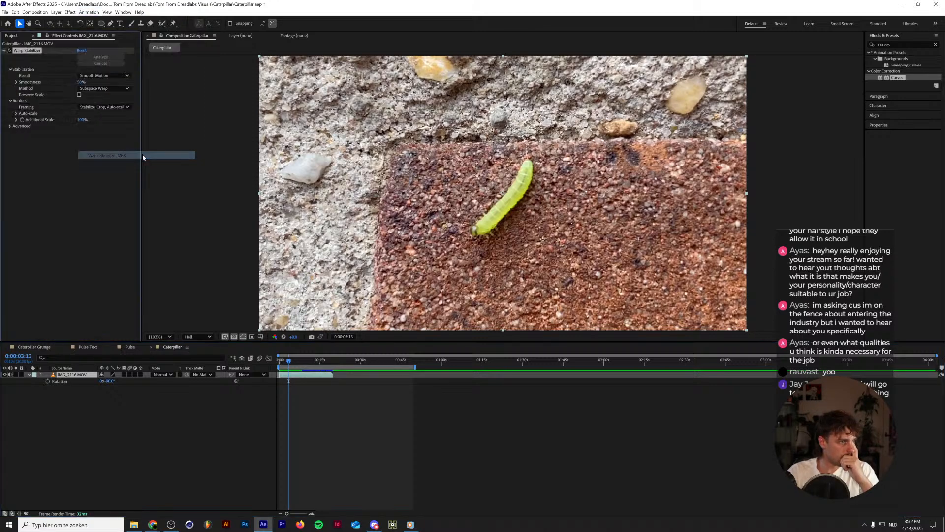
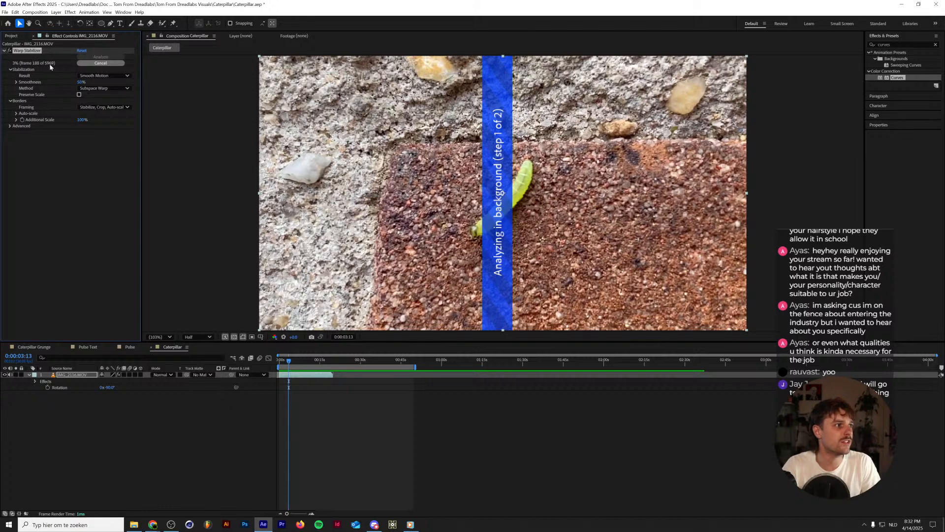
Remove the Warp Stabilizer effect from the IMG_2116.MOV layer and end the work area at the layer's out point.
{"action": "left_click", "coordinate": [100, 63]}
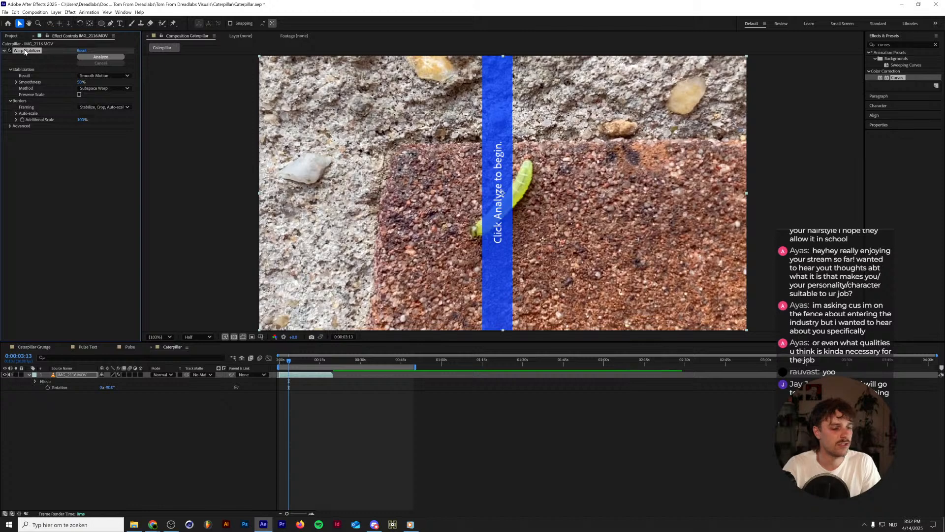
{"action": "key", "text": "Delete"}
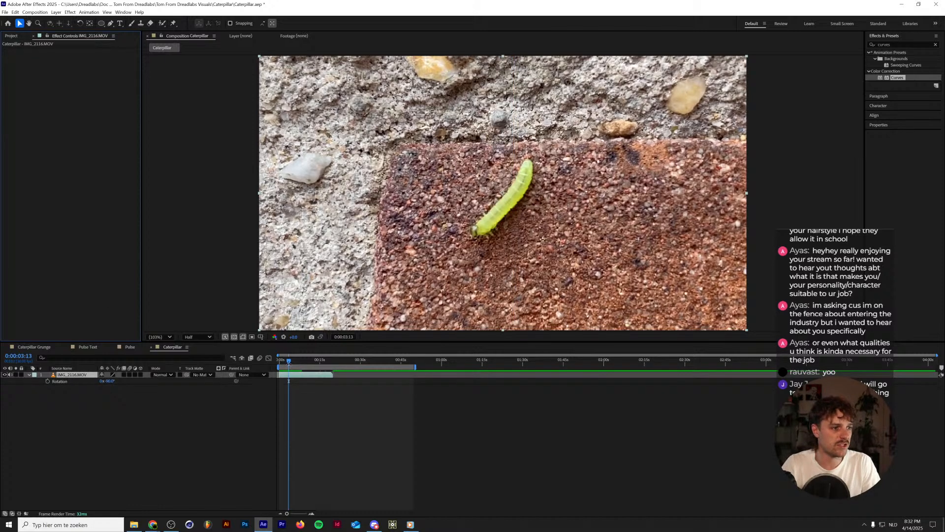
{"action": "key", "text": "o"}
{"action": "key", "text": "n"}
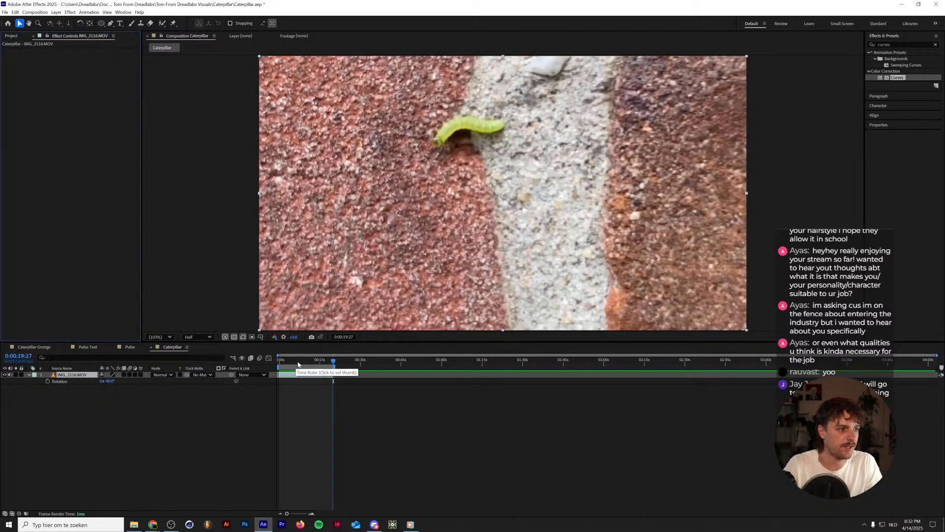
{"action": "key", "text": "space"}
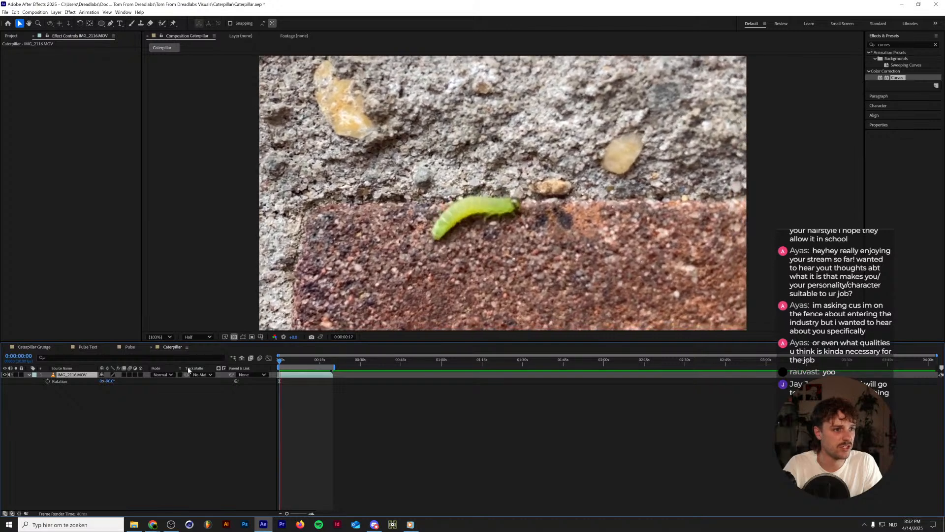
{"action": "key", "text": "space"}
Find the Signal effect and apply it to the IMG_2116.MOV layer.
{"action": "left_click", "coordinate": [903, 45]}
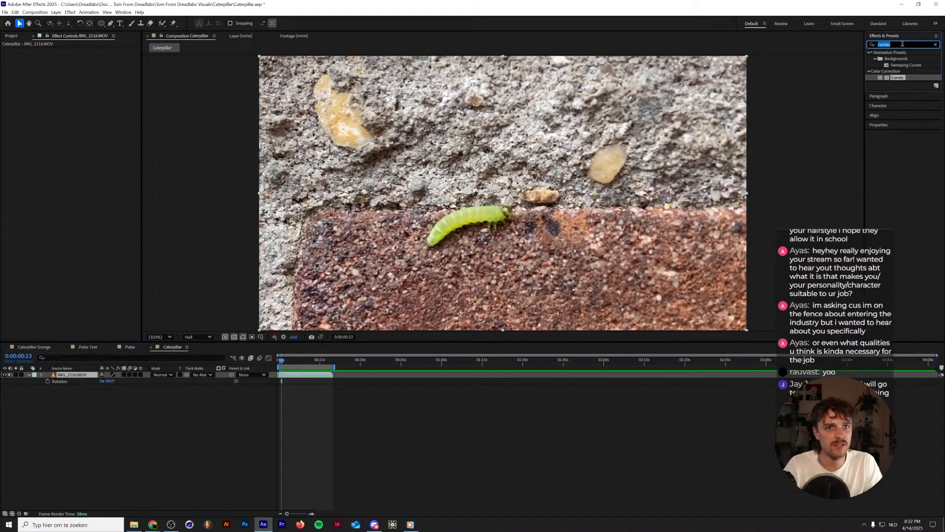
{"action": "type", "text": "signal"}
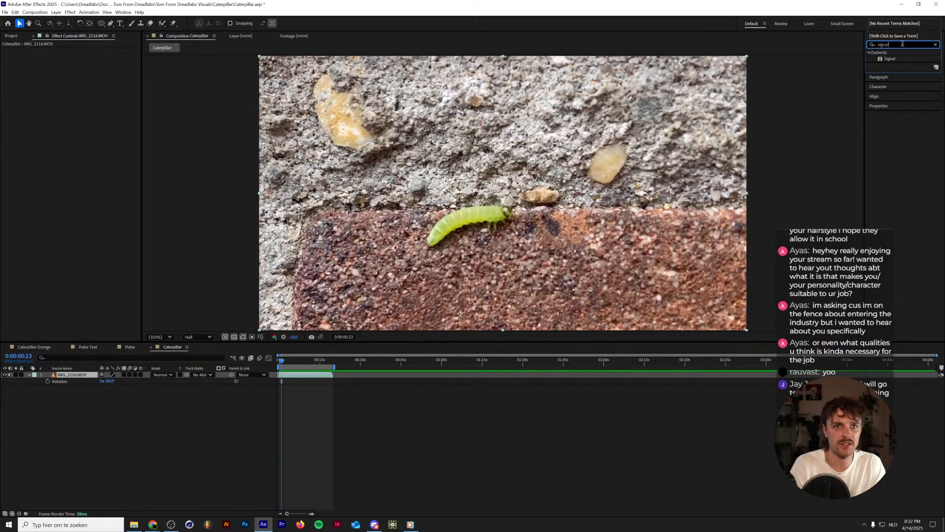
{"action": "left_click", "coordinate": [902, 58]}
{"action": "left_click", "coordinate": [931, 52]}
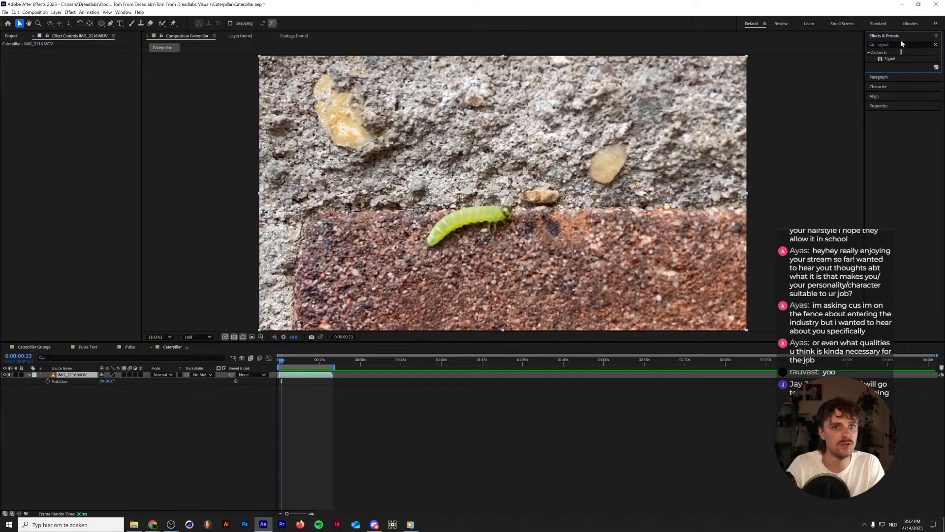
{"action": "left_click_drag", "start_coordinate": [889, 60], "coordinate": [75, 380]}
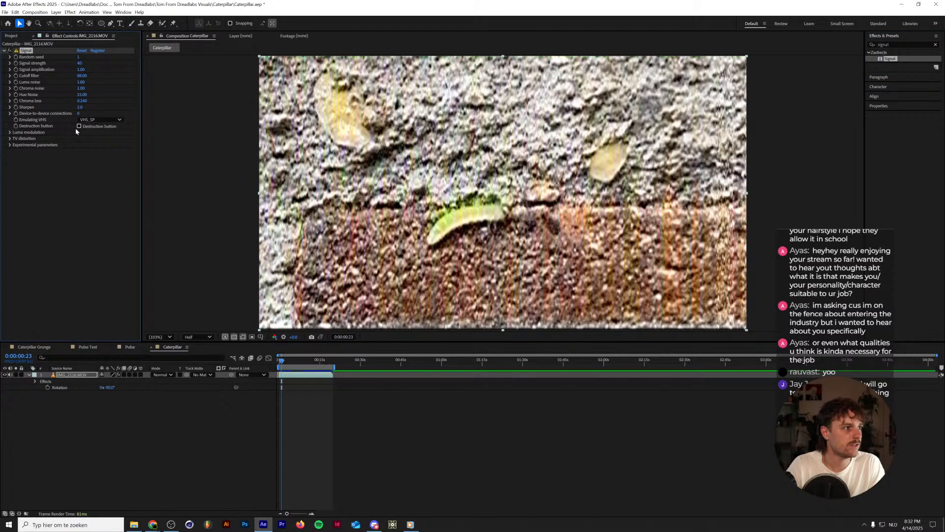
Try the Signal effect's Destruction button option on the footage.
{"action": "left_click", "coordinate": [79, 126]}
{"action": "left_click", "coordinate": [79, 126]}
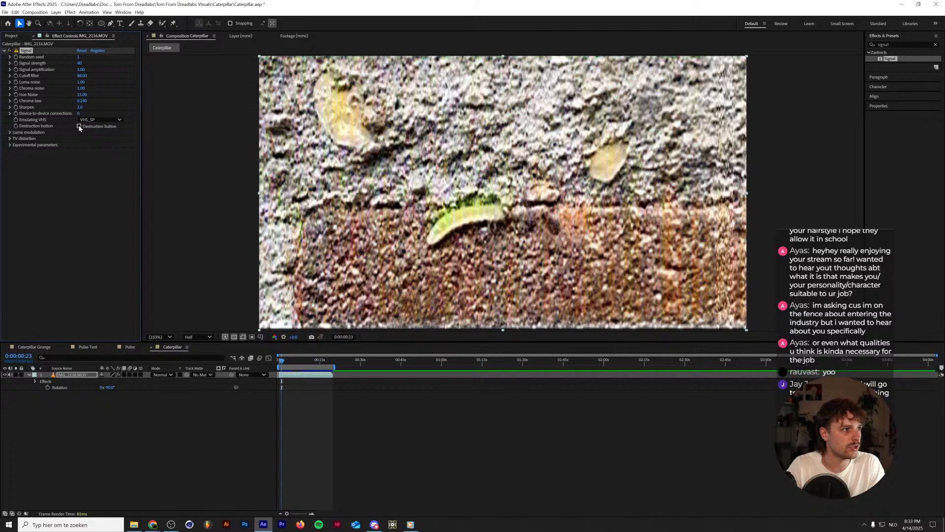
{"action": "left_click", "coordinate": [79, 127]}
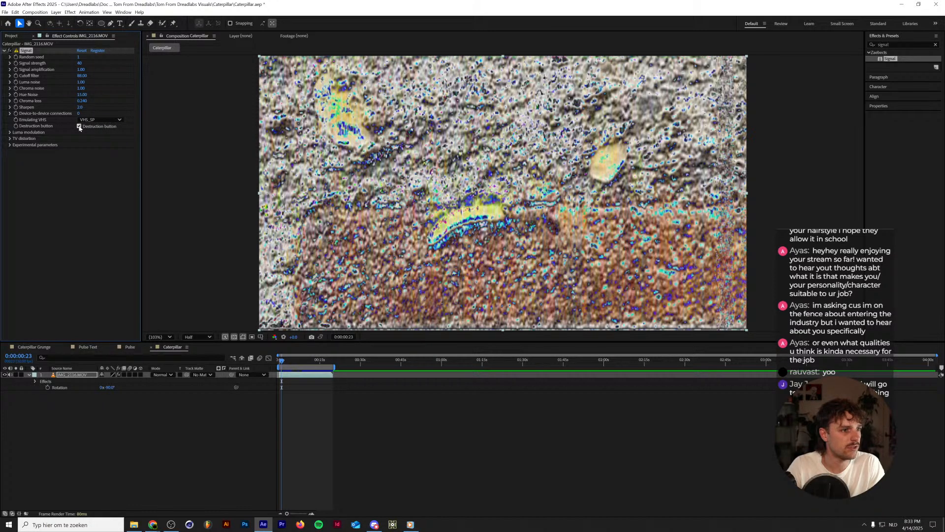
{"action": "left_click", "coordinate": [79, 126]}
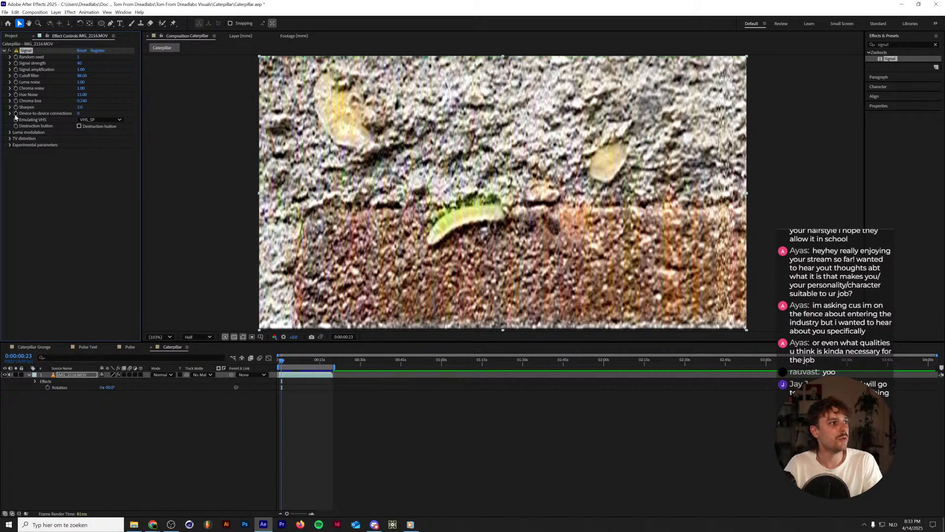
Configure Signal's luma modulation with Tape Errors off, Frequency at about 0.558 and Phase at 0.001.
{"action": "left_click", "coordinate": [10, 133]}
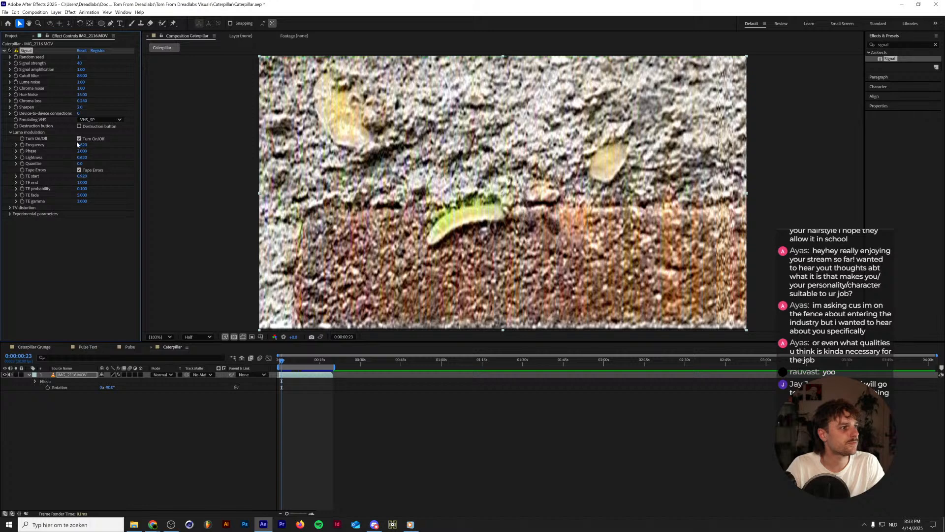
{"action": "left_click", "coordinate": [79, 170]}
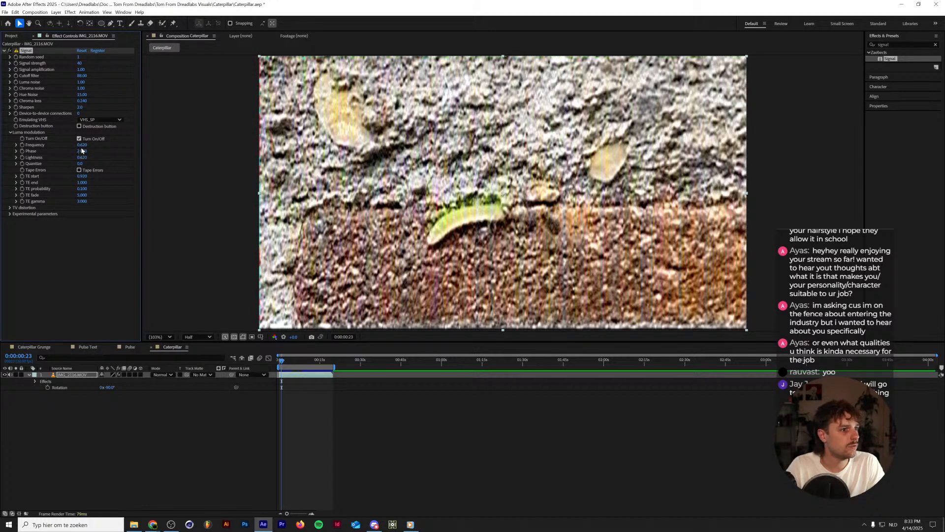
{"action": "left_click", "coordinate": [16, 144]}
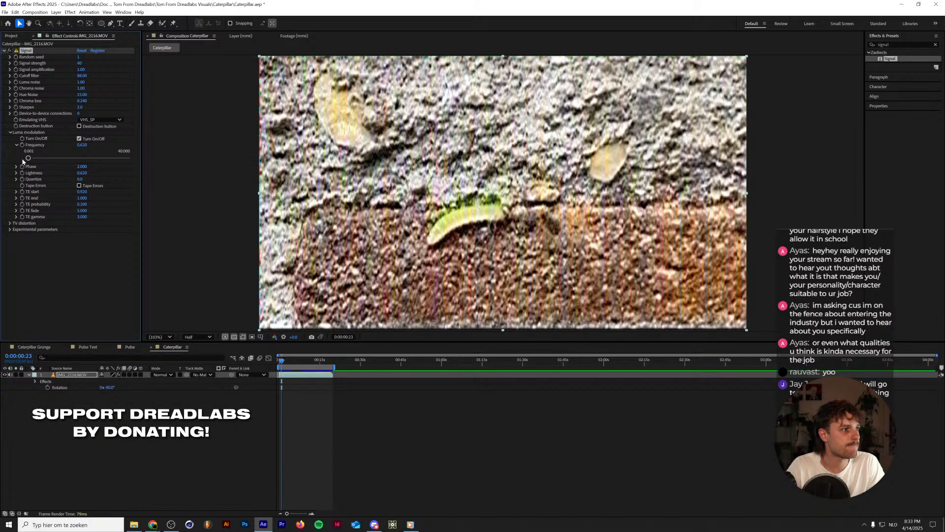
{"action": "mouse_move", "coordinate": [28, 158]}
{"action": "left_mouse_down"}
{"action": "mouse_move", "coordinate": [61, 158]}
{"action": "mouse_move", "coordinate": [28, 158]}
{"action": "left_mouse_up"}
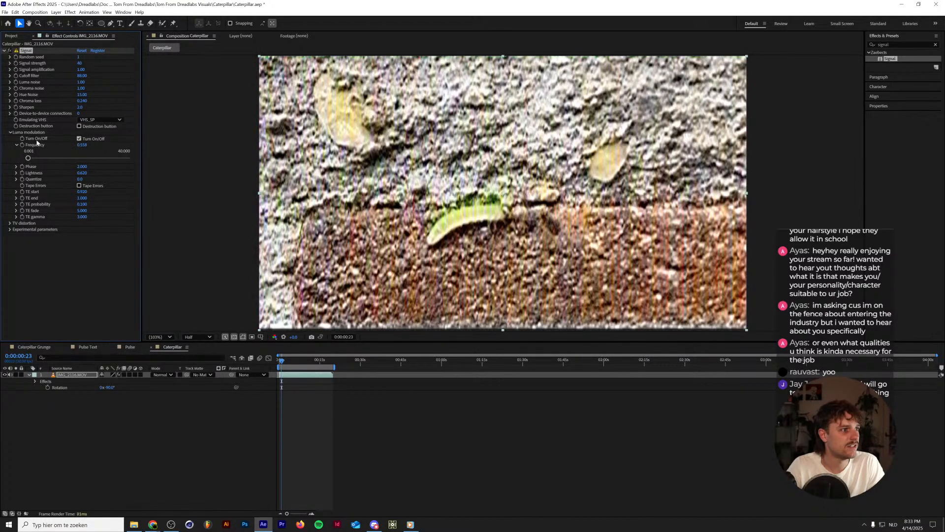
{"action": "left_click", "coordinate": [79, 139]}
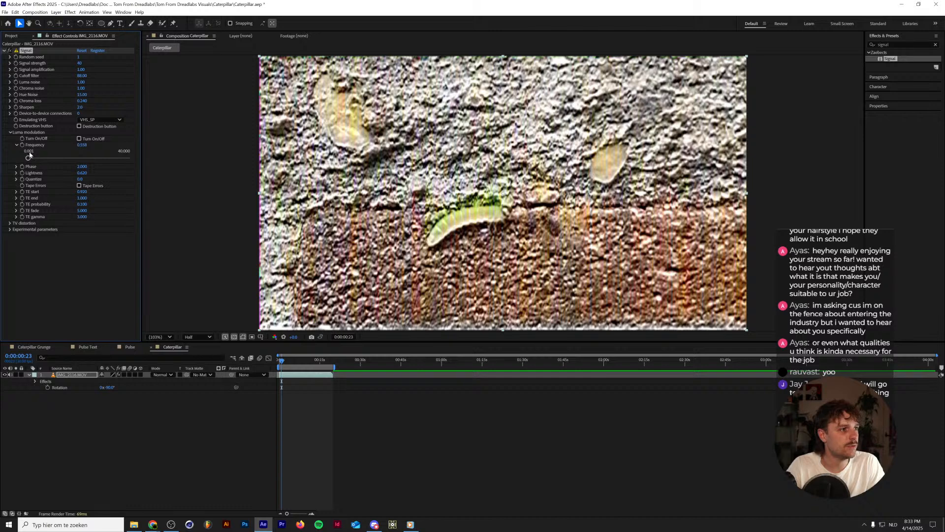
{"action": "left_click", "coordinate": [79, 139]}
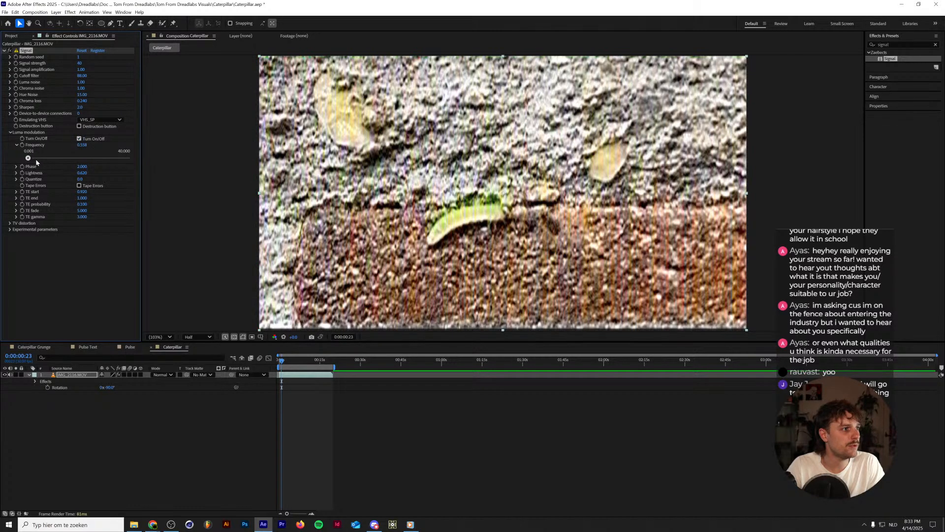
{"action": "left_click", "coordinate": [16, 167]}
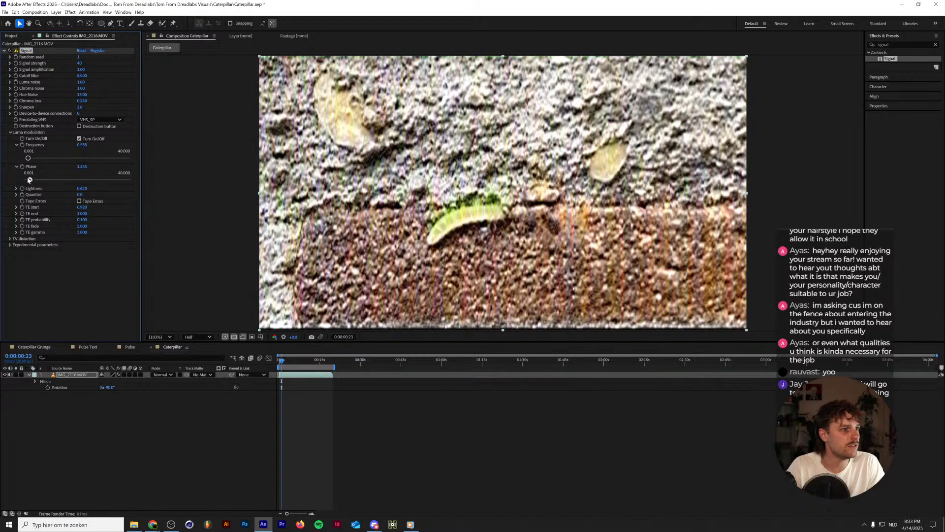
{"action": "left_click_drag", "start_coordinate": [32, 180], "coordinate": [26, 180]}
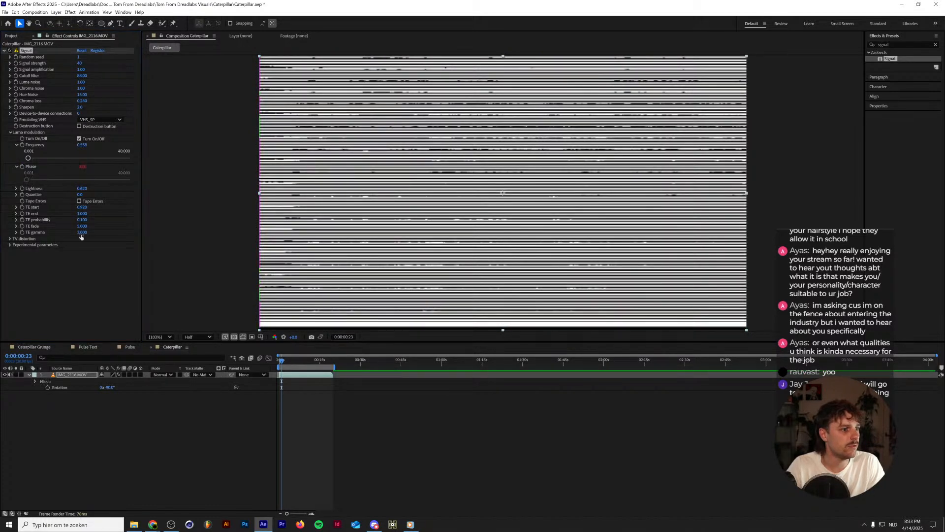
Try driving Signal's luma modulation Phase with the expression random(0,2) and preview the playback.
{"action": "left_click", "coordinate": [22, 167], "text": "alt"}
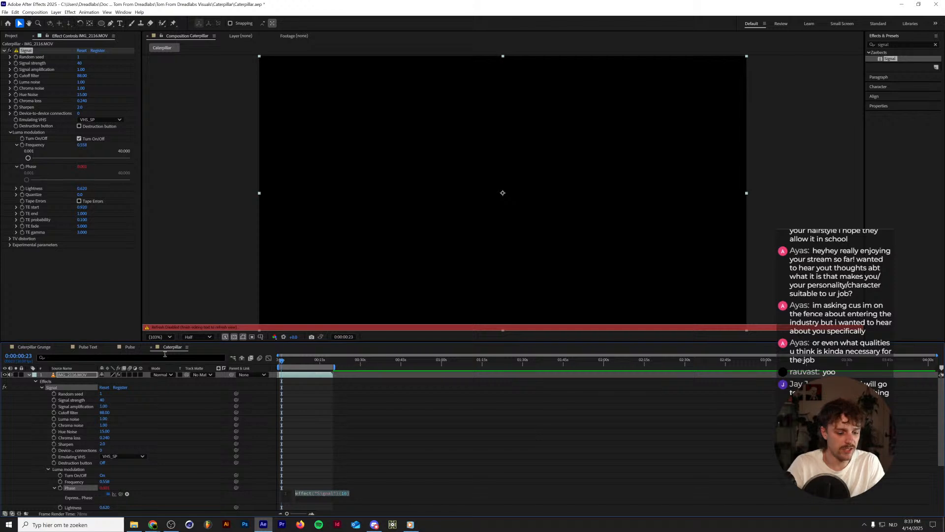
{"action": "type", "text": "random"}
{"action": "key", "text": "Return"}
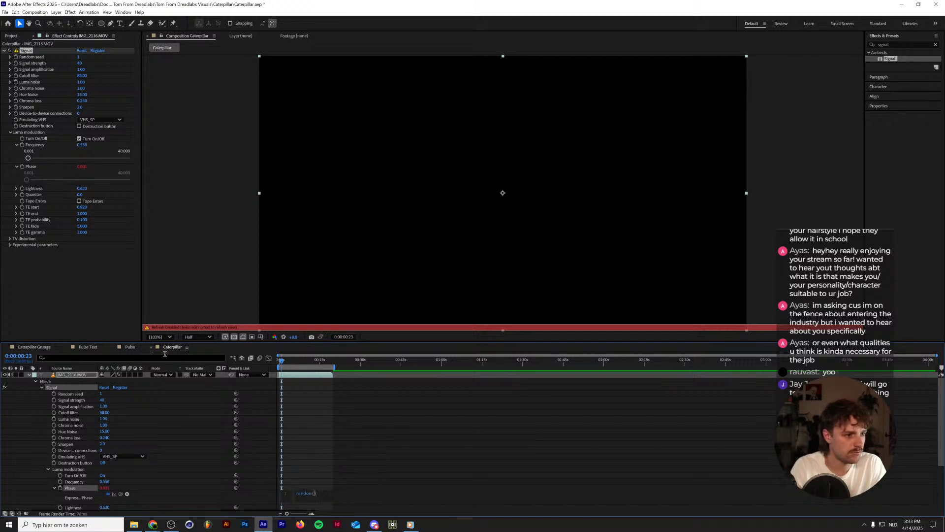
{"action": "type", "text": "0,"}
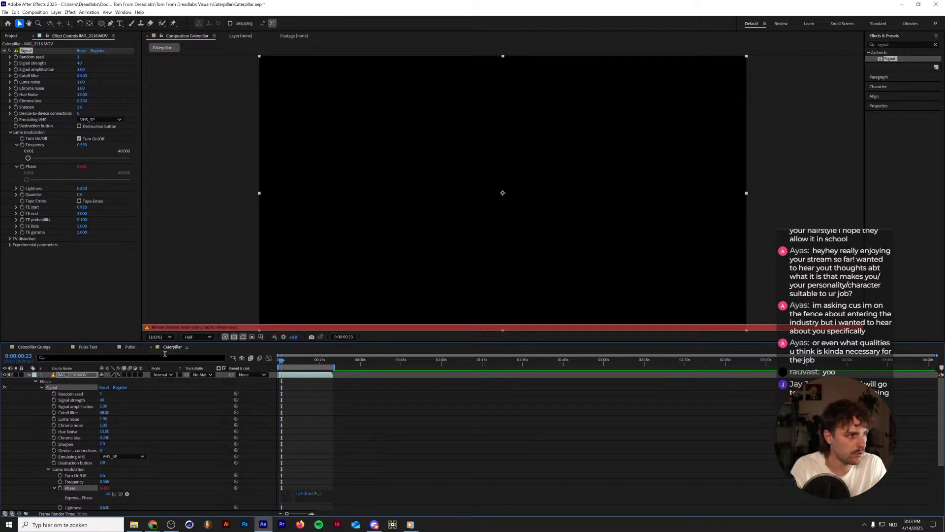
{"action": "type", "text": "1"}
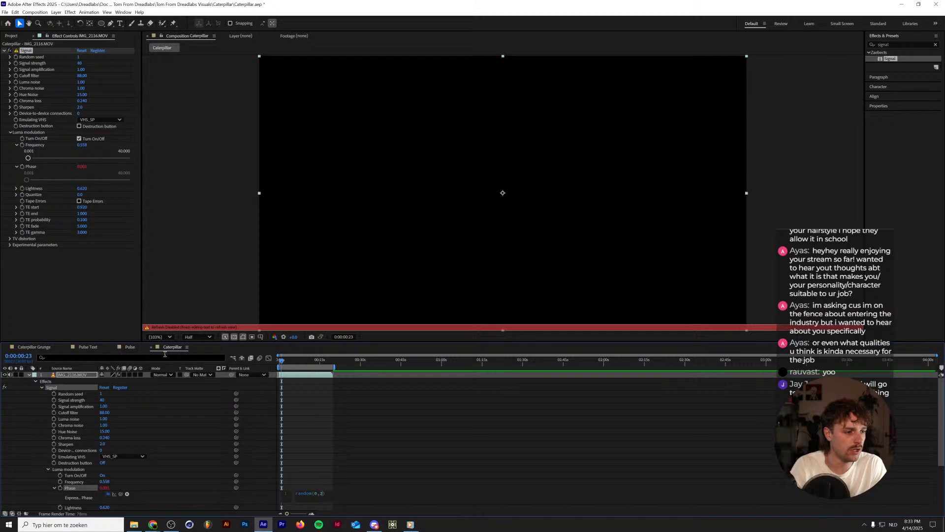
{"action": "left_click", "coordinate": [165, 354]}
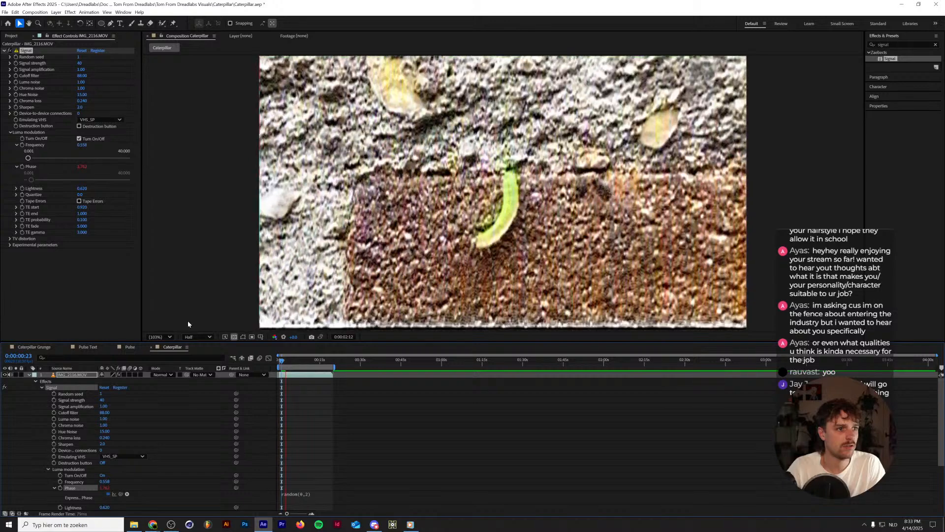
{"action": "key", "text": "space"}
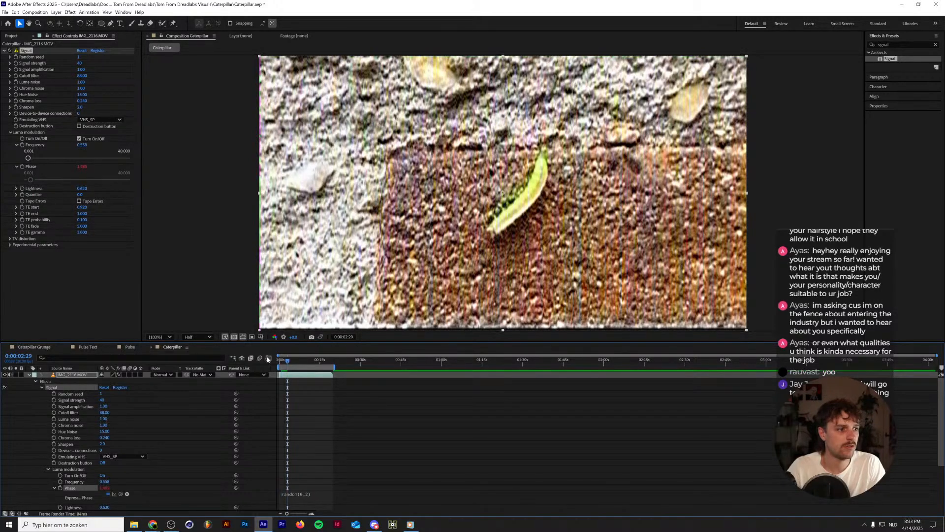
{"action": "left_click", "coordinate": [269, 357]}
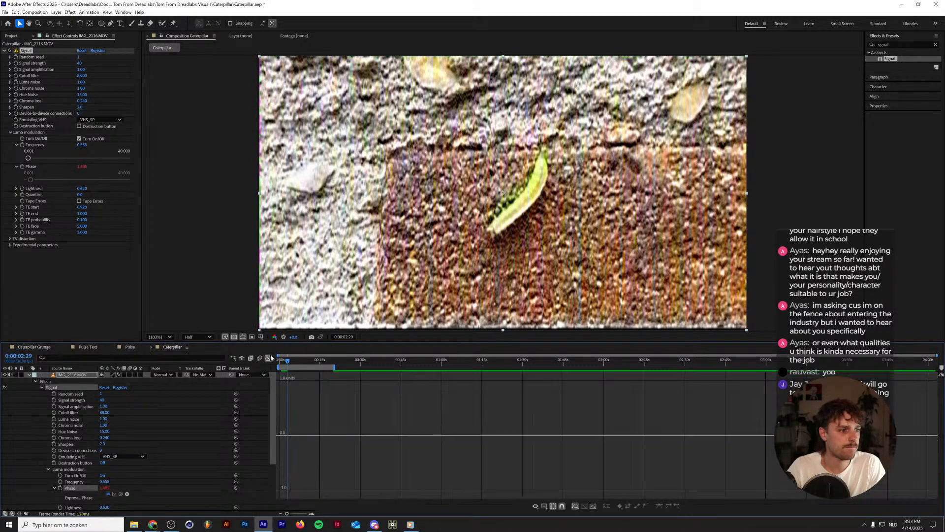
{"action": "left_click", "coordinate": [270, 358]}
{"action": "left_click", "coordinate": [286, 493]}
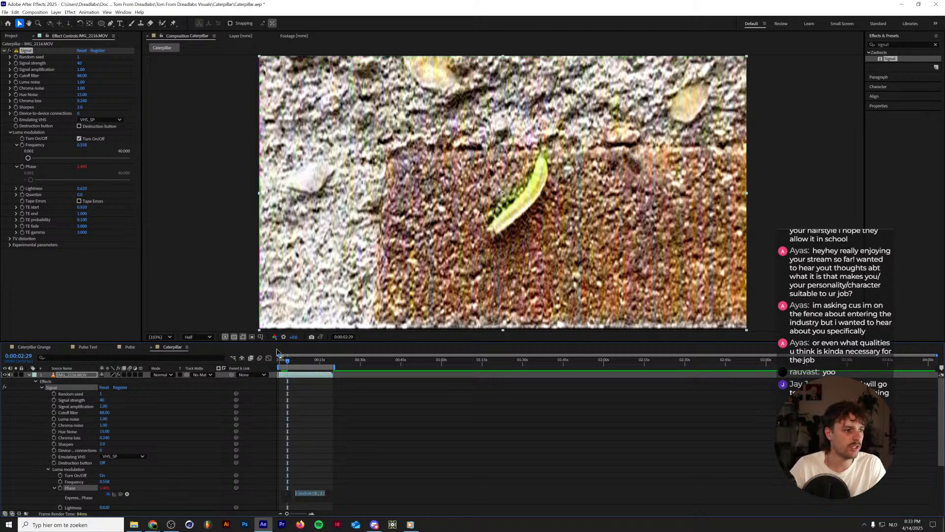
Replace the Phase expression with keyframes going from 0.001 at the composition's start to 2 at one second, and preview the animation.
{"action": "left_click_drag", "start_coordinate": [287, 362], "coordinate": [239, 370]}
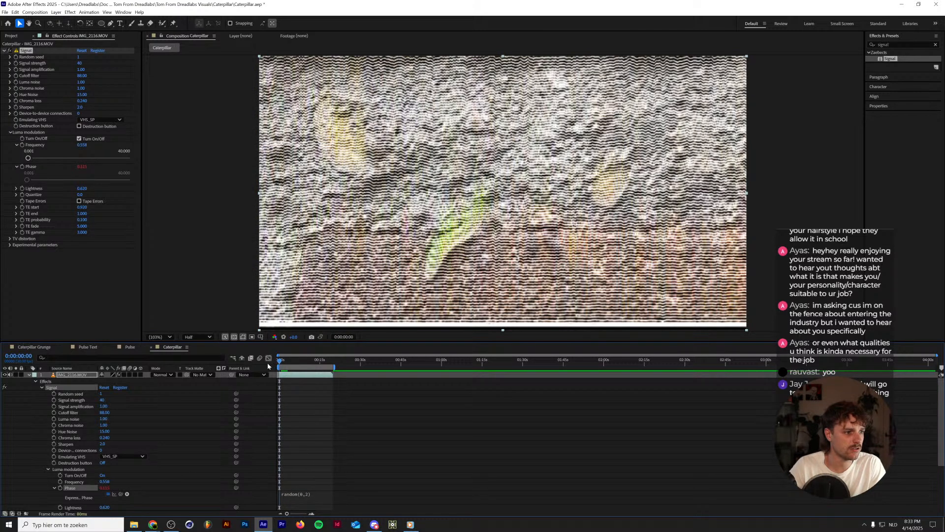
{"action": "left_click", "coordinate": [59, 488], "text": "alt"}
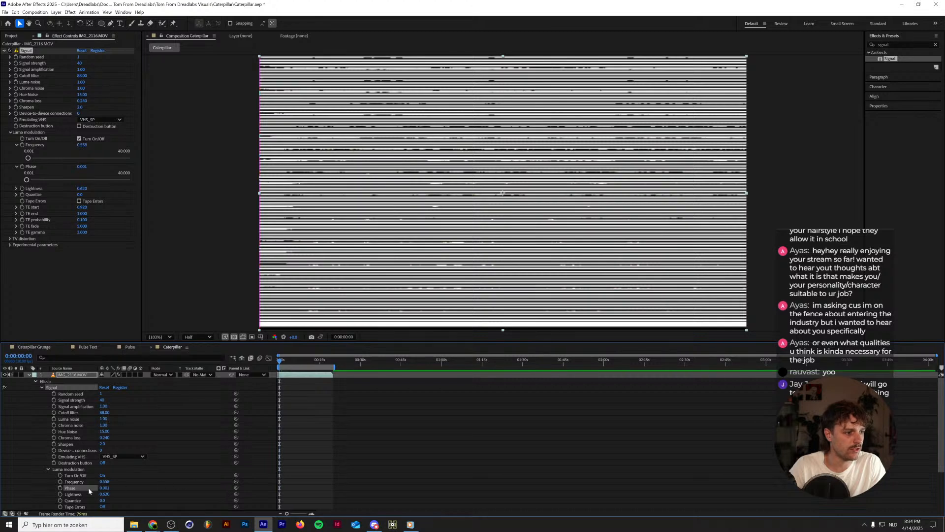
{"action": "left_click", "coordinate": [60, 488]}
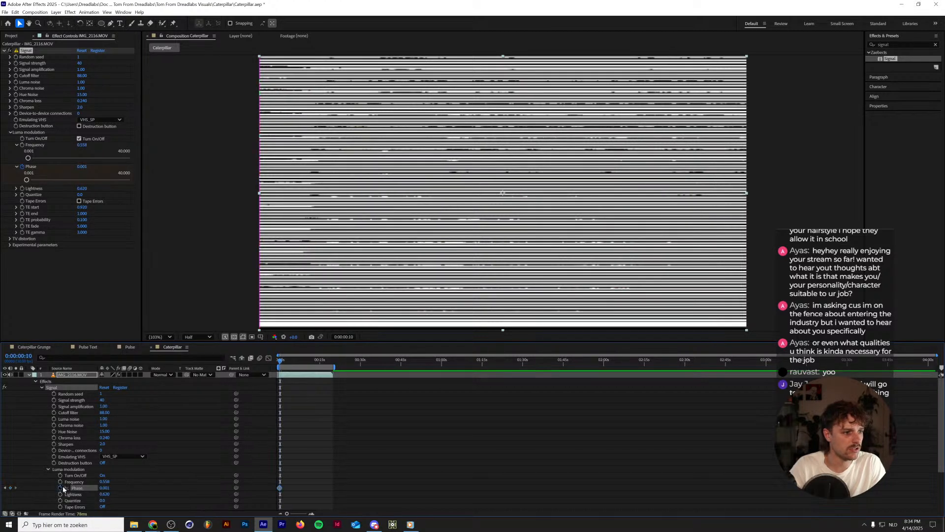
{"action": "key", "text": "shift+Page_Down"}
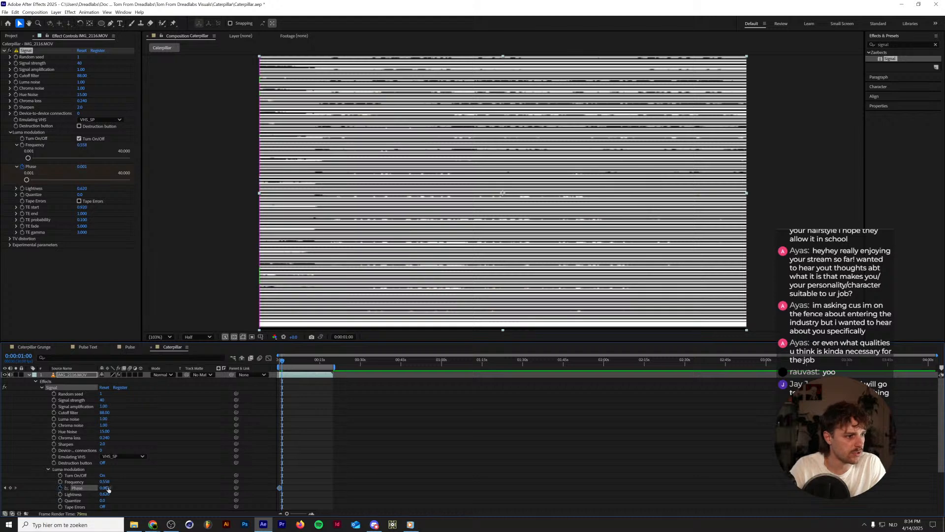
{"action": "left_click", "coordinate": [105, 488]}
{"action": "type", "text": "2"}
{"action": "key", "text": "Return"}
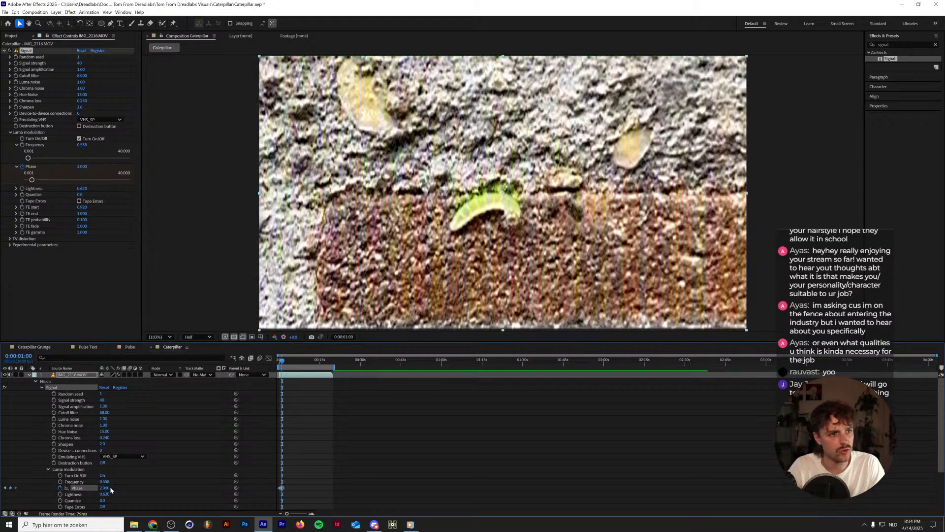
{"action": "key", "text": "space"}
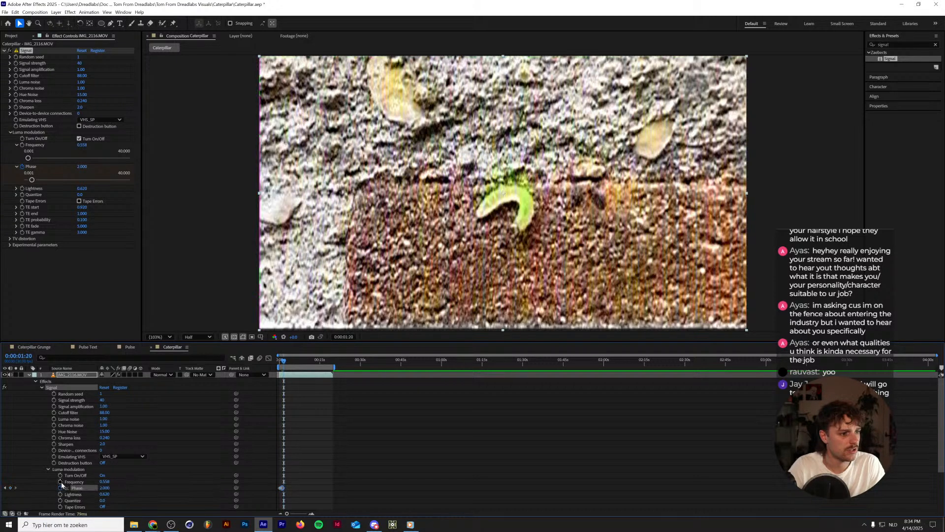
Copy the first Phase keyframe to two seconds and apply Easy Ease to all three Phase keyframes.
{"action": "scroll", "coordinate": [288, 476], "scroll_direction": "up", "scroll_amount": 3, "text": "alt"}
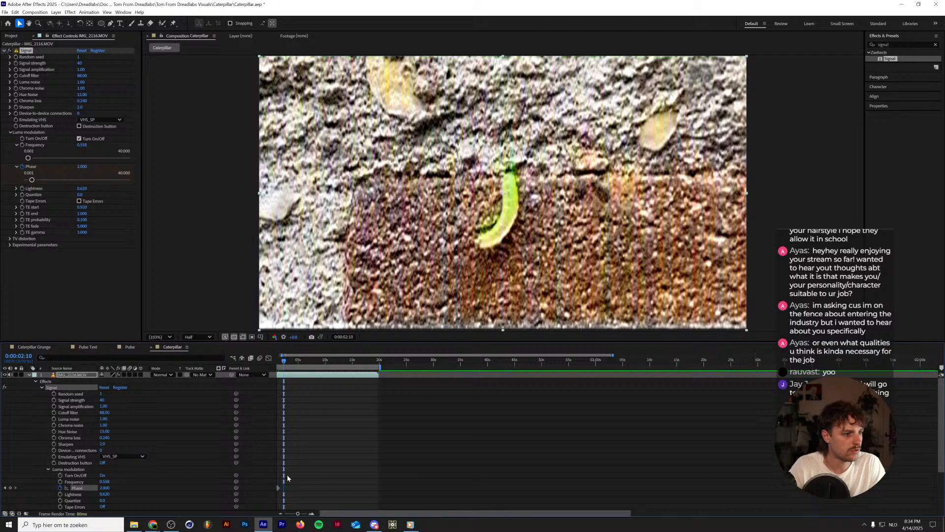
{"action": "left_click_drag", "start_coordinate": [337, 513], "coordinate": [240, 523]}
{"action": "left_click", "coordinate": [279, 487]}
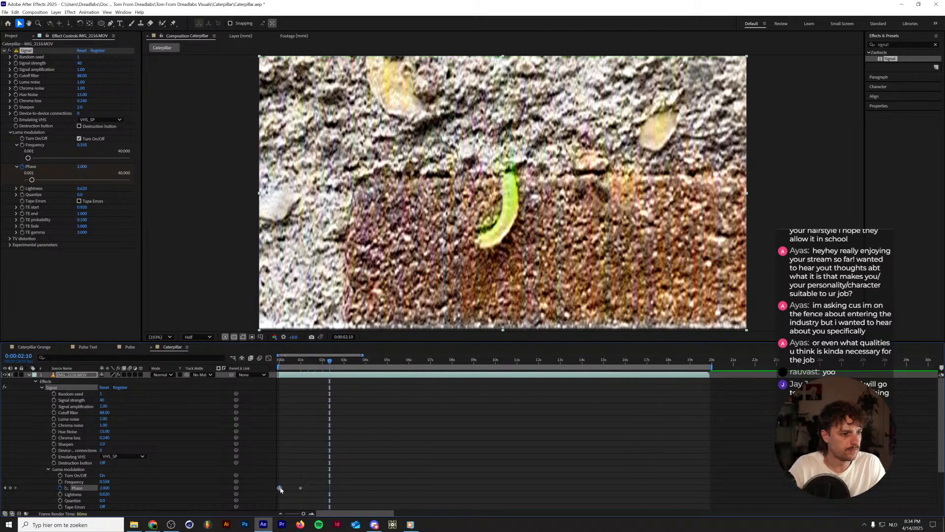
{"action": "key", "text": "ctrl+c"}
{"action": "key", "text": "ctrl+v"}
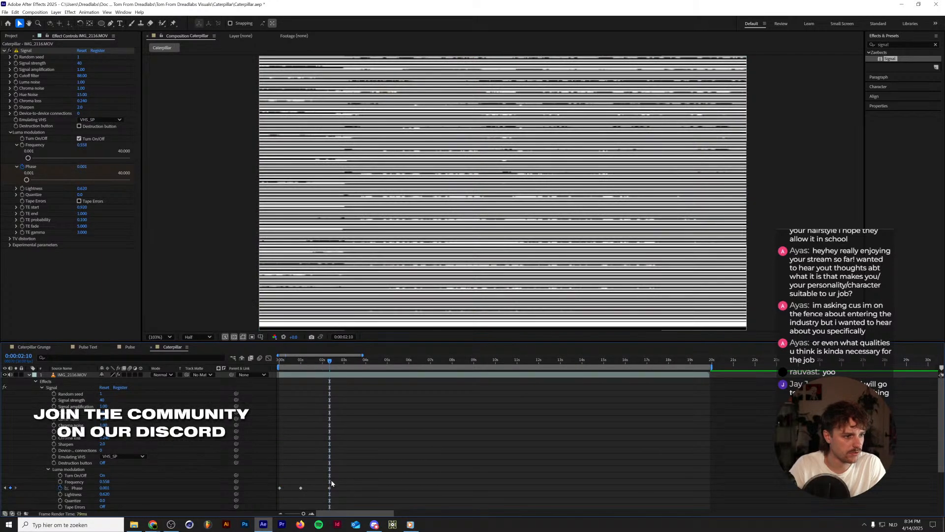
{"action": "left_click_drag", "start_coordinate": [329, 487], "coordinate": [192, 508]}
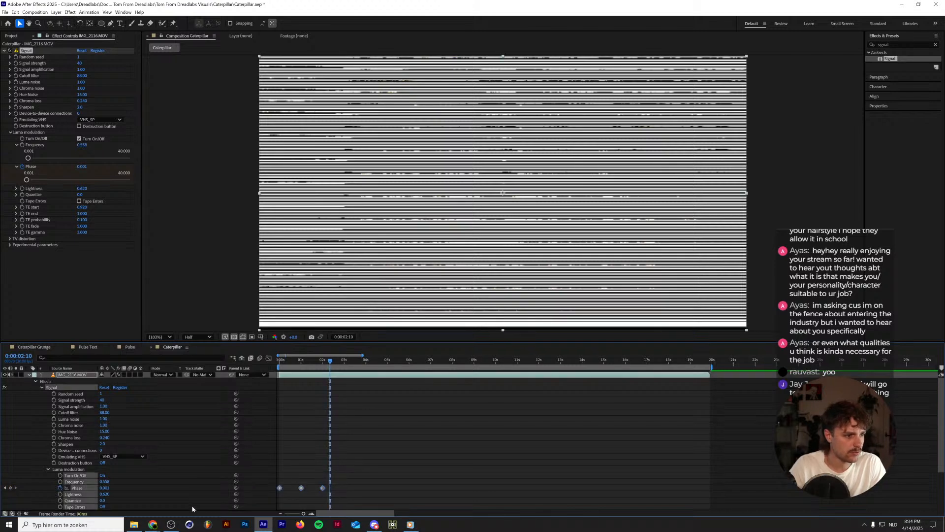
{"action": "left_click_drag", "start_coordinate": [363, 468], "coordinate": [277, 490]}
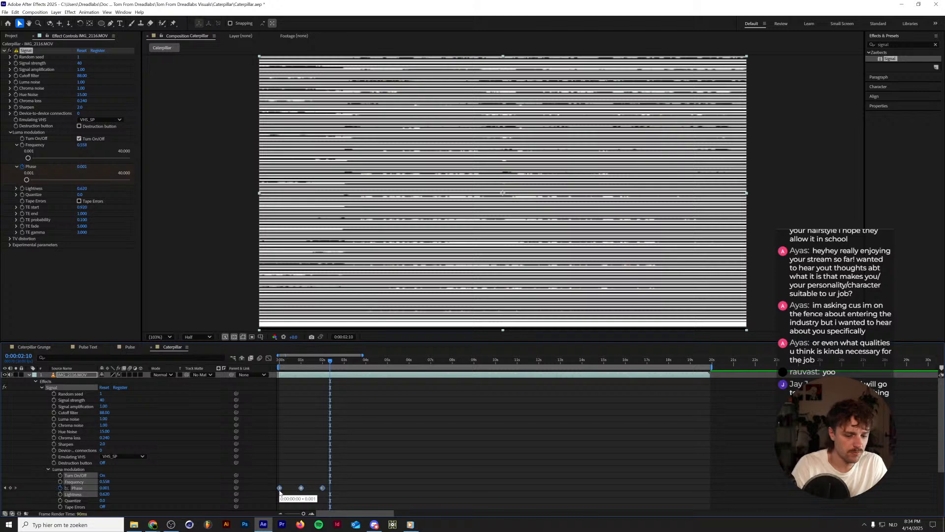
{"action": "key", "text": "F9"}
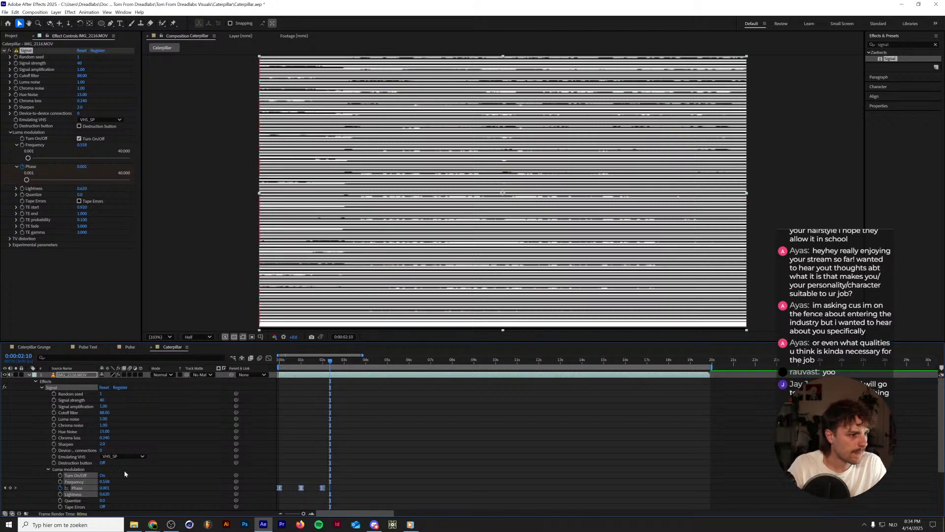
Try looping the Phase keyframes with the expression loopOut() and preview the playback from the composition's start.
{"action": "left_click", "coordinate": [59, 487], "text": "alt"}
{"action": "type", "text": "l"}
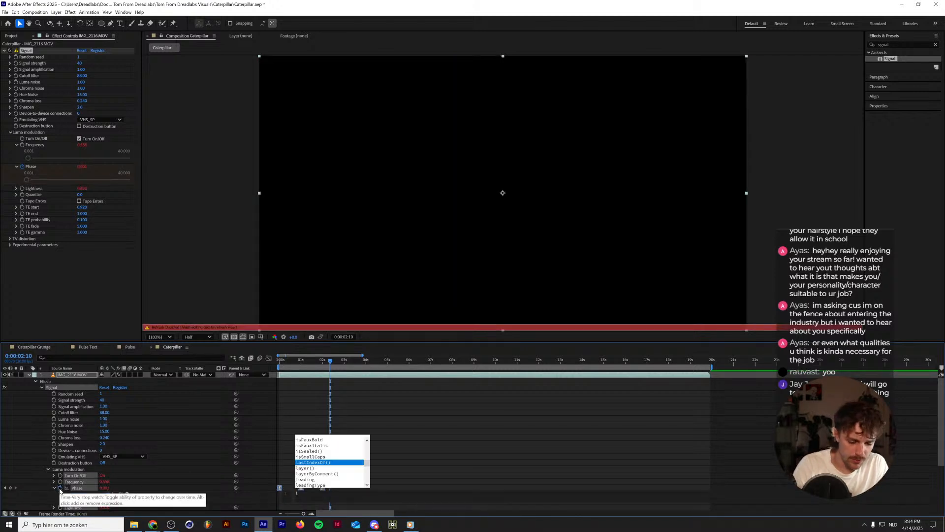
{"action": "type", "text": "oopOut()"}
{"action": "key", "text": "Return"}
{"action": "key", "text": "KP_Enter"}
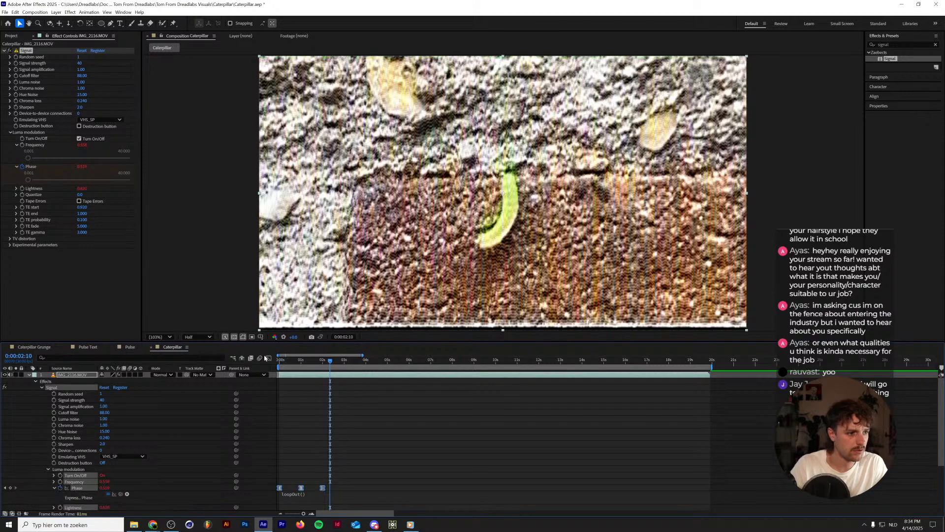
{"action": "key", "text": "Home"}
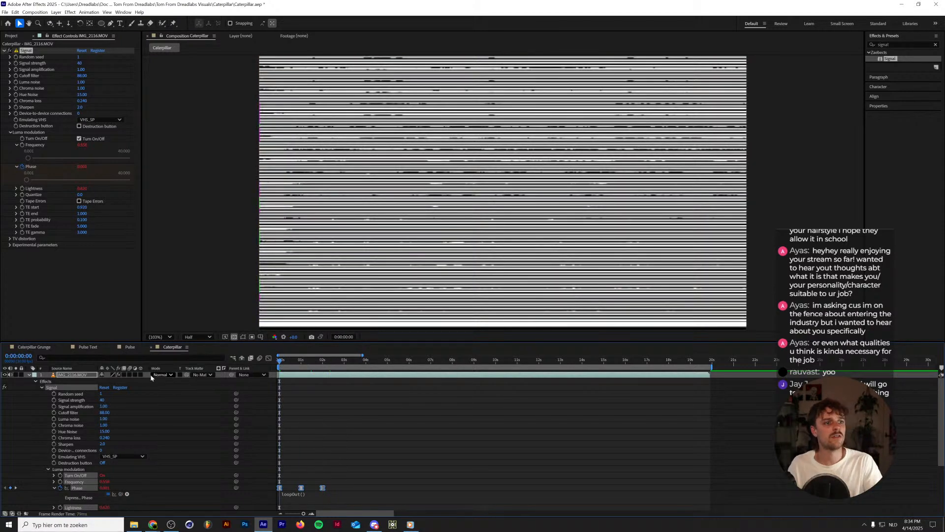
{"action": "key", "text": "space"}
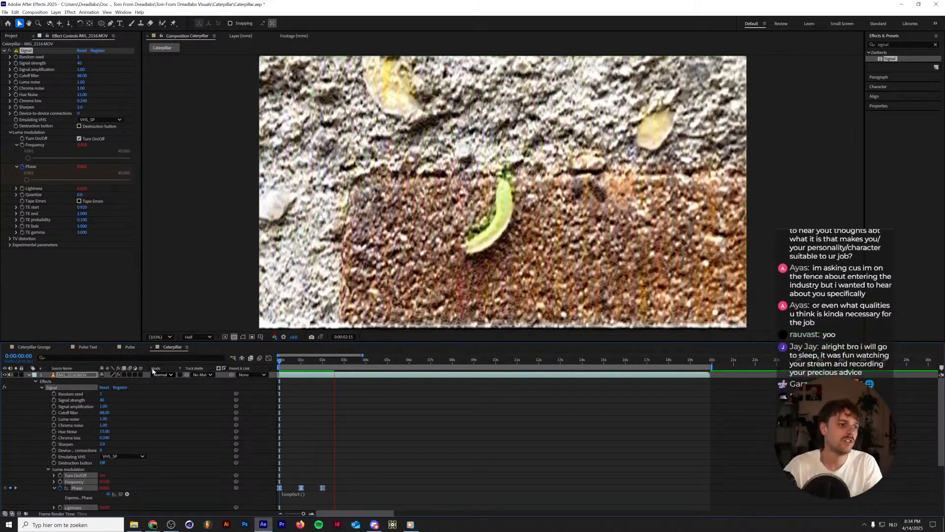
{"action": "key", "text": "space"}
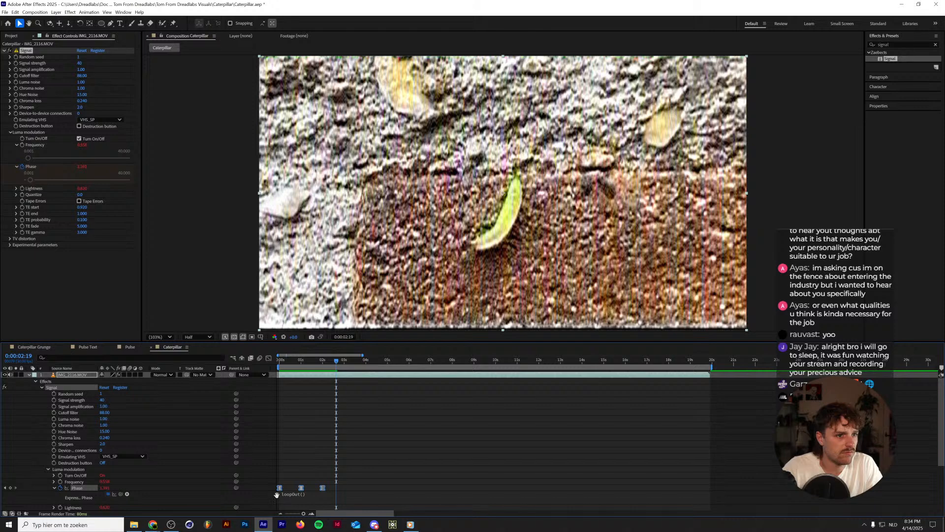
{"action": "key", "text": "space"}
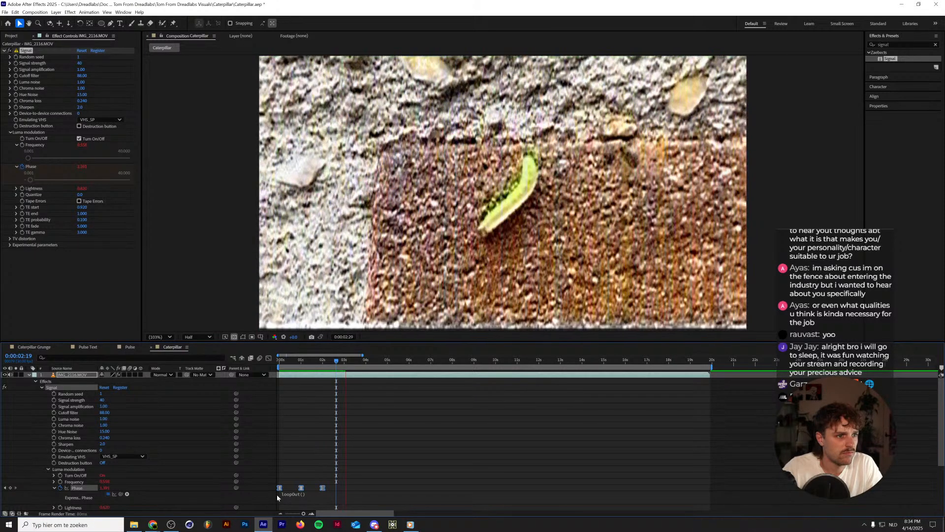
{"action": "key", "text": "space"}
Delete the Phase keyframes together with their loop expression and set Phase to 2.
{"action": "key", "text": "Delete"}
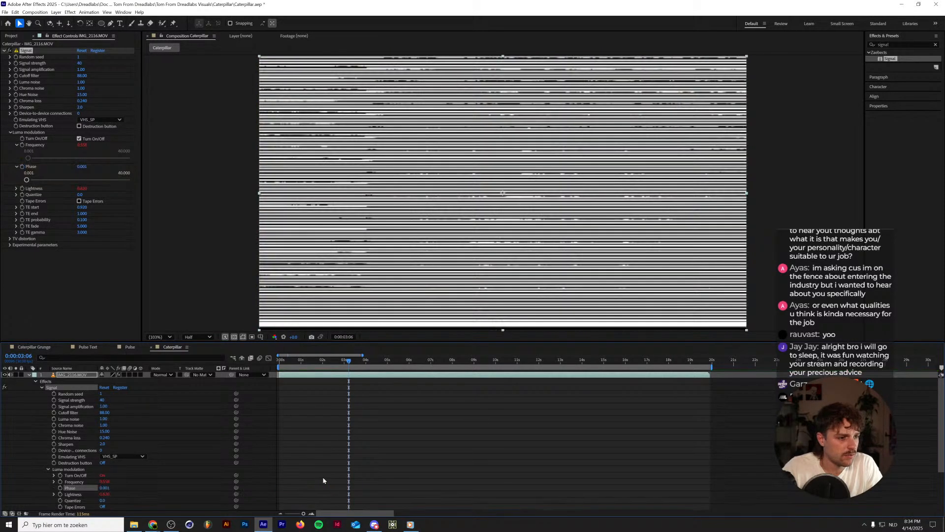
{"action": "left_click", "coordinate": [105, 487]}
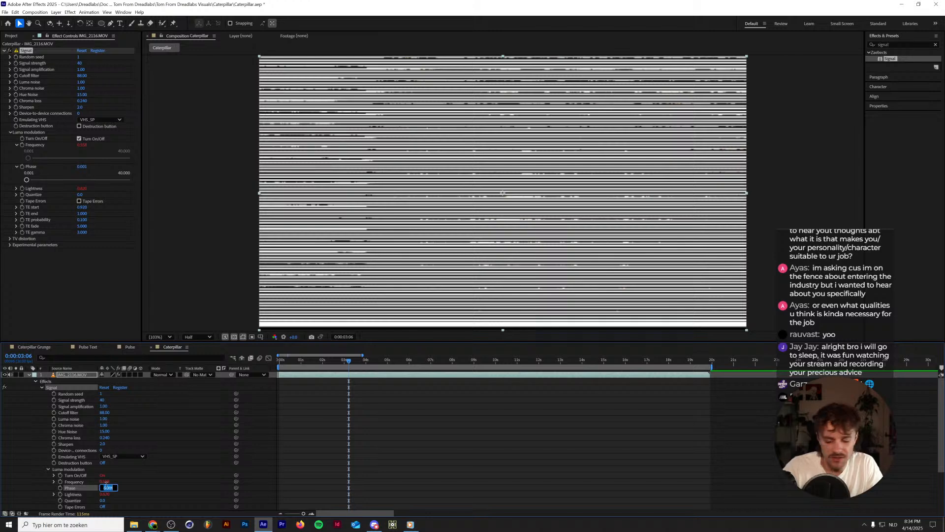
{"action": "type", "text": "2"}
{"action": "key", "text": "Return"}
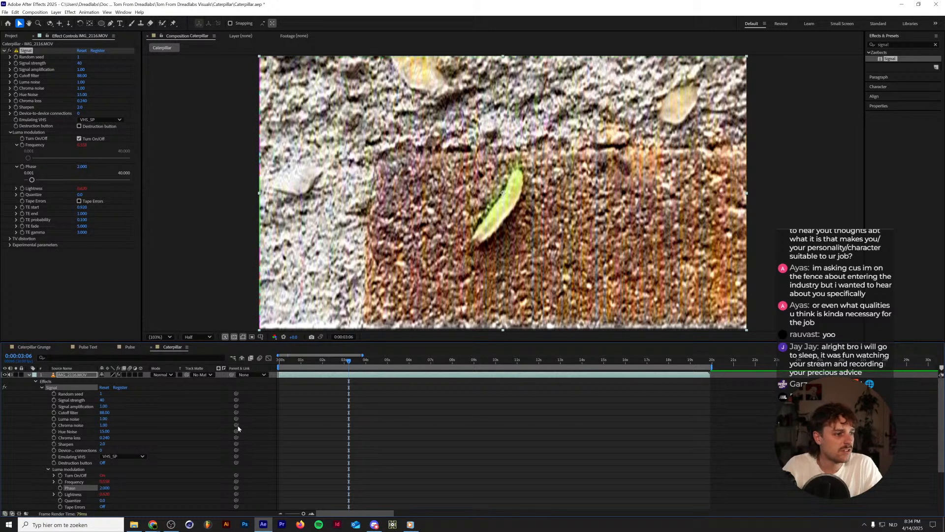
Remove the leftover expressions from luma modulation's Turn On/Off, Frequency and Lightness.
{"action": "left_click", "coordinate": [54, 482]}
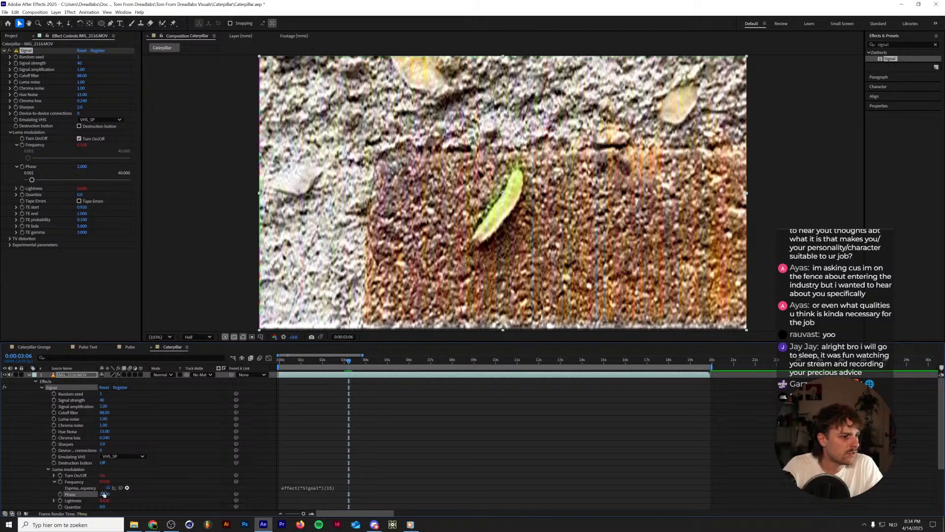
{"action": "left_click", "coordinate": [60, 481], "text": "alt"}
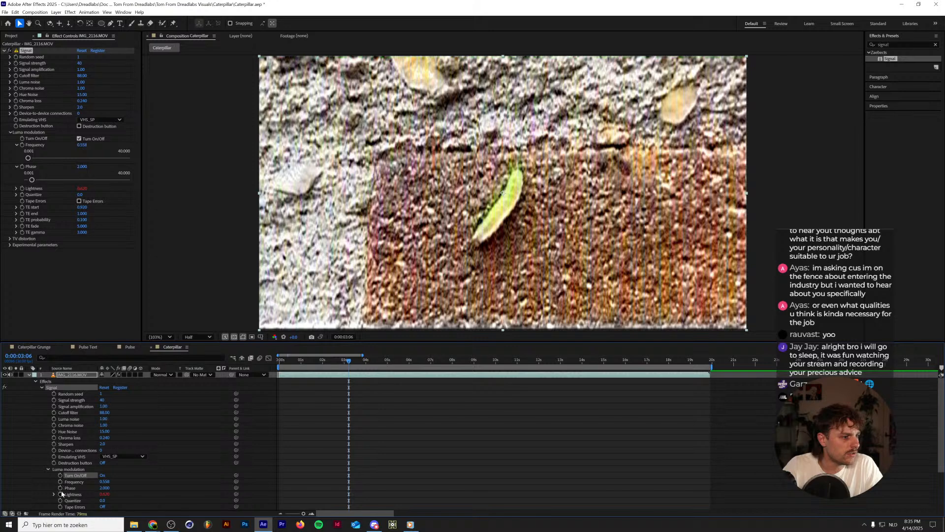
{"action": "left_click", "coordinate": [60, 494], "text": "alt"}
Drive luma modulation's Frequency with the expression random(0,1) and preview the playback.
{"action": "left_click", "coordinate": [60, 482], "text": "alt"}
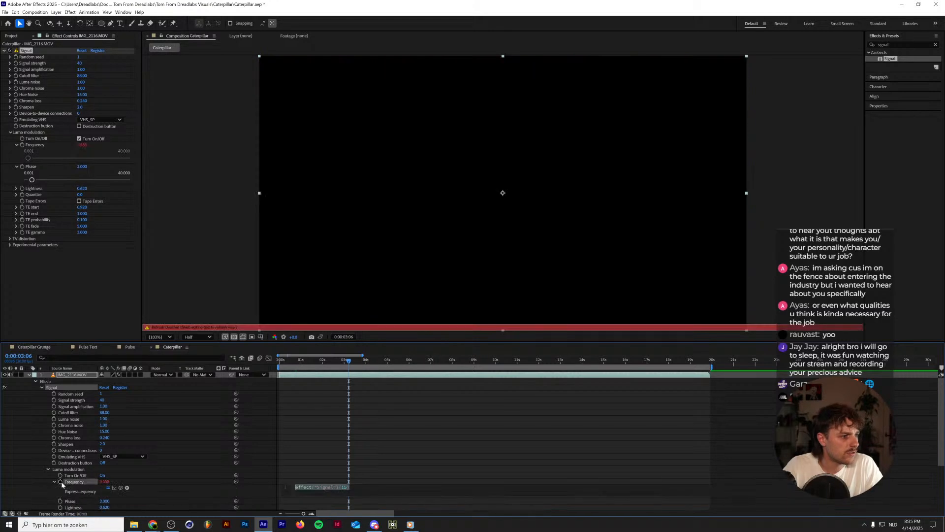
{"action": "key", "text": "ctrl+v"}
{"action": "key", "text": "ctrl+z"}
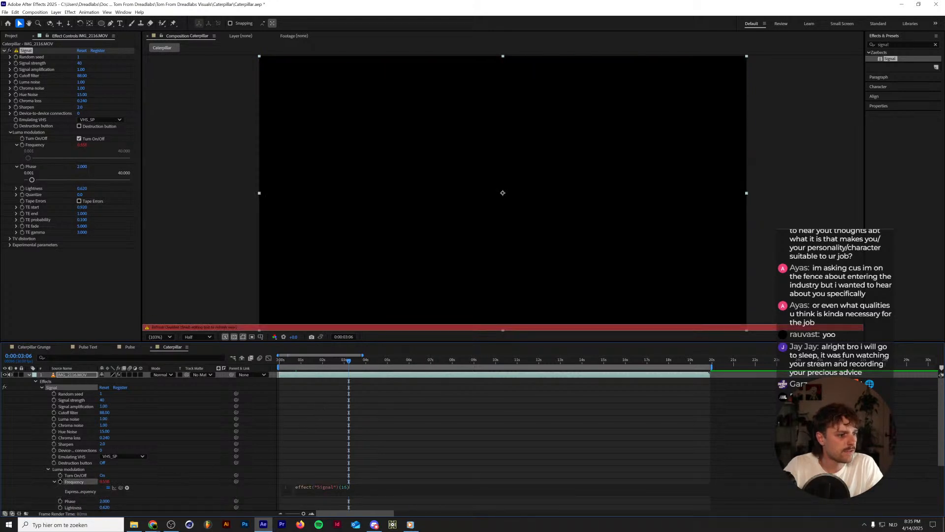
{"action": "key", "text": "ctrl+a"}
{"action": "left_click", "coordinate": [318, 475]}
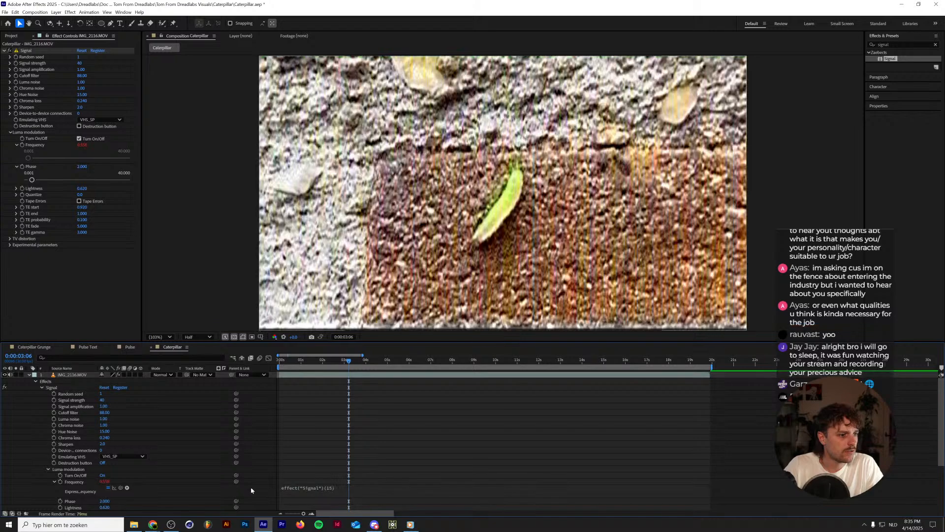
{"action": "left_click", "coordinate": [297, 492]}
{"action": "type", "text": "random("}
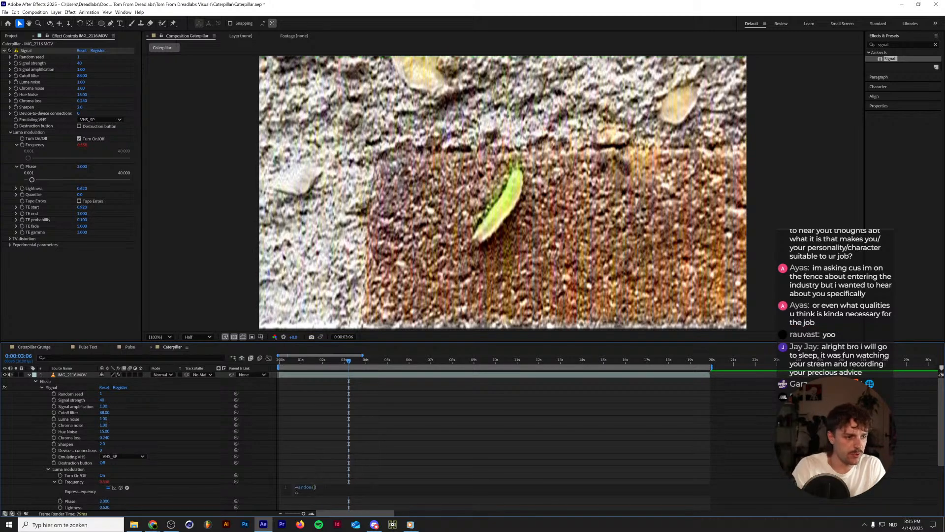
{"action": "type", "text": "0,1"}
{"action": "key", "text": "KP_Enter"}
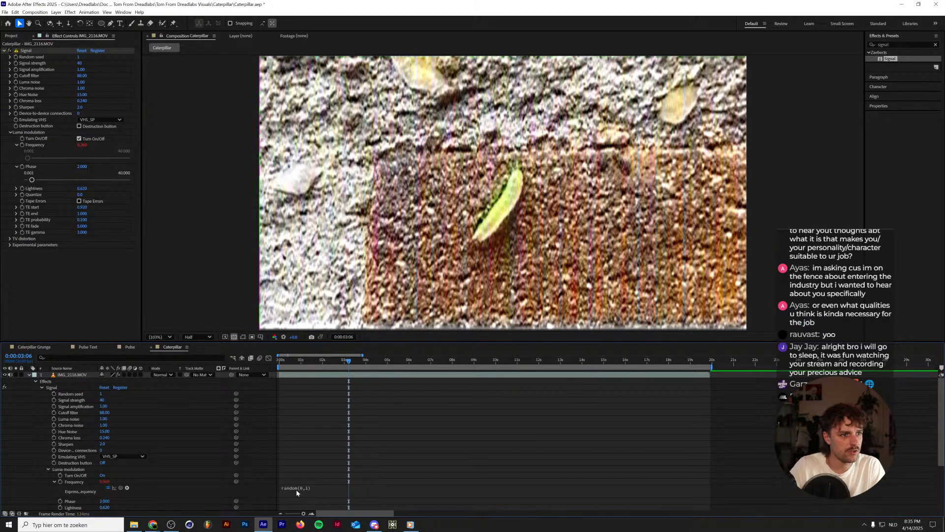
{"action": "key", "text": "space"}
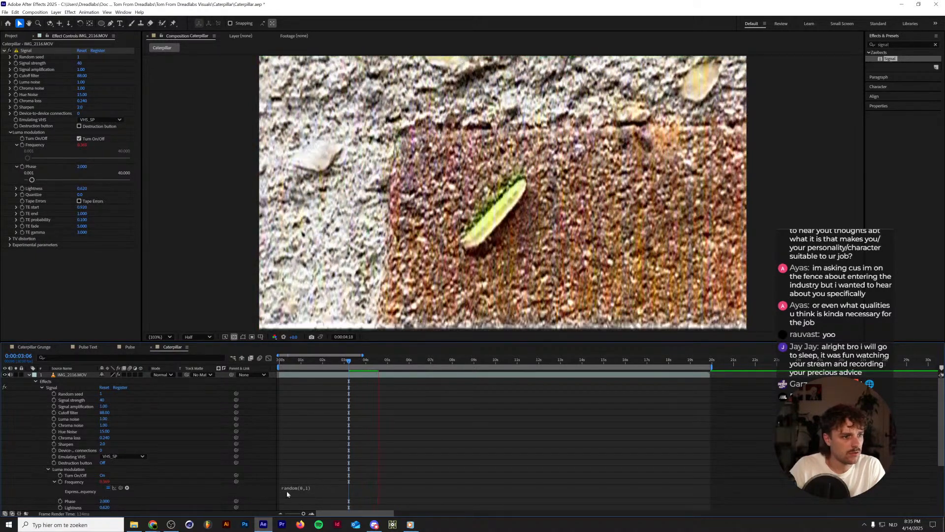
Drive luma modulation's Phase with the expression random(0.5,2) and preview the playback.
{"action": "left_click", "coordinate": [60, 500], "text": "alt"}
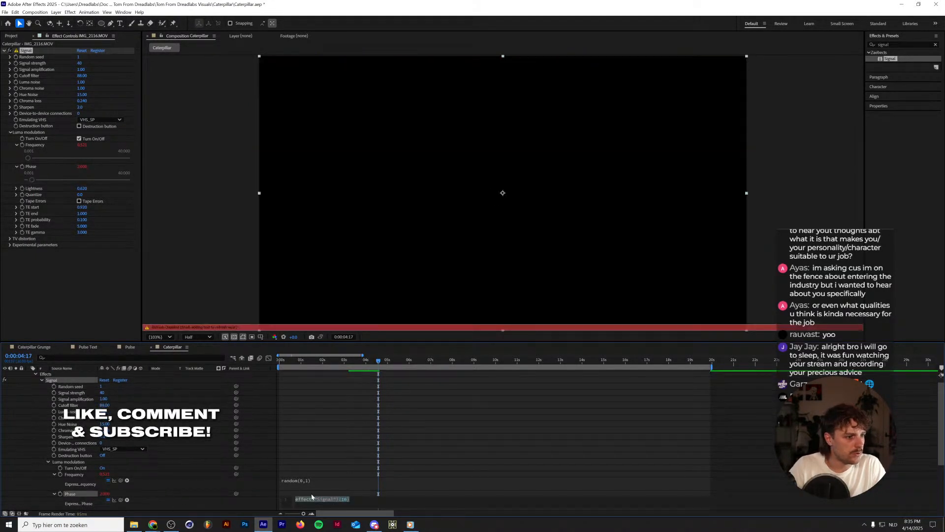
{"action": "type", "text": "random"}
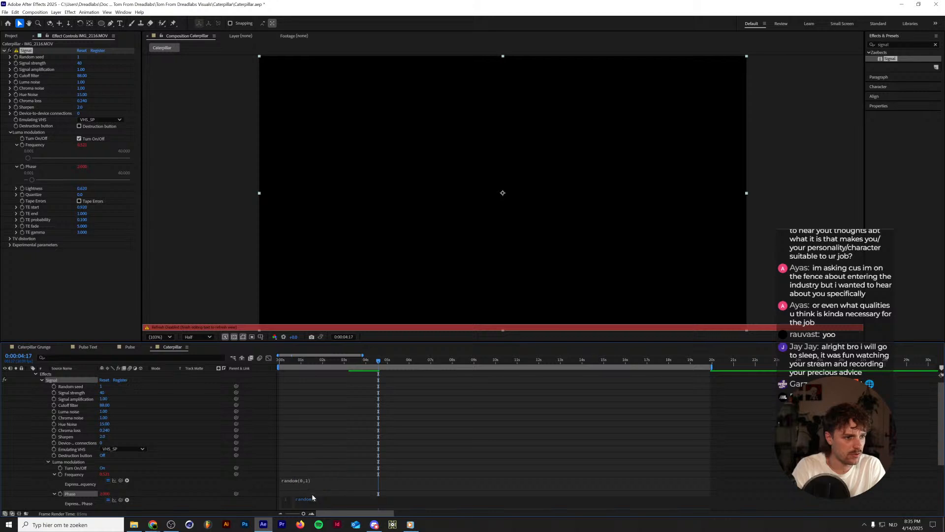
{"action": "key", "text": "BackSpace"}
{"action": "key", "text": "BackSpace"}
{"action": "key", "text": "BackSpace"}
{"action": "key", "text": "BackSpace"}
{"action": "key", "text": "BackSpace"}
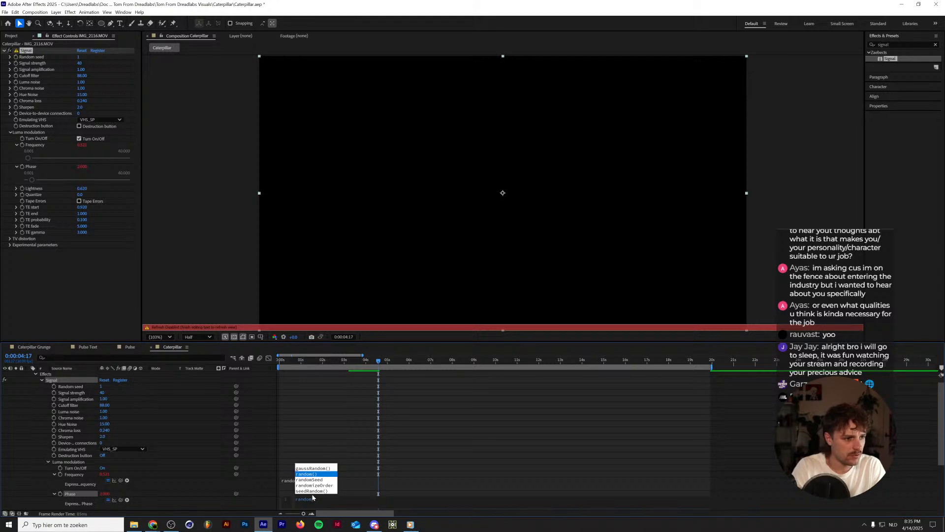
{"action": "type", "text": "("}
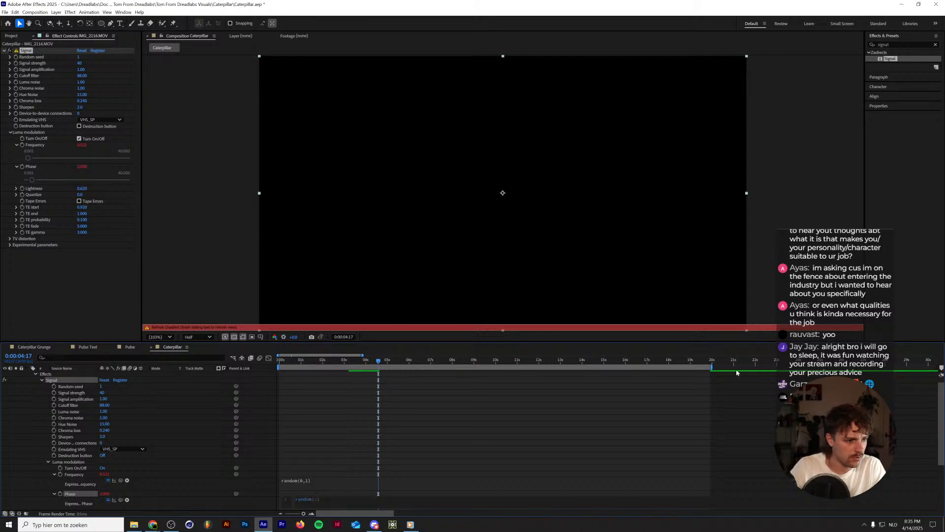
{"action": "type", "text": "0"}
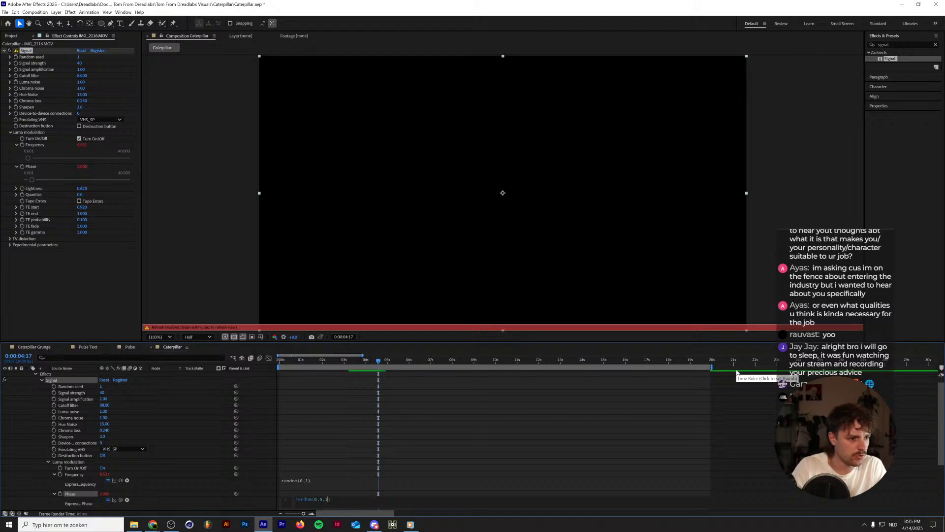
{"action": "type", "text": ".5,2"}
{"action": "key", "text": "KP_Enter"}
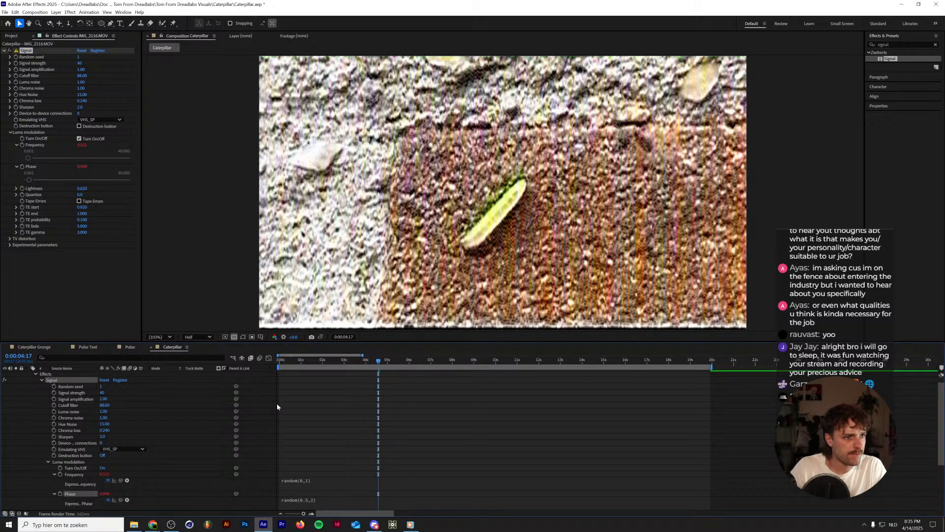
{"action": "key", "text": "space"}
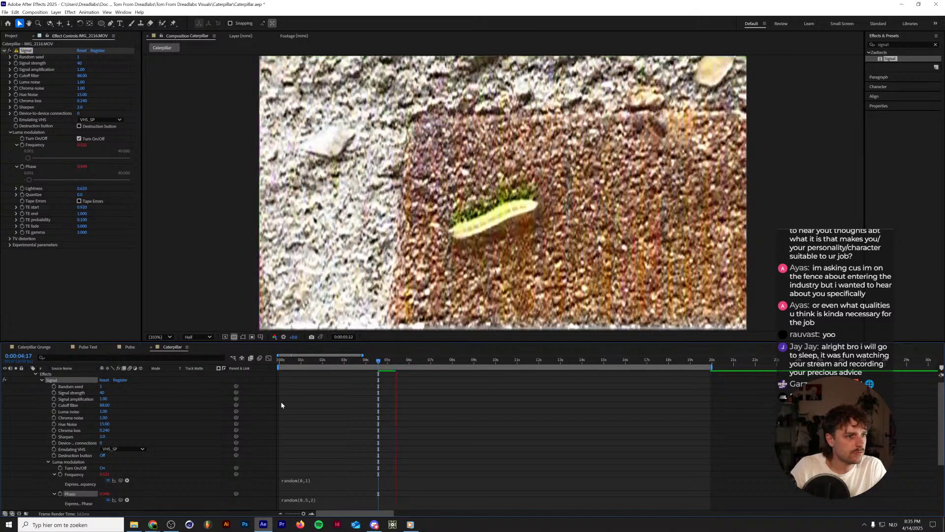
{"action": "key", "text": "space"}
Try a luma modulation Quantize of 1.0 on the footage, and undo it.
{"action": "scroll", "coordinate": [158, 468], "scroll_direction": "down", "scroll_amount": 3}
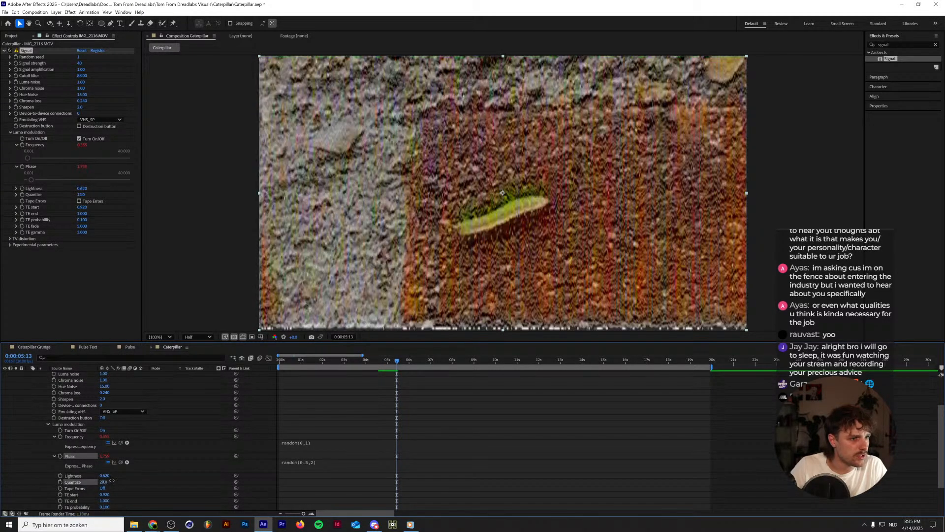
{"action": "left_click_drag", "start_coordinate": [101, 482], "coordinate": [102, 481]}
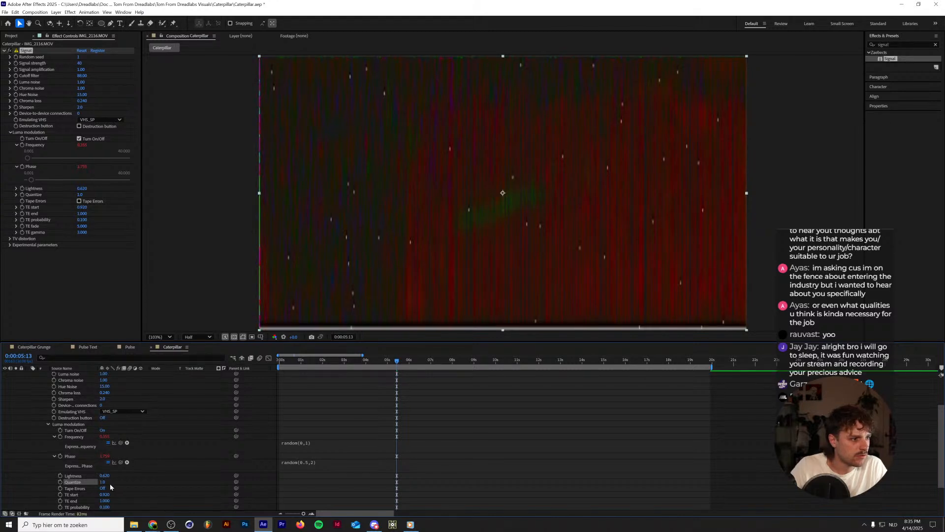
{"action": "key", "text": "ctrl+z"}
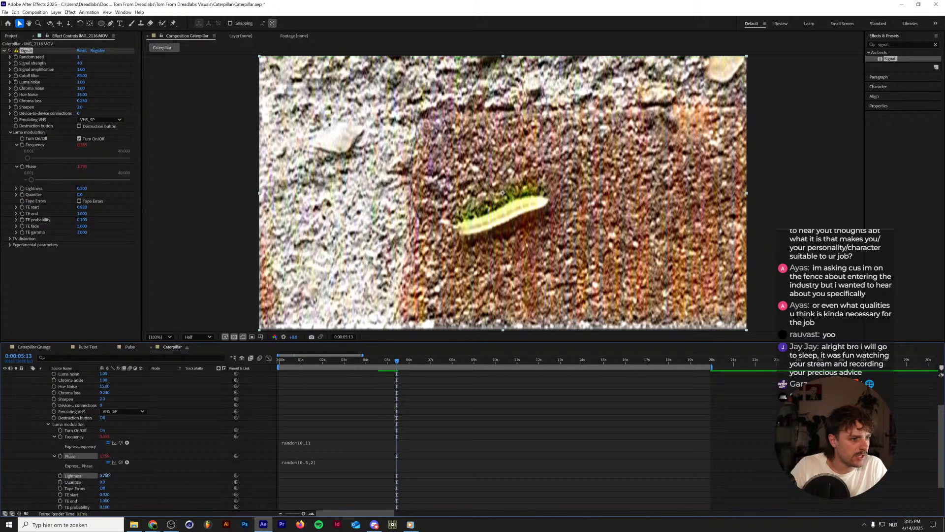
Enable expressions on the Signal effect's Luma noise, Chroma noise and Hue Noise, and drive Luma noise with random(0,100).
{"action": "scroll", "coordinate": [117, 473], "scroll_direction": "up", "scroll_amount": 3}
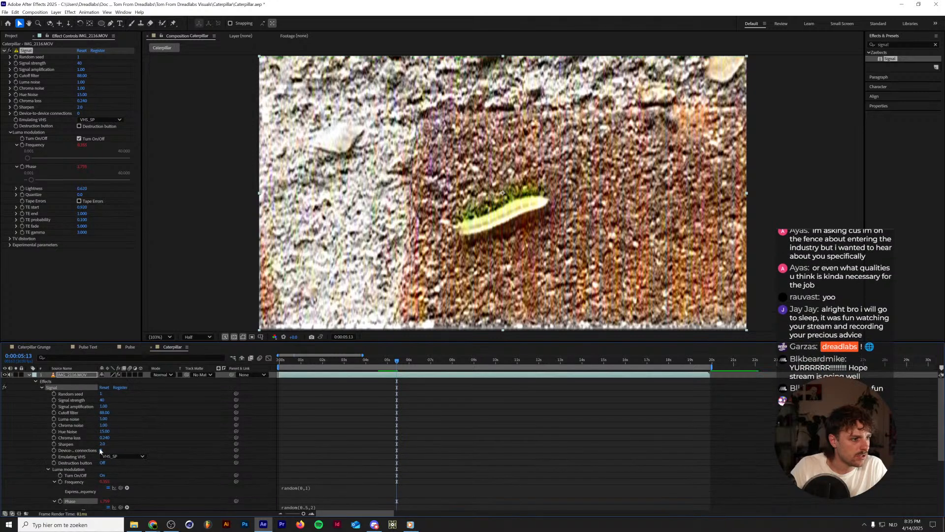
{"action": "left_click", "coordinate": [54, 418], "text": "alt"}
{"action": "left_click", "coordinate": [55, 438], "text": "alt"}
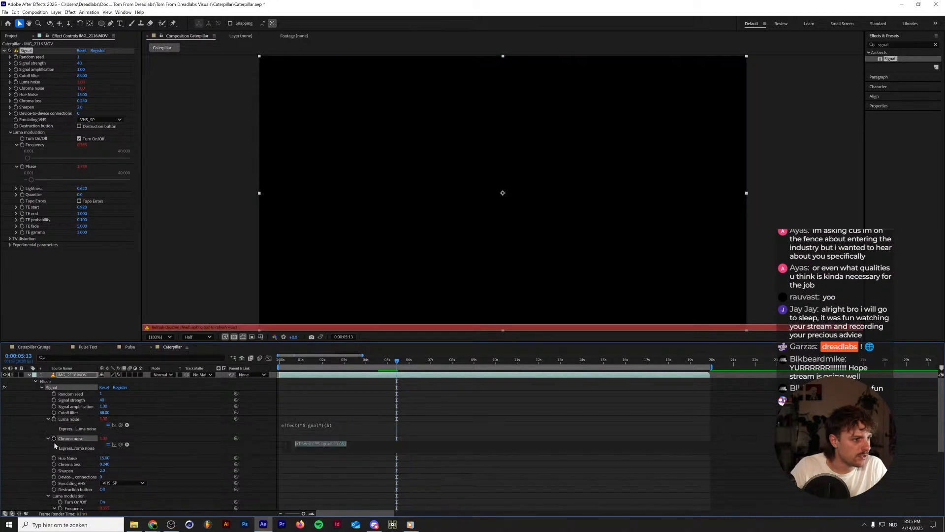
{"action": "left_click", "coordinate": [54, 458], "text": "alt"}
{"action": "left_click", "coordinate": [292, 426]}
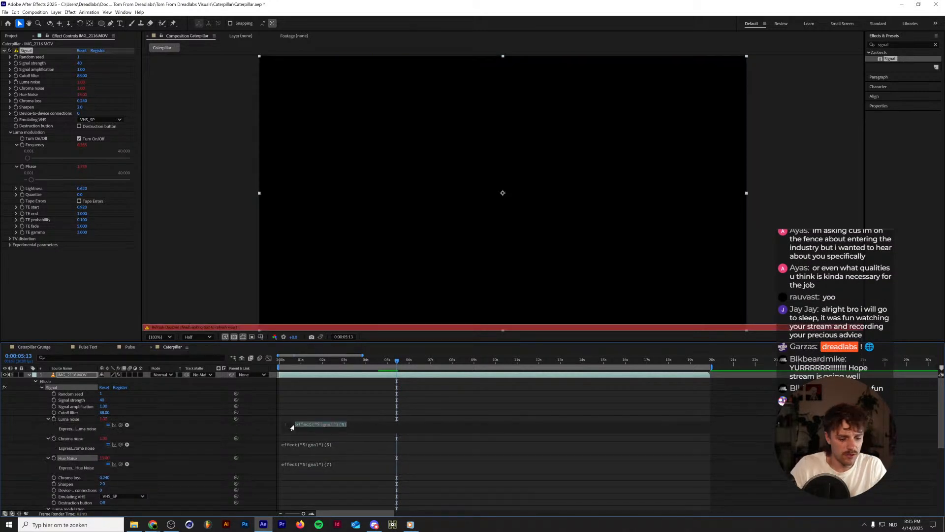
{"action": "type", "text": "random()"}
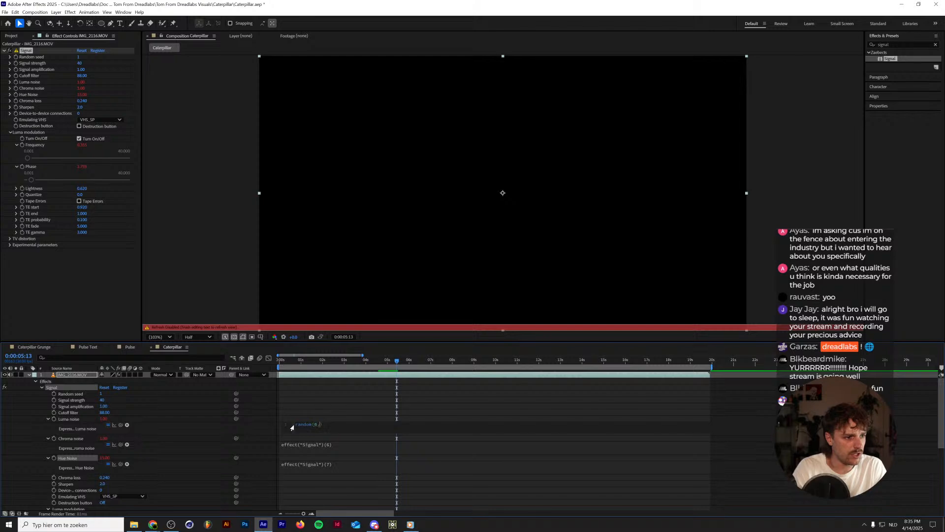
{"action": "type", "text": "0,100"}
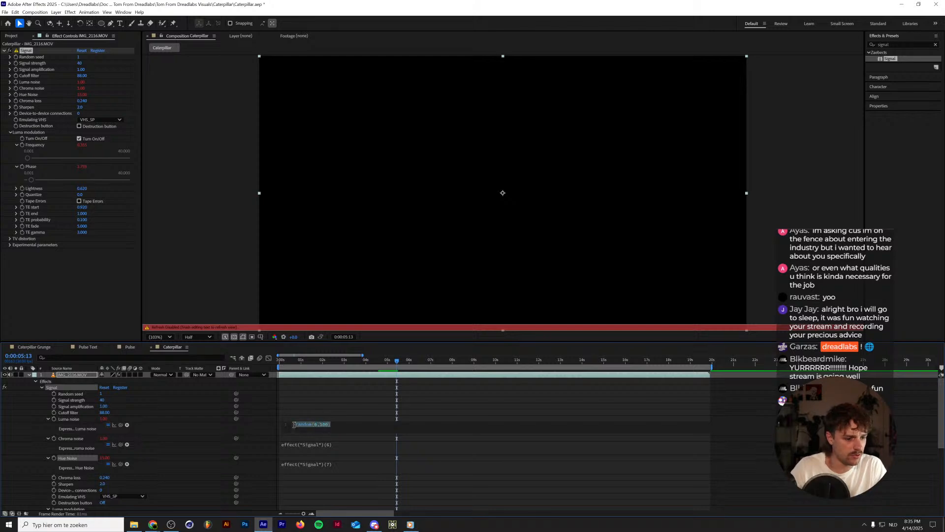
Reuse the expression random(0,100) for the Signal effect's Chroma noise and Hue Noise.
{"action": "left_click", "coordinate": [315, 445]}
{"action": "type", "text": "random(0,100)"}
{"action": "left_click", "coordinate": [320, 465]}
{"action": "type", "text": "random(0,100)"}
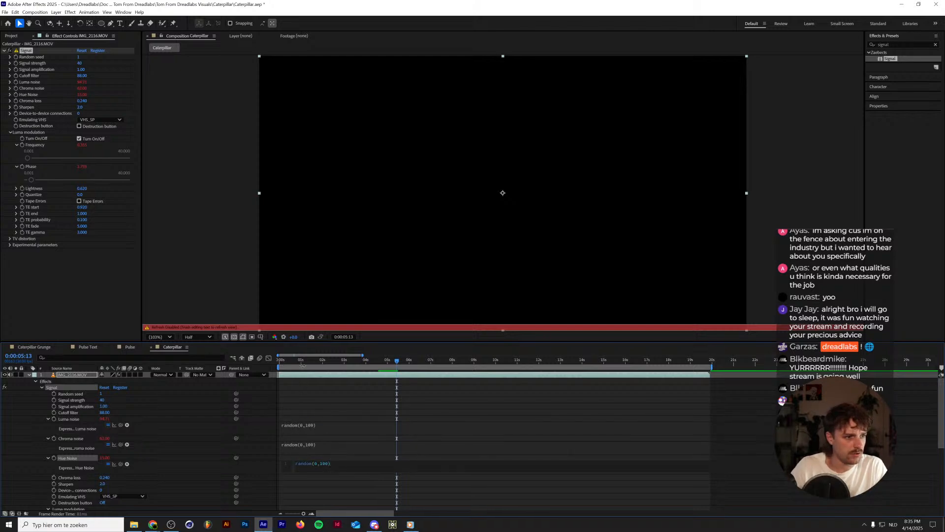
Preview the randomised noise by playing the composition from its start.
{"action": "left_click_drag", "start_coordinate": [294, 362], "coordinate": [269, 358]}
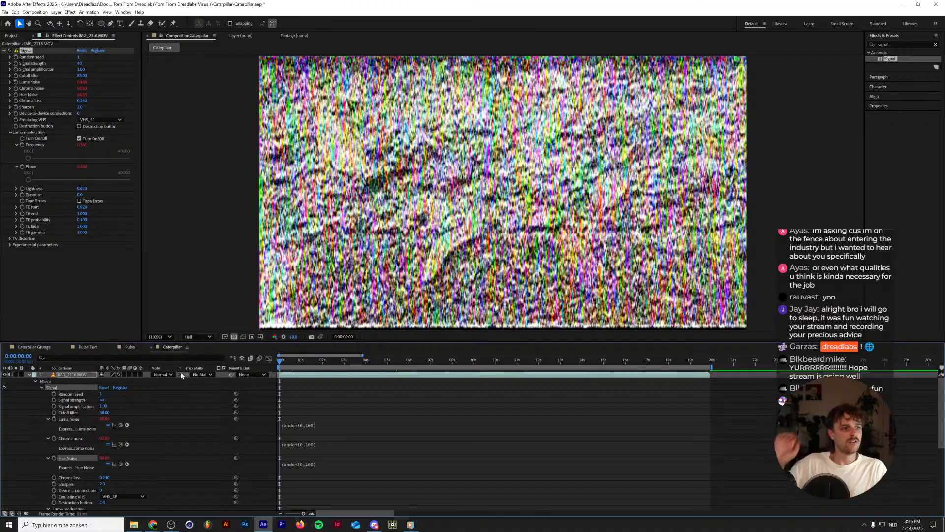
{"action": "key", "text": "space"}
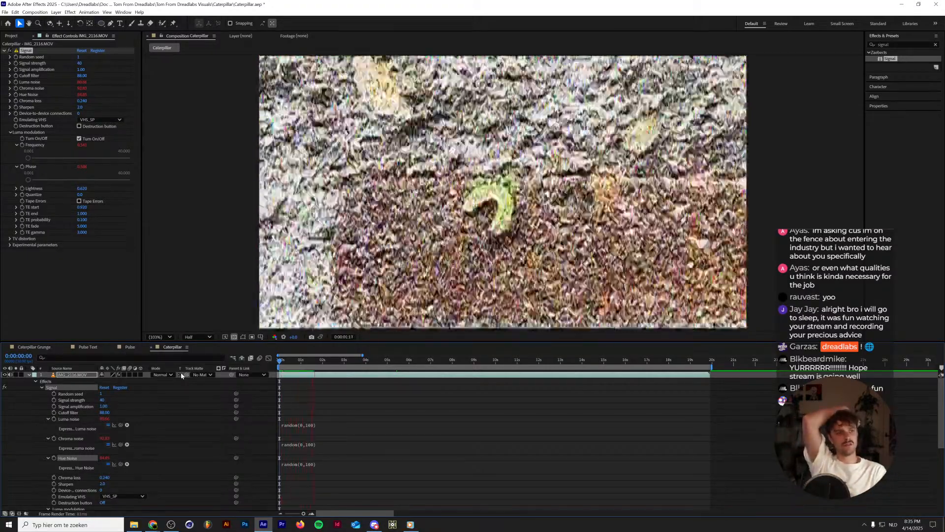
{"action": "key", "text": "space"}
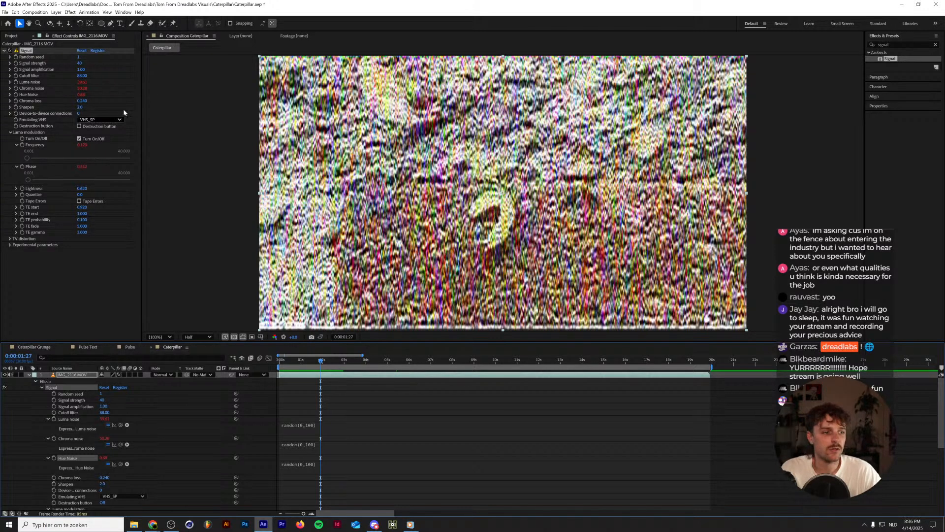
{"action": "left_click_drag", "start_coordinate": [311, 359], "coordinate": [279, 359]}
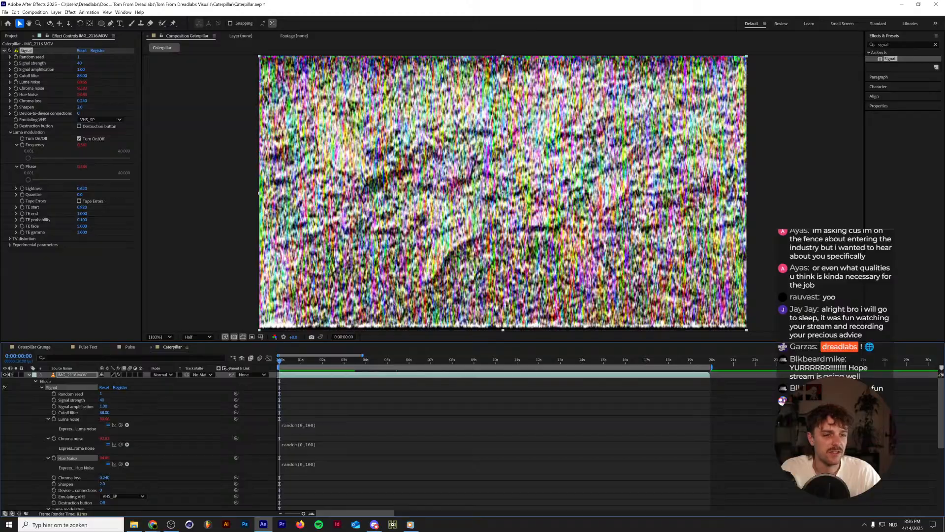
{"action": "key", "text": "space"}
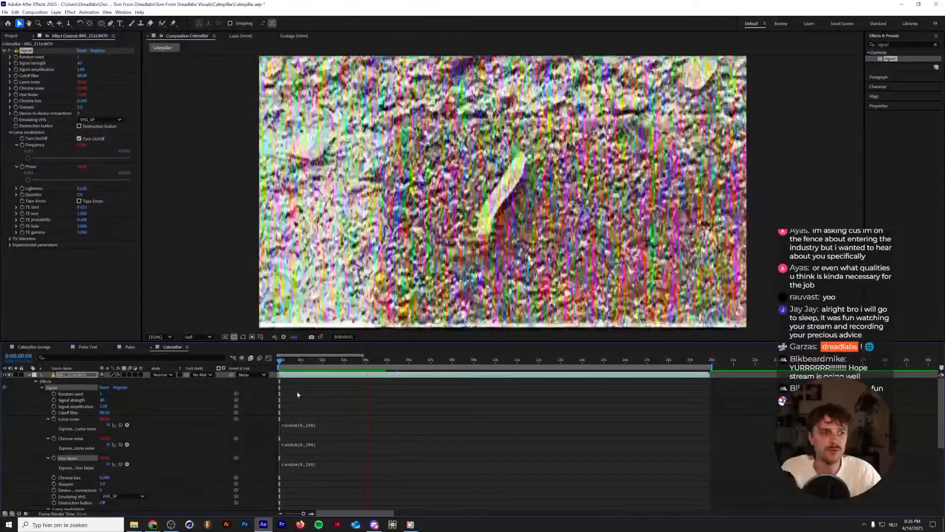
{"action": "key", "text": "space"}
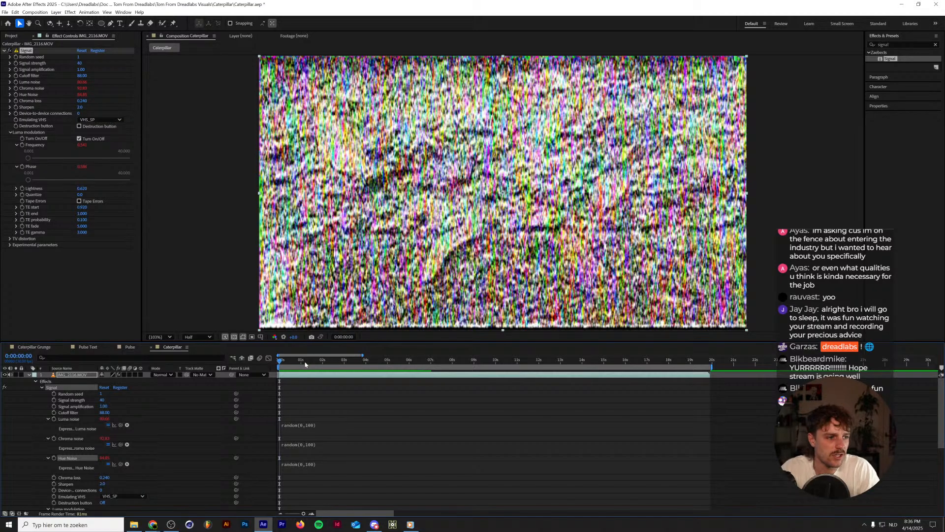
{"action": "key", "text": "space"}
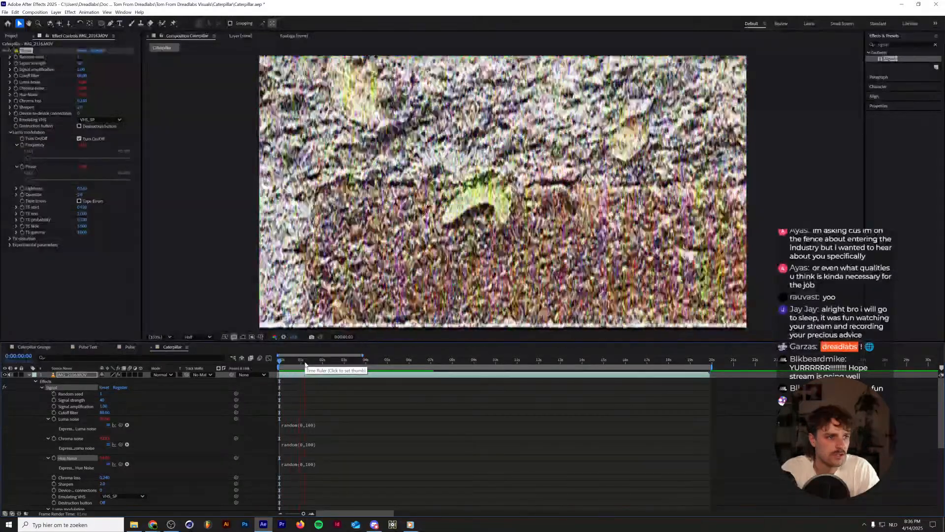
{"action": "key", "text": "space"}
Apply Posterize Time to the caterpillar footage with a frame rate of 12 and preview the playback.
{"action": "left_click", "coordinate": [900, 43]}
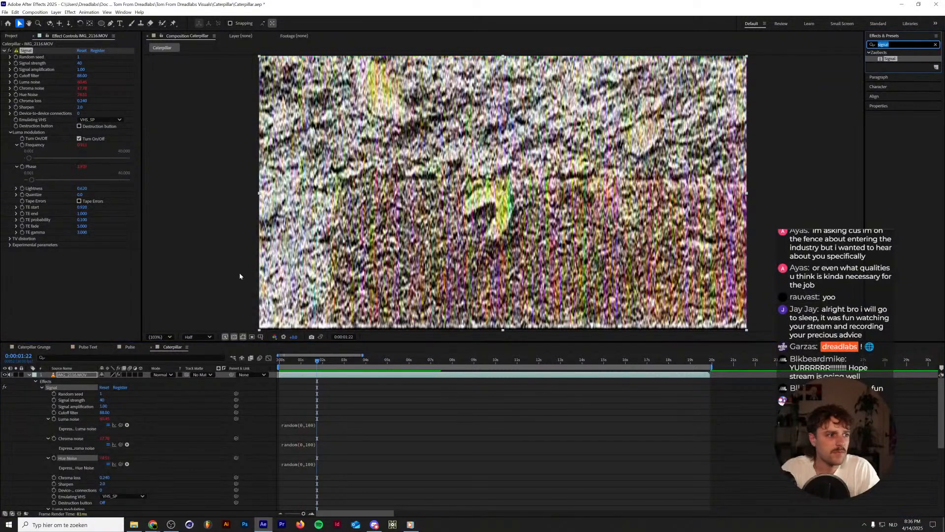
{"action": "type", "text": "posteriz"}
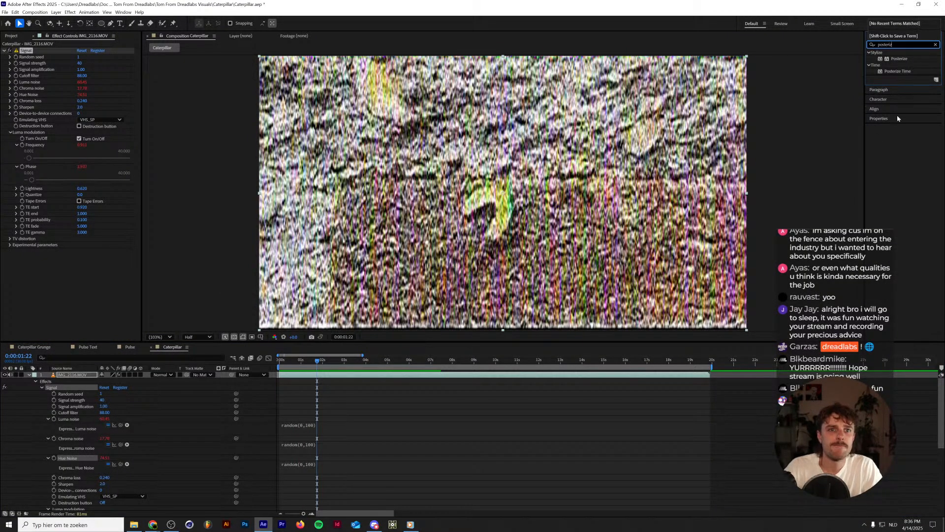
{"action": "left_click_drag", "start_coordinate": [908, 71], "coordinate": [75, 375]}
{"action": "left_click", "coordinate": [81, 257]}
{"action": "type", "text": "12"}
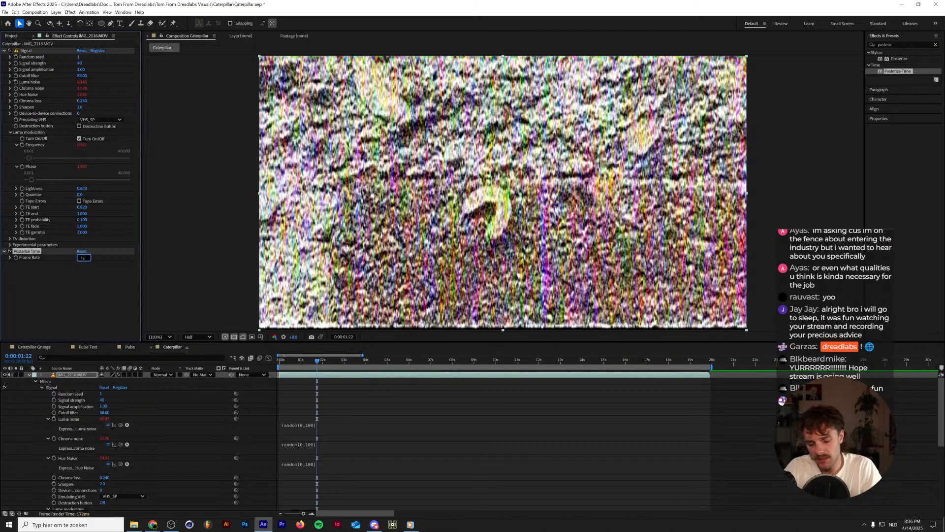
{"action": "key", "text": "Return"}
{"action": "key", "text": "space"}
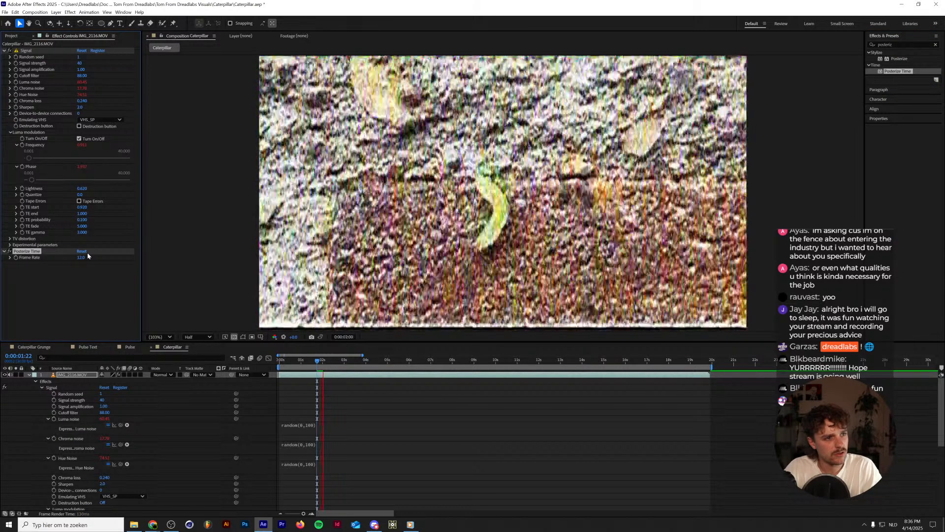
{"action": "key", "text": "space"}
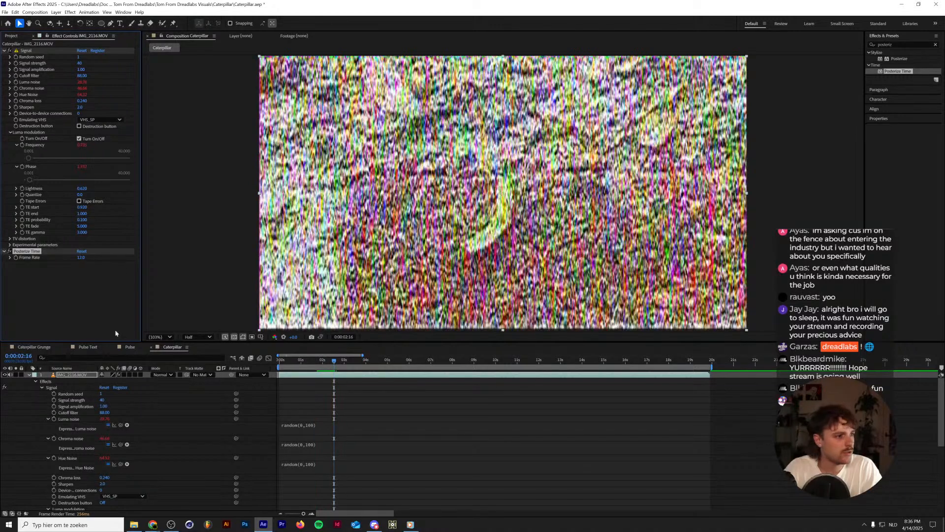
Turn on the Signal effect's Destruction button, and compare the playback with luma modulation switched off and on.
{"action": "left_click", "coordinate": [79, 127]}
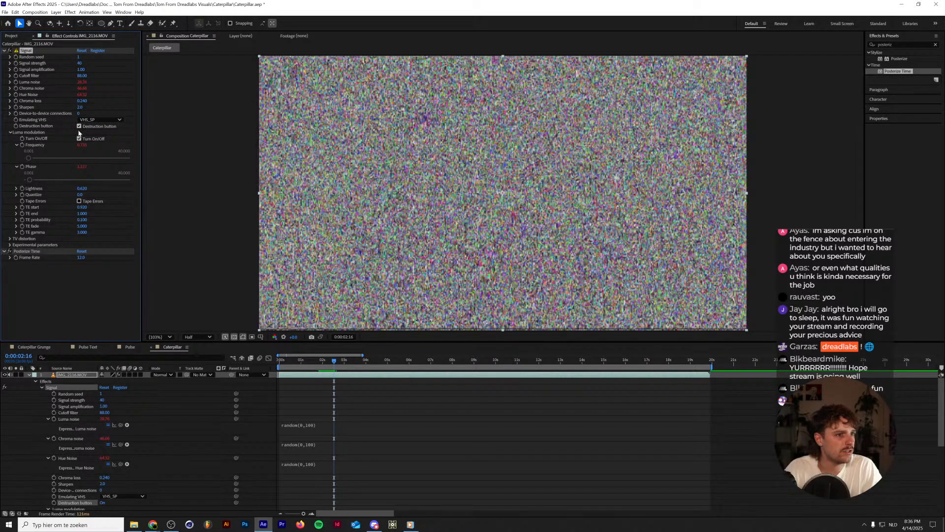
{"action": "left_click", "coordinate": [79, 139]}
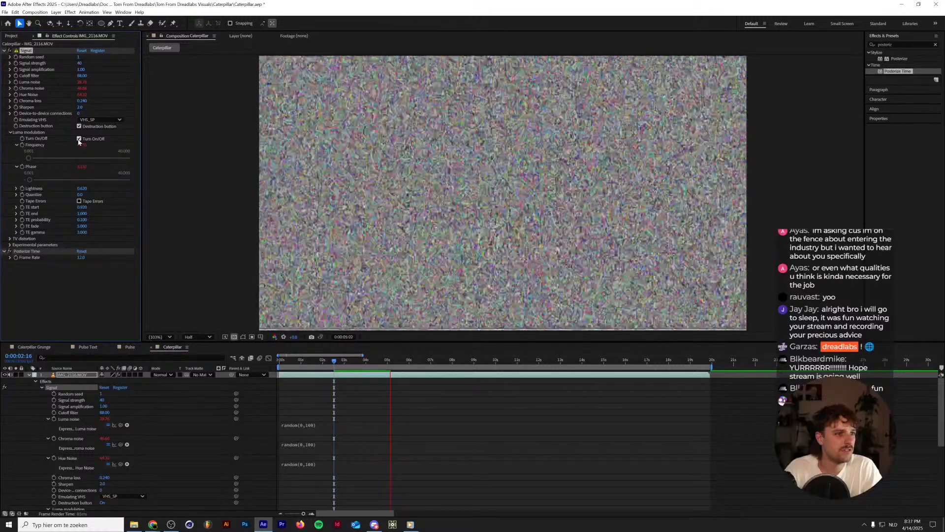
{"action": "key", "text": "space"}
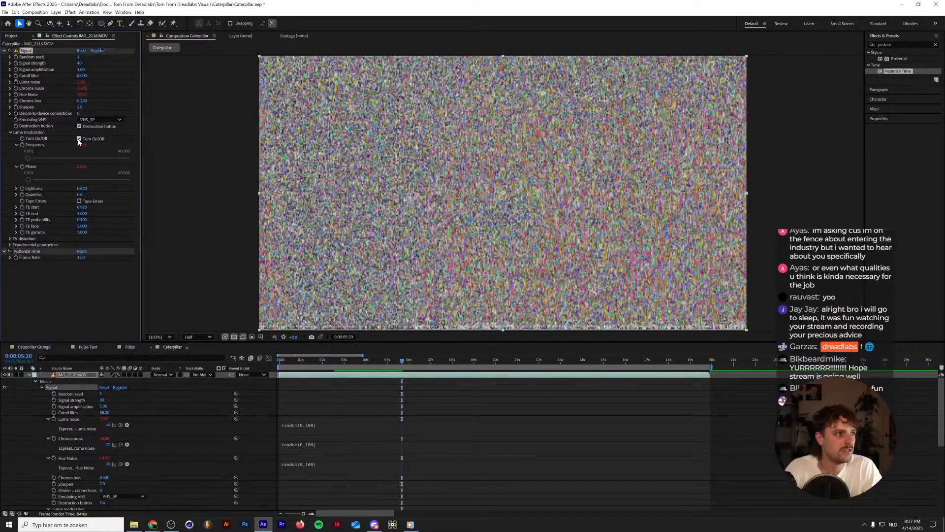
{"action": "left_click", "coordinate": [79, 139]}
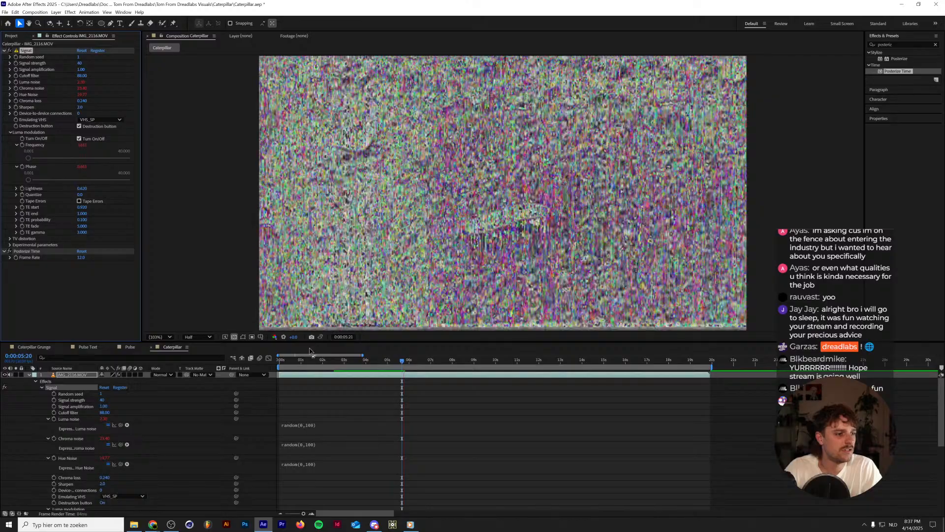
Remove the random expressions from the Signal effect's Chroma noise and Hue Noise while previewing the playback.
{"action": "scroll", "coordinate": [344, 426], "scroll_direction": "down", "scroll_amount": 5}
{"action": "scroll", "coordinate": [337, 423], "scroll_direction": "up", "scroll_amount": 4}
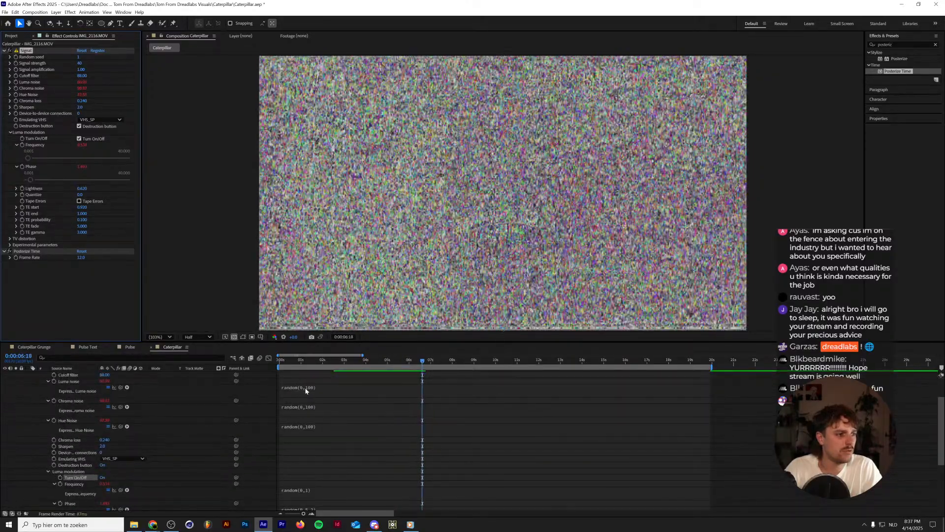
{"action": "left_click", "coordinate": [305, 407]}
{"action": "key", "text": "BackSpace"}
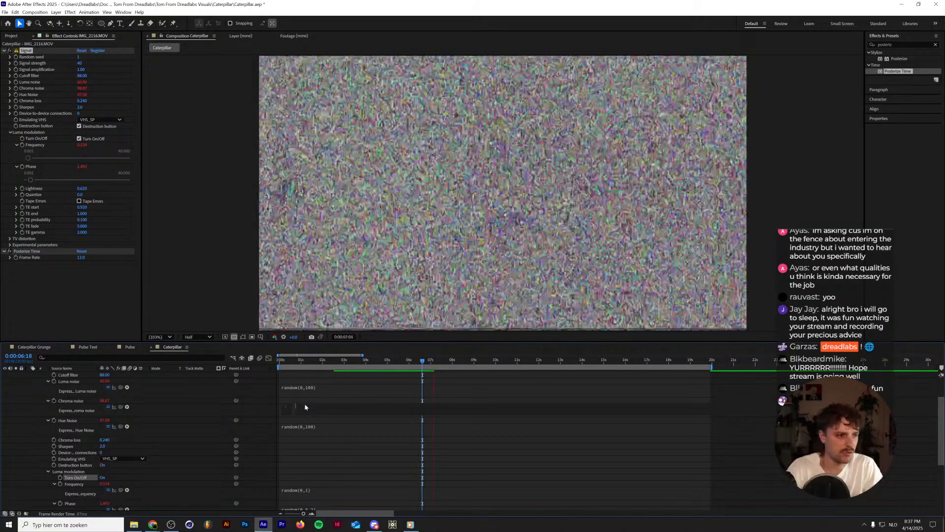
{"action": "key", "text": "KP_Enter"}
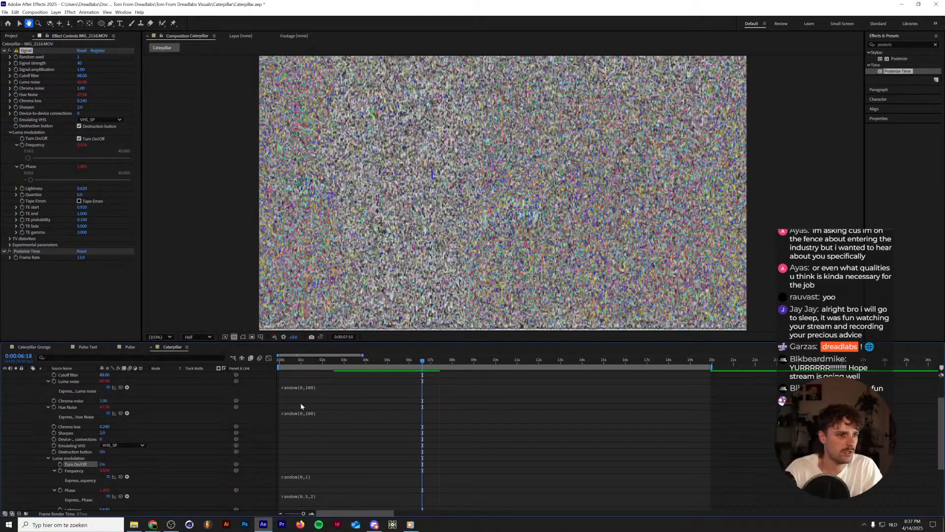
{"action": "key", "text": "space"}
{"action": "left_click", "coordinate": [299, 413]}
{"action": "key", "text": "BackSpace"}
{"action": "key", "text": "KP_Enter"}
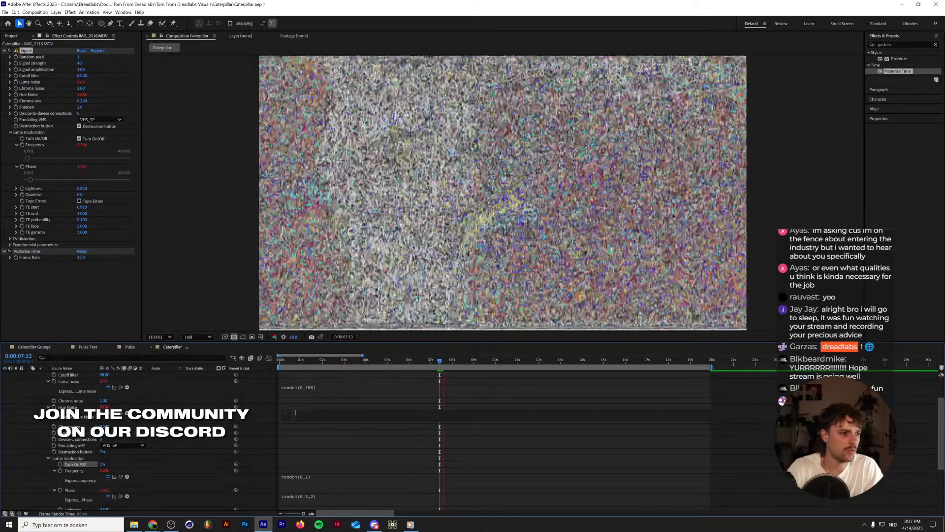
{"action": "key", "text": "space"}
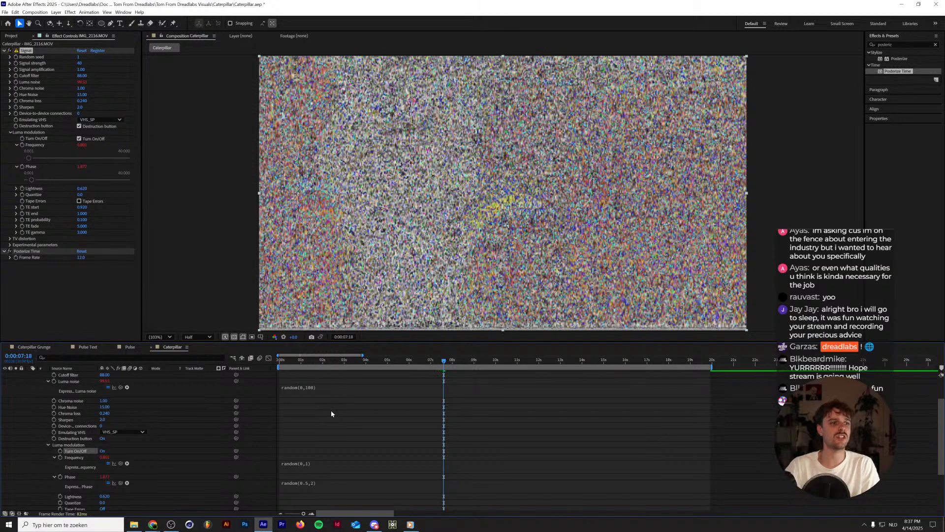
Try the footage without Luma noise's random expression and preview the playback.
{"action": "left_click", "coordinate": [315, 388]}
{"action": "left_click", "coordinate": [325, 381]}
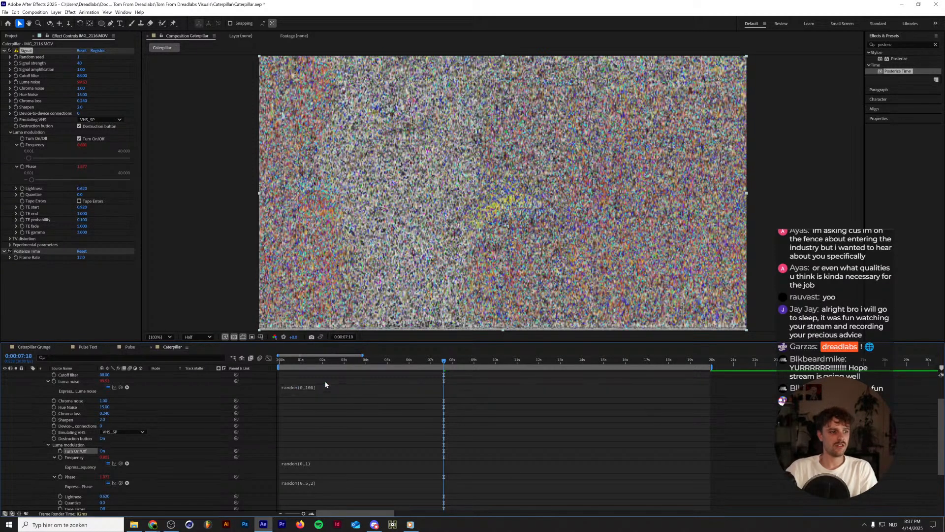
{"action": "key", "text": "space"}
{"action": "key", "text": "space"}
{"action": "left_click", "coordinate": [55, 381], "text": "alt"}
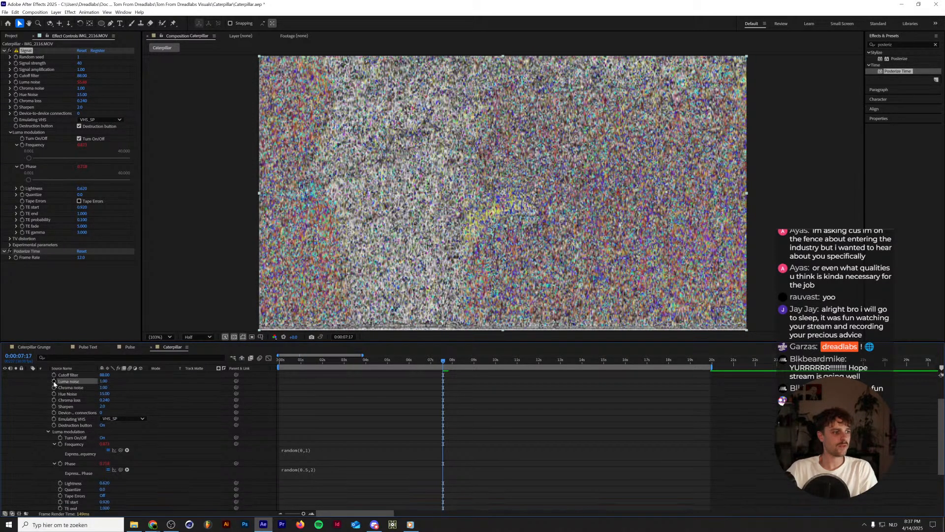
{"action": "key", "text": "space"}
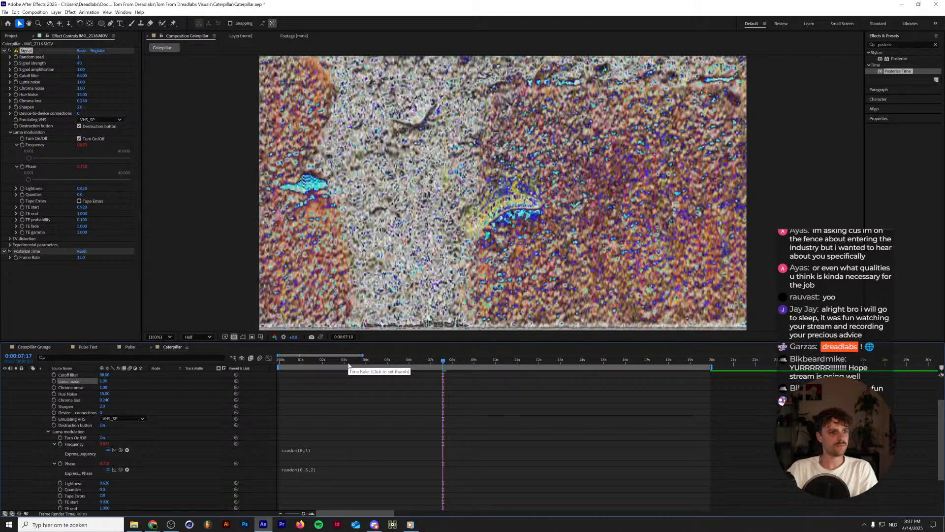
Undo the removal of Luma noise's expression, keep Hue Noise without one, and preview the playback.
{"action": "key", "text": "ctrl+z"}
{"action": "key", "text": "ctrl+z"}
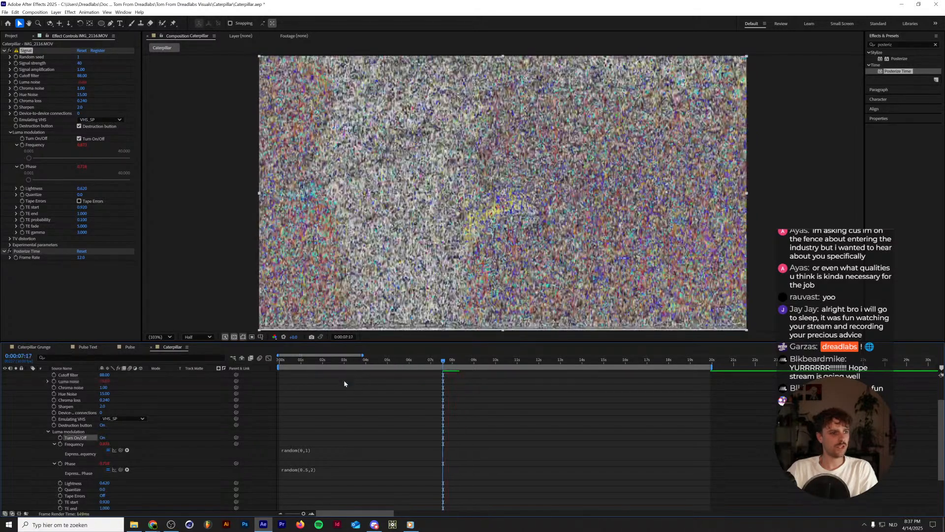
{"action": "scroll", "coordinate": [321, 399], "scroll_direction": "up", "scroll_amount": 2}
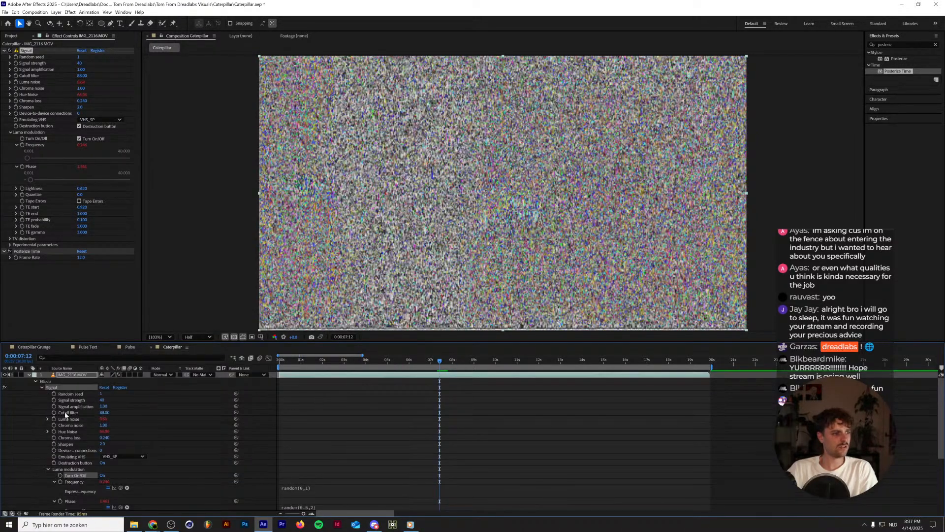
{"action": "key", "text": "ctrl+shift+z"}
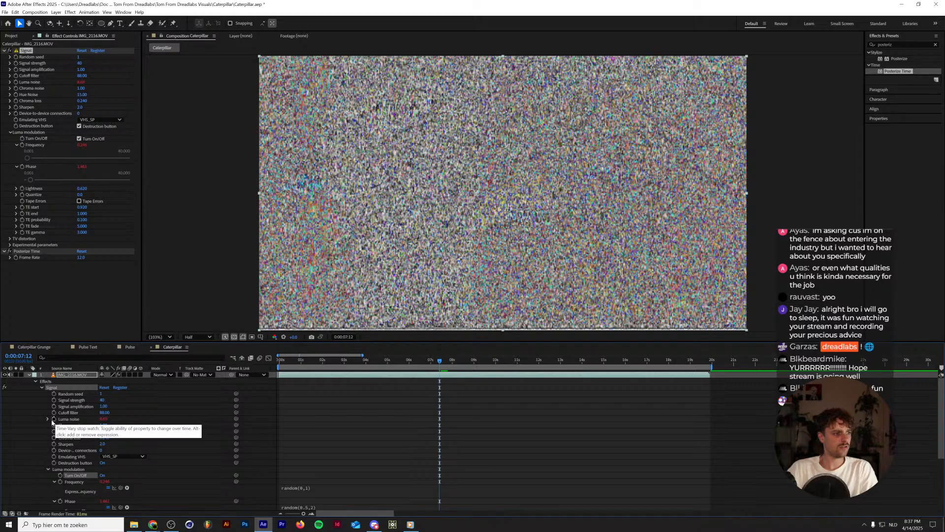
{"action": "key", "text": "space"}
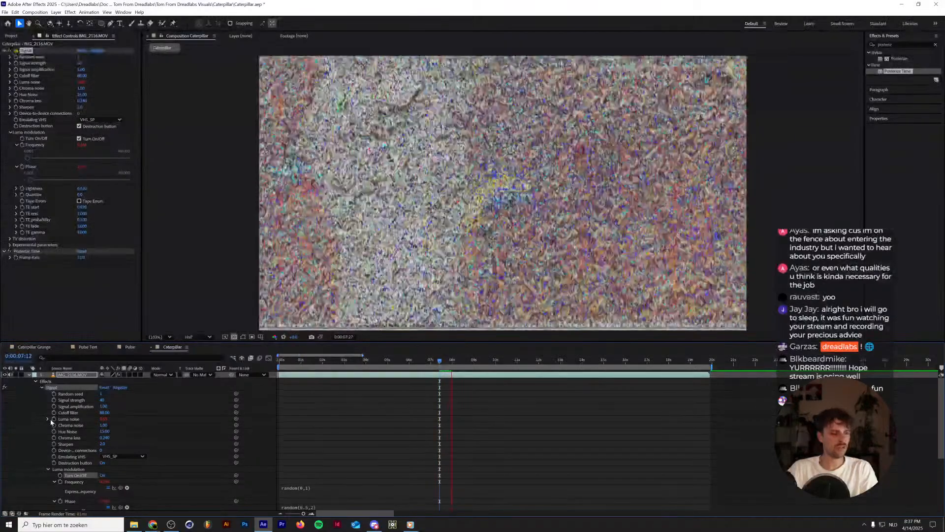
{"action": "key", "text": "space"}
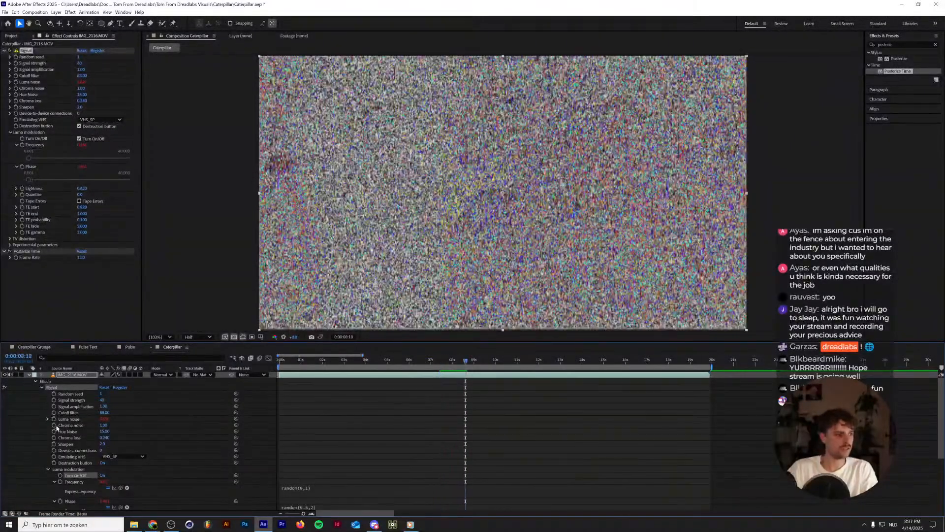
Change the Signal effect's Luma noise expression to random(0,50), preview the playback, and collapse the footage layer.
{"action": "left_click", "coordinate": [48, 418]}
{"action": "left_click", "coordinate": [302, 427]}
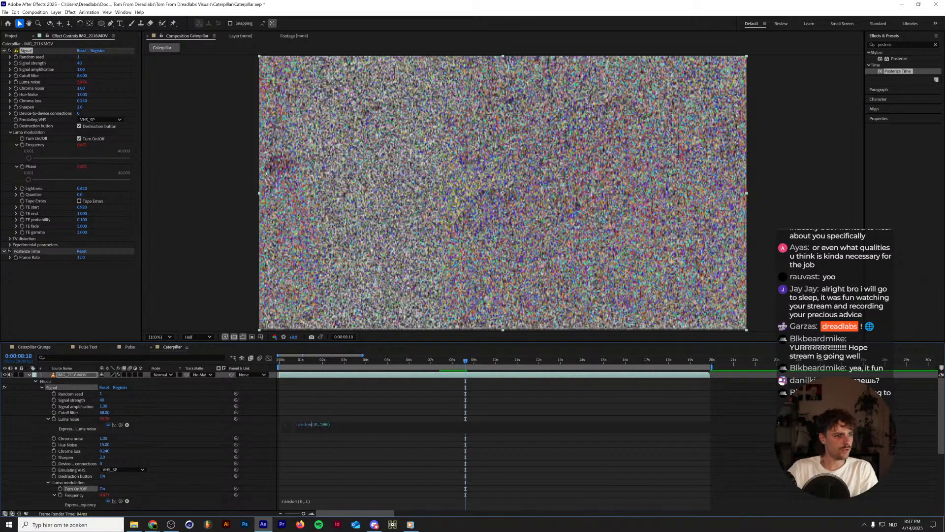
{"action": "type", "text": "50"}
{"action": "key", "text": "KP_Enter"}
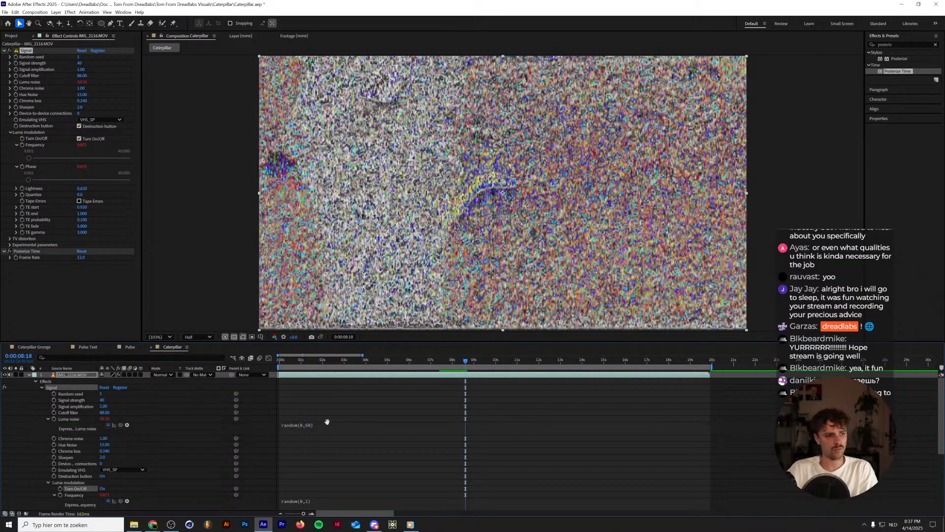
{"action": "key", "text": "space"}
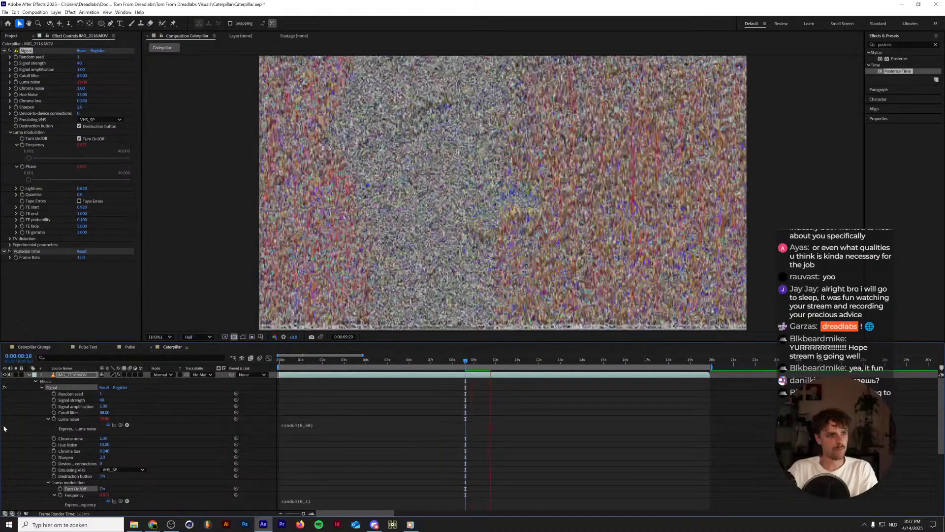
{"action": "left_click", "coordinate": [31, 375]}
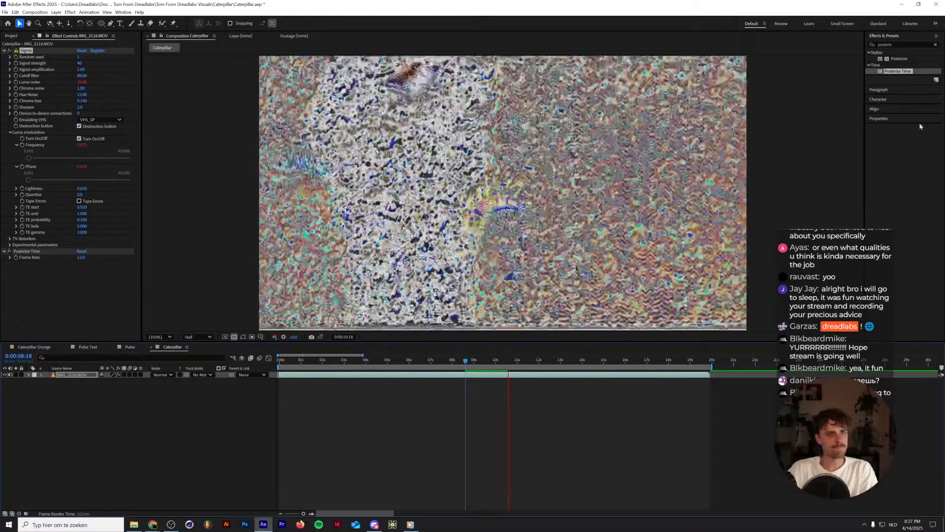
Add an adjustment layer above the footage and apply the CC Toner effect to it, keeping Tones at Tritone.
{"action": "left_click_drag", "start_coordinate": [903, 46], "coordinate": [830, 48]}
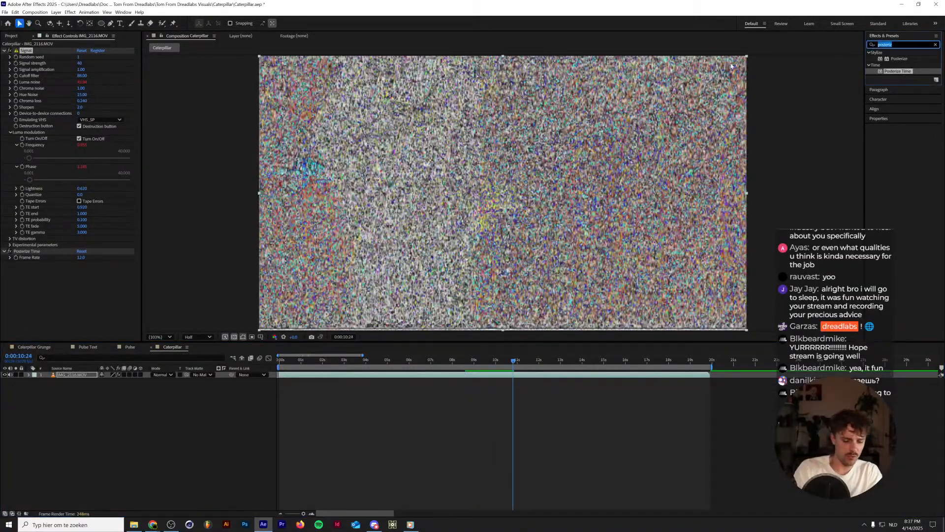
{"action": "type", "text": "toner"}
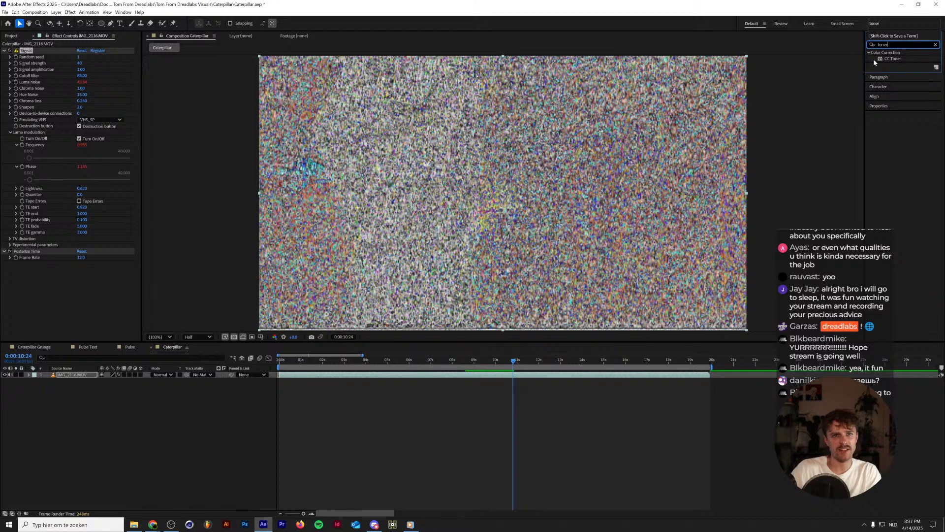
{"action": "left_click", "coordinate": [145, 415]}
{"action": "key", "text": "ctrl+alt+y"}
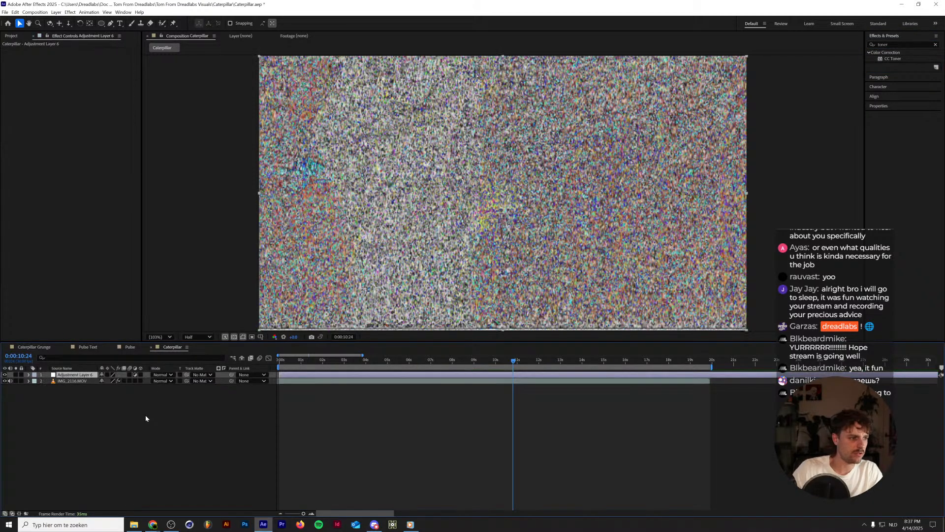
{"action": "left_click_drag", "start_coordinate": [893, 59], "coordinate": [74, 375]}
{"action": "left_click", "coordinate": [105, 58]}
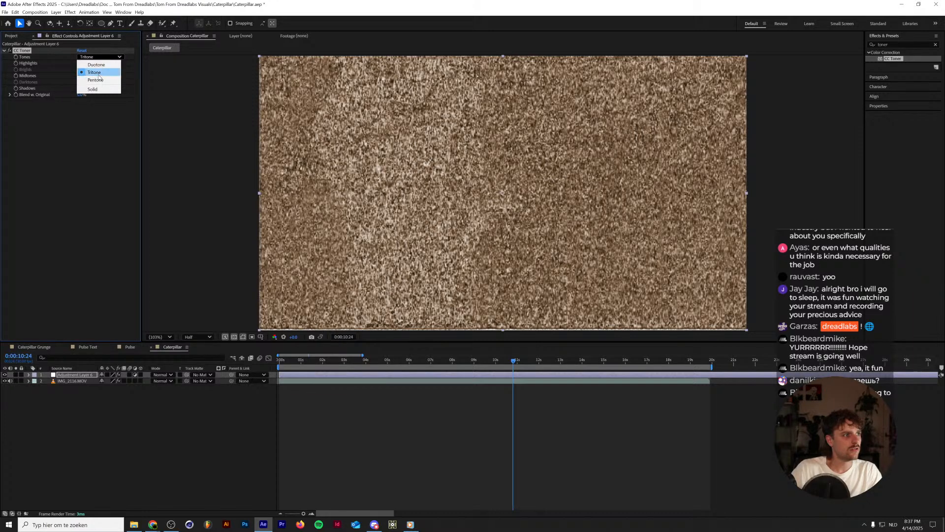
{"action": "left_click", "coordinate": [67, 131]}
Set CC Toner's Midtones color to a soft pinkish purple and preview the playback.
{"action": "left_click", "coordinate": [81, 76]}
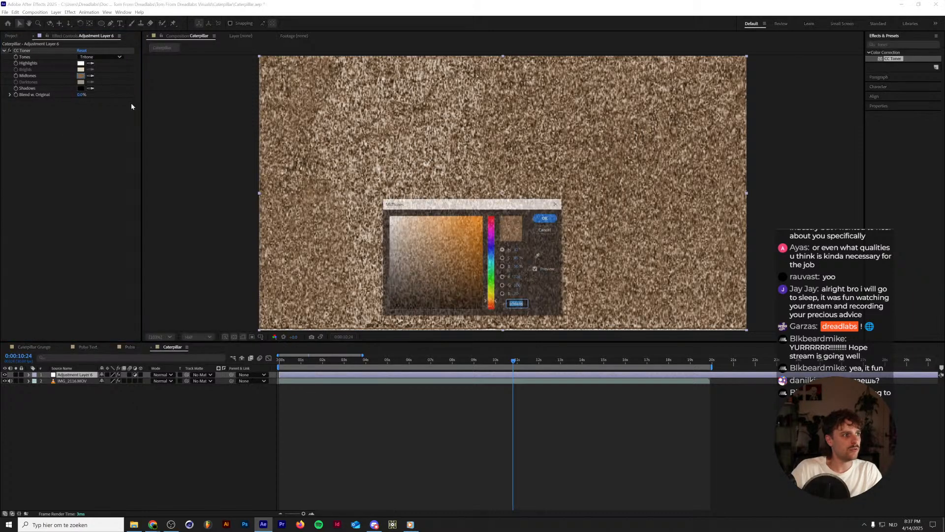
{"action": "left_click", "coordinate": [492, 231]}
{"action": "left_click_drag", "start_coordinate": [471, 230], "coordinate": [494, 200]}
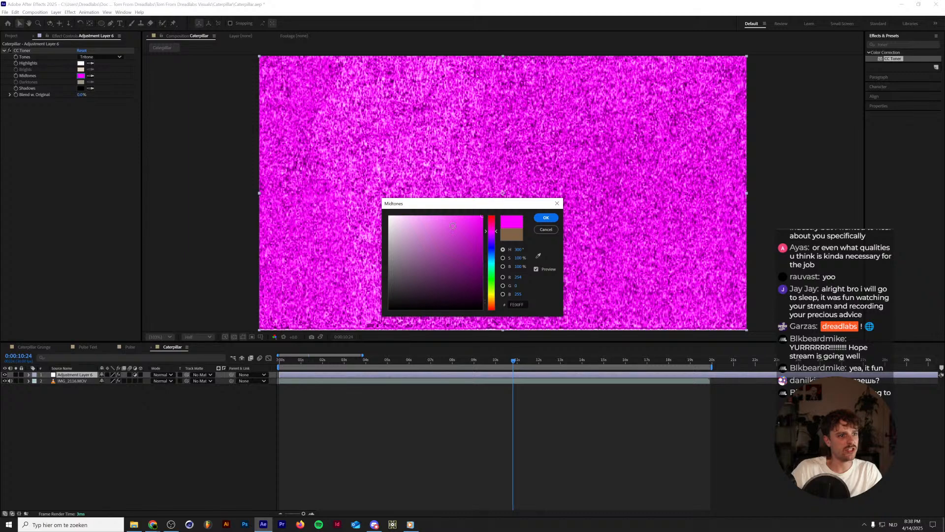
{"action": "left_click_drag", "start_coordinate": [453, 226], "coordinate": [418, 226]}
{"action": "left_click", "coordinate": [546, 217]}
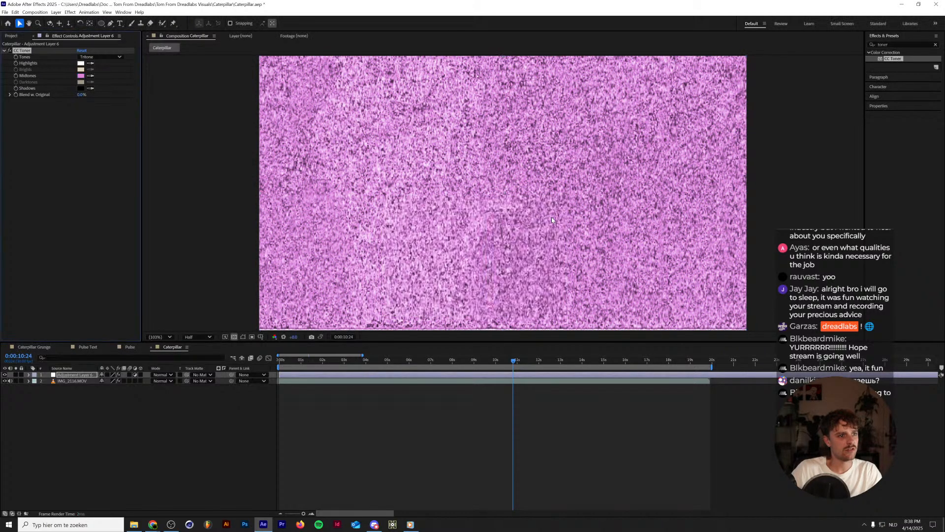
{"action": "key", "text": "space"}
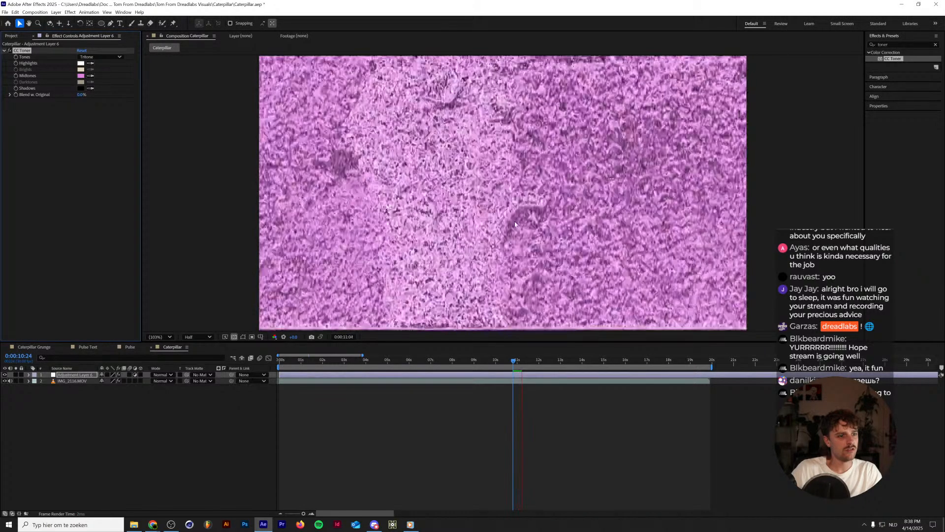
Try the Soft Light blending mode on the adjustment layer and preview the playback.
{"action": "left_click", "coordinate": [166, 375]}
{"action": "left_click", "coordinate": [186, 208]}
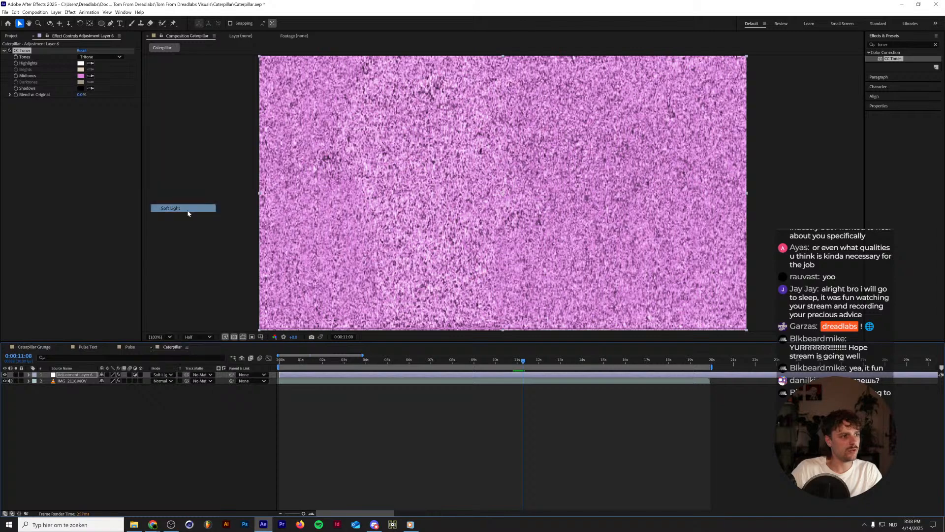
{"action": "key", "text": "space"}
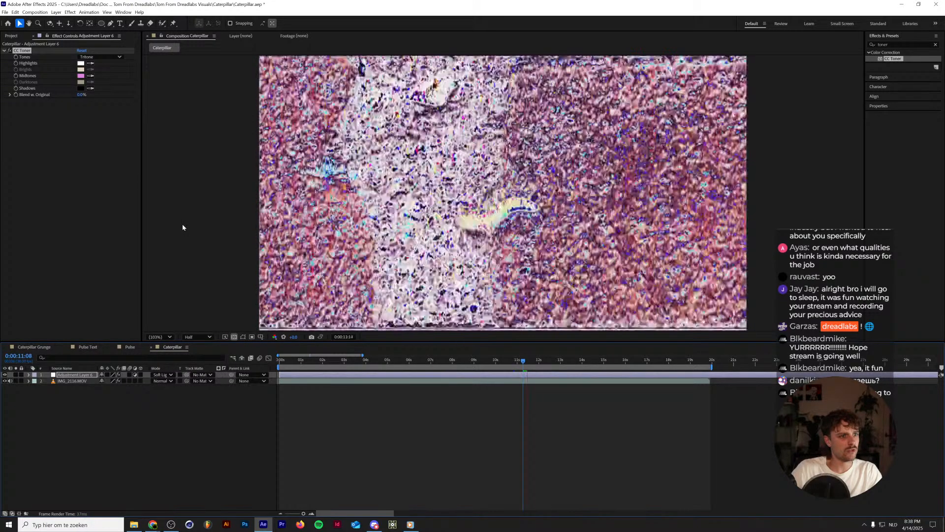
Set the adjustment layer's blending mode to Hue and preview the playback.
{"action": "left_click", "coordinate": [165, 375]}
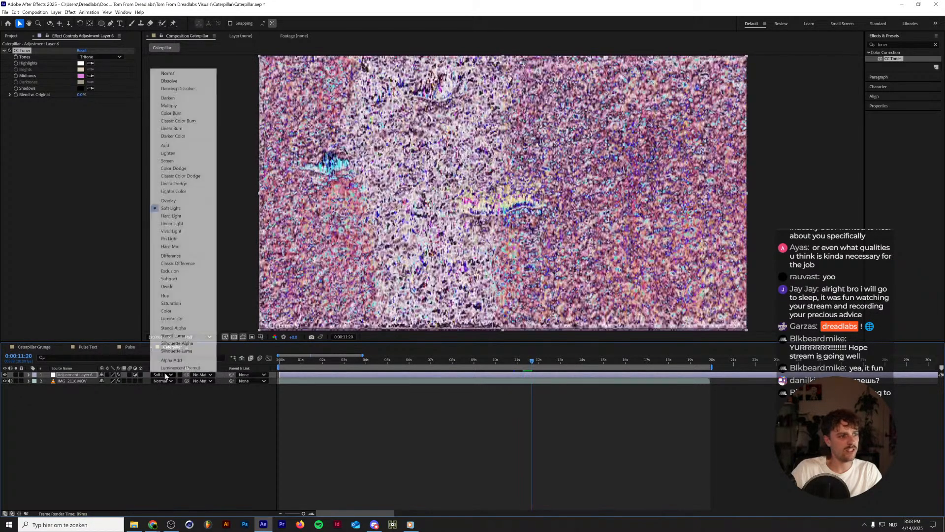
{"action": "left_click", "coordinate": [166, 296]}
{"action": "key", "text": "space"}
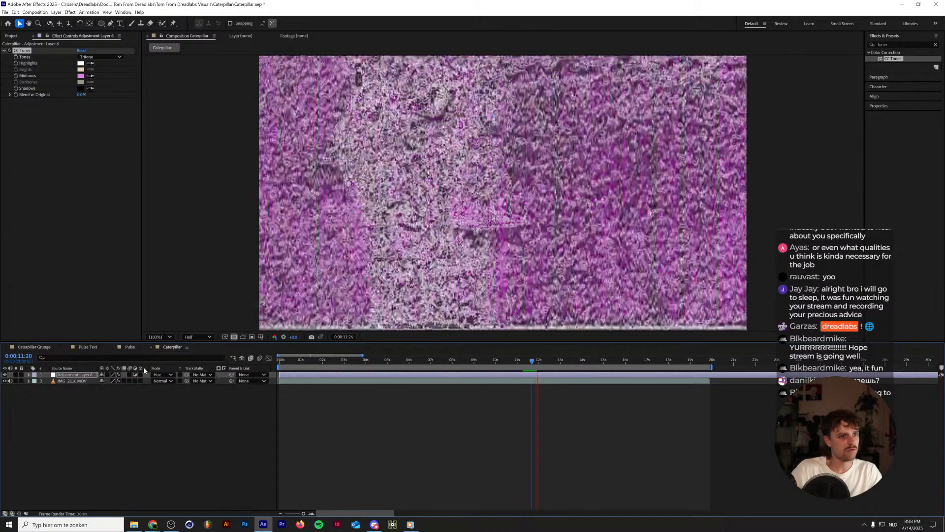
Apply the Invert effect to the adjustment layer below CC Toner and preview the playback.
{"action": "left_click", "coordinate": [902, 37]}
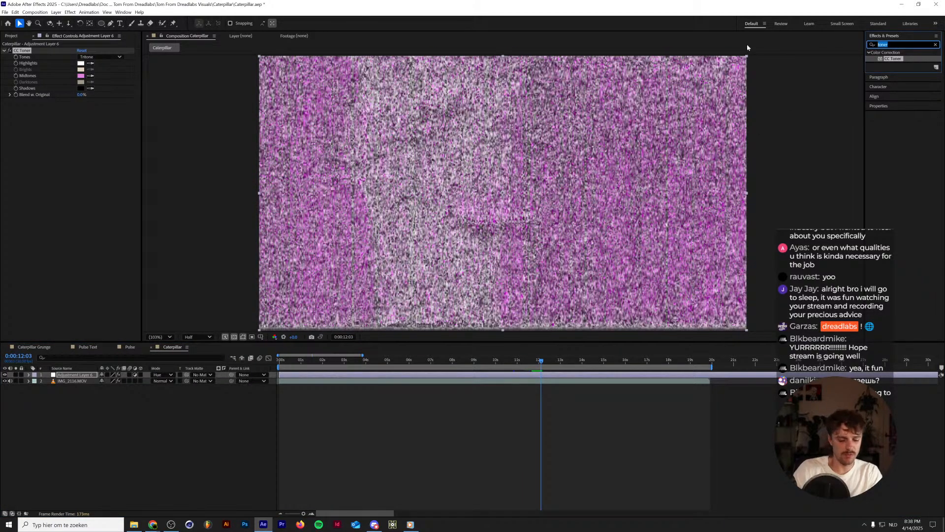
{"action": "type", "text": "invert"}
{"action": "left_click_drag", "start_coordinate": [896, 77], "coordinate": [59, 119]}
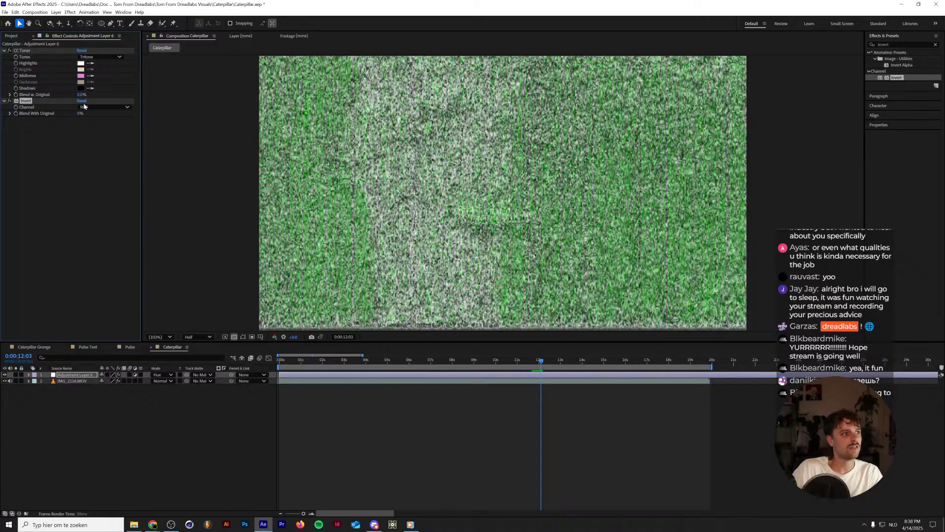
{"action": "key", "text": "space"}
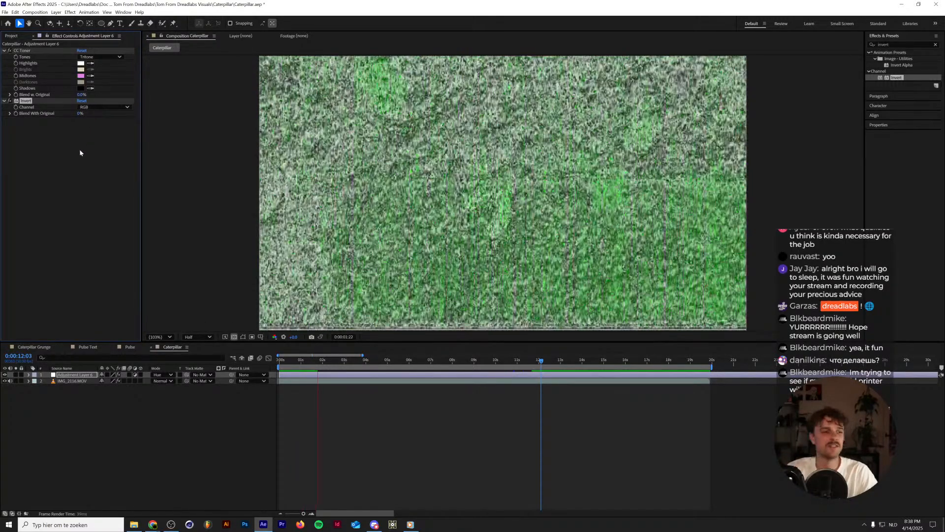
{"action": "key", "text": "space"}
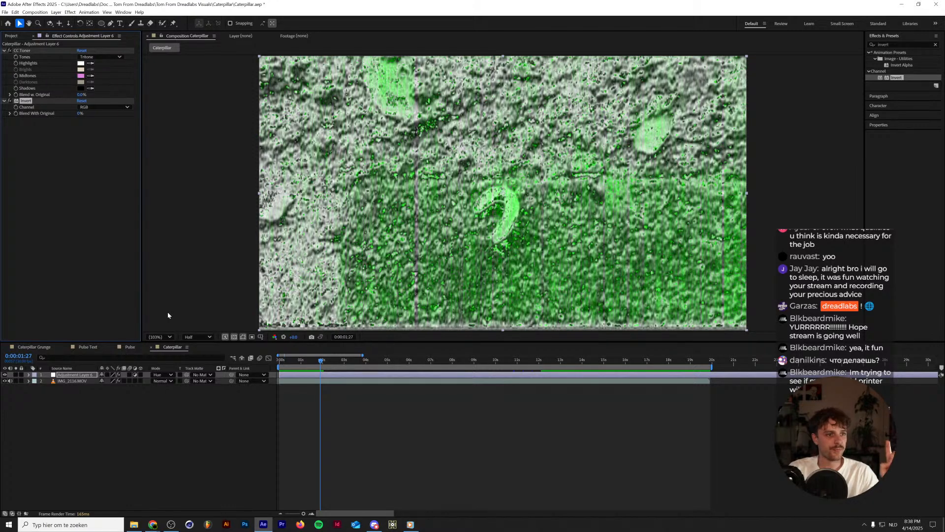
Switch to the Pinterest browser window, examine the green embossed poster and a related typographic poster, and return to After Effects.
{"action": "key", "text": "alt+Tab"}
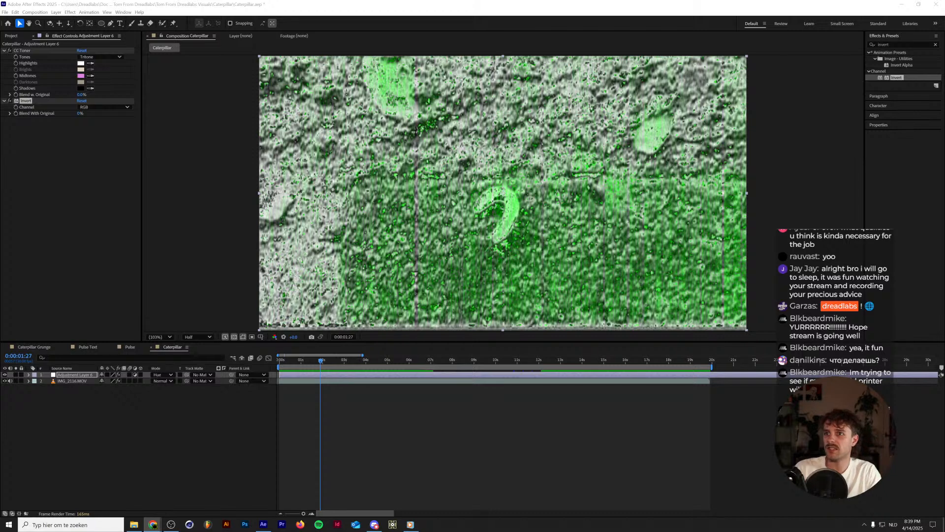
{"action": "left_click_drag", "start_coordinate": [944, 365], "coordinate": [584, 224]}
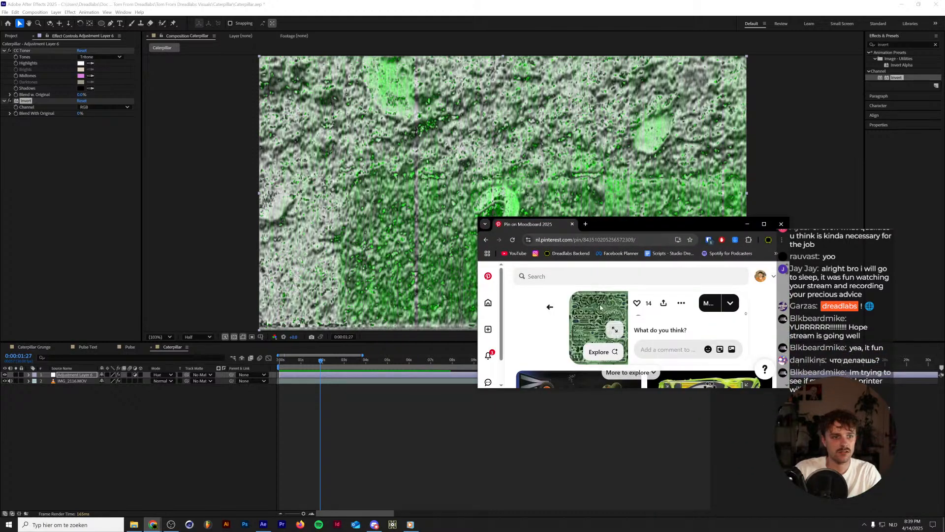
{"action": "double_click", "coordinate": [755, 230]}
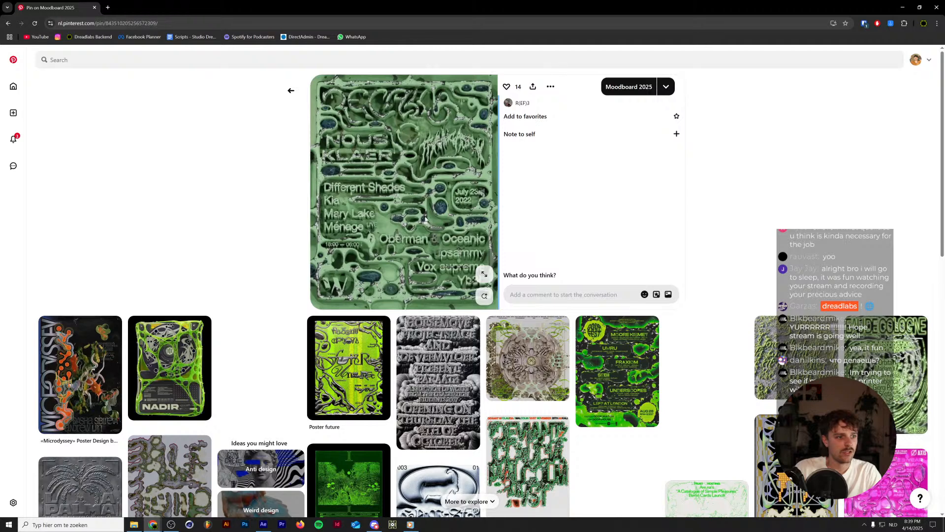
{"action": "left_click", "coordinate": [443, 382]}
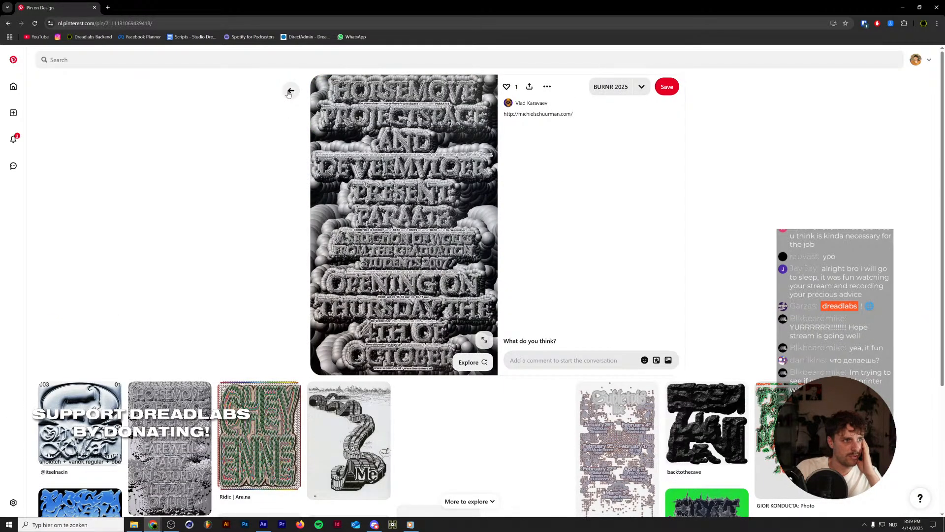
{"action": "left_click", "coordinate": [289, 91]}
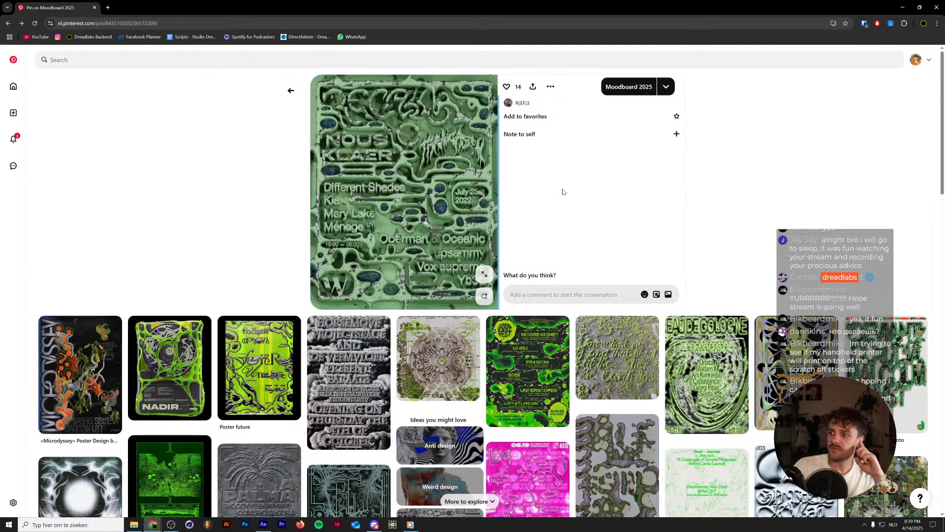
{"action": "left_click", "coordinate": [902, 8]}
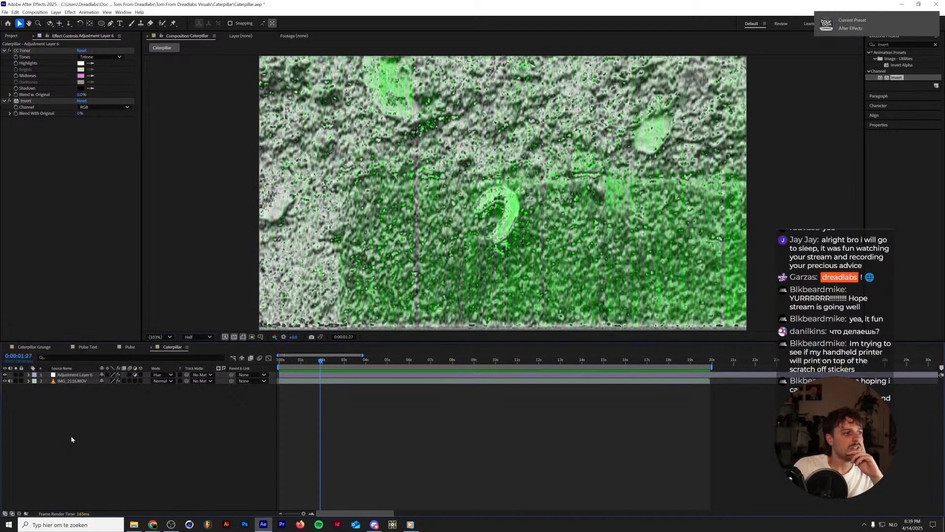
Import Text.ai from the Spider Visuals folder as merged-layer footage and place it as a hidden top layer in the Caterpillar composition.
{"action": "left_click", "coordinate": [11, 36]}
{"action": "double_click", "coordinate": [67, 250]}
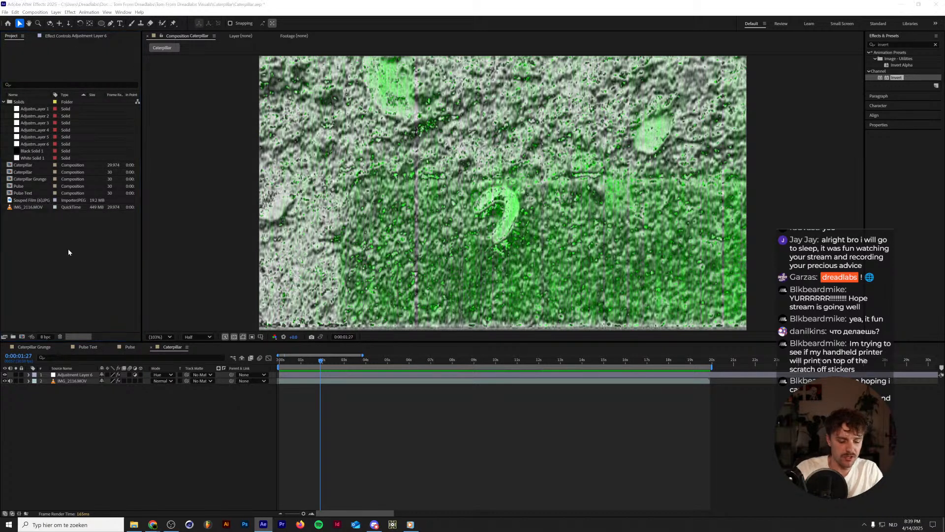
{"action": "scroll", "coordinate": [270, 222], "scroll_direction": "up", "scroll_amount": 3}
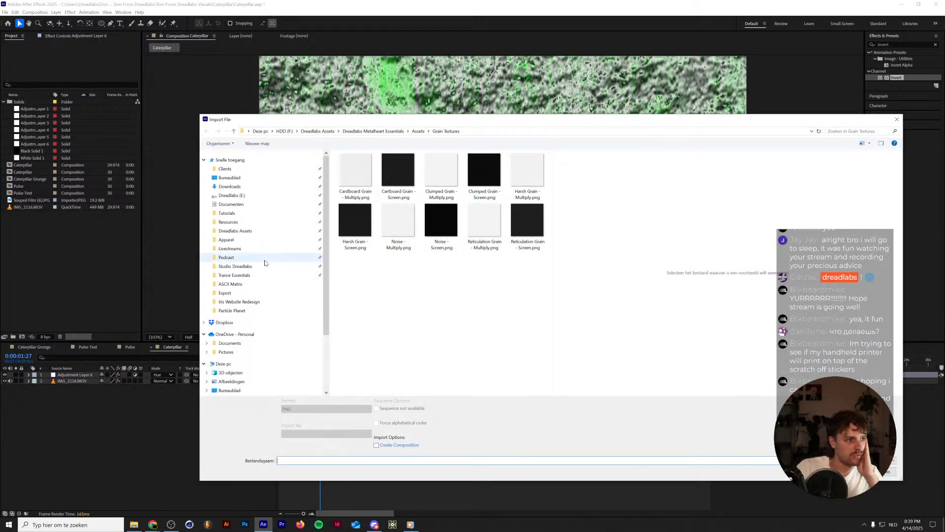
{"action": "left_click", "coordinate": [248, 294]}
{"action": "left_click", "coordinate": [430, 132]}
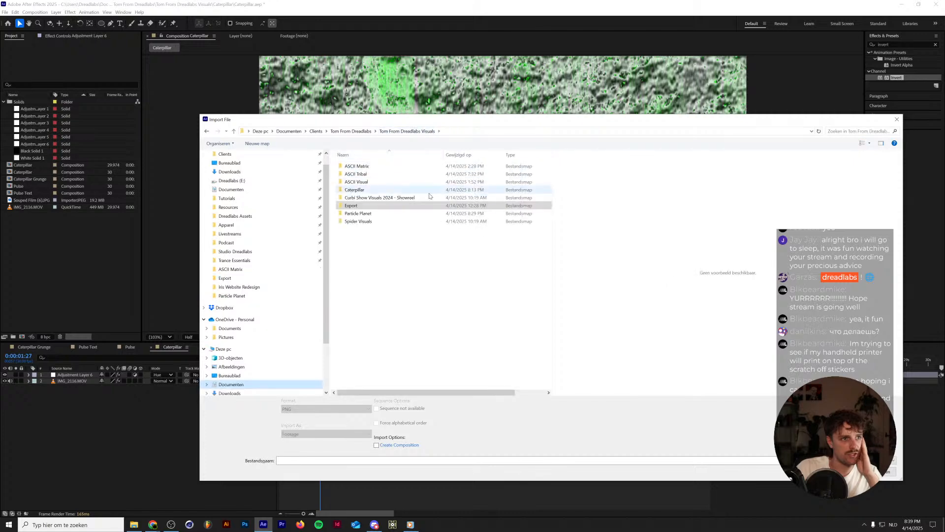
{"action": "double_click", "coordinate": [413, 221]}
{"action": "left_click", "coordinate": [404, 207]}
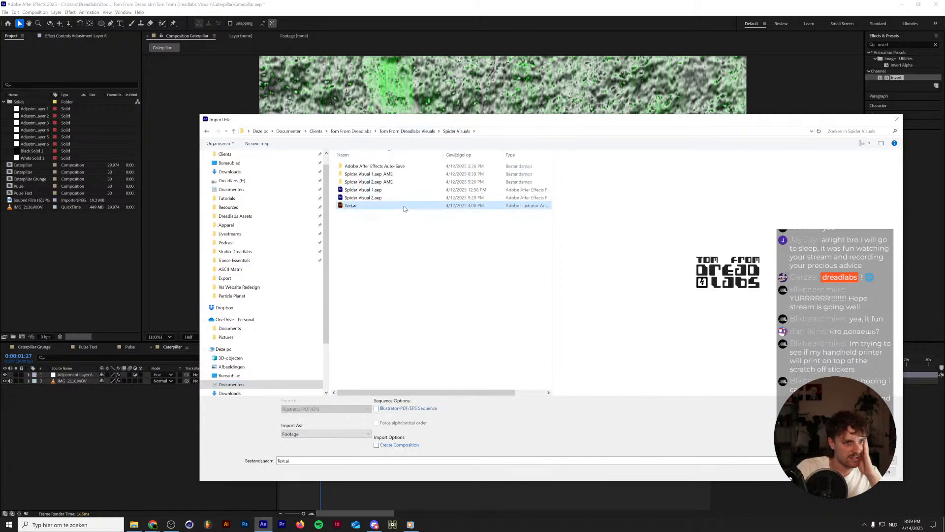
{"action": "double_click", "coordinate": [404, 206]}
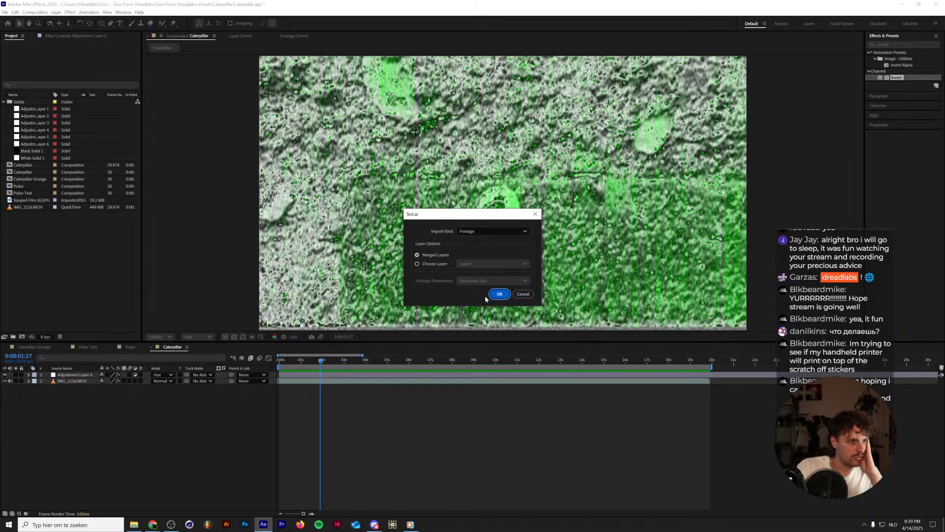
{"action": "left_click", "coordinate": [498, 294]}
{"action": "left_click_drag", "start_coordinate": [36, 220], "coordinate": [85, 375]}
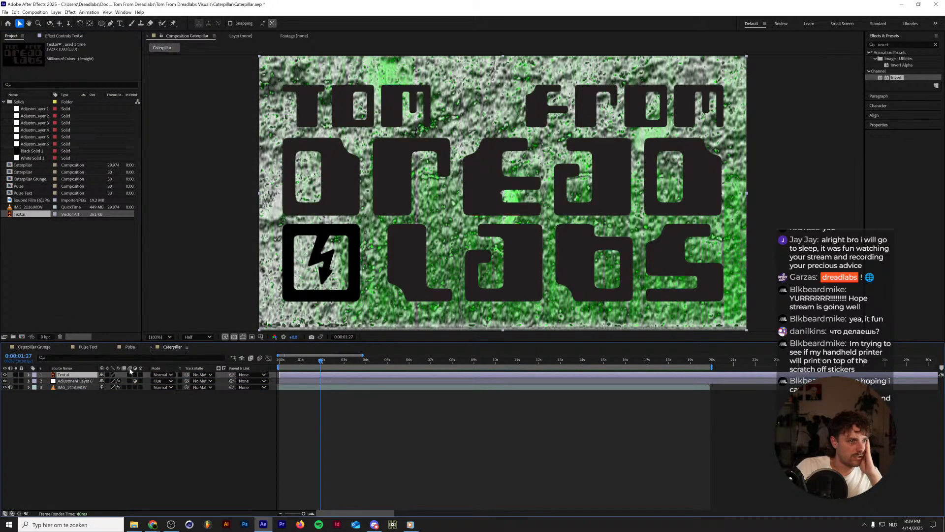
{"action": "left_click", "coordinate": [5, 375]}
Add a new adjustment layer directly below the hidden Text.ai layer and apply the Displacement Map effect to it.
{"action": "left_click", "coordinate": [69, 382]}
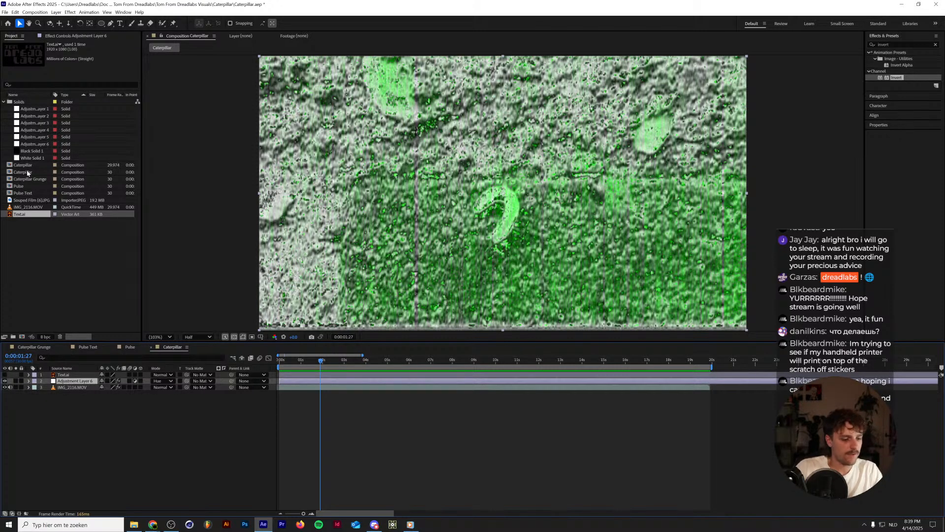
{"action": "key", "text": "ctrl+alt+y"}
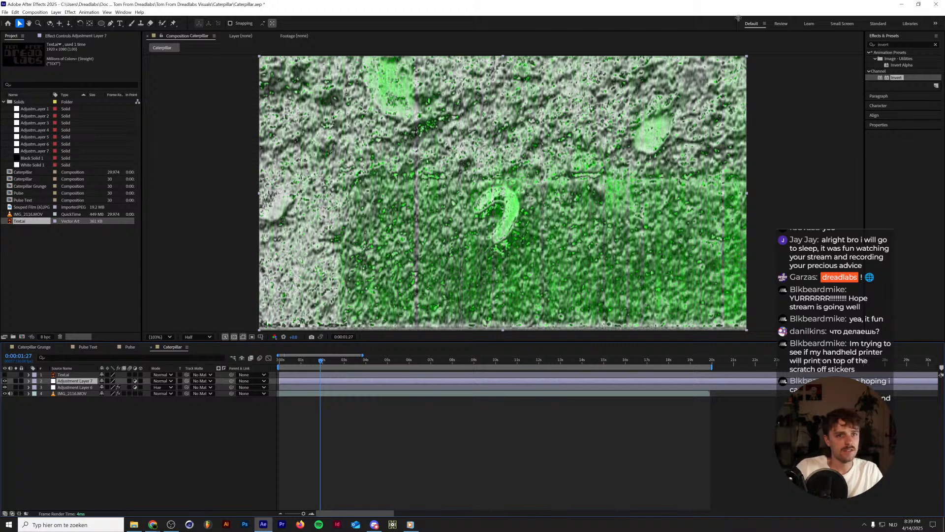
{"action": "left_click", "coordinate": [909, 43]}
{"action": "type", "text": "disp"}
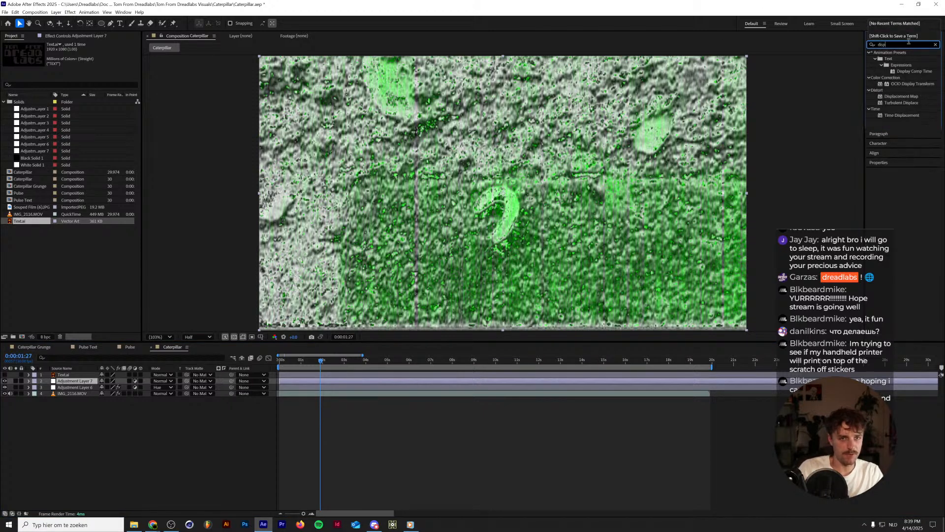
{"action": "type", "text": "lamdi"}
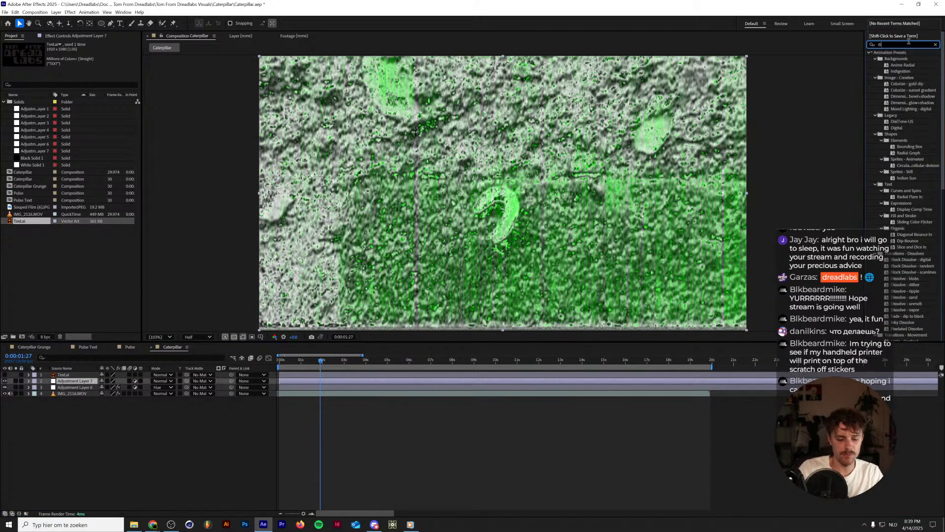
{"action": "type", "text": "spl"}
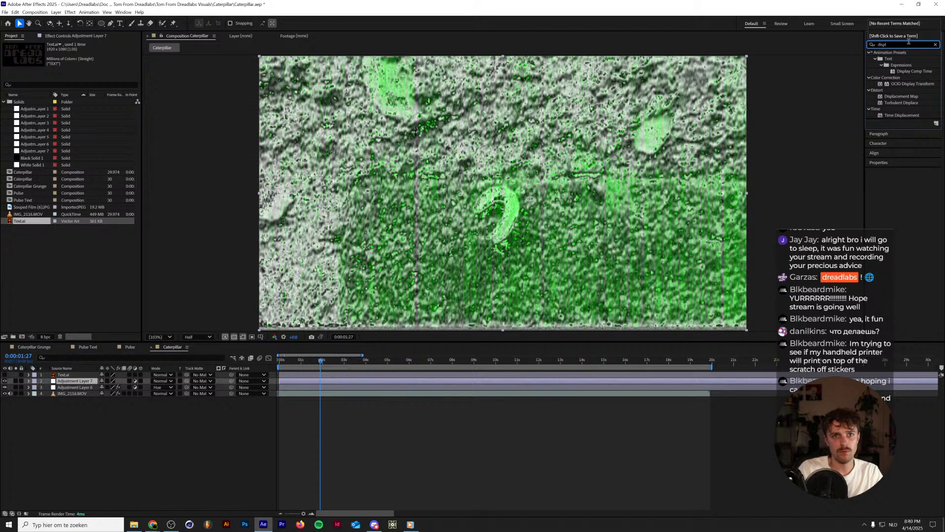
{"action": "type", "text": "ace"}
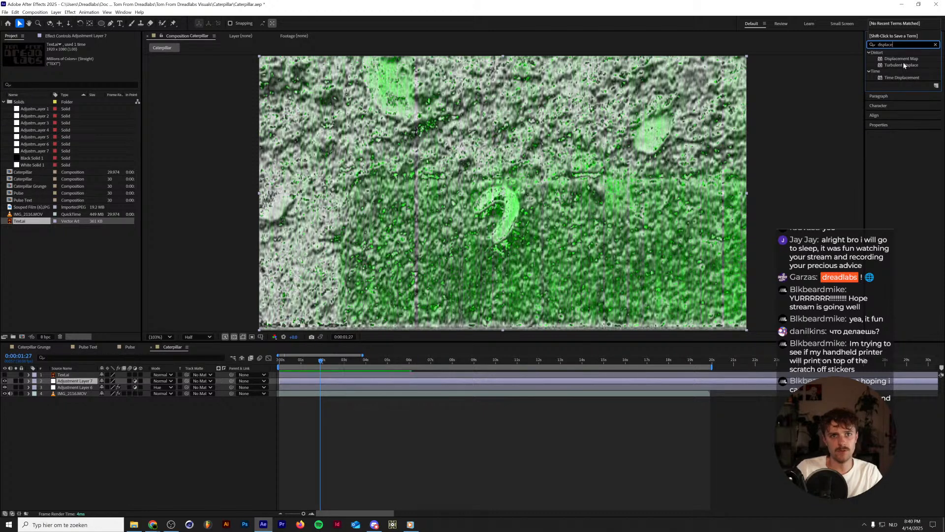
{"action": "left_click_drag", "start_coordinate": [901, 58], "coordinate": [74, 381]}
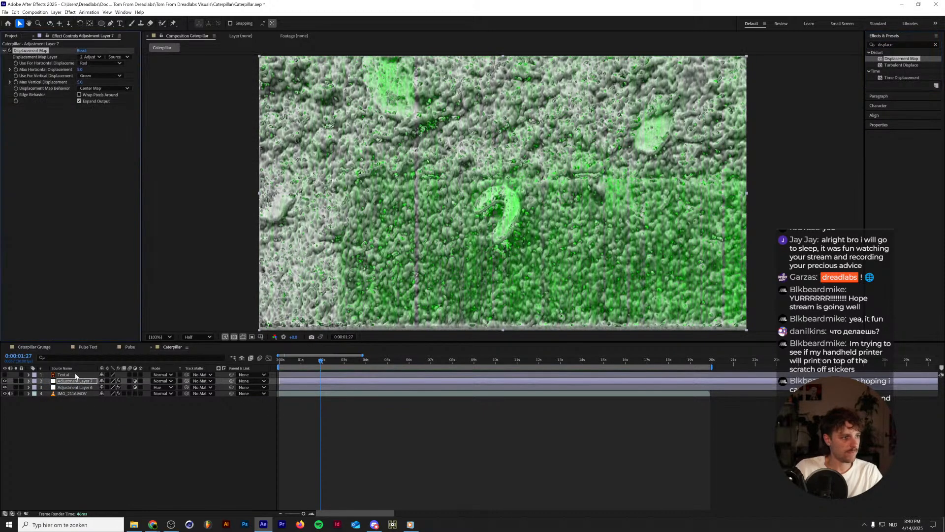
Set the Displacement Map's maximum horizontal displacement to 0 and use the Text.ai layer's Source as the map.
{"action": "left_click", "coordinate": [80, 70]}
{"action": "type", "text": "0"}
{"action": "key", "text": "Return"}
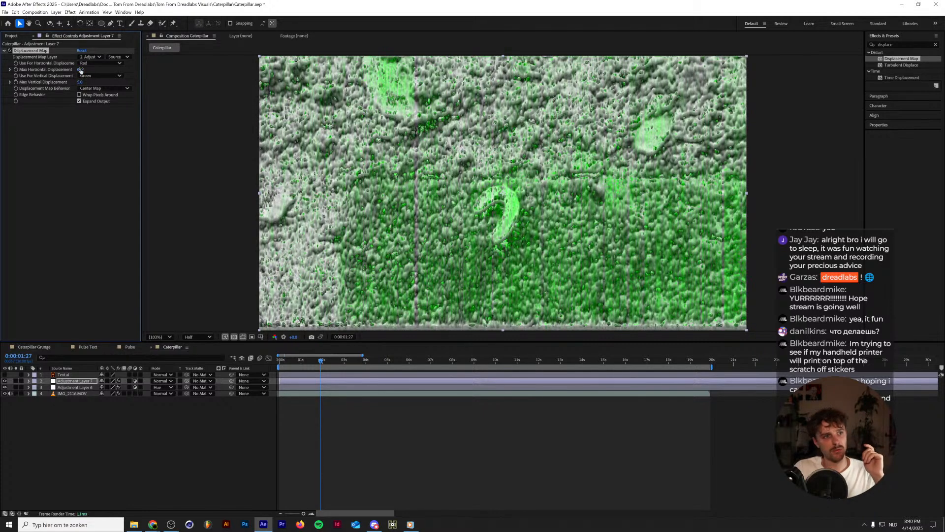
{"action": "left_click", "coordinate": [118, 57]}
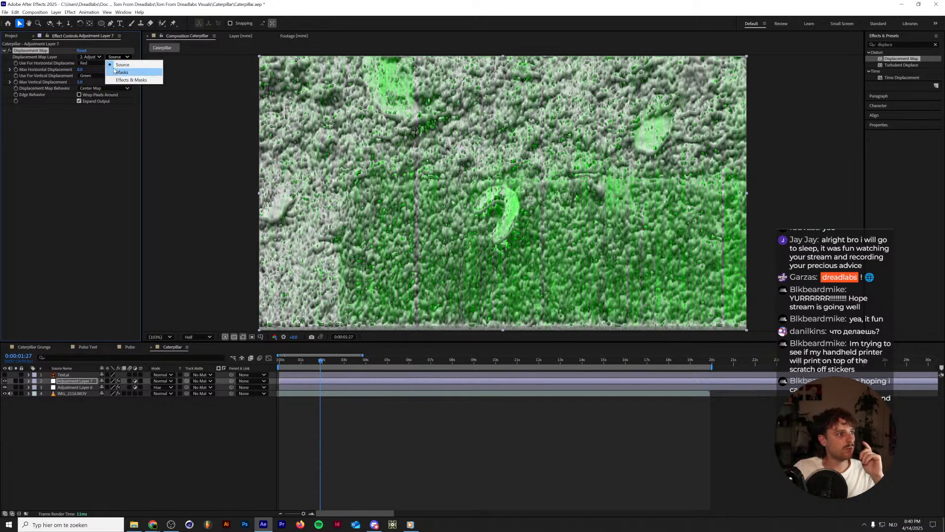
{"action": "left_click", "coordinate": [91, 57]}
{"action": "left_click", "coordinate": [93, 69]}
{"action": "left_click", "coordinate": [114, 58]}
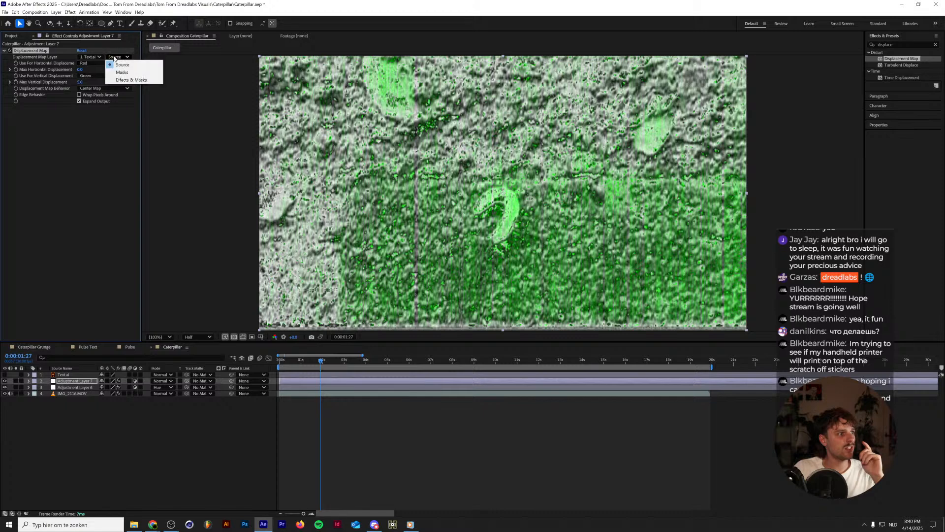
{"action": "left_click", "coordinate": [120, 72]}
{"action": "left_click", "coordinate": [118, 58]}
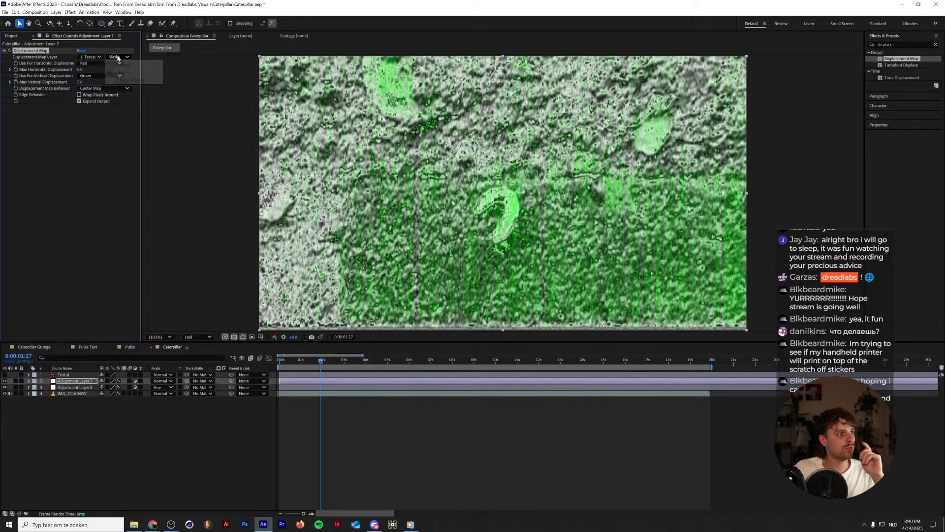
{"action": "left_click", "coordinate": [121, 65]}
Use Alpha for both horizontal and vertical displacement and raise the maximum vertical displacement to about 70.
{"action": "left_click", "coordinate": [99, 63]}
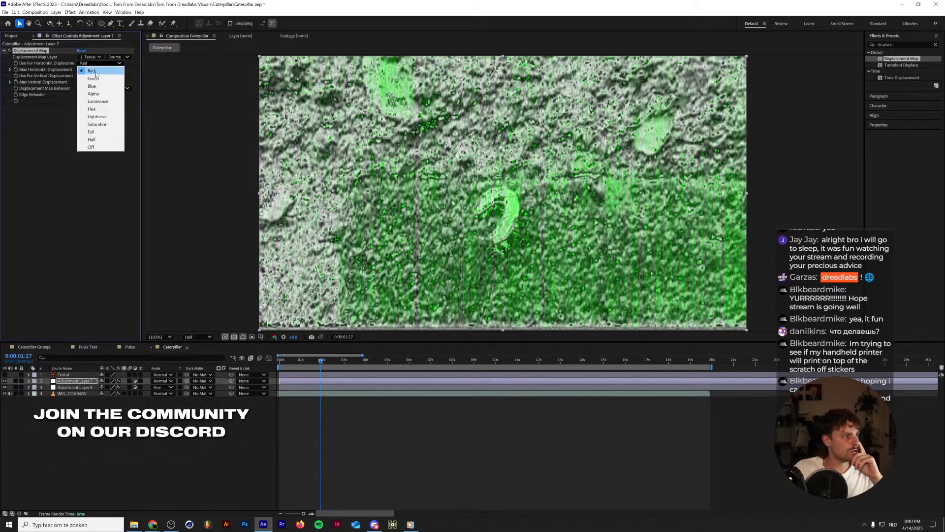
{"action": "left_click", "coordinate": [96, 94]}
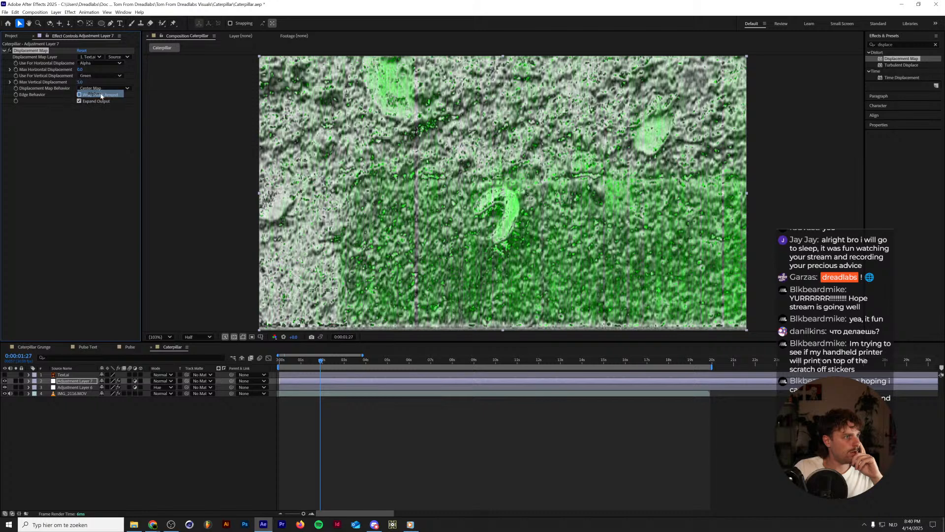
{"action": "left_click", "coordinate": [84, 77]}
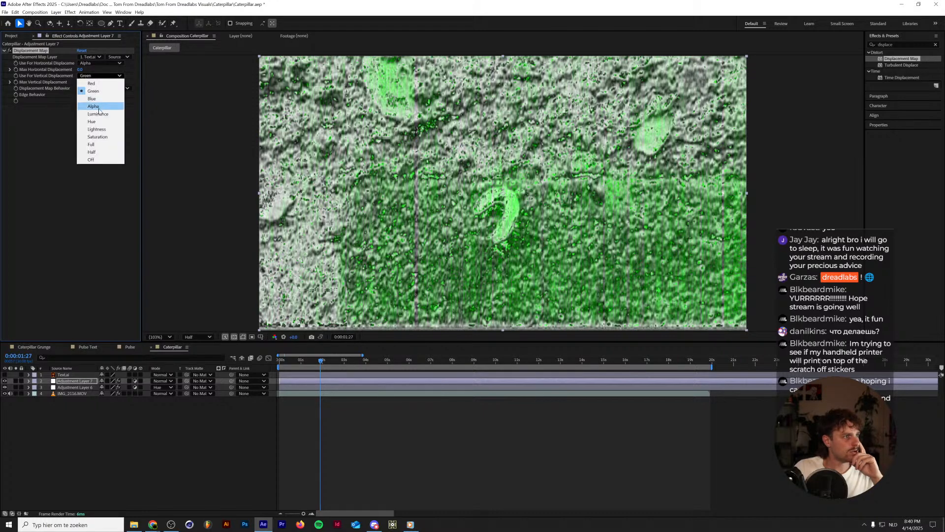
{"action": "left_click", "coordinate": [93, 107]}
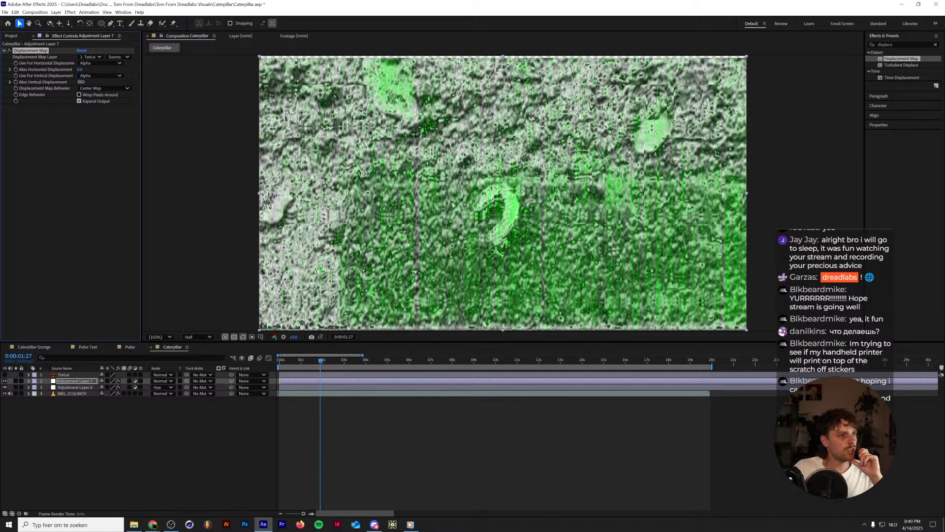
{"action": "left_click_drag", "start_coordinate": [79, 82], "coordinate": [98, 75]}
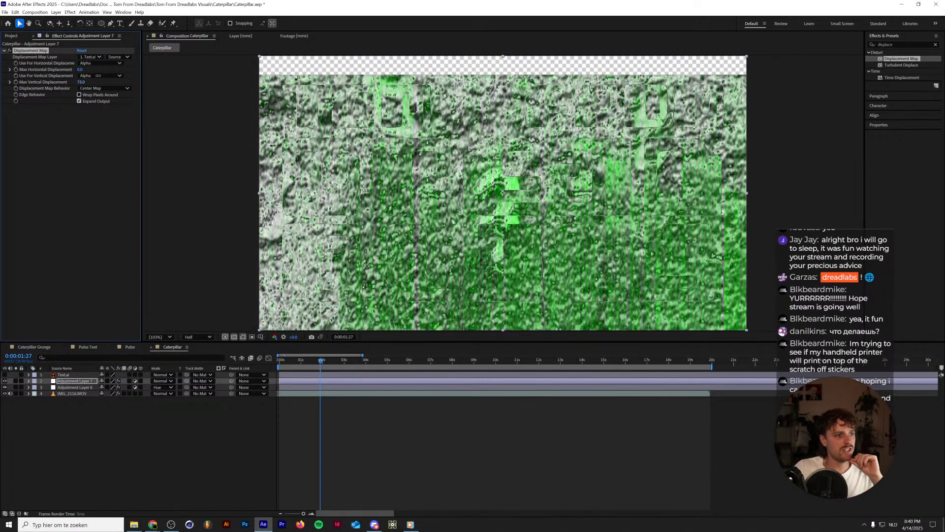
Make the Text.ai layer visible and add a Bevel and Emboss layer style to it.
{"action": "left_click", "coordinate": [5, 376]}
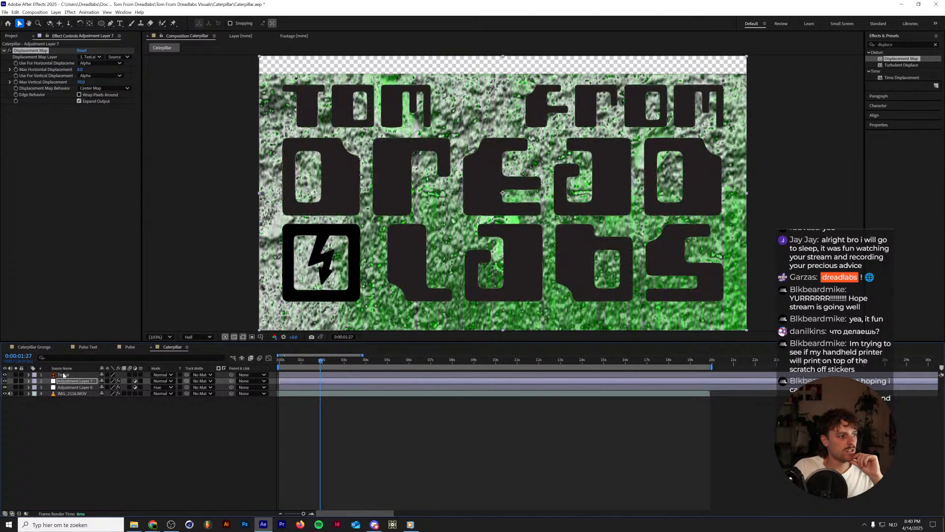
{"action": "left_click", "coordinate": [63, 375]}
{"action": "left_click", "coordinate": [56, 12]}
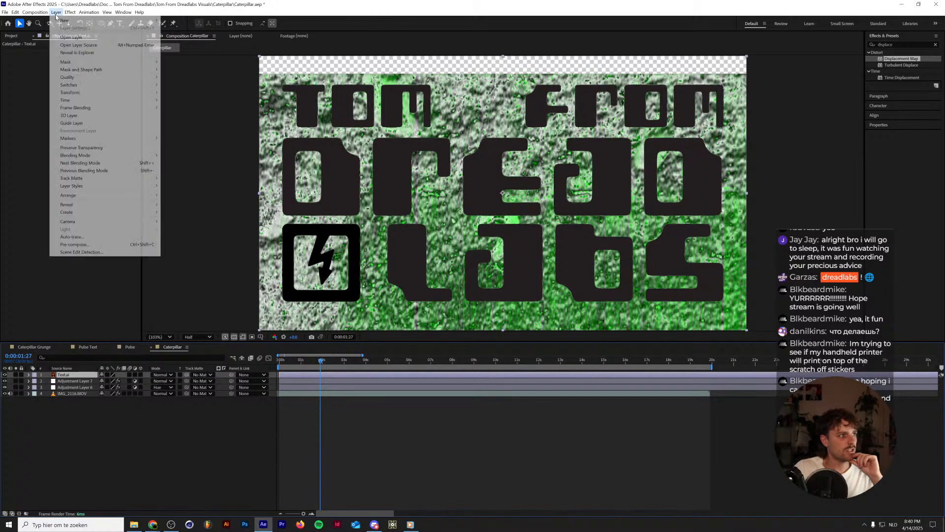
{"action": "mouse_move", "coordinate": [144, 186]}
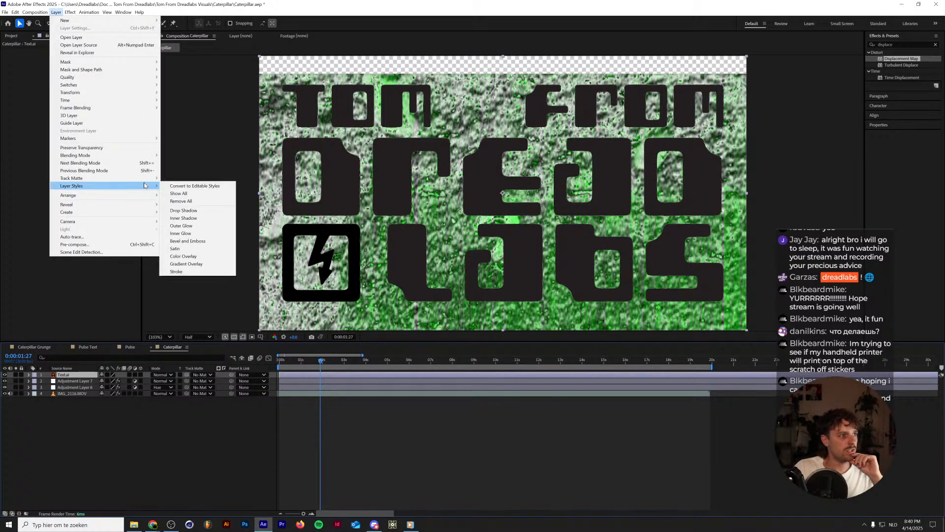
{"action": "left_click", "coordinate": [204, 241]}
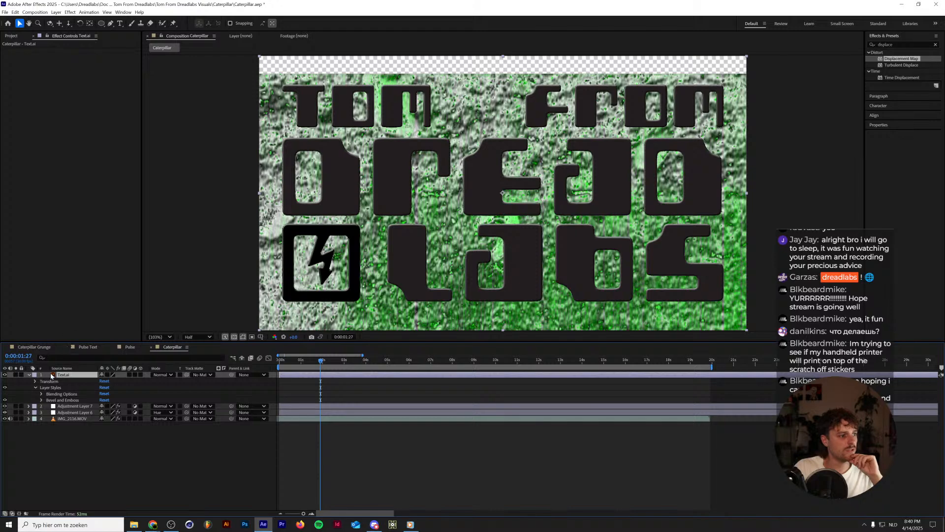
Lower the Text.ai layer's Fill Opacity to 0% in the advanced blending options of its layer styles.
{"action": "left_click", "coordinate": [42, 394]}
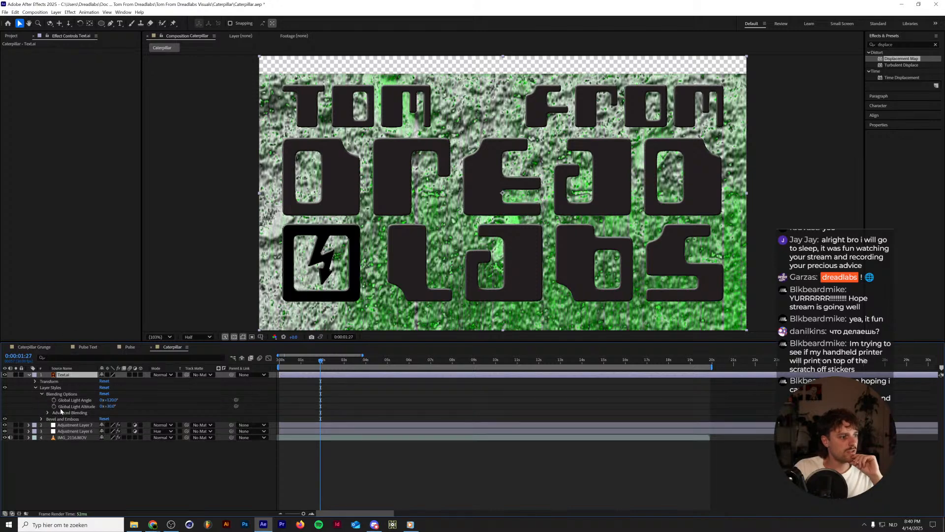
{"action": "left_click", "coordinate": [48, 413]}
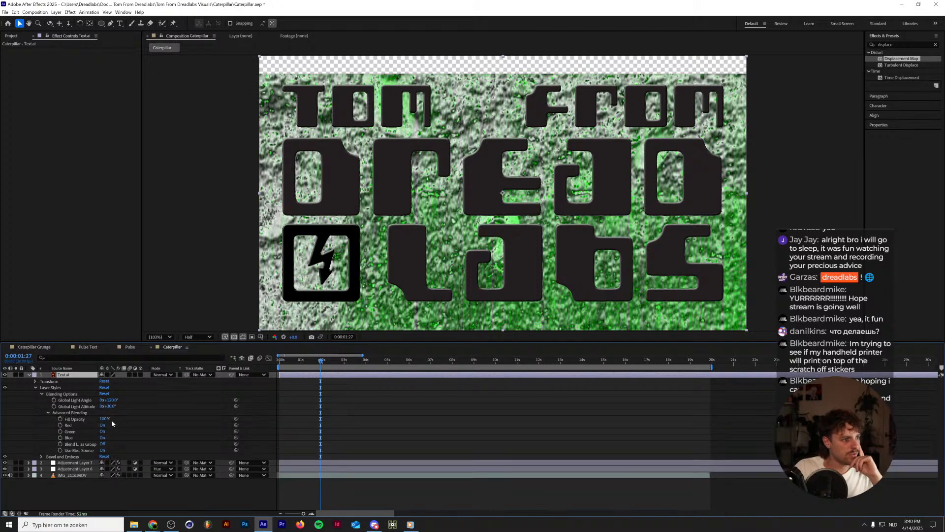
{"action": "left_click_drag", "start_coordinate": [107, 420], "coordinate": [49, 415]}
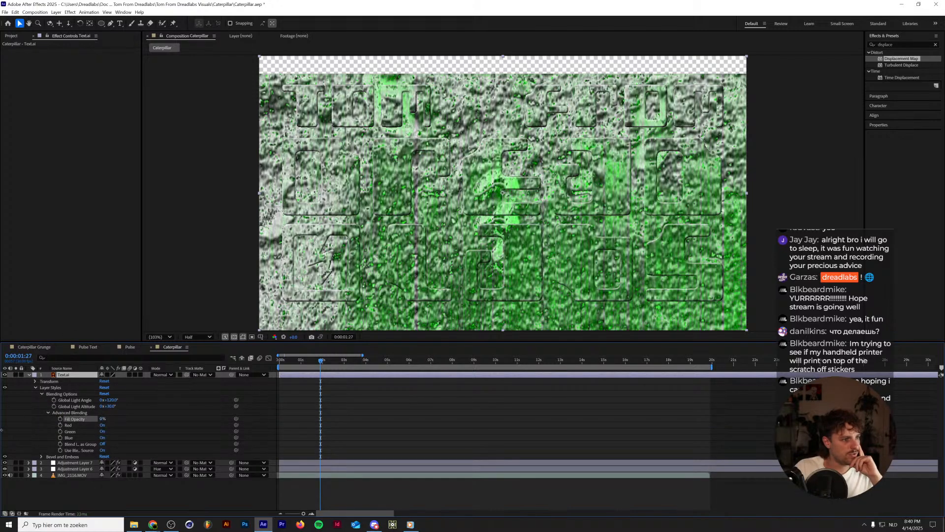
{"action": "left_click", "coordinate": [48, 413]}
{"action": "left_click", "coordinate": [61, 394]}
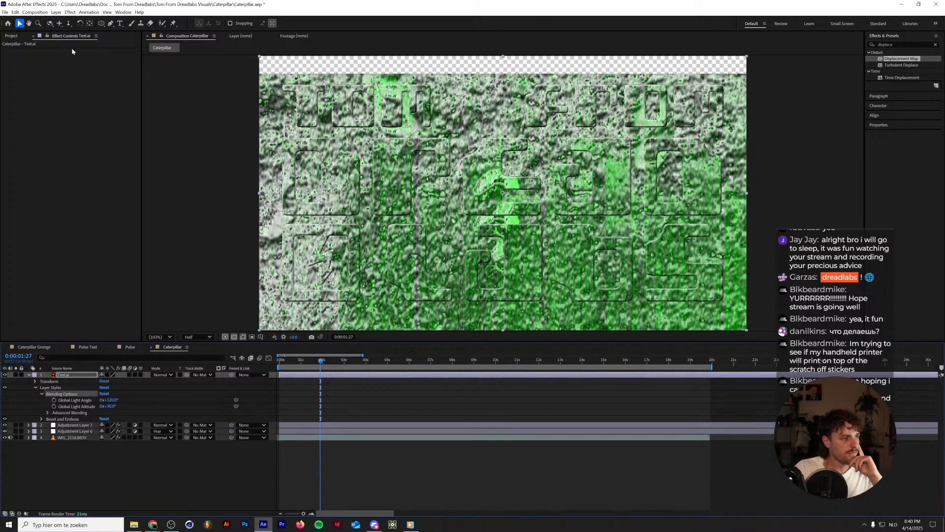
Add a Drop Shadow layer style to the Text.ai layer.
{"action": "left_click", "coordinate": [70, 13]}
{"action": "left_click", "coordinate": [71, 12]}
{"action": "left_click", "coordinate": [70, 12]}
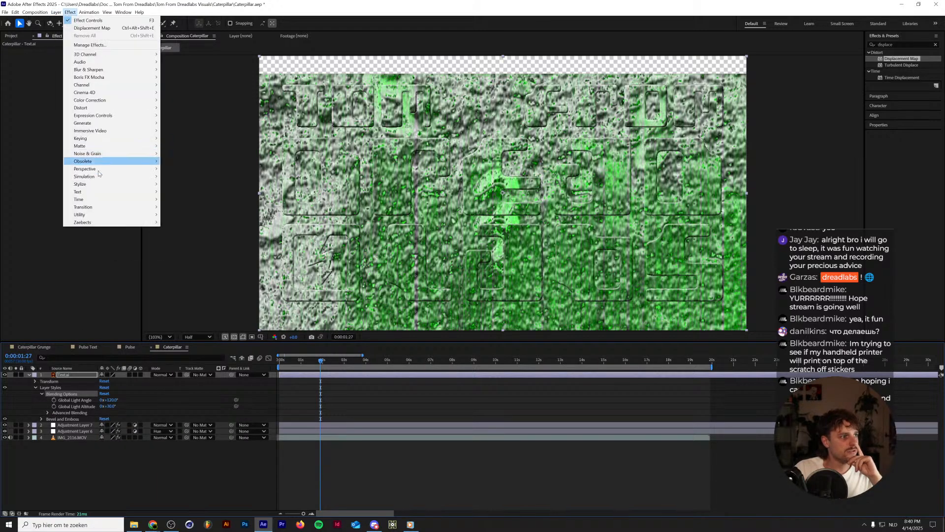
{"action": "mouse_move", "coordinate": [56, 13]}
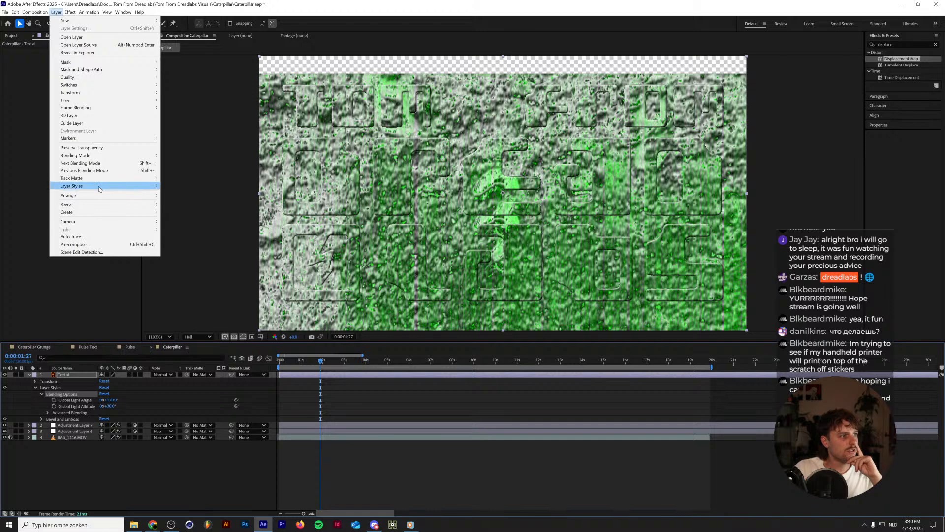
{"action": "mouse_move", "coordinate": [100, 186]}
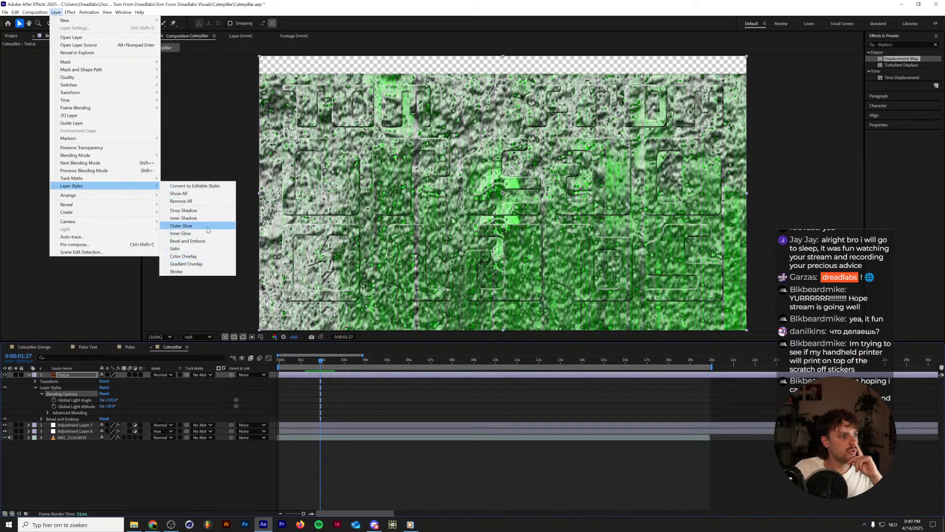
{"action": "left_click", "coordinate": [208, 211]}
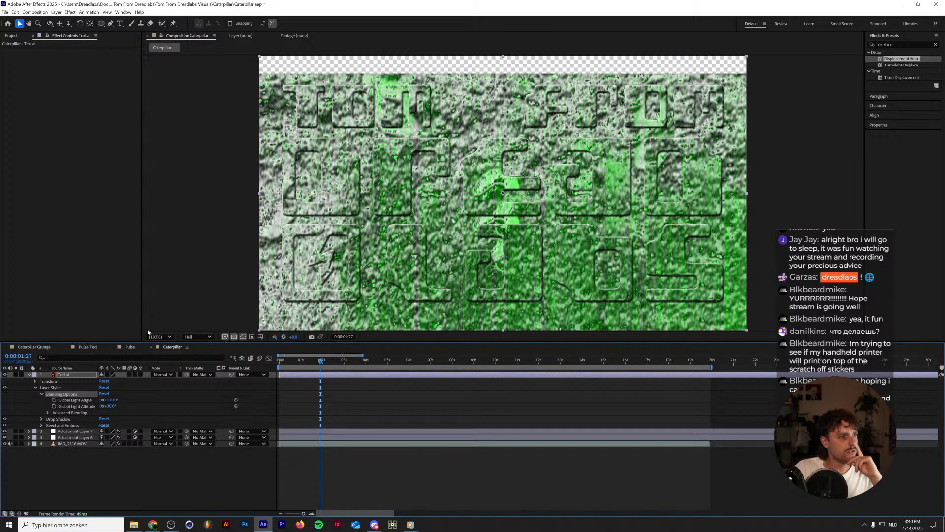
Adjust the logo's Bevel and Emboss to a depth of 276%, a size of 19 and a shadow opacity of about 96%.
{"action": "left_click", "coordinate": [42, 426]}
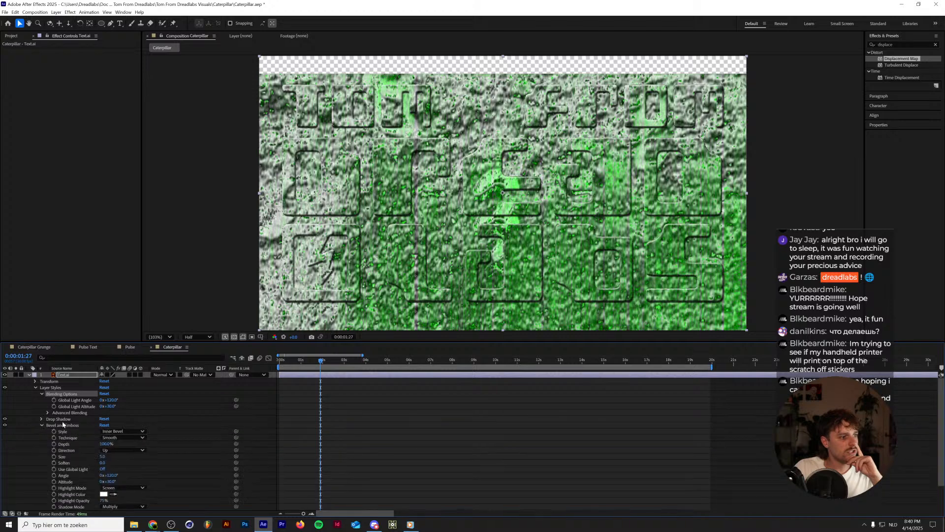
{"action": "left_click_drag", "start_coordinate": [104, 456], "coordinate": [109, 456]}
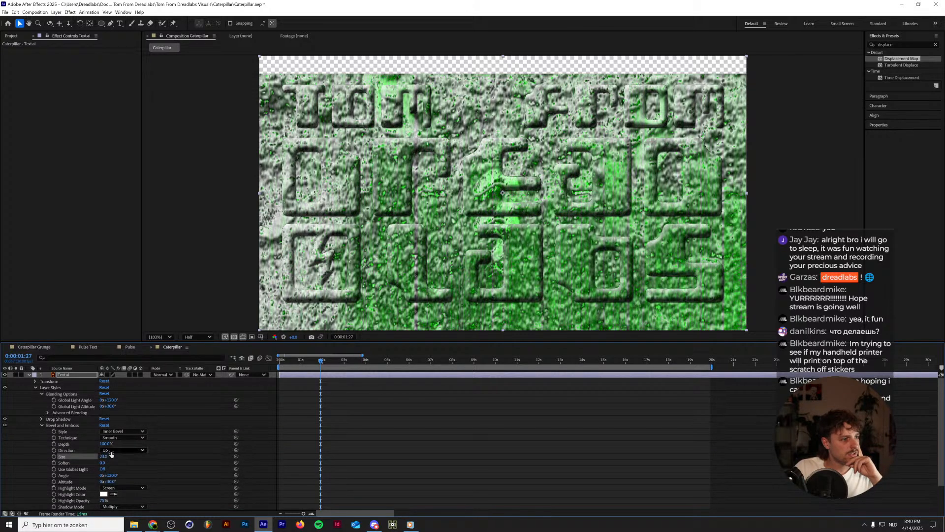
{"action": "scroll", "coordinate": [156, 491], "scroll_direction": "down", "scroll_amount": 1}
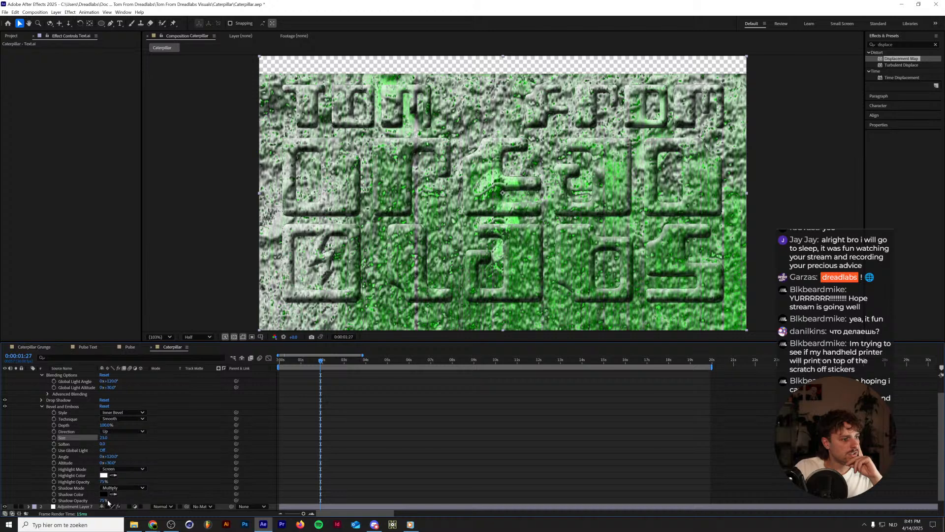
{"action": "left_click_drag", "start_coordinate": [104, 500], "coordinate": [114, 501]}
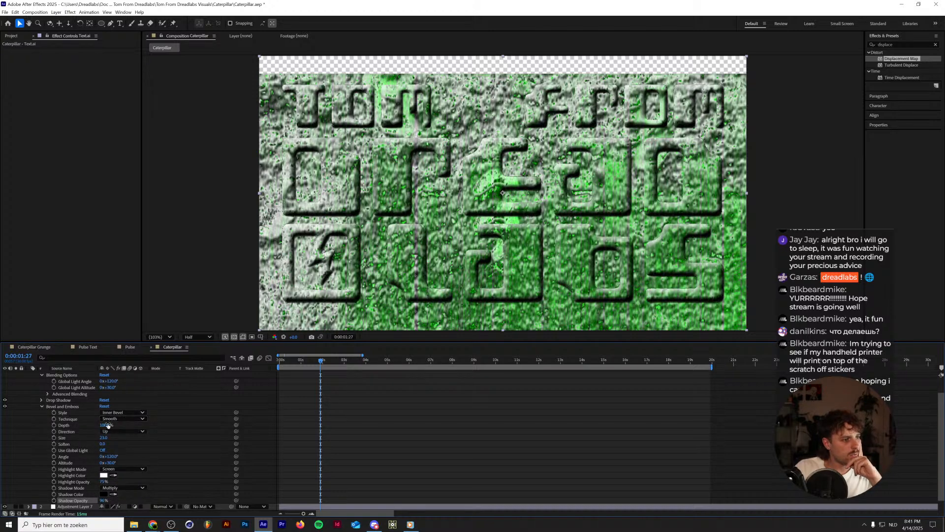
{"action": "left_click_drag", "start_coordinate": [106, 425], "coordinate": [163, 418]}
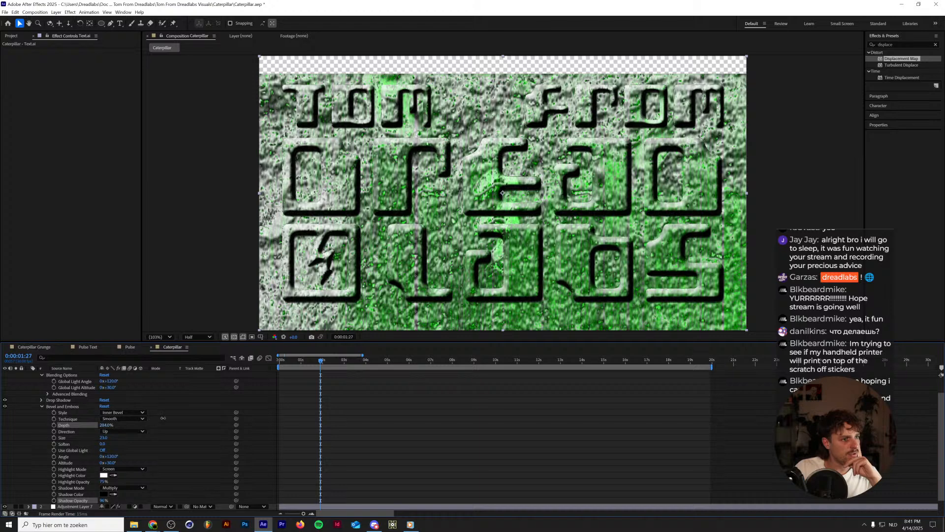
{"action": "left_click_drag", "start_coordinate": [108, 437], "coordinate": [103, 436]}
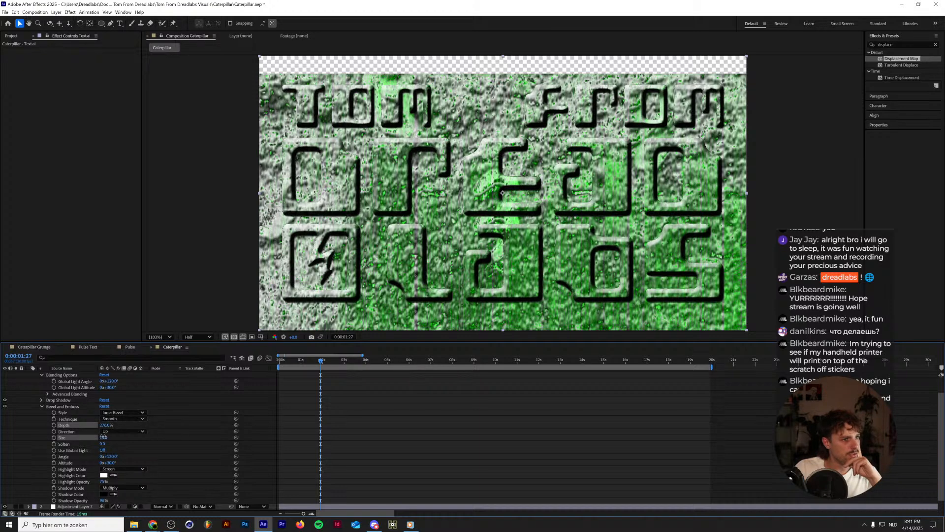
{"action": "scroll", "coordinate": [103, 436], "scroll_direction": "up", "scroll_amount": 2}
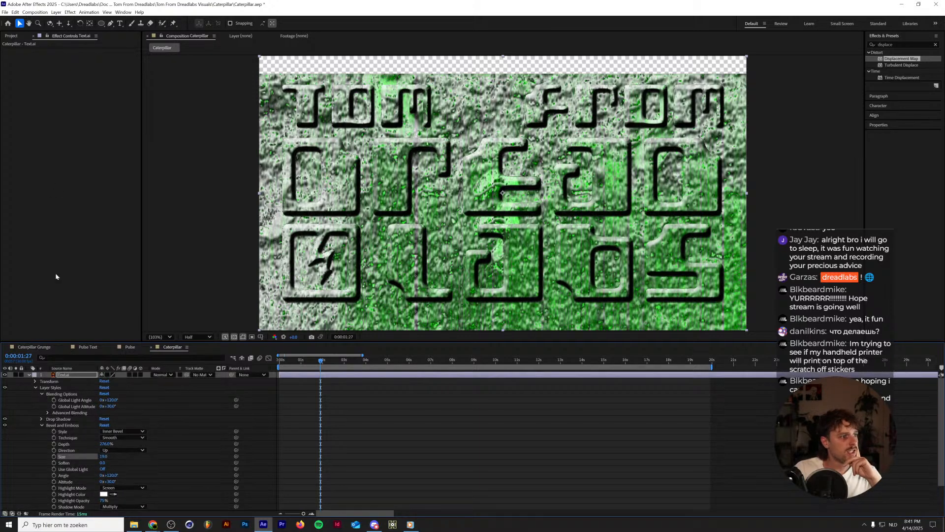
Add an Inner Shadow layer style to the Text.ai layer.
{"action": "left_click", "coordinate": [70, 12]}
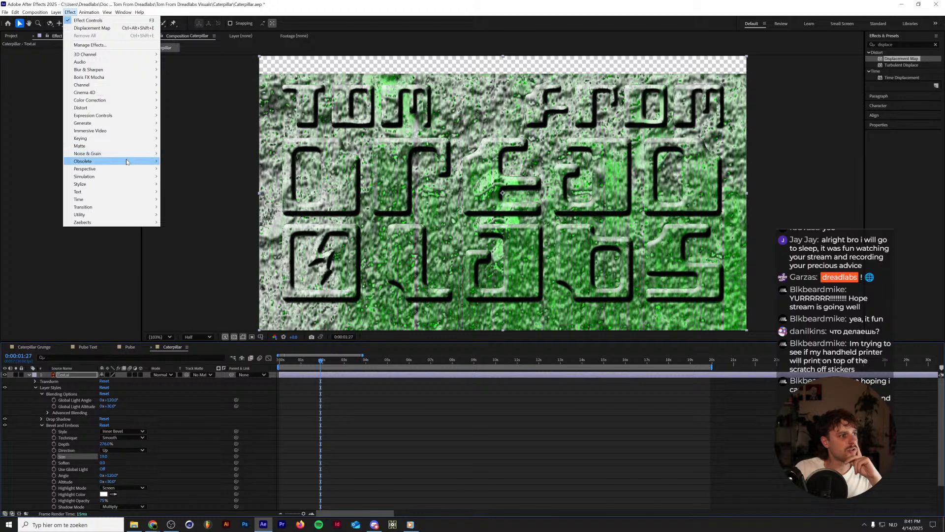
{"action": "mouse_move", "coordinate": [56, 13]}
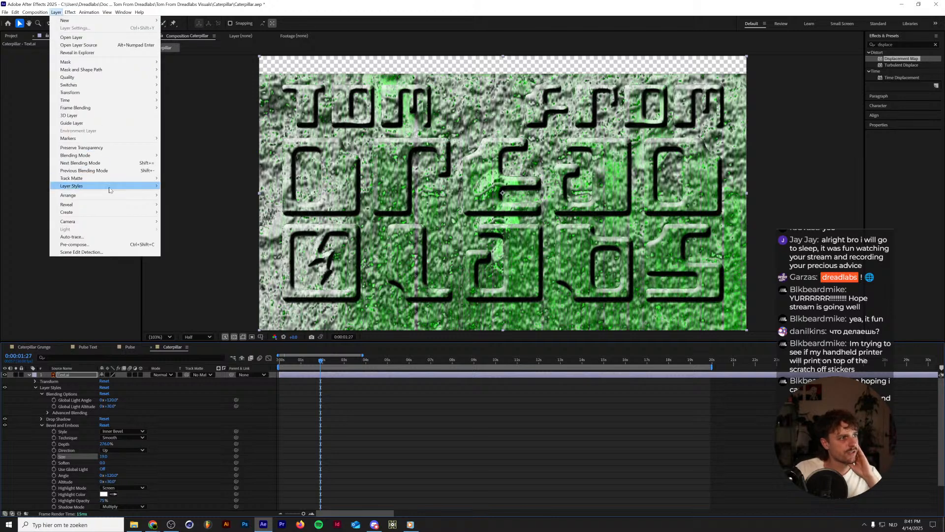
{"action": "mouse_move", "coordinate": [110, 191]}
{"action": "left_click", "coordinate": [198, 219]}
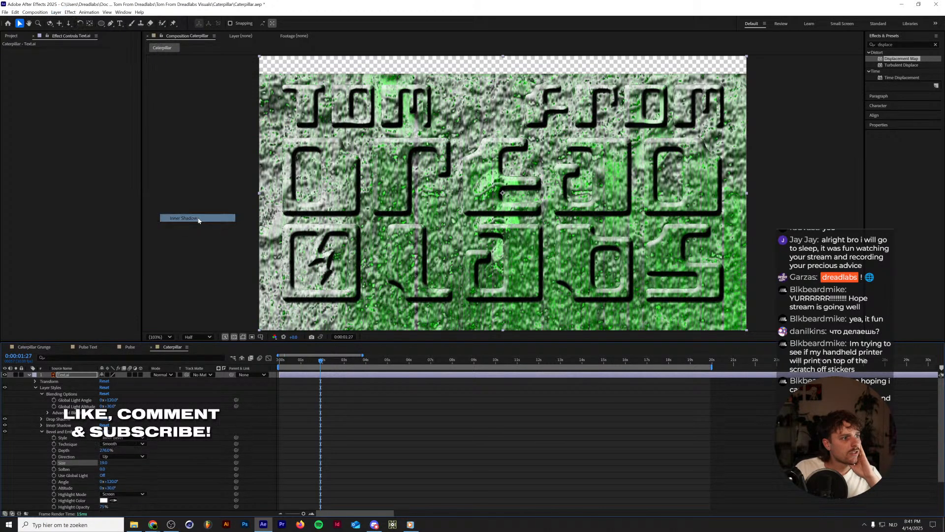
Set the logo's Inner Shadow to a distance of about 19 and an opacity of 100%.
{"action": "left_click", "coordinate": [42, 425]}
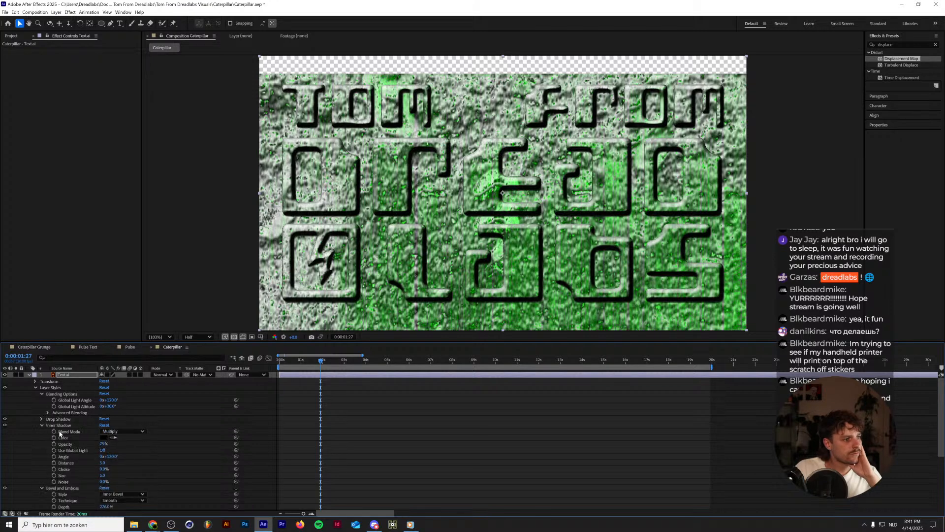
{"action": "left_click_drag", "start_coordinate": [102, 463], "coordinate": [107, 463]}
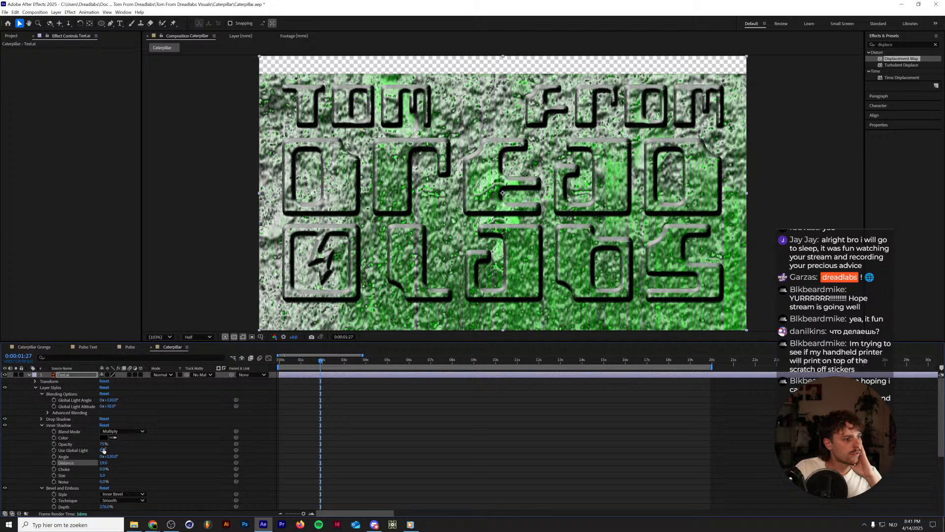
{"action": "left_click", "coordinate": [102, 450]}
{"action": "left_click", "coordinate": [104, 437]}
{"action": "left_click", "coordinate": [545, 218]}
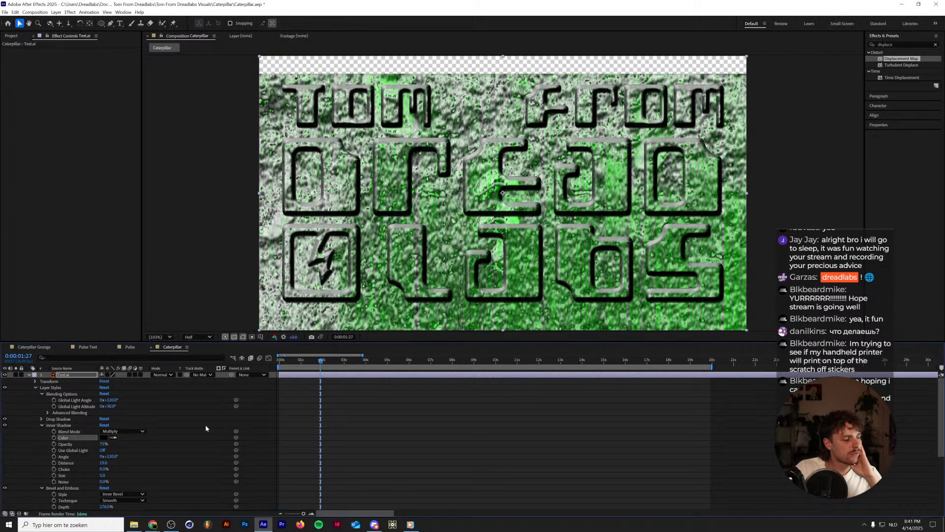
{"action": "left_click_drag", "start_coordinate": [104, 444], "coordinate": [154, 444]}
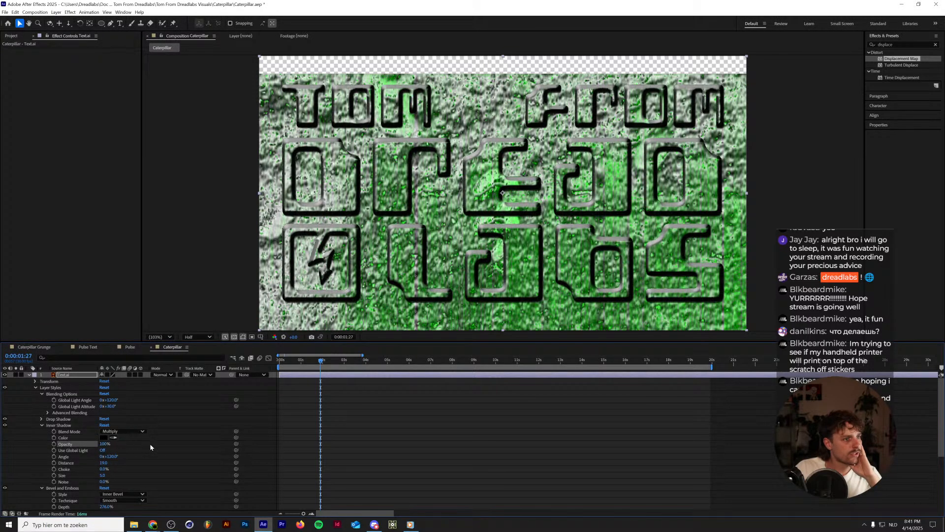
Tint the Bevel and Emboss highlight colour pale green and set its highlight opacity to 0%.
{"action": "scroll", "coordinate": [150, 445], "scroll_direction": "down", "scroll_amount": 3}
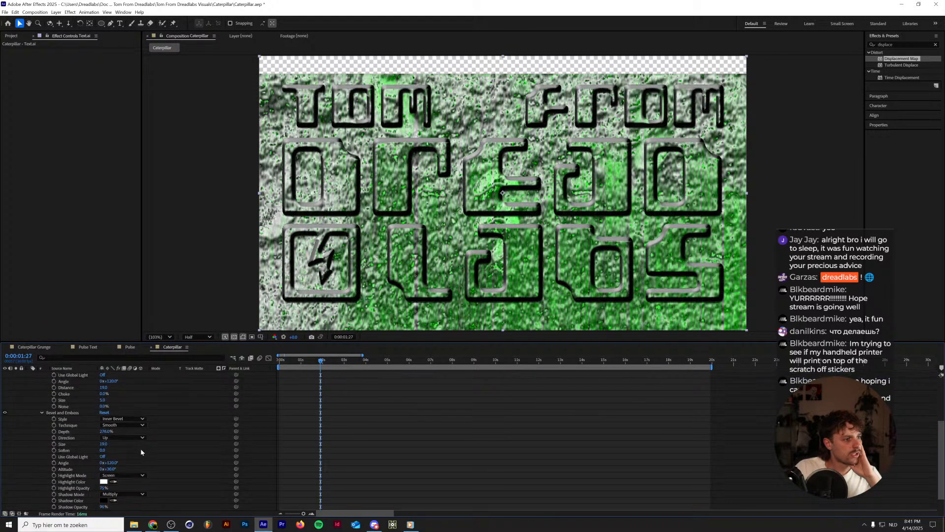
{"action": "left_click", "coordinate": [103, 482]}
{"action": "left_click", "coordinate": [490, 283]}
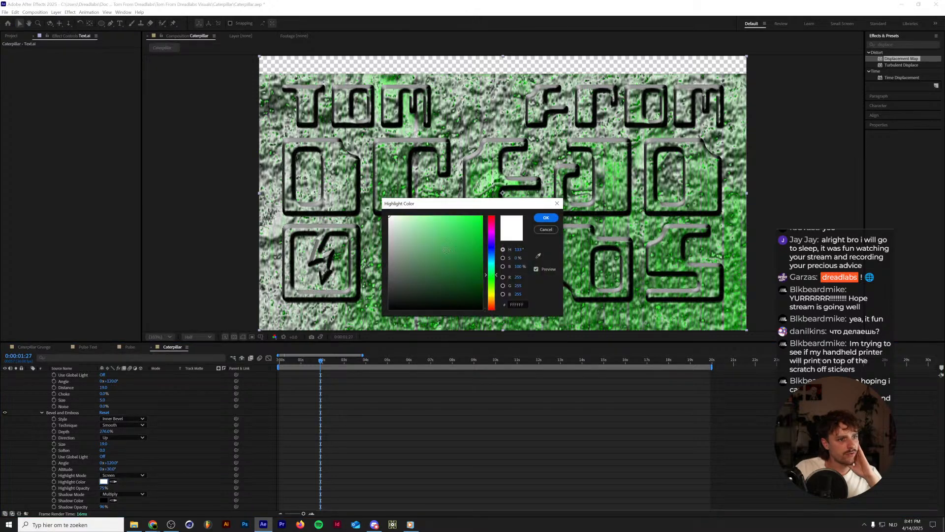
{"action": "left_click", "coordinate": [401, 215]}
{"action": "left_click", "coordinate": [550, 219]}
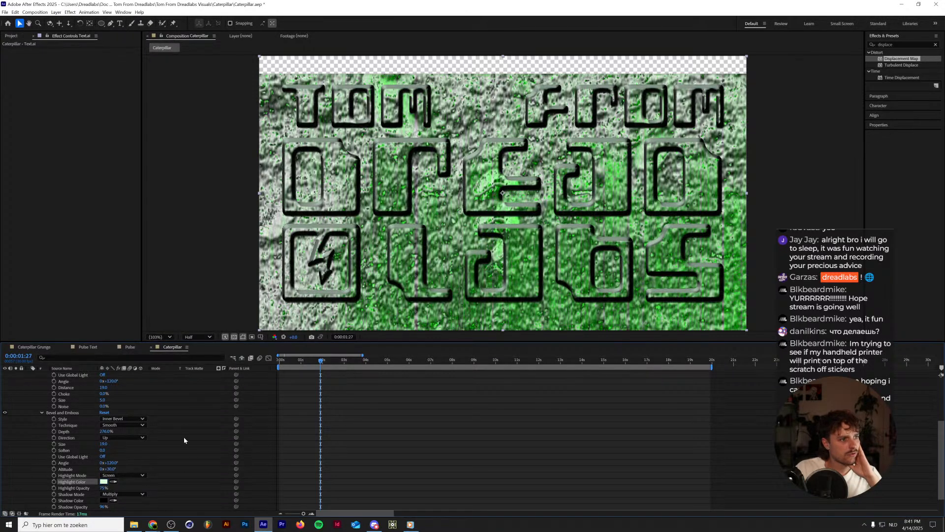
{"action": "left_click", "coordinate": [98, 488]}
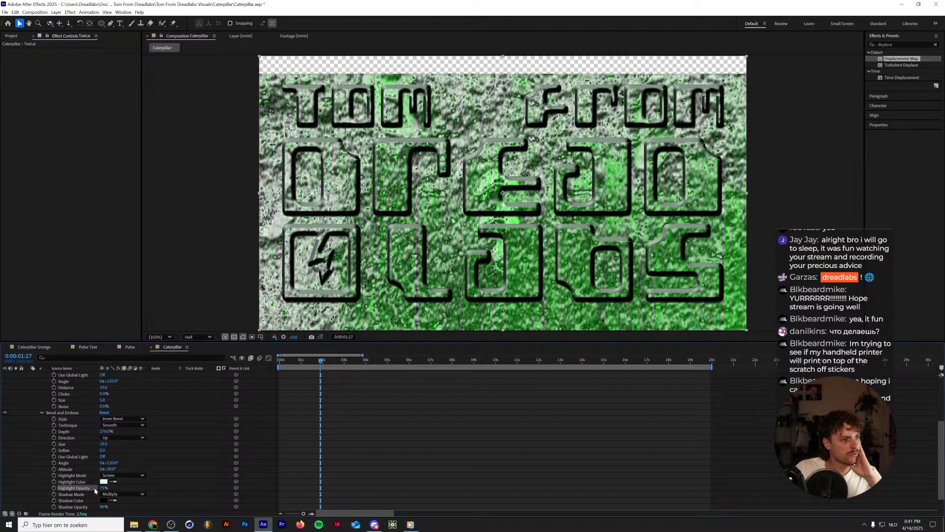
{"action": "type", "text": "0"}
{"action": "key", "text": "Return"}
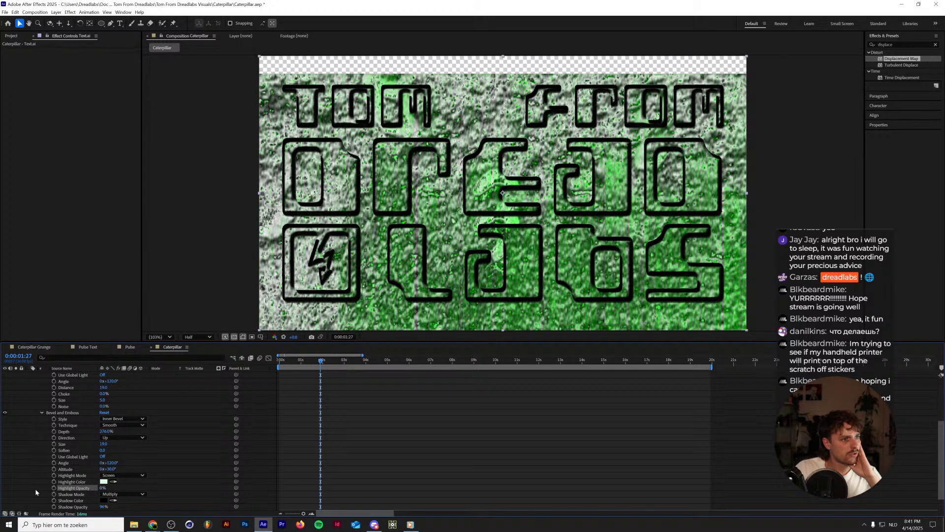
{"action": "left_click", "coordinate": [102, 450]}
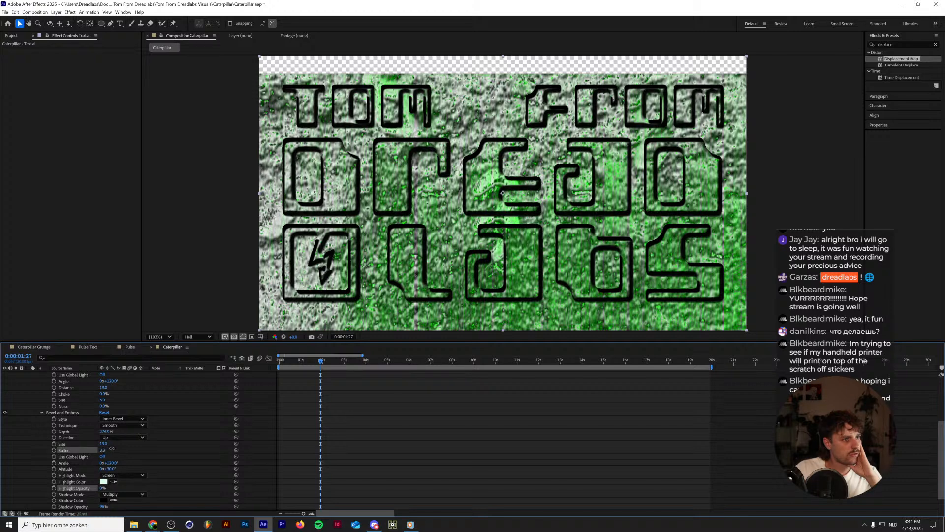
{"action": "left_click_drag", "start_coordinate": [112, 449], "coordinate": [62, 442]}
Adjust the Inner Shadow to a distance of 0, a choke of about 26% and a size of 27.
{"action": "scroll", "coordinate": [64, 440], "scroll_direction": "up", "scroll_amount": 2}
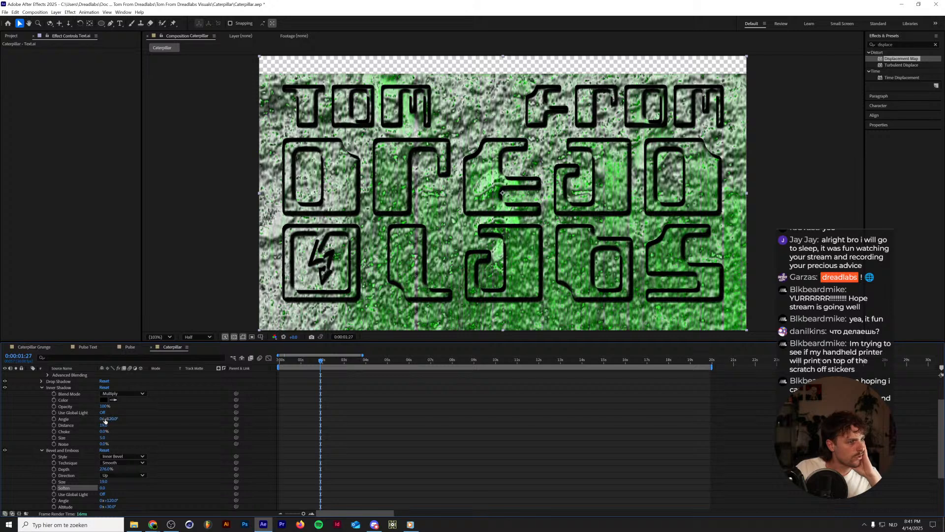
{"action": "left_click_drag", "start_coordinate": [104, 427], "coordinate": [79, 426]}
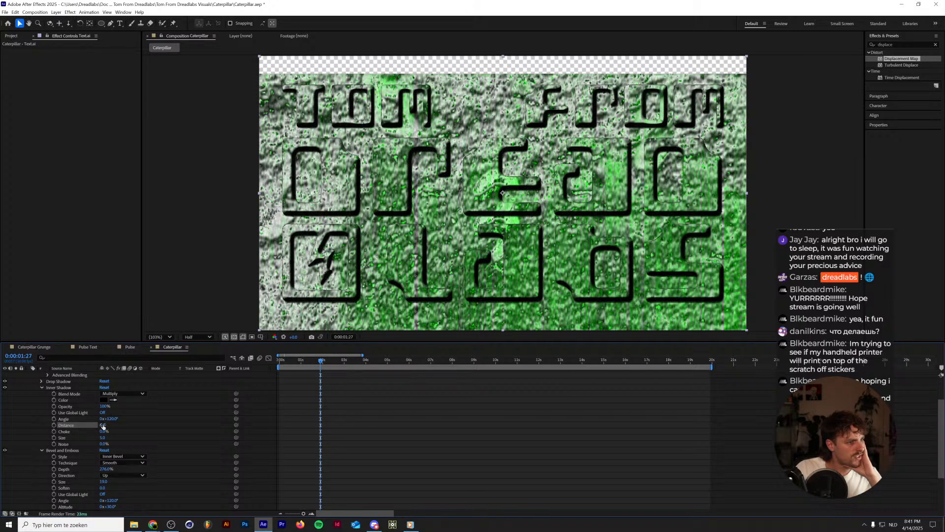
{"action": "mouse_move", "coordinate": [102, 438]}
{"action": "left_mouse_down"}
{"action": "mouse_move", "coordinate": [110, 431]}
{"action": "mouse_move", "coordinate": [102, 437]}
{"action": "left_mouse_up"}
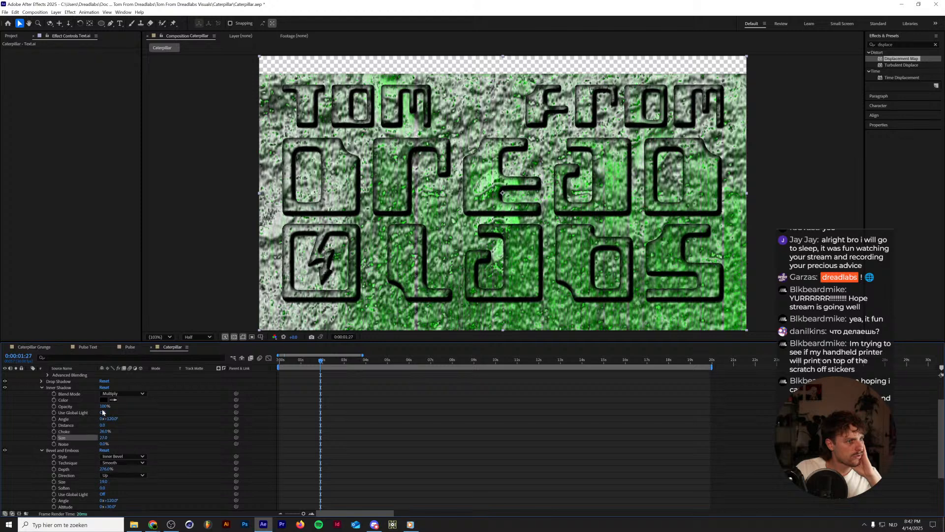
Change the Inner Shadow colour to a dark green (#114506).
{"action": "left_click", "coordinate": [104, 400]}
{"action": "left_click", "coordinate": [491, 281]}
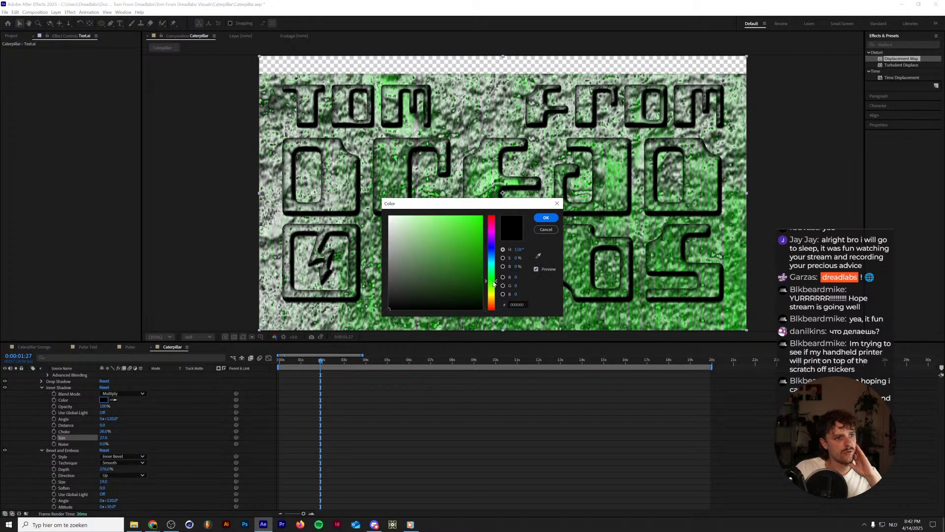
{"action": "left_click_drag", "start_coordinate": [458, 292], "coordinate": [471, 286]}
{"action": "left_click", "coordinate": [546, 217]}
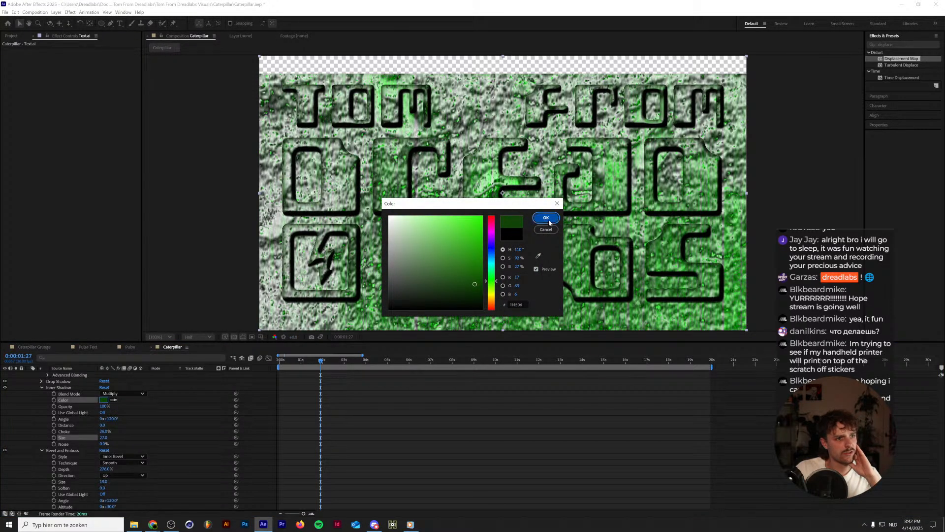
Change the logo's Drop Shadow colour to a very dark green.
{"action": "left_click", "coordinate": [43, 382]}
{"action": "left_click", "coordinate": [103, 394]}
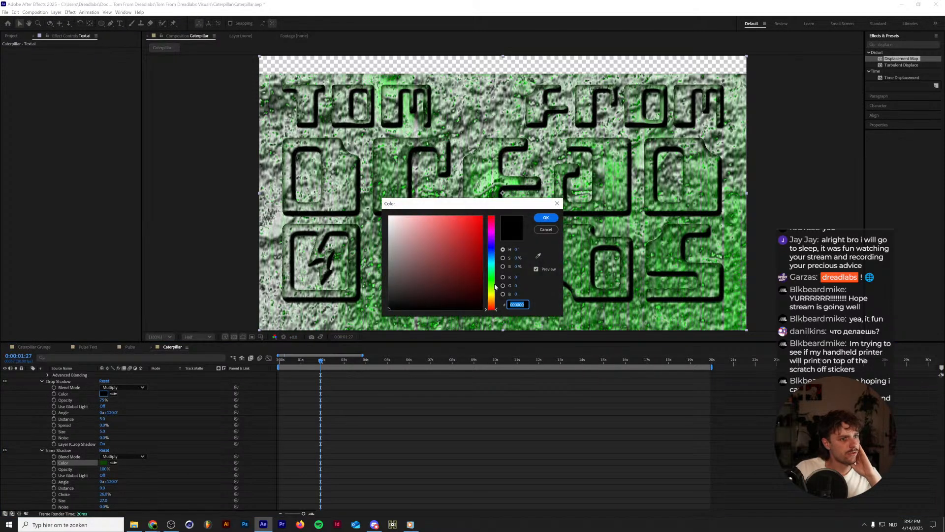
{"action": "left_click", "coordinate": [491, 279]}
{"action": "left_click", "coordinate": [463, 295]}
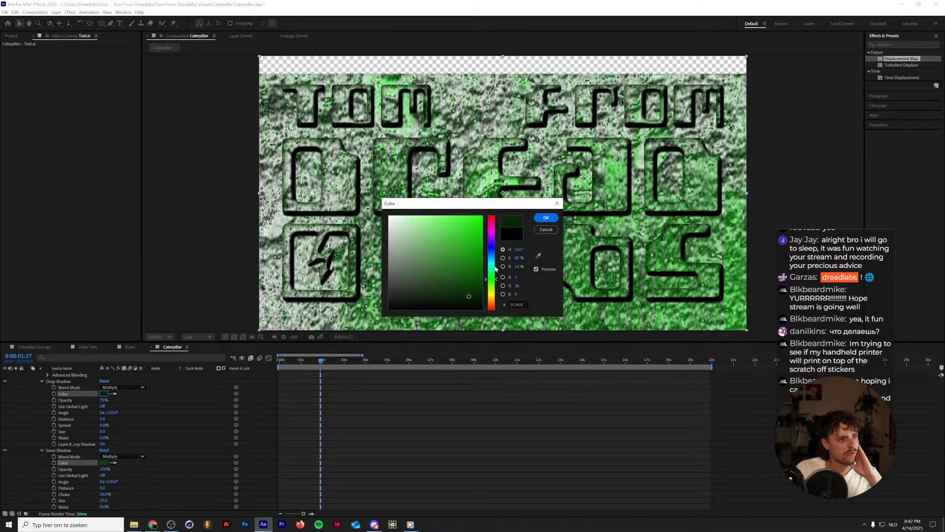
{"action": "left_click", "coordinate": [546, 217]}
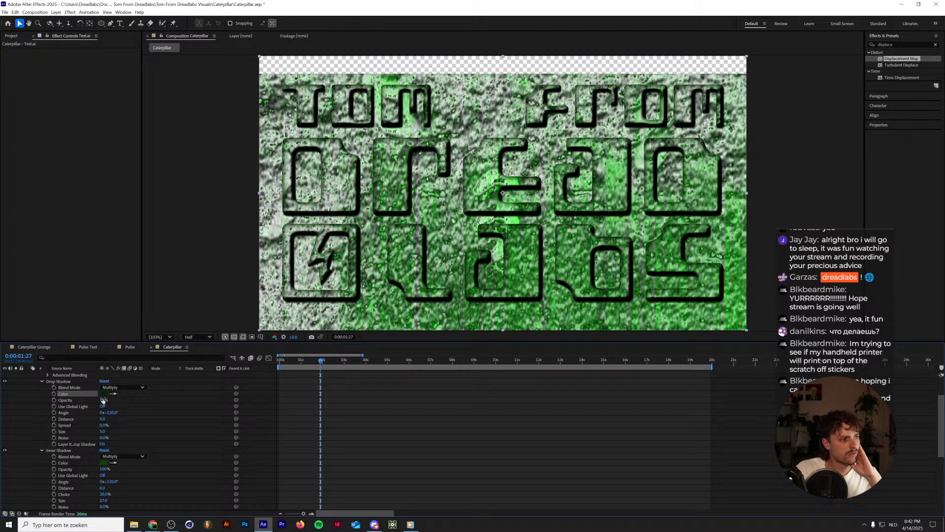
Set the Drop Shadow to 100% opacity, a size of about 14 and a distance of about 18.
{"action": "left_click_drag", "start_coordinate": [103, 400], "coordinate": [121, 400]}
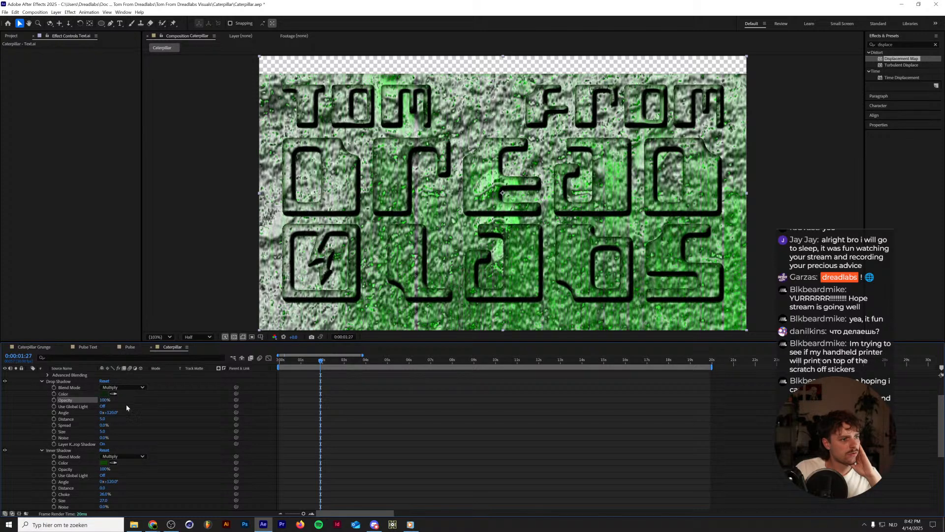
{"action": "left_click_drag", "start_coordinate": [103, 433], "coordinate": [107, 432]}
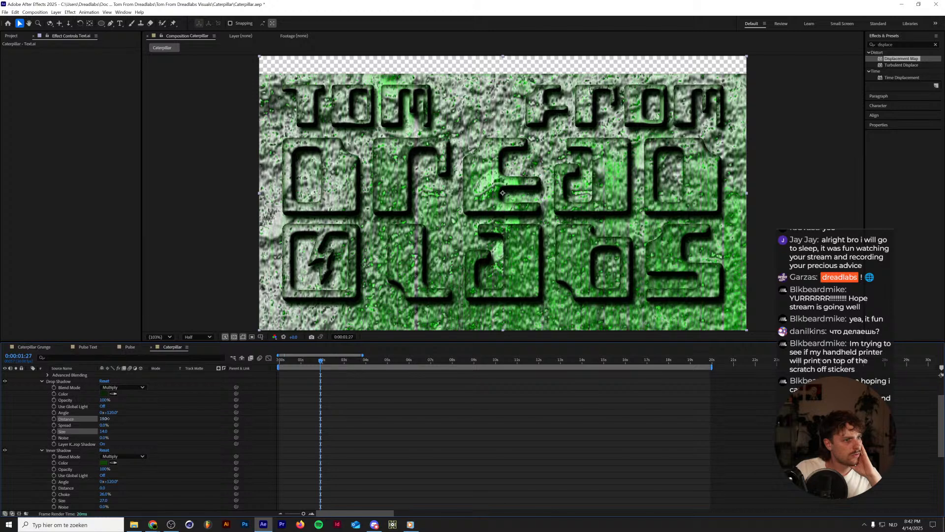
{"action": "scroll", "coordinate": [143, 424], "scroll_direction": "down", "scroll_amount": 5}
{"action": "scroll", "coordinate": [108, 458], "scroll_direction": "up", "scroll_amount": 5}
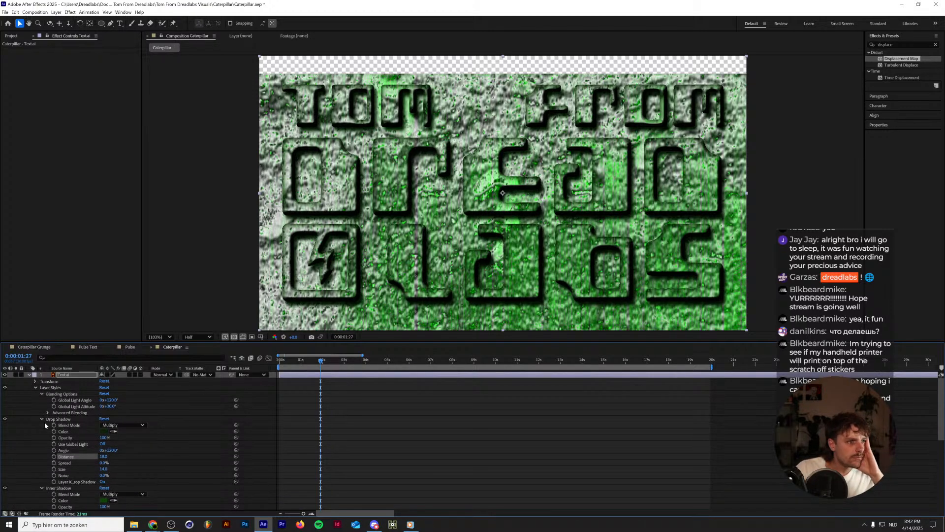
Collapse the three layer styles' settings and preview the embossed logo from the start of the composition.
{"action": "left_click", "coordinate": [42, 419]}
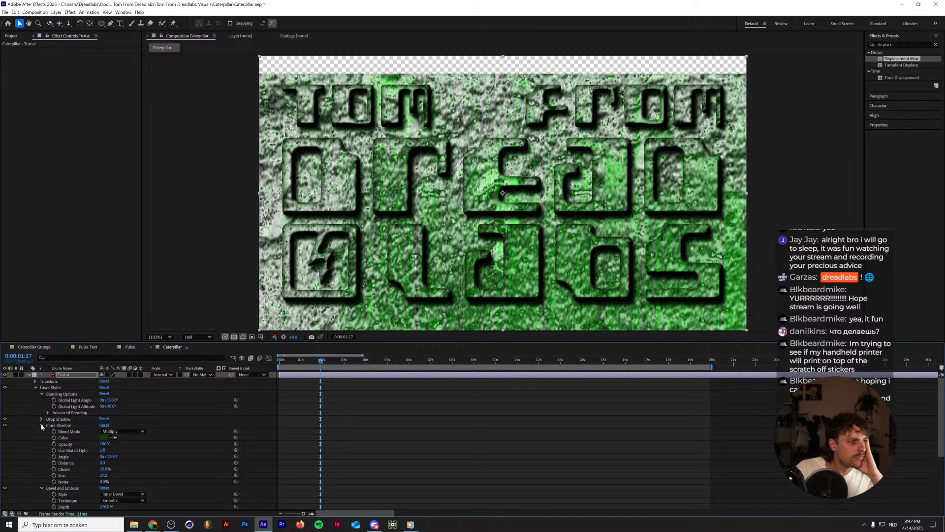
{"action": "left_click", "coordinate": [42, 426]}
{"action": "left_click", "coordinate": [42, 431]}
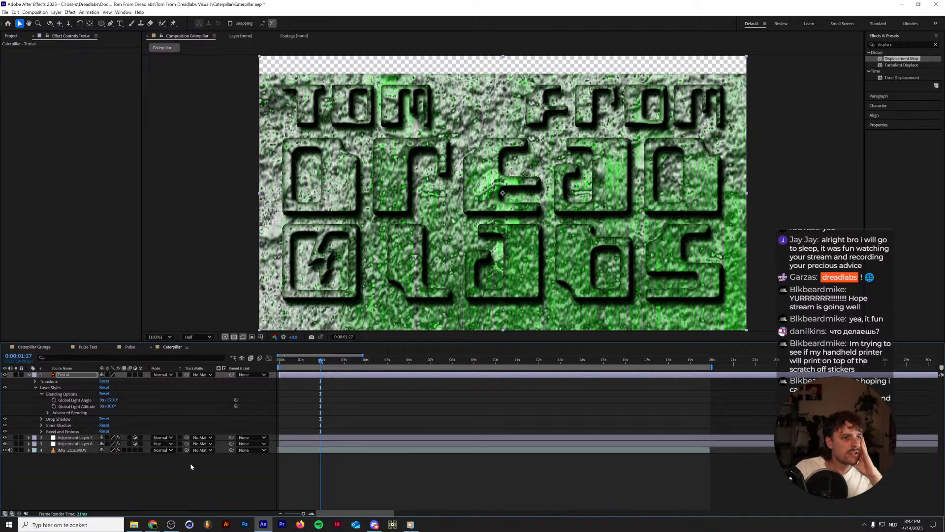
{"action": "key", "text": "Home"}
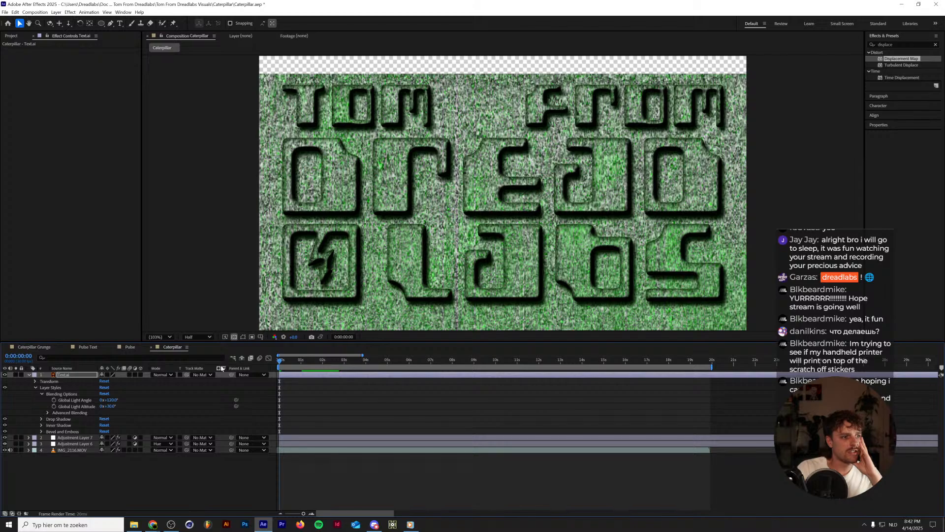
{"action": "key", "text": "space"}
{"action": "key", "text": "space"}
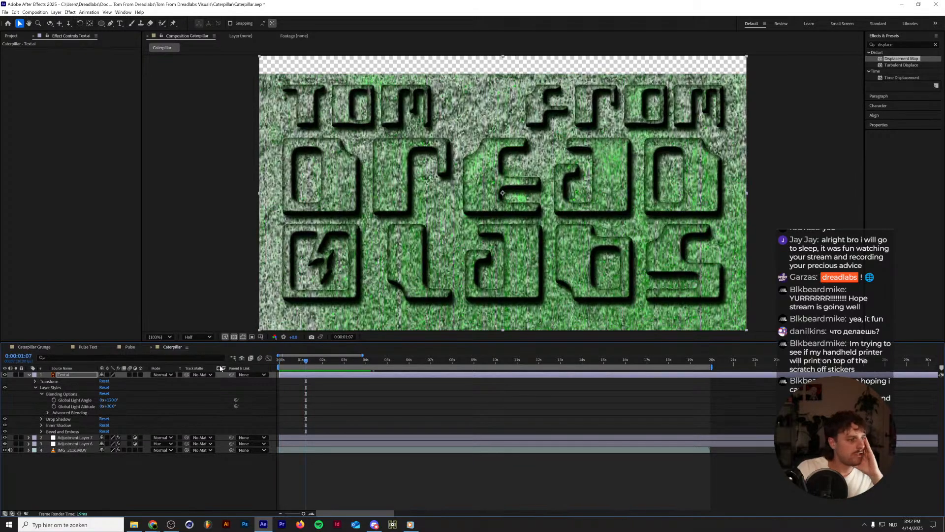
Change the Bevel and Emboss shadow colour to dark green (#142E0C) and lower its shadow opacity to about 32%.
{"action": "left_click", "coordinate": [41, 430]}
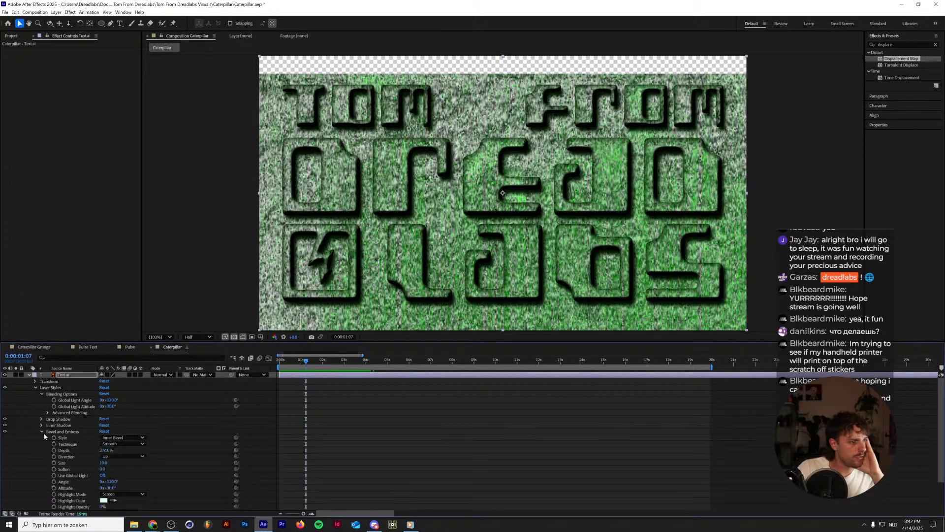
{"action": "scroll", "coordinate": [44, 434], "scroll_direction": "down", "scroll_amount": 2}
{"action": "left_click", "coordinate": [103, 482]}
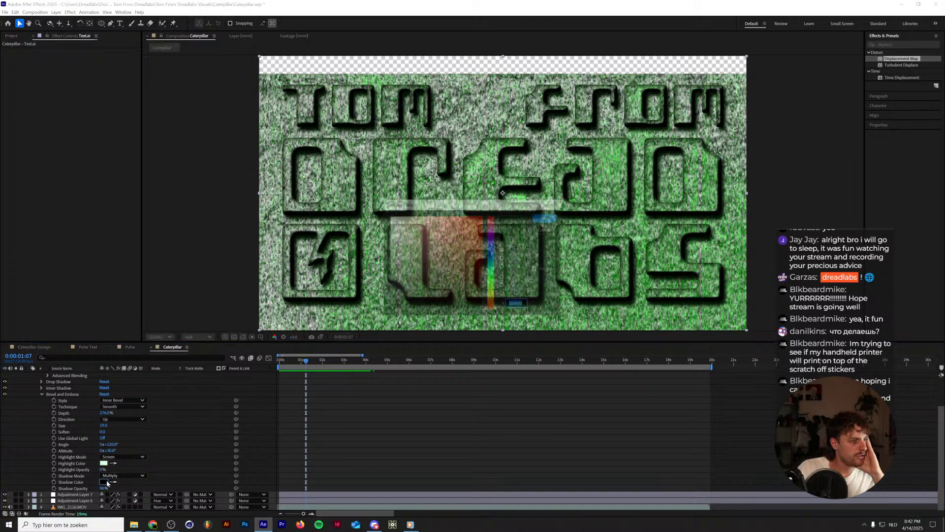
{"action": "left_click", "coordinate": [491, 282]}
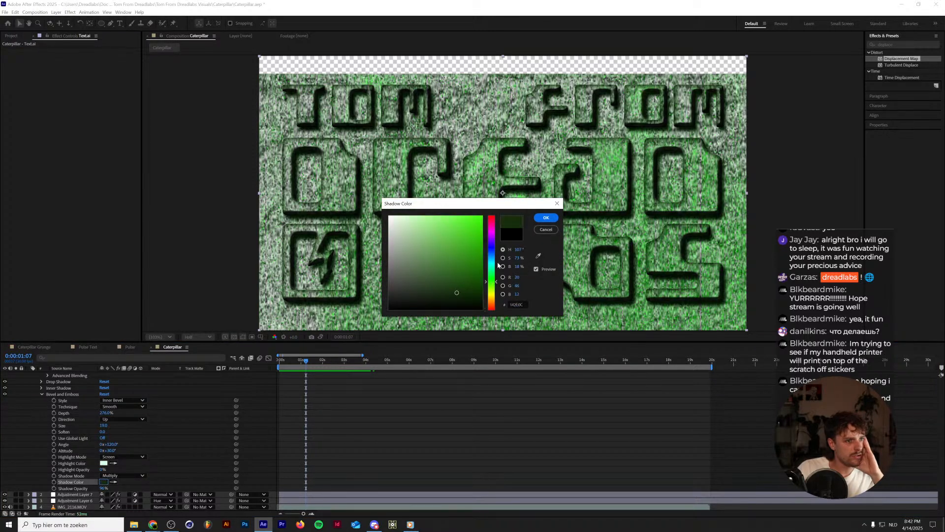
{"action": "left_click", "coordinate": [546, 217]}
{"action": "left_click_drag", "start_coordinate": [104, 489], "coordinate": [90, 488]}
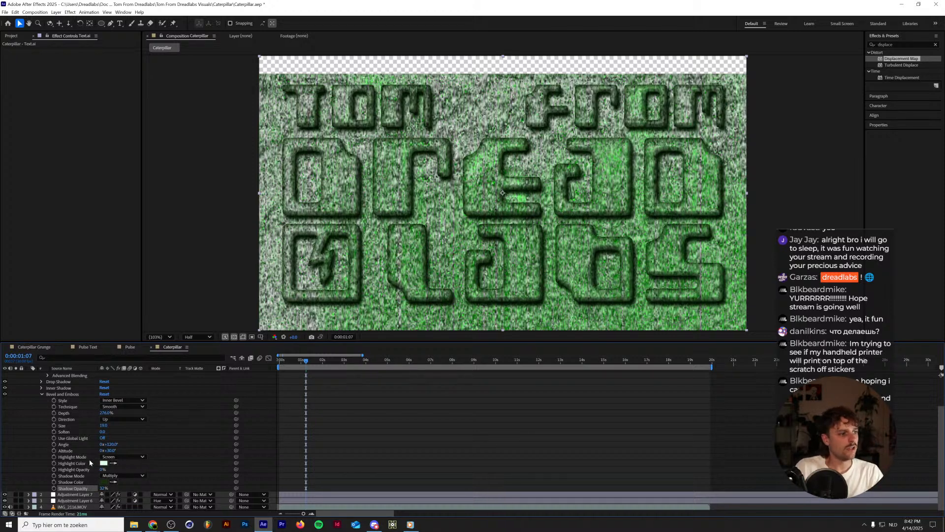
Collapse the Text.ai layer and enable Wrap Pixels Around in Adjustment Layer 7's Displacement Map.
{"action": "scroll", "coordinate": [65, 380], "scroll_direction": "up", "scroll_amount": 3}
{"action": "left_click", "coordinate": [29, 375]}
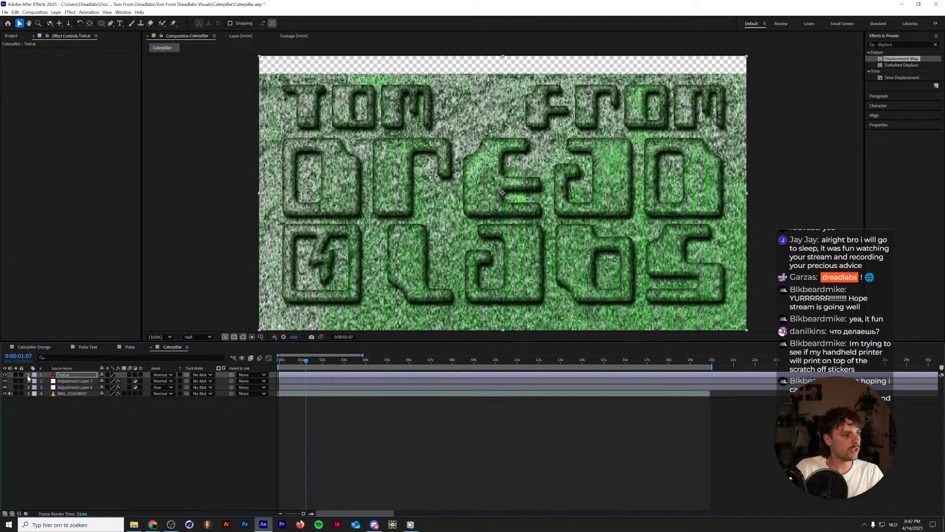
{"action": "left_click", "coordinate": [69, 381]}
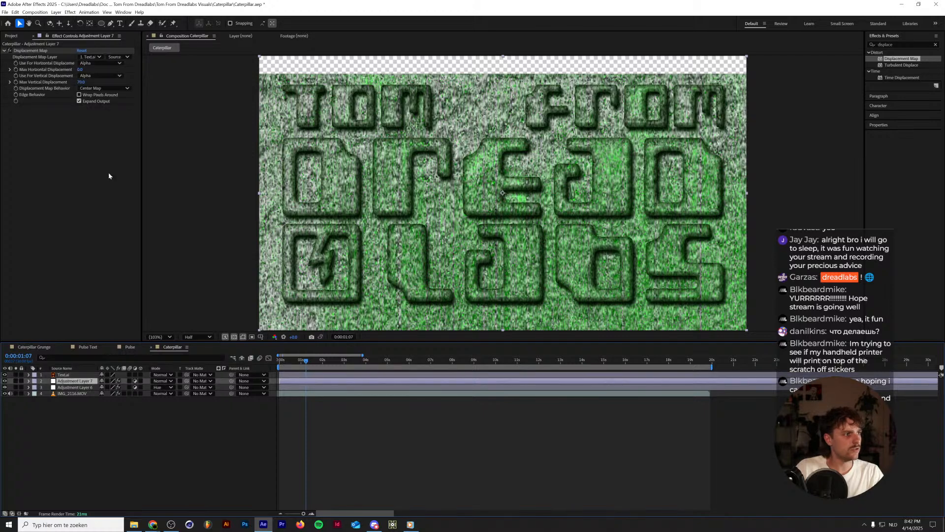
{"action": "left_click", "coordinate": [79, 95]}
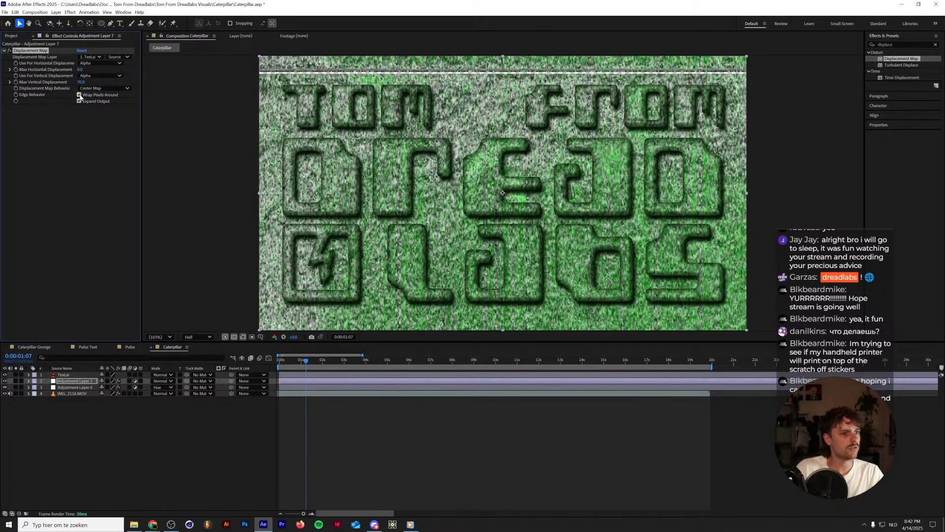
Preview briefly, then disable Wrap Pixels Around in Adjustment Layer 7's Displacement Map and set Max Vertical Displacement to 50.
{"action": "key", "text": "space"}
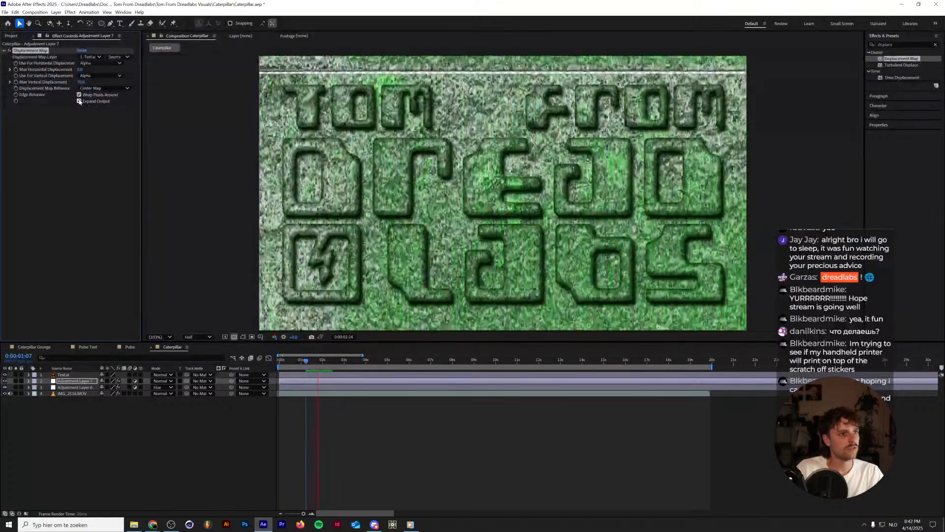
{"action": "key", "text": "space"}
{"action": "left_click", "coordinate": [79, 95]}
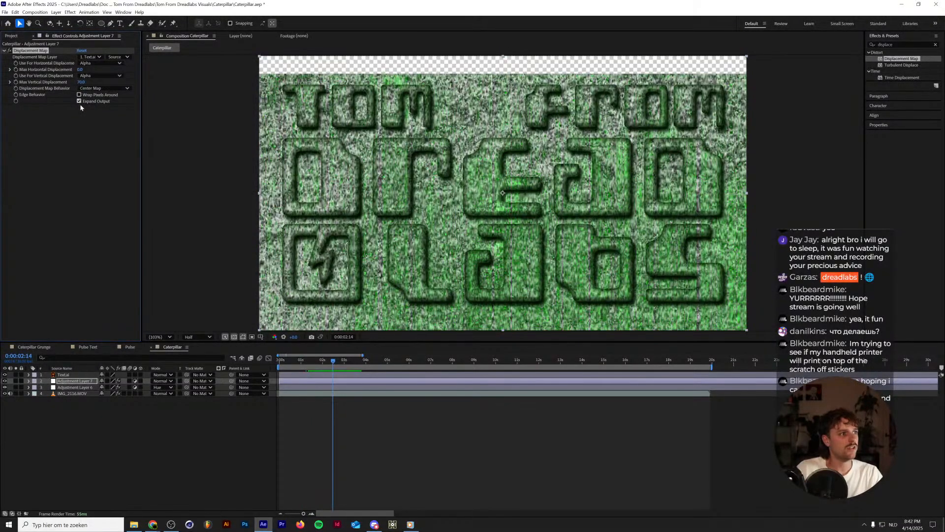
{"action": "left_click_drag", "start_coordinate": [88, 82], "coordinate": [75, 83]}
Scale the Text.ai layer to 80%.
{"action": "left_click", "coordinate": [67, 375]}
{"action": "key", "text": "s"}
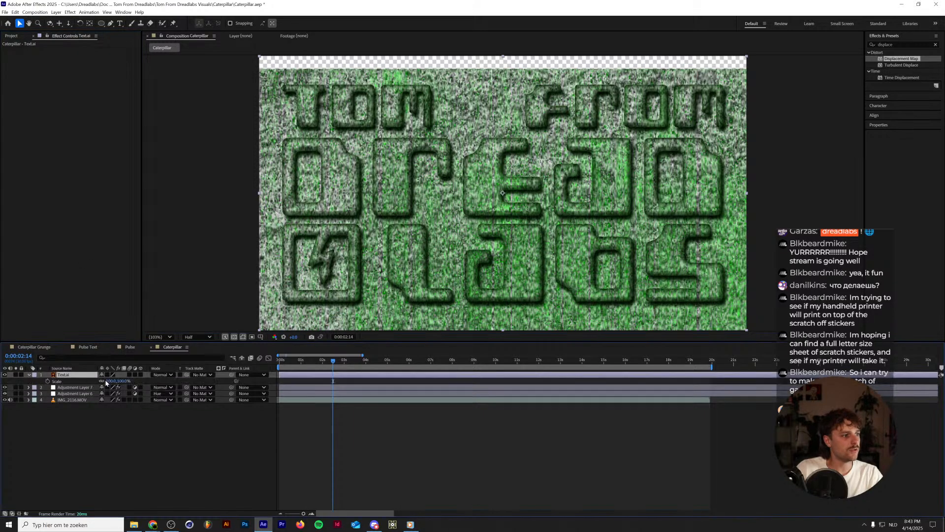
{"action": "left_click", "coordinate": [109, 381]}
{"action": "type", "text": "80"}
{"action": "key", "text": "Return"}
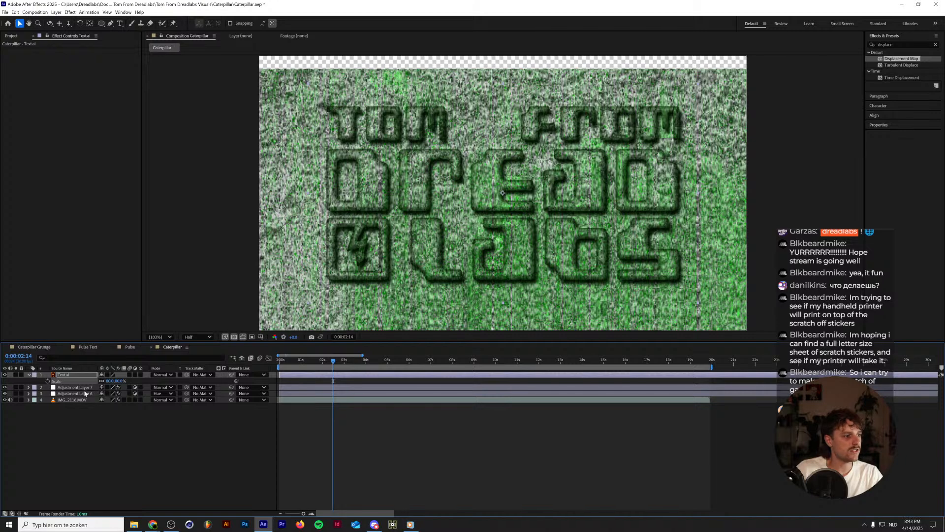
Add an adjustment layer above Text.ai, apply the Distort Transform effect to it and set its Scale to 120.
{"action": "left_click", "coordinate": [202, 440]}
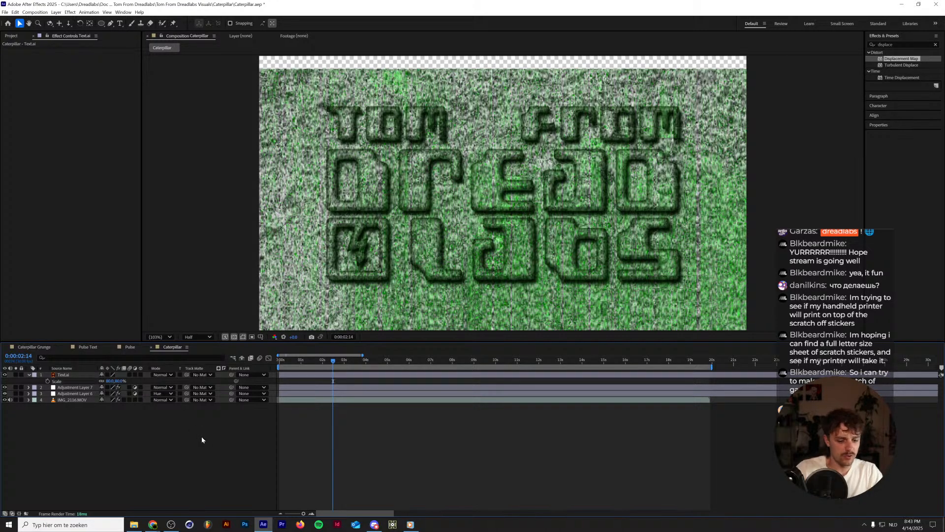
{"action": "key", "text": "ctrl+alt+y"}
{"action": "left_click", "coordinate": [903, 44]}
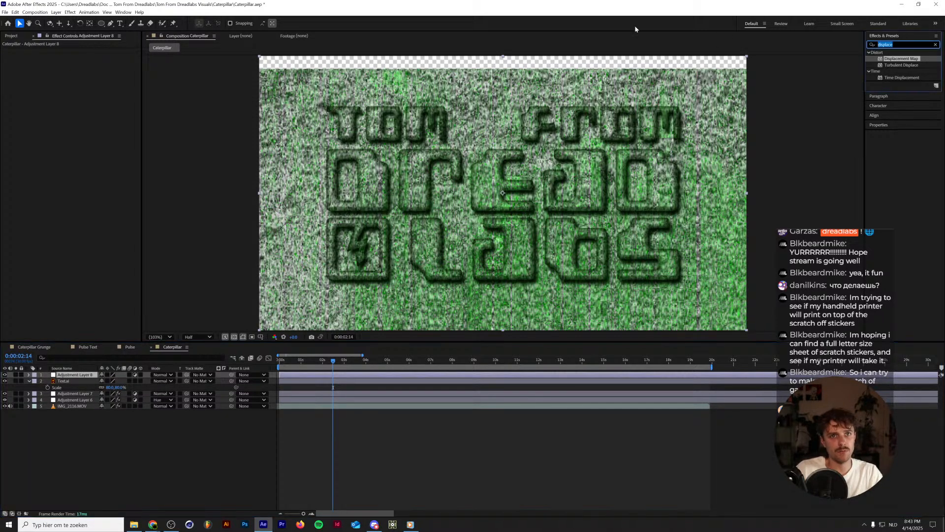
{"action": "type", "text": "transform"}
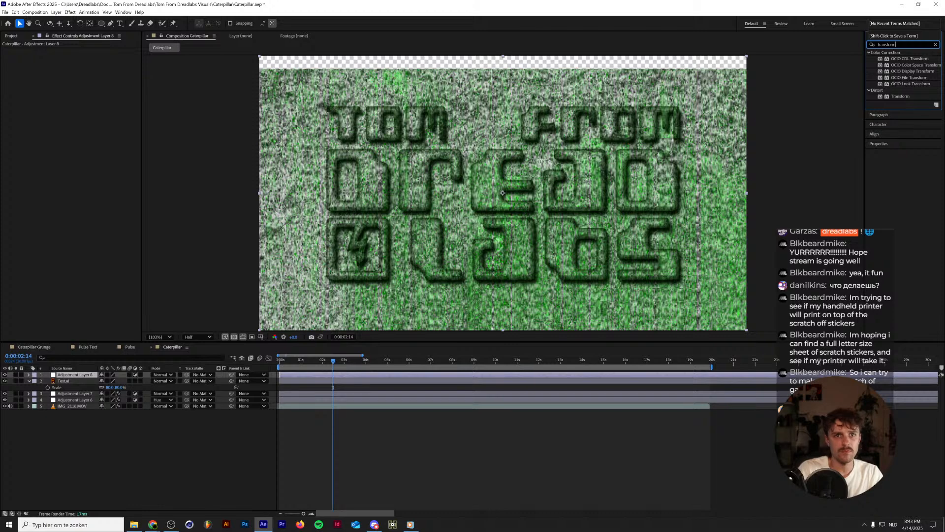
{"action": "left_click_drag", "start_coordinate": [897, 96], "coordinate": [66, 376]}
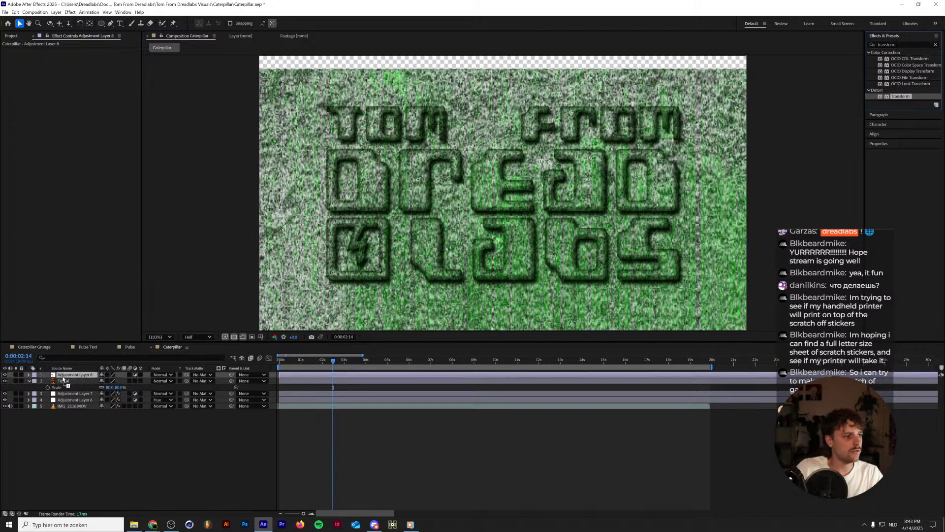
{"action": "left_click", "coordinate": [82, 76]}
{"action": "type", "text": "120"}
{"action": "key", "text": "Return"}
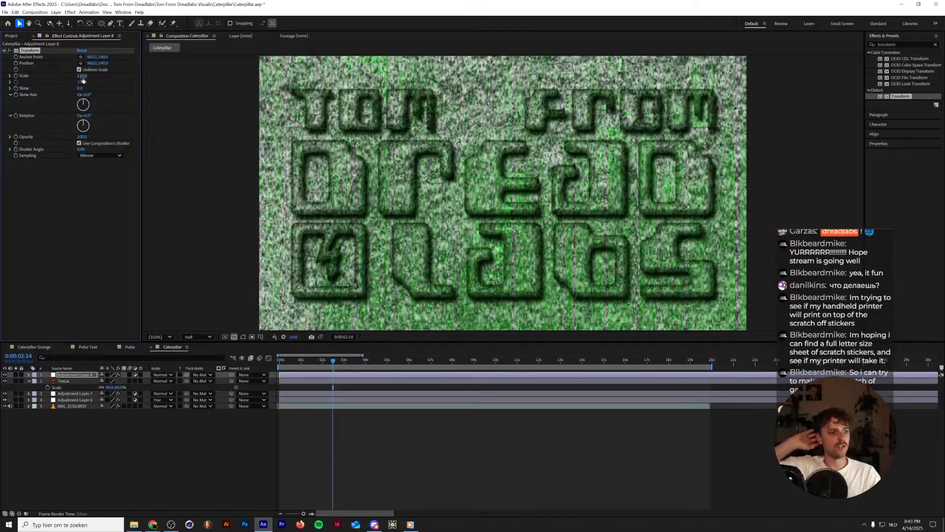
Preview the enlarged composition with the logo, then hide Text.ai and preview the footage alone.
{"action": "key", "text": "space"}
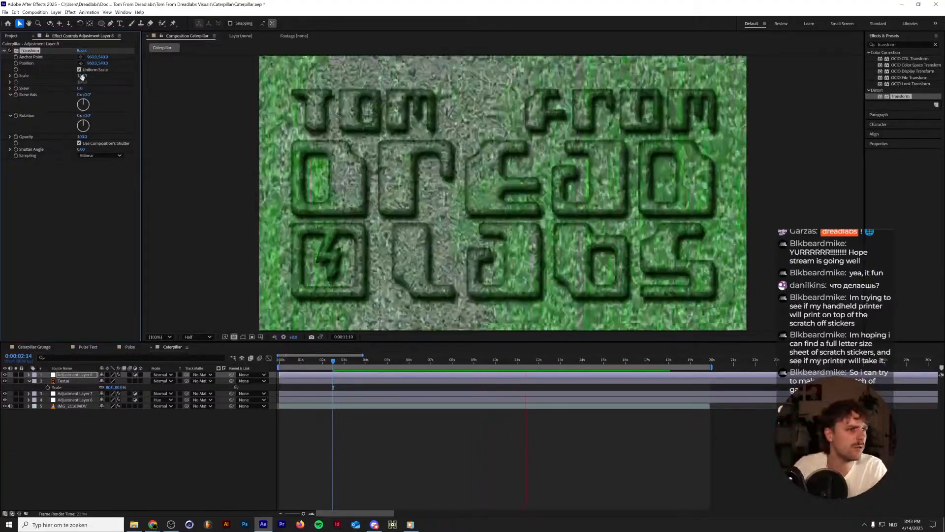
{"action": "key", "text": "space"}
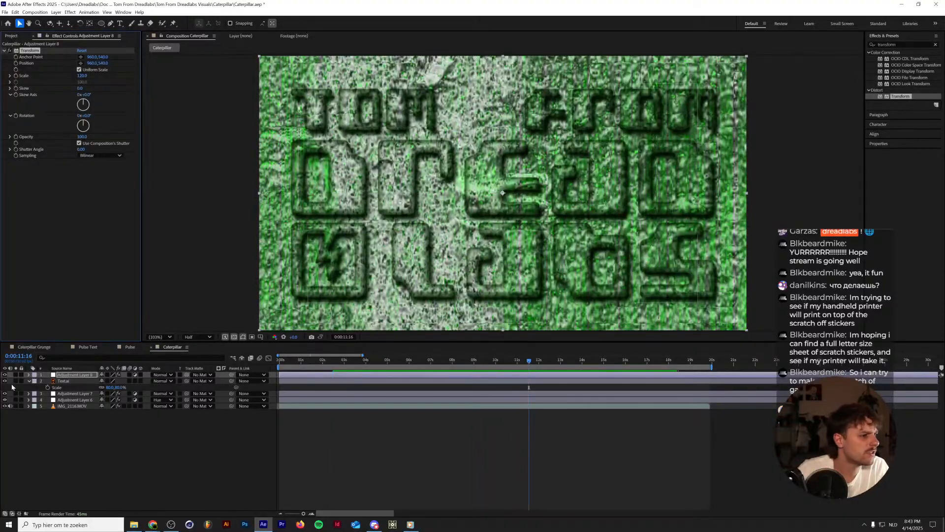
{"action": "left_click", "coordinate": [5, 381]}
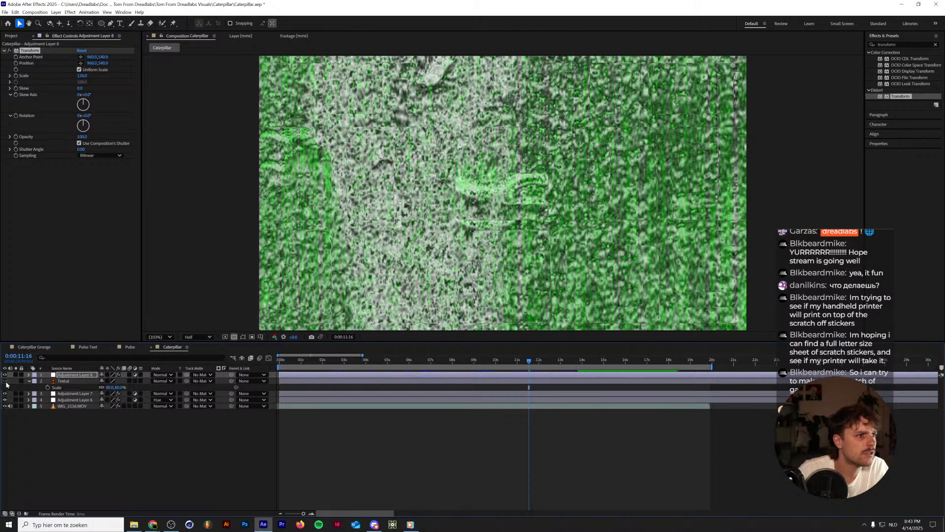
{"action": "key", "text": "space"}
{"action": "key", "text": "space"}
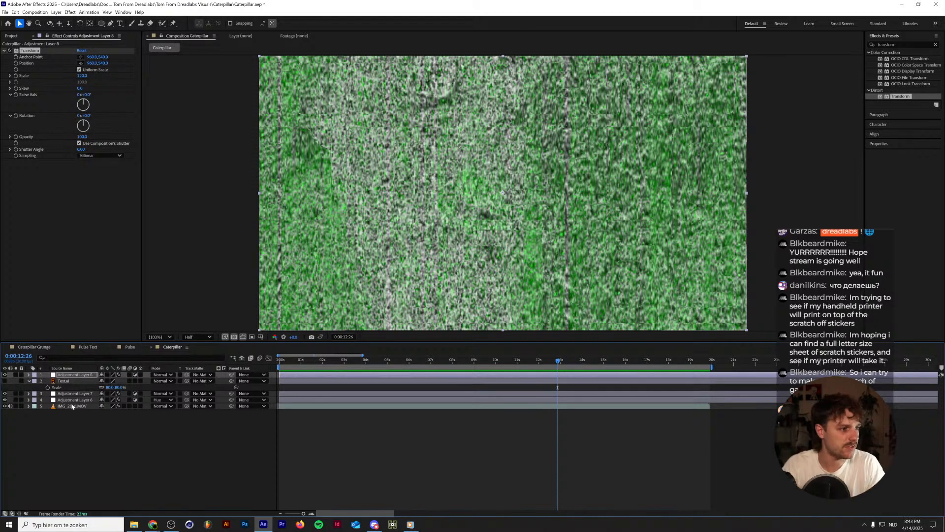
Check Adjustment Layer 7's Displacement Map, hide Adjustment Layer 8 and toggle Text.ai to compare, leaving it visible.
{"action": "left_click", "coordinate": [72, 394]}
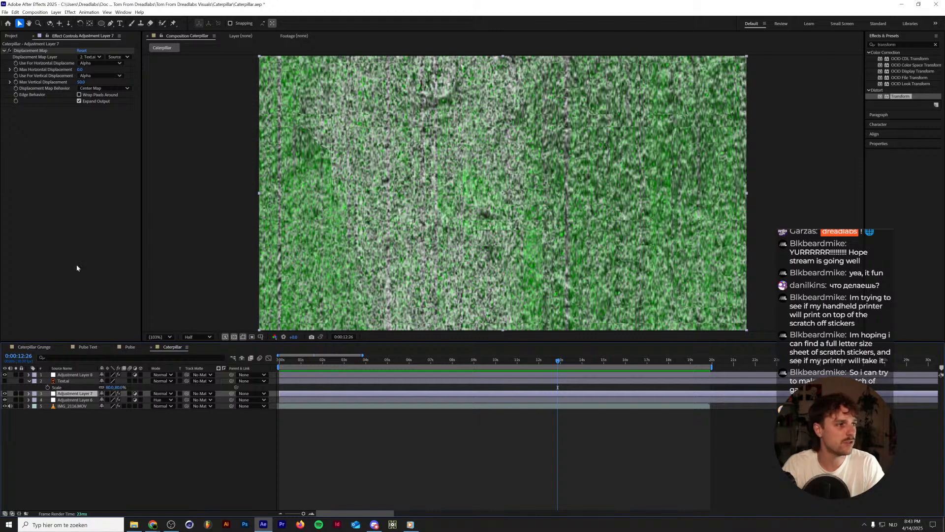
{"action": "left_click", "coordinate": [79, 100]}
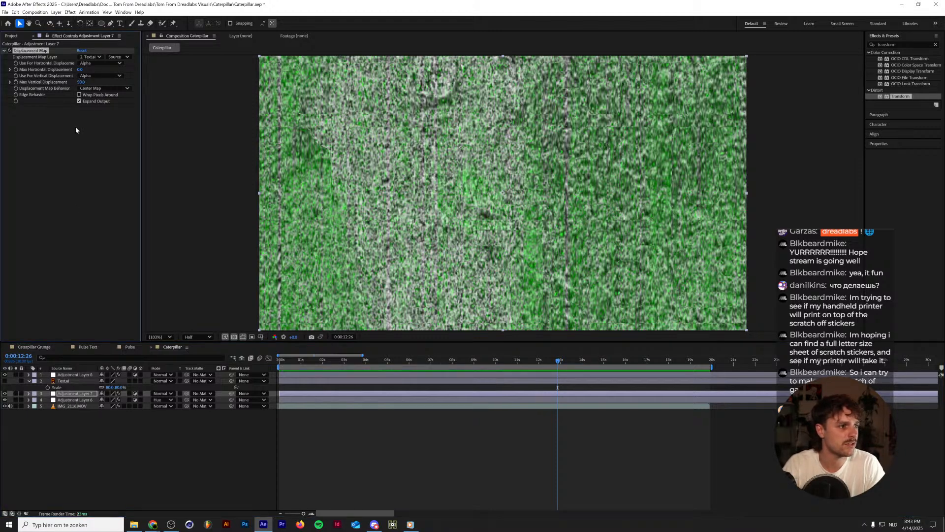
{"action": "left_click", "coordinate": [41, 375]}
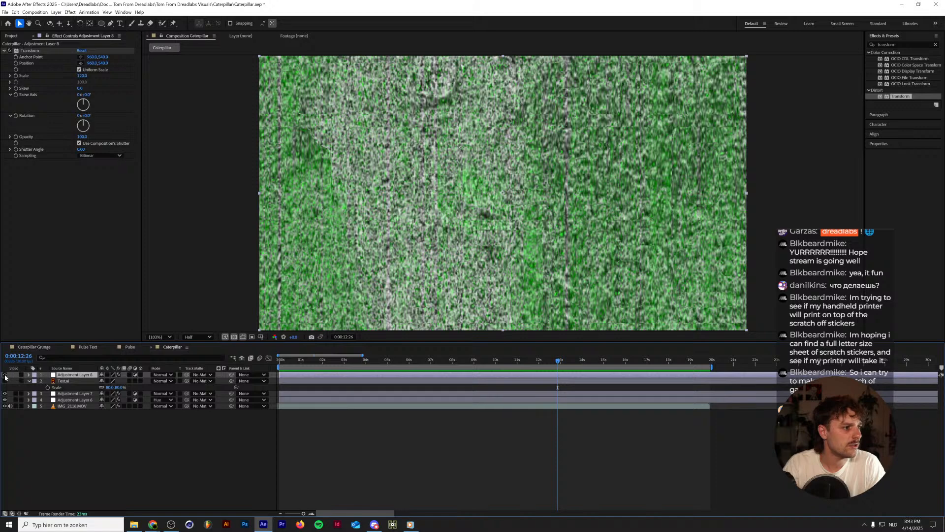
{"action": "left_click", "coordinate": [5, 375]}
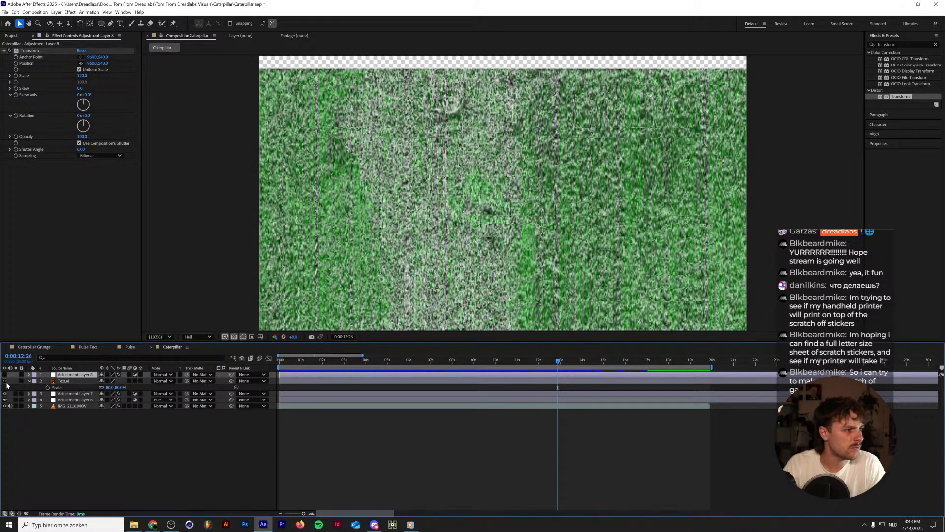
{"action": "left_click", "coordinate": [5, 381]}
{"action": "left_click", "coordinate": [5, 381]}
{"action": "left_click", "coordinate": [5, 381]}
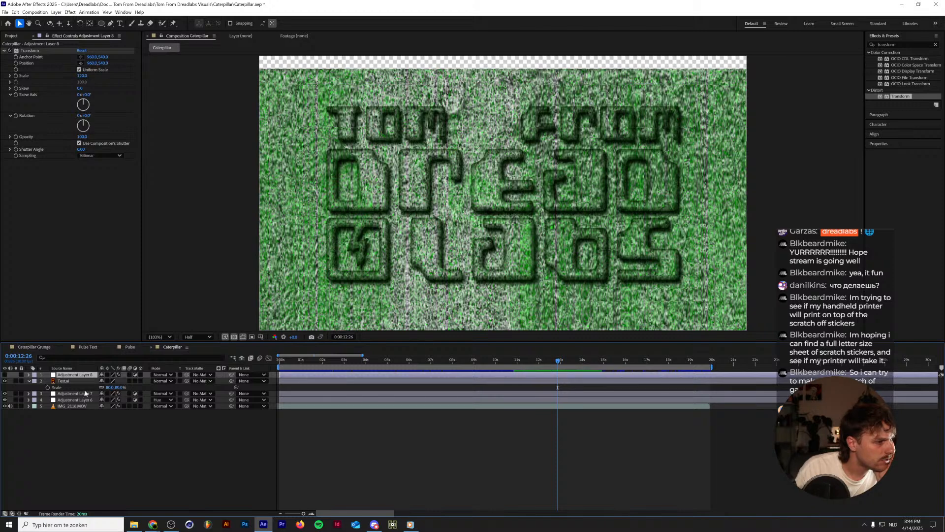
Turn on continuous rasterization for the Text.ai layer and preview the sharper embossed logo.
{"action": "left_click", "coordinate": [108, 382]}
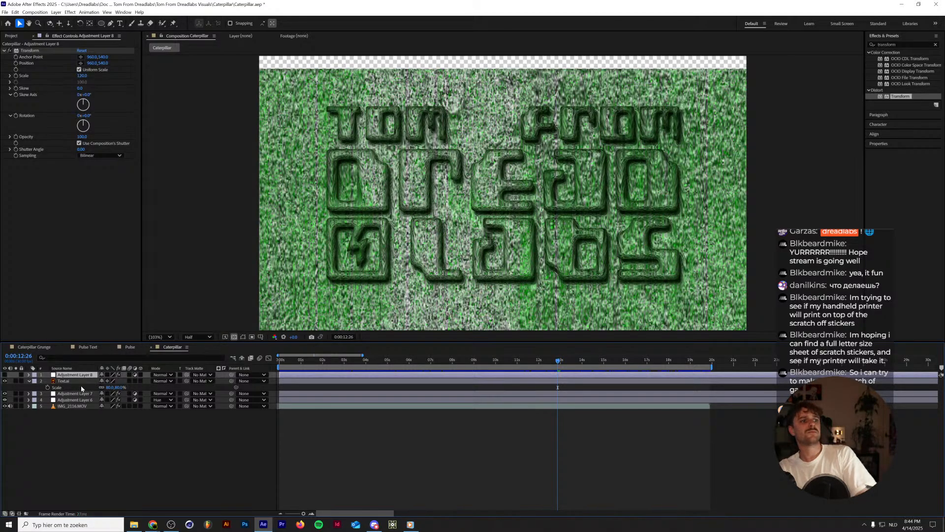
{"action": "key", "text": "space"}
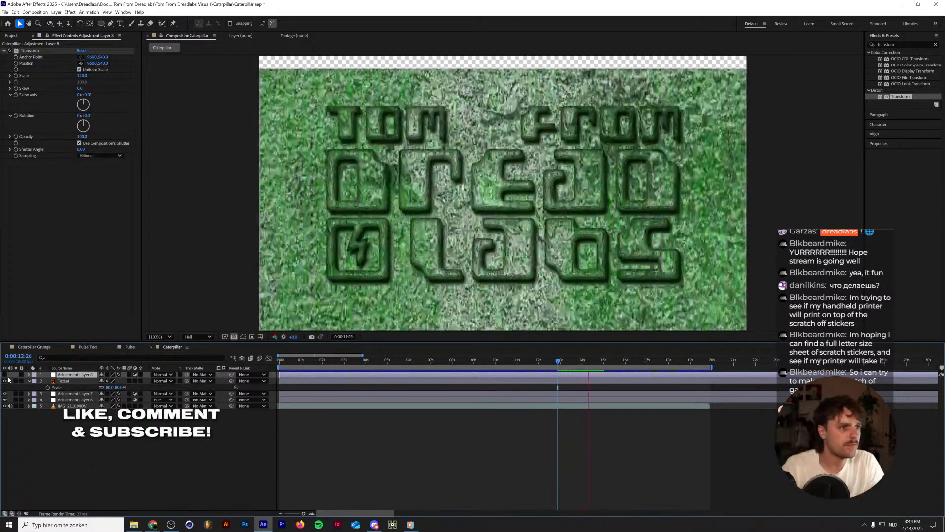
{"action": "key", "text": "space"}
{"action": "left_click", "coordinate": [29, 394]}
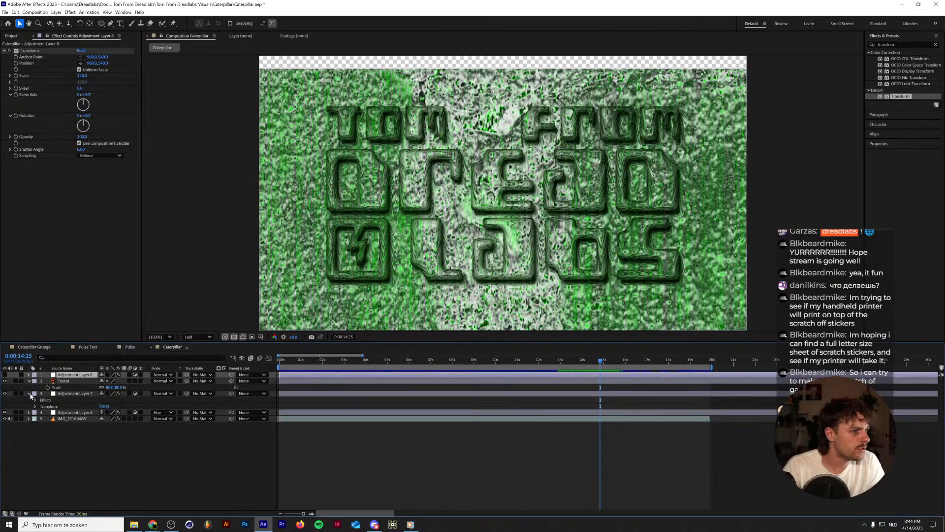
{"action": "left_click", "coordinate": [29, 394]}
{"action": "left_click", "coordinate": [29, 382]}
{"action": "left_click", "coordinate": [28, 382]}
{"action": "left_click", "coordinate": [36, 387]}
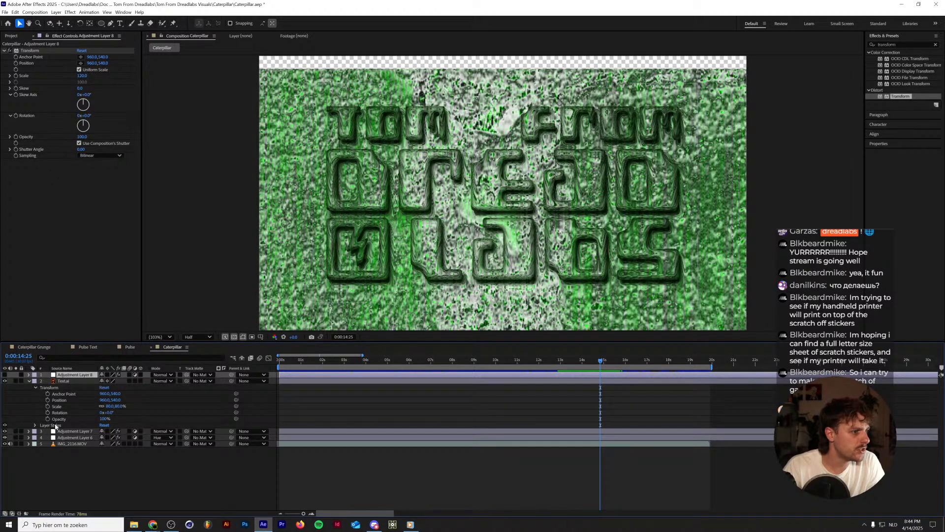
{"action": "left_click", "coordinate": [35, 426]}
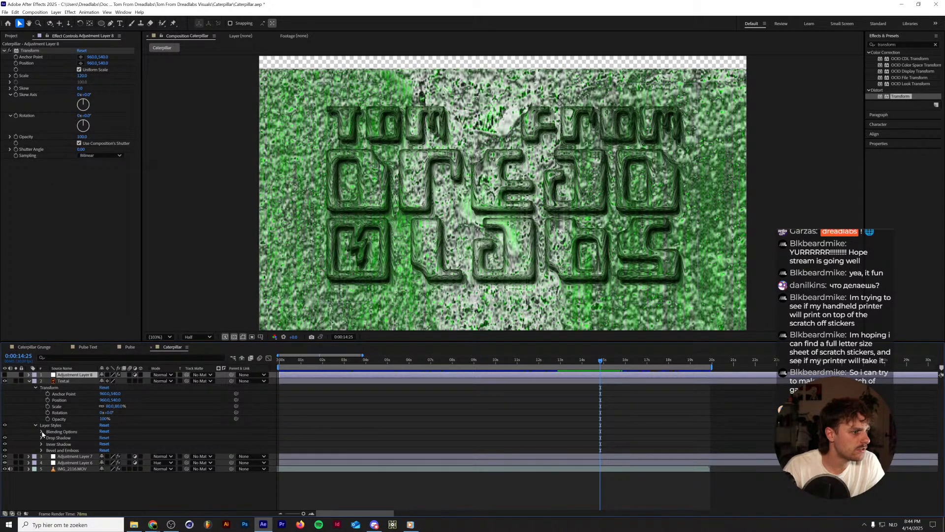
Set the Text.ai layer's opacity to 60% and make Adjustment Layer 8 visible again.
{"action": "left_click", "coordinate": [64, 381]}
{"action": "key", "text": "t"}
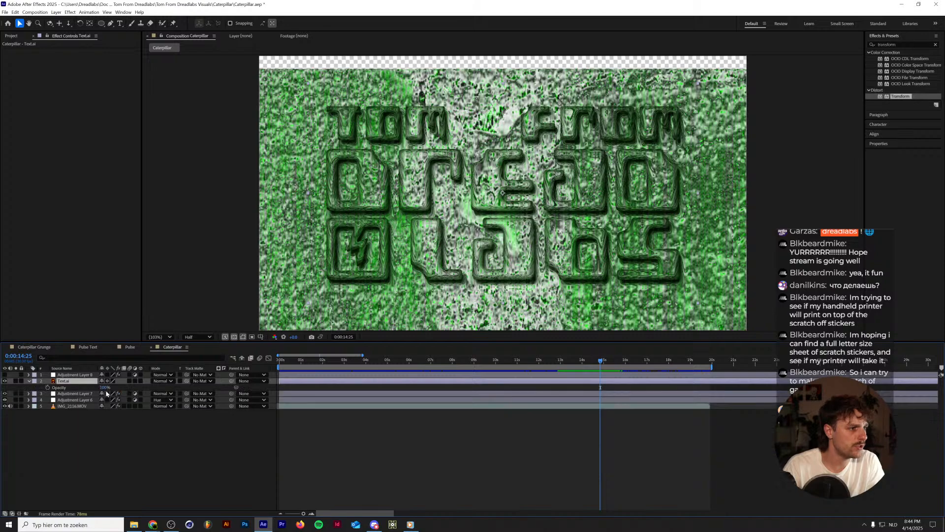
{"action": "left_click_drag", "start_coordinate": [105, 387], "coordinate": [91, 391]}
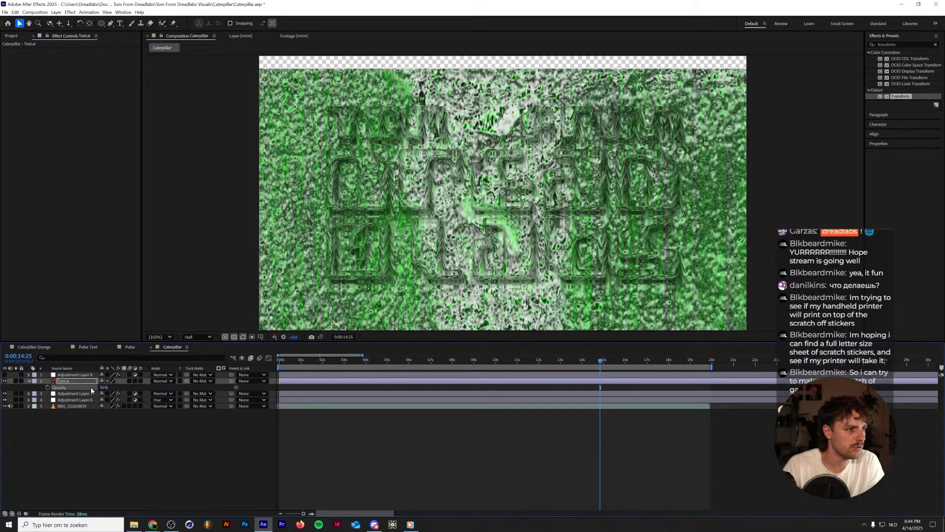
{"action": "left_click", "coordinate": [103, 387]}
{"action": "type", "text": "50"}
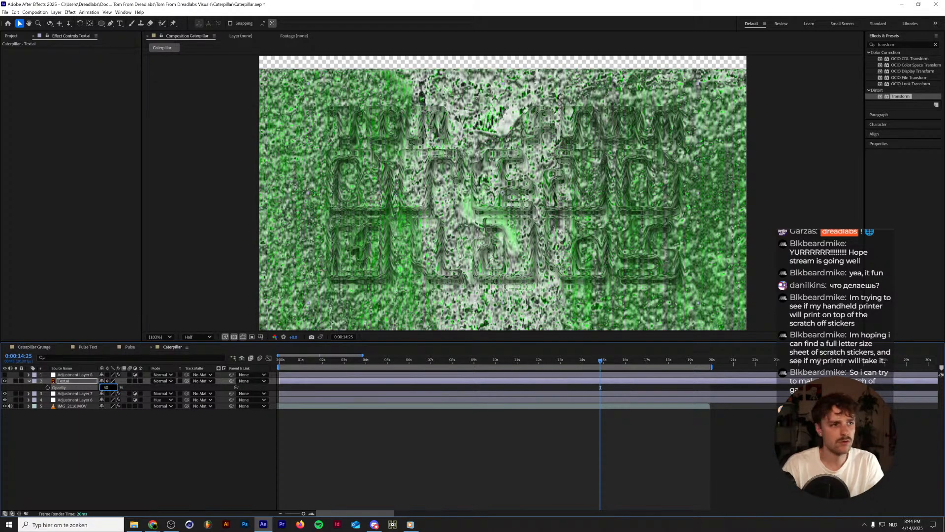
{"action": "key", "text": "Return"}
{"action": "key", "text": "space"}
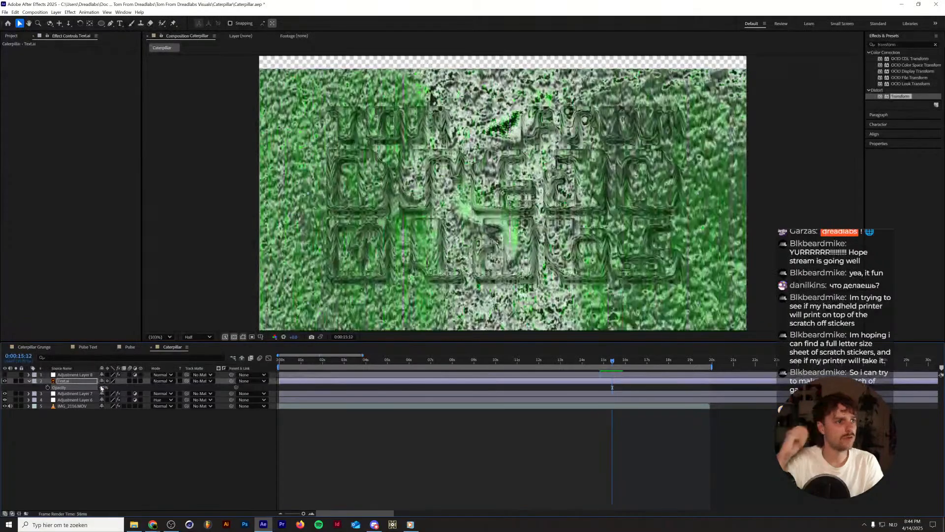
{"action": "left_click", "coordinate": [5, 375]}
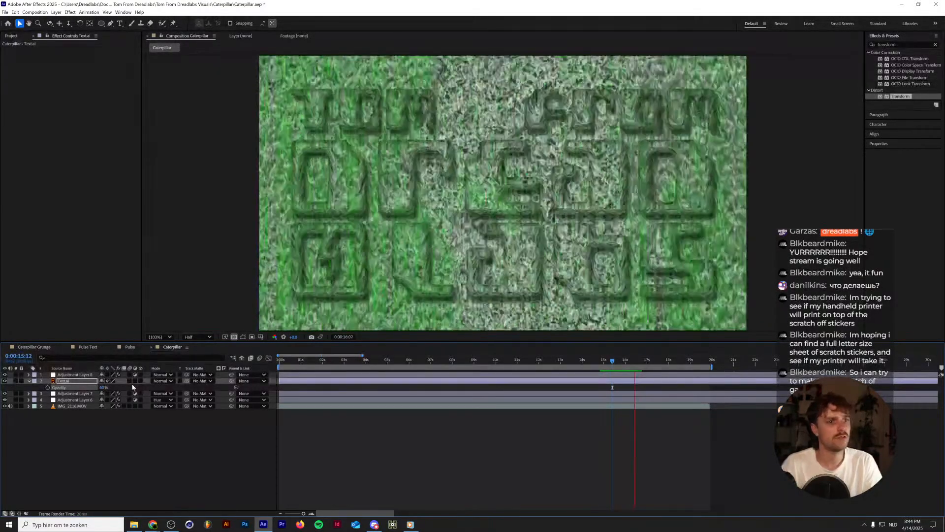
Copy the Posterize Time effect from the IMG_2116.MOV layer to Adjustment Layer 8.
{"action": "left_click", "coordinate": [74, 406]}
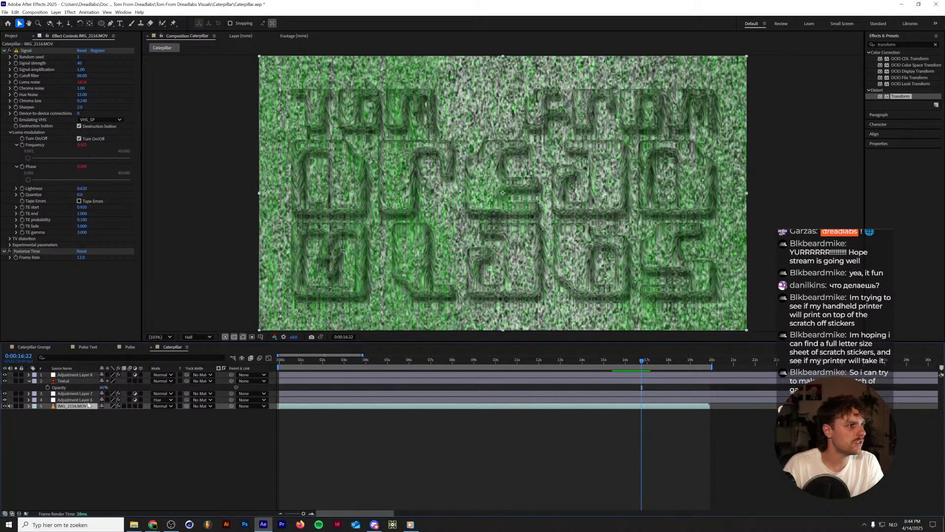
{"action": "left_click", "coordinate": [28, 252]}
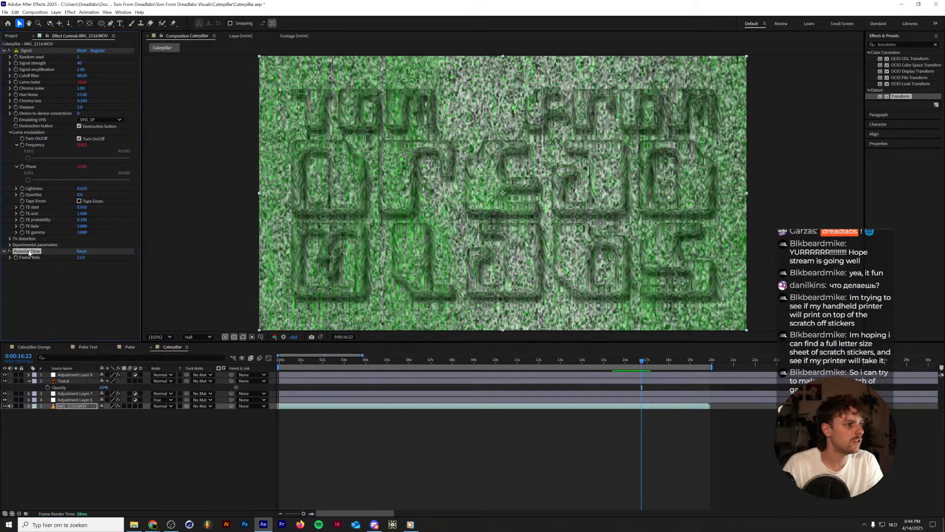
{"action": "key", "text": "ctrl+c"}
{"action": "left_click", "coordinate": [75, 375]}
{"action": "key", "text": "ctrl+v"}
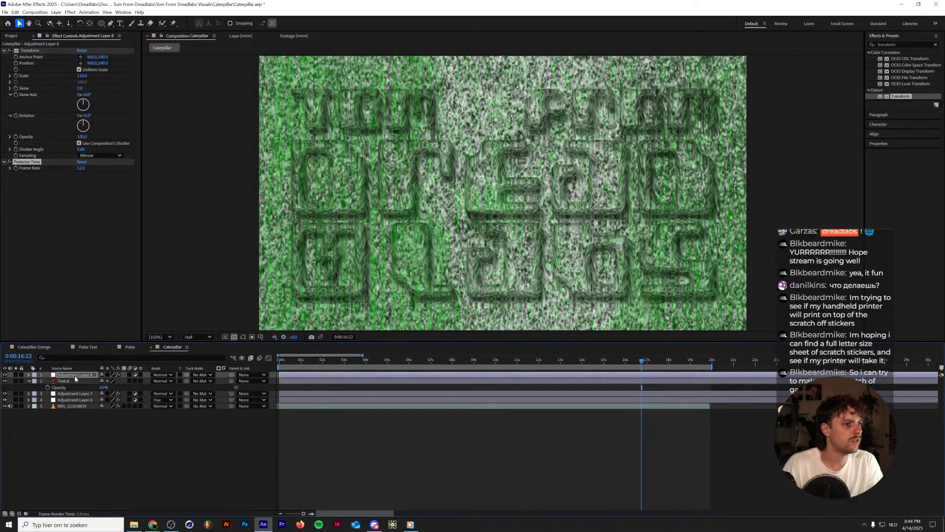
Preview the composition with the posterized frame rate, replaying it from about 16 seconds past the loop point.
{"action": "key", "text": "space"}
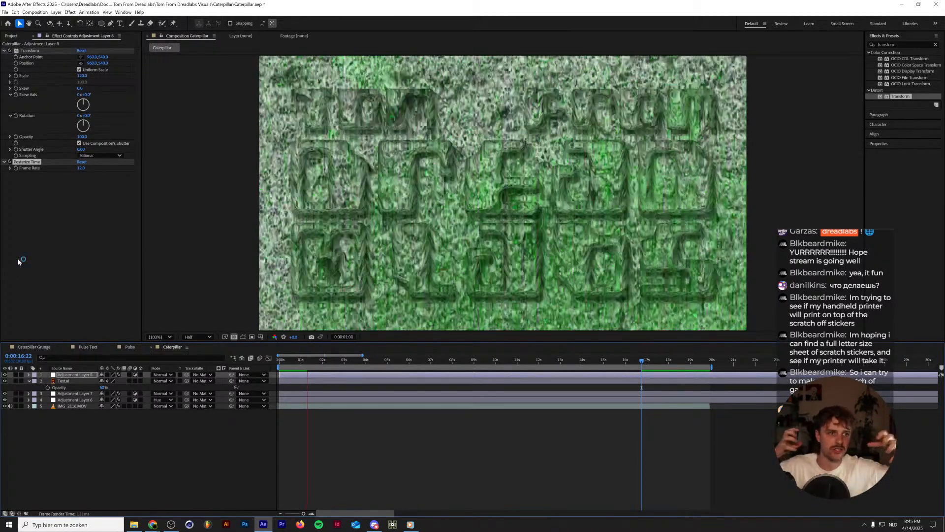
{"action": "key", "text": "space"}
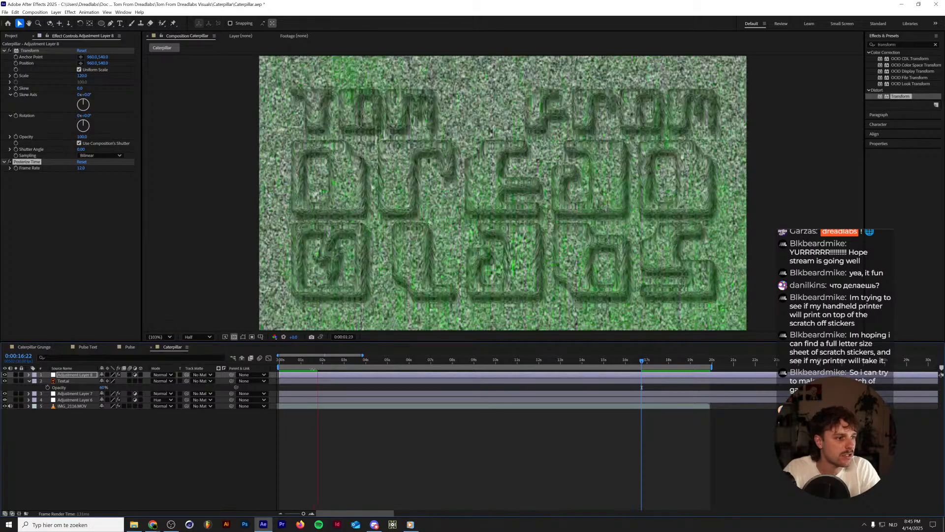
{"action": "left_click_drag", "start_coordinate": [295, 361], "coordinate": [247, 367]}
{"action": "left_click_drag", "start_coordinate": [640, 361], "coordinate": [644, 362]}
{"action": "key", "text": "space"}
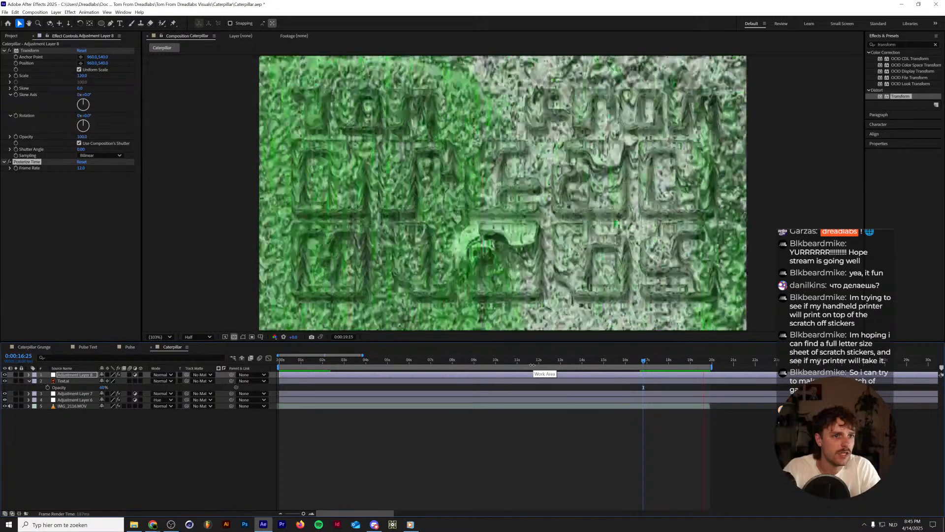
{"action": "key", "text": "space"}
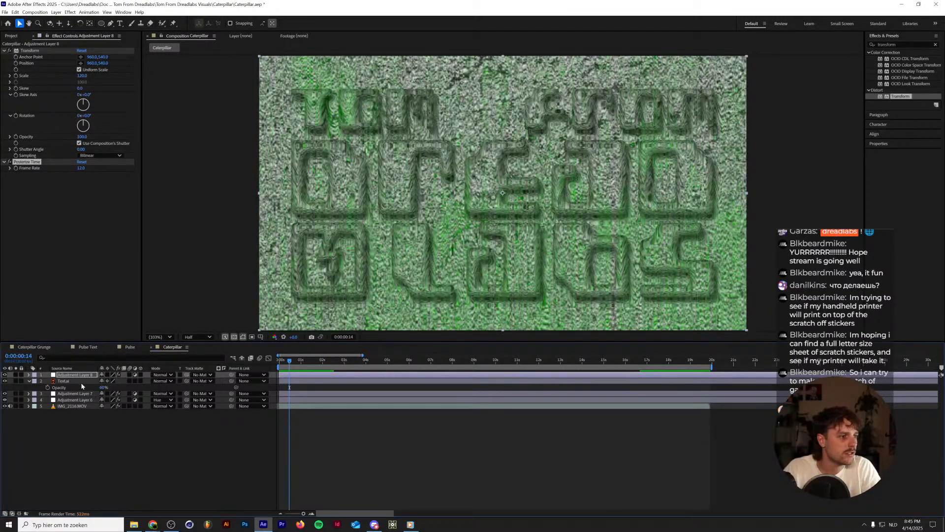
Find the Wiggle - position preset by searching for "wiggle" and apply it to the Text.ai layer.
{"action": "left_click", "coordinate": [76, 381]}
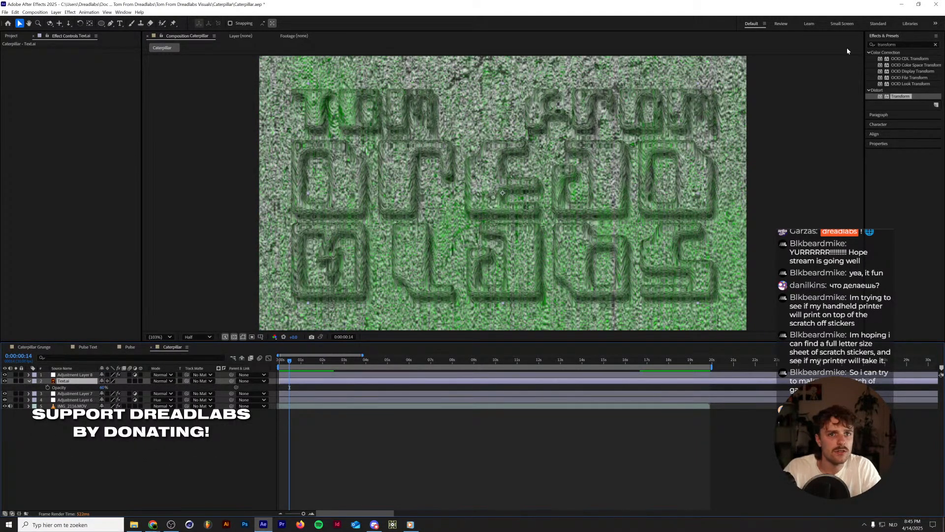
{"action": "left_click", "coordinate": [899, 37]}
{"action": "left_click", "coordinate": [894, 36]}
{"action": "left_click", "coordinate": [888, 46]}
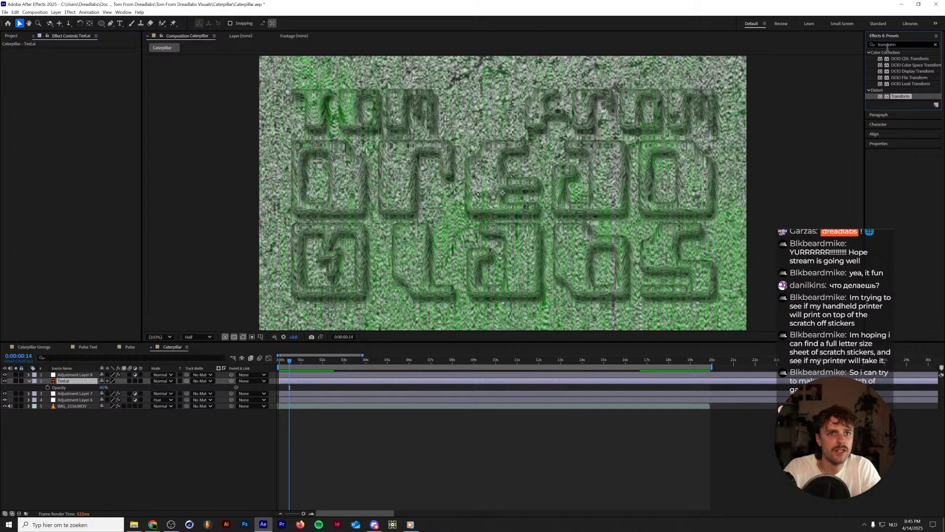
{"action": "double_click", "coordinate": [887, 45]}
{"action": "type", "text": "wiggle"}
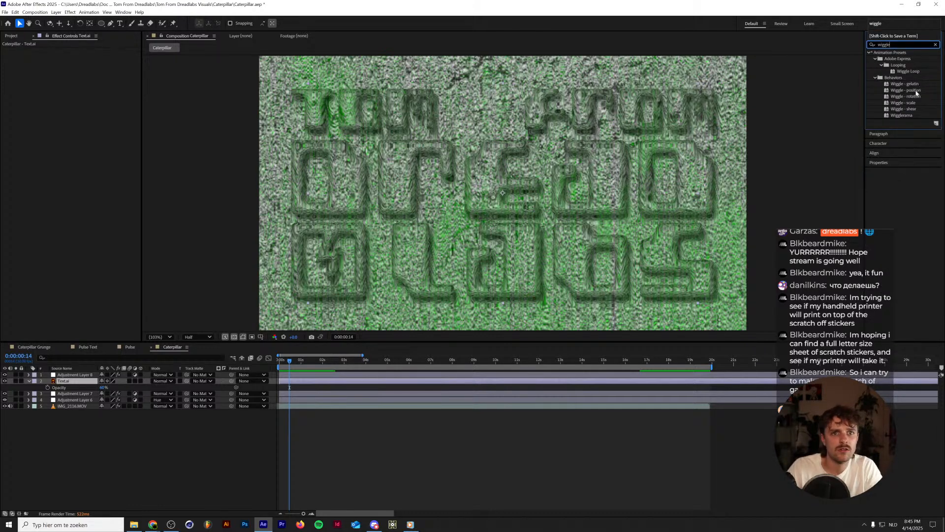
{"action": "left_click_drag", "start_coordinate": [903, 93], "coordinate": [69, 381]}
Set the Text.ai layer's Wiggle - position speed to 24 wigs/sec and its amount to 5 pixels.
{"action": "left_click", "coordinate": [81, 57]}
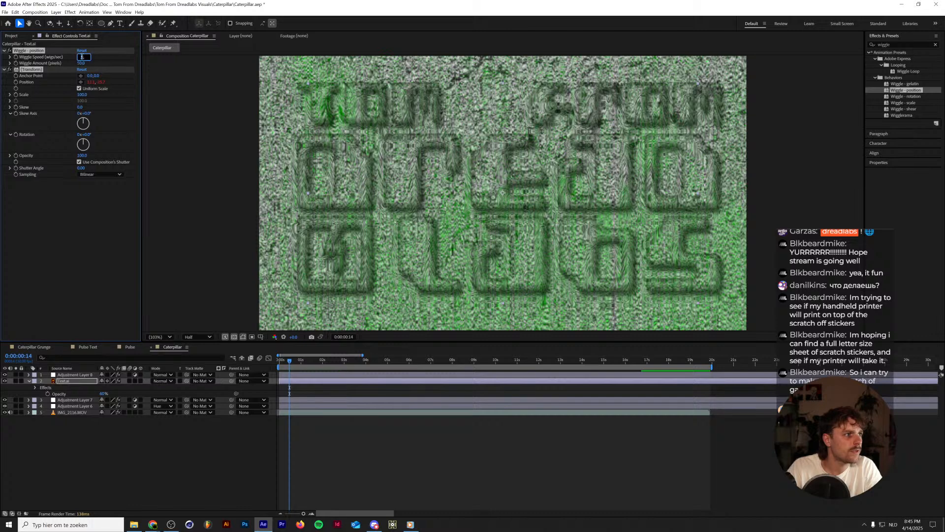
{"action": "key", "text": "Tab"}
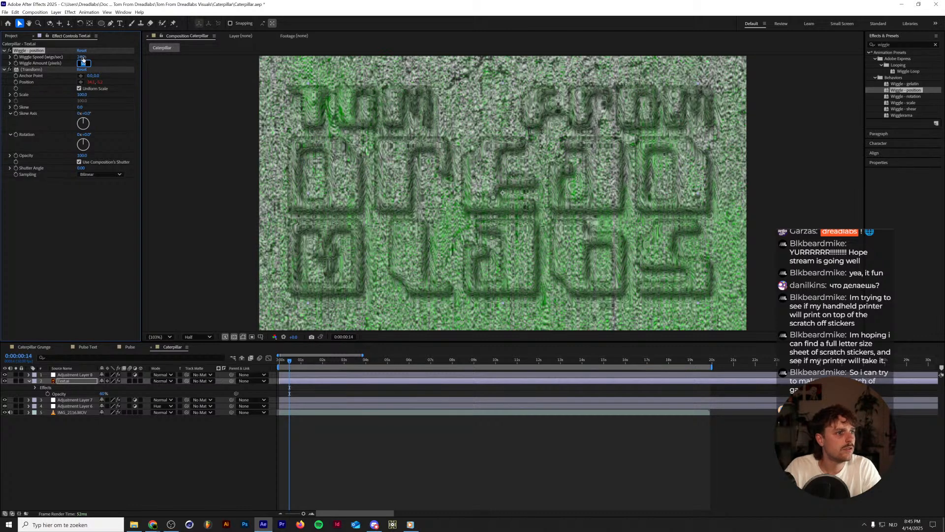
{"action": "type", "text": "10"}
{"action": "key", "text": "Return"}
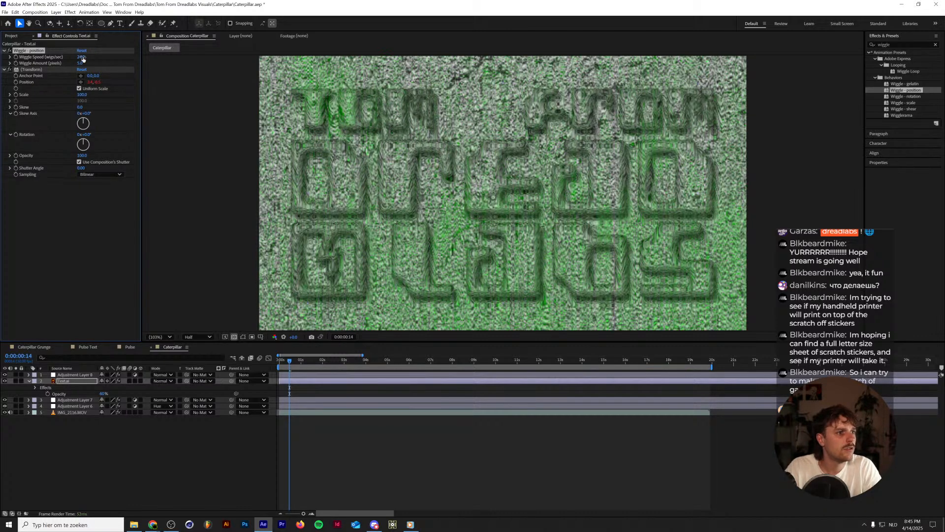
Preview the wiggling embossed logo, replaying it from frame 17 of the composition.
{"action": "key", "text": "space"}
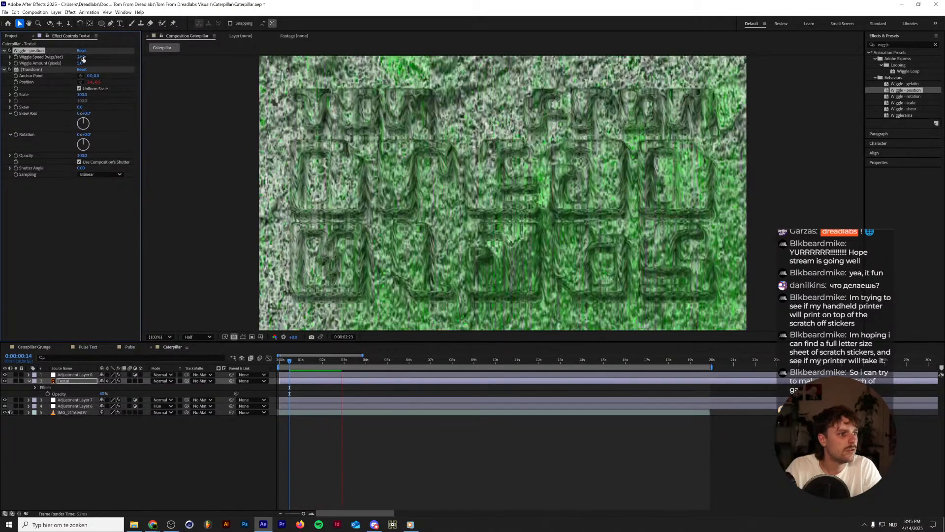
{"action": "left_click", "coordinate": [292, 362]}
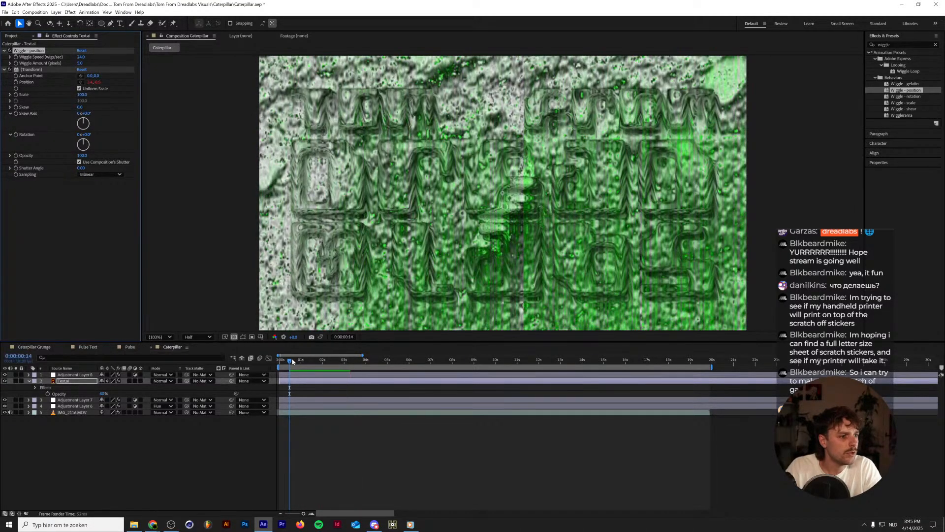
{"action": "key", "text": "space"}
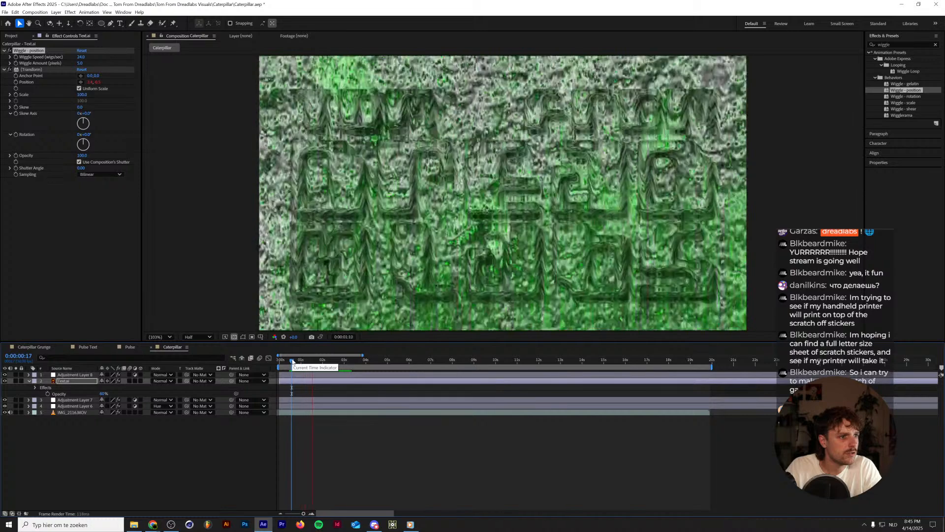
{"action": "key", "text": "space"}
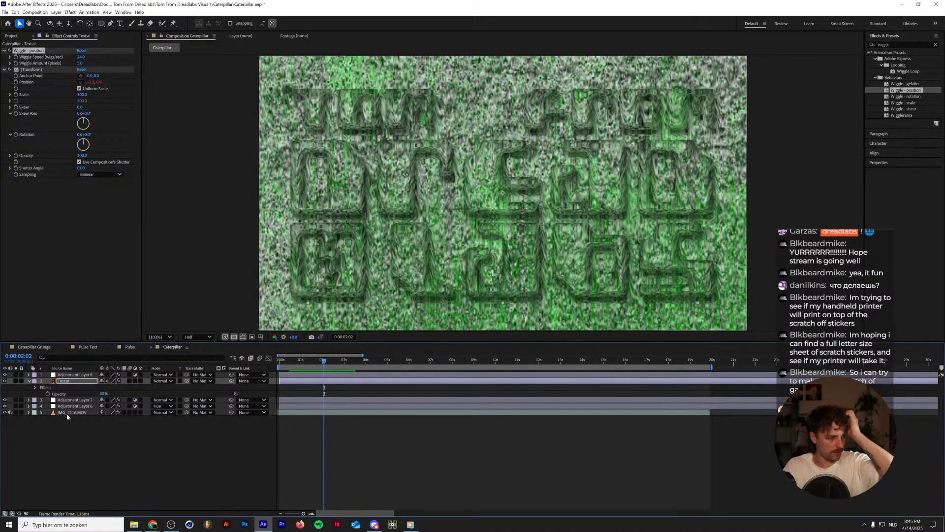
Examine the effect and transform properties of the IMG_2116.MOV, Text.ai and adjustment layers in the Caterpillar composition.
{"action": "left_click", "coordinate": [28, 400]}
{"action": "left_click", "coordinate": [28, 399]}
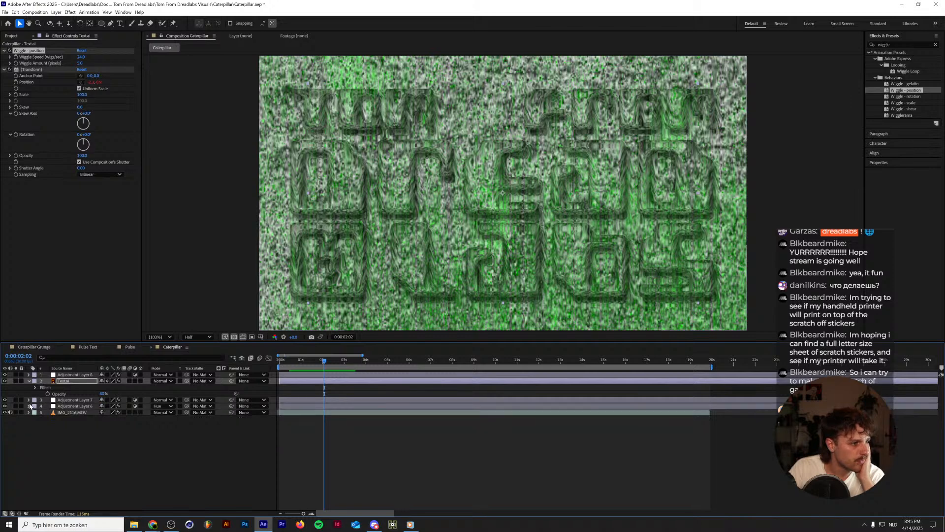
{"action": "left_click", "coordinate": [29, 406]}
{"action": "left_click", "coordinate": [29, 406]}
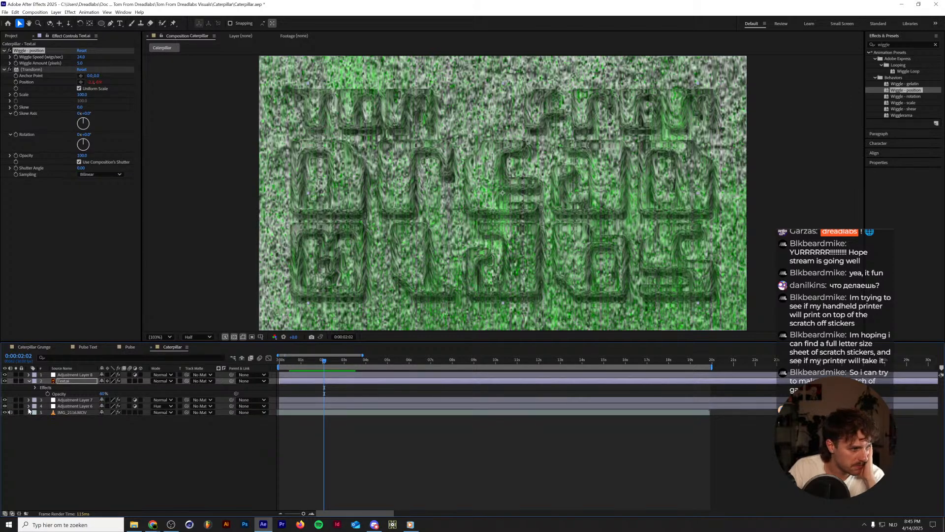
{"action": "left_click", "coordinate": [28, 412]}
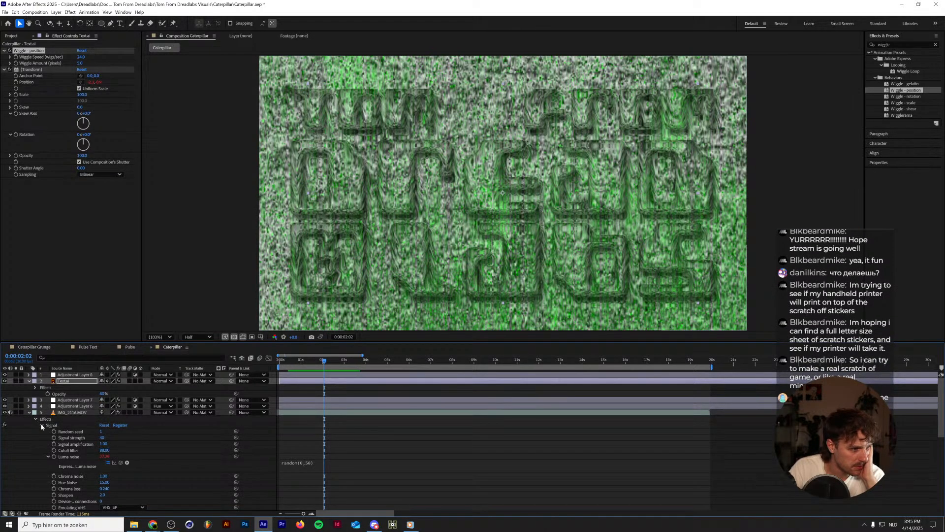
{"action": "left_click", "coordinate": [42, 426]}
{"action": "left_click", "coordinate": [35, 419]}
{"action": "left_click", "coordinate": [36, 426]}
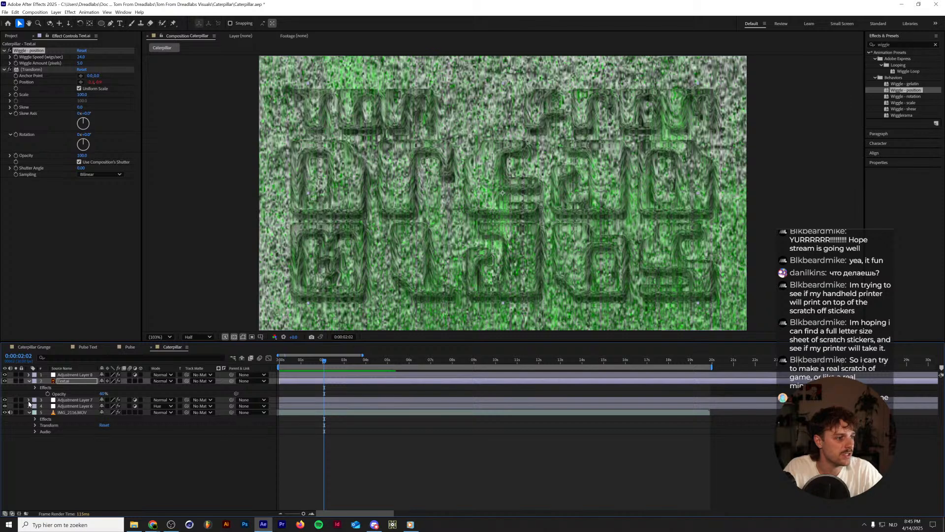
{"action": "left_click", "coordinate": [28, 400]}
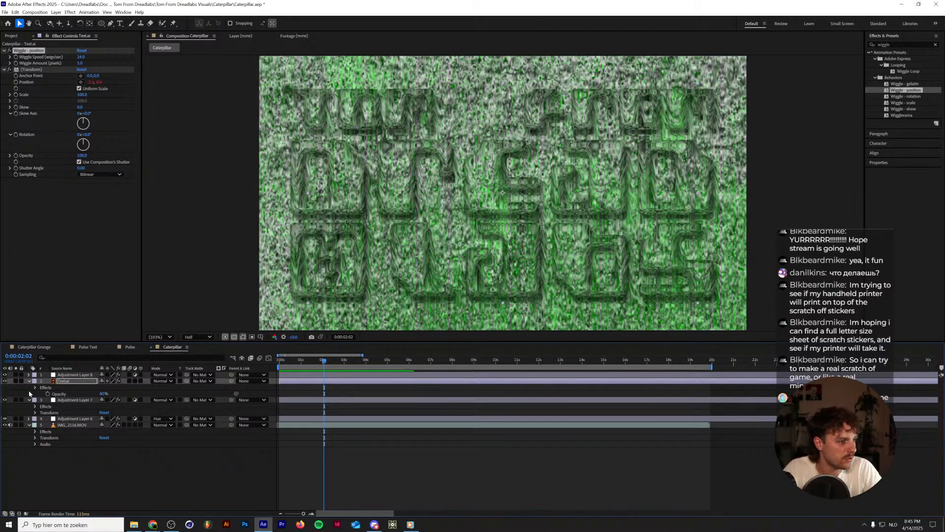
{"action": "left_click", "coordinate": [35, 388]}
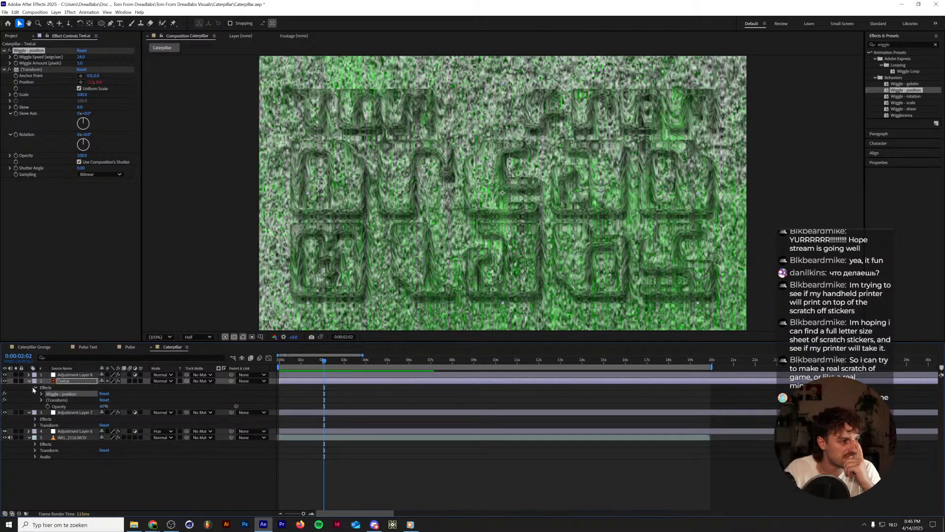
{"action": "left_click", "coordinate": [35, 388]}
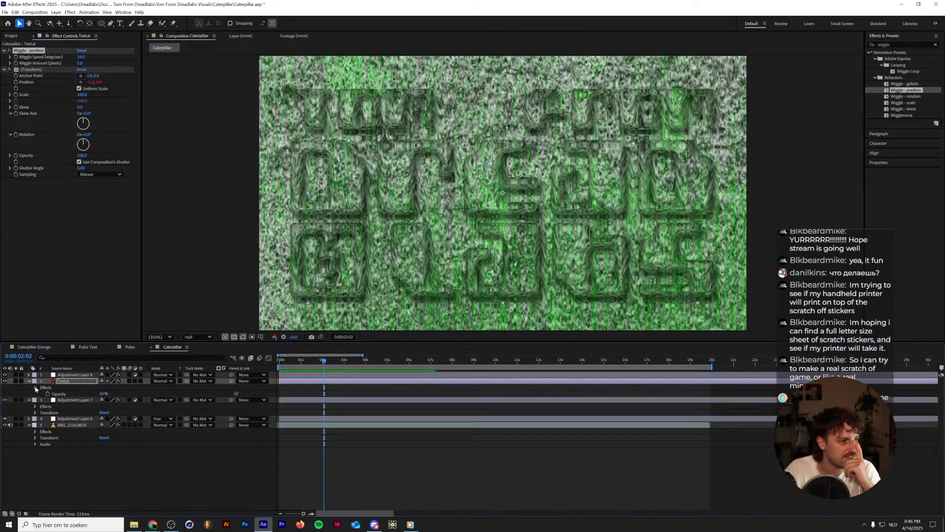
{"action": "left_click", "coordinate": [35, 413]}
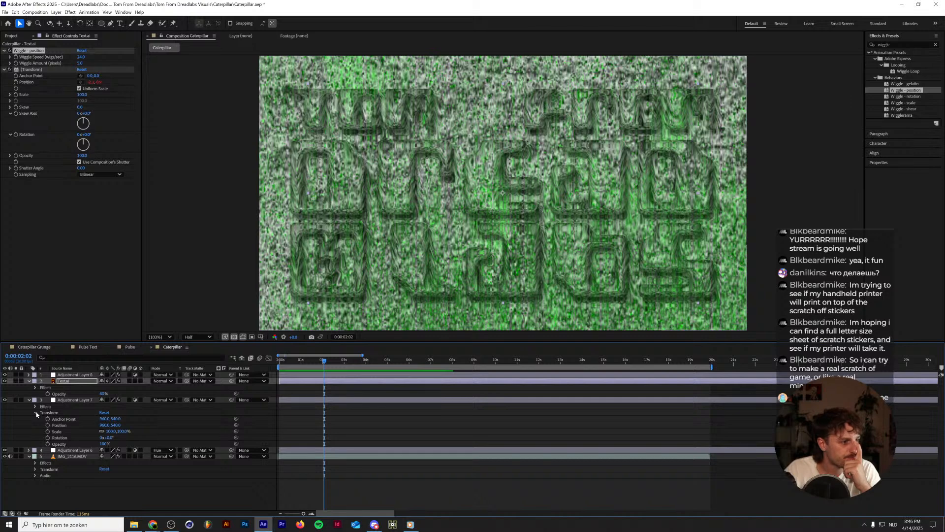
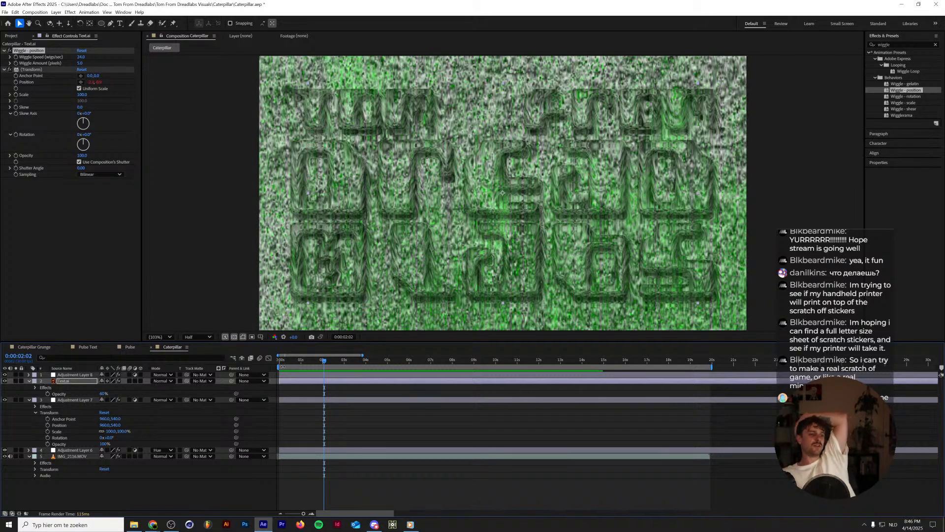
Keyframe the angle of the Text.ai layer's Bevel and Emboss style at the start of the composition.
{"action": "left_click_drag", "start_coordinate": [300, 363], "coordinate": [335, 369]}
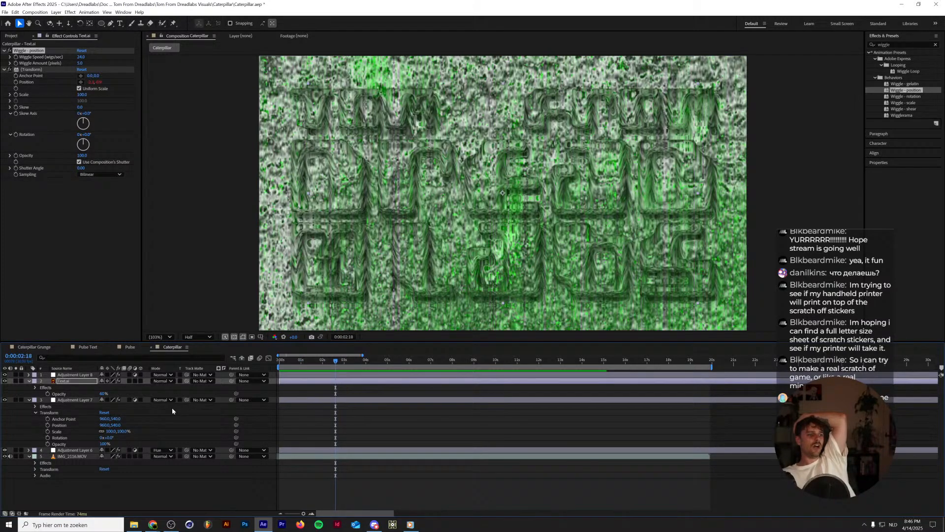
{"action": "left_click", "coordinate": [29, 382]}
{"action": "left_click", "coordinate": [29, 388]}
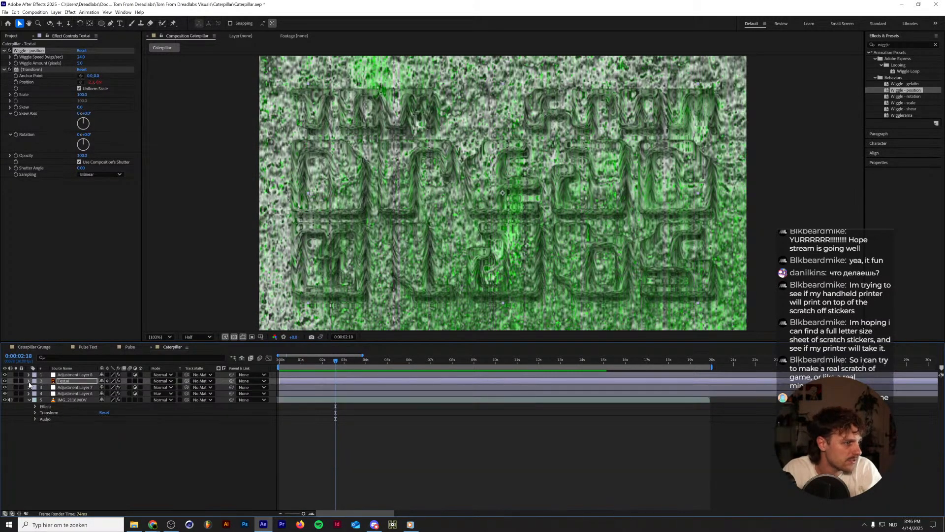
{"action": "left_click", "coordinate": [29, 381]}
{"action": "left_click", "coordinate": [35, 432]}
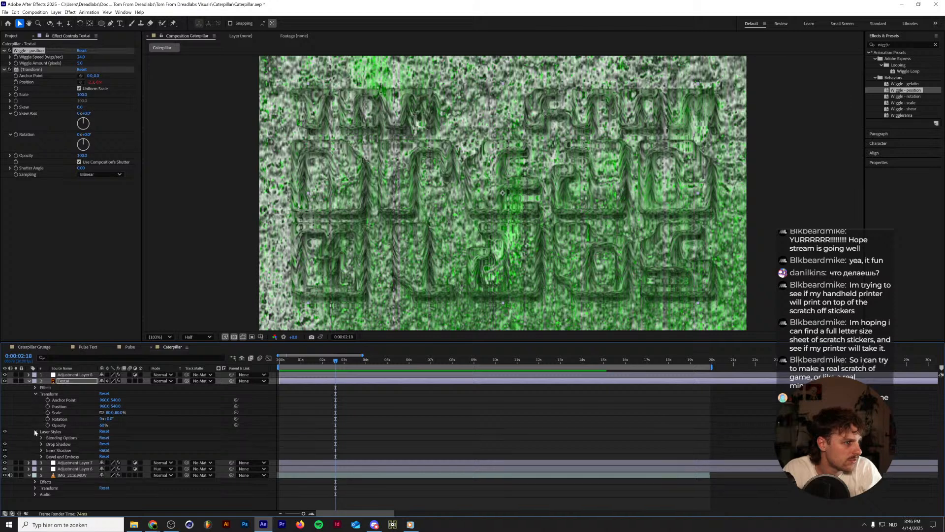
{"action": "left_click", "coordinate": [42, 455]}
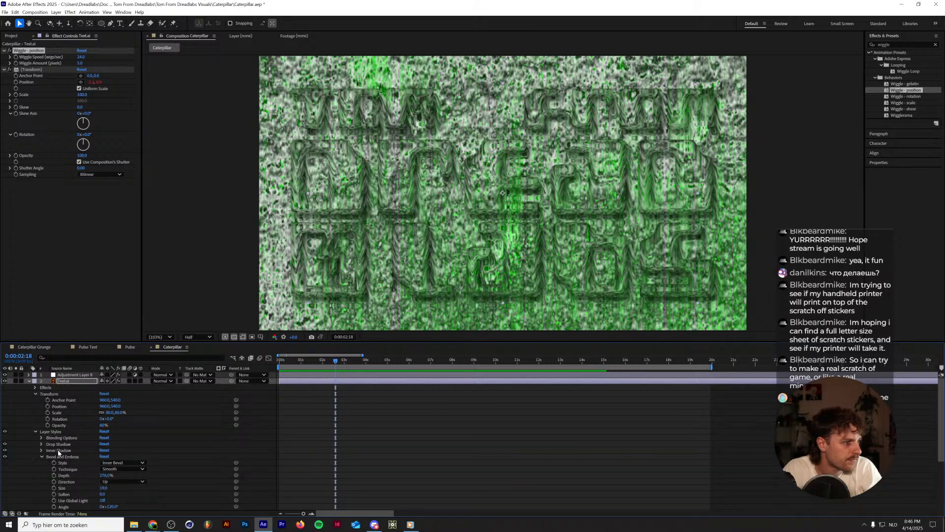
{"action": "scroll", "coordinate": [66, 452], "scroll_direction": "down", "scroll_amount": 1}
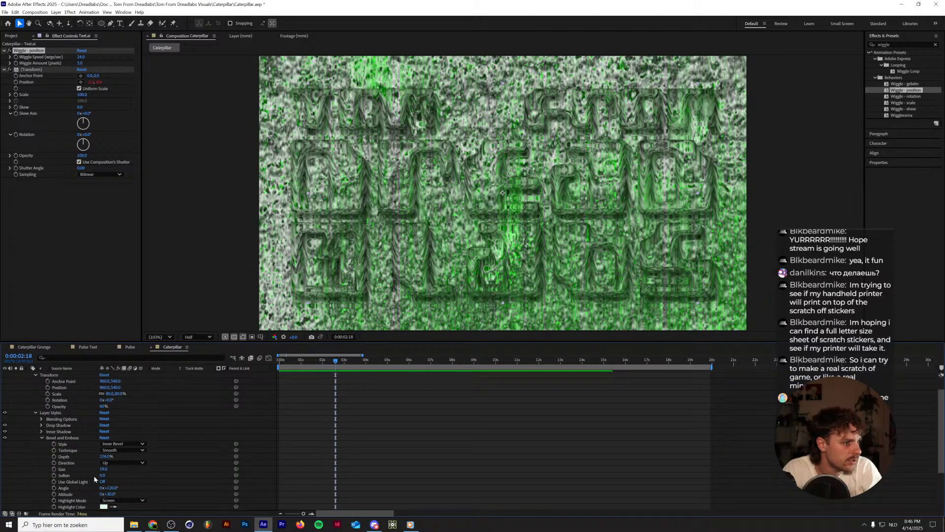
{"action": "scroll", "coordinate": [95, 479], "scroll_direction": "down", "scroll_amount": 1}
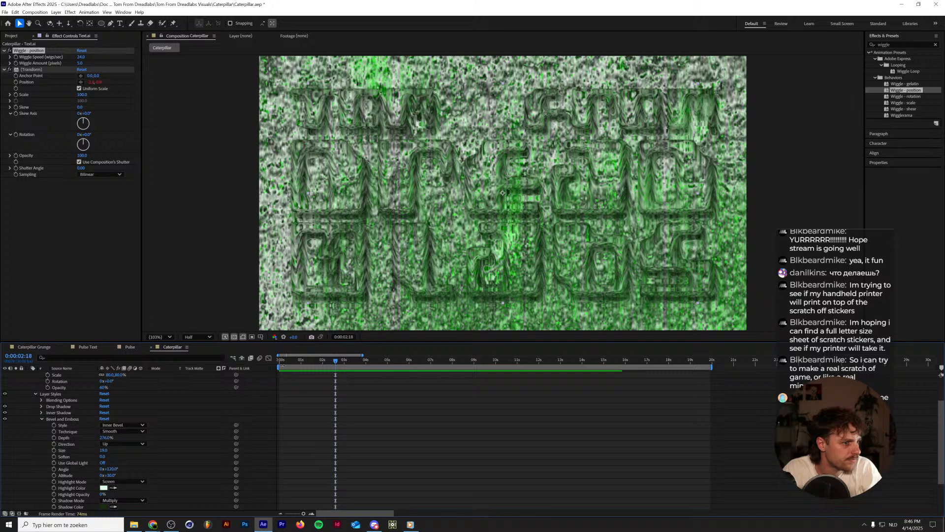
{"action": "left_click", "coordinate": [281, 365]}
{"action": "left_click", "coordinate": [54, 469]}
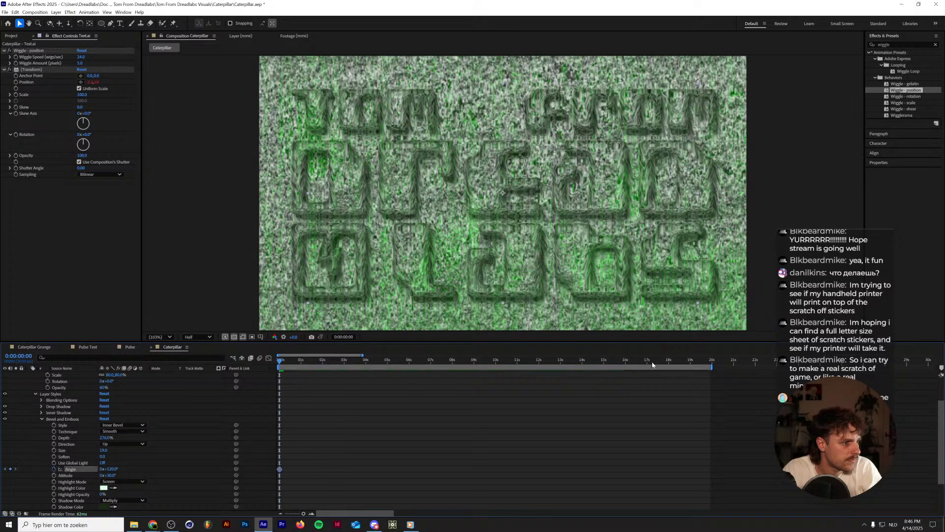
At 0:00:19:27, set the Text.ai layer's Bevel and Emboss angle to 10 revolutions so the bevel lighting rotates over the clip.
{"action": "mouse_move", "coordinate": [700, 364]}
{"action": "left_mouse_down"}
{"action": "mouse_move", "coordinate": [712, 363]}
{"action": "mouse_move", "coordinate": [702, 362]}
{"action": "left_mouse_up"}
{"action": "scroll", "coordinate": [710, 387], "scroll_direction": "up", "scroll_amount": 4}
{"action": "scroll", "coordinate": [618, 420], "scroll_direction": "down", "scroll_amount": 4}
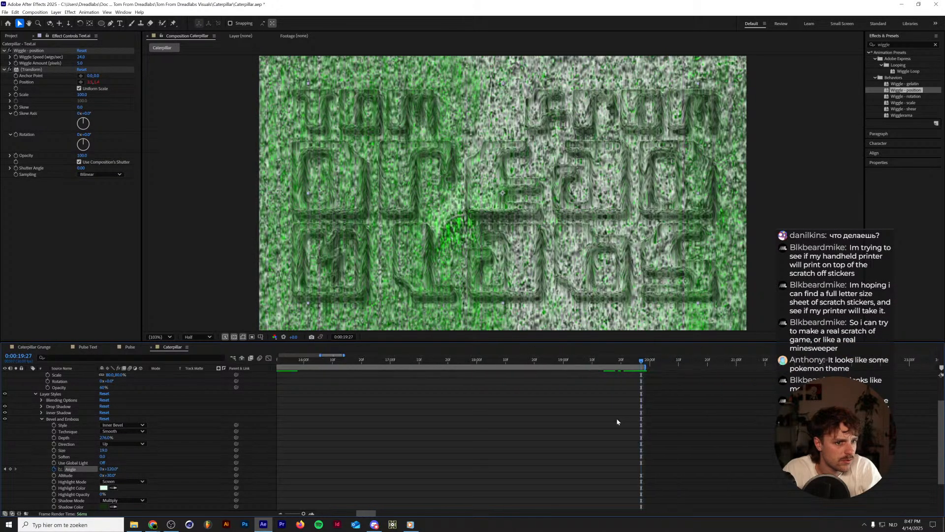
{"action": "left_click", "coordinate": [102, 469]}
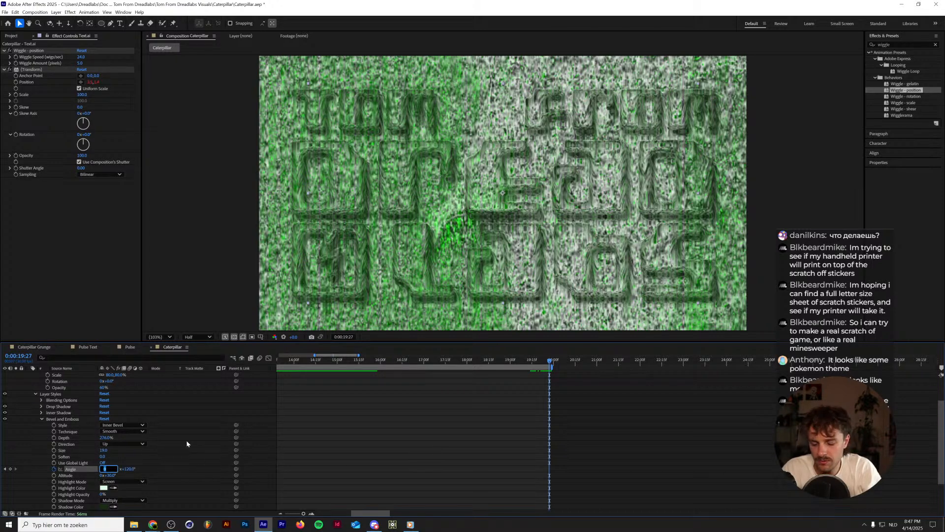
{"action": "type", "text": "10"}
{"action": "key", "text": "Return"}
Preview the rotating bevel lighting on the logo from the start of the composition.
{"action": "scroll", "coordinate": [299, 397], "scroll_direction": "down", "scroll_amount": 5}
{"action": "key", "text": "Home"}
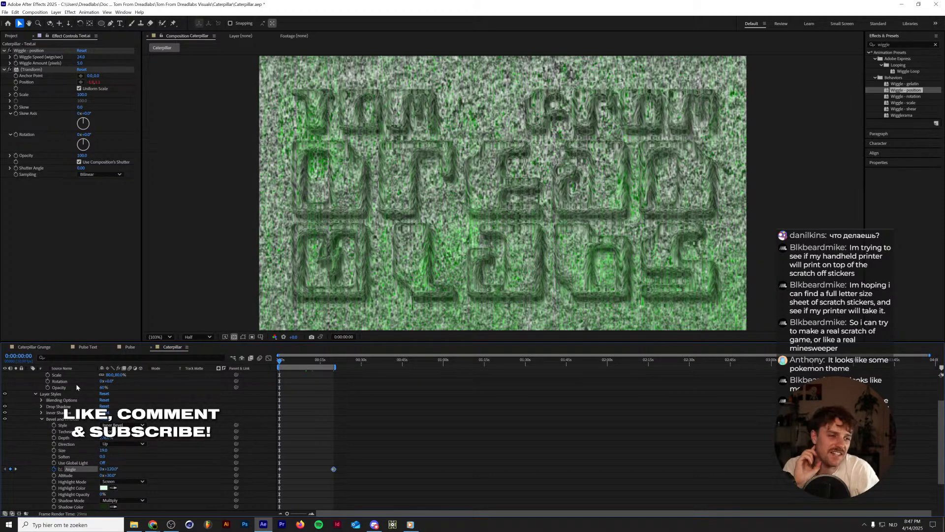
{"action": "key", "text": "space"}
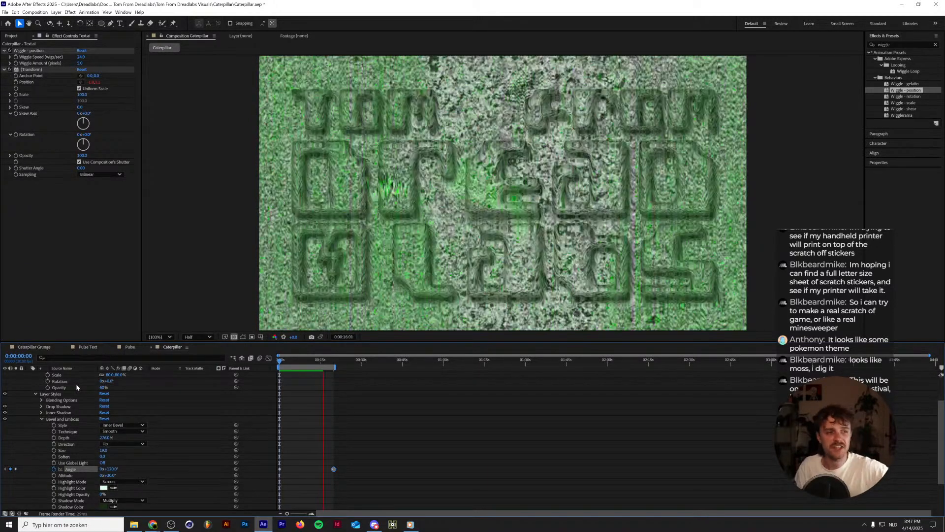
{"action": "key", "text": "space"}
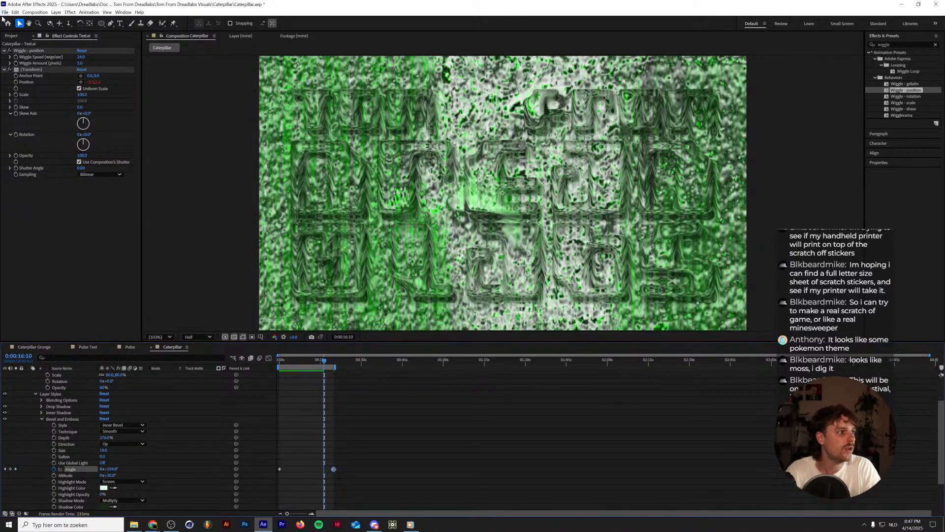
Start replacing the Text.ai footage with a file and browse to the PNG folder of Dread Shapes Vol. 4 in Dreadlabs Assets.
{"action": "left_click", "coordinate": [12, 37]}
{"action": "right_click", "coordinate": [30, 228]}
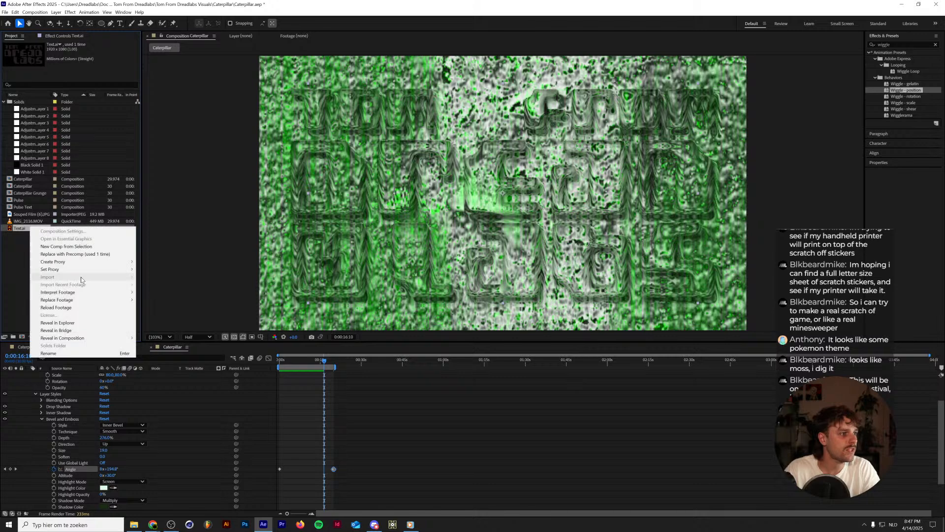
{"action": "mouse_move", "coordinate": [92, 294]}
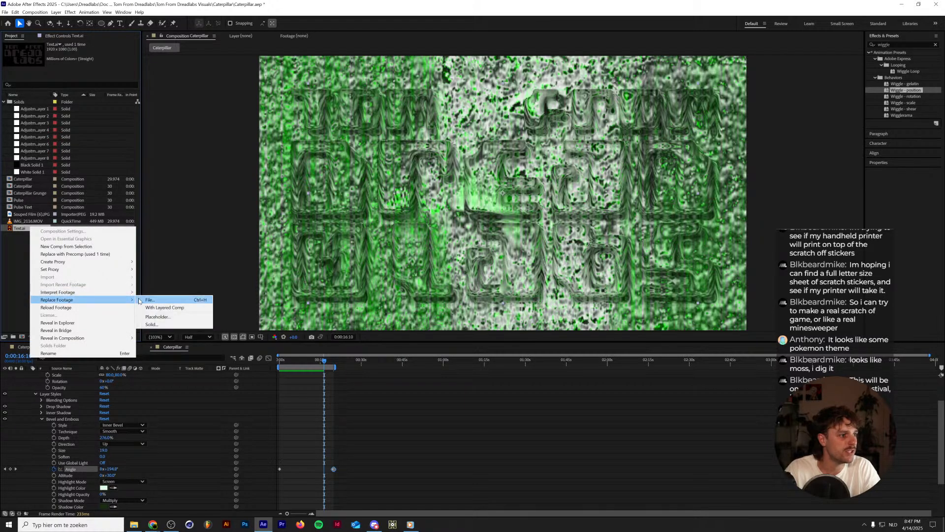
{"action": "left_click", "coordinate": [143, 300]}
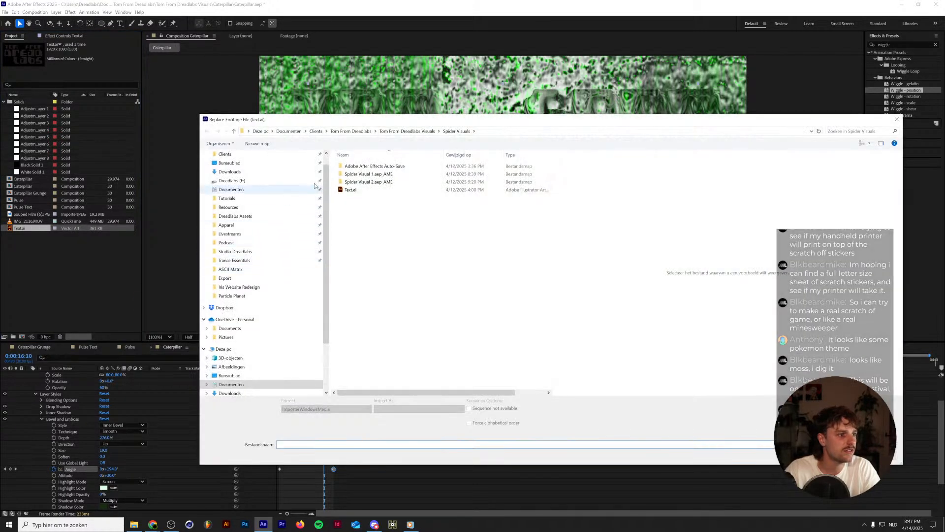
{"action": "left_click", "coordinate": [316, 131]}
{"action": "scroll", "coordinate": [266, 232], "scroll_direction": "up", "scroll_amount": 1}
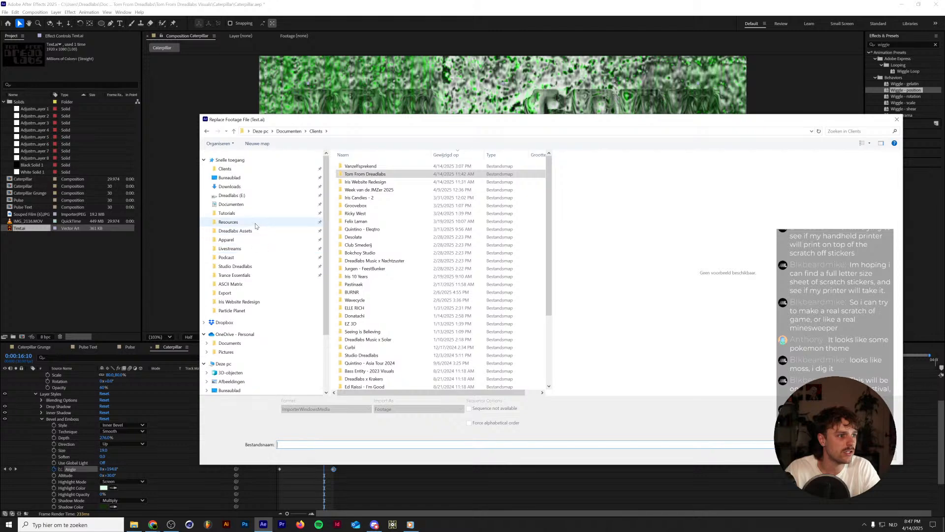
{"action": "left_click", "coordinate": [241, 222]}
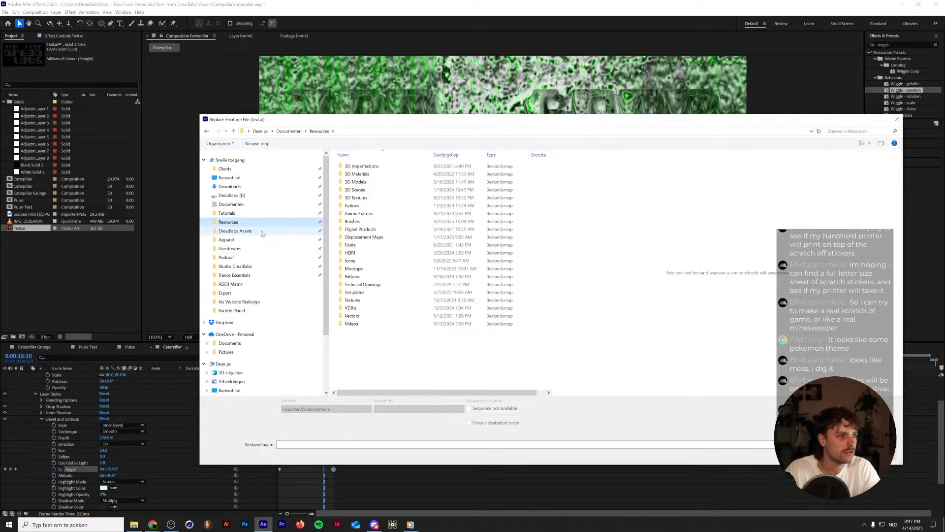
{"action": "left_click", "coordinate": [262, 231]}
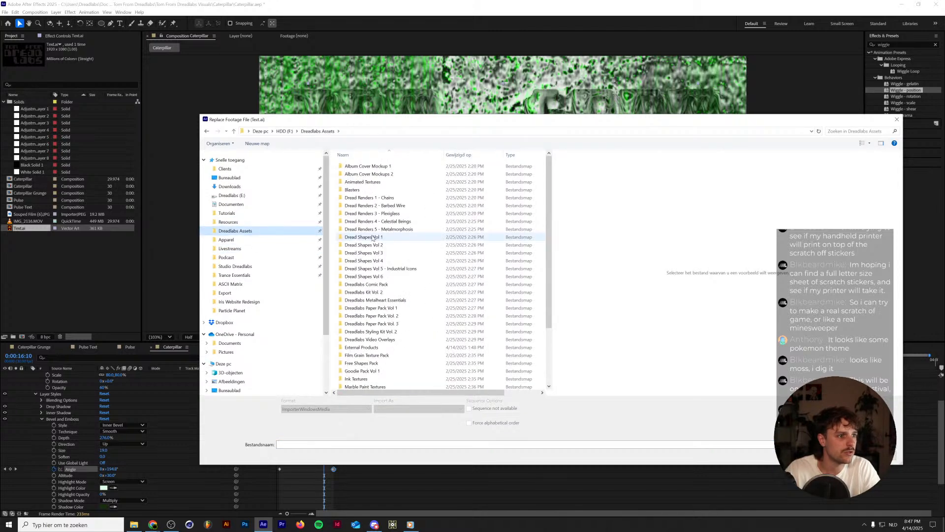
{"action": "double_click", "coordinate": [398, 261]}
{"action": "double_click", "coordinate": [396, 167]}
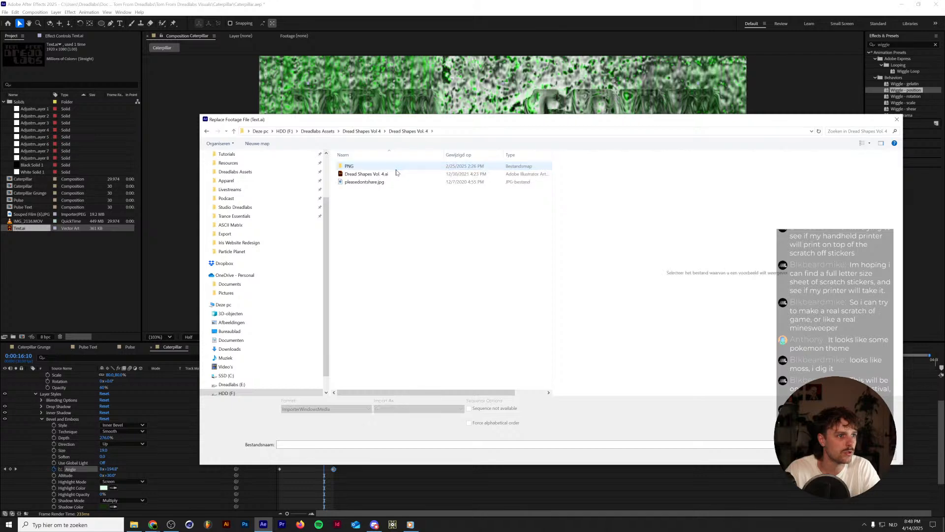
{"action": "double_click", "coordinate": [396, 168]}
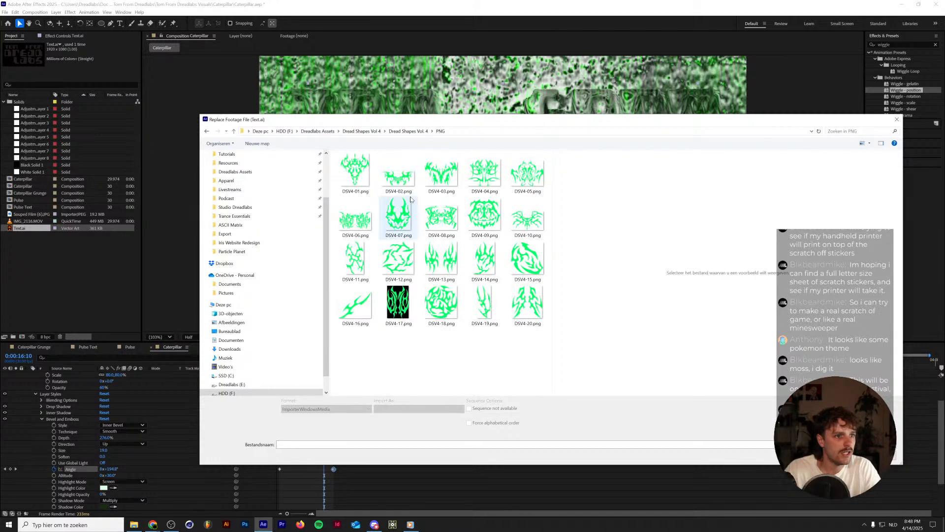
Compare the DSV4-06.png and DSV4-08.png shapes and choose DSV4-08.png as the replacement footage.
{"action": "left_click", "coordinate": [352, 213]}
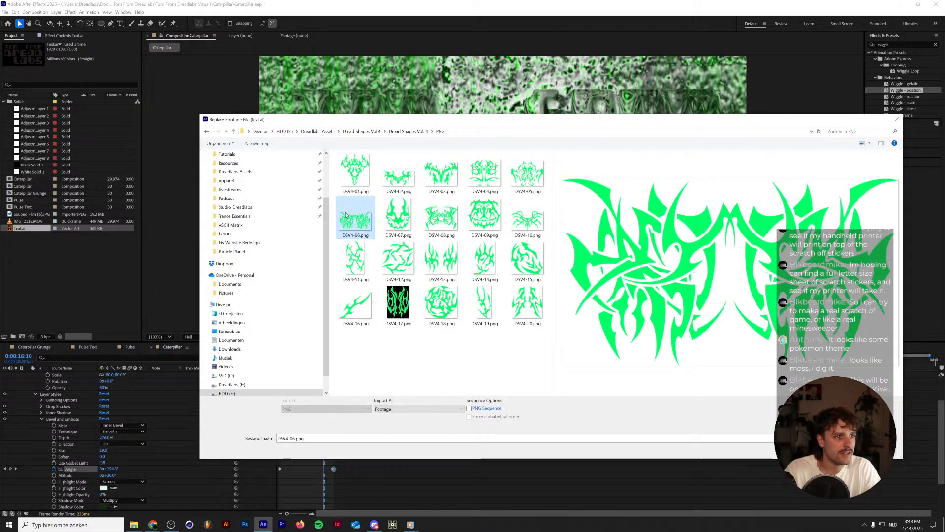
{"action": "left_click", "coordinate": [436, 220]}
{"action": "double_click", "coordinate": [436, 220]}
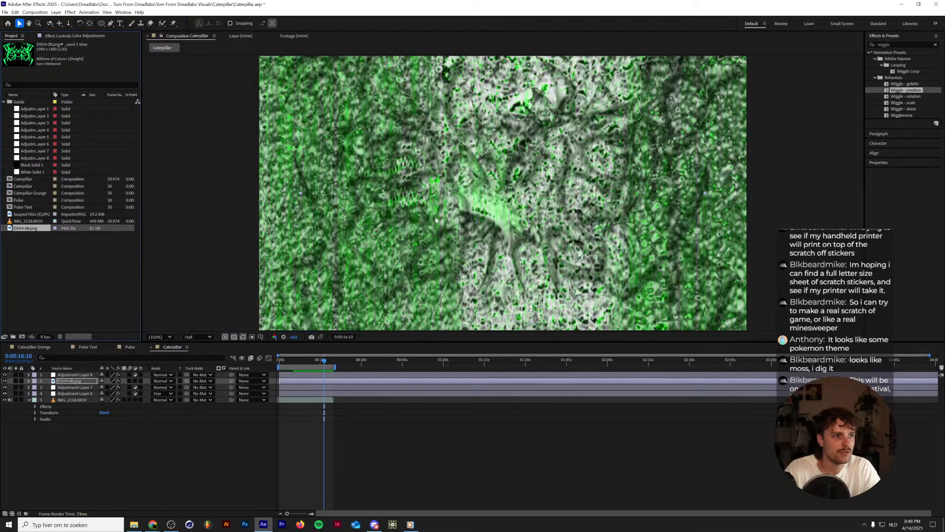
Set the DSV4-08.png layer's opacity to 70% and preview the embossed shape over the footage.
{"action": "key", "text": "space"}
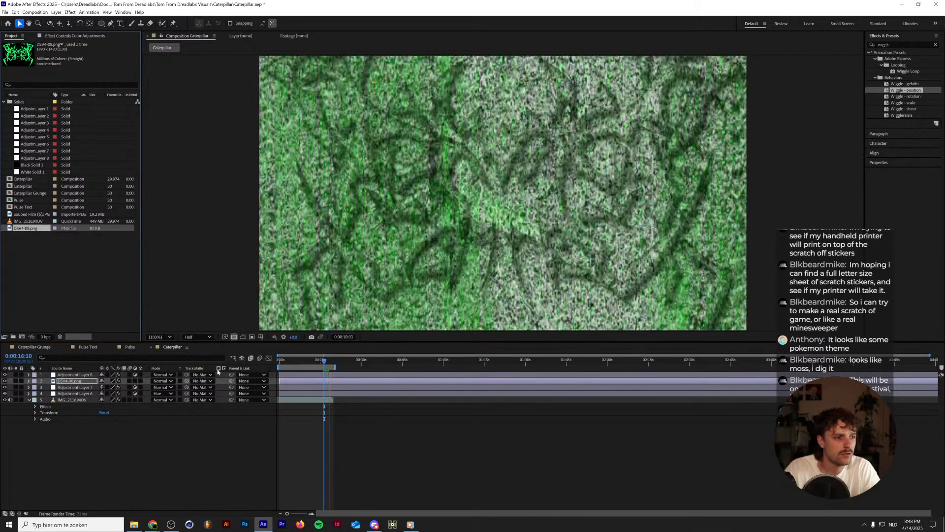
{"action": "key", "text": "space"}
{"action": "left_click", "coordinate": [74, 381]}
{"action": "key", "text": "t"}
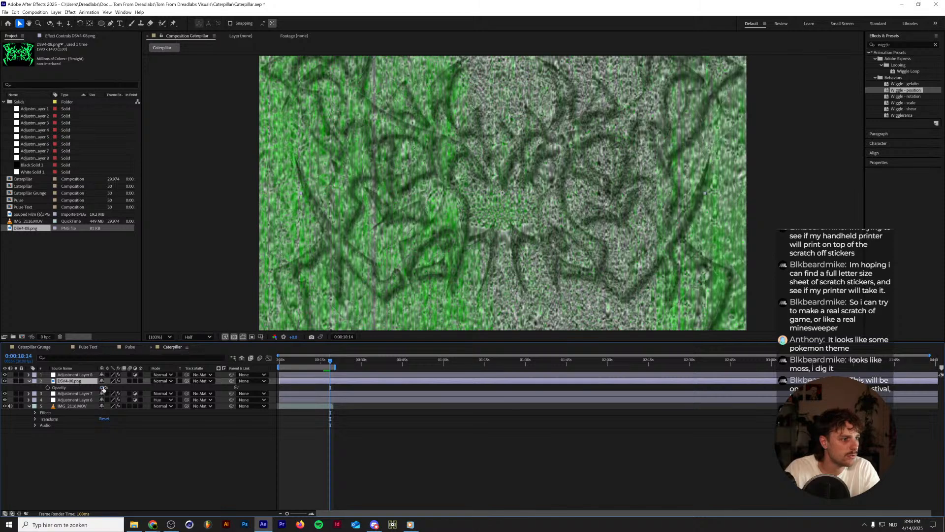
{"action": "left_click_drag", "start_coordinate": [101, 387], "coordinate": [108, 388]}
{"action": "key", "text": "Return"}
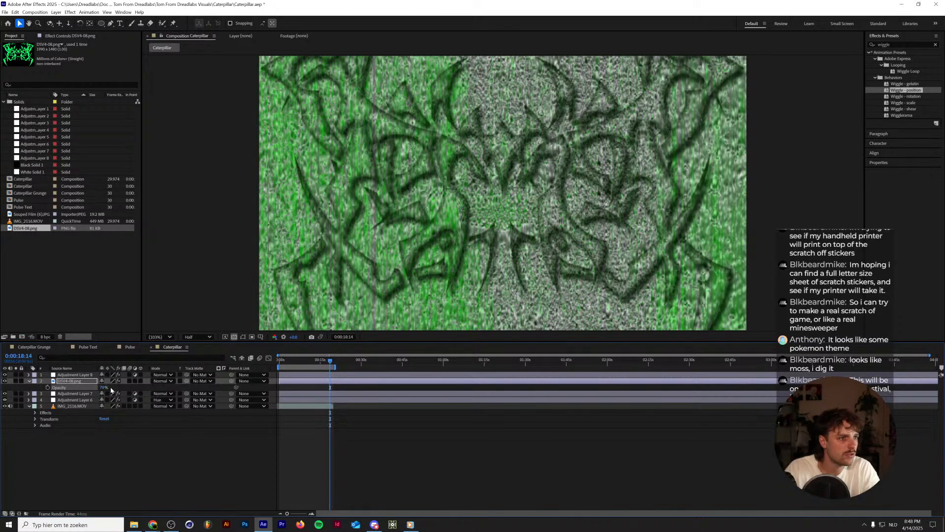
{"action": "left_click", "coordinate": [110, 389]}
{"action": "type", "text": "70"}
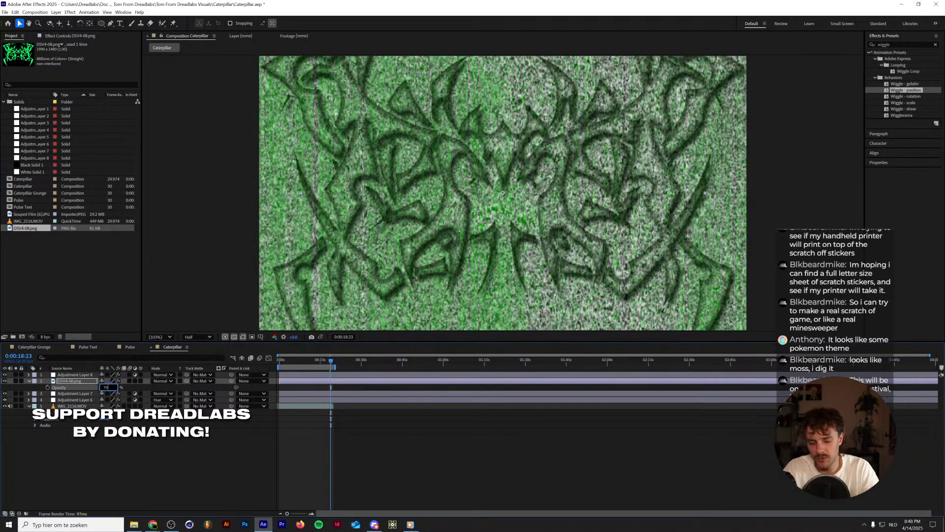
{"action": "key", "text": "Return"}
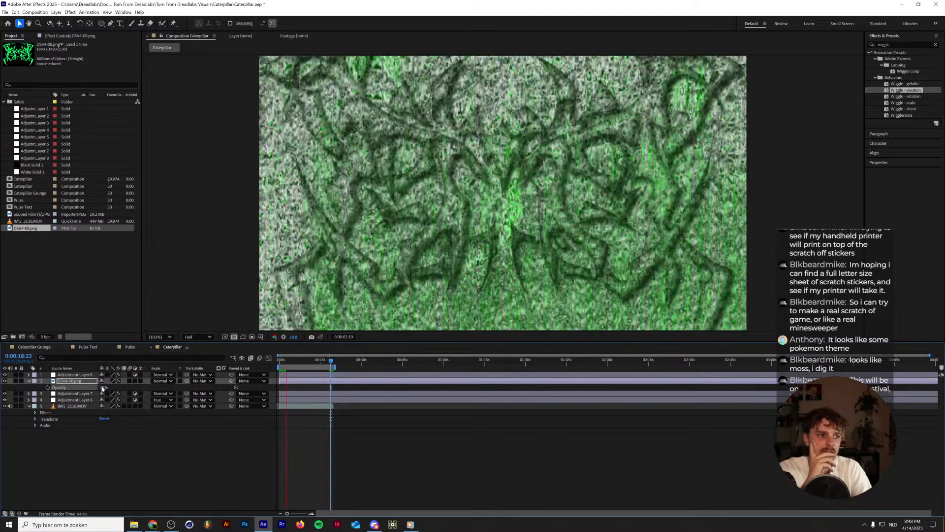
{"action": "key", "text": "space"}
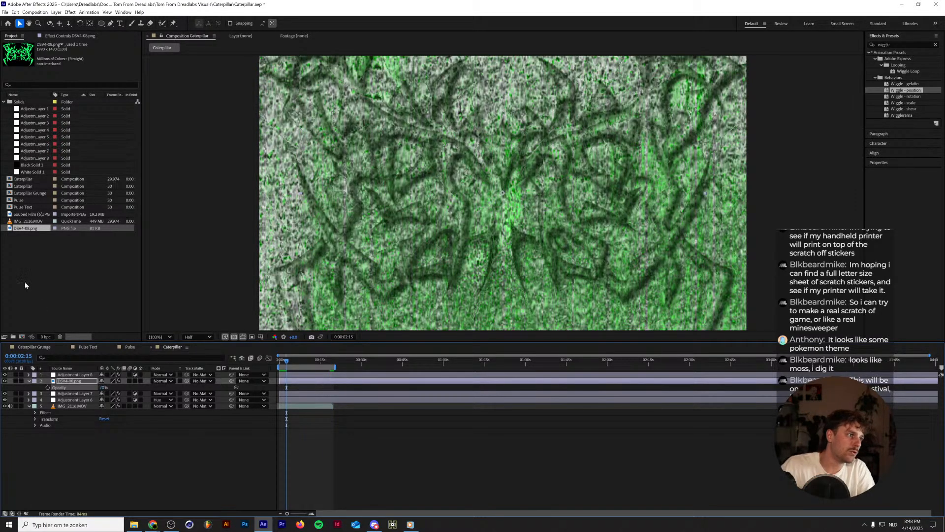
{"action": "right_click", "coordinate": [27, 230]}
{"action": "mouse_move", "coordinate": [104, 294]}
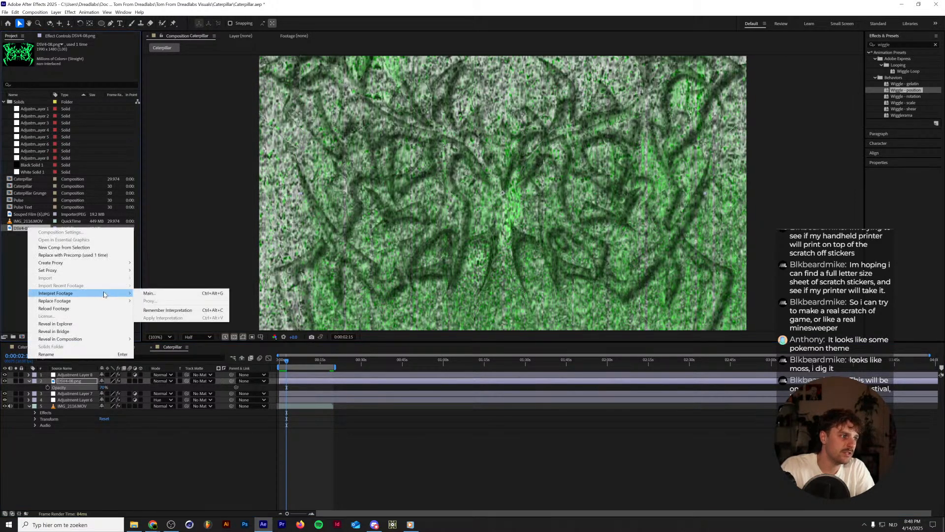
{"action": "left_click", "coordinate": [148, 293]}
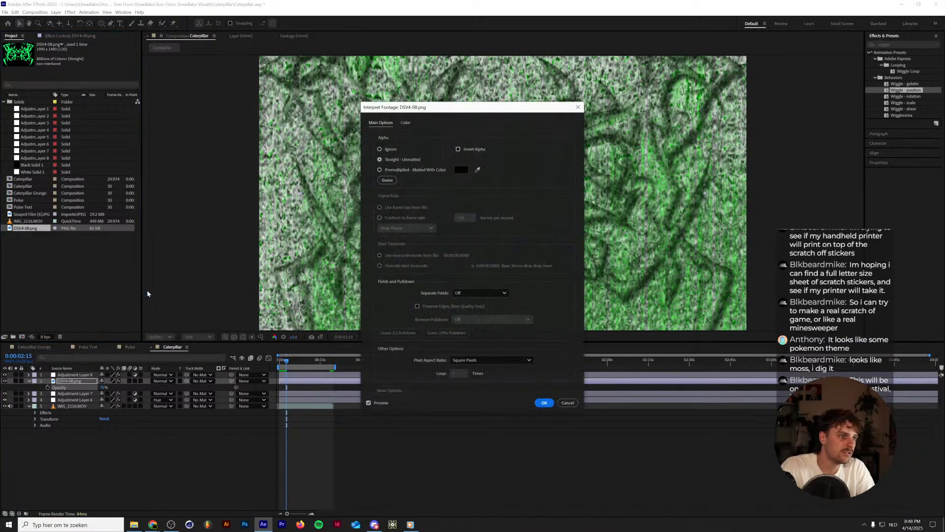
{"action": "left_click", "coordinate": [568, 402]}
{"action": "right_click", "coordinate": [41, 229]}
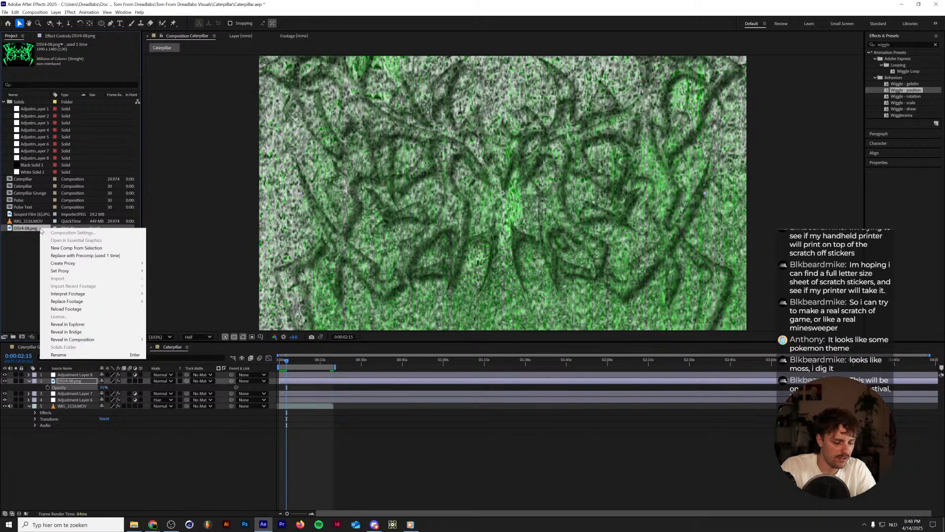
{"action": "left_click", "coordinate": [29, 235]}
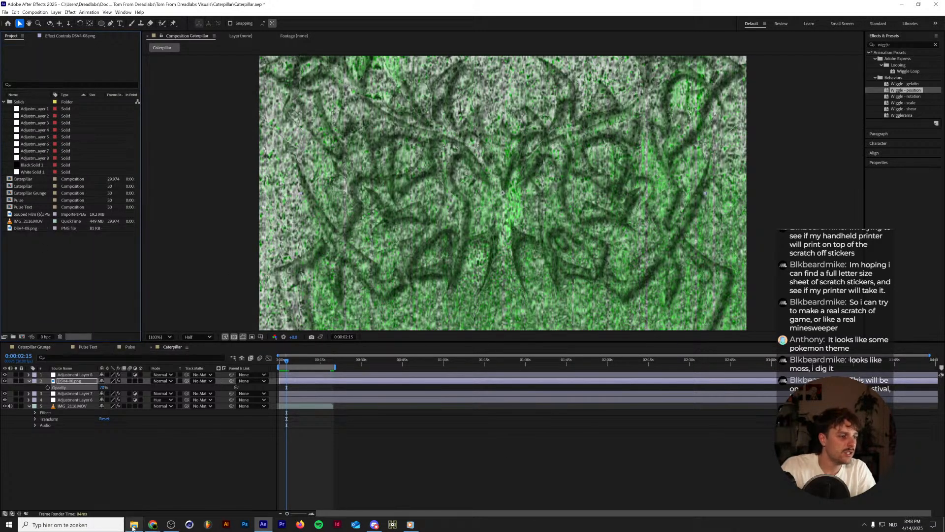
Switch to File Explorer and search the Archive folder on the HDD (F:) drive for "metal".
{"action": "left_click", "coordinate": [134, 524]}
{"action": "scroll", "coordinate": [364, 404], "scroll_direction": "down", "scroll_amount": 3}
{"action": "left_click", "coordinate": [354, 431]}
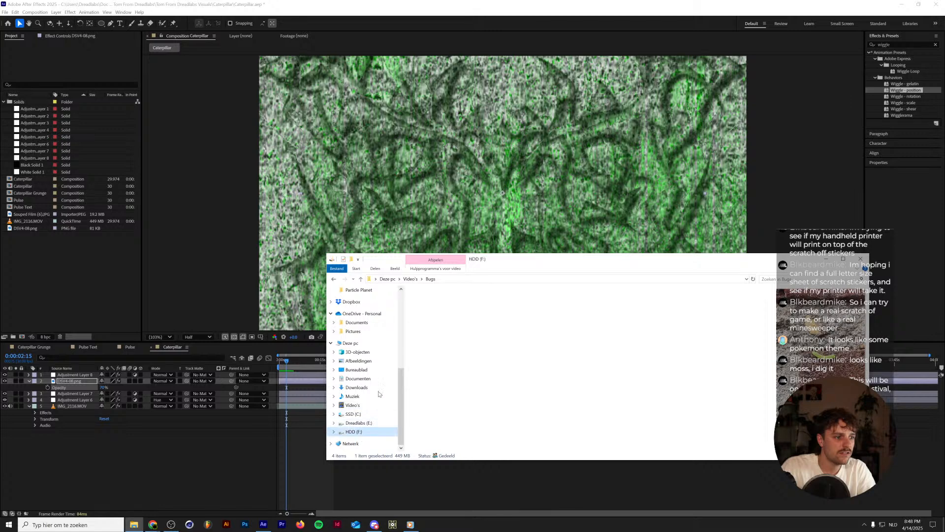
{"action": "double_click", "coordinate": [446, 308]}
{"action": "left_click", "coordinate": [471, 325]}
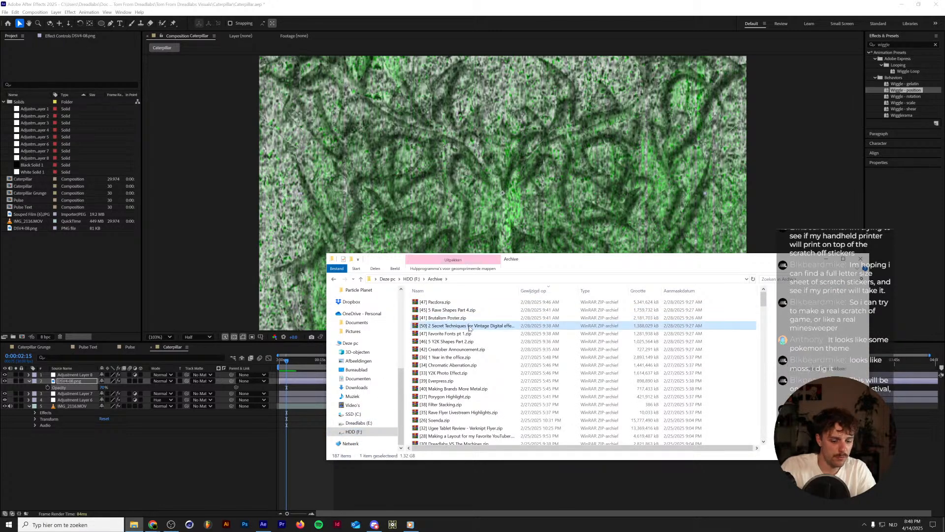
{"action": "left_click", "coordinate": [762, 279]}
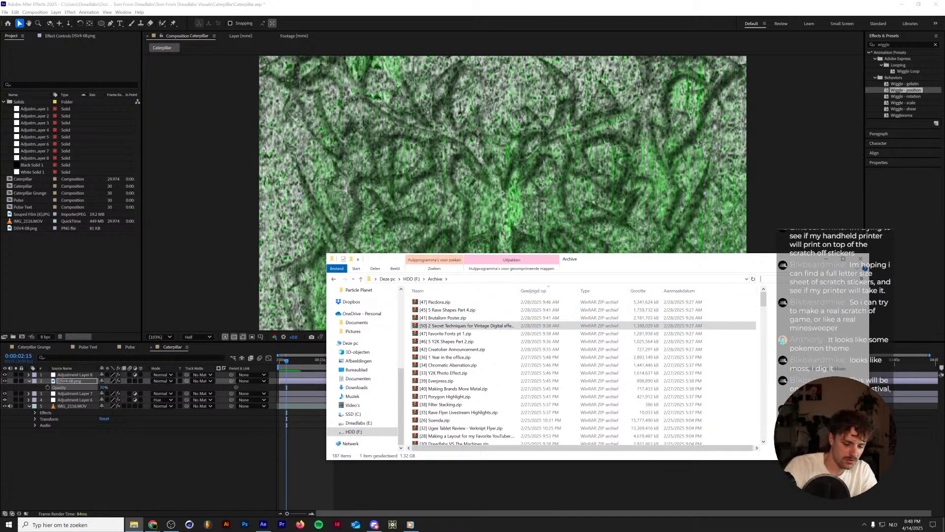
{"action": "type", "text": "metal"}
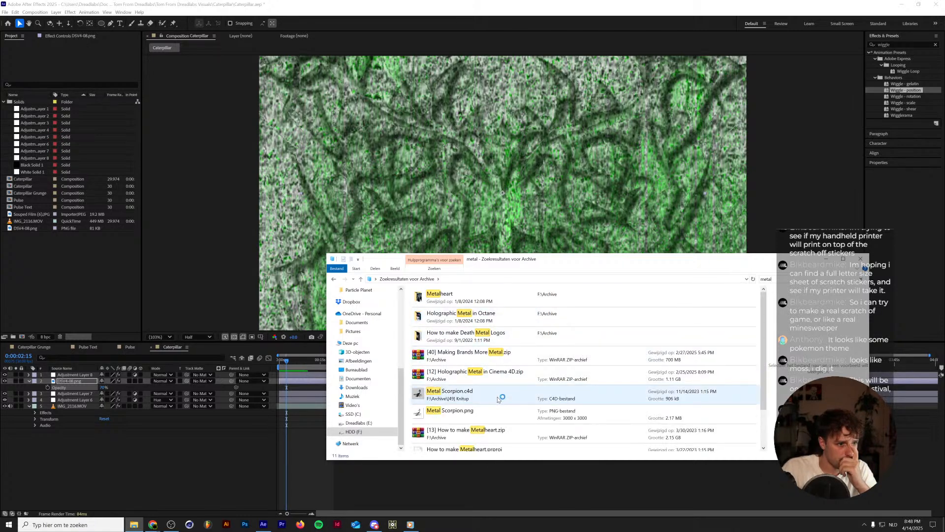
Look through the search results and open the How to make Death Metal Logos folder.
{"action": "scroll", "coordinate": [497, 410], "scroll_direction": "down", "scroll_amount": 2}
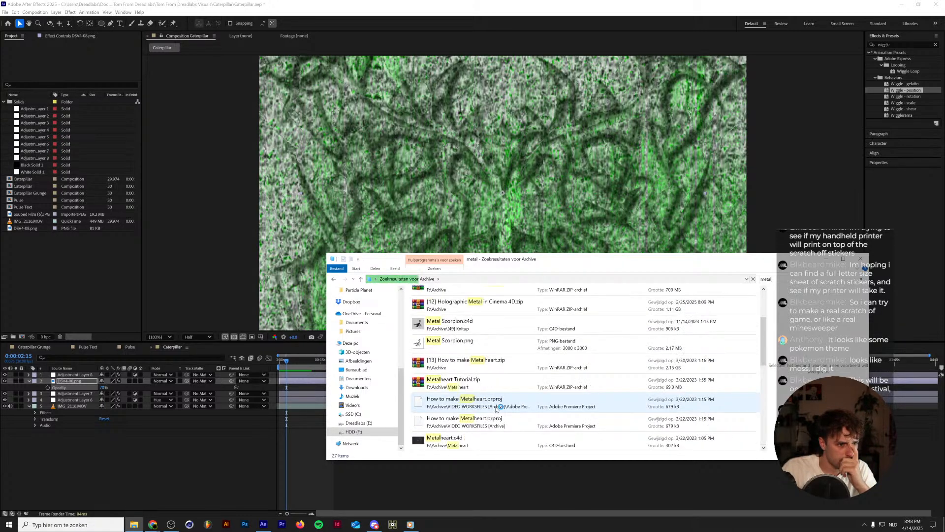
{"action": "scroll", "coordinate": [497, 412], "scroll_direction": "down", "scroll_amount": 4}
{"action": "scroll", "coordinate": [497, 413], "scroll_direction": "up", "scroll_amount": 4}
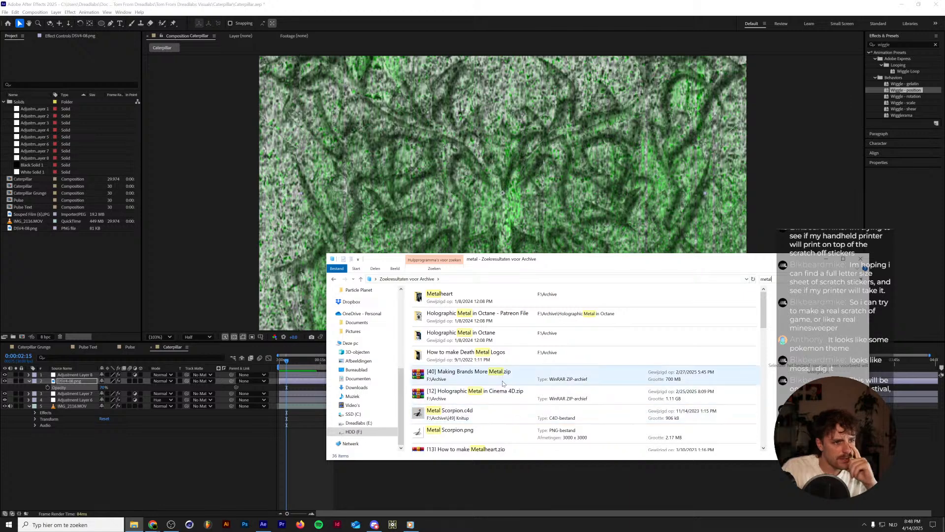
{"action": "double_click", "coordinate": [485, 356]}
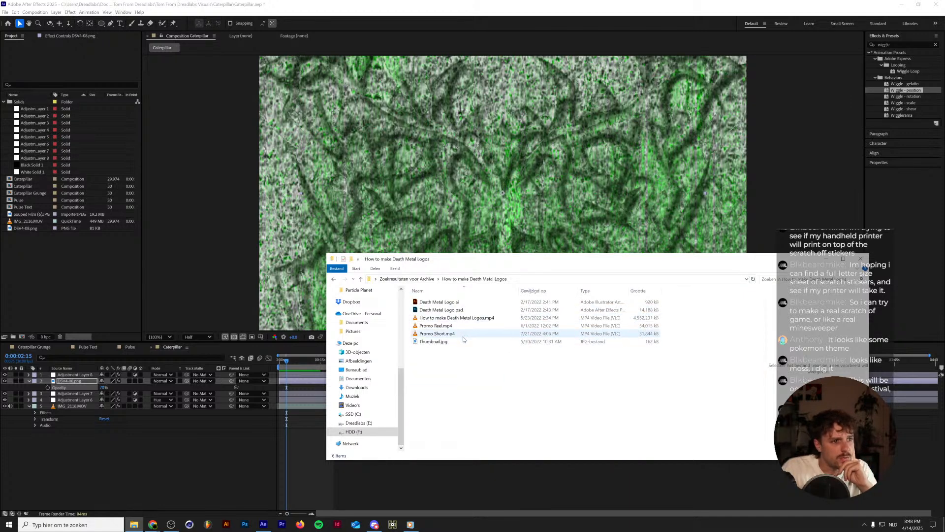
Import Death Metal Logo.ai as footage with merged layers and replace the DSV4-08.png layer's source with it.
{"action": "left_click", "coordinate": [468, 308]}
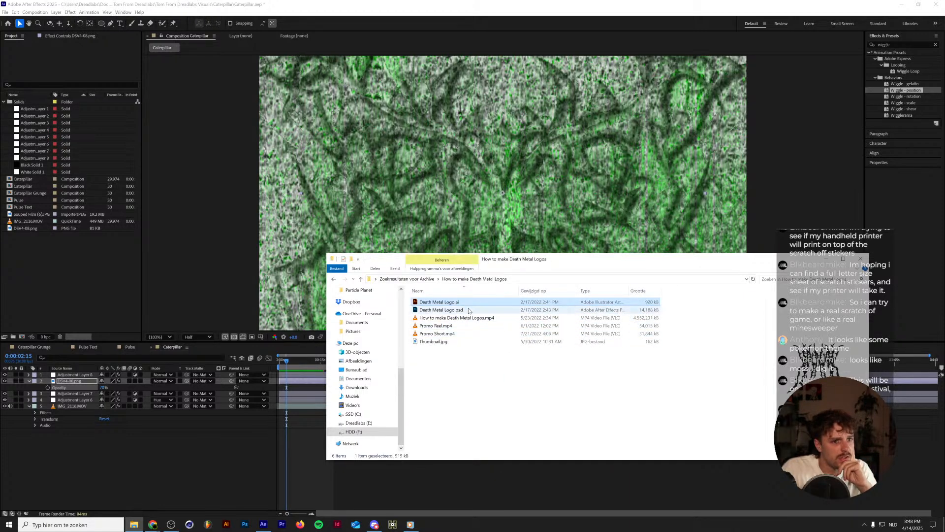
{"action": "left_click_drag", "start_coordinate": [458, 301], "coordinate": [68, 260]}
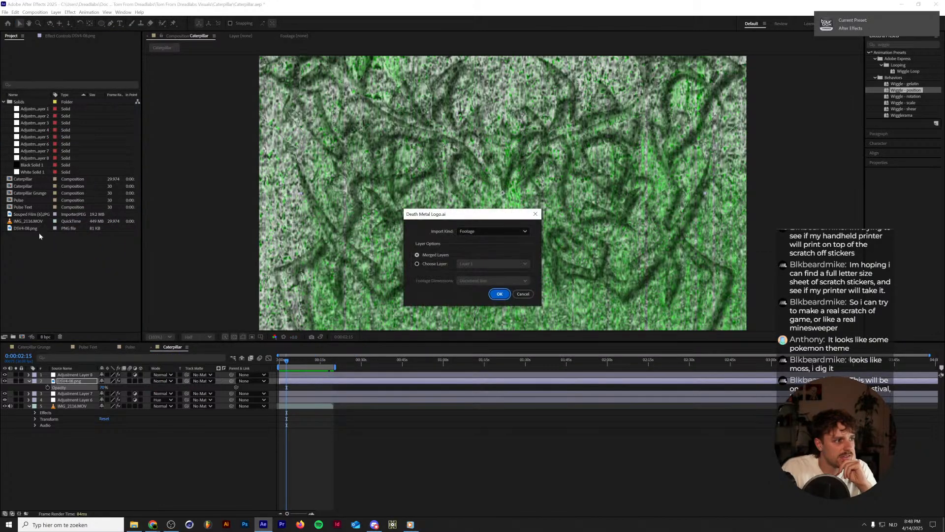
{"action": "left_click", "coordinate": [499, 294]}
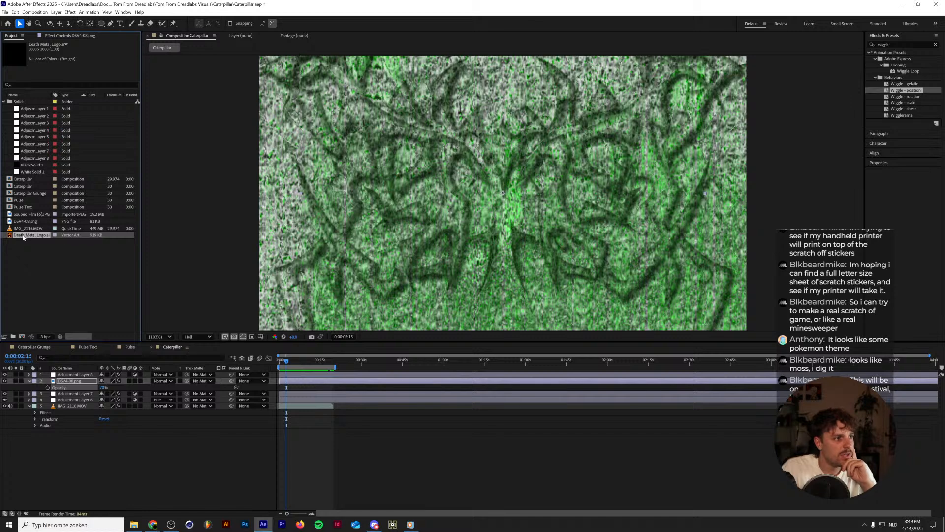
{"action": "left_click_drag", "start_coordinate": [24, 238], "coordinate": [78, 383]}
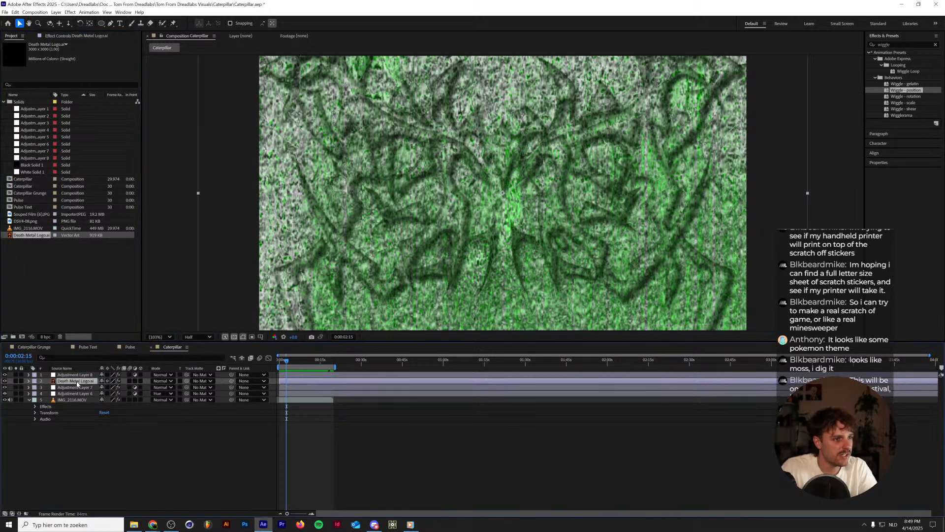
Enlarge the Death Metal Logo.ai layer and move it down to position 960, 689.
{"action": "key", "text": "s"}
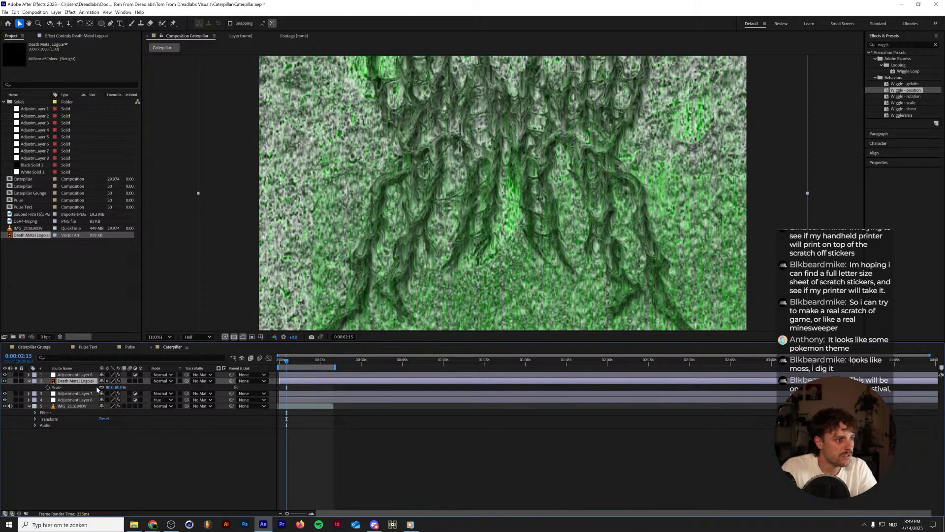
{"action": "mouse_move", "coordinate": [110, 391]}
{"action": "left_mouse_down"}
{"action": "mouse_move", "coordinate": [122, 388]}
{"action": "mouse_move", "coordinate": [105, 390]}
{"action": "left_mouse_up"}
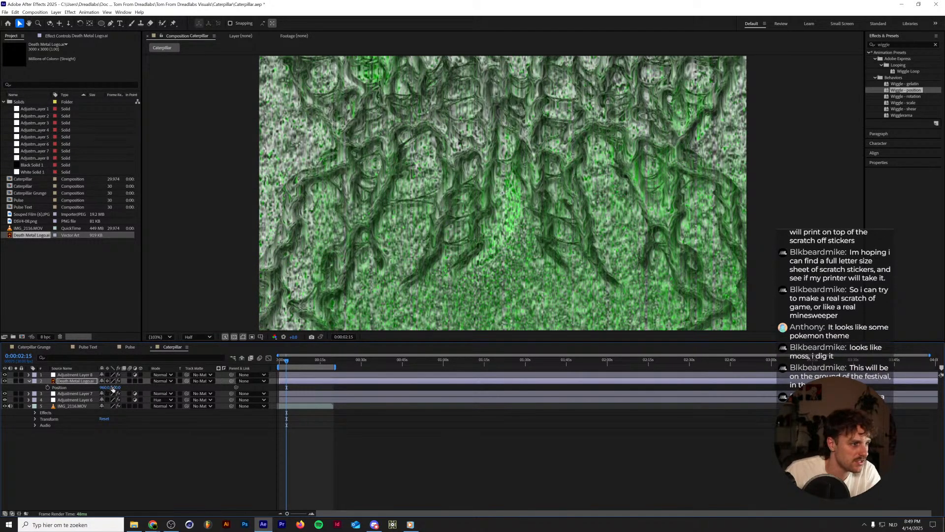
{"action": "key", "text": "p"}
{"action": "left_click_drag", "start_coordinate": [143, 383], "coordinate": [182, 377]}
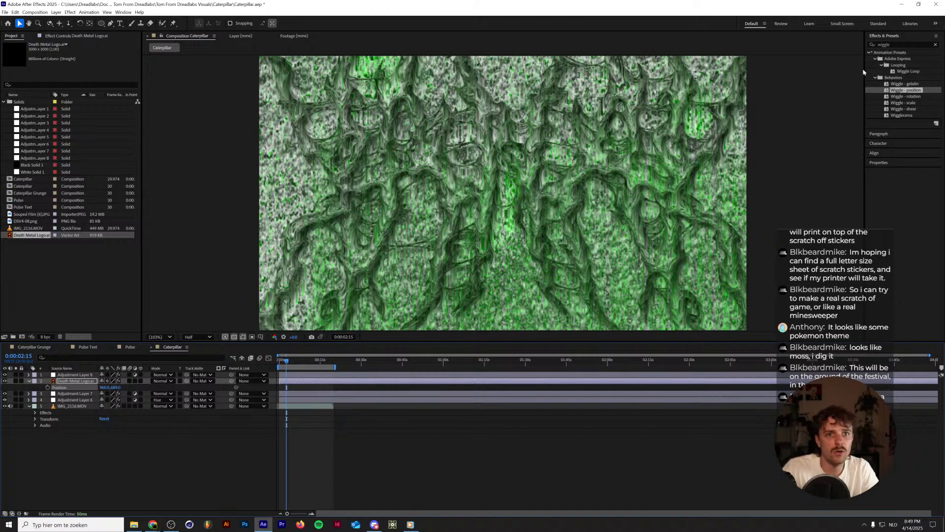
Apply Turbulent Displace to the Death Metal Logo.ai layer and animate its Evolution with the expression time*200.
{"action": "left_click", "coordinate": [904, 45]}
{"action": "type", "text": "turbu"}
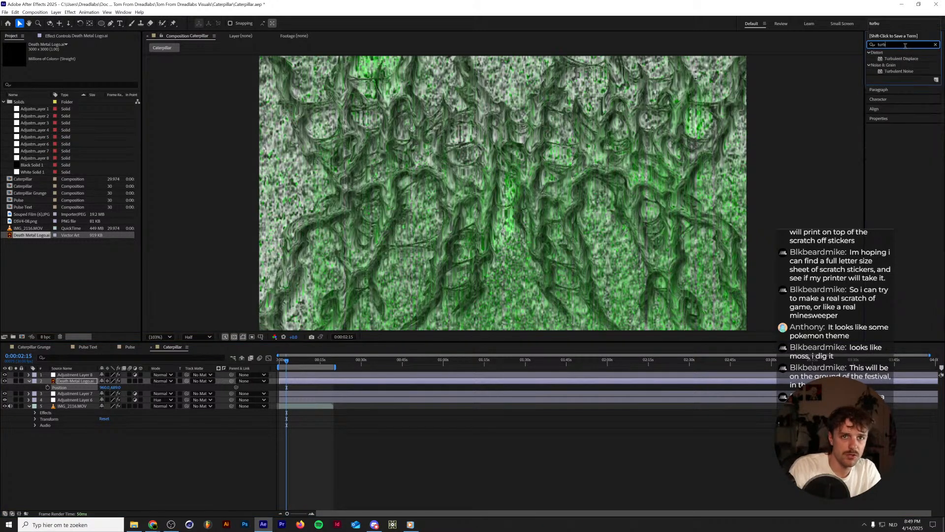
{"action": "left_click_drag", "start_coordinate": [902, 59], "coordinate": [87, 381]}
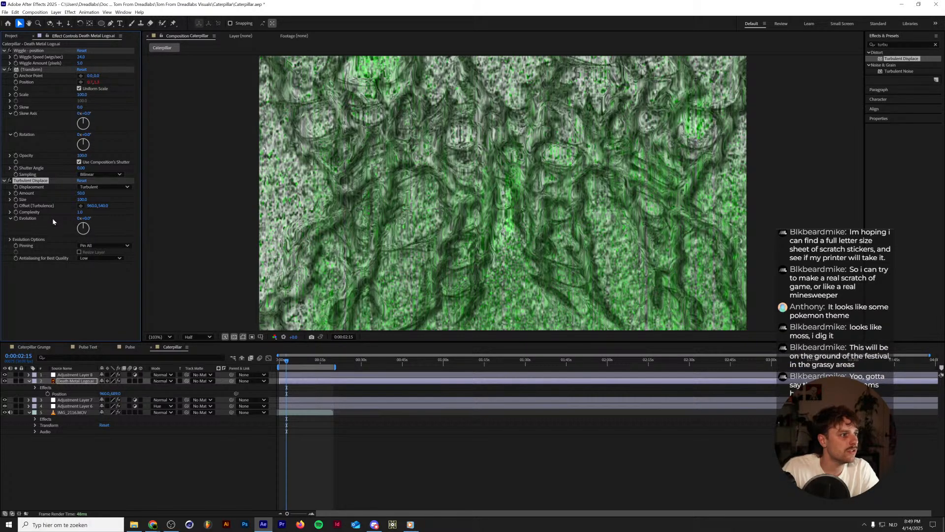
{"action": "left_click", "coordinate": [16, 218], "text": "alt"}
{"action": "type", "text": "time"}
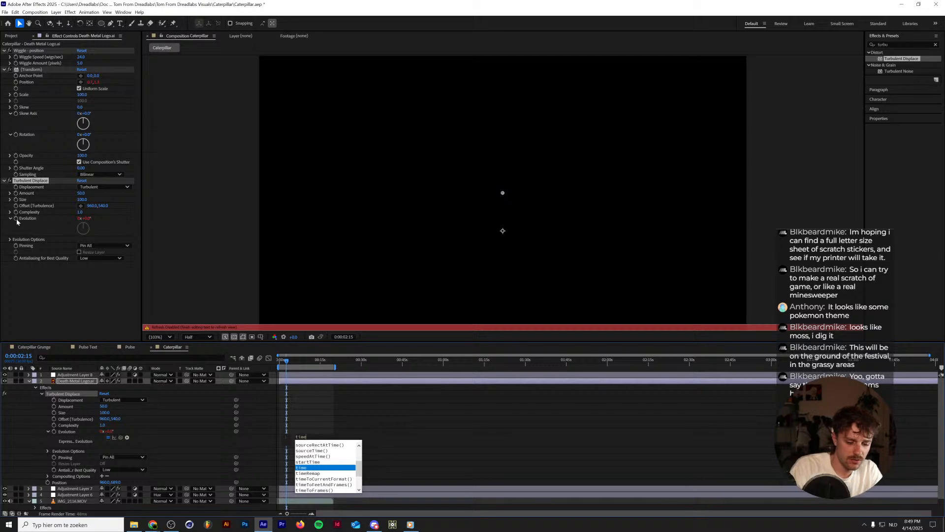
{"action": "type", "text": "*200"}
{"action": "key", "text": "KP_Enter"}
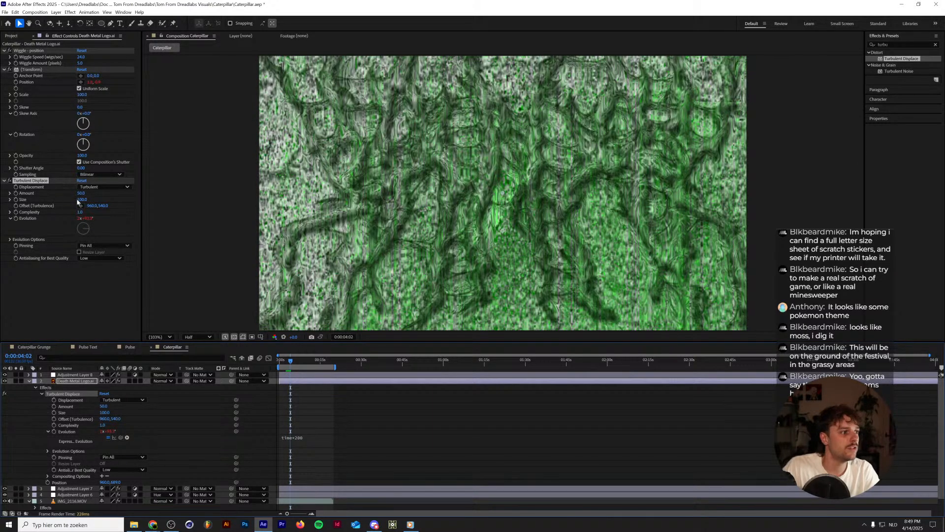
Try a Turbulent Displace size of 500 on the logo and preview the motion.
{"action": "left_click", "coordinate": [83, 200]}
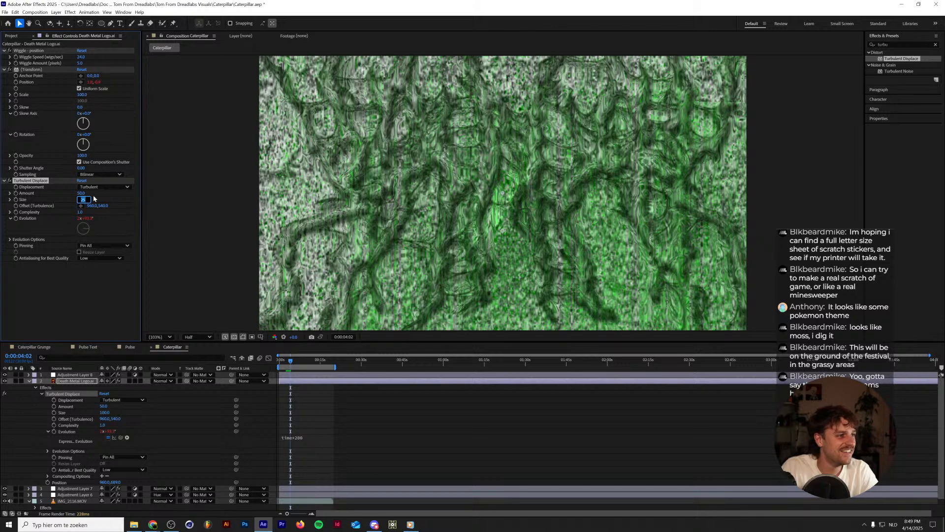
{"action": "type", "text": "500"}
{"action": "key", "text": "Return"}
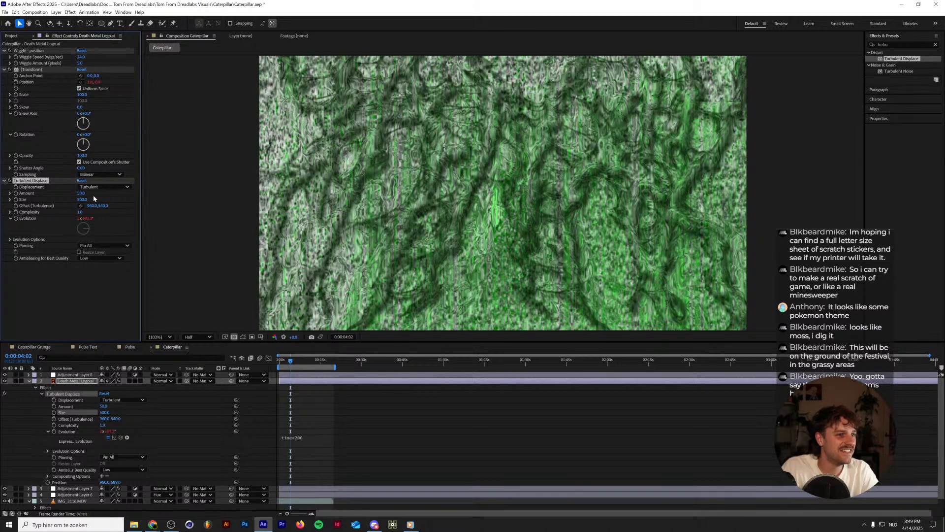
{"action": "key", "text": "space"}
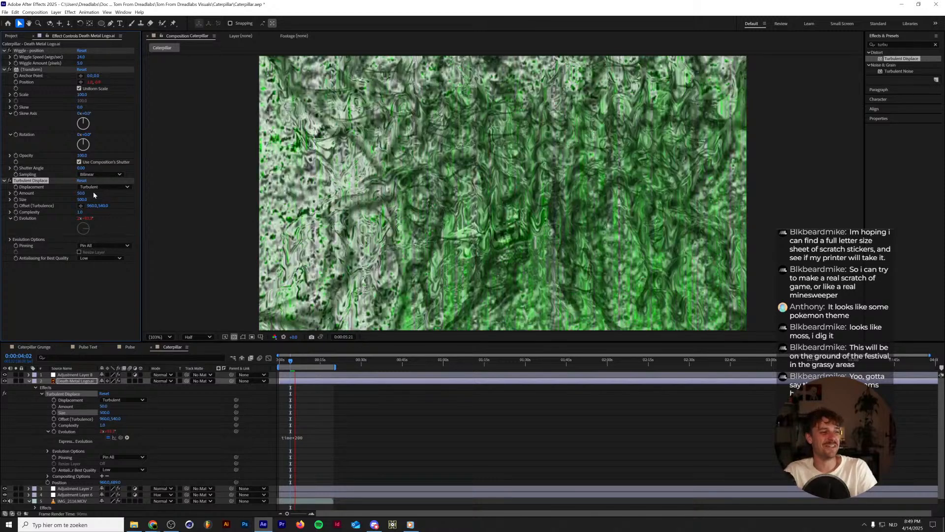
Set the logo's Turbulent Displace size to 250 and amount to 10, and preview the result.
{"action": "left_click", "coordinate": [84, 193]}
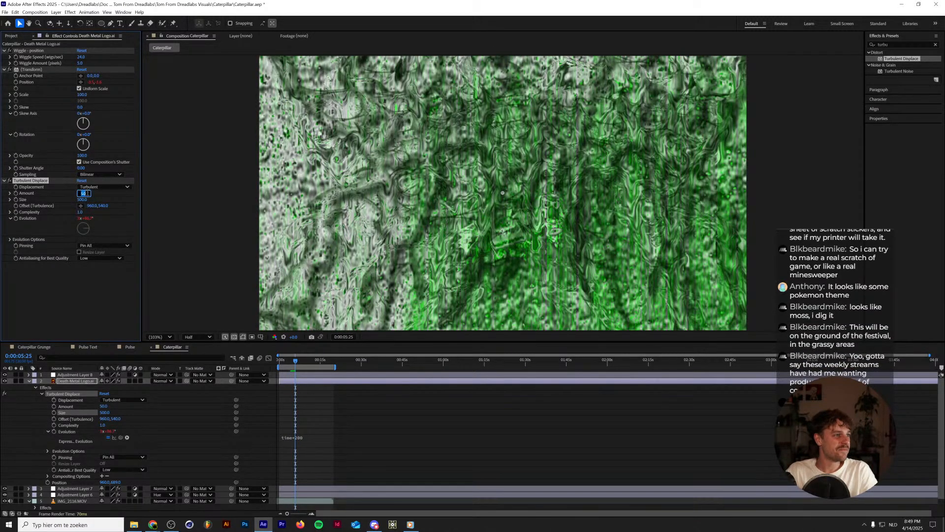
{"action": "key", "text": "Tab"}
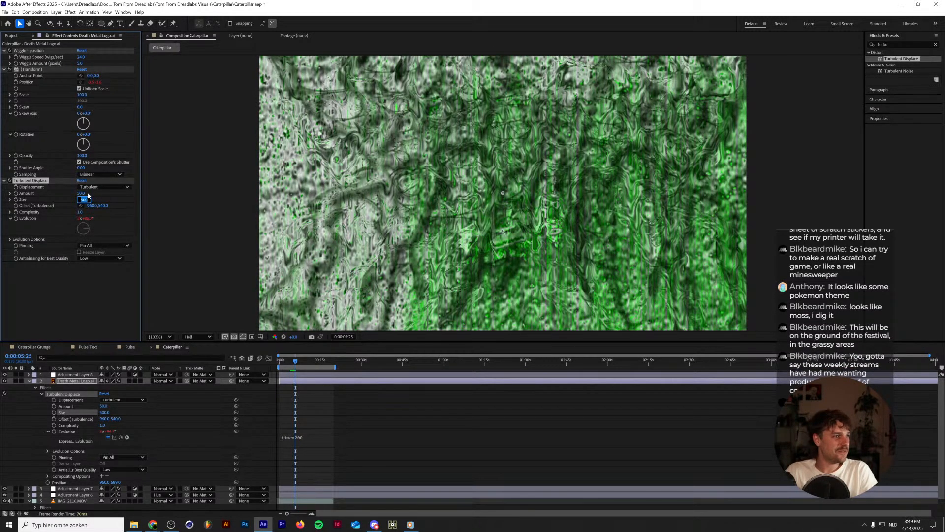
{"action": "type", "text": "250"}
{"action": "key", "text": "Return"}
{"action": "left_click", "coordinate": [81, 193]}
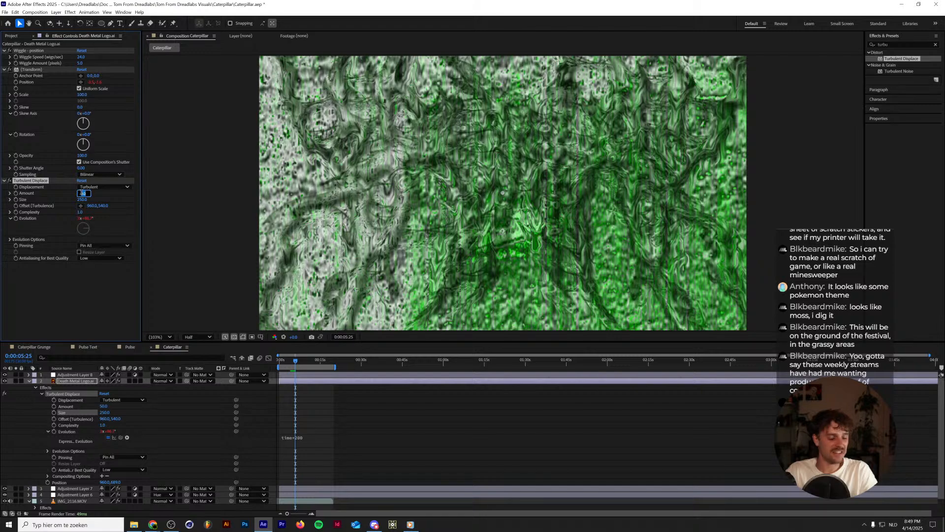
{"action": "type", "text": "10"}
{"action": "key", "text": "Return"}
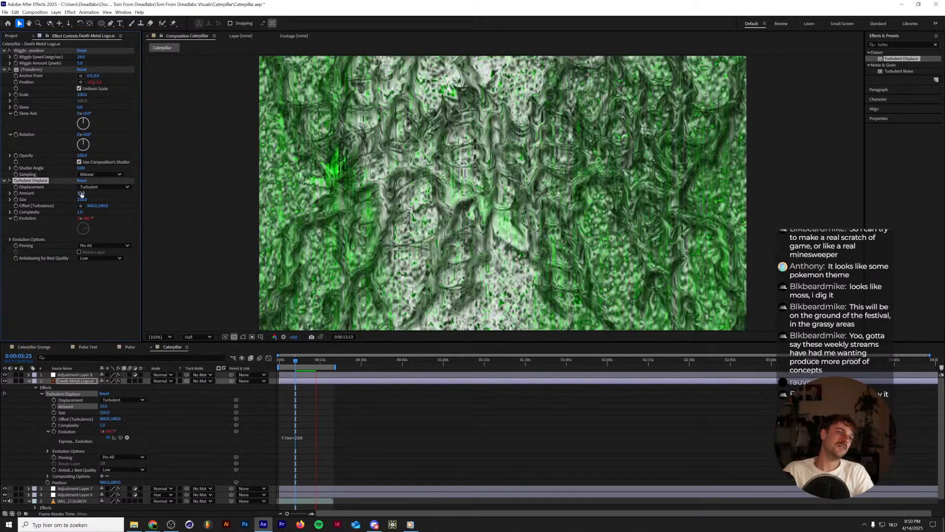
{"action": "key", "text": "space"}
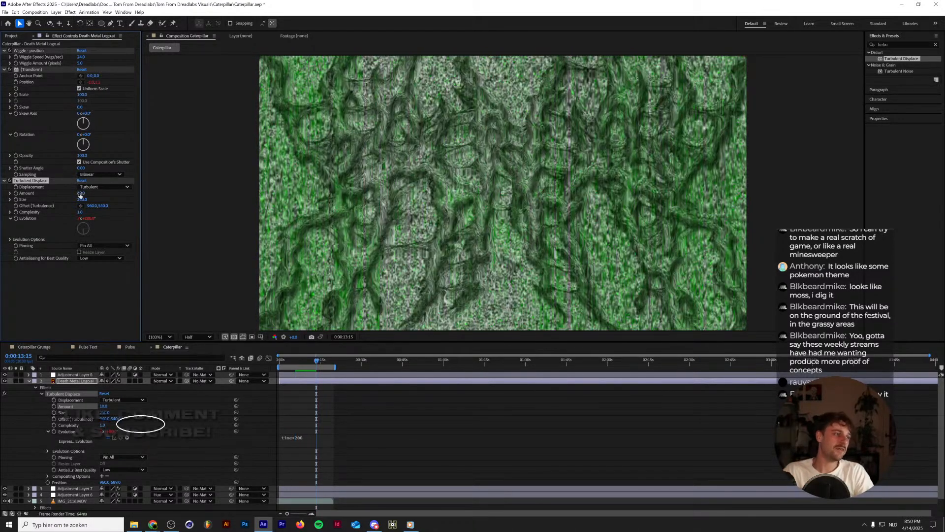
Turn off the Signal effect on the IMG_2116.MOV footage layer.
{"action": "left_click", "coordinate": [30, 381]}
{"action": "left_click", "coordinate": [69, 400]}
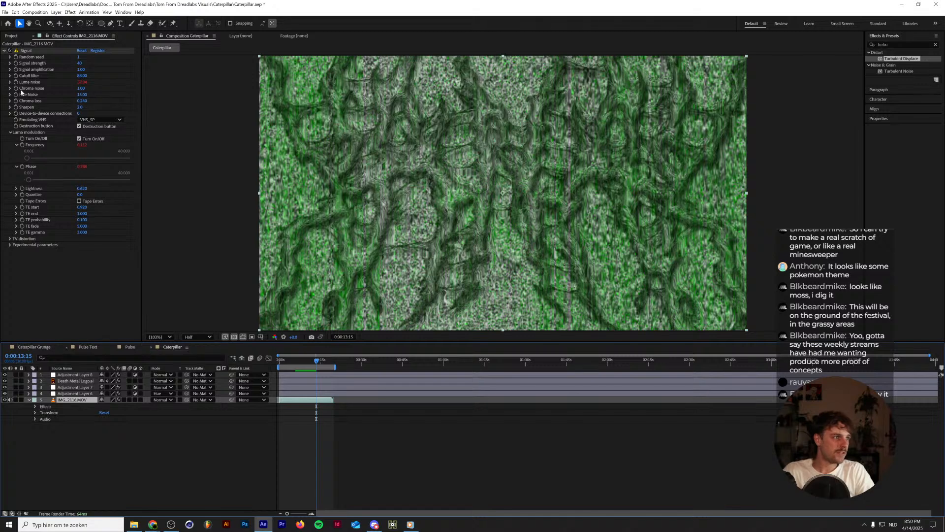
{"action": "left_click", "coordinate": [26, 51]}
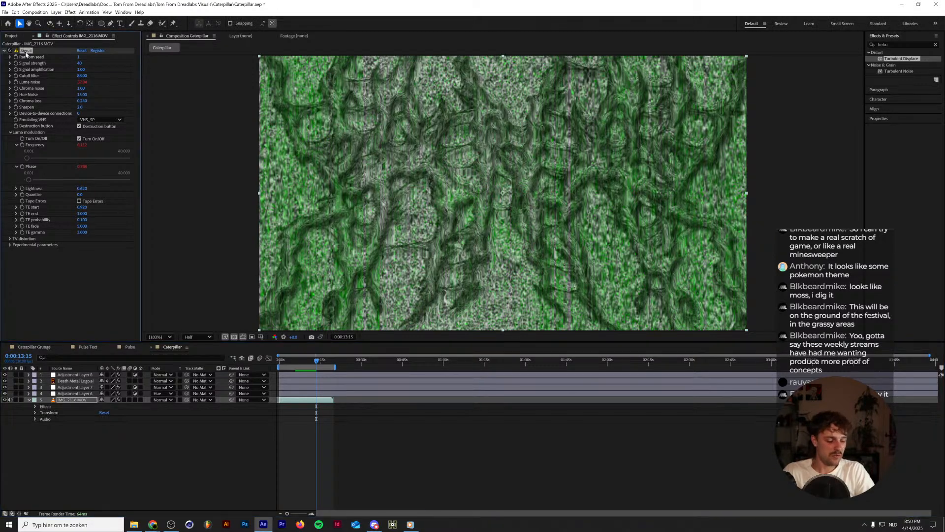
{"action": "left_click", "coordinate": [11, 51]}
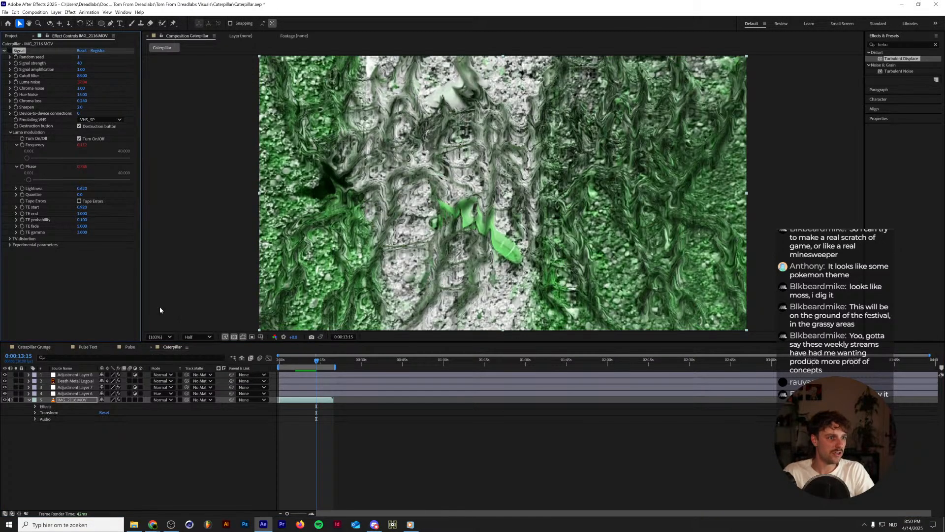
Examine the effects applied to the adjustment layers and the Death Metal Logo.ai layer.
{"action": "left_click", "coordinate": [91, 393]}
{"action": "left_click", "coordinate": [89, 387]}
{"action": "left_click", "coordinate": [88, 393]}
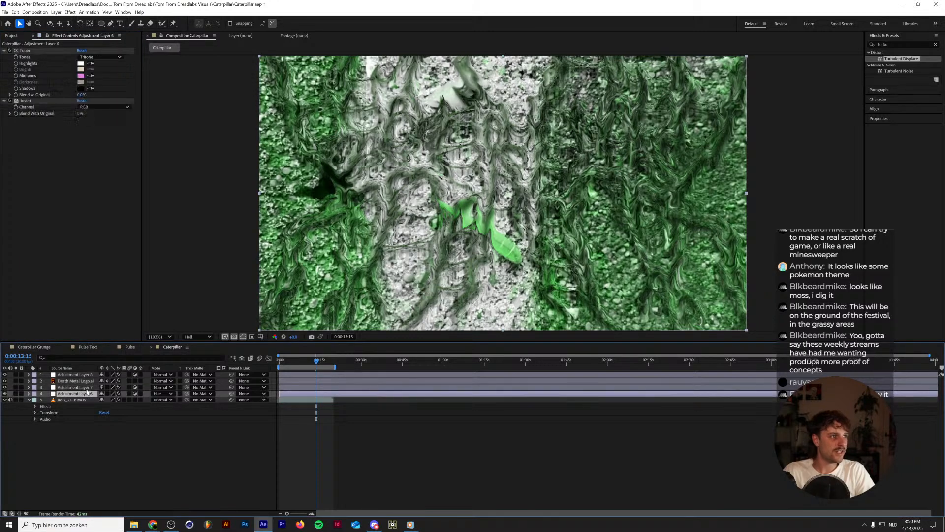
{"action": "left_click", "coordinate": [83, 387]}
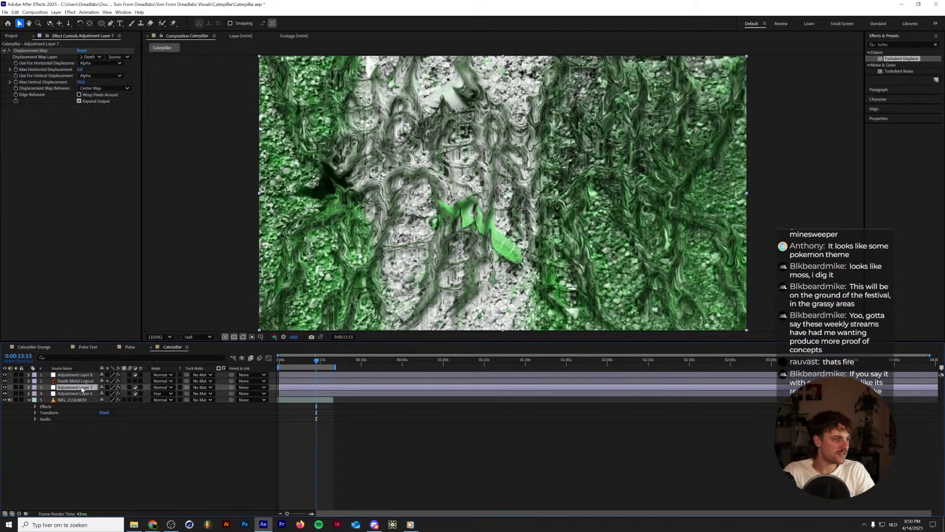
{"action": "left_click", "coordinate": [75, 375]}
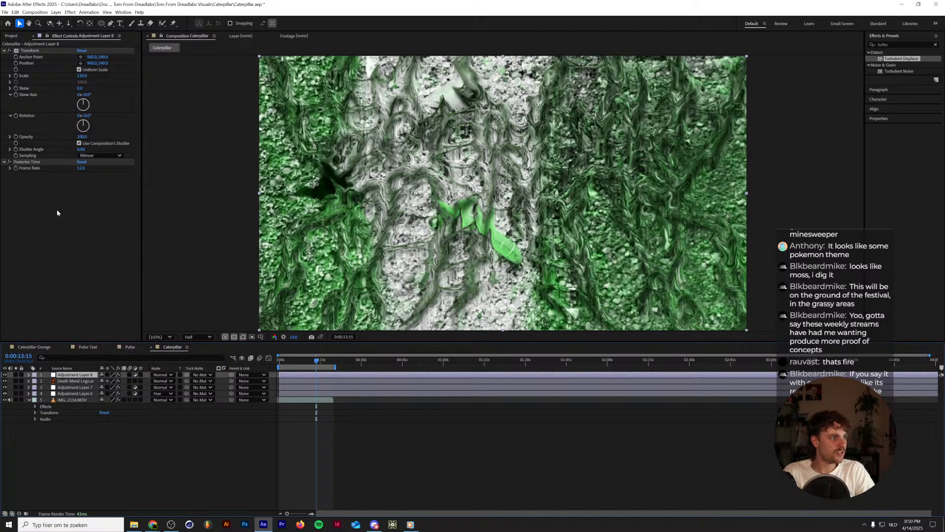
{"action": "key", "text": "ctrl+v"}
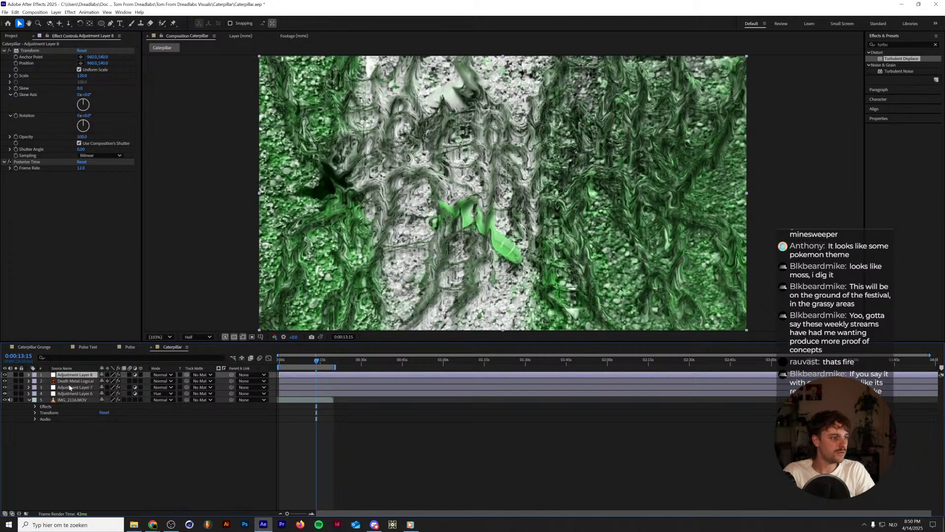
{"action": "left_click", "coordinate": [75, 387]}
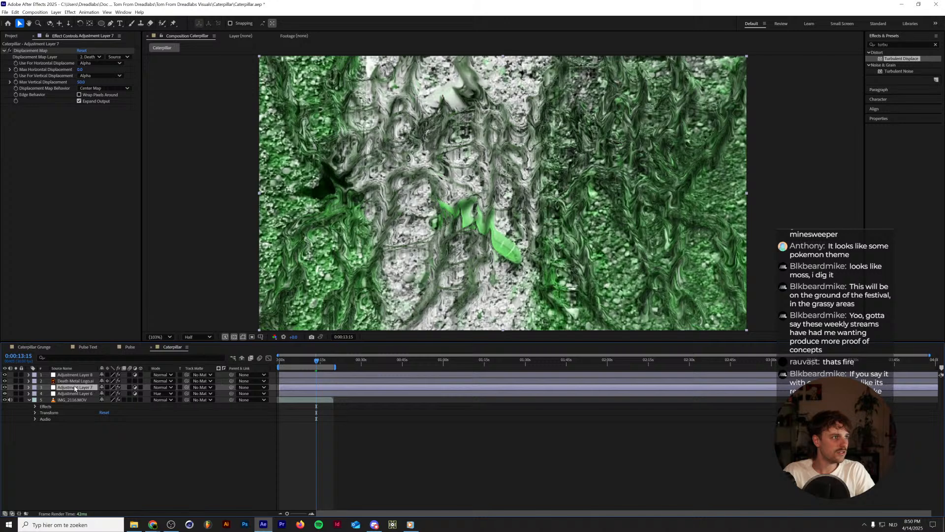
{"action": "left_click", "coordinate": [75, 381]}
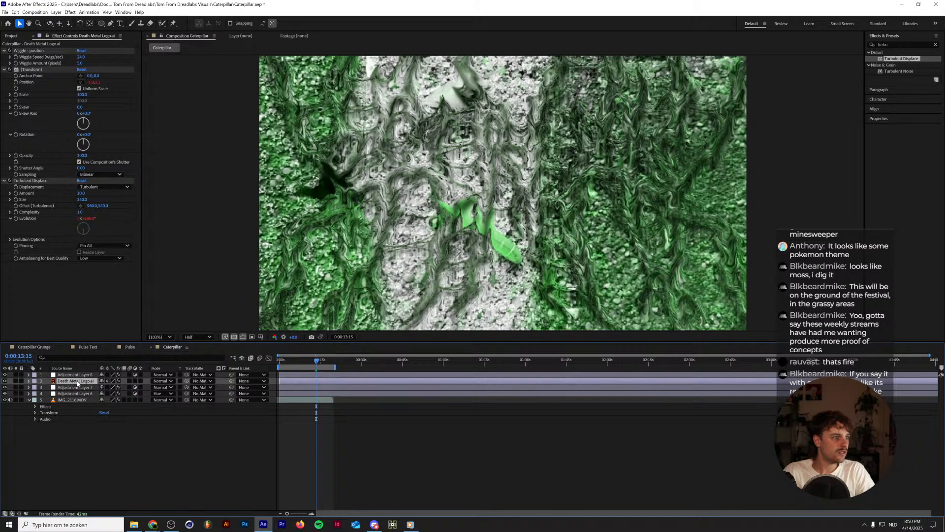
{"action": "left_click", "coordinate": [76, 388]}
{"action": "left_click", "coordinate": [78, 393]}
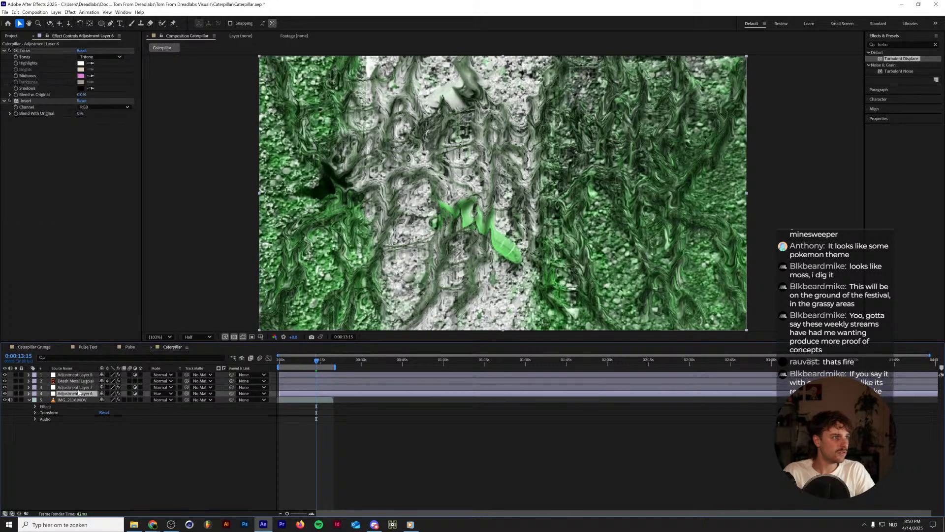
Try placing the Death Metal Logo.ai layer directly above the footage and applying the Signal effect to the topmost adjustment layer.
{"action": "left_click_drag", "start_coordinate": [78, 381], "coordinate": [80, 398]}
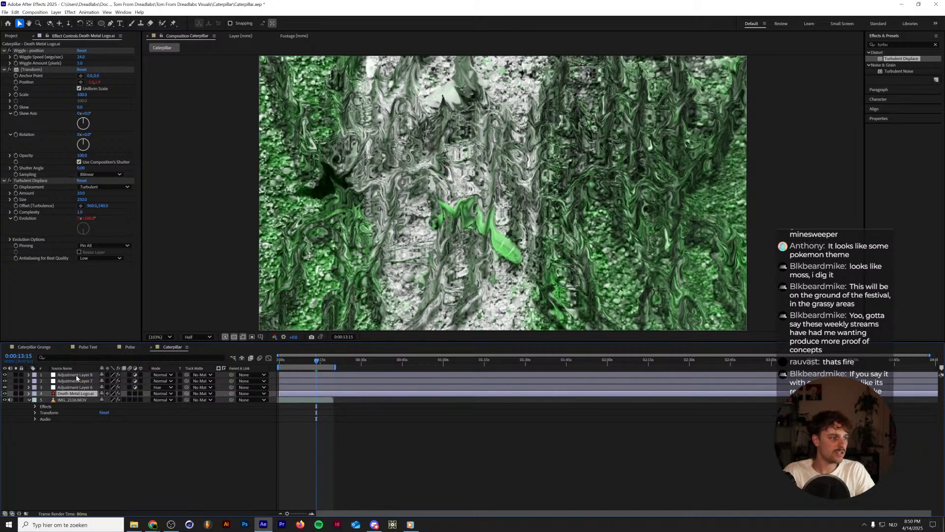
{"action": "left_click", "coordinate": [76, 376]}
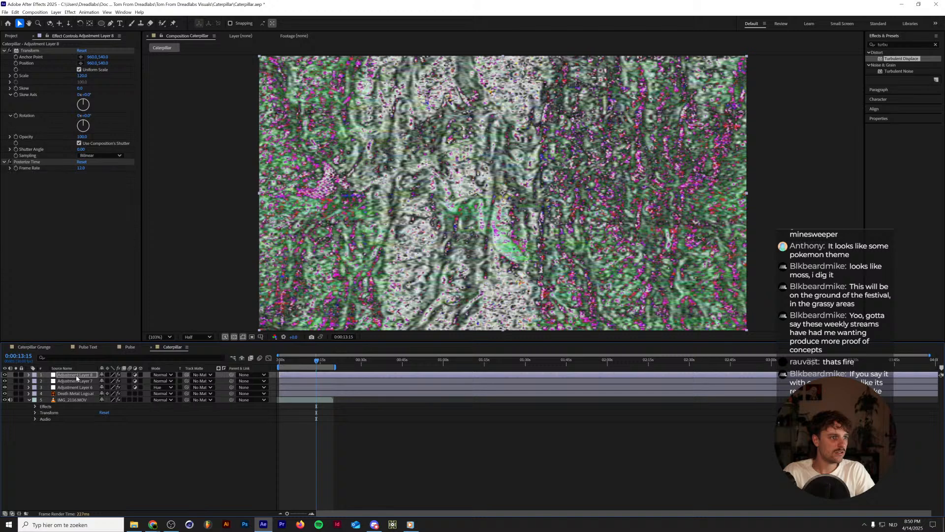
{"action": "left_click", "coordinate": [77, 381]}
{"action": "left_click", "coordinate": [76, 388]}
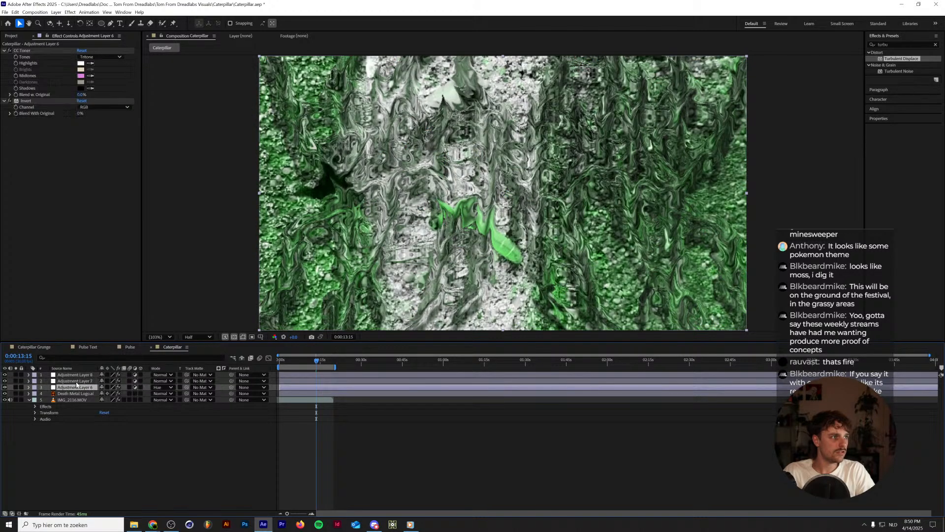
{"action": "left_click", "coordinate": [77, 381]}
{"action": "left_click", "coordinate": [76, 393]}
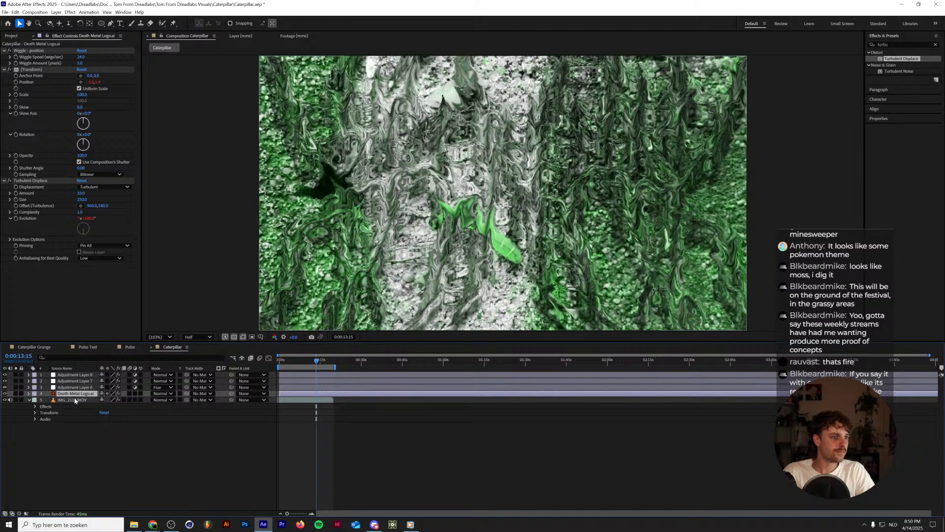
Try the Signal effect on the IMG_2116.MOV footage and on the Death Metal Logo.ai layer.
{"action": "left_click", "coordinate": [74, 399]}
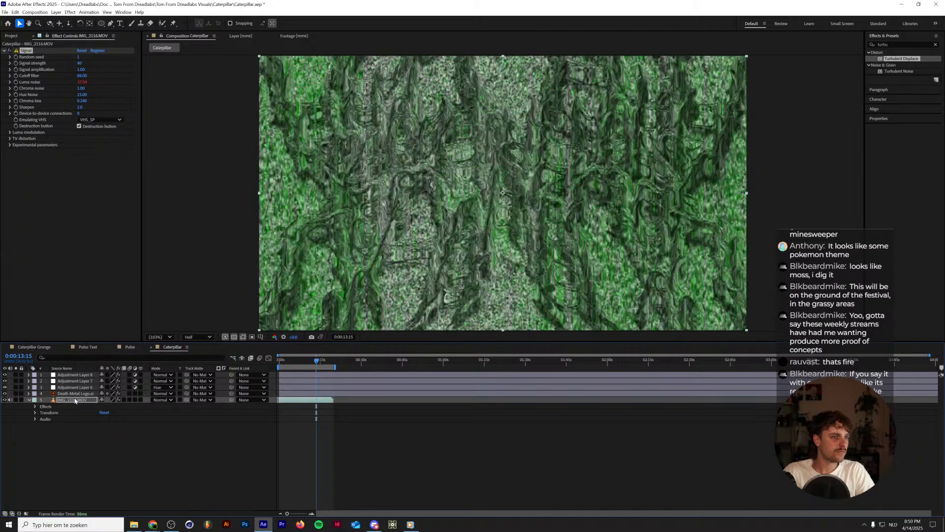
{"action": "key", "text": "ctrl+z"}
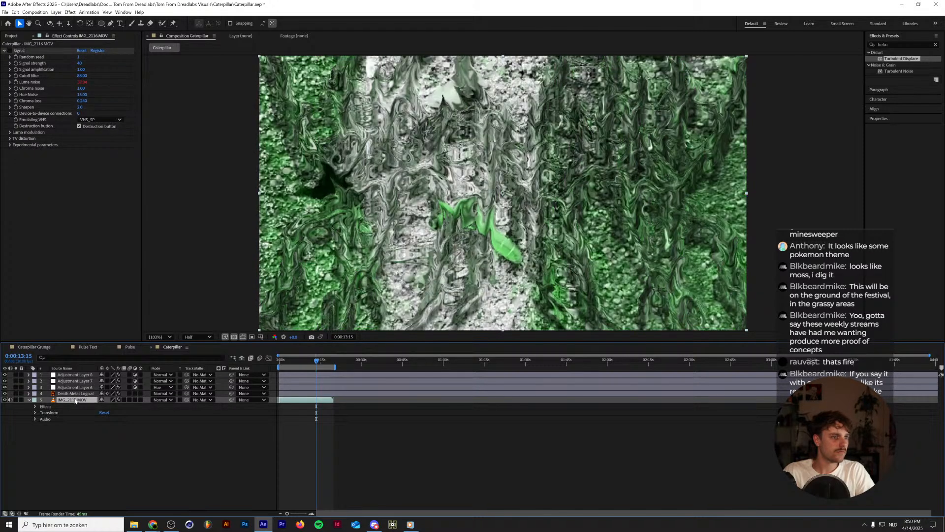
{"action": "left_click", "coordinate": [75, 394]}
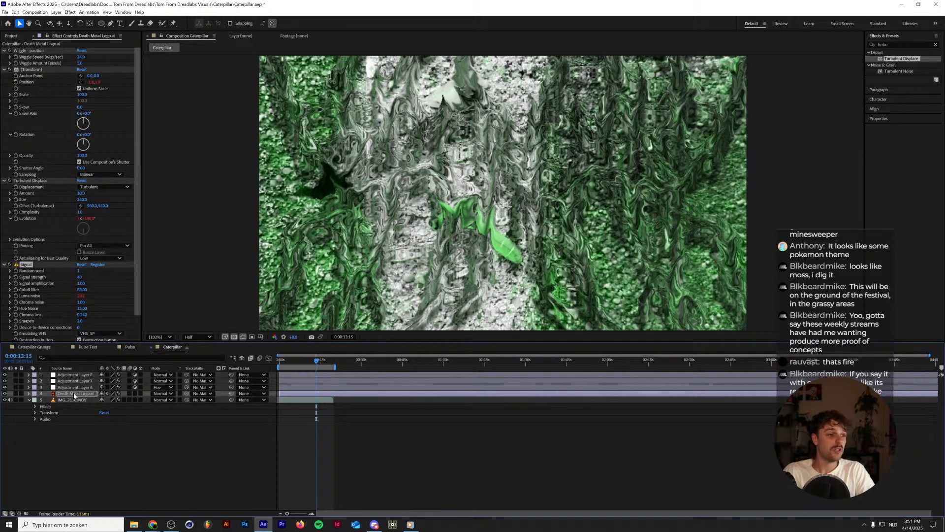
Undo the Signal and layer-order changes, restoring the logo above Adjustment Layer 7 and the active Signal effect on the footage.
{"action": "key", "text": "Delete"}
{"action": "key", "text": "ctrl+]"}
{"action": "key", "text": "ctrl+]"}
{"action": "key", "text": "ctrl+z"}
{"action": "key", "text": "ctrl+z"}
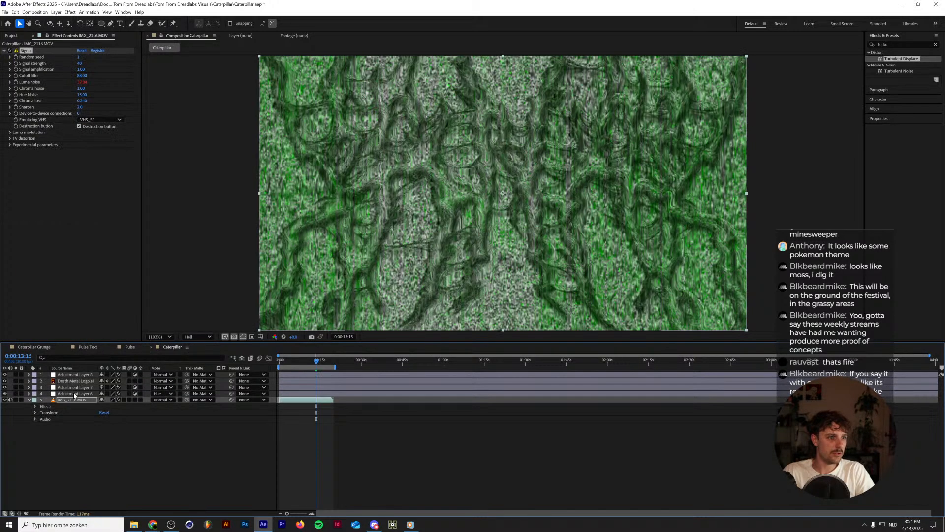
{"action": "key", "text": "ctrl+shift+z"}
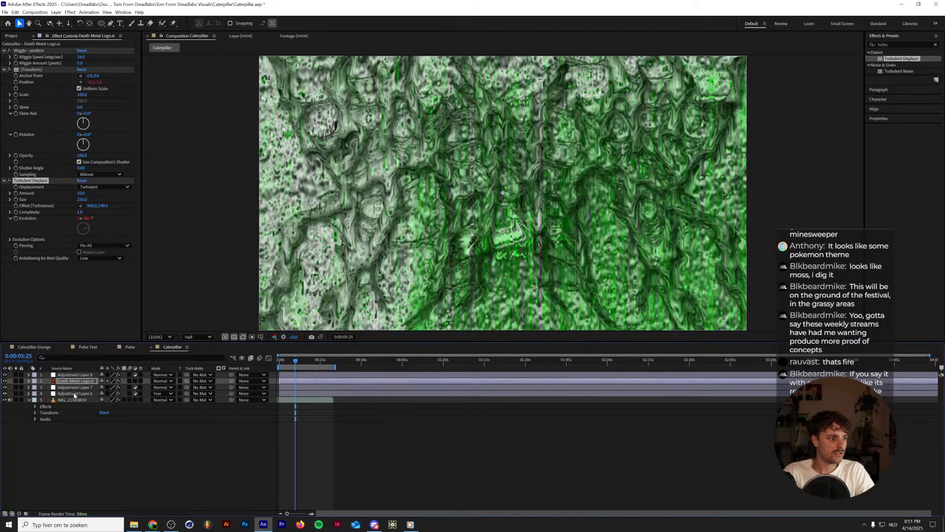
Check the adjustment layers' effects and preview the composition with the logo layer selected.
{"action": "left_click", "coordinate": [74, 395]}
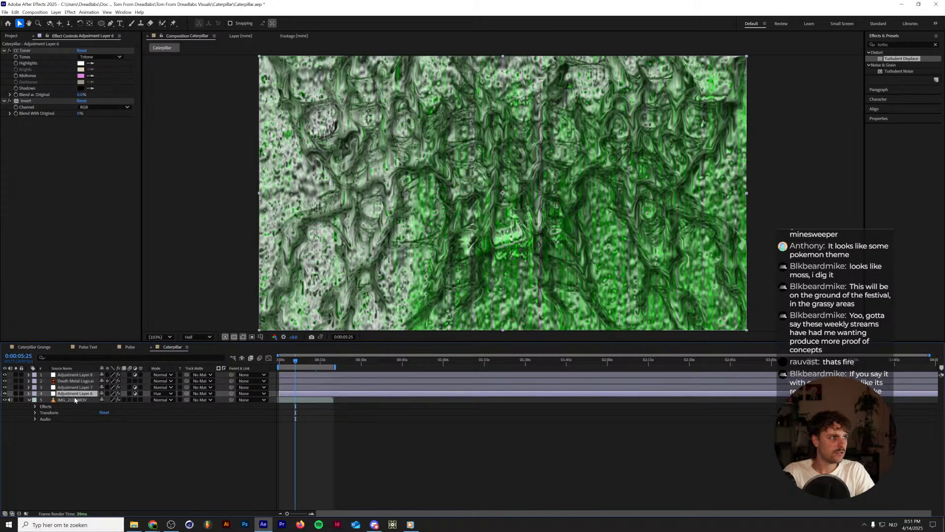
{"action": "left_click", "coordinate": [75, 387]}
{"action": "left_click", "coordinate": [77, 382]}
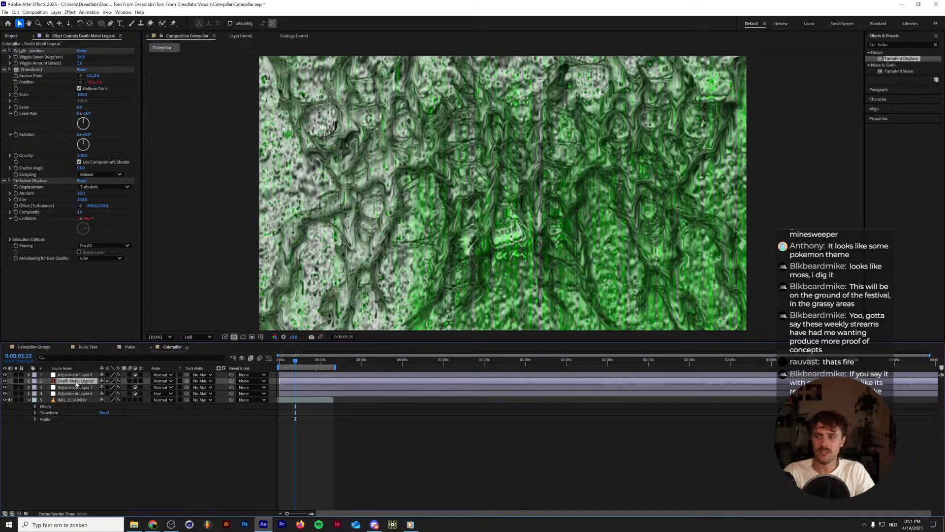
{"action": "key", "text": "space"}
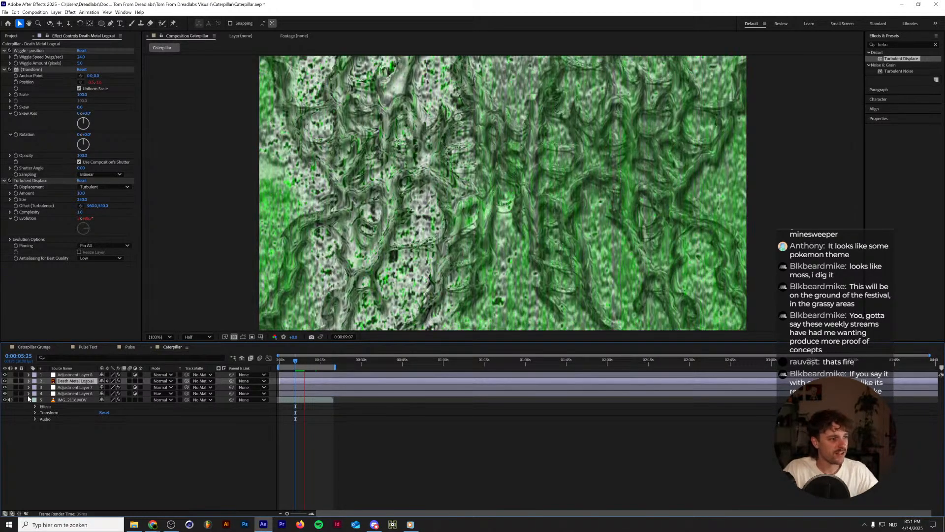
{"action": "key", "text": "space"}
Set the final keyframe of the logo's Bevel and Emboss Angle to 20 revolutions.
{"action": "left_click", "coordinate": [29, 381]}
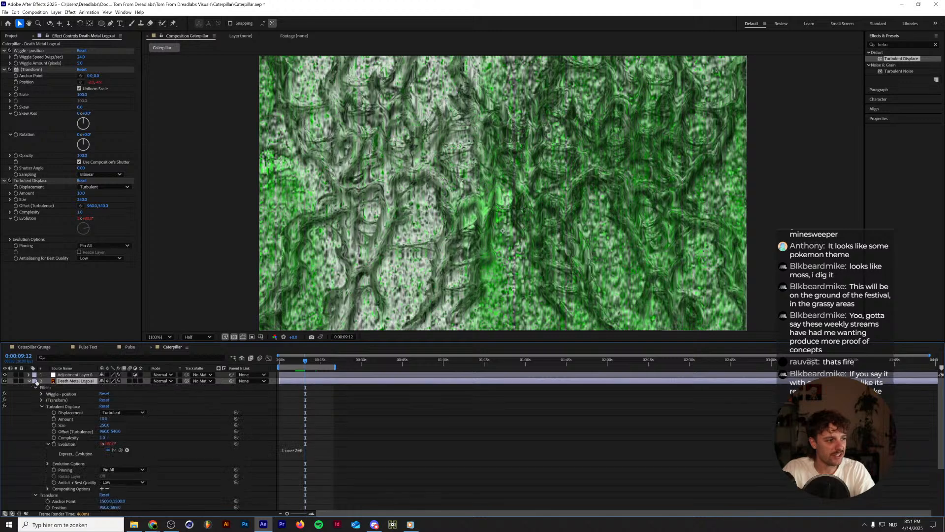
{"action": "scroll", "coordinate": [244, 479], "scroll_direction": "down", "scroll_amount": 3}
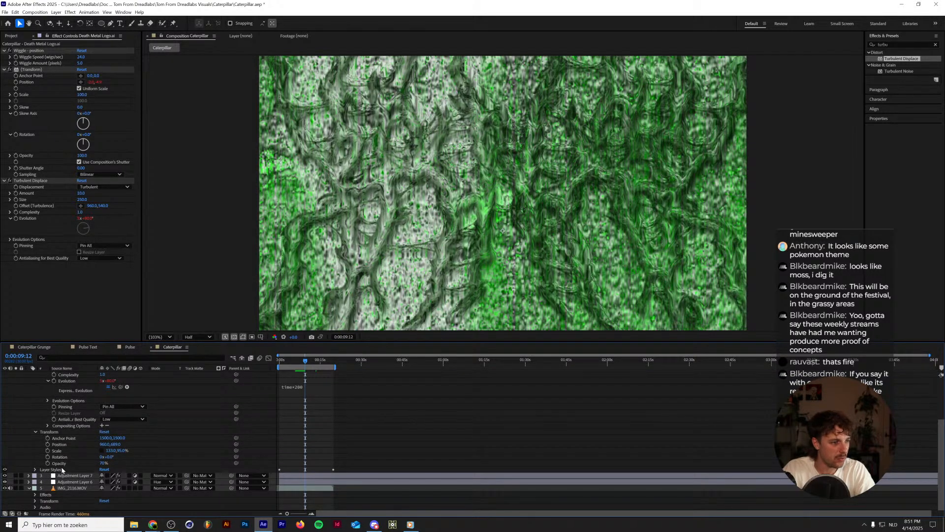
{"action": "left_click", "coordinate": [36, 470]}
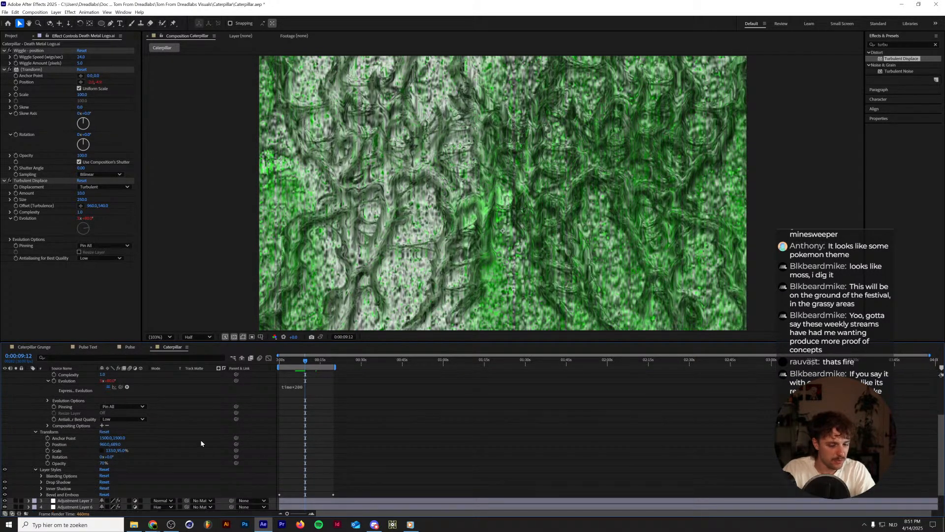
{"action": "key", "text": "u"}
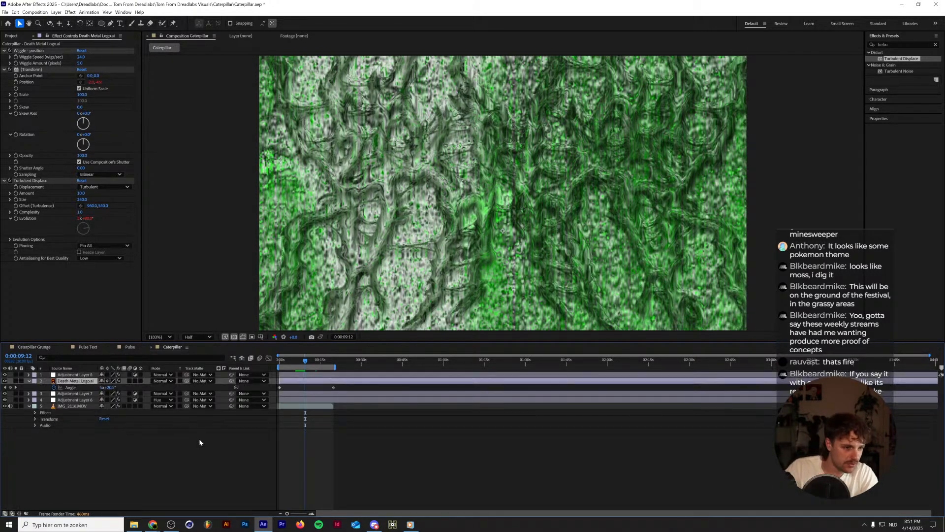
{"action": "left_click", "coordinate": [16, 388]}
{"action": "left_click", "coordinate": [105, 387]}
{"action": "type", "text": "20"}
{"action": "key", "text": "Return"}
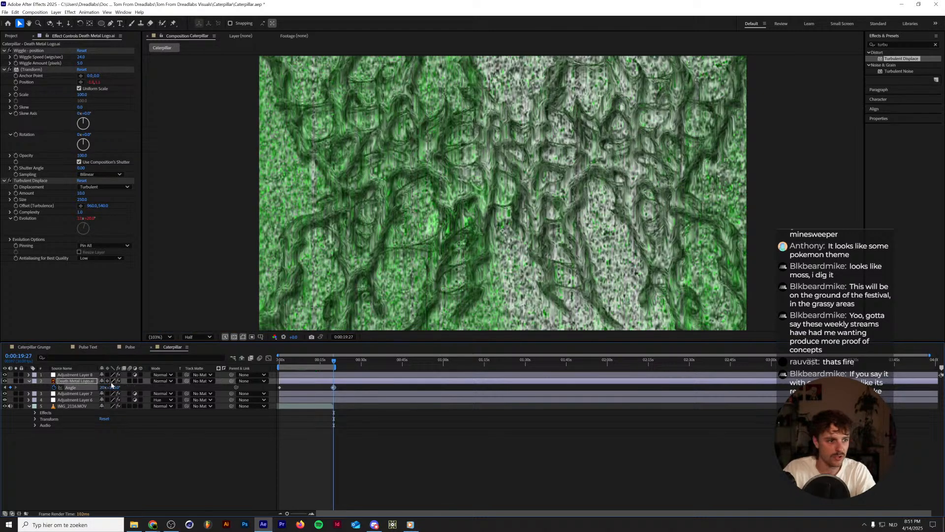
Preview the logo's rotating bevel lighting from the start of the composition.
{"action": "key", "text": "Home"}
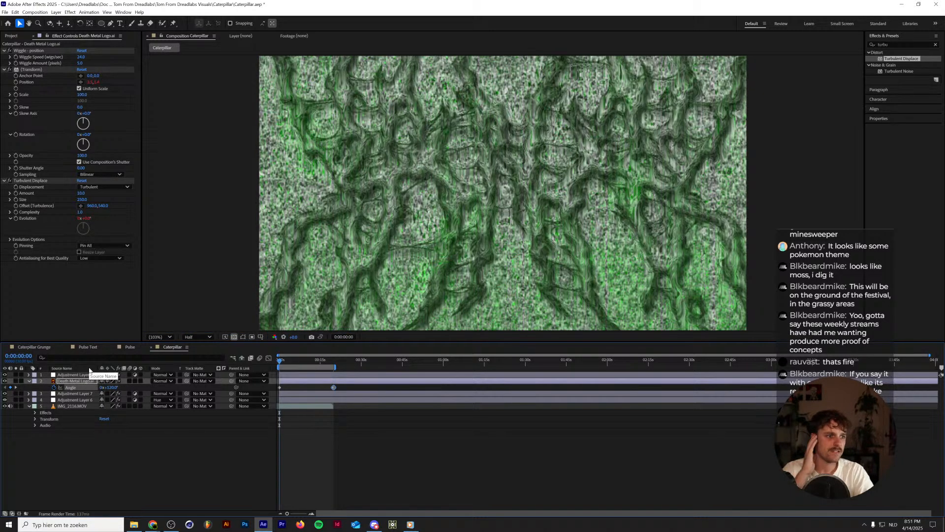
{"action": "key", "text": "space"}
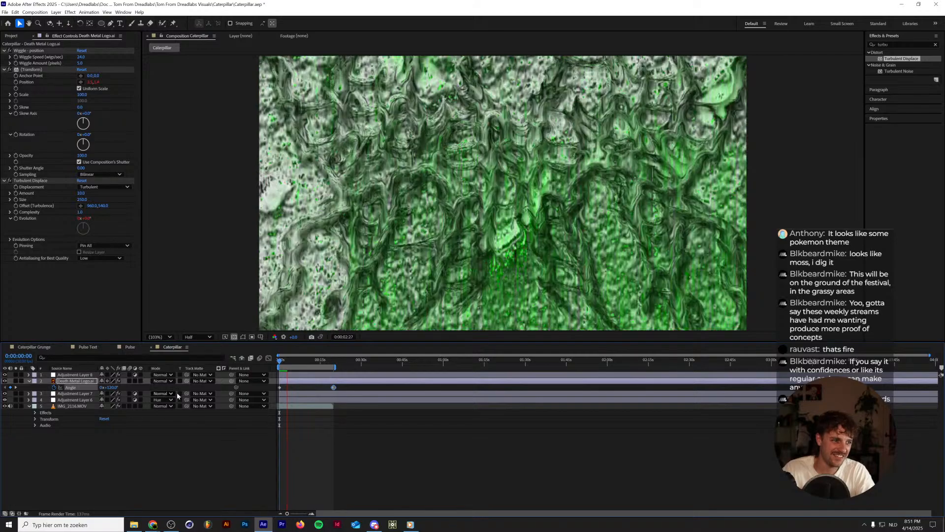
{"action": "left_click", "coordinate": [279, 361]}
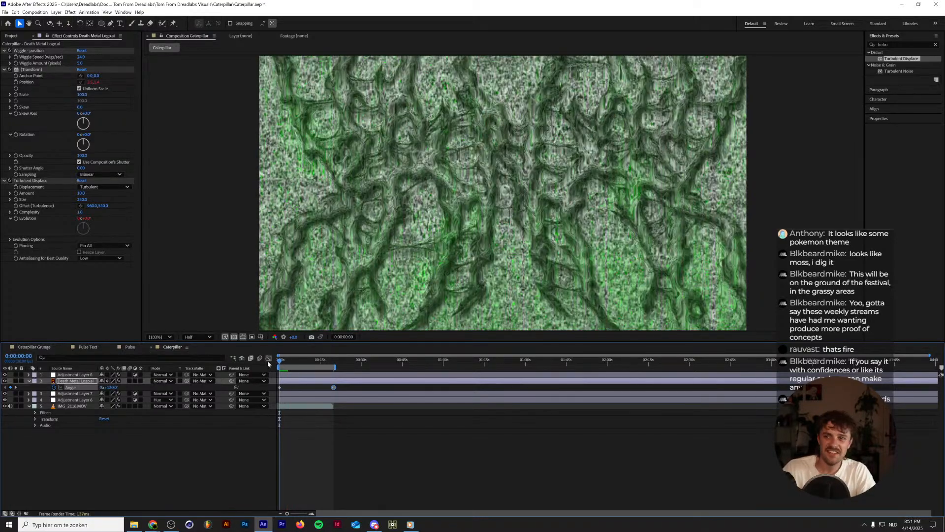
{"action": "key", "text": "space"}
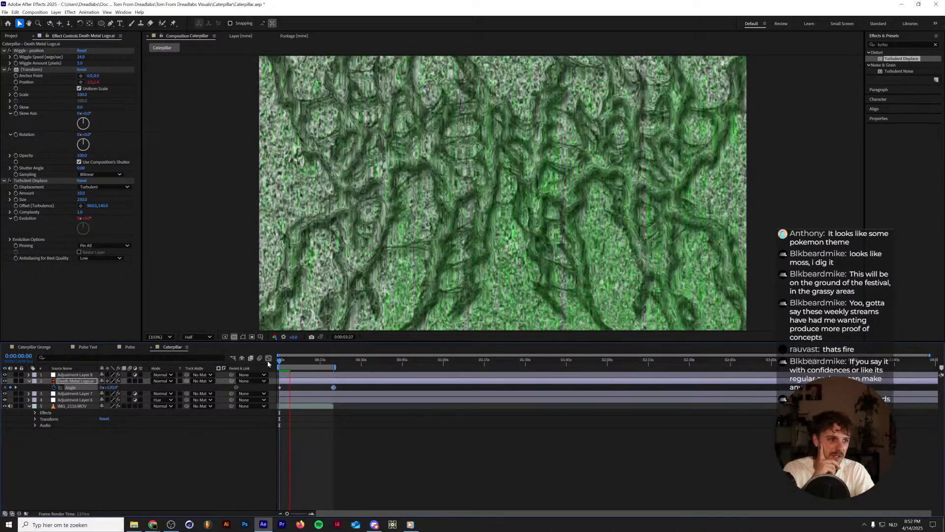
Enlarge the Death Metal Logo.ai layer to a vertical scale of about 123% and preview it.
{"action": "key", "text": "s"}
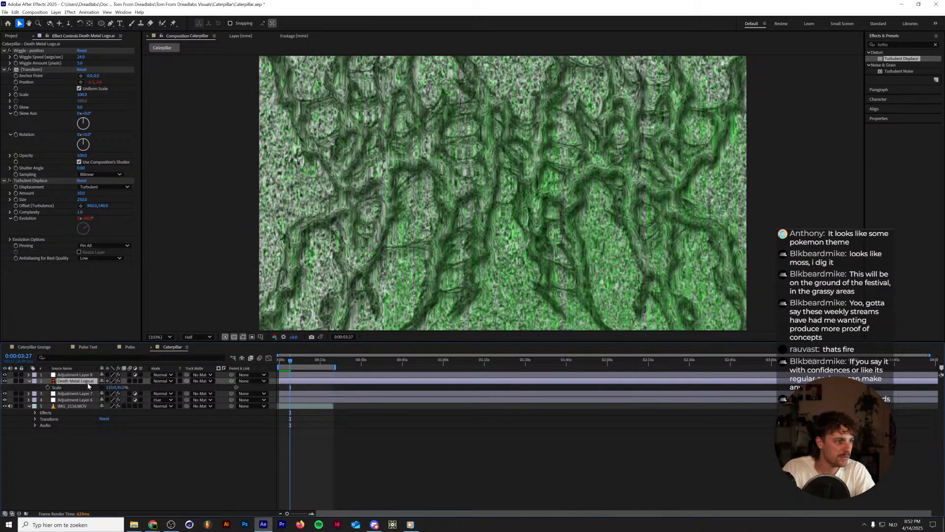
{"action": "left_click_drag", "start_coordinate": [109, 389], "coordinate": [132, 389]}
{"action": "key", "text": "space"}
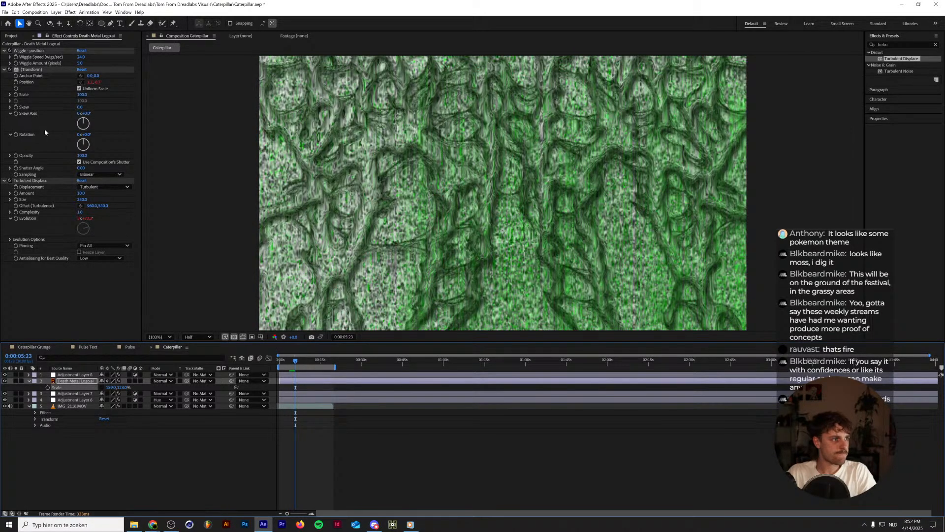
Set the logo's Turbulent Displace size to 35 and amount to 70, and preview the motion.
{"action": "left_click_drag", "start_coordinate": [82, 199], "coordinate": [99, 199]}
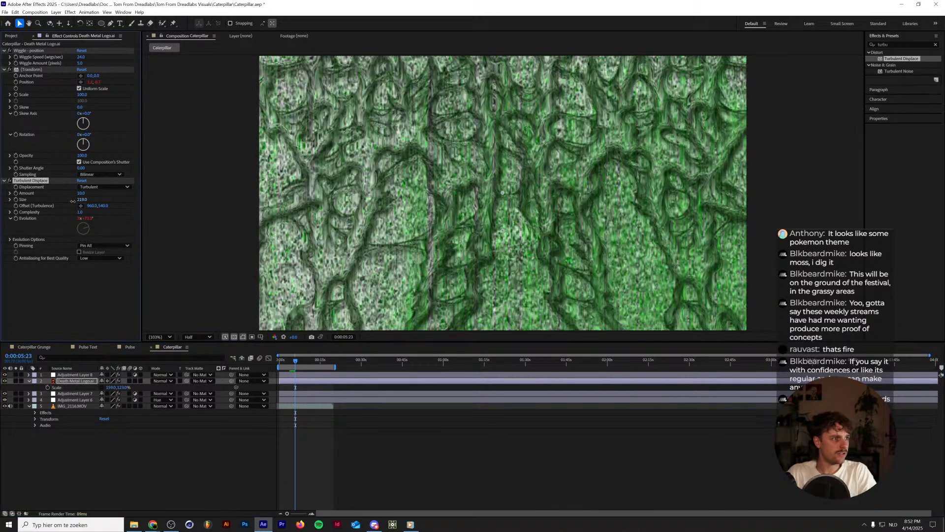
{"action": "left_click_drag", "start_coordinate": [16, 205], "coordinate": [14, 207]}
{"action": "key", "text": "Page_Up"}
{"action": "left_click_drag", "start_coordinate": [79, 194], "coordinate": [91, 194]}
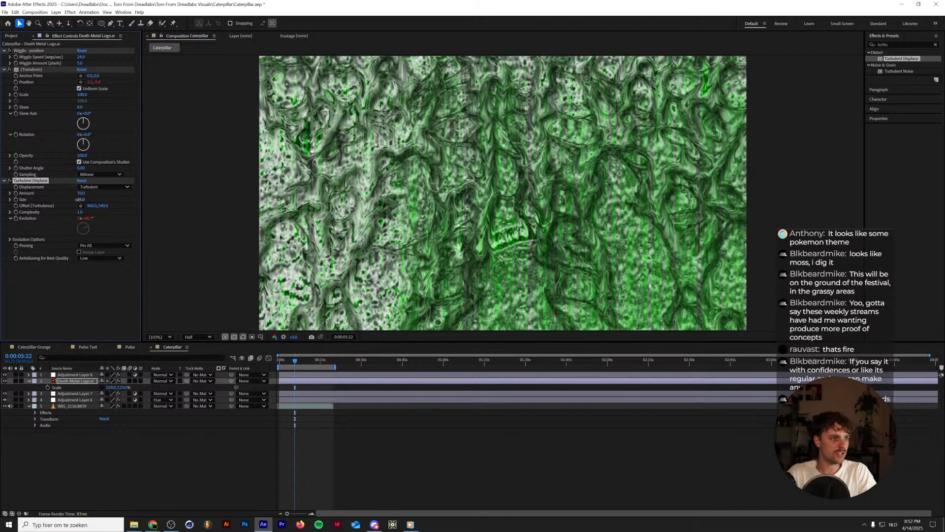
{"action": "key", "text": "space"}
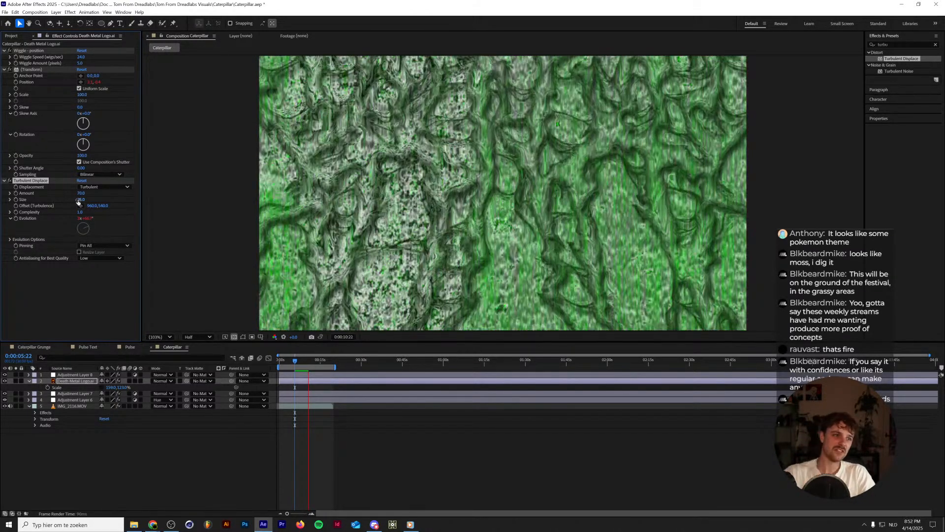
{"action": "left_click", "coordinate": [294, 363]}
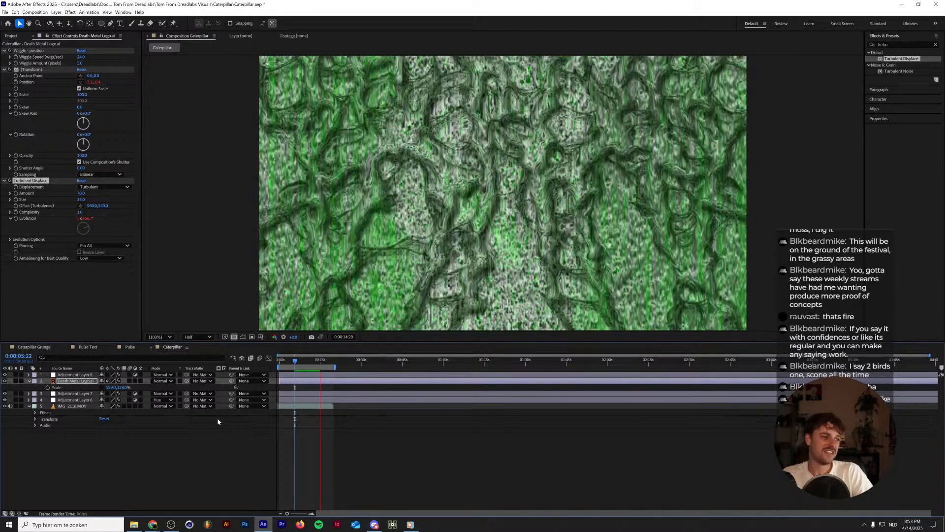
{"action": "left_click", "coordinate": [294, 364]}
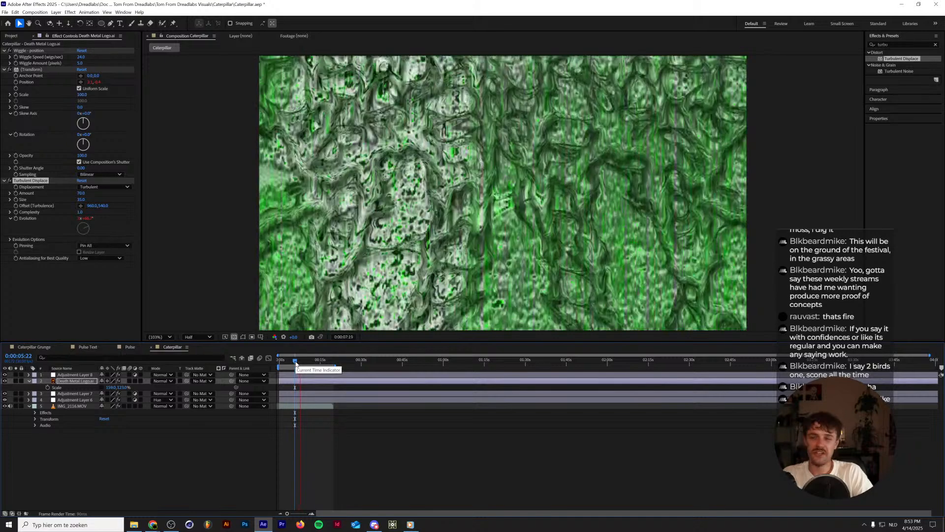
Switch the Caterpillar composition's preview to Full resolution and play it briefly to check the displaced logo.
{"action": "key", "text": "space"}
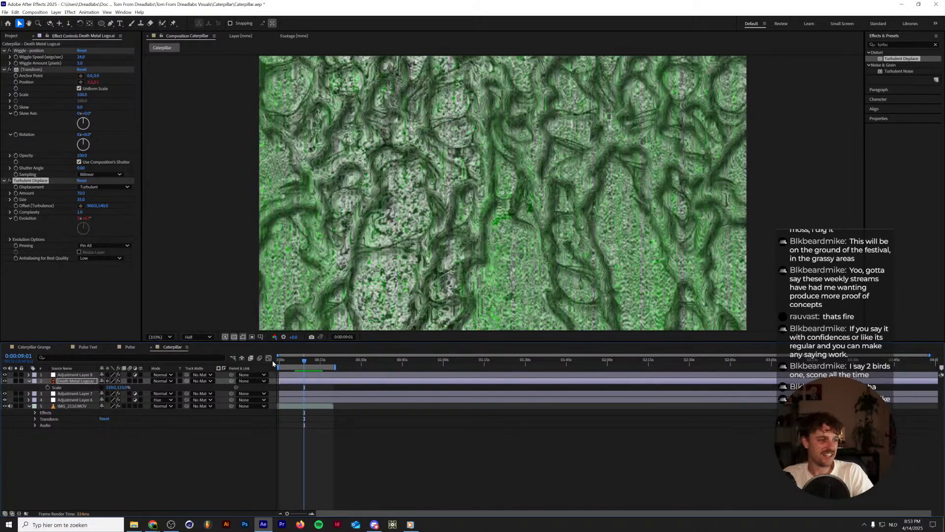
{"action": "left_click", "coordinate": [197, 338]}
{"action": "left_click", "coordinate": [200, 358]}
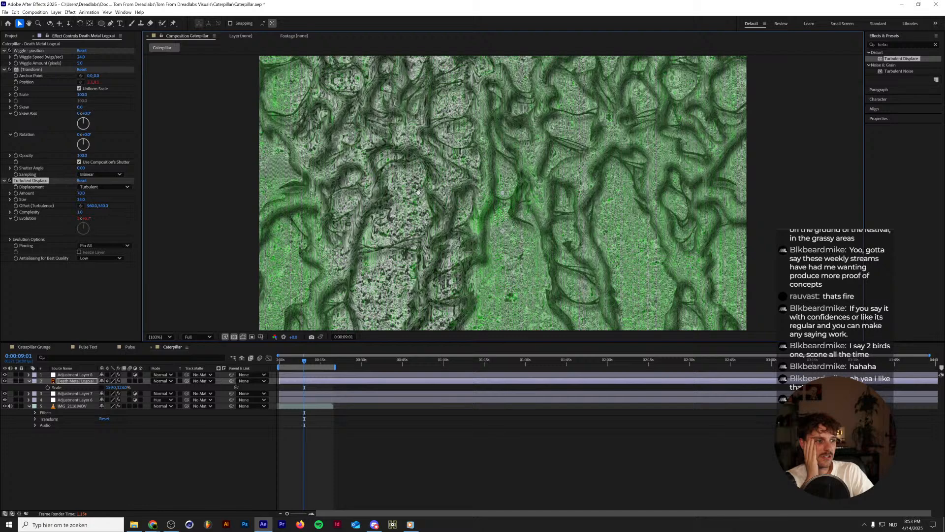
{"action": "key", "text": "space"}
{"action": "key", "text": "space"}
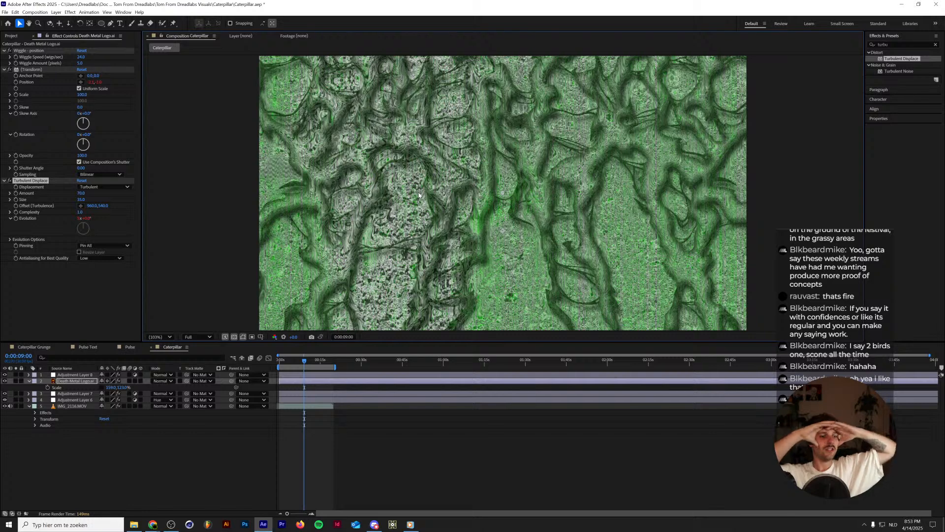
Try pre-composing the IMG_2116.MOV layer with all attributes moved into the new composition, and open that composition.
{"action": "right_click", "coordinate": [75, 409]}
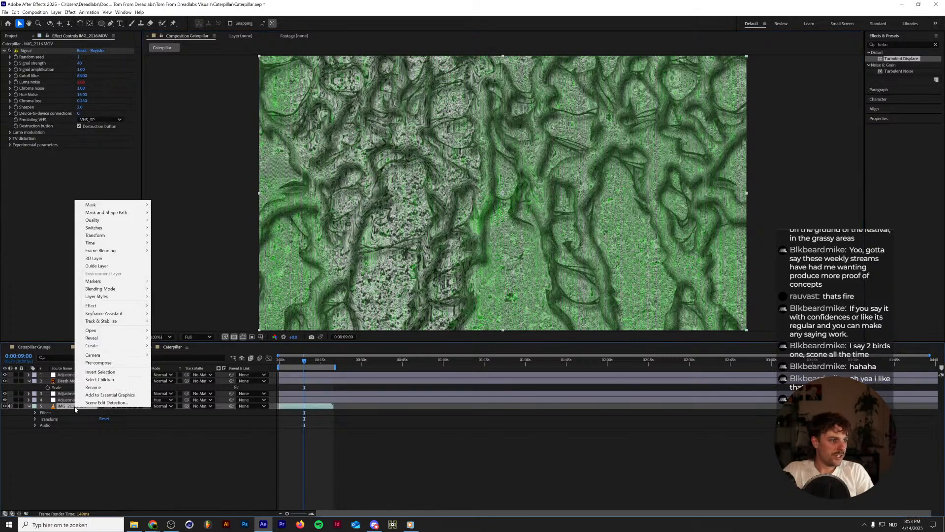
{"action": "left_click", "coordinate": [49, 410]}
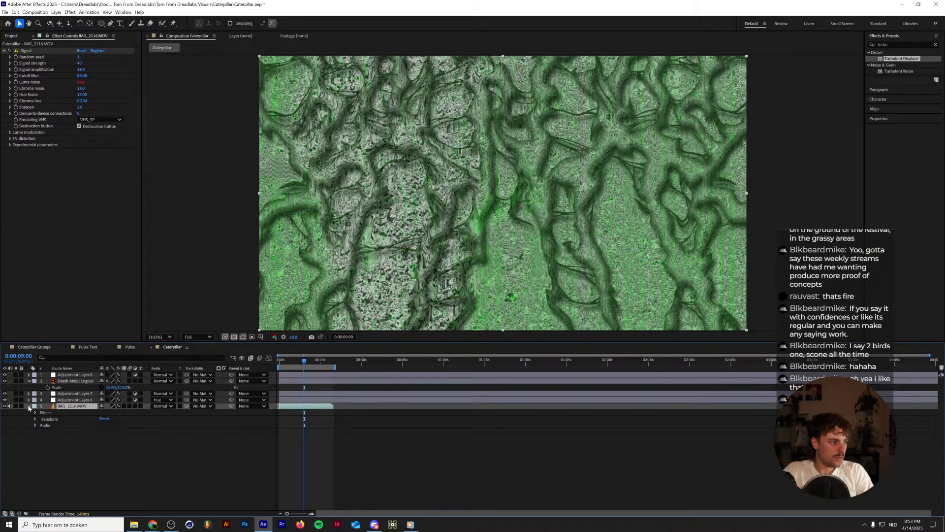
{"action": "right_click", "coordinate": [75, 408]}
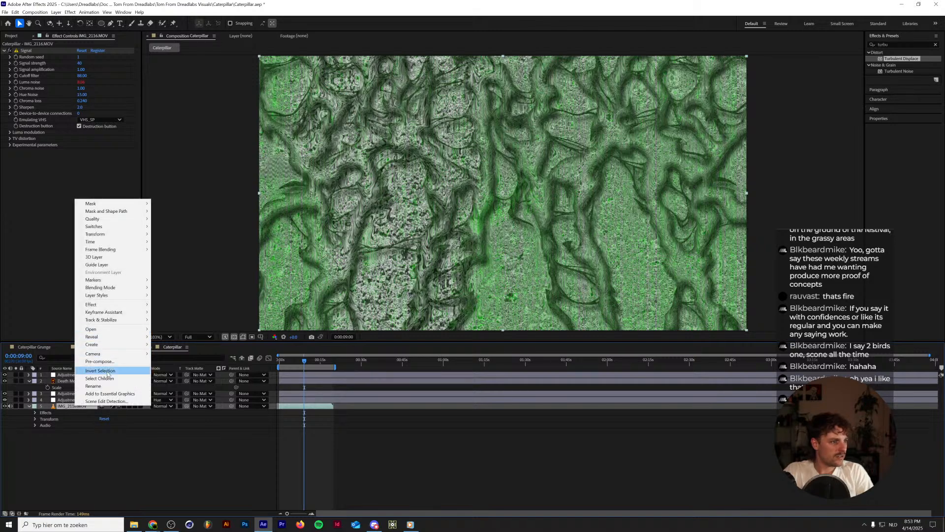
{"action": "left_click", "coordinate": [104, 361]}
{"action": "left_click", "coordinate": [441, 264]}
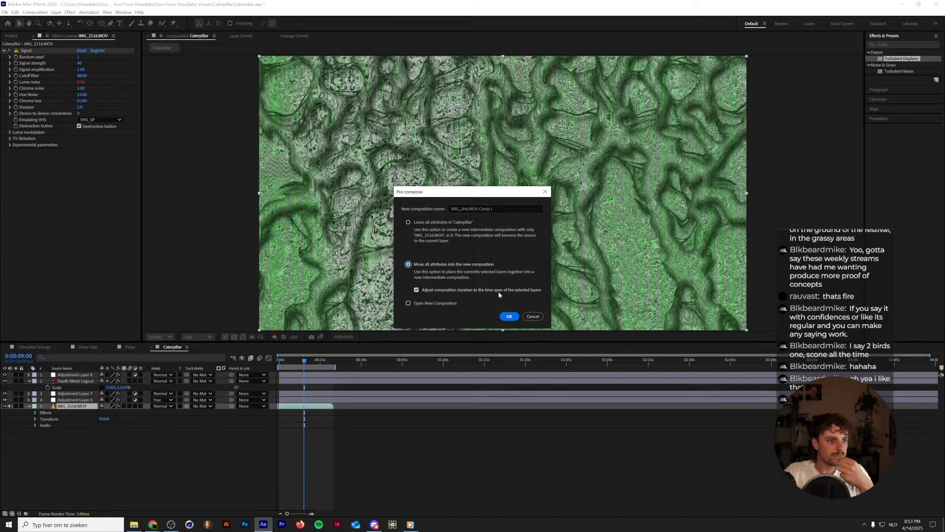
{"action": "left_click", "coordinate": [509, 316]}
{"action": "double_click", "coordinate": [87, 407]}
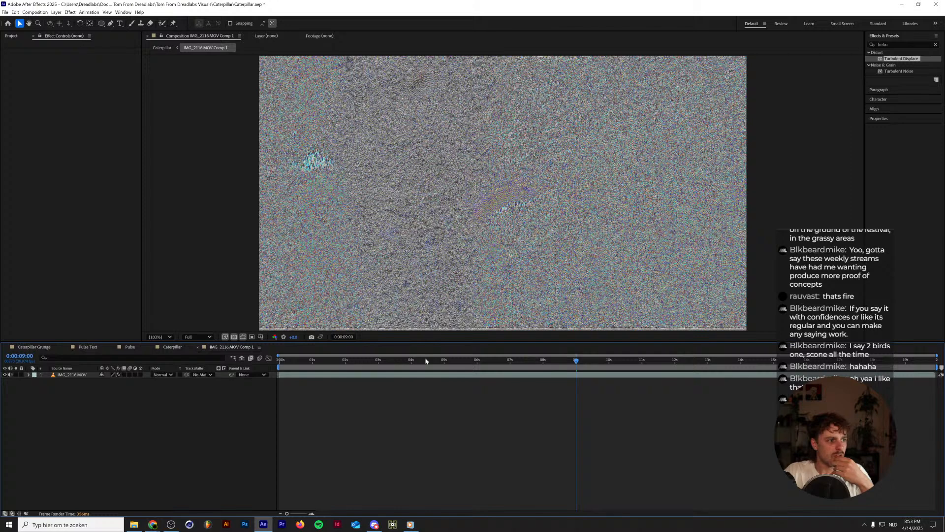
Try moving the Death Metal Logo.ai layer inside the footage's nested composition and the Signal effect onto the nested layer in Caterpillar.
{"action": "left_click", "coordinate": [73, 377]}
{"action": "key", "text": "u"}
{"action": "key", "text": "u"}
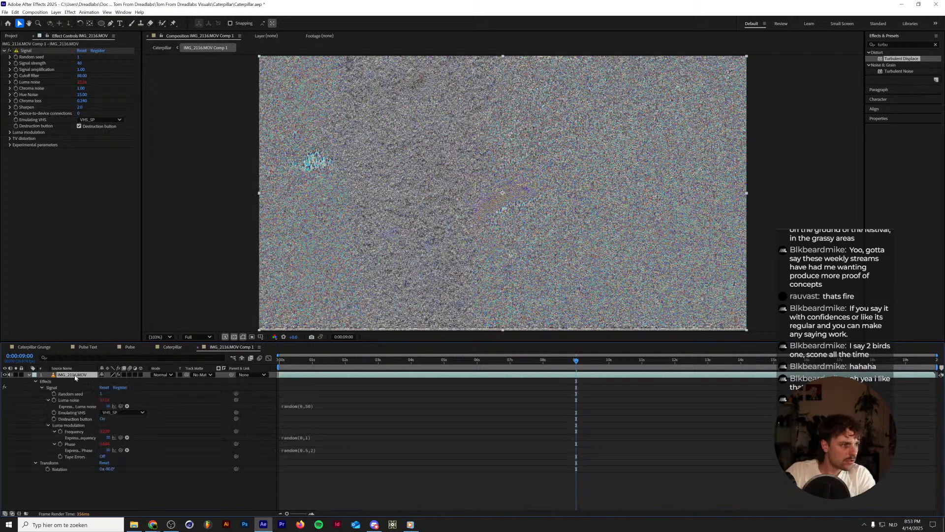
{"action": "left_click", "coordinate": [174, 347]}
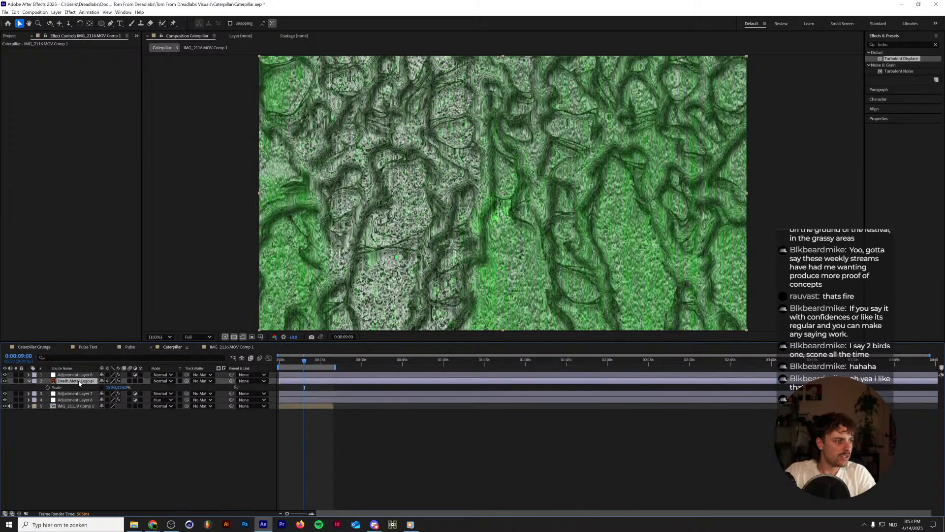
{"action": "left_click", "coordinate": [237, 347]}
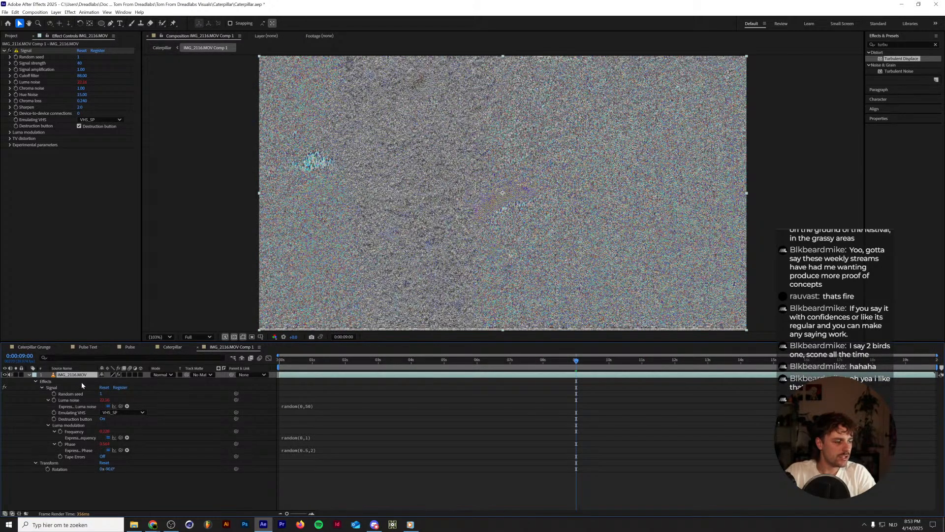
{"action": "key", "text": "ctrl+v"}
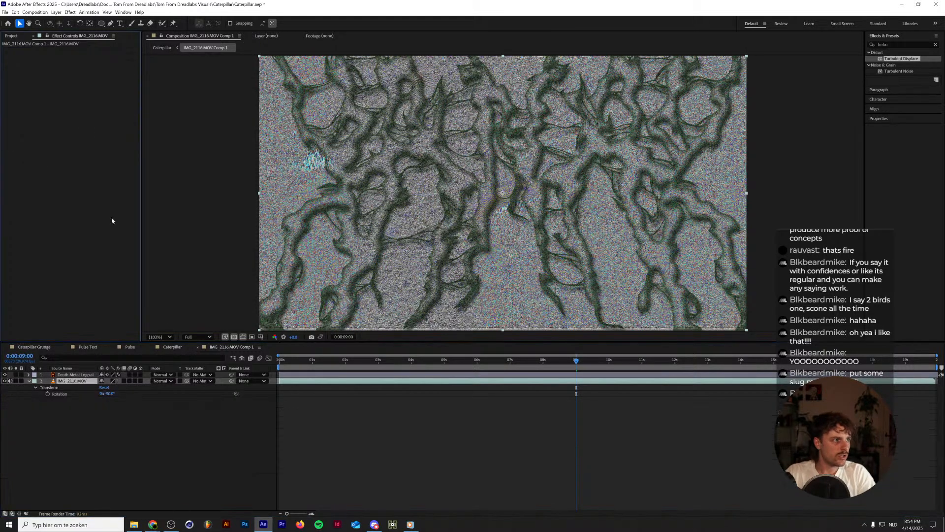
{"action": "left_click", "coordinate": [172, 347]}
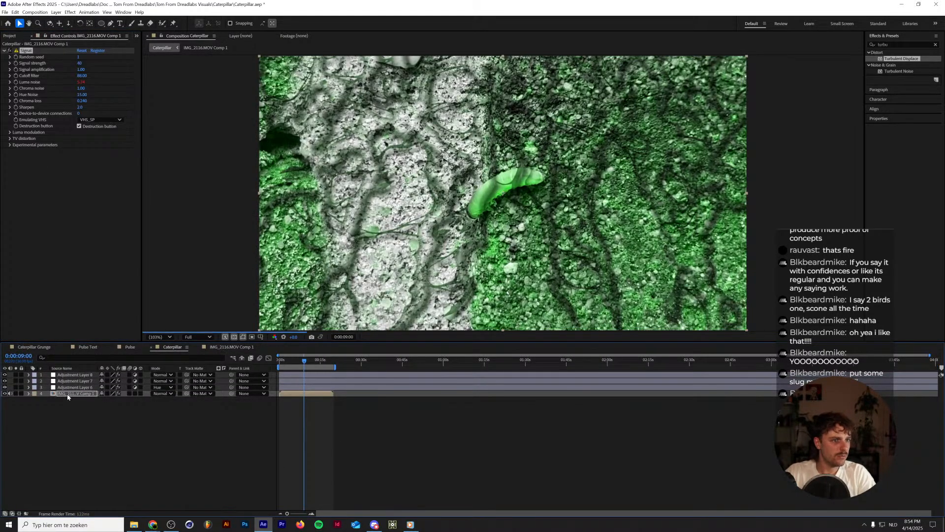
{"action": "left_click", "coordinate": [232, 347]}
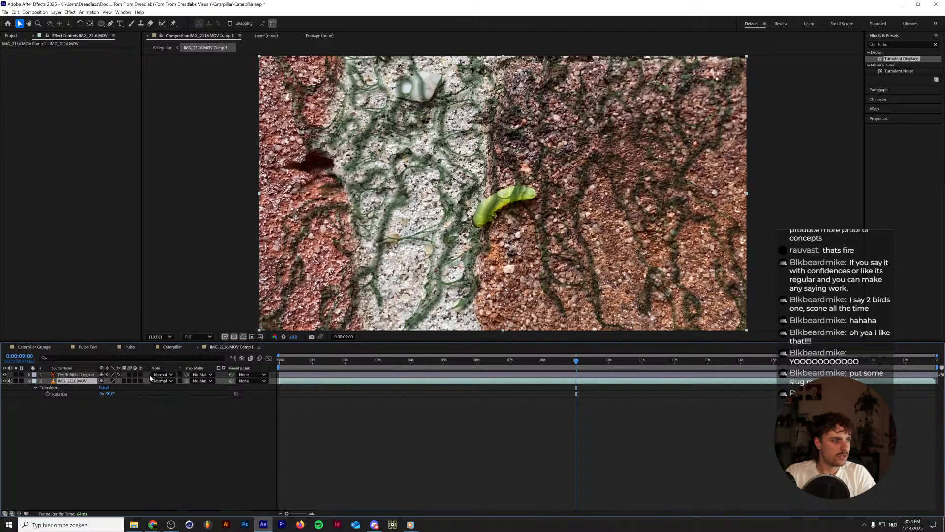
{"action": "left_click", "coordinate": [181, 348]}
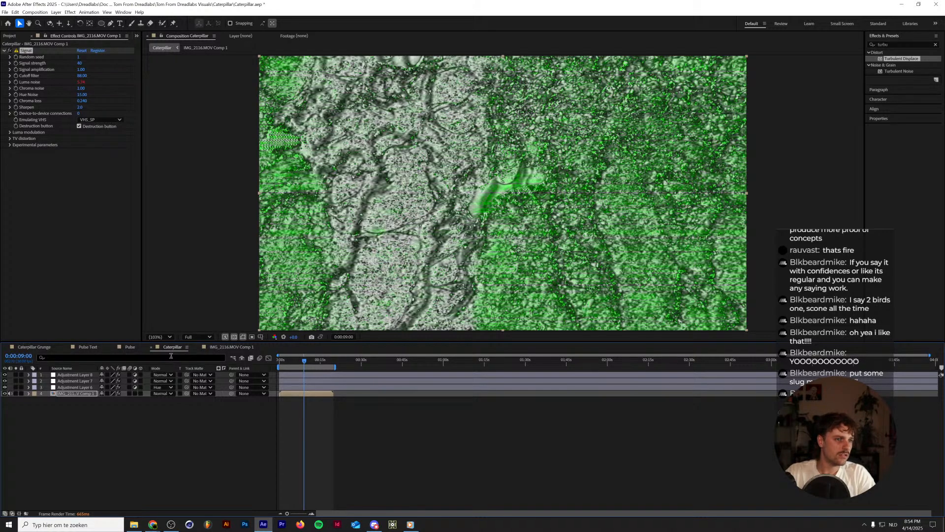
Undo the Signal and logo transfers and the pre-composing of the IMG_2116.MOV footage.
{"action": "key", "text": "ctrl+z"}
{"action": "key", "text": "ctrl+z"}
{"action": "key", "text": "ctrl+z"}
{"action": "key", "text": "ctrl+z"}
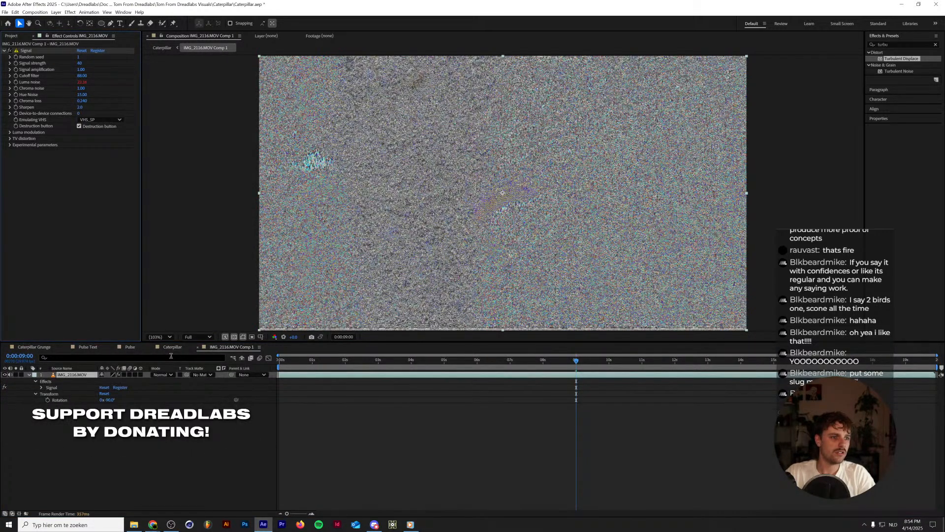
{"action": "key", "text": "ctrl+z"}
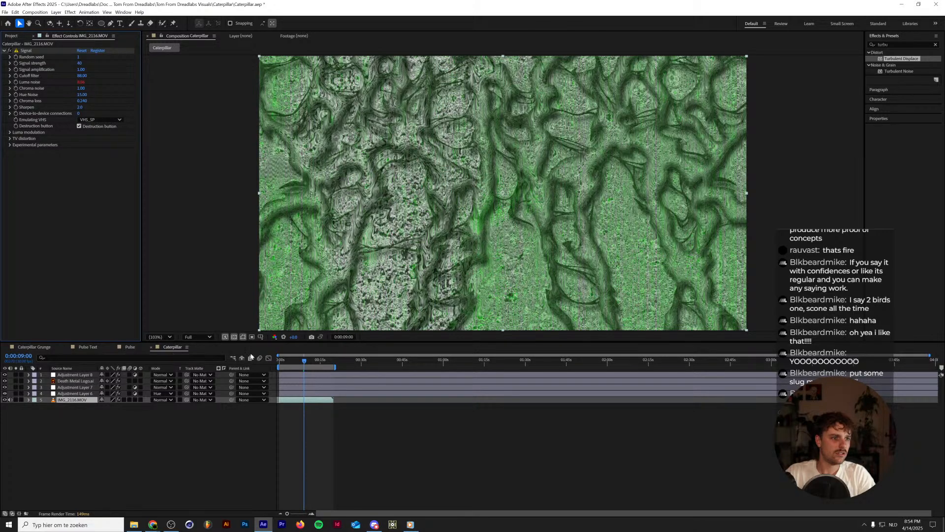
Pre-compose the Death Metal Logo.ai layer with all attributes left in Caterpillar, and open the new composition.
{"action": "mouse_move", "coordinate": [307, 358]}
{"action": "left_mouse_down"}
{"action": "mouse_move", "coordinate": [315, 361]}
{"action": "mouse_move", "coordinate": [307, 360]}
{"action": "left_mouse_up"}
{"action": "left_click", "coordinate": [90, 382]}
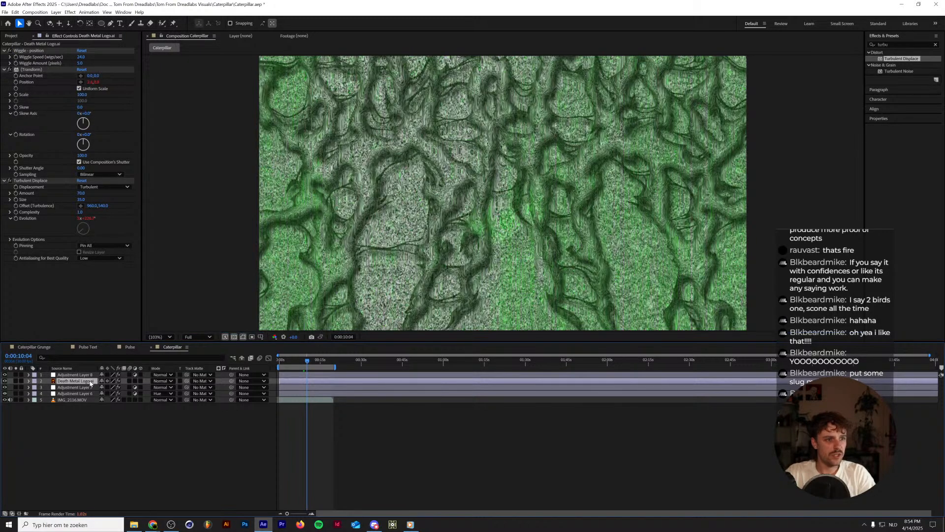
{"action": "right_click", "coordinate": [90, 382]}
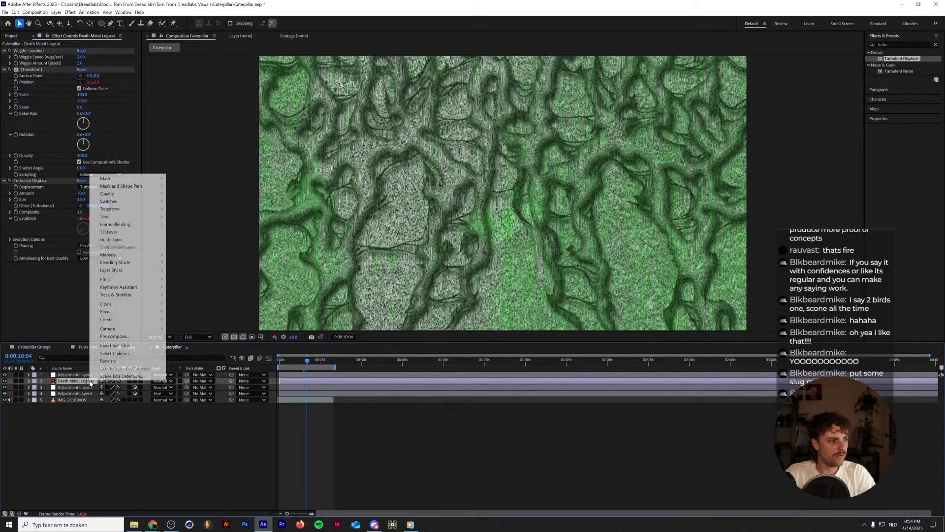
{"action": "left_click", "coordinate": [120, 337]}
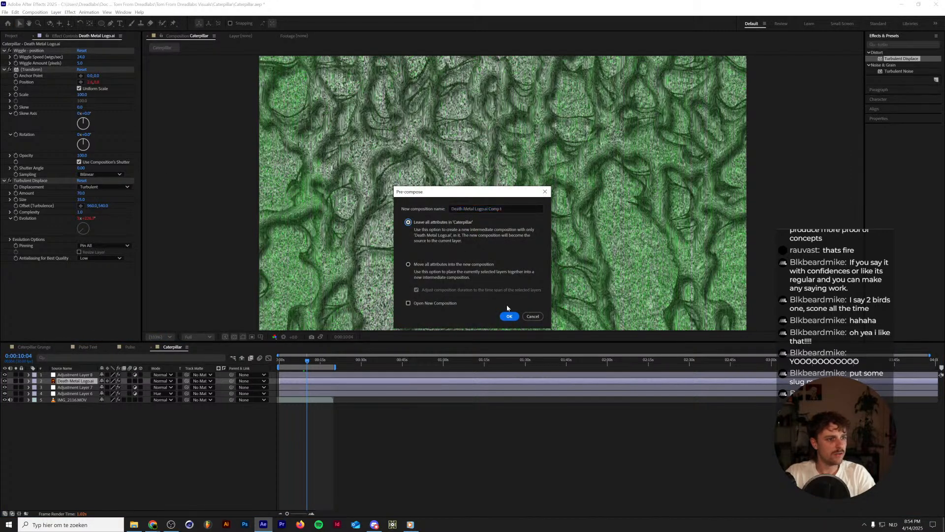
{"action": "left_click", "coordinate": [509, 316]}
{"action": "double_click", "coordinate": [84, 381]}
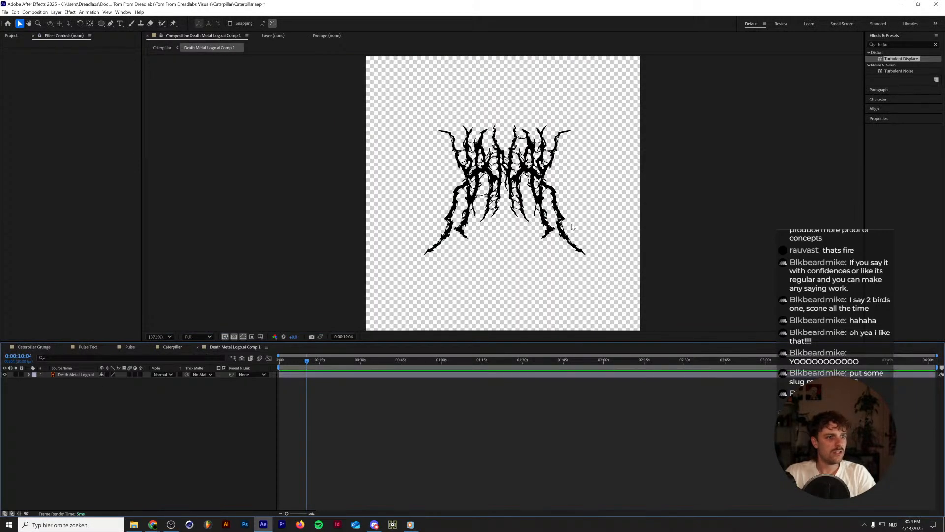
{"action": "scroll", "coordinate": [529, 194], "scroll_direction": "up", "scroll_amount": 4}
{"action": "scroll", "coordinate": [372, 266], "scroll_direction": "down", "scroll_amount": 2}
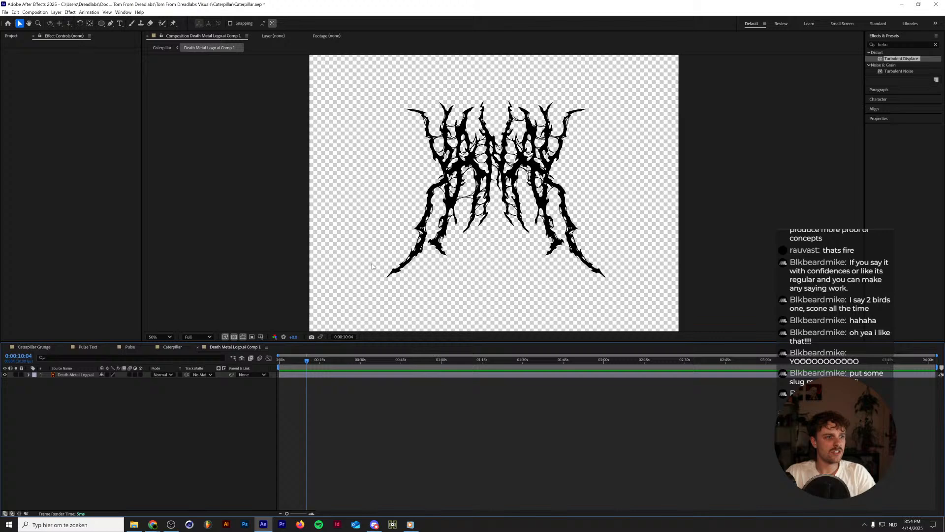
Transfer the Layer Styles from the nested logo layer in Caterpillar onto the Death Metal Logo.ai layer inside its pre-composition.
{"action": "left_click", "coordinate": [178, 347]}
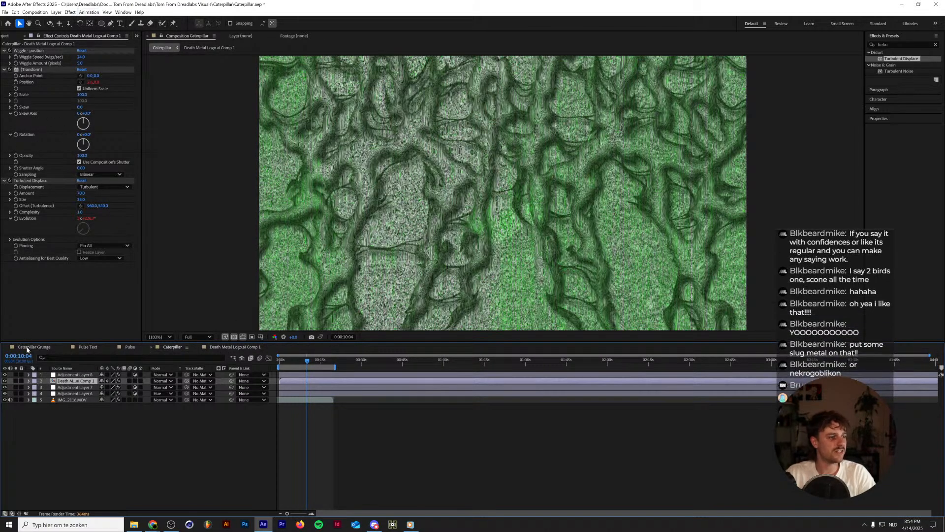
{"action": "left_click", "coordinate": [29, 381]}
{"action": "left_click", "coordinate": [47, 400]}
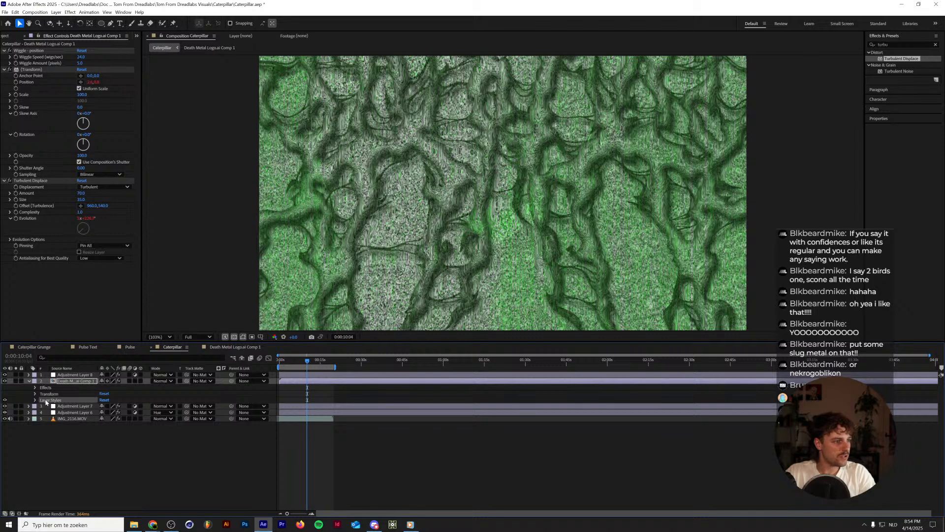
{"action": "key", "text": "Delete"}
{"action": "left_click", "coordinate": [215, 349]}
{"action": "left_click", "coordinate": [78, 375]}
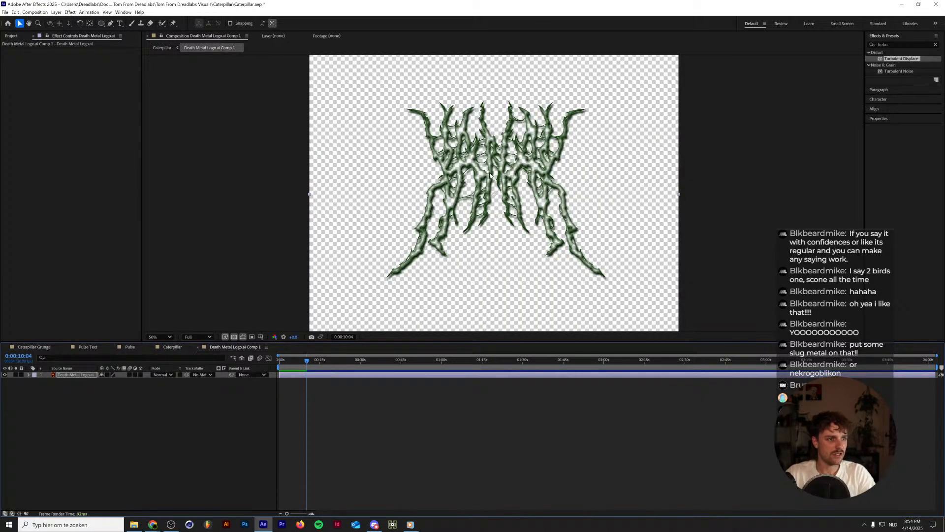
Search the effects for "noise" and look through the Noise & Grain effects for one to texture the logo.
{"action": "scroll", "coordinate": [488, 173], "scroll_direction": "up", "scroll_amount": 1}
{"action": "left_click", "coordinate": [907, 43]}
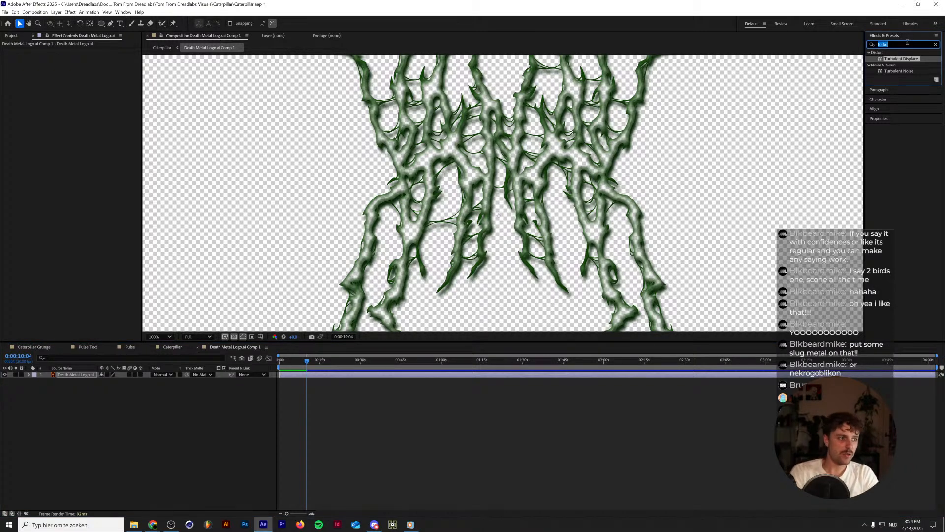
{"action": "key", "text": "BackSpace"}
{"action": "left_click", "coordinate": [908, 43]}
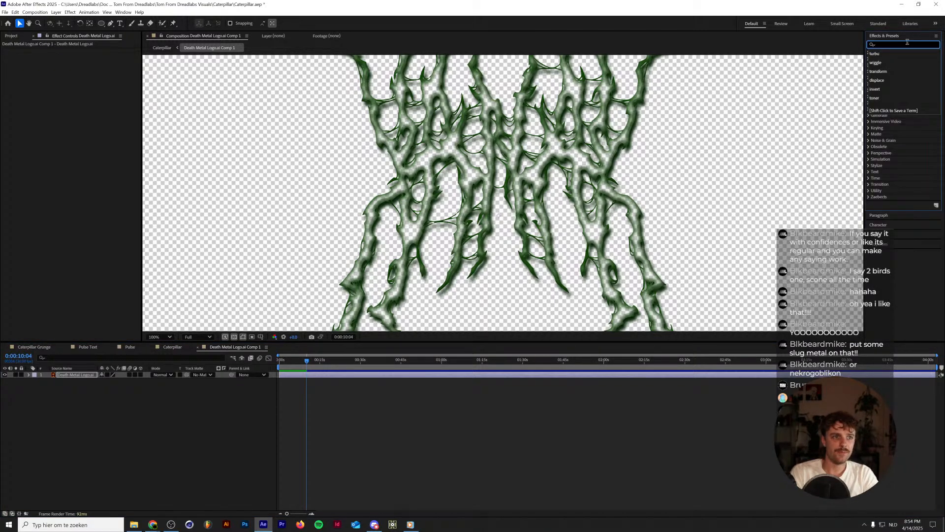
{"action": "type", "text": "noise"}
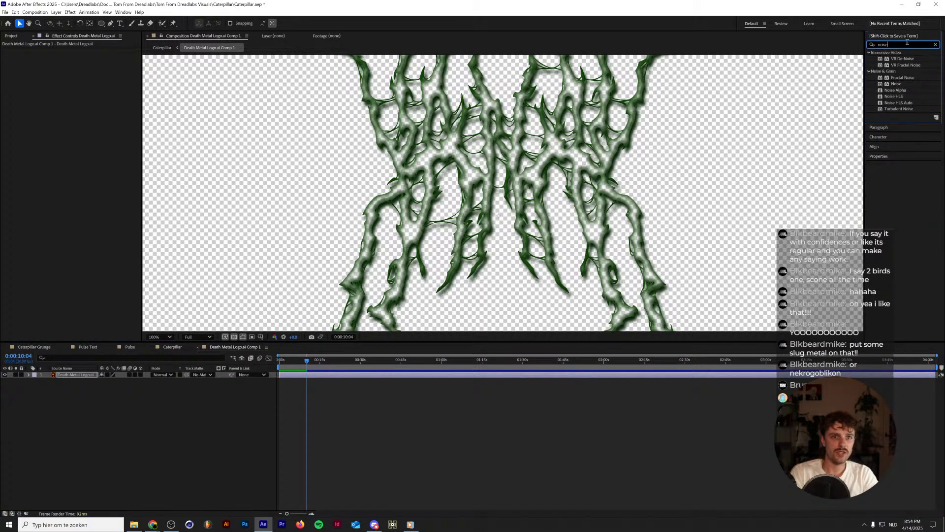
{"action": "left_click", "coordinate": [903, 109]}
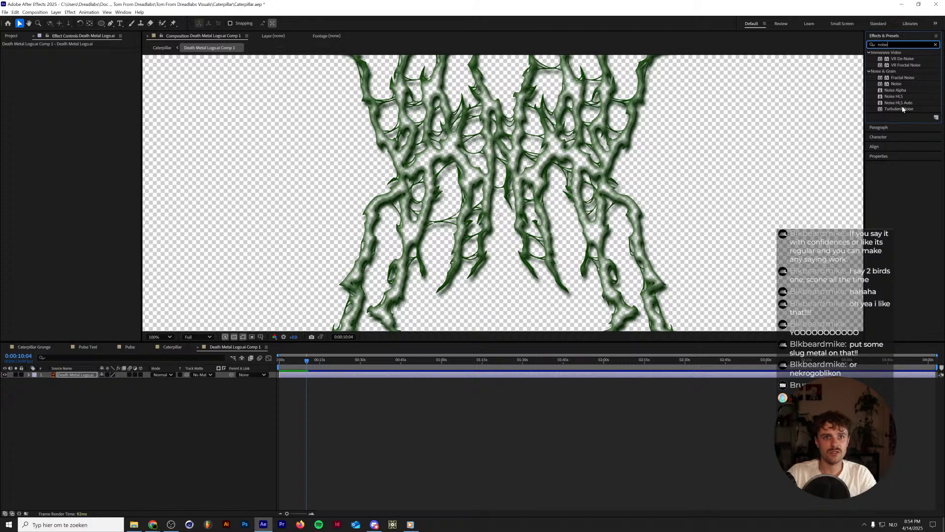
{"action": "left_click", "coordinate": [900, 96]}
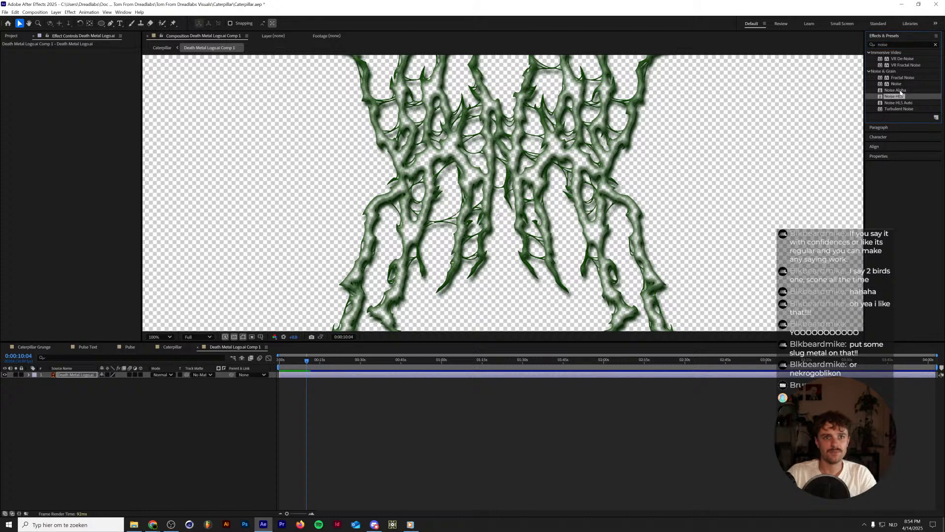
{"action": "left_click", "coordinate": [901, 90]}
{"action": "left_click", "coordinate": [893, 45]}
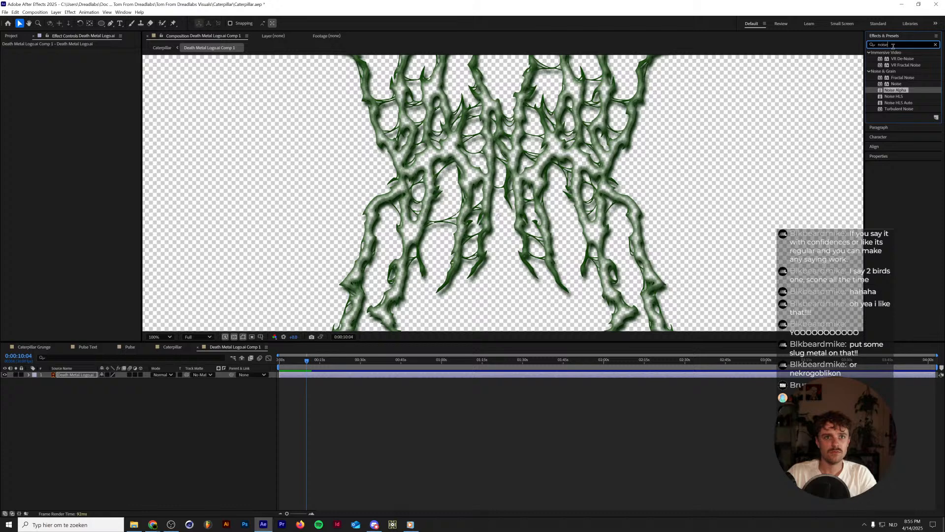
{"action": "left_click", "coordinate": [200, 459]}
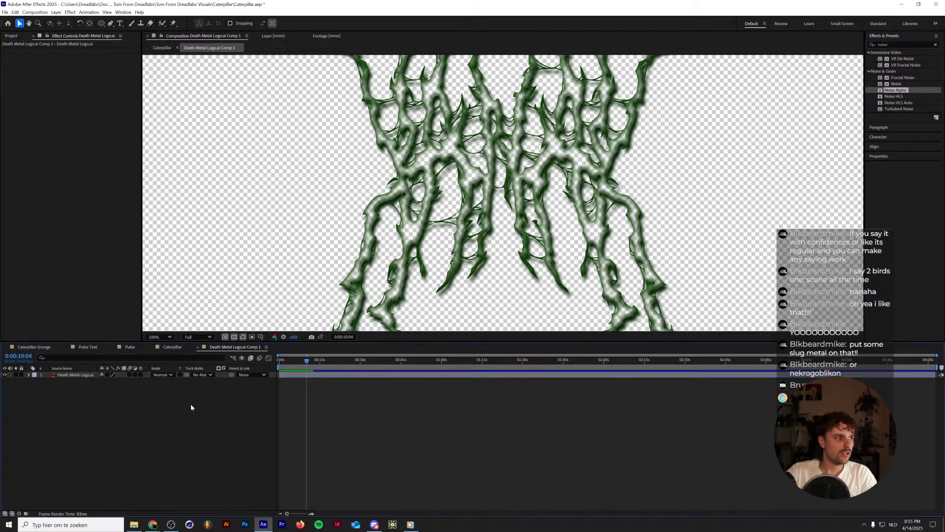
Import Clumped Grain - Multiply.png and Clumped Grain - Screen.png from the Grain Textures folder of Dreadlabs Metalheart Essentials.
{"action": "left_click", "coordinate": [12, 36]}
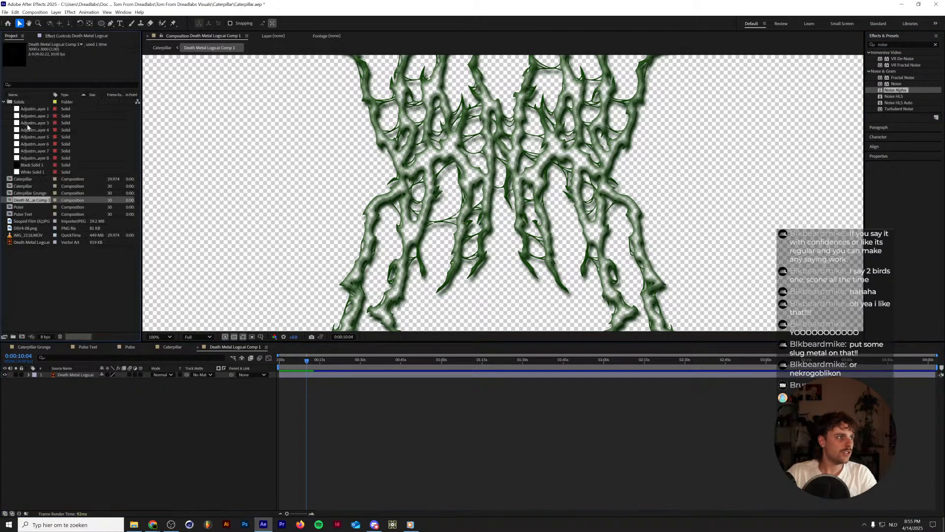
{"action": "double_click", "coordinate": [29, 267]}
{"action": "scroll", "coordinate": [239, 199], "scroll_direction": "up", "scroll_amount": 2}
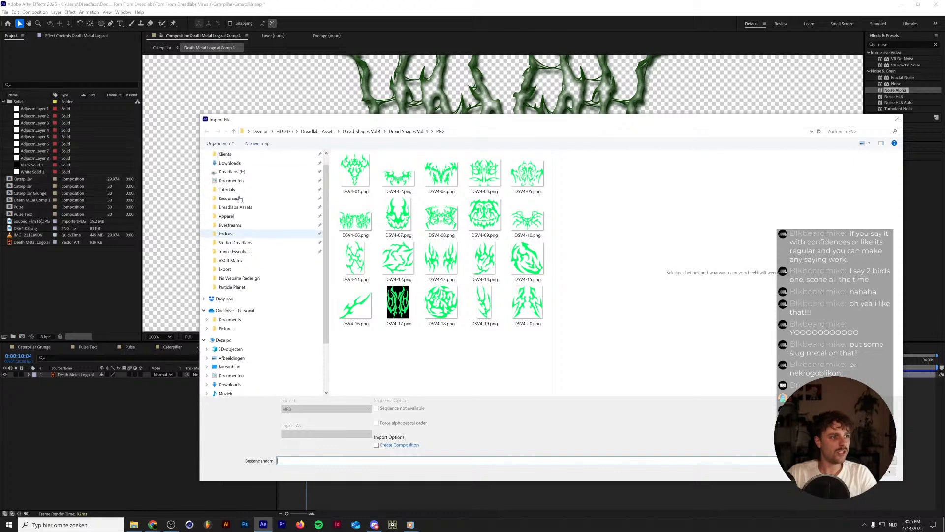
{"action": "scroll", "coordinate": [240, 198], "scroll_direction": "up", "scroll_amount": 1}
{"action": "left_click", "coordinate": [235, 230]}
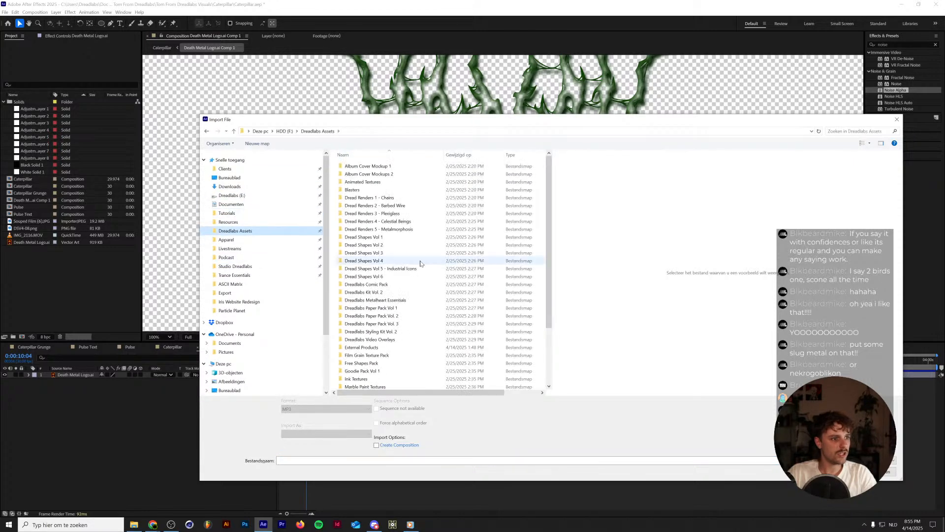
{"action": "double_click", "coordinate": [407, 300]}
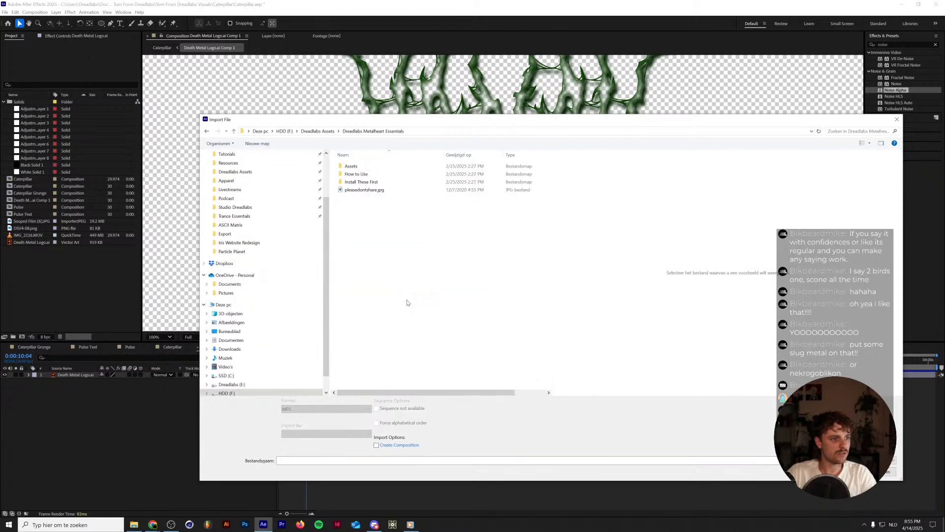
{"action": "double_click", "coordinate": [394, 166]}
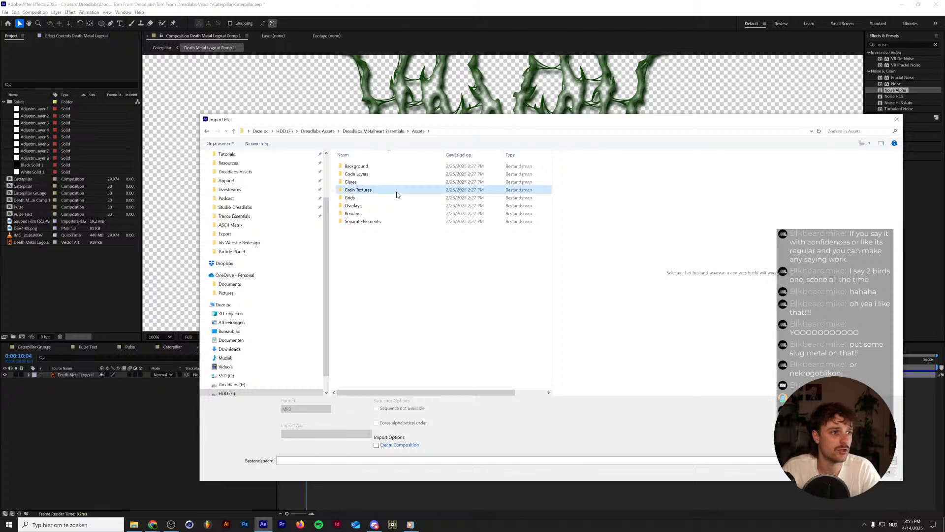
{"action": "double_click", "coordinate": [394, 190]}
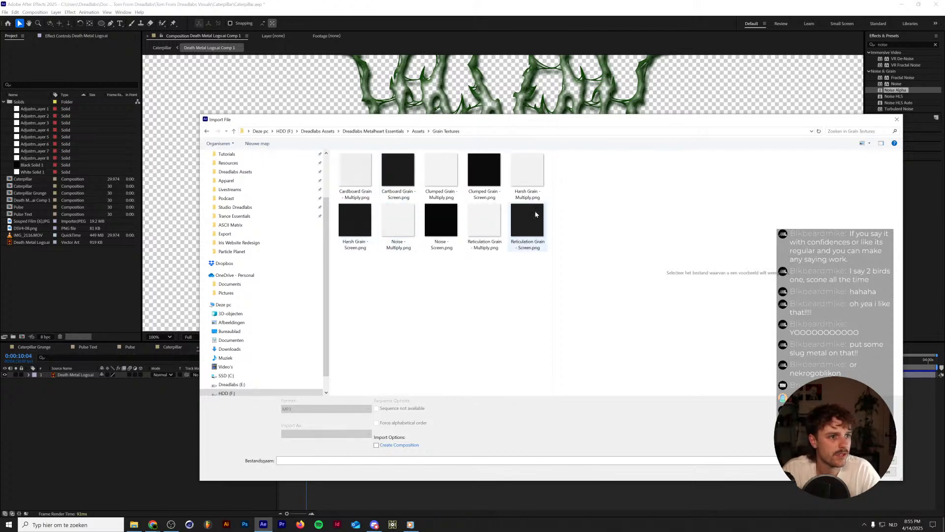
{"action": "left_click", "coordinate": [441, 173]}
{"action": "left_click", "coordinate": [484, 167], "text": "ctrl"}
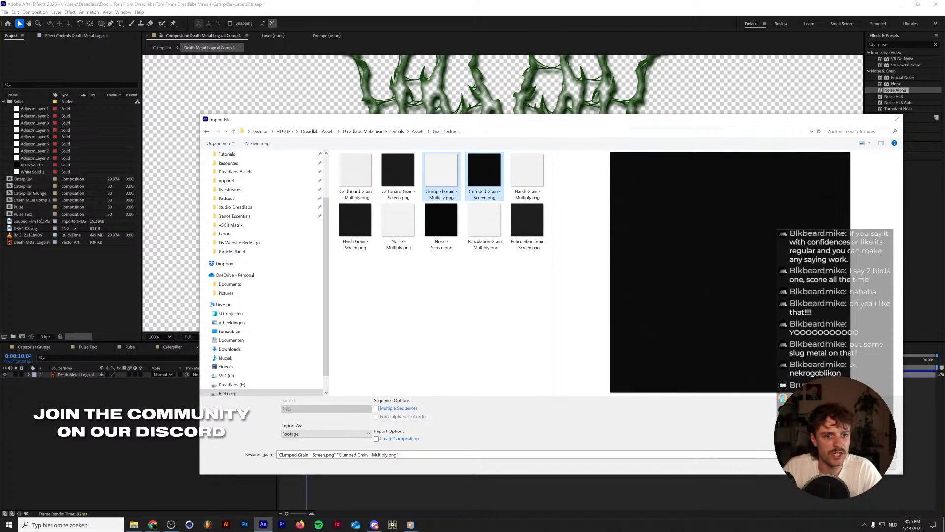
{"action": "left_click", "coordinate": [830, 465]}
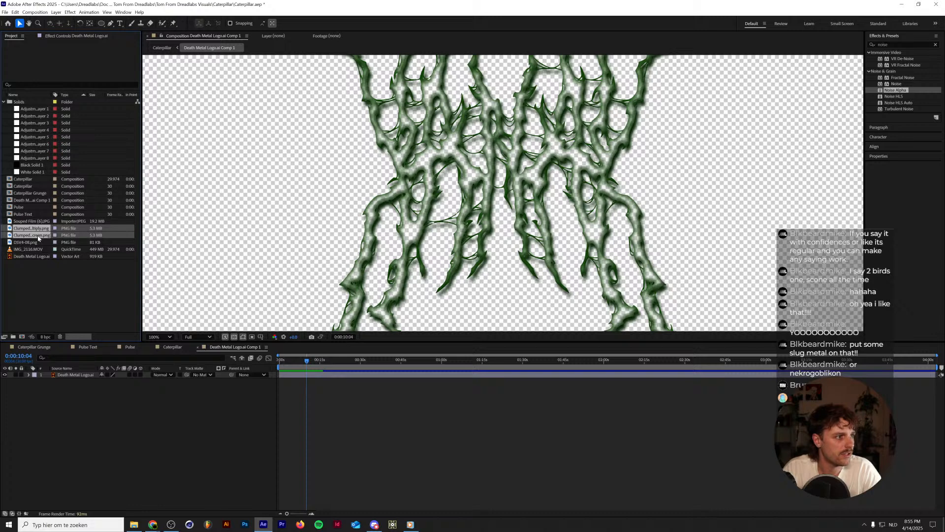
Place both clumped grain textures above the logo layer and set their blend modes to Screen and Multiply, matching their names.
{"action": "left_click_drag", "start_coordinate": [38, 239], "coordinate": [78, 377]}
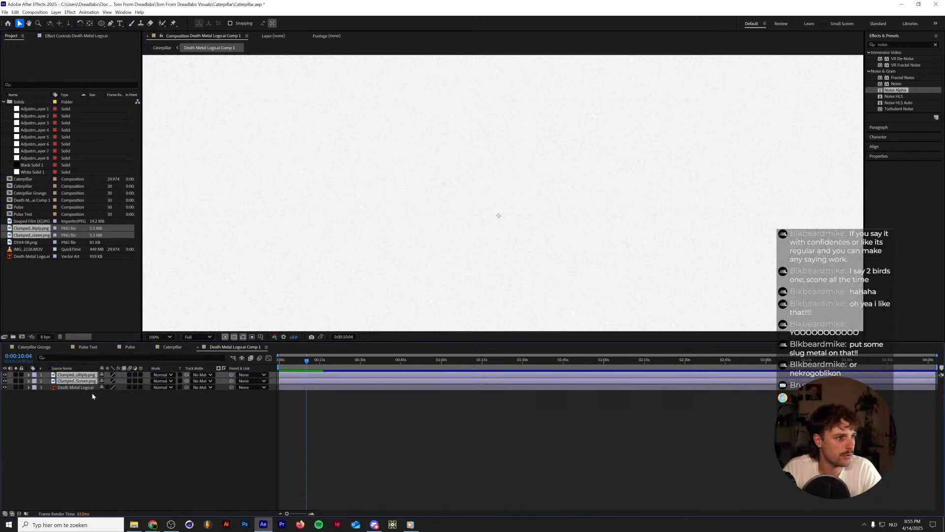
{"action": "left_click", "coordinate": [166, 384]}
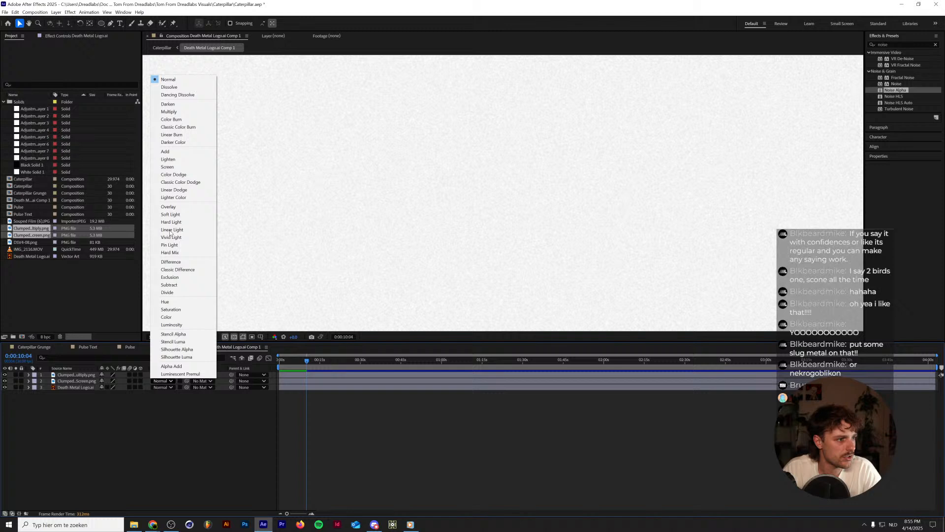
{"action": "left_click", "coordinate": [180, 150]}
{"action": "left_click", "coordinate": [162, 374]}
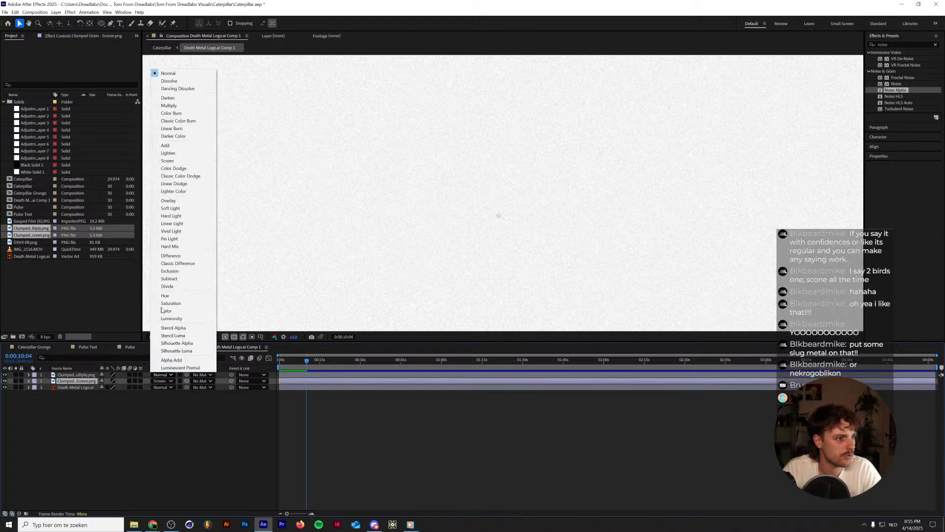
{"action": "left_click", "coordinate": [172, 106]}
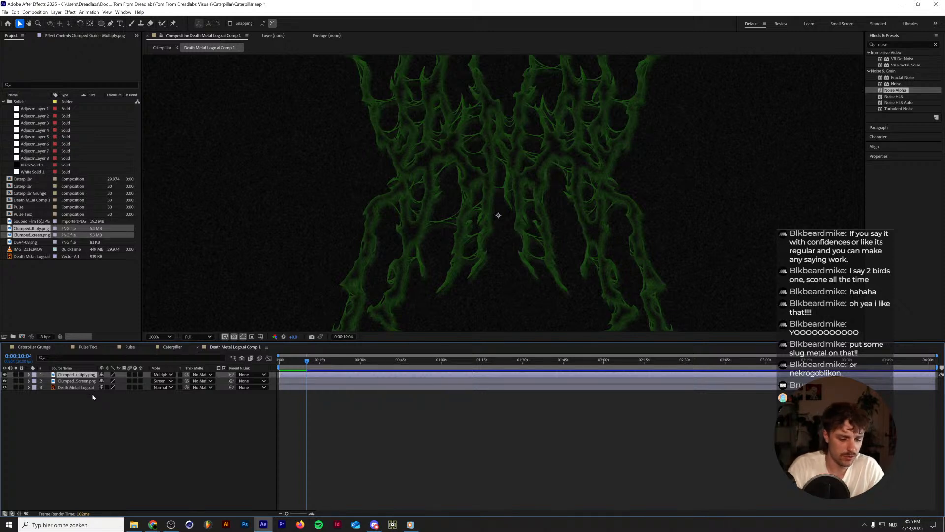
Add an adjustment layer above the grain textures and apply the CC Threshold effect to it.
{"action": "key", "text": "ctrl+alt+y"}
{"action": "left_click_drag", "start_coordinate": [907, 45], "coordinate": [566, 58]}
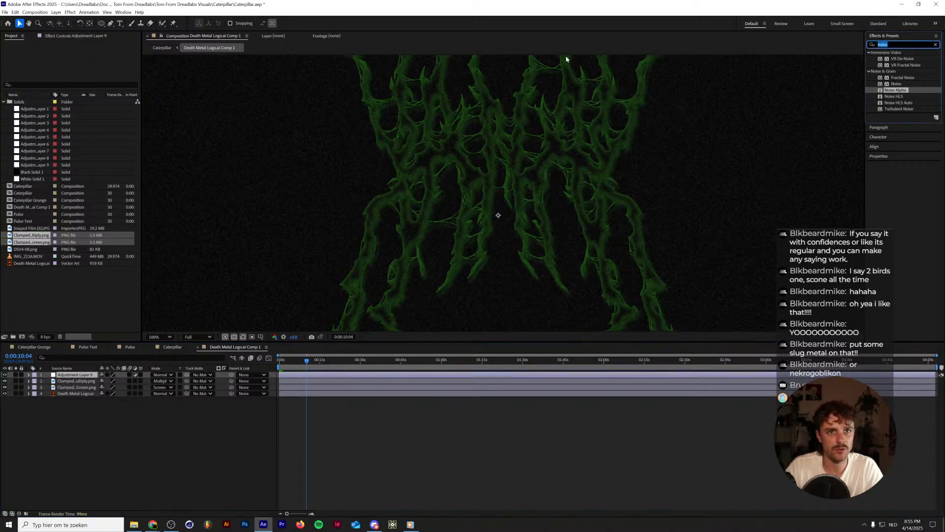
{"action": "type", "text": "thresho"}
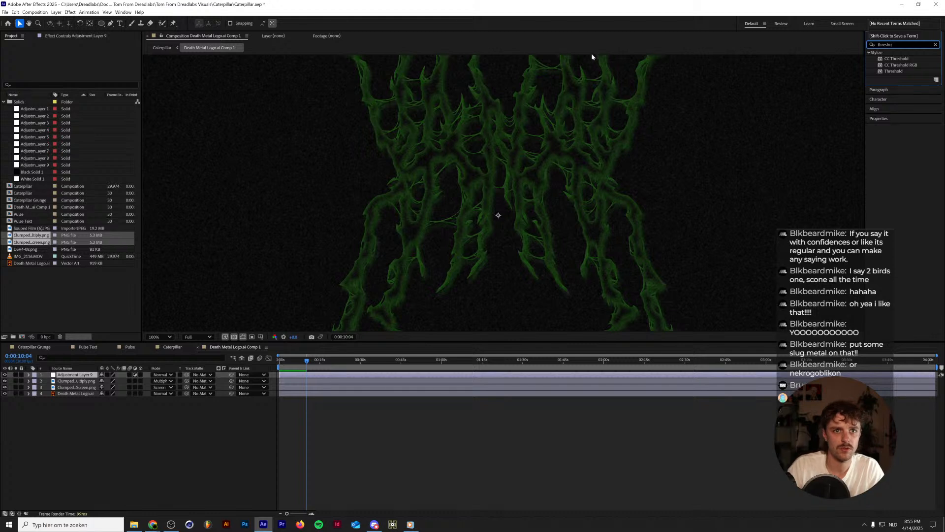
{"action": "left_click_drag", "start_coordinate": [895, 59], "coordinate": [709, 140]}
{"action": "left_click_drag", "start_coordinate": [87, 383], "coordinate": [82, 375]}
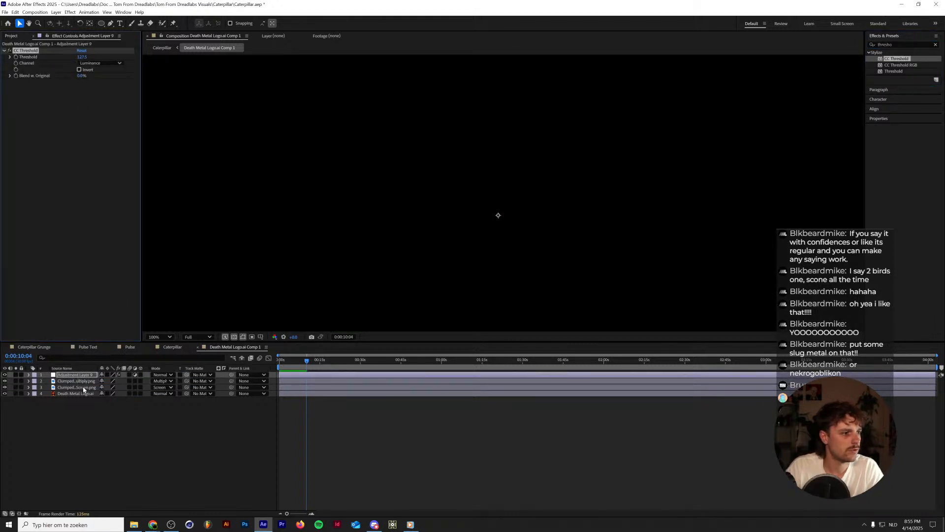
Use the Death Metal Logo.ai layer as track matte for both grain textures, and turn the logo layer's visibility back on.
{"action": "left_click", "coordinate": [201, 388]}
{"action": "left_click", "coordinate": [211, 426]}
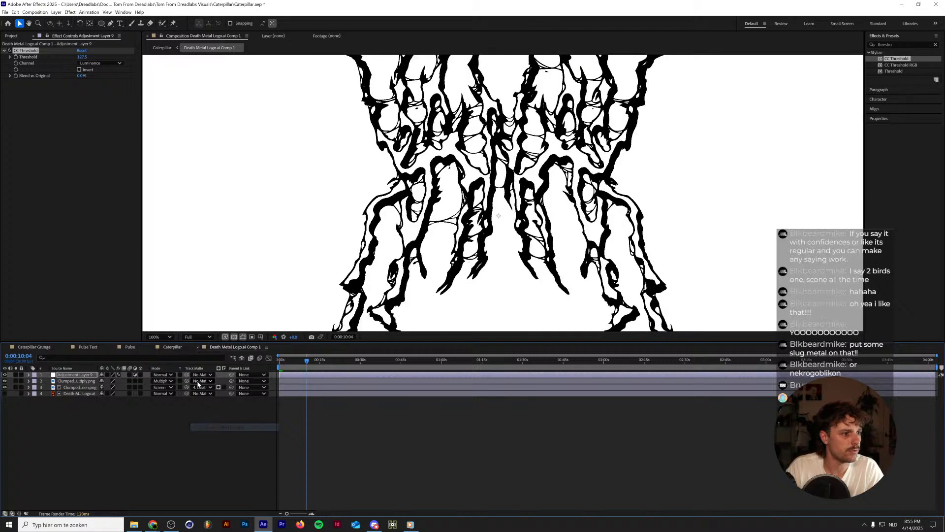
{"action": "left_click", "coordinate": [201, 382]}
{"action": "left_click", "coordinate": [224, 423]}
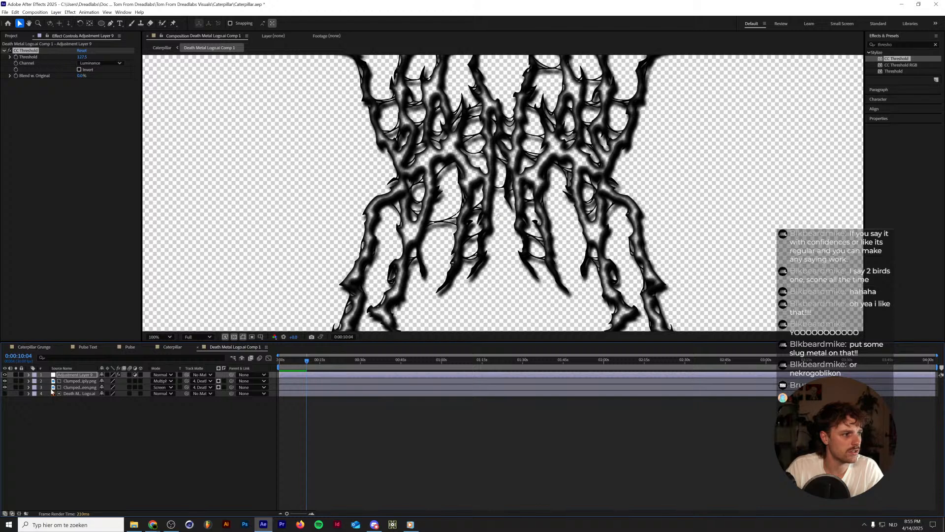
{"action": "left_click", "coordinate": [4, 394]}
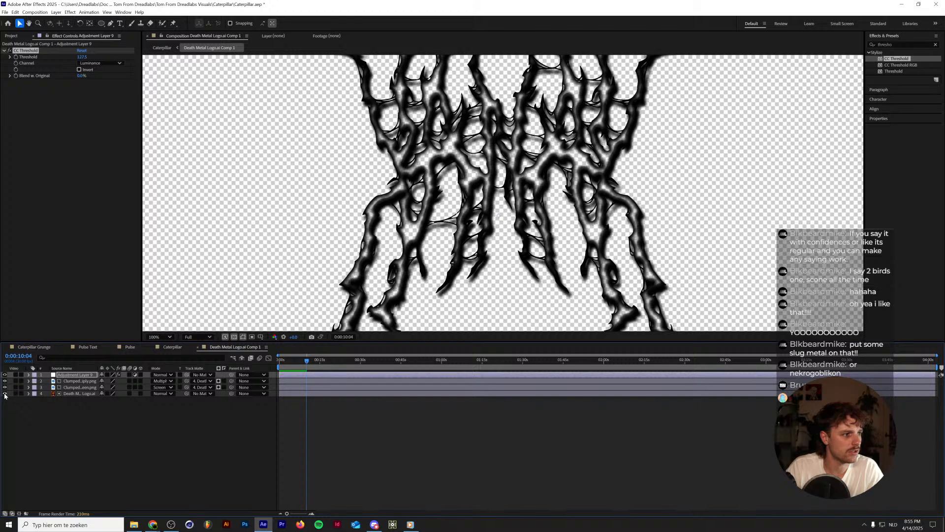
Raise the Fill Opacity in the logo layer's Advanced Blending options to 100%.
{"action": "left_click", "coordinate": [70, 375]}
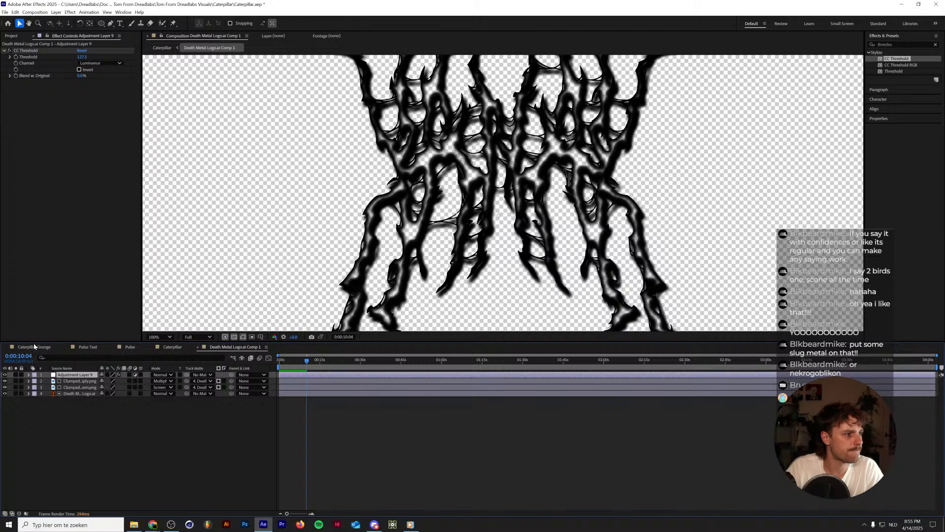
{"action": "left_click", "coordinate": [28, 394]}
{"action": "left_click", "coordinate": [36, 406]}
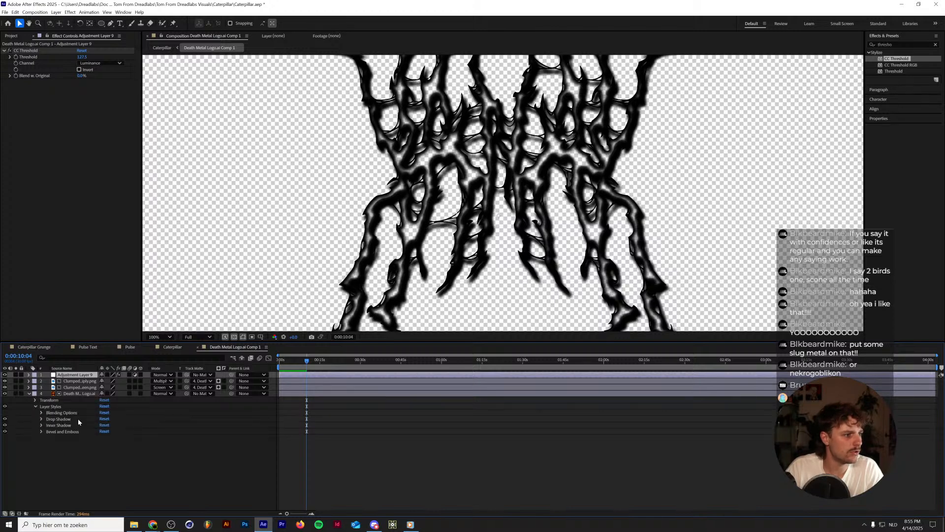
{"action": "left_click", "coordinate": [41, 413]}
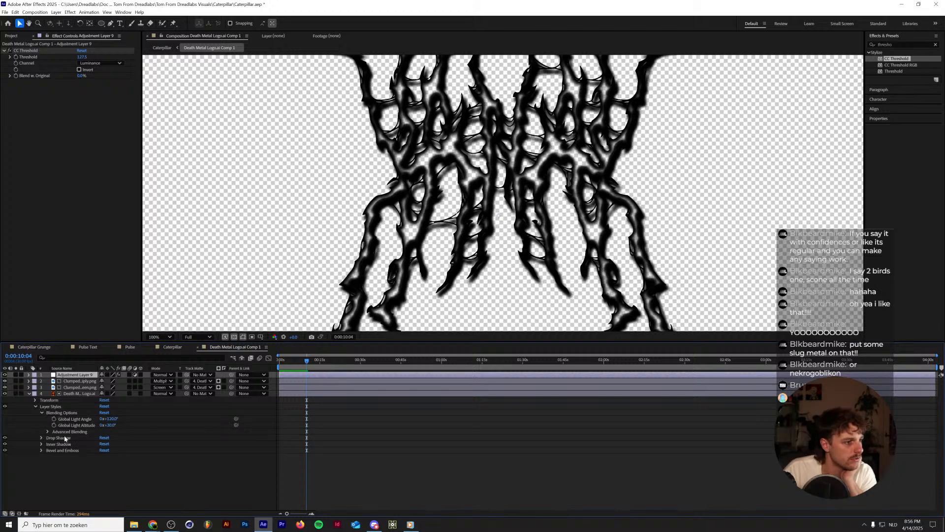
{"action": "left_click", "coordinate": [47, 431]}
{"action": "left_click_drag", "start_coordinate": [102, 437], "coordinate": [276, 427]}
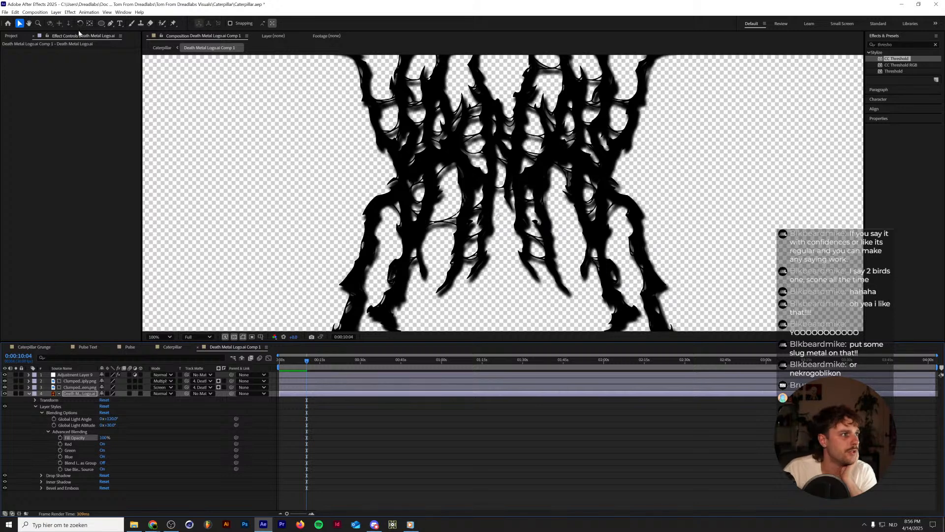
Add a Color Overlay layer style to the Death Metal Logo.ai layer.
{"action": "left_click", "coordinate": [56, 12]}
{"action": "mouse_move", "coordinate": [99, 185]}
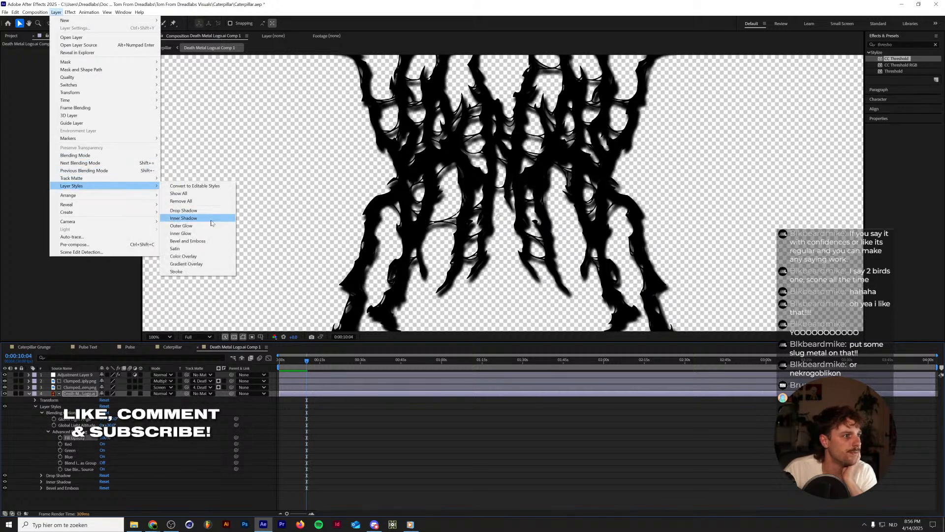
{"action": "left_click", "coordinate": [189, 256]}
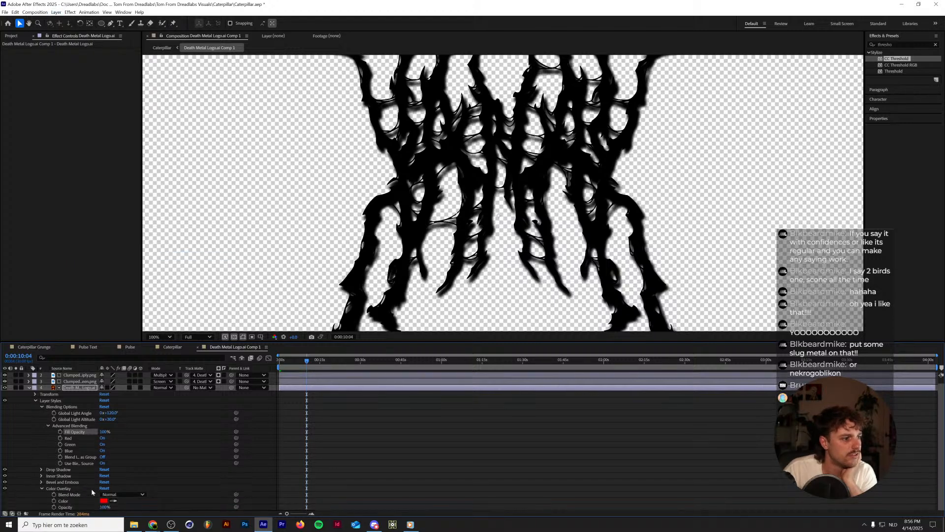
{"action": "left_click", "coordinate": [41, 469]}
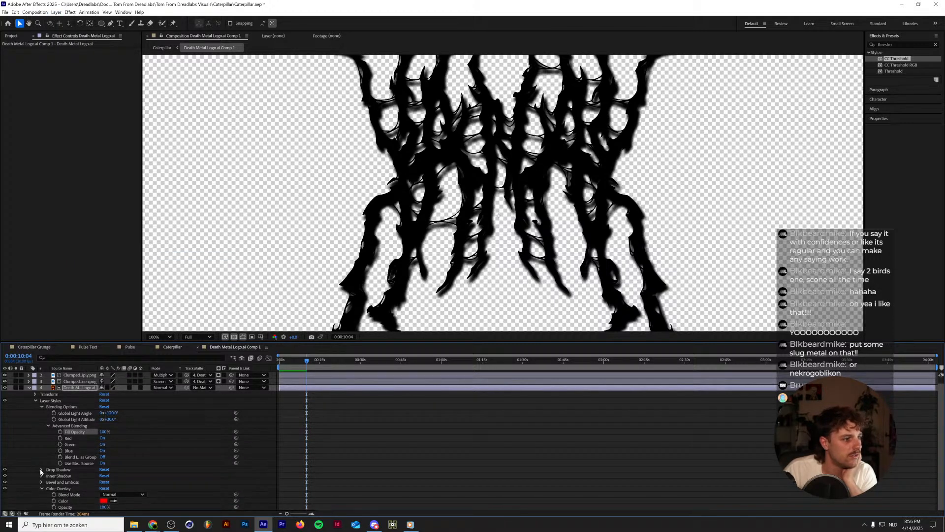
{"action": "scroll", "coordinate": [19, 472], "scroll_direction": "down", "scroll_amount": 2}
{"action": "left_click", "coordinate": [42, 444]}
{"action": "scroll", "coordinate": [42, 446], "scroll_direction": "up", "scroll_amount": 2}
{"action": "scroll", "coordinate": [5, 478], "scroll_direction": "up", "scroll_amount": 1}
Hide the threshold adjustment layer and change the logo's Color Overlay color to white.
{"action": "left_click", "coordinate": [6, 375]}
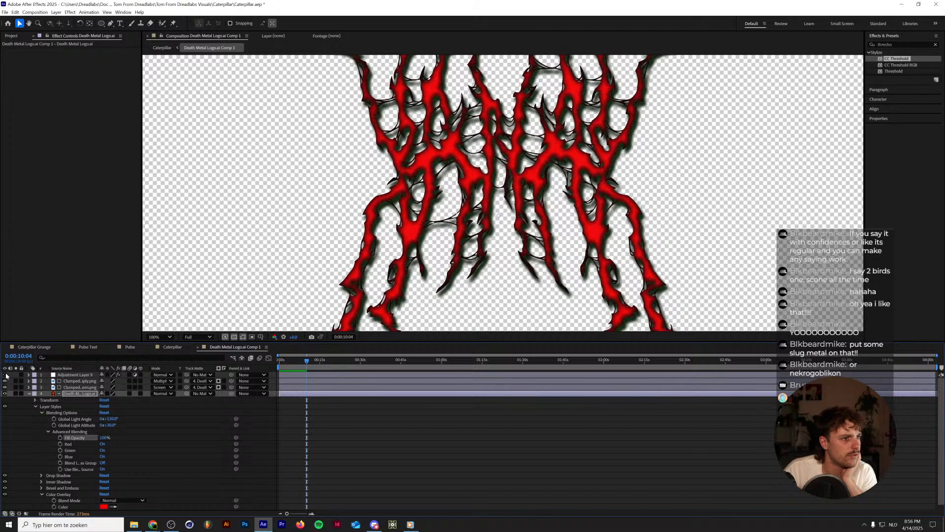
{"action": "left_click", "coordinate": [104, 506]}
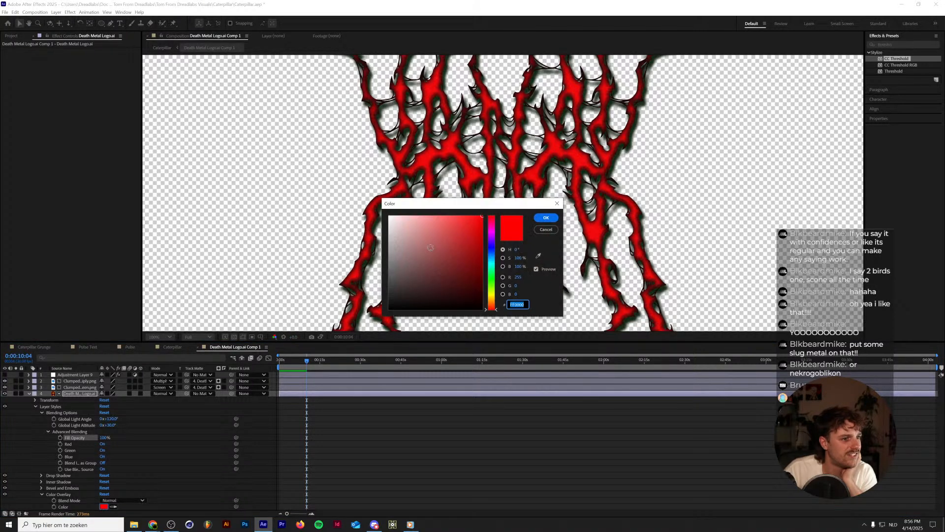
{"action": "left_click_drag", "start_coordinate": [430, 248], "coordinate": [389, 215]}
{"action": "left_click", "coordinate": [546, 217]}
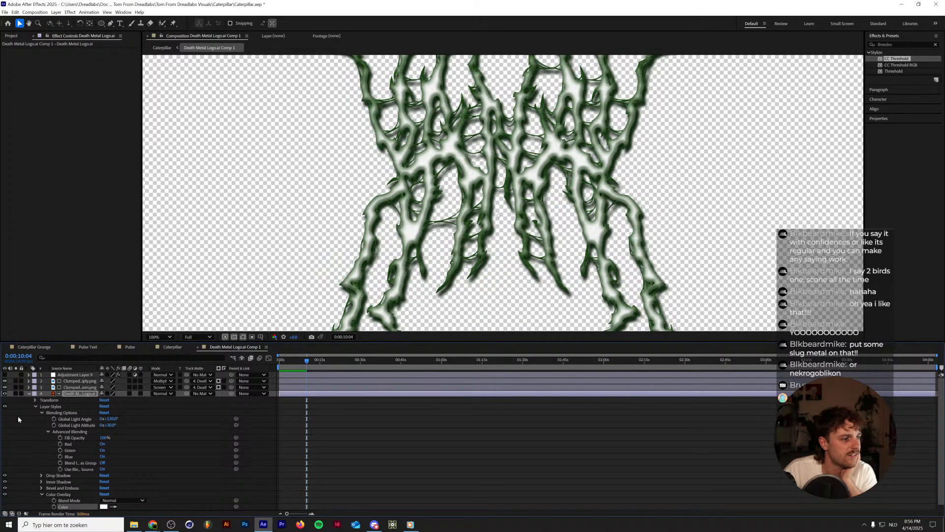
Compare the logo with and without the adjustment layer, leave it enabled, and set CC Threshold's threshold to about 130.
{"action": "left_click", "coordinate": [6, 375]}
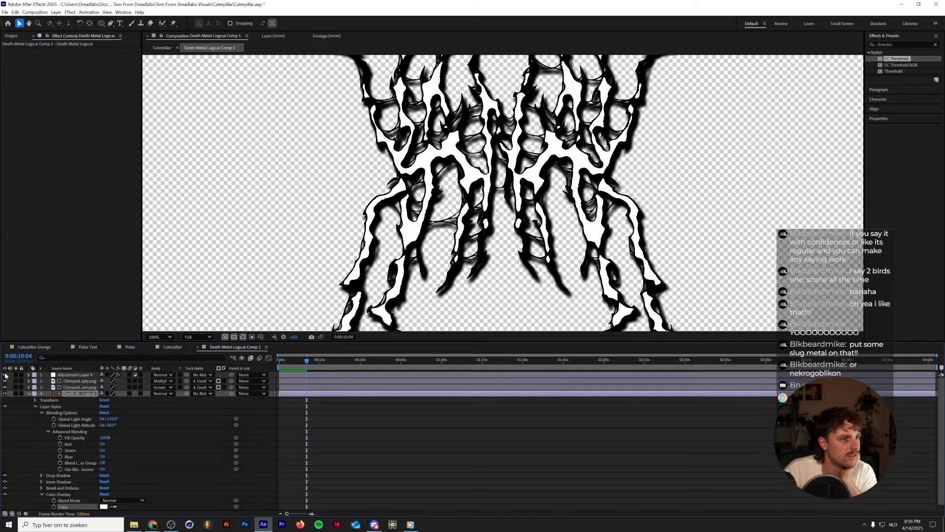
{"action": "left_click", "coordinate": [5, 375]}
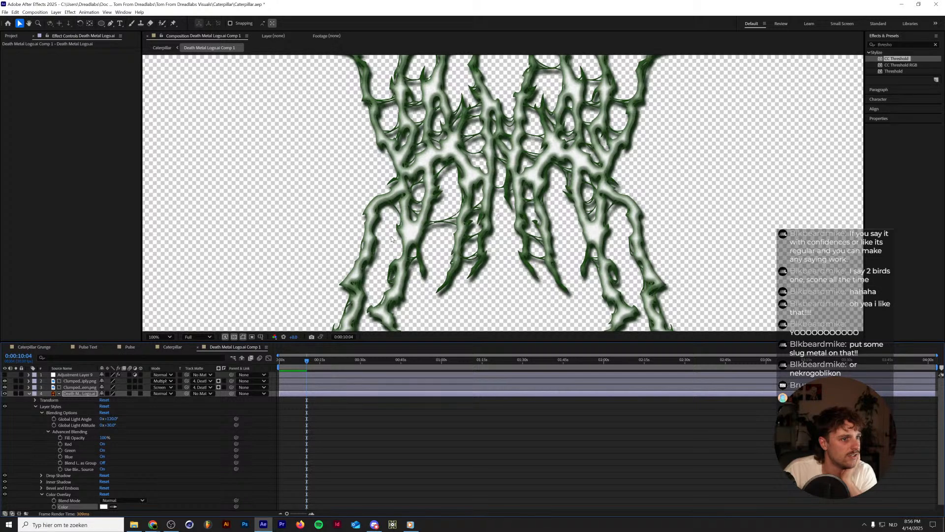
{"action": "key", "text": "ctrl+Up"}
{"action": "key", "text": "ctrl+Up"}
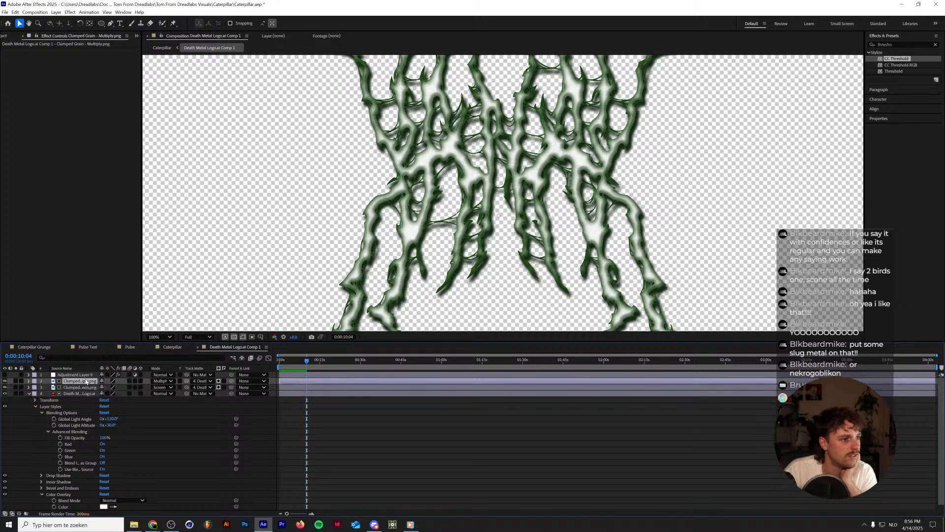
{"action": "key", "text": "ctrl+Up"}
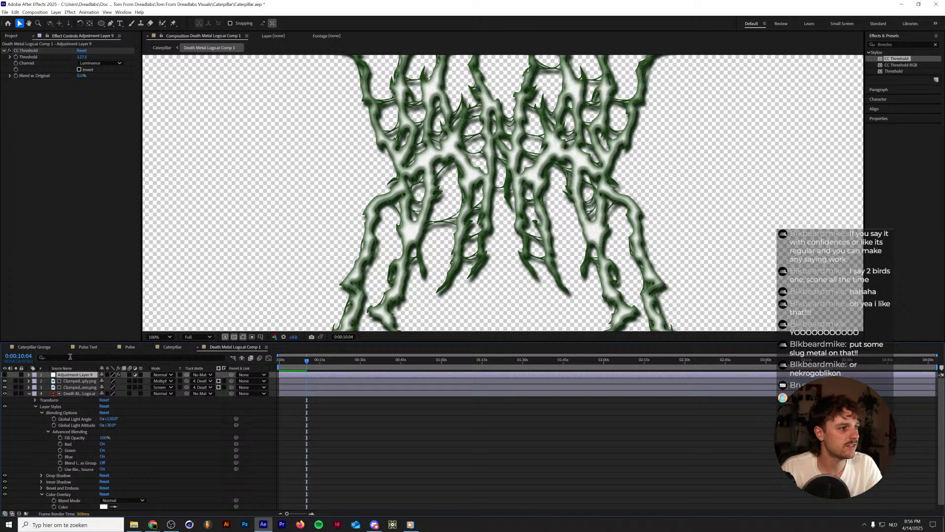
{"action": "left_click", "coordinate": [6, 375]}
{"action": "left_click_drag", "start_coordinate": [83, 57], "coordinate": [80, 54]}
{"action": "scroll", "coordinate": [473, 180], "scroll_direction": "up", "scroll_amount": 2}
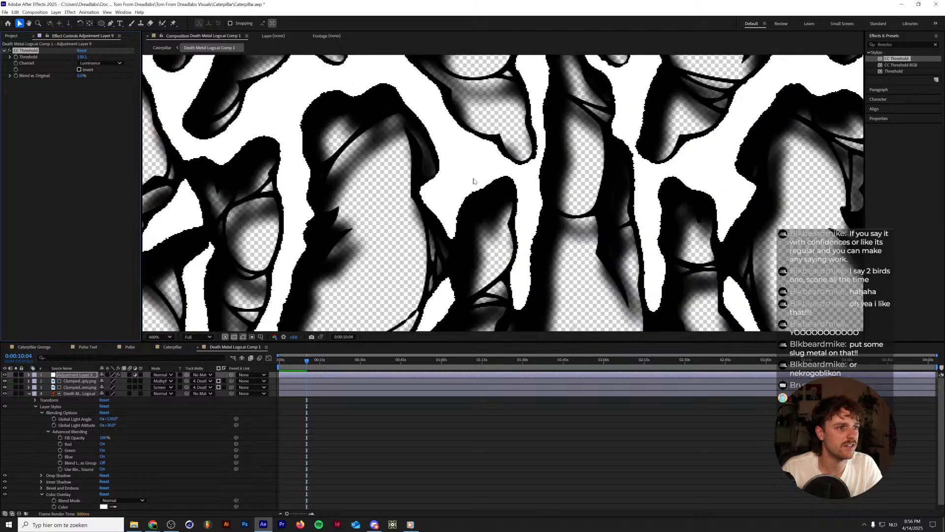
Try luma mattes on the Clumped Grain Multiply and Screen layers, then return both to alpha mattes.
{"action": "left_click", "coordinate": [77, 381]}
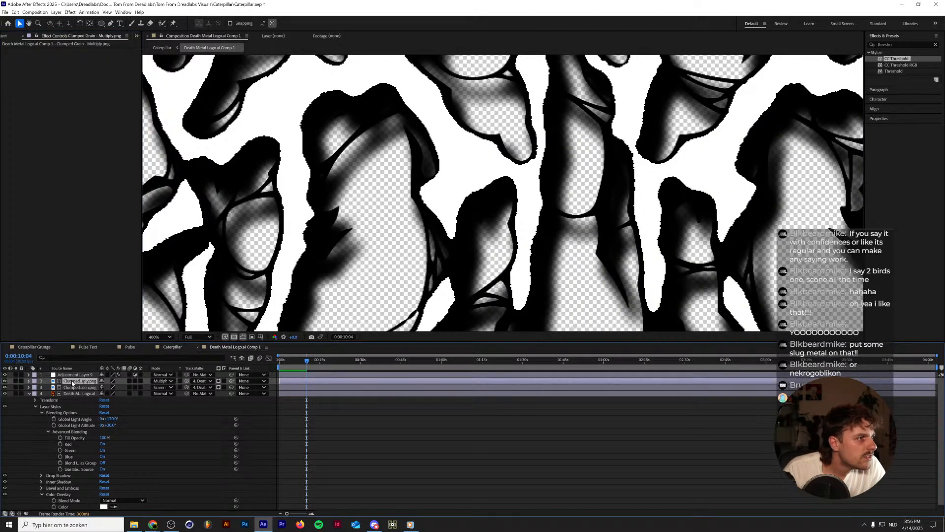
{"action": "left_click", "coordinate": [73, 388]}
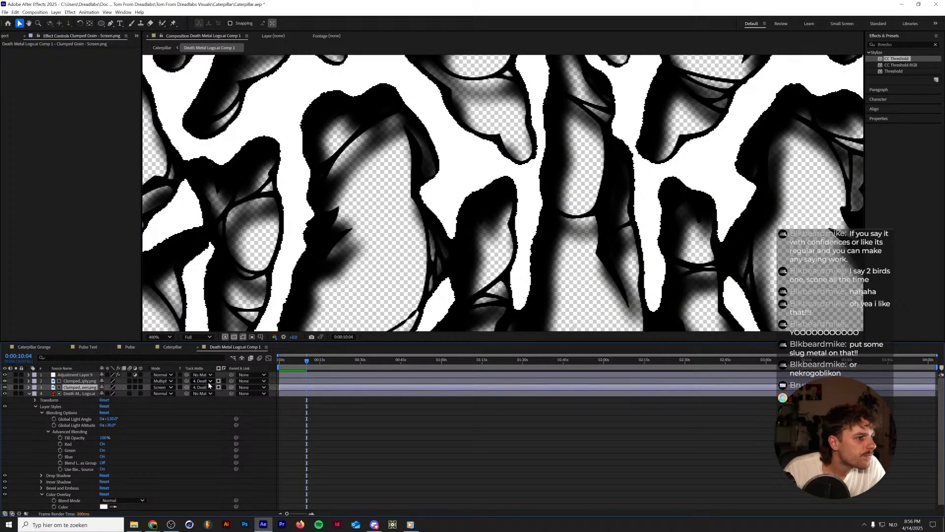
{"action": "left_click", "coordinate": [219, 388]}
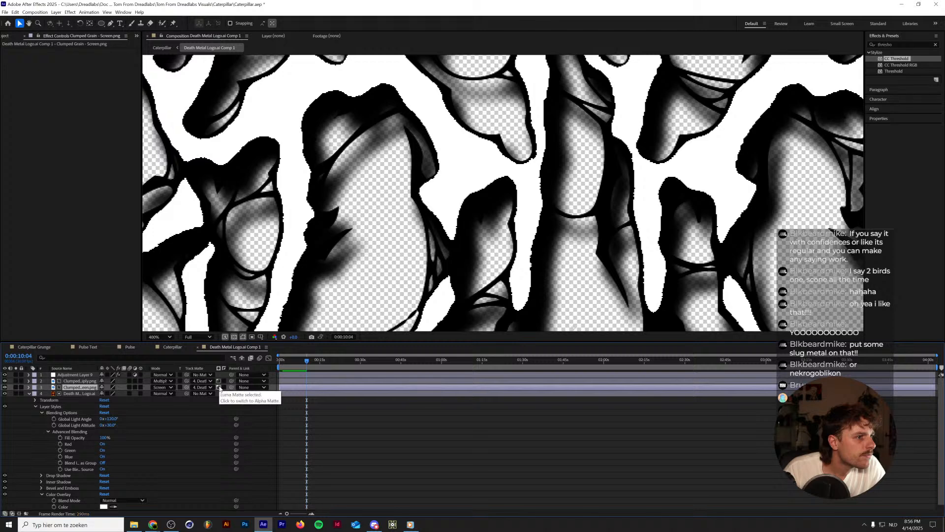
{"action": "left_click", "coordinate": [220, 387]}
{"action": "left_click", "coordinate": [219, 382]}
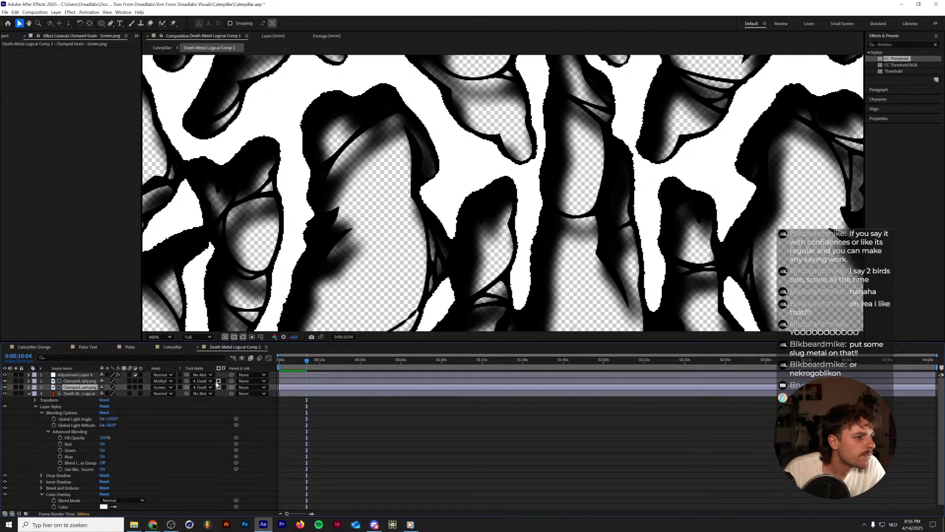
Remove the track mattes from the Clumped Grain Multiply and Screen layers.
{"action": "left_click", "coordinate": [202, 381]}
{"action": "left_click", "coordinate": [210, 389]}
{"action": "left_click", "coordinate": [202, 388]}
{"action": "left_click", "coordinate": [208, 394]}
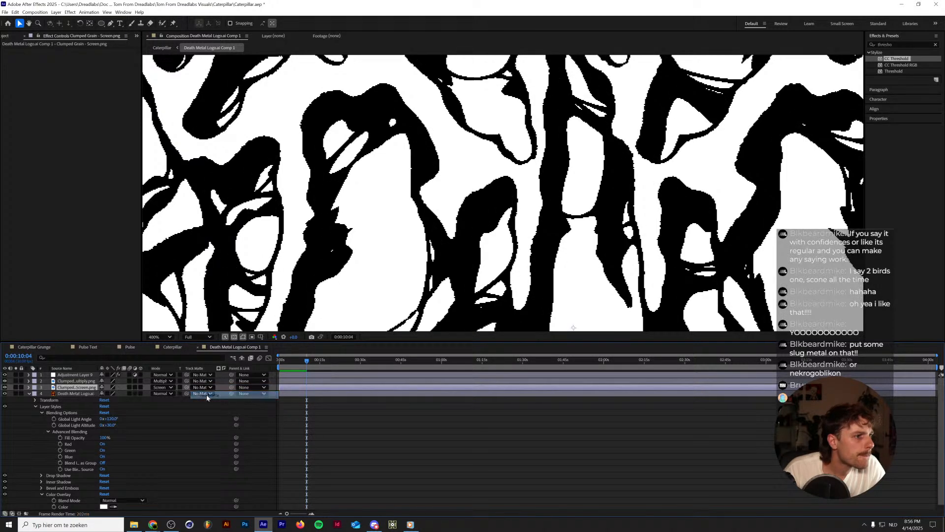
{"action": "scroll", "coordinate": [350, 279], "scroll_direction": "down", "scroll_amount": 4}
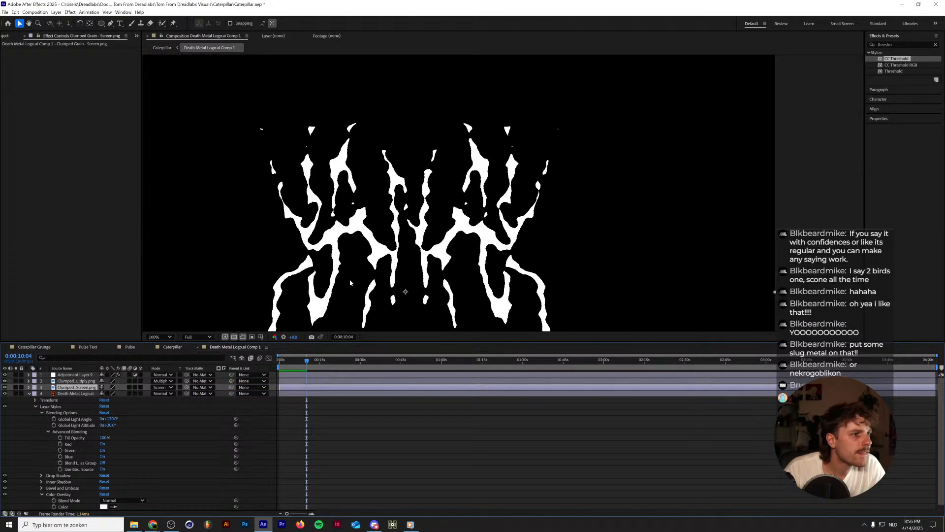
Replace the Clumped Grain - Multiply.png footage with Harsh Grain - Multiply.png.
{"action": "left_click", "coordinate": [67, 375]}
{"action": "left_click", "coordinate": [67, 382]}
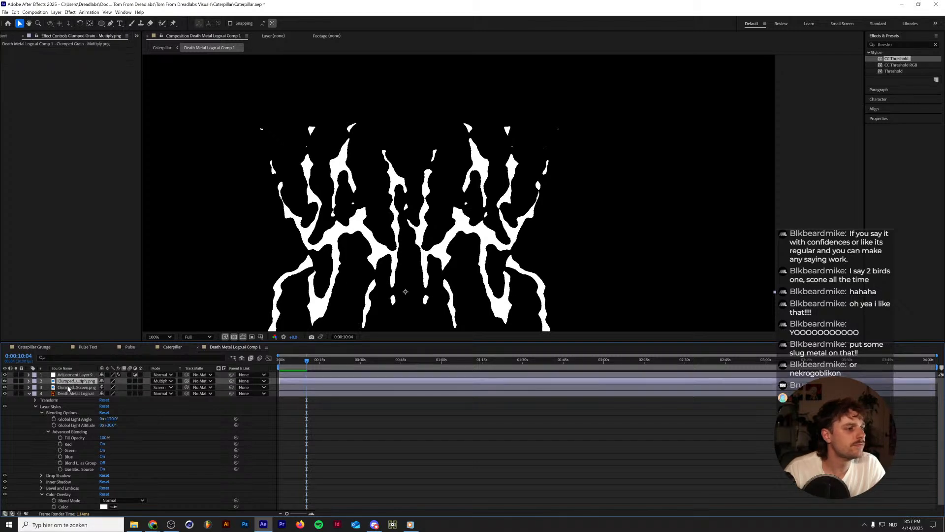
{"action": "left_click", "coordinate": [69, 388]}
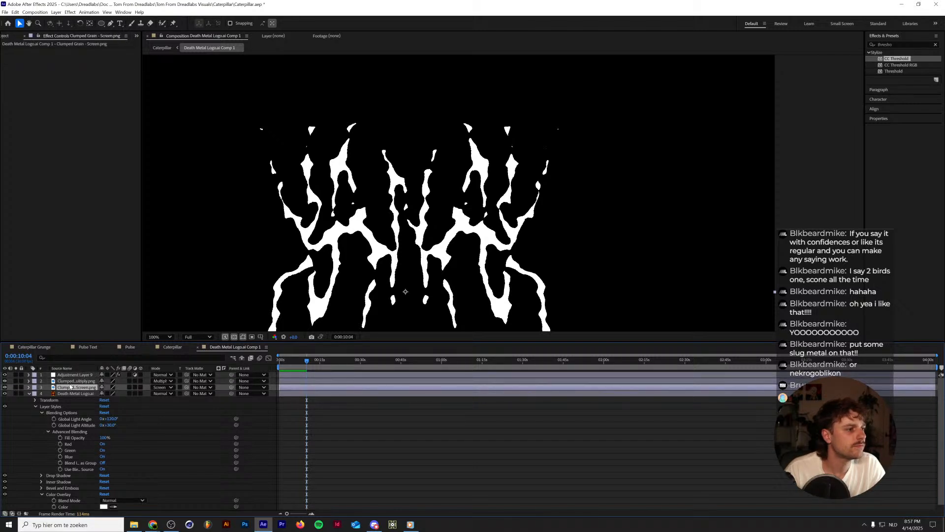
{"action": "left_click", "coordinate": [73, 381], "text": "shift"}
{"action": "left_click", "coordinate": [5, 36]}
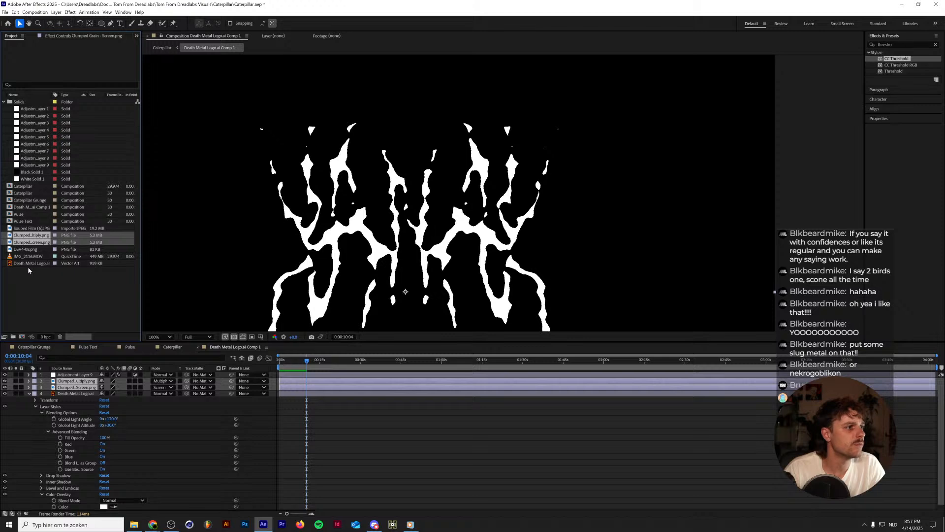
{"action": "left_click", "coordinate": [29, 235]}
{"action": "key", "text": "ctrl+h"}
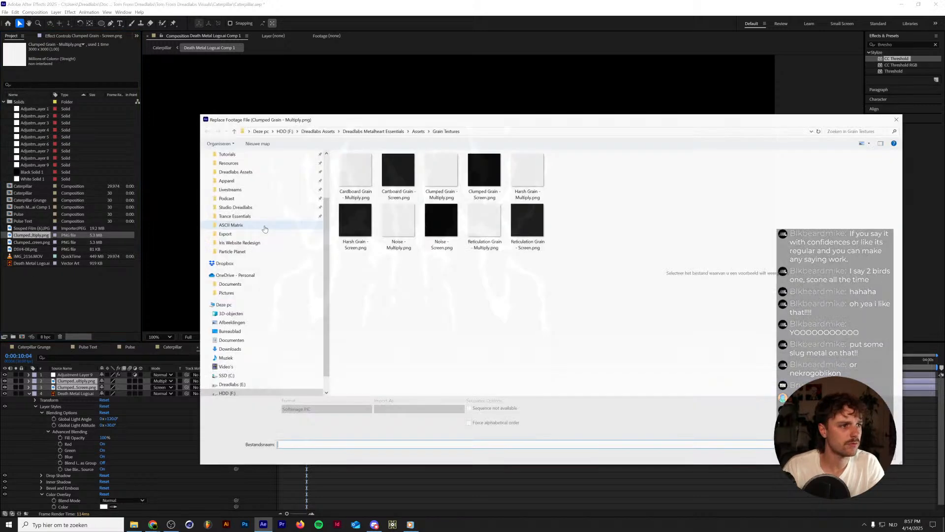
{"action": "double_click", "coordinate": [527, 172]}
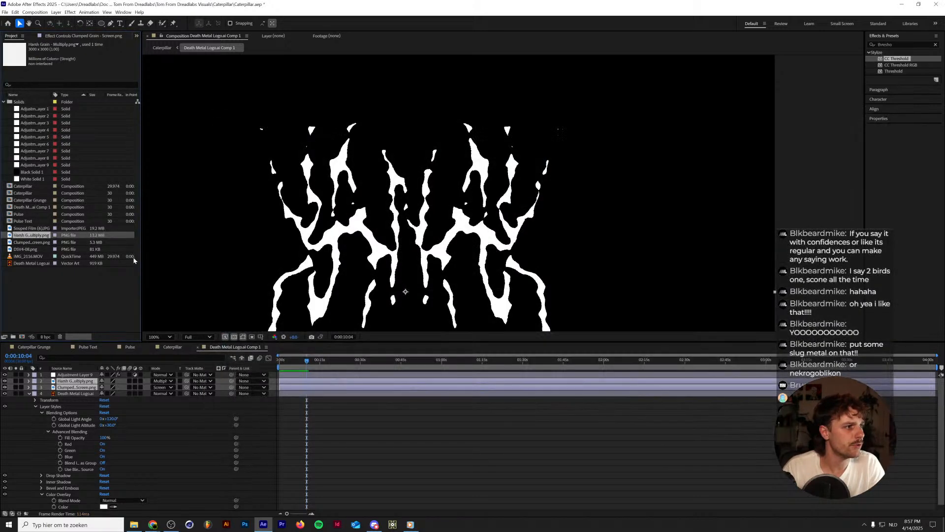
Replace the Clumped Grain - Screen.png footage with Harsh Grain - Screen.png.
{"action": "double_click", "coordinate": [30, 241]}
{"action": "key", "text": "ctrl+h"}
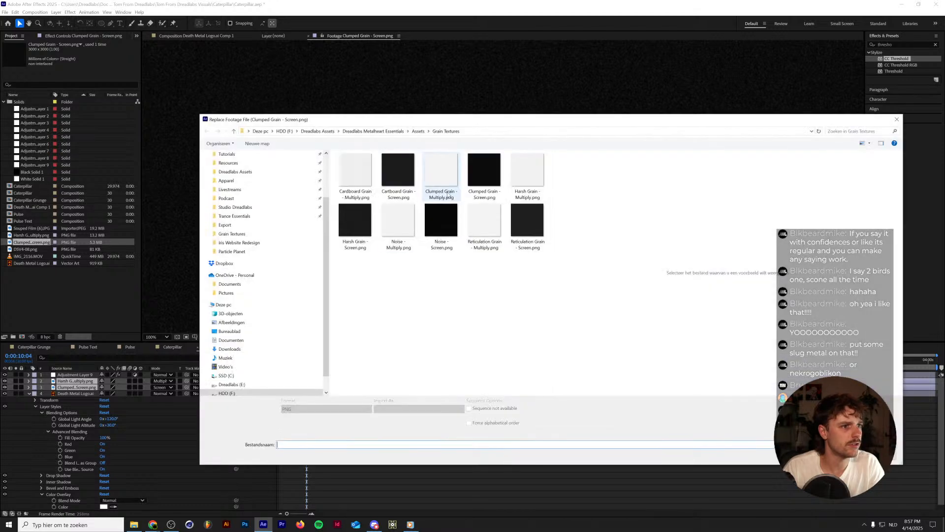
{"action": "double_click", "coordinate": [355, 222]}
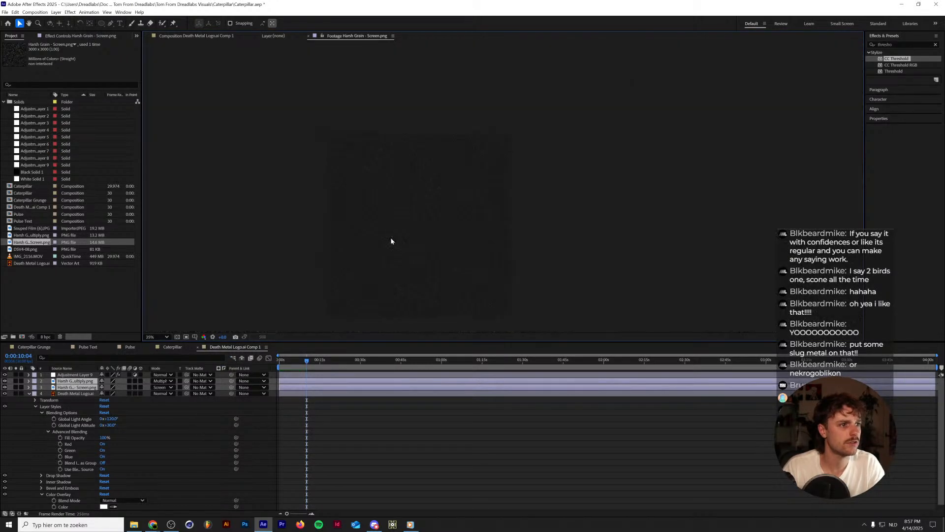
Return to the logo composition at 0:00:03:16 and raise the adjustment layer's CC Threshold value to about 132.
{"action": "left_click", "coordinate": [69, 394]}
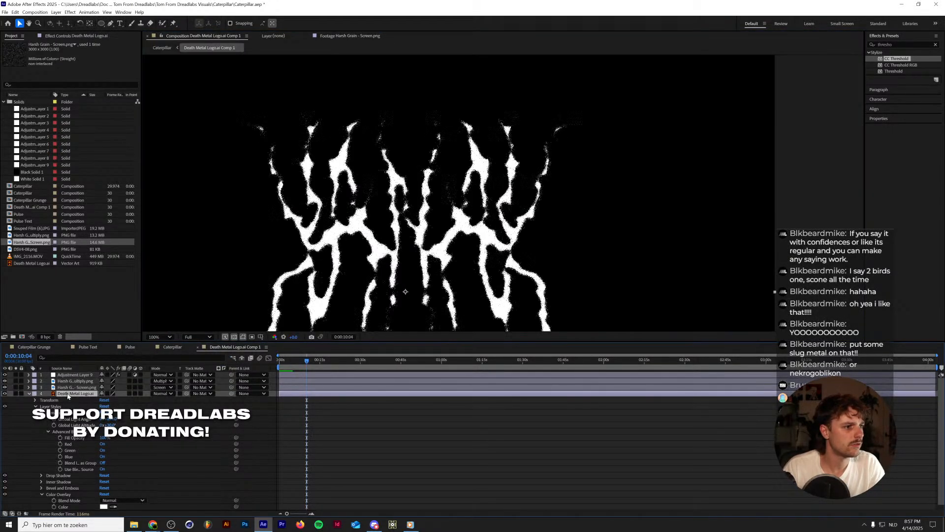
{"action": "left_click_drag", "start_coordinate": [295, 361], "coordinate": [289, 362]}
{"action": "left_click", "coordinate": [88, 376]}
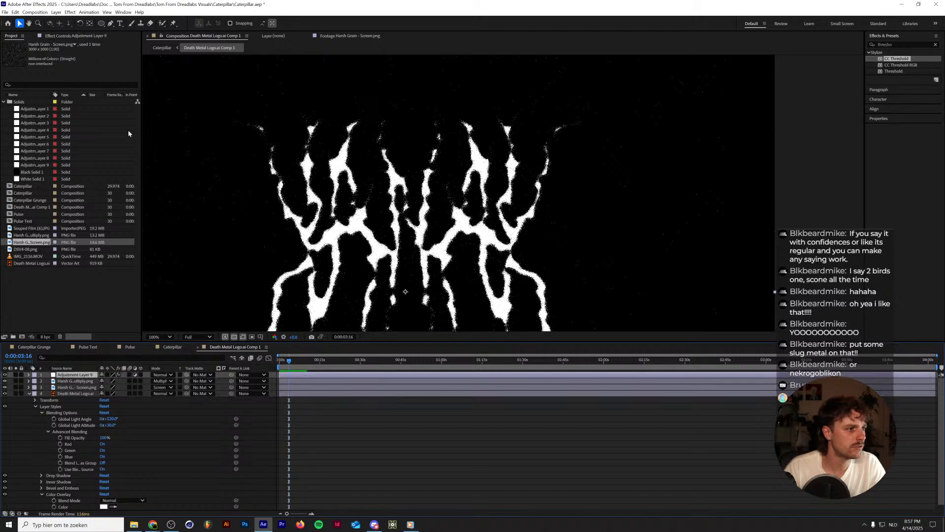
{"action": "left_click", "coordinate": [75, 35]}
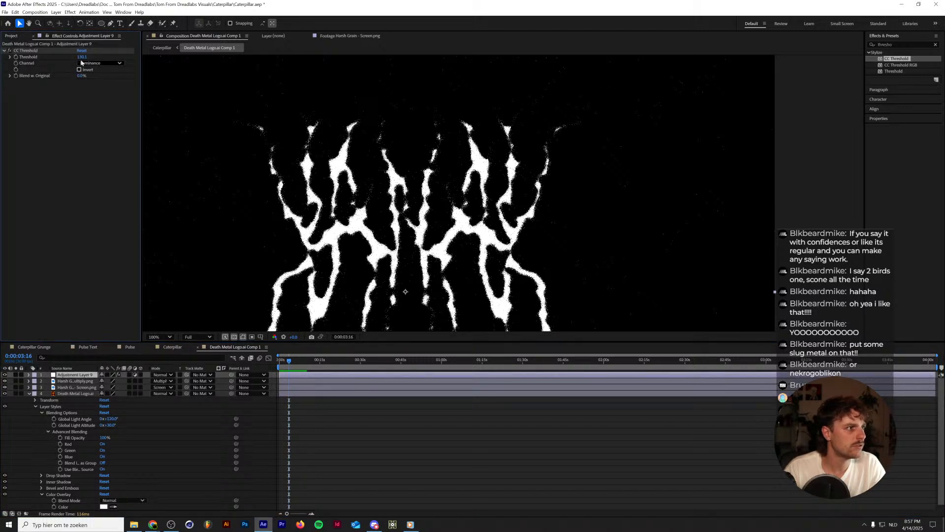
{"action": "left_click_drag", "start_coordinate": [82, 57], "coordinate": [81, 57]}
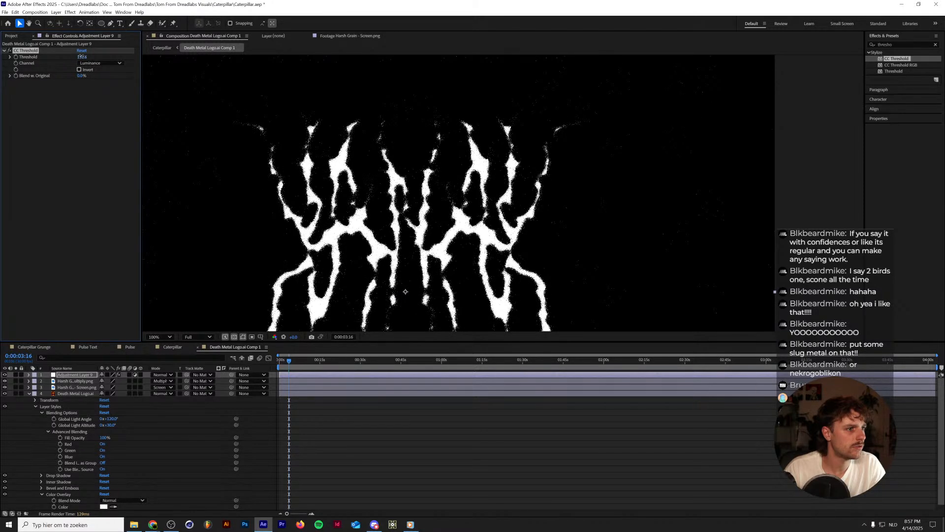
Preview the thresholded logo over the footage in the Caterpillar composition.
{"action": "left_click", "coordinate": [173, 347]}
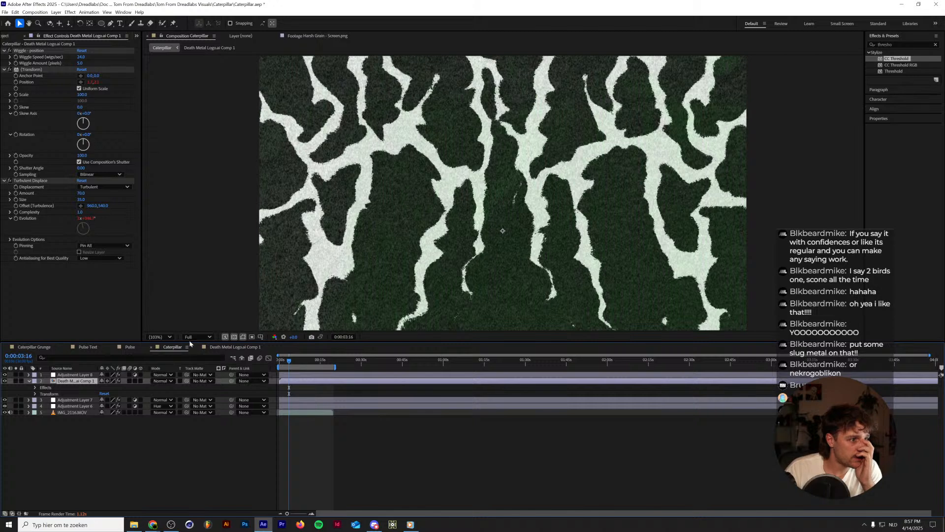
{"action": "left_click", "coordinate": [168, 338]}
{"action": "left_click", "coordinate": [171, 346]}
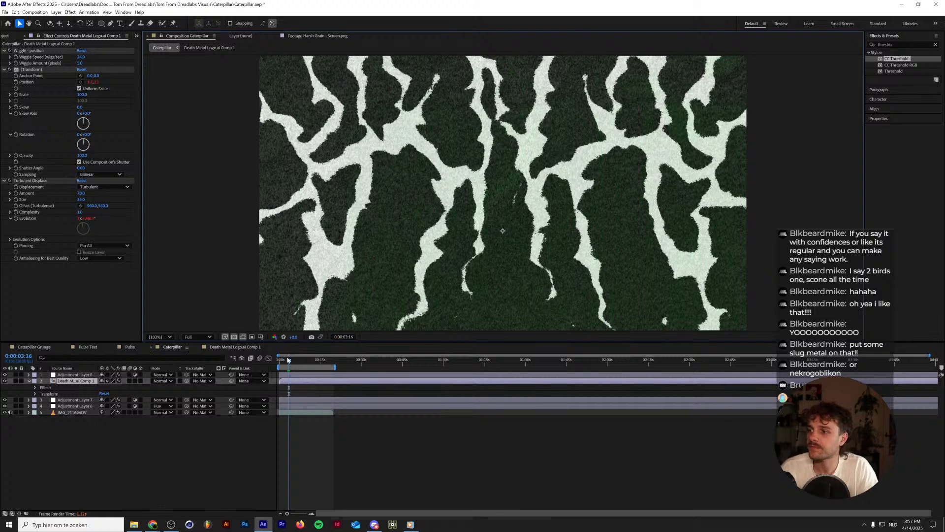
{"action": "key", "text": "space"}
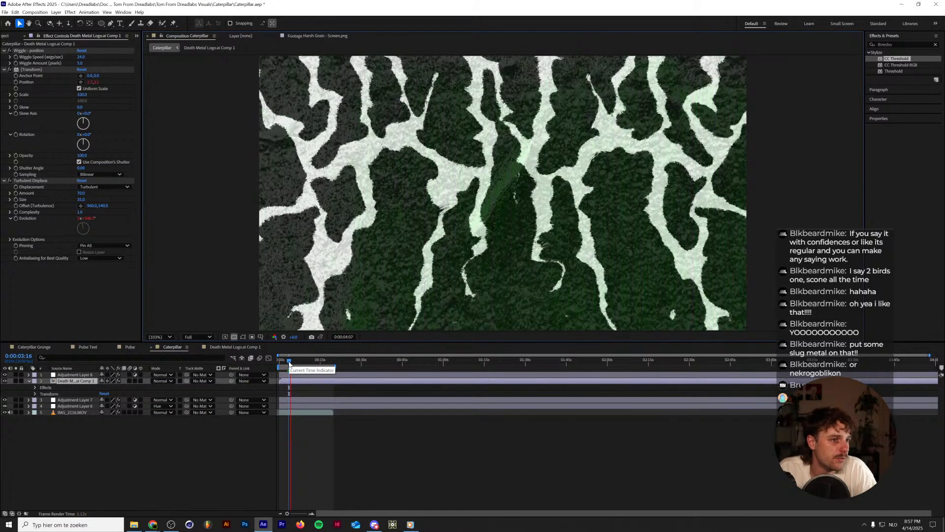
Undo the grain replacement, track matte, threshold and Color Overlay changes in the Death Metal Logo composition.
{"action": "left_click", "coordinate": [219, 350]}
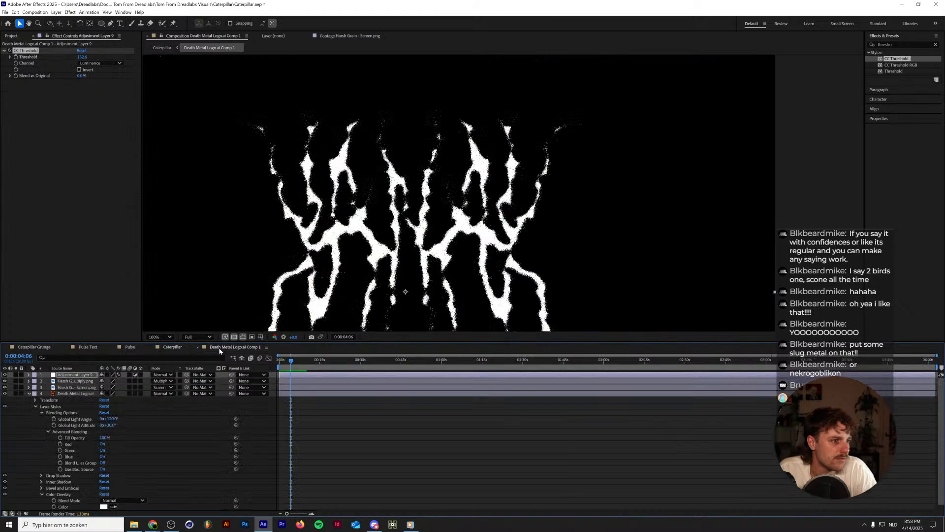
{"action": "key", "text": "ctrl+z"}
{"action": "key", "text": "ctrl+z"}
{"action": "key", "text": "ctrl+z"}
{"action": "key", "text": "ctrl+z"}
{"action": "key", "text": "ctrl+z"}
{"action": "key", "text": "ctrl+z"}
{"action": "key", "text": "ctrl+z"}
{"action": "key", "text": "ctrl+z"}
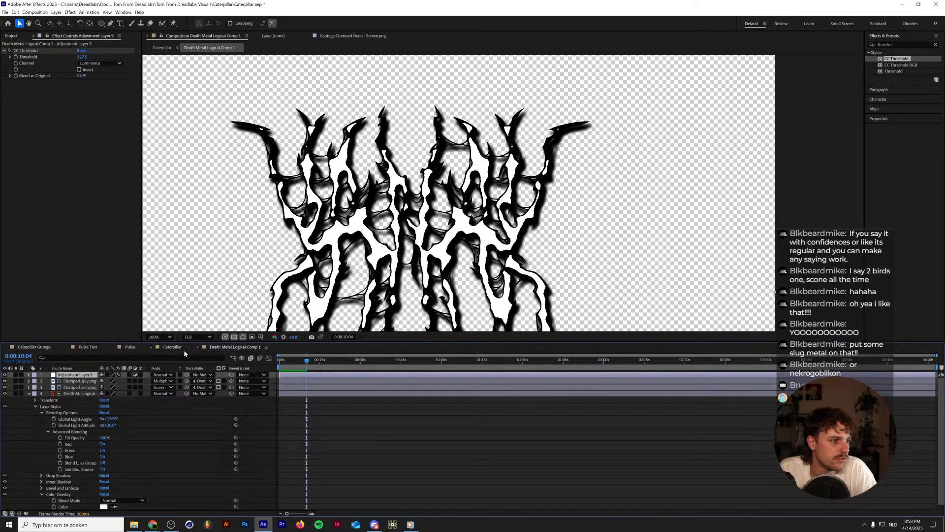
{"action": "key", "text": "ctrl+z"}
{"action": "key", "text": "ctrl+z"}
{"action": "key", "text": "ctrl+z"}
{"action": "key", "text": "ctrl+z"}
{"action": "key", "text": "ctrl+z"}
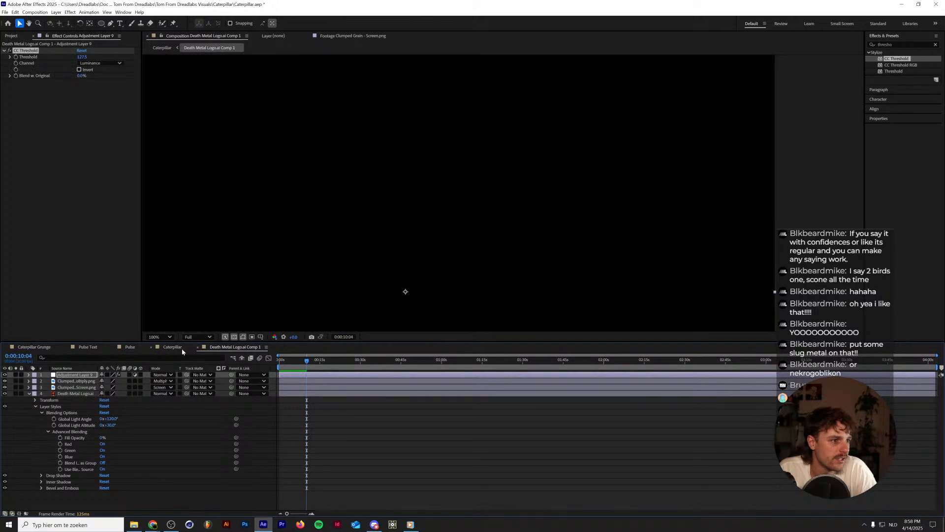
Undo the remaining edits in the Caterpillar composition back to before the Death Metal Logo.ai layer was pre-composed.
{"action": "left_click", "coordinate": [181, 349]}
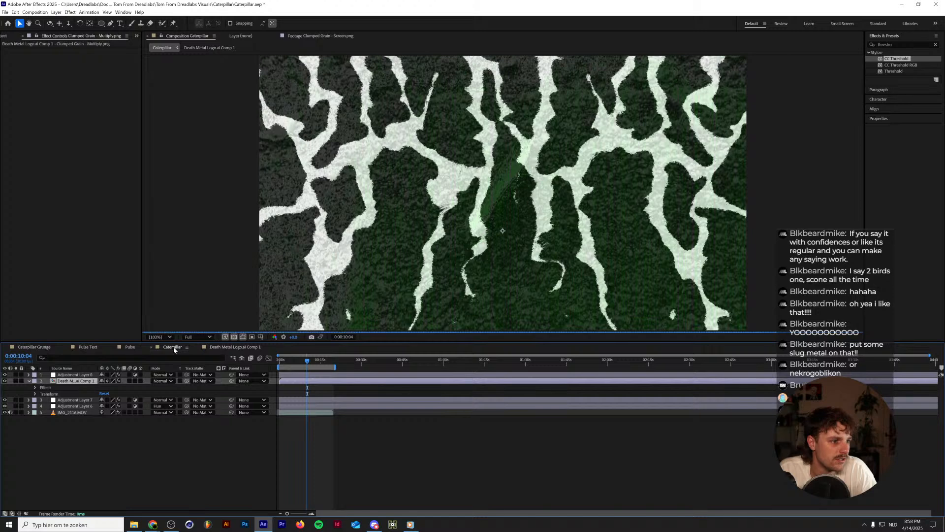
{"action": "key", "text": "ctrl+z"}
{"action": "key", "text": "ctrl+z"}
{"action": "key", "text": "ctrl+z"}
{"action": "key", "text": "ctrl+z"}
{"action": "key", "text": "ctrl+z"}
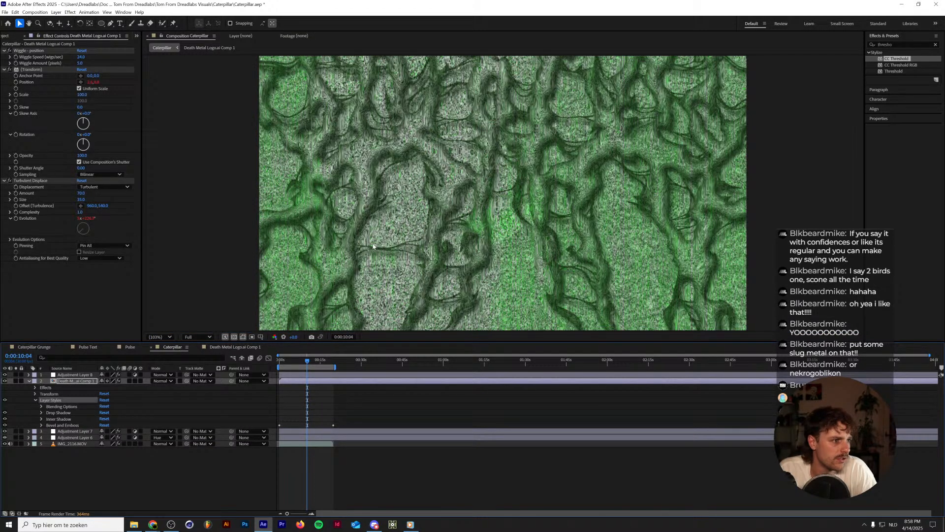
{"action": "key", "text": "ctrl+z"}
{"action": "scroll", "coordinate": [359, 257], "scroll_direction": "down", "scroll_amount": 2}
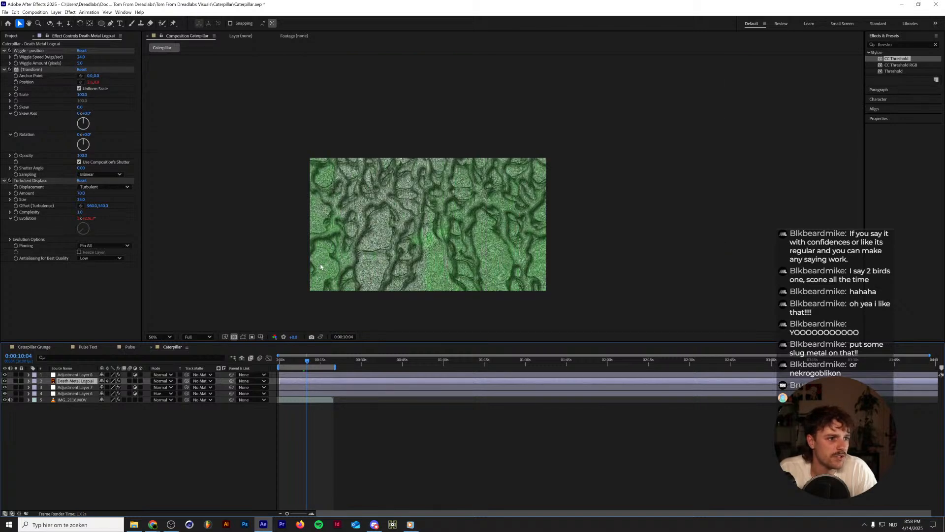
{"action": "scroll", "coordinate": [320, 264], "scroll_direction": "up", "scroll_amount": 2}
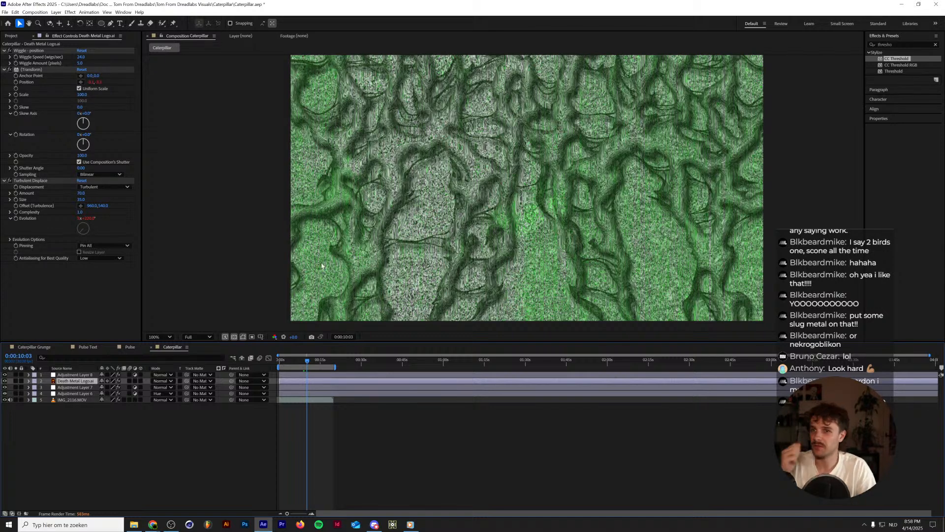
Save the Caterpillar project and close the Pulse and Pulse Text compositions.
{"action": "left_click", "coordinate": [187, 457]}
{"action": "key", "text": "ctrl+s"}
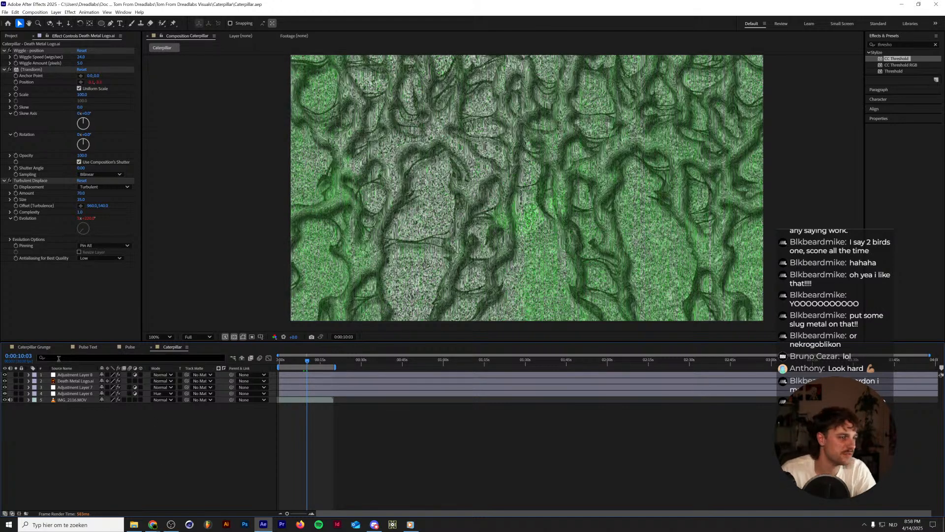
{"action": "left_click", "coordinate": [132, 348]}
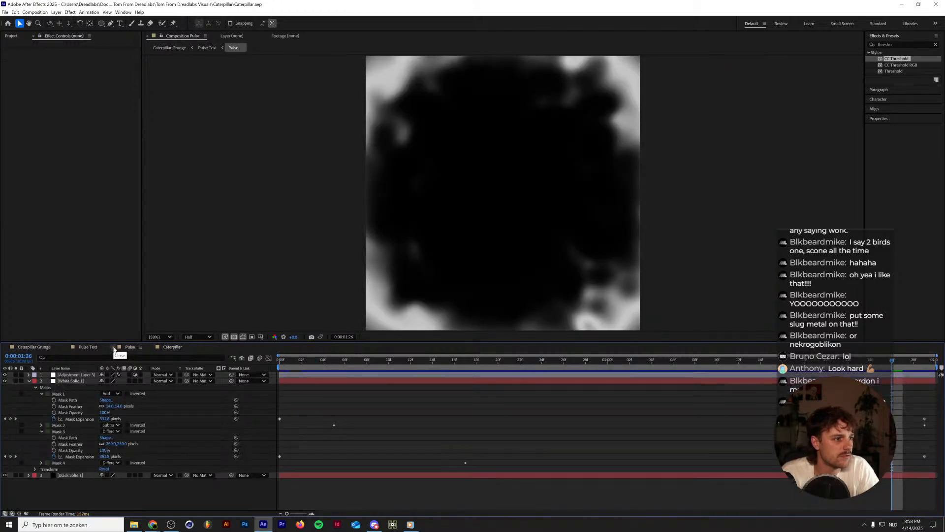
{"action": "left_click", "coordinate": [113, 347]}
{"action": "left_click", "coordinate": [66, 348]}
Review the Caterpillar Grunge composition and return to the Caterpillar composition.
{"action": "left_click", "coordinate": [35, 347]}
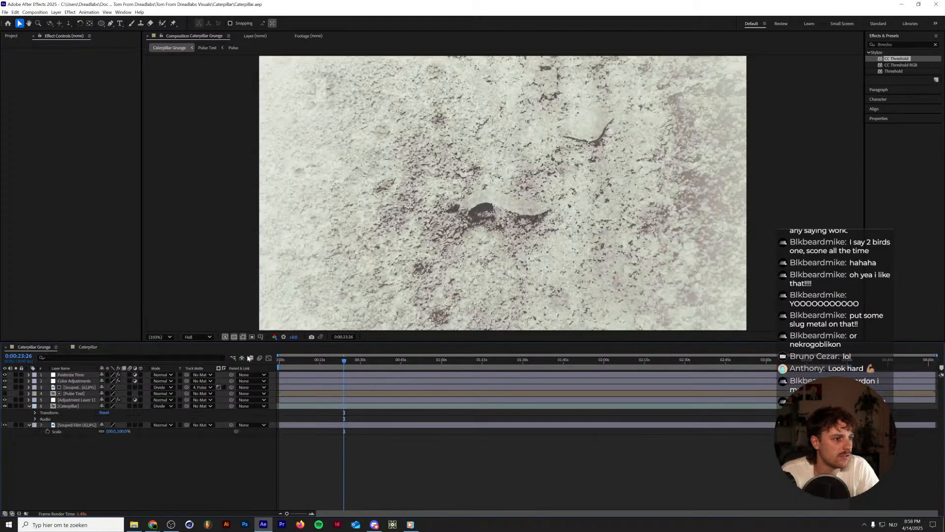
{"action": "key", "text": "space"}
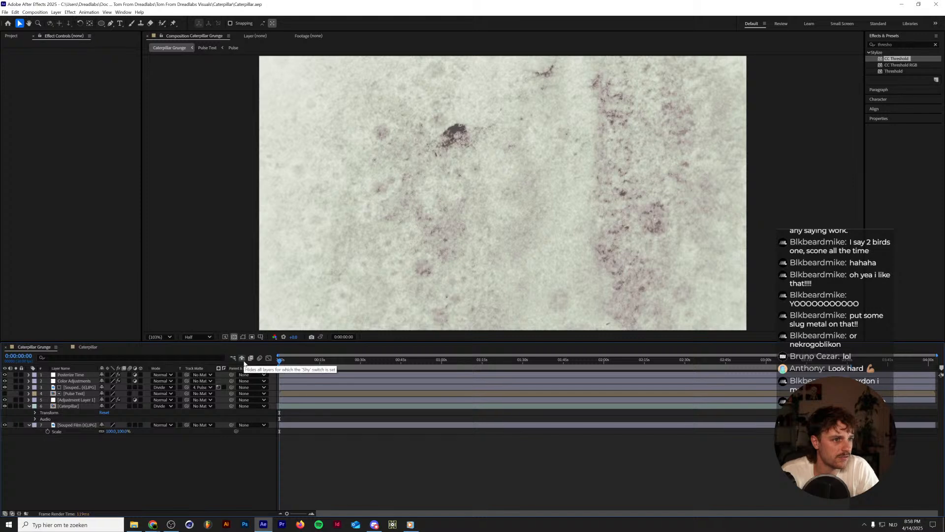
{"action": "left_click", "coordinate": [87, 347]}
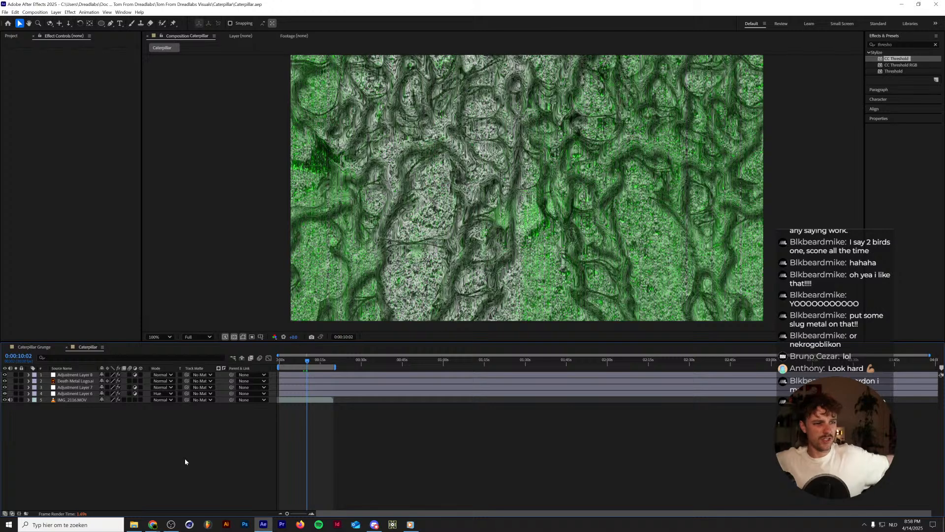
Open the ASCII Title.aep project from the ASCII Visual folder in Tom From Dreadlabs Visuals.
{"action": "left_click", "coordinate": [5, 12]}
{"action": "left_click", "coordinate": [20, 26]}
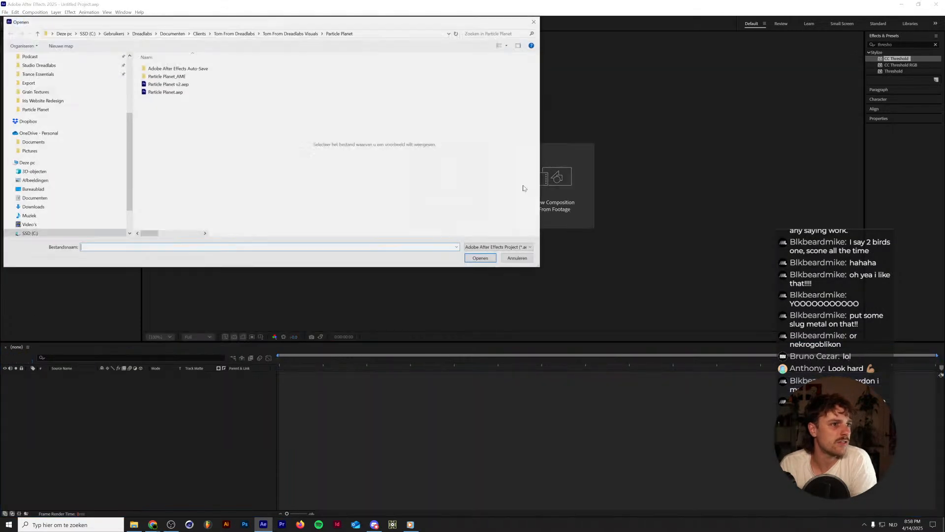
{"action": "left_click", "coordinate": [268, 34]}
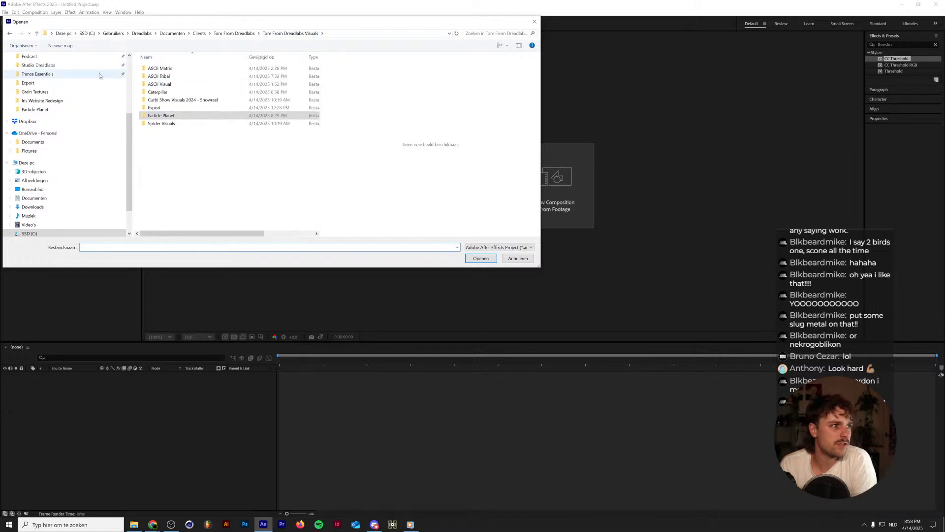
{"action": "left_click", "coordinate": [164, 85]}
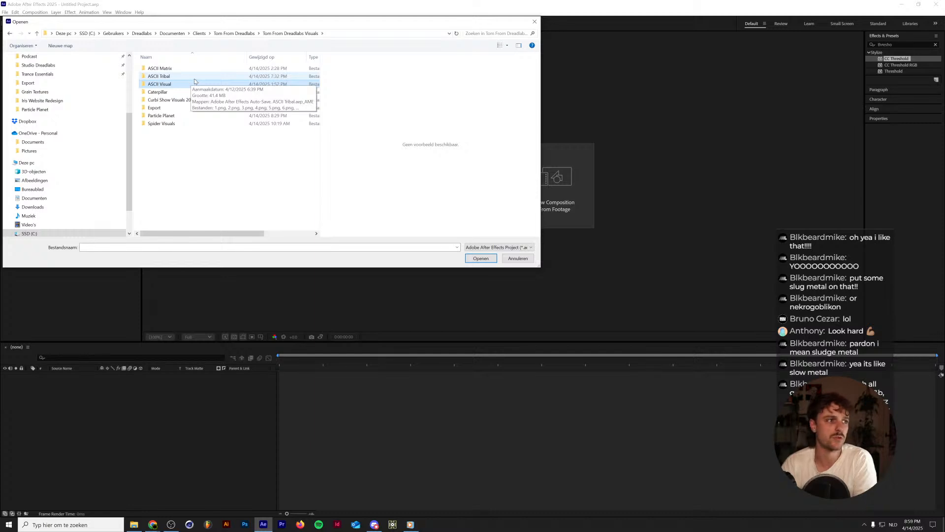
{"action": "double_click", "coordinate": [206, 84]}
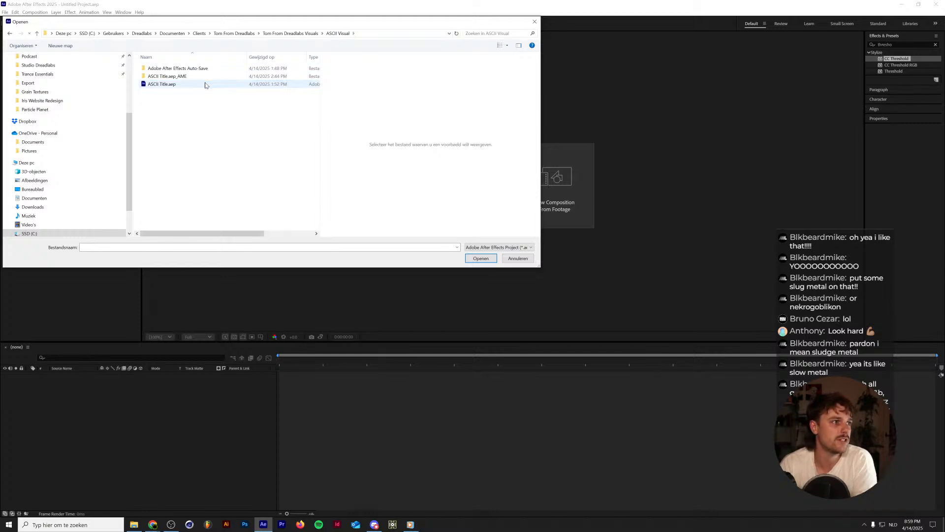
{"action": "double_click", "coordinate": [206, 84]}
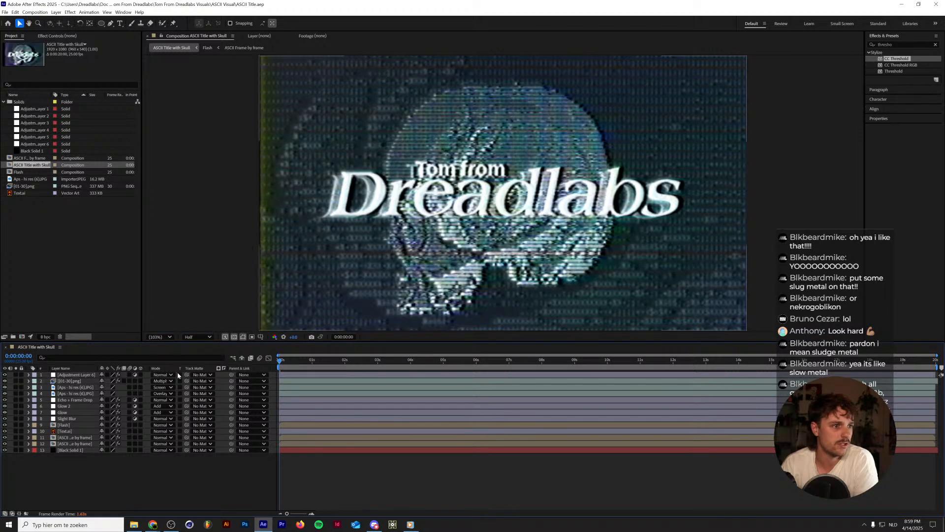
Show the effects of Adjustment Layer 6 in the ASCII Title with Skull composition and hide that layer.
{"action": "left_click", "coordinate": [52, 375]}
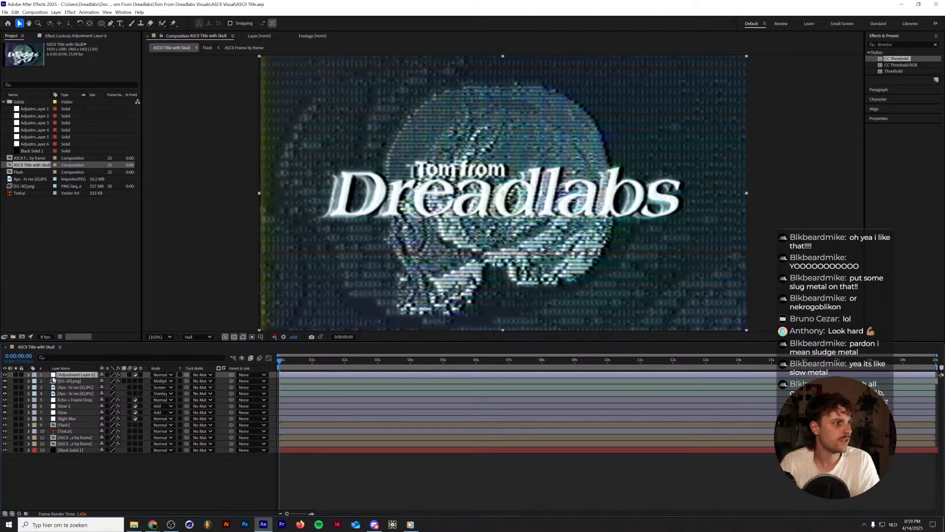
{"action": "left_click", "coordinate": [70, 37]}
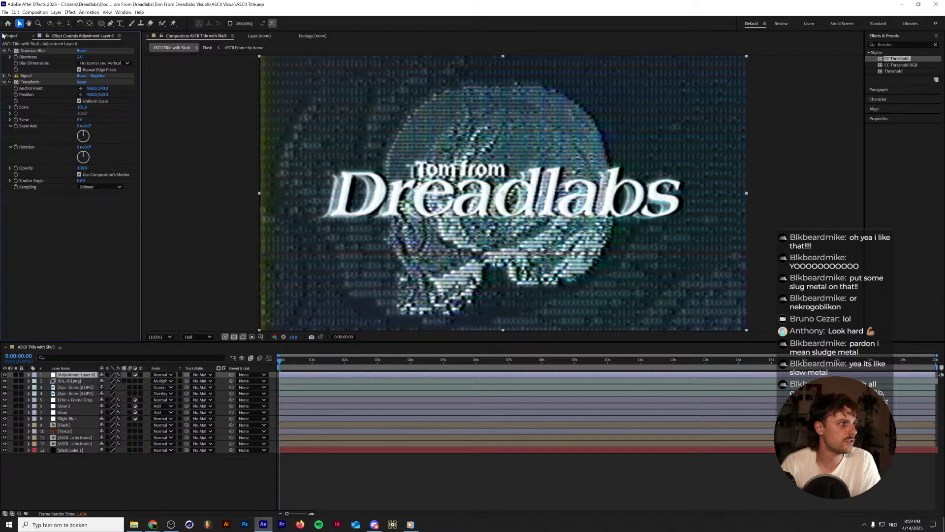
{"action": "left_click", "coordinate": [5, 375]}
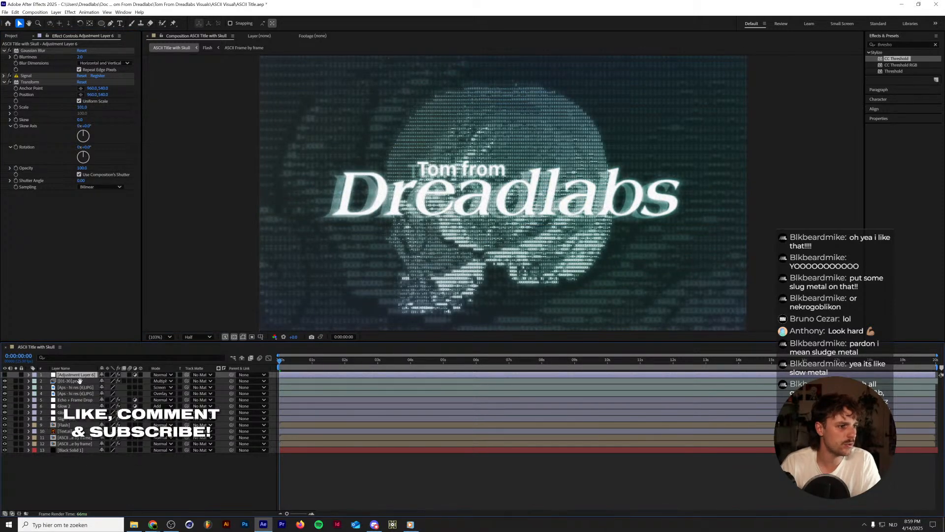
Preview the playback of the ASCII Title with Skull composition.
{"action": "key", "text": "space"}
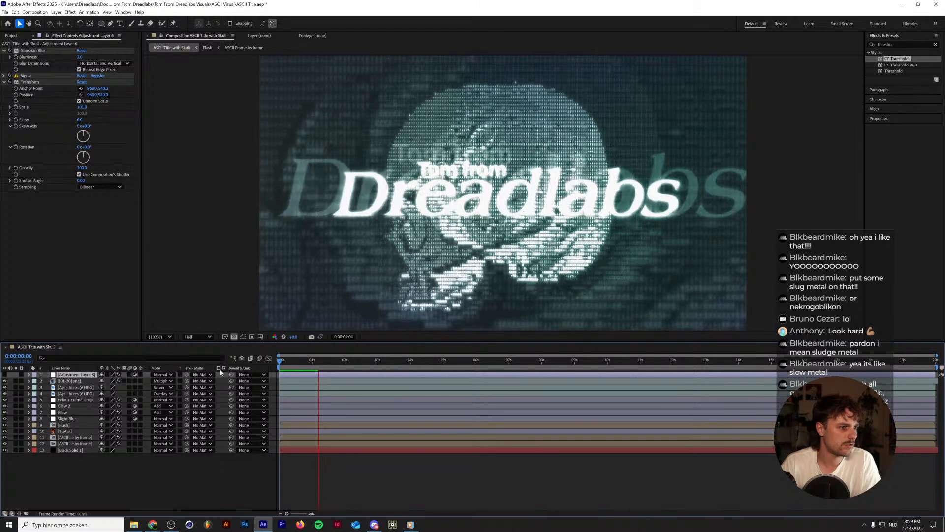
{"action": "key", "text": "space"}
{"action": "key", "text": "space"}
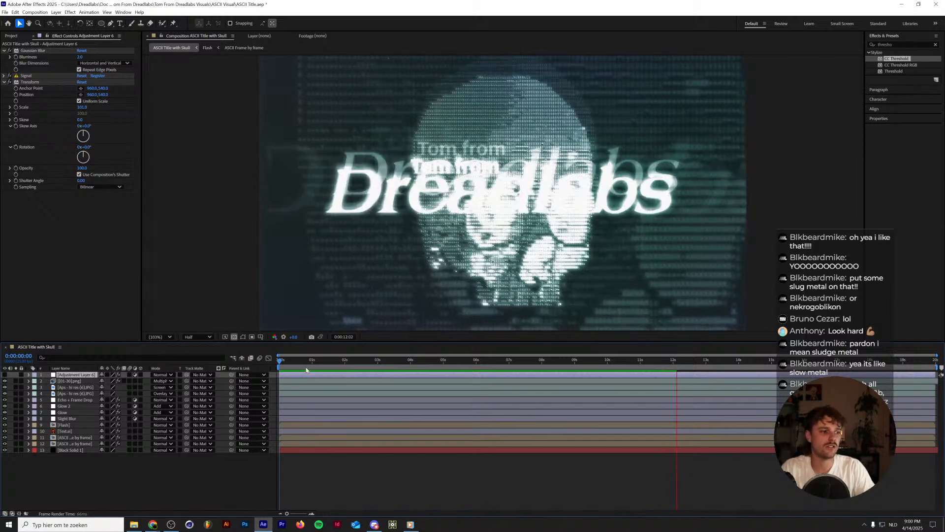
{"action": "key", "text": "space"}
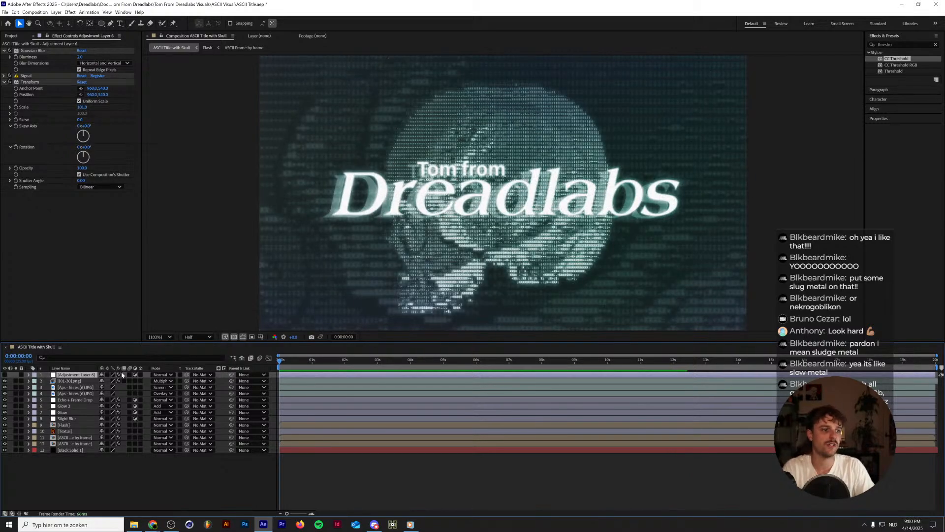
{"action": "key", "text": "space"}
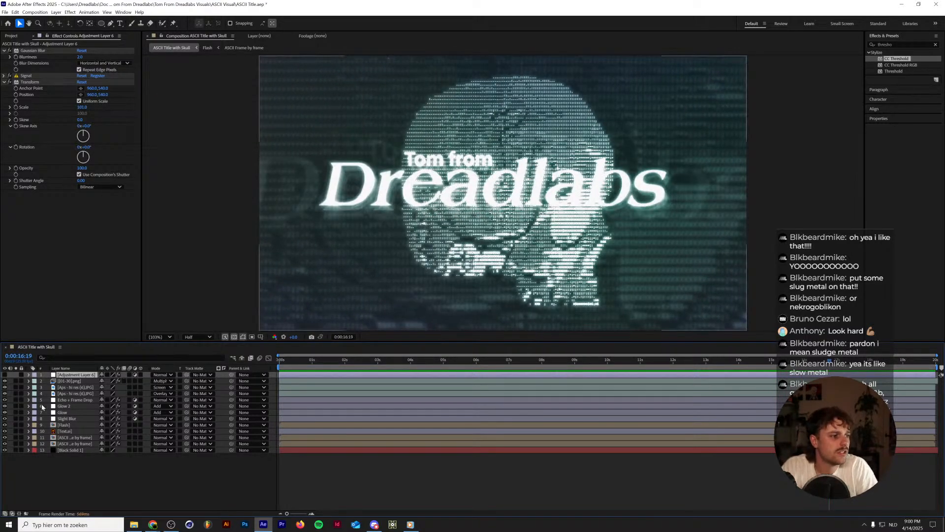
Hide the Text.ai title layer in the ASCII Title with Skull composition.
{"action": "left_click", "coordinate": [71, 432]}
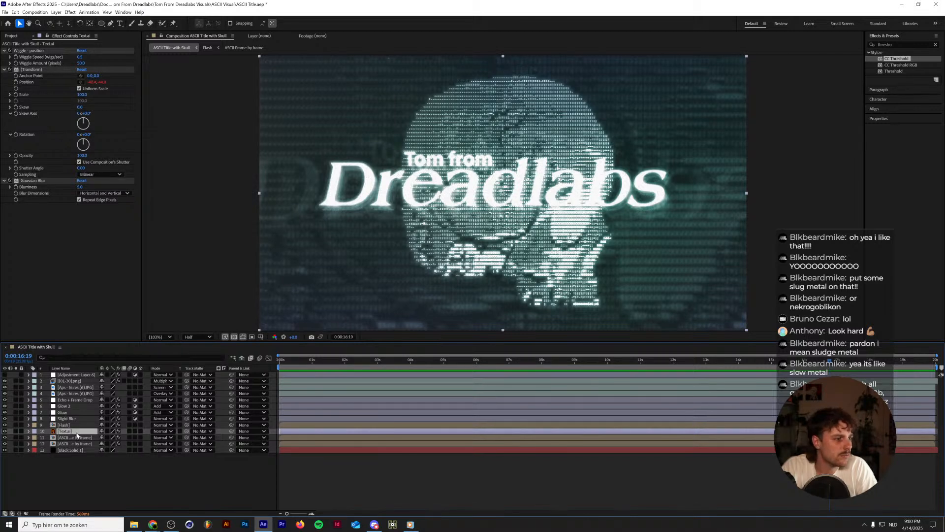
{"action": "double_click", "coordinate": [61, 432]}
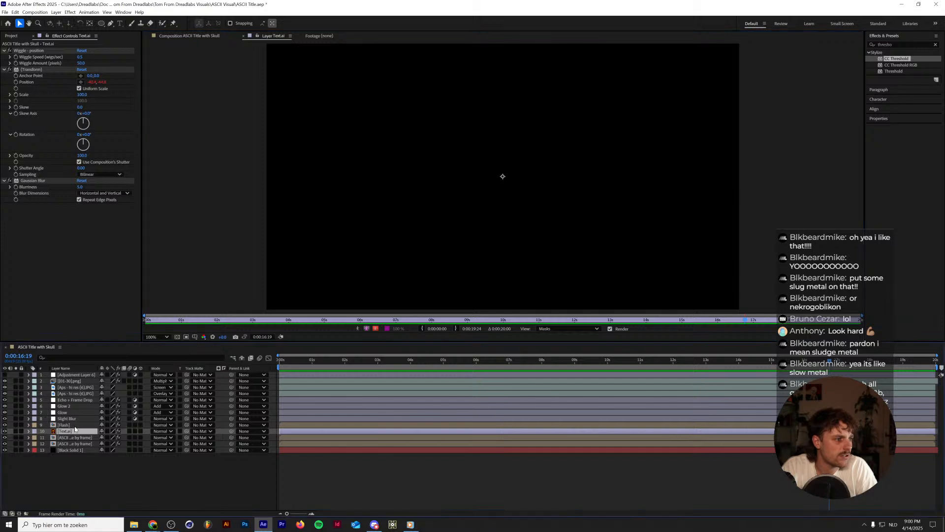
{"action": "left_click", "coordinate": [243, 36]}
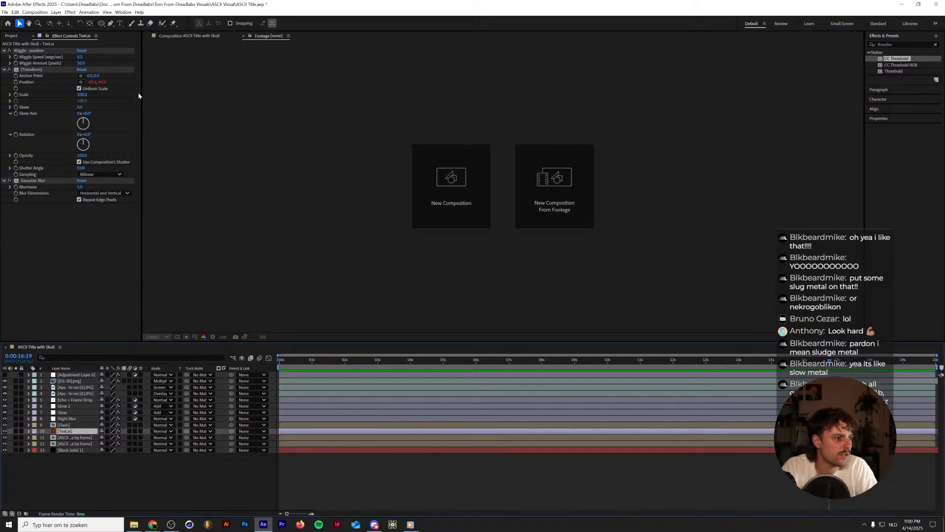
{"action": "left_click", "coordinate": [182, 36]}
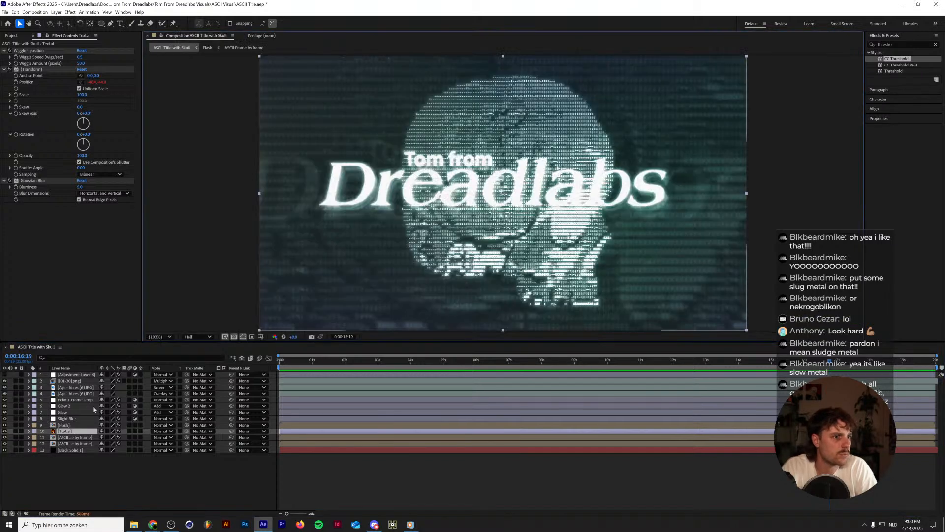
{"action": "left_click", "coordinate": [5, 432]}
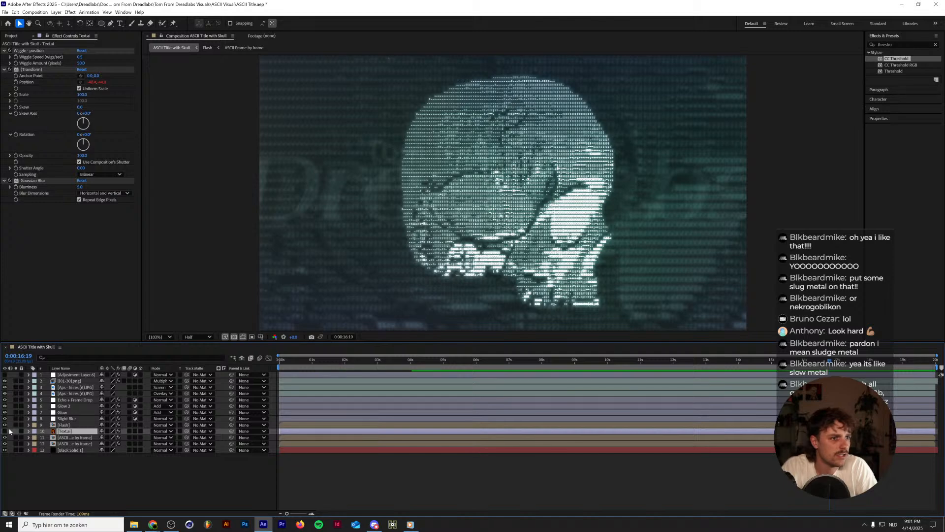
Hide the Text.ai layer inside the nested Flash composition and return to ASCII Title with Skull.
{"action": "double_click", "coordinate": [60, 425]}
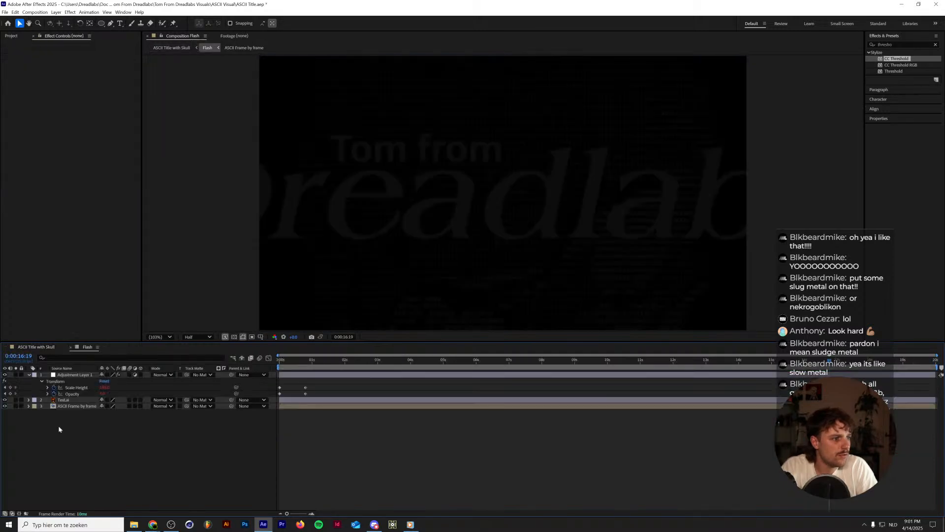
{"action": "left_click", "coordinate": [8, 400]}
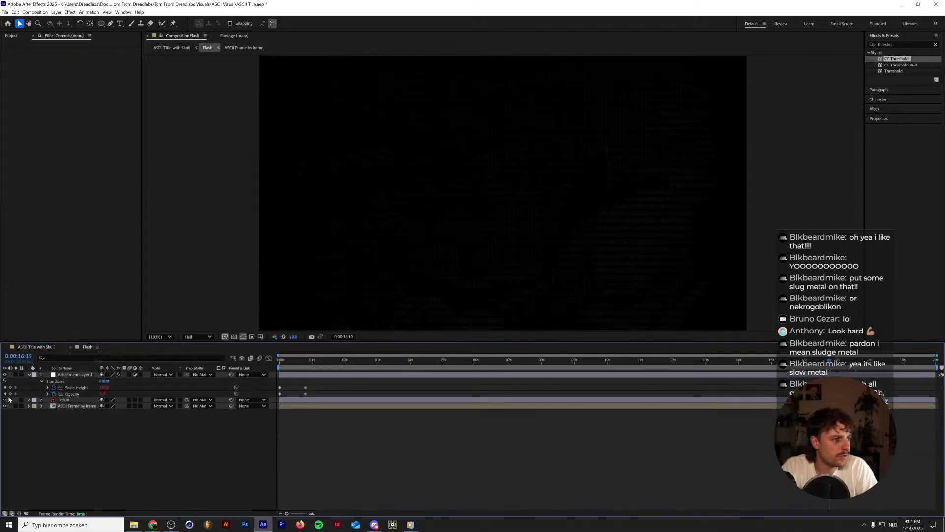
{"action": "left_click", "coordinate": [35, 348]}
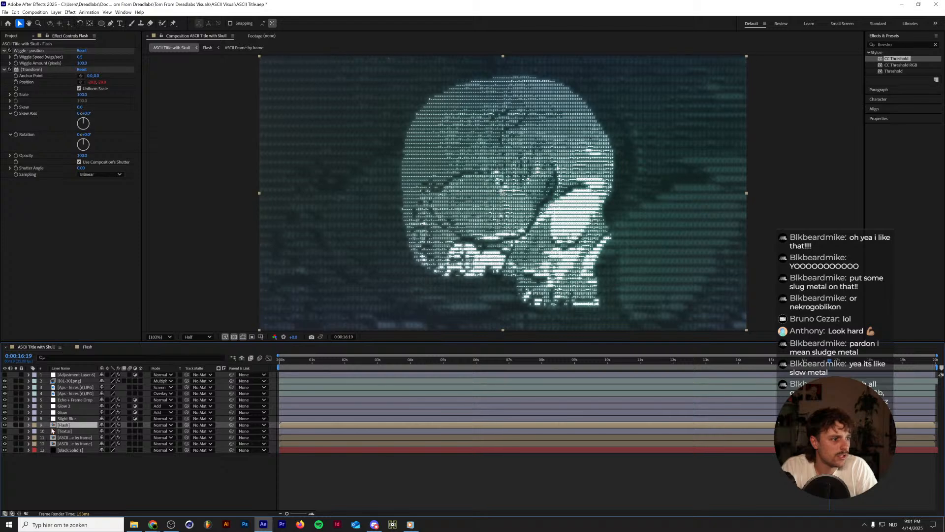
Examine the ASCII Frame by frame composition nested inside Flash and return to ASCII Title with Skull.
{"action": "left_click", "coordinate": [63, 431]}
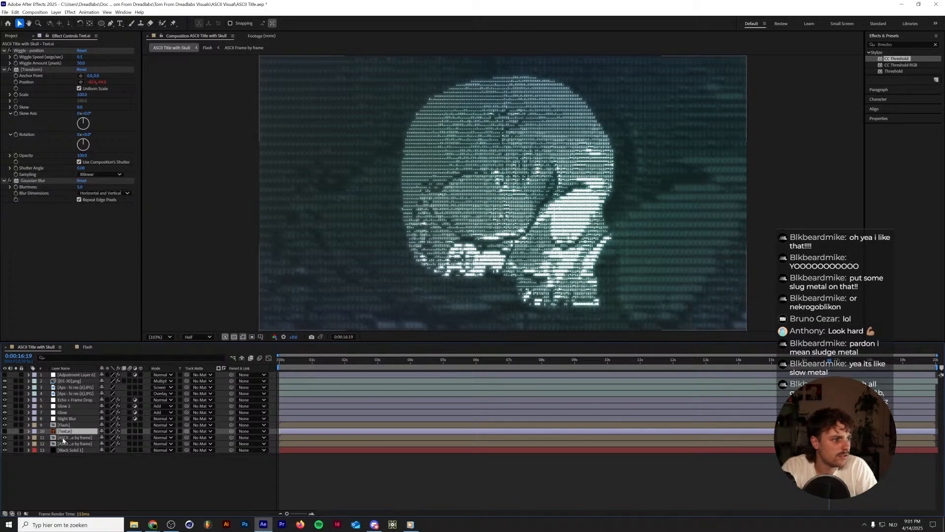
{"action": "double_click", "coordinate": [62, 425]}
{"action": "double_click", "coordinate": [69, 406]}
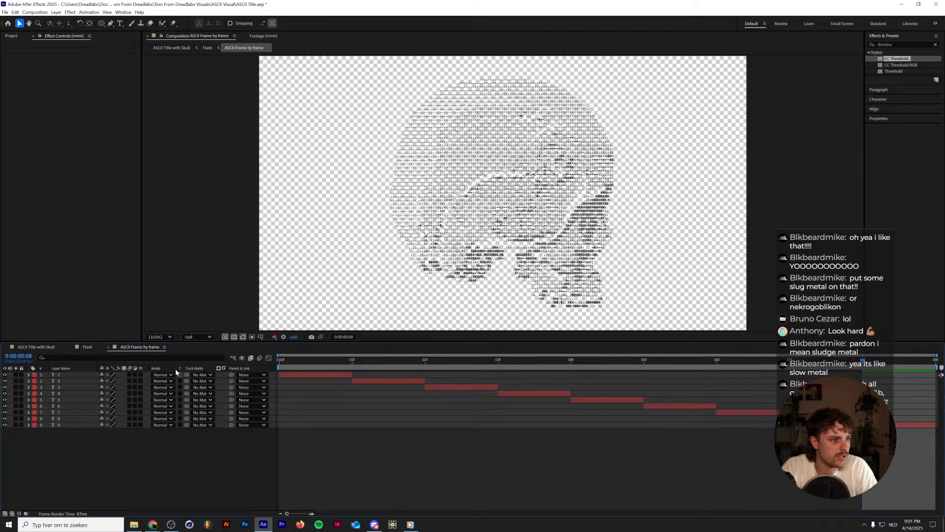
{"action": "left_click", "coordinate": [311, 356]}
{"action": "left_click", "coordinate": [77, 347]}
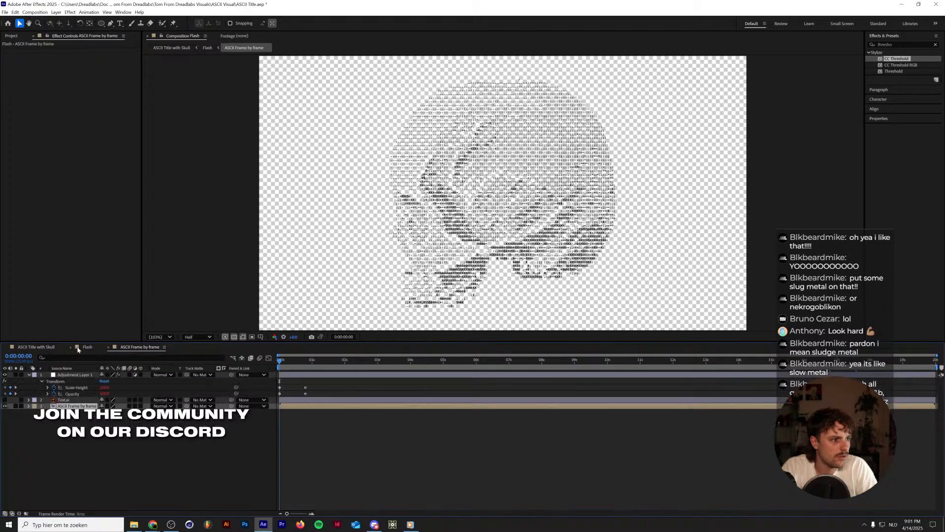
{"action": "left_click", "coordinate": [42, 349]}
Check the Time Stretch settings of the lower ASCII Frame by frame layer without changing them.
{"action": "left_click", "coordinate": [75, 437]}
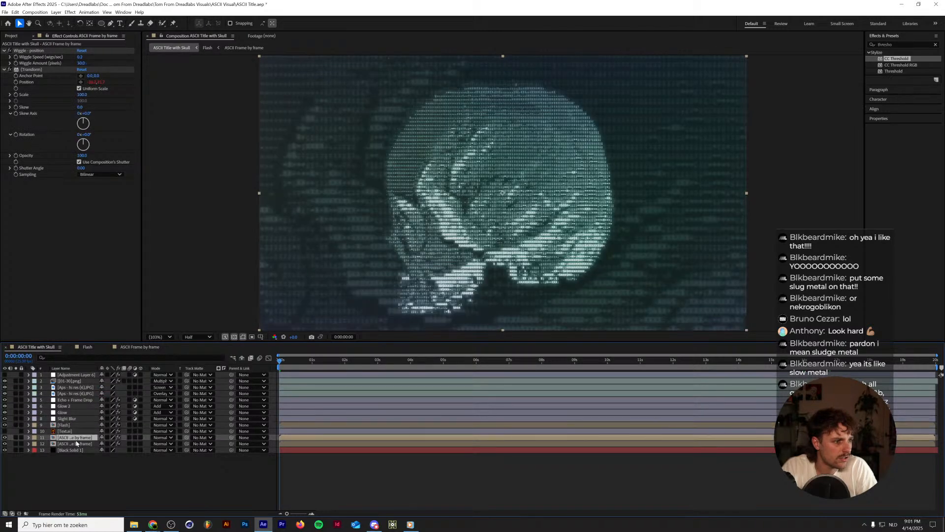
{"action": "right_click", "coordinate": [78, 444]}
{"action": "mouse_move", "coordinate": [123, 280]}
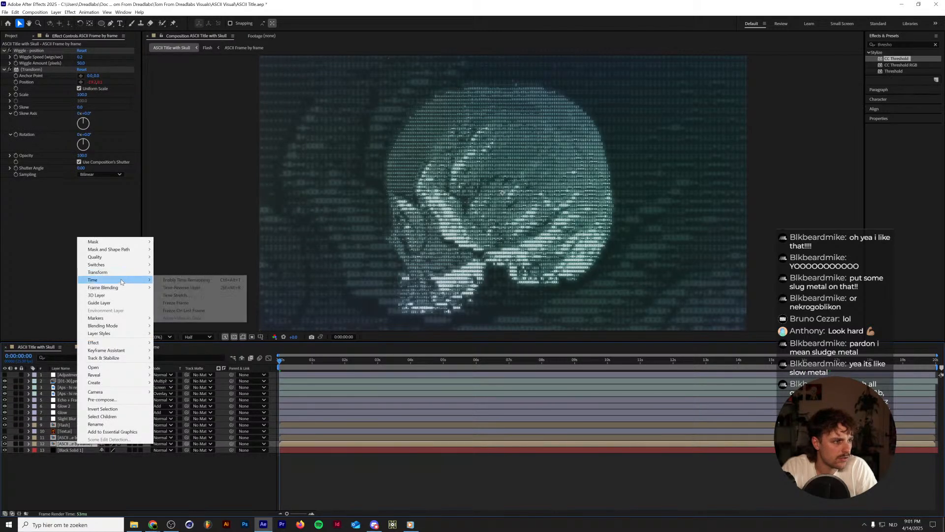
{"action": "left_click", "coordinate": [187, 295]}
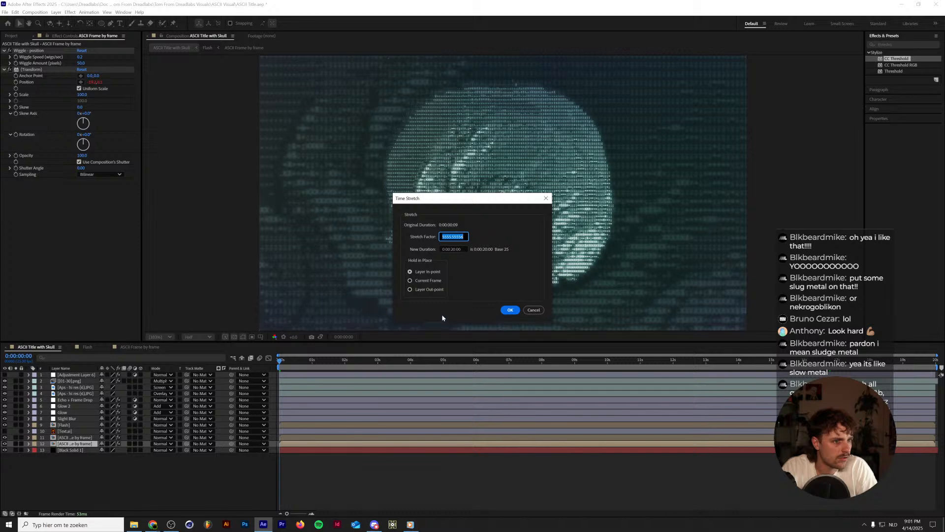
{"action": "left_click", "coordinate": [526, 311]}
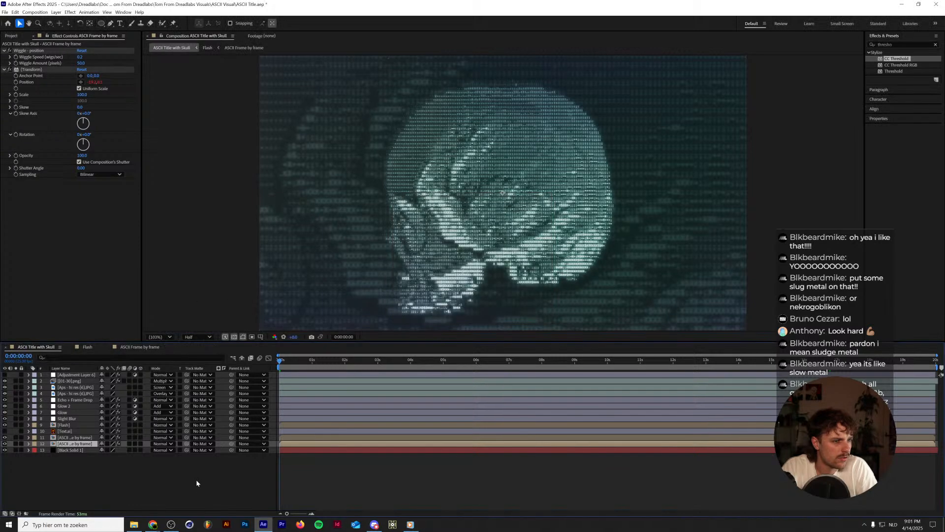
Examine the frame layers of the ASCII Frame by frame composition and expand the lower nested layer's properties in ASCII Title with Skull.
{"action": "double_click", "coordinate": [77, 444]}
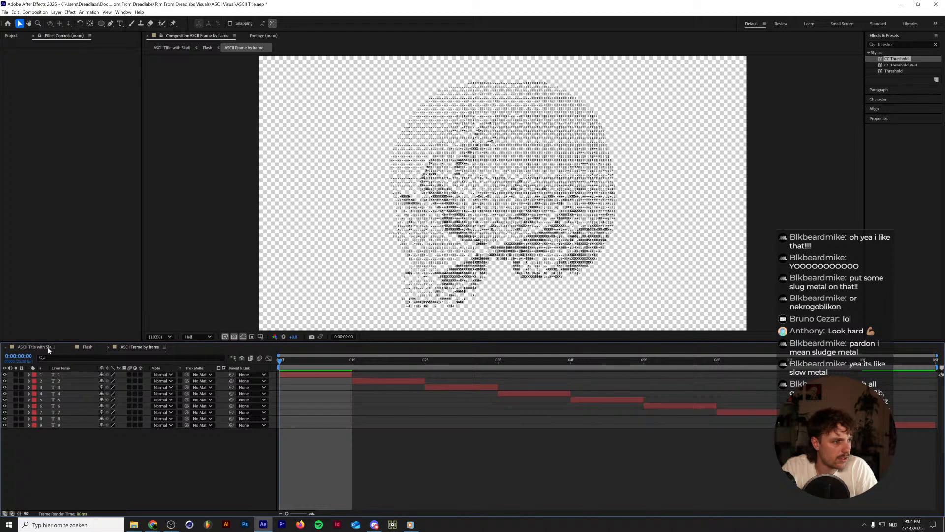
{"action": "left_click", "coordinate": [47, 348]}
{"action": "right_click", "coordinate": [82, 445]}
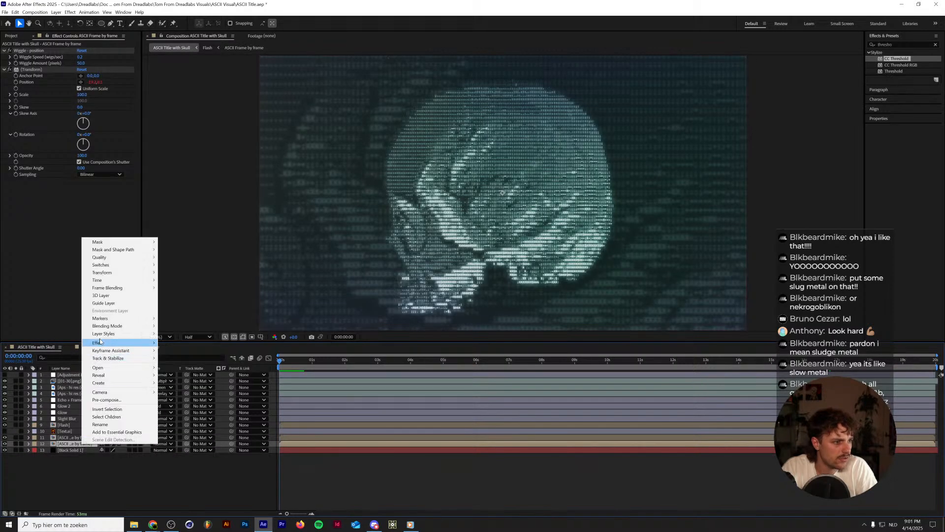
{"action": "mouse_move", "coordinate": [103, 335]}
{"action": "left_click", "coordinate": [80, 445]}
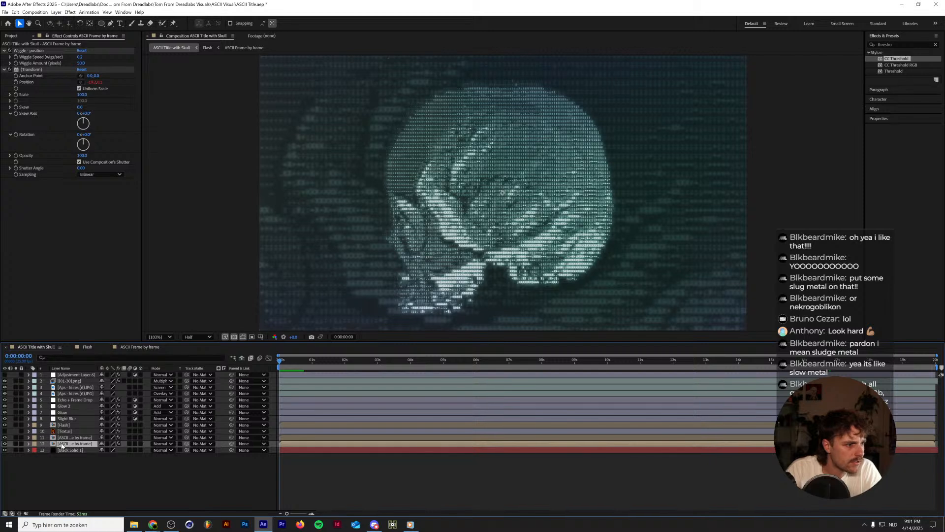
{"action": "left_click", "coordinate": [28, 444]}
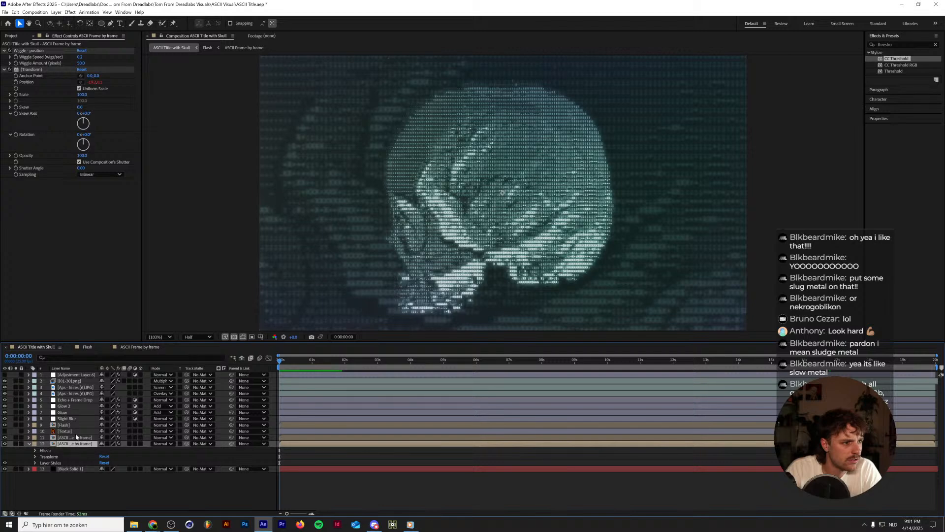
{"action": "left_click", "coordinate": [124, 347]}
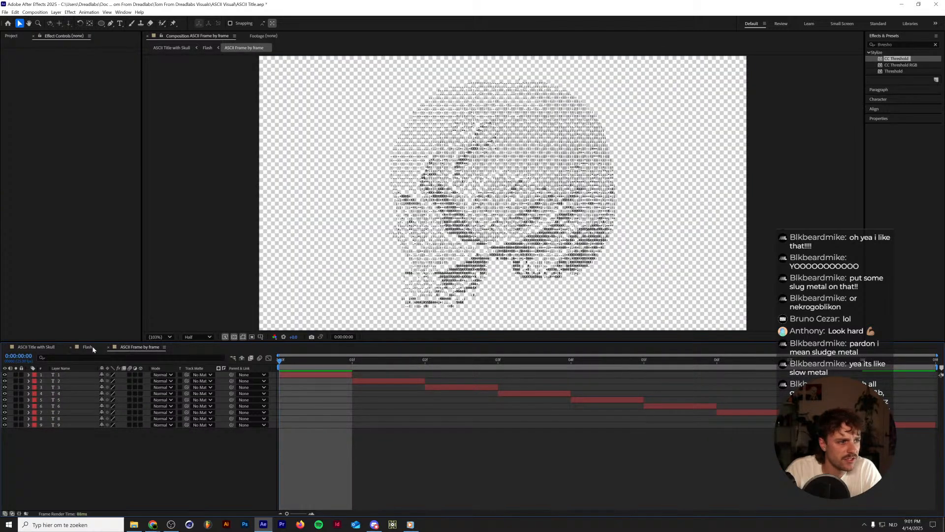
{"action": "left_click", "coordinate": [49, 348]}
Return to ASCII Title with Skull and check the Time Stretch settings of the lower ASCII Frame by frame layer without changing them.
{"action": "left_click", "coordinate": [79, 438]}
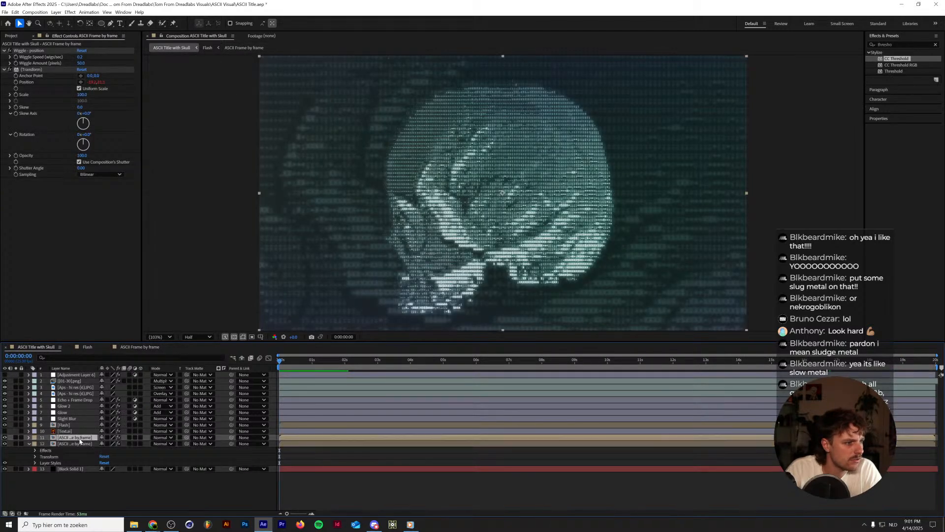
{"action": "right_click", "coordinate": [78, 437]}
{"action": "left_click", "coordinate": [79, 444]}
{"action": "right_click", "coordinate": [79, 443]}
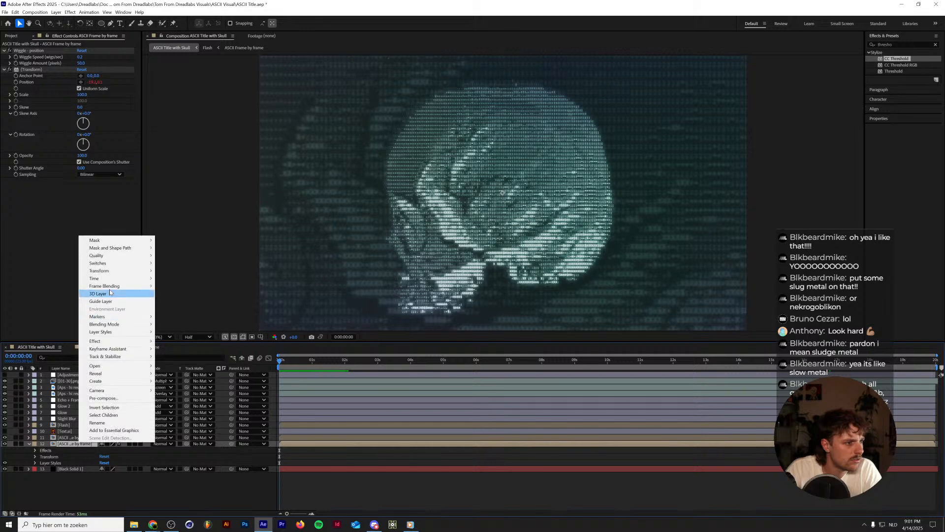
{"action": "mouse_move", "coordinate": [118, 279]}
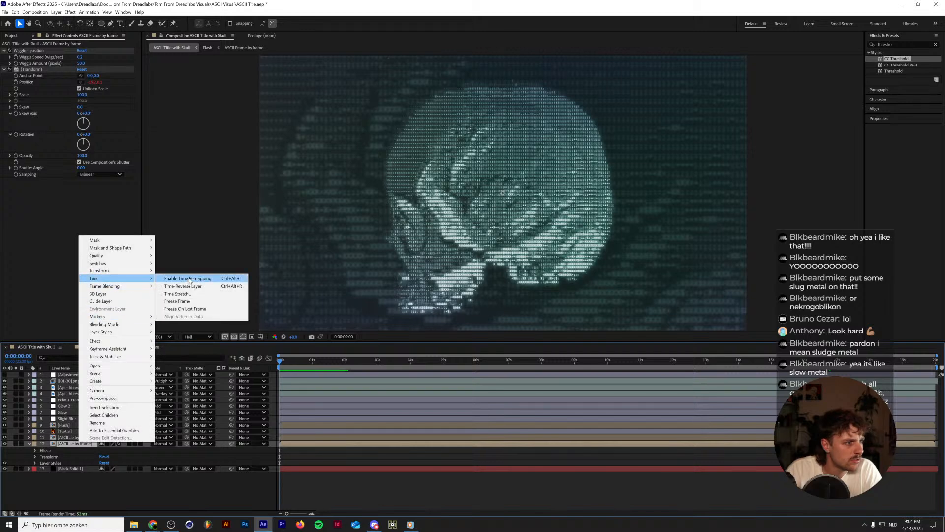
{"action": "left_click", "coordinate": [196, 294]}
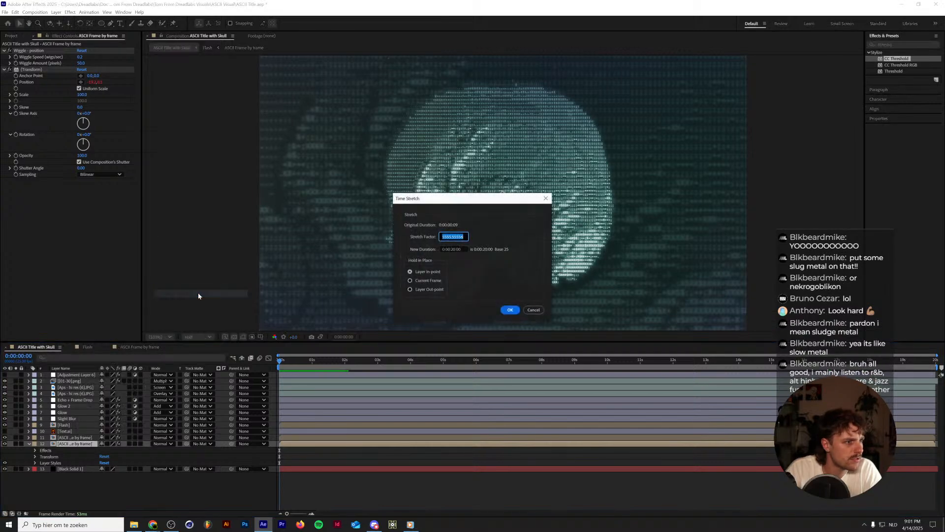
{"action": "left_click", "coordinate": [529, 314]}
Delete the Flash layer from ASCII Title with Skull, preview the animation, and return to the start of the timeline.
{"action": "key", "text": "space"}
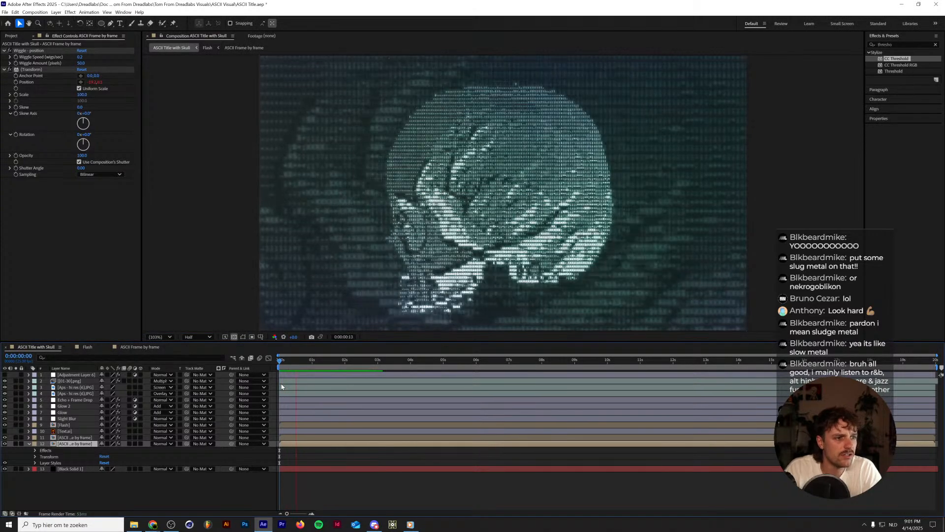
{"action": "left_click", "coordinate": [71, 425]}
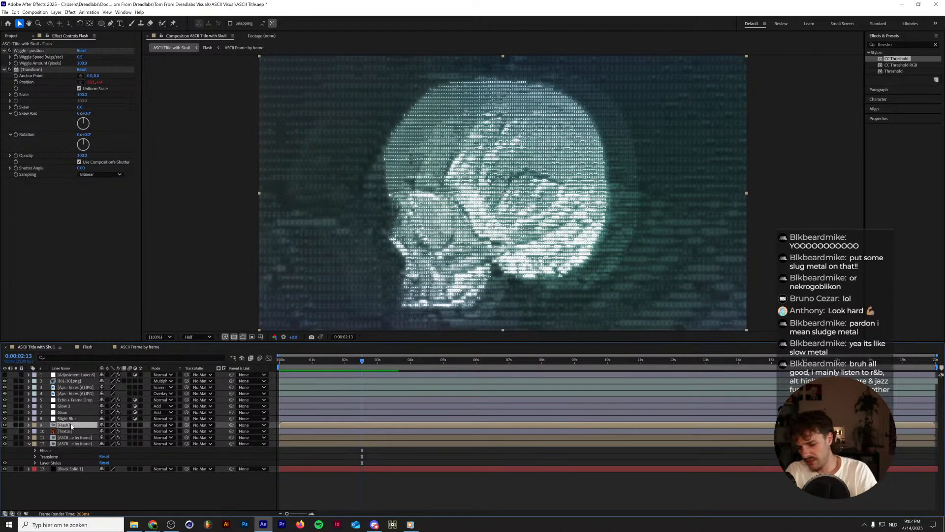
{"action": "key", "text": "Delete"}
{"action": "key", "text": "space"}
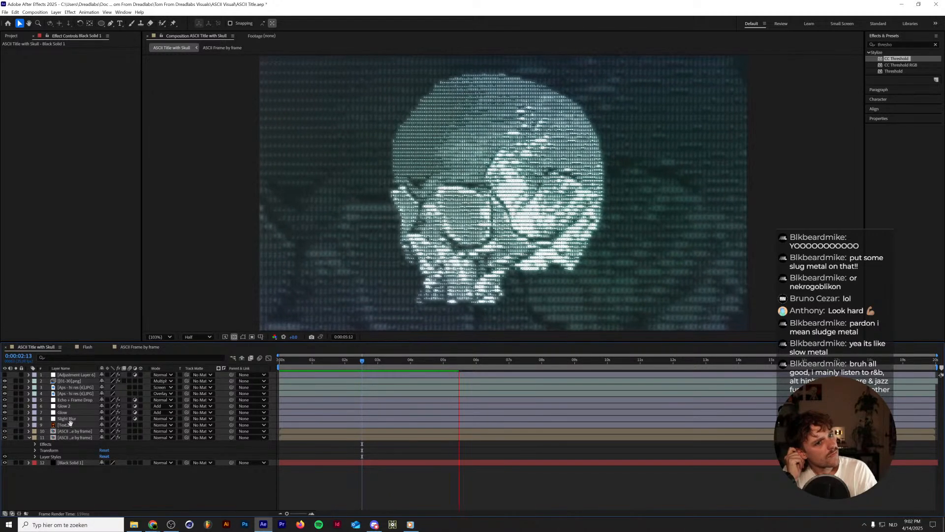
{"action": "key", "text": "space"}
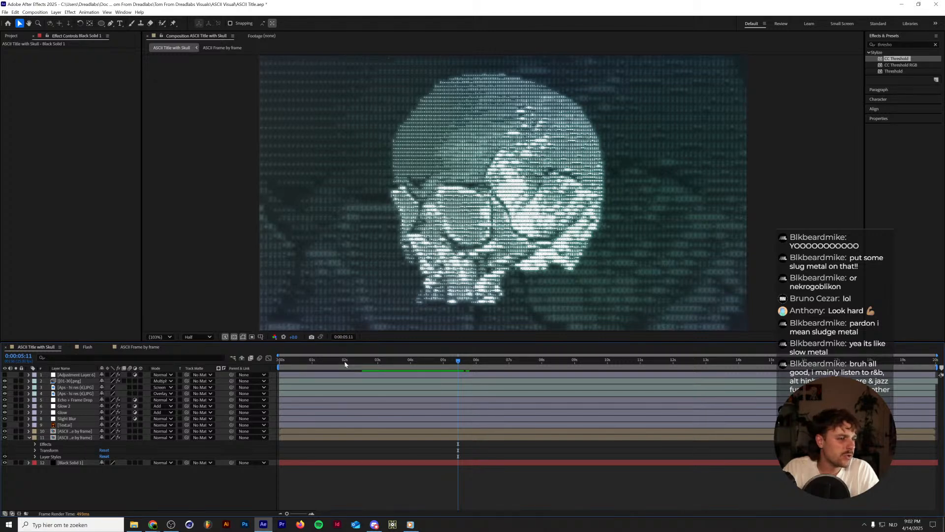
{"action": "left_click_drag", "start_coordinate": [386, 362], "coordinate": [245, 366]}
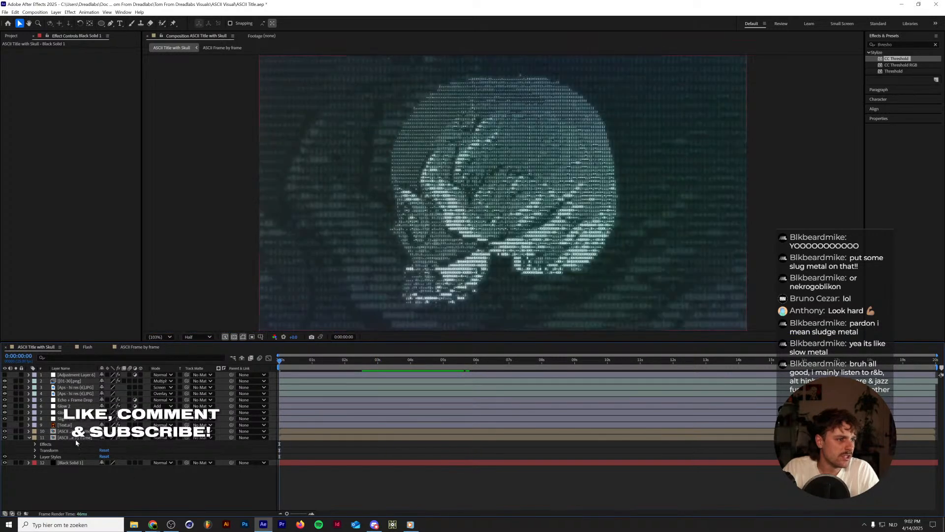
Time-stretch both ASCII Frame by frame layers to a new duration of 10 seconds.
{"action": "left_click", "coordinate": [68, 432]}
{"action": "left_click", "coordinate": [69, 433]}
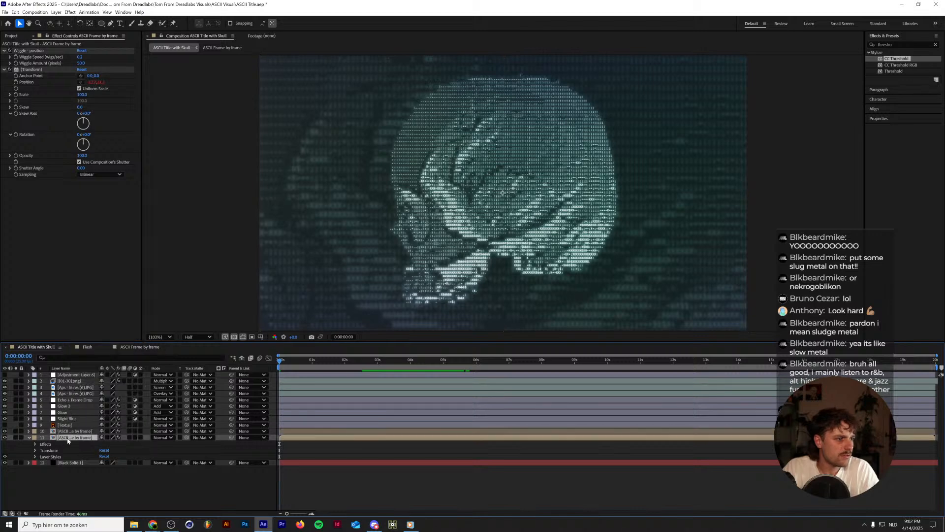
{"action": "right_click", "coordinate": [71, 432]}
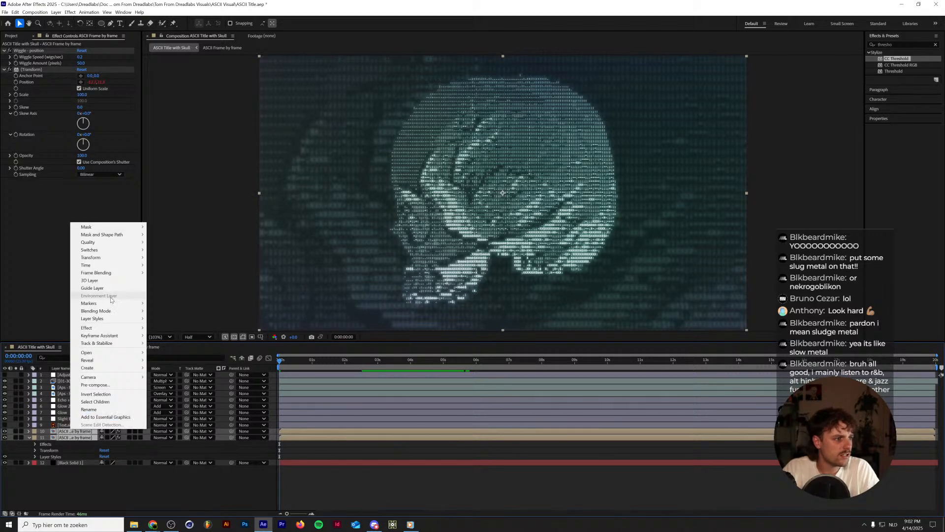
{"action": "mouse_move", "coordinate": [105, 269]}
{"action": "left_click", "coordinate": [168, 280]}
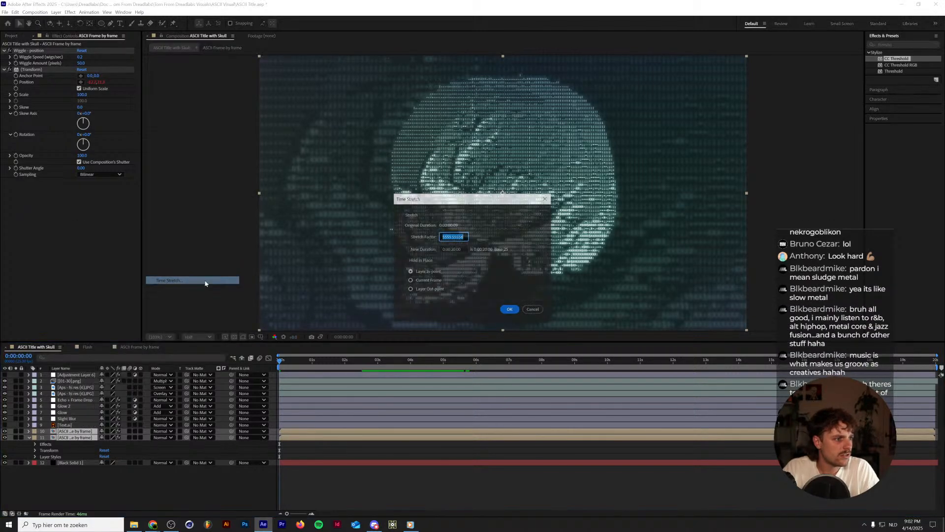
{"action": "left_click", "coordinate": [450, 249]}
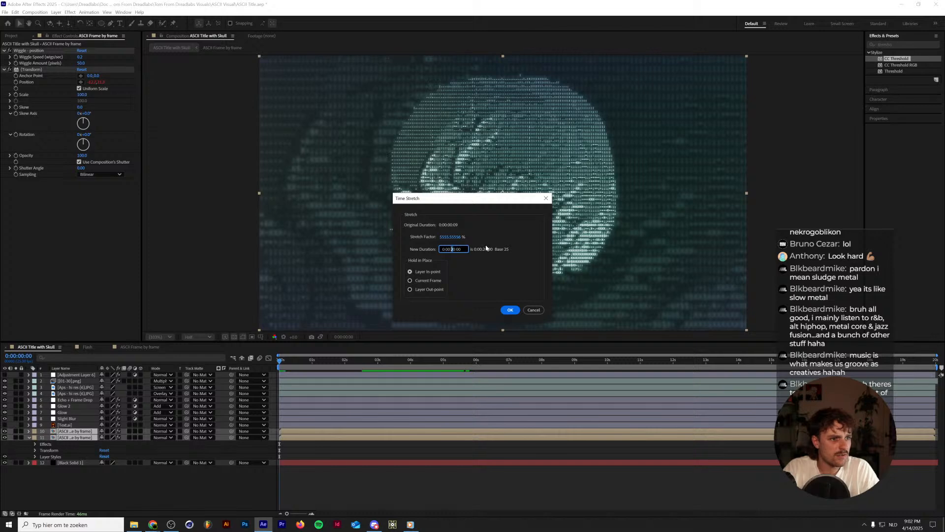
{"action": "key", "text": "Return"}
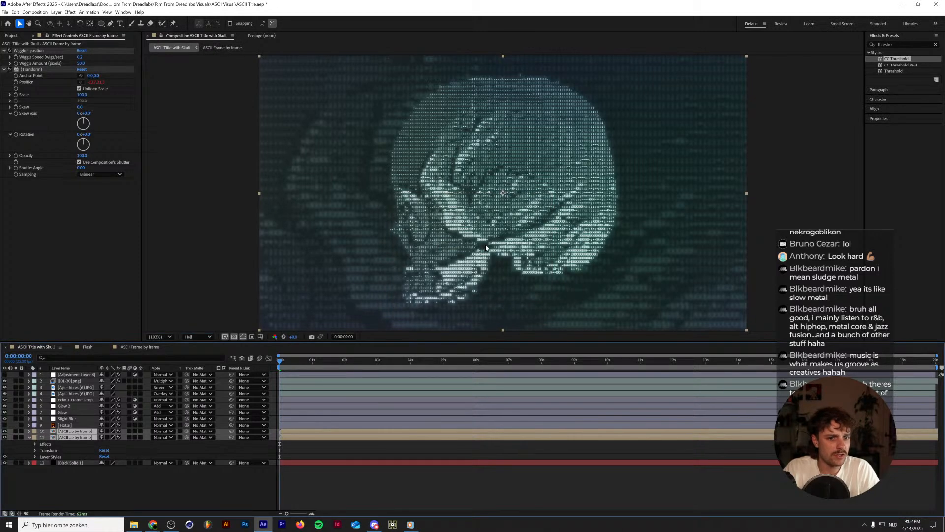
{"action": "right_click", "coordinate": [86, 433]}
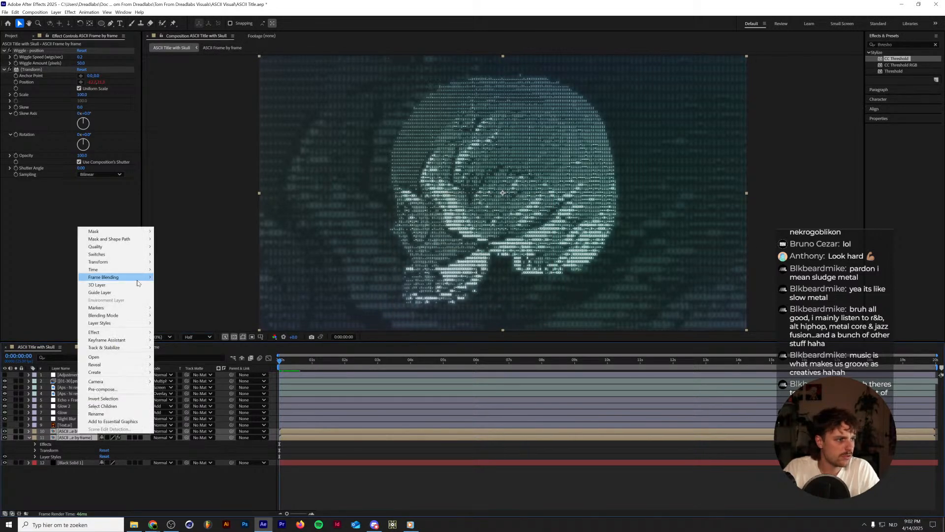
{"action": "mouse_move", "coordinate": [118, 270]}
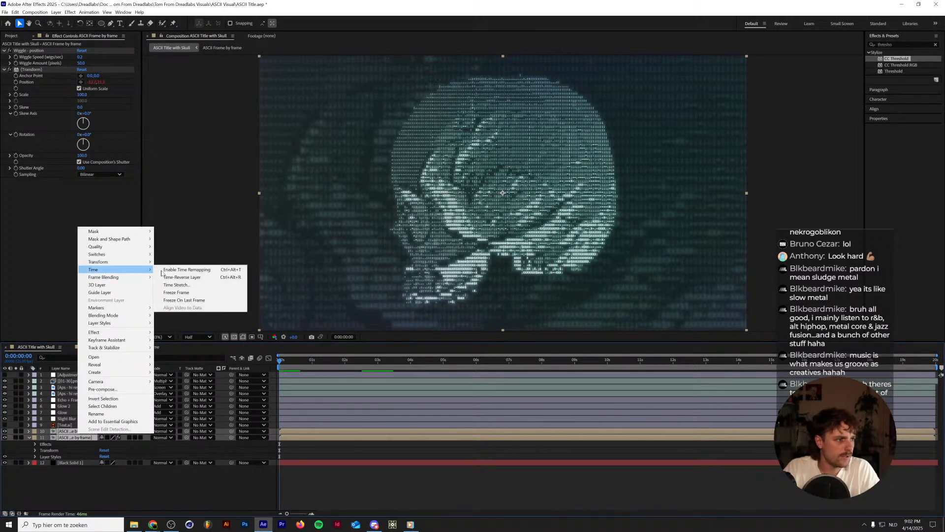
{"action": "left_click", "coordinate": [198, 286]}
{"action": "left_click", "coordinate": [442, 250]}
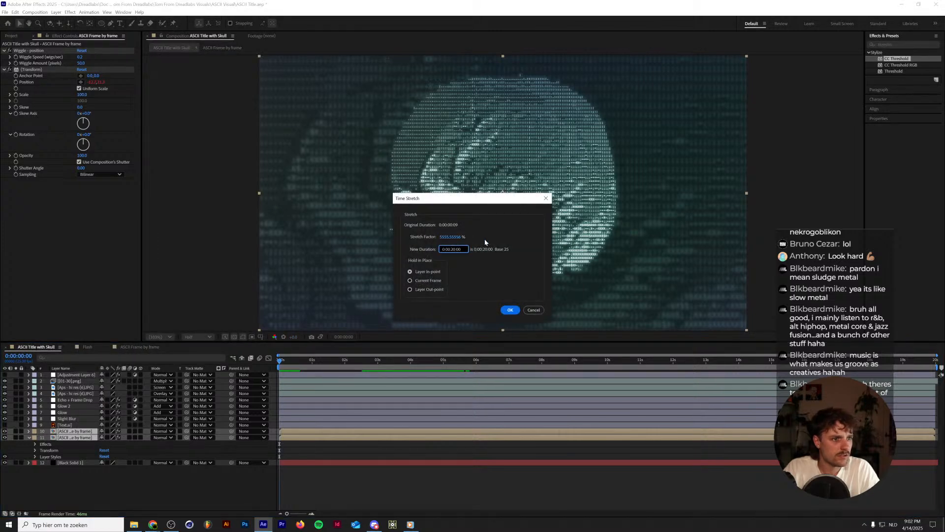
{"action": "type", "text": "1000"}
{"action": "key", "text": "Return"}
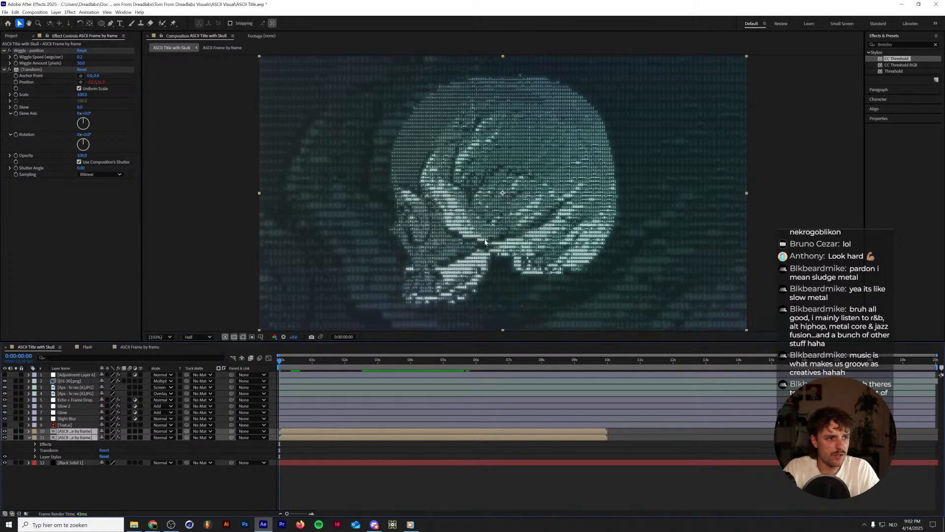
Duplicate the two stretched ASCII Frame by frame layers and time-reverse the duplicates.
{"action": "key", "text": "ctrl+d"}
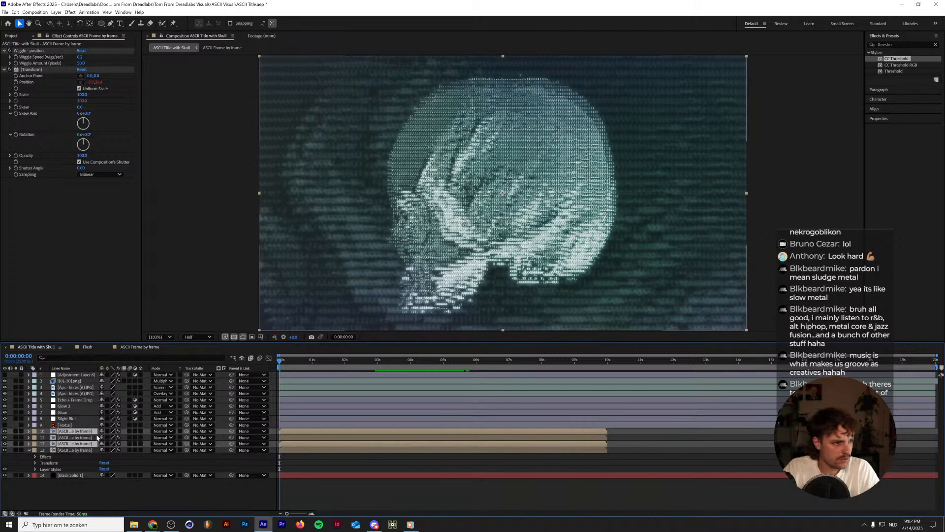
{"action": "right_click", "coordinate": [93, 431]}
{"action": "mouse_move", "coordinate": [129, 270]}
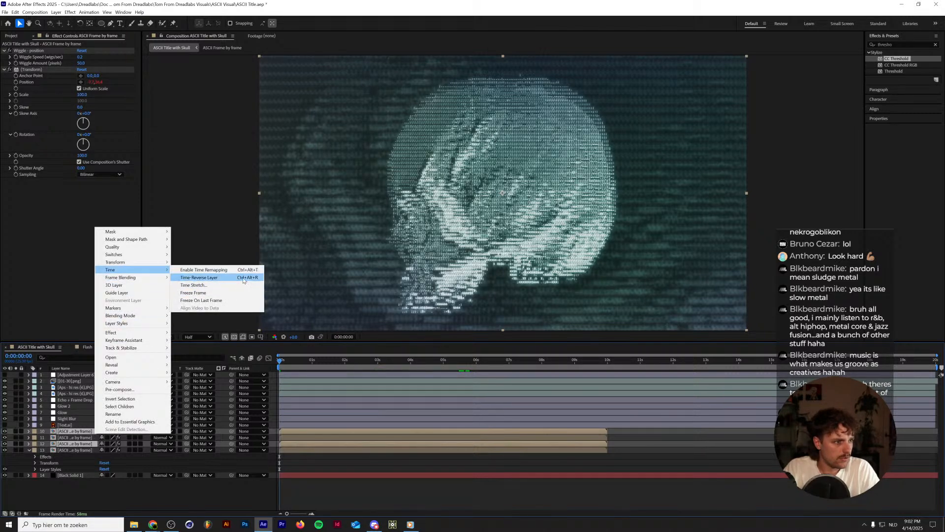
{"action": "left_click", "coordinate": [244, 277]}
Shift the two reversed ASCII Frame by frame copies to begin at the 10-second mark and preview the composition from the start.
{"action": "left_click_drag", "start_coordinate": [297, 433], "coordinate": [622, 428]}
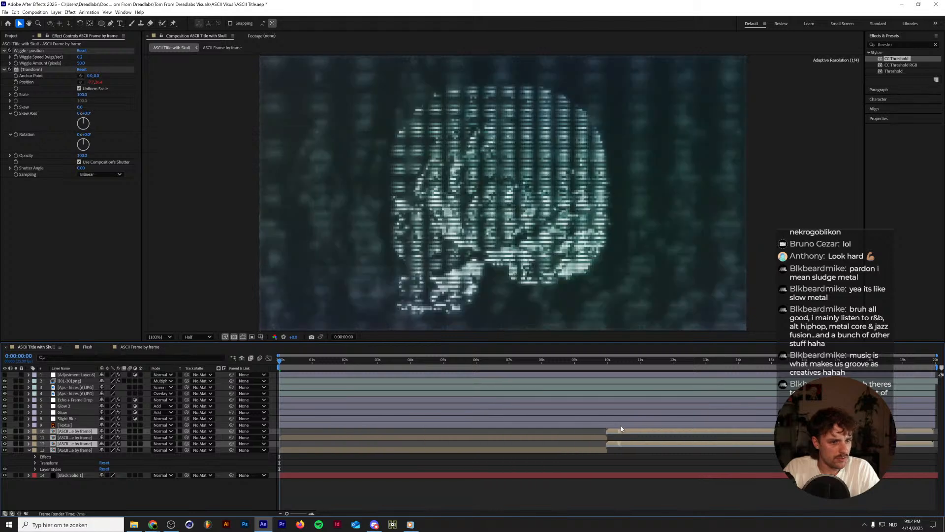
{"action": "key", "text": "space"}
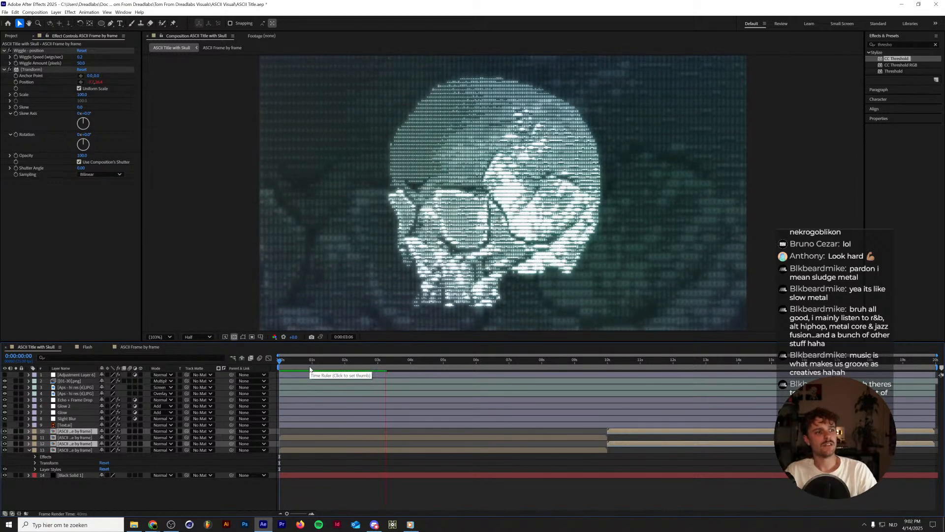
{"action": "key", "text": "space"}
{"action": "key", "text": "space"}
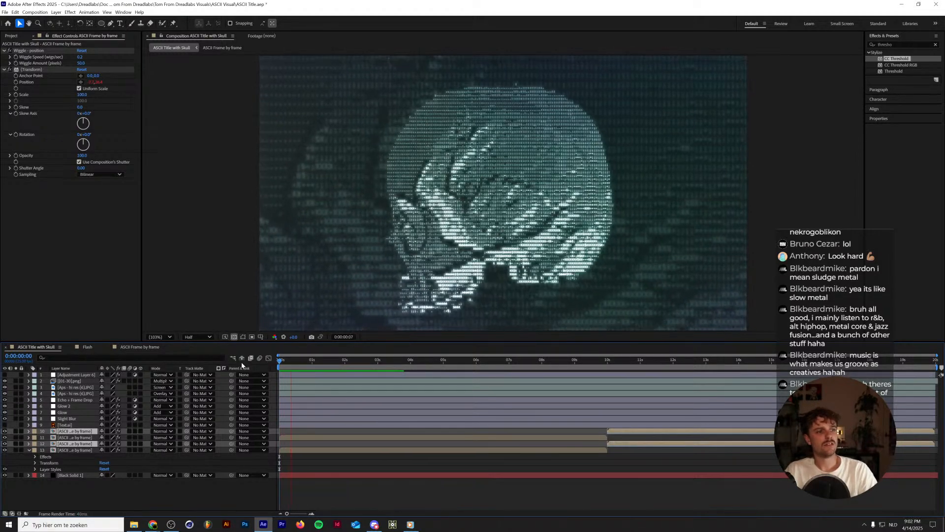
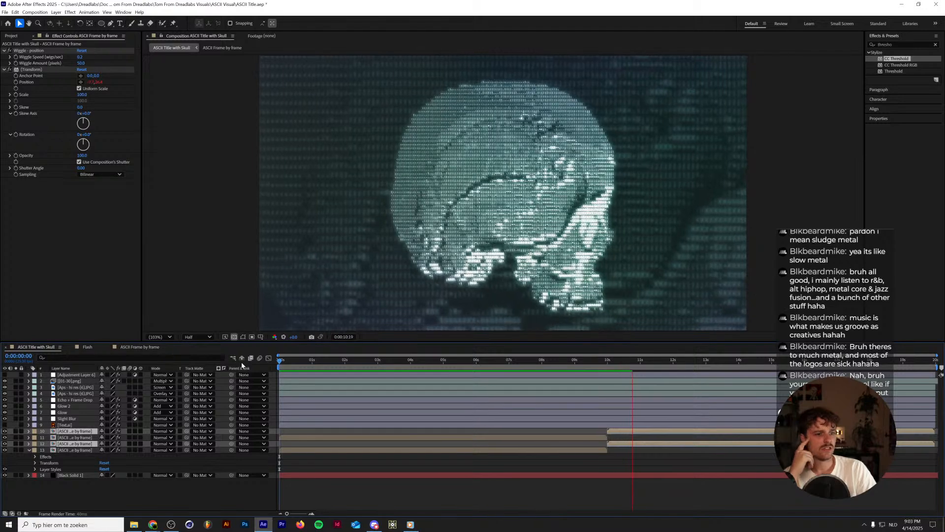
Close the ASCII Frame by frame and Flash composition timelines, leaving only ASCII Title with Skull open.
{"action": "double_click", "coordinate": [120, 431]}
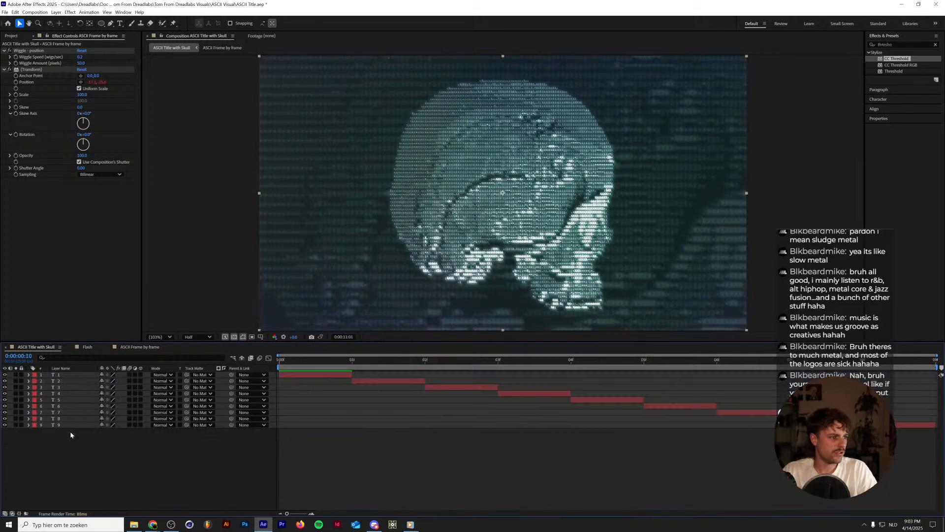
{"action": "left_click", "coordinate": [108, 347]}
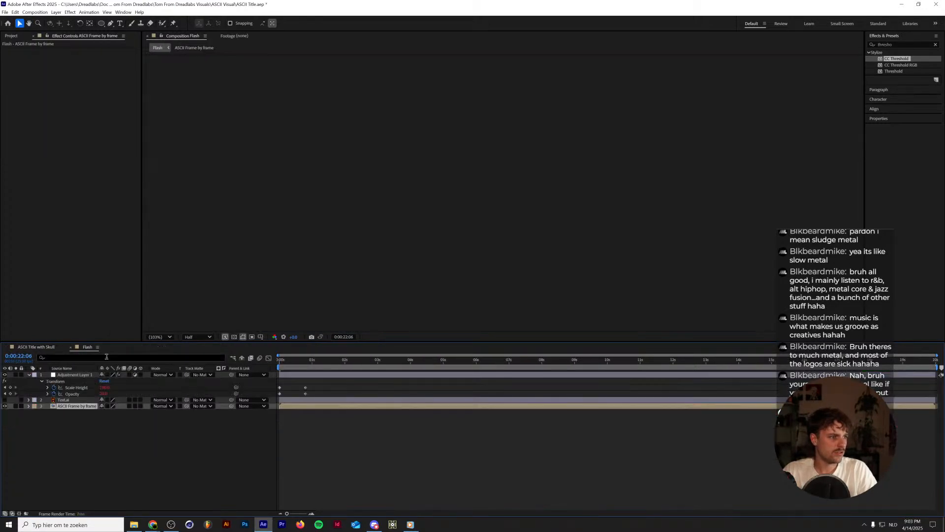
{"action": "left_click", "coordinate": [70, 346]}
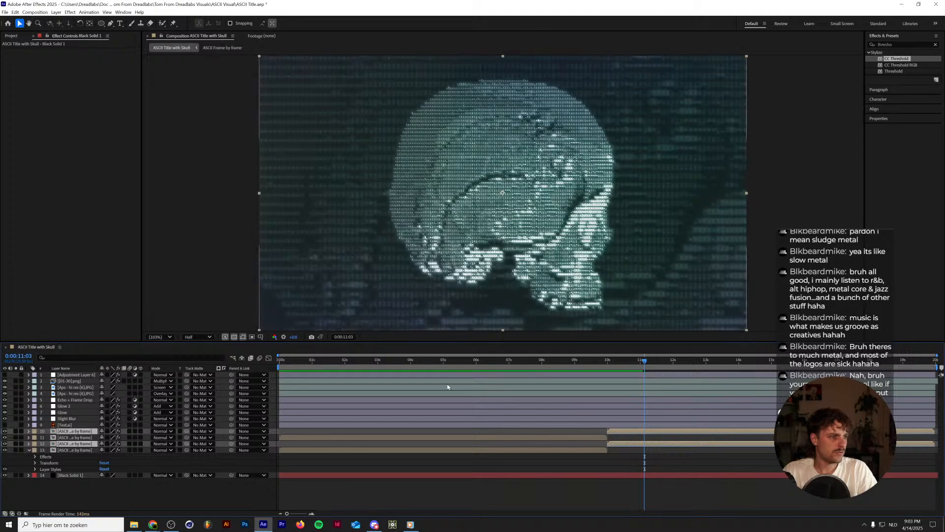
Turn off the Echo effect on the Echo + Frame Drop layer and check playback around the 10-second mark.
{"action": "left_click", "coordinate": [597, 362]}
{"action": "left_click", "coordinate": [608, 361]}
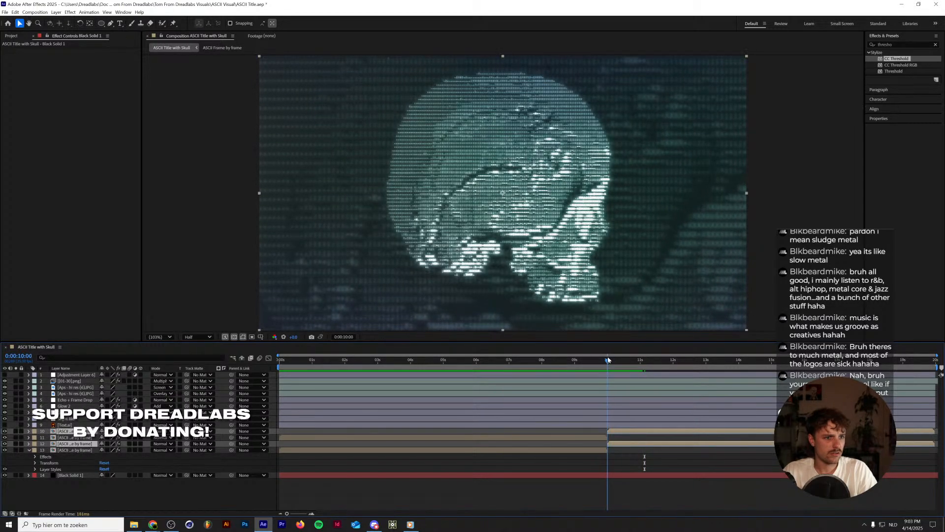
{"action": "left_click", "coordinate": [501, 362]}
{"action": "left_click_drag", "start_coordinate": [473, 366], "coordinate": [607, 375]}
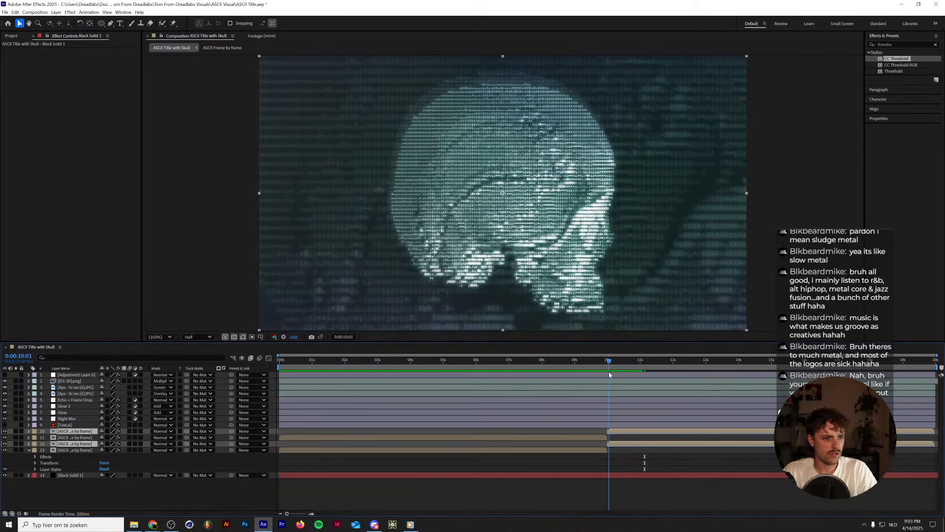
{"action": "left_click", "coordinate": [71, 399]}
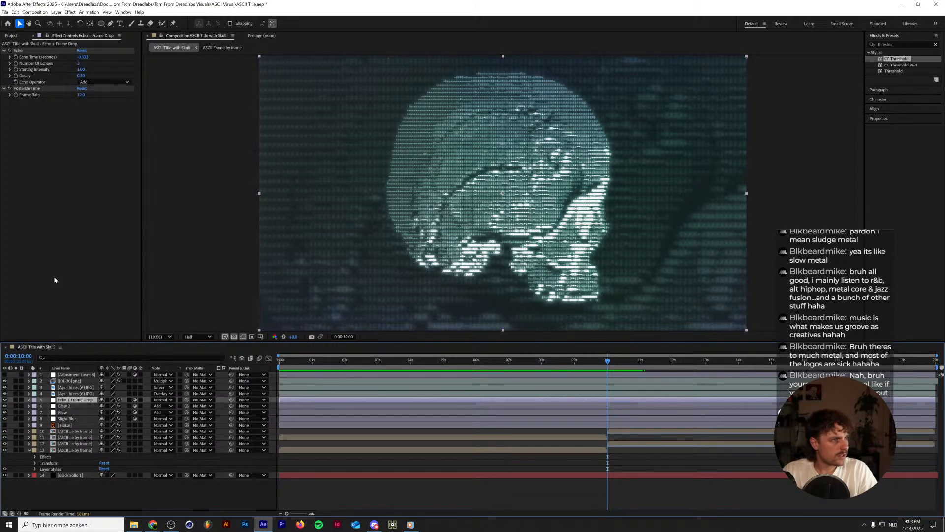
{"action": "left_click", "coordinate": [9, 50]}
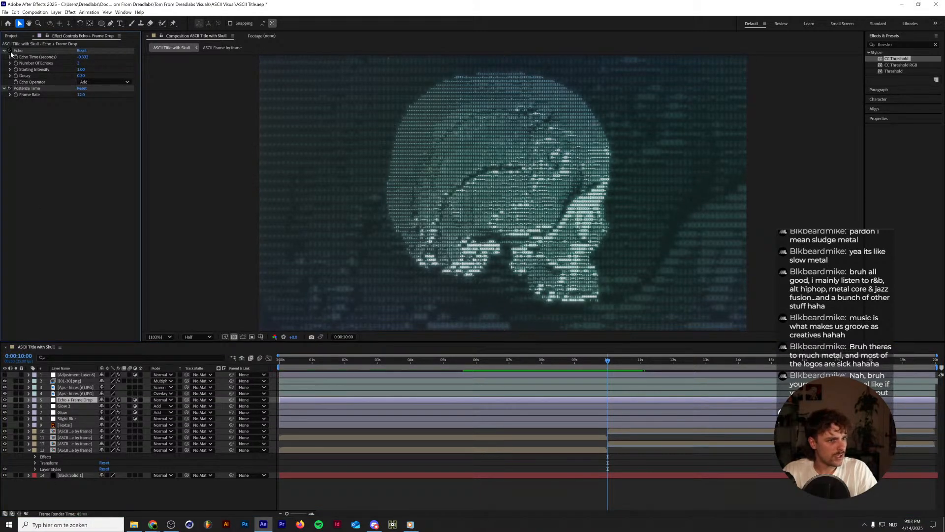
{"action": "key", "text": "space"}
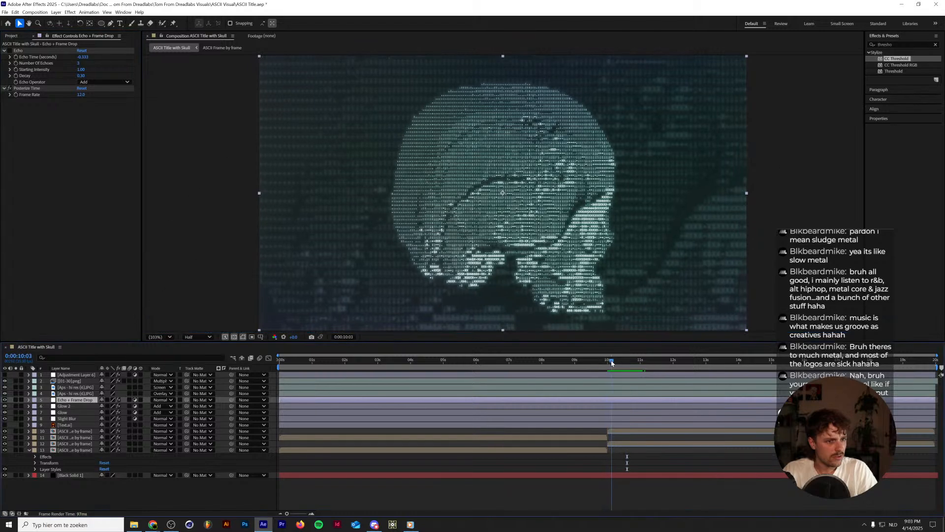
{"action": "key", "text": "space"}
Inspect the JPG texture, [01-30].png, Slight Blur and Text.ai layers, soloing the texture layers to see their contribution.
{"action": "left_click", "coordinate": [74, 394]}
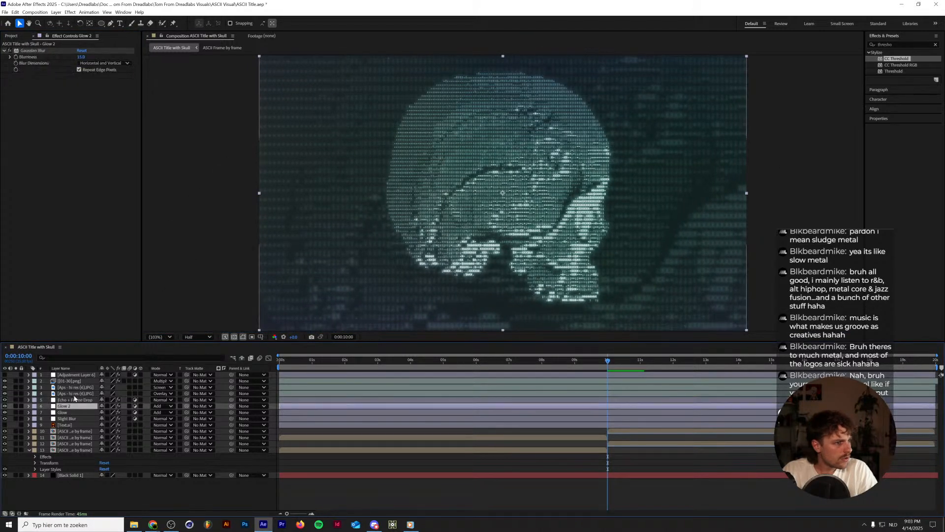
{"action": "left_click", "coordinate": [75, 388]}
{"action": "left_click", "coordinate": [75, 394], "text": "shift"}
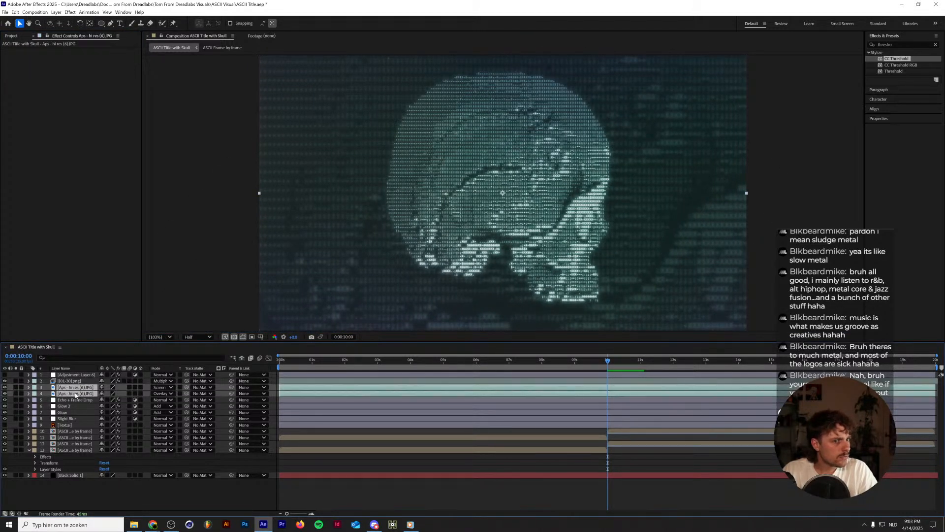
{"action": "left_click", "coordinate": [15, 388]}
{"action": "left_click", "coordinate": [16, 388]}
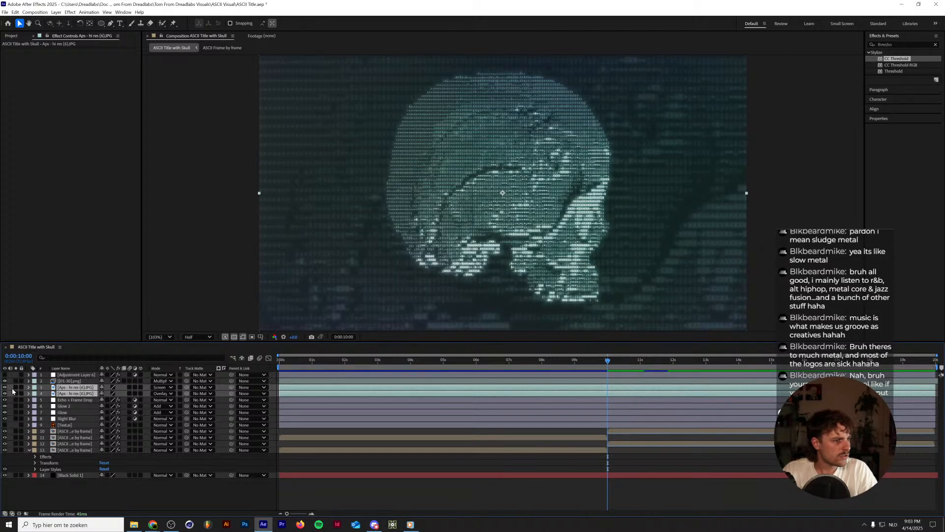
{"action": "left_click", "coordinate": [76, 382]}
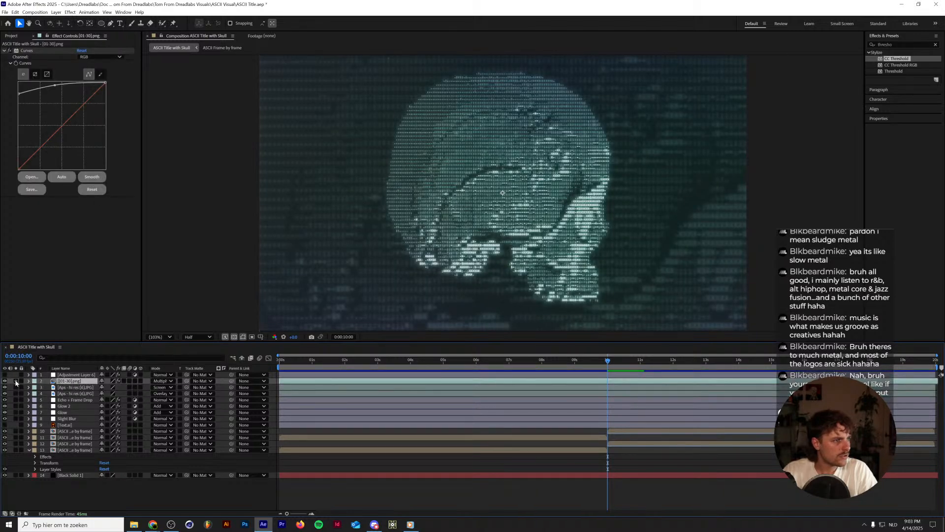
{"action": "left_click", "coordinate": [16, 382]}
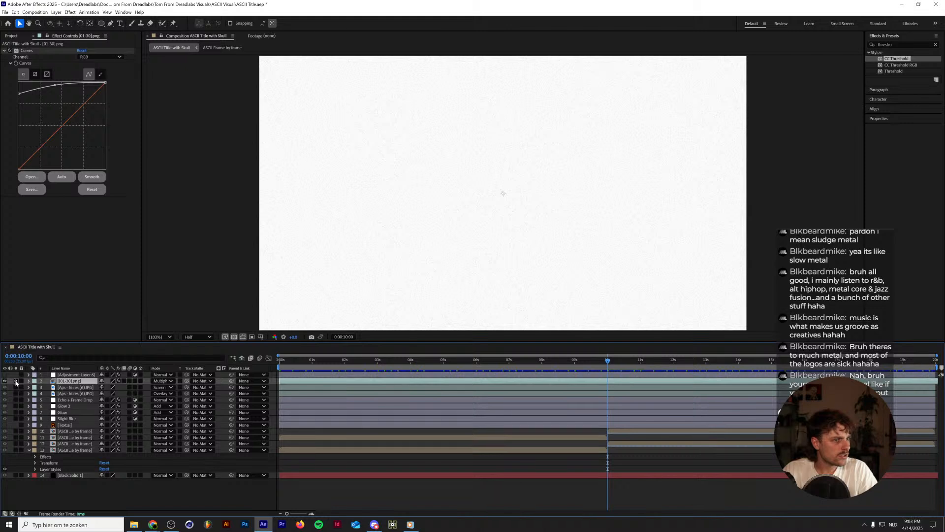
{"action": "left_click", "coordinate": [16, 381]}
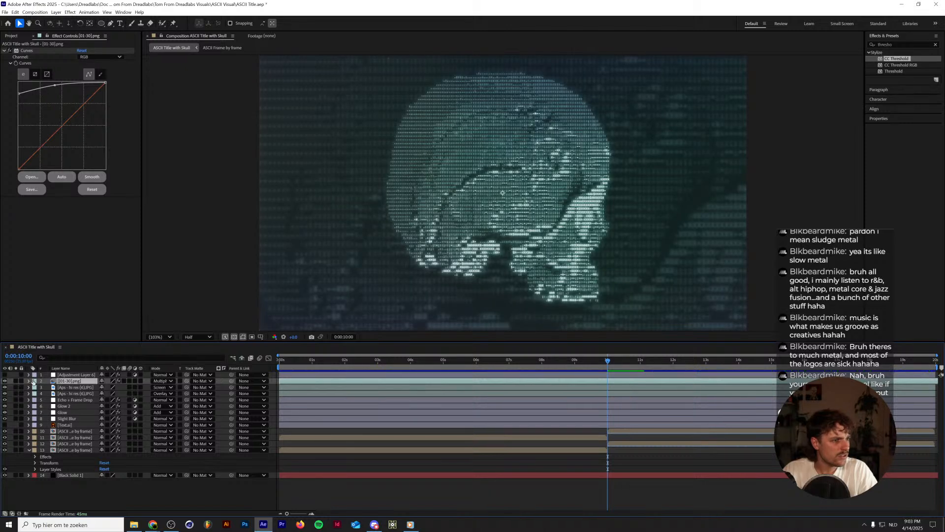
{"action": "left_click", "coordinate": [75, 419]}
{"action": "left_click", "coordinate": [74, 426]}
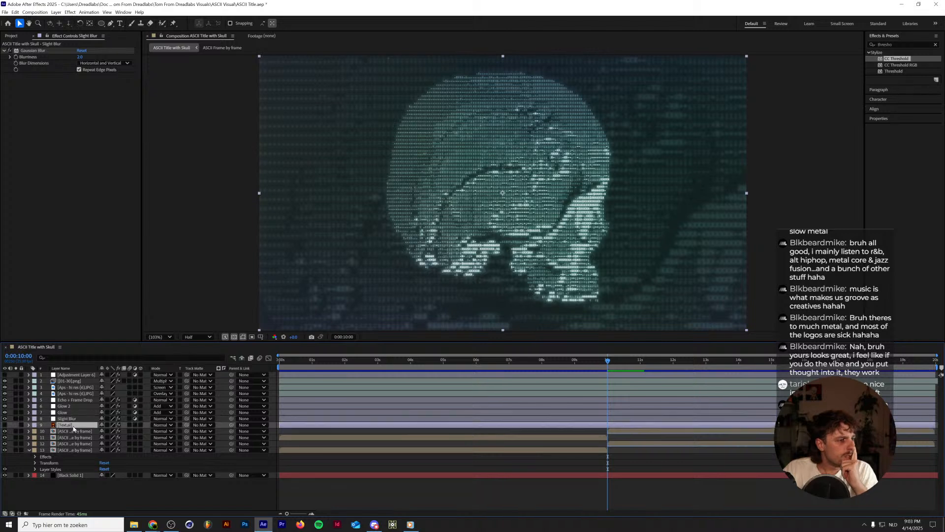
Hide the two lower ASCII Frame by frame background layers, check the skull without them, and delete both layers.
{"action": "left_click", "coordinate": [74, 431]}
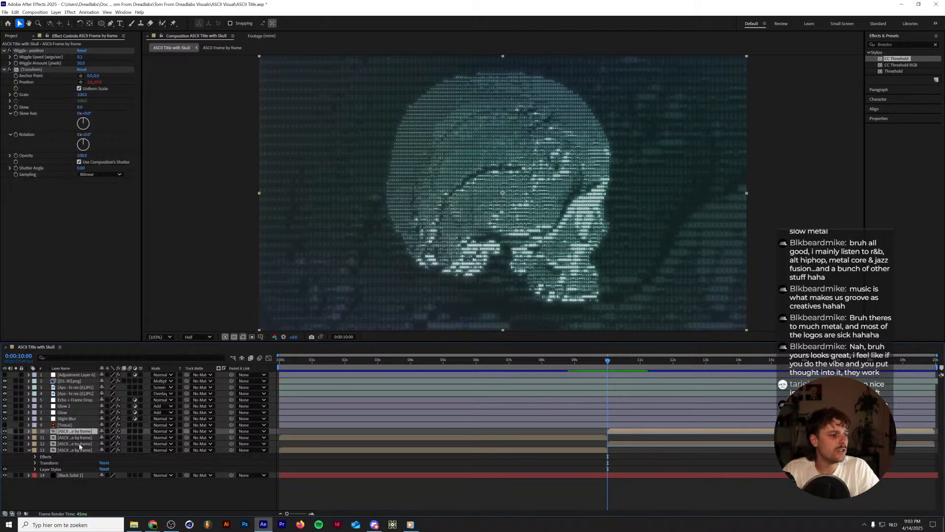
{"action": "key", "text": "ctrl+Down"}
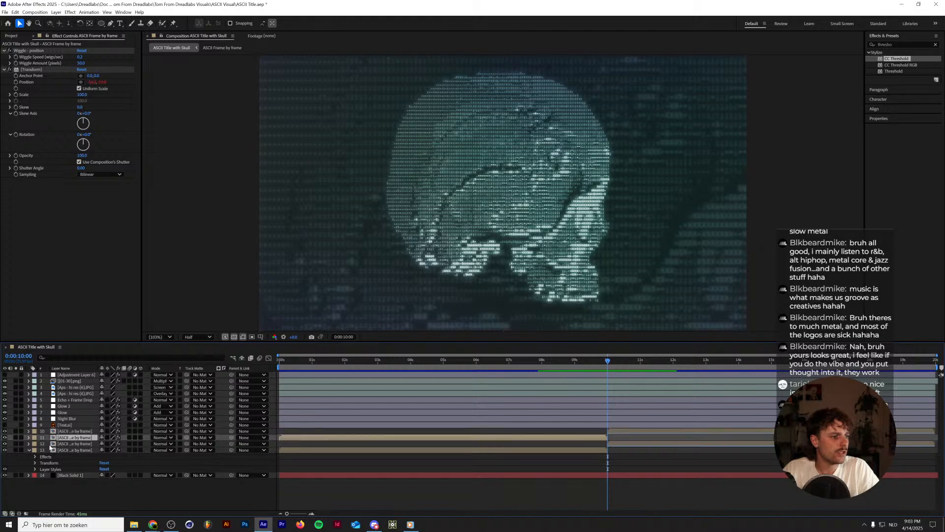
{"action": "left_click", "coordinate": [2, 444]}
{"action": "left_click", "coordinate": [4, 443]}
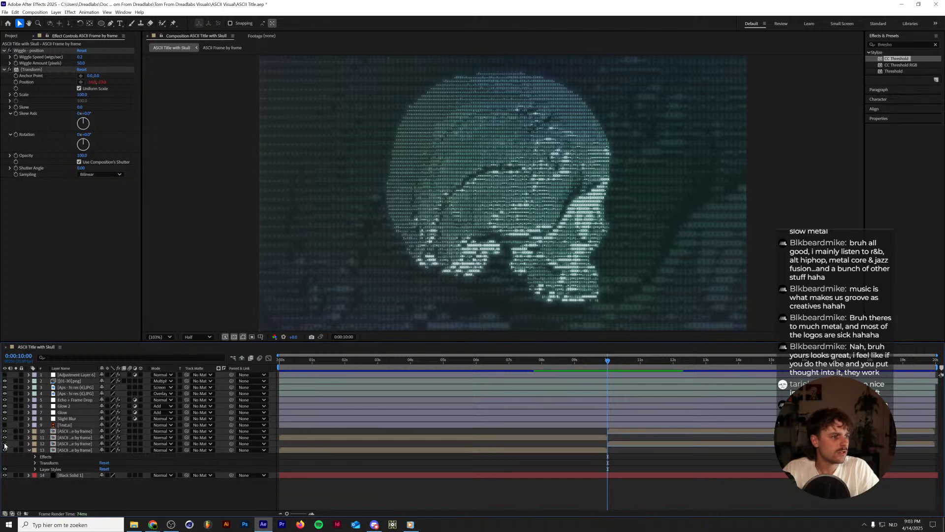
{"action": "left_click", "coordinate": [5, 450]}
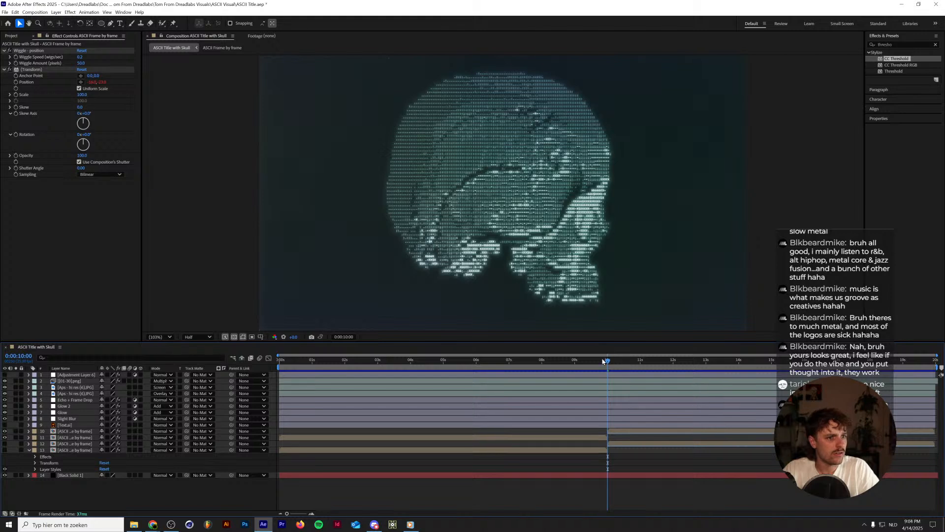
{"action": "left_click_drag", "start_coordinate": [603, 360], "coordinate": [650, 361]}
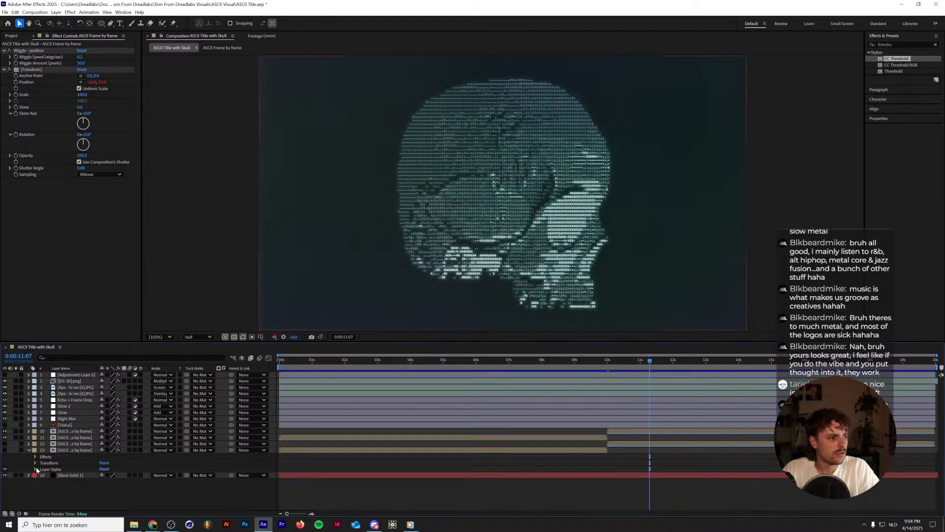
{"action": "left_click", "coordinate": [71, 450]}
{"action": "left_click", "coordinate": [74, 444], "text": "shift"}
{"action": "key", "text": "Delete"}
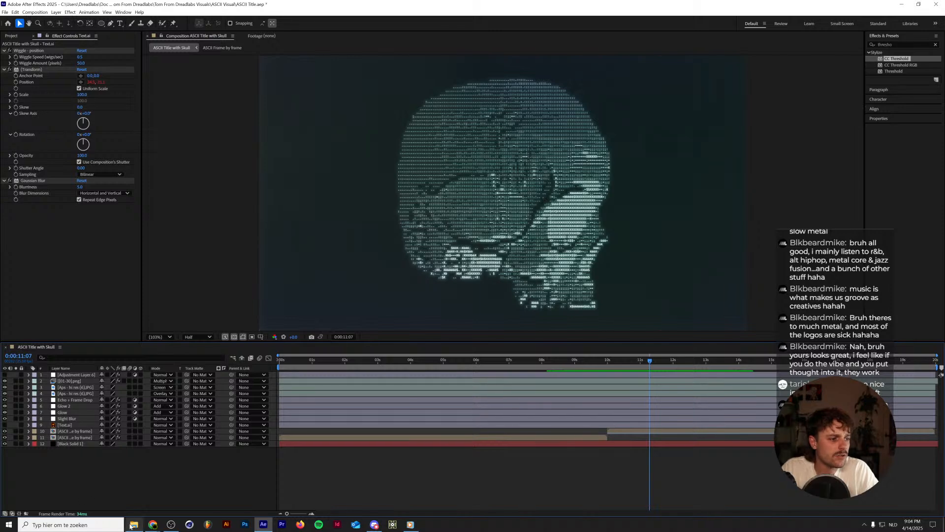
Open the recent project ASCII Matrix.aep to view its composition, and reopen ASCII Title.aep.
{"action": "mouse_move", "coordinate": [134, 524]}
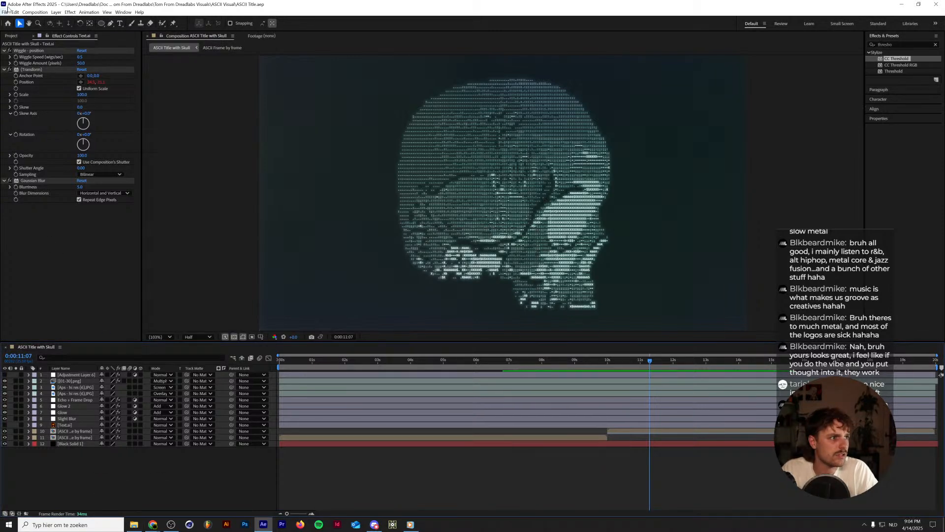
{"action": "left_click", "coordinate": [6, 12]}
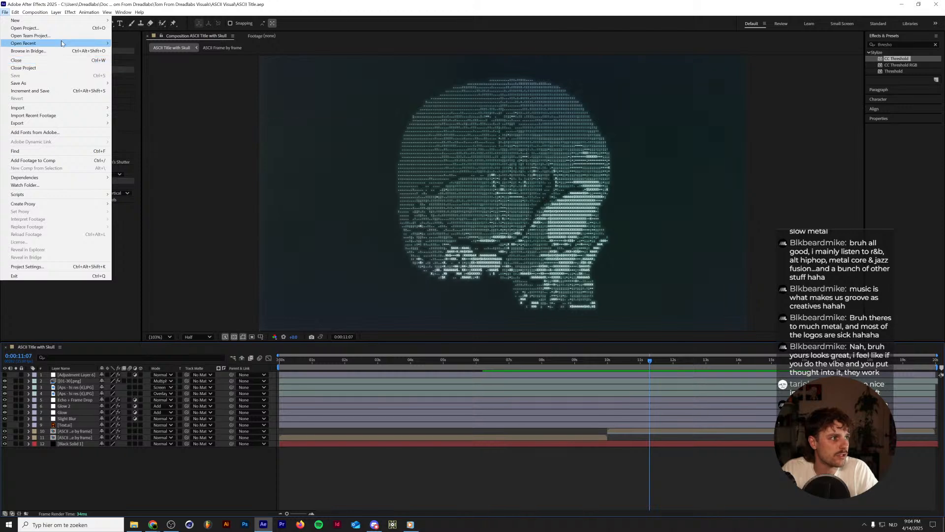
{"action": "mouse_move", "coordinate": [62, 44]}
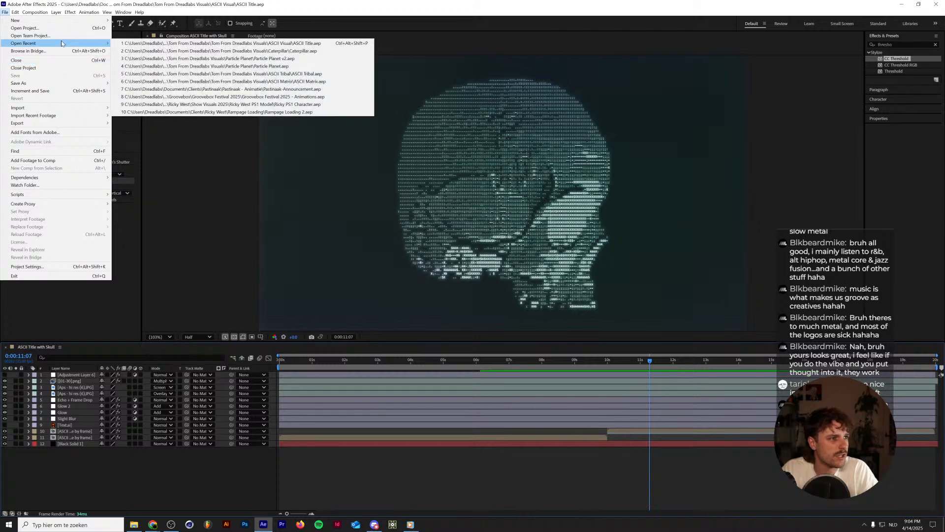
{"action": "left_click", "coordinate": [334, 82]}
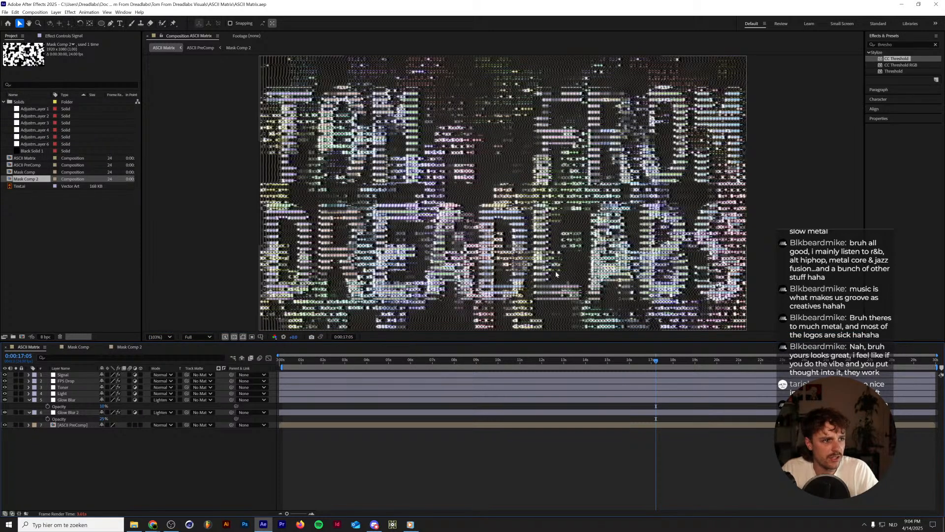
{"action": "left_click", "coordinate": [5, 13]}
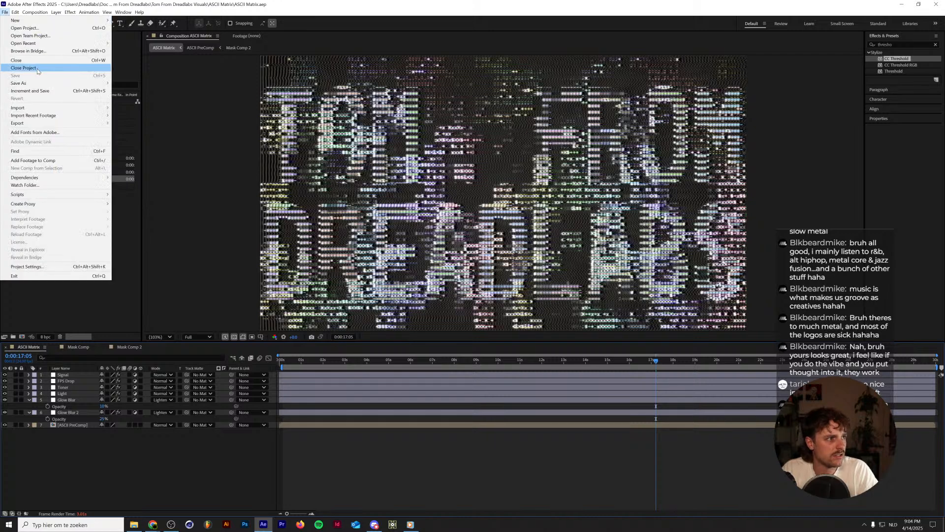
{"action": "mouse_move", "coordinate": [61, 43]}
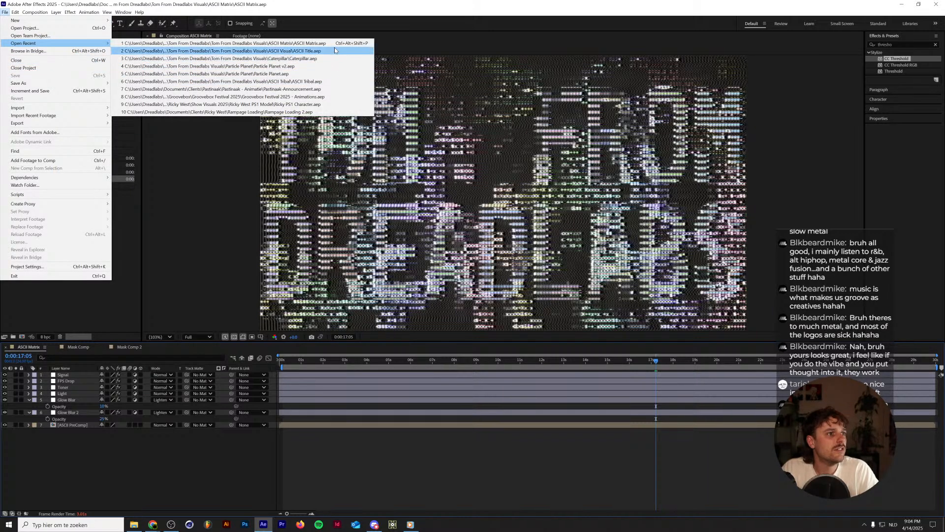
{"action": "left_click", "coordinate": [334, 49]}
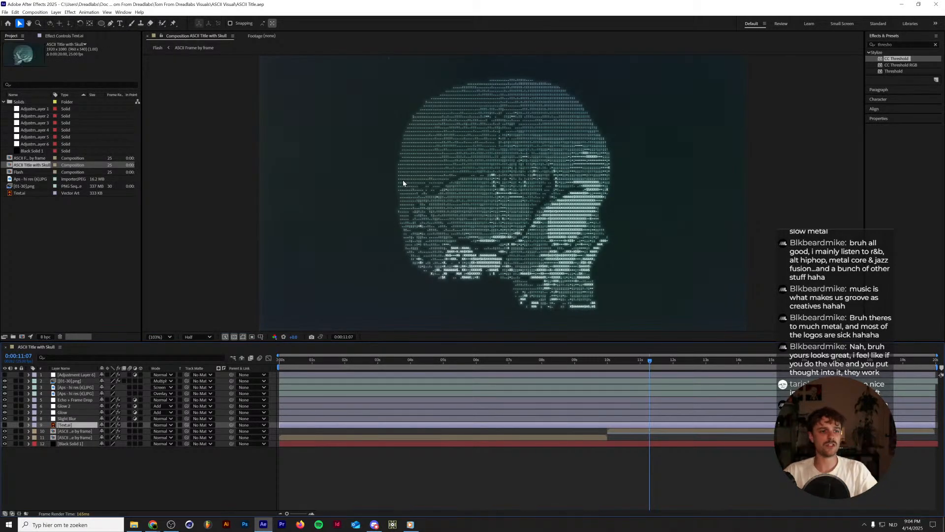
Return to the start of the timeline and delete the Text.ai layer from ASCII Title with Skull.
{"action": "left_click_drag", "start_coordinate": [330, 360], "coordinate": [276, 362]}
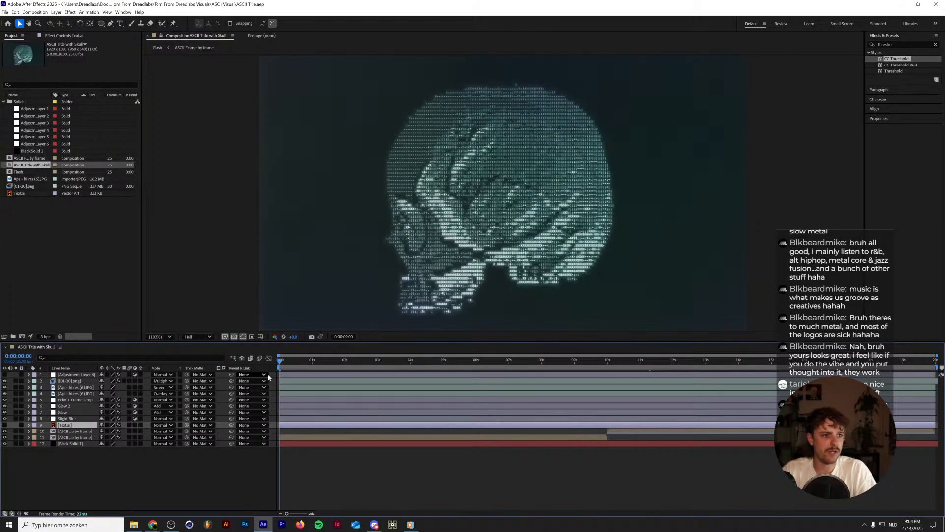
{"action": "left_click", "coordinate": [68, 431]}
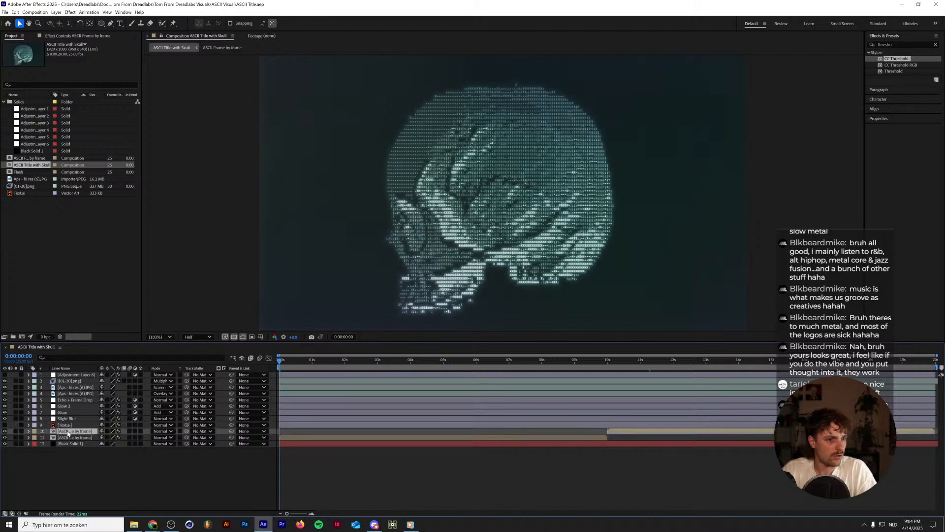
{"action": "left_click", "coordinate": [62, 425]}
{"action": "key", "text": "Delete"}
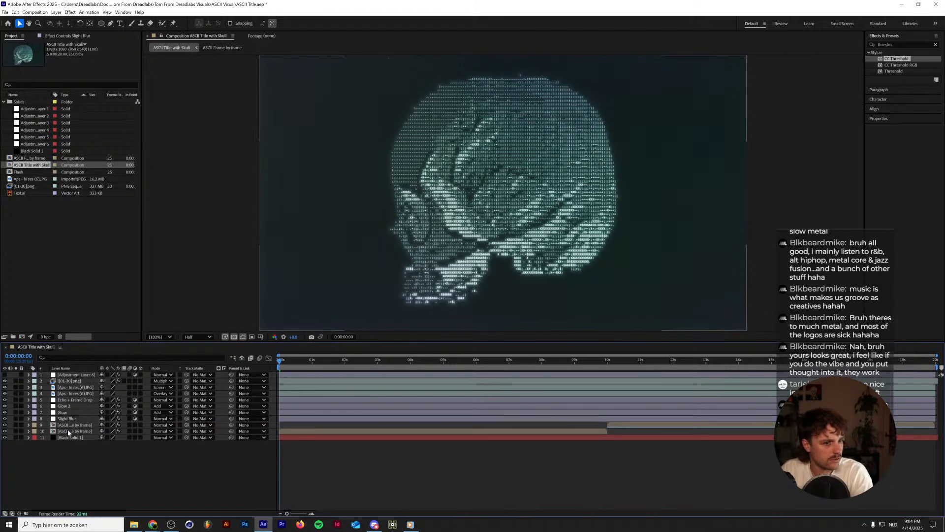
Remove the Wiggle - position and Transform effects from both remaining ASCII Frame by frame layers.
{"action": "left_click", "coordinate": [69, 432]}
{"action": "left_click", "coordinate": [73, 37]}
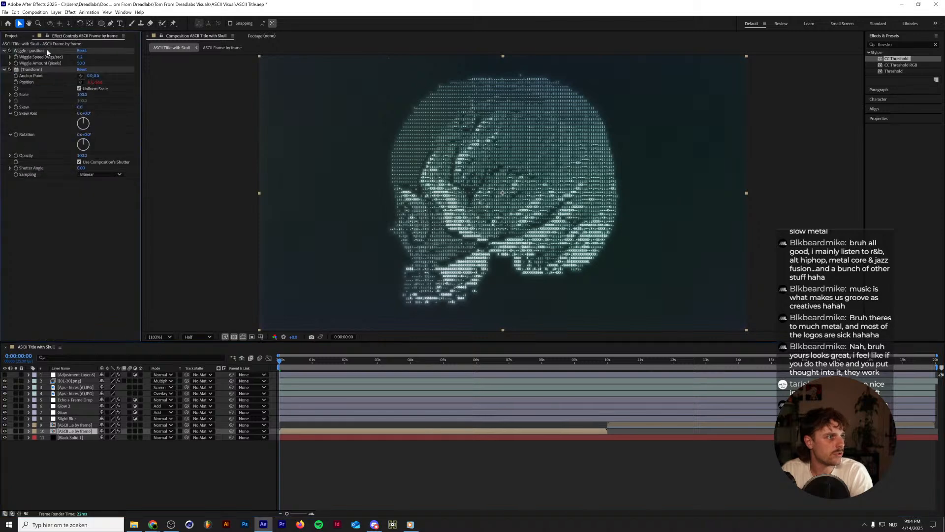
{"action": "left_click", "coordinate": [32, 51]}
{"action": "key", "text": "Delete"}
{"action": "left_click", "coordinate": [625, 422]}
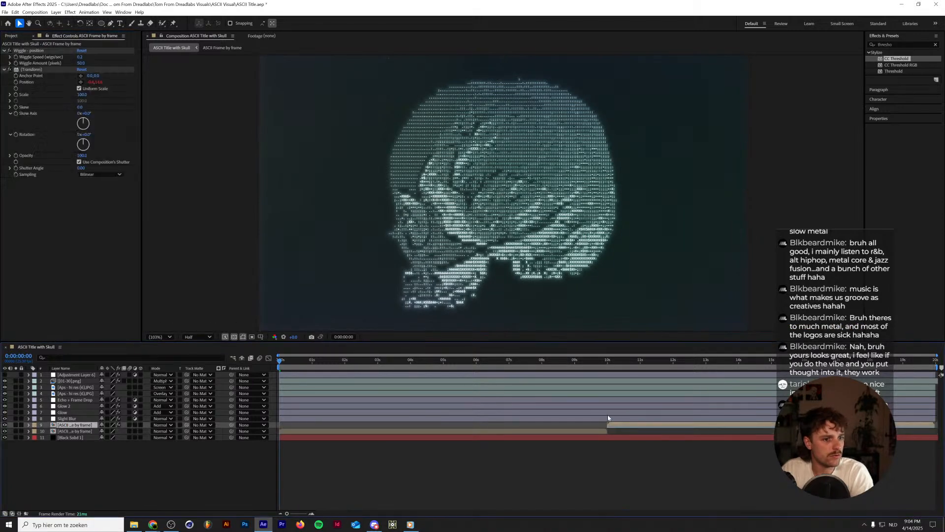
{"action": "left_click", "coordinate": [36, 51]}
{"action": "key", "text": "Delete"}
{"action": "left_click", "coordinate": [35, 51]}
{"action": "key", "text": "Delete"}
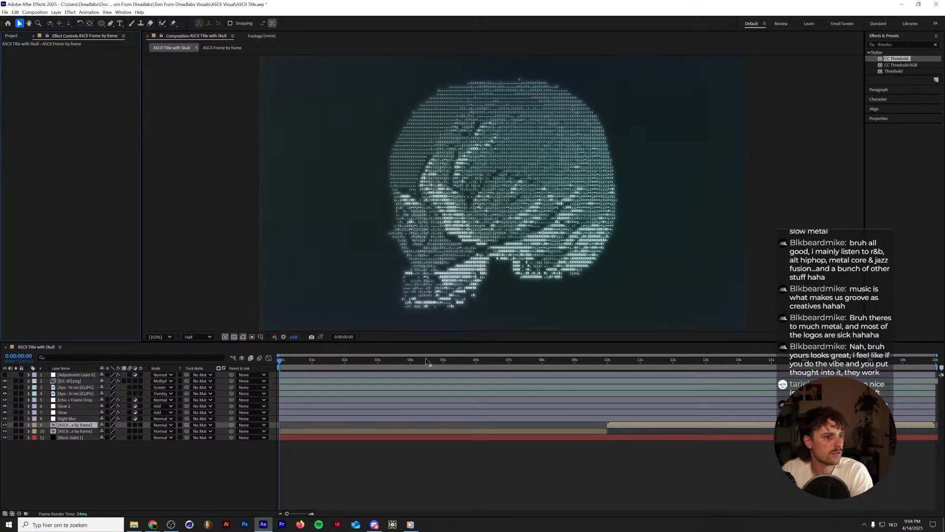
Delete the later ASCII Frame by frame layer and pre-compose the remaining one as Nodding Skull, moving all attributes into the new composition.
{"action": "key", "text": "Delete"}
{"action": "right_click", "coordinate": [79, 427]}
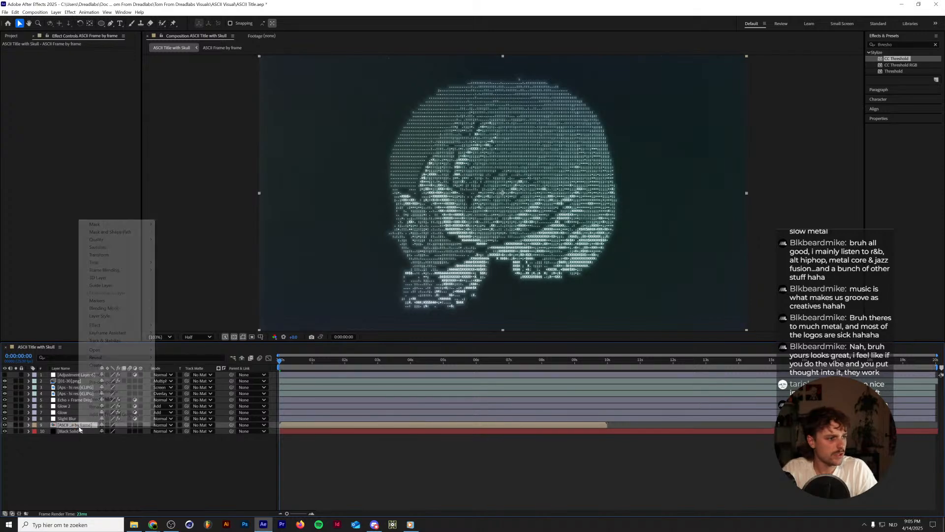
{"action": "mouse_move", "coordinate": [116, 312]}
{"action": "left_click", "coordinate": [104, 382]}
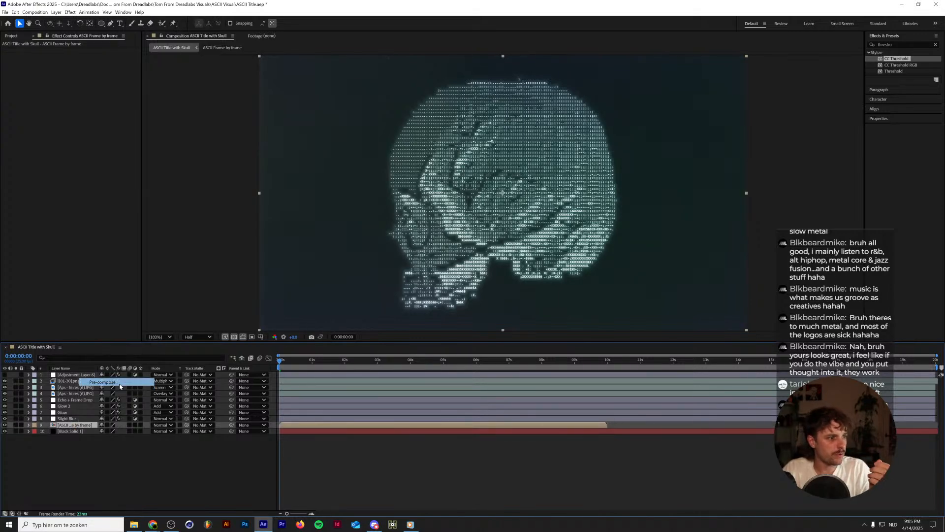
{"action": "type", "text": "k"}
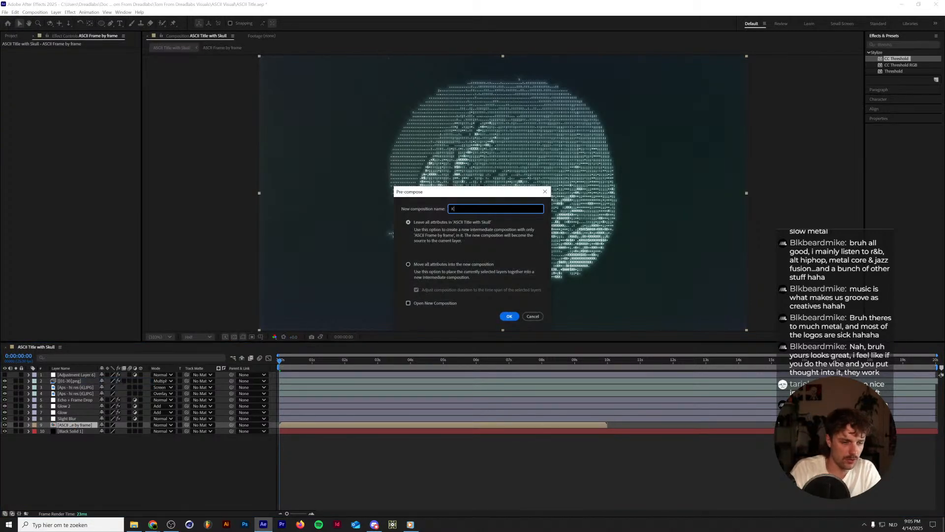
{"action": "type", "text": "odding Sku"}
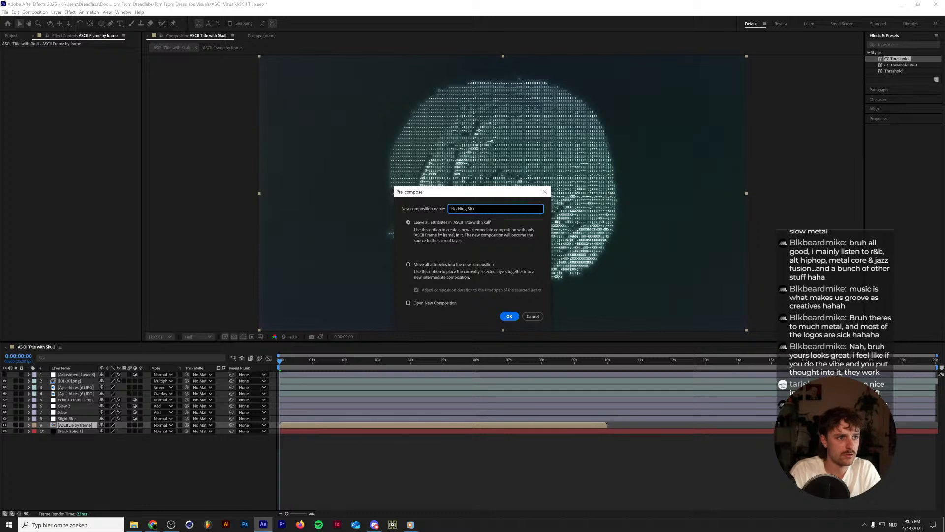
{"action": "type", "text": "ll"}
{"action": "key", "text": "Return"}
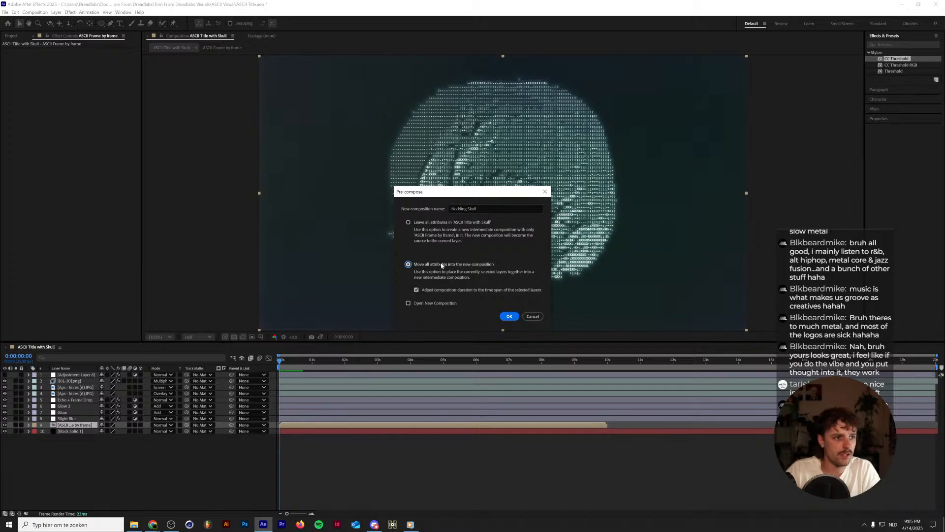
{"action": "left_click", "coordinate": [510, 316]}
Open the Nodding Skull composition, turn off its transparency grid, and enable time remapping on the ASCII Frame by frame layer.
{"action": "double_click", "coordinate": [64, 425]}
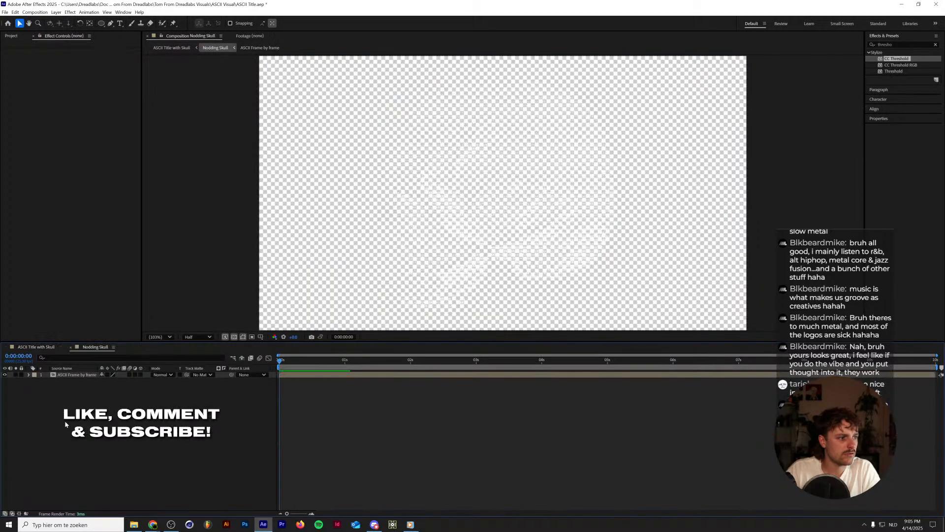
{"action": "right_click", "coordinate": [82, 376]}
{"action": "left_click", "coordinate": [236, 406]}
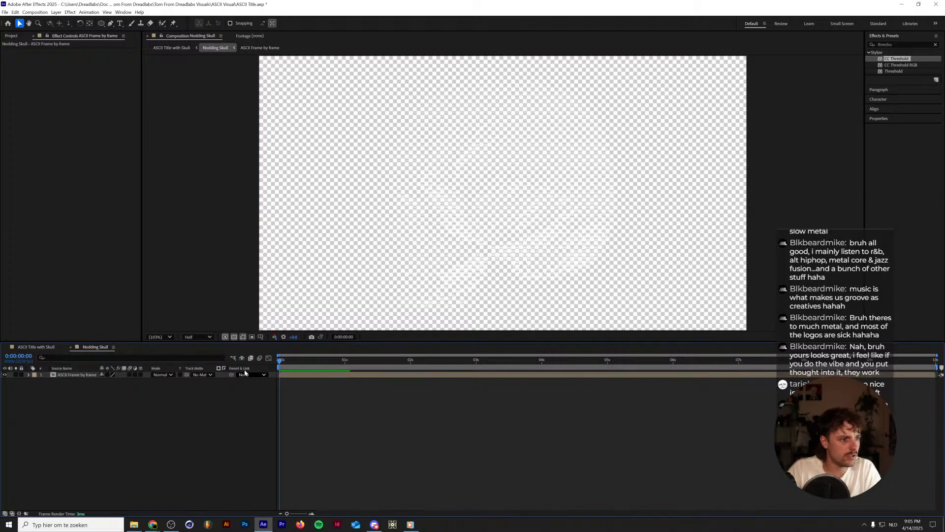
{"action": "left_click", "coordinate": [233, 337]}
{"action": "right_click", "coordinate": [83, 375]}
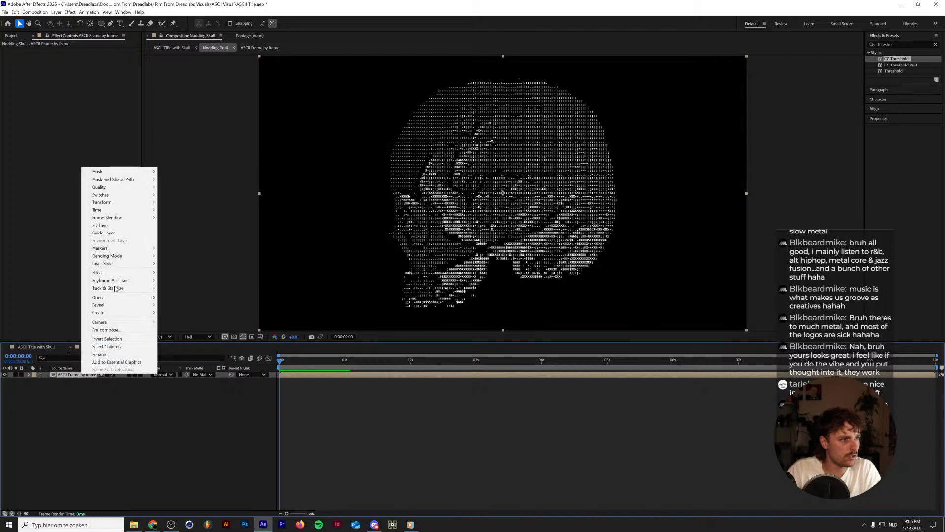
{"action": "mouse_move", "coordinate": [126, 210]}
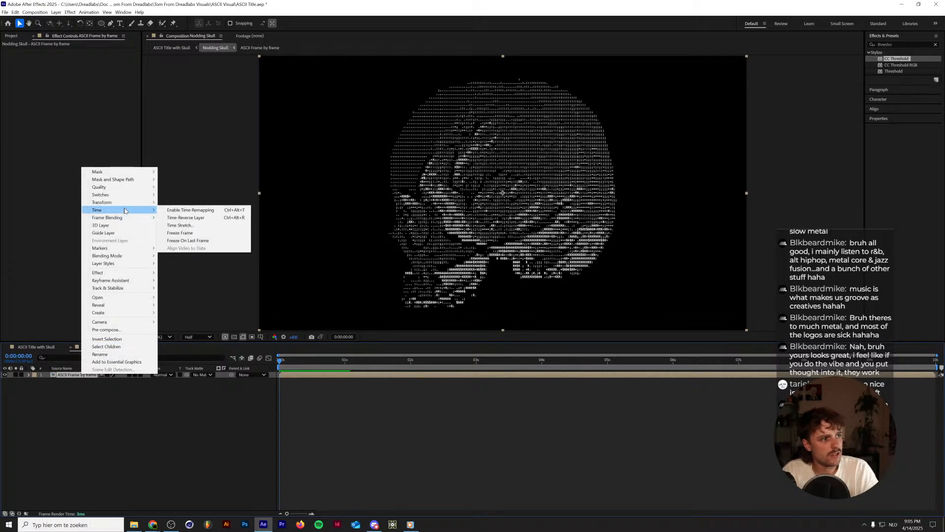
{"action": "left_click", "coordinate": [199, 210]}
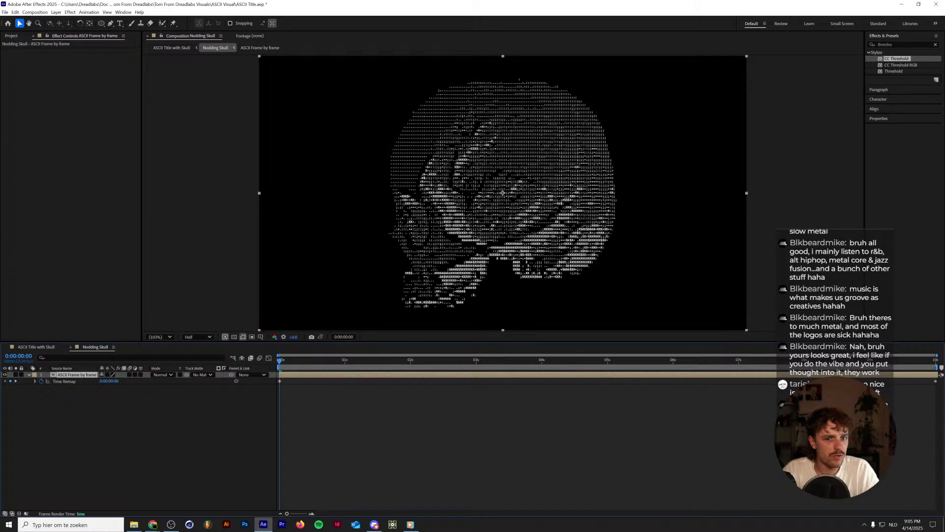
Try adding a Time Remap keyframe at 5 seconds and moving it to 1 second, preview the result, and undo both changes.
{"action": "left_click_drag", "start_coordinate": [936, 383], "coordinate": [618, 384]}
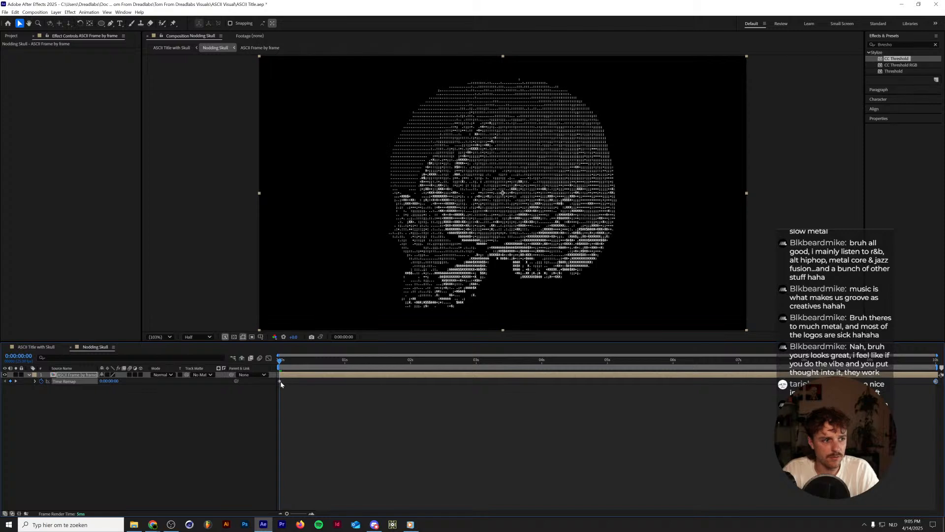
{"action": "left_click_drag", "start_coordinate": [603, 362], "coordinate": [607, 361]}
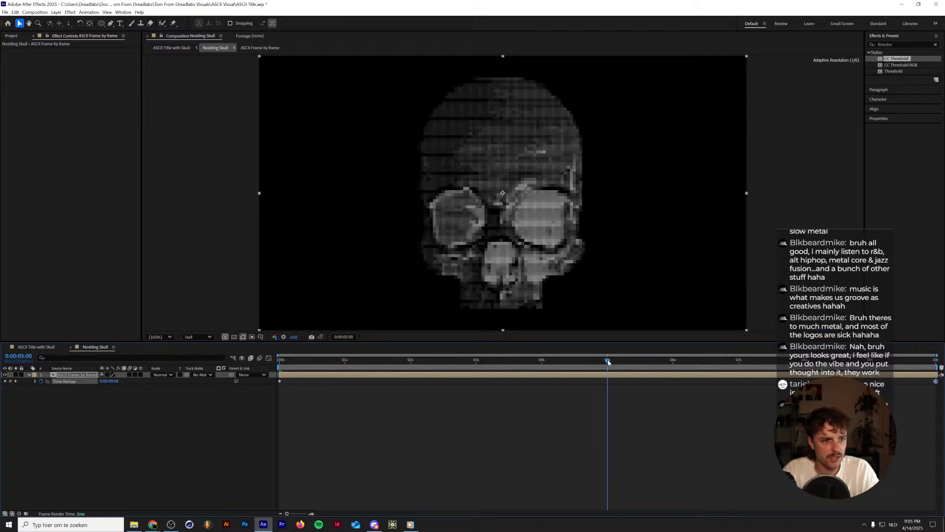
{"action": "left_click", "coordinate": [10, 381]}
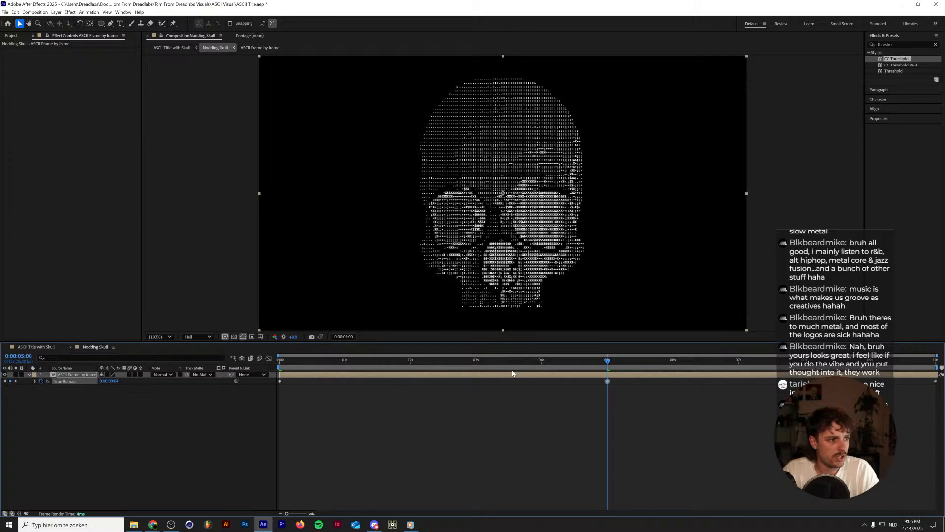
{"action": "left_click_drag", "start_coordinate": [604, 380], "coordinate": [279, 365]}
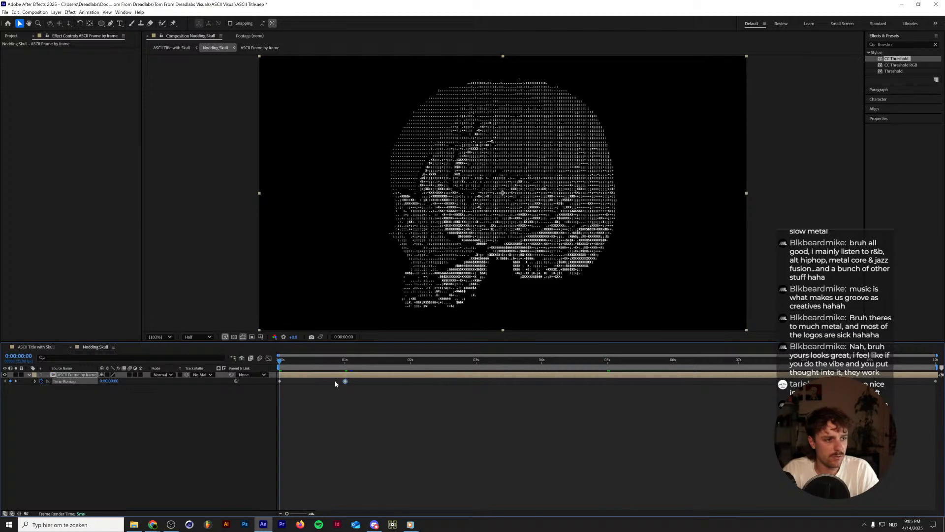
{"action": "key", "text": "space"}
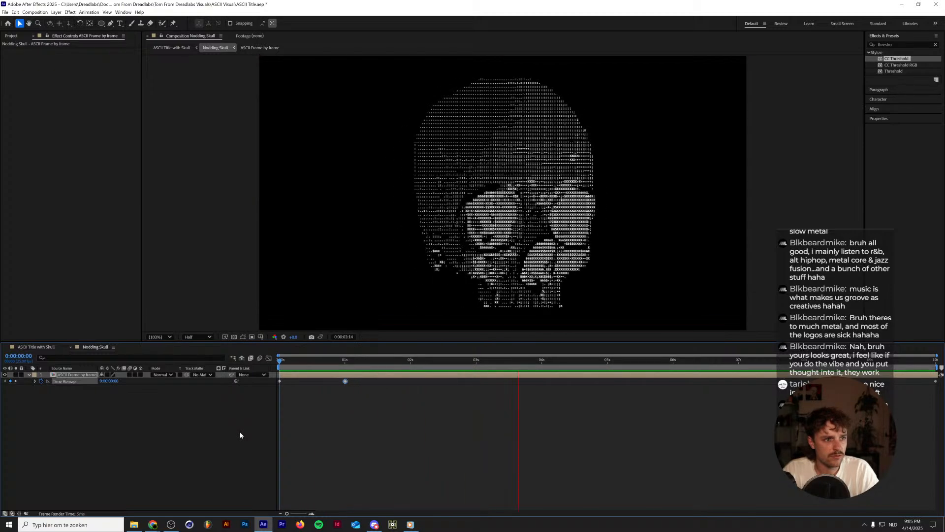
{"action": "left_click", "coordinate": [309, 374]}
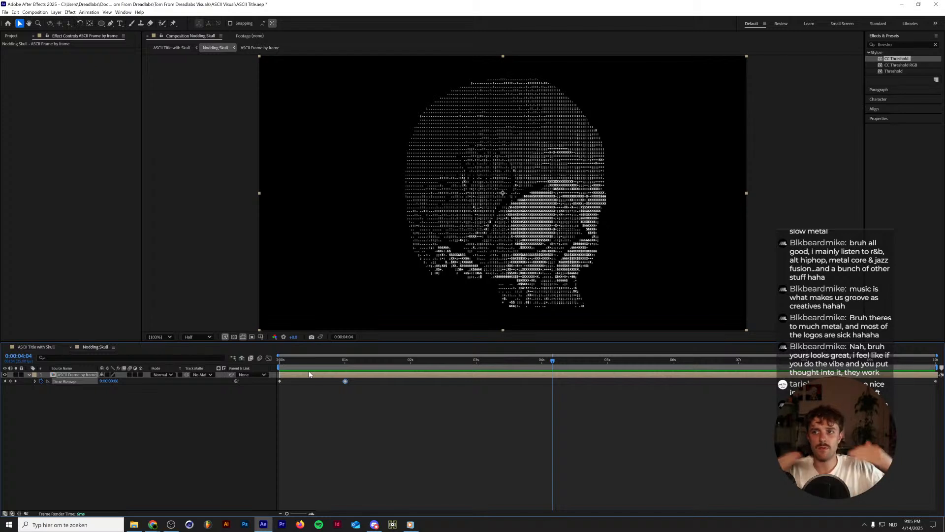
{"action": "key", "text": "ctrl+z"}
{"action": "key", "text": "ctrl+z"}
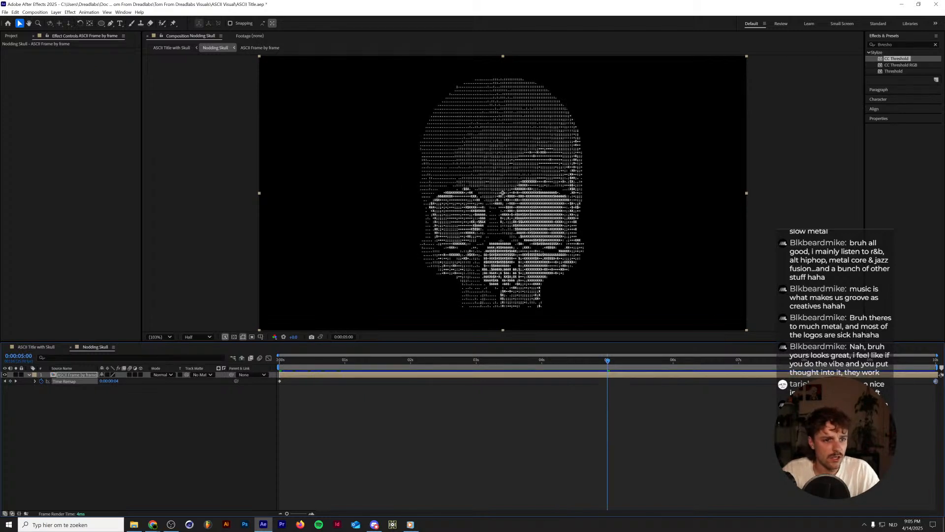
Move the last Time Remap keyframe to 5 seconds, copy the first keyframe to the end of the composition, and preview the motion.
{"action": "left_click_drag", "start_coordinate": [936, 381], "coordinate": [607, 385]}
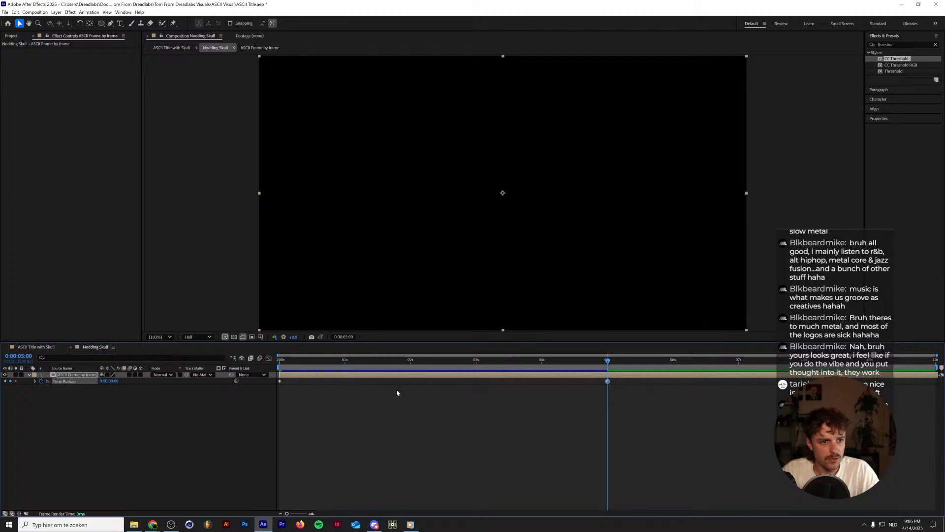
{"action": "left_click", "coordinate": [279, 381]}
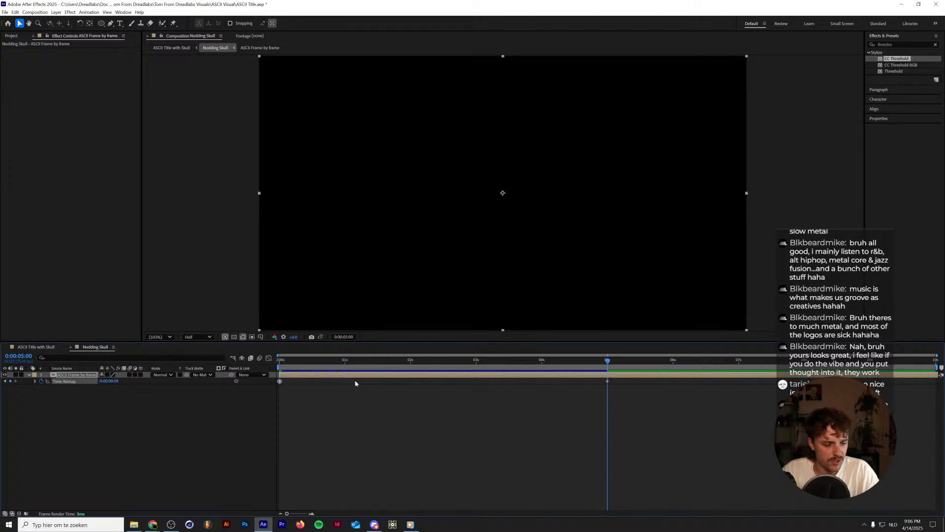
{"action": "left_click_drag", "start_coordinate": [782, 360], "coordinate": [261, 386]}
{"action": "key", "text": "ctrl+v"}
{"action": "key", "text": "space"}
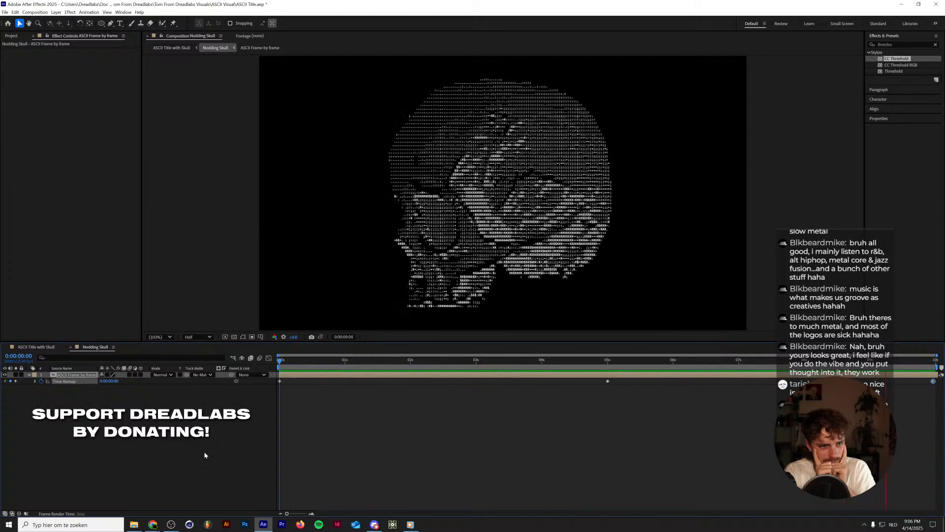
{"action": "key", "text": "space"}
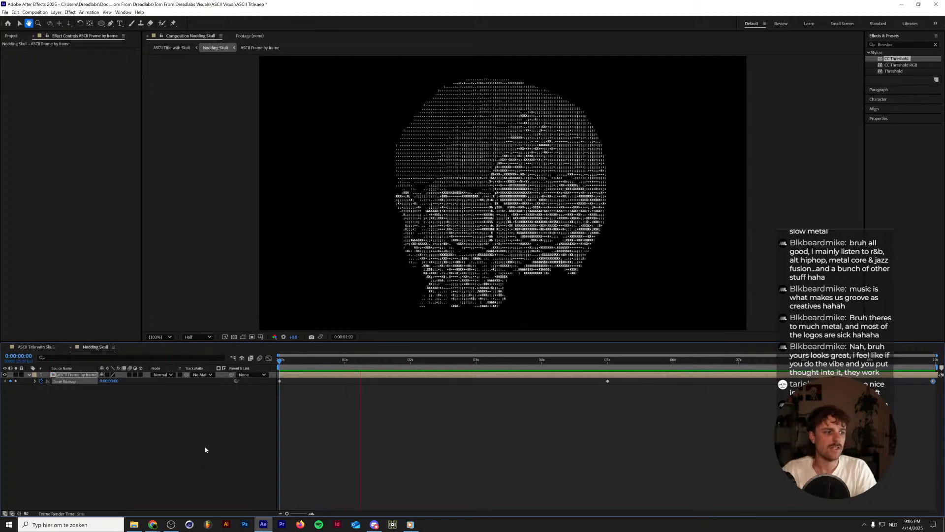
Compress all three Time Remap keyframes proportionally so the middle one falls at 1 second and the last at 2 seconds.
{"action": "left_click", "coordinate": [64, 381]}
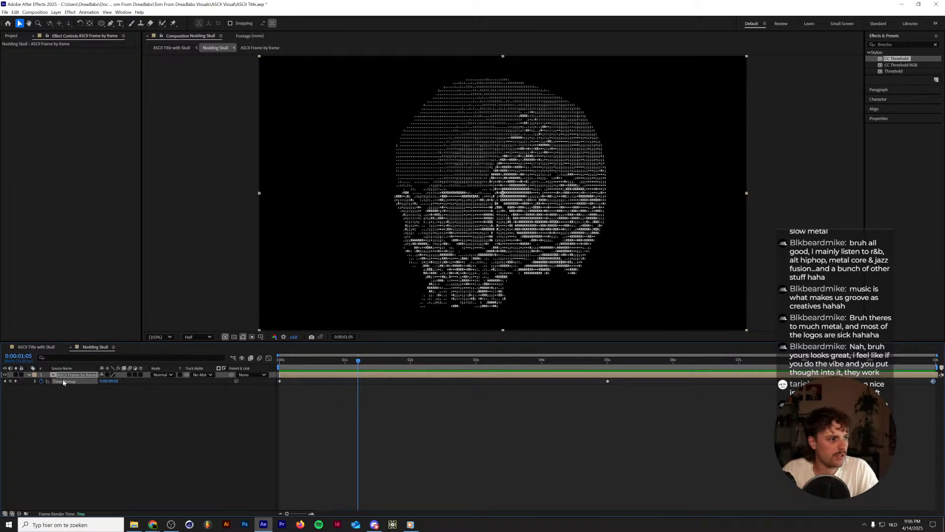
{"action": "left_click_drag", "start_coordinate": [934, 382], "coordinate": [629, 383]}
{"action": "key", "text": "ctrl+z"}
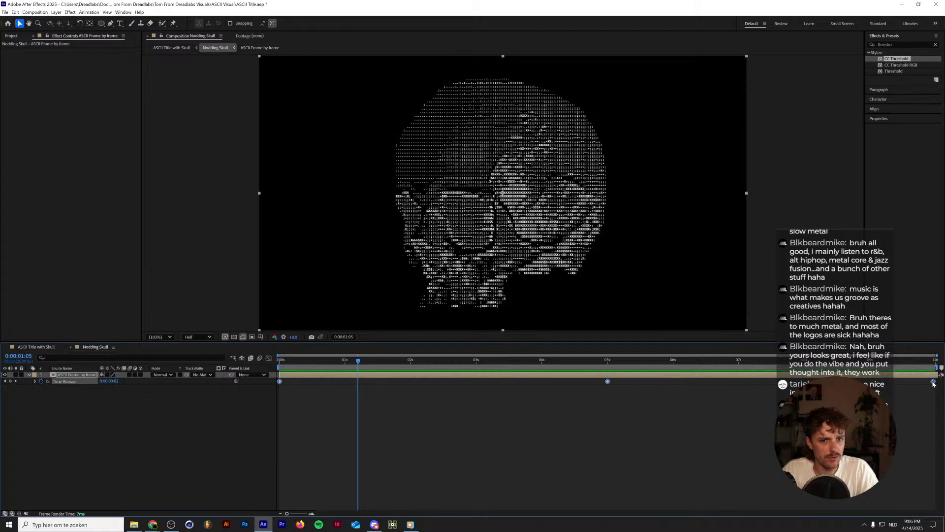
{"action": "left_click_drag", "start_coordinate": [933, 383], "coordinate": [411, 377]}
{"action": "left_click", "coordinate": [411, 362]}
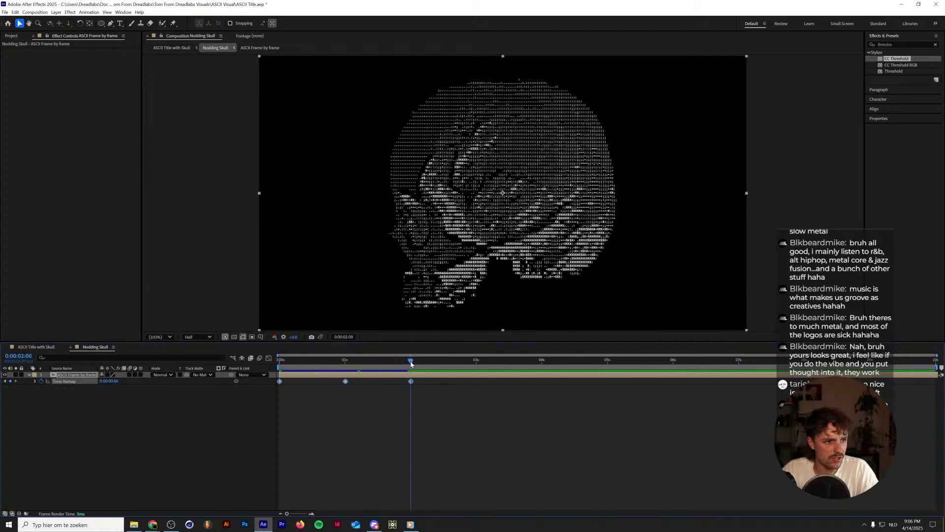
Add the expression loopOut() to Time Remap and preview the looping skull.
{"action": "left_click", "coordinate": [41, 382], "text": "alt"}
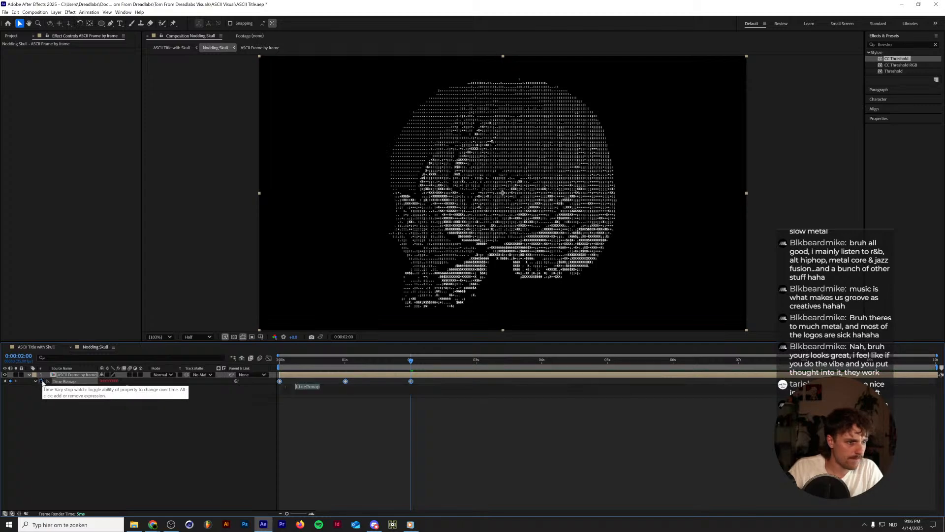
{"action": "type", "text": "loopOut()"}
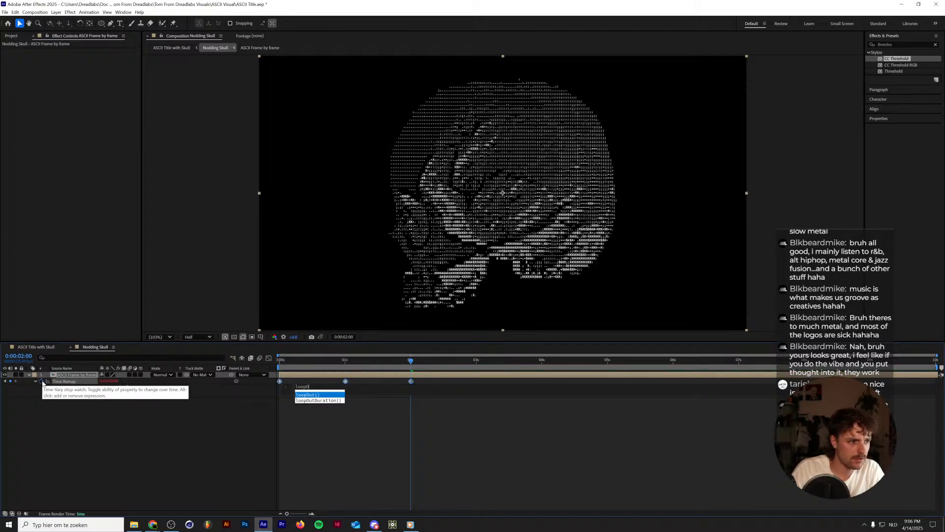
{"action": "key", "text": "Return"}
{"action": "key", "text": "KP_Enter"}
{"action": "key", "text": "space"}
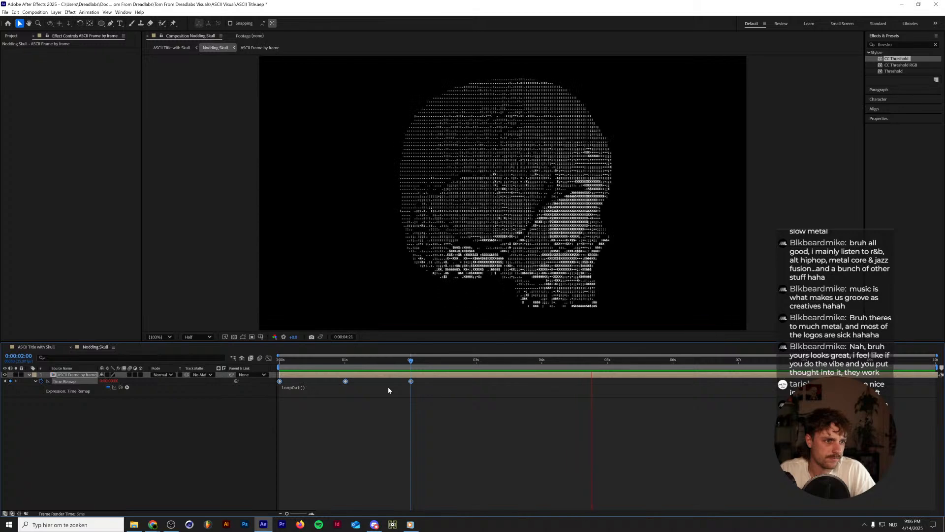
{"action": "key", "text": "space"}
Try compressing the Time Remap keyframes to end at 1 second, preview the faster loop, then undo it and preview again.
{"action": "left_click_drag", "start_coordinate": [409, 382], "coordinate": [165, 365]}
{"action": "key", "text": "space"}
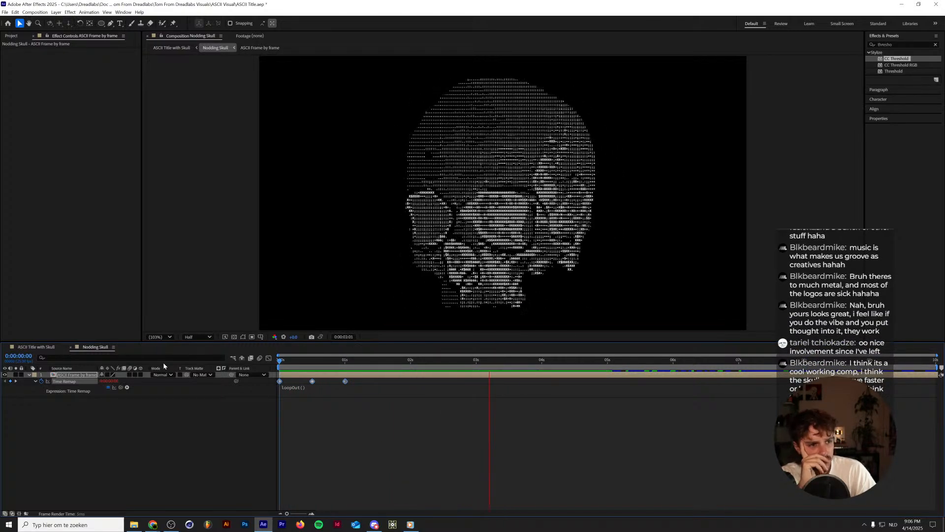
{"action": "key", "text": "space"}
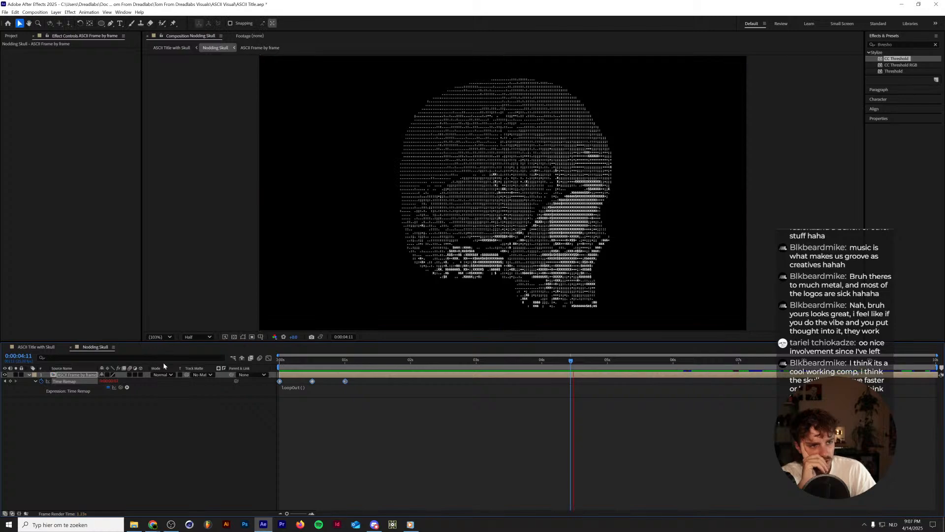
{"action": "key", "text": "space"}
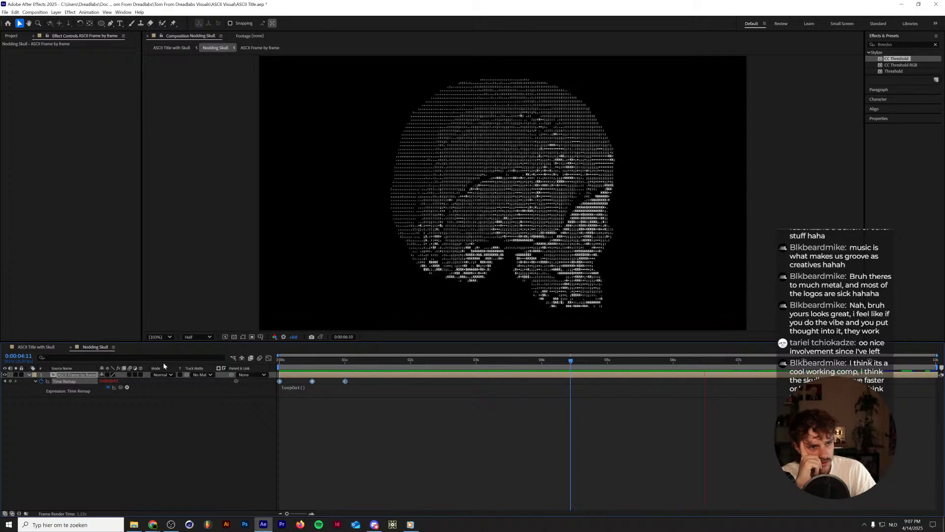
{"action": "key", "text": "space"}
{"action": "key", "text": "ctrl+z"}
{"action": "key", "text": "space"}
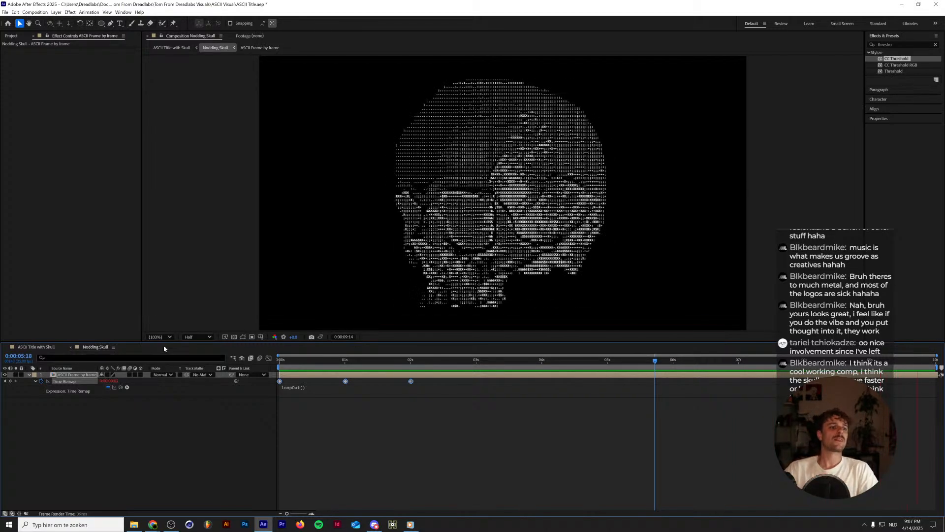
Return to the start of ASCII Title with Skull, reopen Nodding Skull, and set its composition duration to 20 seconds.
{"action": "left_click", "coordinate": [70, 348]}
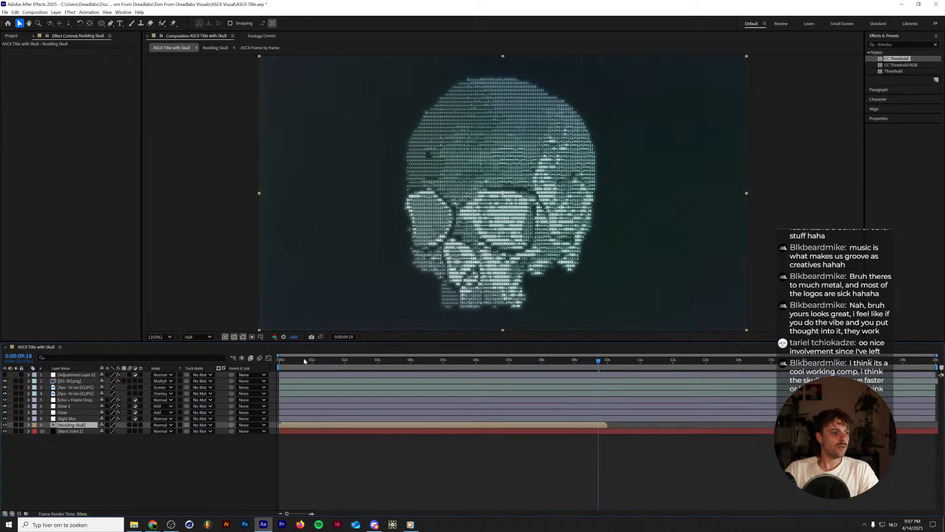
{"action": "key", "text": "Home"}
{"action": "double_click", "coordinate": [76, 427]}
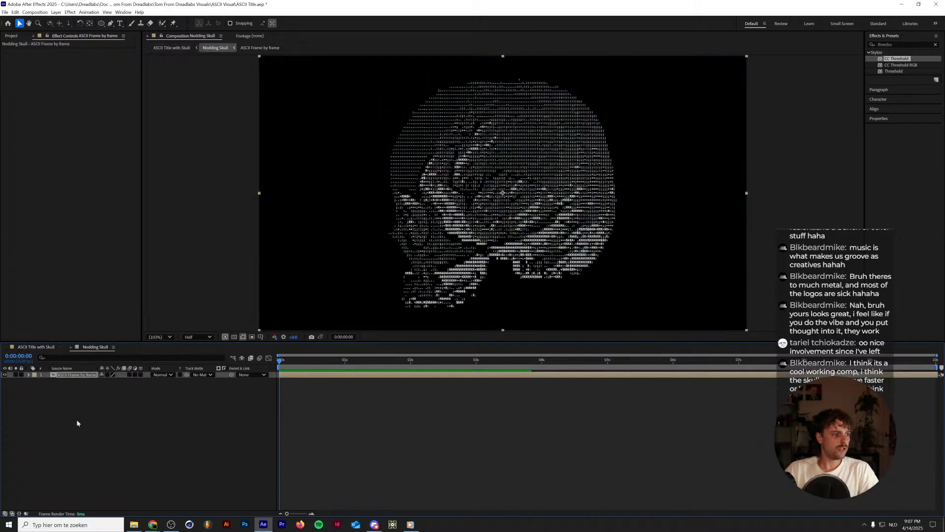
{"action": "key", "text": "ctrl+k"}
{"action": "key", "text": "Tab"}
{"action": "key", "text": "Tab"}
{"action": "key", "text": "Tab"}
{"action": "key", "text": "Tab"}
{"action": "key", "text": "Tab"}
{"action": "key", "text": "Tab"}
{"action": "key", "text": "Tab"}
{"action": "key", "text": "Tab"}
{"action": "key", "text": "Tab"}
{"action": "key", "text": "Tab"}
{"action": "key", "text": "Tab"}
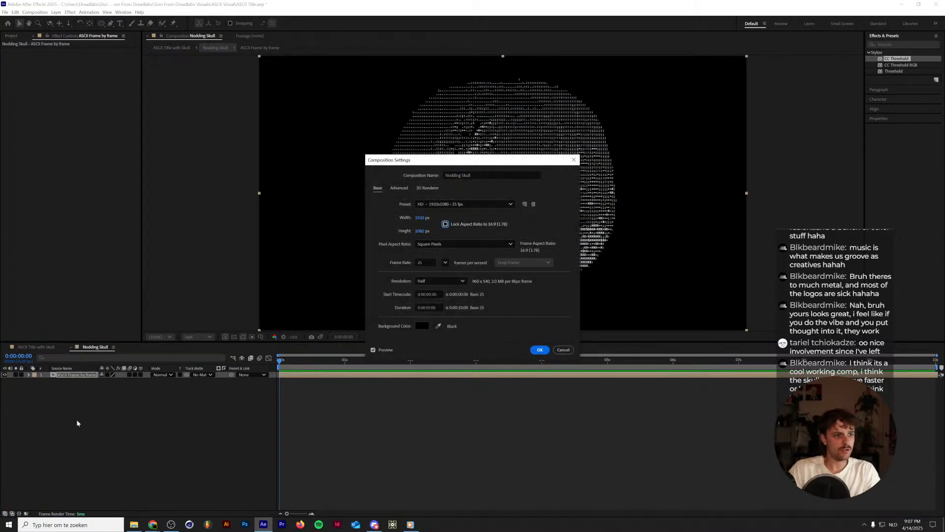
{"action": "key", "text": "End"}
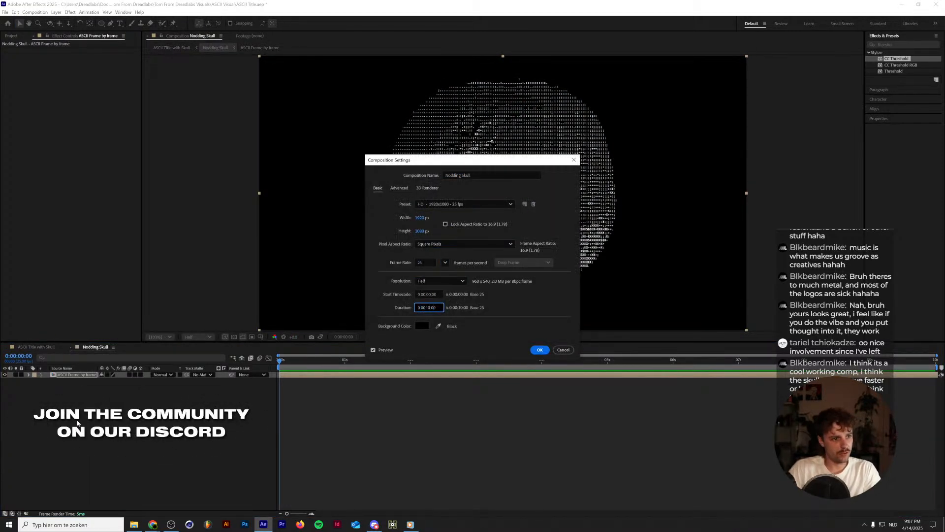
{"action": "key", "text": "shift+Left"}
{"action": "key", "text": "shift+Left"}
{"action": "type", "text": "20"}
{"action": "key", "text": "Return"}
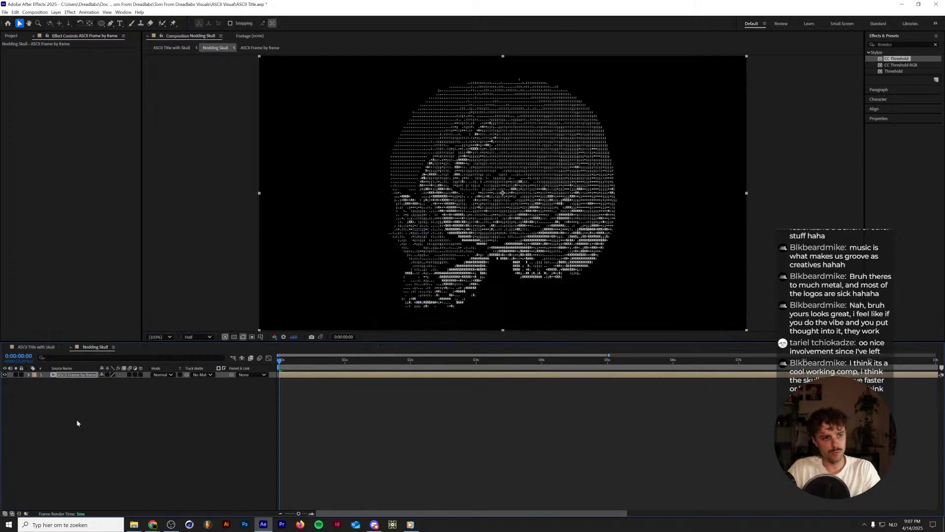
Return to the ASCII Title with Skull composition and toggle the Screen-mode Aps texture layer's visibility to compare the look.
{"action": "left_click", "coordinate": [71, 347]}
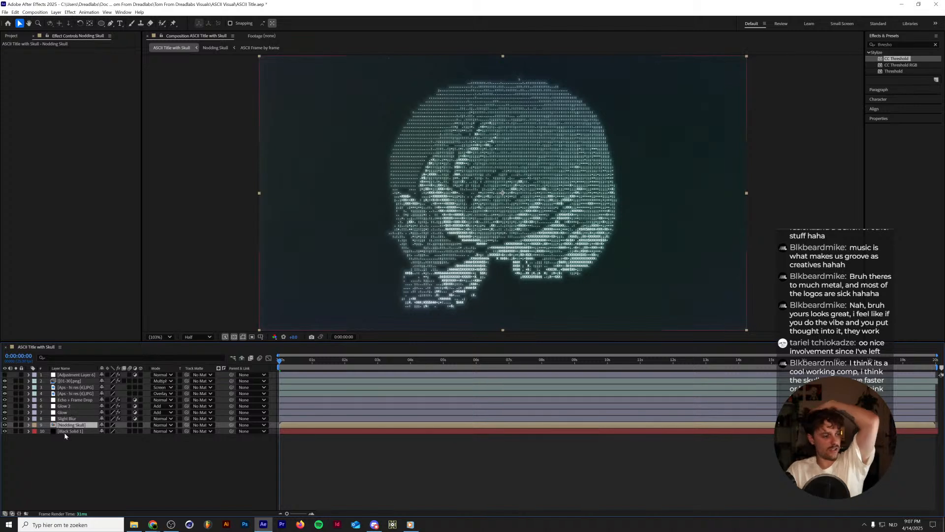
{"action": "left_click", "coordinate": [7, 388]}
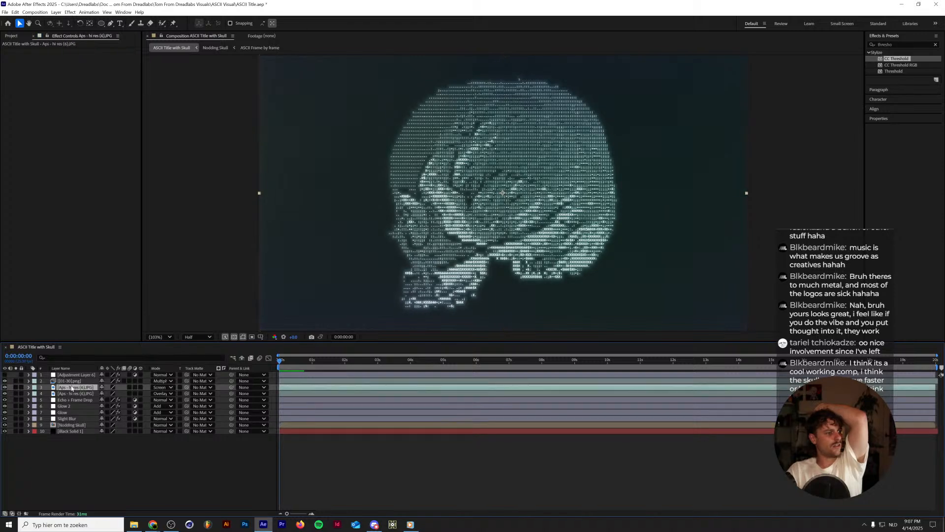
{"action": "left_click", "coordinate": [6, 388]}
{"action": "left_click", "coordinate": [5, 387]}
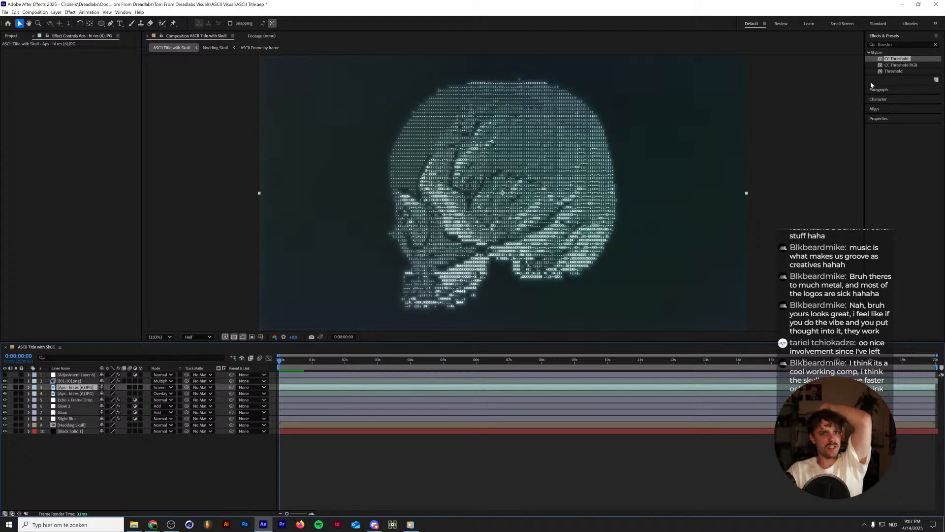
Find the Mosaic effect and try it on the Screen-mode Aps texture layer.
{"action": "left_click_drag", "start_coordinate": [897, 45], "coordinate": [707, 58]}
{"action": "type", "text": "mosaic"}
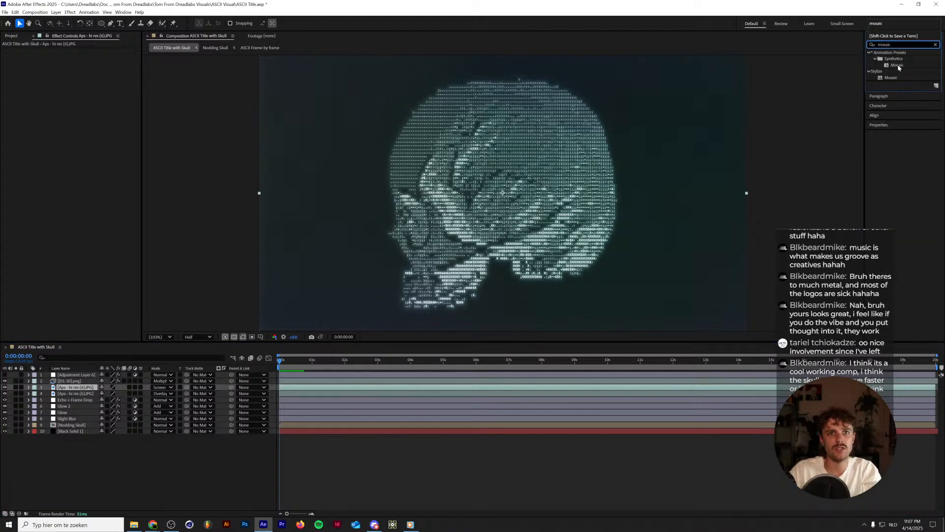
{"action": "left_click_drag", "start_coordinate": [891, 77], "coordinate": [60, 388]}
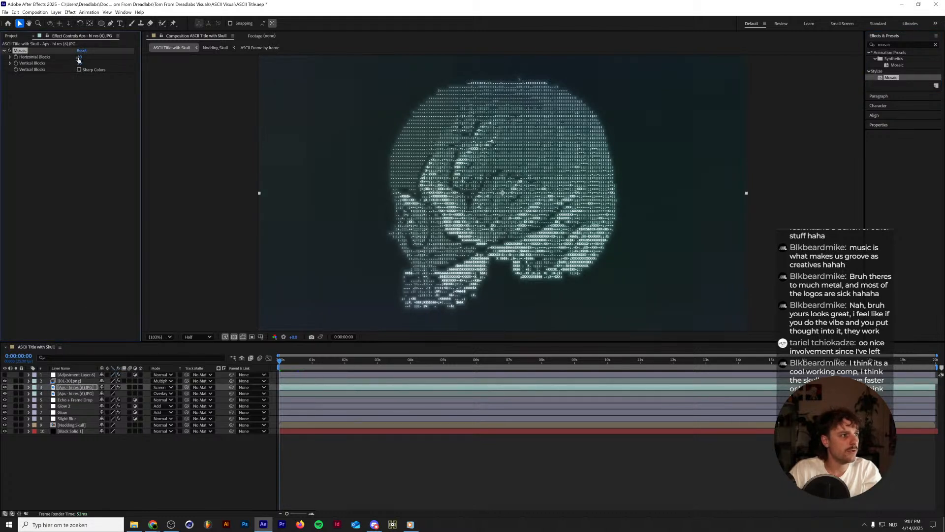
{"action": "left_click", "coordinate": [79, 58]}
{"action": "left_click", "coordinate": [24, 52]}
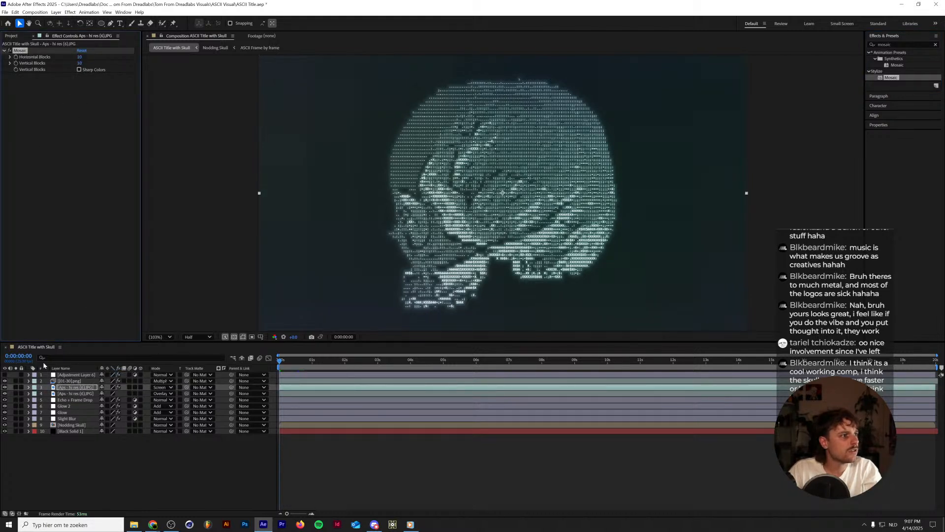
Try Mosaic on both Aps texture layers with 50 horizontal and 50 vertical blocks, and inspect the background up close.
{"action": "left_click", "coordinate": [72, 393]}
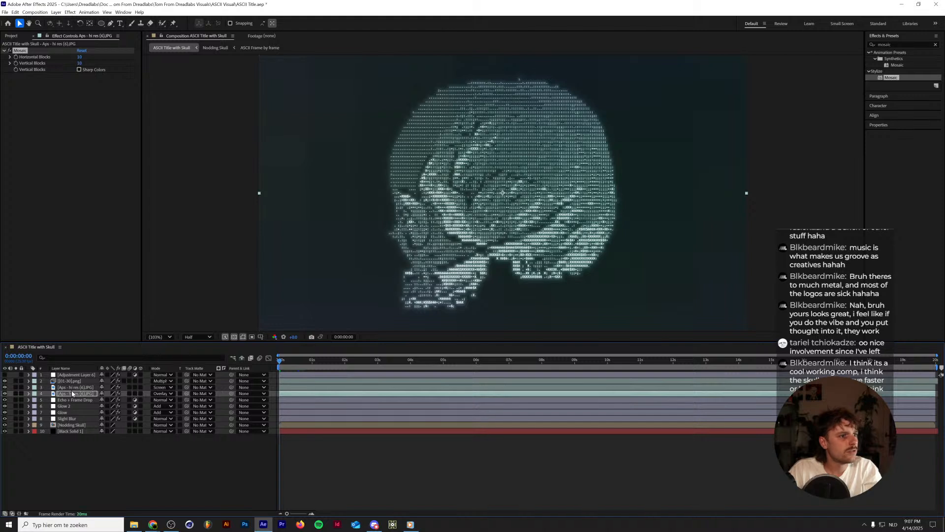
{"action": "left_click", "coordinate": [76, 387], "text": "shift"}
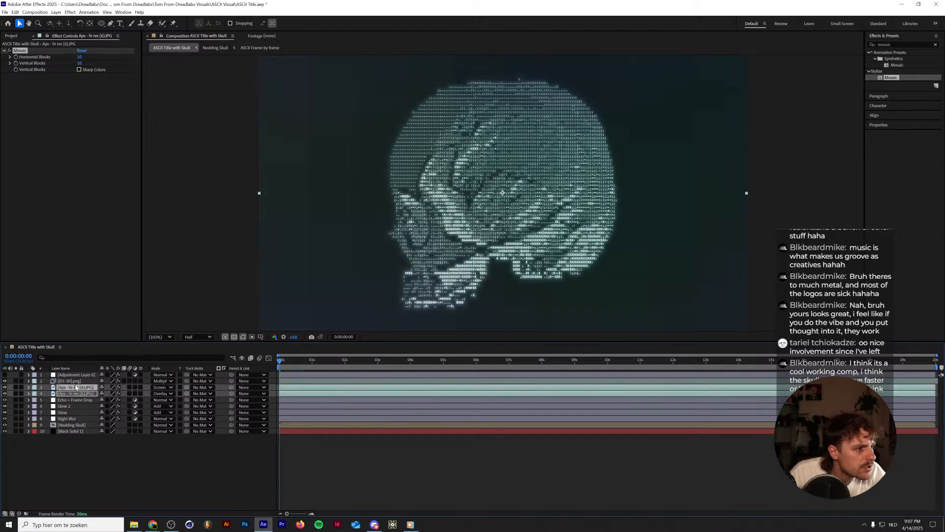
{"action": "left_click", "coordinate": [80, 57]}
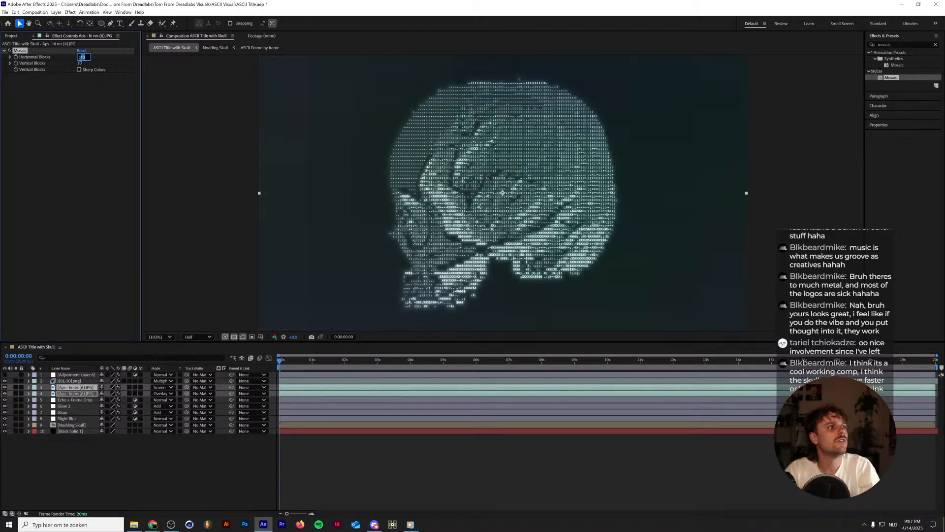
{"action": "type", "text": "50"}
{"action": "key", "text": "Return"}
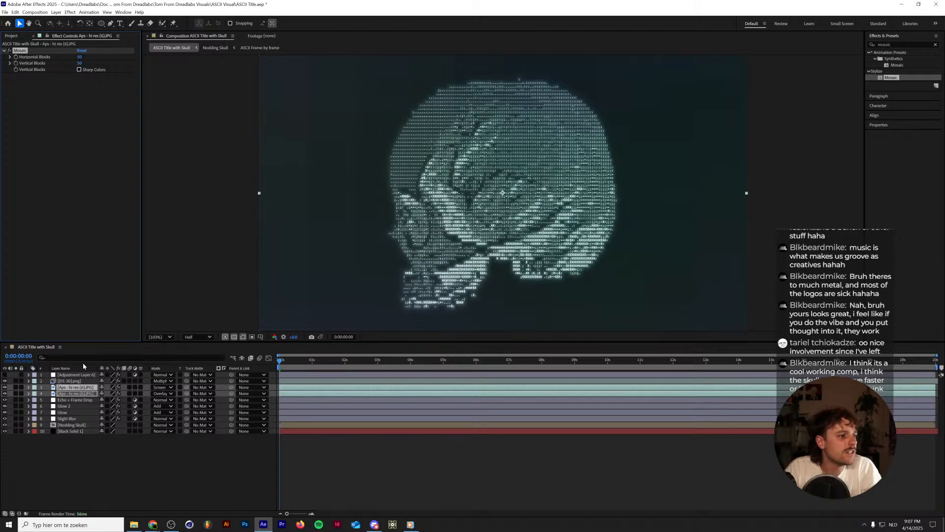
{"action": "scroll", "coordinate": [322, 226], "scroll_direction": "up", "scroll_amount": 3}
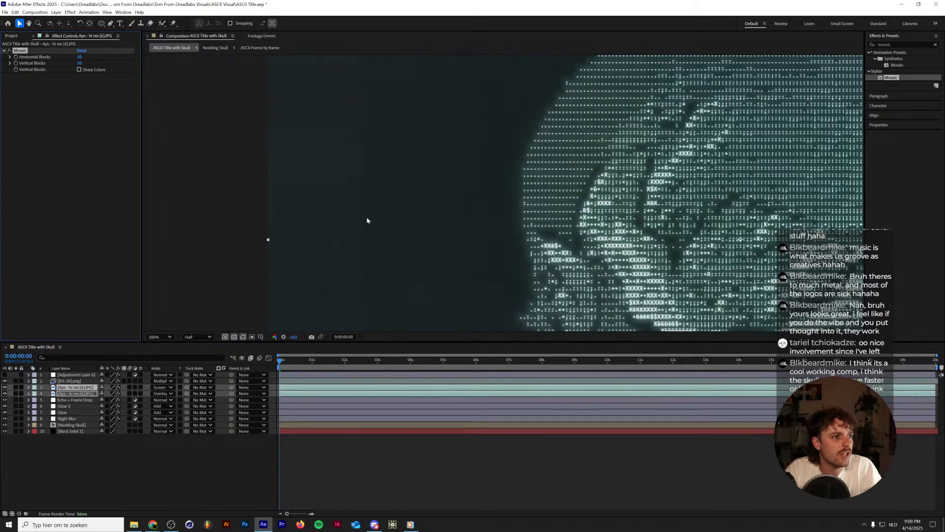
{"action": "scroll", "coordinate": [366, 220], "scroll_direction": "down", "scroll_amount": 2}
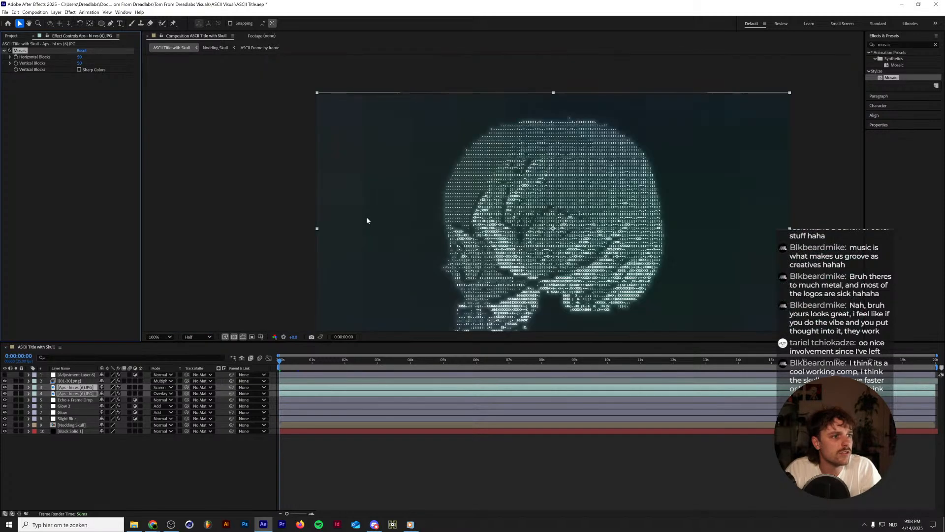
{"action": "left_click", "coordinate": [163, 337]}
{"action": "left_click", "coordinate": [162, 348]}
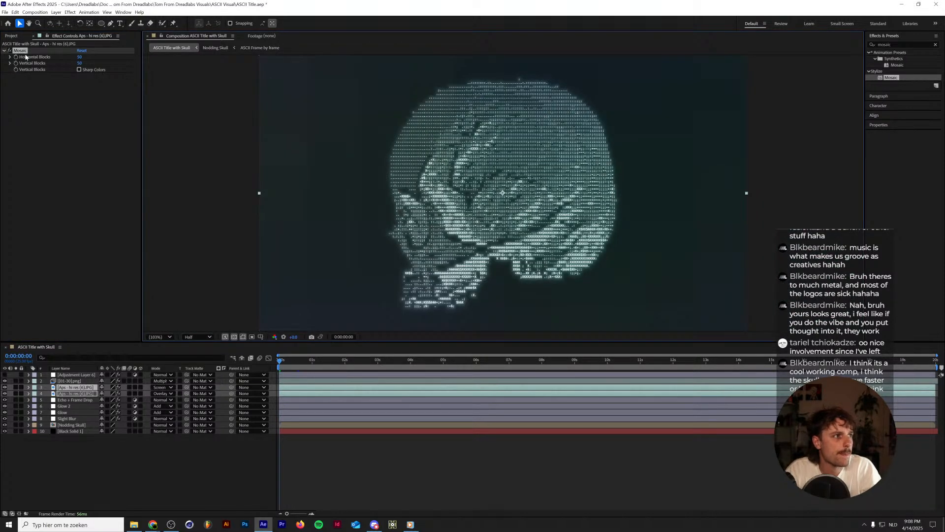
Try raising Mosaic's Horizontal Blocks to about 1494, then delete the effect from the Aps texture layer.
{"action": "left_click_drag", "start_coordinate": [78, 57], "coordinate": [48, 57]}
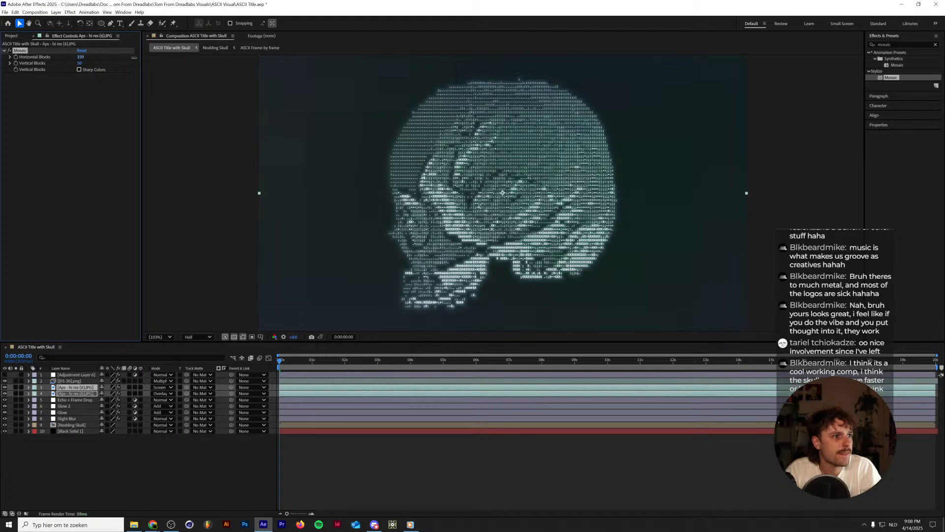
{"action": "left_click_drag", "start_coordinate": [136, 65], "coordinate": [80, 66]}
{"action": "left_click_drag", "start_coordinate": [81, 58], "coordinate": [163, 50]}
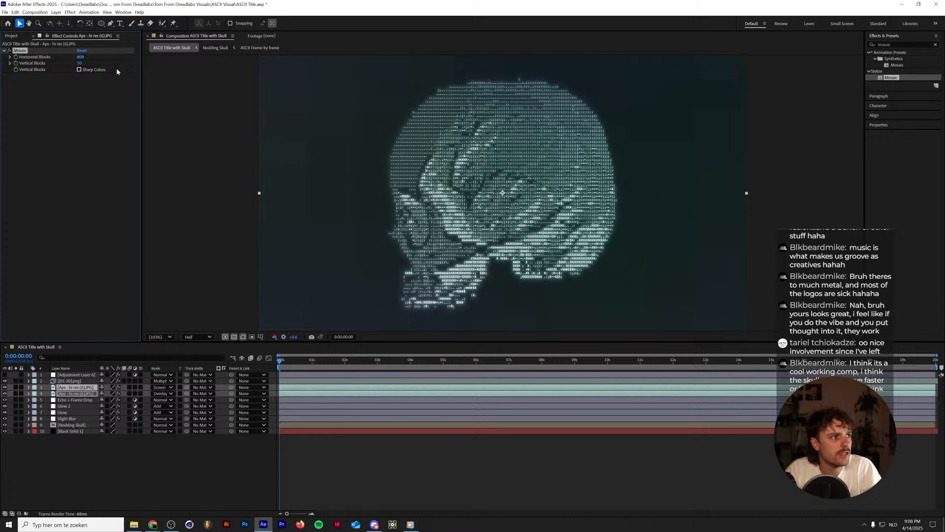
{"action": "left_click_drag", "start_coordinate": [91, 68], "coordinate": [318, 44]}
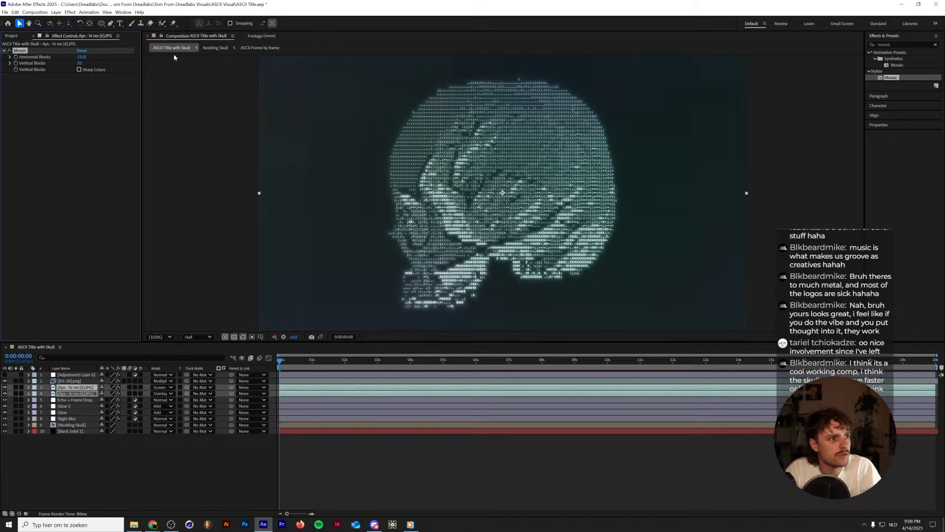
{"action": "left_click_drag", "start_coordinate": [82, 58], "coordinate": [68, 61]}
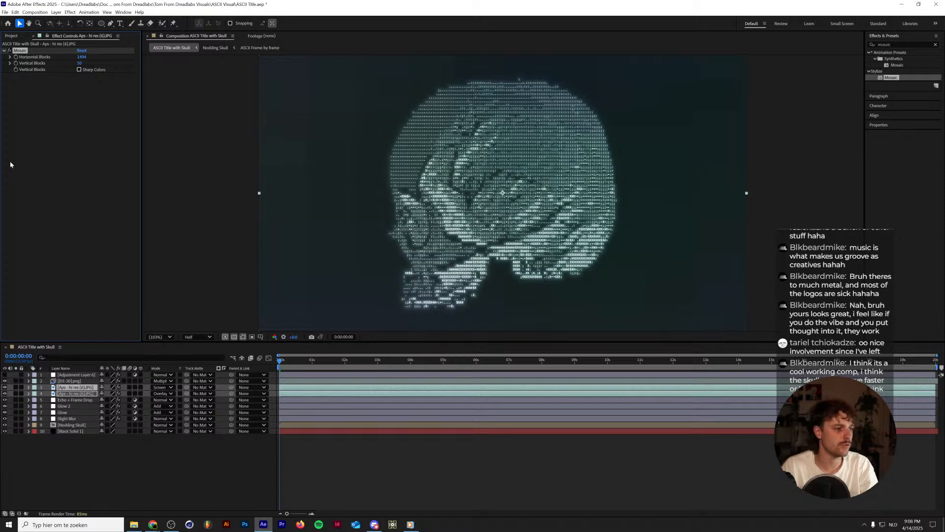
{"action": "key", "text": "Delete"}
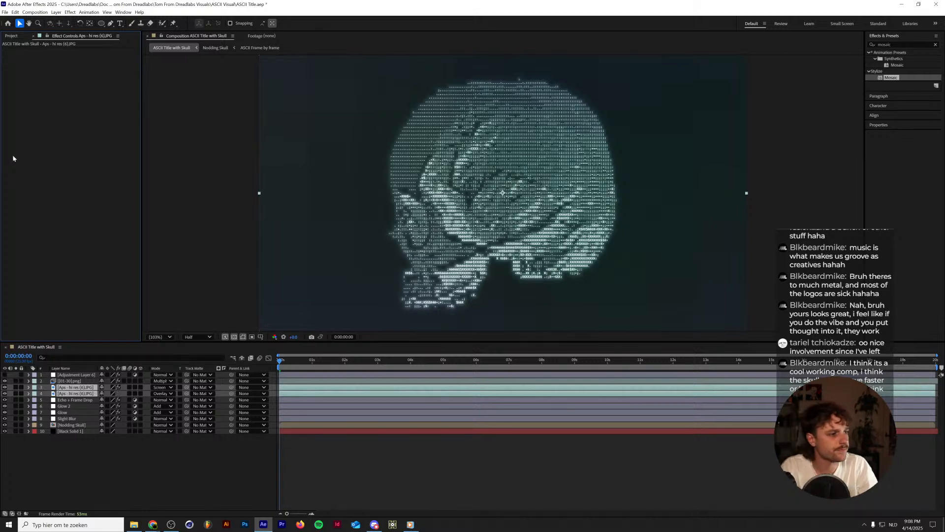
Try a very low Horizontal Blocks value for Mosaic on the Screen-mode Aps layer, then remove the effect.
{"action": "left_click", "coordinate": [74, 387]}
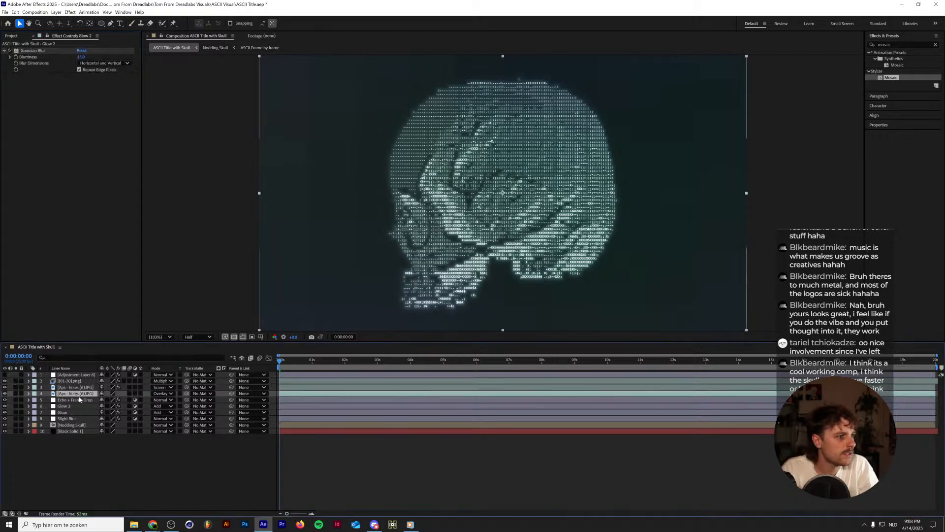
{"action": "mouse_move", "coordinate": [80, 57]}
{"action": "left_mouse_down"}
{"action": "mouse_move", "coordinate": [103, 54]}
{"action": "mouse_move", "coordinate": [63, 65]}
{"action": "left_mouse_up"}
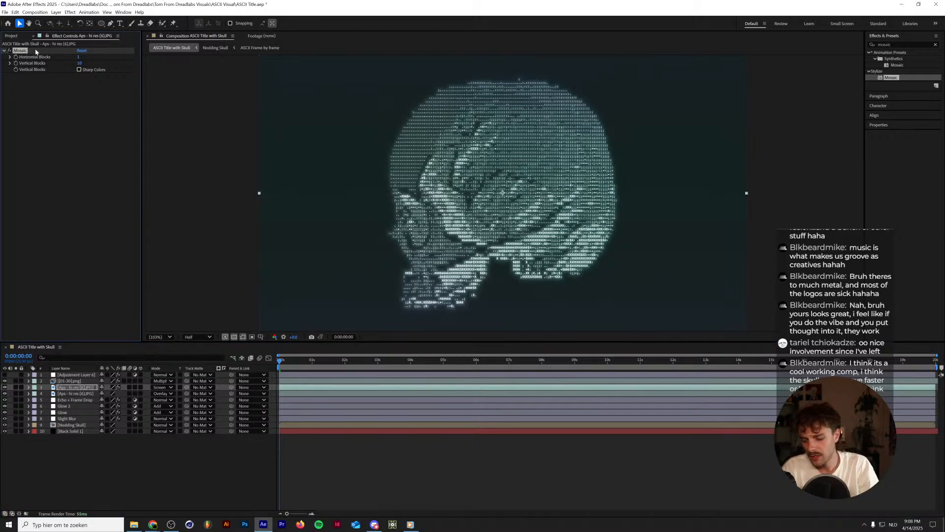
{"action": "key", "text": "Delete"}
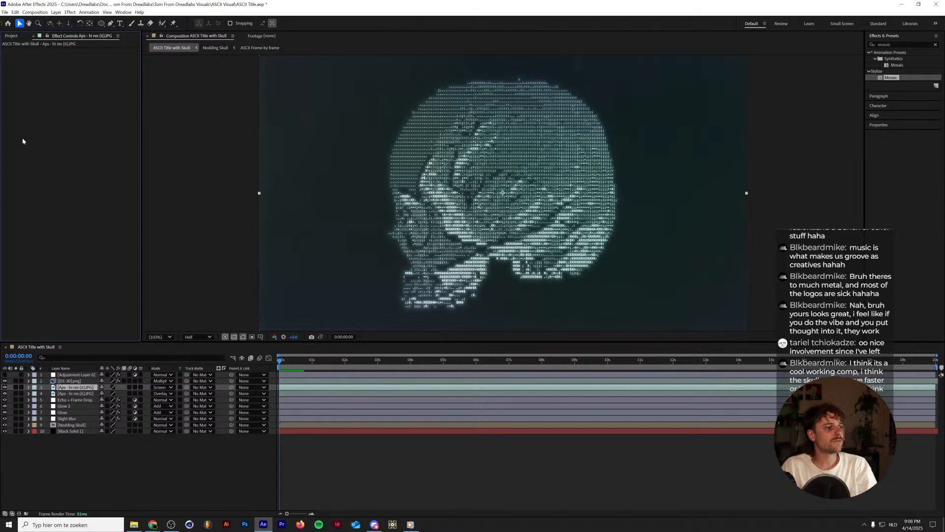
{"action": "left_click", "coordinate": [11, 36]}
{"action": "left_click", "coordinate": [28, 188]}
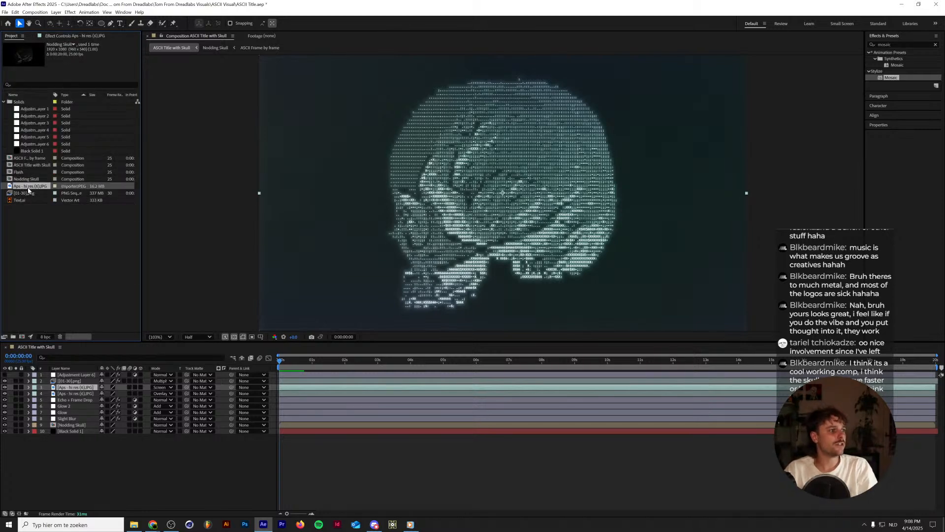
{"action": "right_click", "coordinate": [28, 189]}
{"action": "mouse_move", "coordinate": [89, 256]}
{"action": "left_click", "coordinate": [169, 253]}
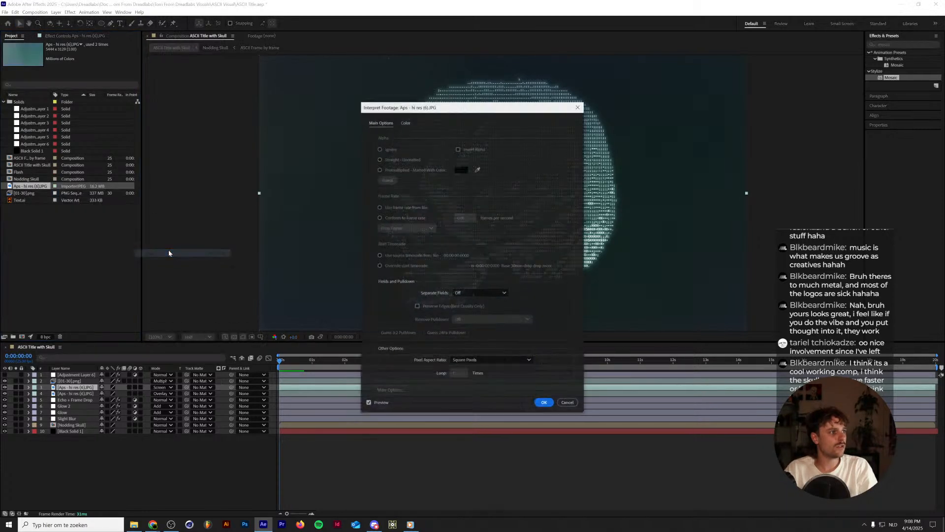
{"action": "left_click", "coordinate": [569, 403]}
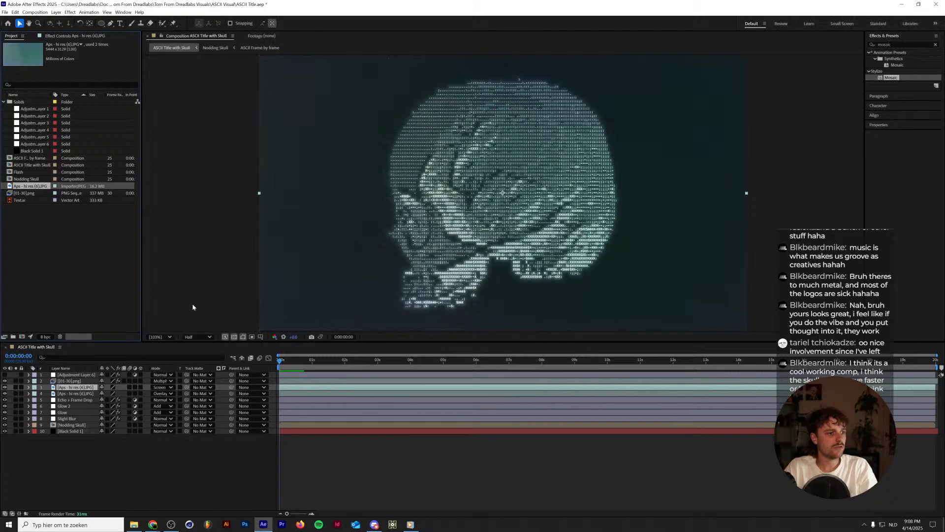
Start replacing the Aps - hi res (6).JPG footage with a file and browse to the Ruined Emulsions pack's hi-res Souped film folder.
{"action": "right_click", "coordinate": [44, 185]}
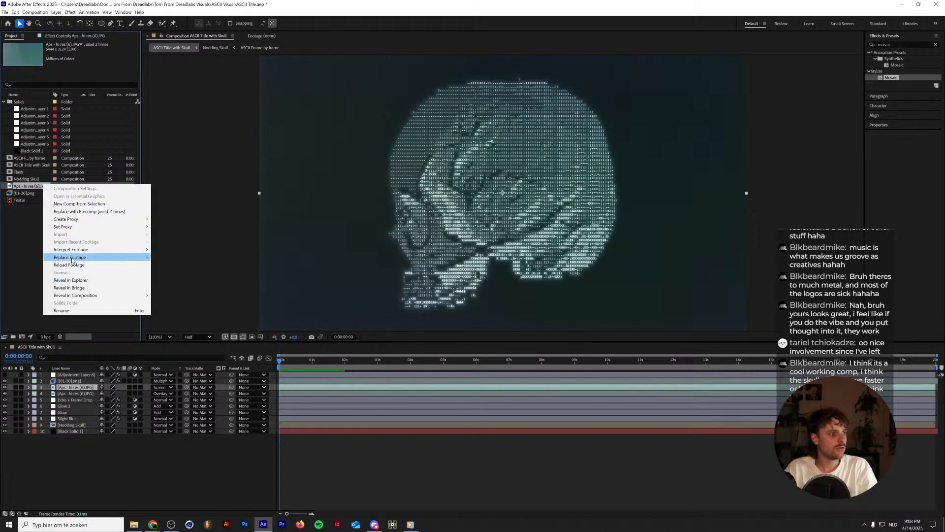
{"action": "mouse_move", "coordinate": [72, 258]}
{"action": "left_click", "coordinate": [194, 257]}
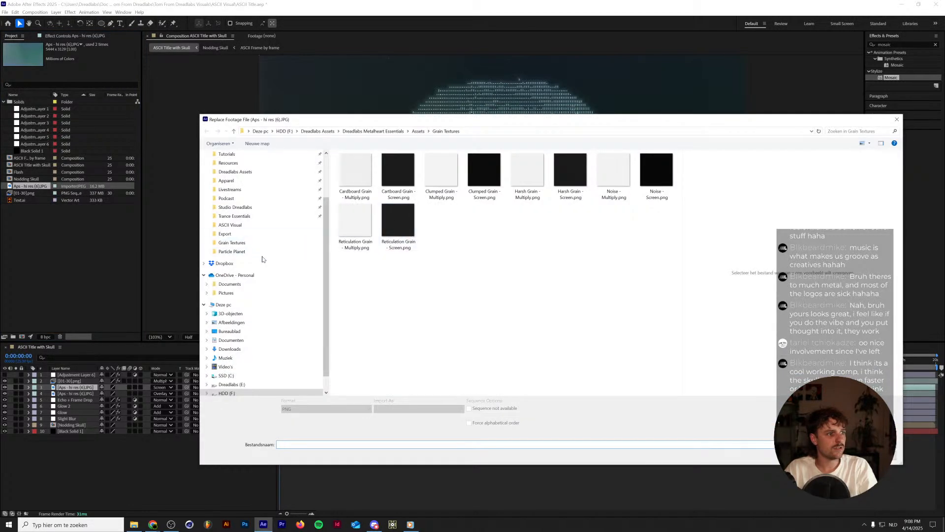
{"action": "scroll", "coordinate": [262, 260], "scroll_direction": "up", "scroll_amount": 2}
{"action": "left_click", "coordinate": [236, 230]}
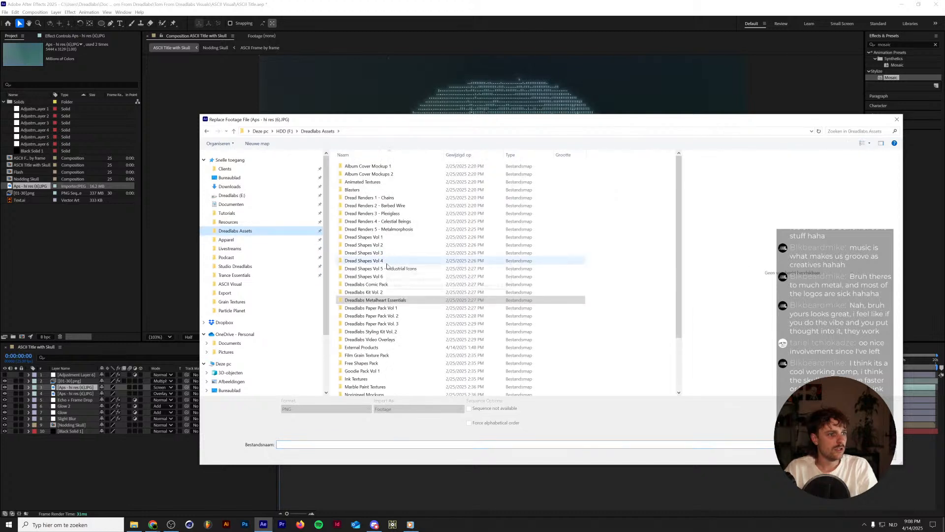
{"action": "double_click", "coordinate": [386, 347]}
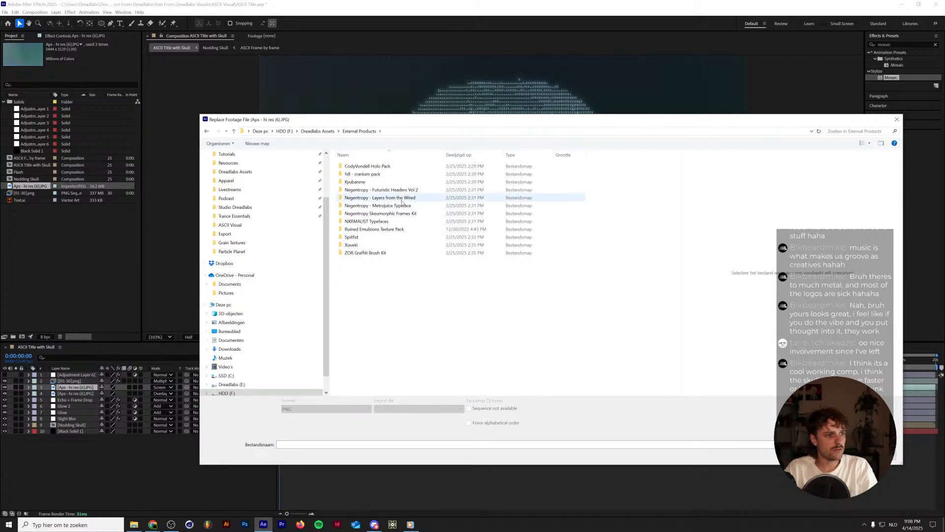
{"action": "double_click", "coordinate": [392, 230]}
{"action": "left_click", "coordinate": [384, 168]}
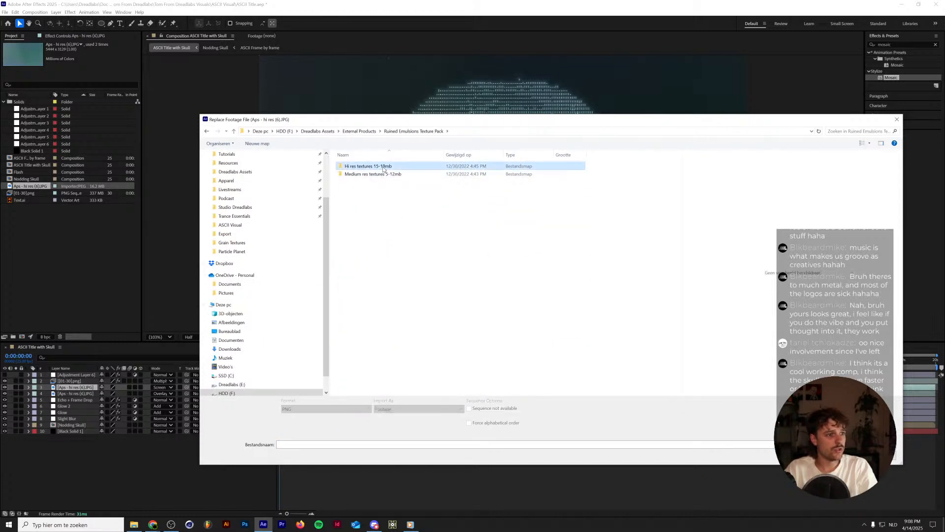
{"action": "double_click", "coordinate": [384, 167]}
{"action": "double_click", "coordinate": [377, 195]}
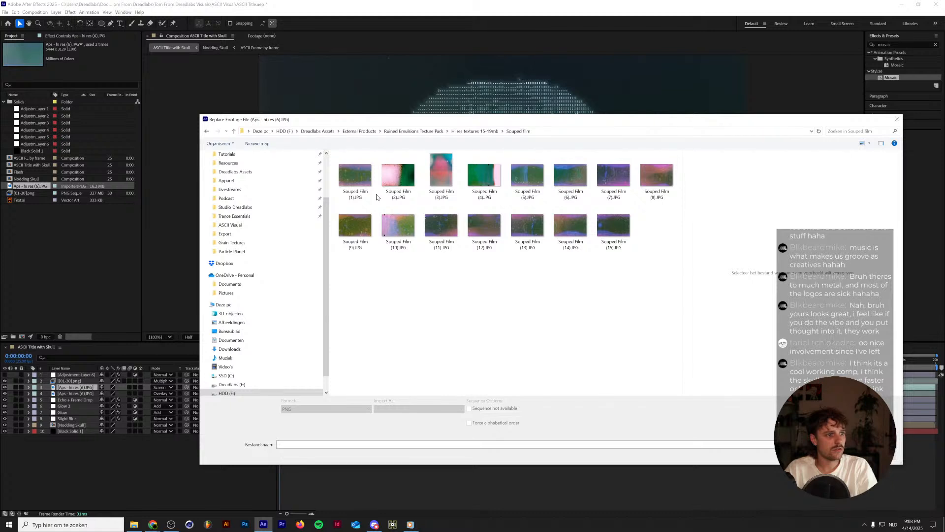
Preview Souped Film (8).JPG and (3).JPG, and replace the footage with Souped Film (3).JPG.
{"action": "left_click", "coordinate": [656, 176]}
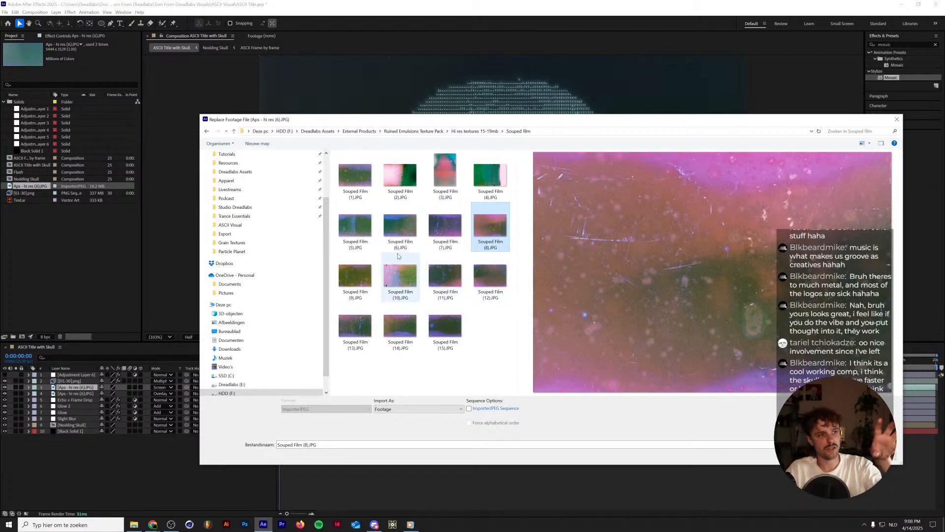
{"action": "left_click", "coordinate": [442, 190]}
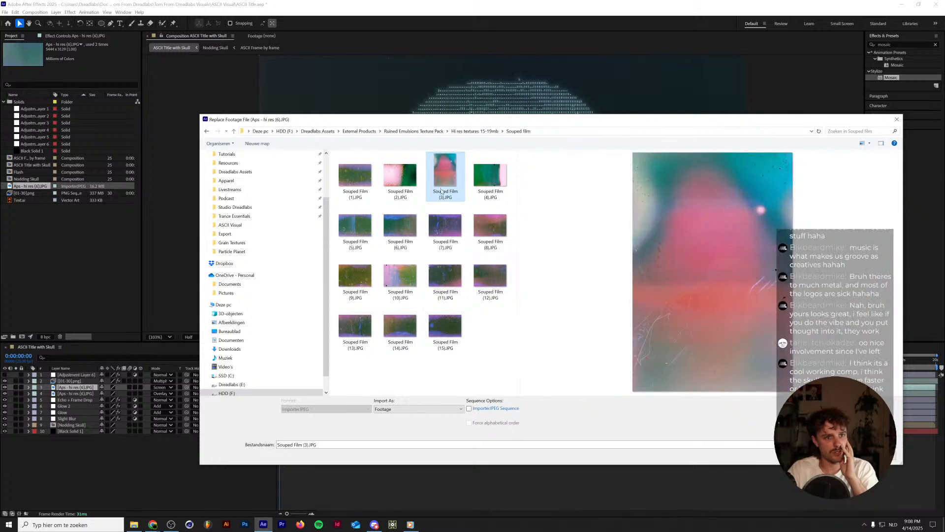
{"action": "double_click", "coordinate": [441, 191]}
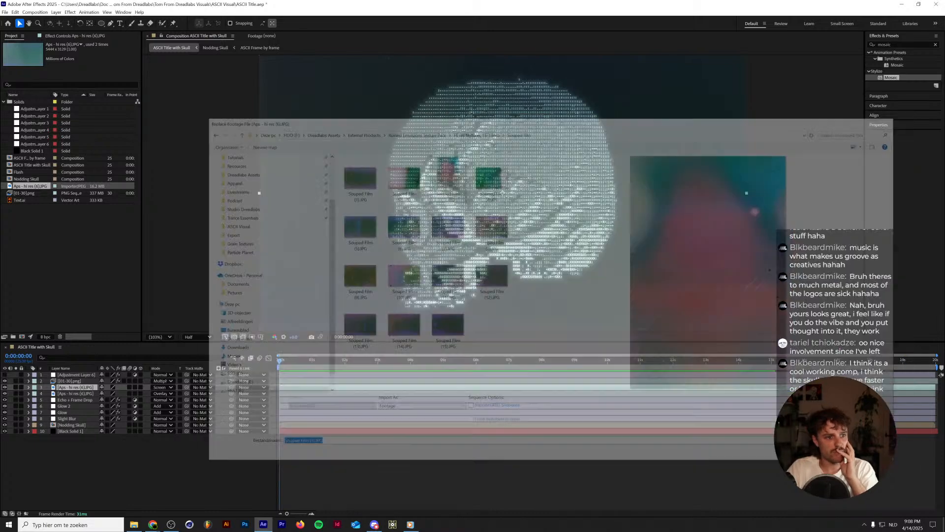
Fit both Souped Film (3) layers to the composition width and play back the animation.
{"action": "left_click", "coordinate": [69, 381]}
{"action": "left_click", "coordinate": [74, 387]}
{"action": "key", "text": "s"}
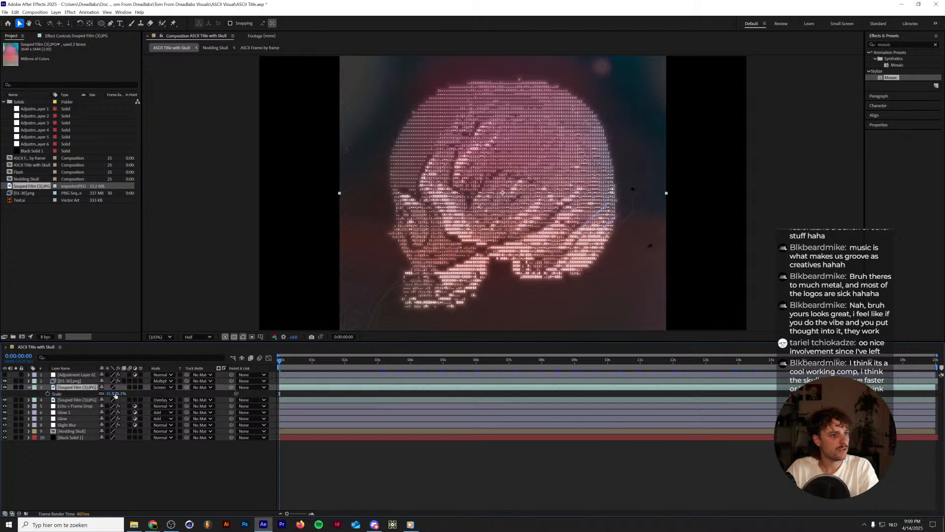
{"action": "left_click", "coordinate": [66, 401], "text": "ctrl"}
{"action": "right_click", "coordinate": [73, 385]}
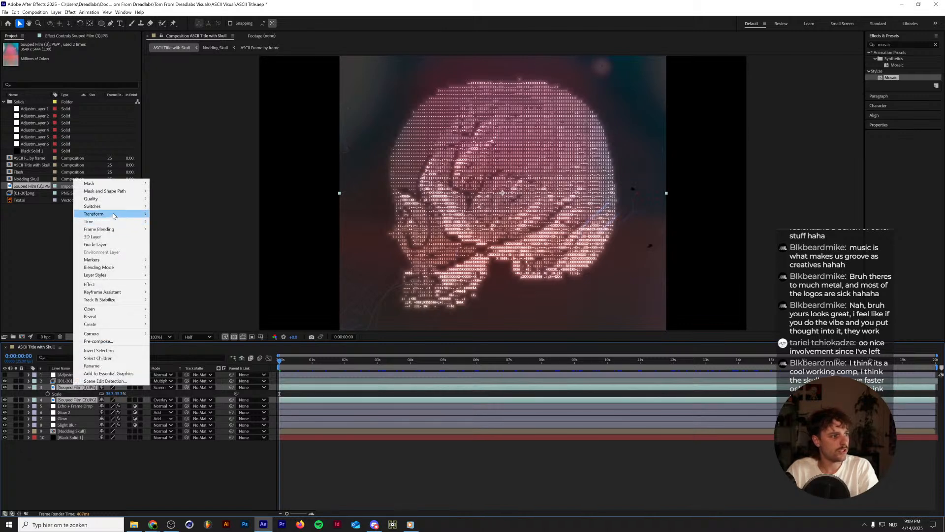
{"action": "mouse_move", "coordinate": [113, 214]}
{"action": "left_click", "coordinate": [197, 311]}
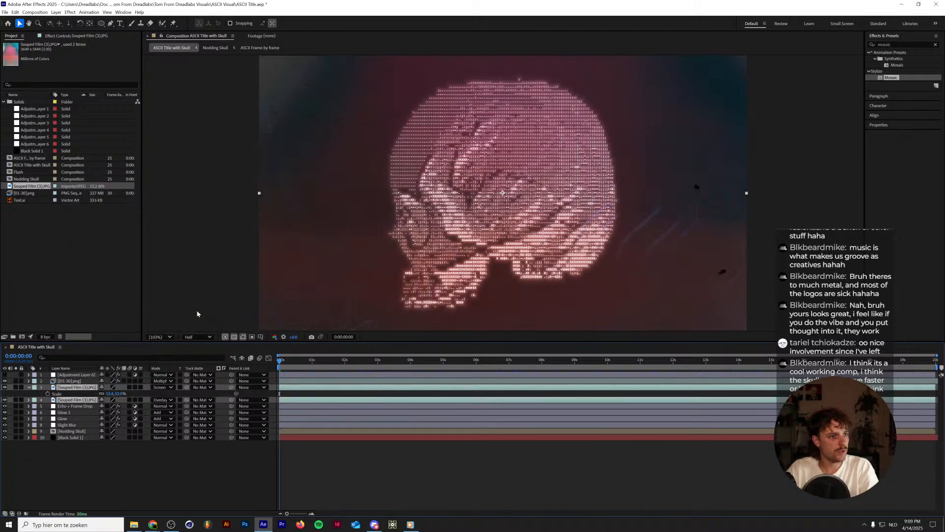
{"action": "key", "text": "space"}
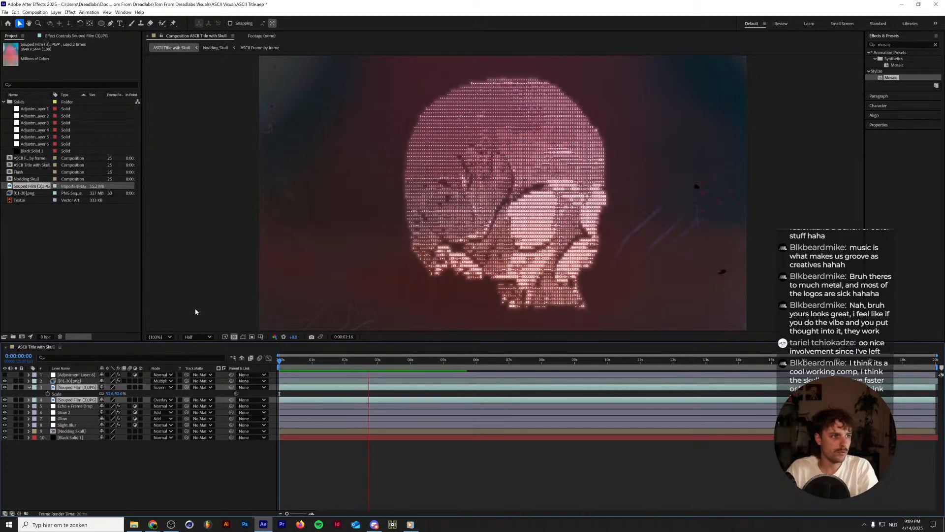
{"action": "key", "text": "space"}
{"action": "right_click", "coordinate": [33, 187]}
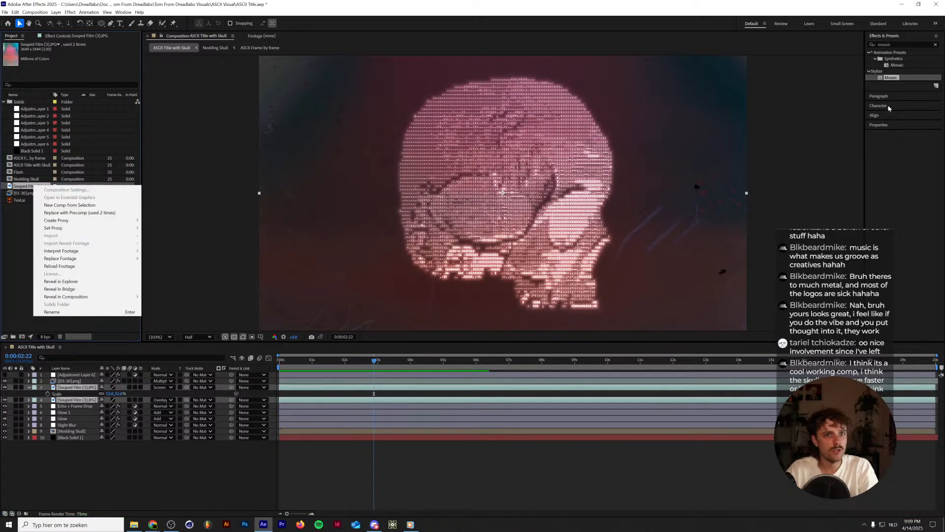
Apply Mosaic to the Screen-mode Souped Film (3) layer with 192 horizontal and 108 vertical blocks.
{"action": "left_click_drag", "start_coordinate": [897, 77], "coordinate": [603, 206]}
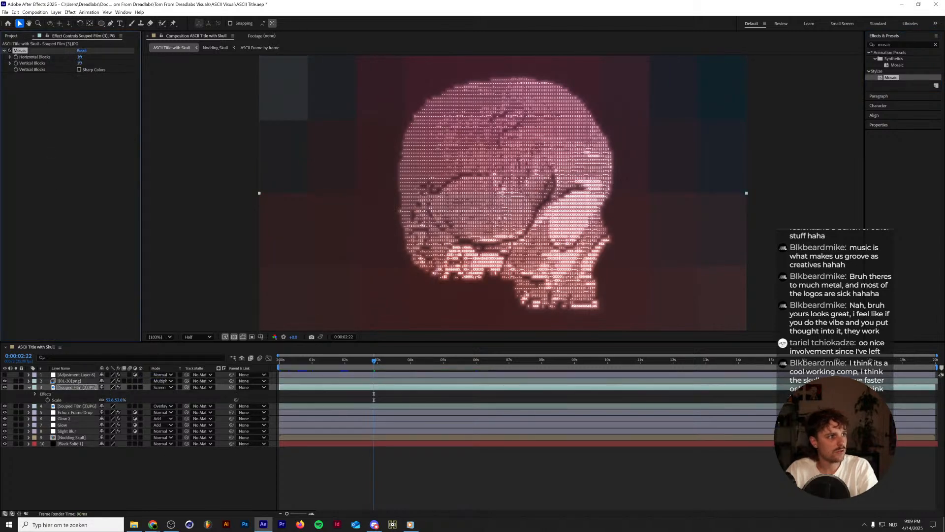
{"action": "left_click", "coordinate": [82, 57]}
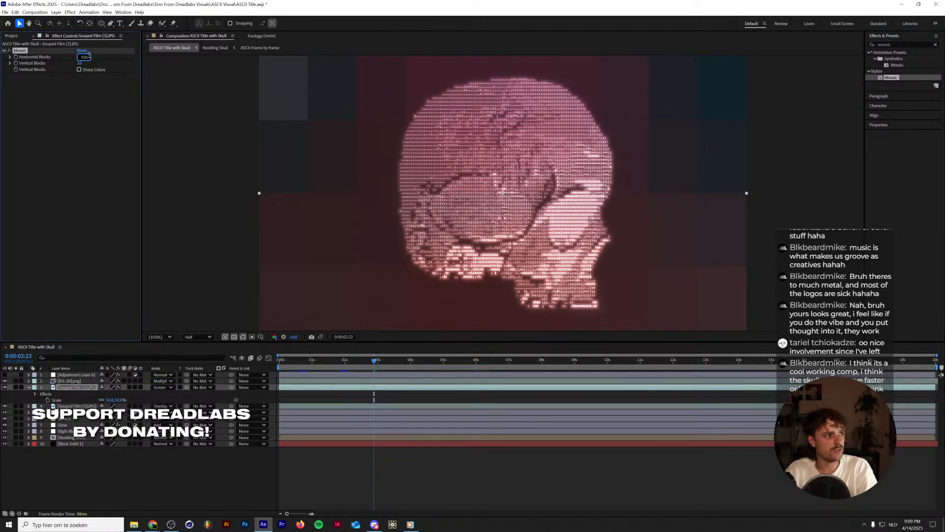
{"action": "type", "text": "192"}
{"action": "key", "text": "Tab"}
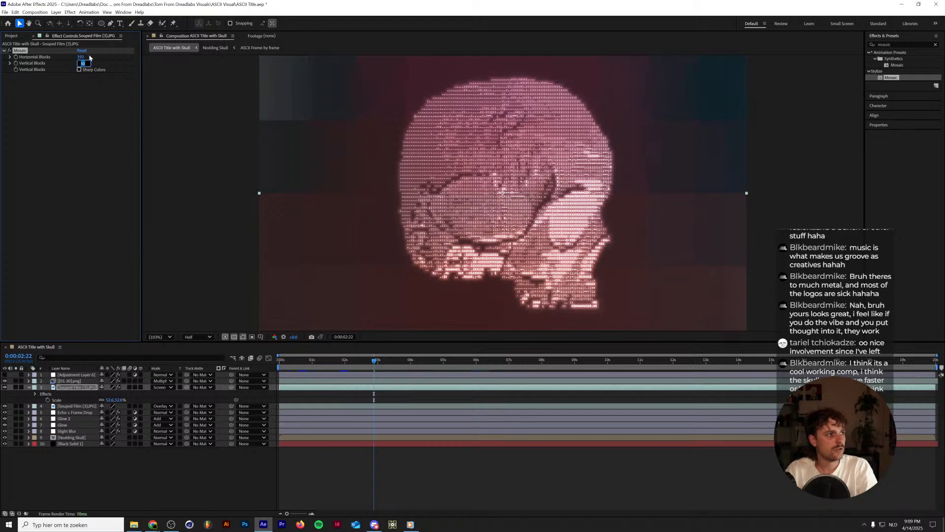
{"action": "key", "text": "Return"}
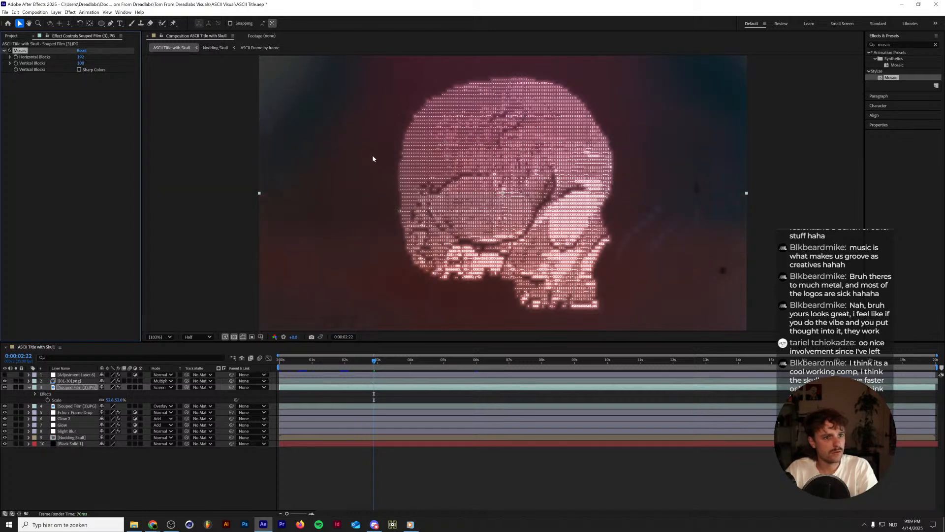
Halve the Mosaic block counts to 96 horizontal and 54 vertical.
{"action": "left_click", "coordinate": [81, 57]}
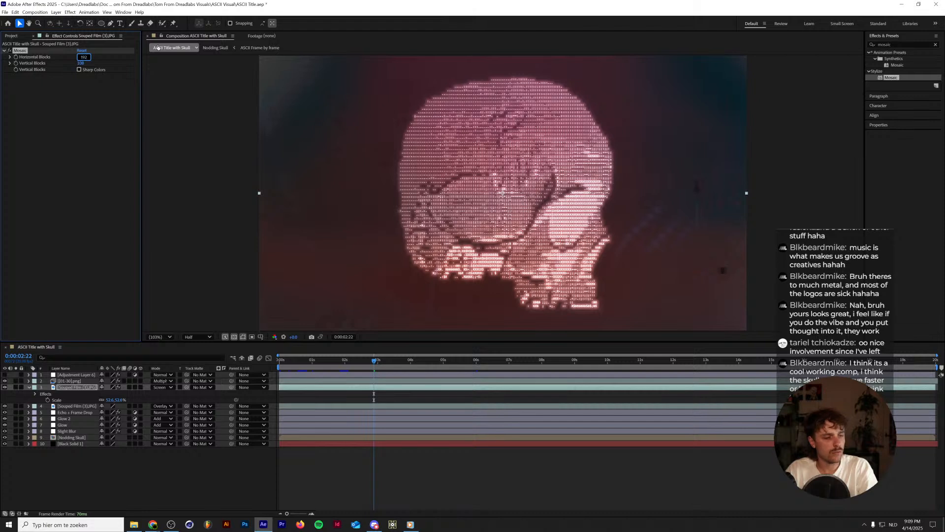
{"action": "type", "text": "/2"}
{"action": "key", "text": "Tab"}
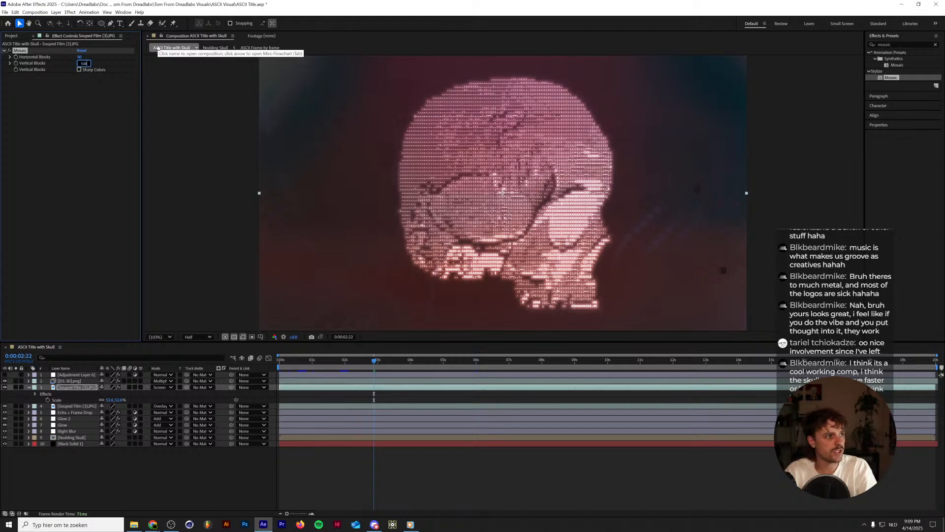
{"action": "key", "text": "Return"}
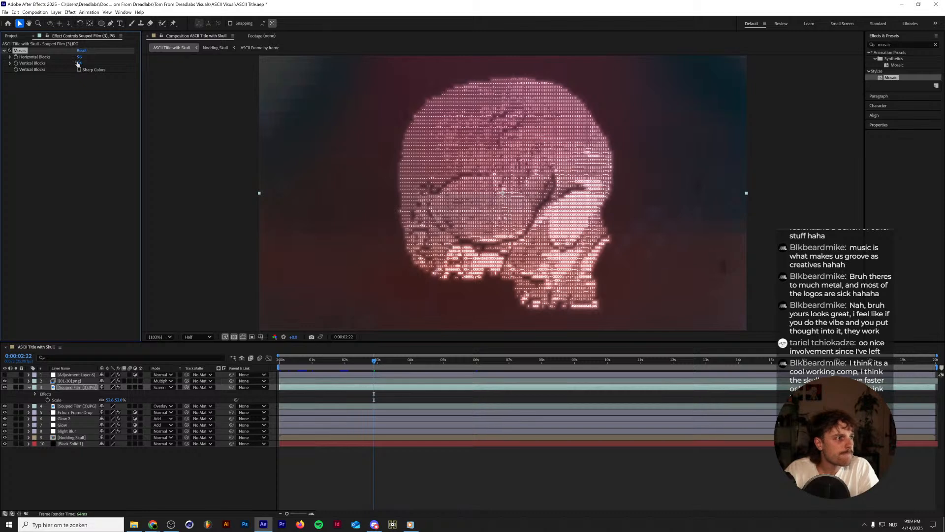
Set Mosaic's Vertical Blocks to 108 and inspect the block pattern up close.
{"action": "scroll", "coordinate": [282, 80], "scroll_direction": "up", "scroll_amount": 2}
{"action": "scroll", "coordinate": [283, 79], "scroll_direction": "up", "scroll_amount": 3}
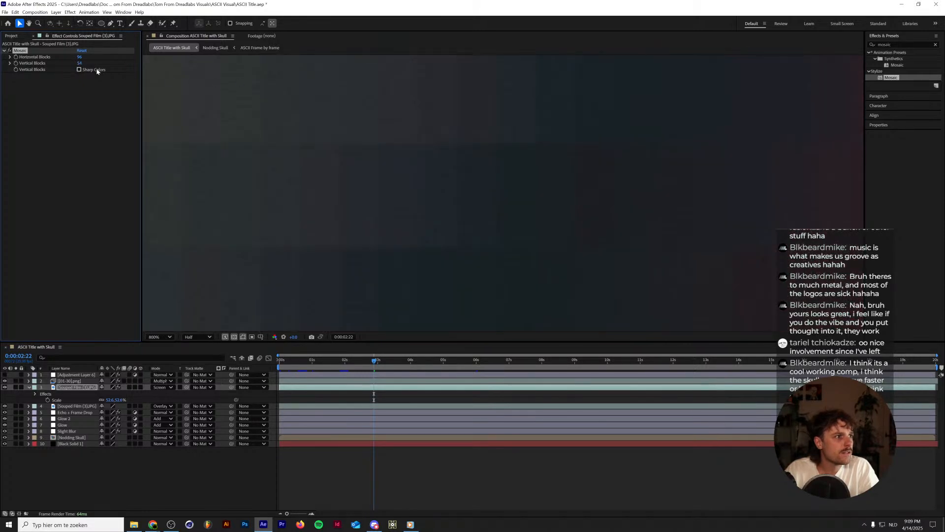
{"action": "mouse_move", "coordinate": [80, 62]}
{"action": "left_mouse_down"}
{"action": "mouse_move", "coordinate": [60, 62]}
{"action": "mouse_move", "coordinate": [81, 62]}
{"action": "left_mouse_up"}
{"action": "left_click", "coordinate": [81, 63]}
{"action": "type", "text": "108"}
{"action": "key", "text": "Return"}
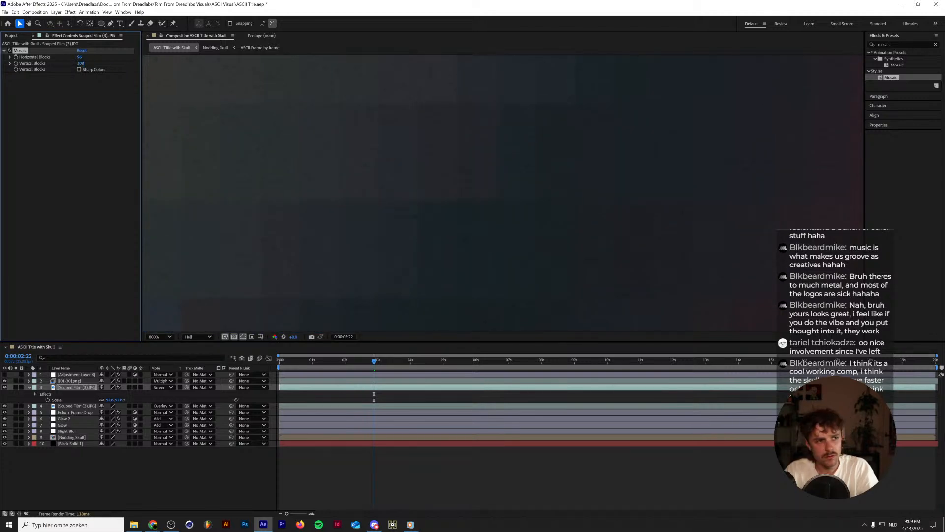
{"action": "scroll", "coordinate": [291, 139], "scroll_direction": "down", "scroll_amount": 8}
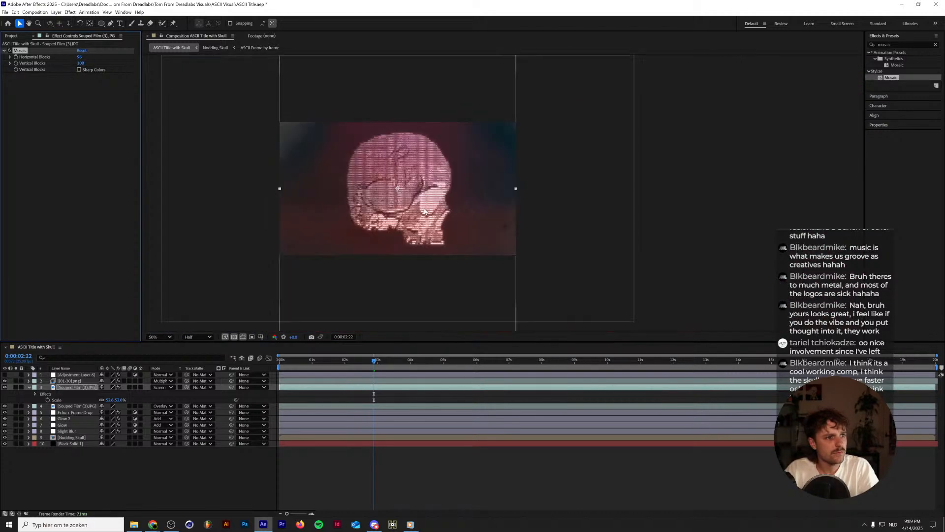
{"action": "scroll", "coordinate": [425, 211], "scroll_direction": "up", "scroll_amount": 4}
{"action": "scroll", "coordinate": [425, 211], "scroll_direction": "down", "scroll_amount": 1}
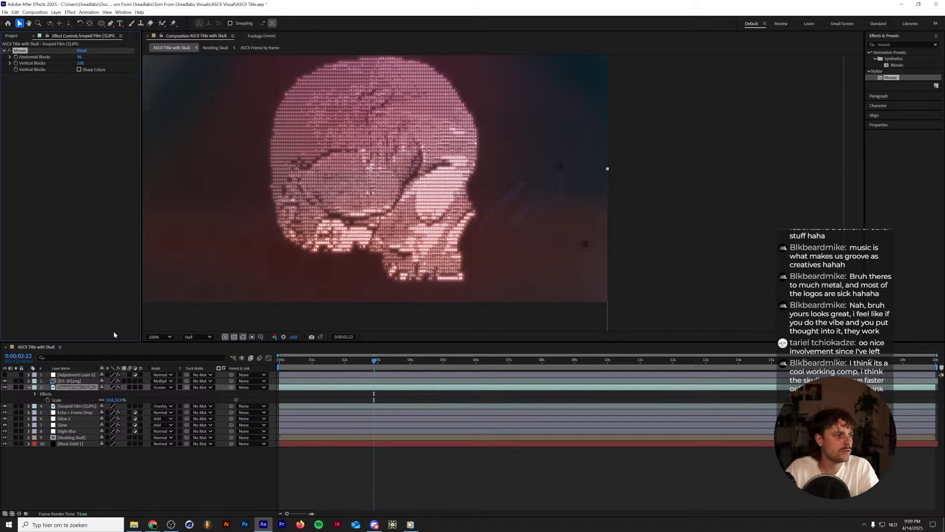
Add Hue/Saturation to the Screen-mode Souped Film (3) layer with saturation 59, lightness 38 and Master Hue about 188°.
{"action": "left_click_drag", "start_coordinate": [898, 45], "coordinate": [744, 59]}
{"action": "type", "text": "hu"}
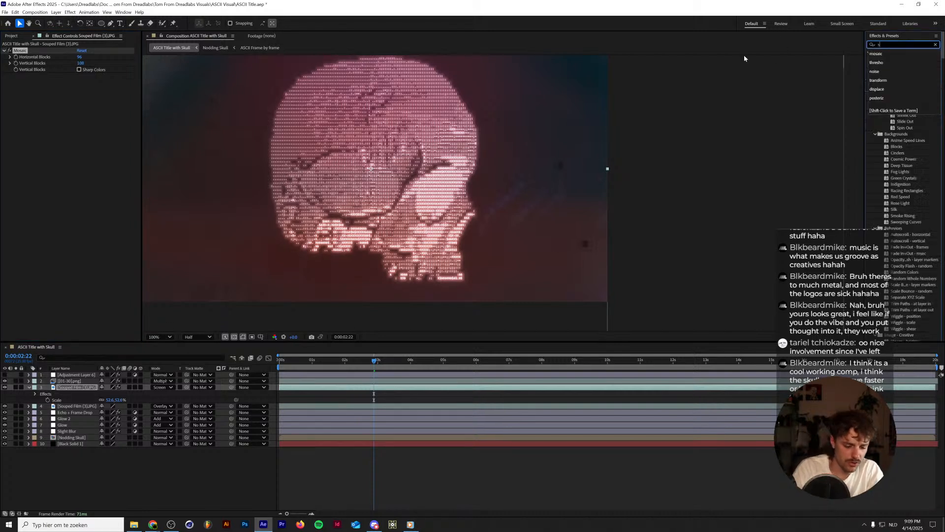
{"action": "type", "text": "e"}
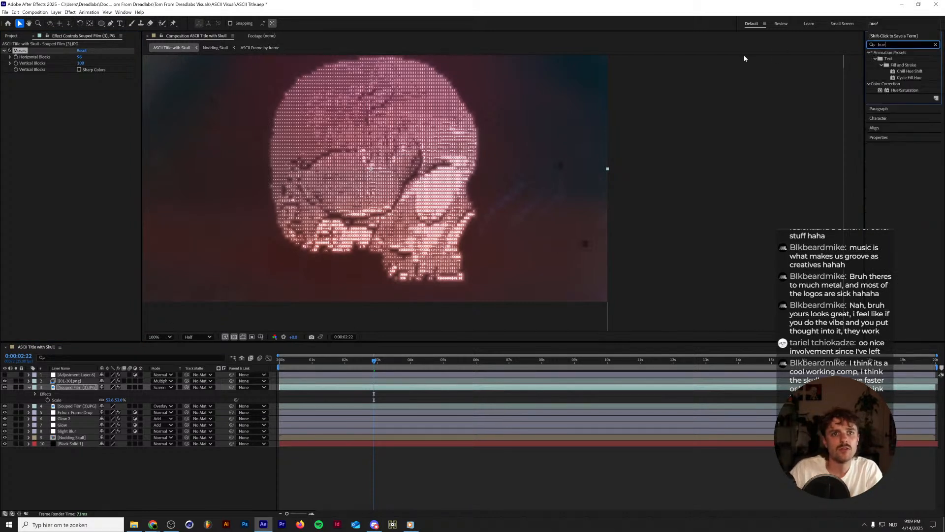
{"action": "left_click_drag", "start_coordinate": [905, 90], "coordinate": [97, 166]}
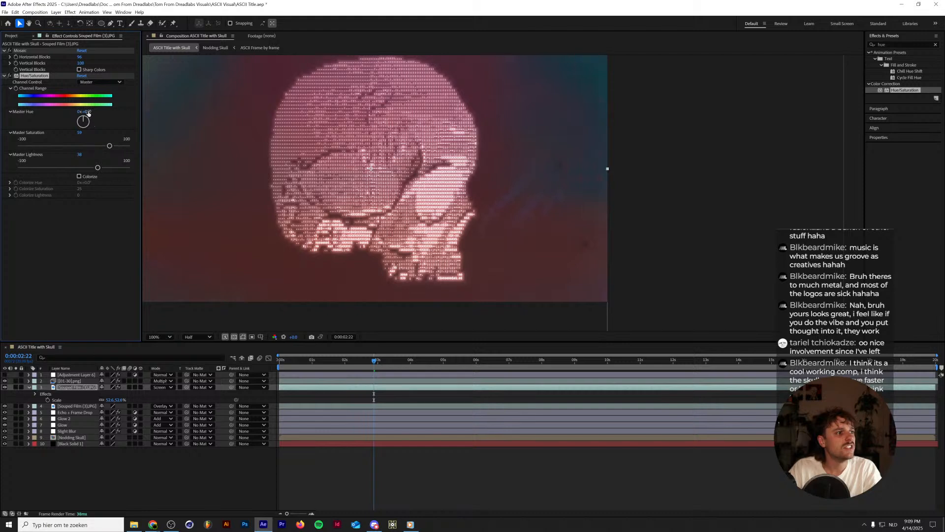
{"action": "left_click_drag", "start_coordinate": [85, 111], "coordinate": [148, 103]}
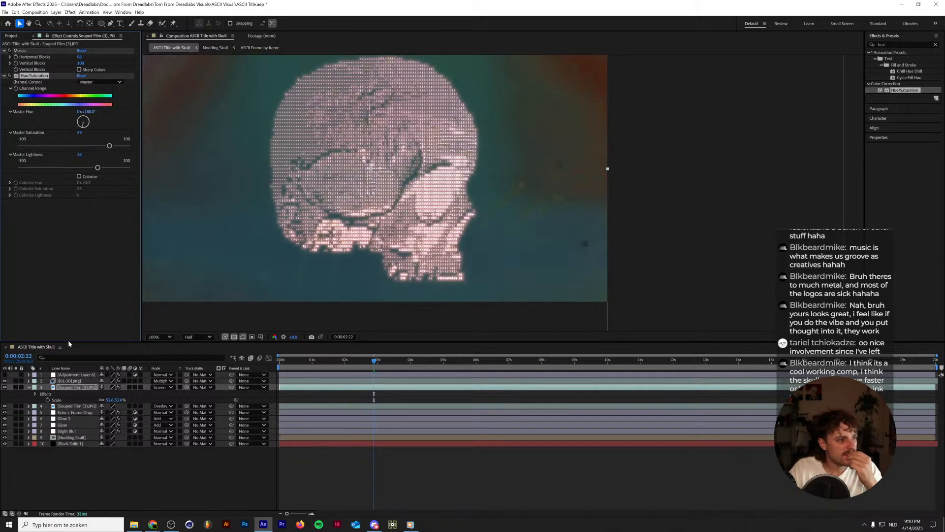
Remove the Mosaic and Hue/Saturation effects from the Screen-mode Souped Film (3) layer.
{"action": "scroll", "coordinate": [30, 53], "scroll_direction": "down", "scroll_amount": 2}
{"action": "left_click", "coordinate": [30, 51]}
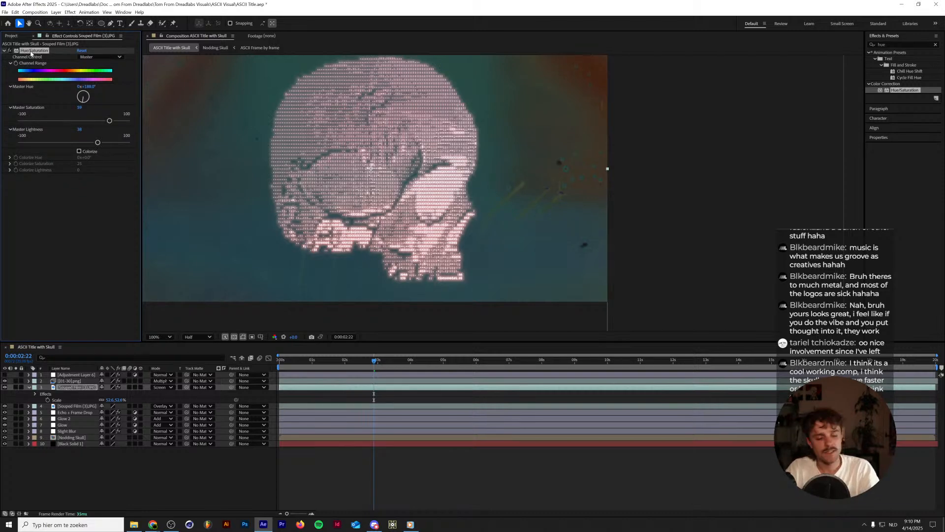
{"action": "key", "text": "Delete"}
Replace the Souped Film (3).JPG footage with Souped Film (6).JPG.
{"action": "left_click", "coordinate": [15, 36]}
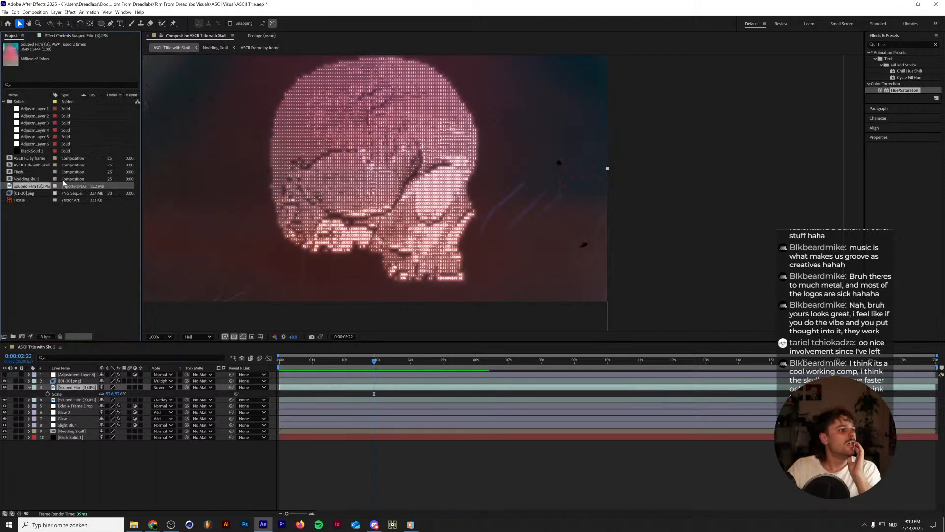
{"action": "key", "text": "ctrl+h"}
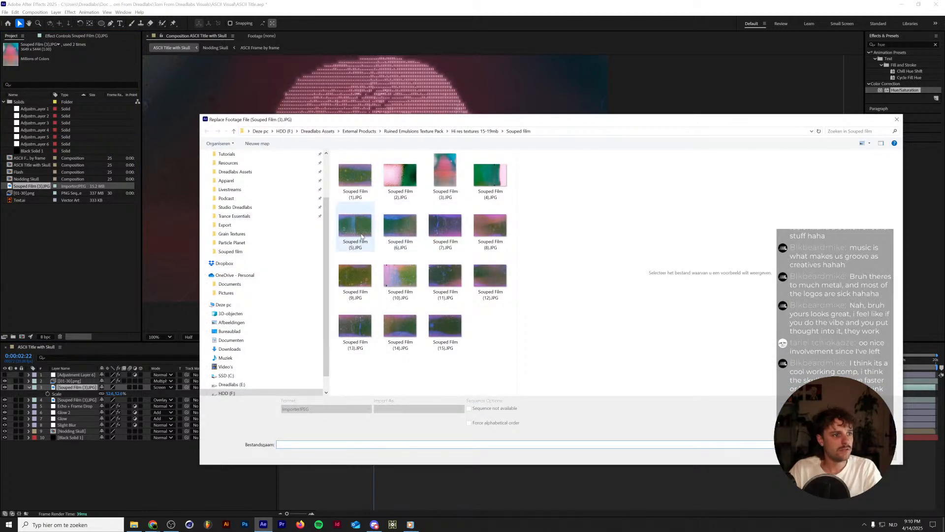
{"action": "double_click", "coordinate": [401, 226]}
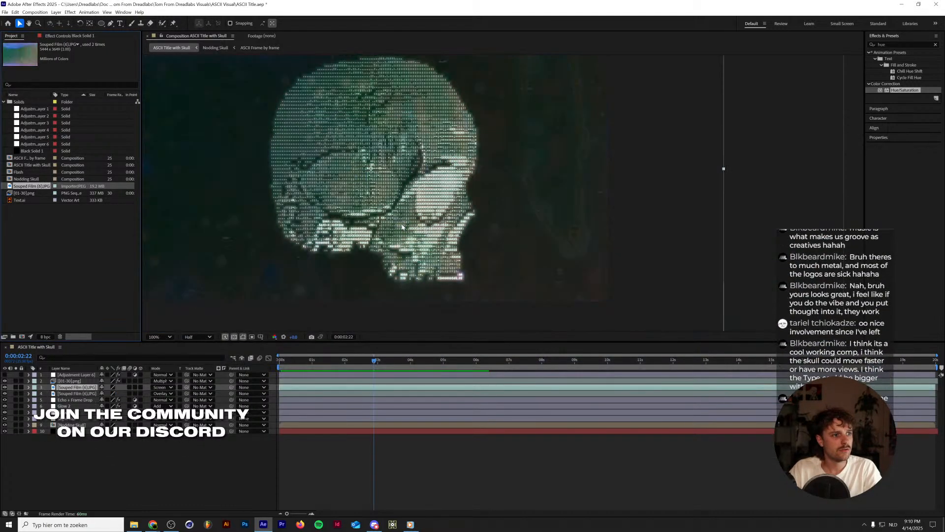
Fit both Souped Film (6) layers to the composition width.
{"action": "scroll", "coordinate": [408, 214], "scroll_direction": "down", "scroll_amount": 2}
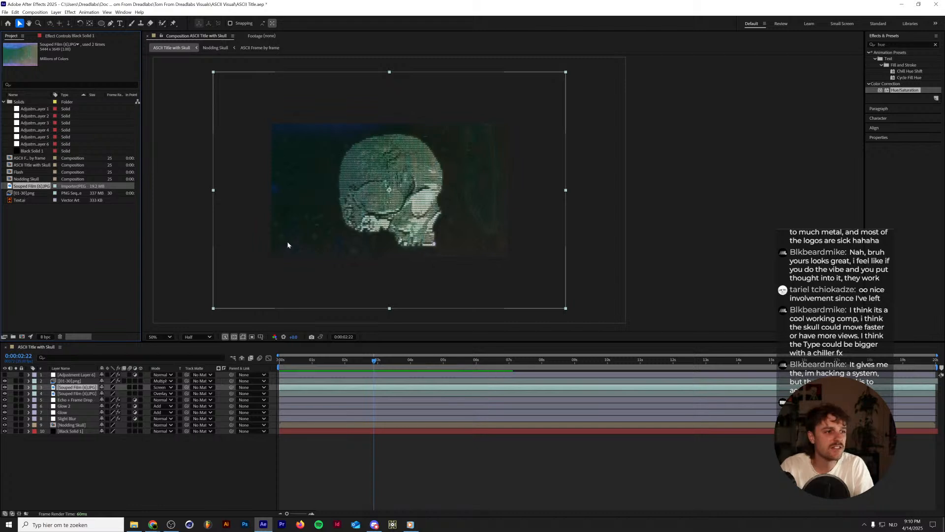
{"action": "left_click", "coordinate": [90, 394], "text": "shift"}
{"action": "right_click", "coordinate": [91, 394]}
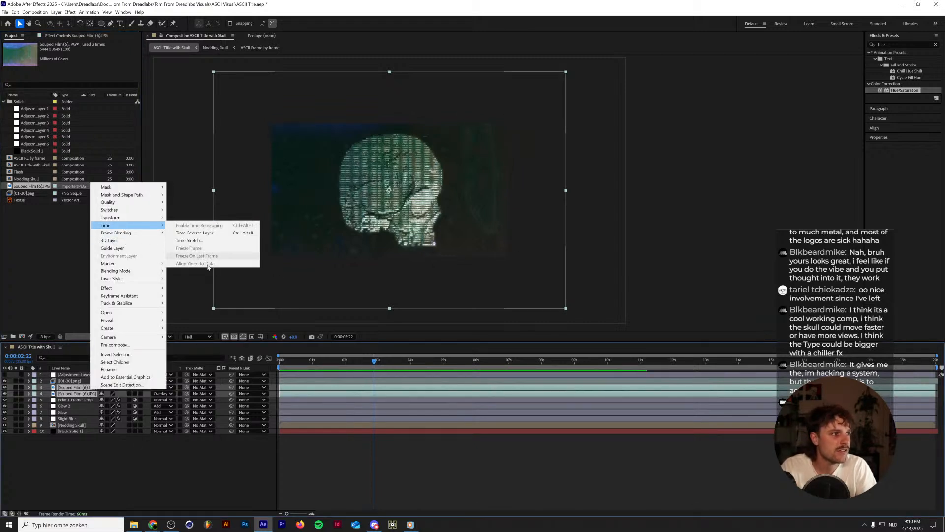
{"action": "mouse_move", "coordinate": [131, 226]}
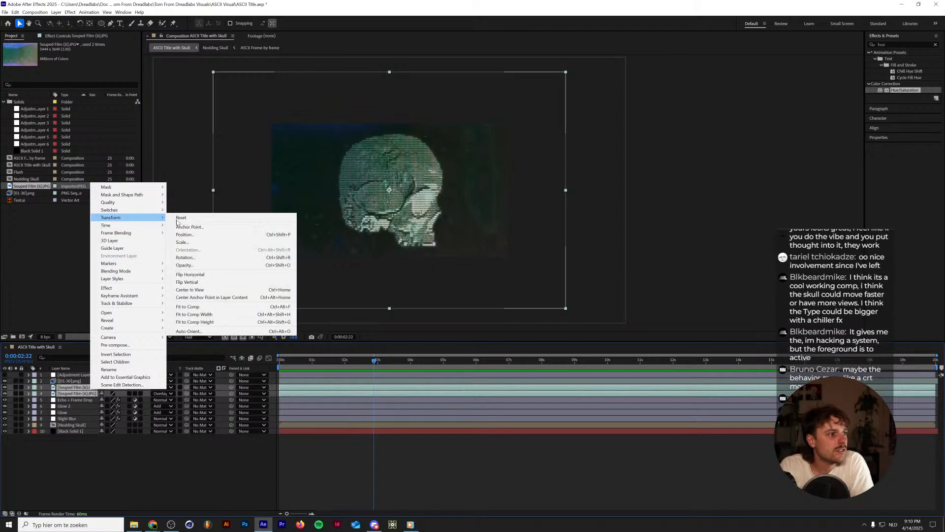
{"action": "left_click", "coordinate": [205, 315]}
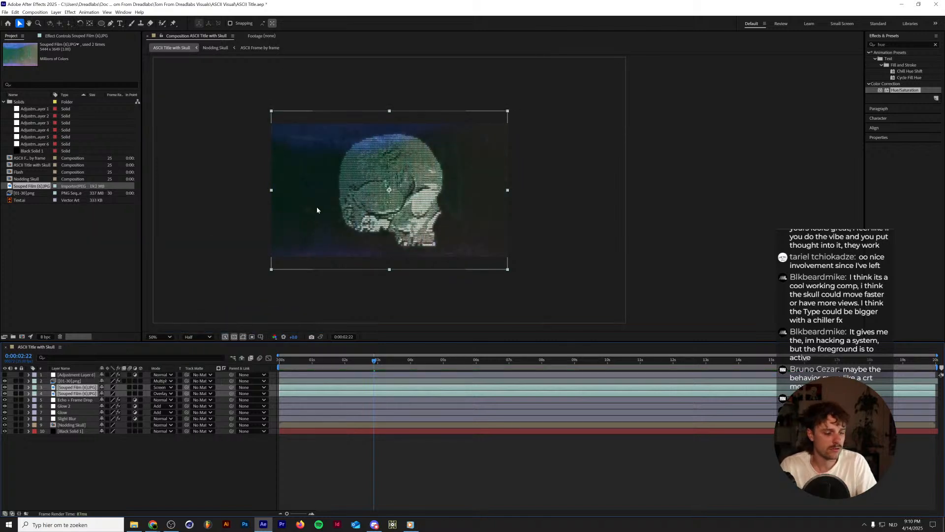
Add Hue/Saturation to the Screen-mode Souped Film (6) layer with Master Hue about -256° and Master Saturation 82.
{"action": "scroll", "coordinate": [317, 210], "scroll_direction": "up", "scroll_amount": 2}
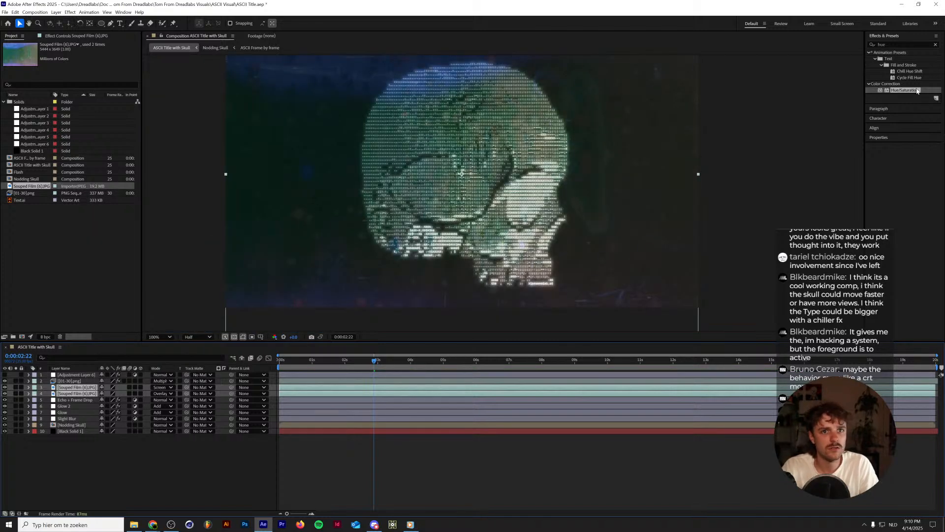
{"action": "left_click_drag", "start_coordinate": [917, 90], "coordinate": [68, 388]}
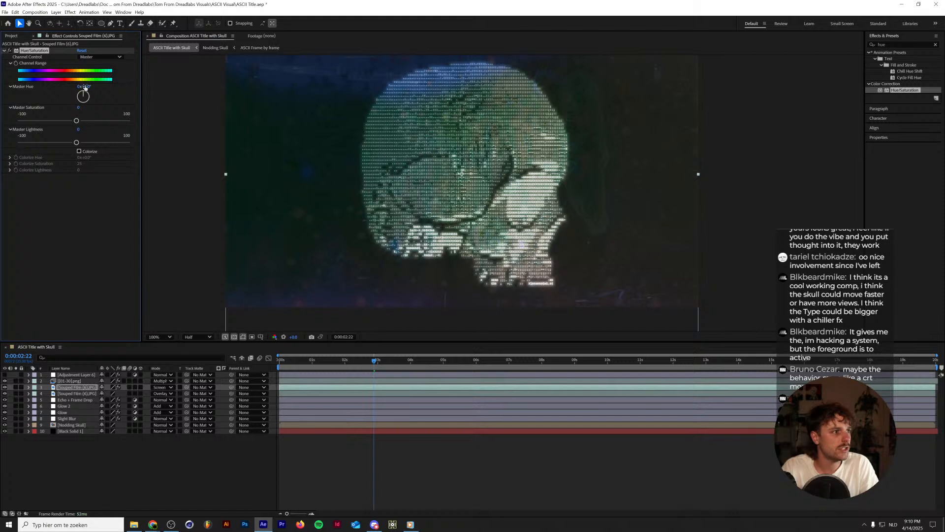
{"action": "left_click_drag", "start_coordinate": [85, 87], "coordinate": [11, 96]}
{"action": "left_click_drag", "start_coordinate": [77, 121], "coordinate": [122, 121]}
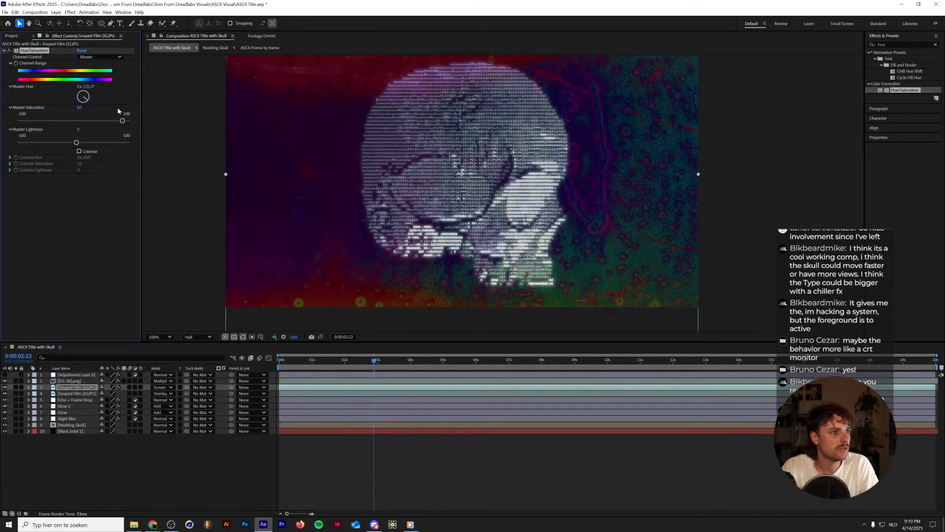
{"action": "left_click_drag", "start_coordinate": [90, 86], "coordinate": [83, 87]}
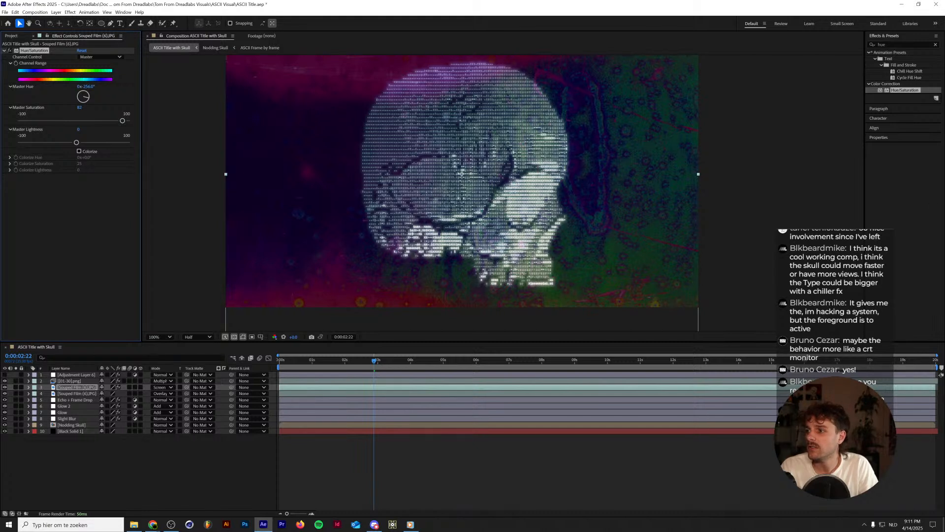
Apply the Mosaic effect to the Screen-mode Souped Film (6) layer.
{"action": "left_click", "coordinate": [896, 45]}
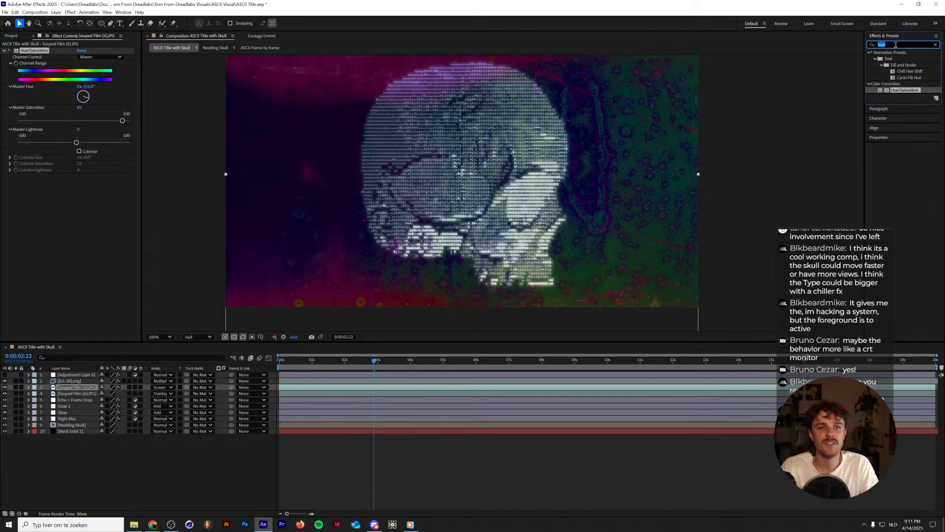
{"action": "type", "text": "m"}
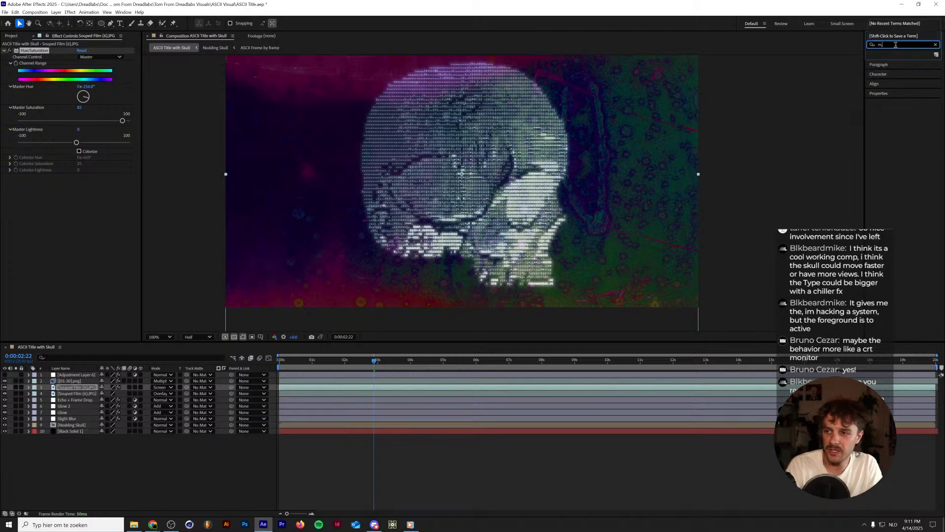
{"action": "type", "text": "os"}
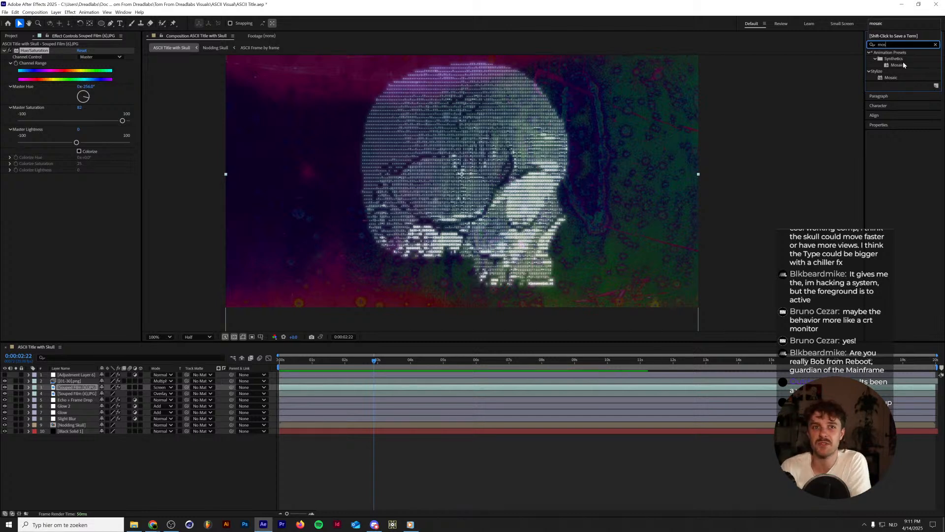
{"action": "left_click_drag", "start_coordinate": [891, 78], "coordinate": [58, 207]}
Set the Mosaic's Horizontal Blocks to 96 and raise its Vertical Blocks on the Screen-mode Souped Film (6) layer.
{"action": "left_click", "coordinate": [83, 183]}
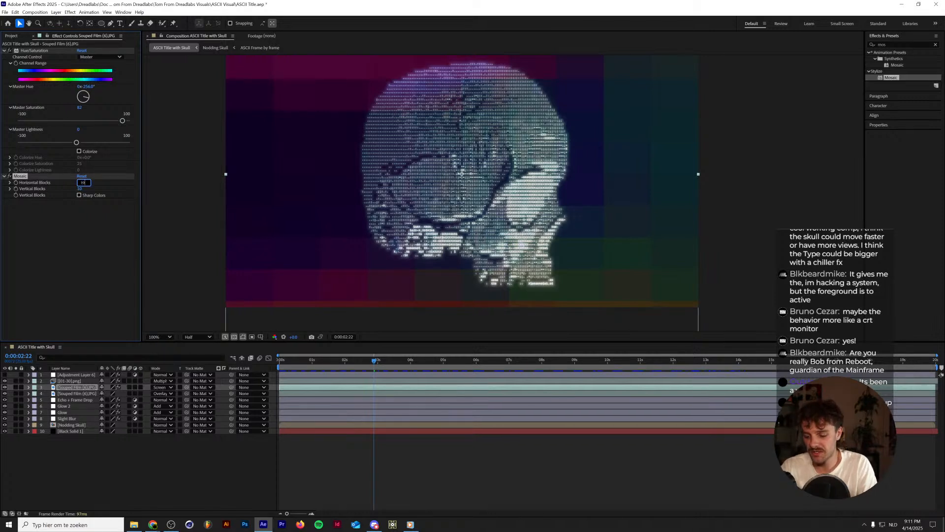
{"action": "type", "text": "96"}
{"action": "key", "text": "Tab"}
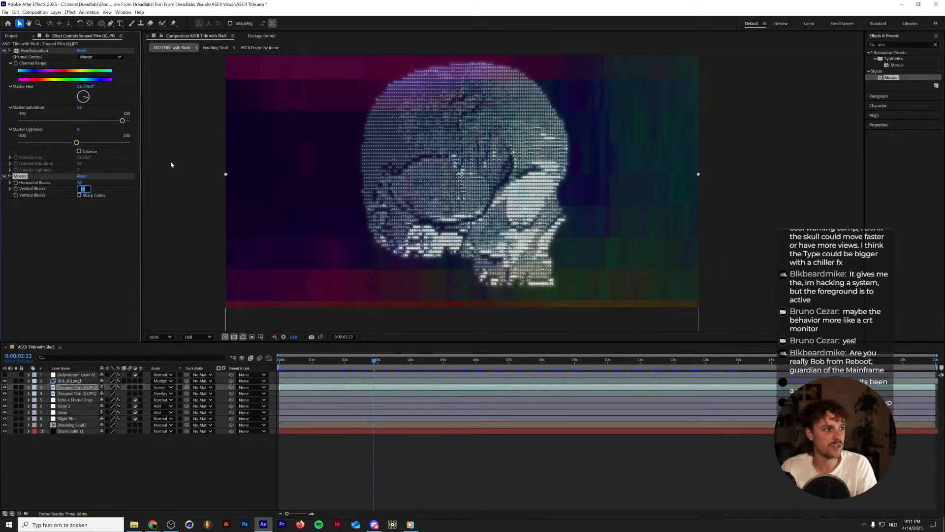
{"action": "type", "text": "108"}
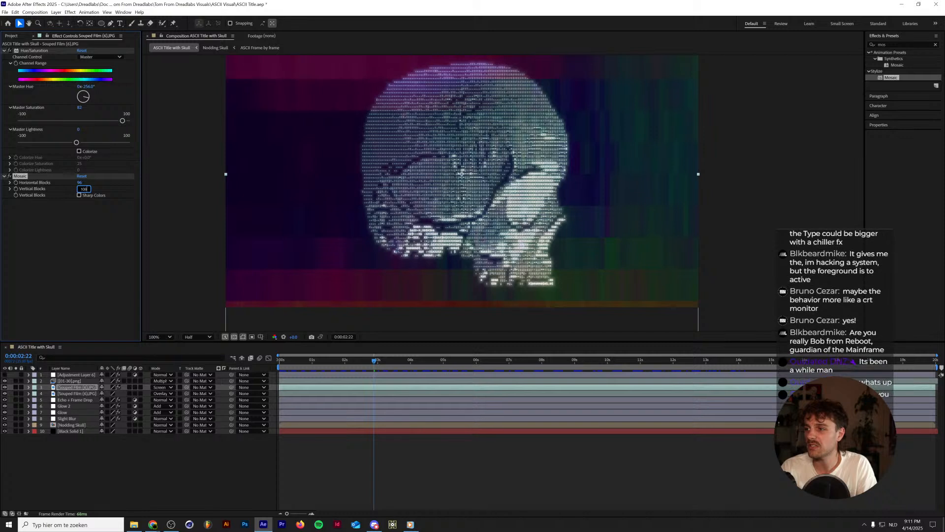
{"action": "type", "text": "0/5"}
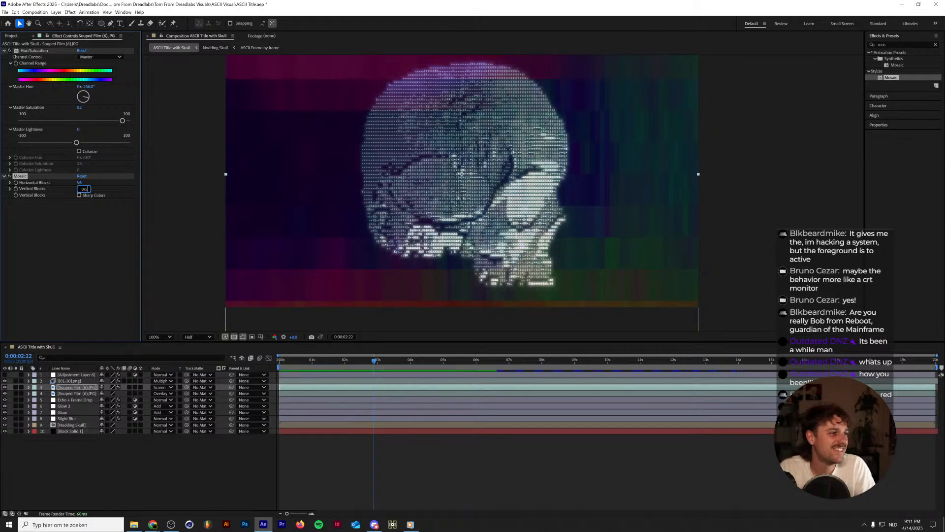
{"action": "key", "text": "Return"}
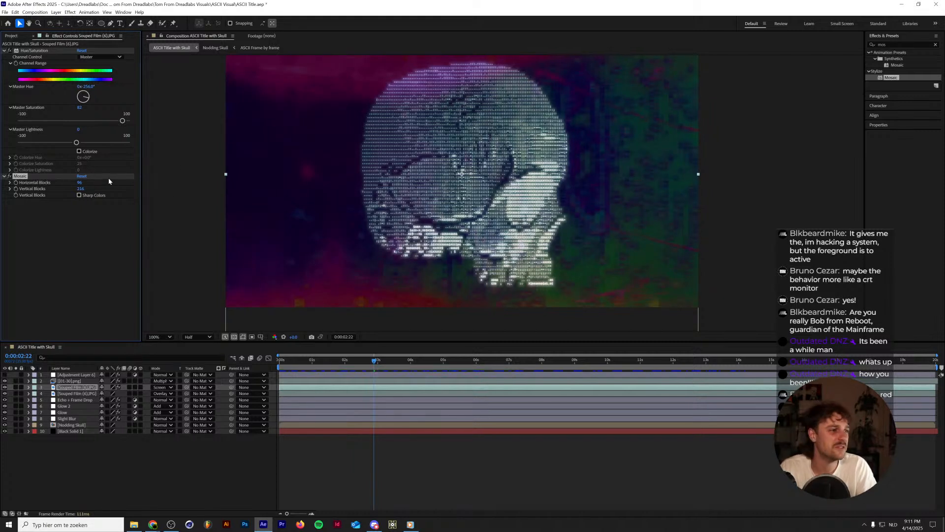
Reduce the Mosaic on the Screen-mode Souped Film (6) layer to about 19 Horizontal Blocks and about 43 Vertical Blocks.
{"action": "left_click_drag", "start_coordinate": [80, 188], "coordinate": [13, 192]}
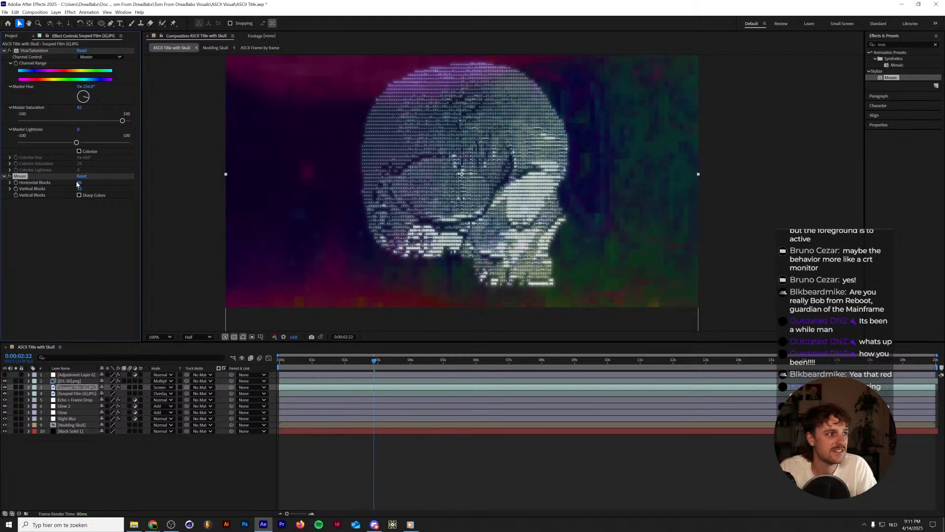
{"action": "left_click_drag", "start_coordinate": [77, 184], "coordinate": [35, 182]}
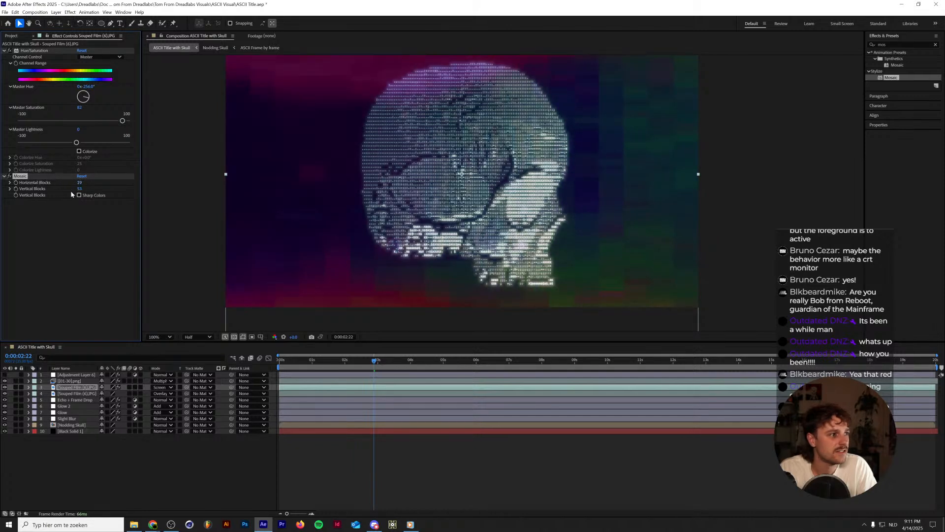
{"action": "left_click_drag", "start_coordinate": [77, 189], "coordinate": [75, 188]}
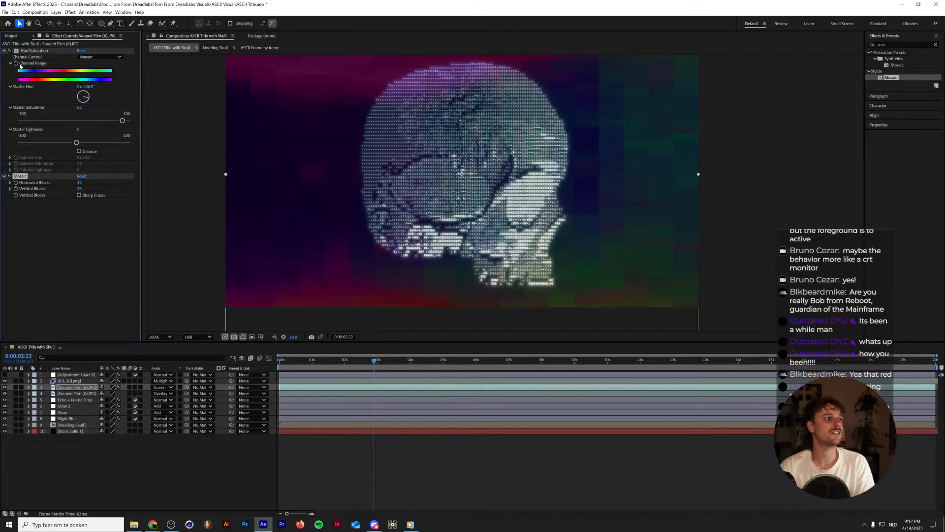
{"action": "left_click", "coordinate": [30, 51], "text": "shift"}
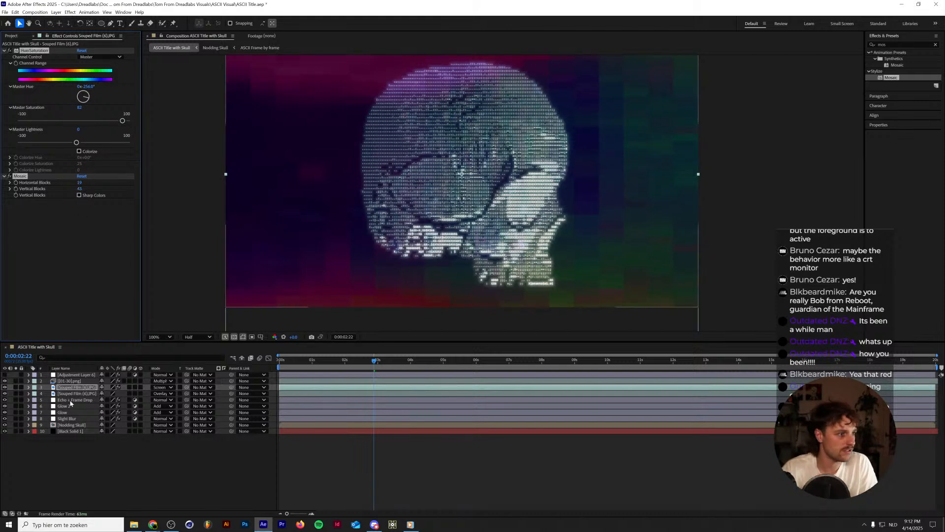
{"action": "left_click", "coordinate": [72, 394]}
{"action": "key", "text": "ctrl+v"}
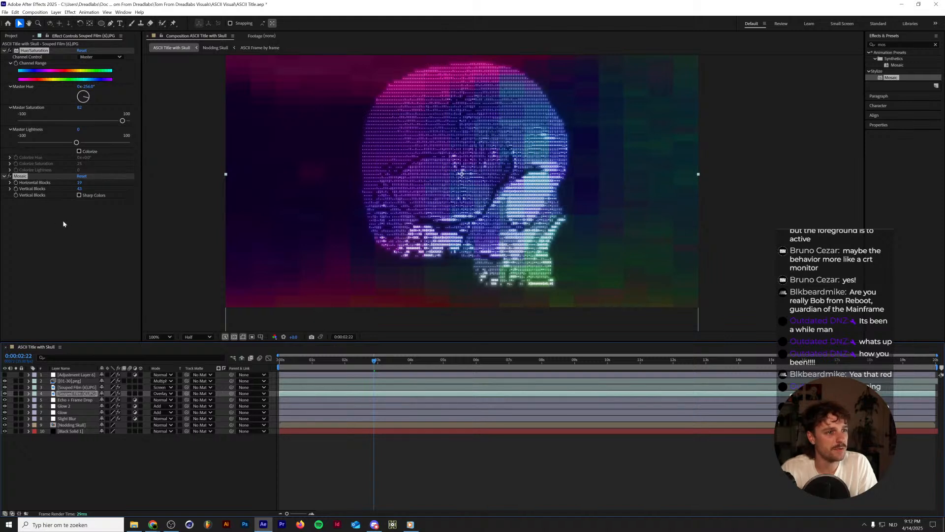
{"action": "key", "text": "ctrl+z"}
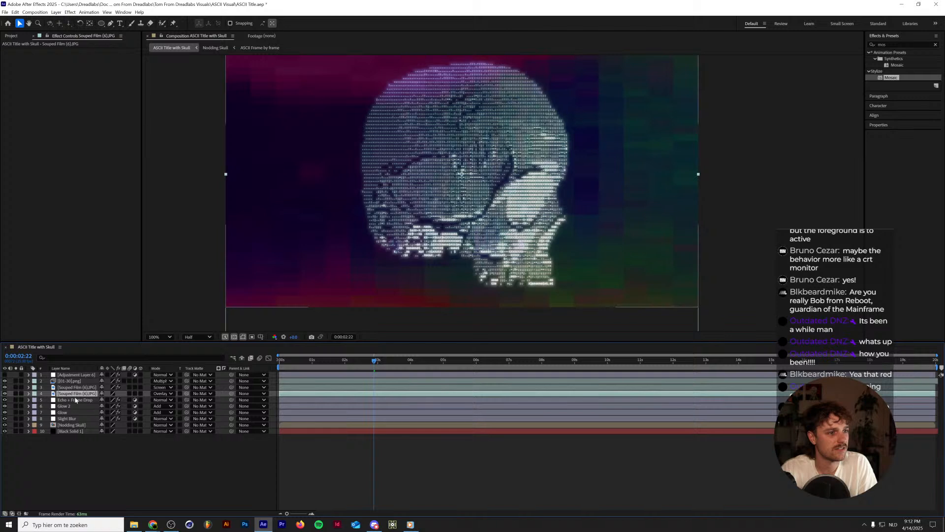
Copy Hue/Saturation and Mosaic from the Screen-mode to the Overlay-mode Souped Film (6) layer and set the copy's Master Saturation to about -92.
{"action": "left_click", "coordinate": [77, 387]}
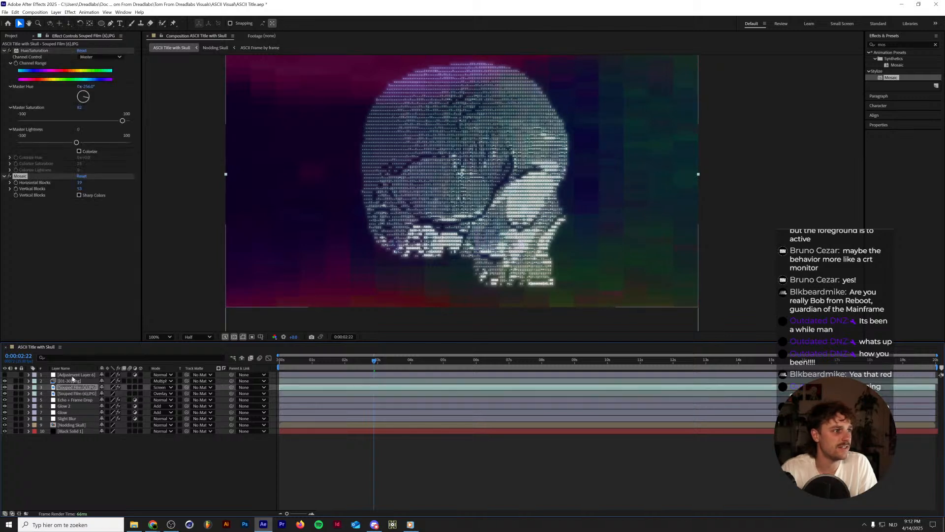
{"action": "left_click", "coordinate": [72, 392]}
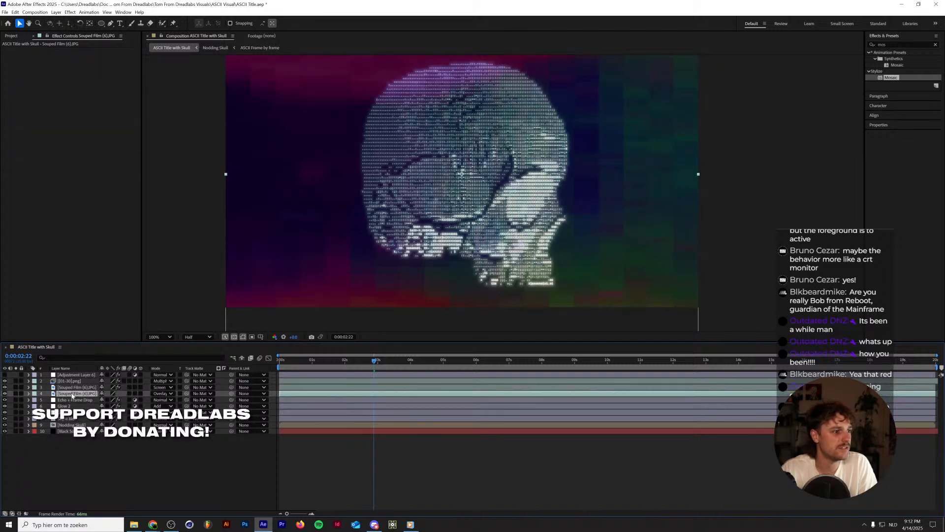
{"action": "left_click", "coordinate": [72, 387]}
{"action": "left_click", "coordinate": [73, 393]}
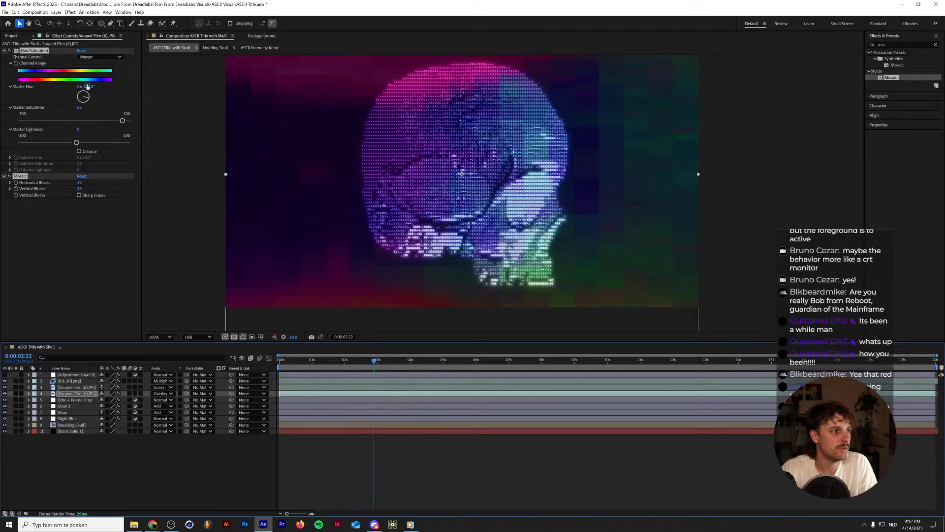
{"action": "left_click_drag", "start_coordinate": [122, 121], "coordinate": [24, 124]}
{"action": "left_click", "coordinate": [140, 458]}
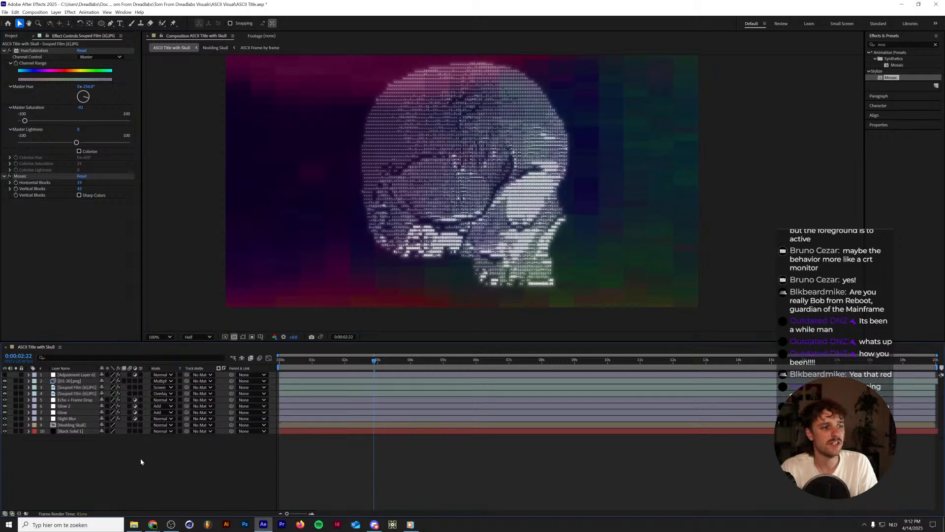
Play the composition repeatedly from the start to review the skull against the pixelated colour texture.
{"action": "key", "text": "space"}
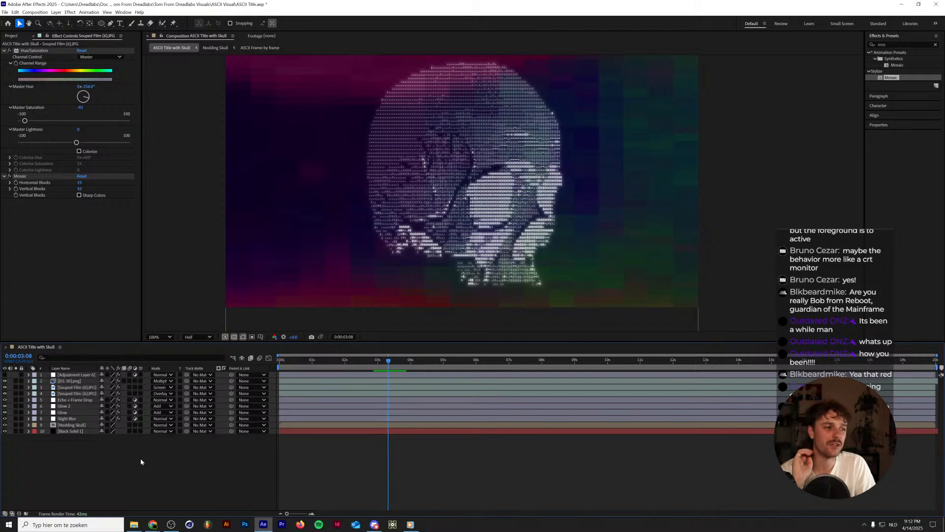
{"action": "left_click_drag", "start_coordinate": [325, 361], "coordinate": [251, 363]}
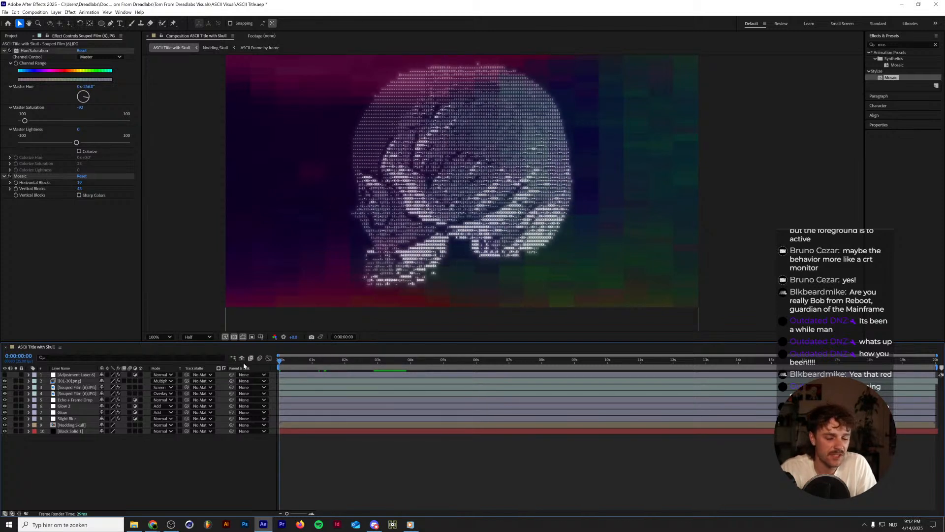
{"action": "key", "text": "space"}
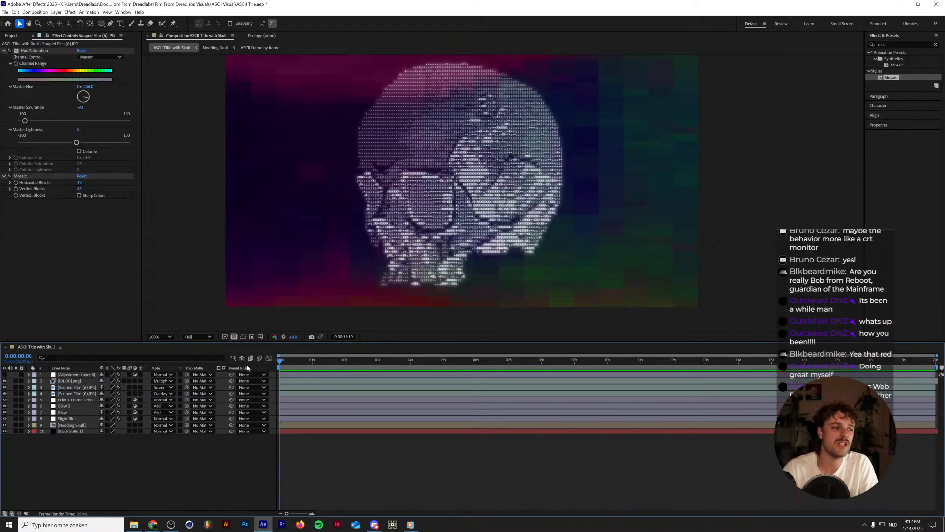
{"action": "key", "text": "space"}
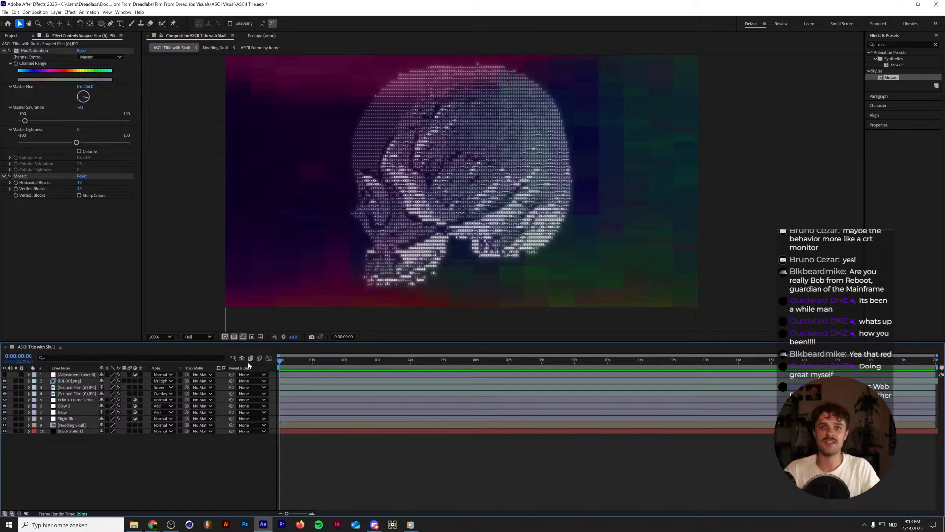
{"action": "key", "text": "space"}
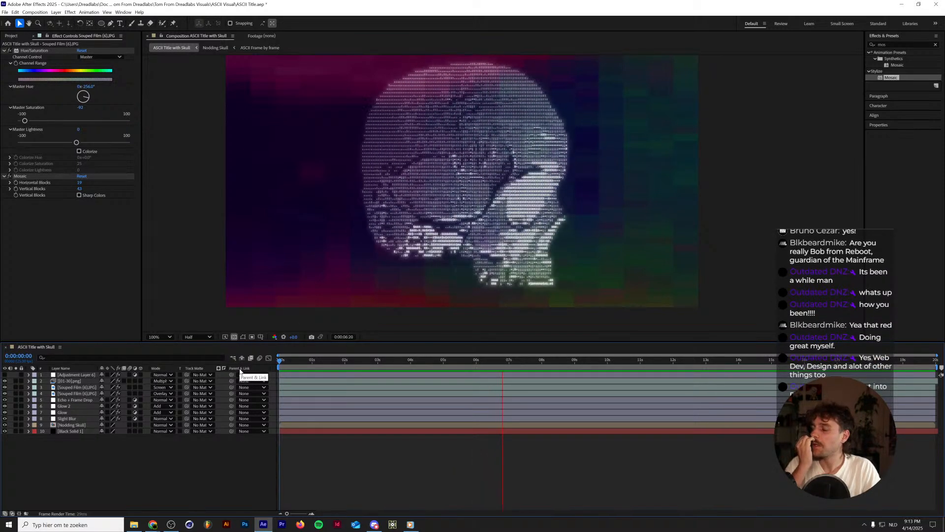
{"action": "key", "text": "space"}
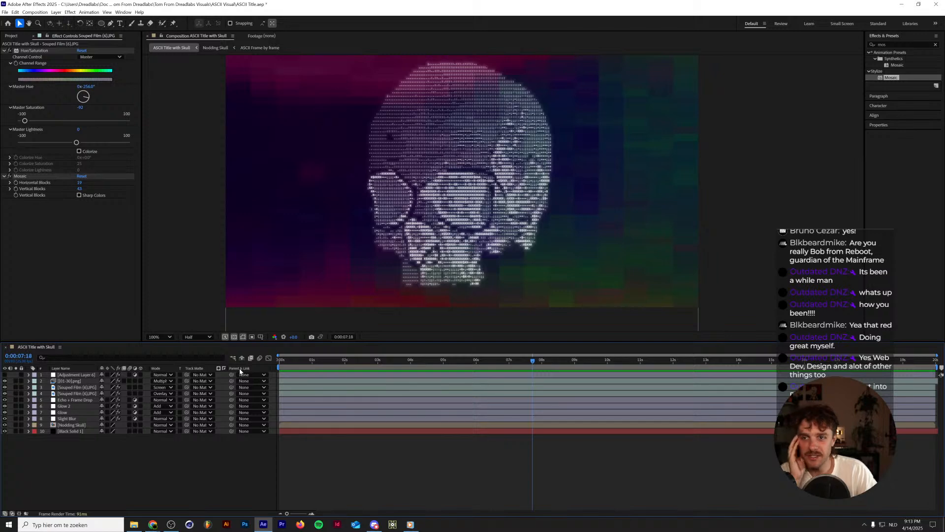
{"action": "left_click_drag", "start_coordinate": [541, 362], "coordinate": [184, 387]}
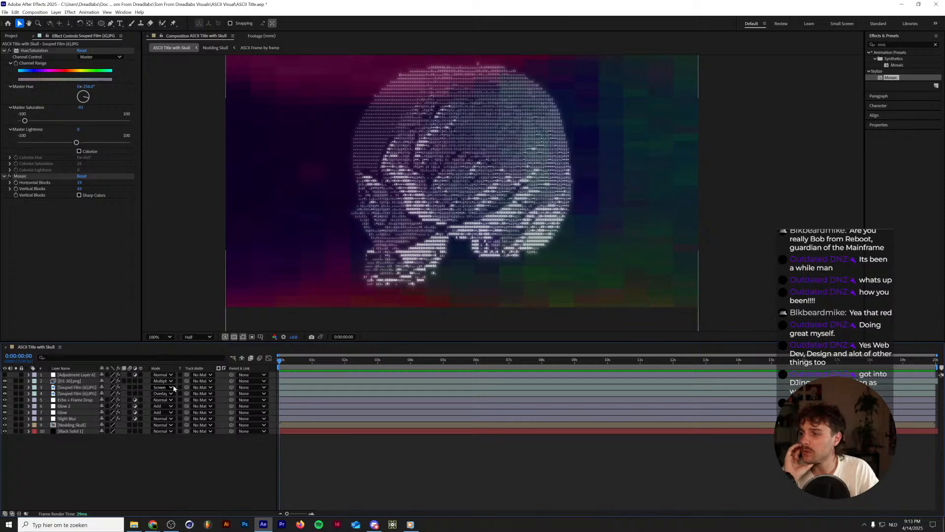
{"action": "key", "text": "space"}
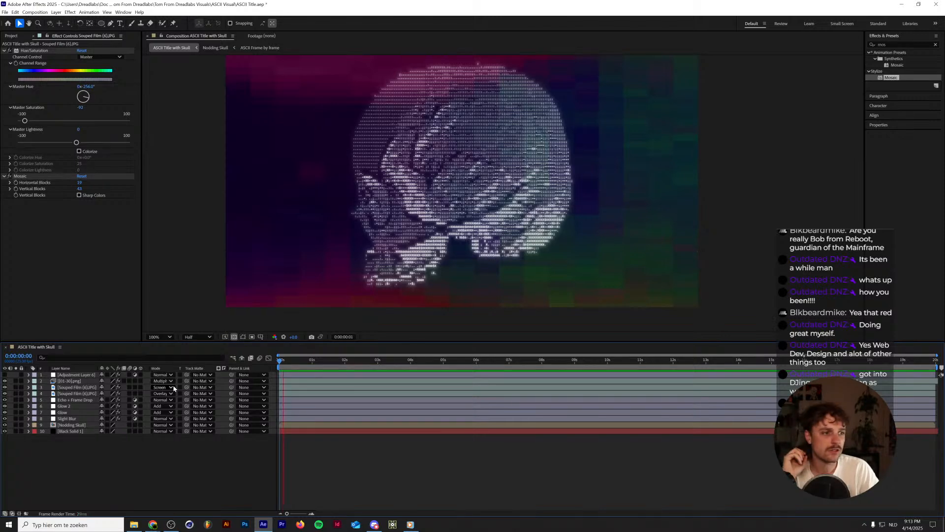
{"action": "key", "text": "space"}
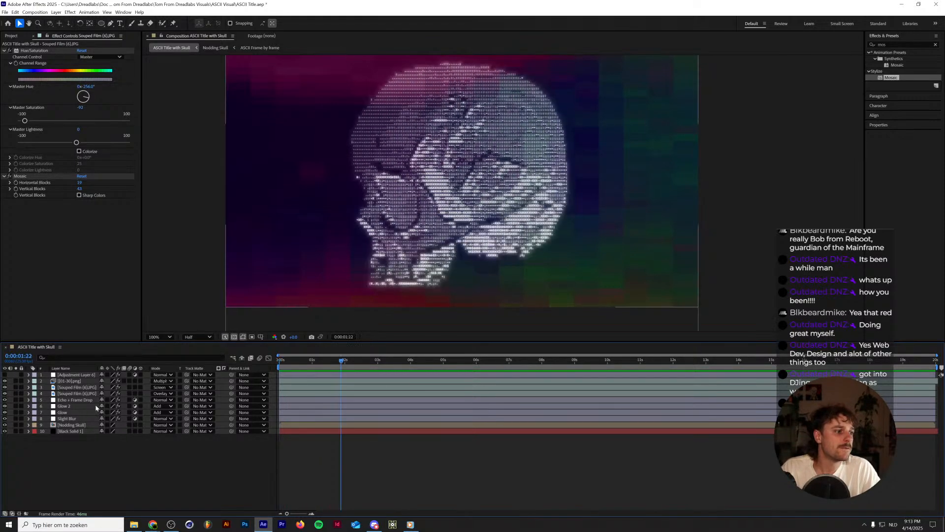
Enable expressions on the Mosaic's Horizontal Blocks and Vertical Blocks of the Screen-mode Souped Film (6) layer.
{"action": "left_click", "coordinate": [80, 401]}
{"action": "left_click", "coordinate": [75, 406]}
{"action": "left_click", "coordinate": [81, 388]}
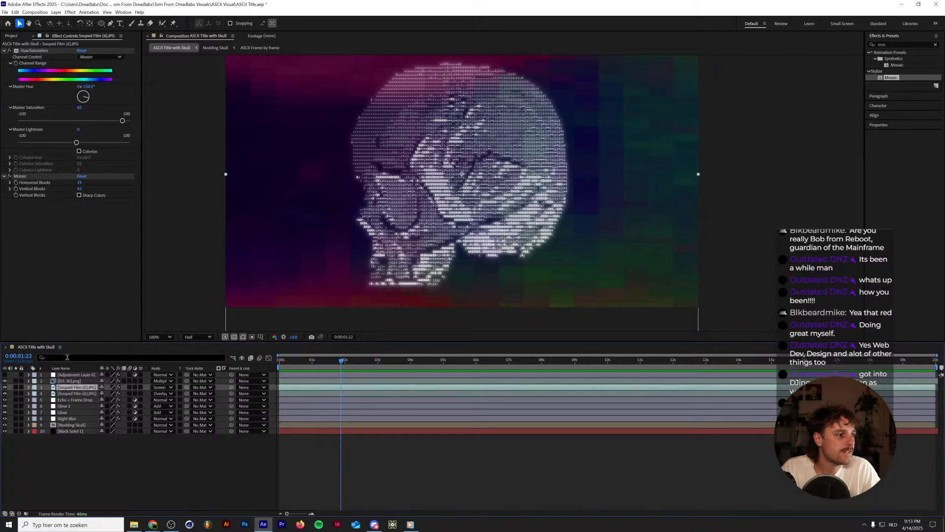
{"action": "left_click", "coordinate": [76, 393]}
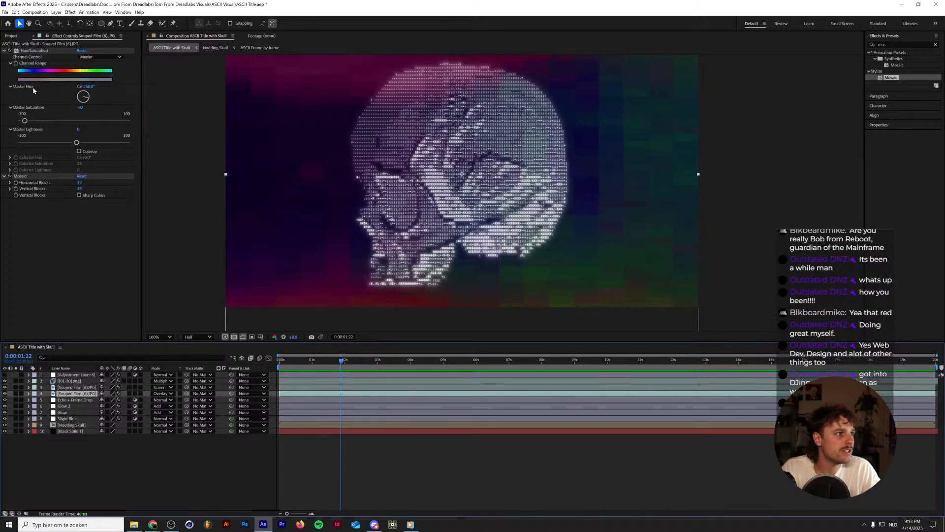
{"action": "left_click", "coordinate": [77, 388]}
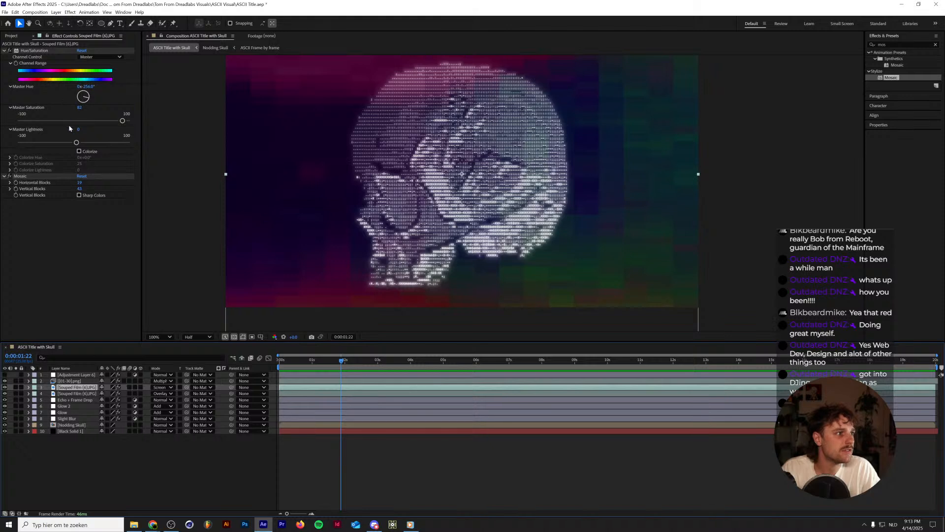
{"action": "left_click", "coordinate": [17, 183], "text": "alt"}
{"action": "left_click", "coordinate": [16, 189], "text": "alt"}
Replace the Horizontal Blocks expression of the Mosaic with random(1,50).
{"action": "left_click", "coordinate": [315, 418]}
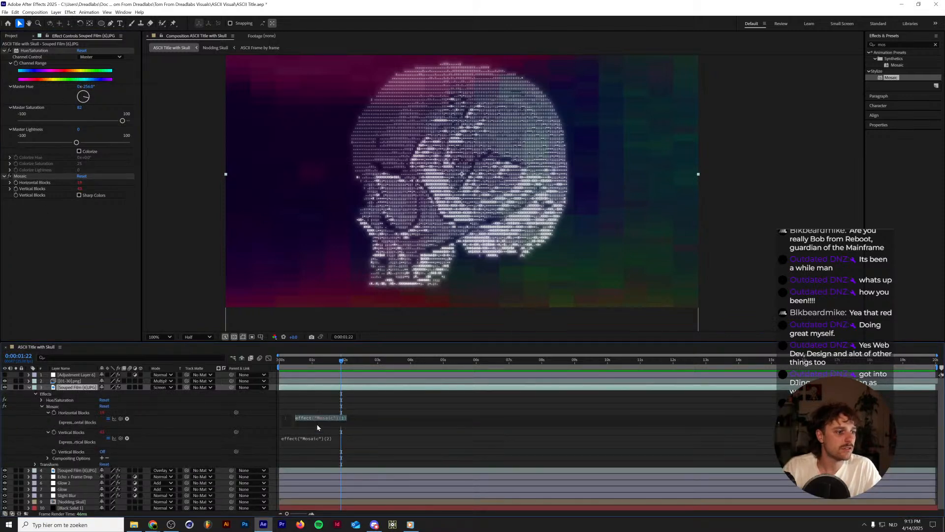
{"action": "type", "text": "random"}
{"action": "key", "text": "Return"}
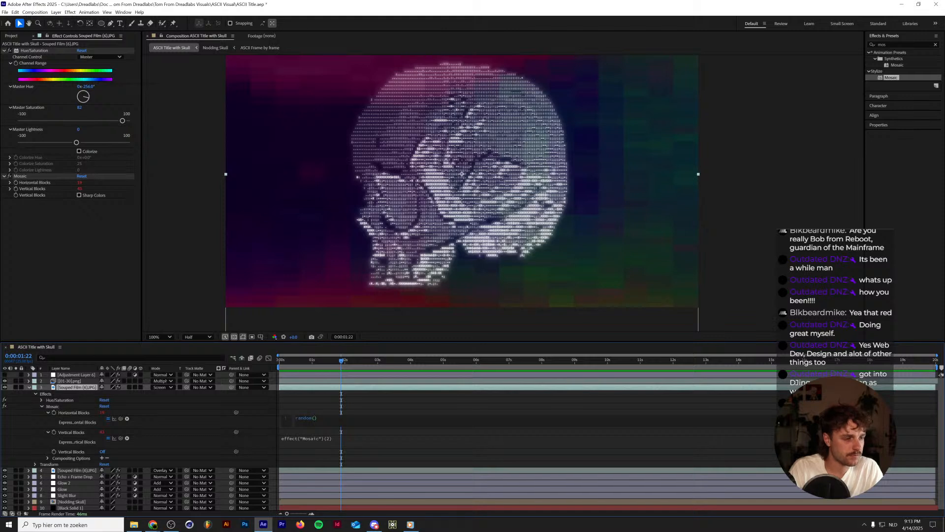
{"action": "type", "text": "0,"}
{"action": "key", "text": "BackSpace"}
{"action": "key", "text": "BackSpace"}
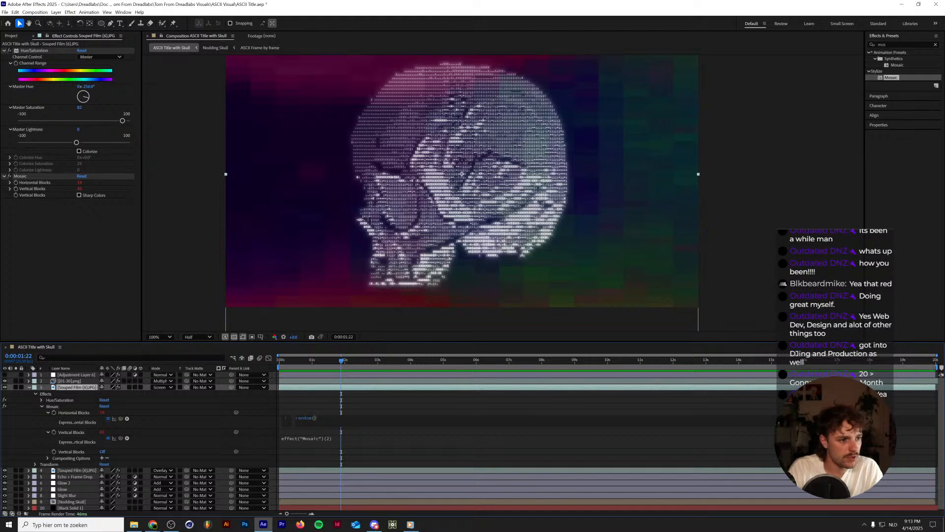
{"action": "type", "text": "1,50"}
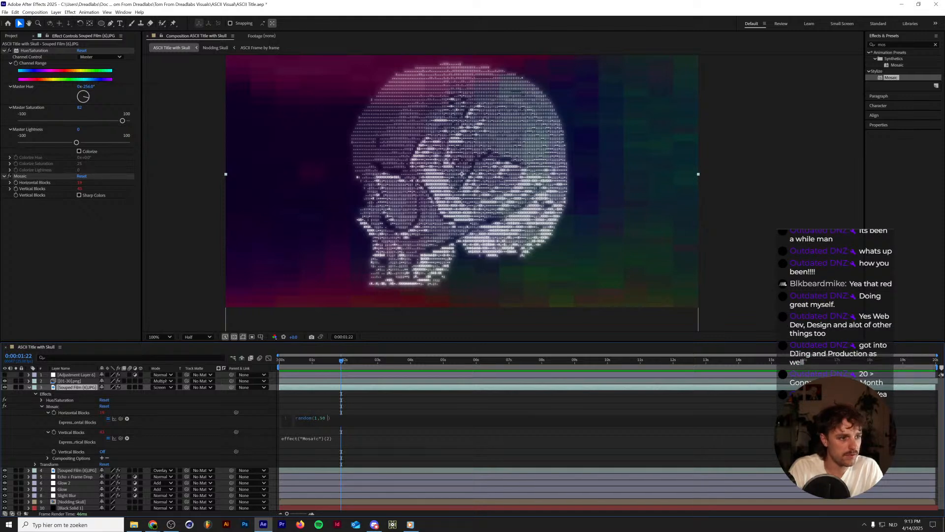
Copy the random(1,50) expression into the Mosaic's Vertical Blocks expression.
{"action": "key", "text": "ctrl+a"}
{"action": "key", "text": "ctrl+c"}
{"action": "left_click", "coordinate": [323, 438]}
{"action": "key", "text": "ctrl+v"}
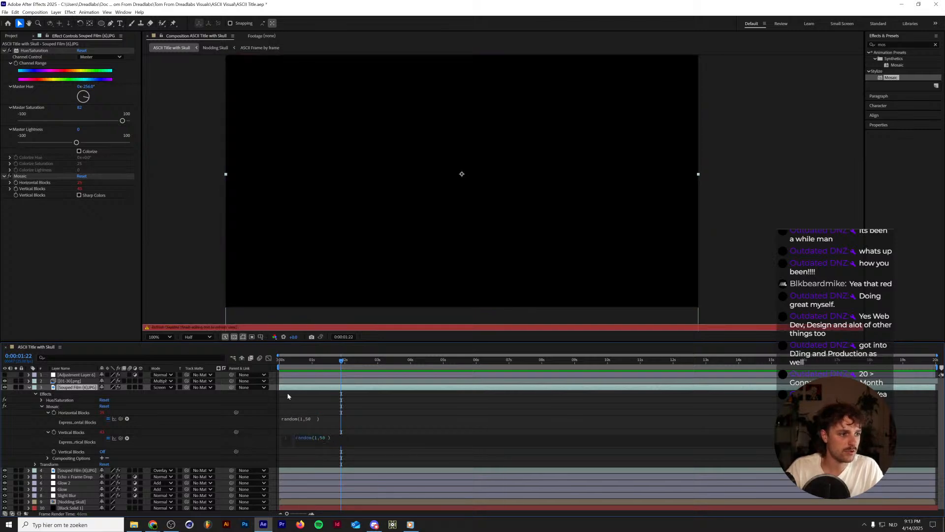
Play the composition from the start to review the randomly changing Mosaic blocks behind the skull.
{"action": "left_click", "coordinate": [288, 396]}
{"action": "key", "text": "Home"}
{"action": "key", "text": "space"}
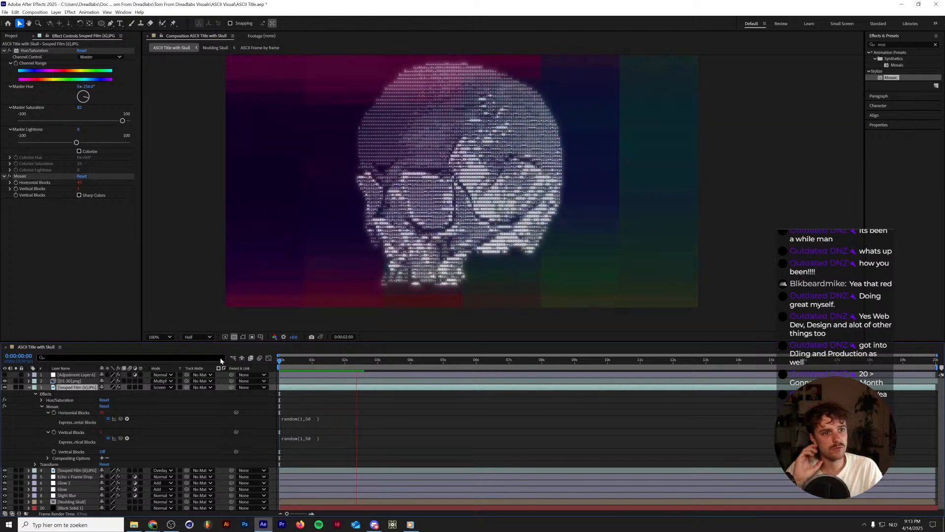
{"action": "key", "text": "space"}
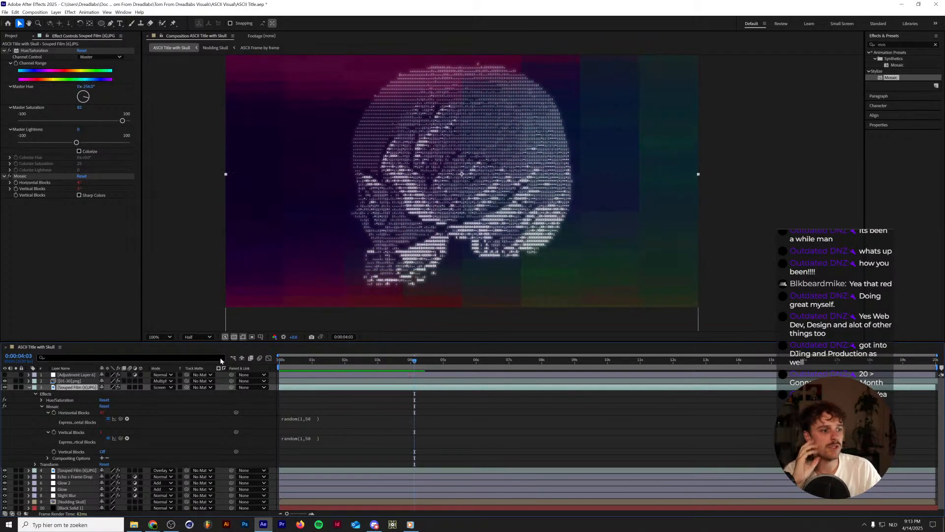
Remove the extra spaces inside the Mosaic's Horizontal Blocks and Vertical Blocks expressions so both read random(1,50).
{"action": "left_click", "coordinate": [313, 419]}
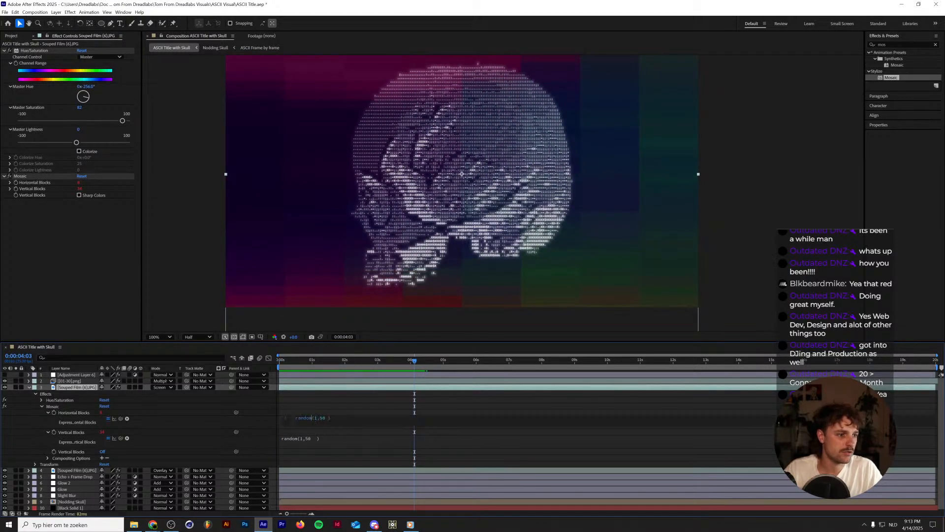
{"action": "key", "text": "BackSpace"}
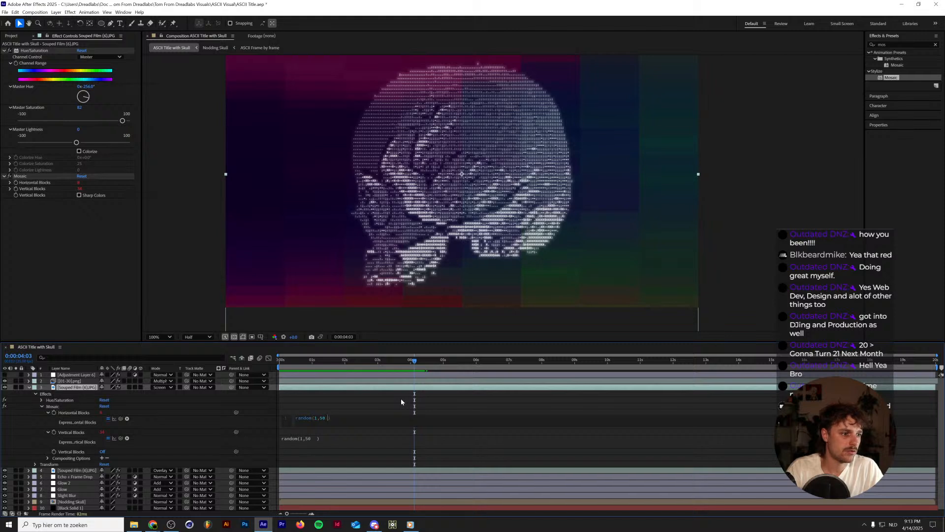
{"action": "key", "text": "BackSpace"}
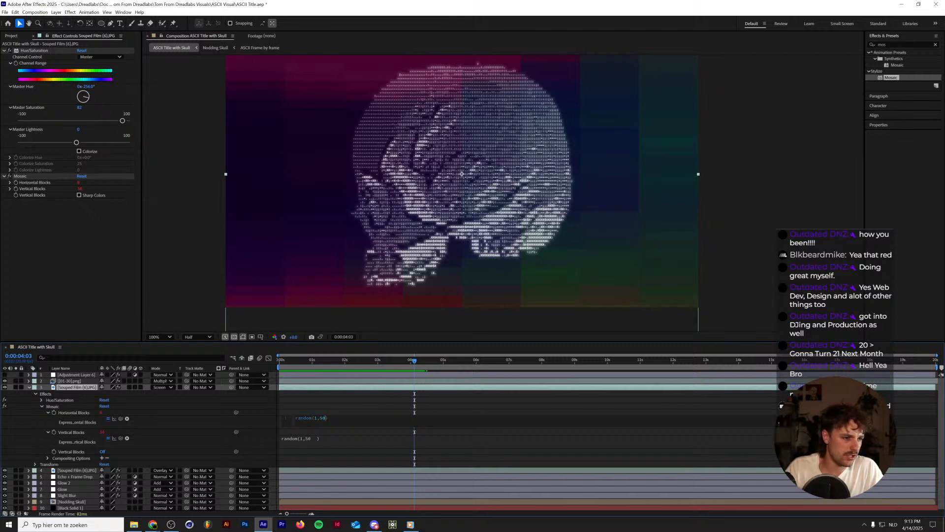
{"action": "left_click", "coordinate": [315, 437]}
{"action": "key", "text": "BackSpace"}
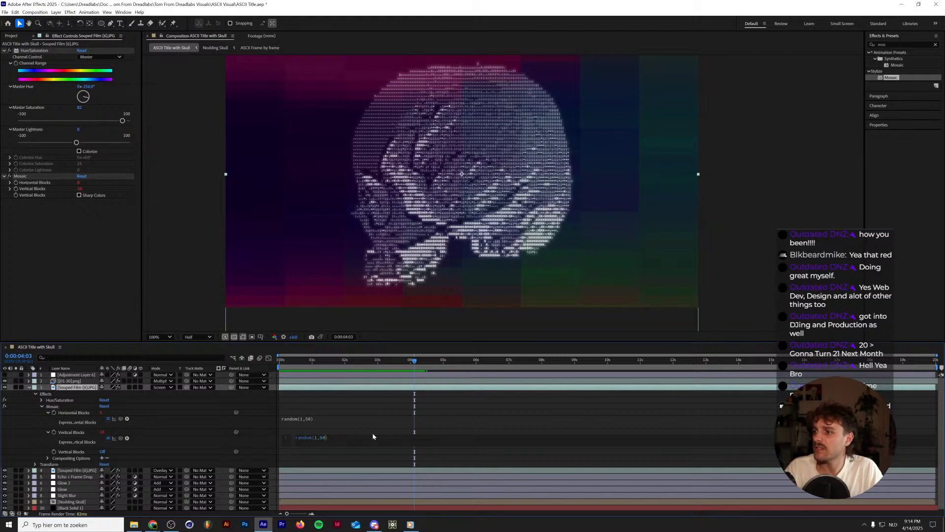
Move the Echo + Frame Drop layer directly below Adjustment Layer 6 and play the composition from the start.
{"action": "left_click_drag", "start_coordinate": [318, 361], "coordinate": [230, 374]}
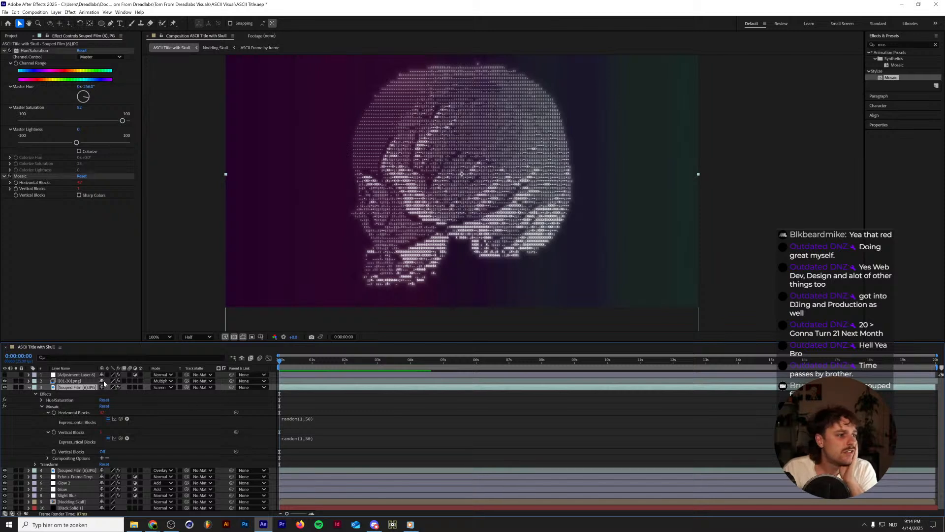
{"action": "left_click", "coordinate": [77, 375]}
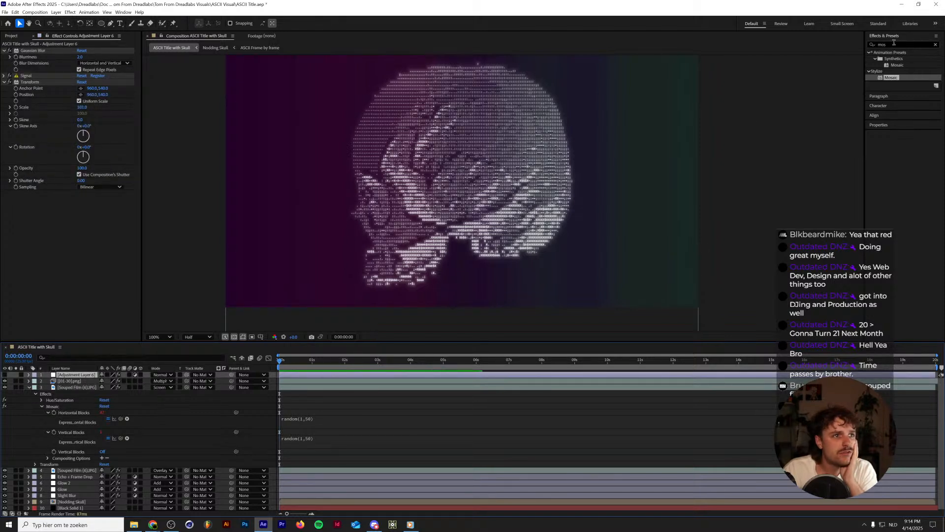
{"action": "left_click_drag", "start_coordinate": [895, 44], "coordinate": [339, 107]}
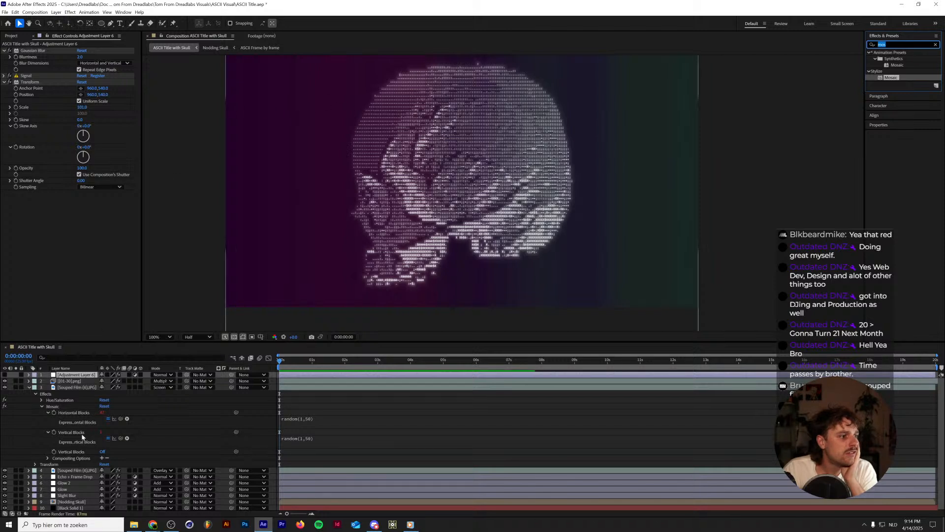
{"action": "left_click", "coordinate": [75, 476]}
{"action": "left_click_drag", "start_coordinate": [78, 421], "coordinate": [76, 378]}
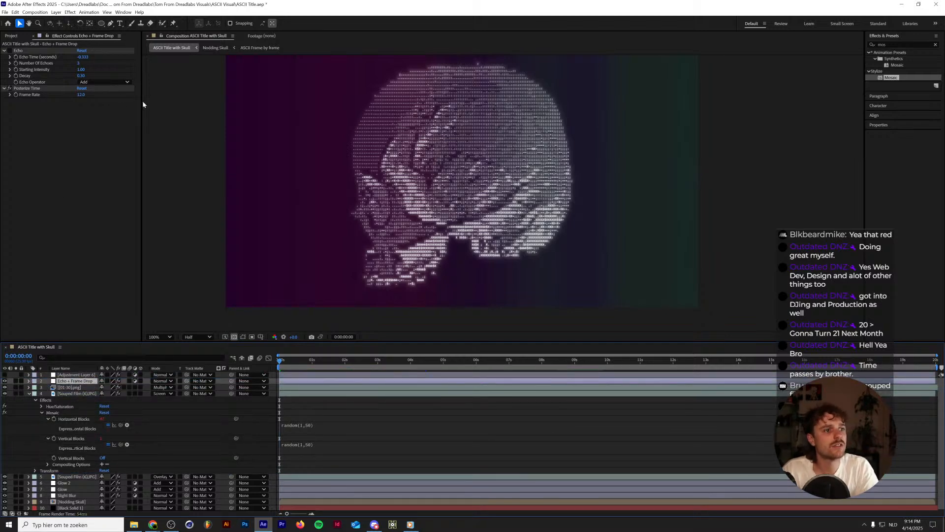
{"action": "key", "text": "space"}
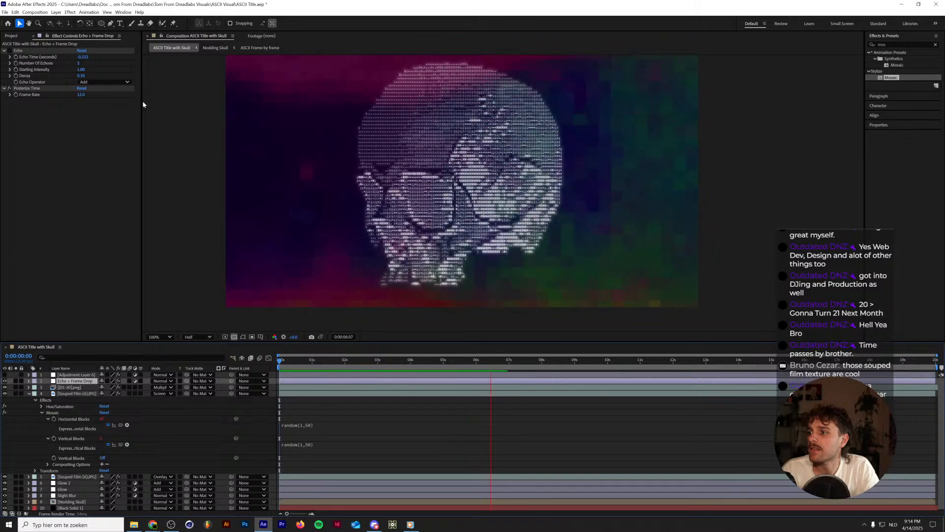
{"action": "key", "text": "space"}
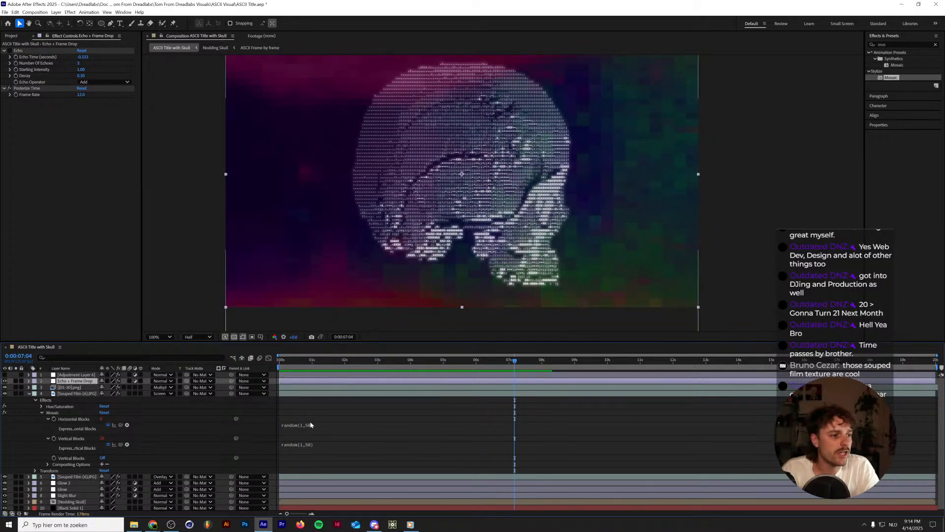
Try appending .posterizeTime(12) to the Horizontal Blocks expression and copying it into the Vertical Blocks expression of the Mosaic.
{"action": "left_click", "coordinate": [310, 424]}
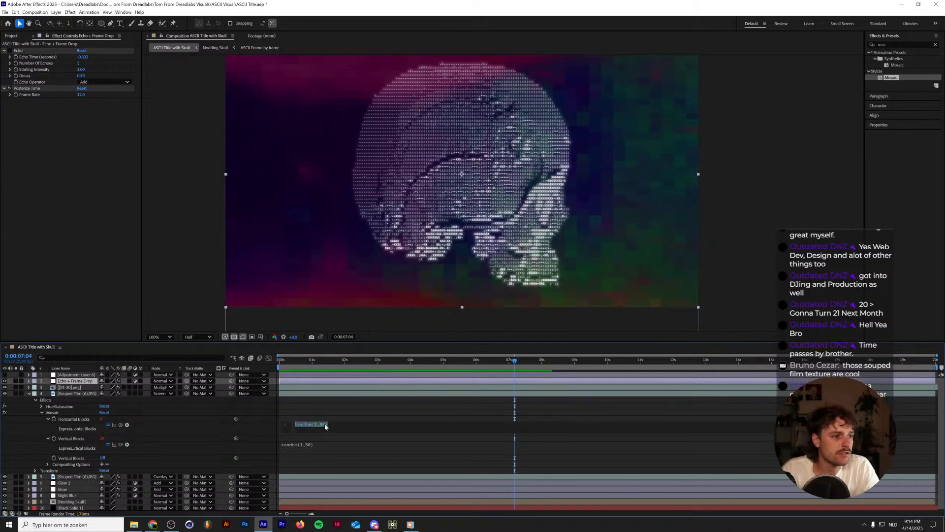
{"action": "left_click", "coordinate": [325, 426]}
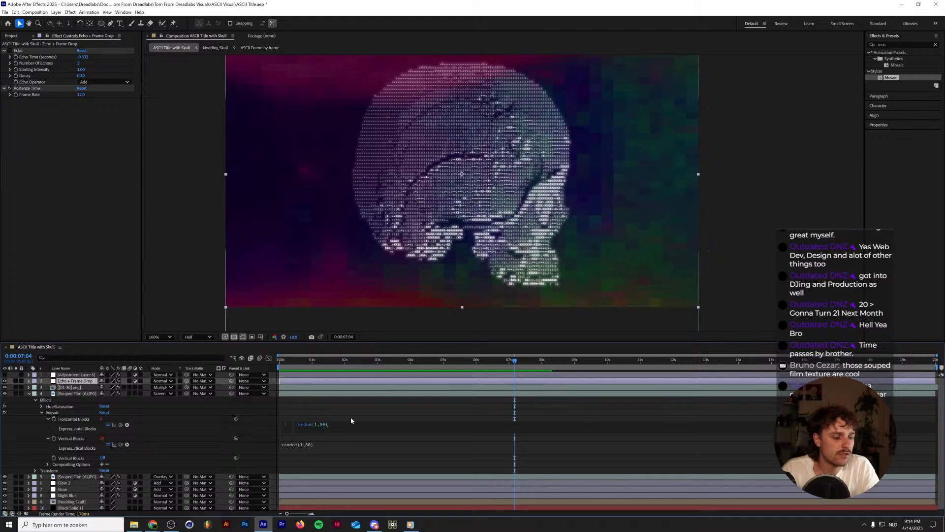
{"action": "type", "text": ".posterizeTime("}
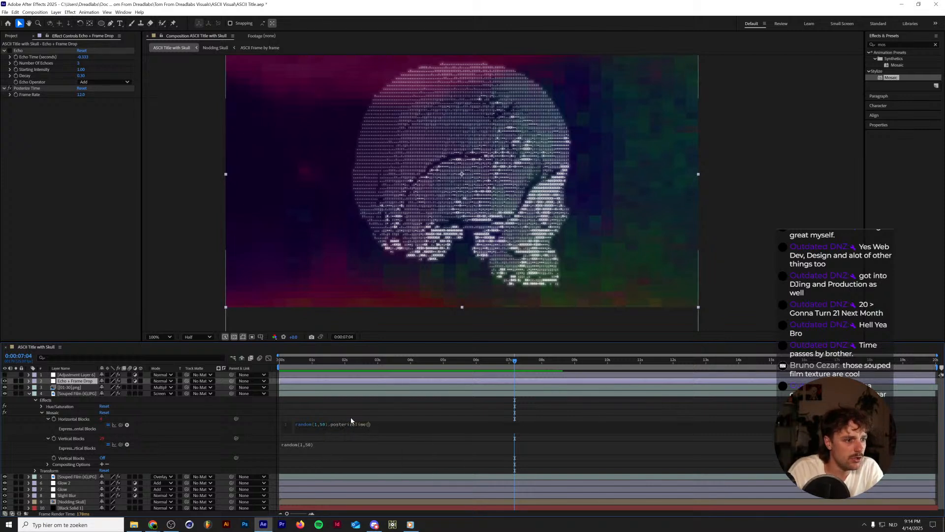
{"action": "type", "text": "12"}
{"action": "key", "text": "ctrl+a"}
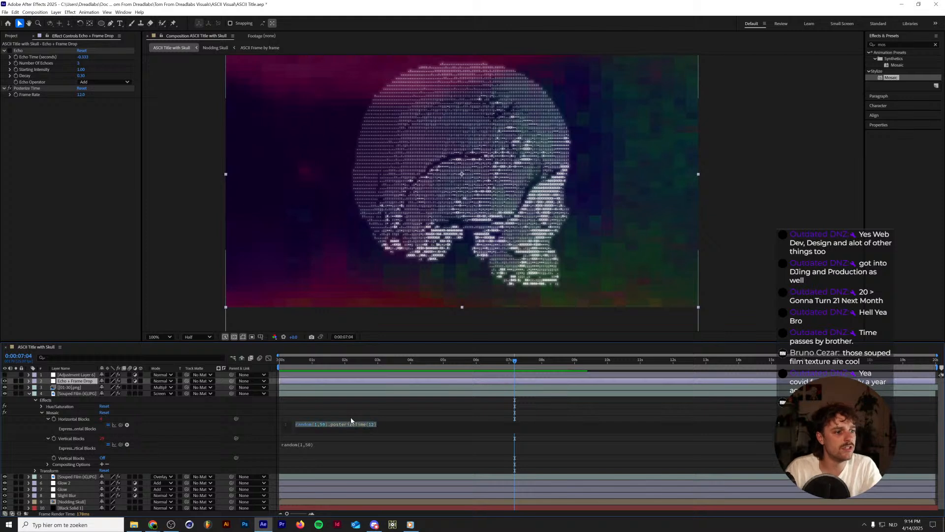
{"action": "key", "text": "ctrl+c"}
{"action": "left_click", "coordinate": [368, 439]}
{"action": "key", "text": "ctrl+a"}
{"action": "key", "text": "ctrl+v"}
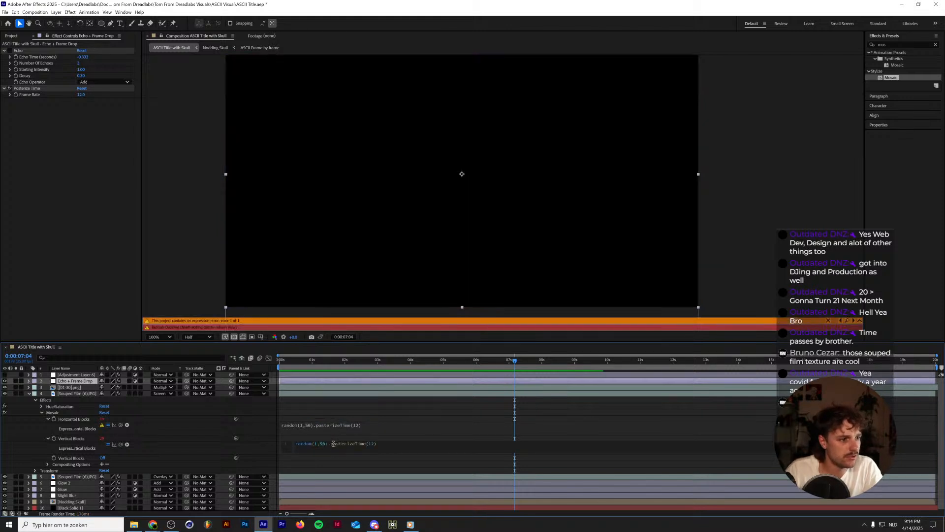
{"action": "left_click", "coordinate": [375, 426]}
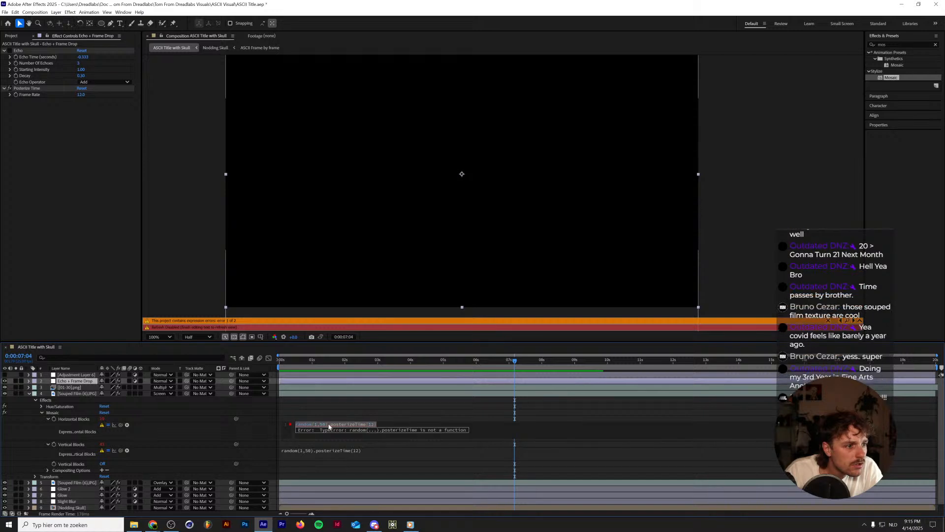
Rewrite the Mosaic's Horizontal Blocks expression with posterizeTime(12) on the first line and random(1,50) on the second.
{"action": "left_click", "coordinate": [329, 424]}
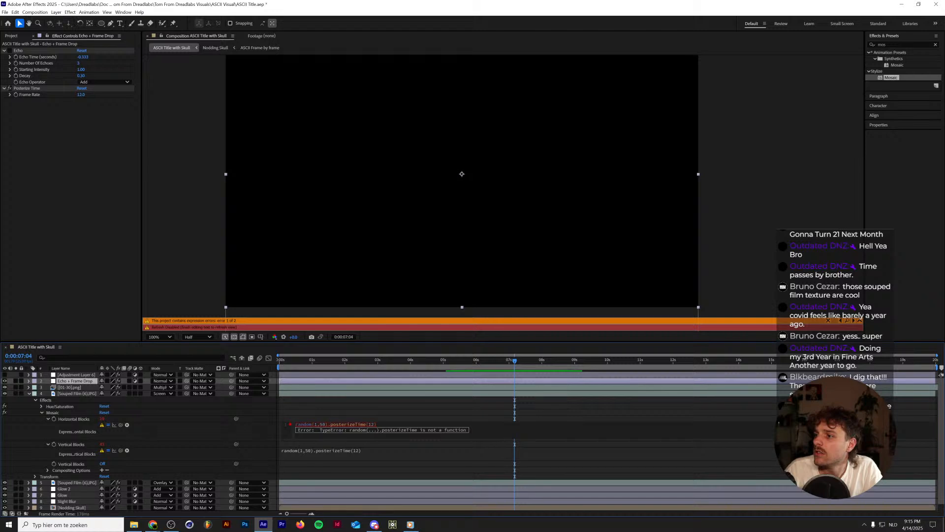
{"action": "double_click", "coordinate": [353, 425]}
{"action": "left_click", "coordinate": [352, 424]}
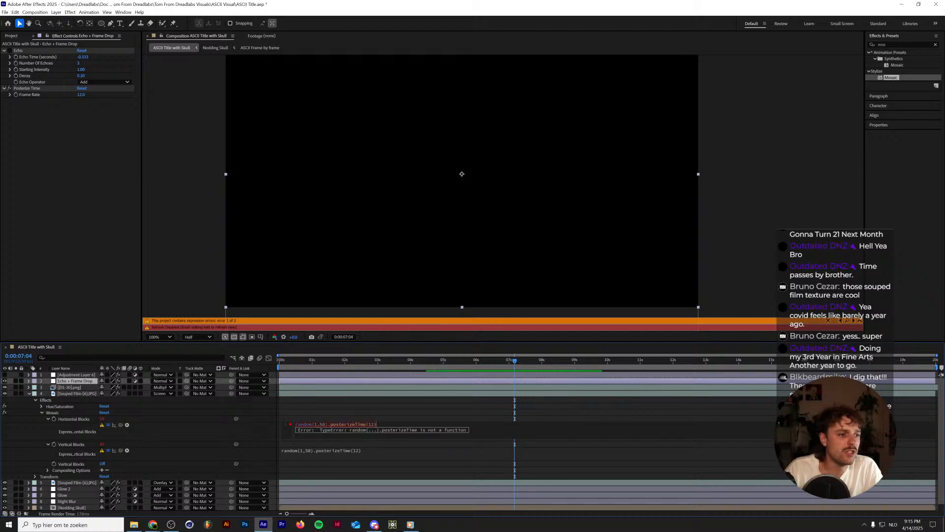
{"action": "left_click_drag", "start_coordinate": [377, 424], "coordinate": [331, 424]}
{"action": "key", "text": "BackSpace"}
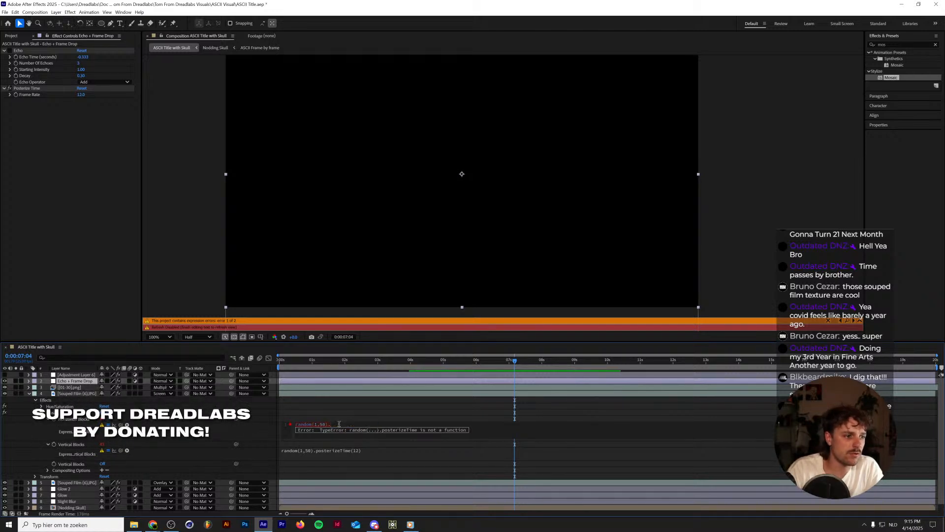
{"action": "key", "text": "BackSpace"}
{"action": "key", "text": "Home"}
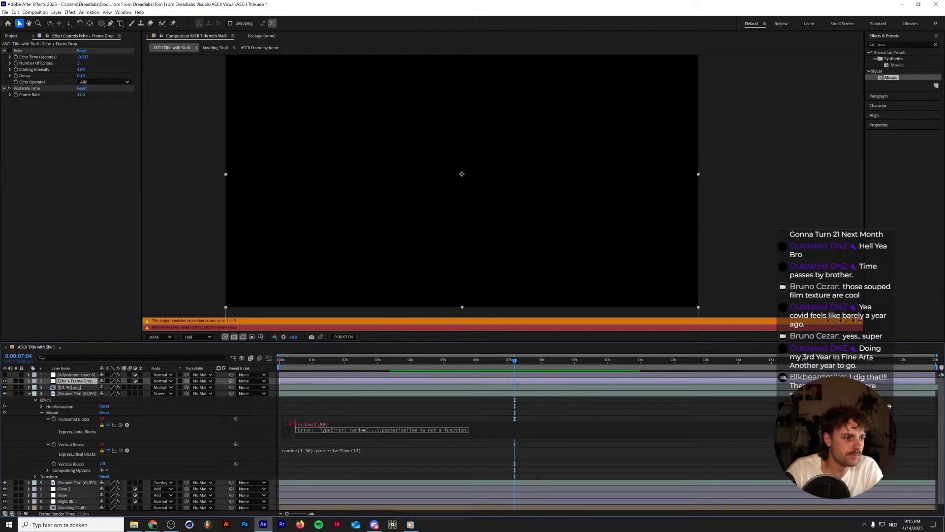
{"action": "key", "text": "ctrl+v"}
{"action": "key", "text": "BackSpace"}
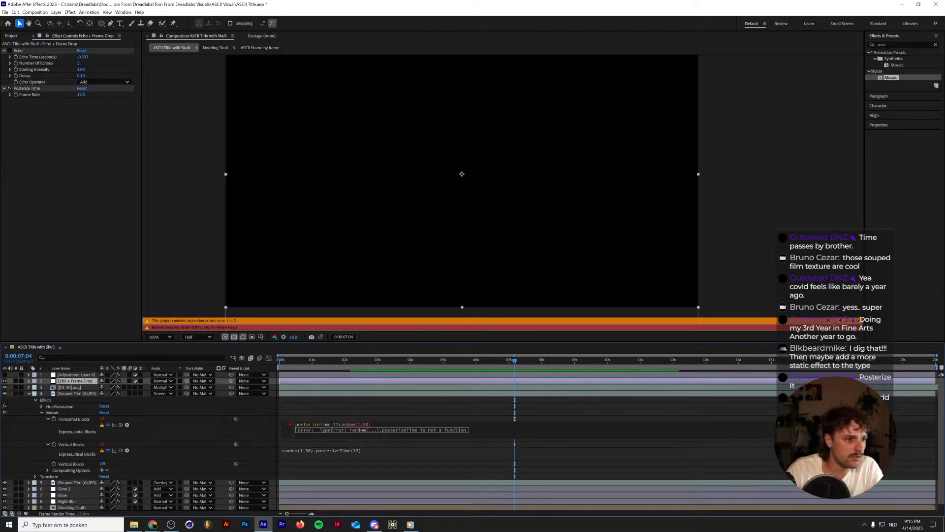
{"action": "type", "text": ")"}
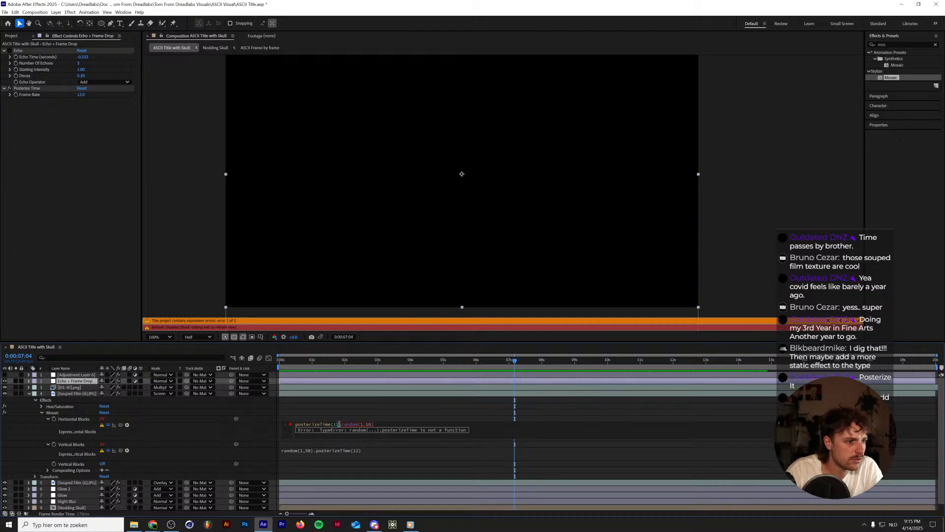
{"action": "key", "text": "Return"}
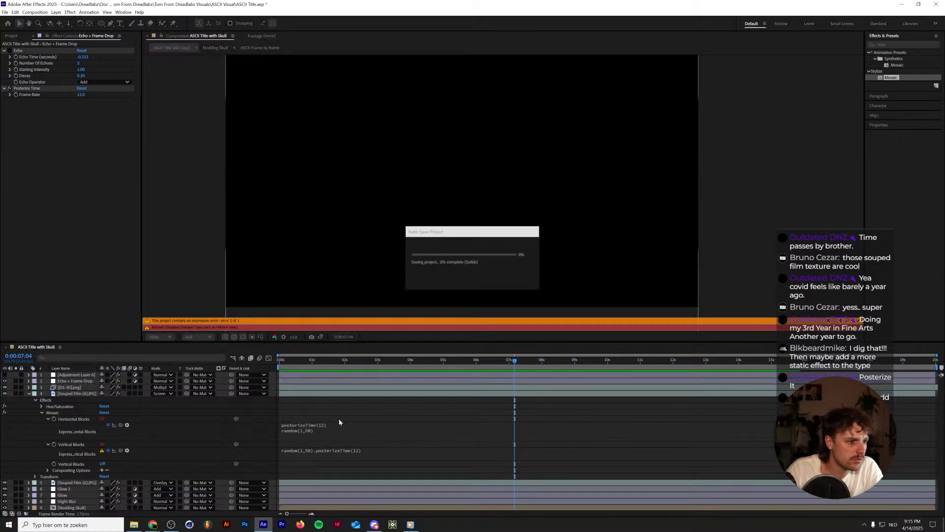
Copy the two-line posterizeTime(12) and random(1,50) expression into the Mosaic's Vertical Blocks and play from the start.
{"action": "left_click", "coordinate": [333, 428]}
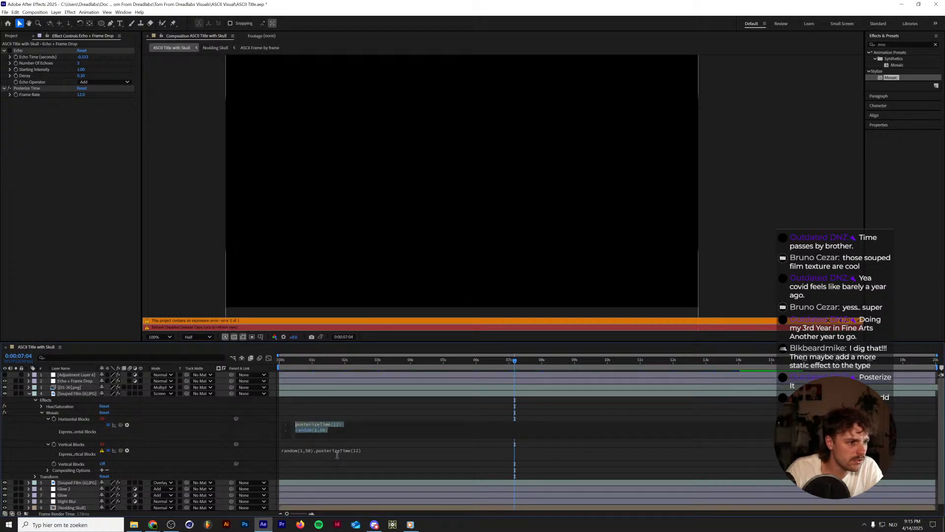
{"action": "left_click", "coordinate": [337, 455]}
{"action": "key", "text": "ctrl+v"}
{"action": "left_click", "coordinate": [337, 427]}
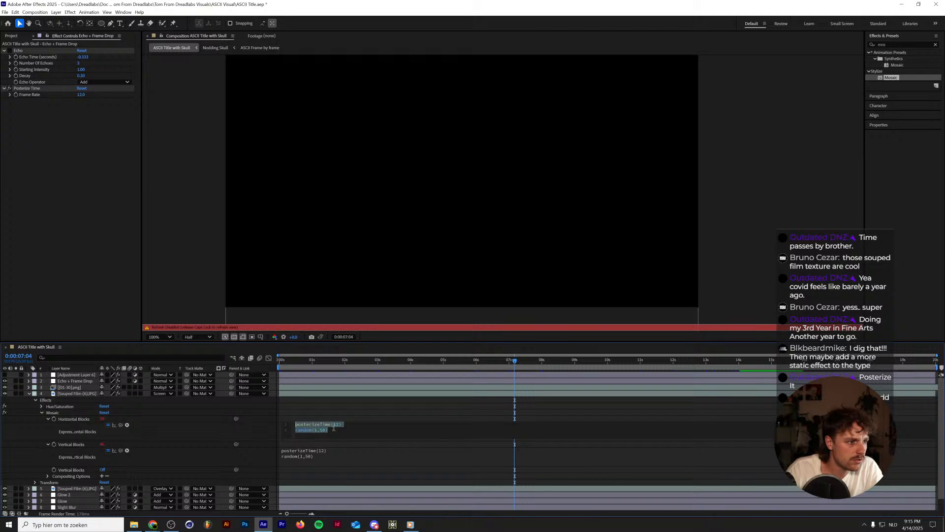
{"action": "left_click_drag", "start_coordinate": [292, 361], "coordinate": [213, 366]}
{"action": "key", "text": "space"}
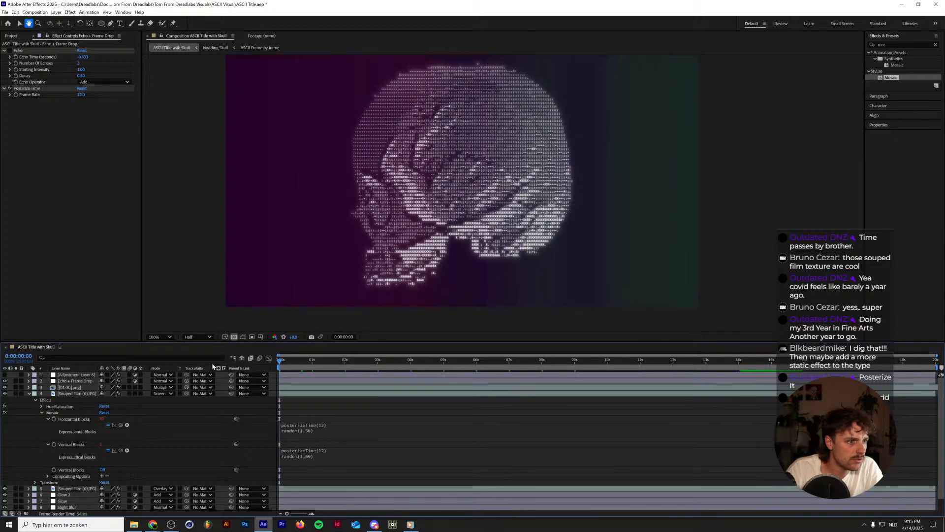
Disable Posterize Time on the Echo + Frame Drop layer, play the composition for review, and return to its first frame.
{"action": "left_click", "coordinate": [196, 380]}
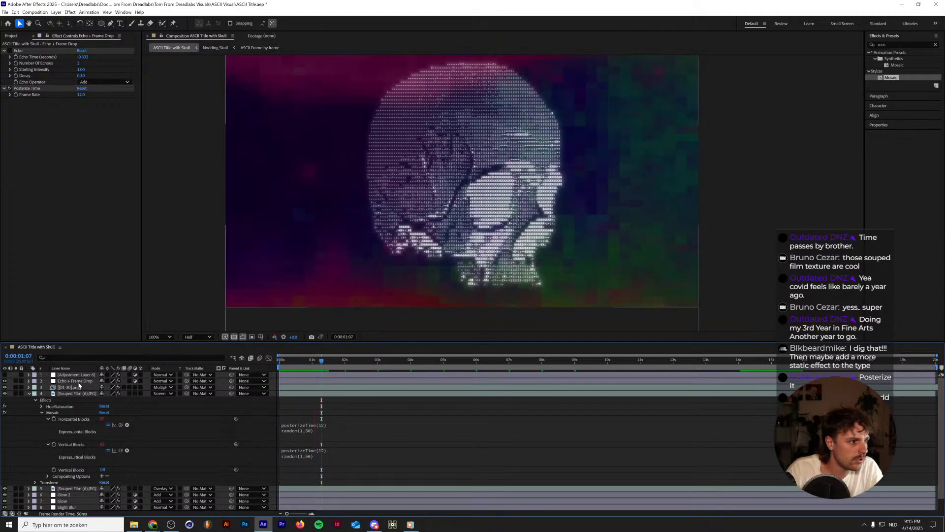
{"action": "key", "text": "space"}
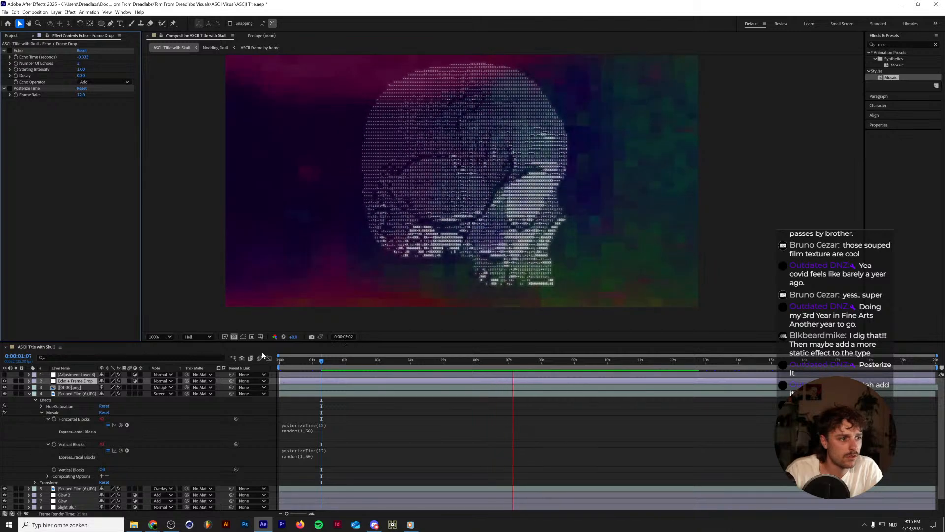
{"action": "key", "text": "space"}
{"action": "key", "text": "space"}
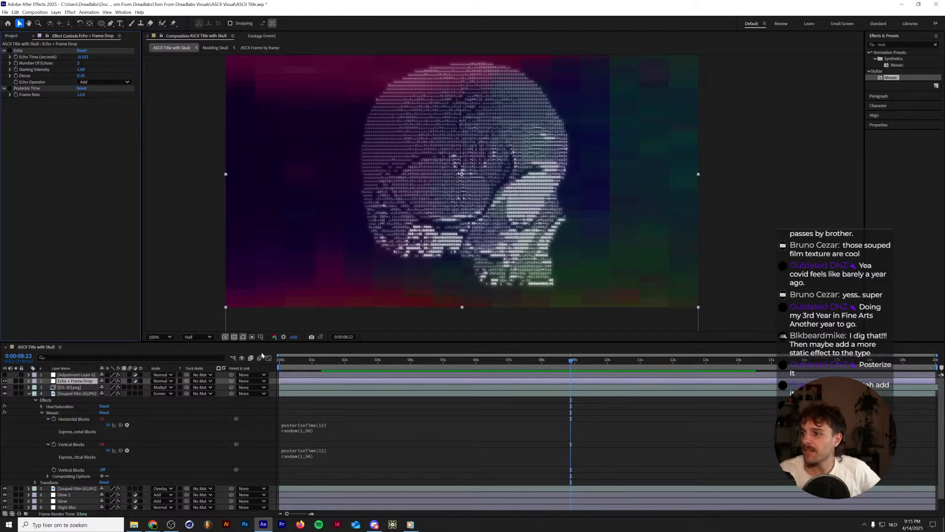
{"action": "left_click_drag", "start_coordinate": [298, 362], "coordinate": [183, 366]}
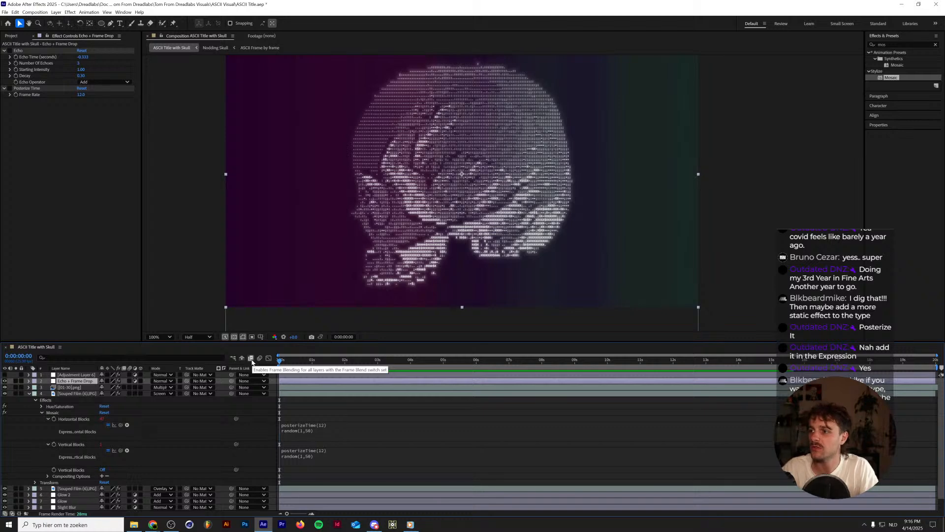
Collapse the Screen-mode Souped Film (6) layer's properties and add Text.ai from the project as the topmost layer.
{"action": "left_click", "coordinate": [29, 394]}
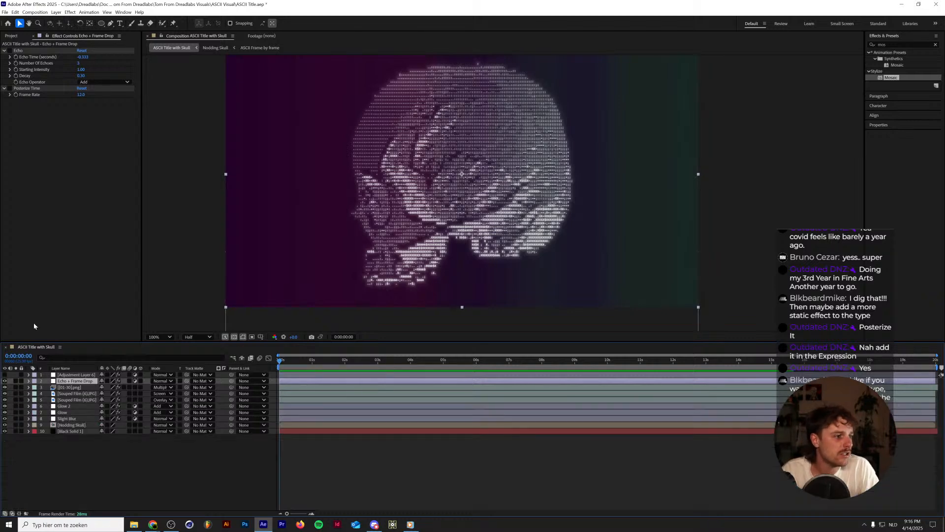
{"action": "left_click", "coordinate": [12, 36]}
{"action": "double_click", "coordinate": [64, 256]}
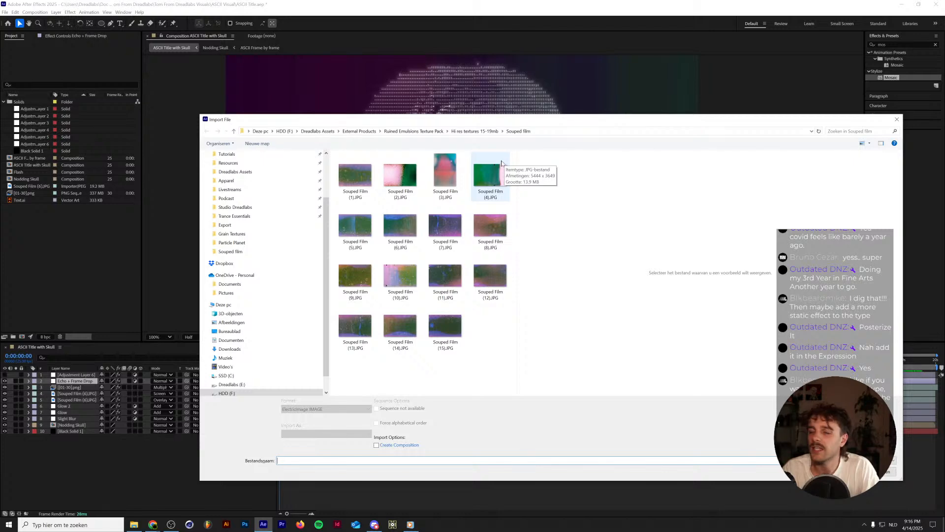
{"action": "left_click", "coordinate": [898, 120]}
{"action": "left_click_drag", "start_coordinate": [20, 201], "coordinate": [70, 377]}
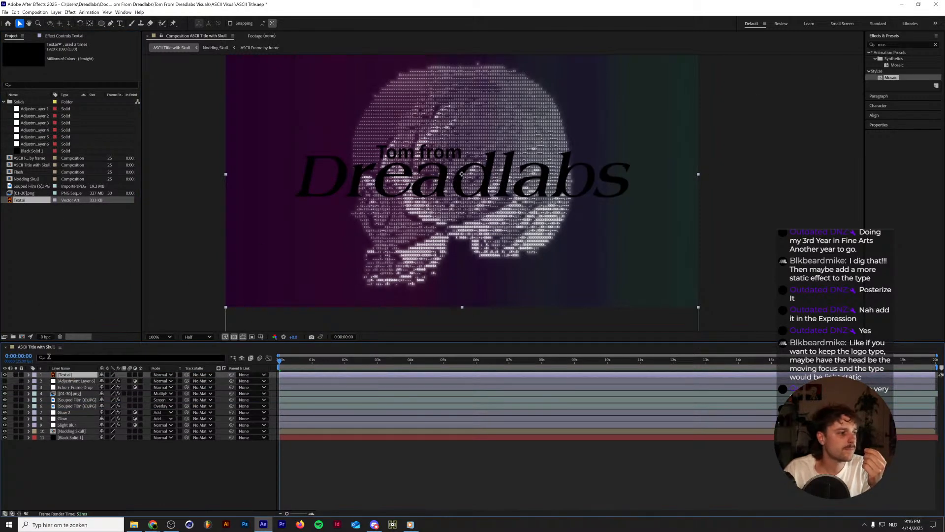
Add a Color Overlay layer style to the Text.ai layer and set its colour to white (FFFFFF).
{"action": "left_click", "coordinate": [28, 375]}
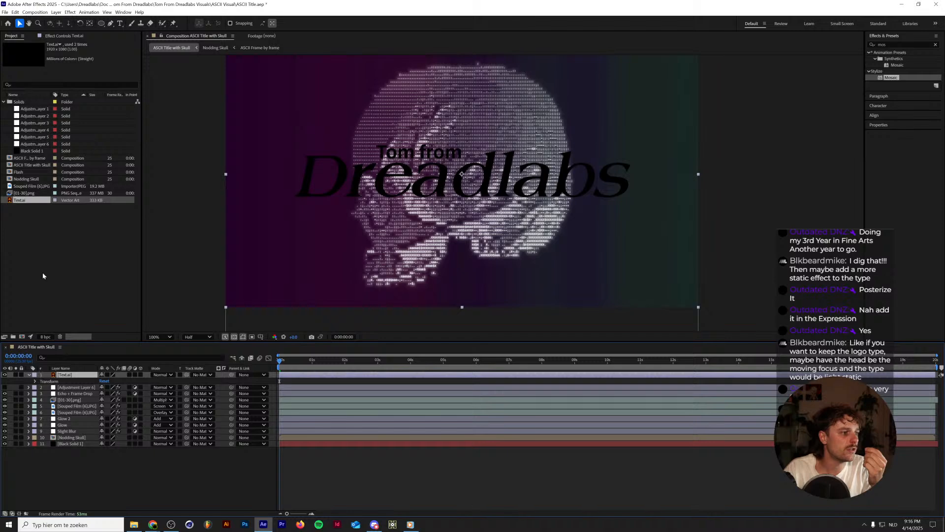
{"action": "left_click", "coordinate": [56, 12]}
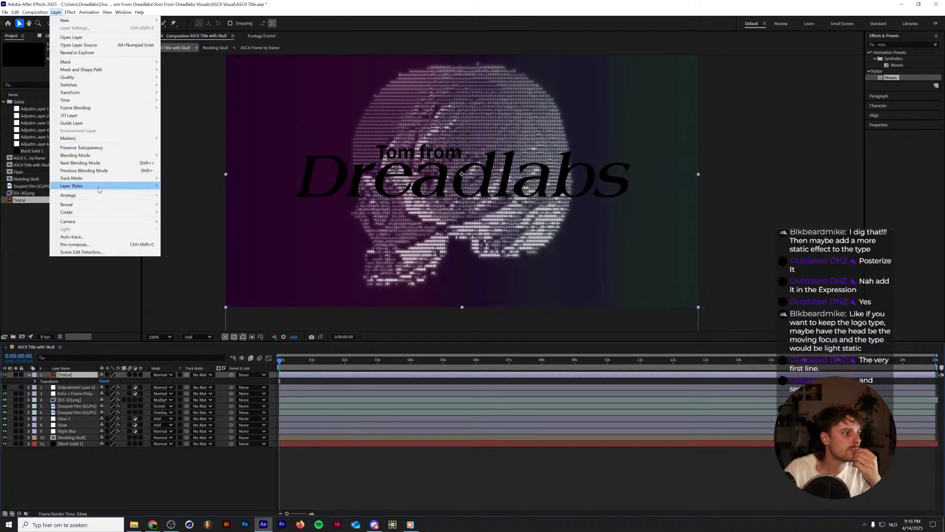
{"action": "mouse_move", "coordinate": [138, 186]}
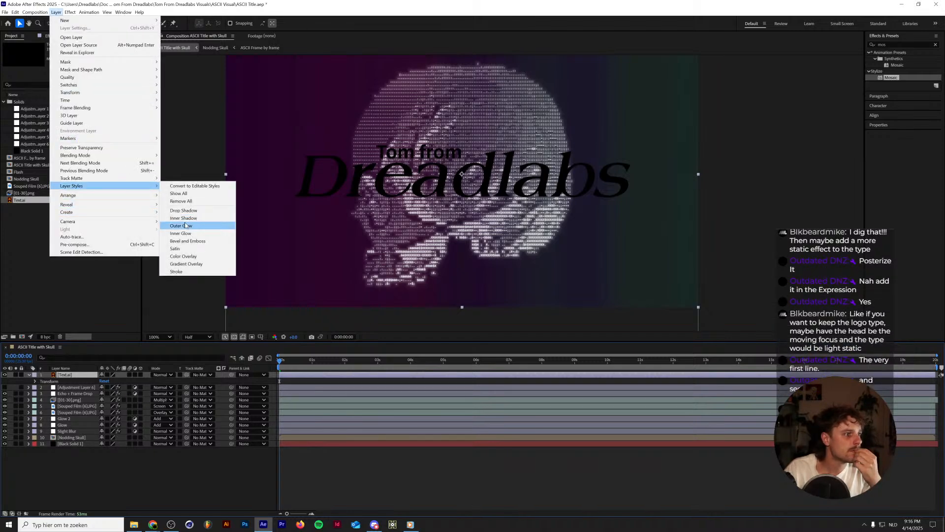
{"action": "left_click", "coordinate": [183, 257]}
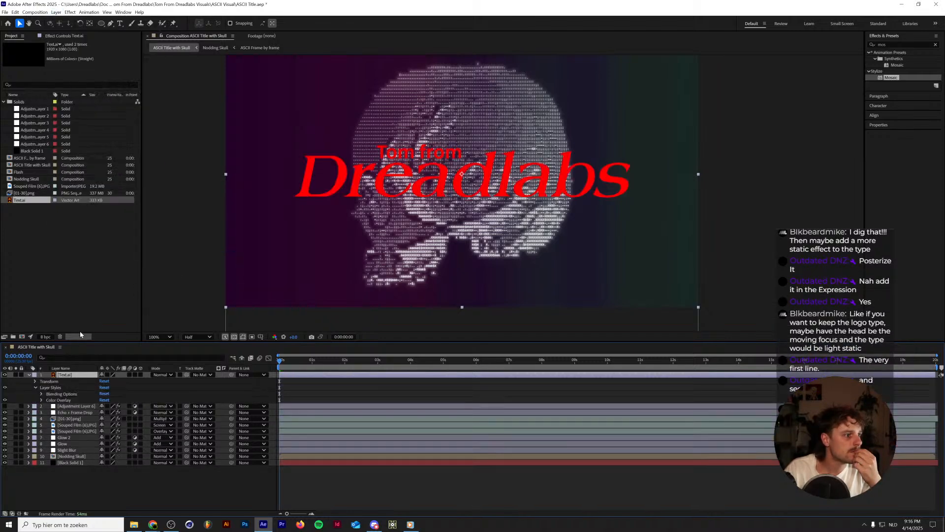
{"action": "left_click", "coordinate": [41, 399]}
{"action": "left_click", "coordinate": [103, 413]}
{"action": "left_click_drag", "start_coordinate": [454, 261], "coordinate": [310, 173]}
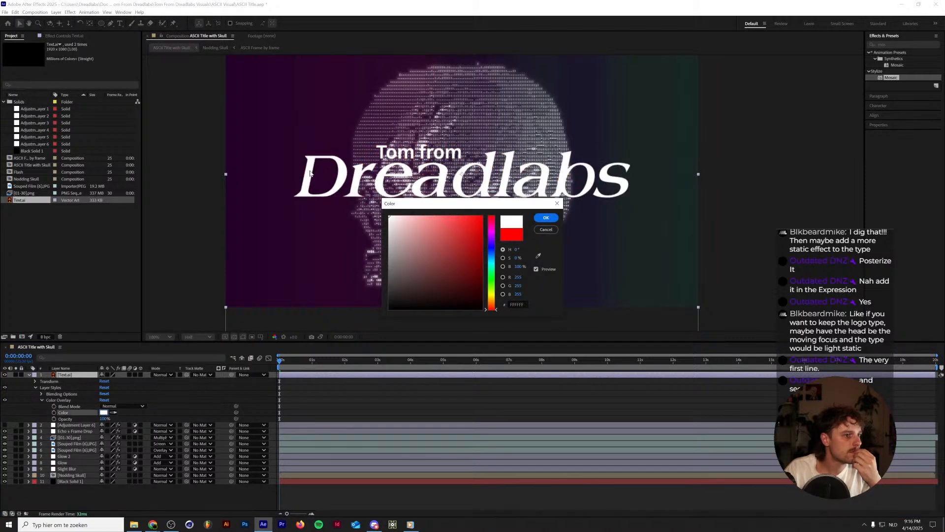
{"action": "left_click", "coordinate": [545, 217]}
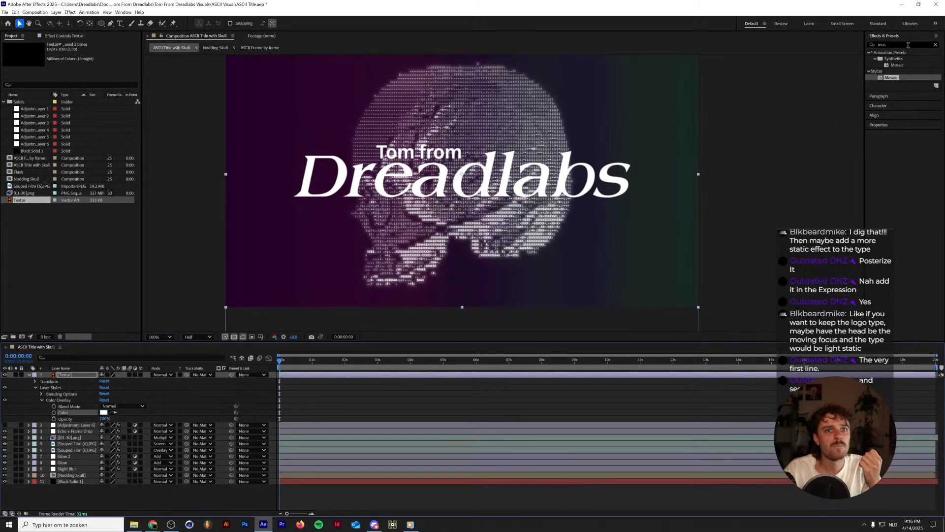
Apply the Turbulent Displace effect to the Text.ai layer with Amount 4 and Size 4.
{"action": "left_click_drag", "start_coordinate": [895, 45], "coordinate": [709, 48]}
{"action": "type", "text": "turbul"}
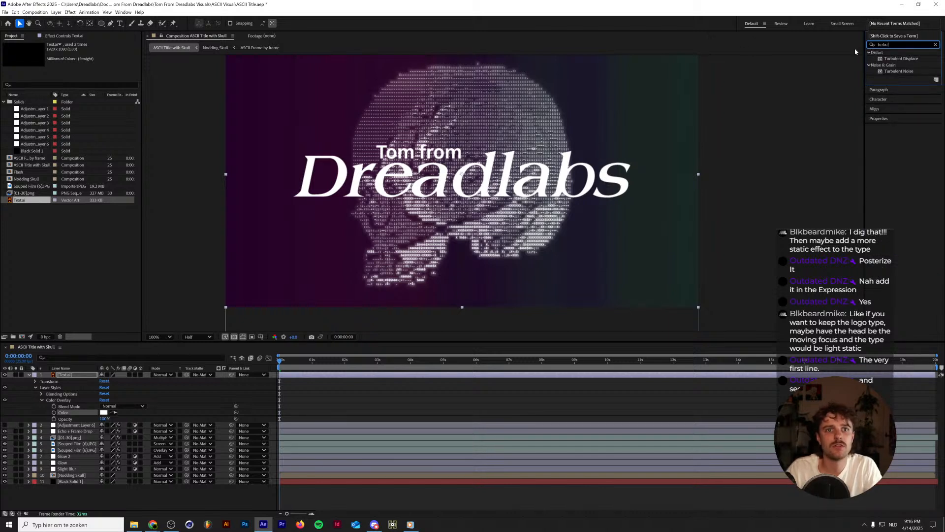
{"action": "left_click_drag", "start_coordinate": [901, 59], "coordinate": [685, 175]}
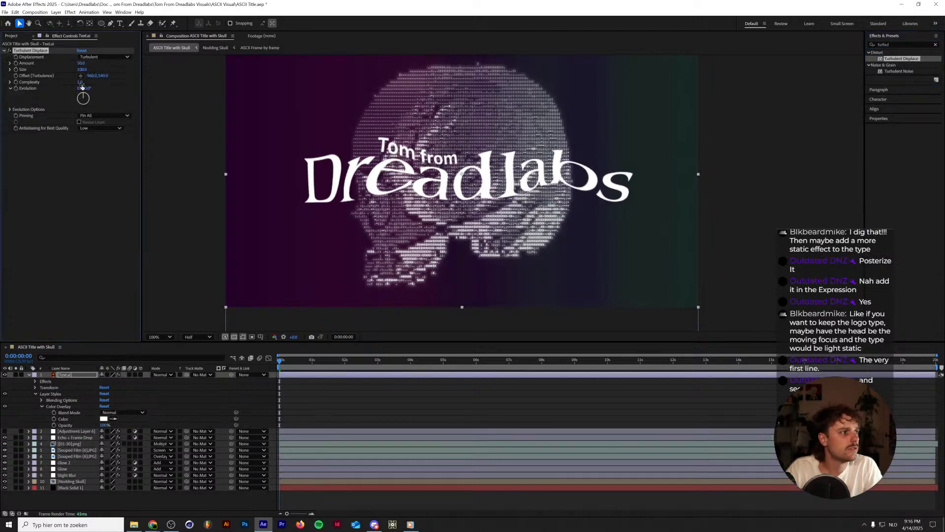
{"action": "left_click", "coordinate": [82, 63]}
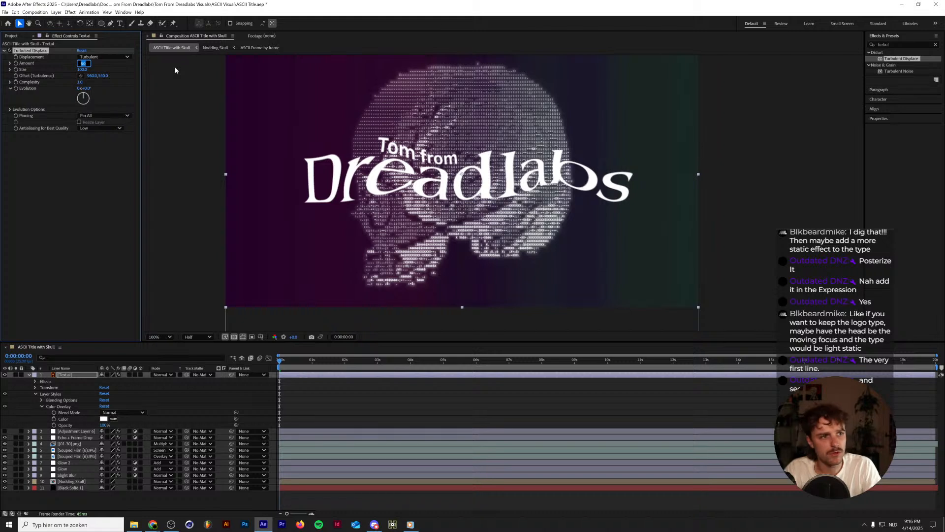
{"action": "type", "text": "4"}
{"action": "key", "text": "Tab"}
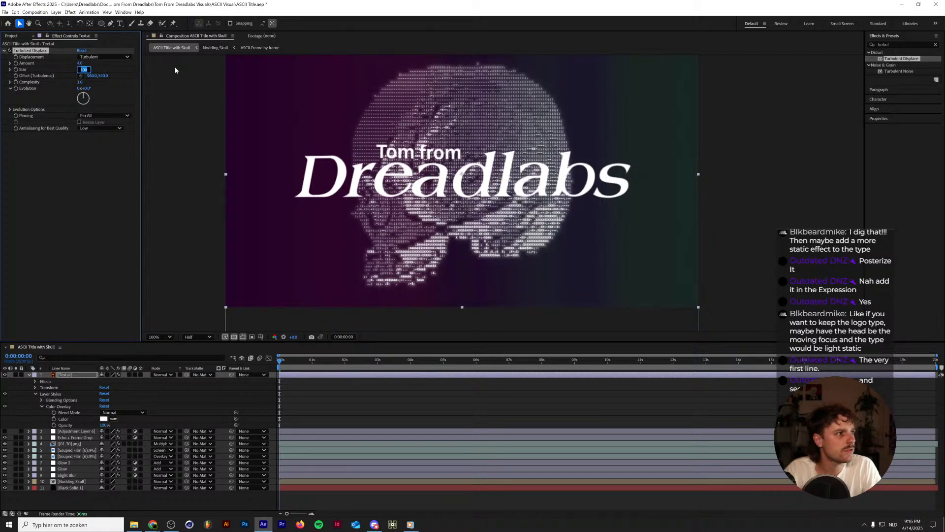
{"action": "type", "text": "4"}
{"action": "key", "text": "Return"}
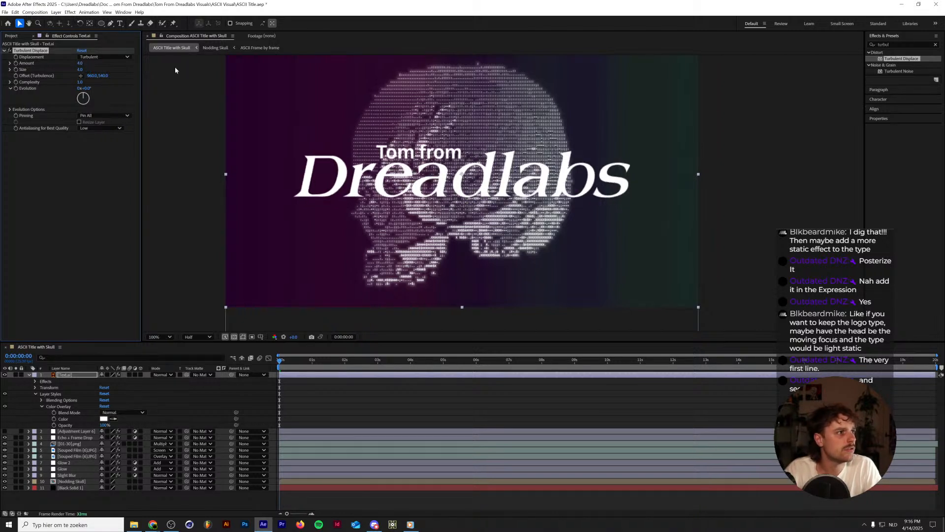
Set the Turbulent Displace Amount on Text.ai to 20 and preview the composition.
{"action": "left_click", "coordinate": [80, 63]}
{"action": "key", "text": "Return"}
{"action": "key", "text": "space"}
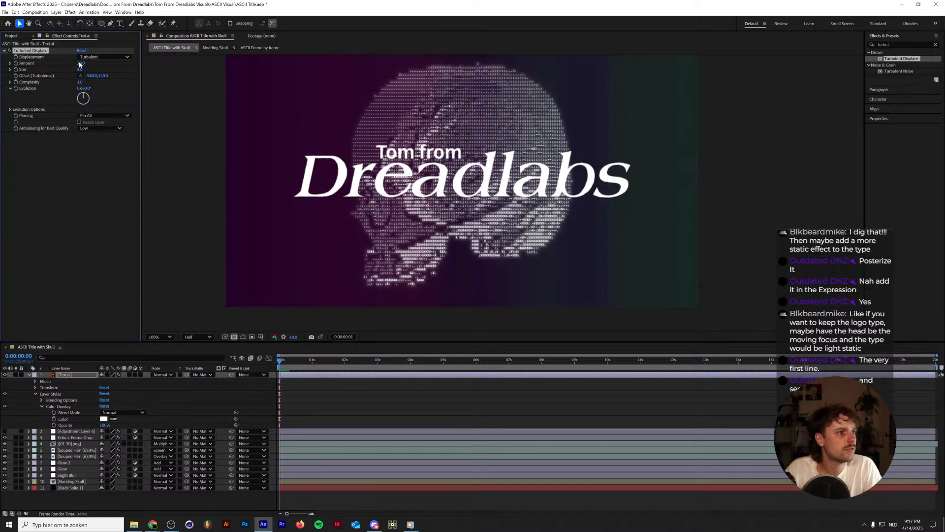
Drive the Turbulent Displace Evolution with the expression time*3000 and play the composition from its first frame for review.
{"action": "left_click", "coordinate": [16, 88], "text": "alt"}
{"action": "type", "text": "time*3000"}
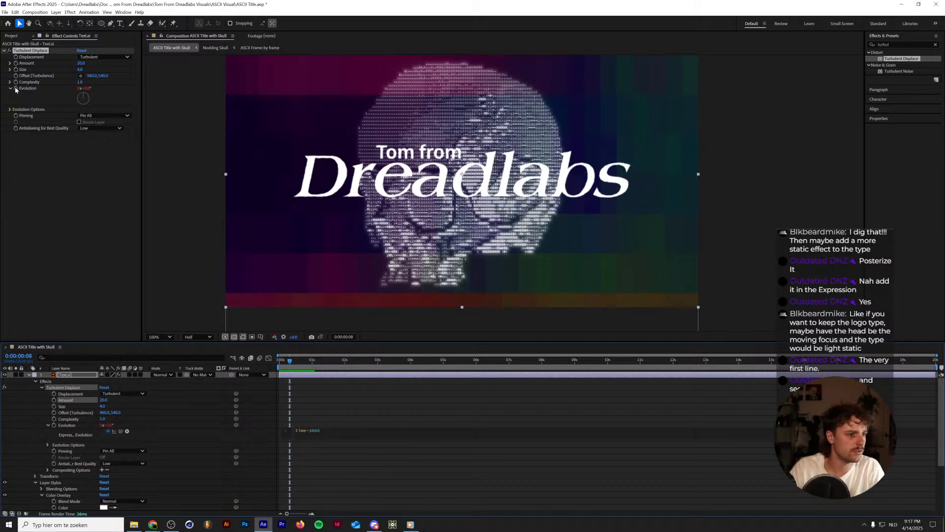
{"action": "key", "text": "KP_Enter"}
{"action": "key", "text": "space"}
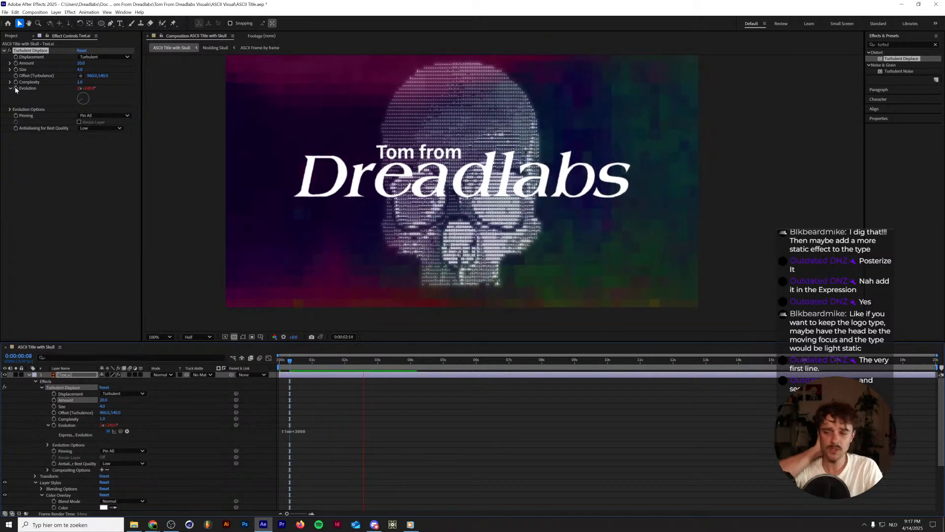
{"action": "key", "text": "space"}
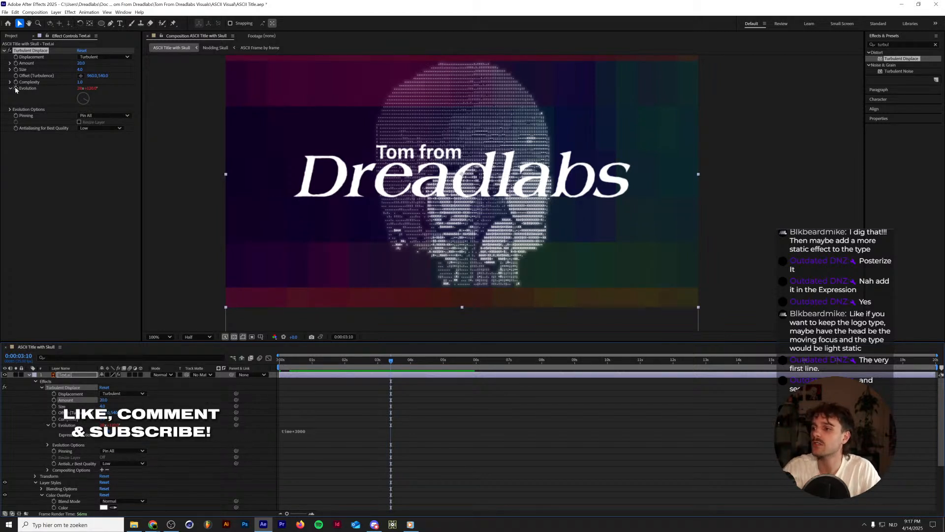
{"action": "key", "text": "Home"}
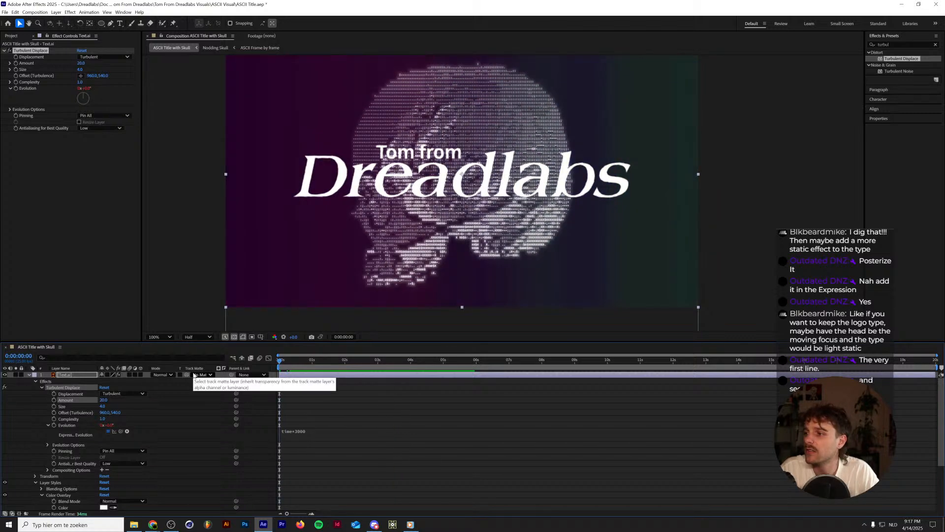
{"action": "key", "text": "space"}
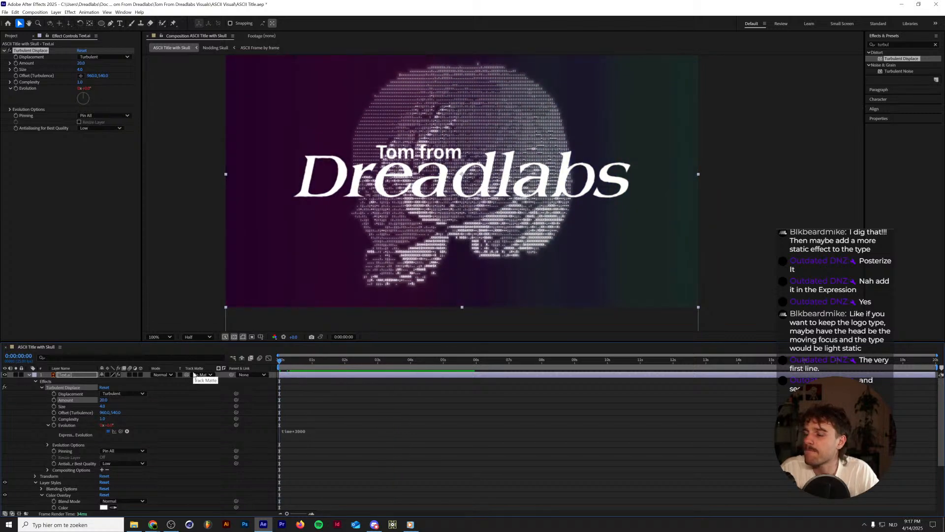
{"action": "key", "text": "space"}
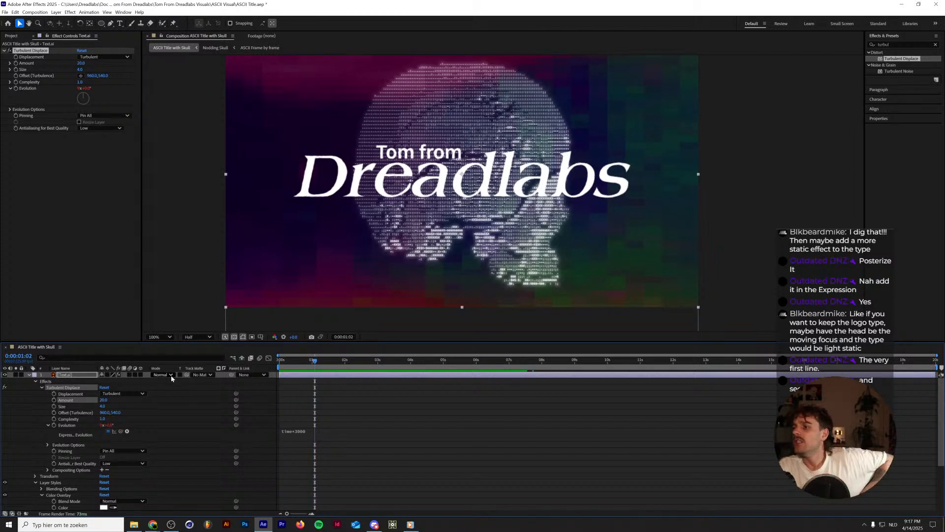
Try the Divide, Subtract and Classic Difference blending modes on the Text.ai layer.
{"action": "left_click", "coordinate": [171, 375]}
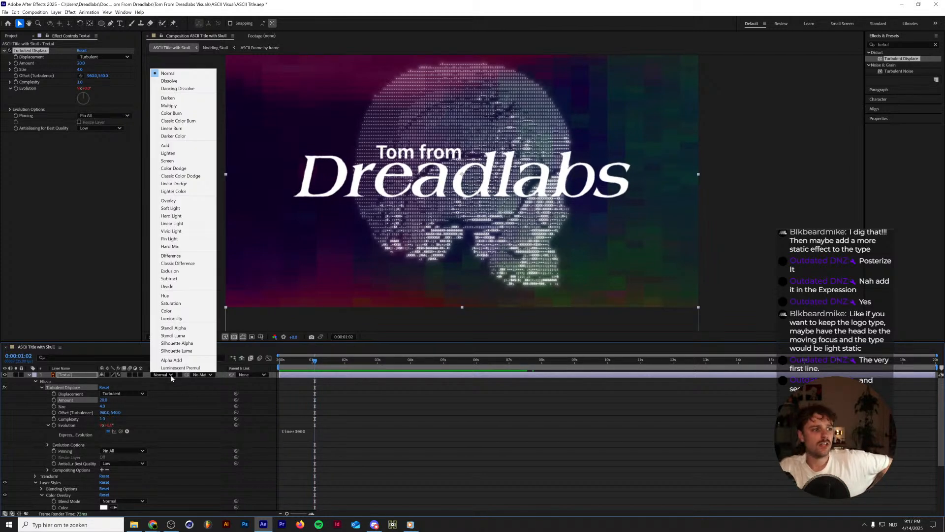
{"action": "left_click", "coordinate": [166, 287]}
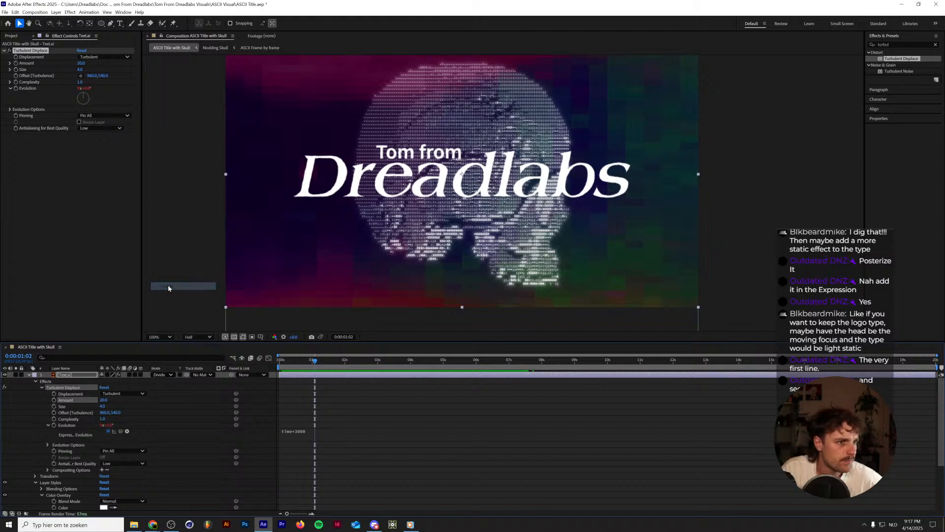
{"action": "left_click", "coordinate": [171, 375]}
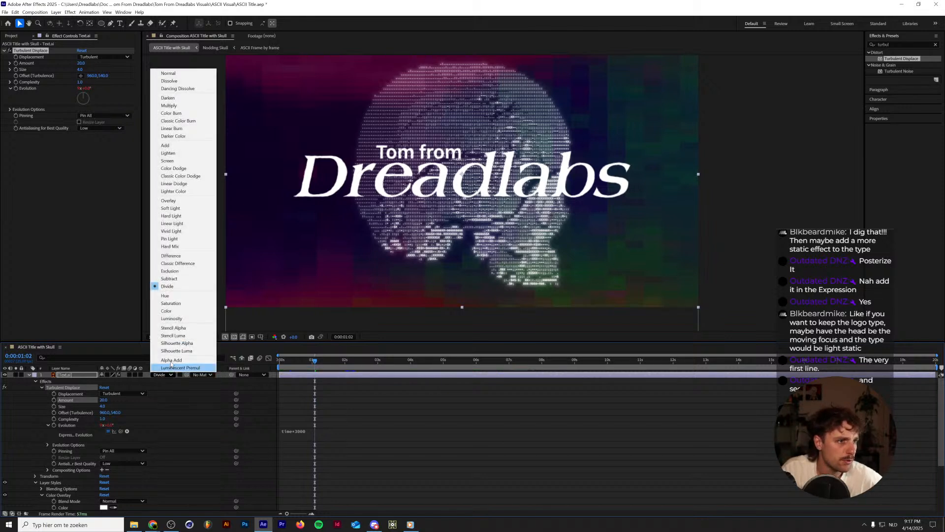
{"action": "left_click", "coordinate": [174, 281]}
{"action": "left_click", "coordinate": [164, 375]}
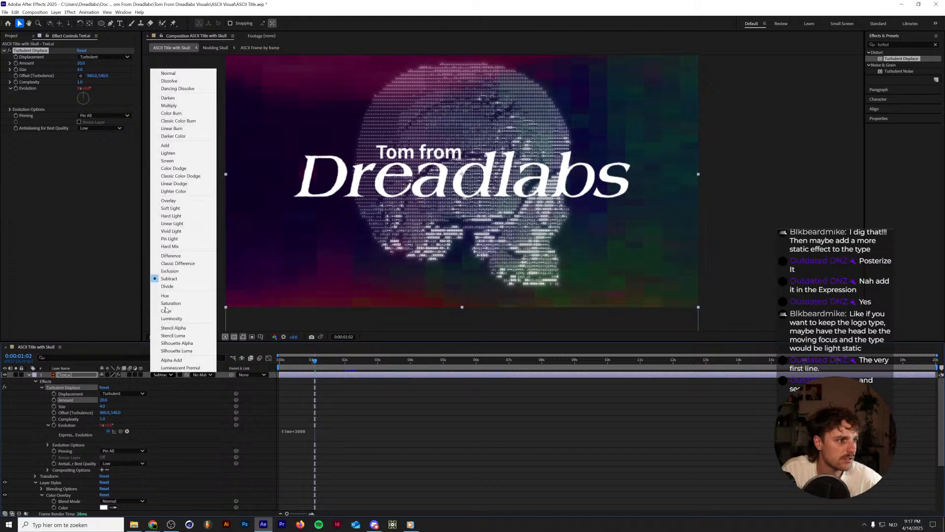
{"action": "left_click", "coordinate": [172, 265]}
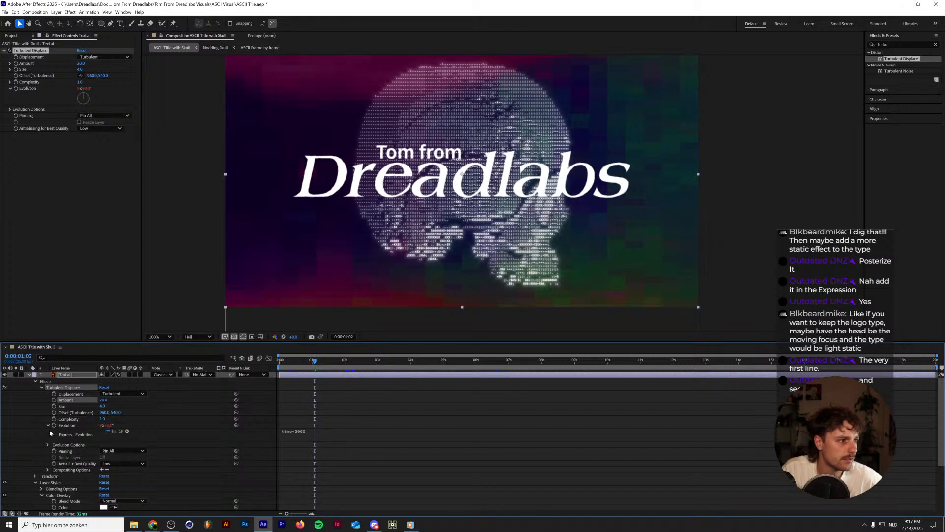
Delete the Color Overlay layer style from the Text.ai layer.
{"action": "left_click", "coordinate": [43, 485]}
{"action": "left_click", "coordinate": [58, 494]}
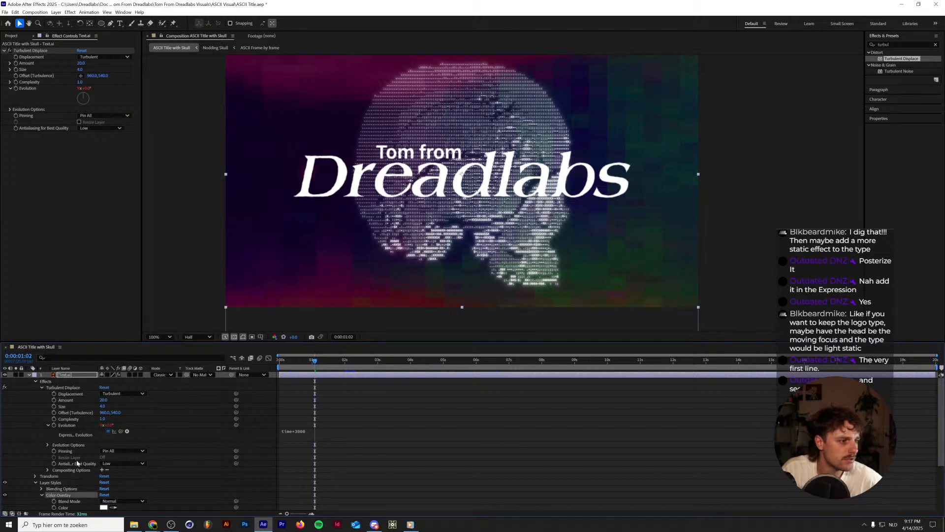
{"action": "key", "text": "Delete"}
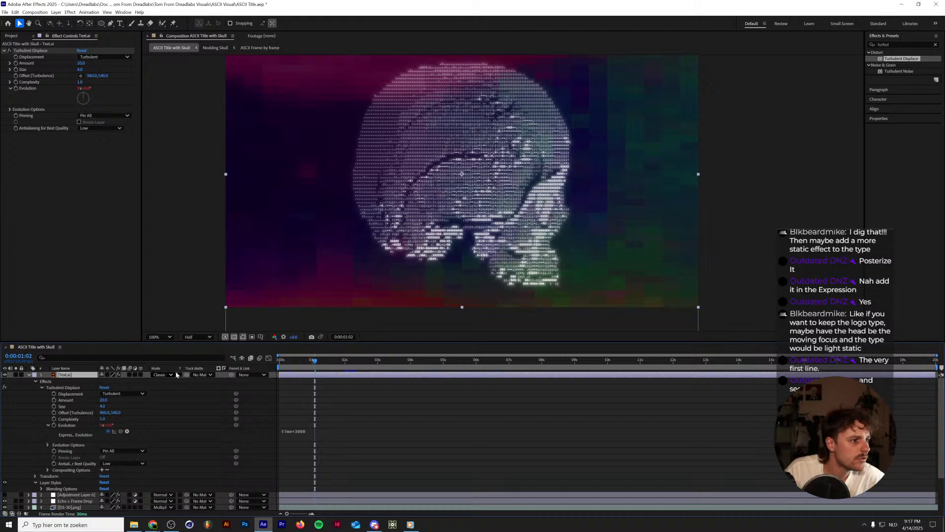
Try Subtract and Divide as the blending mode of the Text.ai layer without its Color Overlay.
{"action": "left_click", "coordinate": [176, 375]}
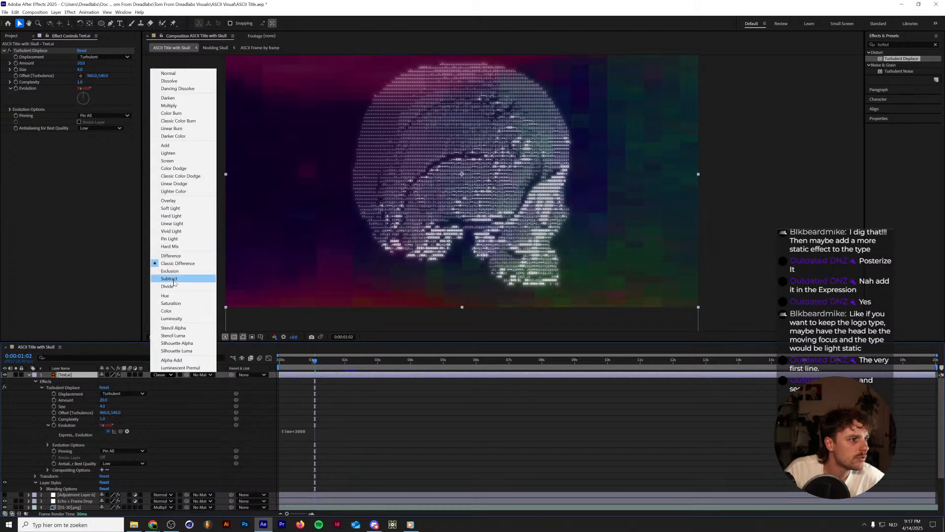
{"action": "left_click", "coordinate": [173, 280]}
{"action": "left_click", "coordinate": [164, 375]}
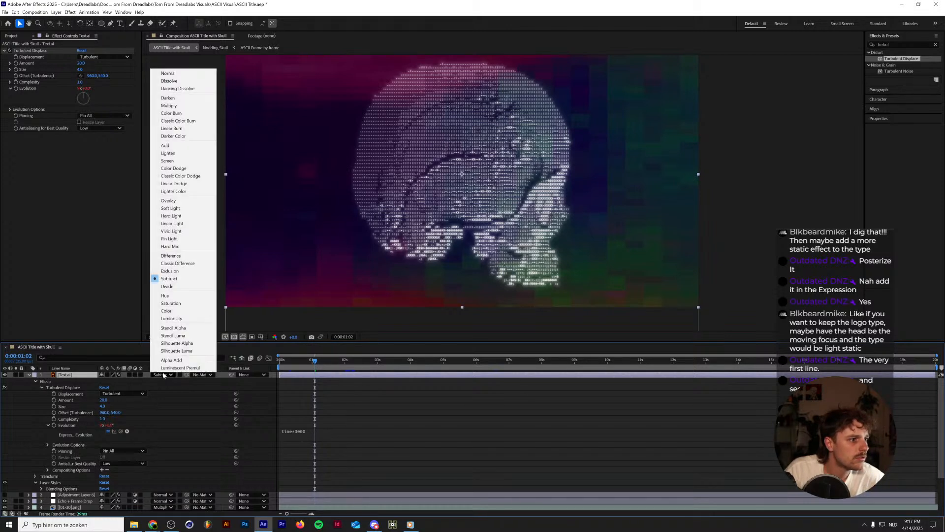
{"action": "left_click", "coordinate": [167, 287]}
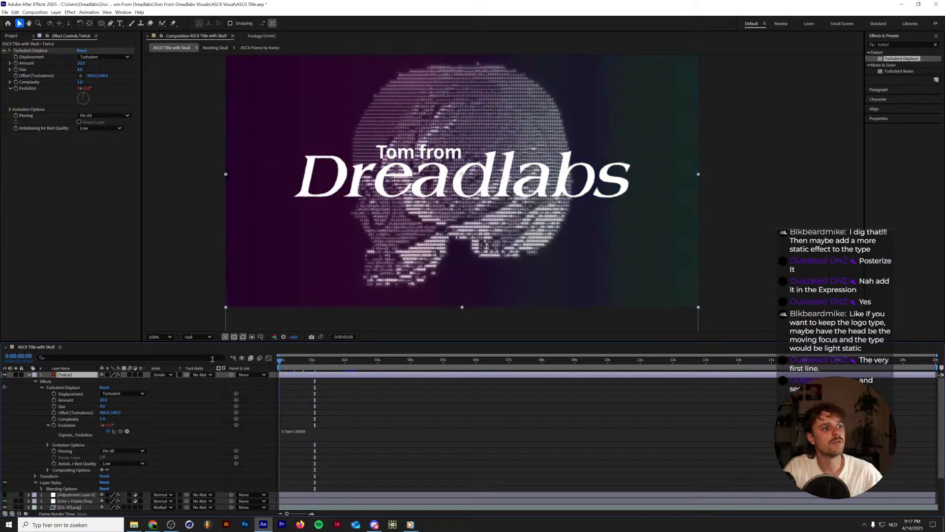
Play the composition to review the logo blended over the skull, and return to its first frame.
{"action": "key", "text": "space"}
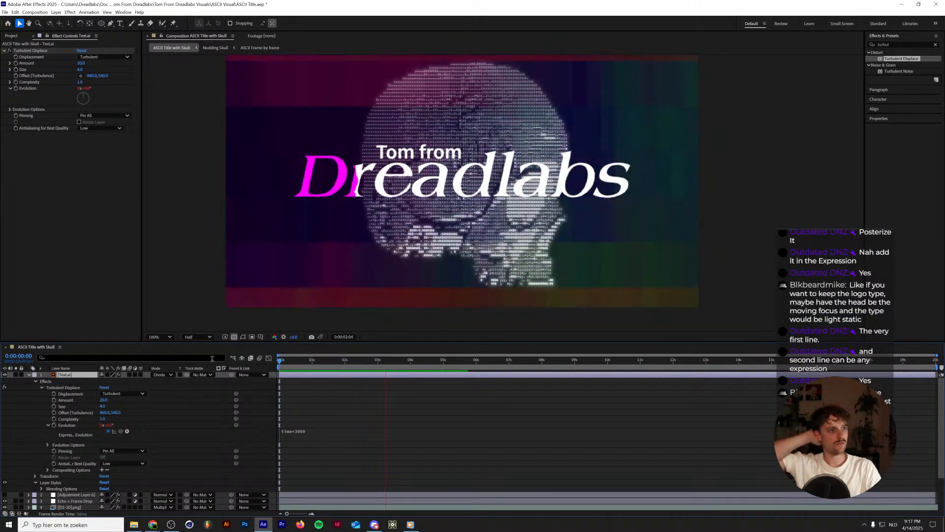
{"action": "key", "text": "space"}
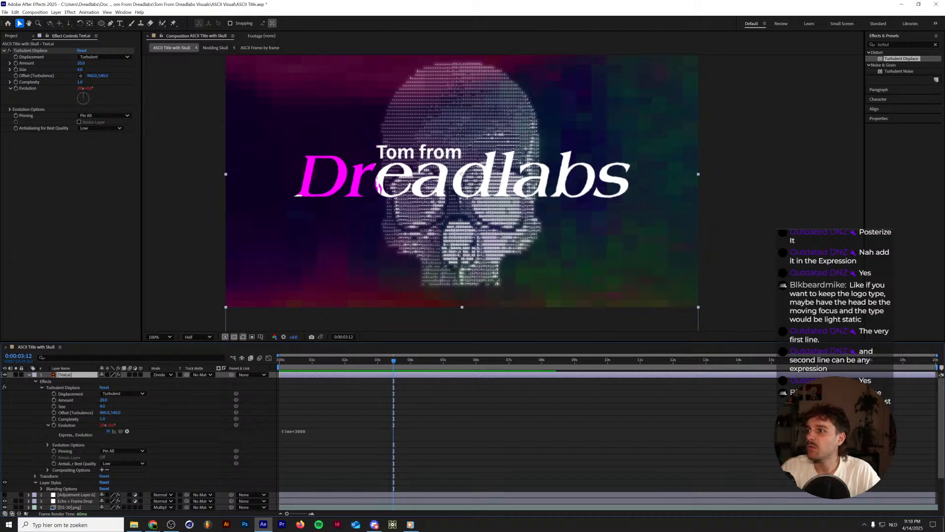
{"action": "key", "text": "alt+Tab"}
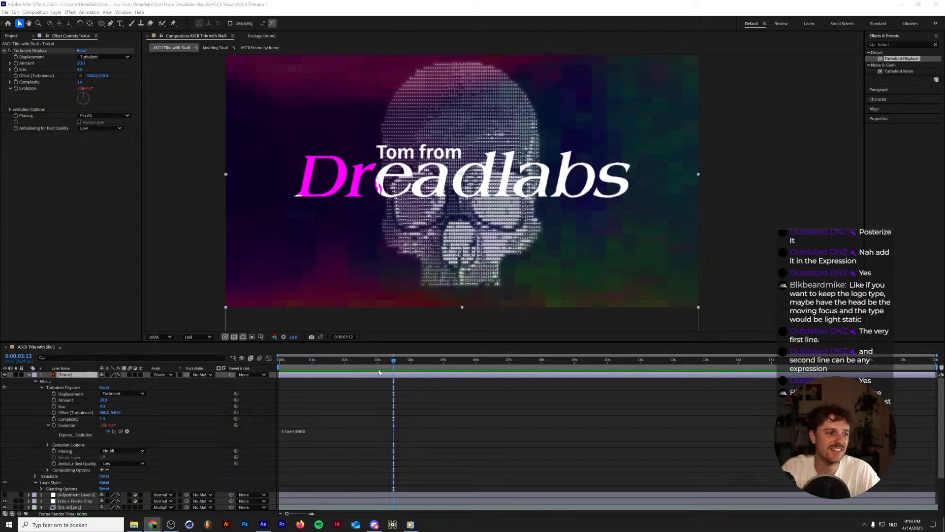
{"action": "key", "text": "alt+Tab"}
{"action": "left_click_drag", "start_coordinate": [300, 360], "coordinate": [246, 360]}
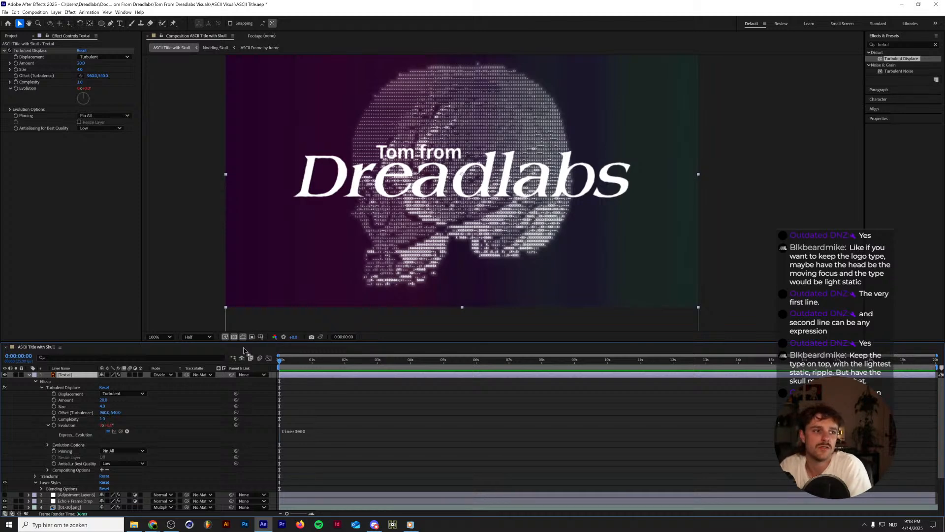
{"action": "left_click", "coordinate": [296, 362]}
{"action": "key", "text": "Home"}
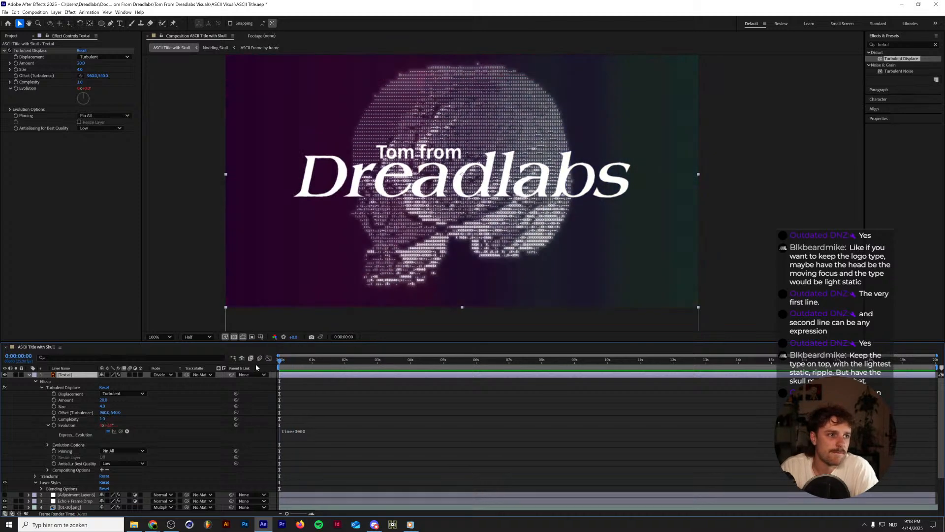
Try the Classic Difference blending mode on the Text.ai layer, and set the layer's mode to Normal.
{"action": "left_click", "coordinate": [171, 376]}
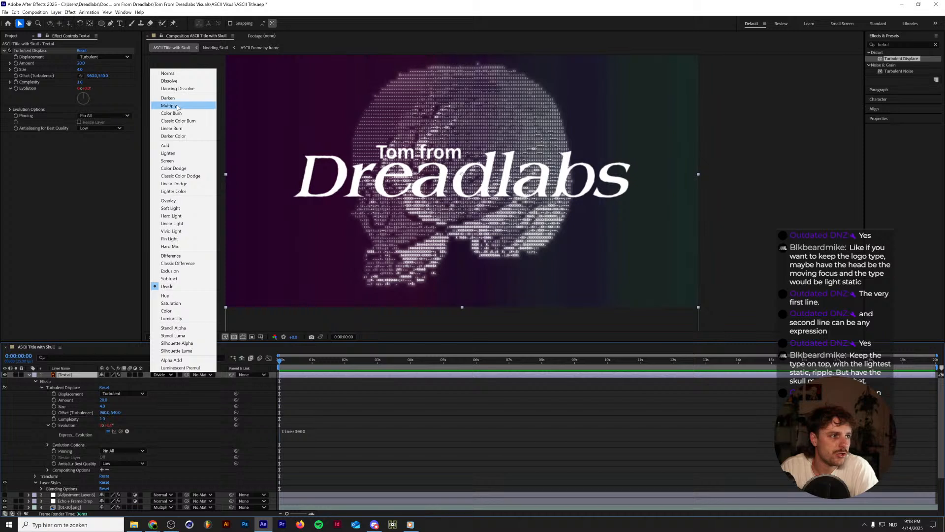
{"action": "left_click", "coordinate": [170, 71]}
{"action": "left_click", "coordinate": [168, 375]}
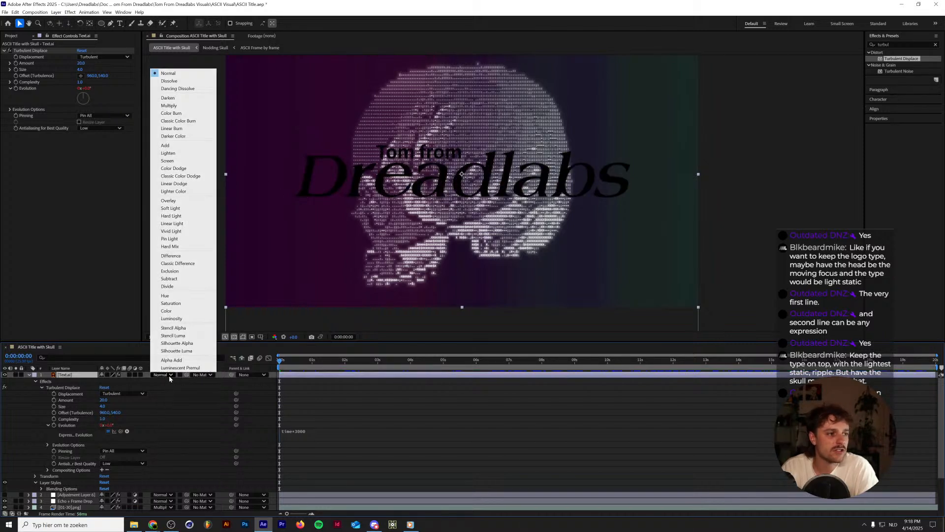
{"action": "left_click", "coordinate": [176, 266]}
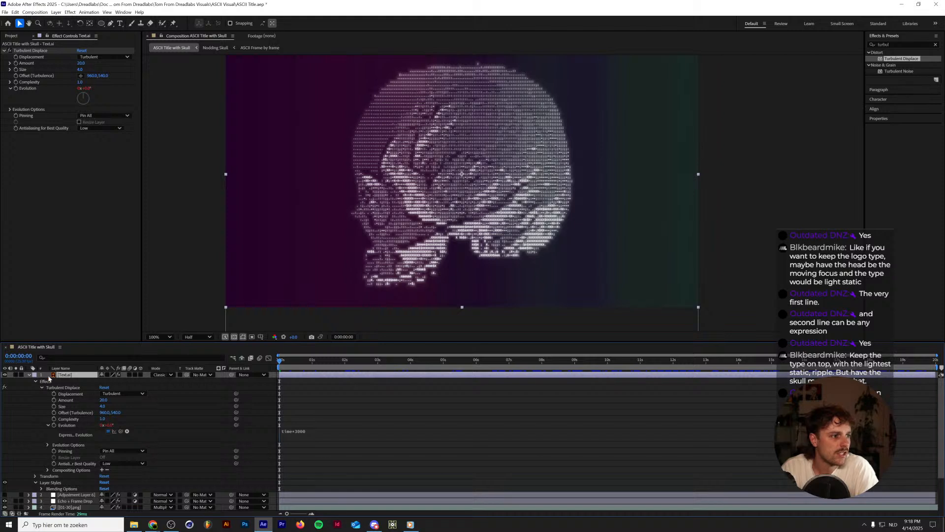
{"action": "left_click", "coordinate": [167, 375]}
{"action": "left_click", "coordinate": [163, 73]}
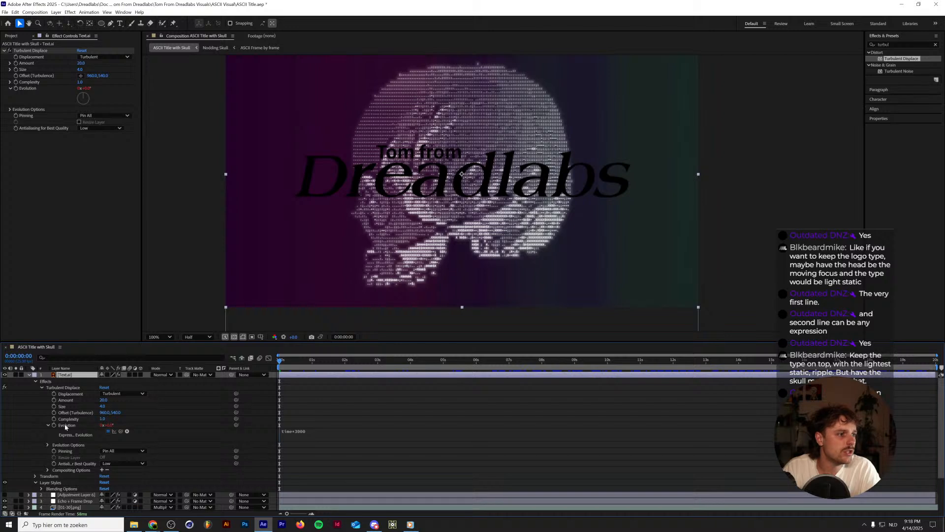
Lower the Text.ai layer's Fill Opacity to 0% in the advanced blending options of its layer styles.
{"action": "left_click", "coordinate": [42, 488]}
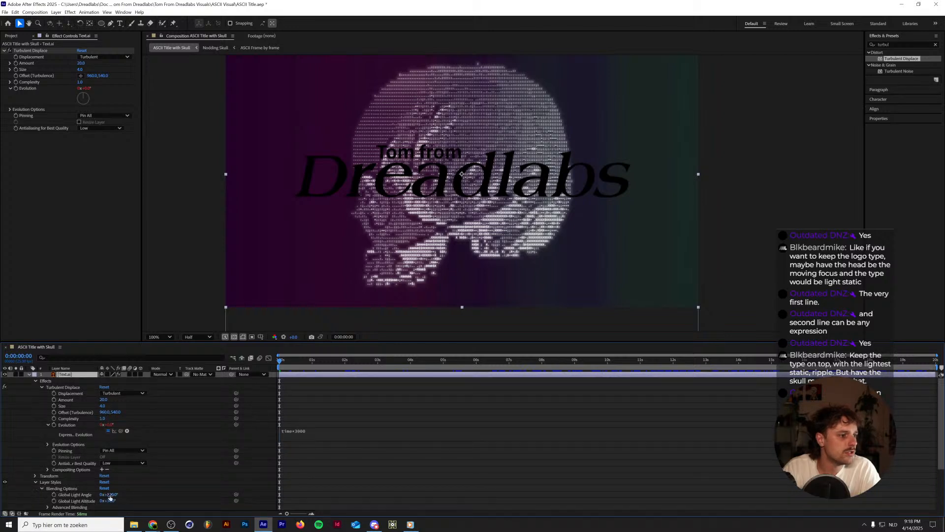
{"action": "scroll", "coordinate": [76, 491], "scroll_direction": "down", "scroll_amount": 1}
{"action": "left_click", "coordinate": [48, 488]}
{"action": "scroll", "coordinate": [51, 490], "scroll_direction": "down", "scroll_amount": 1}
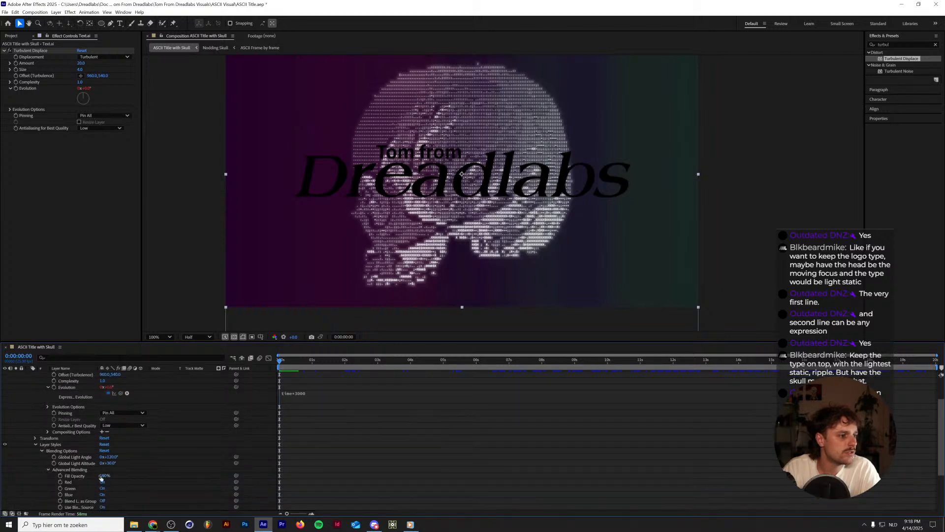
{"action": "left_click_drag", "start_coordinate": [102, 477], "coordinate": [19, 459]}
Add a Bevel and Emboss layer style to the Text.ai layer.
{"action": "left_click", "coordinate": [51, 444]}
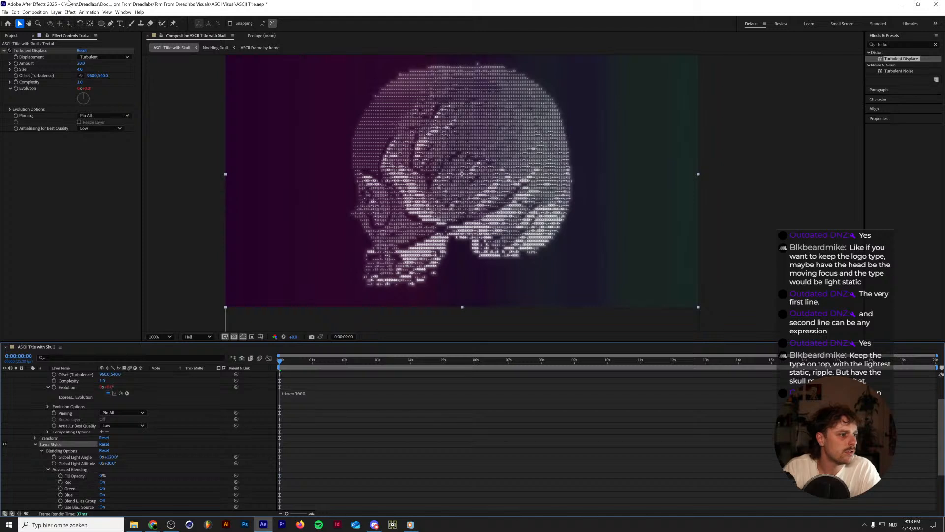
{"action": "left_click", "coordinate": [57, 12]}
{"action": "mouse_move", "coordinate": [123, 185]}
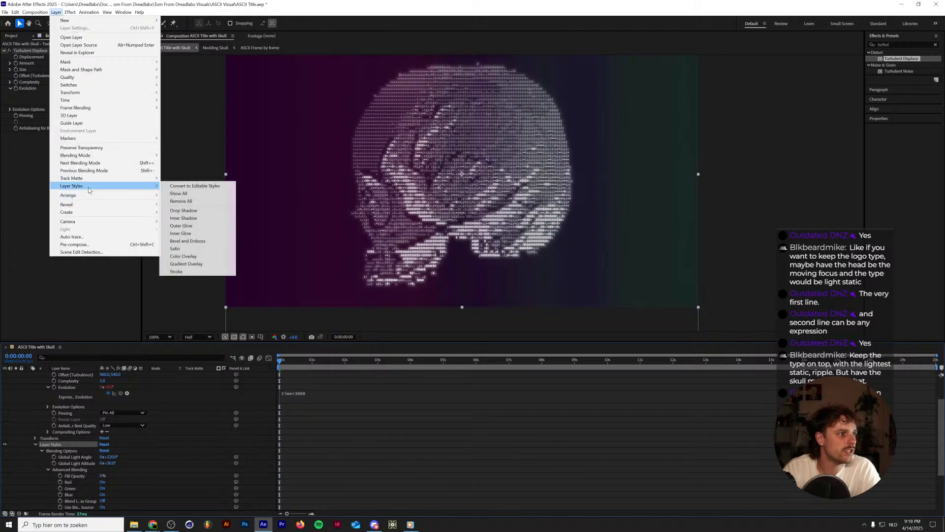
{"action": "left_click", "coordinate": [195, 241]}
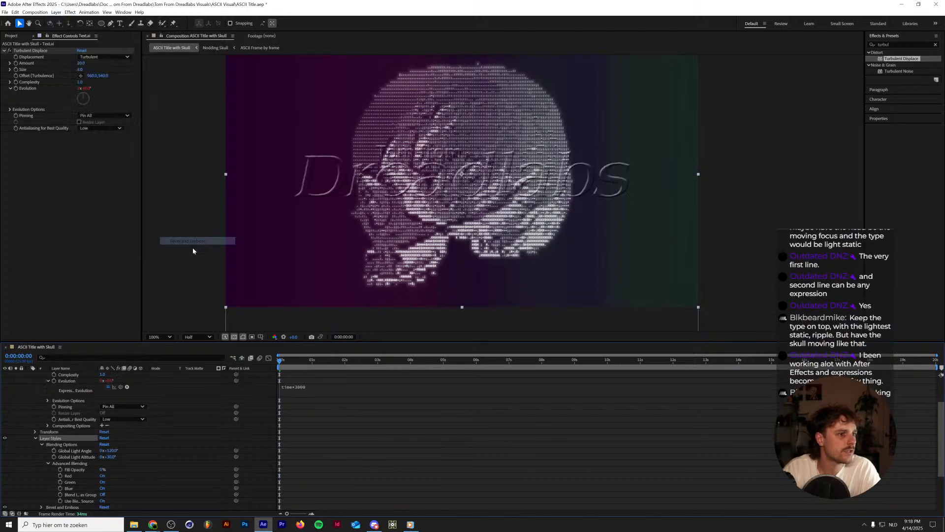
Turn on Use Global Light for the Text.ai layer's Bevel and Emboss, and raise its Depth to 216% and Size to 14.
{"action": "scroll", "coordinate": [115, 432], "scroll_direction": "down", "scroll_amount": 3}
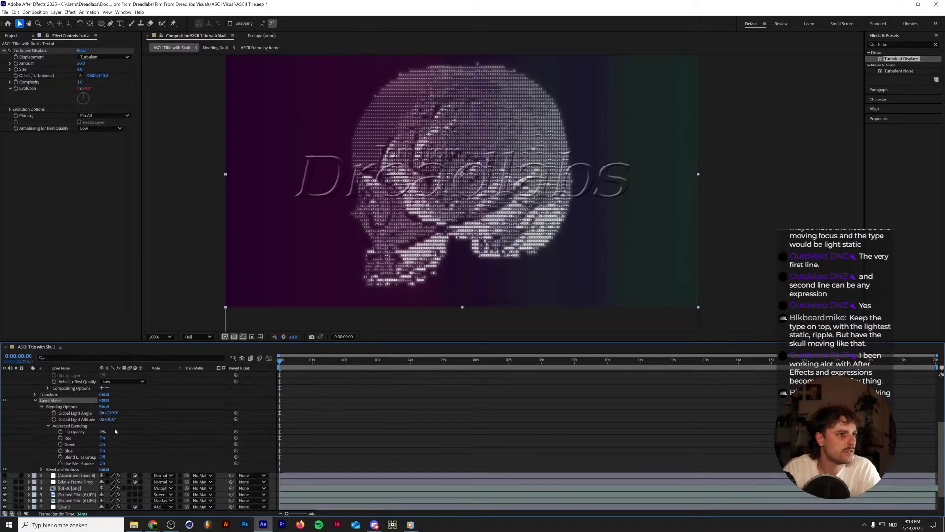
{"action": "left_click", "coordinate": [42, 470]}
{"action": "scroll", "coordinate": [81, 476], "scroll_direction": "down", "scroll_amount": 2}
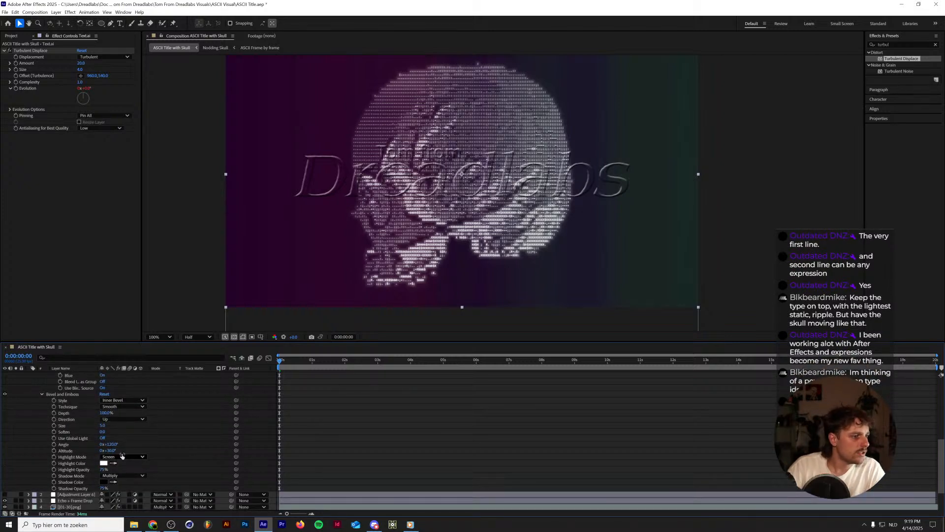
{"action": "left_click", "coordinate": [103, 438]}
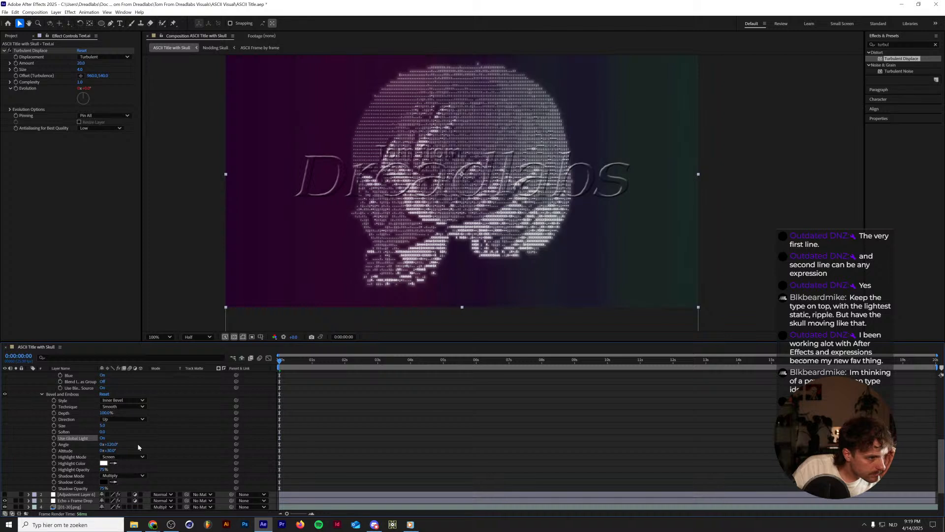
{"action": "left_click_drag", "start_coordinate": [105, 413], "coordinate": [112, 415]}
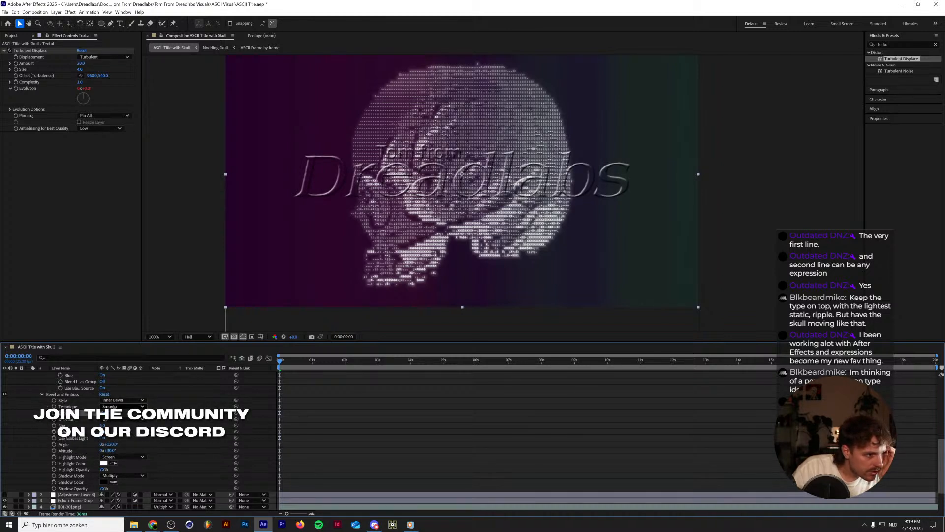
{"action": "left_click_drag", "start_coordinate": [103, 426], "coordinate": [109, 427]}
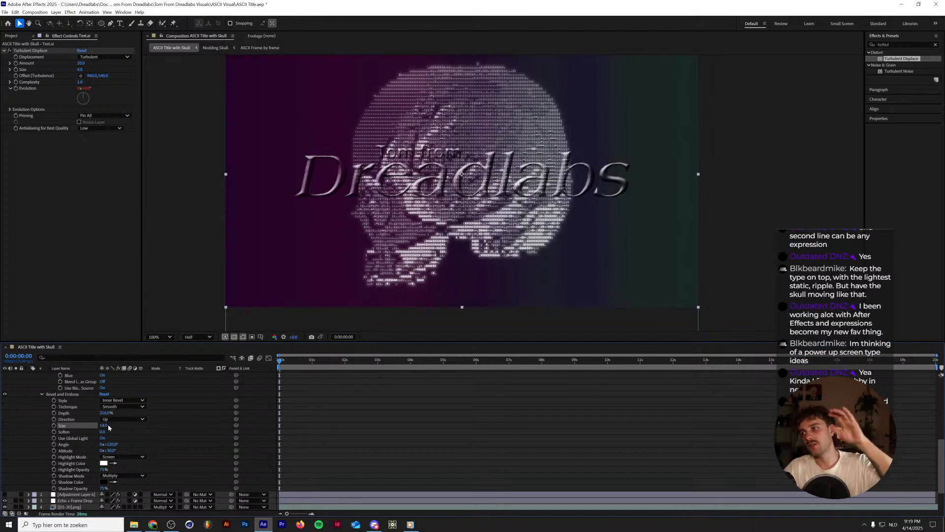
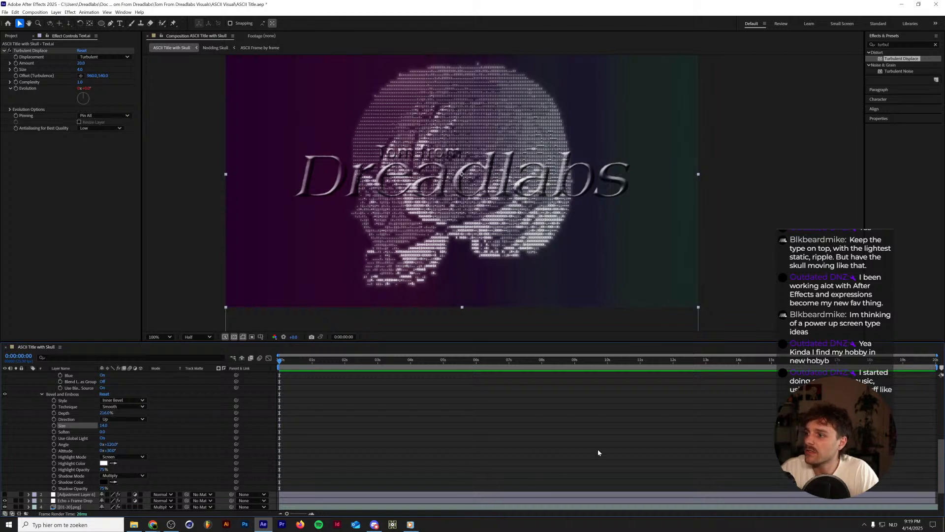
Check the warning-screen reference posted in Discord, and move the Text.ai layer below Adjustment Layer 6 in After Effects.
{"action": "left_click", "coordinate": [374, 524]}
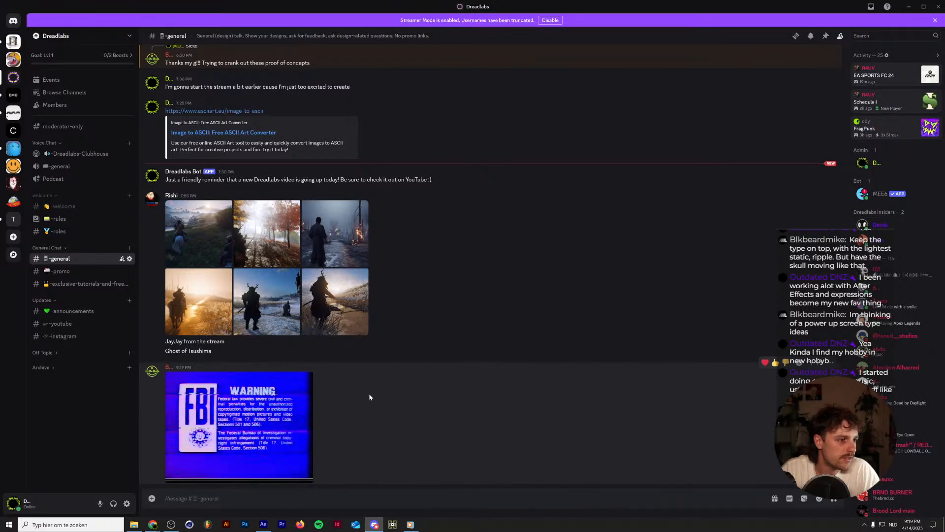
{"action": "left_click", "coordinate": [907, 7]}
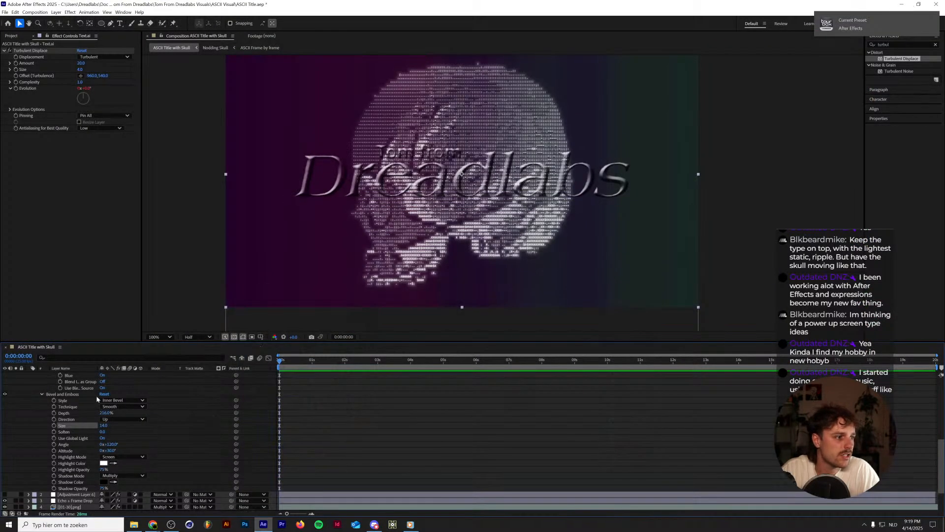
{"action": "scroll", "coordinate": [31, 420], "scroll_direction": "up", "scroll_amount": 5}
{"action": "left_click", "coordinate": [34, 419]}
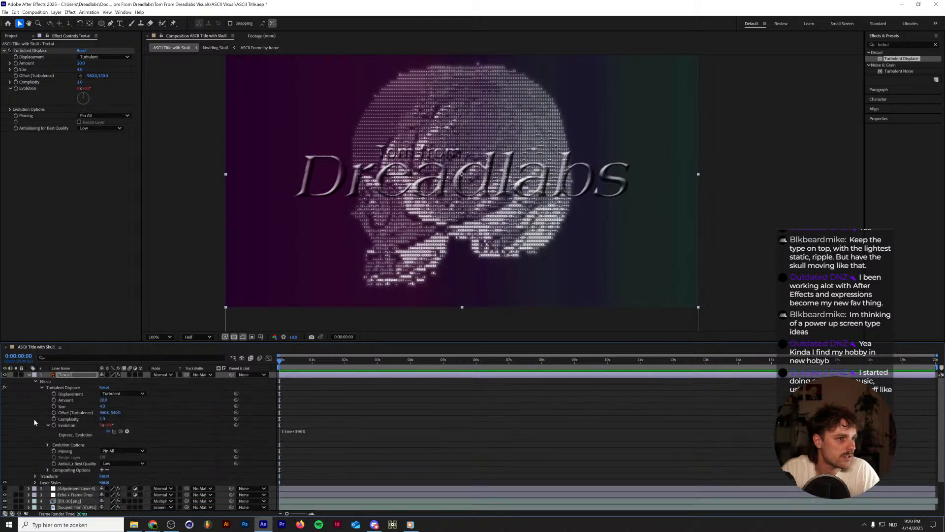
{"action": "left_click", "coordinate": [28, 375]}
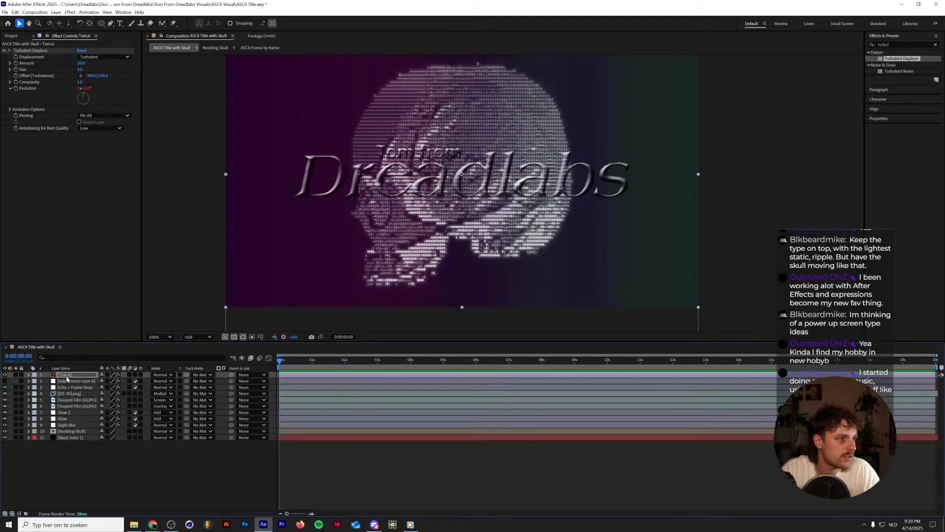
{"action": "left_click_drag", "start_coordinate": [73, 375], "coordinate": [74, 381]}
Make Adjustment Layer 6 visible and raise the Scale of its Transform effect to 108.
{"action": "left_click", "coordinate": [73, 376]}
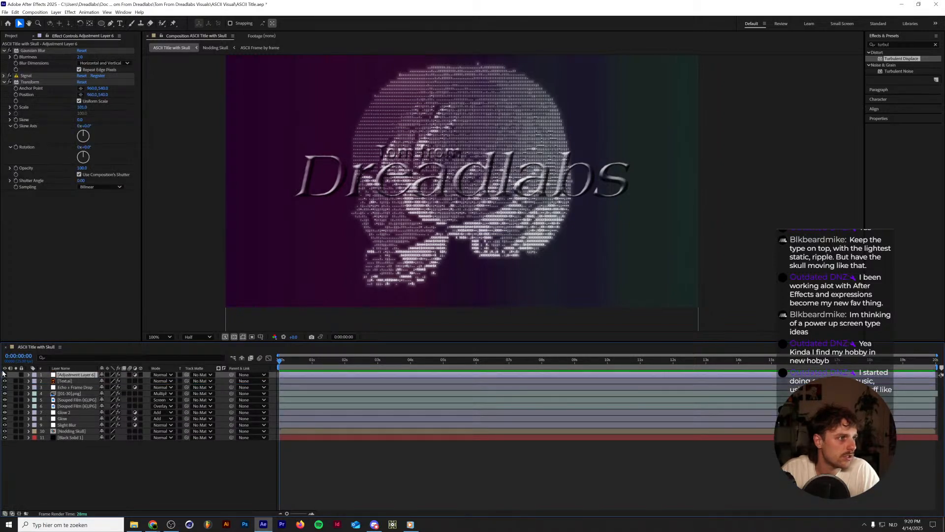
{"action": "left_click", "coordinate": [30, 82]}
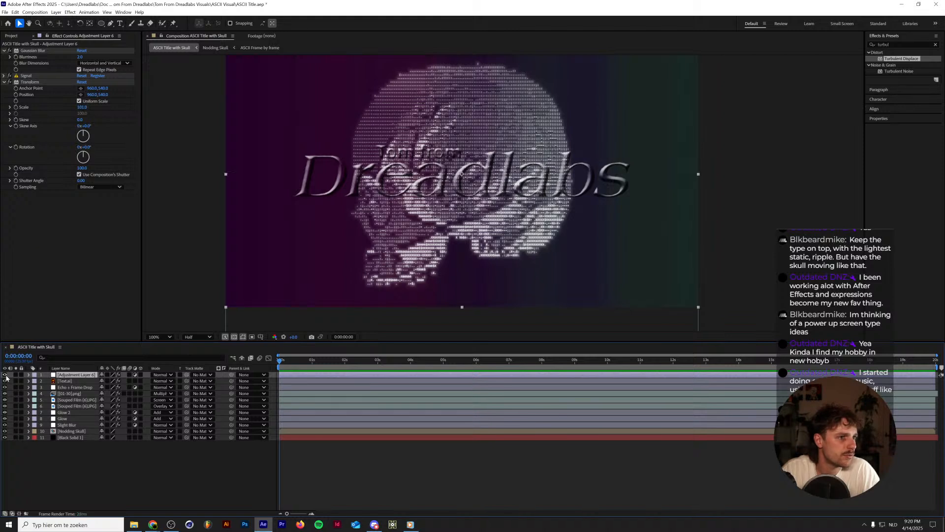
{"action": "left_click", "coordinate": [38, 82]}
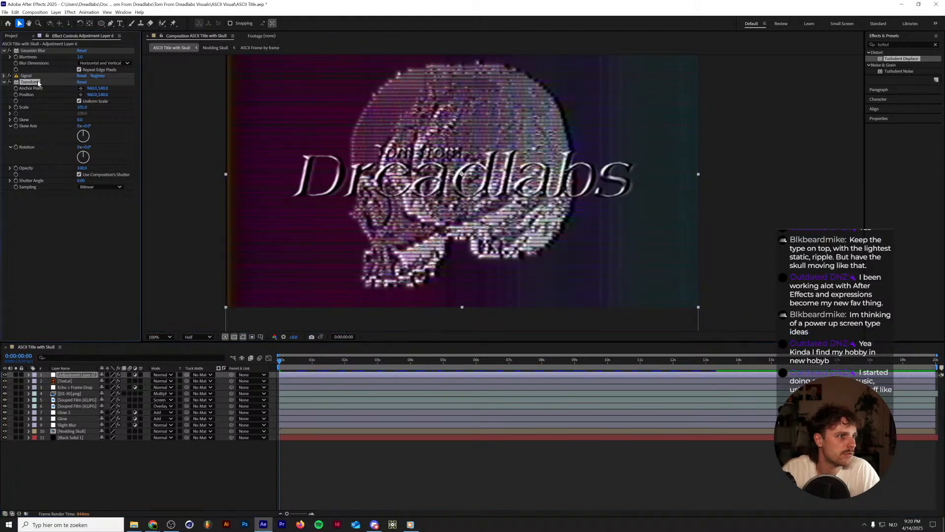
{"action": "left_click_drag", "start_coordinate": [80, 108], "coordinate": [85, 107]}
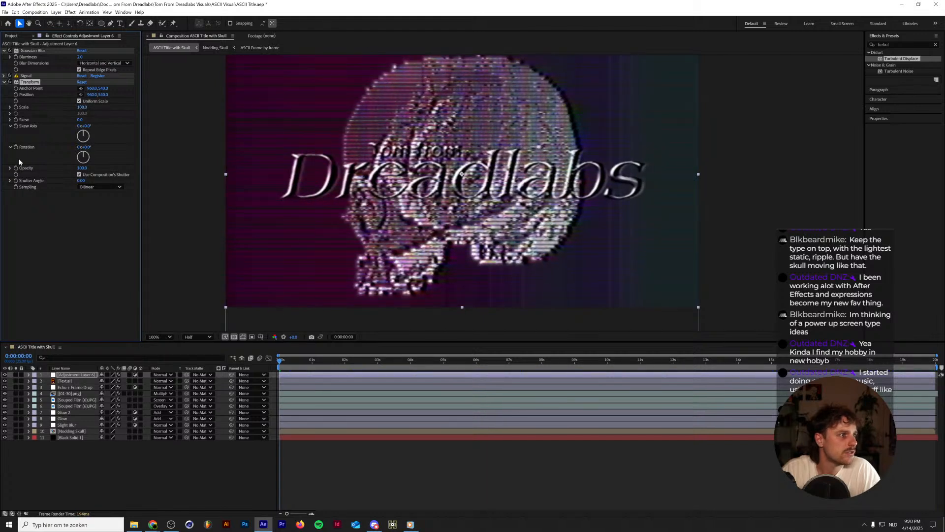
Try a strong Thick distortion in the Signal effect's TV distortion settings, and set it back to 0.
{"action": "left_click", "coordinate": [4, 76]}
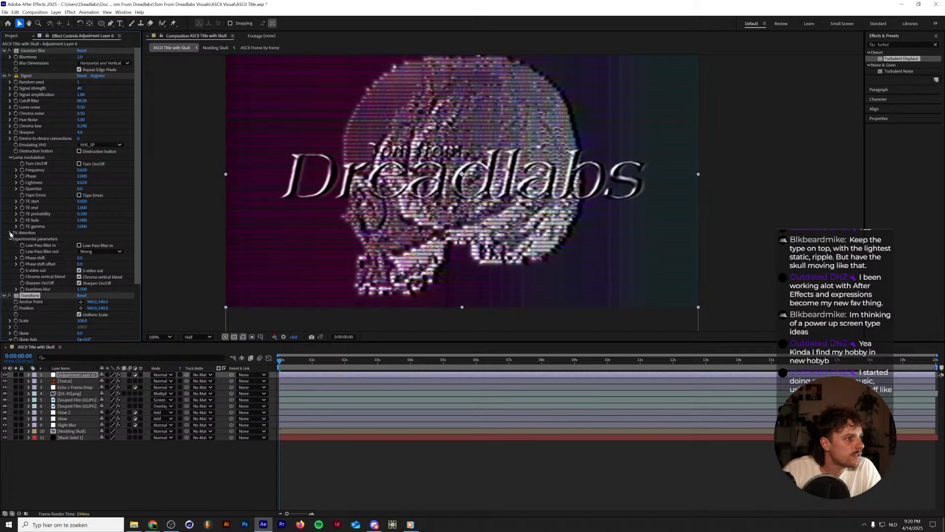
{"action": "left_click", "coordinate": [10, 232]}
{"action": "left_click_drag", "start_coordinate": [80, 238], "coordinate": [88, 239]}
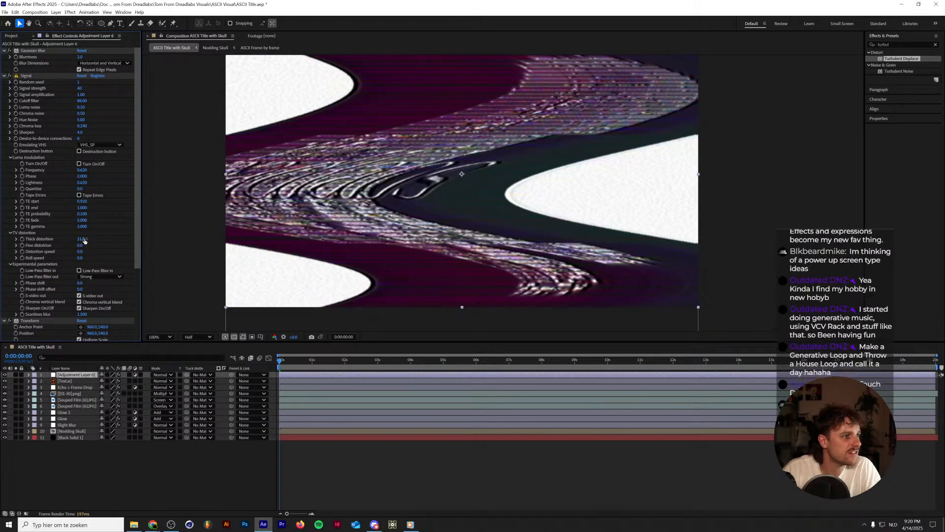
{"action": "left_click", "coordinate": [83, 239]}
{"action": "type", "text": "0"}
Set the Signal effect's Fine distortion to 5 and its Distortion speed to 28.
{"action": "key", "text": "Tab"}
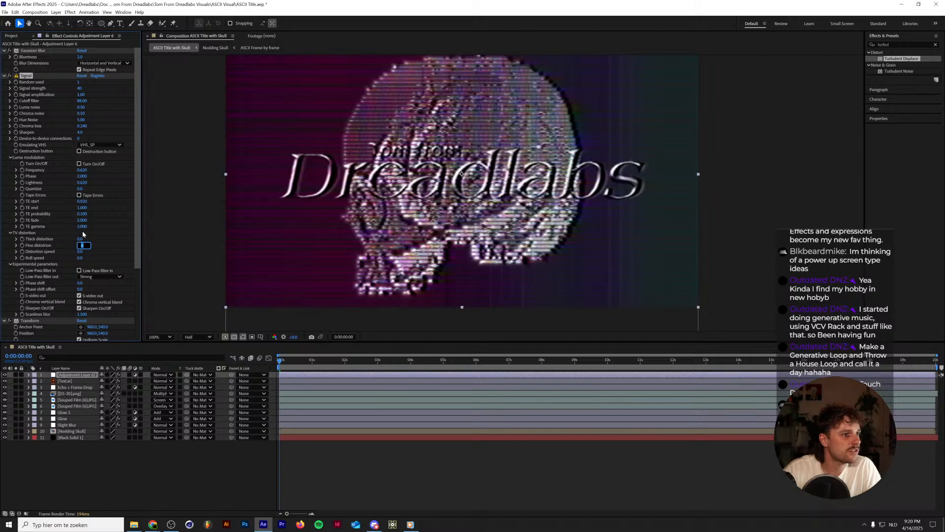
{"action": "type", "text": "5"}
{"action": "key", "text": "Return"}
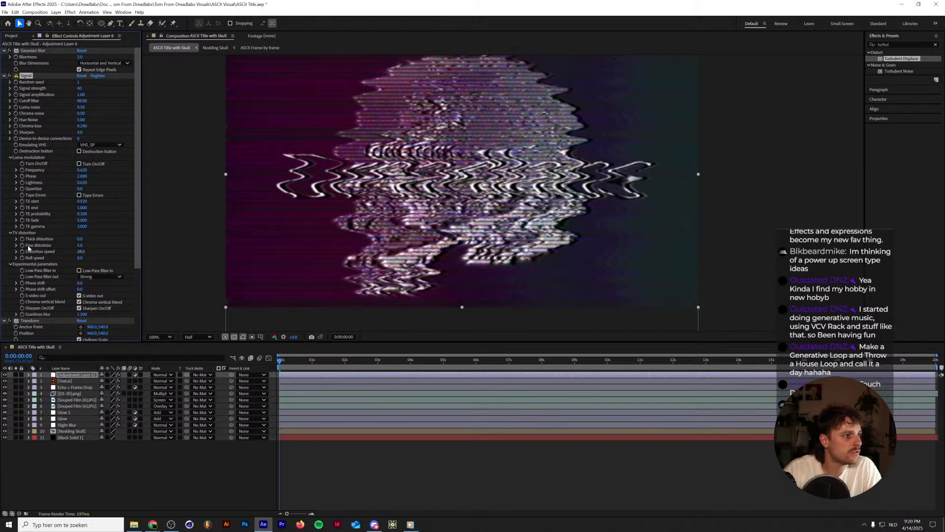
Add the expression random(0,10) to the Signal effect's Fine distortion and preview the animation.
{"action": "left_click", "coordinate": [23, 245], "text": "alt"}
{"action": "type", "text": "r"}
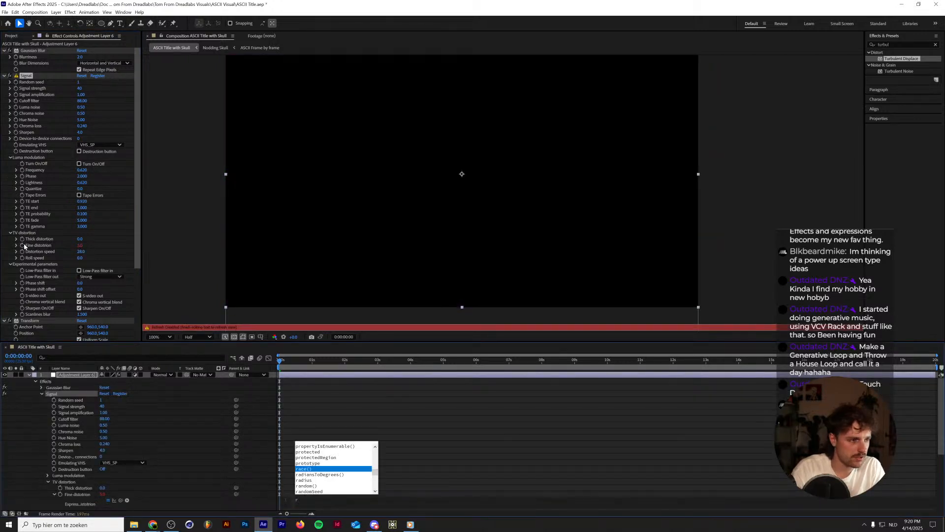
{"action": "type", "text": "andom()"}
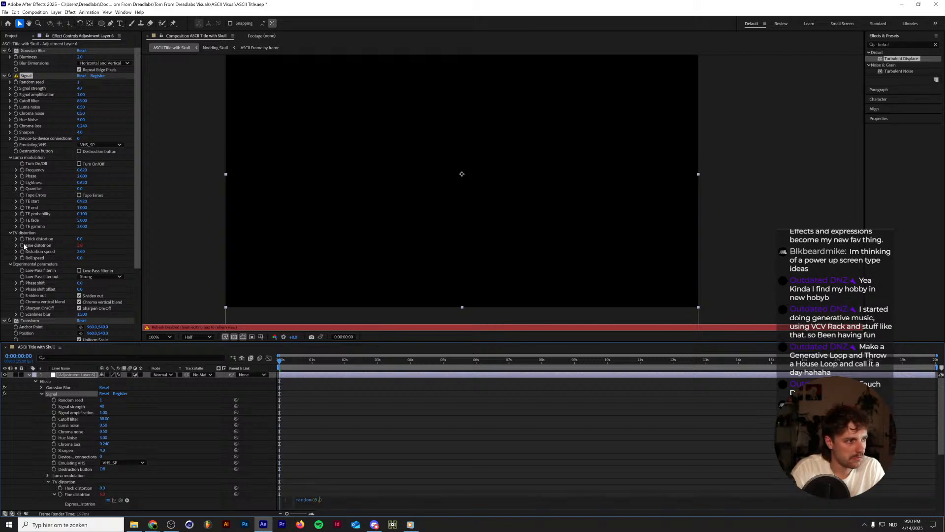
{"action": "type", "text": "10"}
{"action": "key", "text": "KP_Enter"}
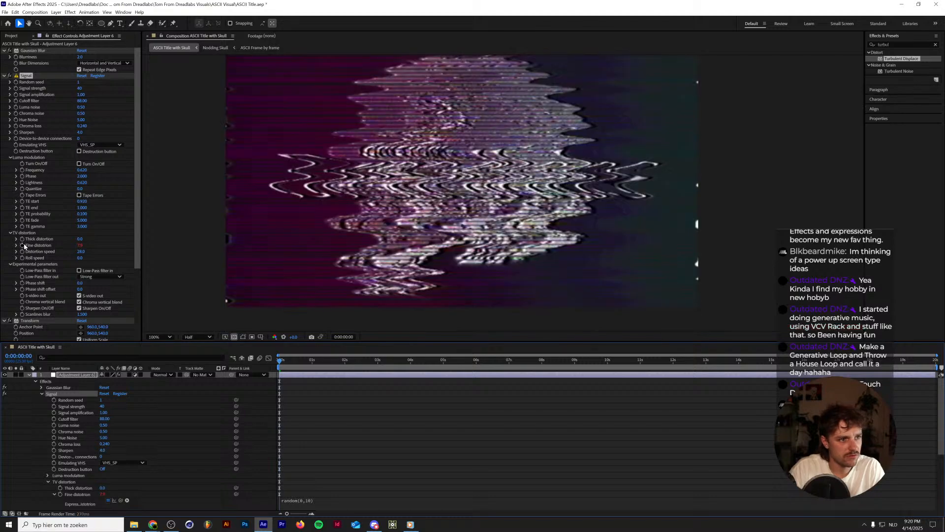
{"action": "key", "text": "space"}
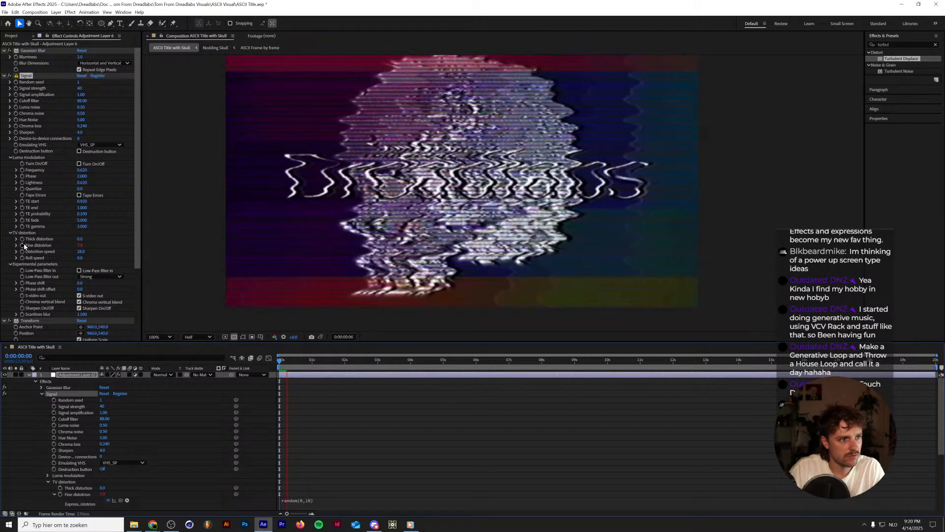
{"action": "key", "text": "space"}
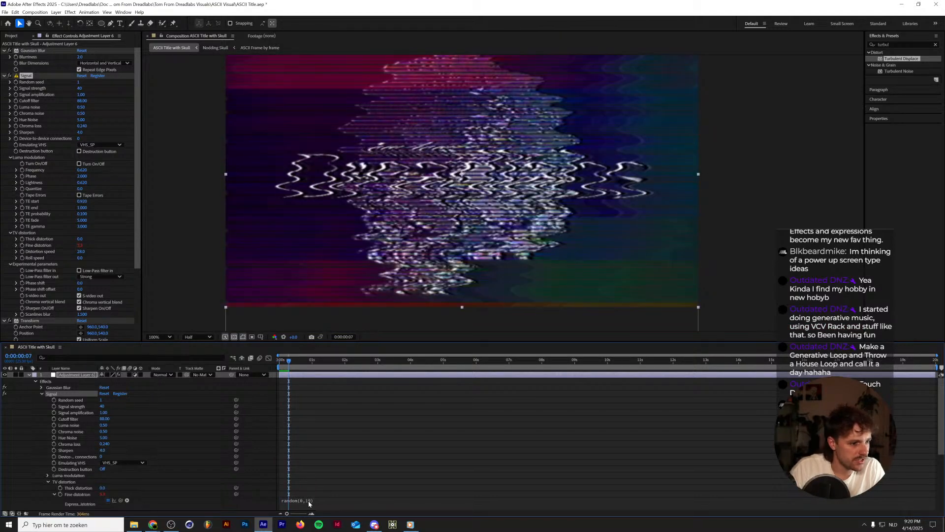
Change the Fine distortion expression to random(0,2) and preview the animation.
{"action": "left_click", "coordinate": [309, 502]}
{"action": "left_click", "coordinate": [218, 419]}
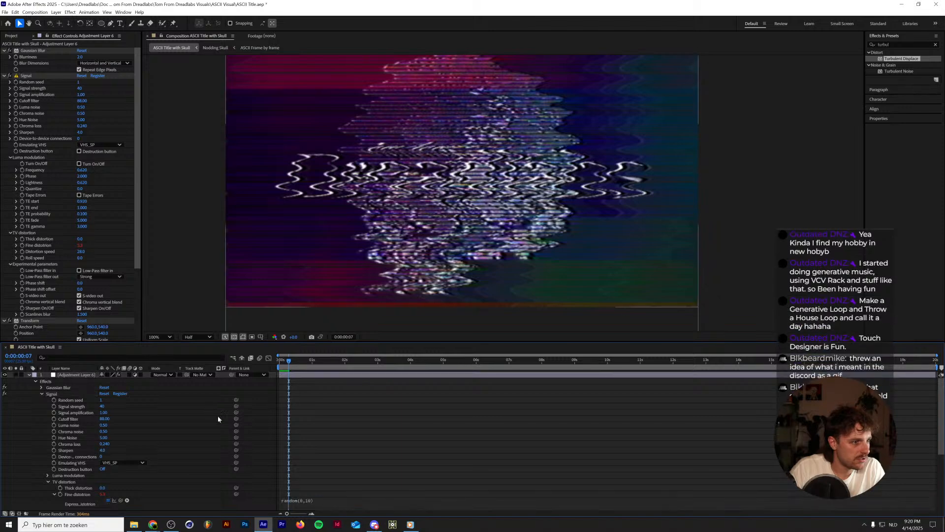
{"action": "left_click", "coordinate": [316, 503]}
{"action": "double_click", "coordinate": [323, 500]}
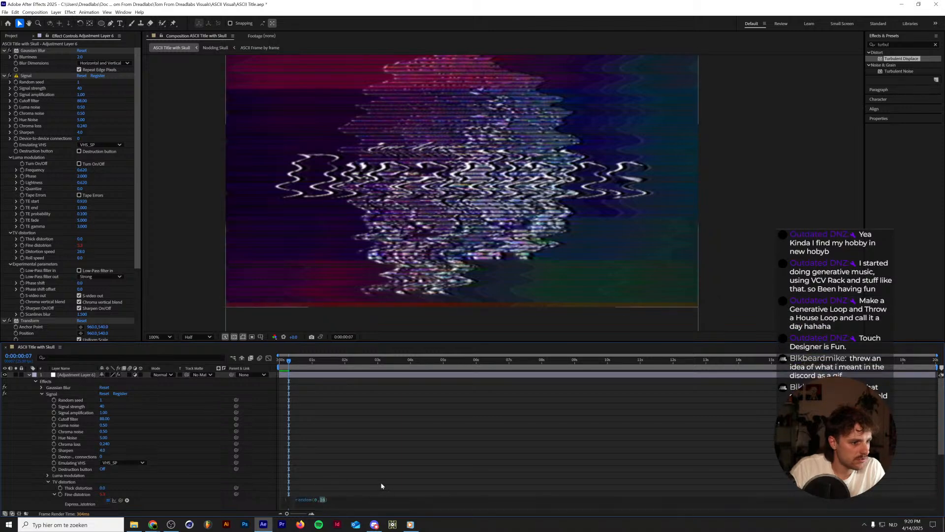
{"action": "type", "text": "2"}
{"action": "key", "text": "KP_Enter"}
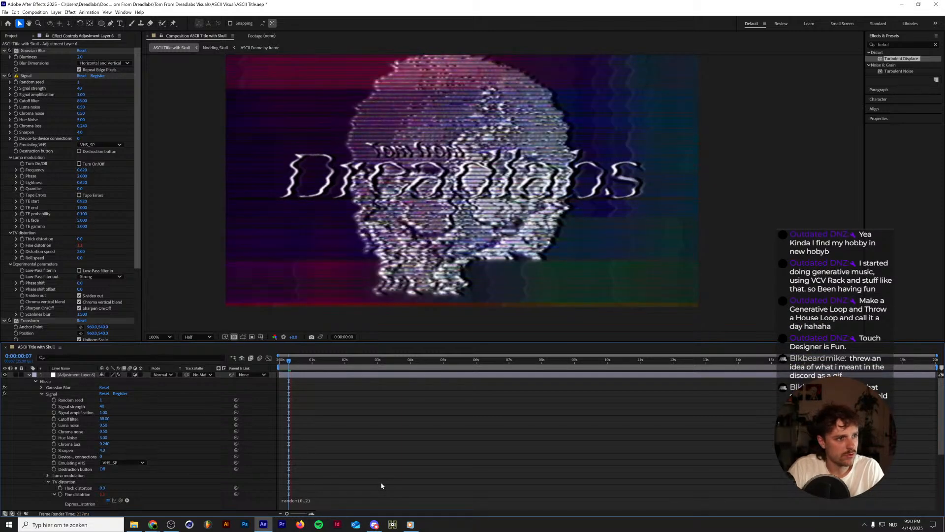
{"action": "key", "text": "space"}
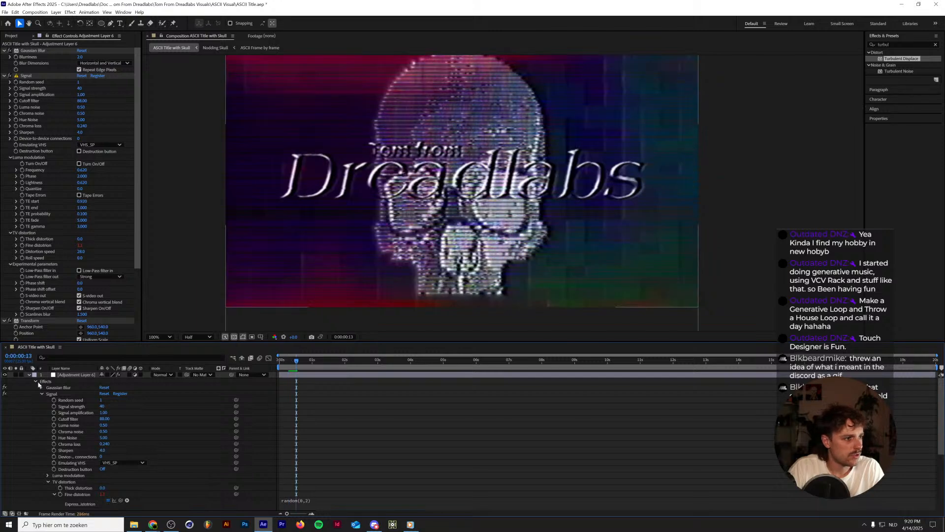
Delete the Turbulent Displace effect from the Text.ai layer.
{"action": "scroll", "coordinate": [60, 443], "scroll_direction": "down", "scroll_amount": 5}
{"action": "left_click", "coordinate": [64, 462]}
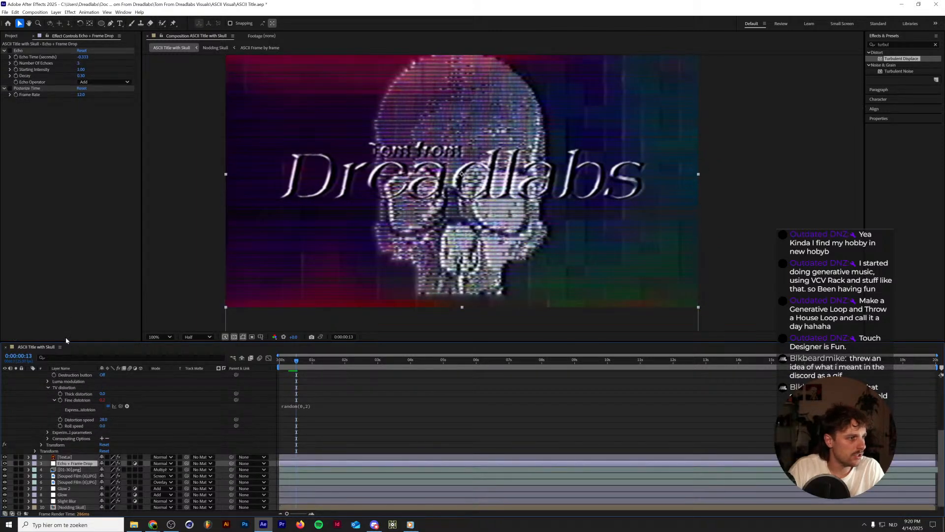
{"action": "left_click", "coordinate": [66, 457]}
{"action": "left_click", "coordinate": [42, 51]}
{"action": "key", "text": "Return"}
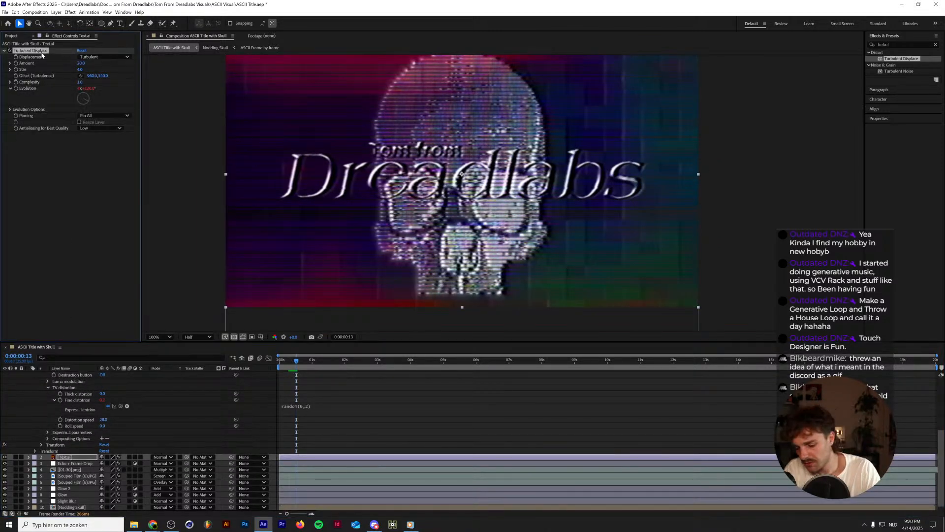
{"action": "key", "text": "Delete"}
{"action": "scroll", "coordinate": [367, 404], "scroll_direction": "up", "scroll_amount": 5}
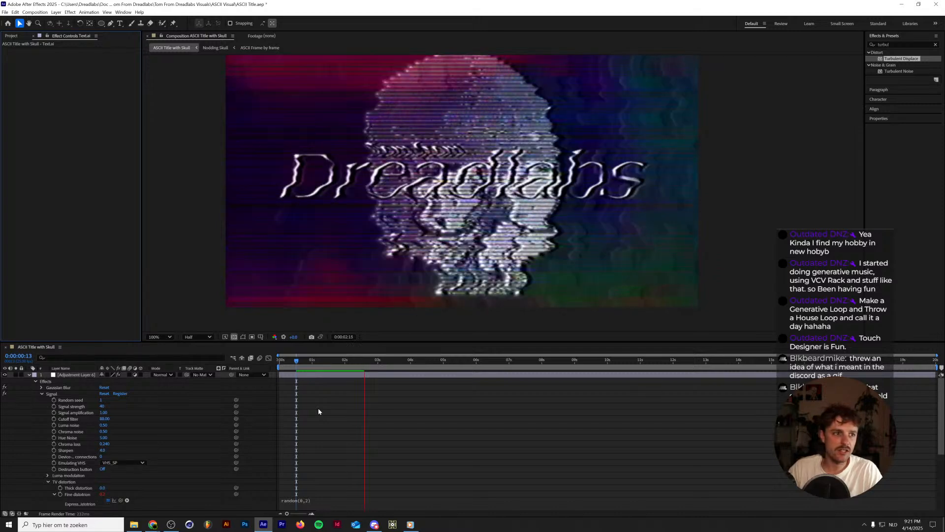
Preview the distorted title, collapse Adjustment Layer 6's properties, and scrub from the start to frame 14.
{"action": "key", "text": "space"}
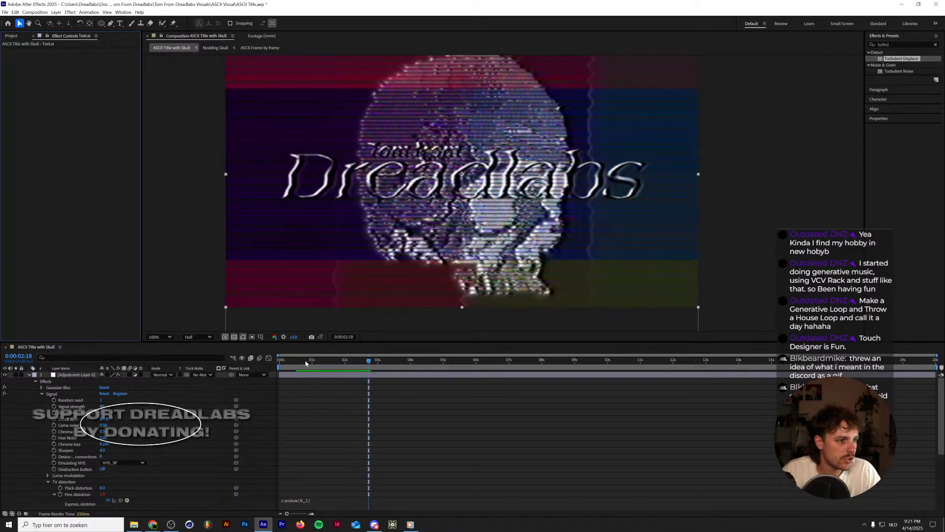
{"action": "key", "text": "Home"}
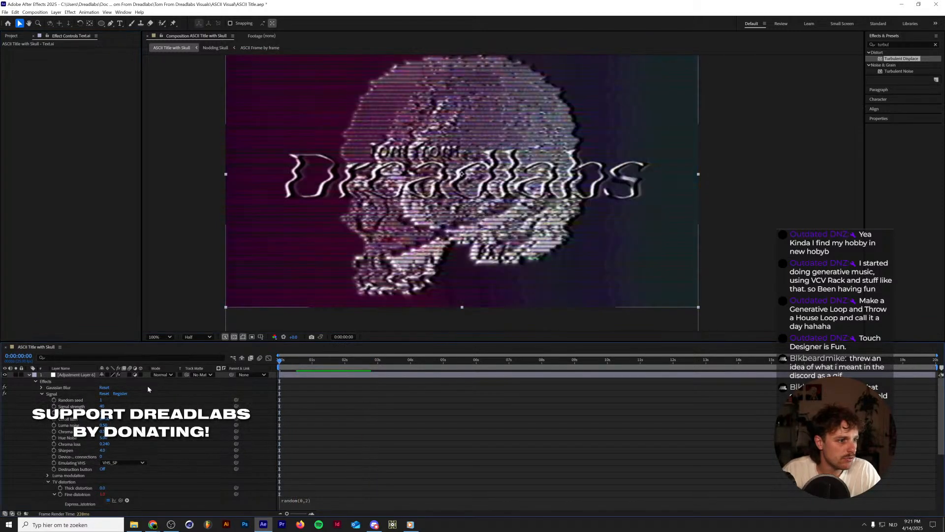
{"action": "left_click", "coordinate": [28, 375]}
{"action": "left_click", "coordinate": [286, 359]}
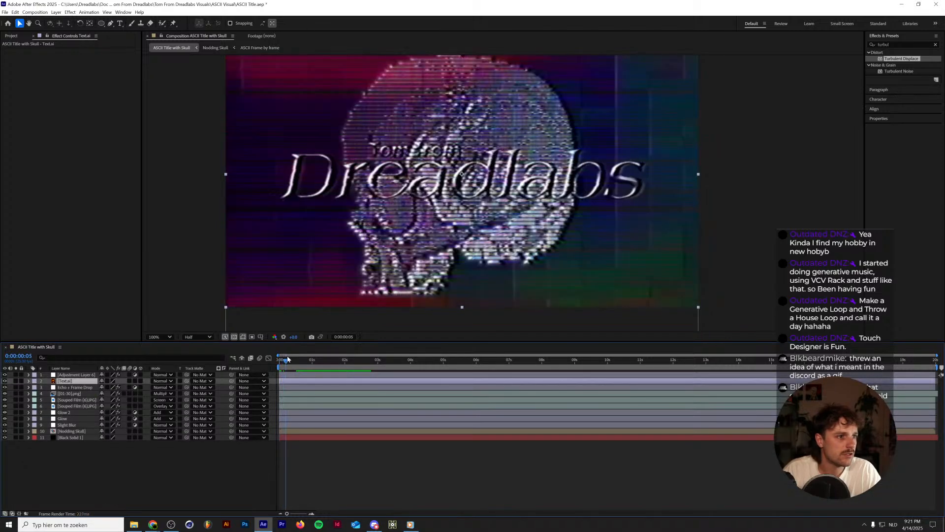
{"action": "left_click_drag", "start_coordinate": [287, 358], "coordinate": [297, 360]}
Test the Tape Errors option in Adjustment Layer 6's Signal effect, switch it off again, and set Sharpen to 8.
{"action": "left_click", "coordinate": [74, 375]}
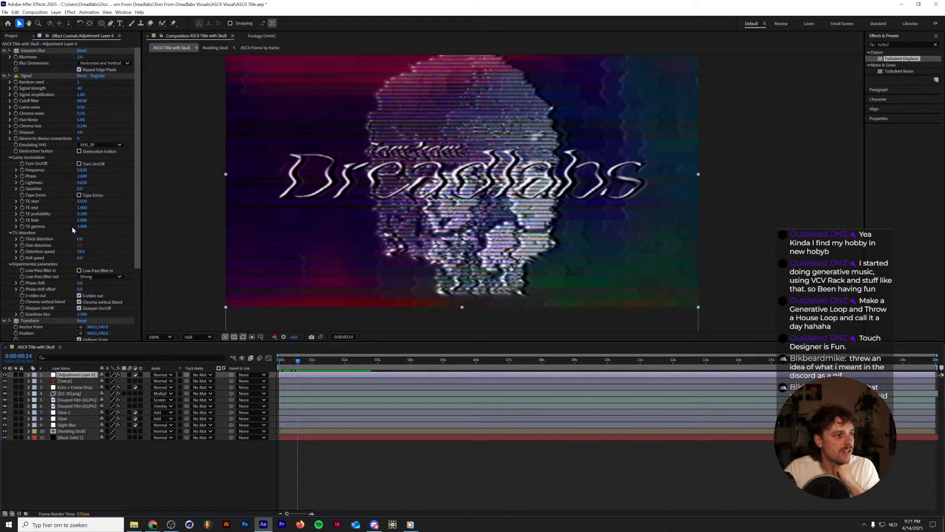
{"action": "left_click", "coordinate": [80, 196]}
{"action": "left_click", "coordinate": [79, 197]}
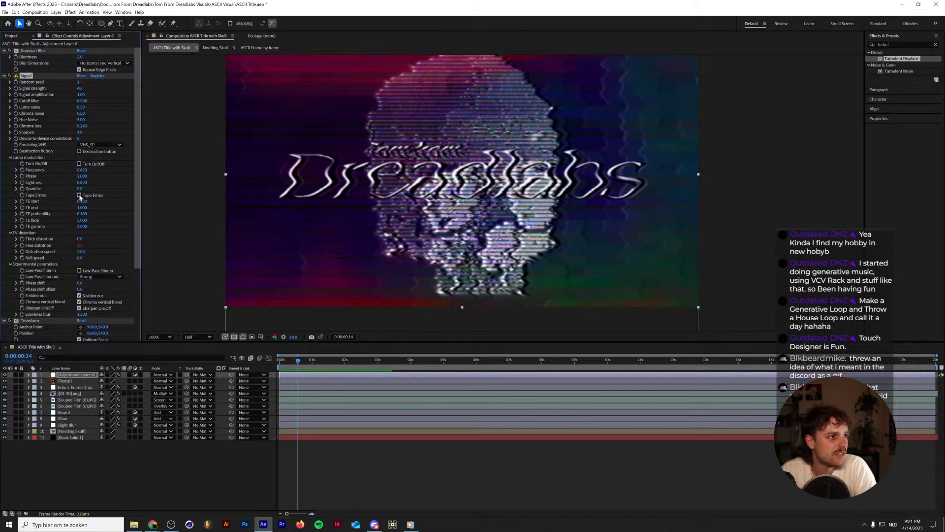
{"action": "left_click", "coordinate": [79, 132]}
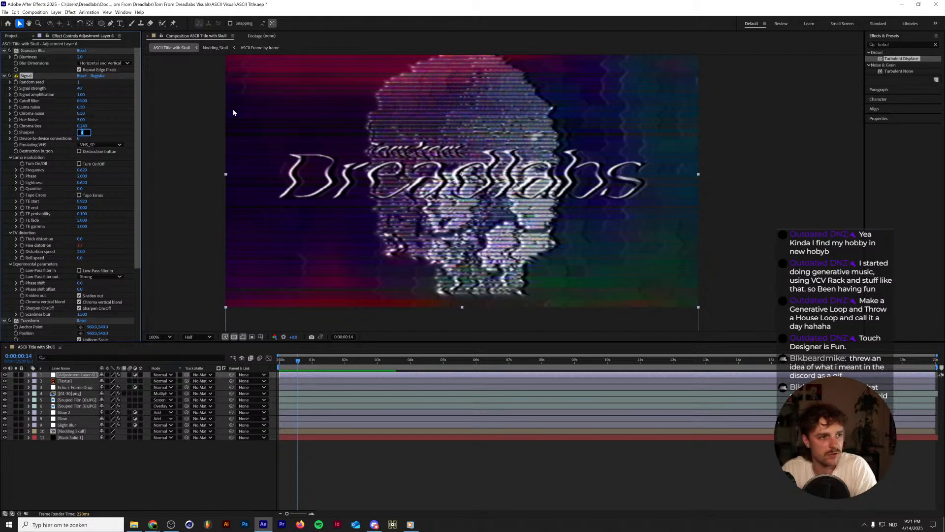
{"action": "type", "text": "8"}
{"action": "key", "text": "Return"}
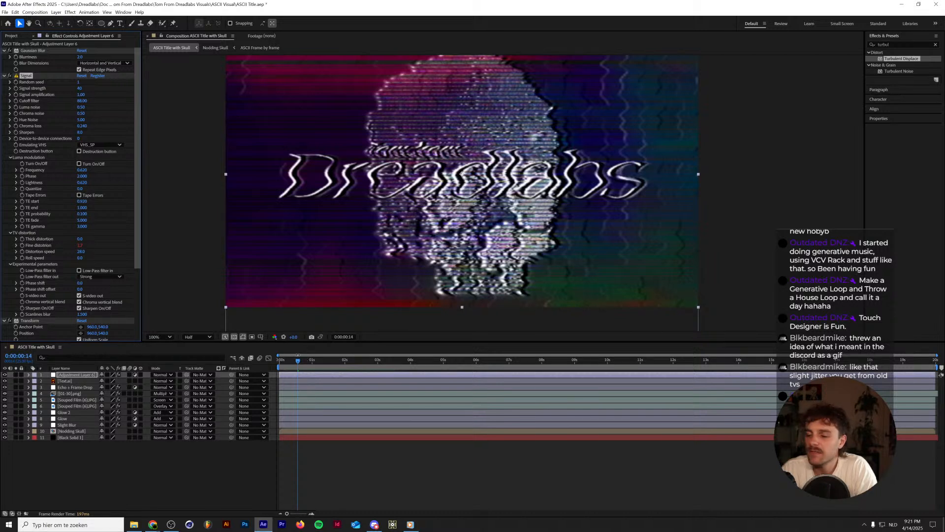
Create a comp-sized solid in pure blue 0000FF above the Echo + Frame Drop layer, checking the warning-screen reference in Discord for the colour.
{"action": "left_click", "coordinate": [69, 393]}
{"action": "left_click", "coordinate": [64, 388]}
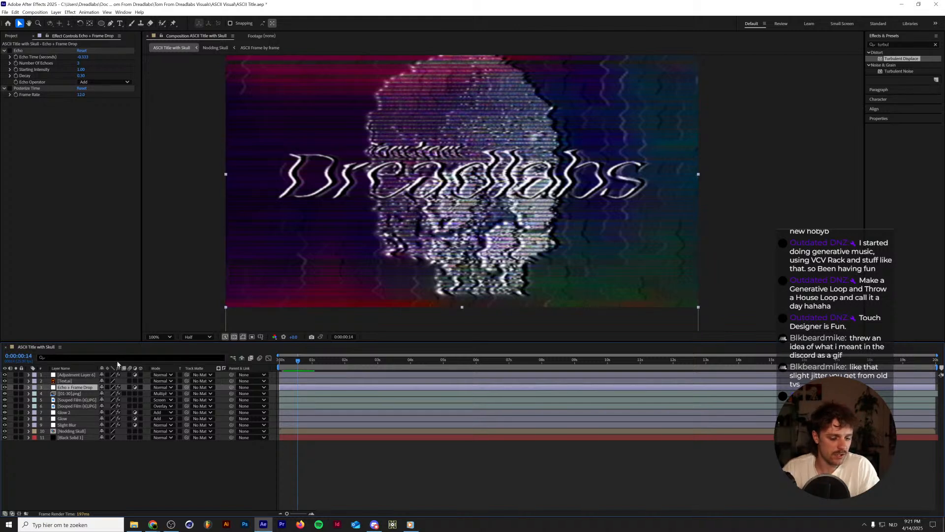
{"action": "key", "text": "ctrl+y"}
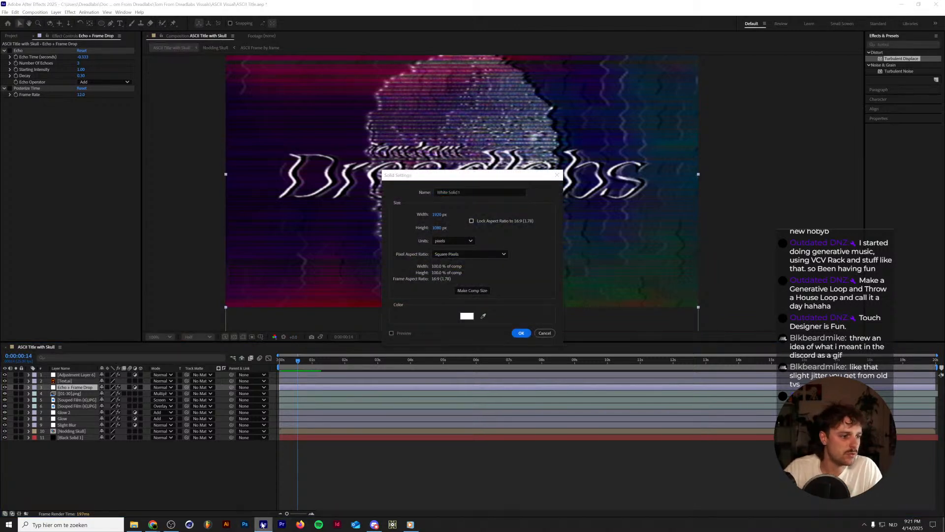
{"action": "left_click", "coordinate": [374, 525]}
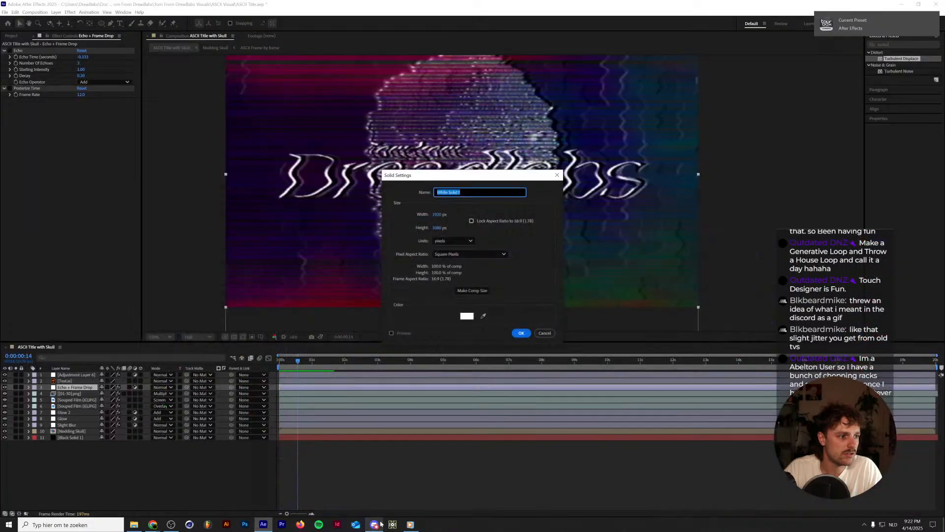
{"action": "left_click", "coordinate": [374, 525]}
{"action": "left_click", "coordinate": [467, 317]}
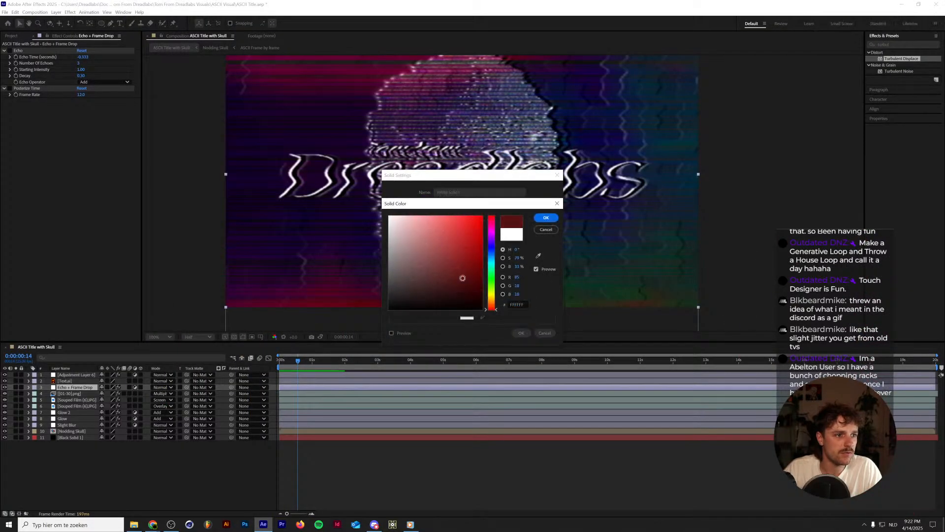
{"action": "left_click", "coordinate": [482, 217]}
{"action": "left_click", "coordinate": [491, 251]}
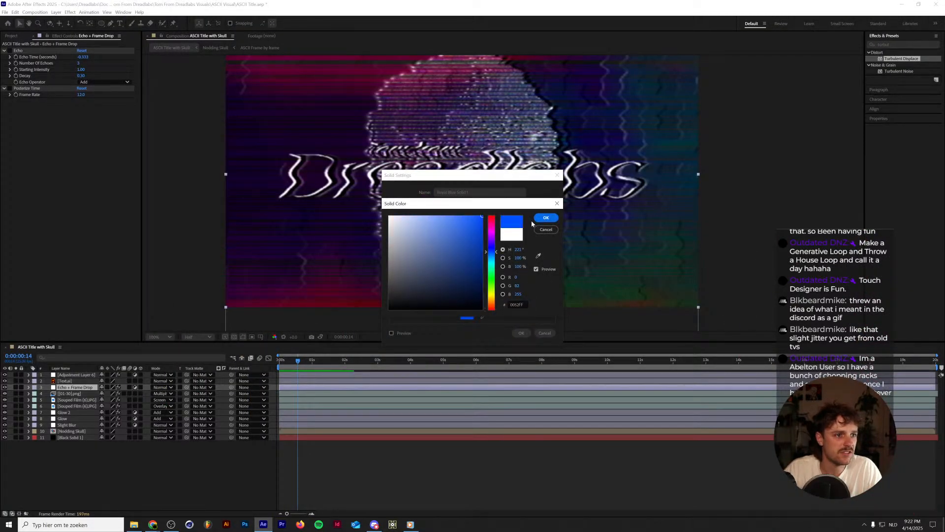
{"action": "left_click_drag", "start_coordinate": [517, 286], "coordinate": [431, 298]}
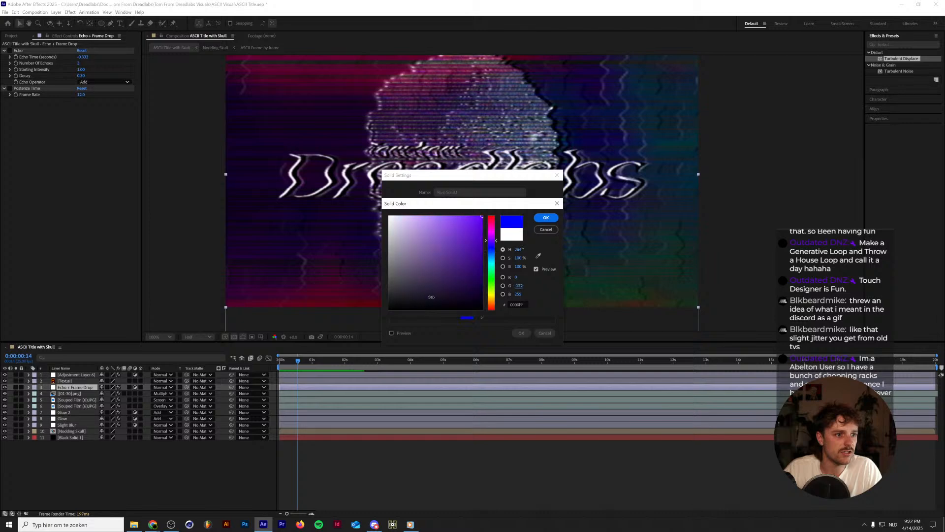
{"action": "key", "text": "Return"}
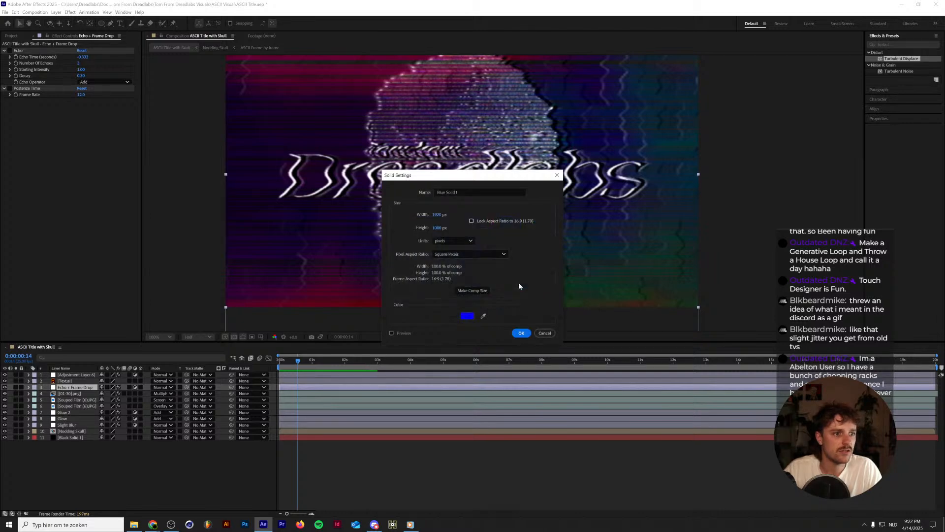
{"action": "left_click", "coordinate": [521, 333]}
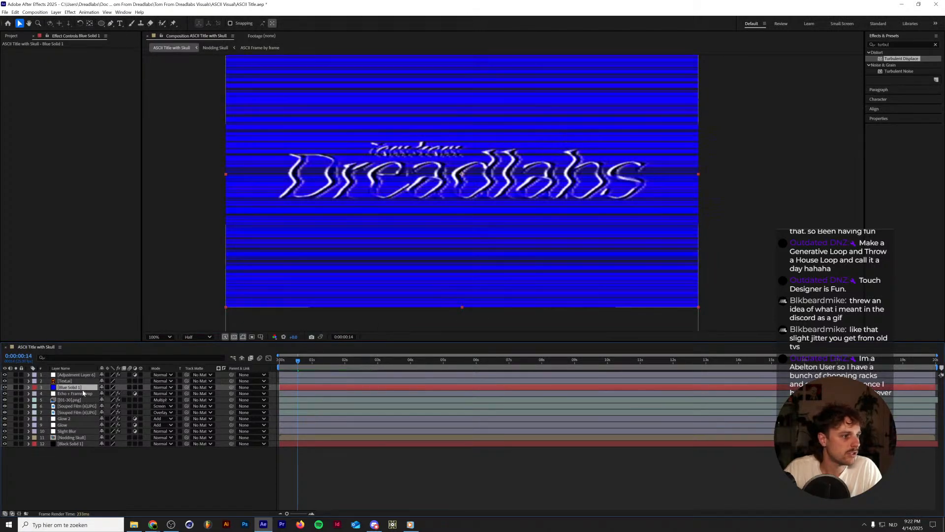
Try the Color, Divide and Soft Light blend modes on the blue solid.
{"action": "left_click", "coordinate": [170, 389]}
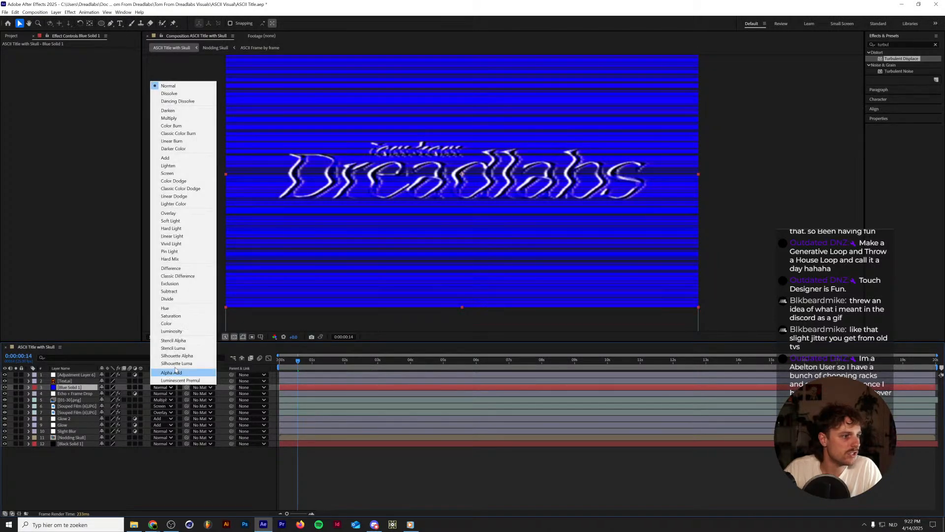
{"action": "left_click", "coordinate": [179, 324]}
{"action": "left_click", "coordinate": [165, 387]}
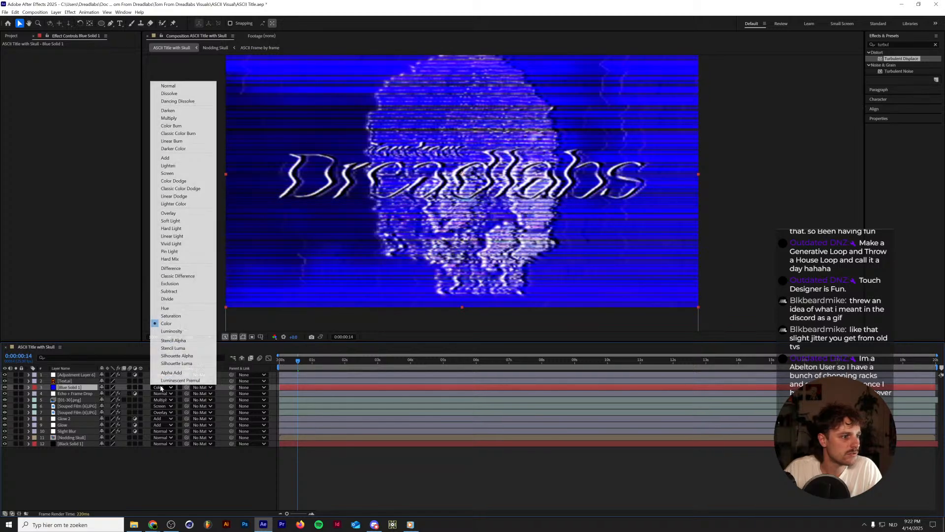
{"action": "left_click", "coordinate": [167, 298]}
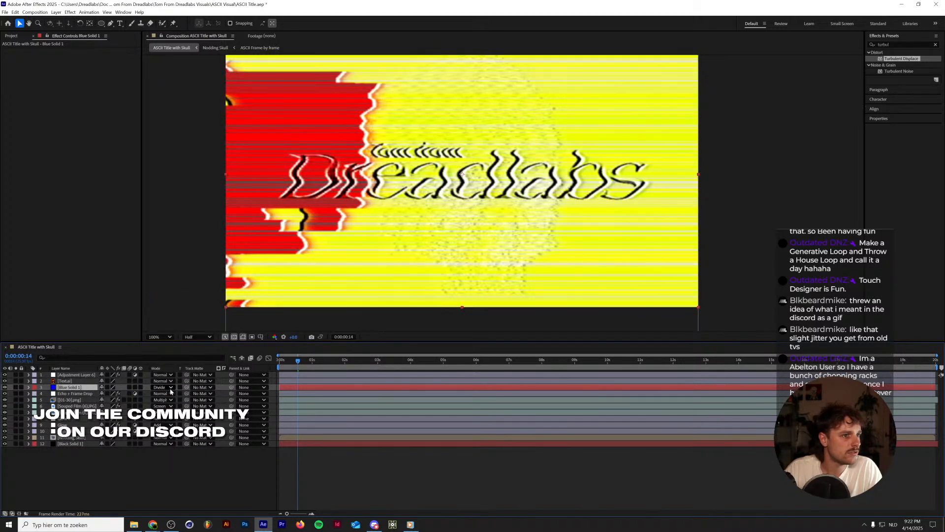
{"action": "left_click", "coordinate": [167, 388]}
{"action": "left_click", "coordinate": [169, 221]}
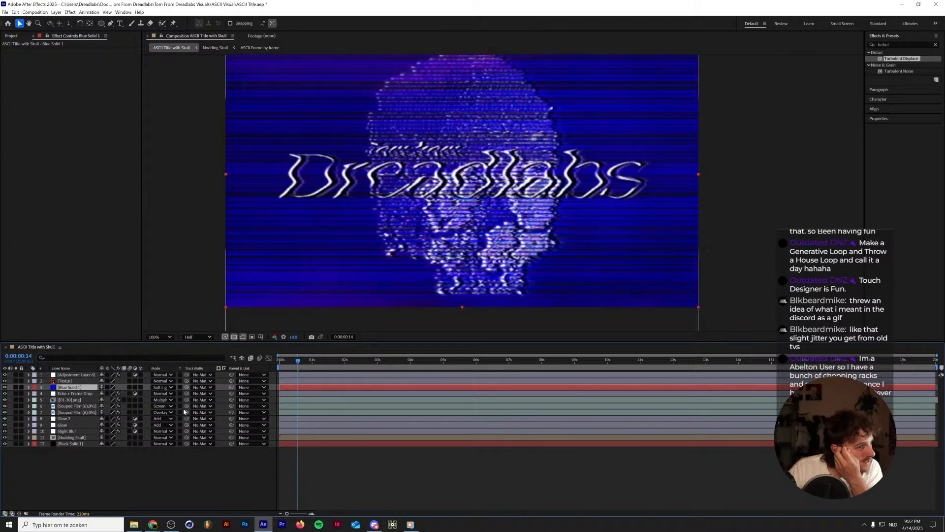
Set the blue solid's blend mode to Overlay and preview the animation from the first frame.
{"action": "left_click", "coordinate": [165, 387]}
{"action": "left_click", "coordinate": [182, 214]}
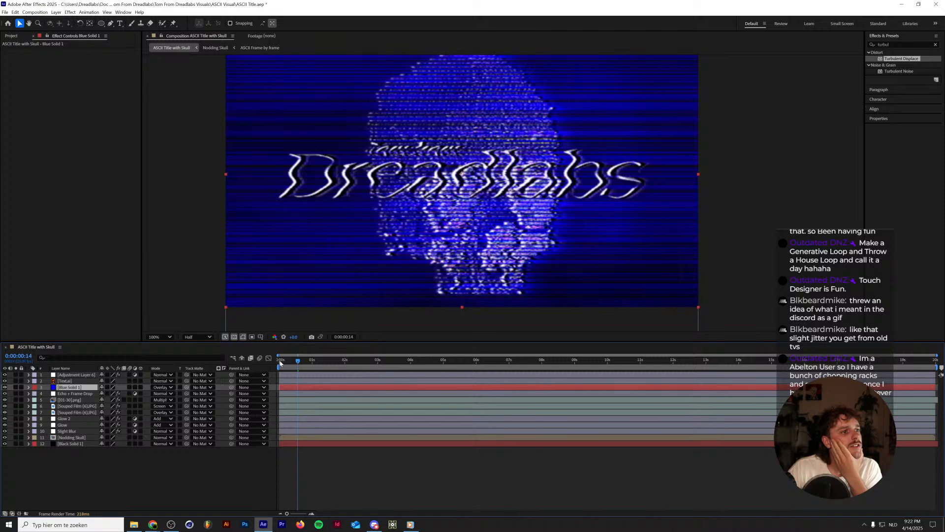
{"action": "left_click", "coordinate": [280, 363]}
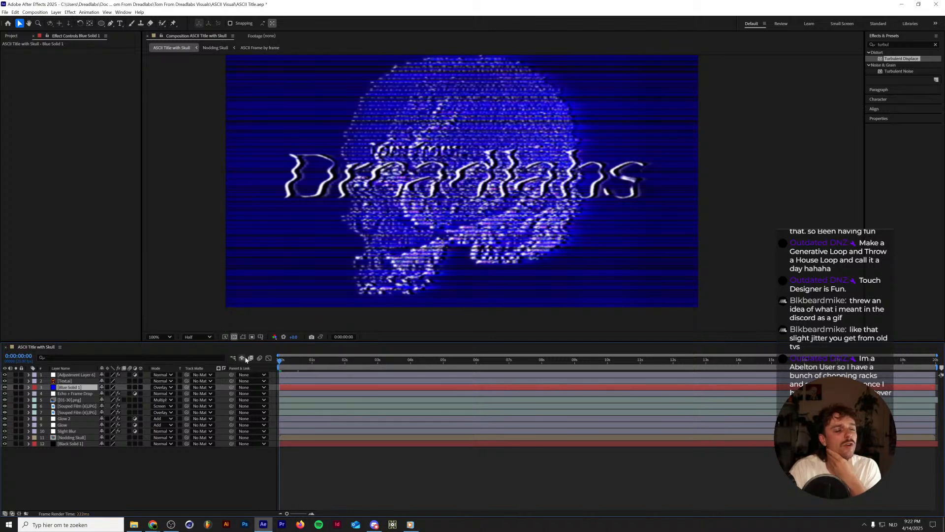
{"action": "key", "text": "space"}
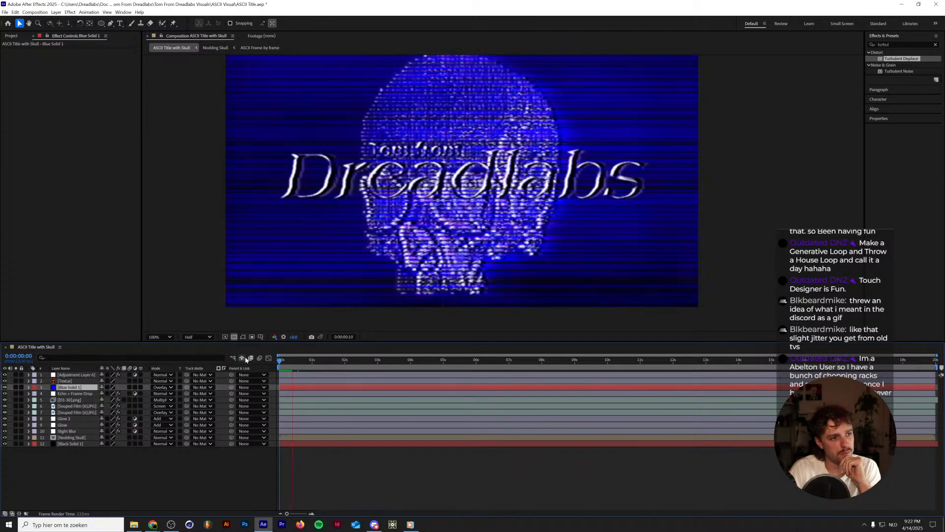
{"action": "key", "text": "space"}
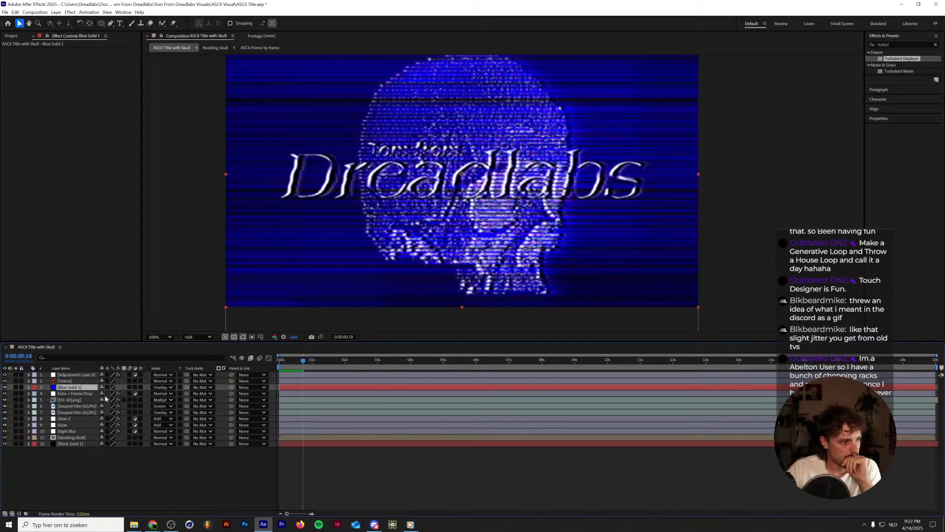
Try Lighten, Color Dodge and Color Burn on the blue solid, and return its blend mode to Overlay.
{"action": "left_click", "coordinate": [161, 387]}
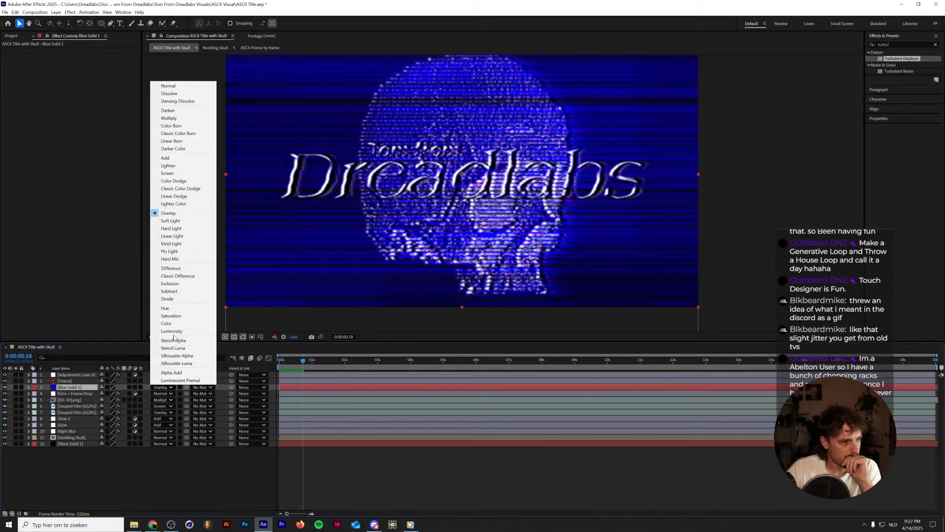
{"action": "left_click", "coordinate": [168, 166]}
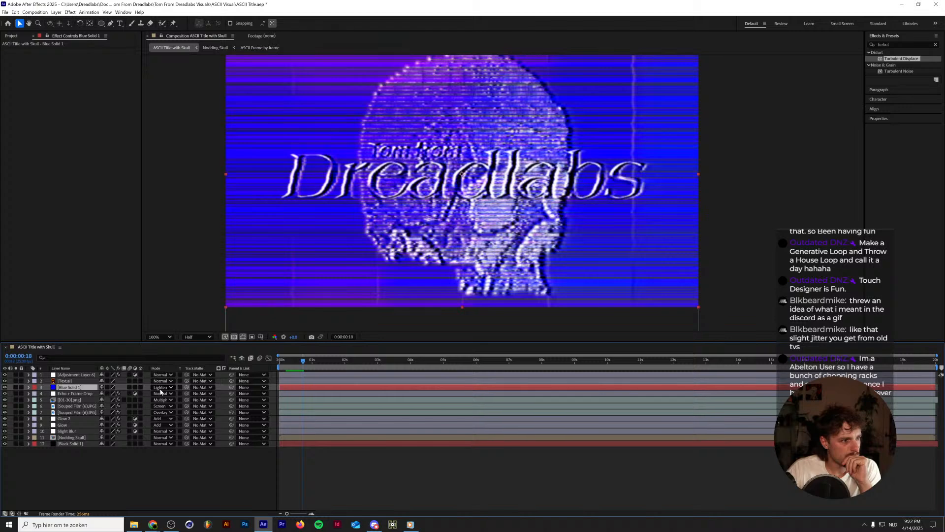
{"action": "left_click", "coordinate": [161, 388]}
{"action": "left_click", "coordinate": [170, 183]}
{"action": "left_click", "coordinate": [162, 389]}
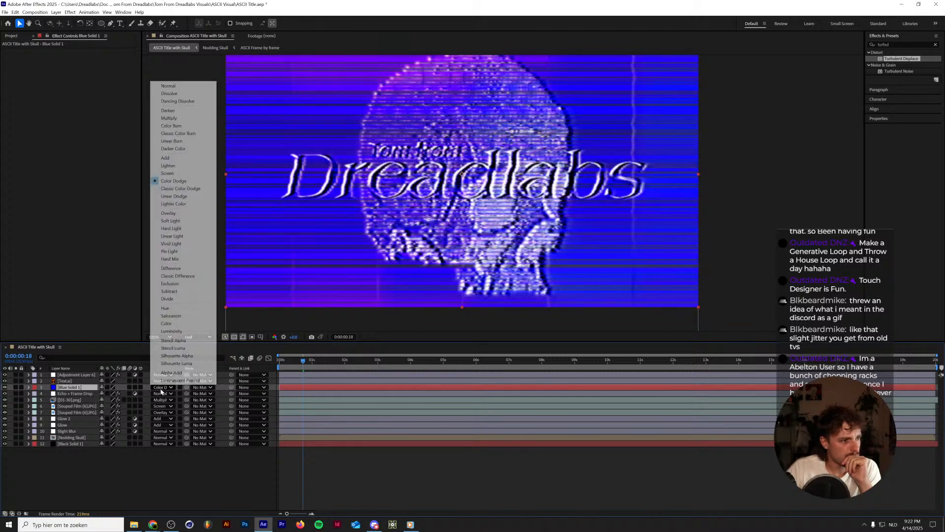
{"action": "left_click", "coordinate": [184, 126]}
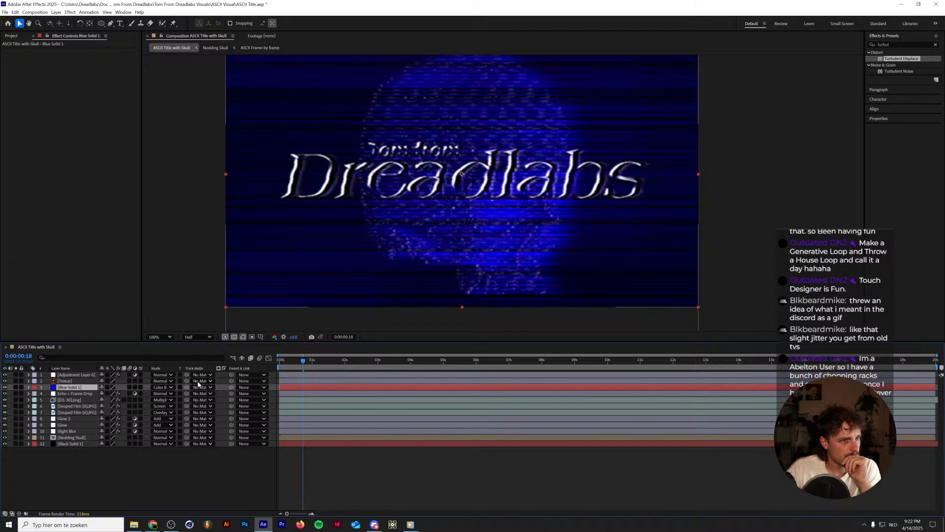
{"action": "left_click", "coordinate": [161, 387]}
{"action": "left_click", "coordinate": [188, 213]}
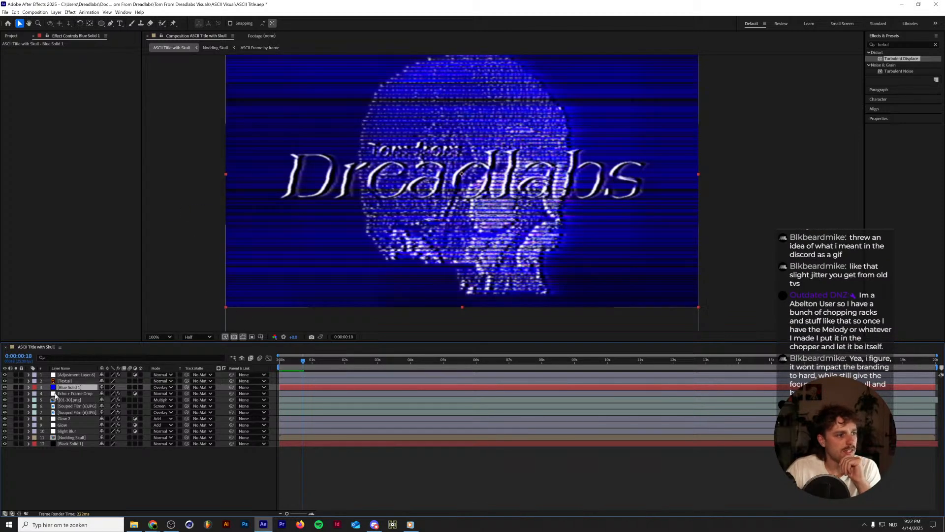
Set the blue solid's opacity to 50% and preview the tinted animation.
{"action": "key", "text": "t"}
{"action": "left_click_drag", "start_coordinate": [105, 393], "coordinate": [85, 395]}
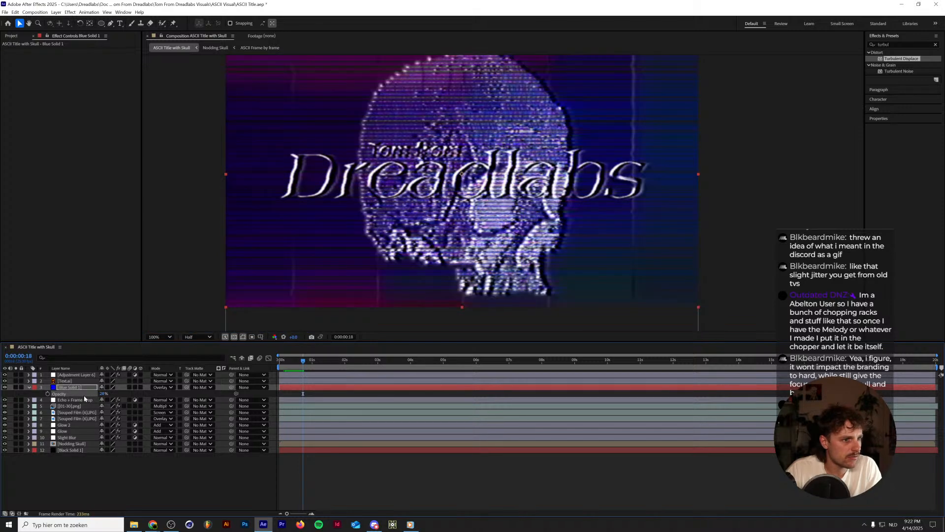
{"action": "left_click_drag", "start_coordinate": [104, 393], "coordinate": [115, 384]}
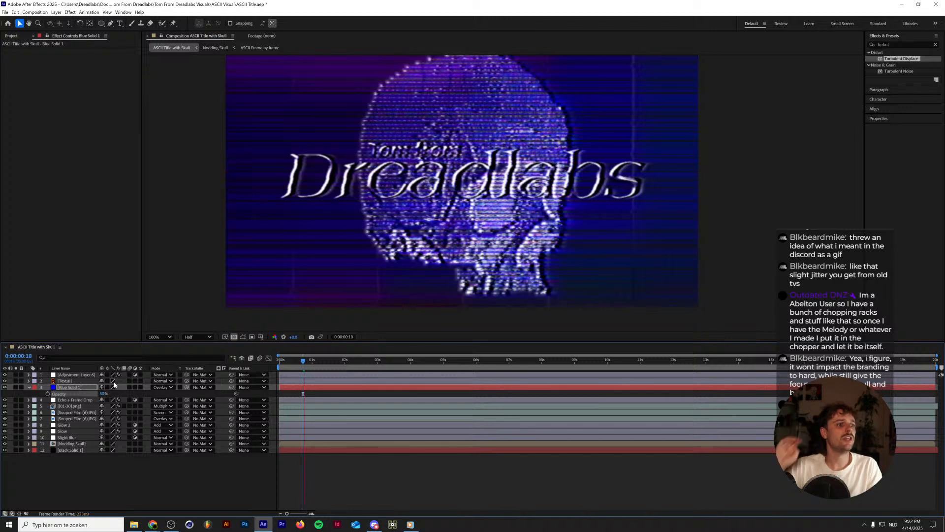
{"action": "key", "text": "space"}
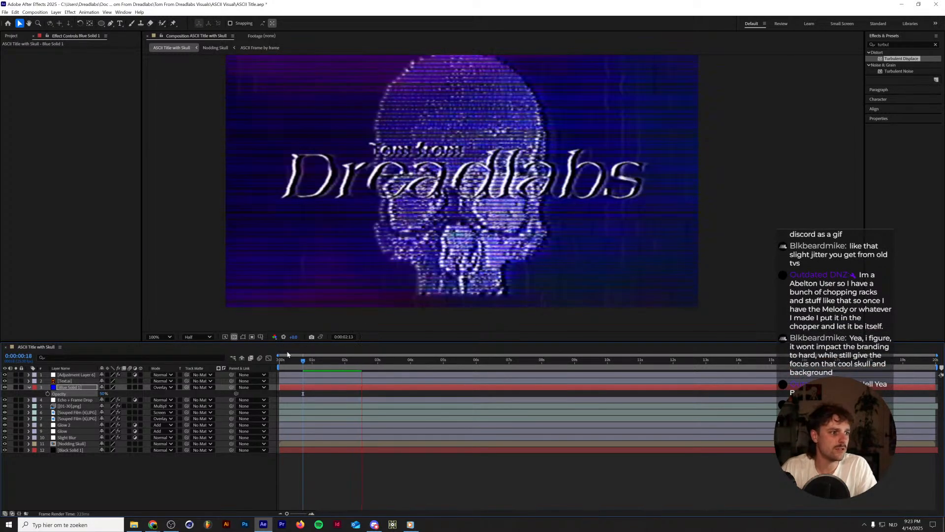
{"action": "key", "text": "space"}
{"action": "key", "text": "space"}
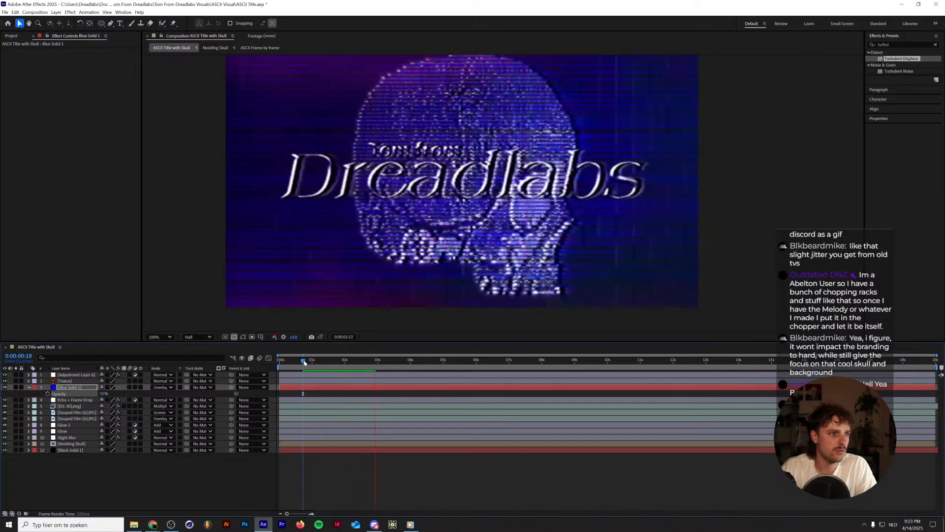
{"action": "key", "text": "space"}
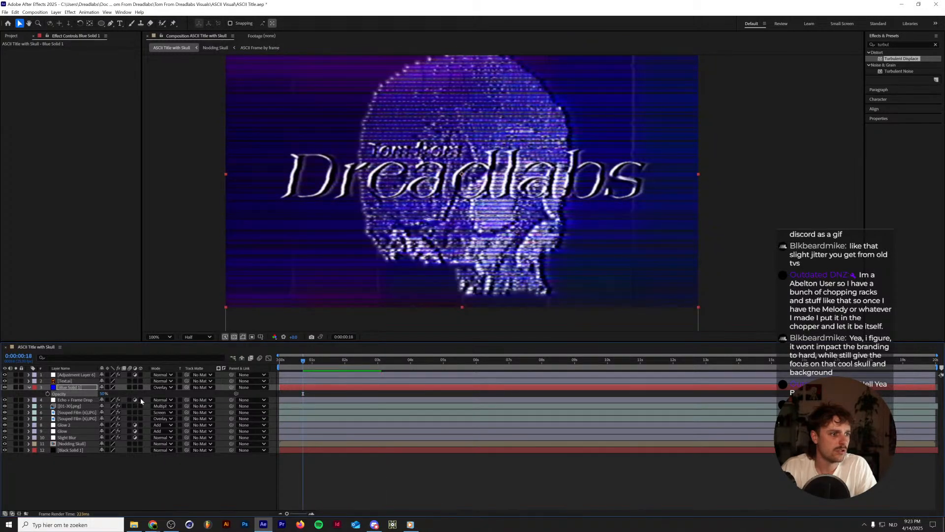
Change the Fine distortion expression in Adjustment Layer 6's Signal effect to random(0,2)-1 and preview the animation.
{"action": "left_click", "coordinate": [67, 381]}
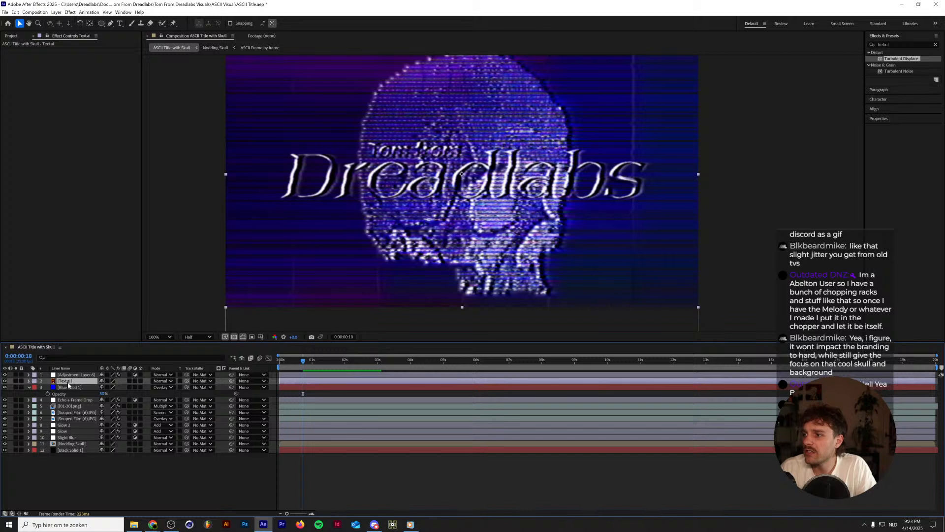
{"action": "left_click", "coordinate": [28, 381]}
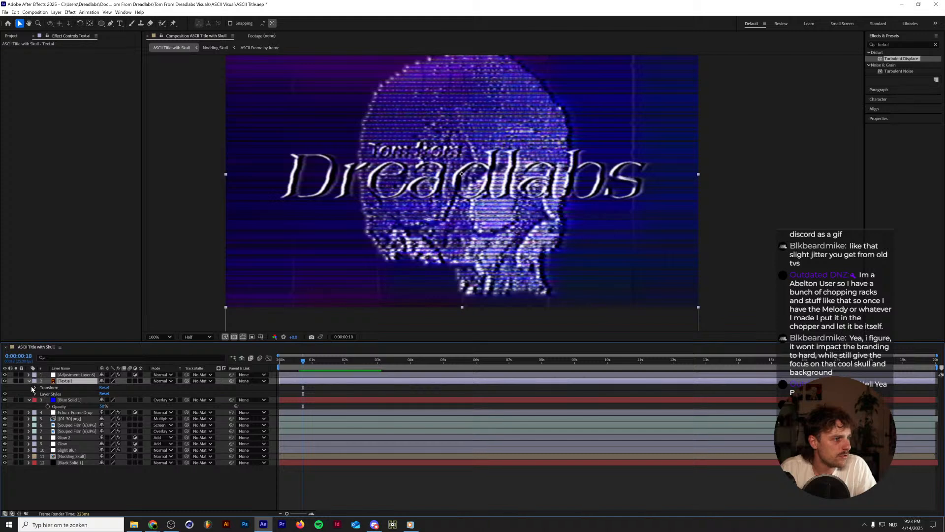
{"action": "left_click", "coordinate": [77, 375]}
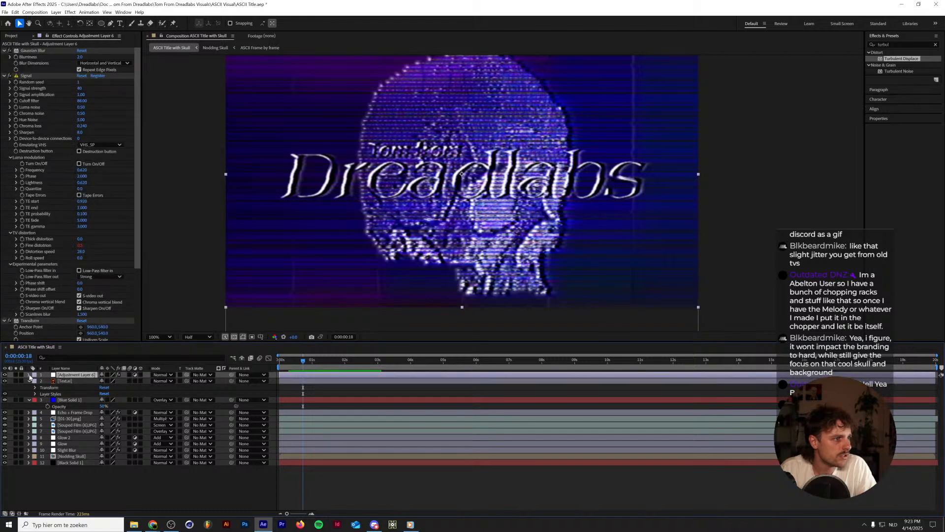
{"action": "left_click", "coordinate": [29, 375]}
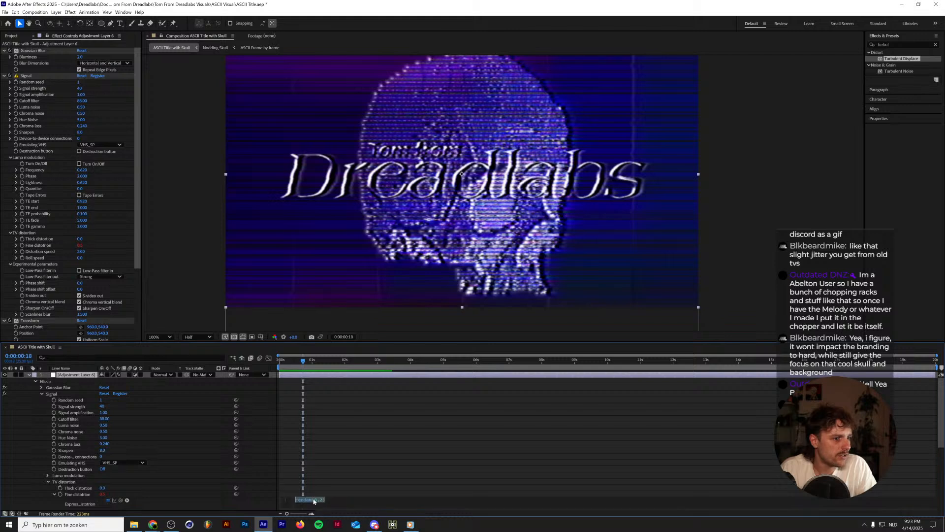
{"action": "scroll", "coordinate": [309, 497], "scroll_direction": "down", "scroll_amount": 3}
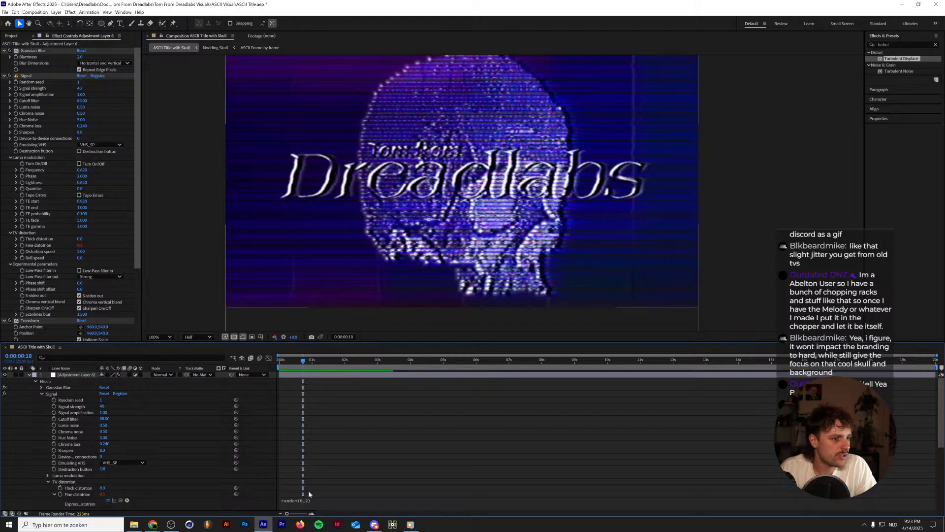
{"action": "left_click", "coordinate": [312, 444]}
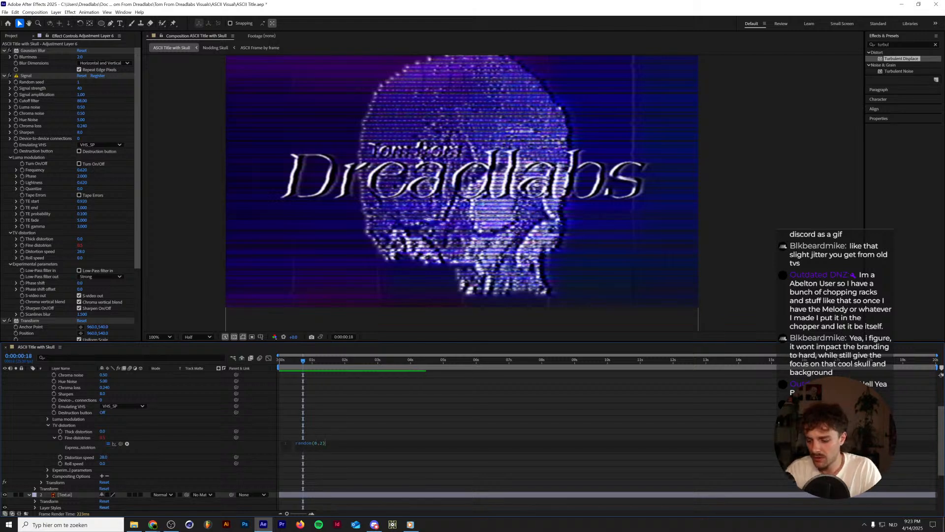
{"action": "type", "text": "-1"}
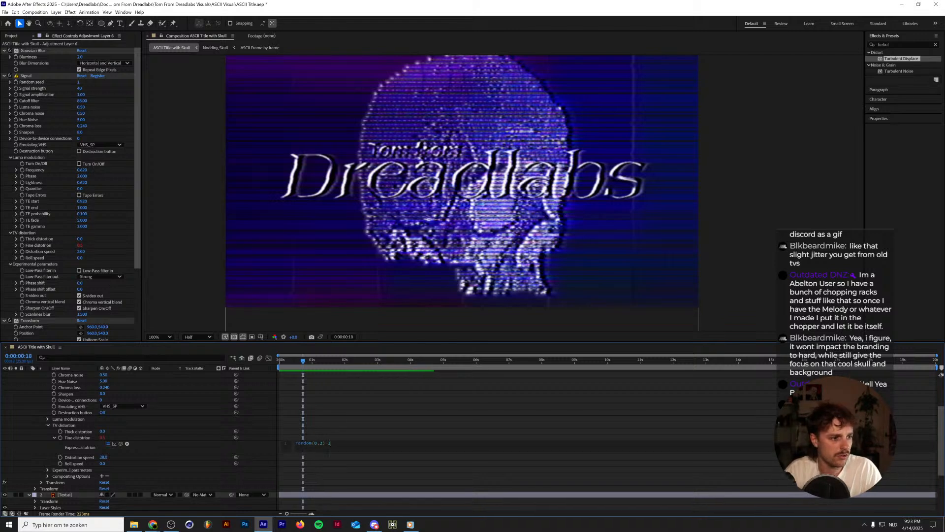
{"action": "left_click", "coordinate": [347, 442]}
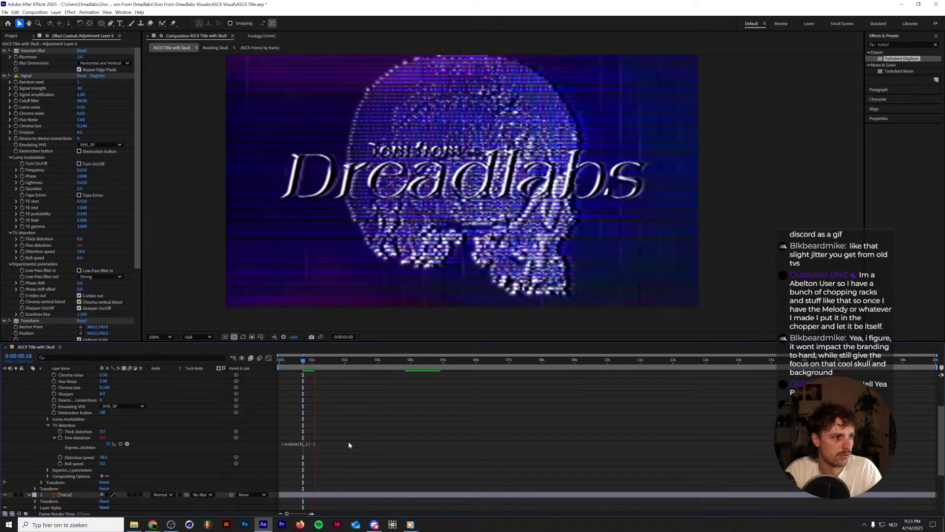
{"action": "key", "text": "space"}
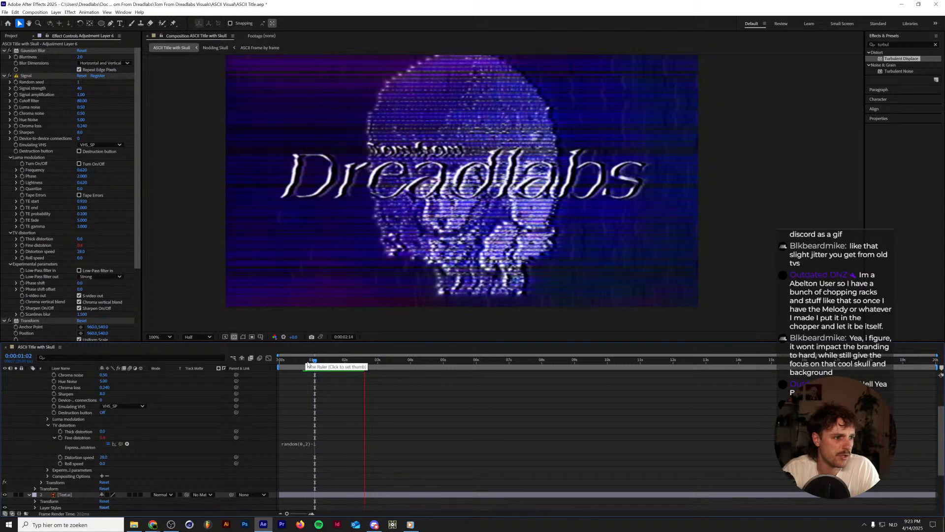
Preview the animation from 0:00:00:21 to check the Fine distortion jitter.
{"action": "left_click", "coordinate": [307, 363]}
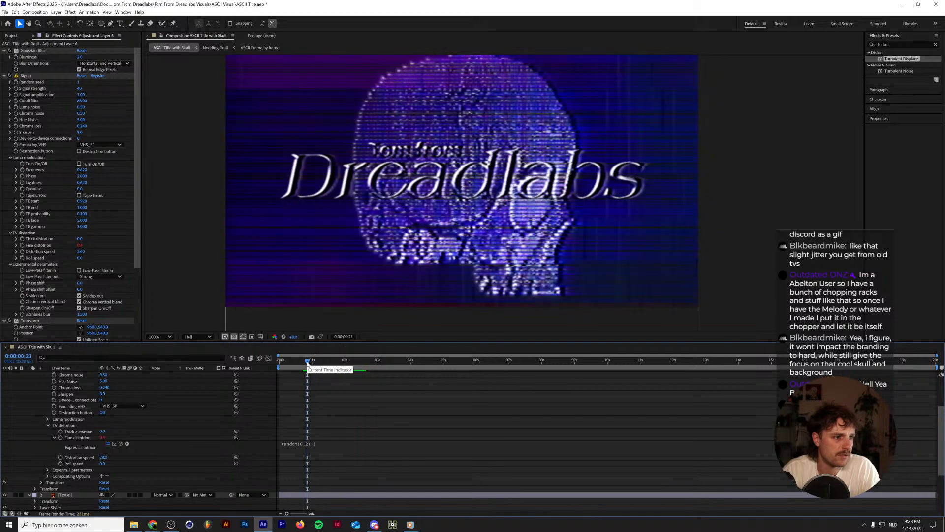
{"action": "key", "text": "space"}
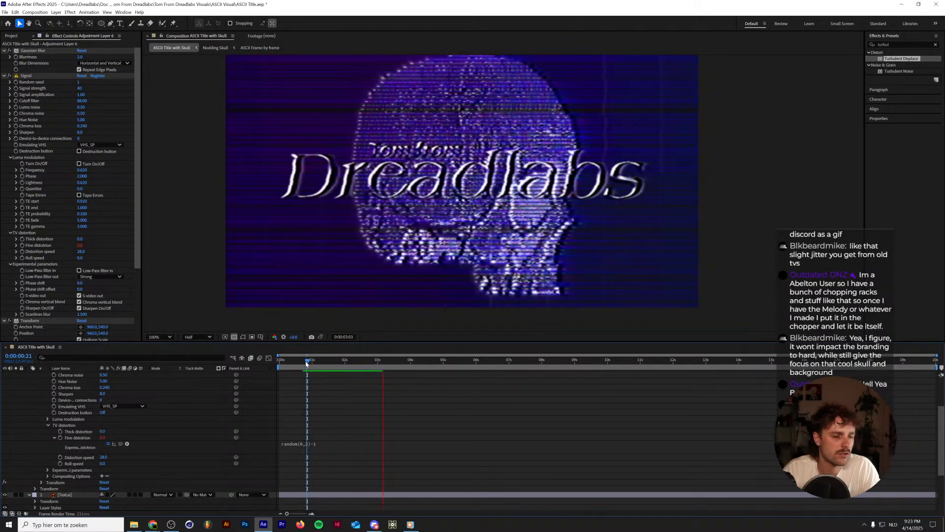
{"action": "key", "text": "space"}
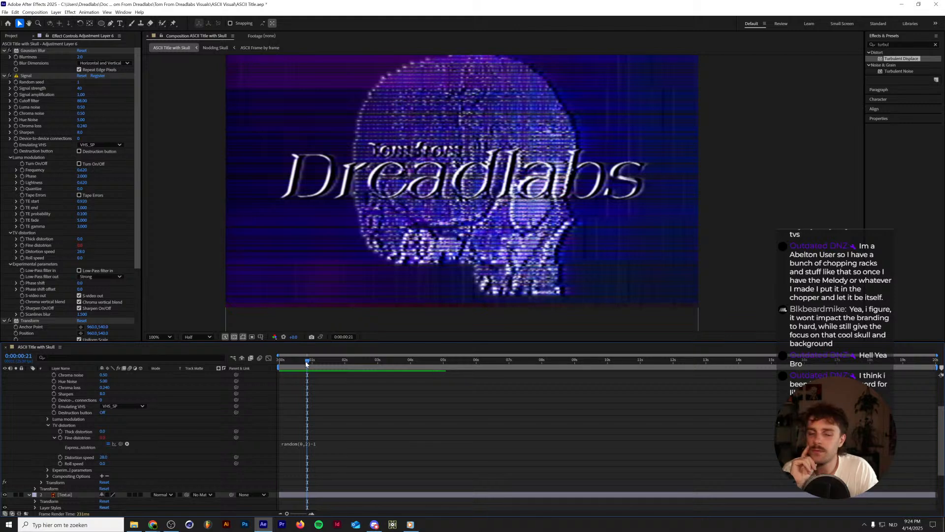
Try moving the Signal effect from Adjustment Layer 6 onto the Text.ai layer, and undo the paste.
{"action": "scroll", "coordinate": [199, 410], "scroll_direction": "up", "scroll_amount": 3}
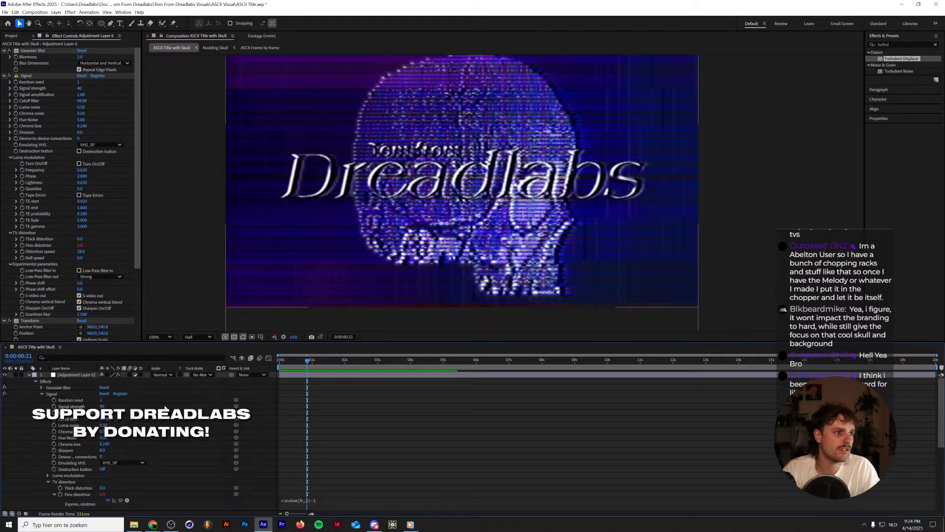
{"action": "left_click", "coordinate": [25, 76]}
{"action": "key", "text": "Delete"}
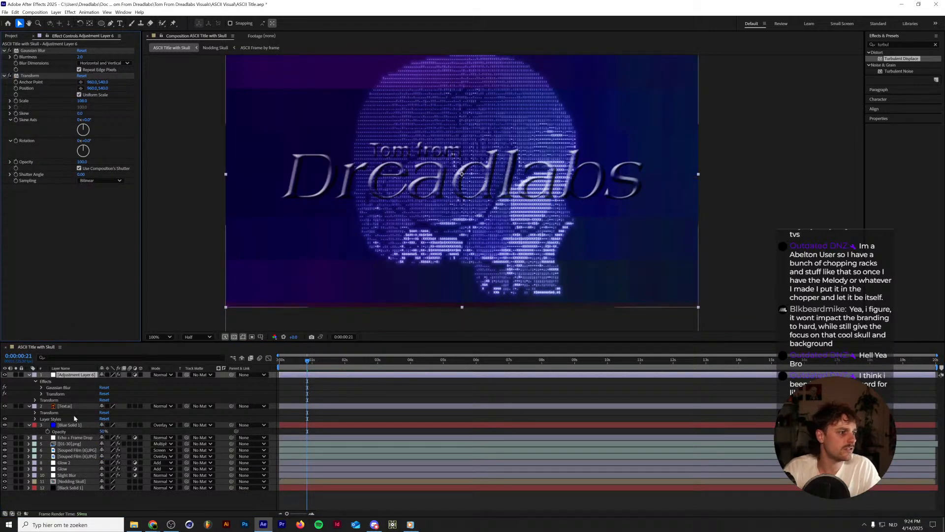
{"action": "left_click", "coordinate": [67, 406]}
{"action": "key", "text": "ctrl+v"}
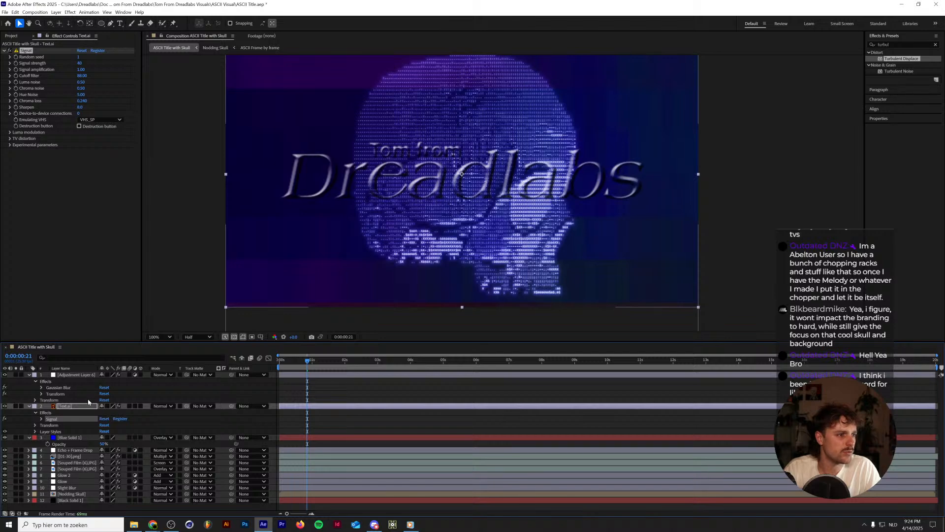
{"action": "left_click", "coordinate": [77, 407]}
{"action": "key", "text": "ctrl+z"}
Try pre-composing the Text.ai layer, apply the Signal effect to it, inspect the lettering up close, and revert the change.
{"action": "right_click", "coordinate": [77, 405]}
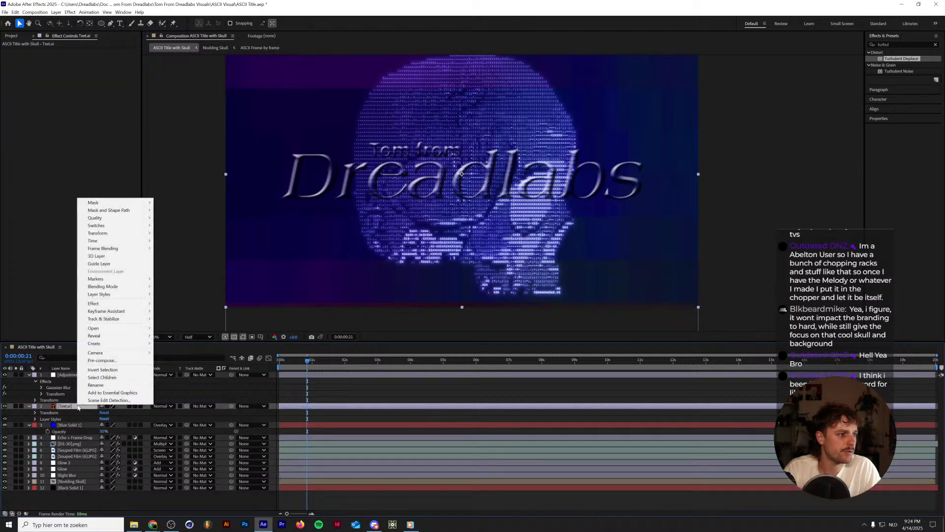
{"action": "left_click", "coordinate": [102, 360]}
{"action": "key", "text": "Return"}
{"action": "key", "text": "ctrl+v"}
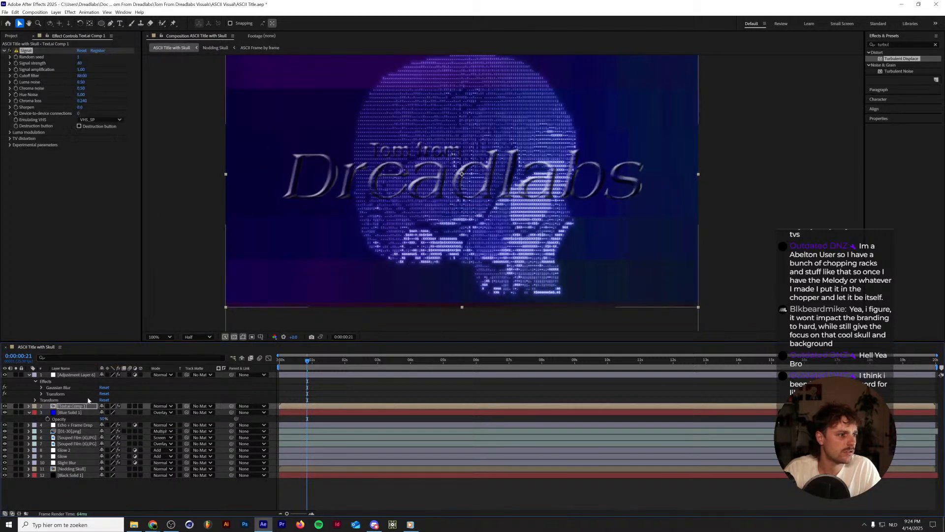
{"action": "scroll", "coordinate": [335, 185], "scroll_direction": "up", "scroll_amount": 5}
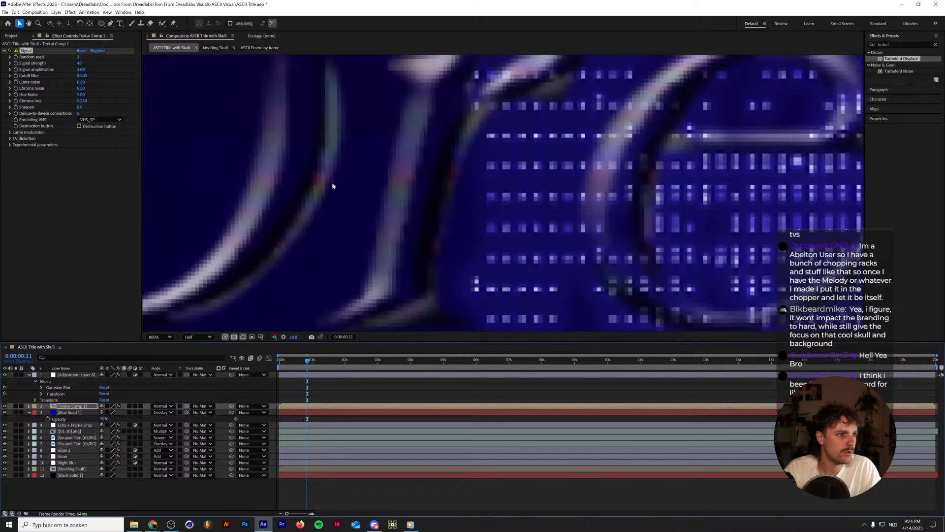
{"action": "scroll", "coordinate": [335, 183], "scroll_direction": "down", "scroll_amount": 5}
{"action": "scroll", "coordinate": [334, 176], "scroll_direction": "up", "scroll_amount": 5}
{"action": "scroll", "coordinate": [325, 182], "scroll_direction": "down", "scroll_amount": 3}
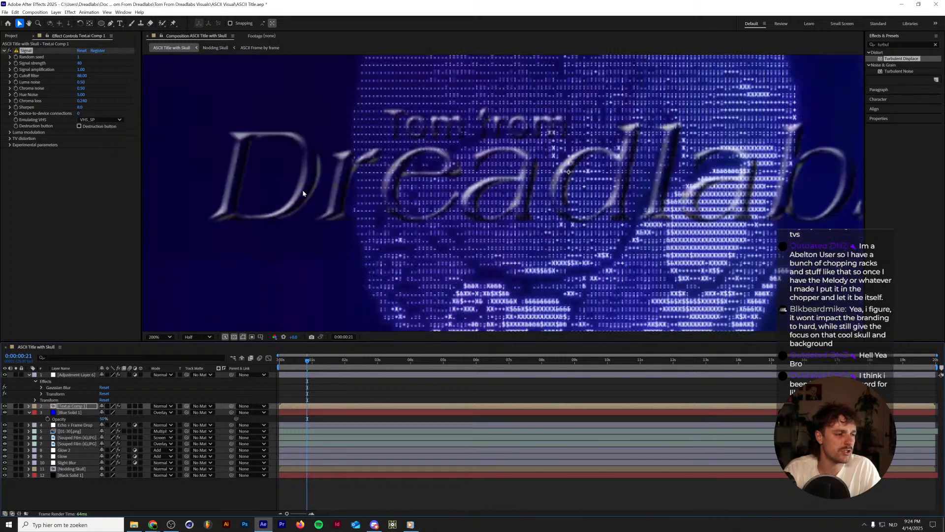
{"action": "key", "text": "Delete"}
Restore the Signal effect on Adjustment Layer 6 and view the whole composition.
{"action": "left_click", "coordinate": [69, 375]}
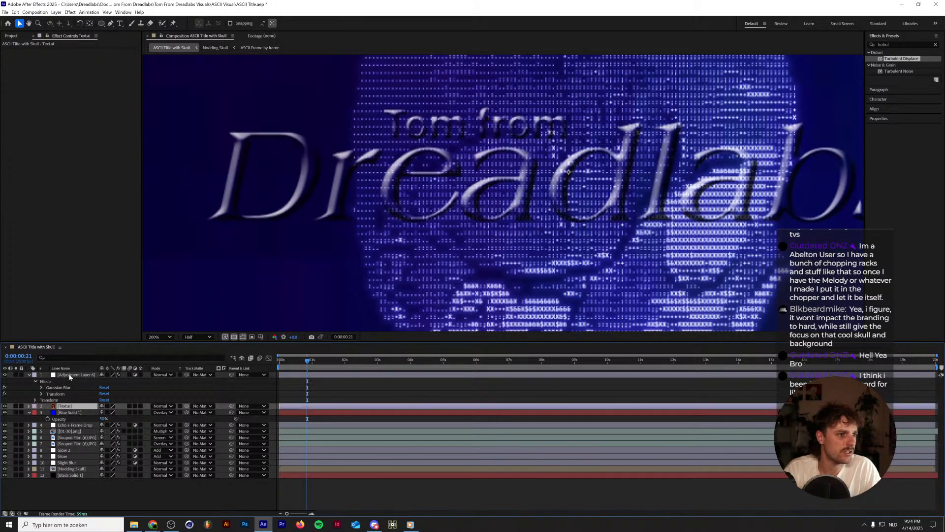
{"action": "key", "text": "ctrl+v"}
{"action": "scroll", "coordinate": [353, 198], "scroll_direction": "down", "scroll_amount": 4}
{"action": "scroll", "coordinate": [352, 198], "scroll_direction": "up", "scroll_amount": 2}
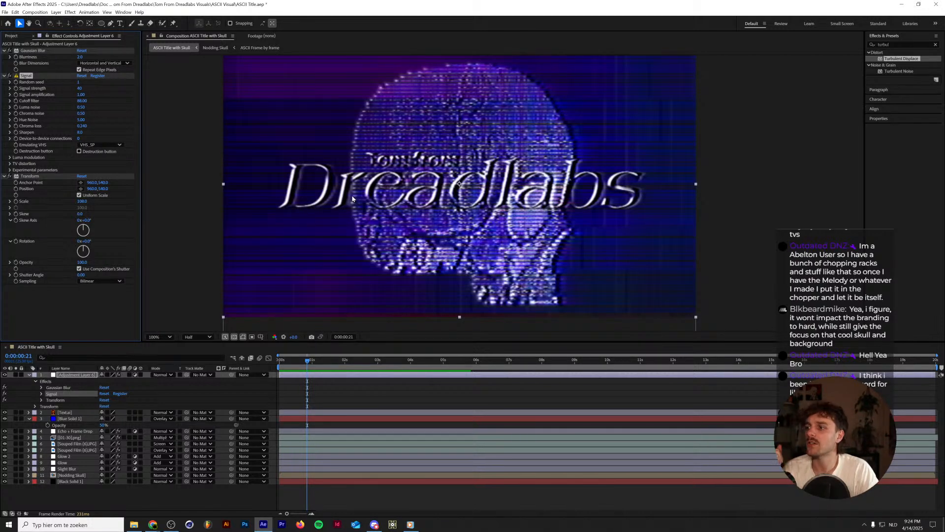
Examine the Fine distortion expression in Adjustment Layer 6's Signal effect and preview the animation from the first frame.
{"action": "left_click", "coordinate": [42, 393]}
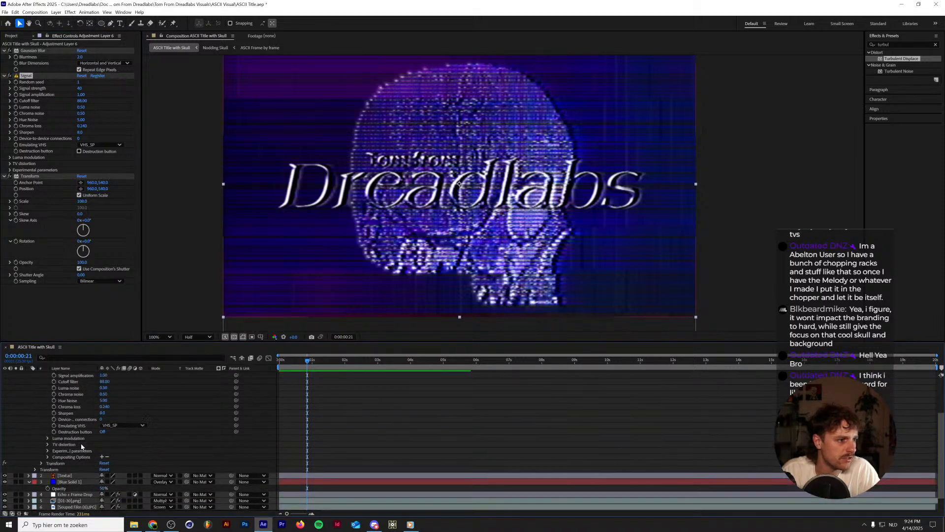
{"action": "left_click", "coordinate": [47, 478]}
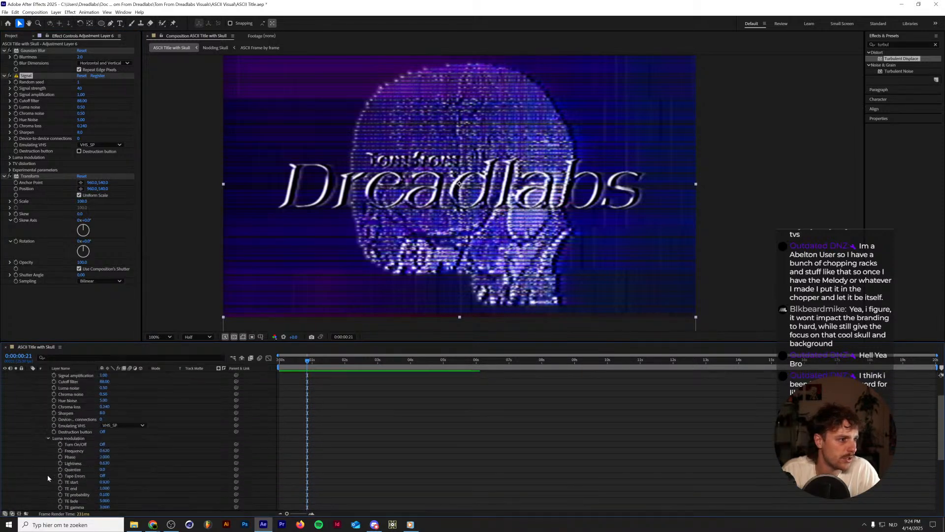
{"action": "scroll", "coordinate": [44, 444], "scroll_direction": "down", "scroll_amount": 3}
{"action": "left_click", "coordinate": [47, 420]}
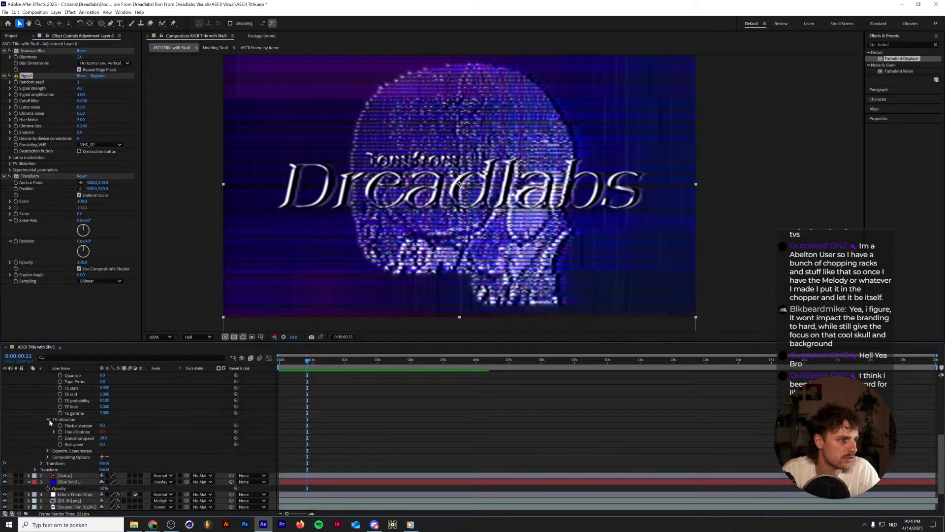
{"action": "left_click", "coordinate": [52, 432]}
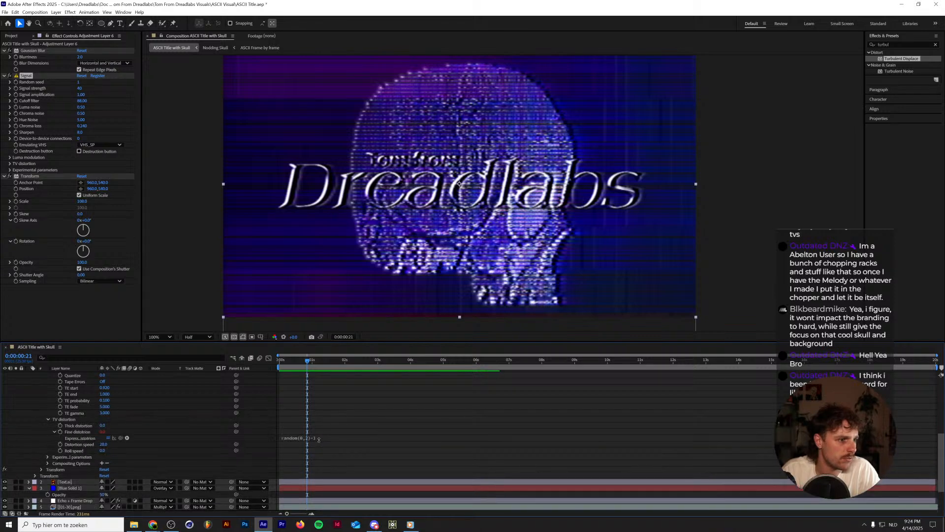
{"action": "left_click", "coordinate": [324, 437]}
{"action": "left_click_drag", "start_coordinate": [307, 361], "coordinate": [230, 365]}
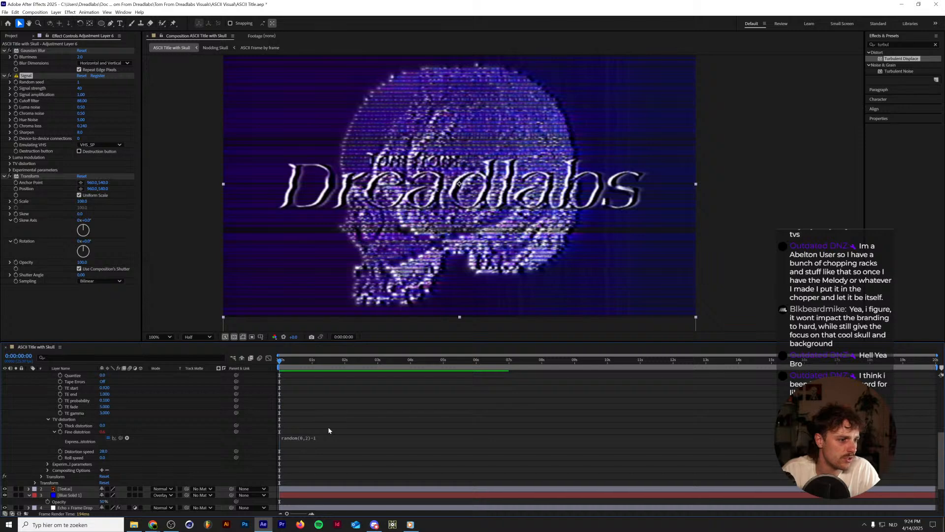
{"action": "key", "text": "space"}
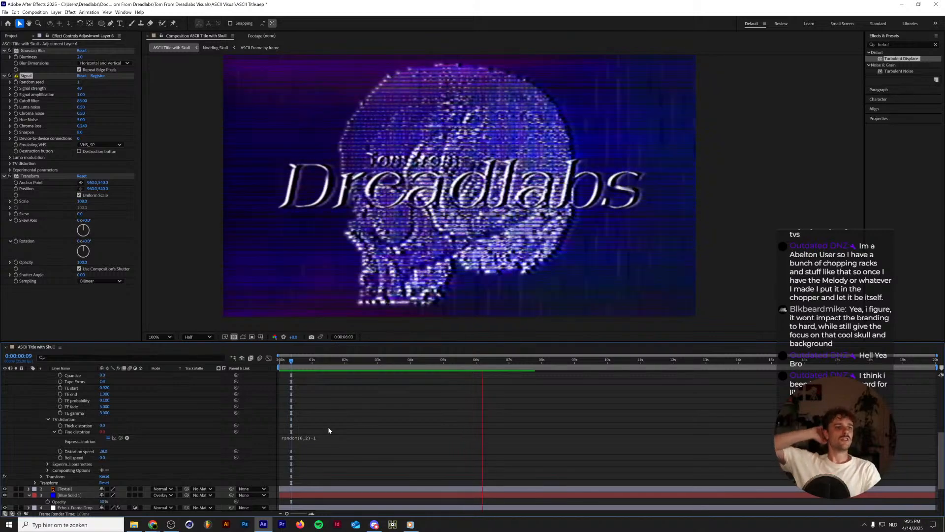
{"action": "key", "text": "space"}
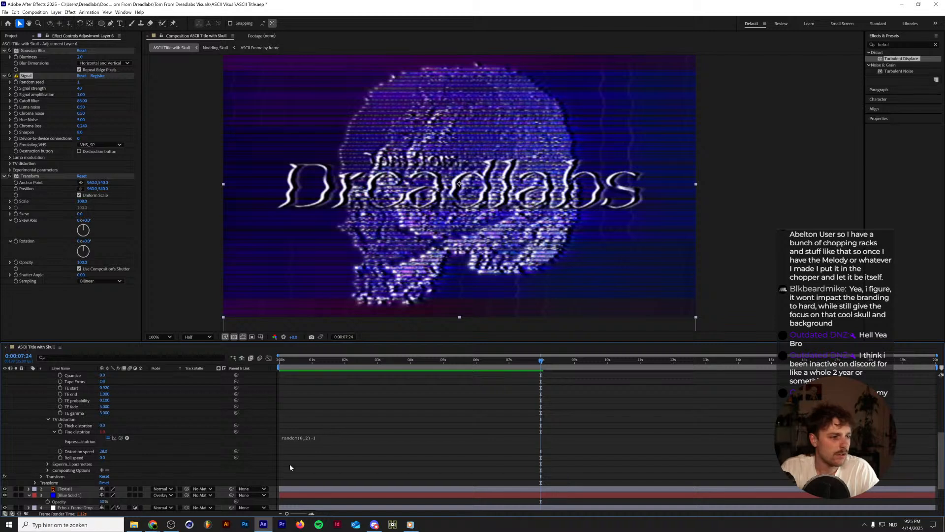
{"action": "left_click", "coordinate": [81, 432]}
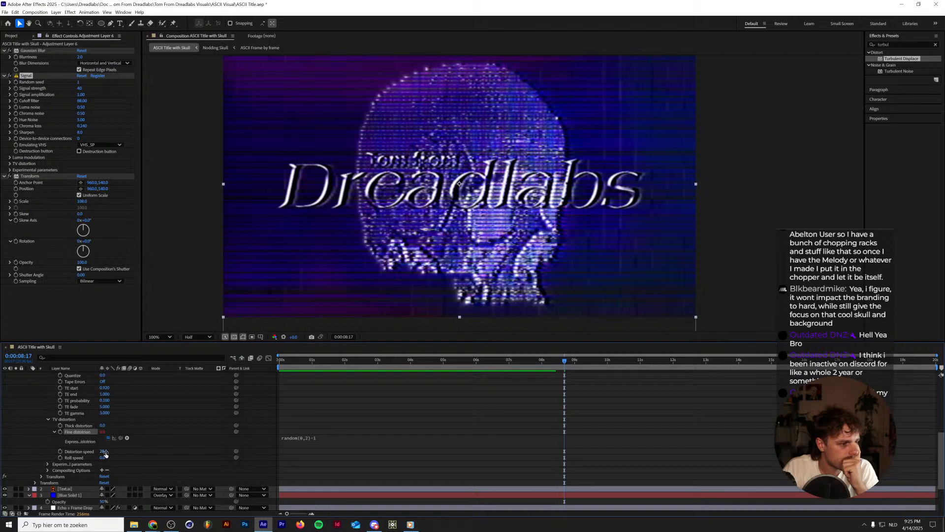
{"action": "scroll", "coordinate": [61, 434], "scroll_direction": "up", "scroll_amount": 5}
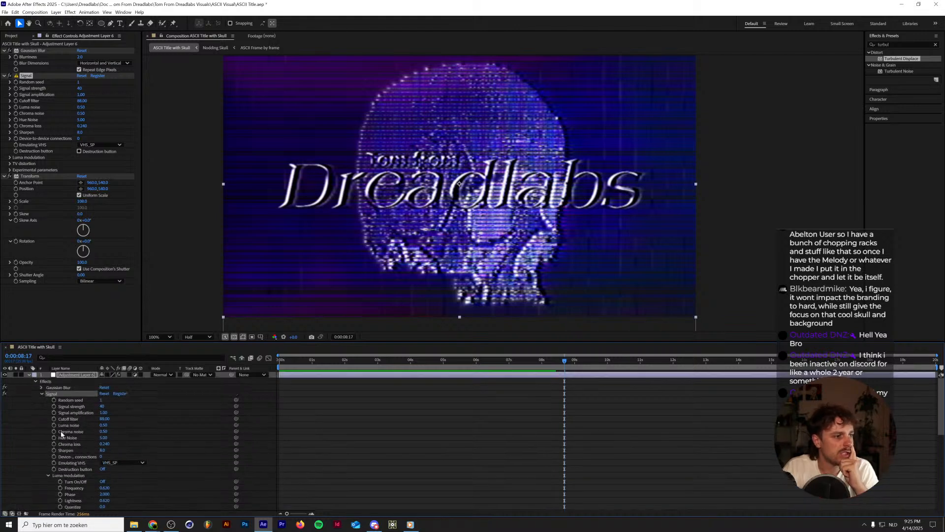
{"action": "left_click", "coordinate": [42, 394]}
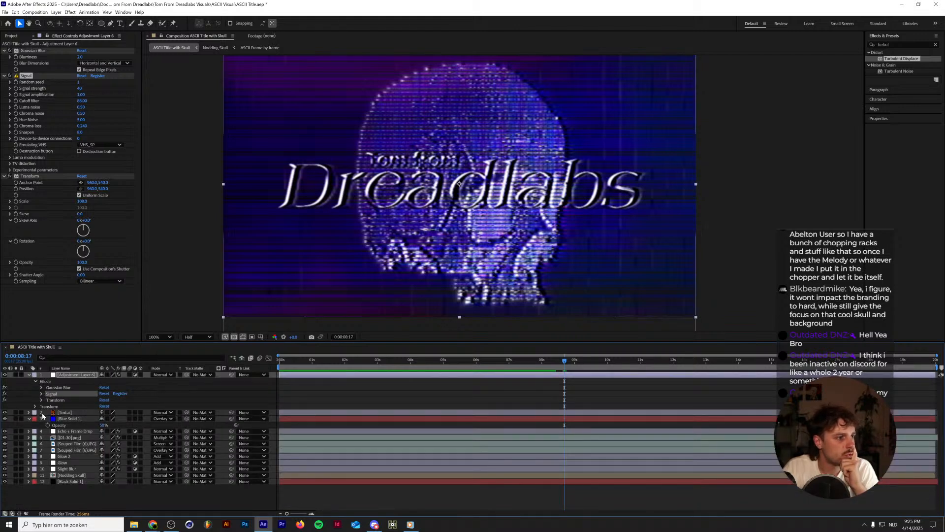
Delete the Echo effect from the Echo + Frame Drop layer and move its Posterize Time effect onto Adjustment Layer 6.
{"action": "left_click", "coordinate": [55, 432]}
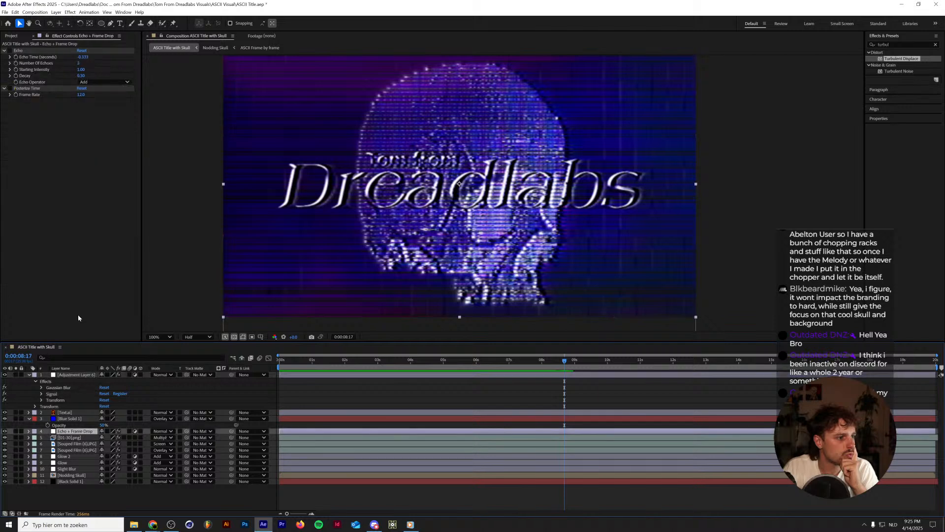
{"action": "left_click", "coordinate": [18, 51]}
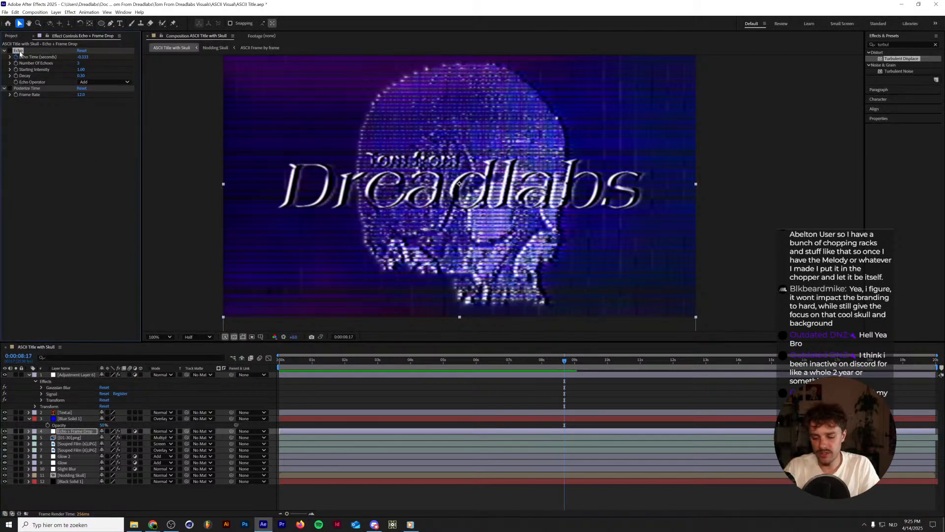
{"action": "key", "text": "Delete"}
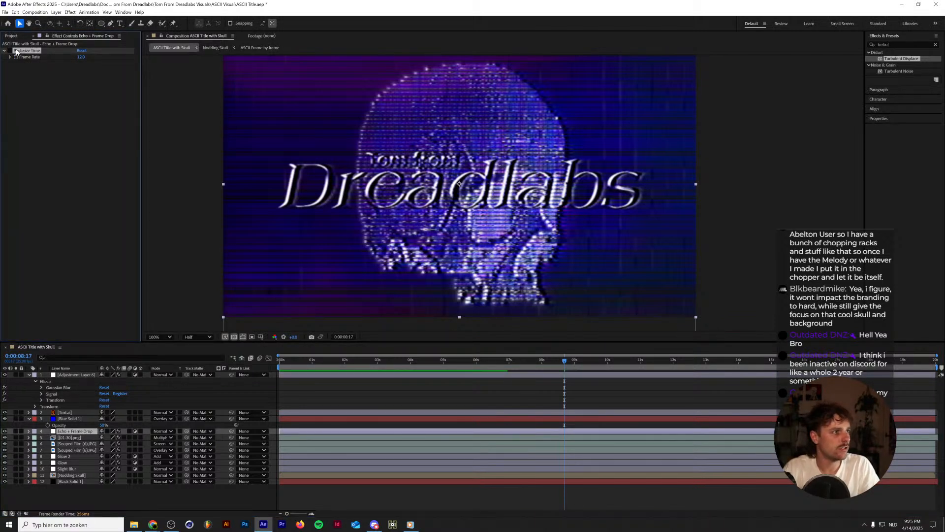
{"action": "key", "text": "ctrl+x"}
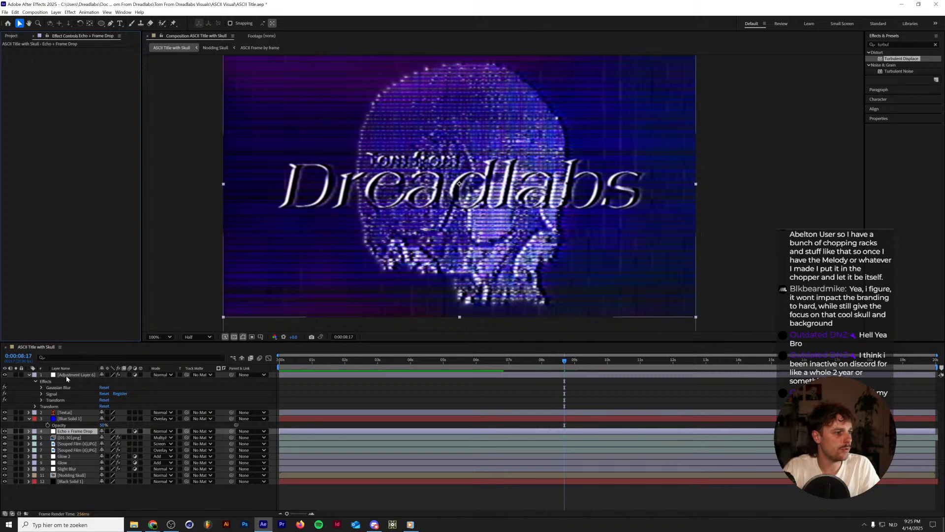
{"action": "left_click", "coordinate": [69, 375]}
{"action": "key", "text": "ctrl+v"}
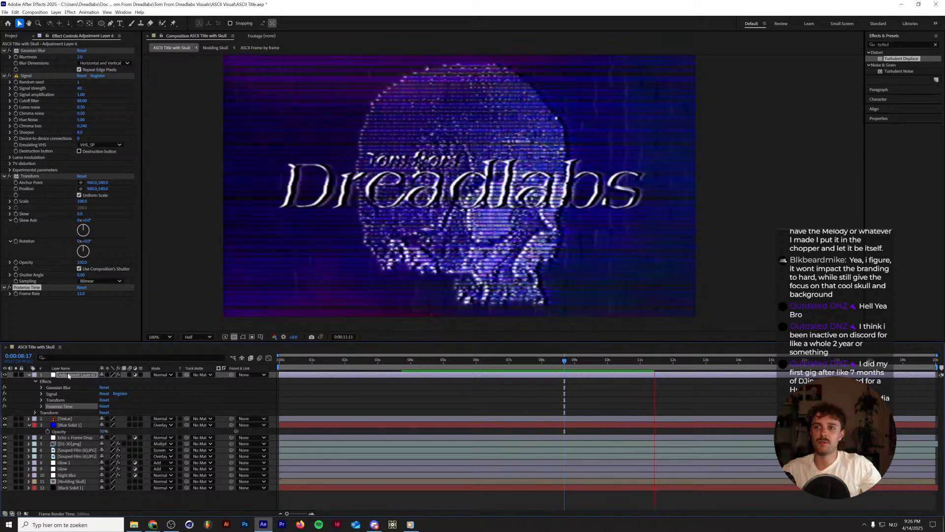
Preview the animation with the Posterize Time effect from 0:00:03:24.
{"action": "left_click", "coordinate": [410, 361]}
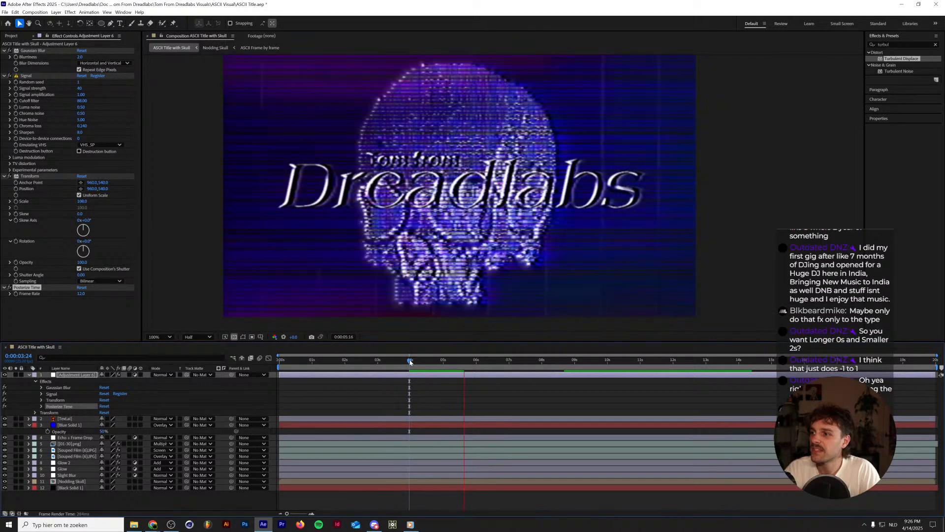
{"action": "key", "text": "space"}
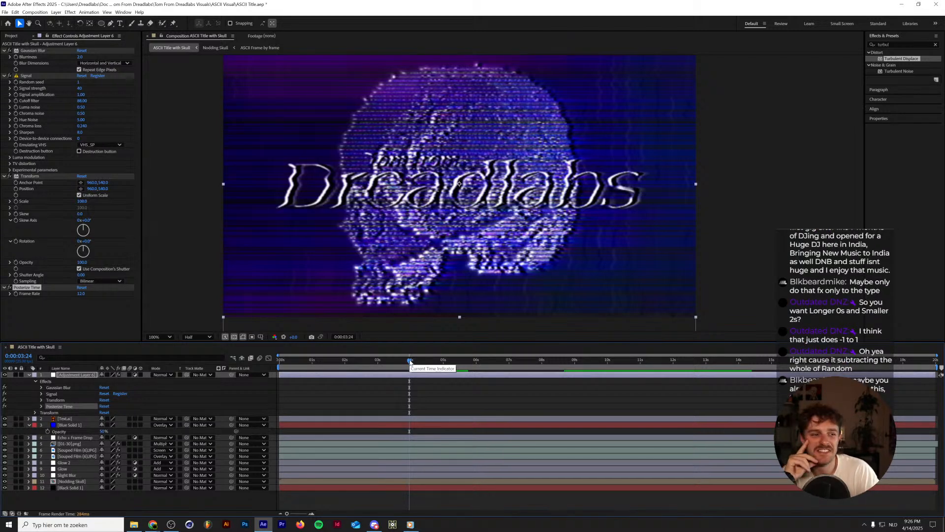
{"action": "key", "text": "space"}
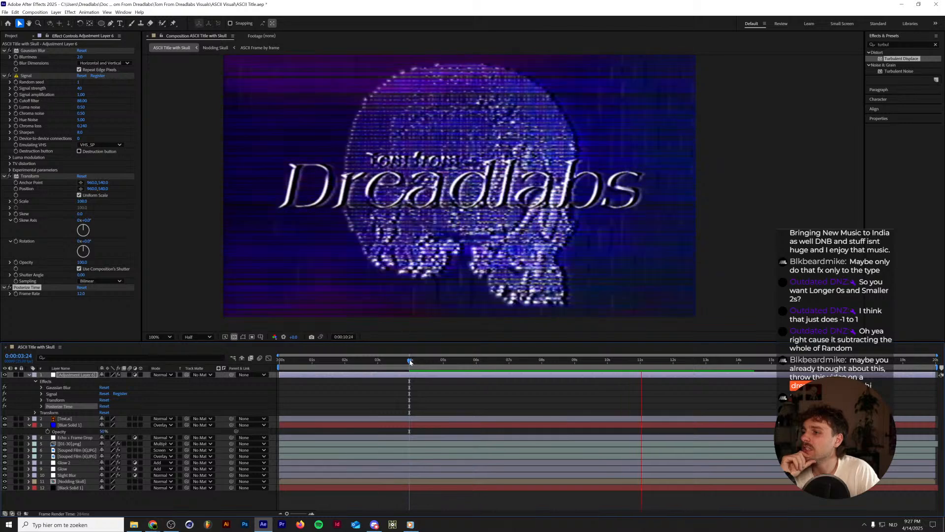
{"action": "key", "text": "space"}
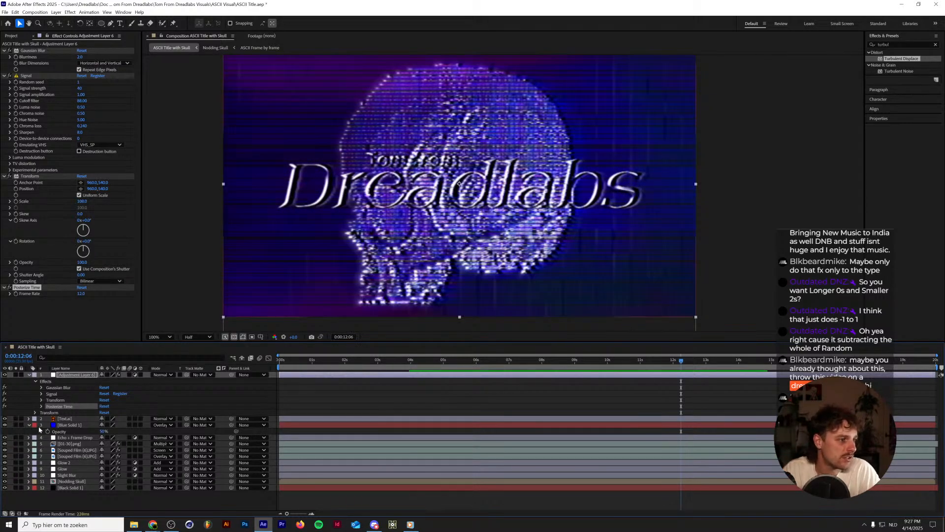
Examine the Fine distortion expression among the TV distortion settings of Adjustment Layer 6's Signal effect.
{"action": "left_click", "coordinate": [28, 425]}
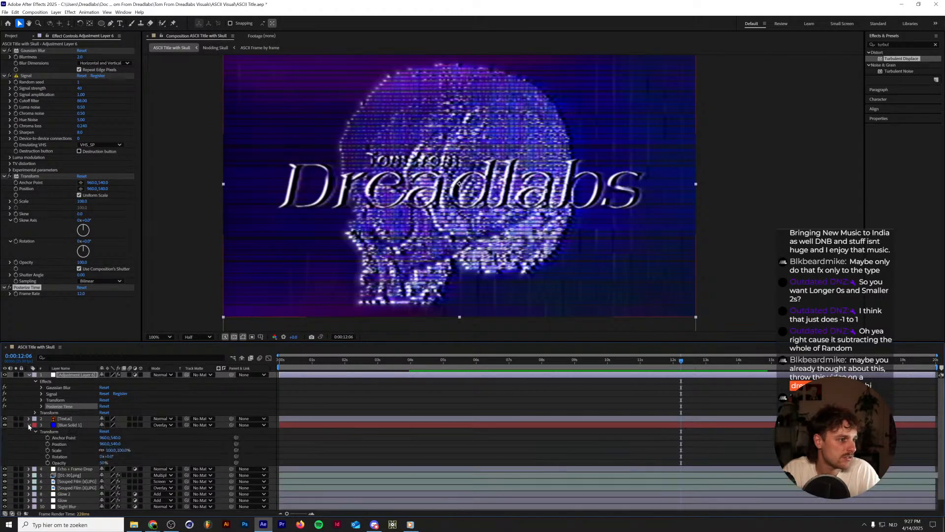
{"action": "left_click", "coordinate": [41, 400]}
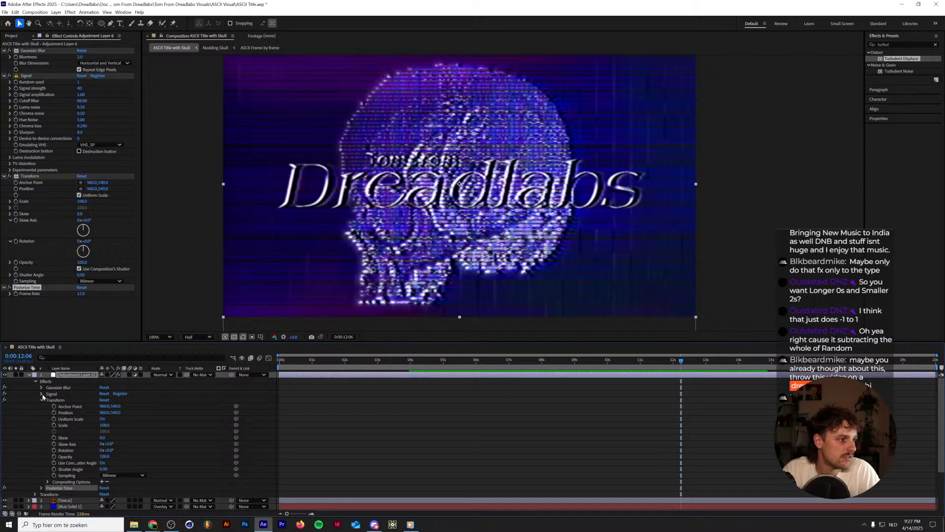
{"action": "left_click", "coordinate": [42, 394]}
{"action": "scroll", "coordinate": [52, 439], "scroll_direction": "down", "scroll_amount": 4}
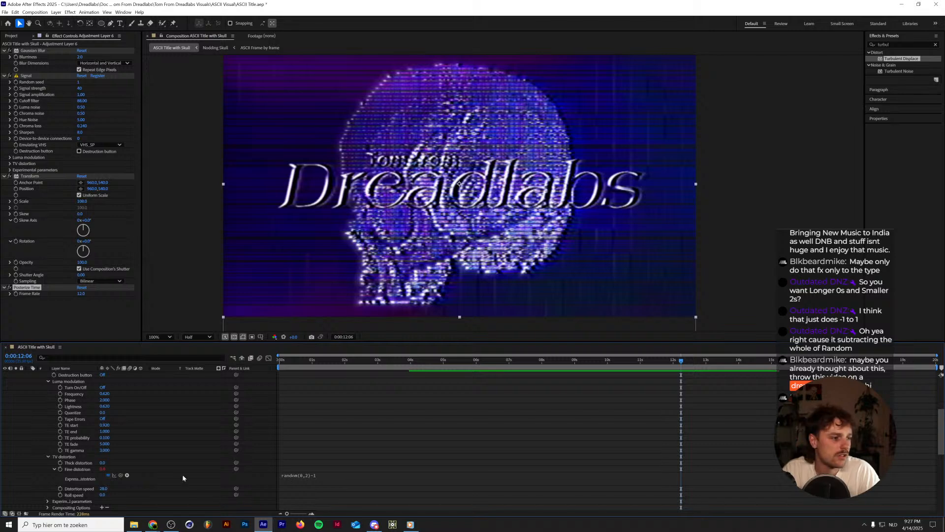
{"action": "left_click", "coordinate": [109, 470]}
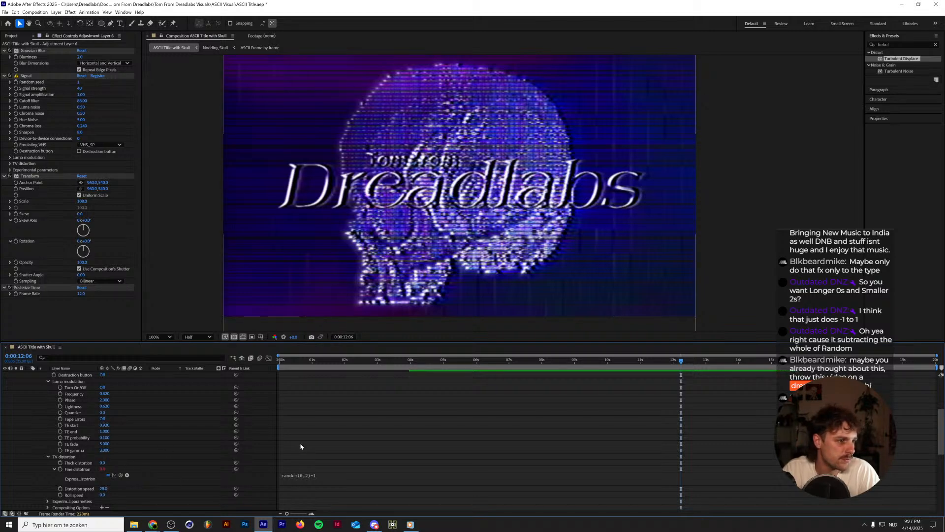
{"action": "scroll", "coordinate": [300, 443], "scroll_direction": "up", "scroll_amount": 5}
Replay the animation from 0:00:04:14, and again from 0:00:04:01 to near the end.
{"action": "key", "text": "space"}
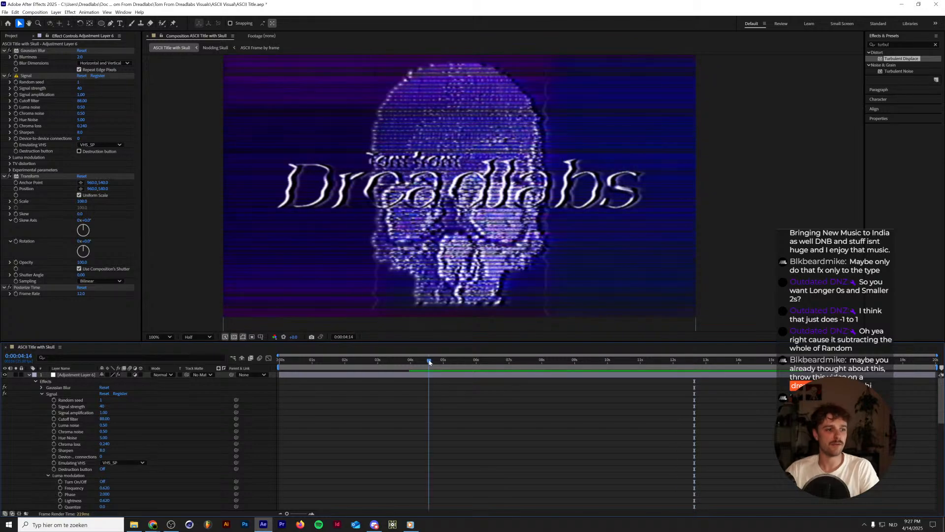
{"action": "left_click", "coordinate": [429, 361]}
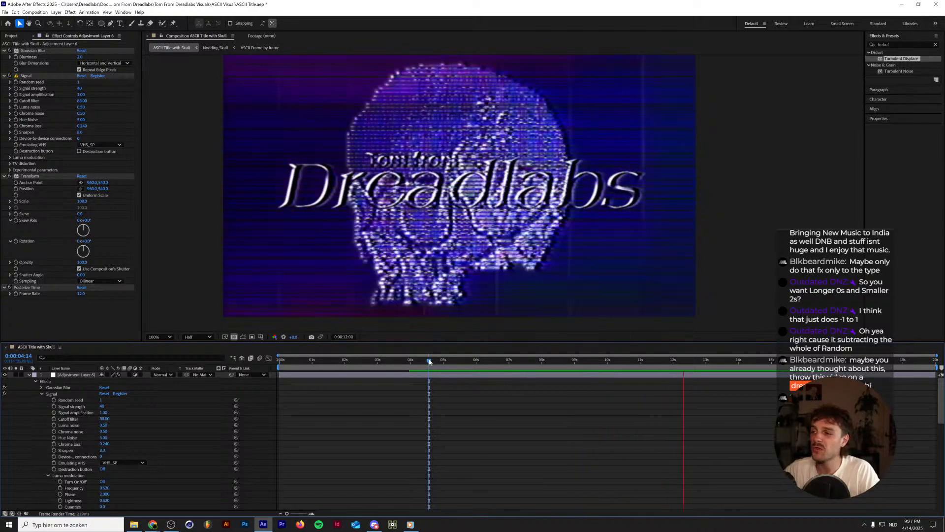
{"action": "left_click_drag", "start_coordinate": [429, 362], "coordinate": [412, 361]}
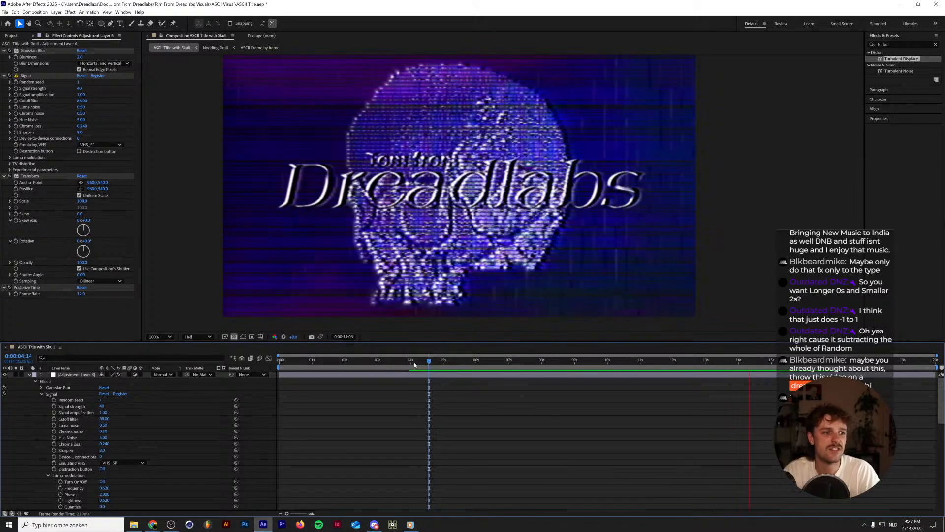
{"action": "key", "text": "space"}
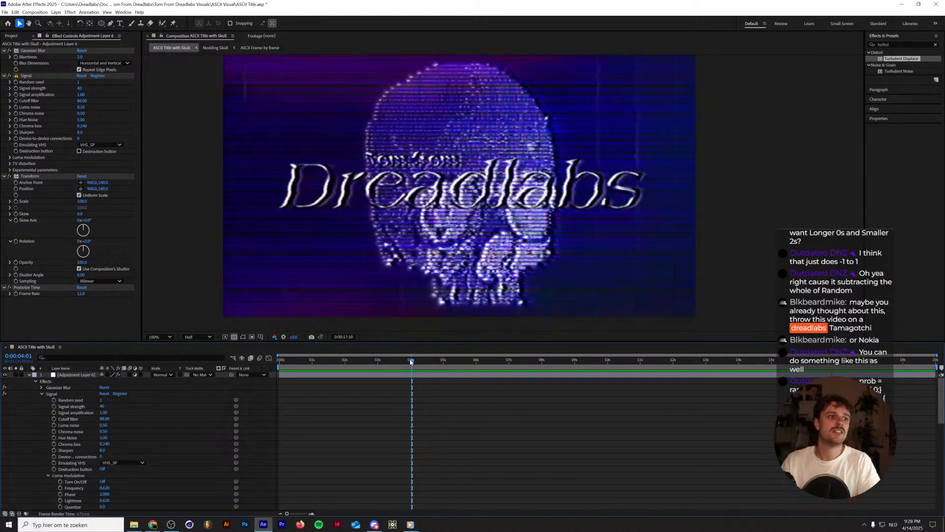
{"action": "key", "text": "space"}
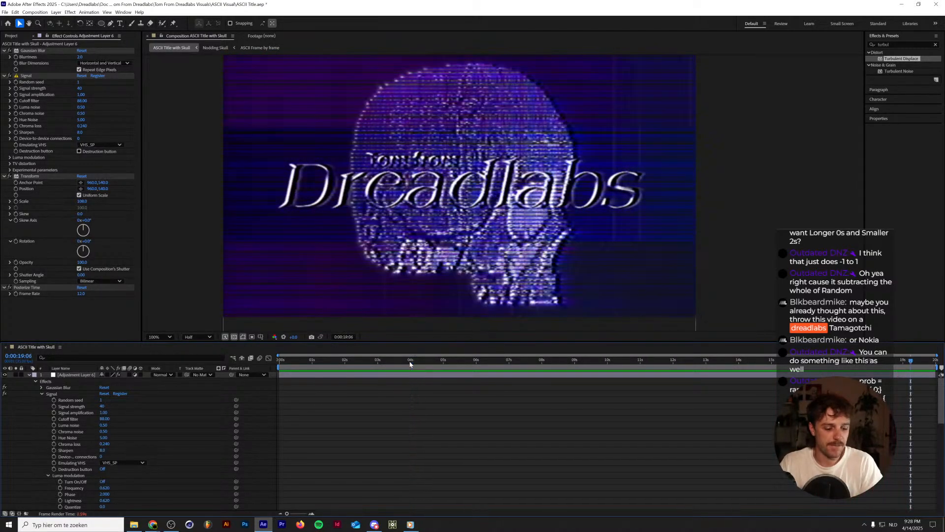